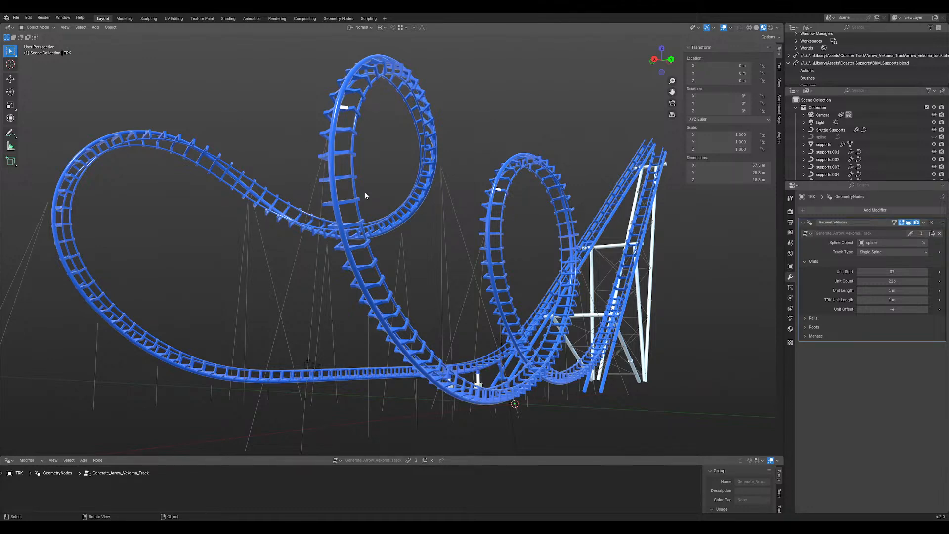
- Examine the roller coaster track, its loops and the spike support tower from several sides
middle_click_drag(399, 318, 425, 226)
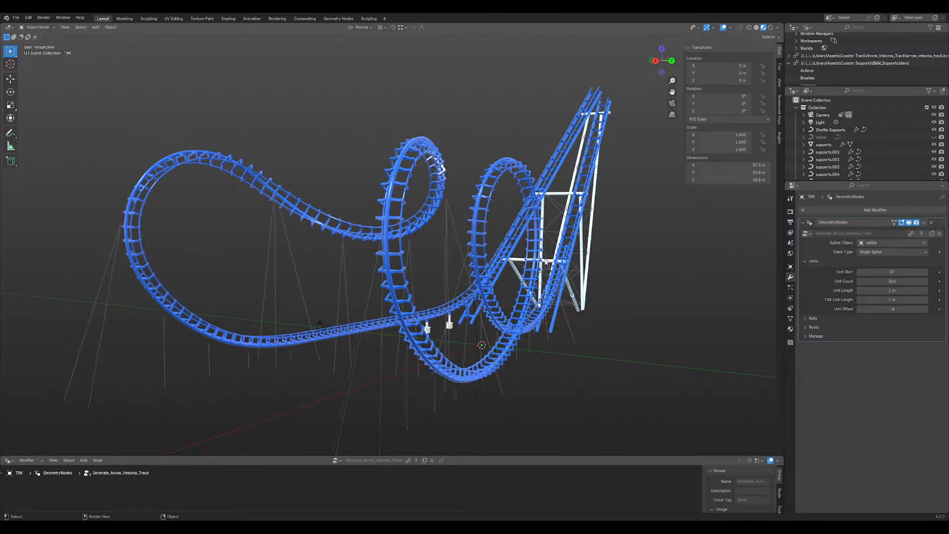
middle_click_drag(548, 262, 498, 294)
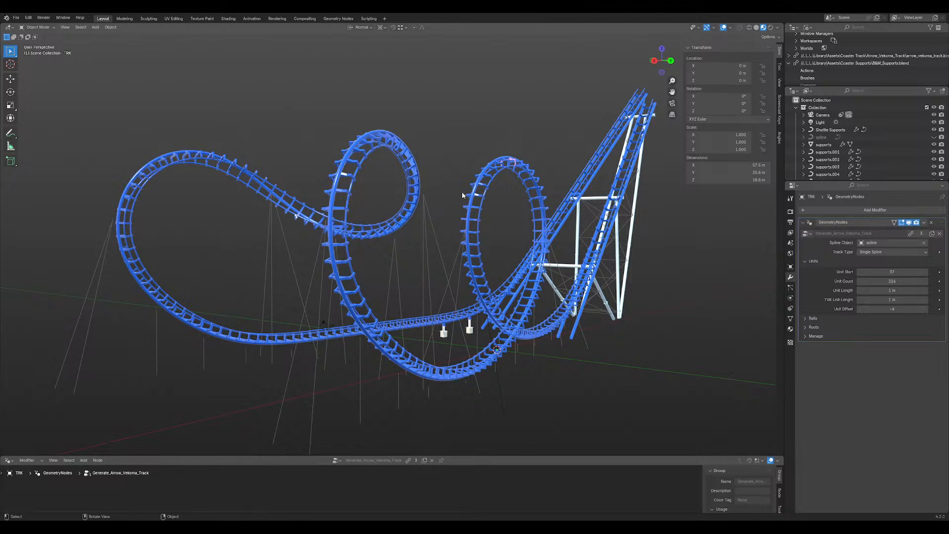
middle_click_drag(504, 173, 431, 233)
middle_click_drag(498, 252, 458, 251)
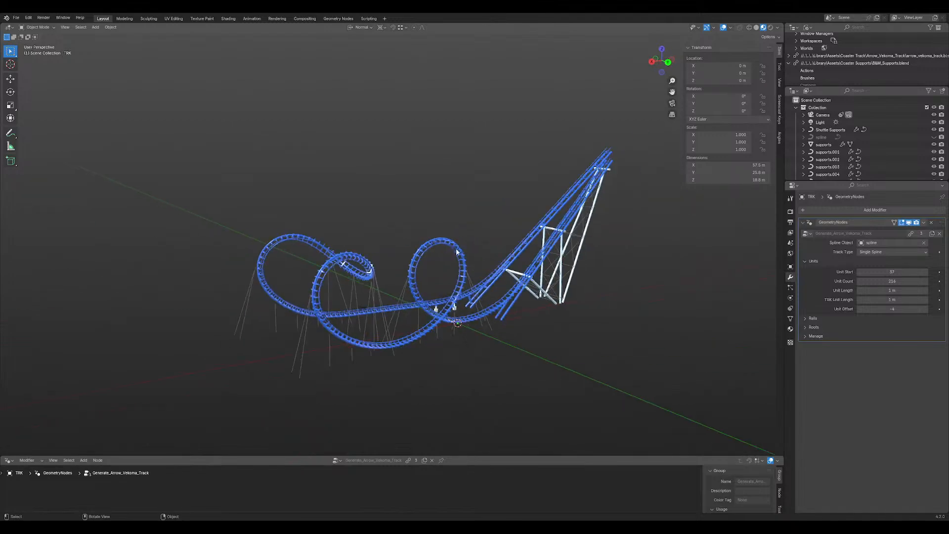
scroll(440, 238, "down", 1)
middle_click_drag(507, 279, 433, 283, "shift")
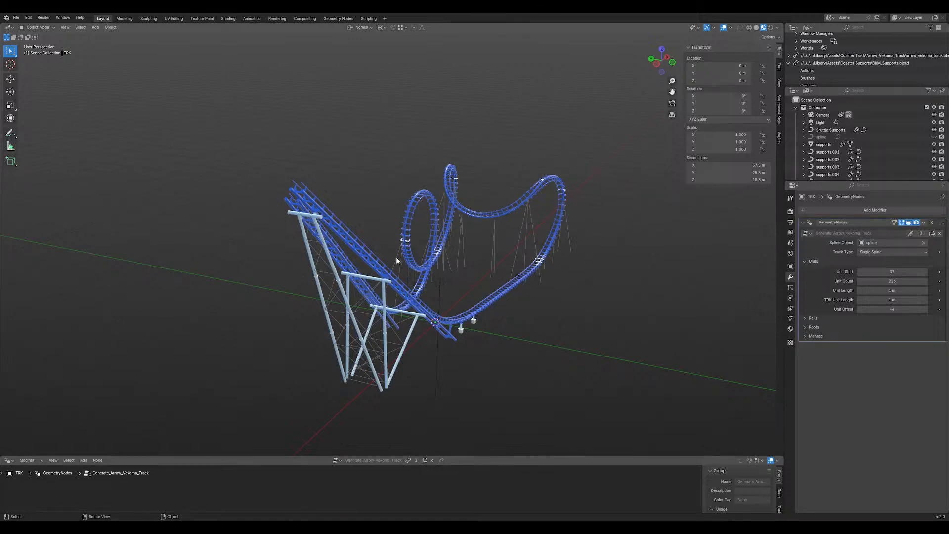
middle_click_drag(397, 261, 469, 281)
scroll(365, 294, "up", 4)
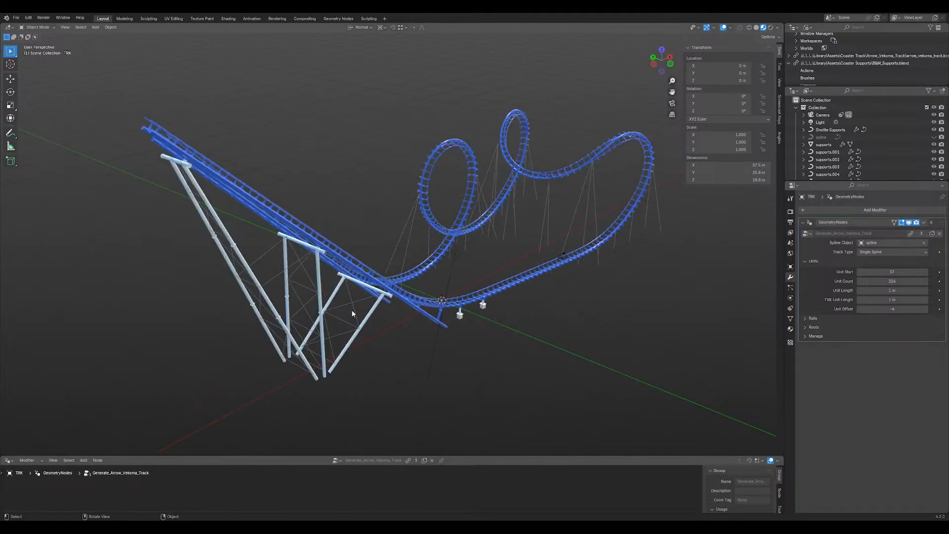
middle_click_drag(352, 311, 410, 283, "shift")
scroll(411, 283, "down", 1)
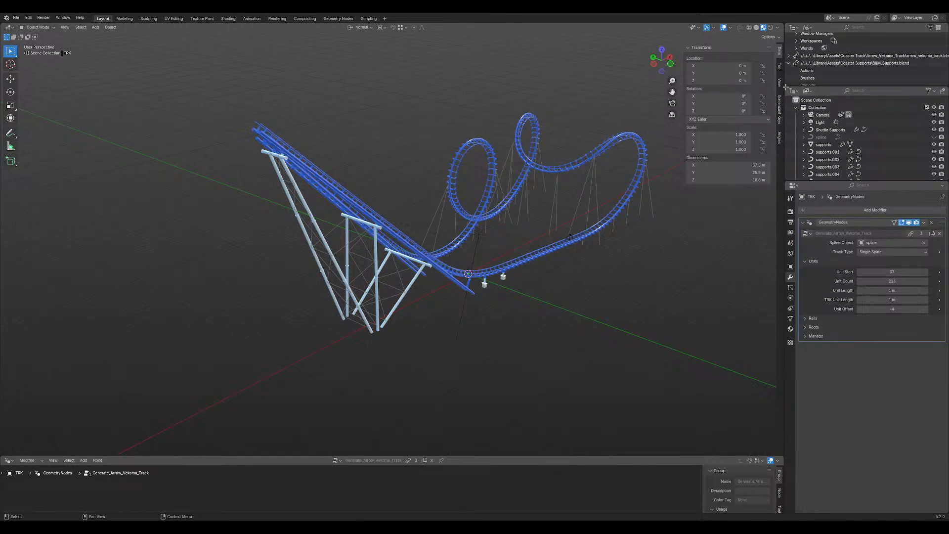
mouse_move(787, 87)
left_mouse_down()
mouse_move(784, 99)
mouse_move(780, 92)
left_mouse_up()
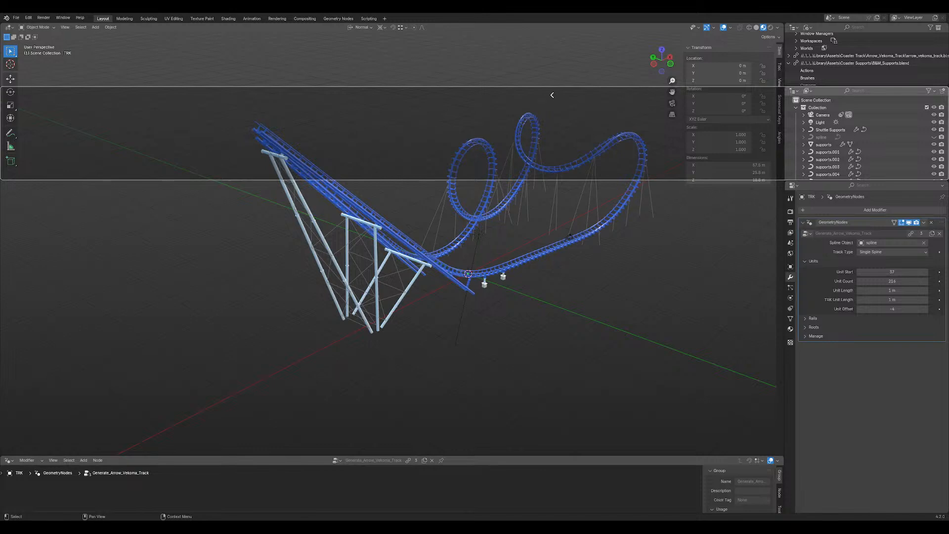
left_click_drag(553, 95, 319, 115)
left_click_drag(3, 102, 3, 102)
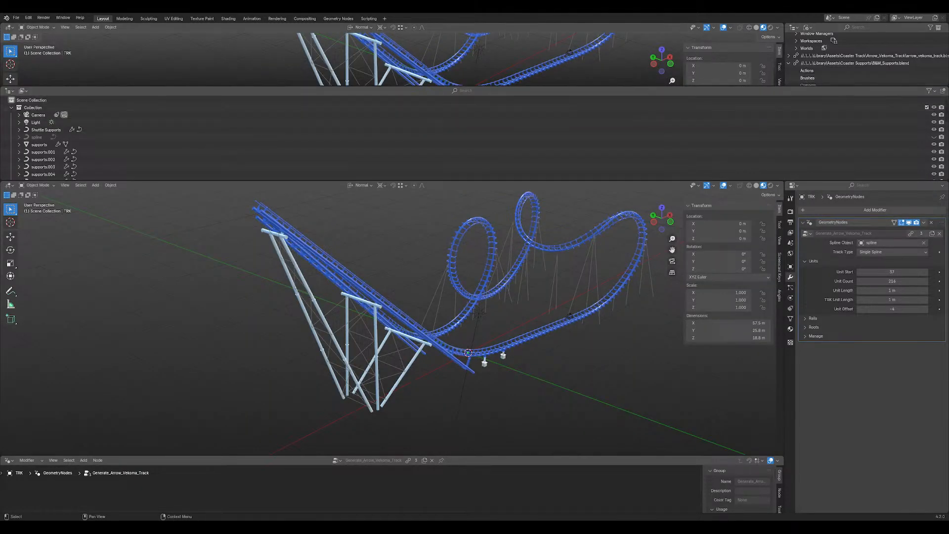
left_click_drag(947, 87, 330, 91)
left_click_drag(947, 89, 784, 100)
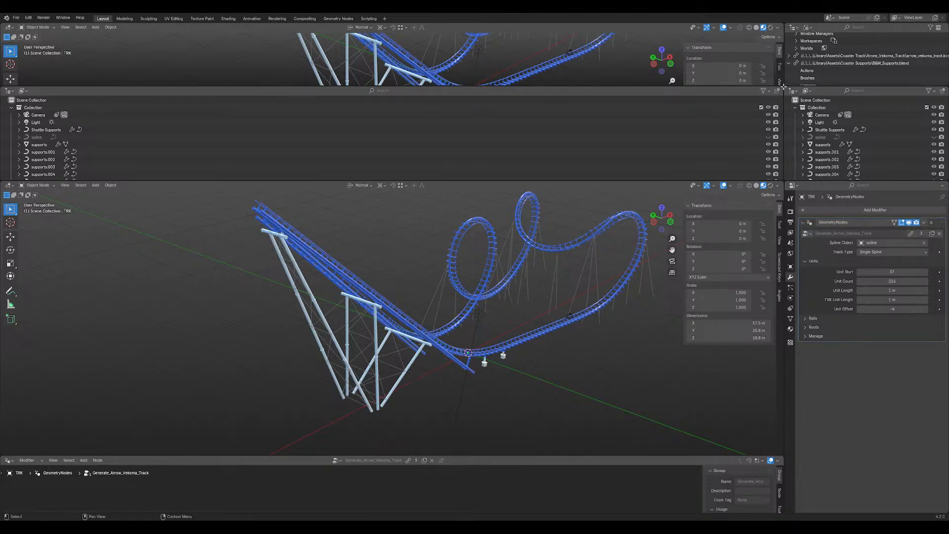
left_click_drag(783, 88, 778, 65)
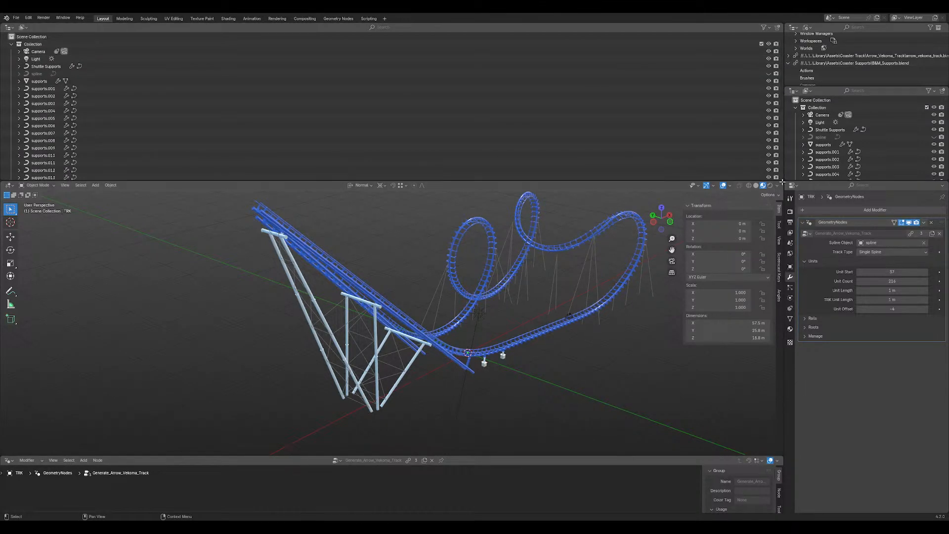
left_click_drag(783, 182, 779, 144)
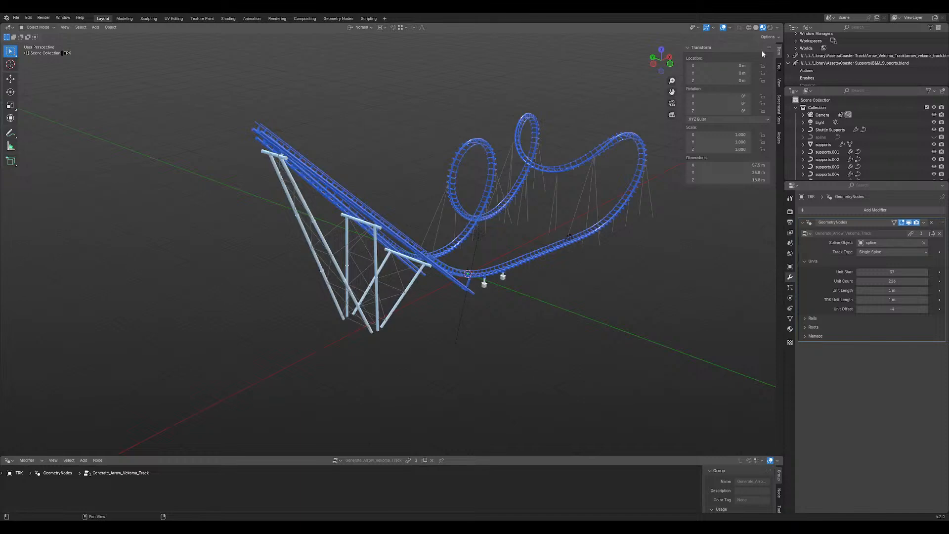
- Split a narrow area off the 3D viewport, turn it into an Outliner, and widen it slightly
left_click_drag(785, 24, 129, 28)
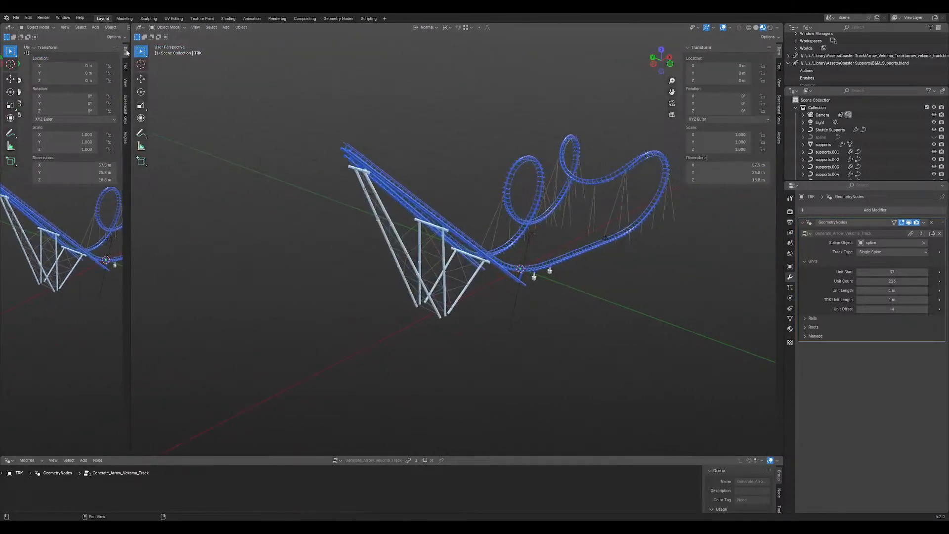
left_click(9, 27)
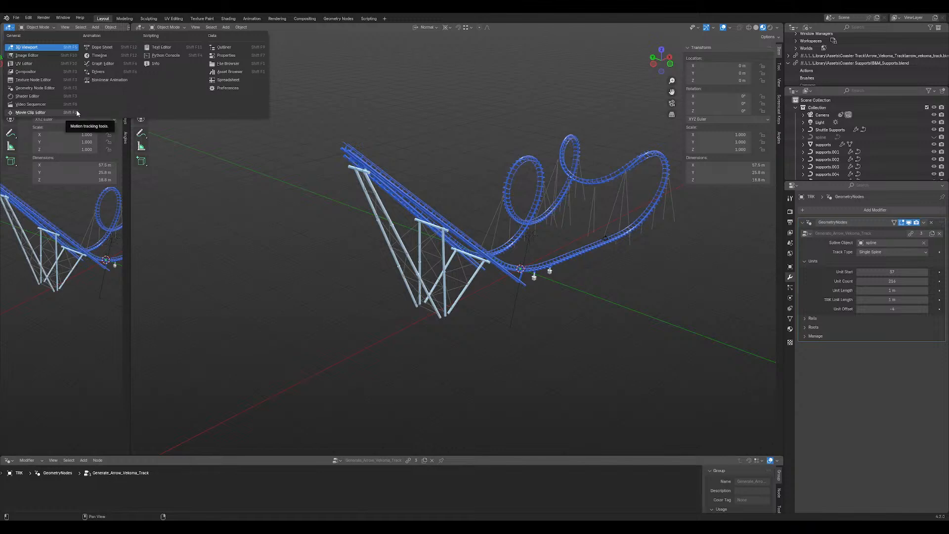
left_click(224, 47)
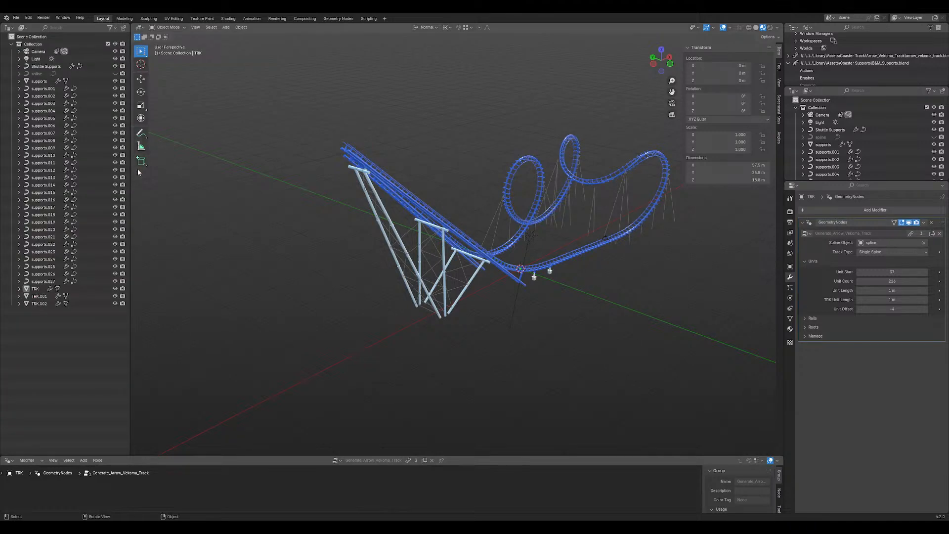
left_click_drag(129, 205, 146, 184)
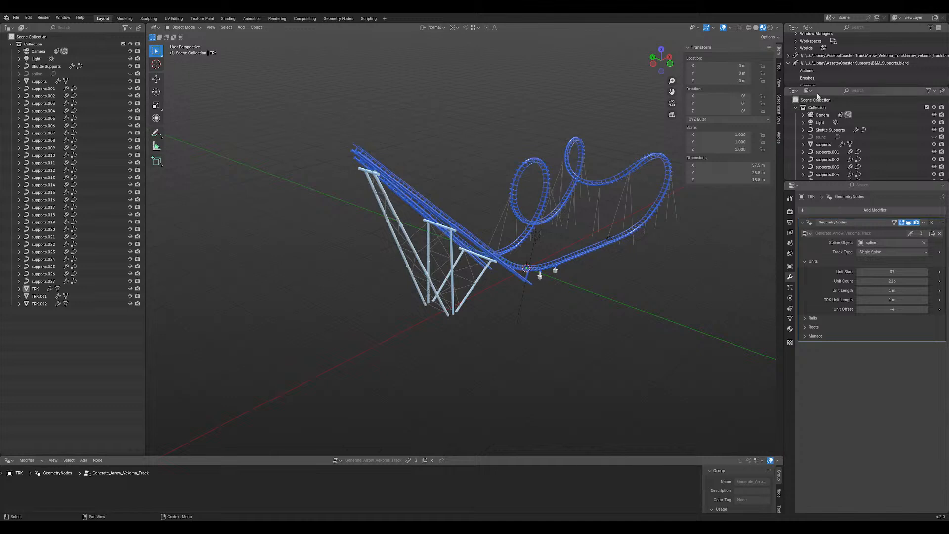
- Expand the Properties editor over the old small Outliner and enlarge the Blender File area above it
left_click_drag(792, 179, 809, 151)
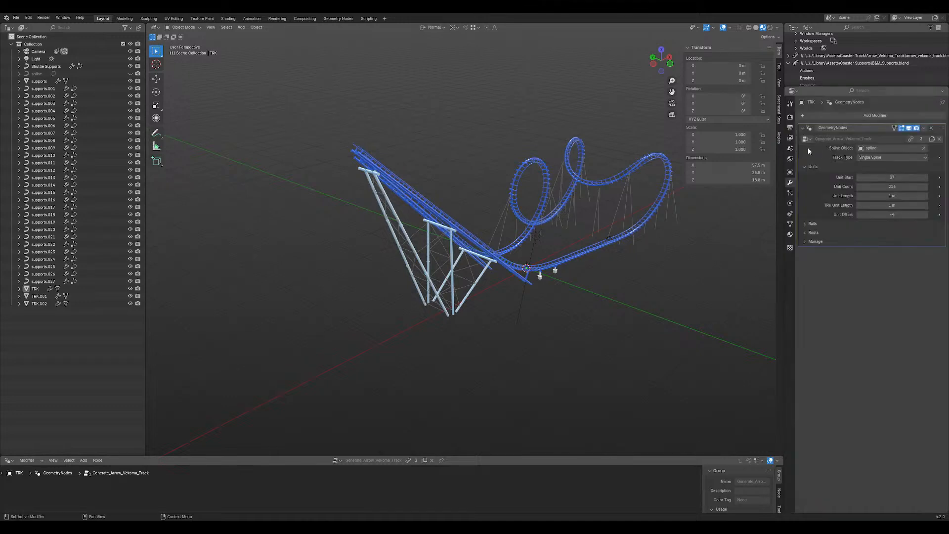
left_click_drag(821, 86, 862, 111)
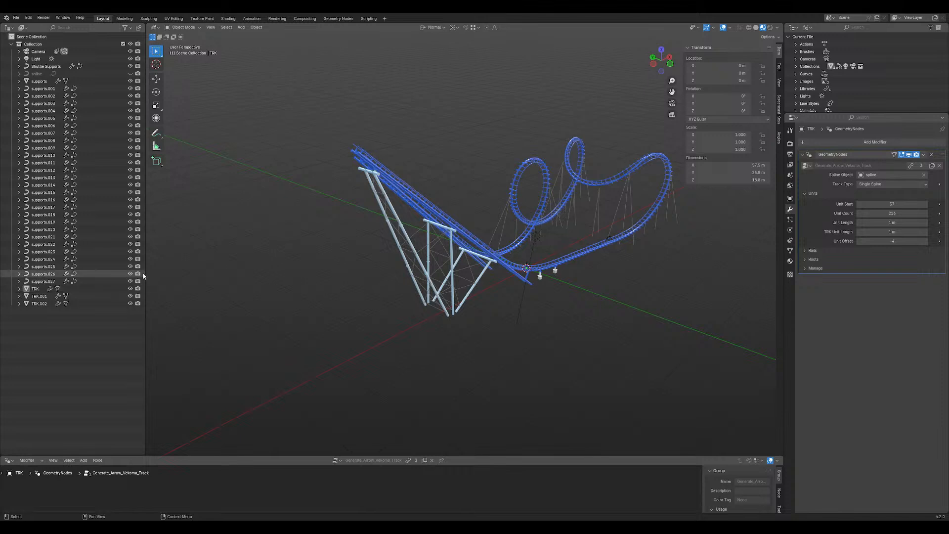
left_click_drag(146, 273, 149, 272)
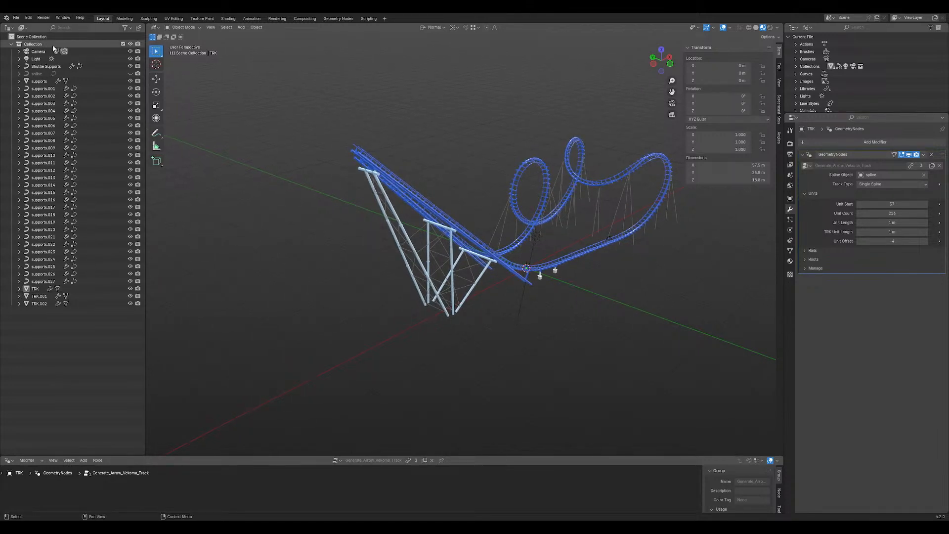
- Narrow the new Outliner so the 3D viewport regains width
middle_click_drag(684, 262, 464, 290)
scroll(464, 290, "up", 1)
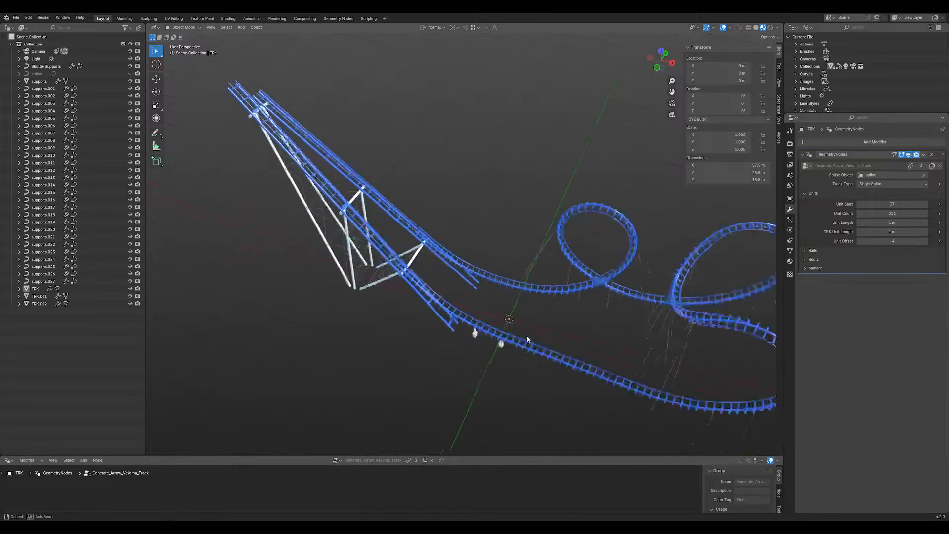
middle_click_drag(569, 342, 628, 256)
middle_click_drag(610, 204, 575, 274, "shift")
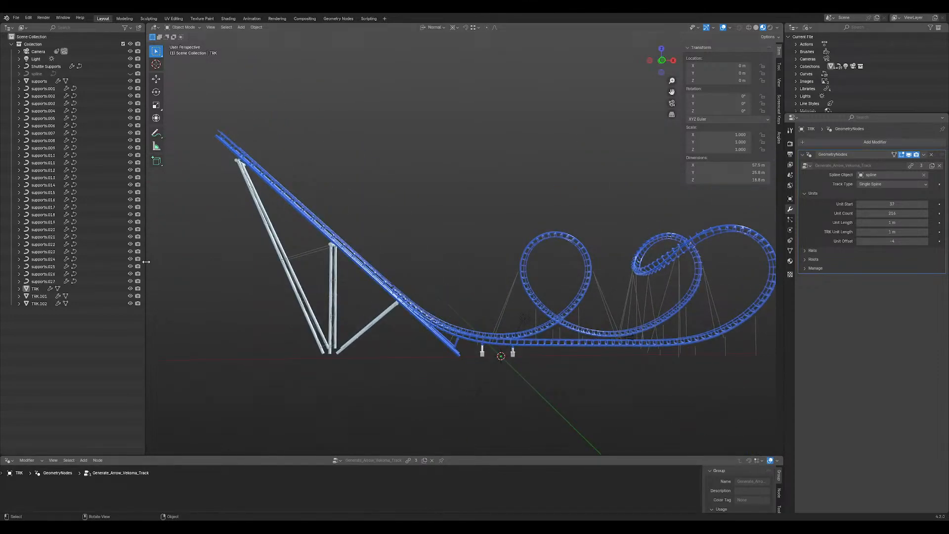
left_click_drag(145, 261, 106, 257)
- Select the supports mesh object at the coaster's spike tower
middle_click_drag(508, 322, 349, 286)
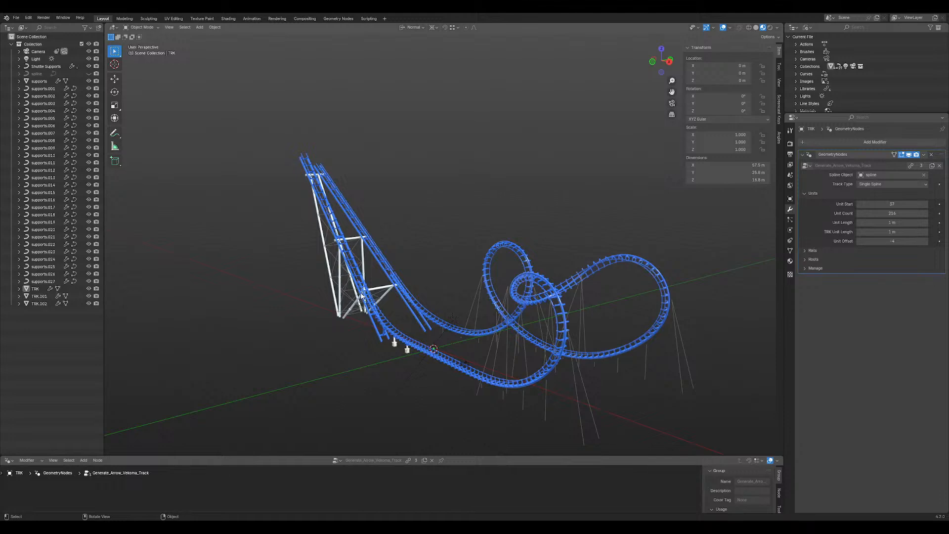
middle_click_drag(456, 257, 463, 298)
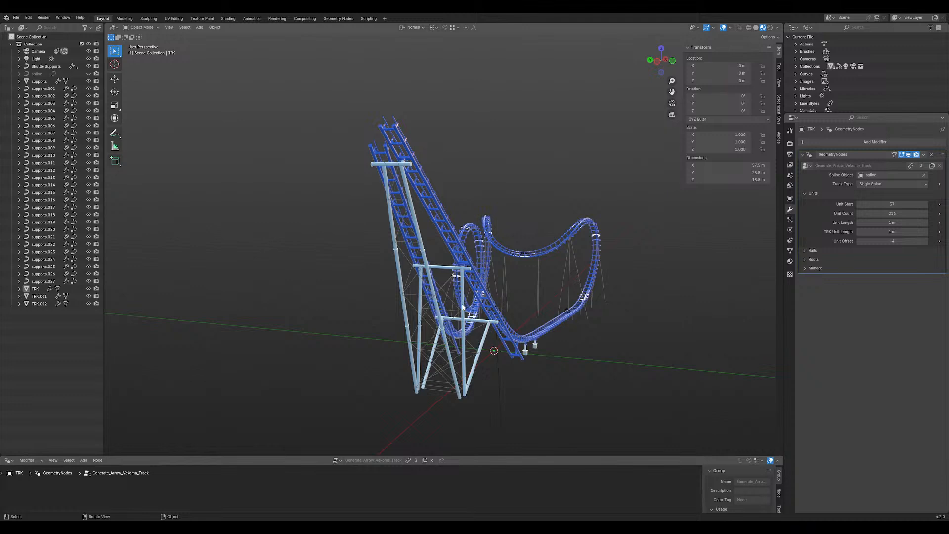
middle_click_drag(423, 206, 561, 218)
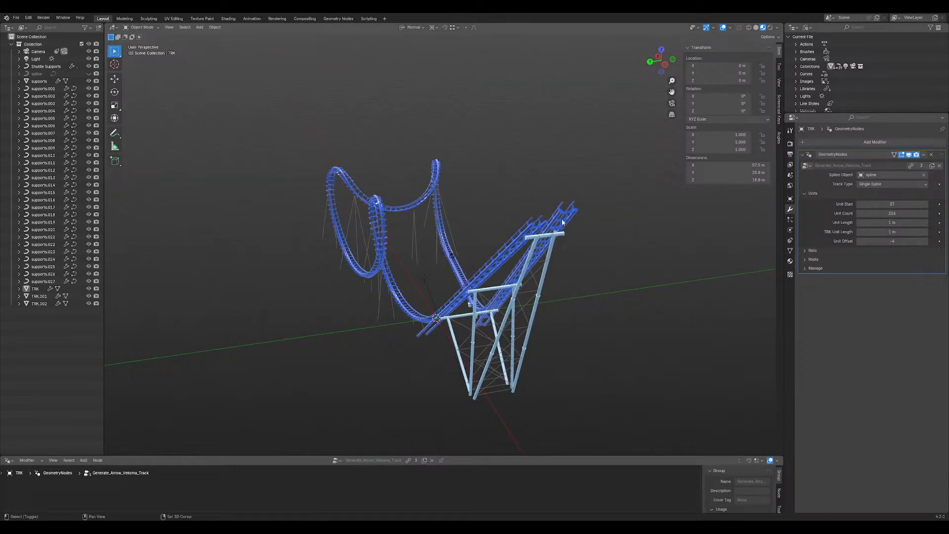
left_click(545, 253)
scroll(554, 275, "down", 1)
scroll(553, 275, "down", 2)
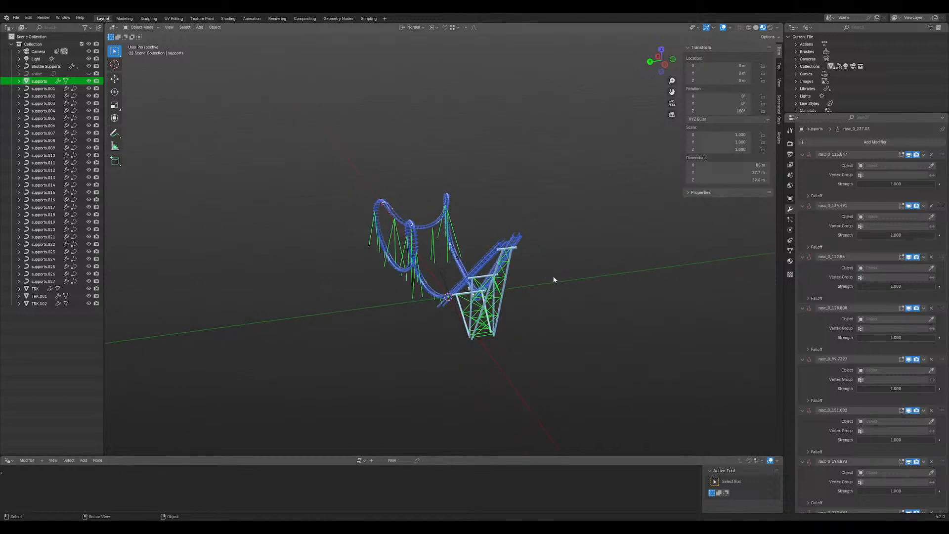
- Enter Edit Mode on the supports mesh and select the top bracing vertices beneath the tallest tower's crossbeam
scroll(553, 275, "up", 5)
middle_click_drag(563, 311, 485, 216)
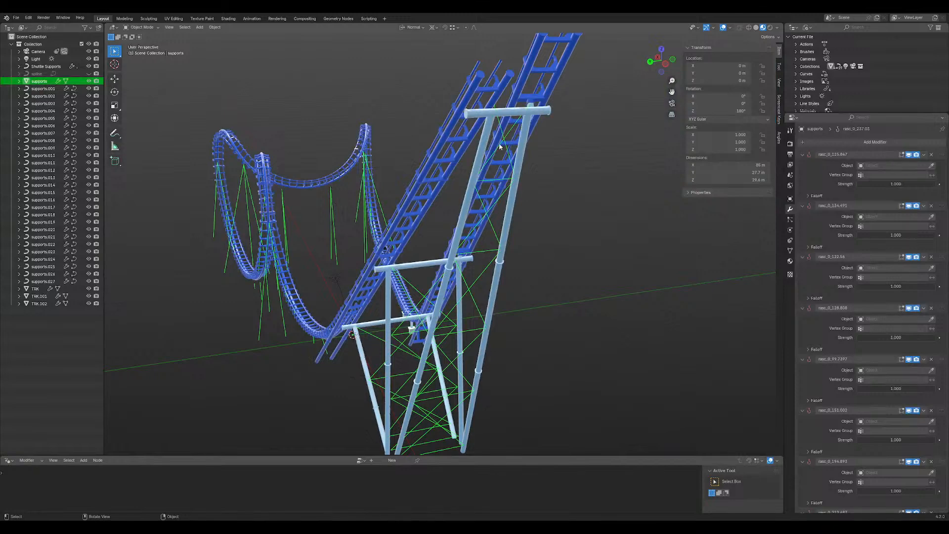
mouse_move(499, 147)
middle_mouse_down()
mouse_move(508, 145)
mouse_move(497, 151)
middle_mouse_up()
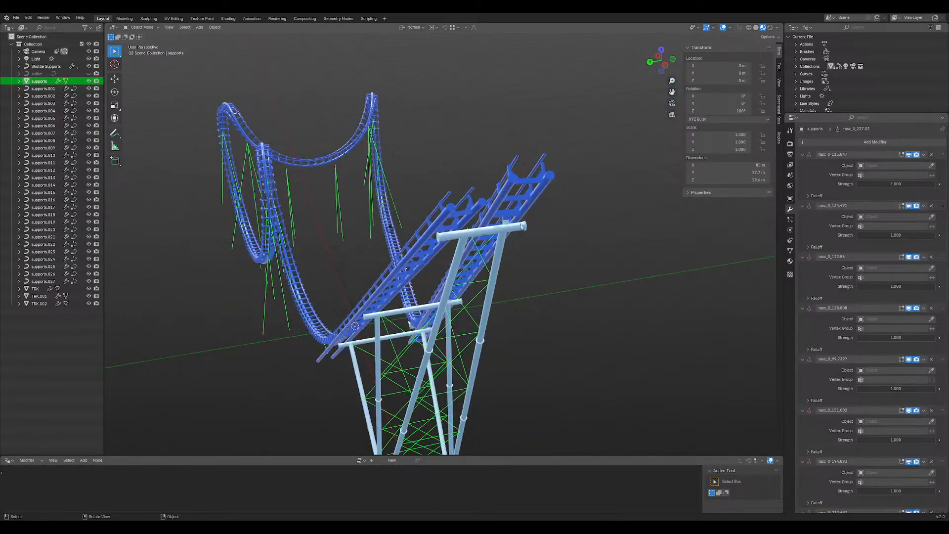
middle_click_drag(521, 227, 485, 263)
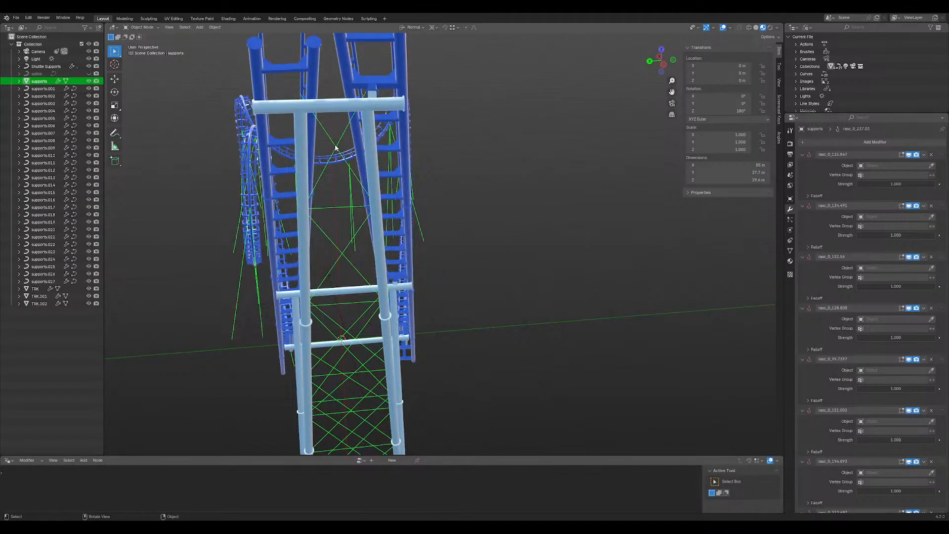
key("grave")
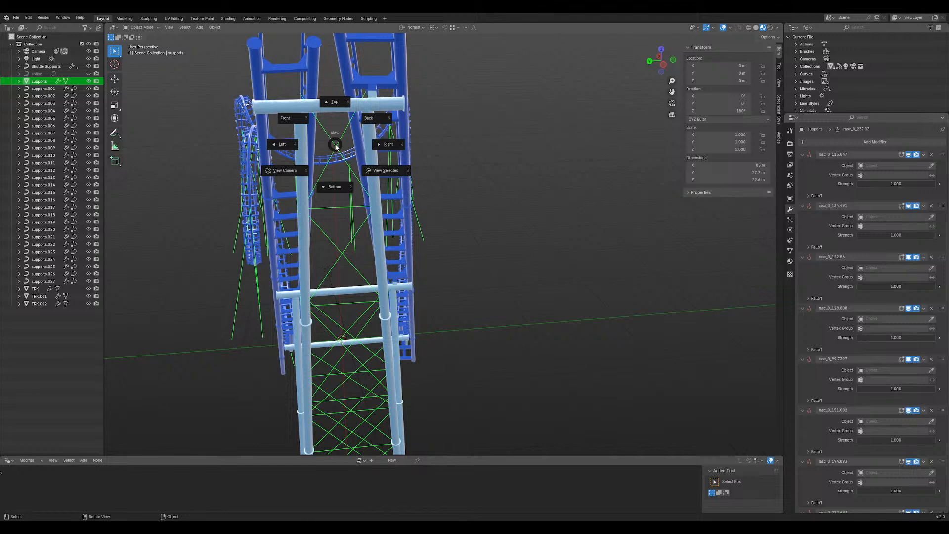
key("Escape")
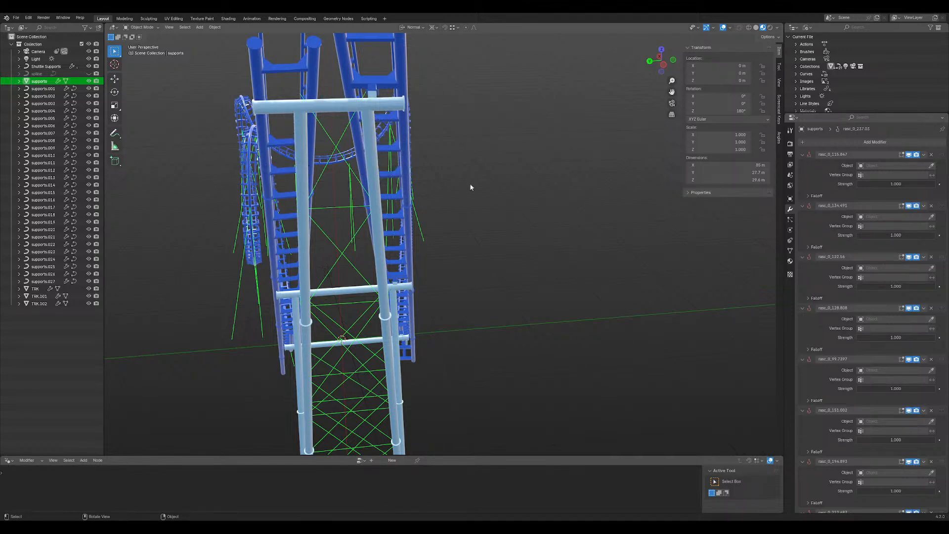
key("Tab")
middle_click_drag(318, 160, 427, 178)
scroll(445, 206, "up", 1)
left_click(322, 89, "shift")
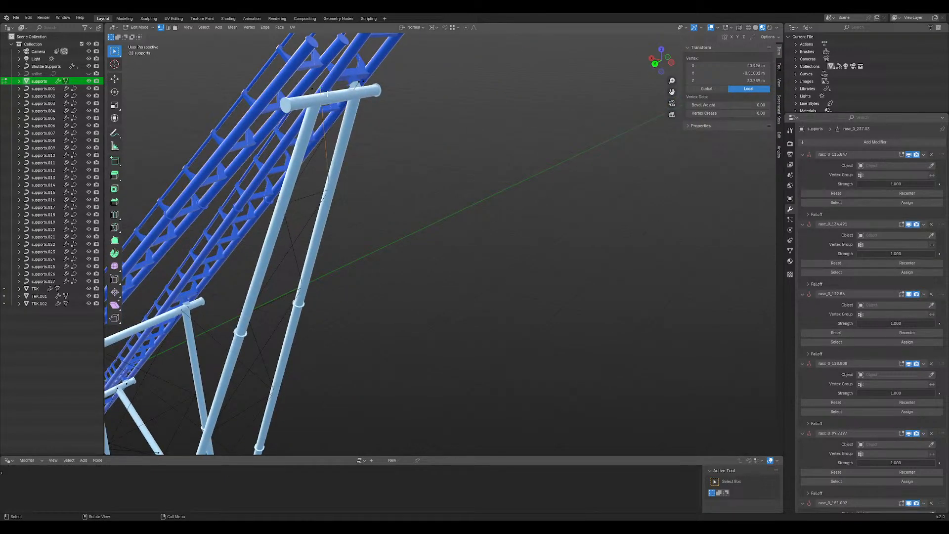
- Show the top of the tallest support in front orthographic view as wireframe with X-ray enabled
key("KP_1")
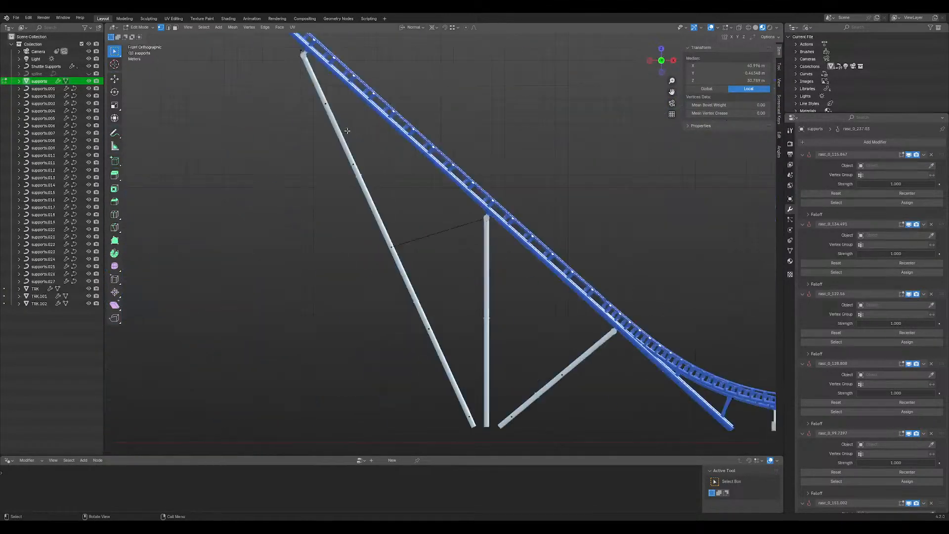
middle_click_drag(359, 104, 469, 258, "shift")
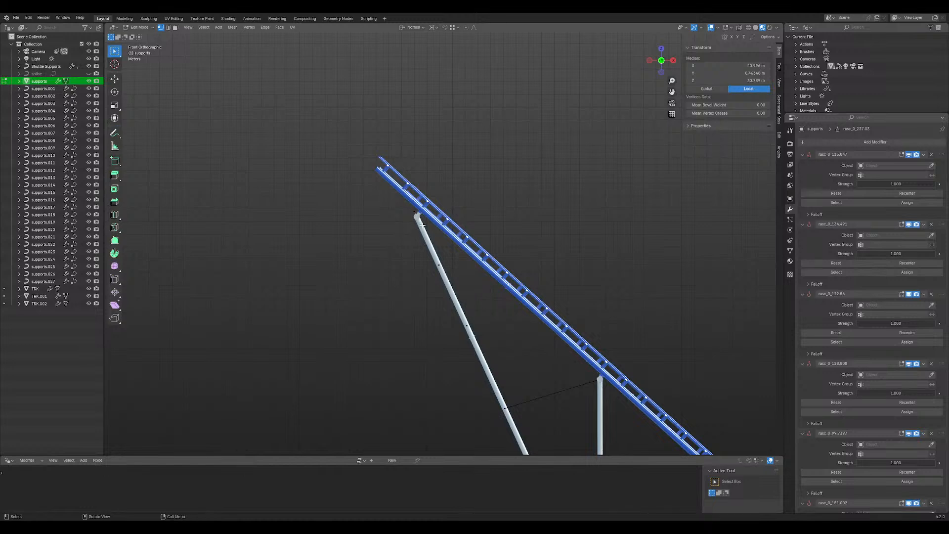
scroll(415, 225, "up", 6)
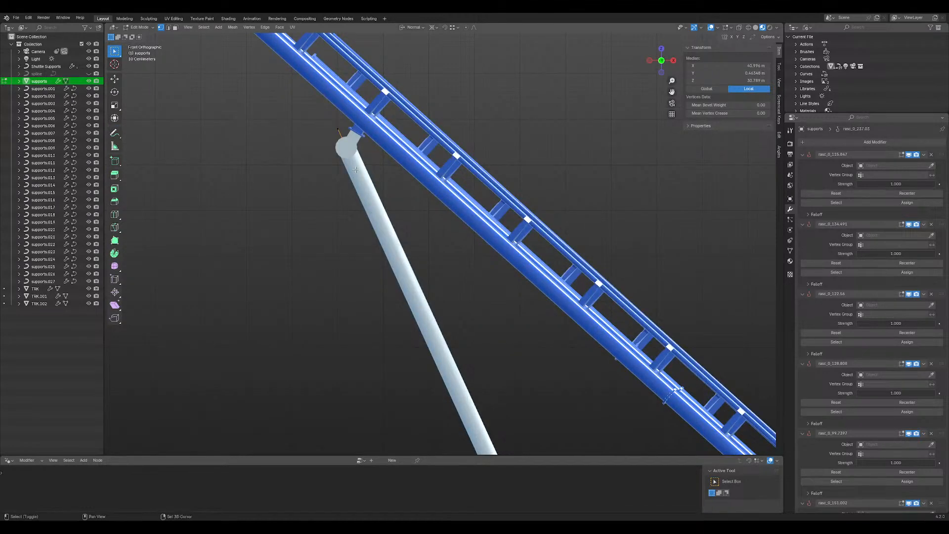
key("shift+z")
middle_click_drag(352, 170, 396, 182, "shift")
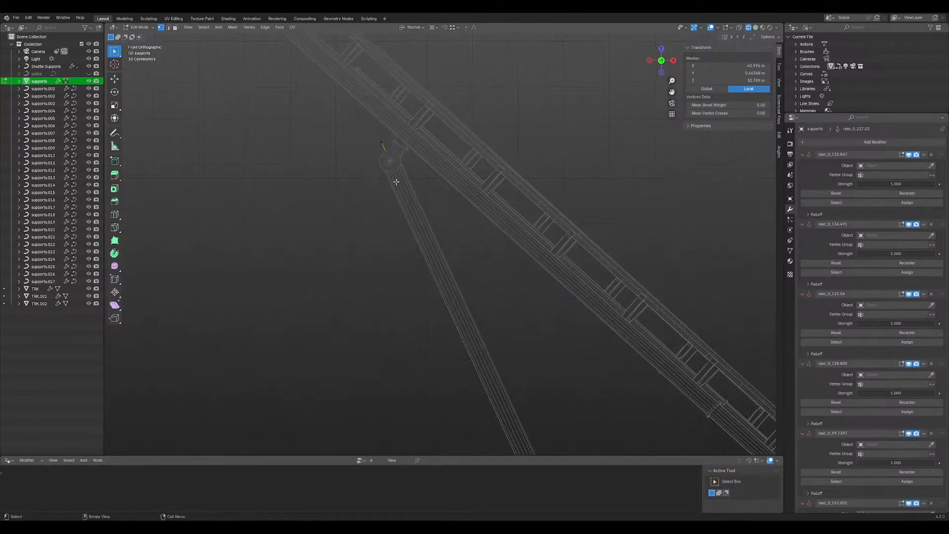
left_click(739, 28)
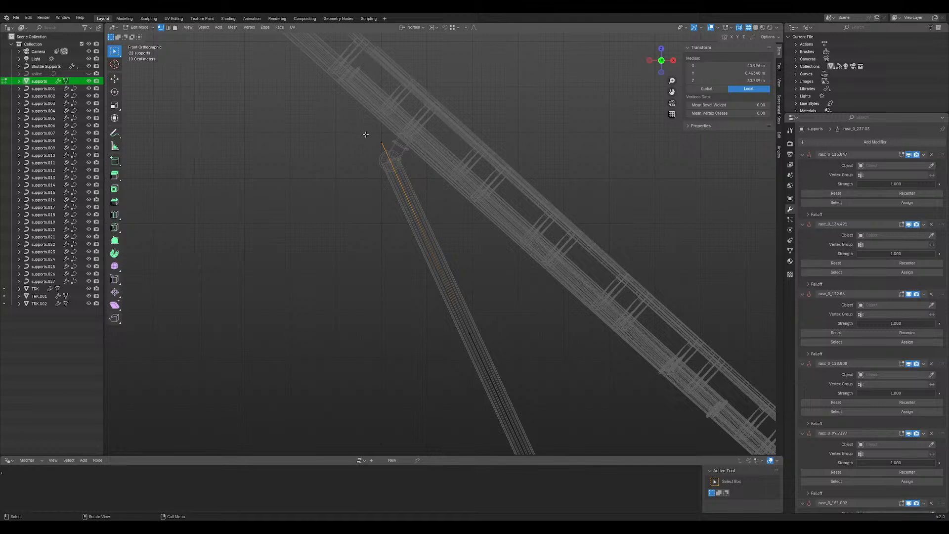
- Select the bracing's upper end vertices near the tallest support's crossbeam and try to vertex-slide them
left_click_drag(364, 132, 395, 161)
key("shift+v")
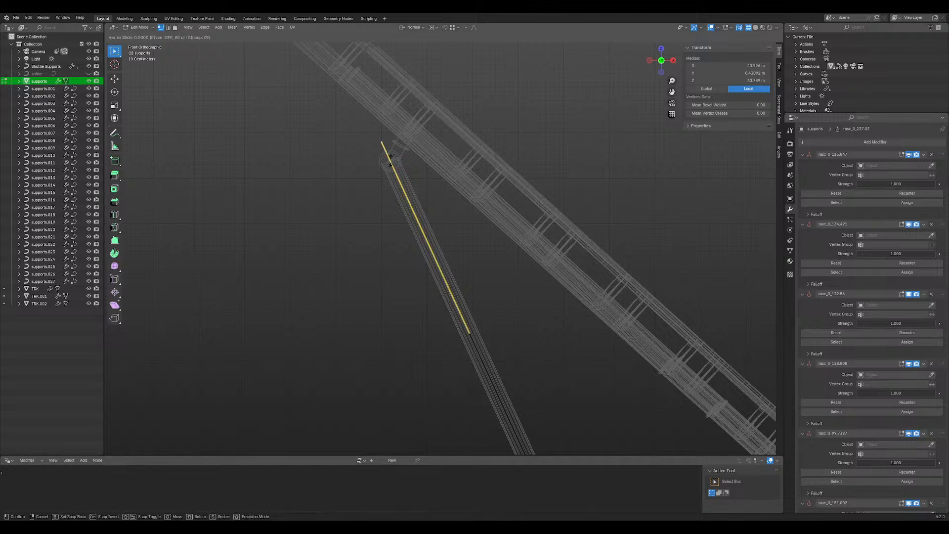
right_click(399, 173)
middle_click_drag(399, 178, 428, 166)
middle_click_drag(349, 191, 781, 165, "shift")
scroll(331, 235, "up", 3)
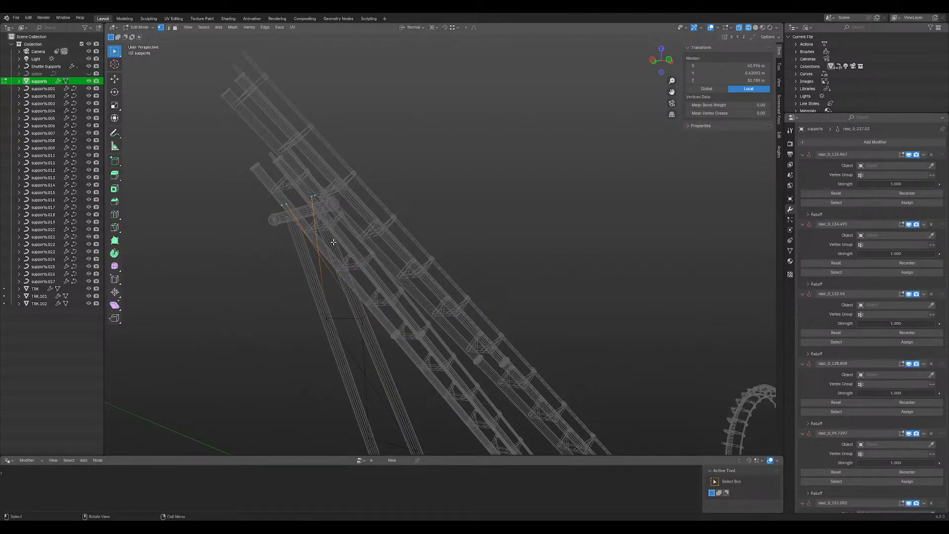
middle_click_drag(333, 242, 466, 285)
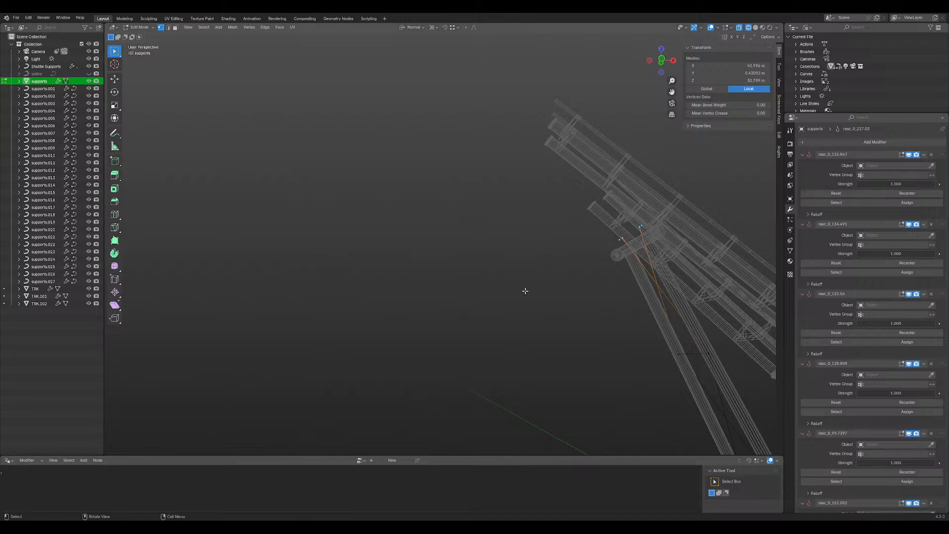
- In front orthographic view, move the selected bracing vertices about 0.23 m in X and -0.52 m in Z
key("KP_1")
middle_click_drag(616, 293, 402, 373, "shift")
scroll(492, 200, "up", 3)
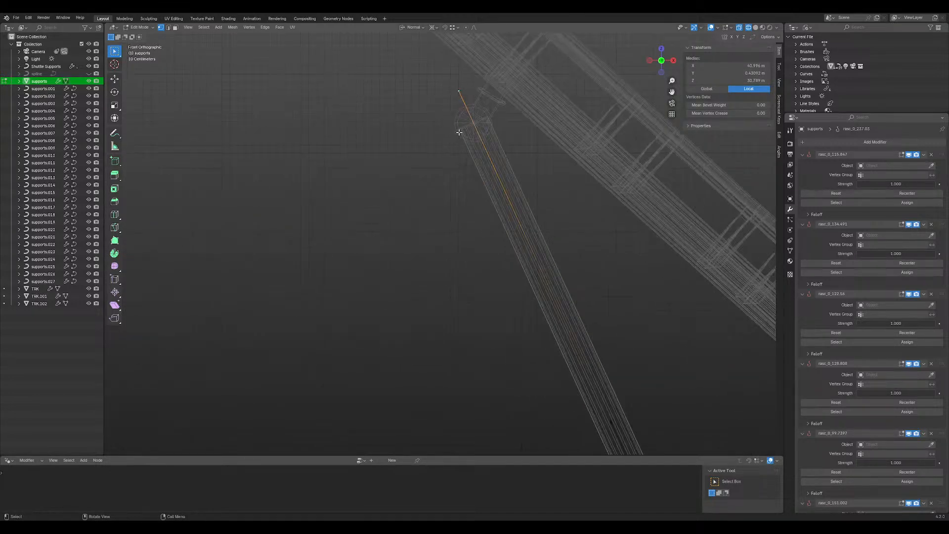
key("g")
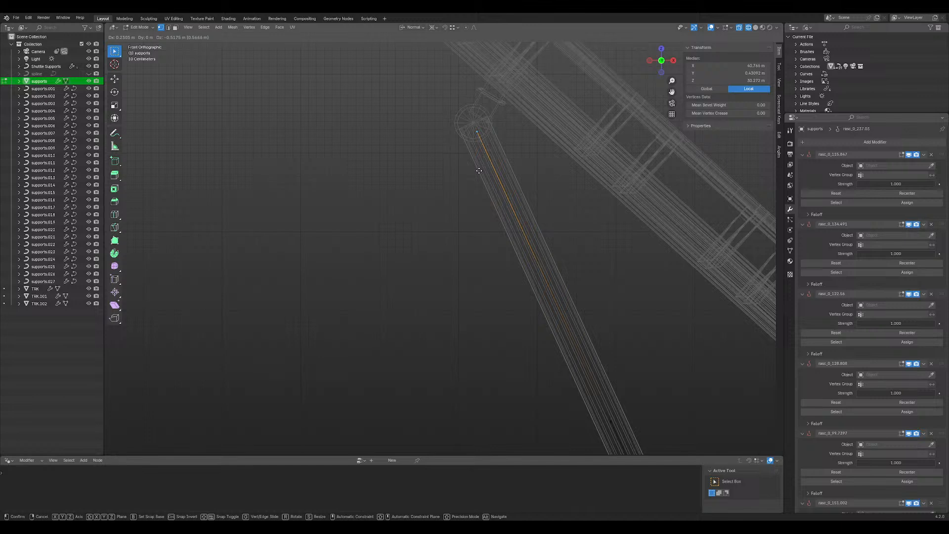
left_click(479, 170)
- In the shaded view, delete the loose vertices beside the upper ends of the bracing under the crossbeam
middle_click_drag(477, 170, 412, 160)
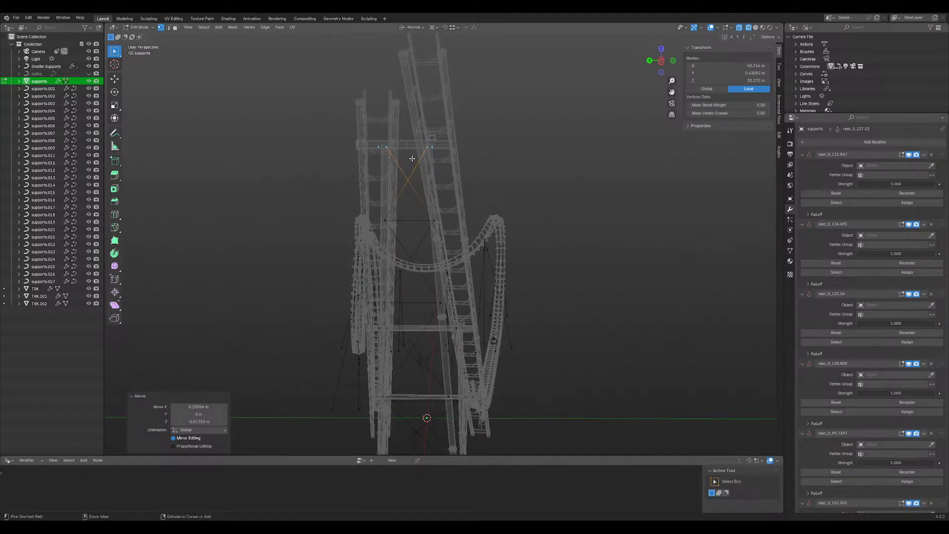
key("shift+z")
middle_click_drag(402, 149, 414, 129)
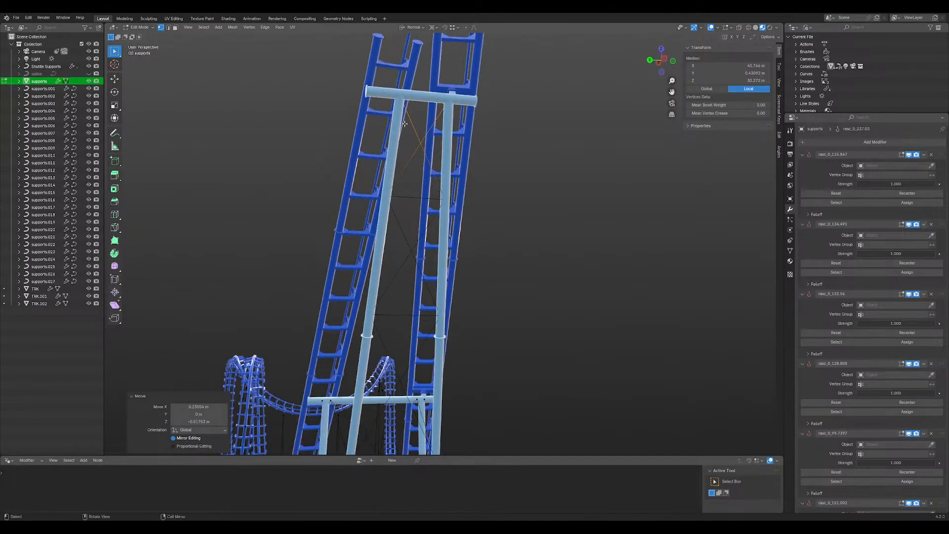
left_click(395, 101)
left_click(393, 97)
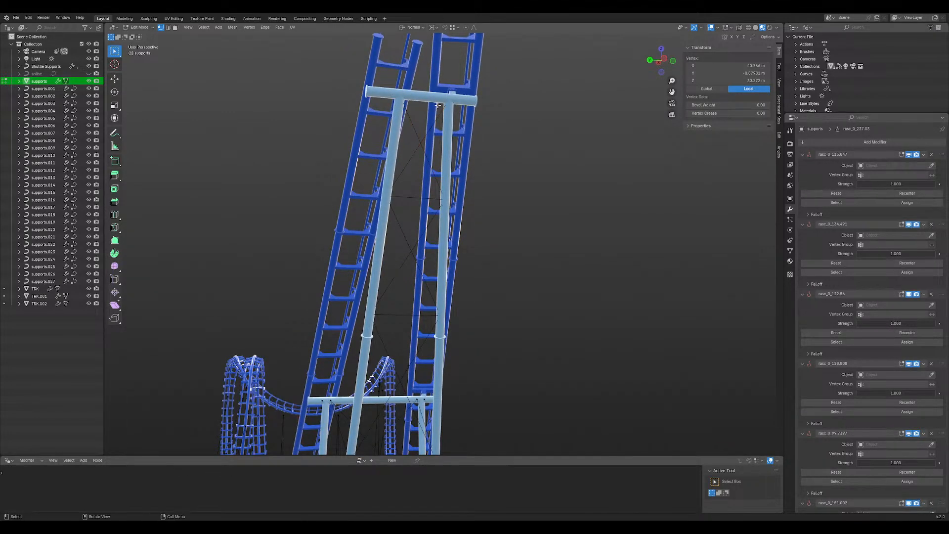
key("x")
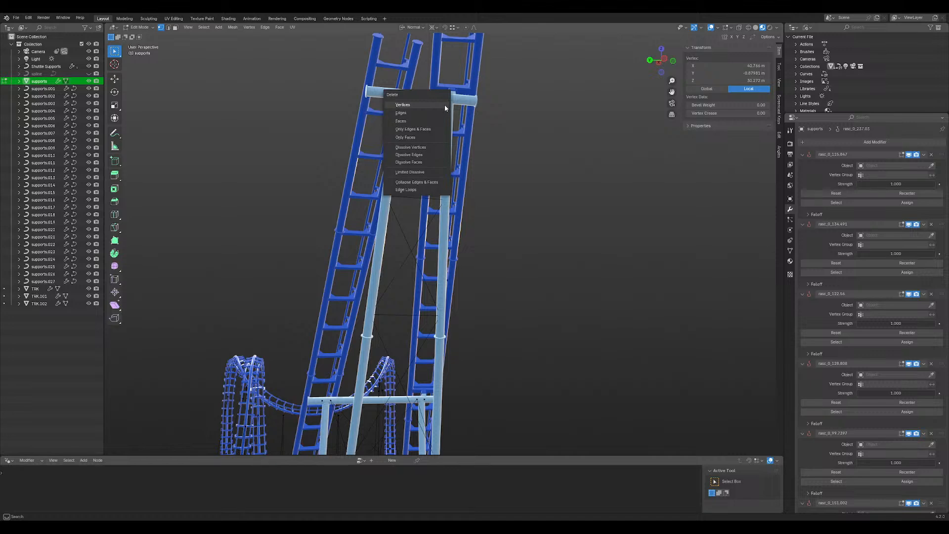
left_click(439, 105)
left_click(478, 106)
key("x")
left_click(478, 106)
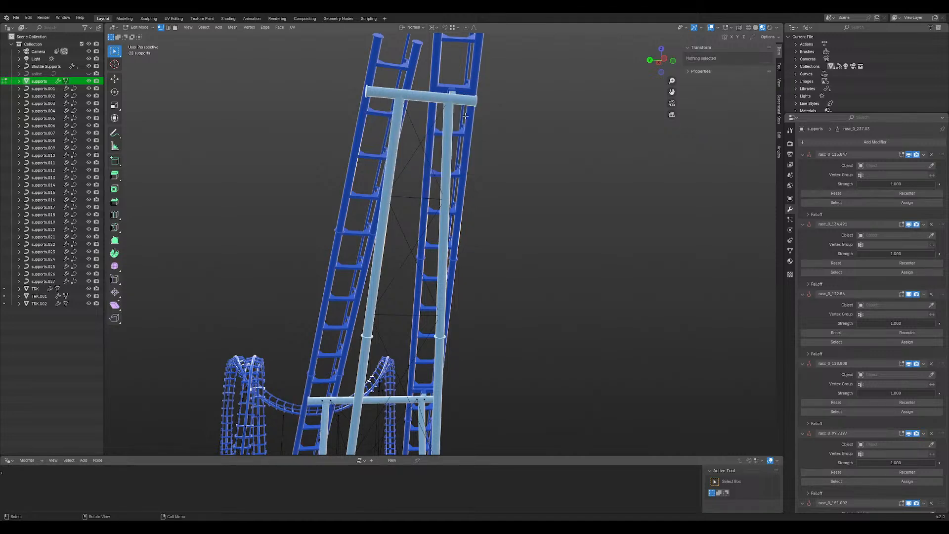
- In wireframe edge selection, separate the topmost pair of crossed bracing edges into its own object
mouse_move(411, 147)
middle_mouse_down()
mouse_move(457, 160)
mouse_move(403, 164)
middle_mouse_up()
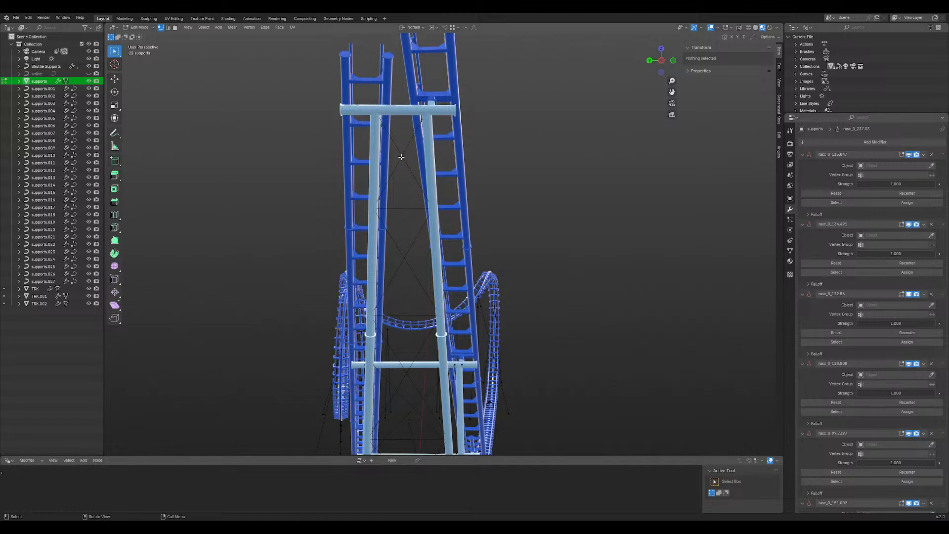
key("Tab")
key("Tab")
key("shift+z")
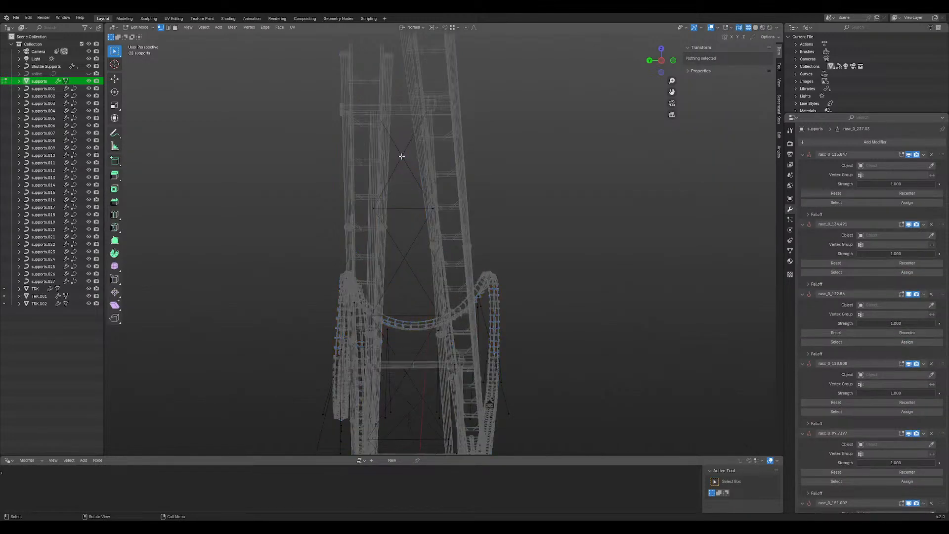
mouse_move(391, 201)
middle_mouse_down()
mouse_move(454, 167)
mouse_move(398, 201)
mouse_move(424, 209)
mouse_move(429, 140)
mouse_move(429, 157)
middle_mouse_up()
key("2")
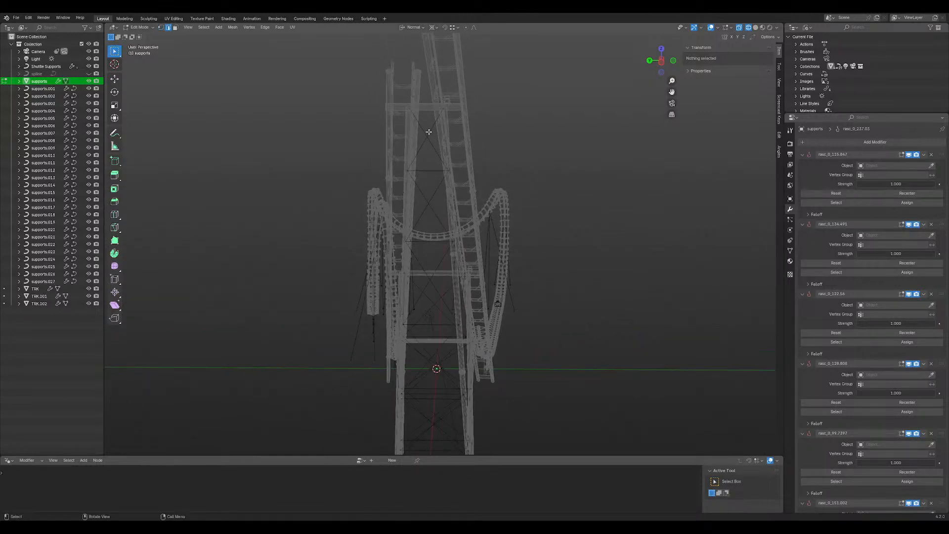
left_click(428, 132)
left_click(437, 156, "shift")
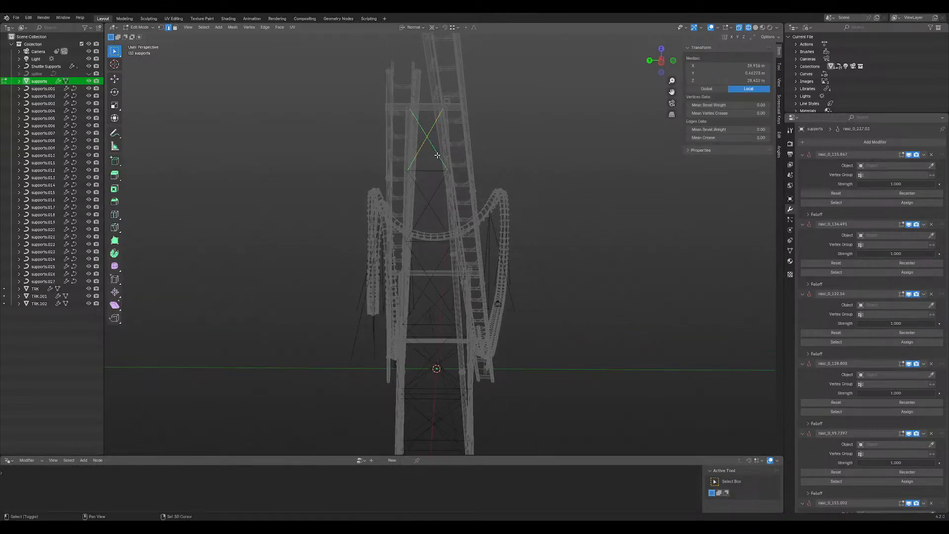
key("p")
left_click(437, 156)
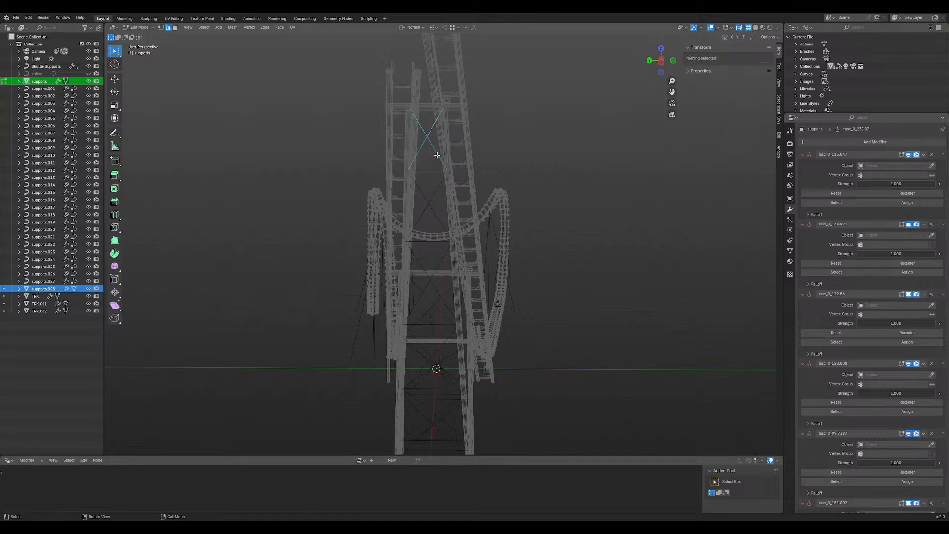
- Separate the second pair of crossed bracing edges from the top into its own object
left_click(425, 191)
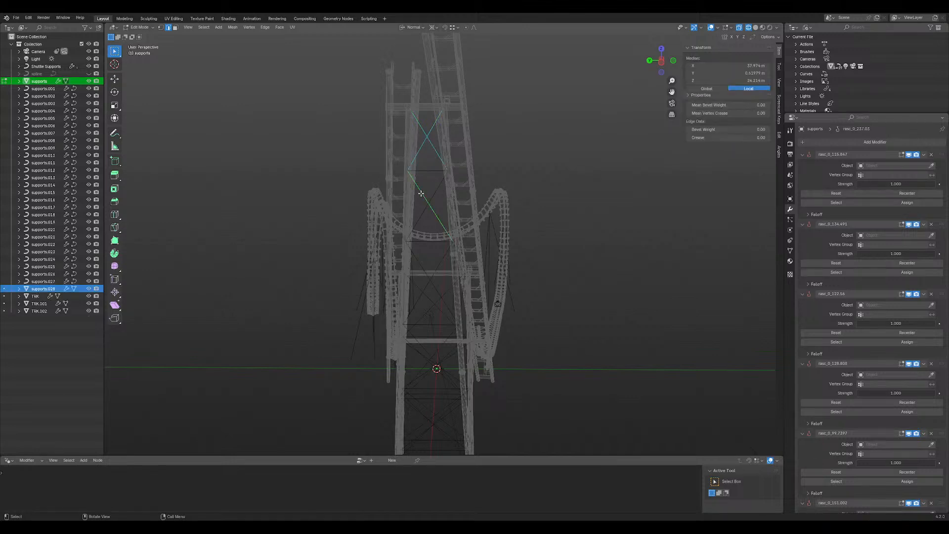
left_click(433, 195, "shift")
key("p")
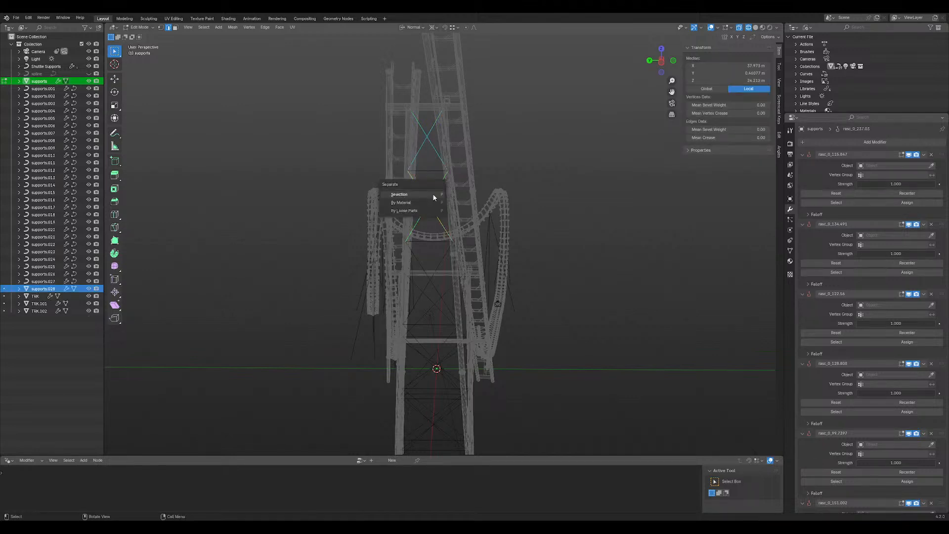
left_click(433, 195)
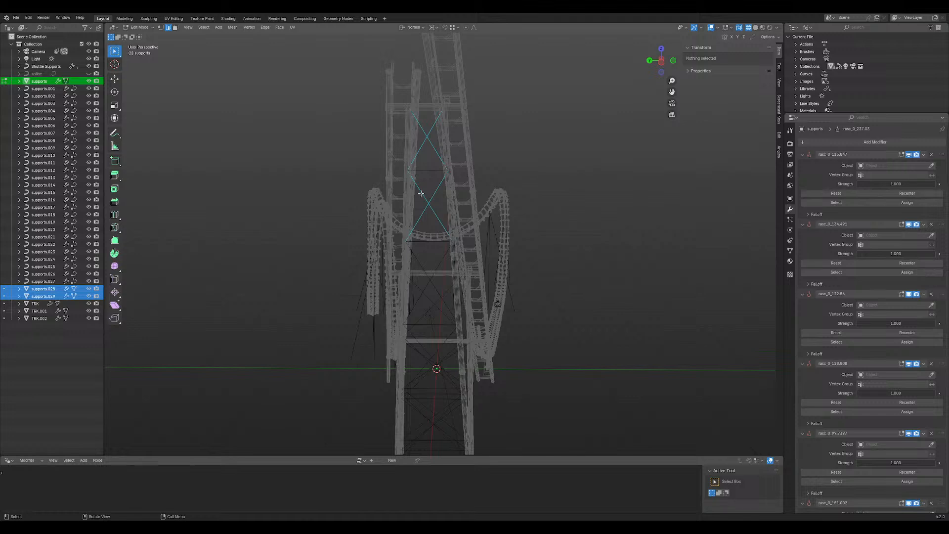
- Separate the third pair of crossed bracing edges from the top into its own object
left_click(422, 260)
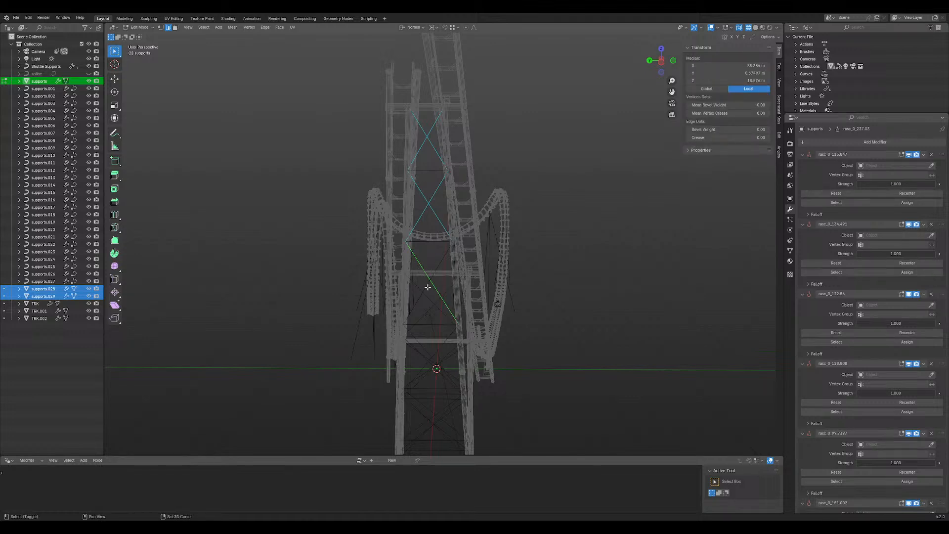
left_click(428, 287, "shift")
key("p")
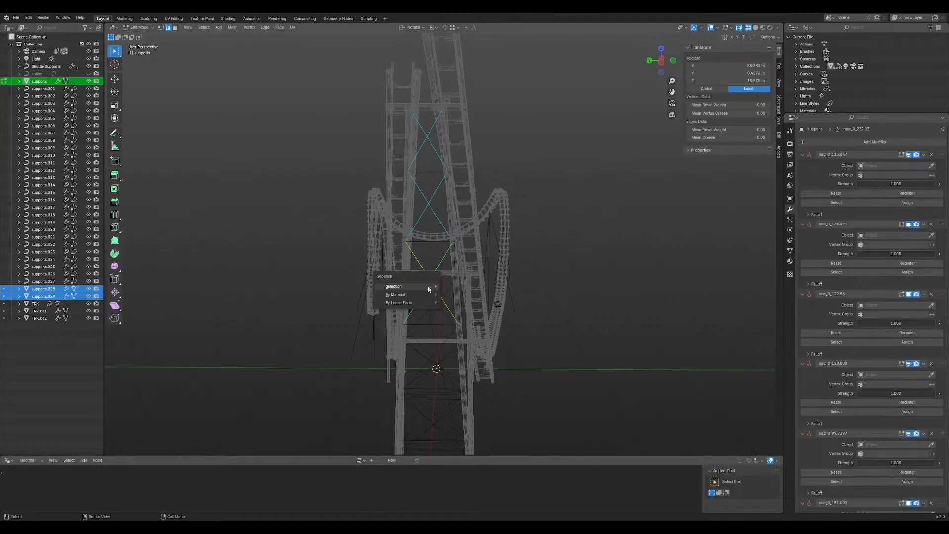
left_click(427, 288)
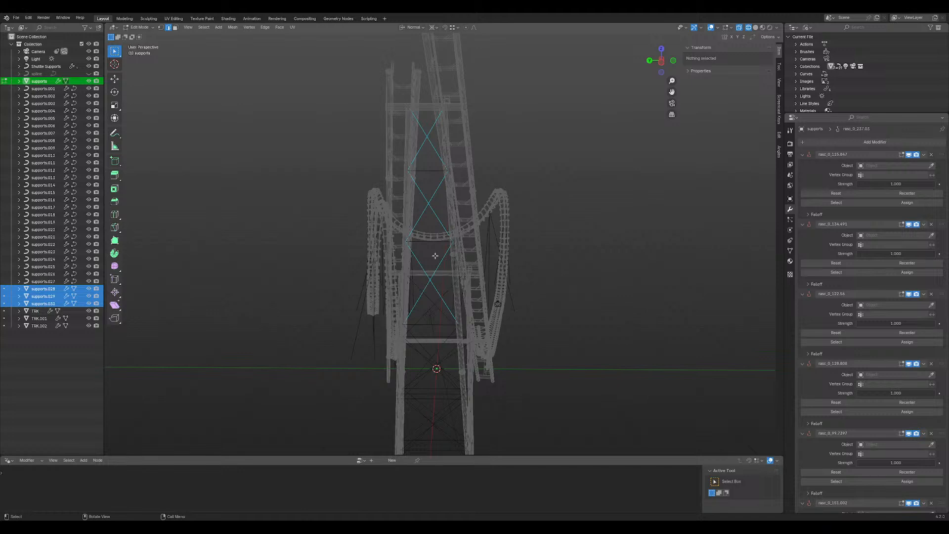
- Return to Object Mode and select only the separated topmost cross-brace object
key("Tab")
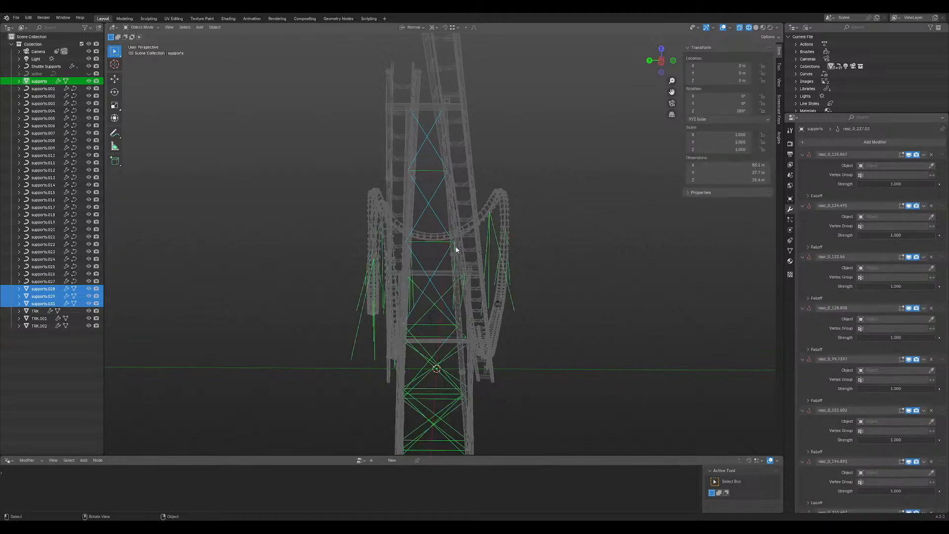
left_click(420, 185)
left_click(431, 193)
left_click(432, 143)
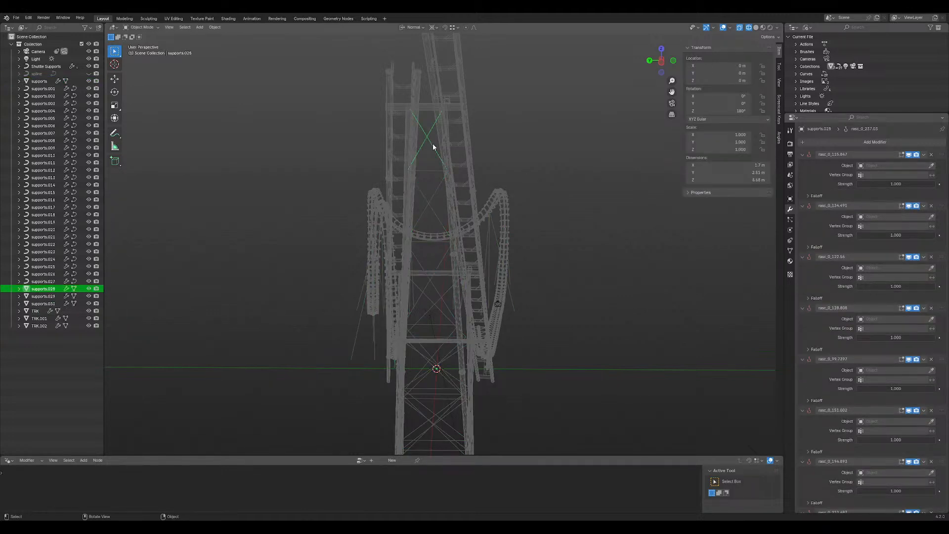
middle_click_drag(408, 171, 380, 200)
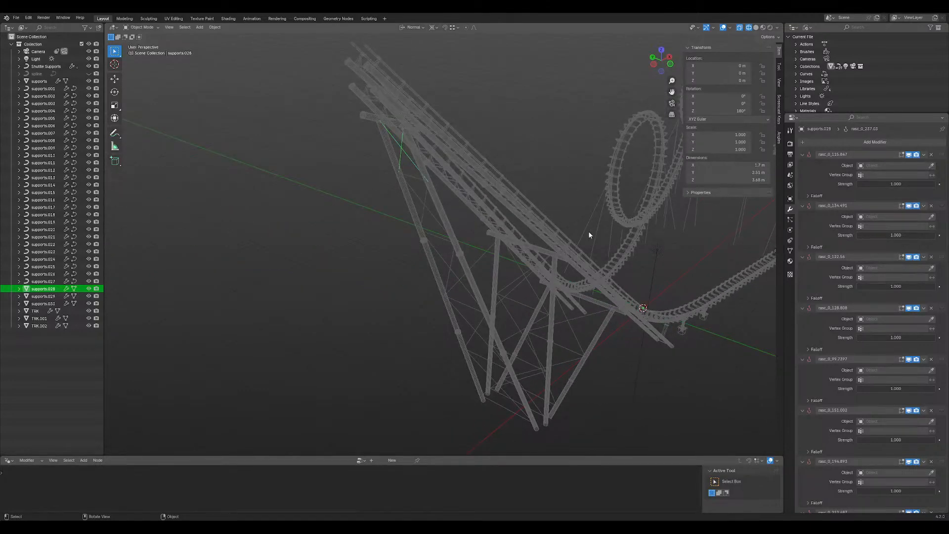
- In top orthographic view, add a 2 m mesh plane at the world origin
key("KP_7")
middle_click_drag(674, 257, 421, 270, "shift")
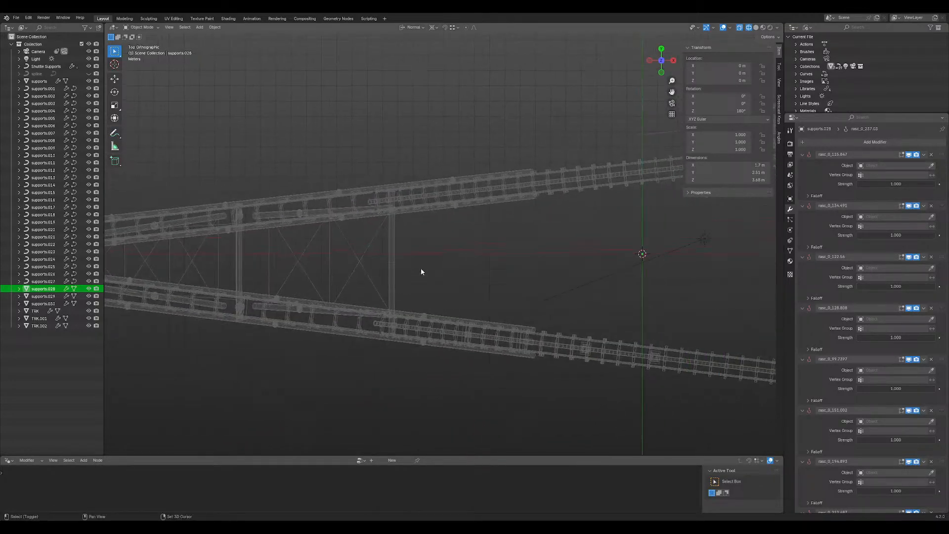
middle_click_drag(604, 267, 442, 273, "shift")
scroll(486, 274, "up", 5)
middle_click_drag(526, 279, 451, 272, "shift")
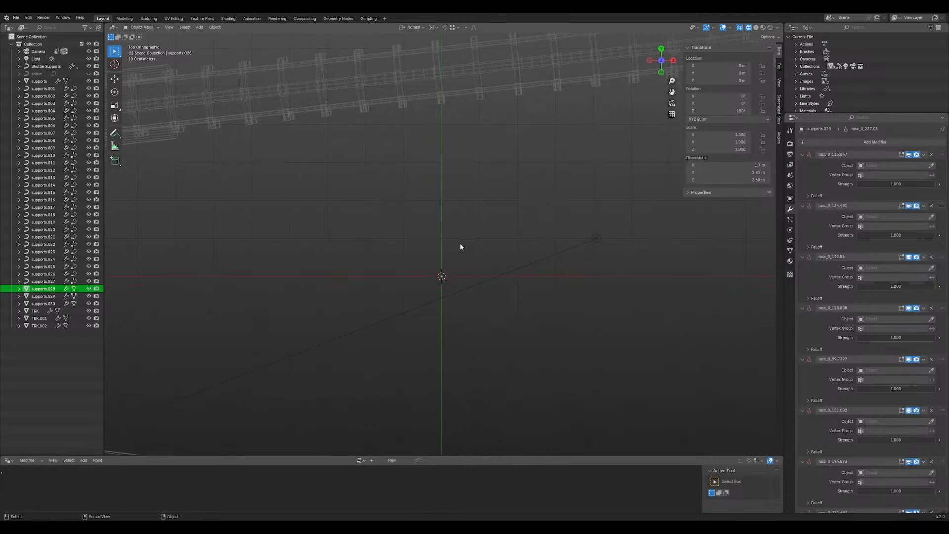
key("shift+a")
mouse_move(469, 244)
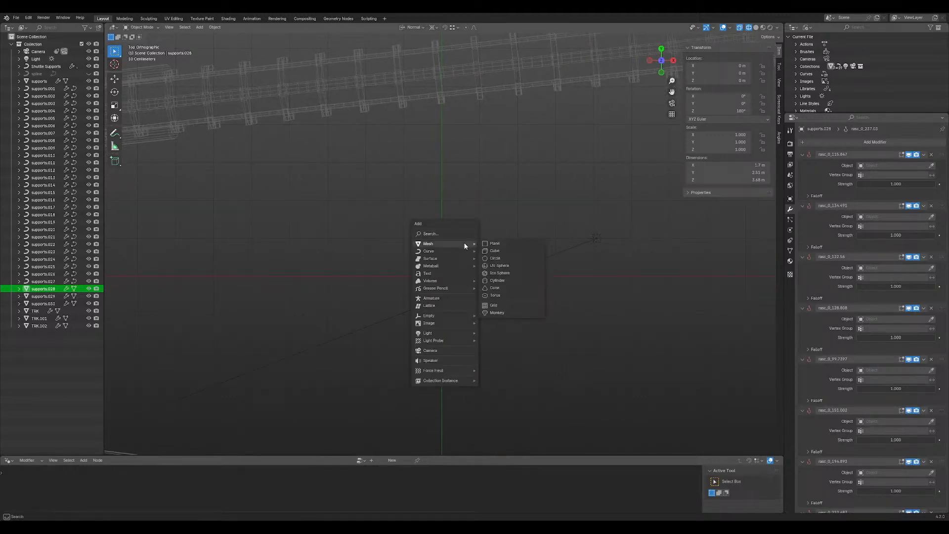
left_click(501, 246)
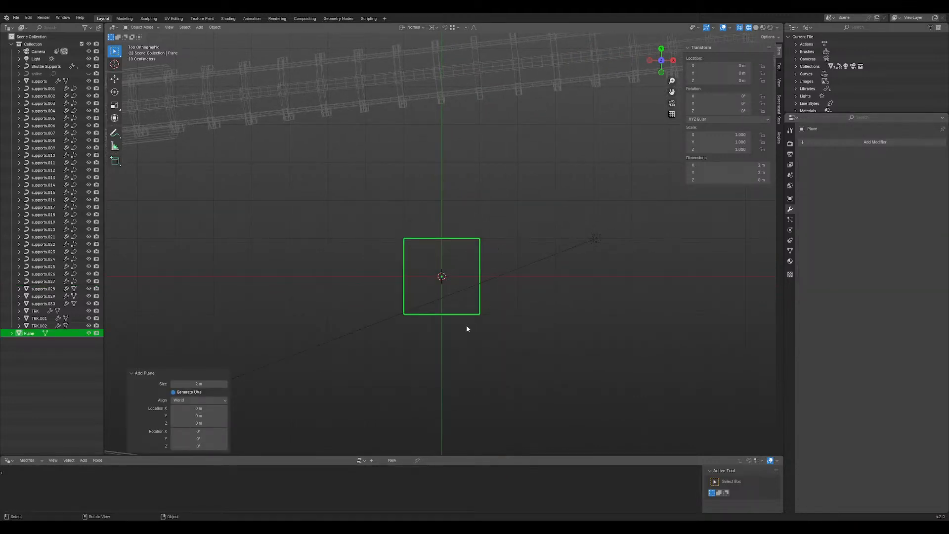
- Enter Edit Mode on the plane and add two evenly spaced loop cuts running along the X axis
key("Tab")
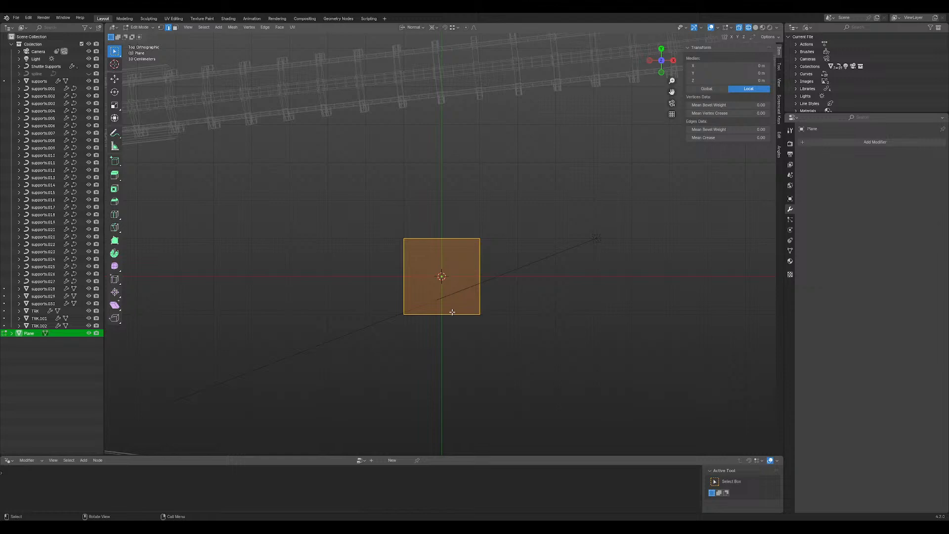
key("r")
key("Escape")
key("ctrl+r")
scroll(455, 275, "up", 1)
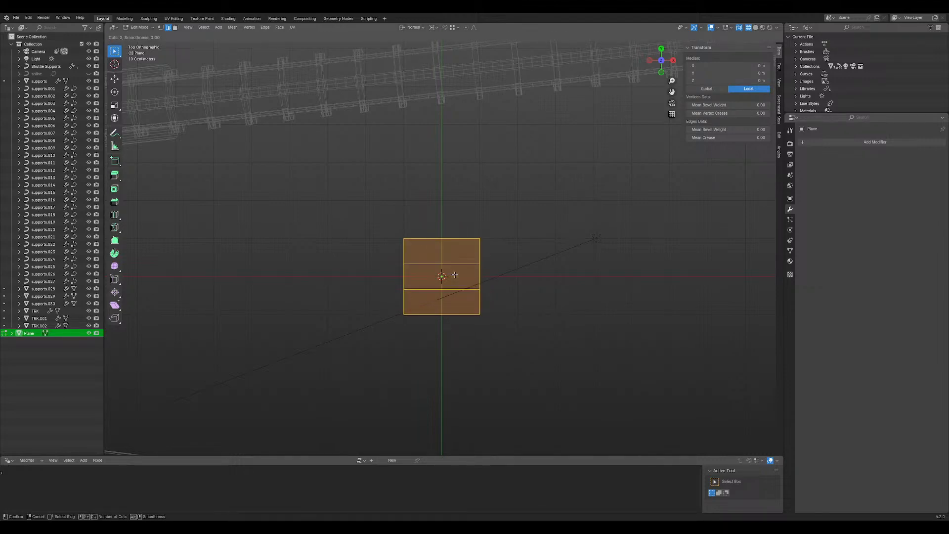
left_click(455, 275)
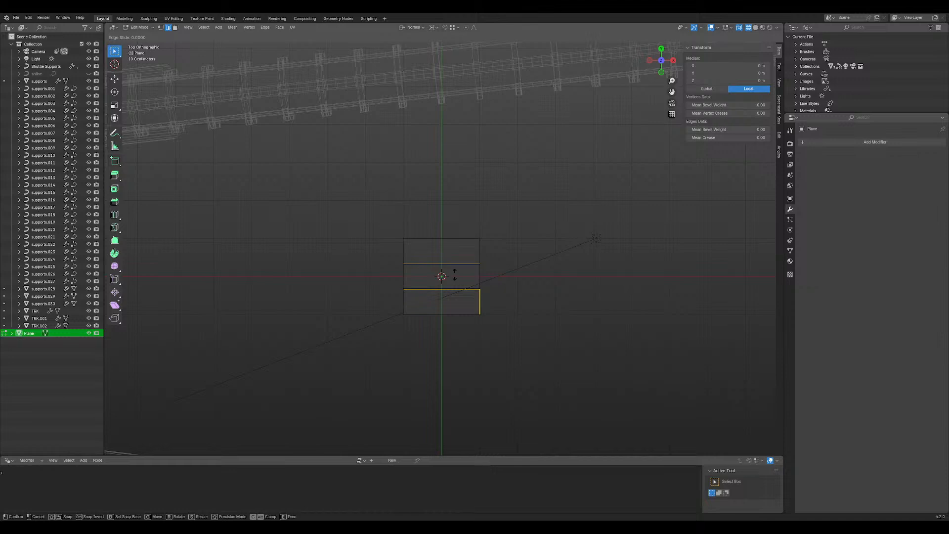
left_click(455, 274)
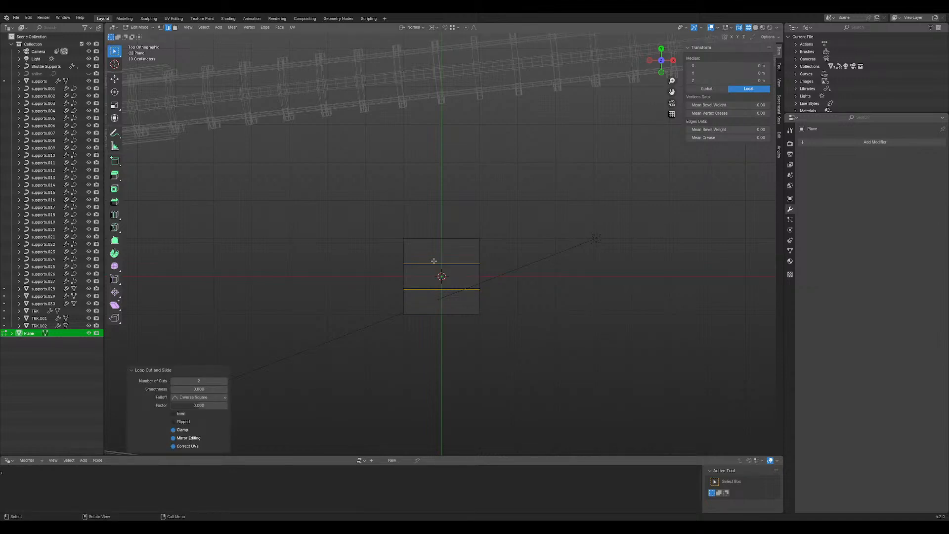
- Add two evenly spaced loop cuts running along the Y axis and switch to vertex selection
key("ctrl+r")
left_click(438, 257)
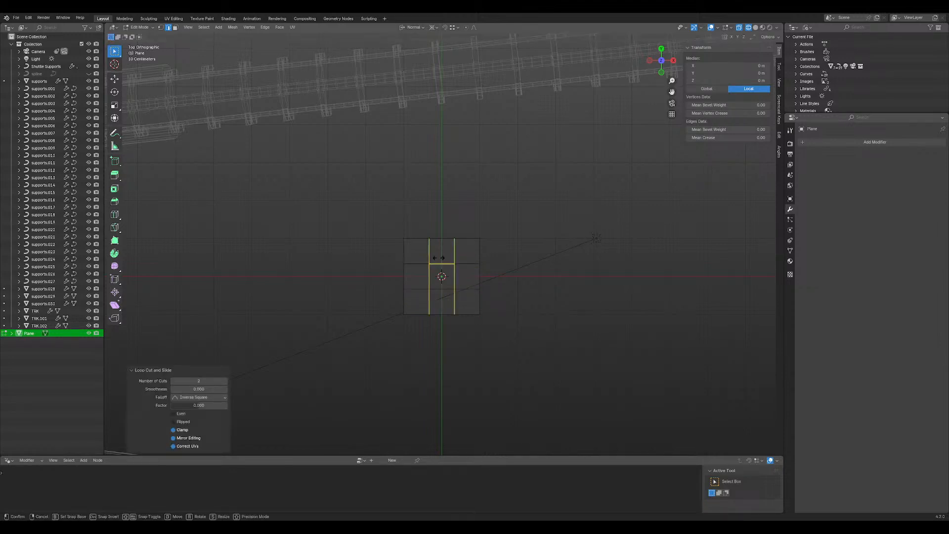
left_click(438, 258)
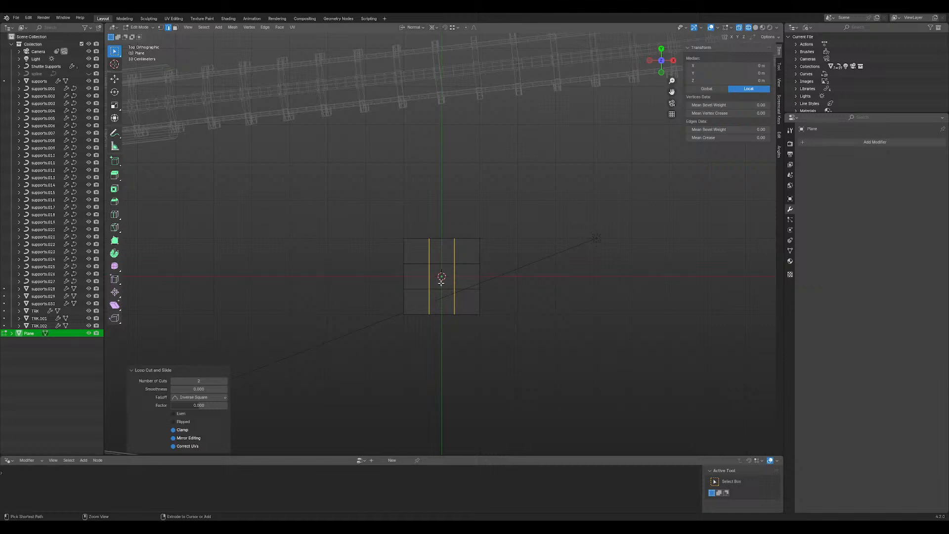
key("1")
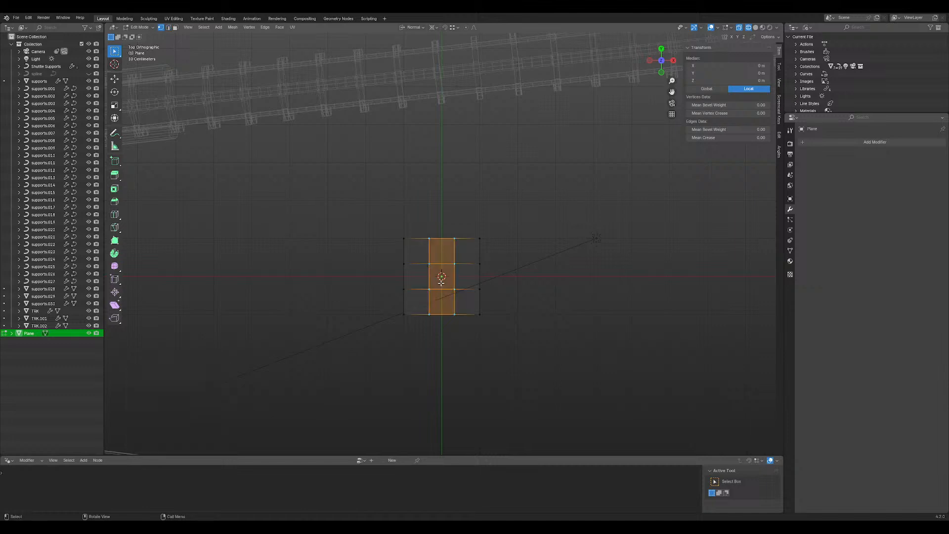
- Switch to edge selection and select the middle edge segments on both outer sides of the plane
key("2")
left_click(403, 279)
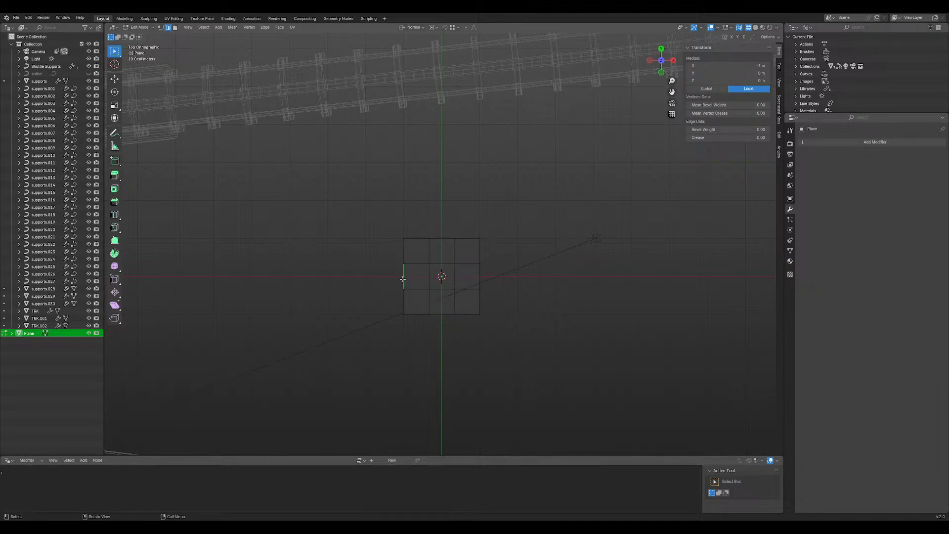
left_click(482, 275, "shift")
- Try to delete the vertices of the selected side segments and undo the deletion
key("x")
left_click(483, 274)
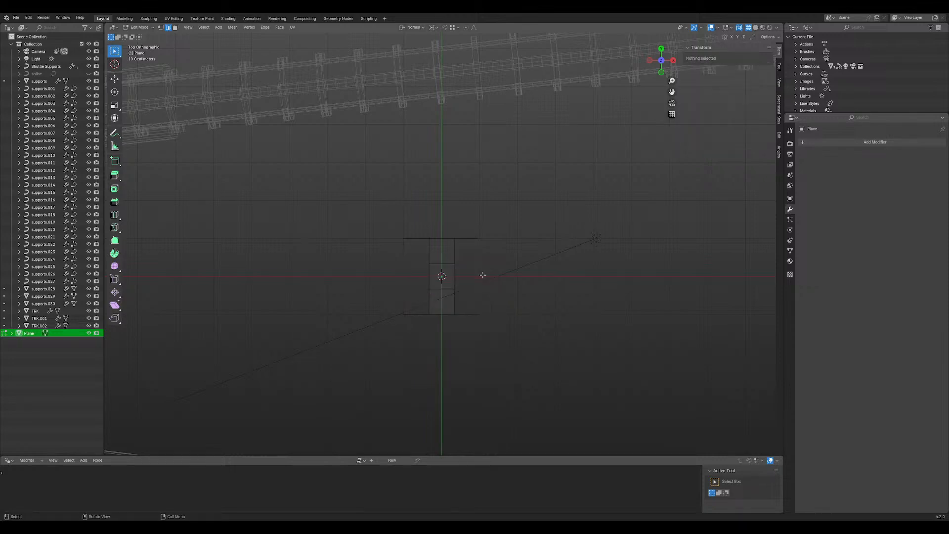
key("ctrl+z")
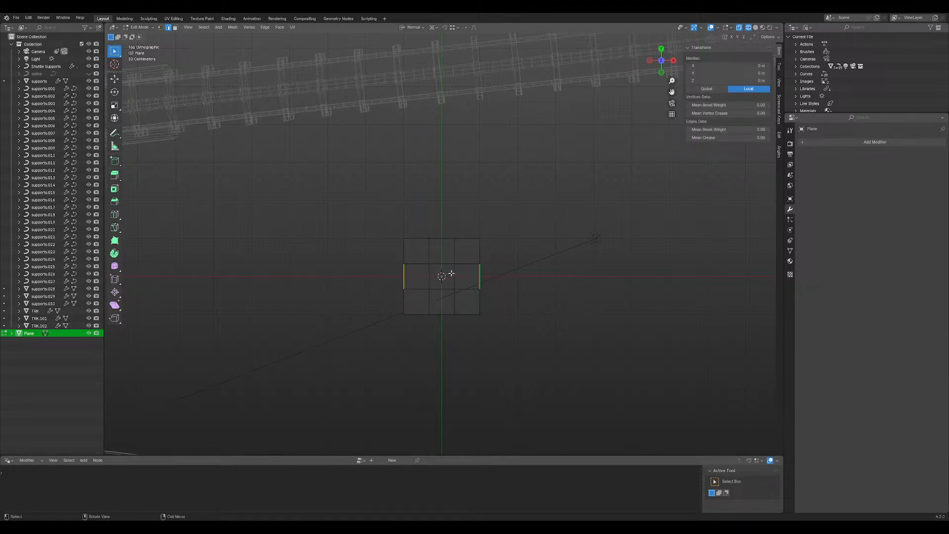
- In vertex selection, delete the two selected side edges so the plane is notched on both sides
key("1")
key("x")
left_click(500, 287)
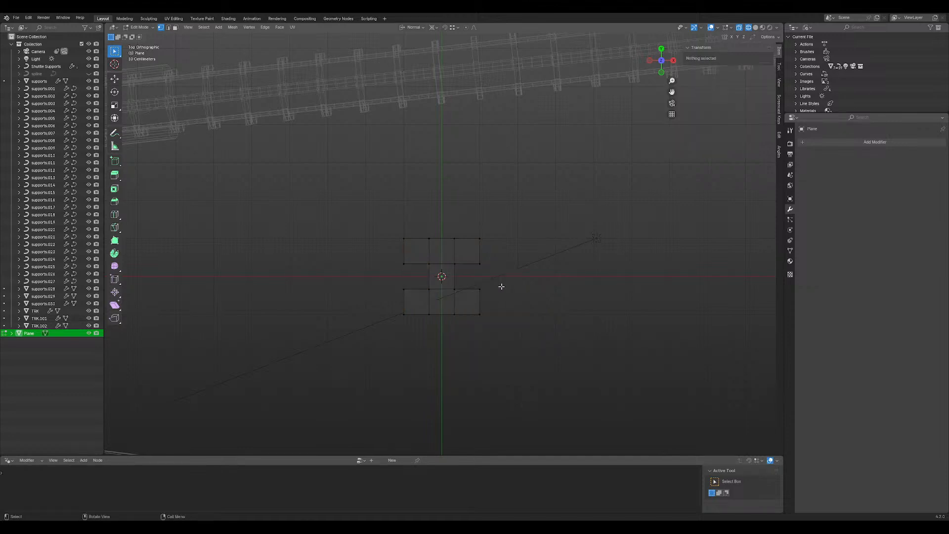
- Select the two inner vertices on the shape's upper outer edge and dissolve them
scroll(447, 287, "up", 3)
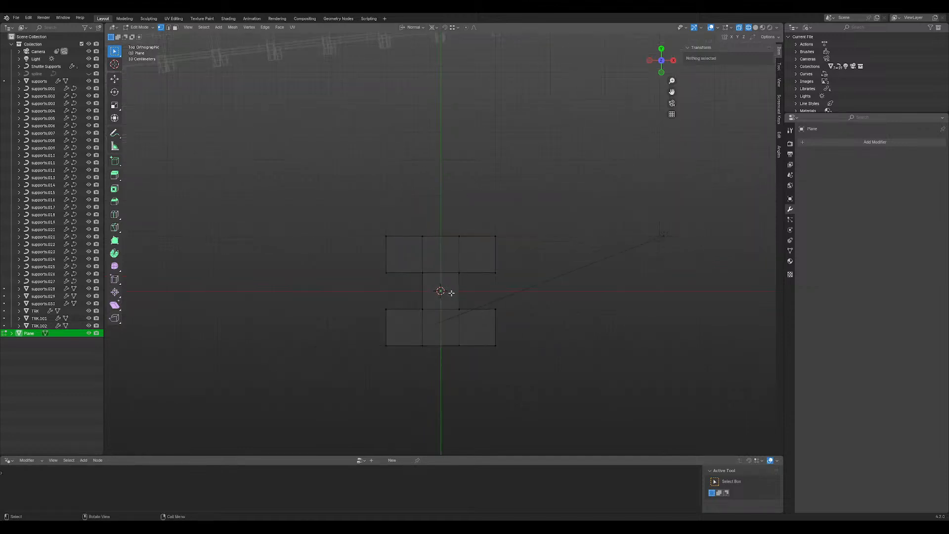
left_click(420, 258)
left_click(419, 249)
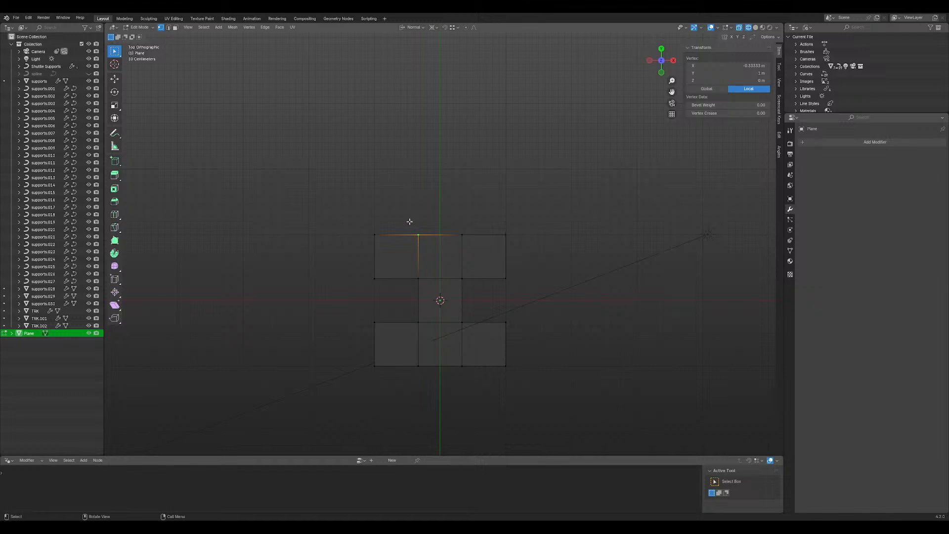
left_click_drag(419, 226, 476, 245)
key("x")
left_click(453, 241)
left_click_drag(417, 200, 479, 256)
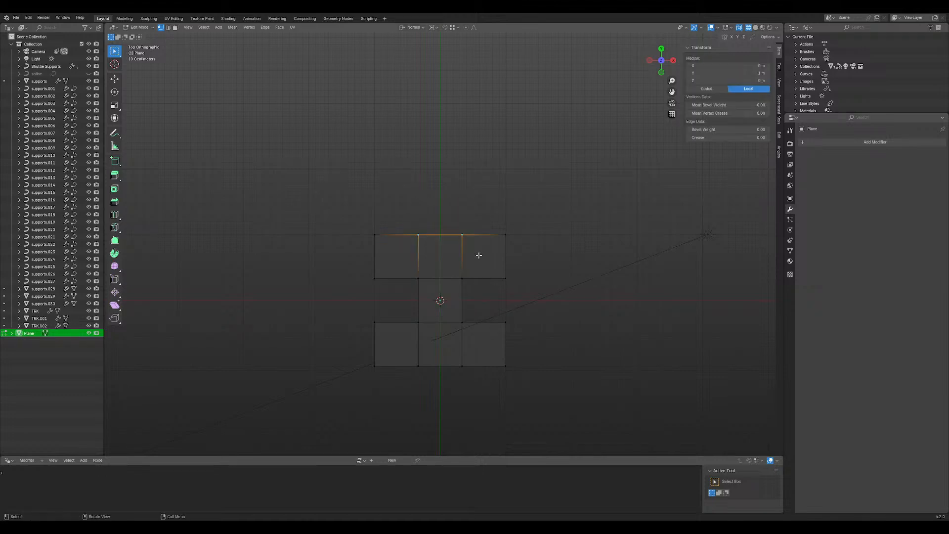
key("x")
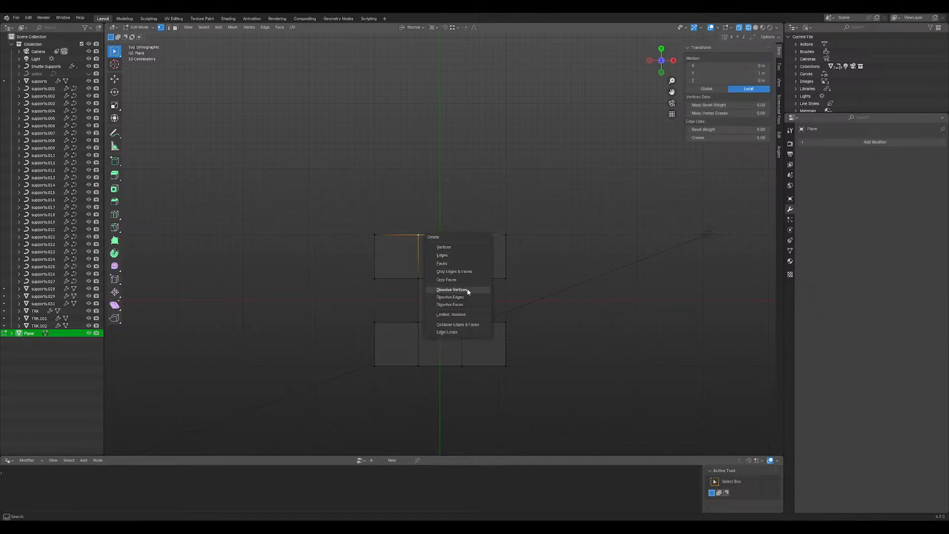
left_click(467, 290)
- Dissolve the two inner vertices on the shape's lower outer edge
left_click_drag(403, 339, 470, 394)
key("x")
left_click(464, 392)
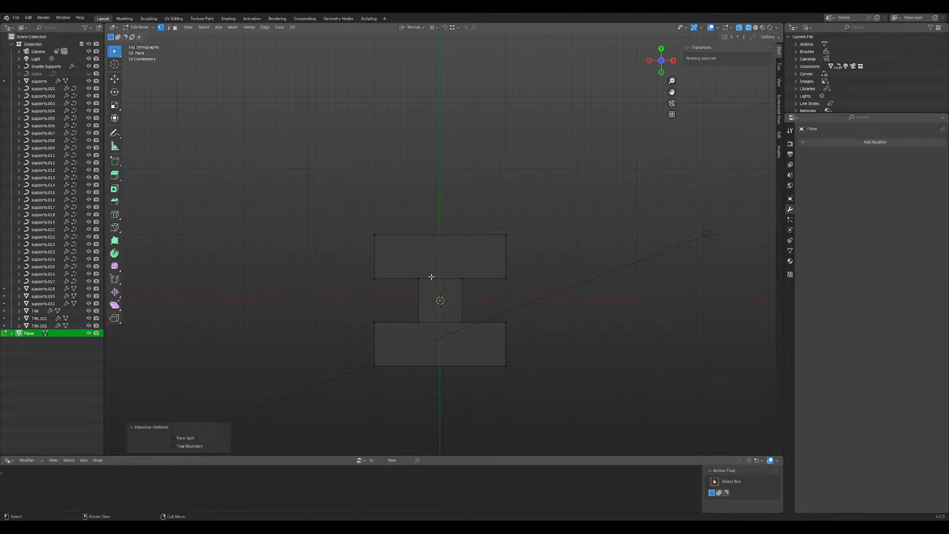
- Try to dissolve the two horizontal edges bounding the centre face and undo it
key("2")
left_click_drag(441, 263, 446, 336)
key("x")
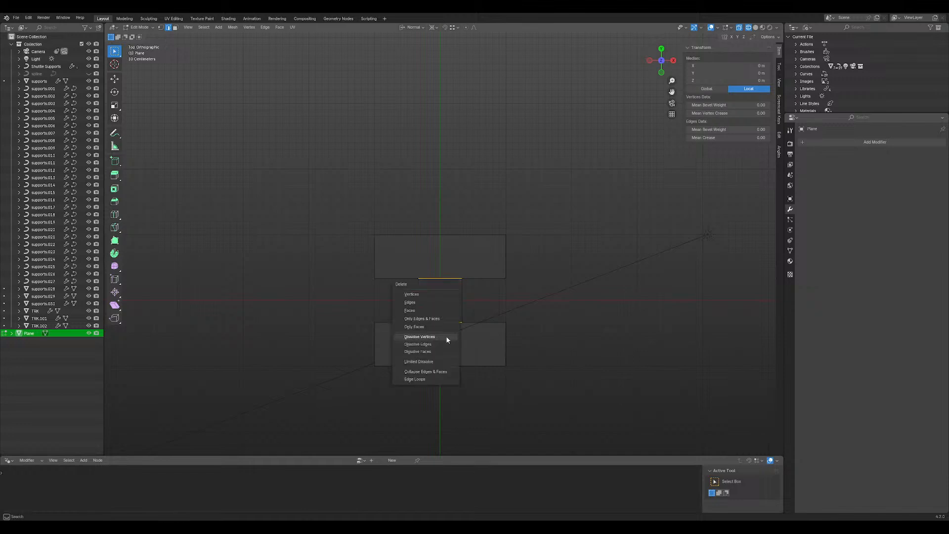
left_click(446, 343)
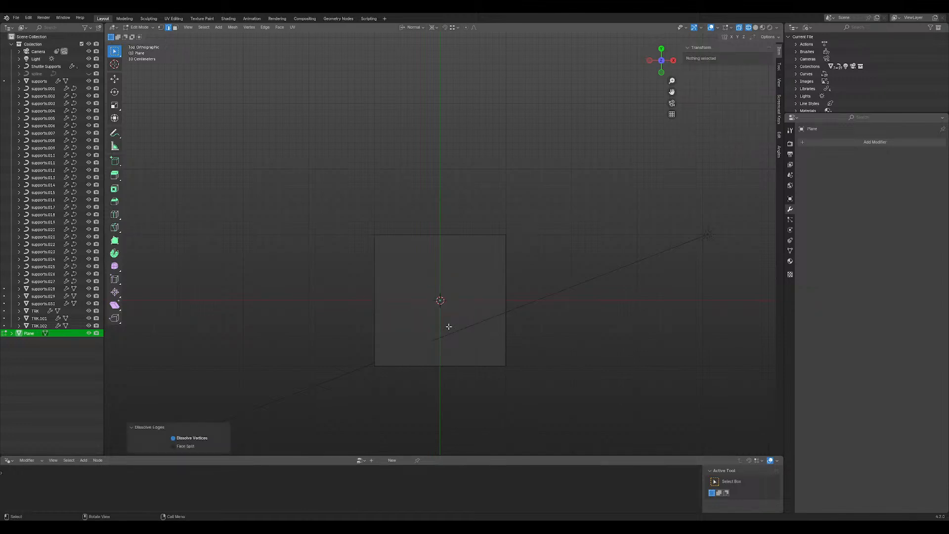
key("ctrl+z")
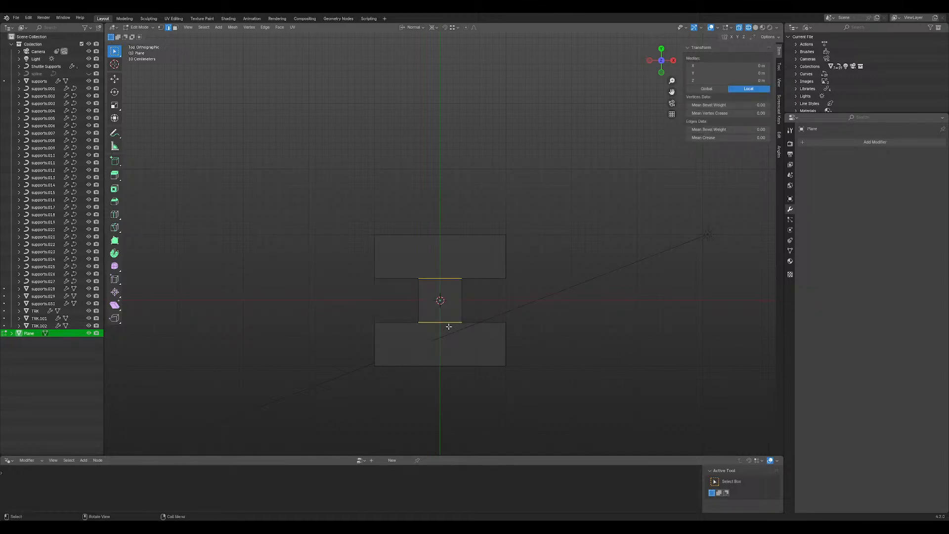
- In vertex selection, select only the centre face's two upper vertices
key("1")
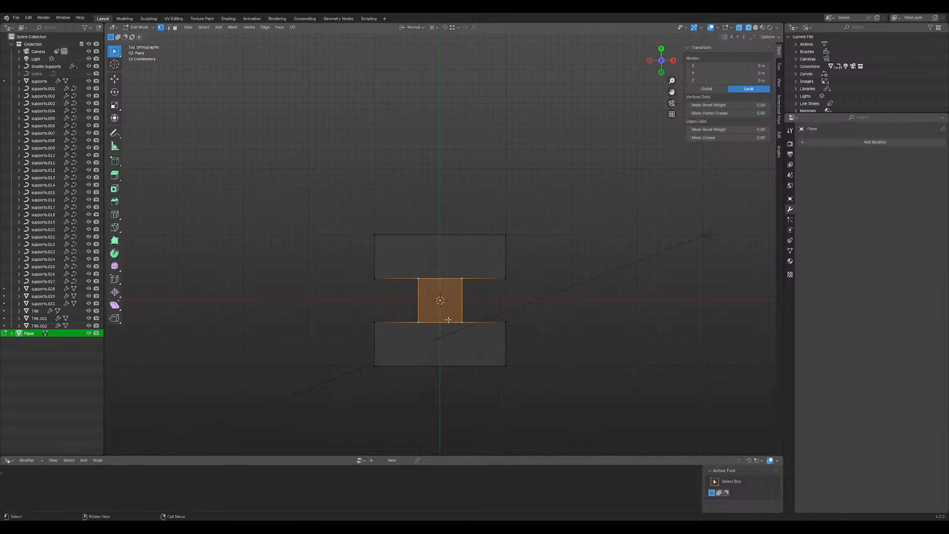
left_click(428, 281)
left_click(482, 283, "shift")
- Try to dissolve the edge between the two selected vertices and undo it
key("x")
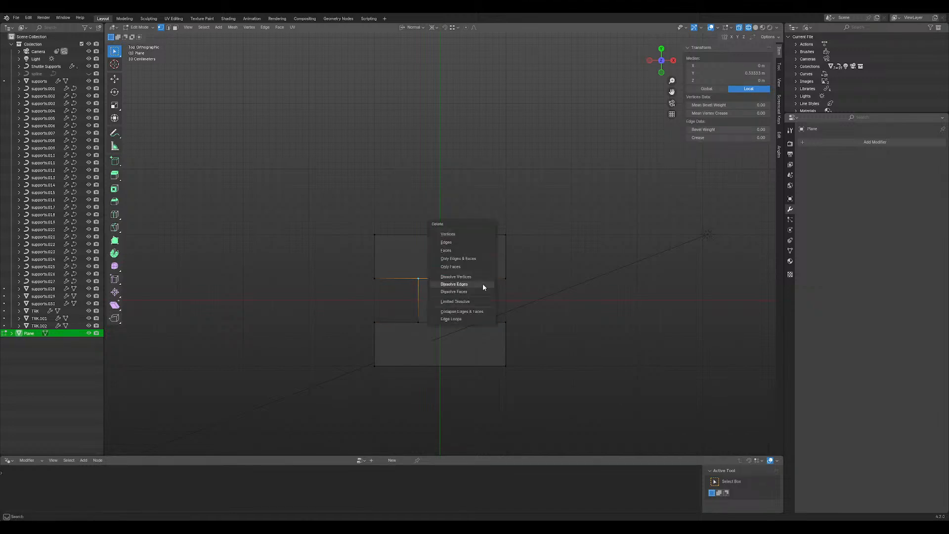
left_click(483, 283)
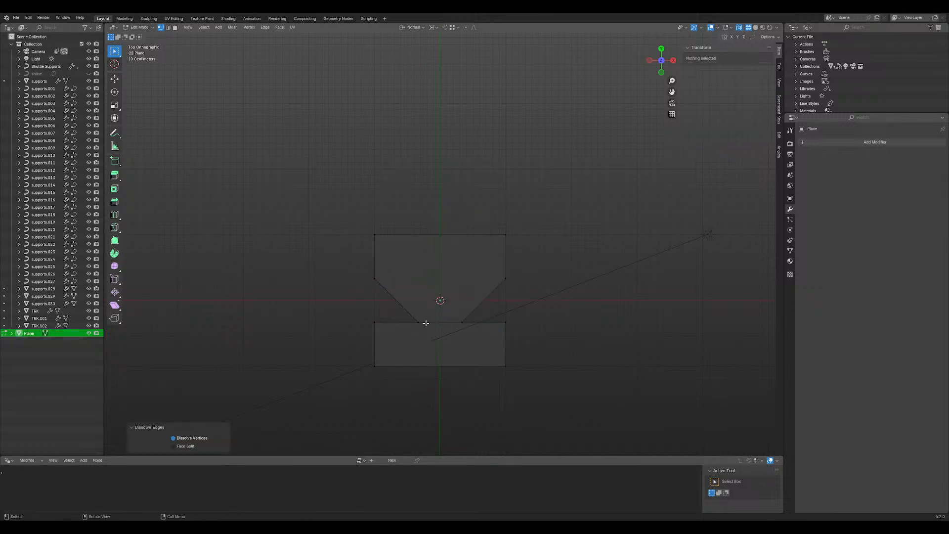
key("ctrl+z")
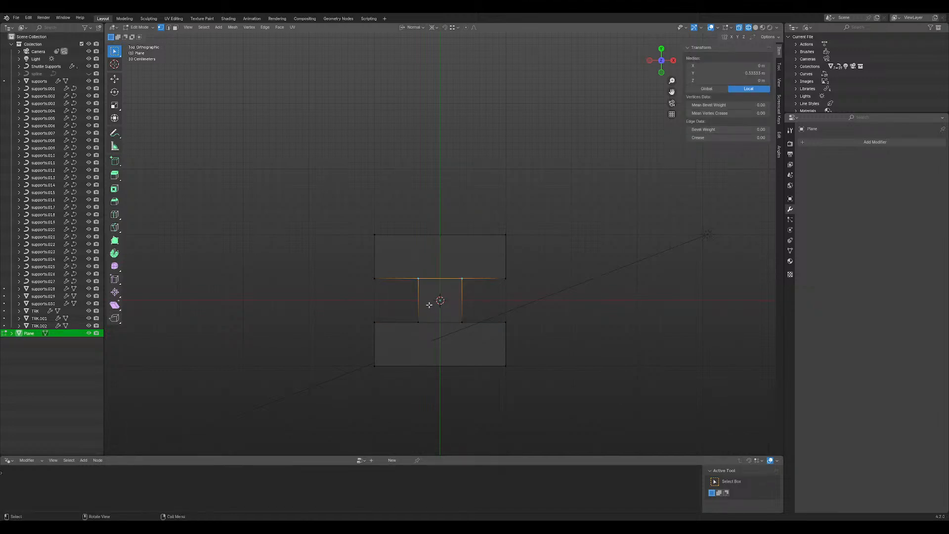
- Delete the centre face's upper and lower horizontal edges, leaving only an open I-shaped outline
key("x")
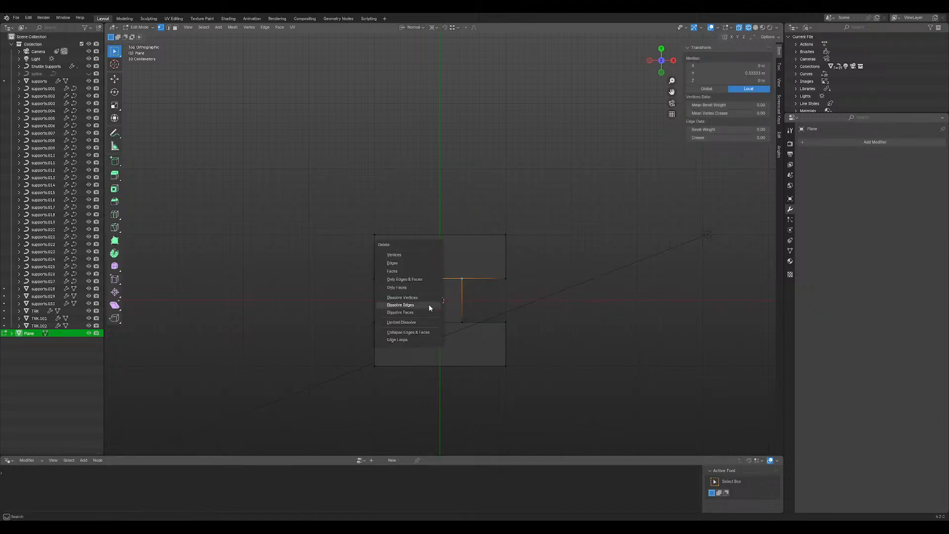
left_click(422, 263)
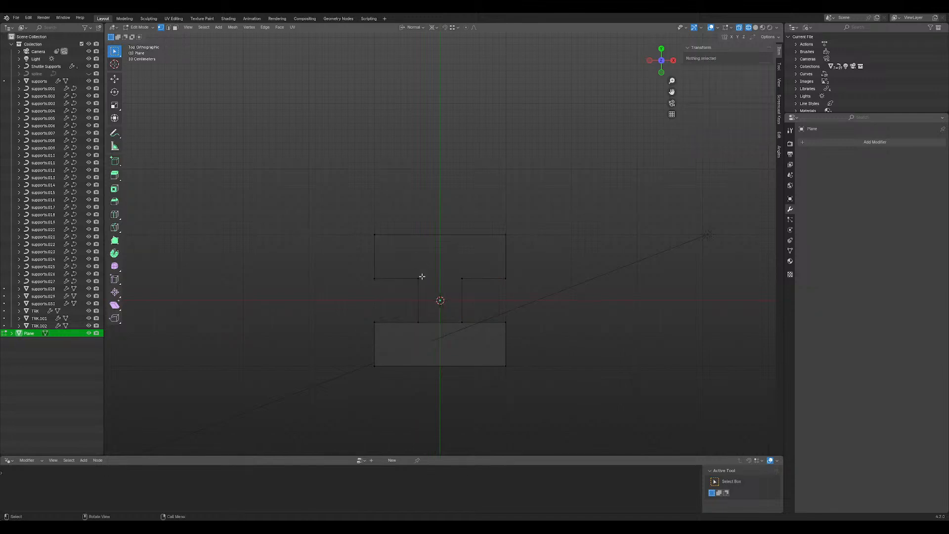
left_click_drag(404, 315, 474, 338)
key("x")
left_click(477, 336)
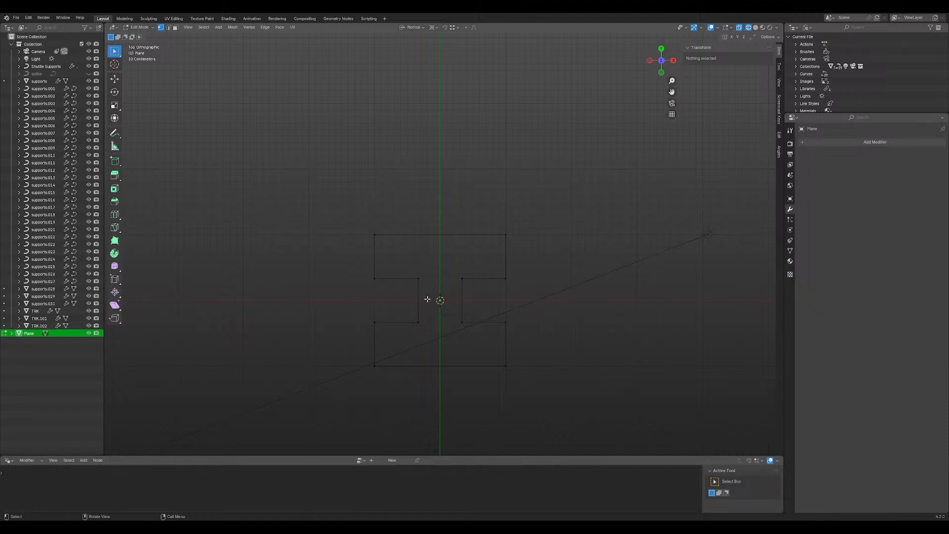
left_click_drag(334, 206, 544, 394)
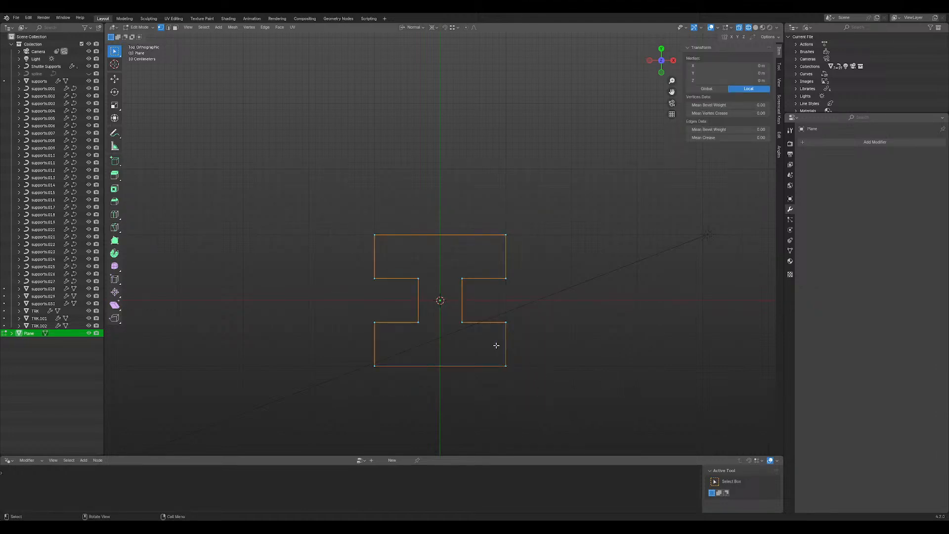
scroll(472, 342, "up", 1)
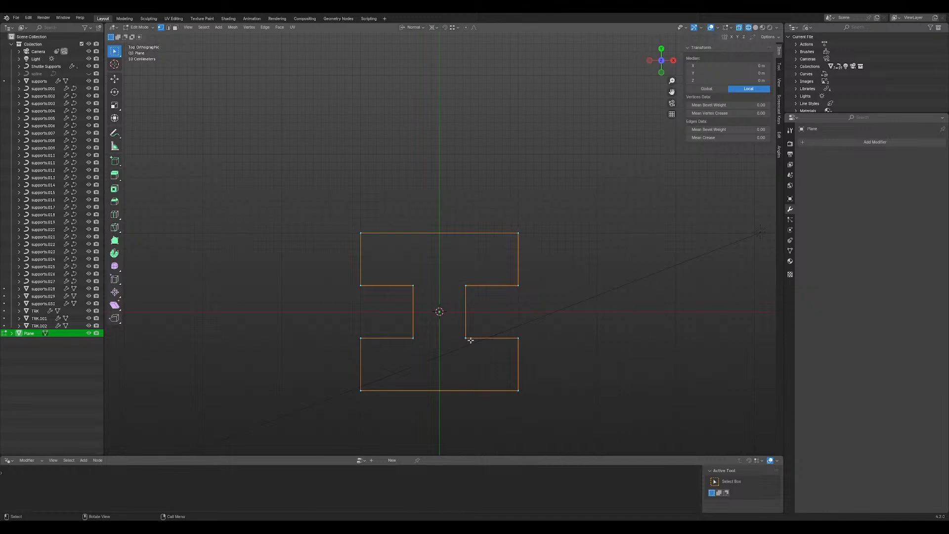
left_click_drag(282, 192, 394, 417)
key("g")
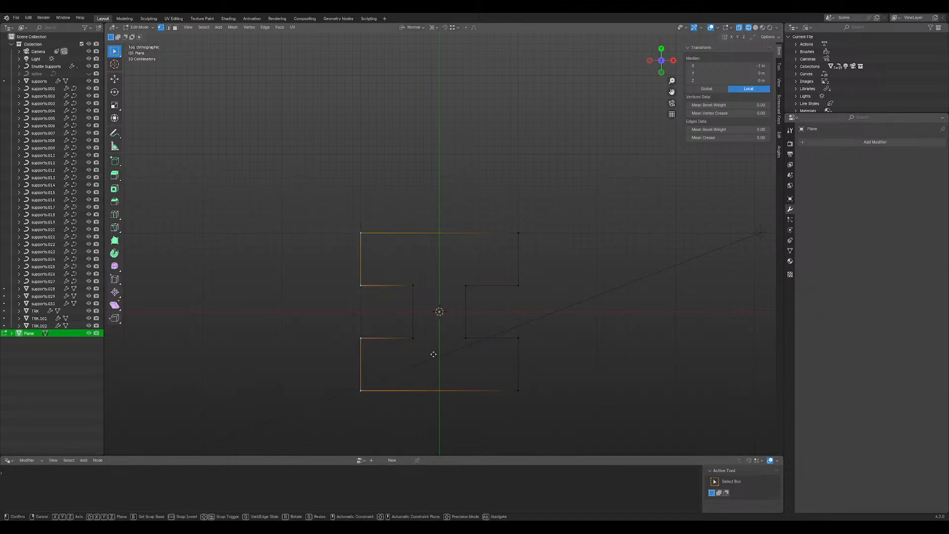
key("x")
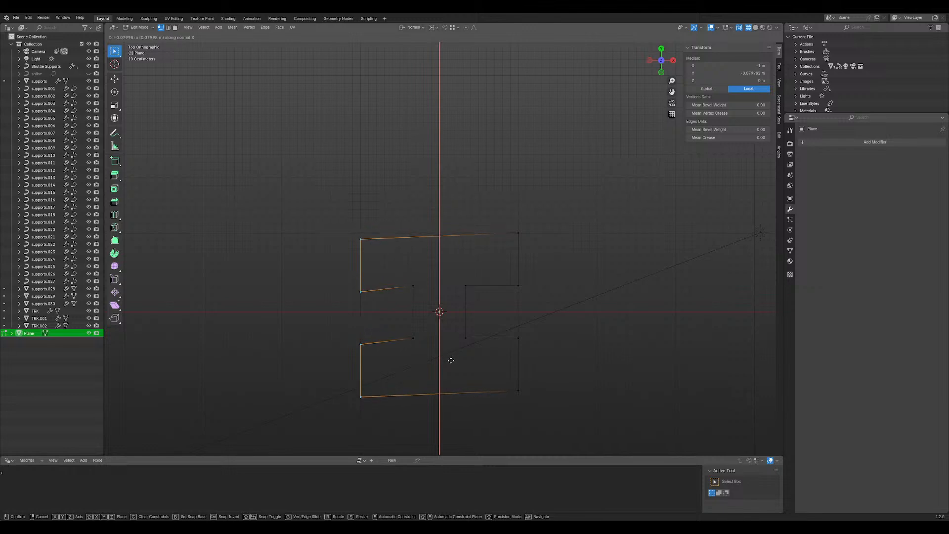
key("x")
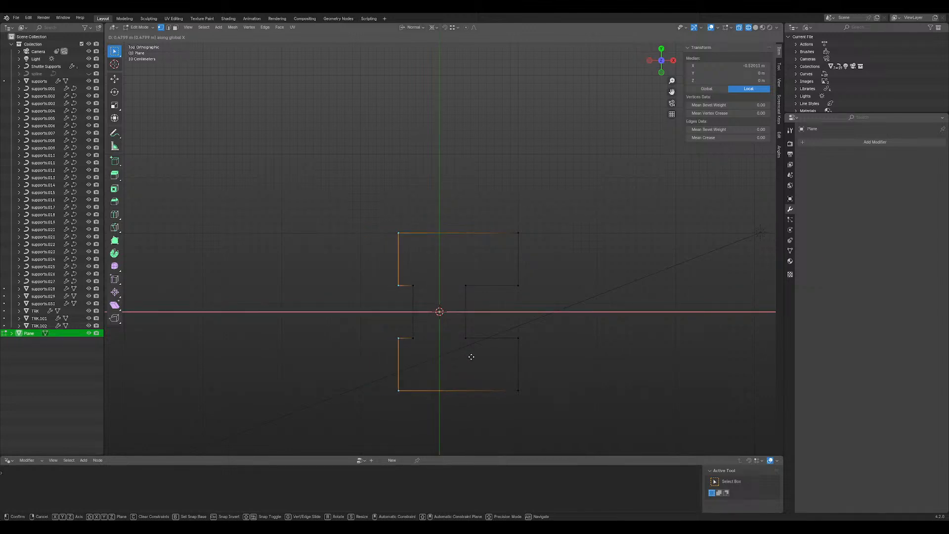
right_click(471, 357)
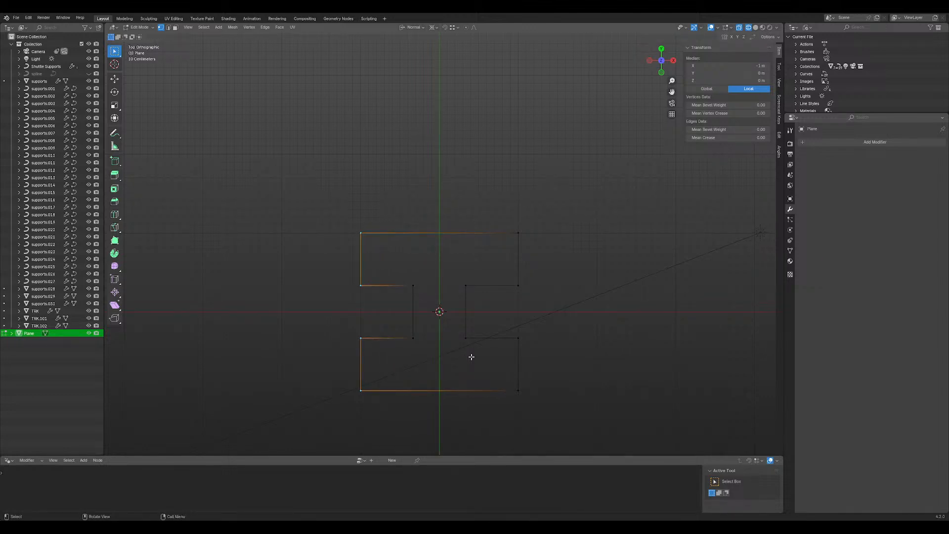
- Thin the upper flange by moving the four vertices along its inner side 0.3 m along global Y
left_click_drag(310, 264, 574, 316)
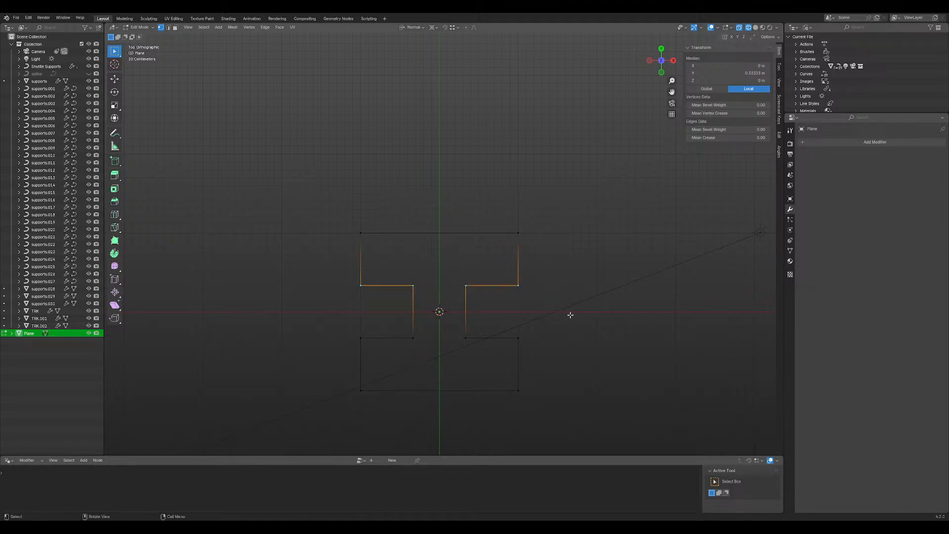
key("g")
key("y")
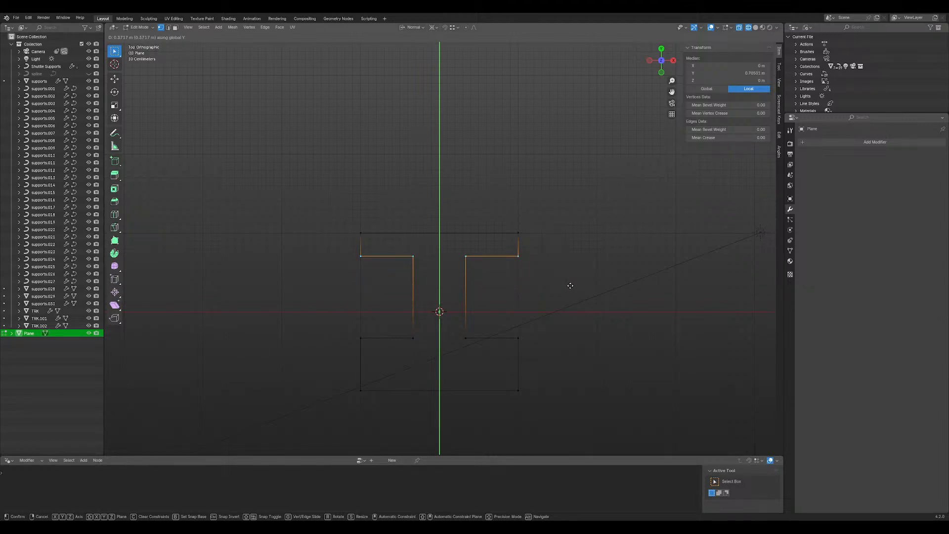
type(".7")
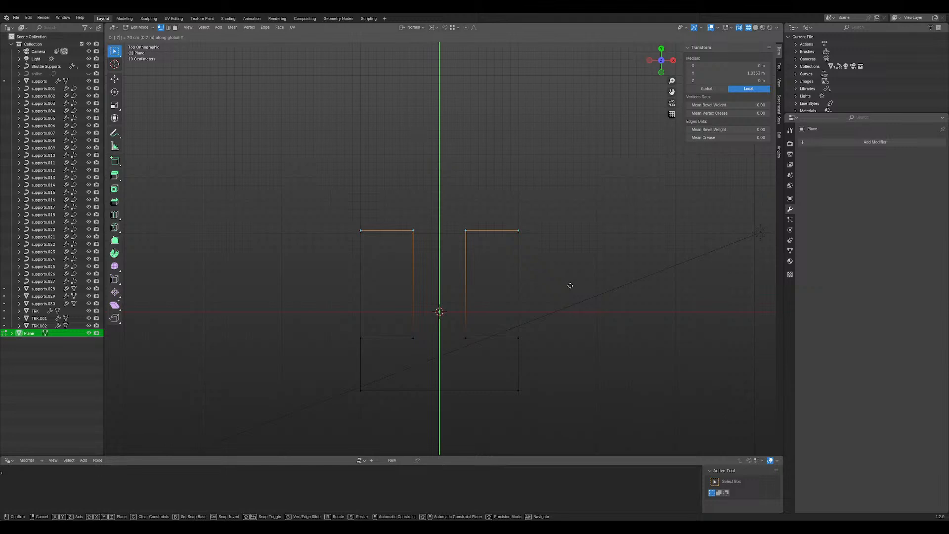
key("BackSpace")
type("3")
key("Return")
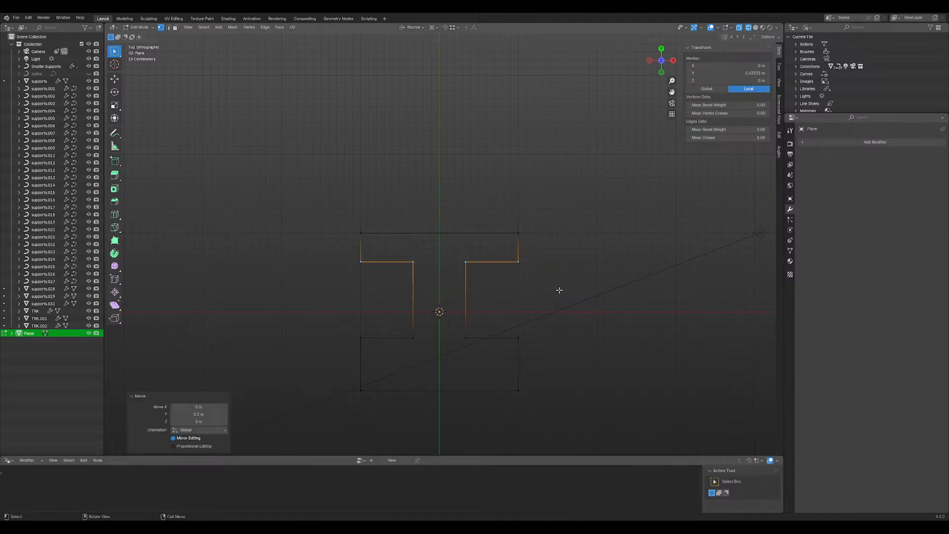
- Thin the lower flange by moving its four inner vertices -0.3 m along global Y
left_click_drag(314, 329, 588, 351)
key("g")
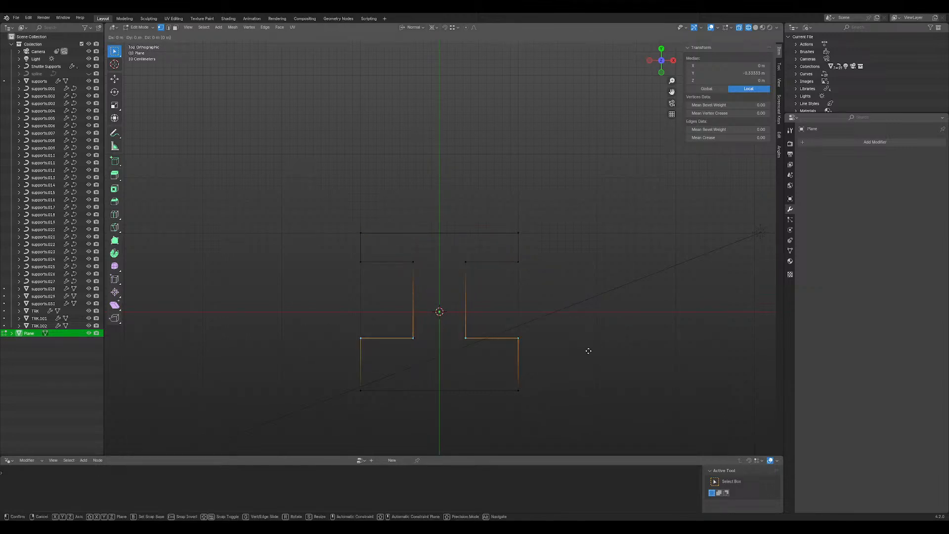
type("x-.3")
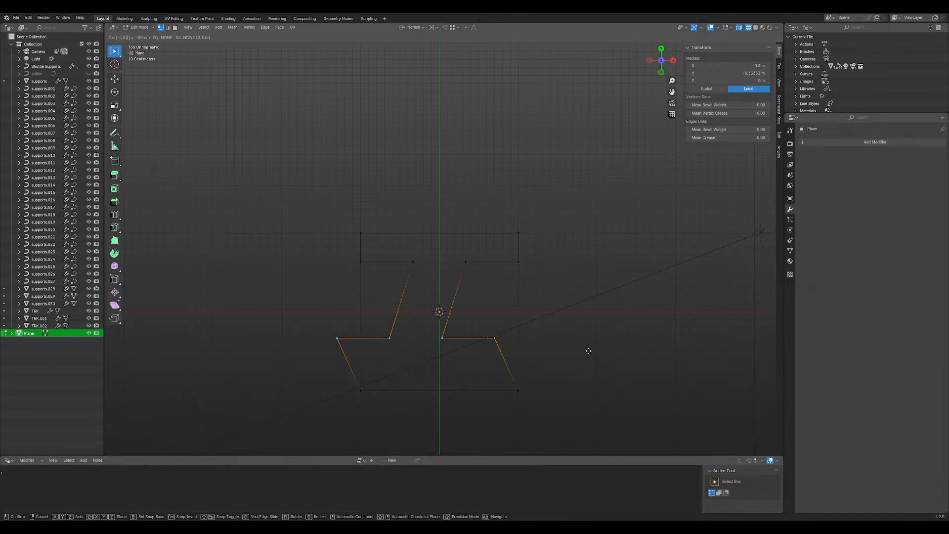
type("y")
key("Return")
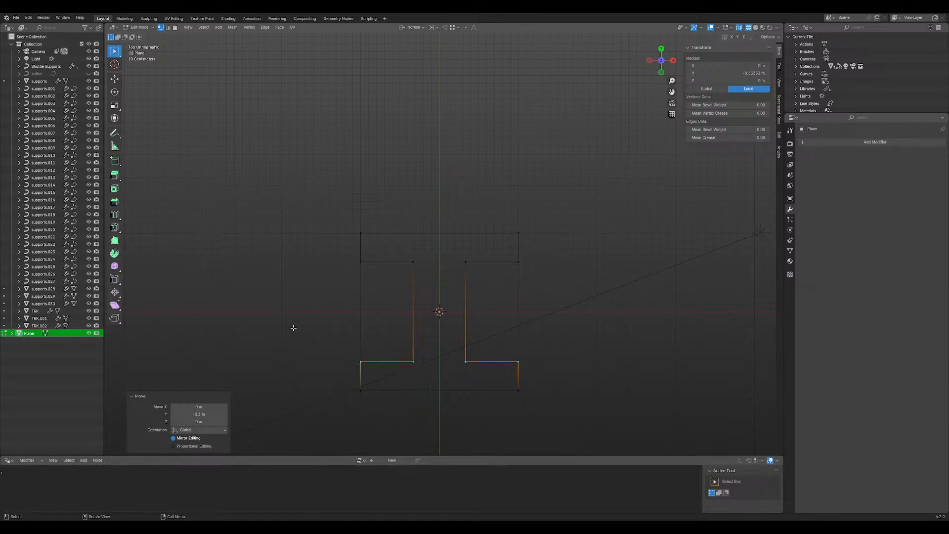
- Deselect the vertices of the I-shaped profile and return to Object Mode
left_click(319, 329)
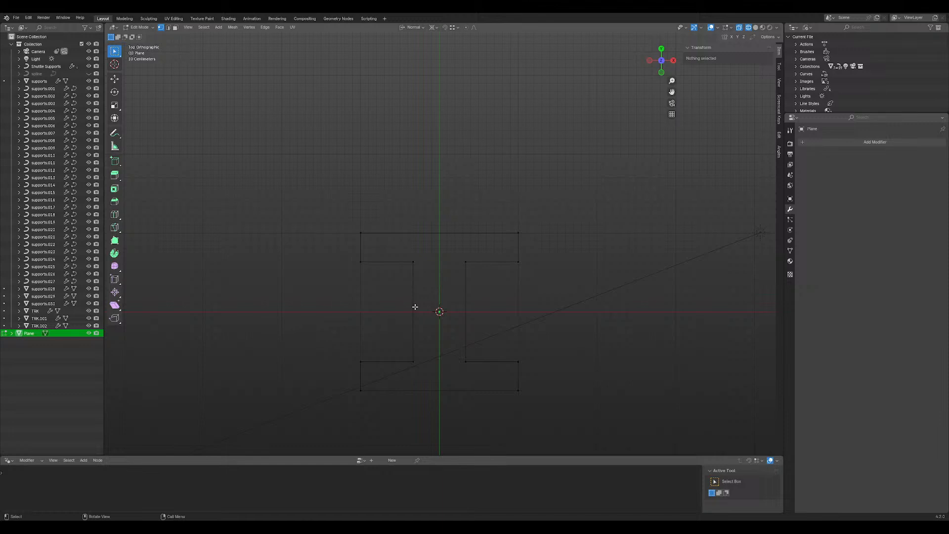
key("Tab")
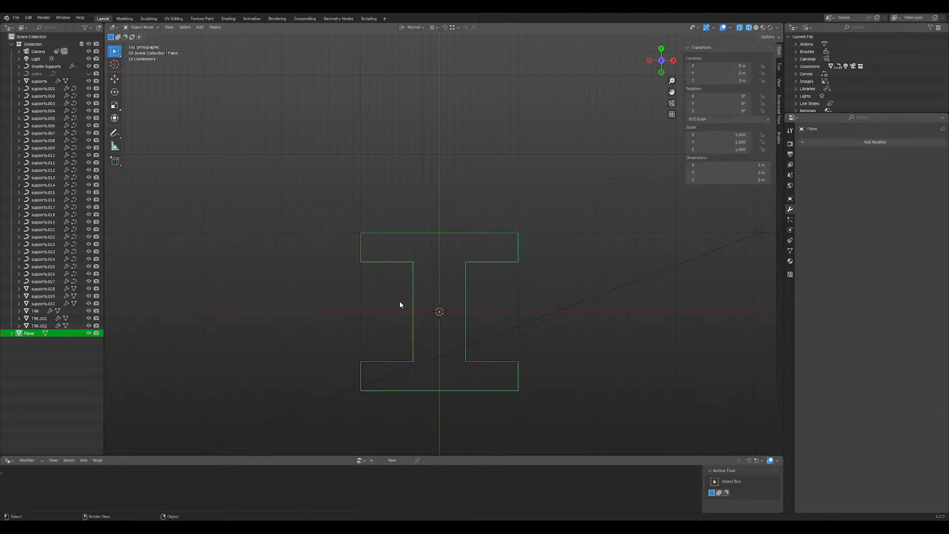
middle_click_drag(410, 313, 366, 271, "shift")
scroll(369, 272, "down", 1)
scroll(369, 271, "down", 9)
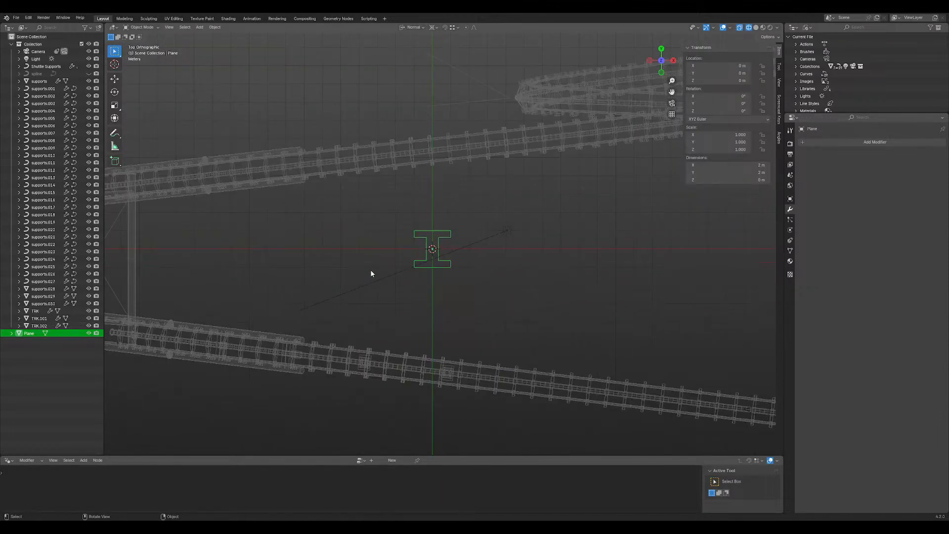
- Convert the I-shaped mesh outline to a curve and check its control points in Edit Mode
scroll(370, 269, "up", 8)
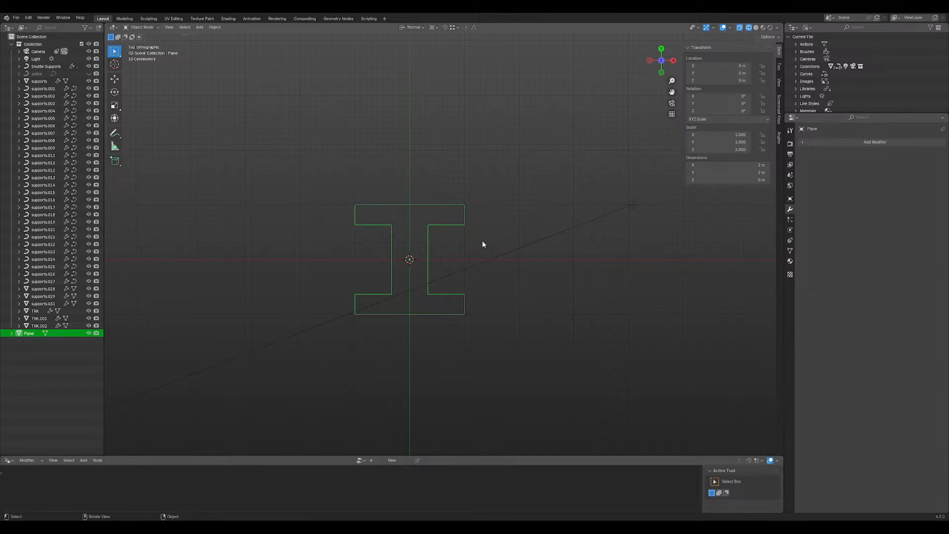
right_click(385, 250)
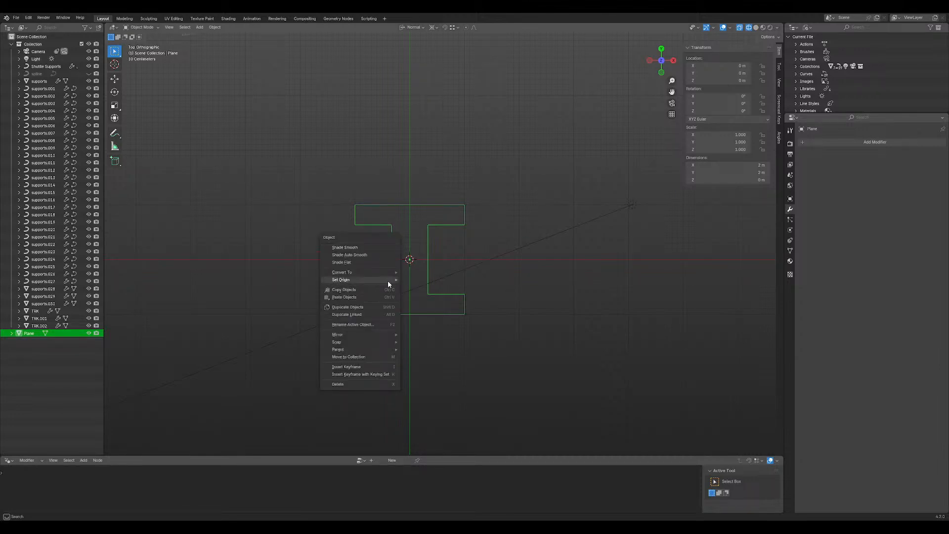
mouse_move(393, 273)
left_click(433, 280)
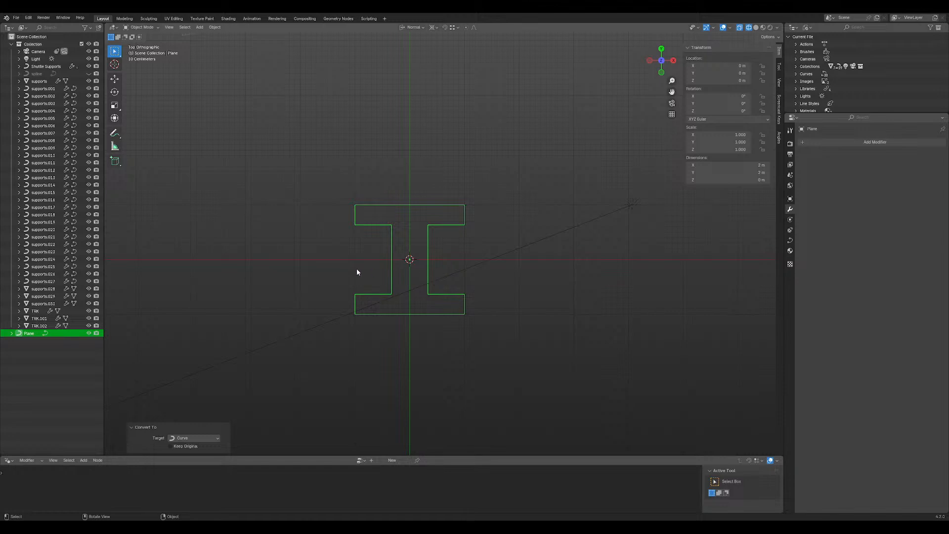
key("Tab")
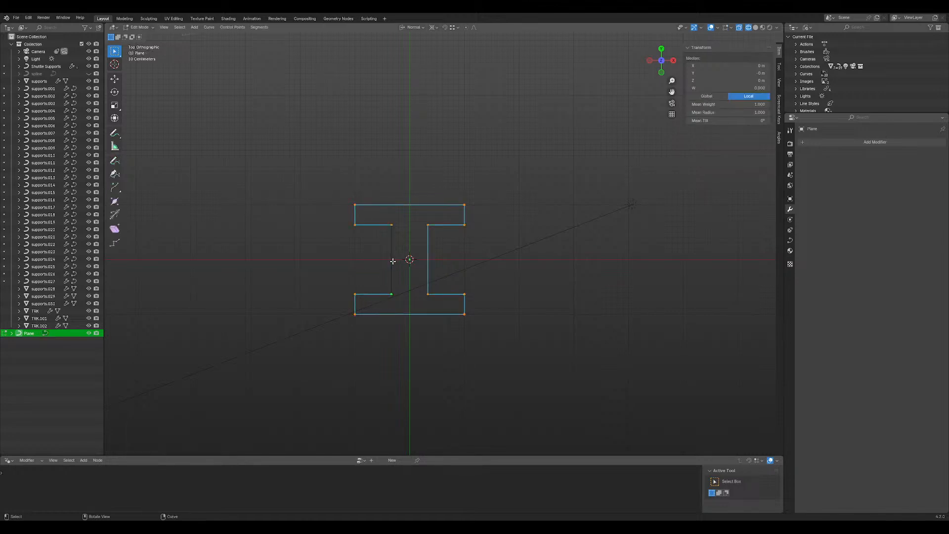
key("Tab")
middle_click_drag(360, 274, 398, 263, "shift")
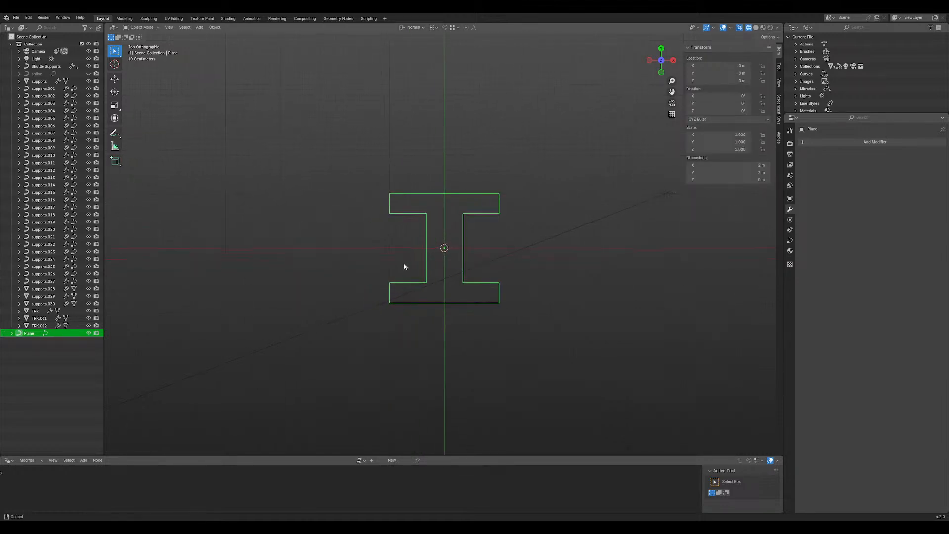
- Rename the I-shaped curve as Beam Shape
double_click(28, 334)
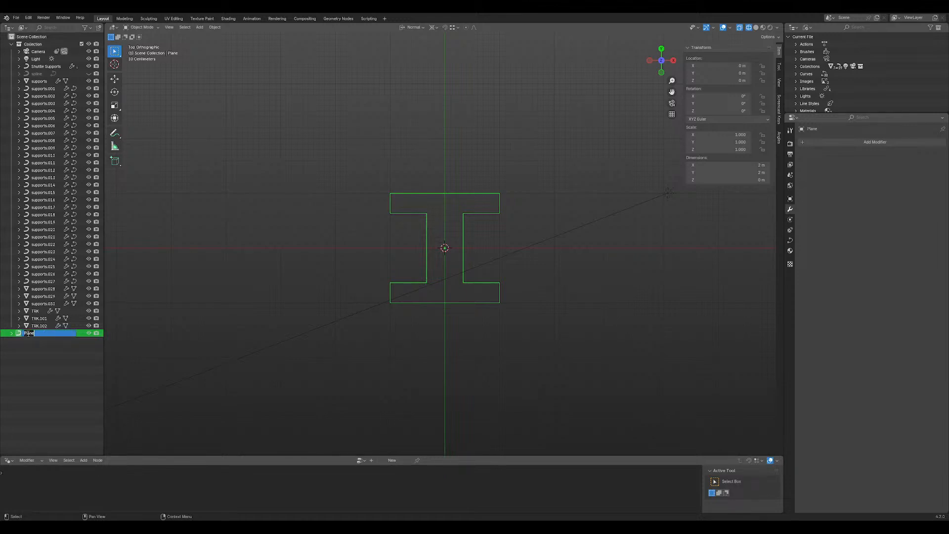
type("Beam Shape")
key("Return")
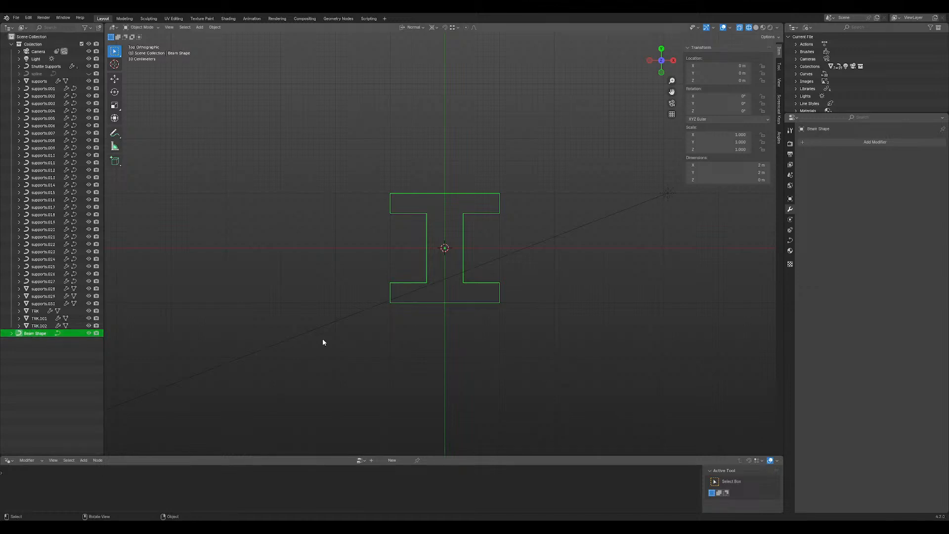
key("Tab")
scroll(361, 327, "down", 6)
key("grave")
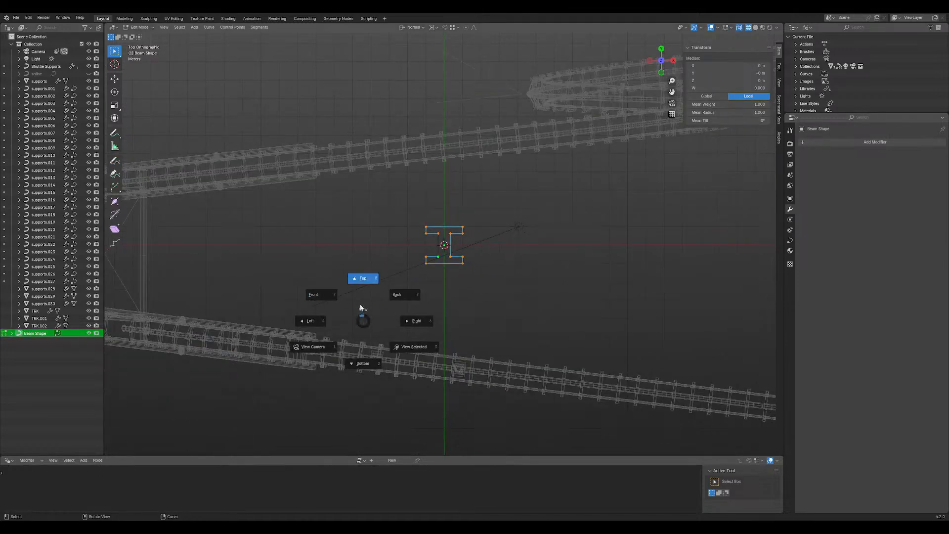
key("Tab")
- Convert the topmost cross-brace between the spike tower's legs from a mesh to a curve
middle_click_drag(307, 292, 413, 183)
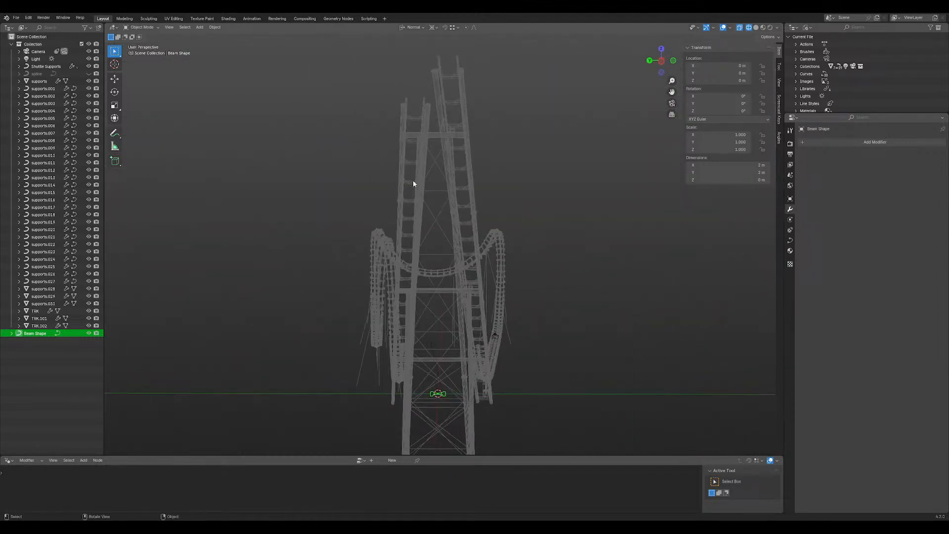
left_click(433, 165)
right_click(433, 165)
mouse_move(429, 165)
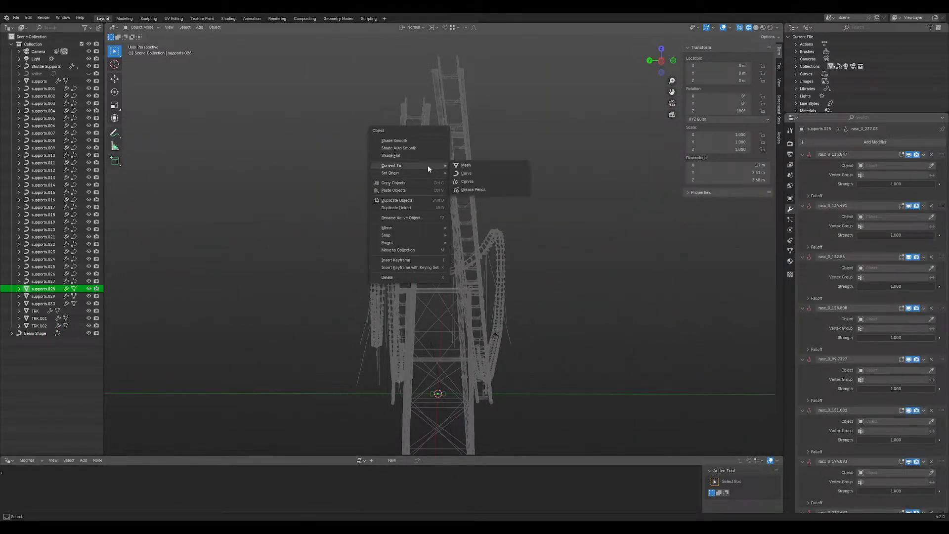
left_click(482, 172)
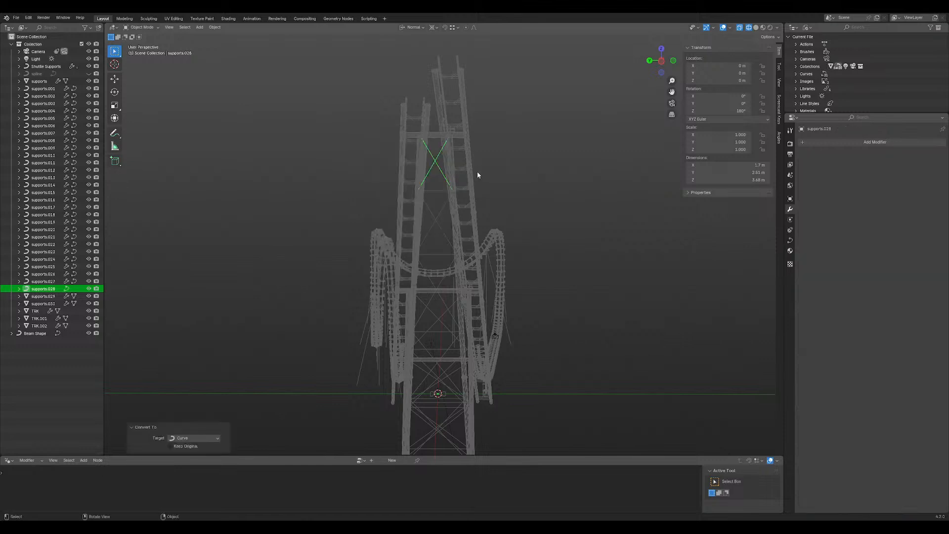
- Give the top cross-brace curve an object bevel that uses Beam Shape as its profile
scroll(434, 168, "up", 2)
left_click(790, 240)
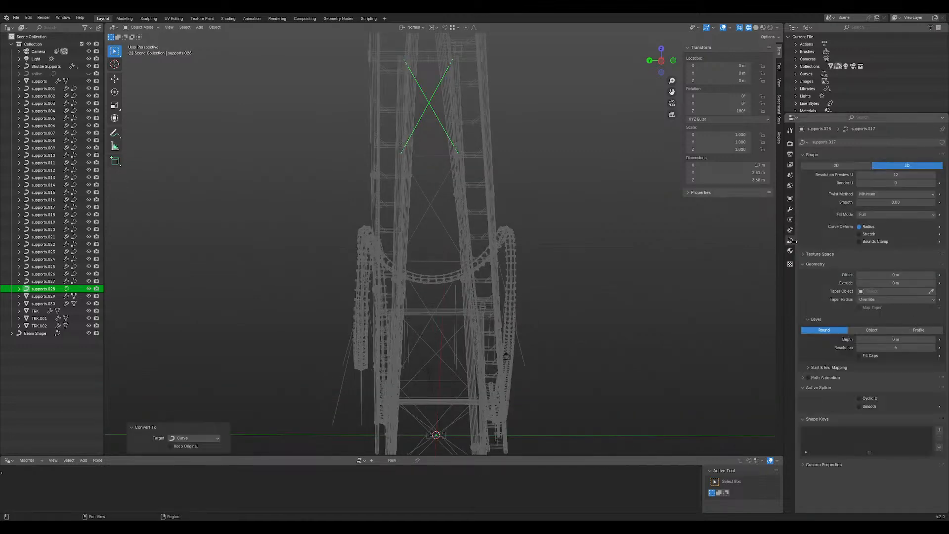
left_click(873, 331)
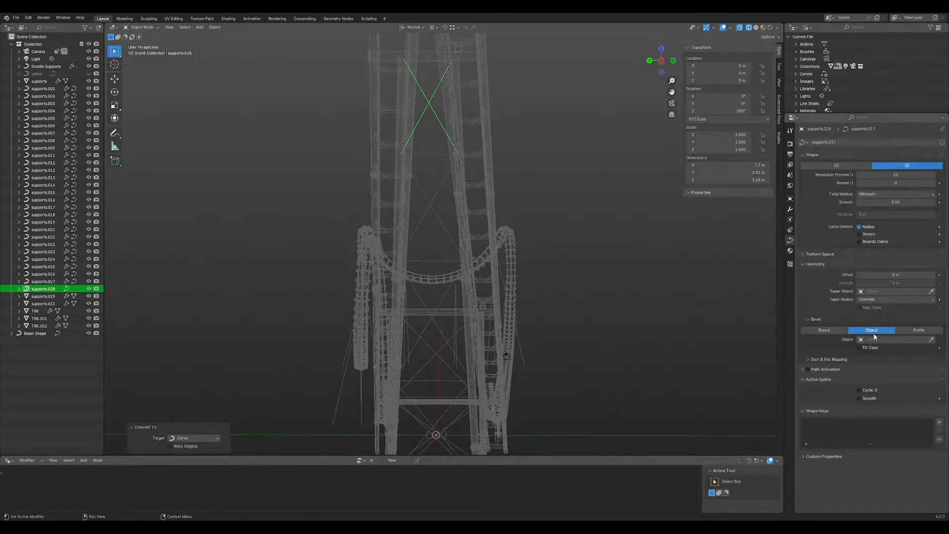
left_click(875, 339)
left_click(880, 350)
- Scale the control points of the Beam Shape curve by 0.1 in Edit Mode
middle_click_drag(502, 164, 624, 332)
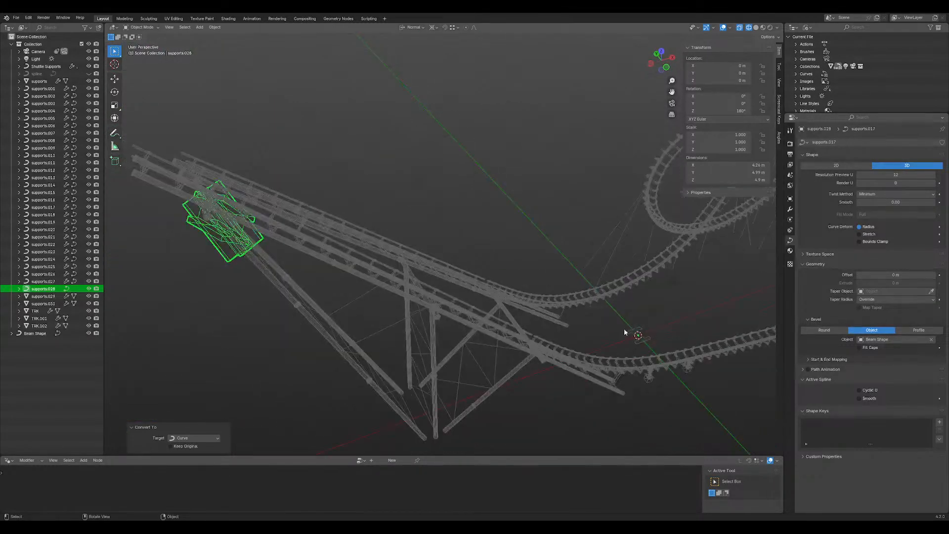
left_click(648, 337)
key("Tab")
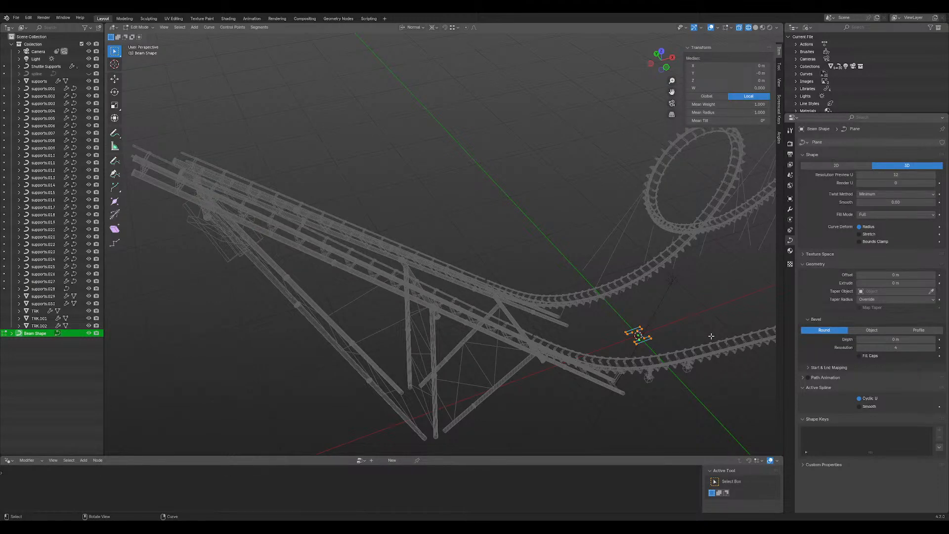
key("s")
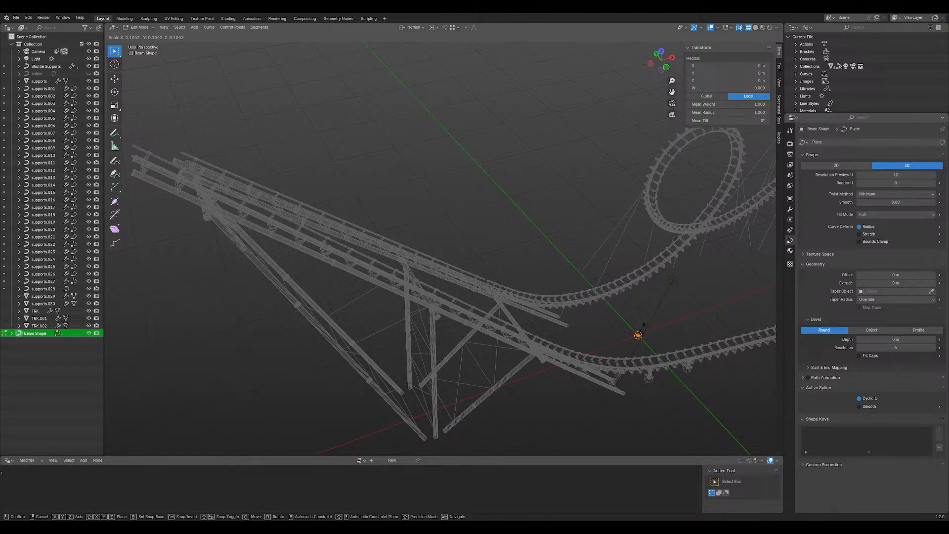
type(".1")
key("Return")
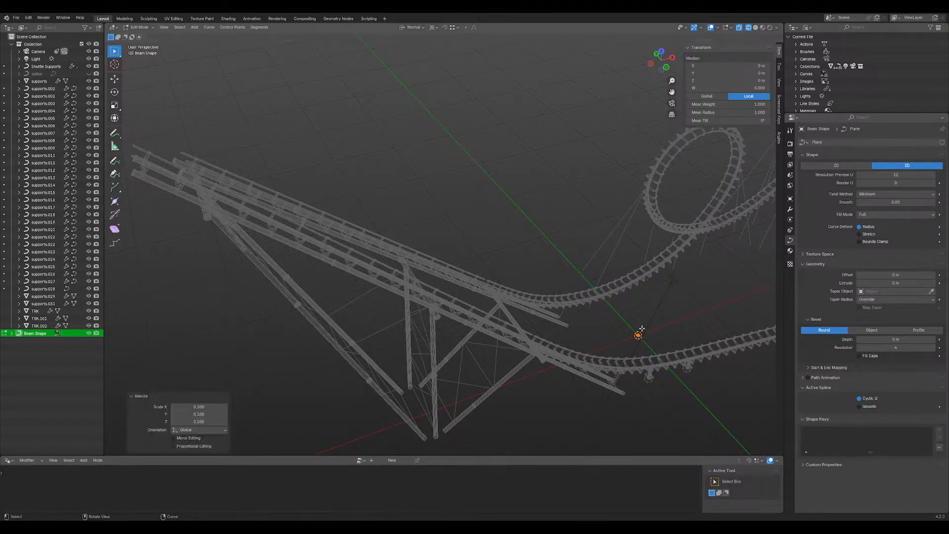
- Switch the viewport from wireframe to shaded display and leave Edit Mode on the Beam Shape curve
mouse_move(255, 257)
middle_mouse_down()
mouse_move(361, 178)
mouse_move(418, 178)
middle_mouse_up()
key("shift+z")
middle_click_drag(478, 237, 371, 271, "shift")
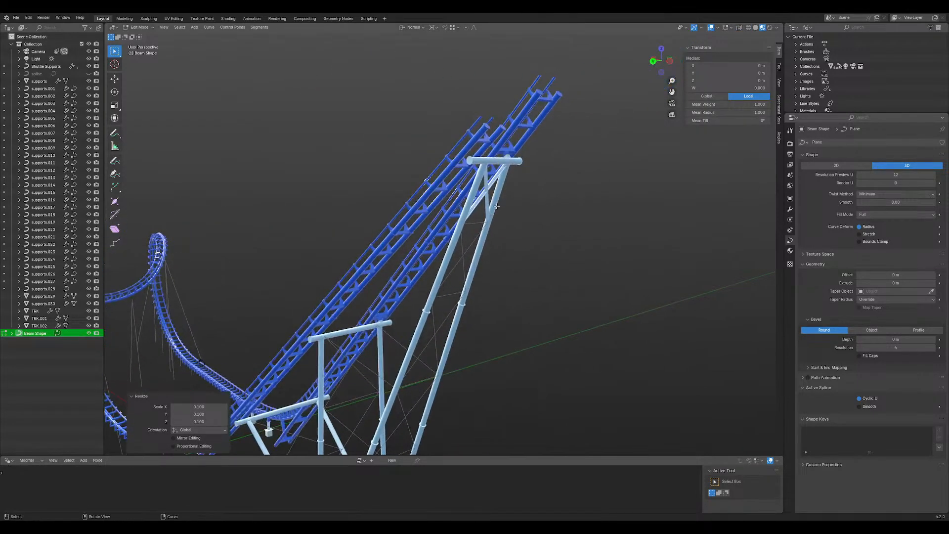
scroll(510, 209, "up", 4)
middle_click_drag(510, 211, 489, 195)
key("grave")
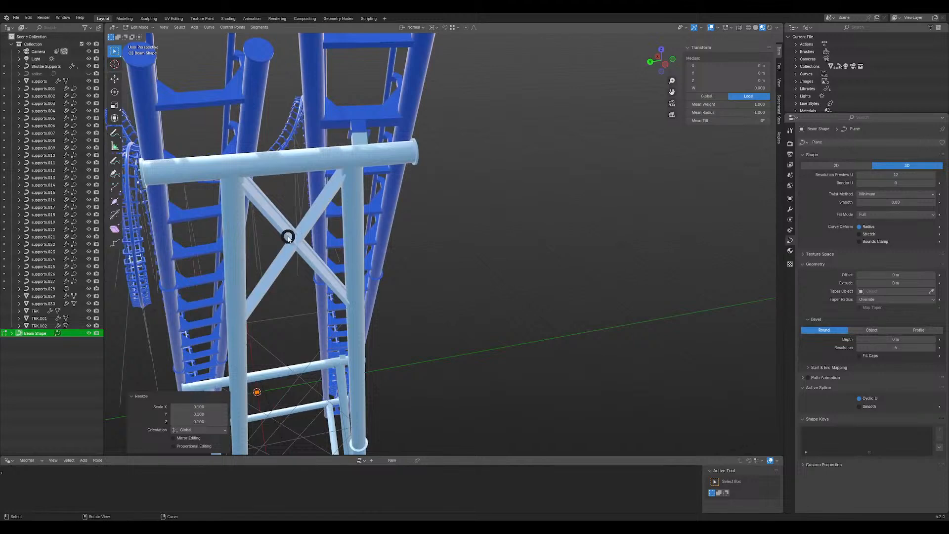
key("Escape")
key("Tab")
- In Edit Mode on the top cross-brace, tilt the diagonal rising from the left leg about -22° and the opposite diagonal about 22°
left_click(289, 234)
key("Tab")
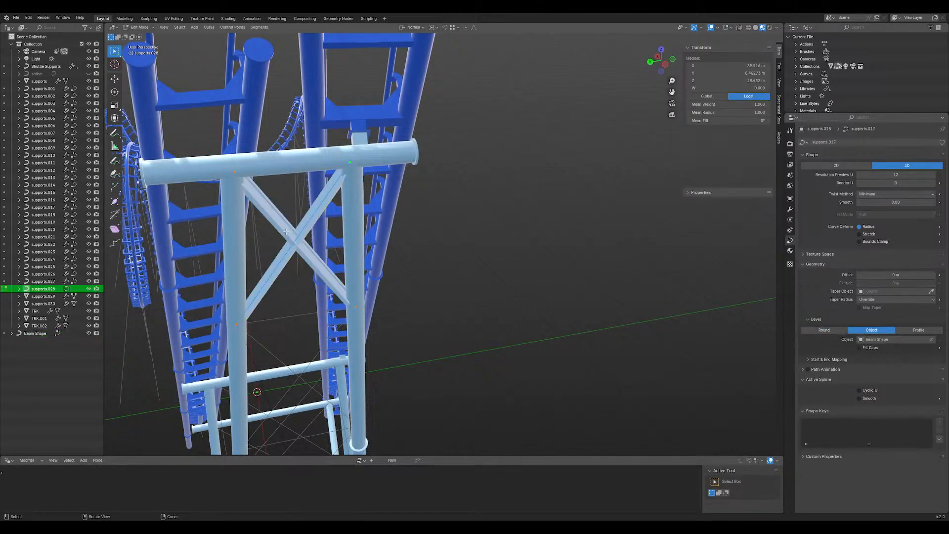
left_click(243, 325)
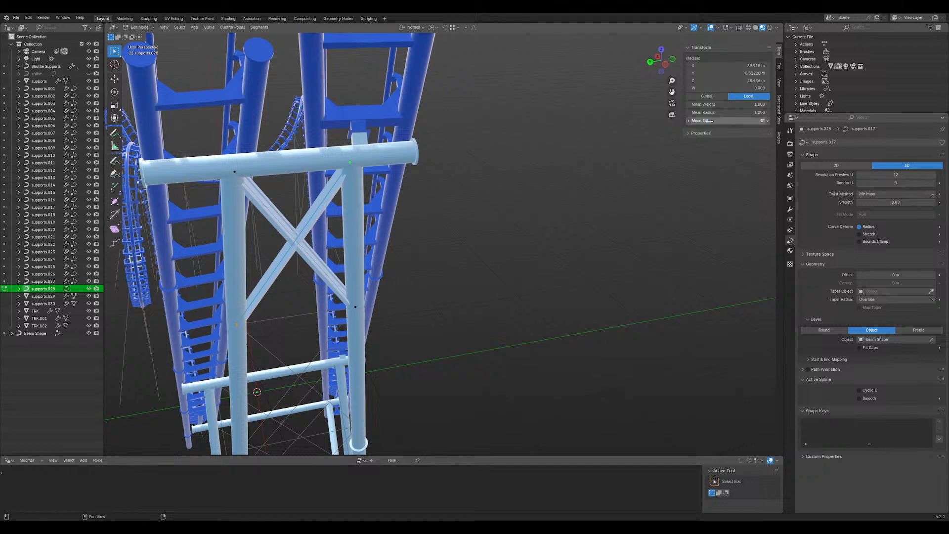
mouse_move(709, 121)
left_mouse_down()
mouse_move(745, 121)
mouse_move(699, 121)
left_mouse_up()
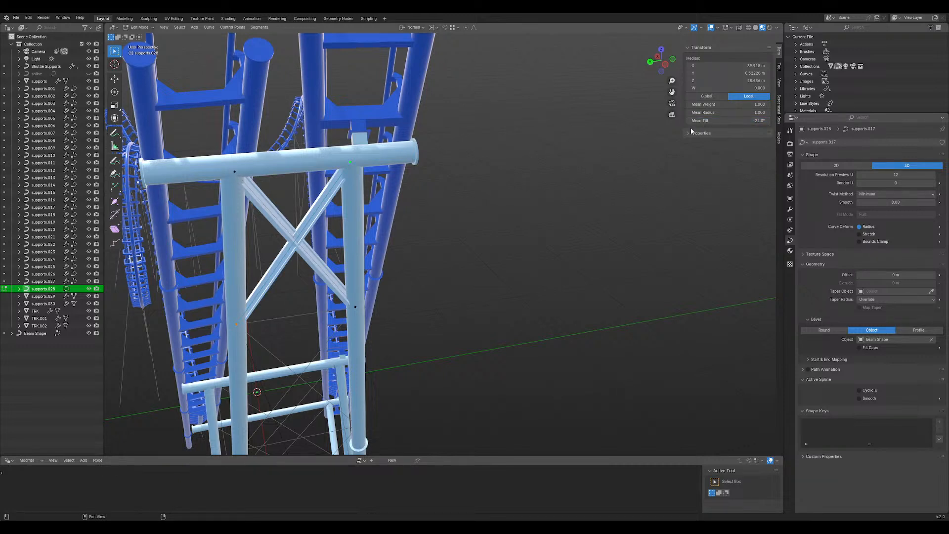
left_click(240, 172)
left_click_drag(737, 121, 747, 120)
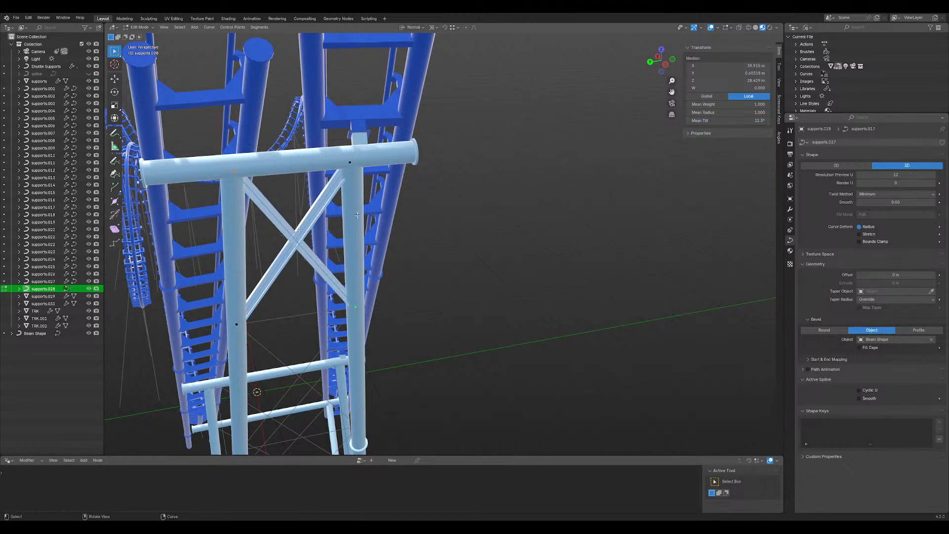
- Increase the mean tilt of the diagonal descending from the left leg to about 46°
middle_click_drag(282, 238, 429, 237)
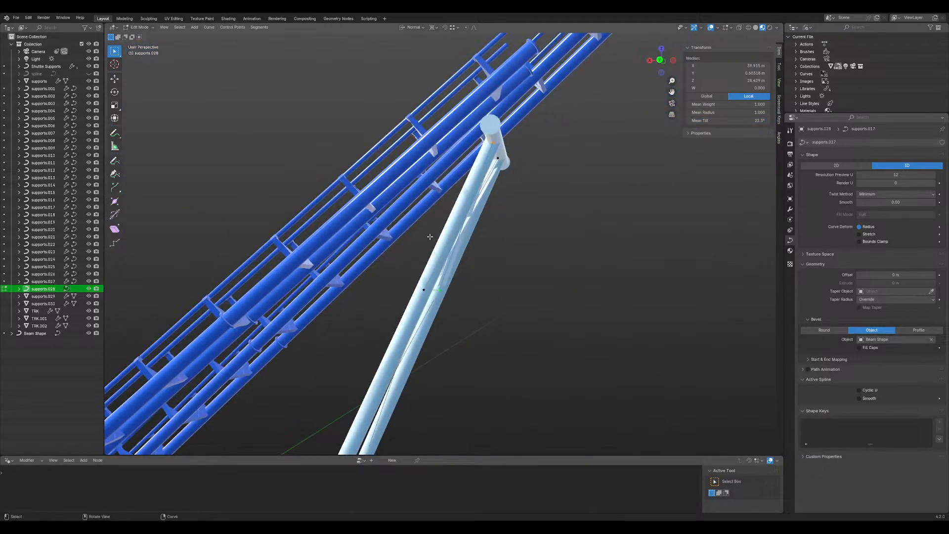
scroll(375, 156, "up", 4)
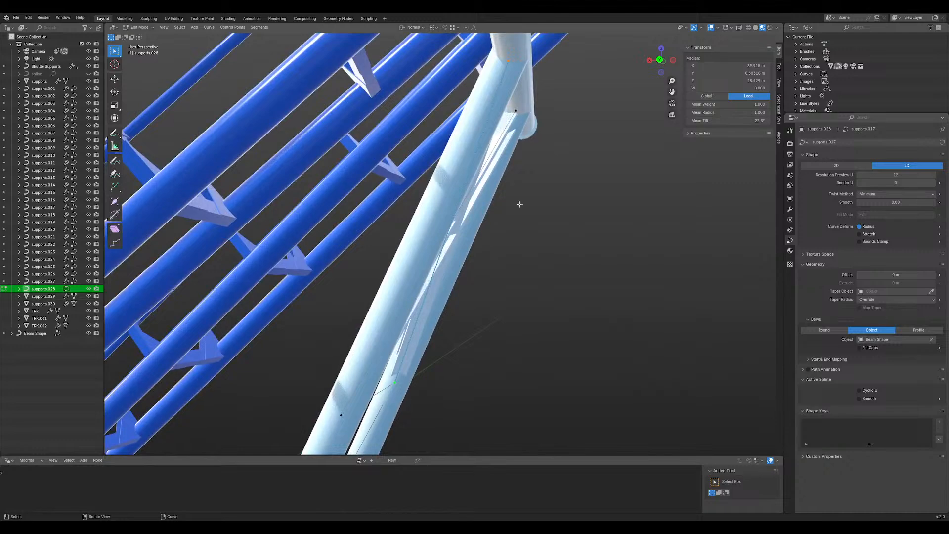
middle_click_drag(519, 203, 513, 226)
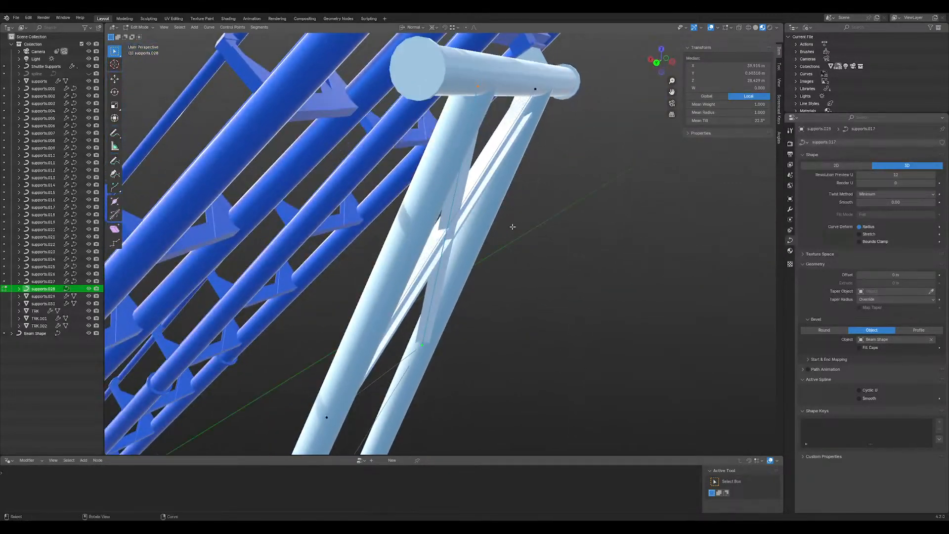
left_click_drag(727, 121, 758, 120)
middle_click_drag(532, 207, 480, 202)
- Select both end points of the diagonal rising from the left leg and set their mean tilt to about -41°
left_click(317, 405)
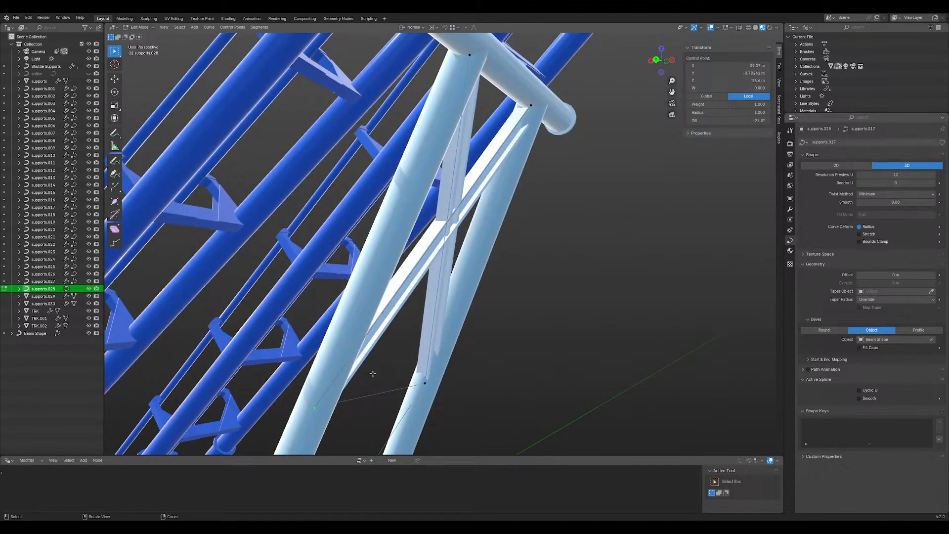
left_click(533, 105, "shift")
left_click_drag(713, 120, 698, 120)
middle_click_drag(435, 295, 681, 152)
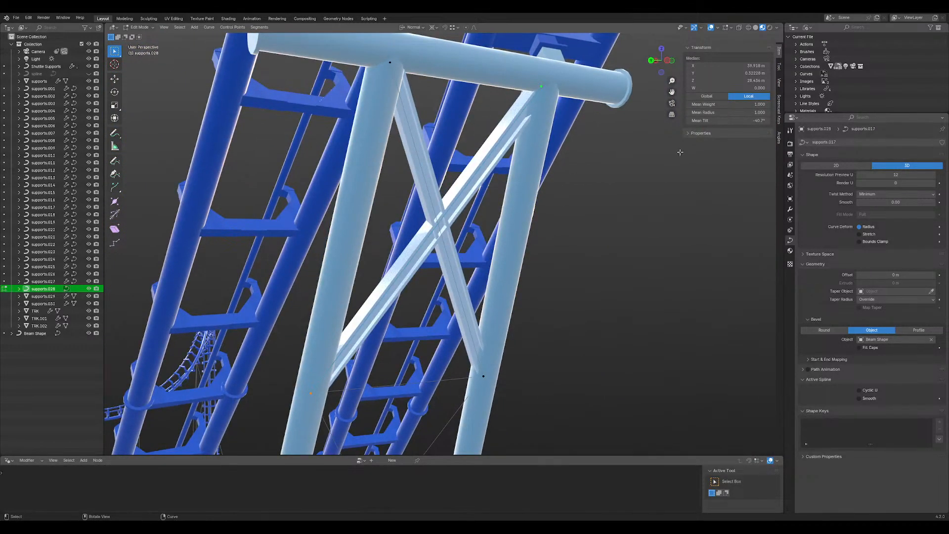
- Subtract 90° from the mean tilt of each diagonal, giving -131° for the rising one and -44.2° for the descending one
left_click(726, 121)
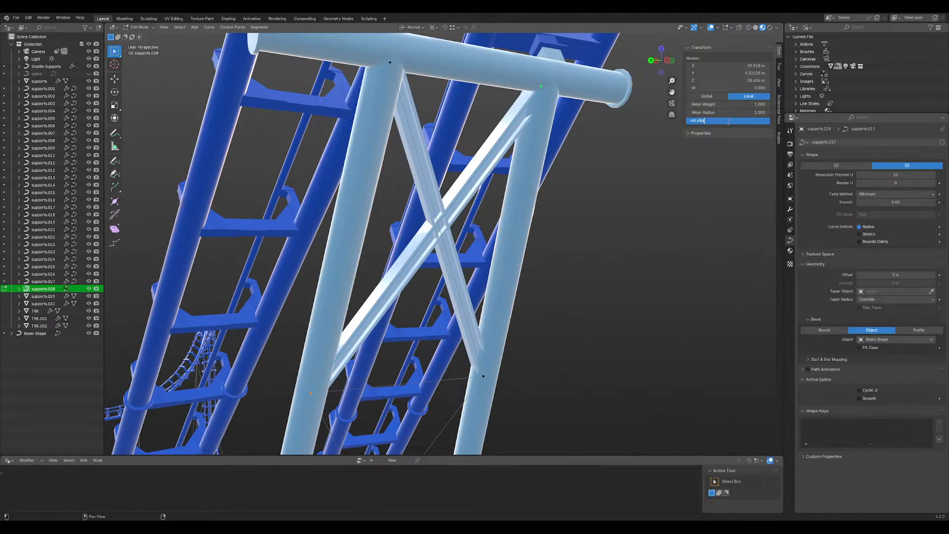
key("Return")
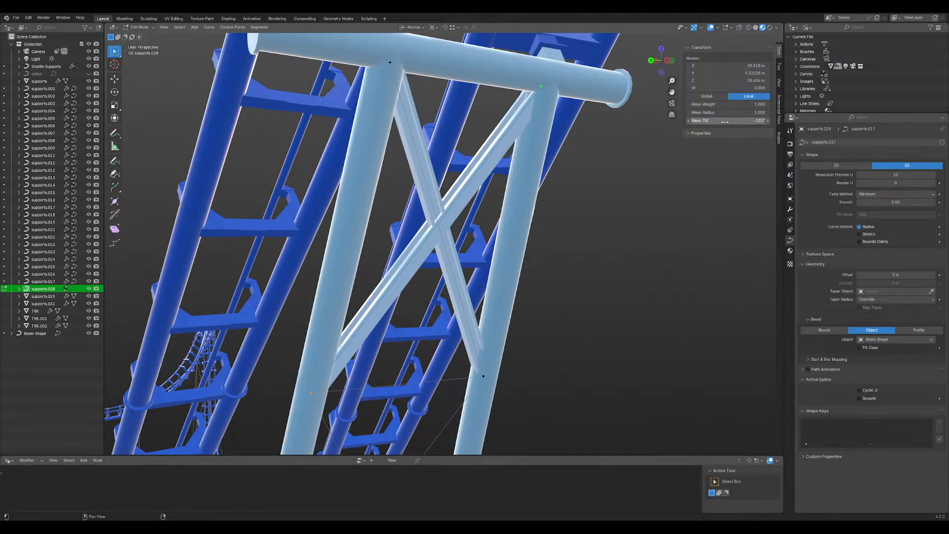
left_click(391, 63)
left_click(483, 376, "shift")
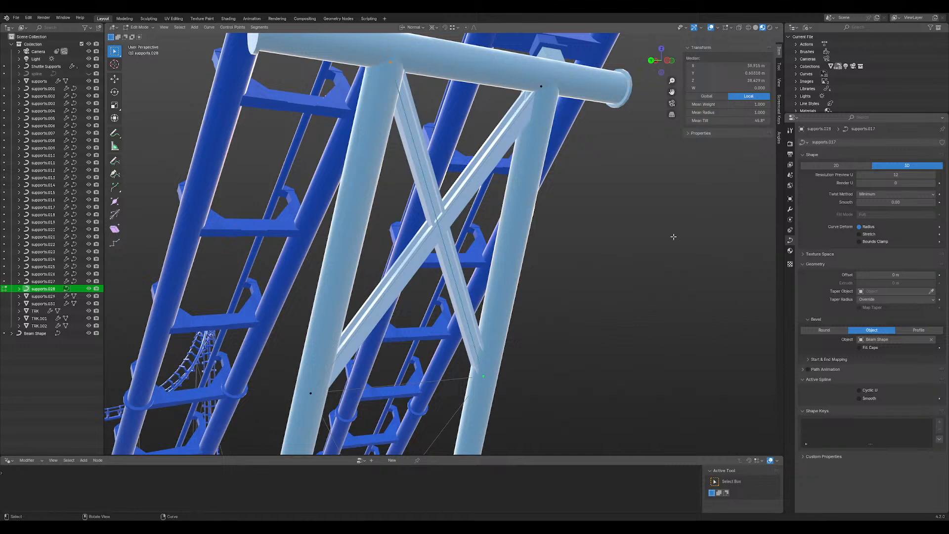
left_click(731, 121)
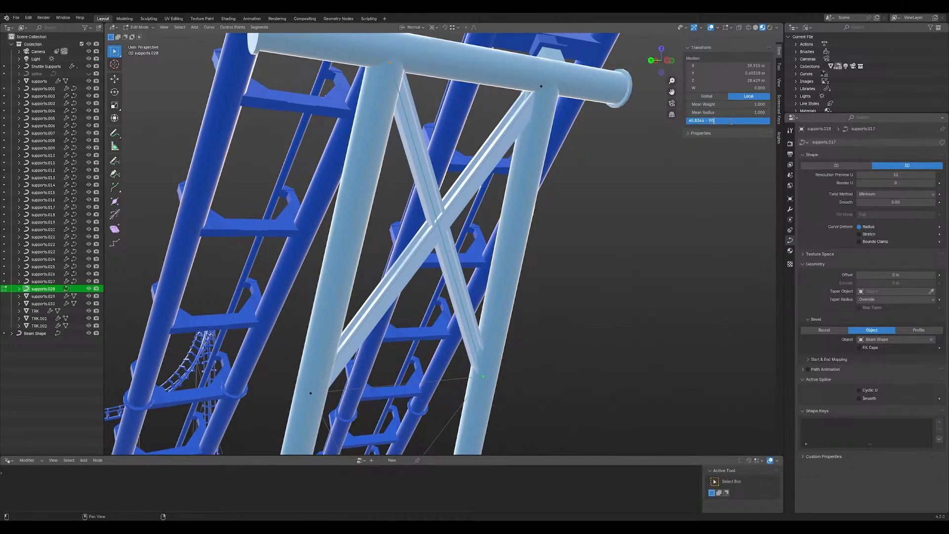
type("- 90")
key("Return")
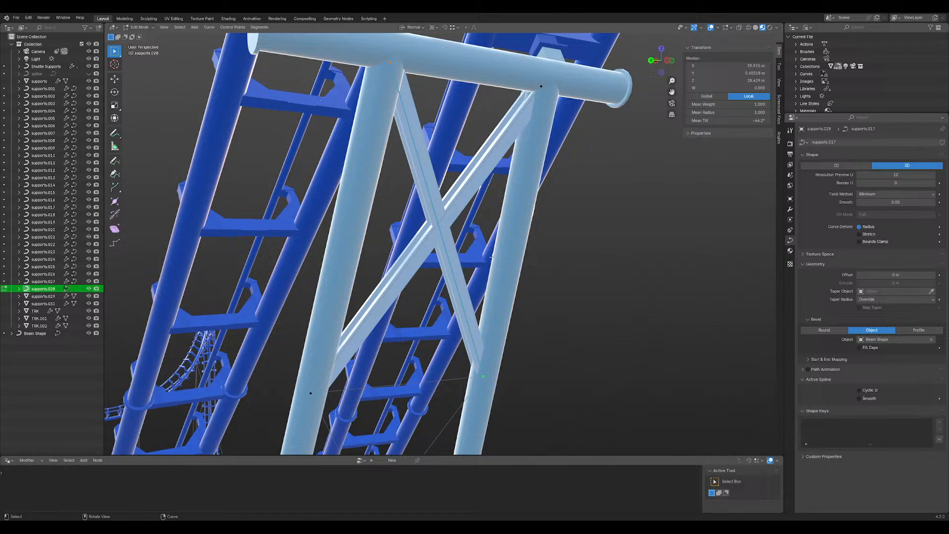
- Set the mean tilt of the diagonal rising from the left leg to about -136° and leave Edit Mode
middle_click_drag(493, 258, 630, 212)
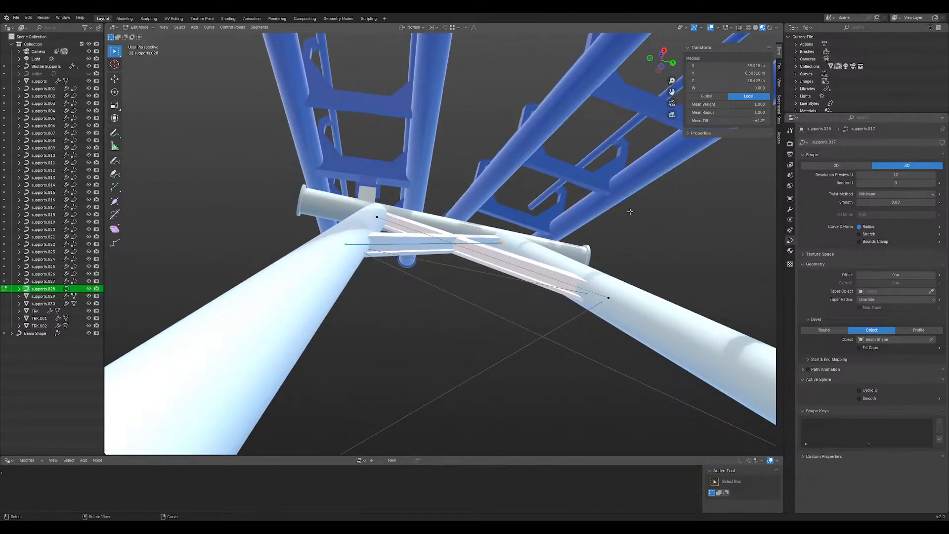
left_click(606, 297)
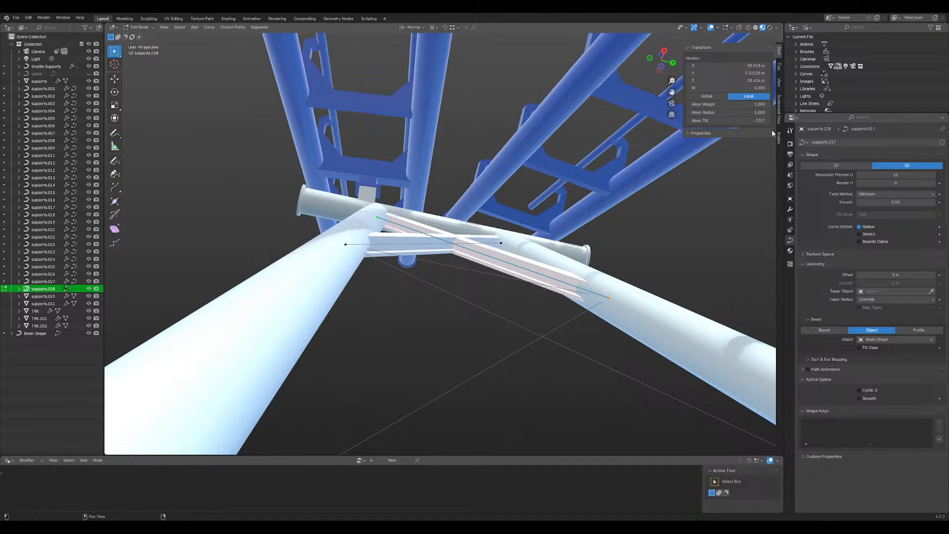
left_click_drag(729, 121, 727, 121)
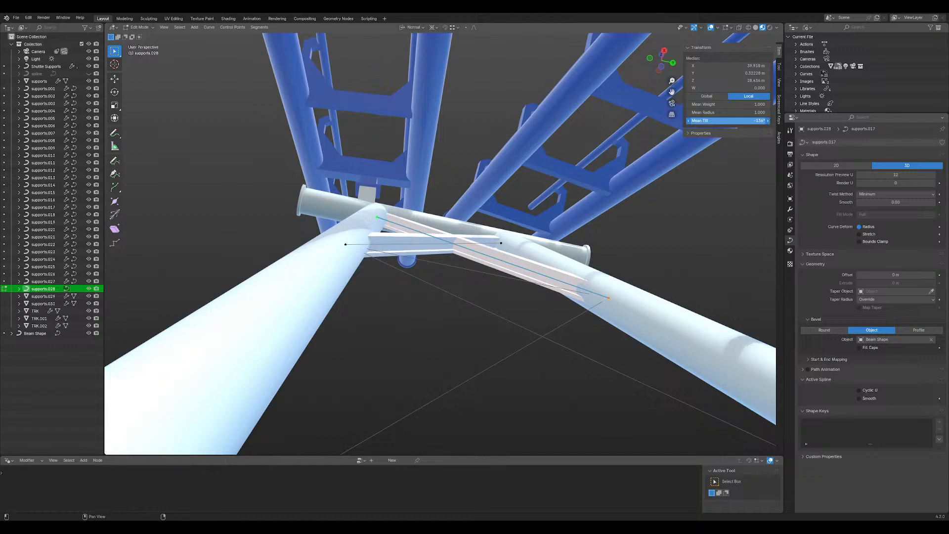
left_click(619, 210)
middle_click_drag(619, 210, 648, 268)
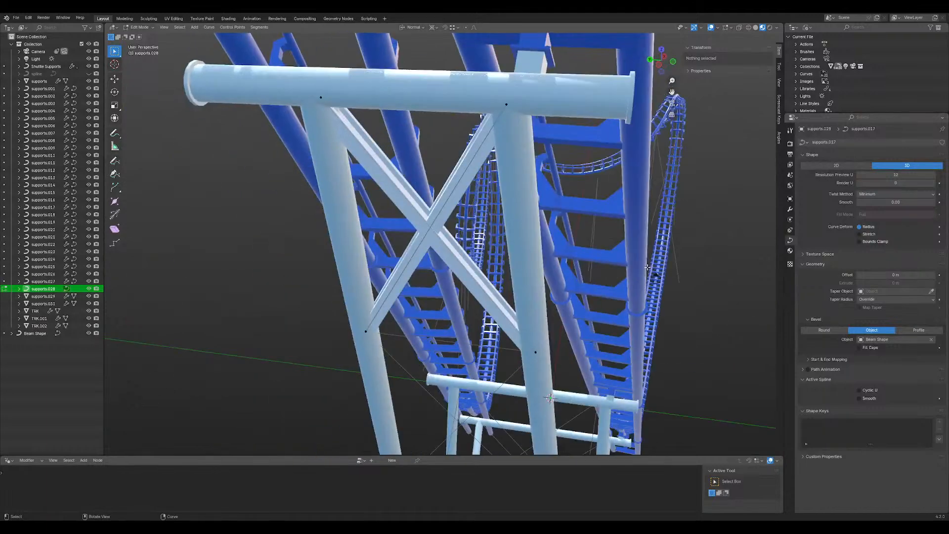
middle_click_drag(563, 281, 463, 320)
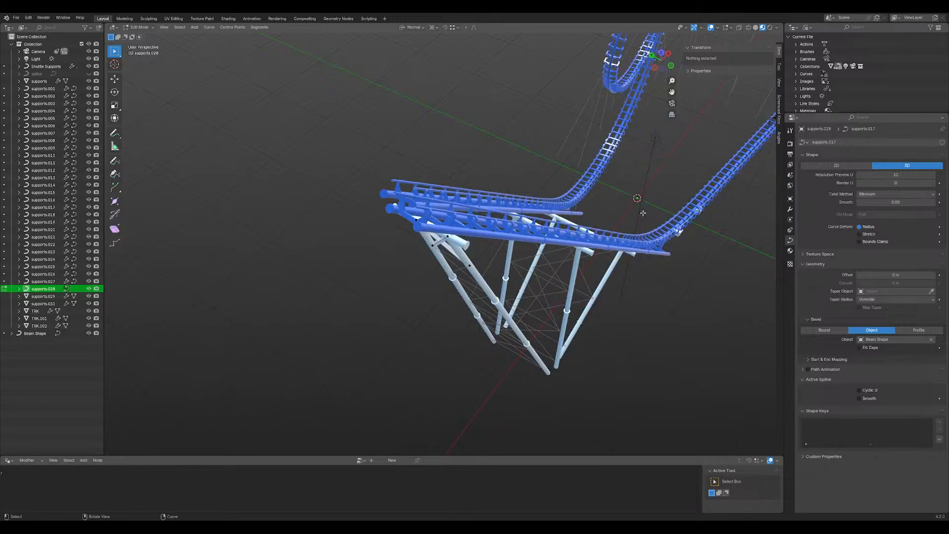
key("Tab")
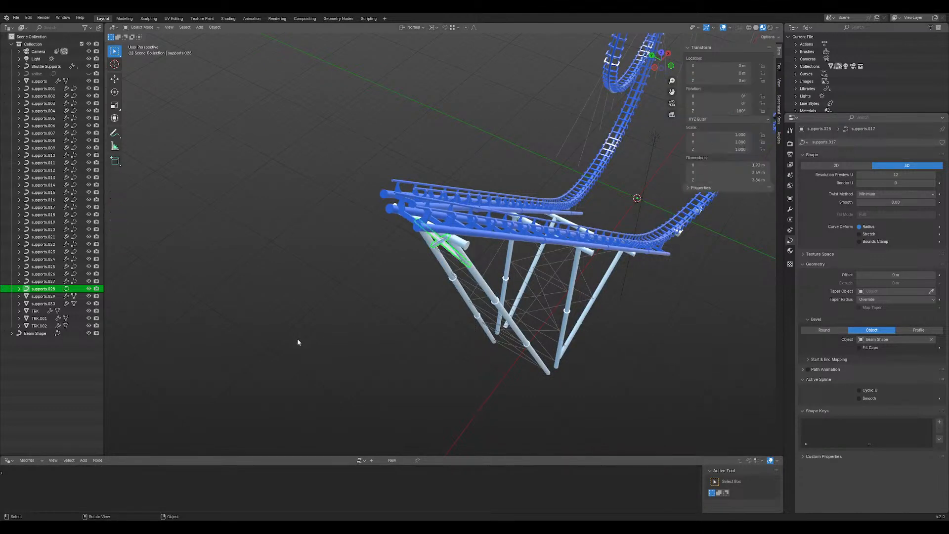
- Scale the Beam Shape curve in Edit Mode to about 0.464 so the cross-brace beams become thinner
left_click(35, 333)
middle_click_drag(515, 277, 612, 246)
key("Tab")
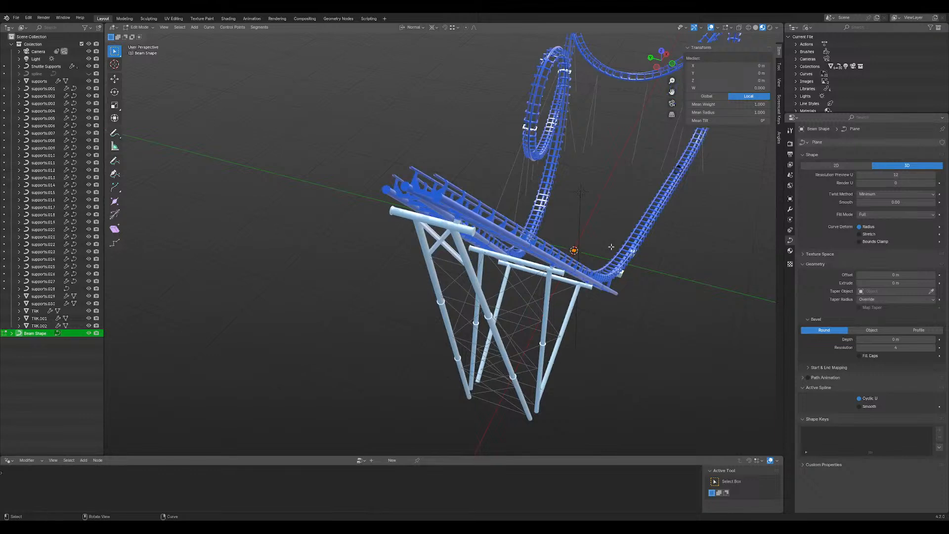
scroll(611, 246, "up", 5)
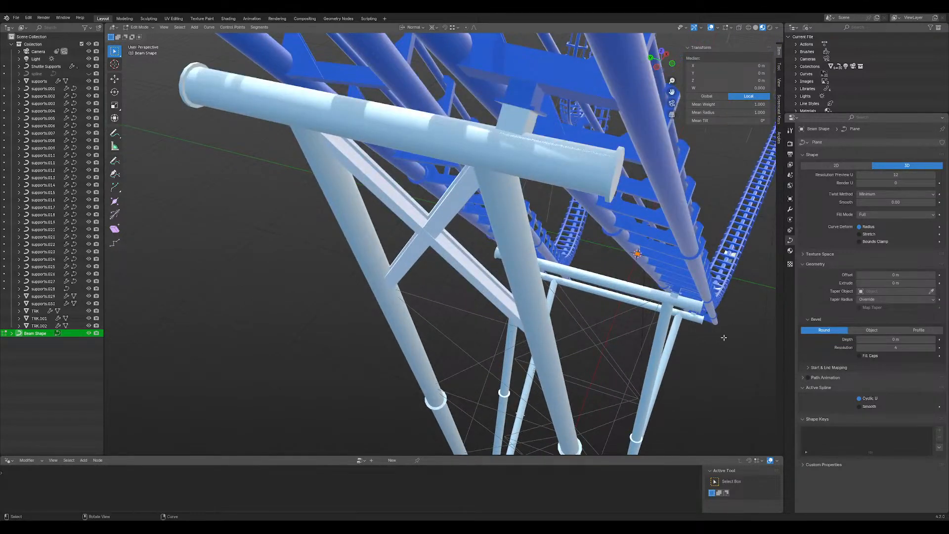
key("s")
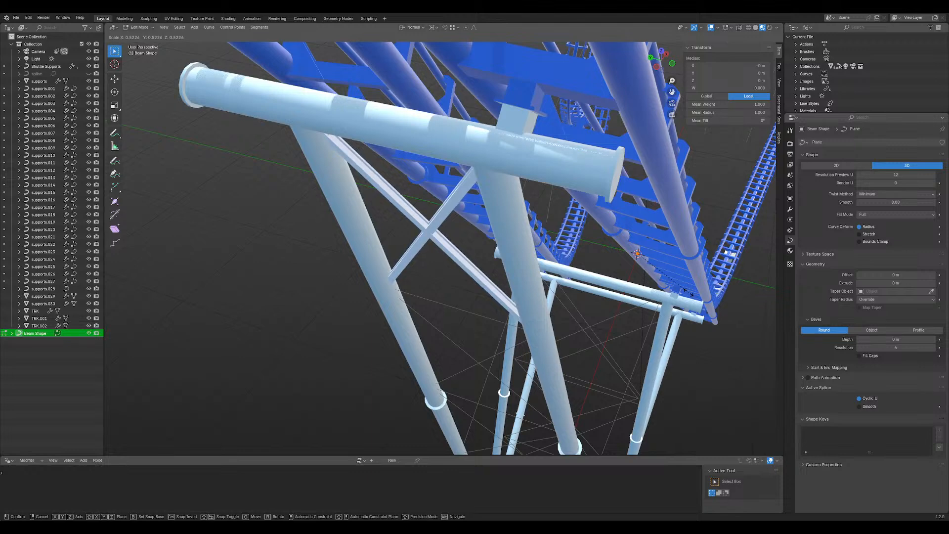
left_click(684, 289)
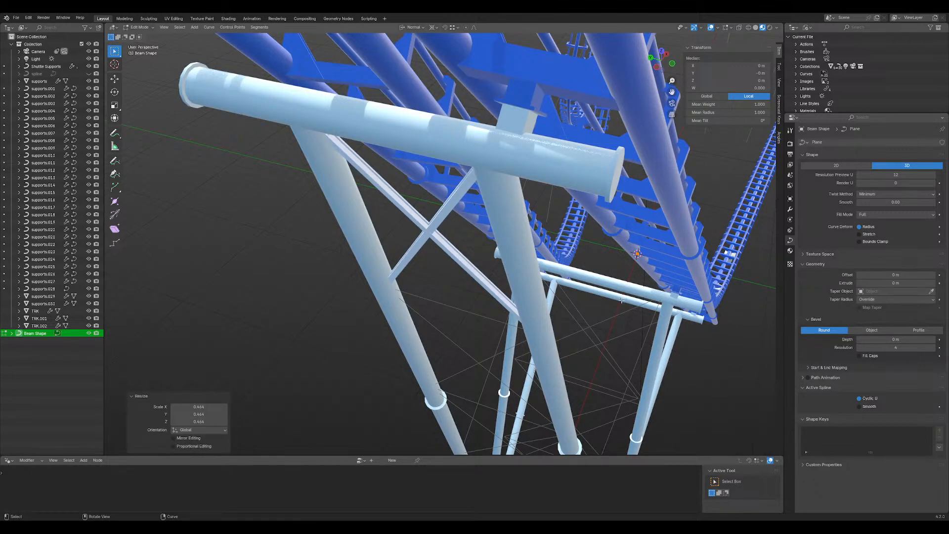
middle_click_drag(445, 300, 603, 228)
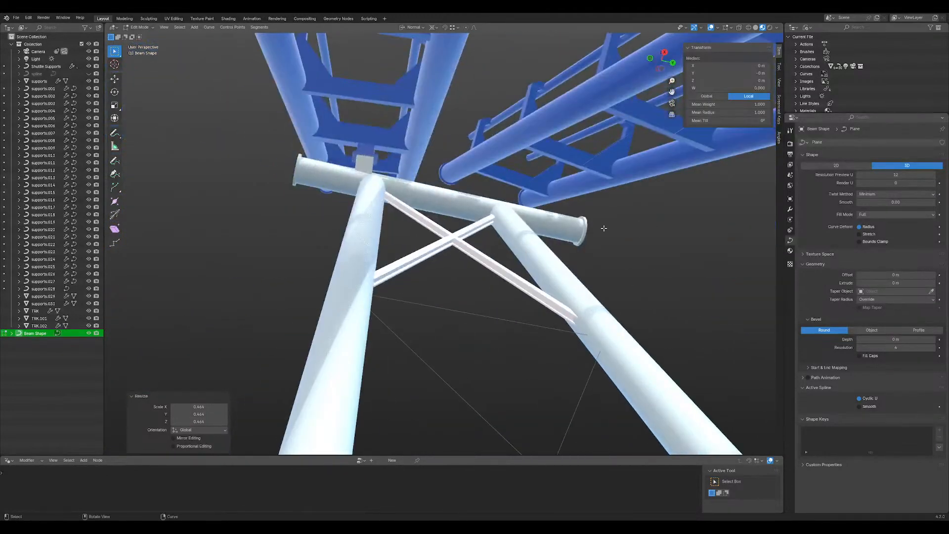
key("Tab")
- Examine the tilt and alignment of both diagonals of the top cross-brace from below, selecting the end points of each
left_click(491, 267)
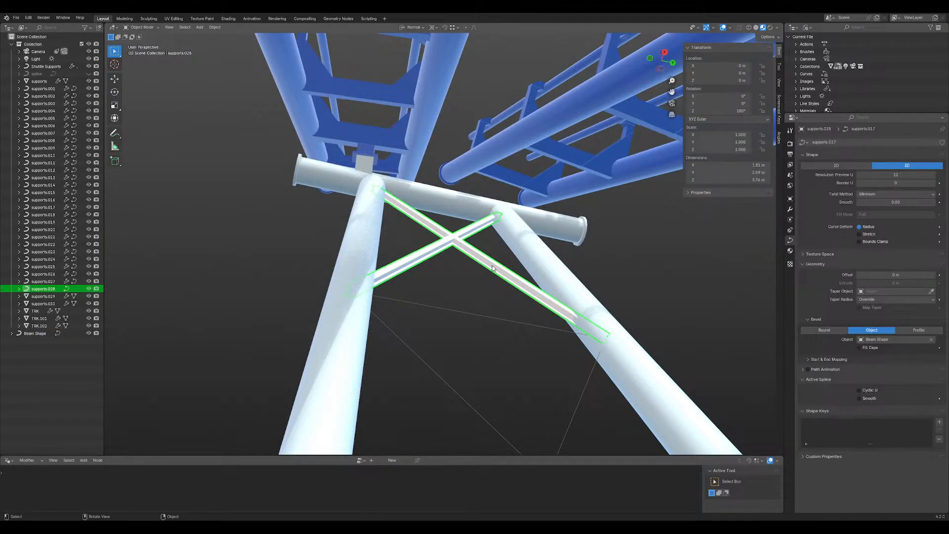
key("Tab")
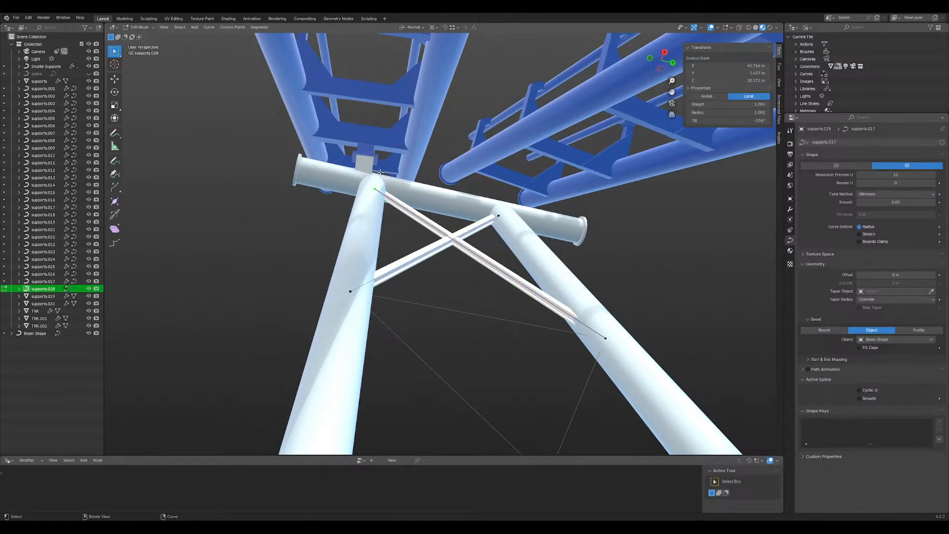
left_click(604, 333, "shift")
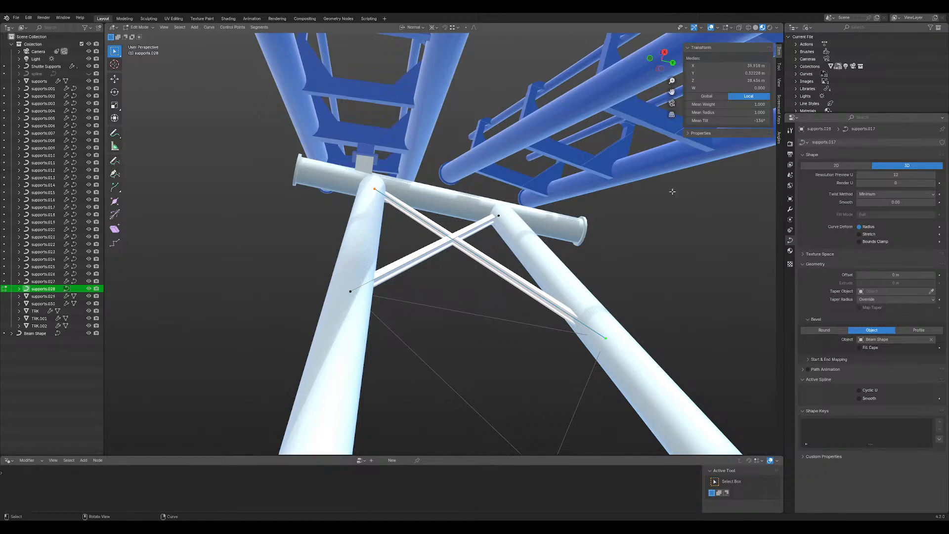
middle_click_drag(492, 213, 454, 211)
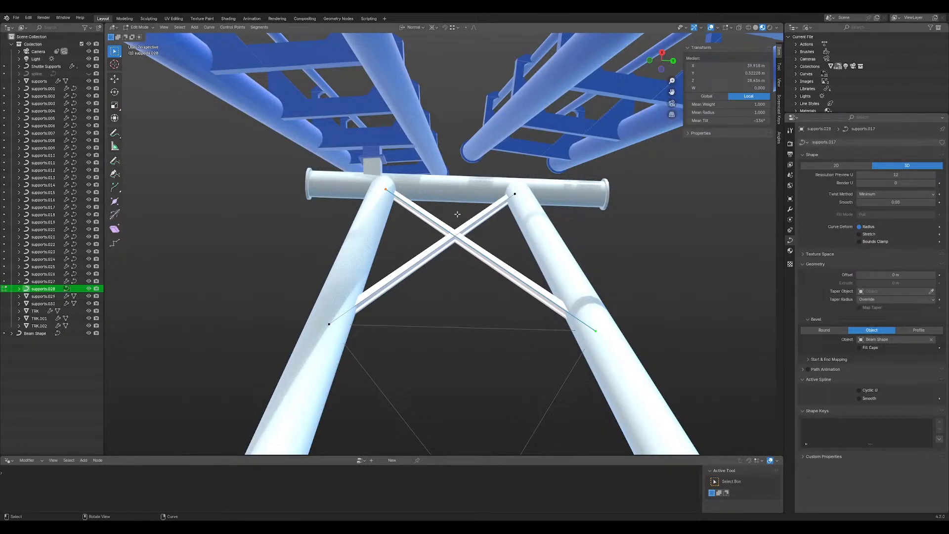
middle_click_drag(488, 198, 423, 226)
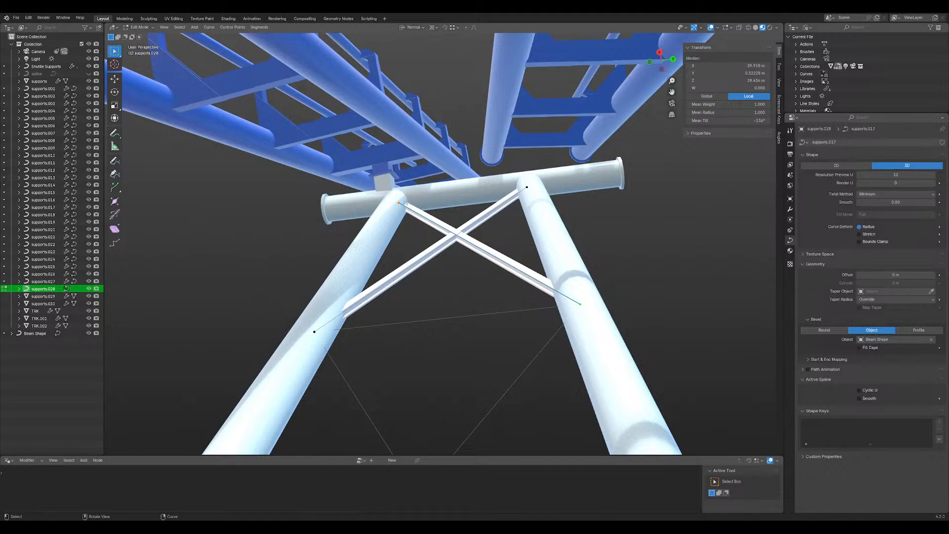
left_click(315, 329)
left_click(528, 186, "shift")
middle_click_drag(521, 210, 400, 269)
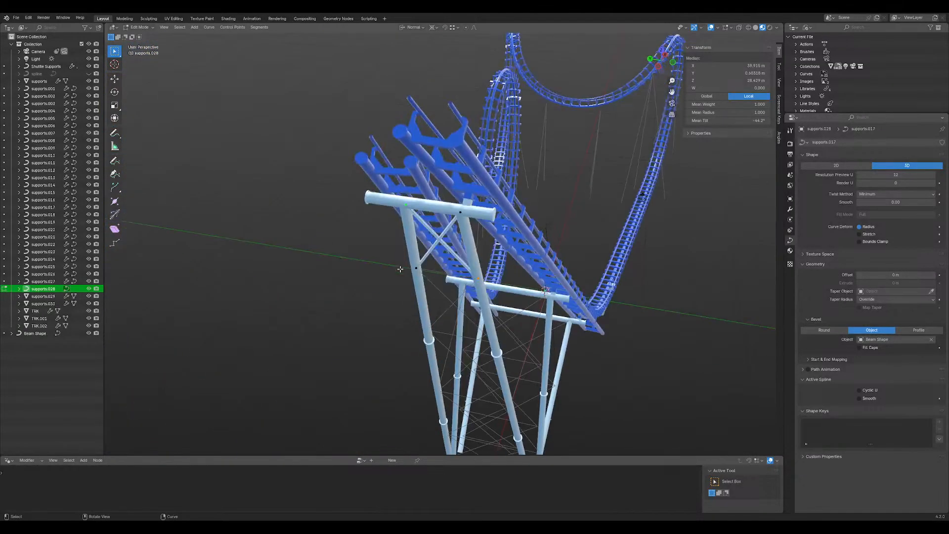
key("grave")
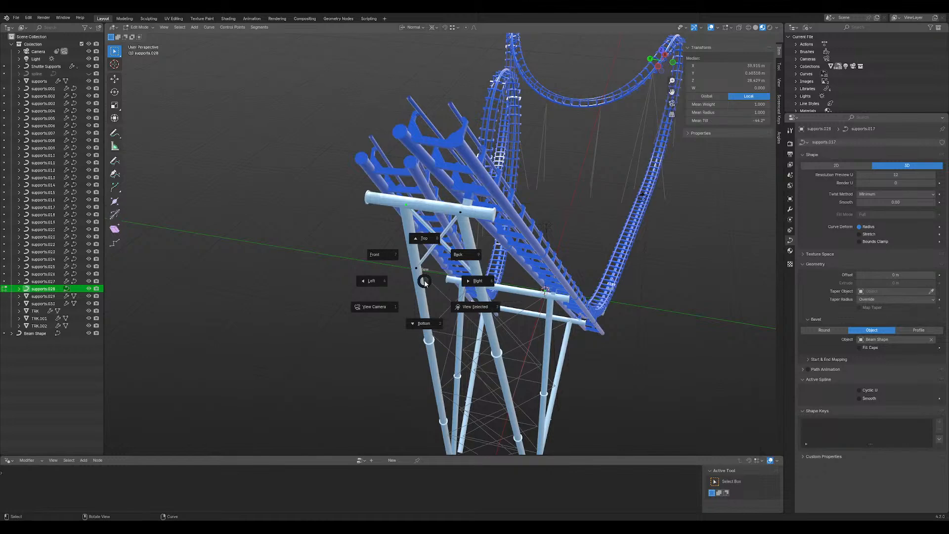
key("Escape")
key("Tab")
- In Edit Mode on the supports mesh, select the horizontal edge just below the top cross-brace
middle_click_drag(425, 283, 465, 169)
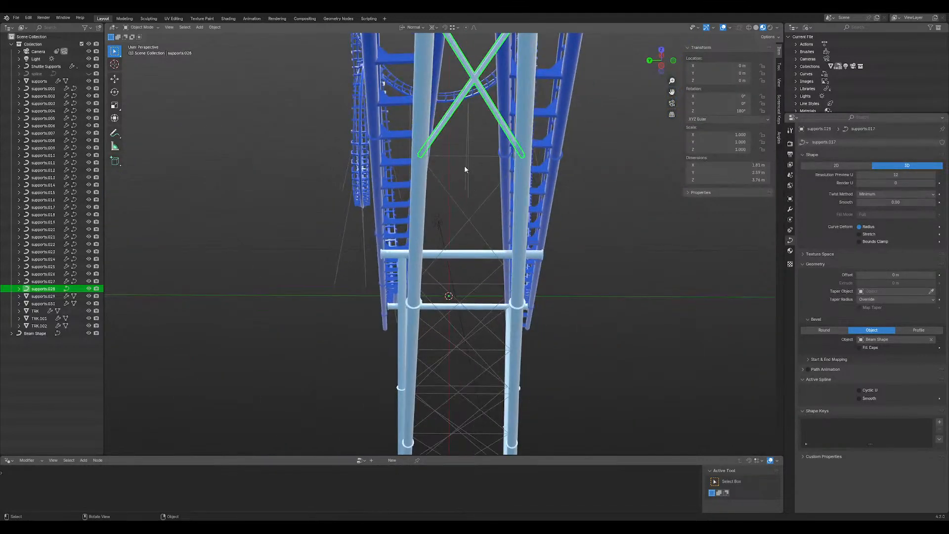
left_click(472, 158)
key("Tab")
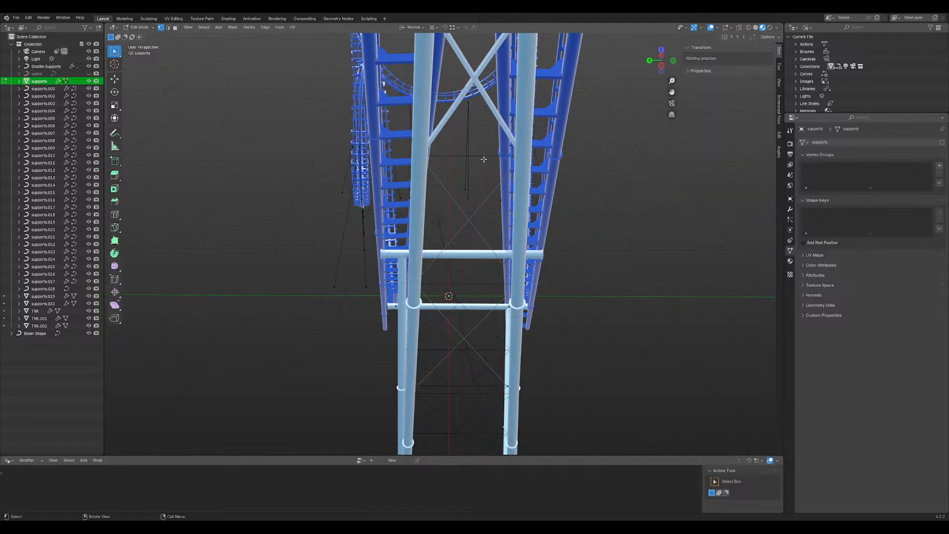
key("2")
left_click(486, 156)
key("p")
left_click(497, 190)
key("Tab")
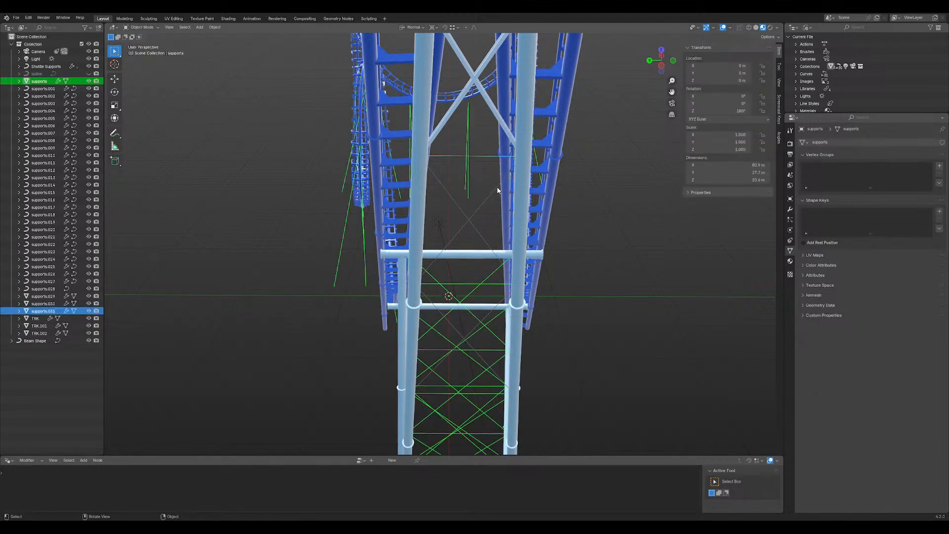
key("ctrl+z")
key("ctrl+z")
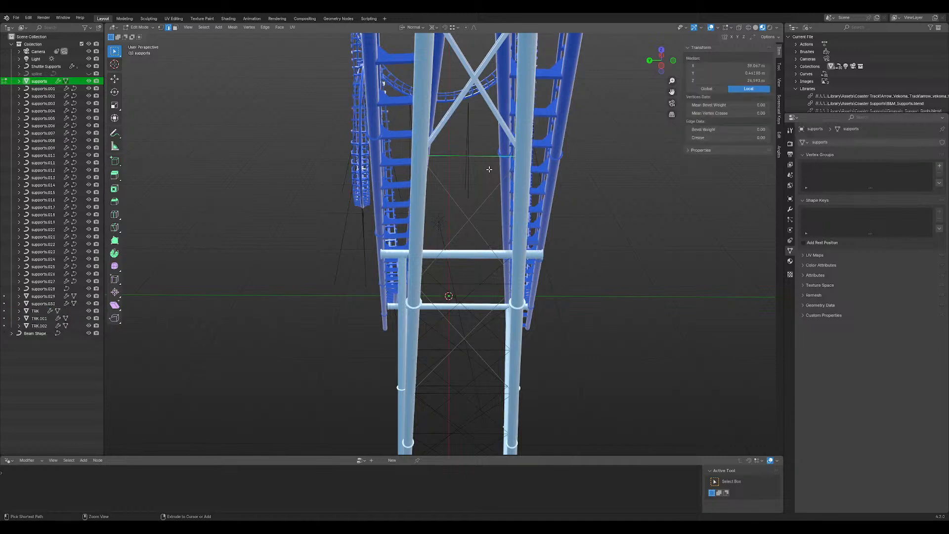
- Add the lower horizontal edges between the tower legs to the selection and separate them all into a new object
left_click(467, 285, "shift")
middle_click_drag(466, 285, 426, 328)
key("g")
left_click(465, 262)
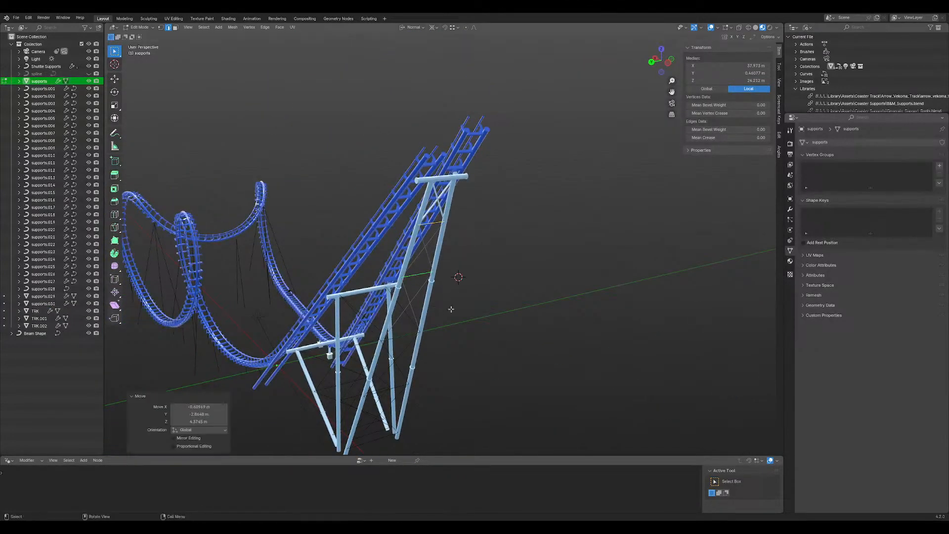
middle_click_drag(465, 262, 487, 192)
left_click(486, 196, "shift")
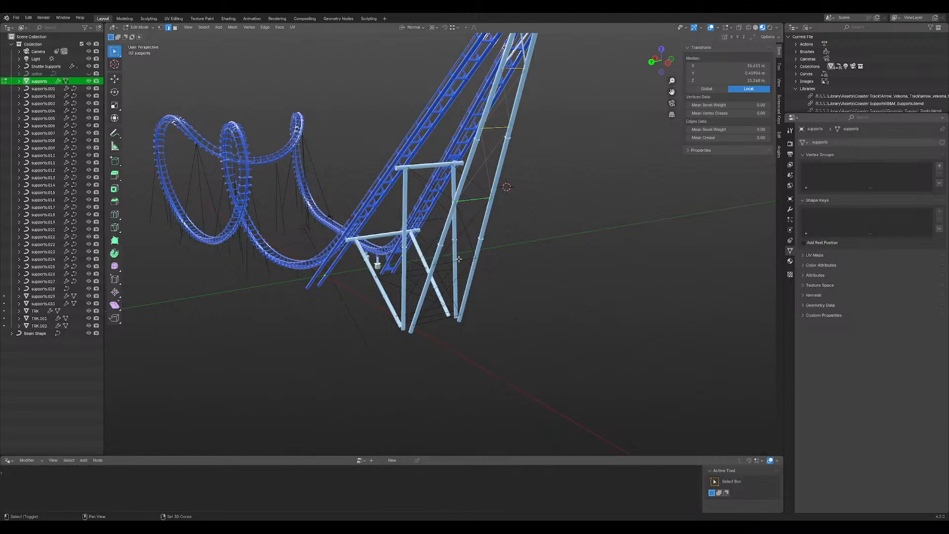
left_click(442, 318, "shift")
middle_click_drag(526, 215, 460, 167)
key("p")
key("s")
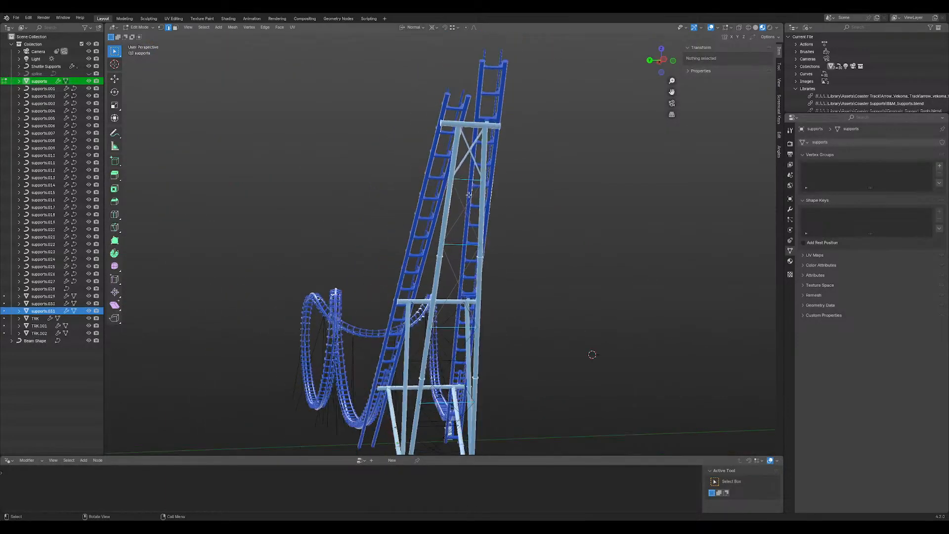
key("Tab")
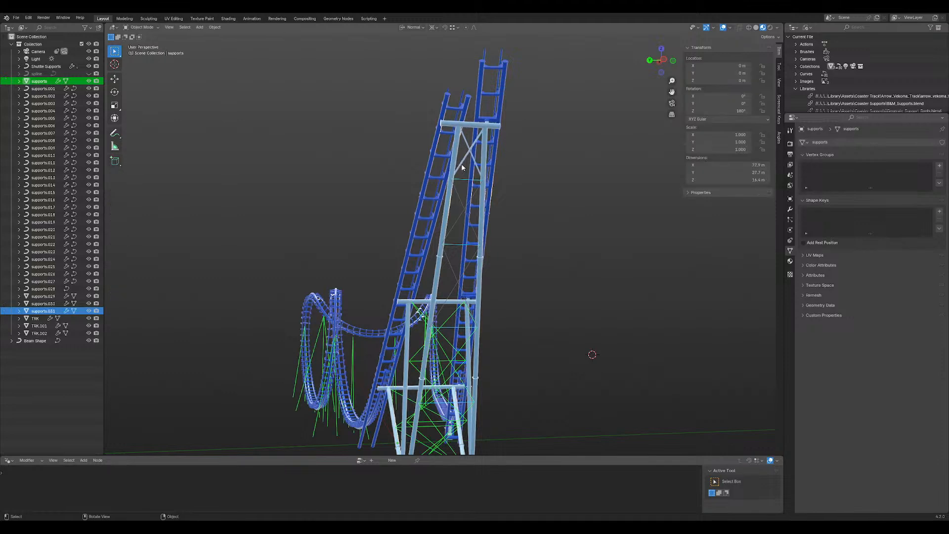
- Select the top cross-brace curve and the two mesh cross-braces below it, and join the mesh ones into one object
left_click(460, 169)
left_click(465, 209, "shift")
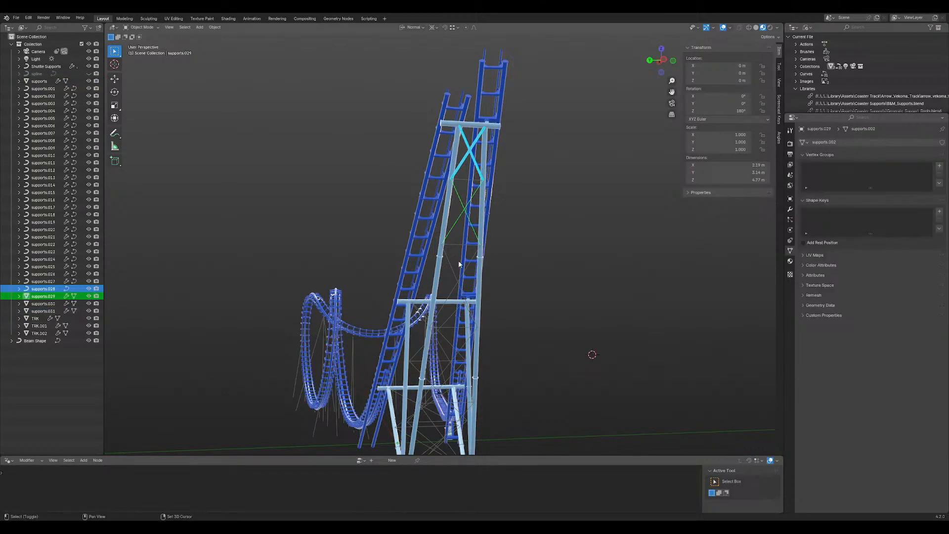
left_click(458, 283, "shift")
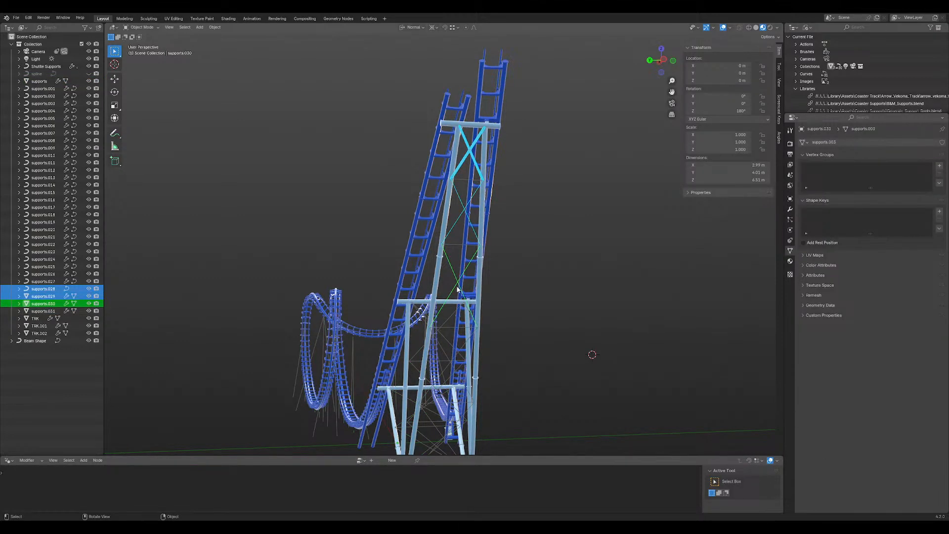
key("ctrl+j")
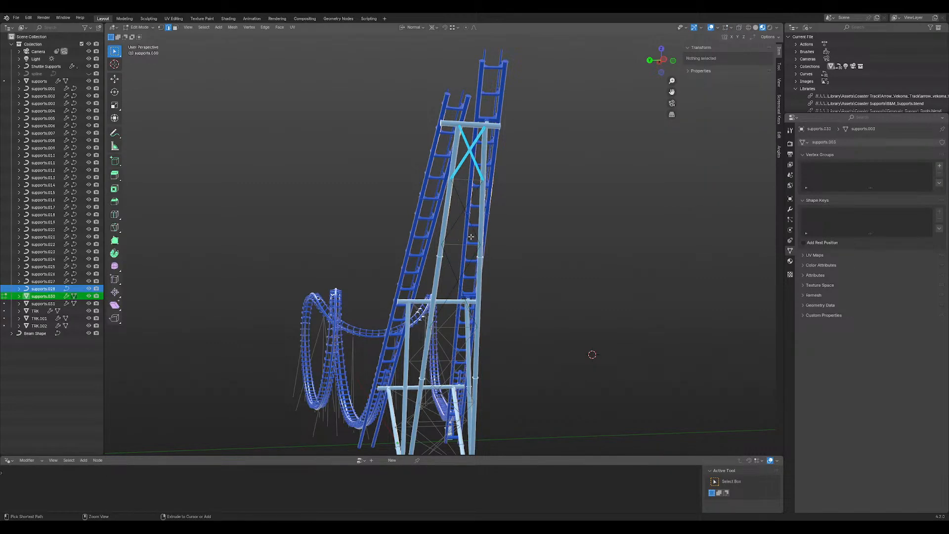
- Convert the joined mesh cross-braces to a curve and join the top cross-brace curve into it
right_click(474, 231)
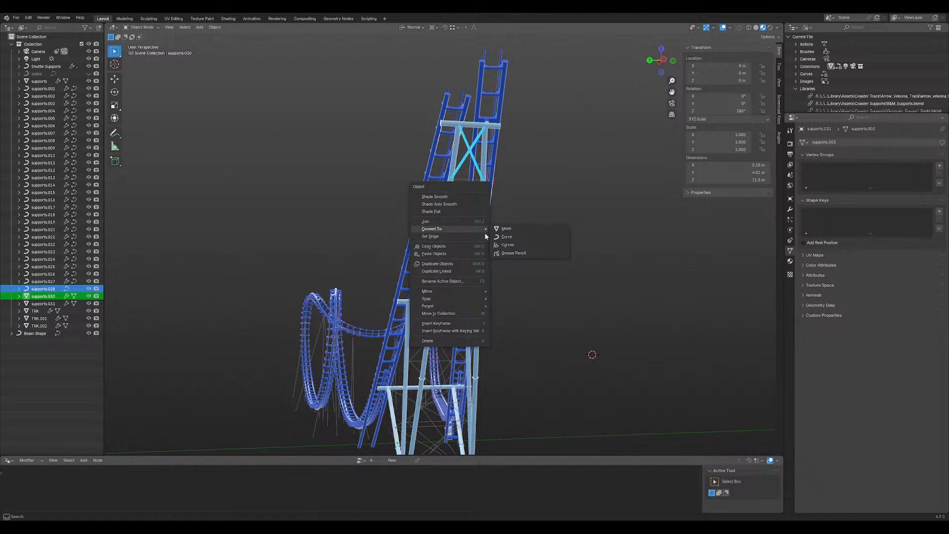
left_click(504, 237)
right_click(470, 225)
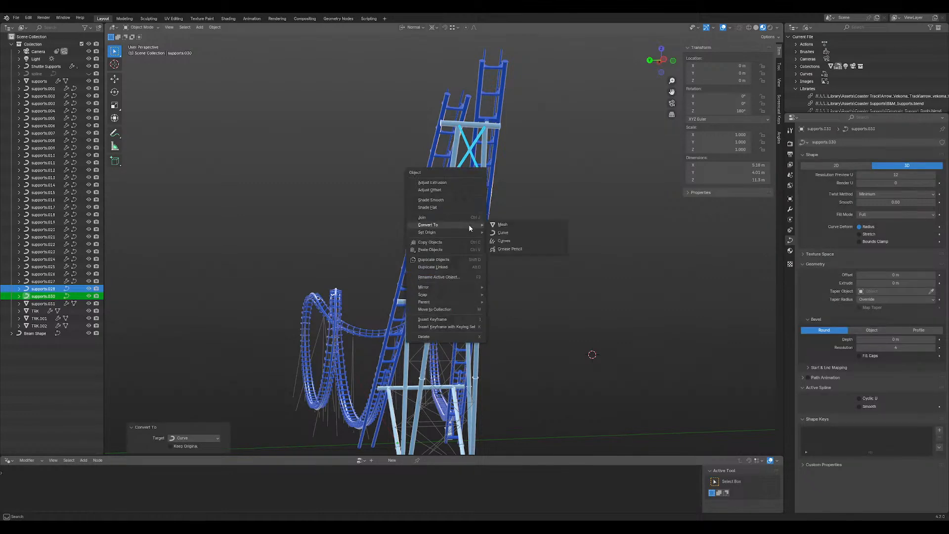
mouse_move(464, 232)
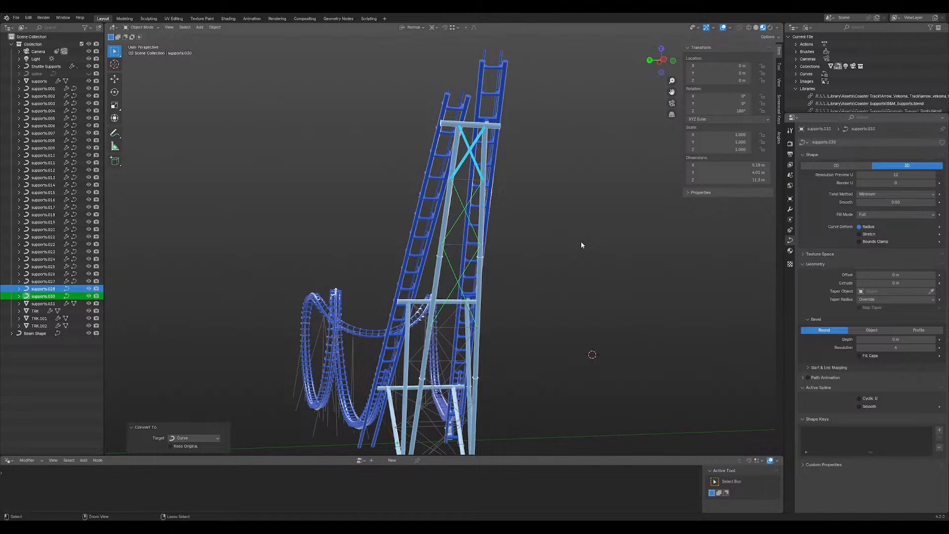
key("ctrl+j")
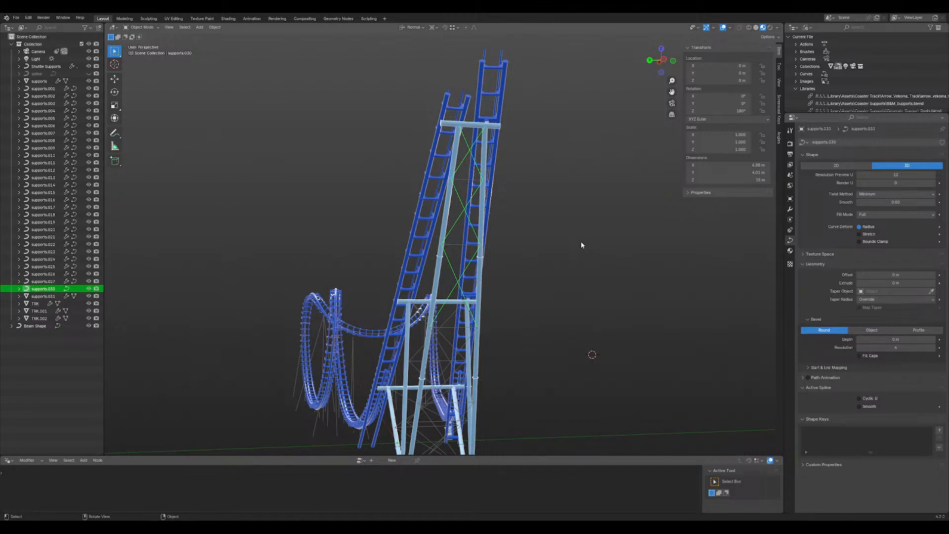
- Bevel the joined cross-brace curve with the Beam Shape object as its profile
left_click(875, 330)
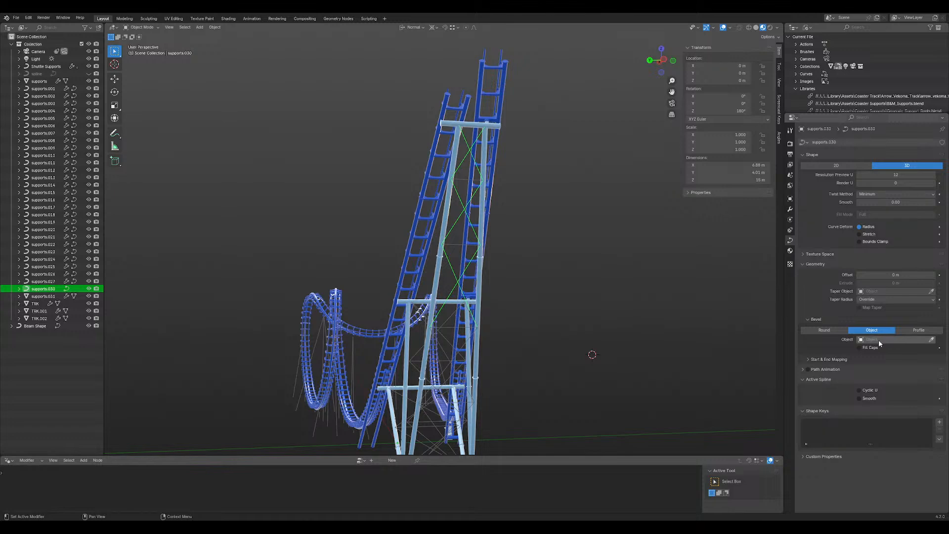
left_click(879, 340)
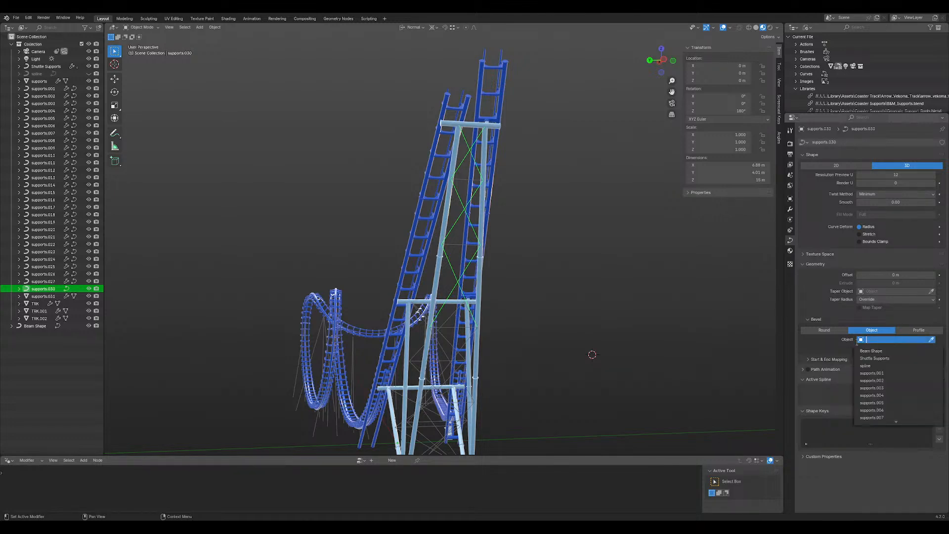
left_click(873, 351)
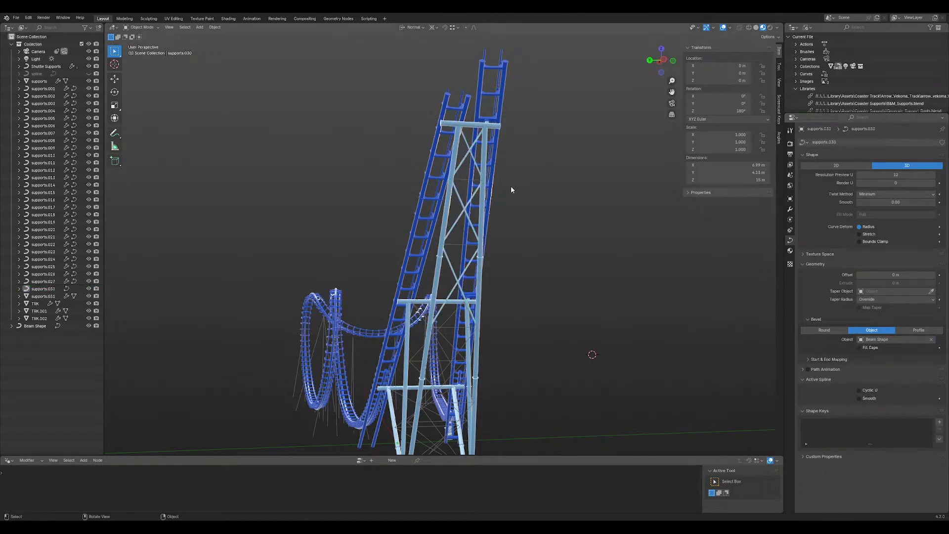
- Select the separated horizontal ties between the tower legs and convert them from mesh to a curve
middle_click_drag(512, 186, 761, 266)
left_click(469, 188)
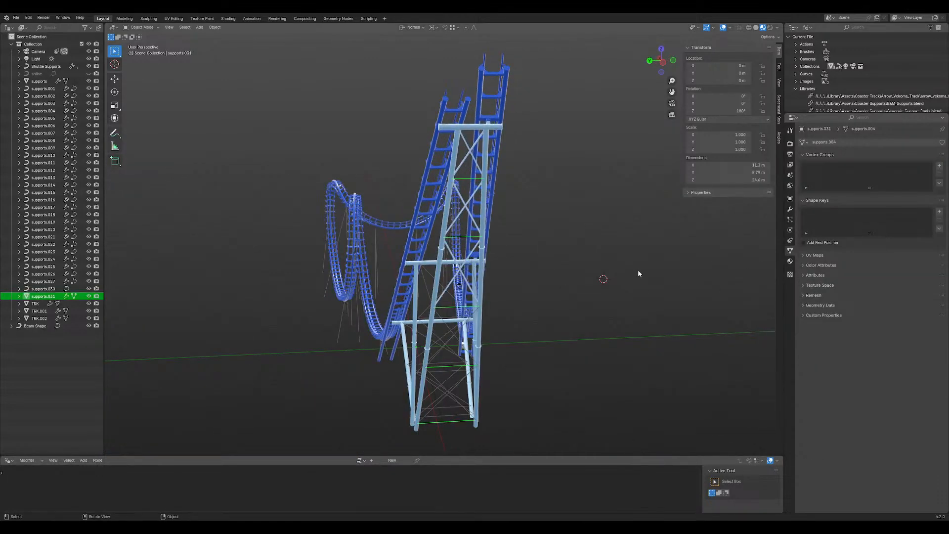
right_click(638, 270)
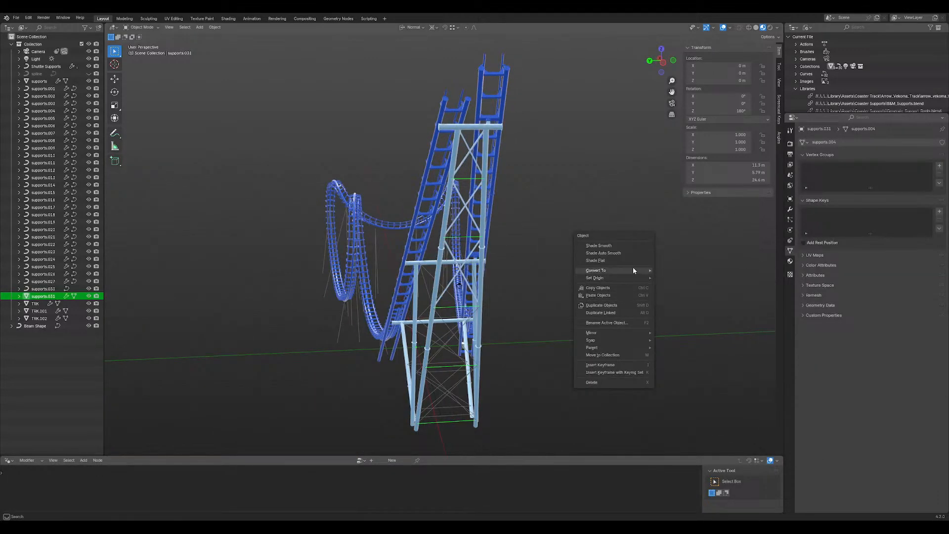
mouse_move(633, 270)
left_click(673, 283)
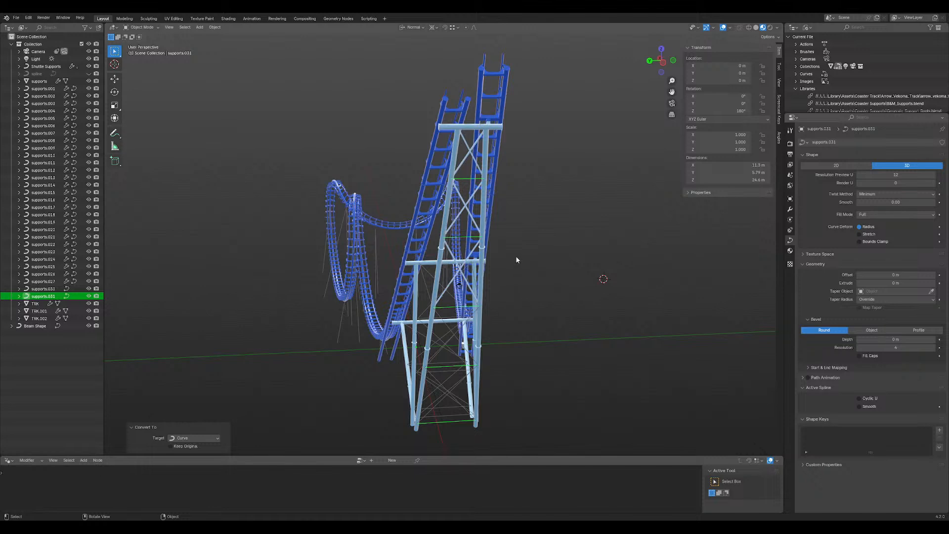
- Bevel the horizontal tie curve with the Beam Shape object and deselect it
left_click(871, 330)
left_click(895, 339)
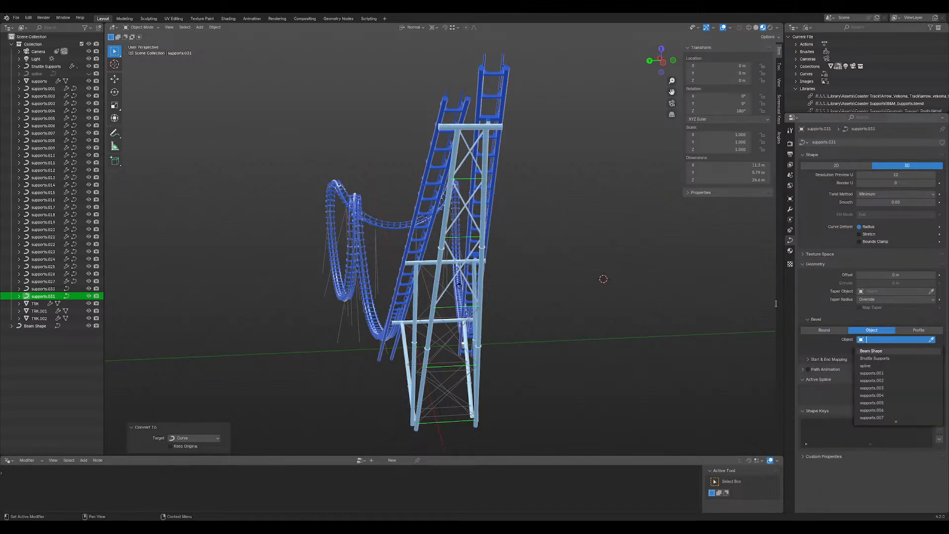
left_click(883, 351)
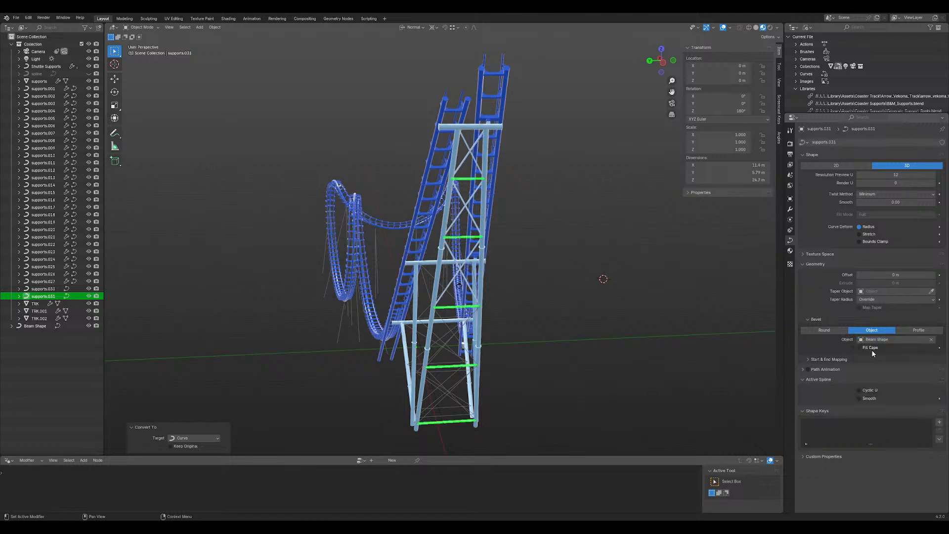
middle_click_drag(439, 197, 429, 220)
left_click(338, 238)
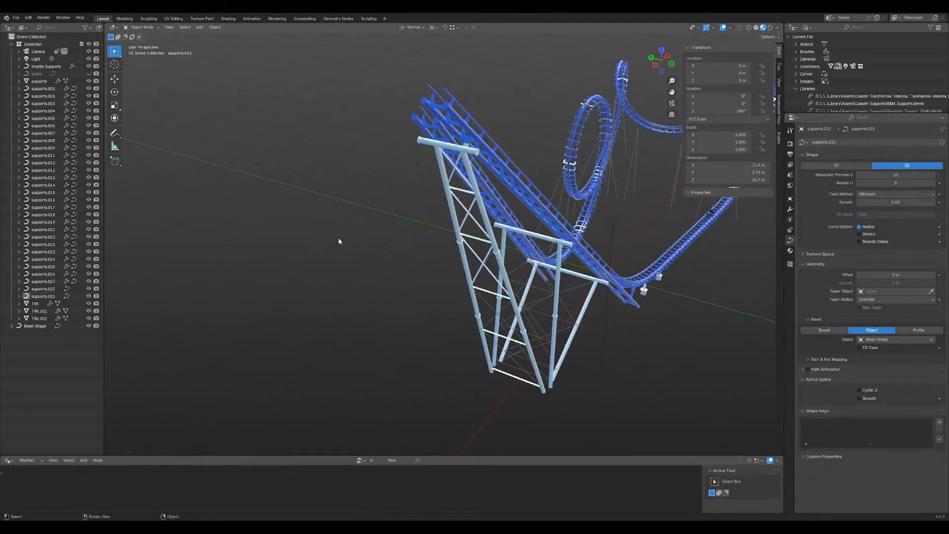
- Enter Edit Mode on the cross-brace curve and select the points of the top cross-brace
scroll(500, 190, "up", 5)
middle_click_drag(500, 190, 465, 204)
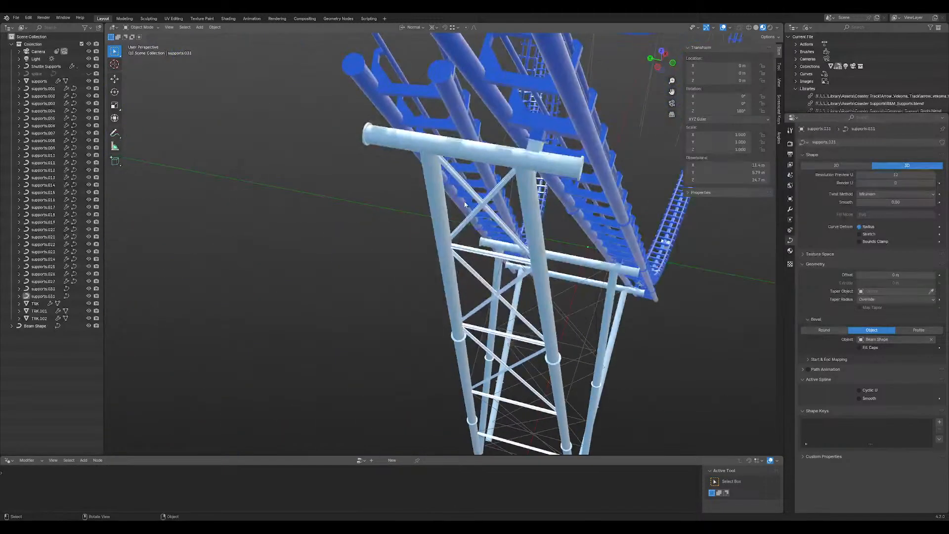
scroll(465, 204, "up", 4)
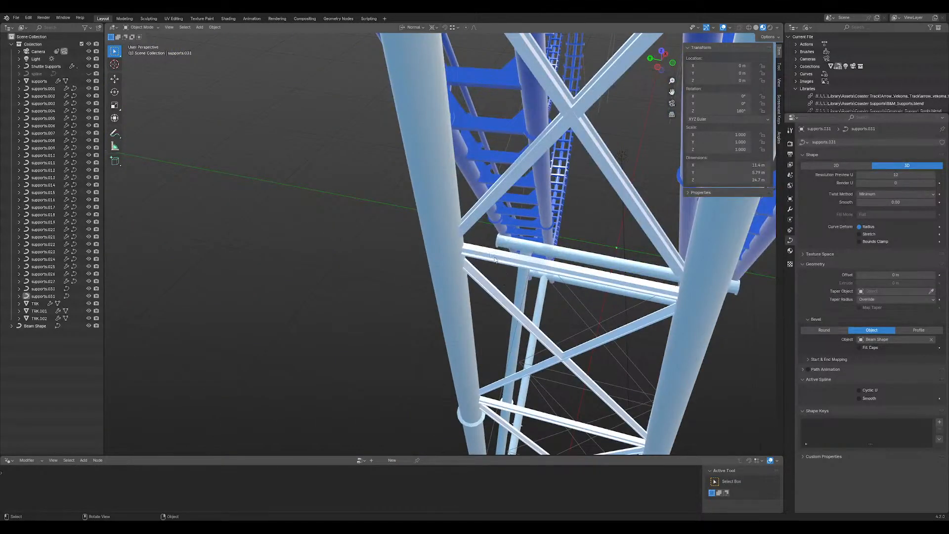
mouse_move(495, 259)
middle_mouse_down()
mouse_move(458, 231)
mouse_move(493, 248)
middle_mouse_up()
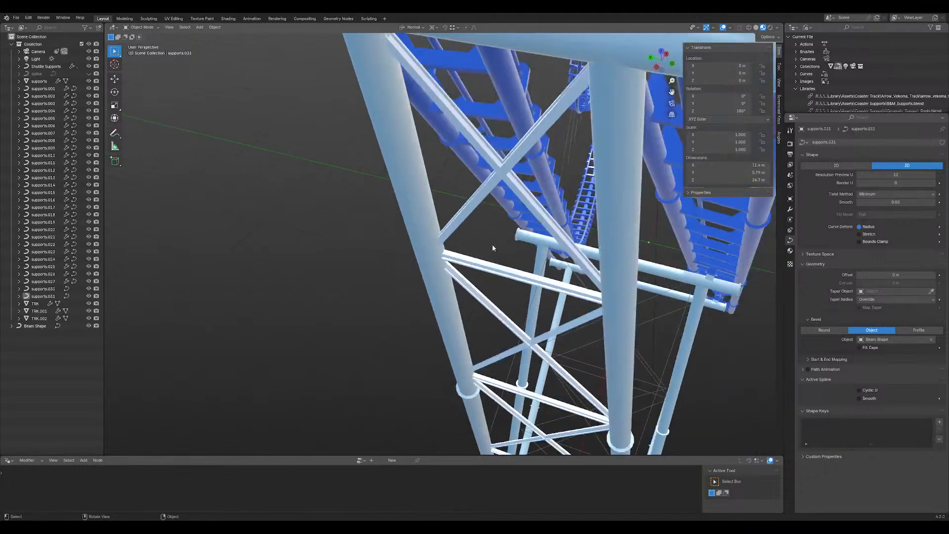
left_click(504, 176)
key("Tab")
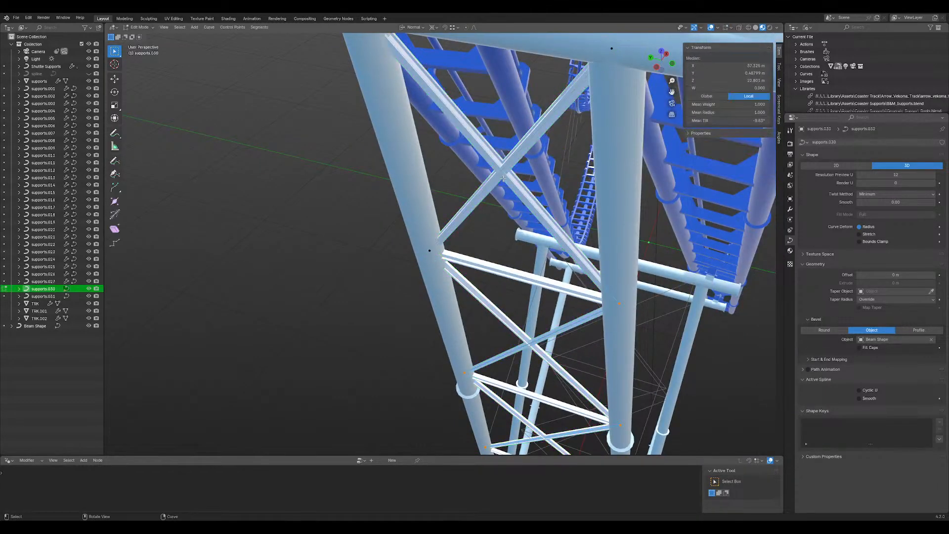
scroll(557, 121, "down", 2)
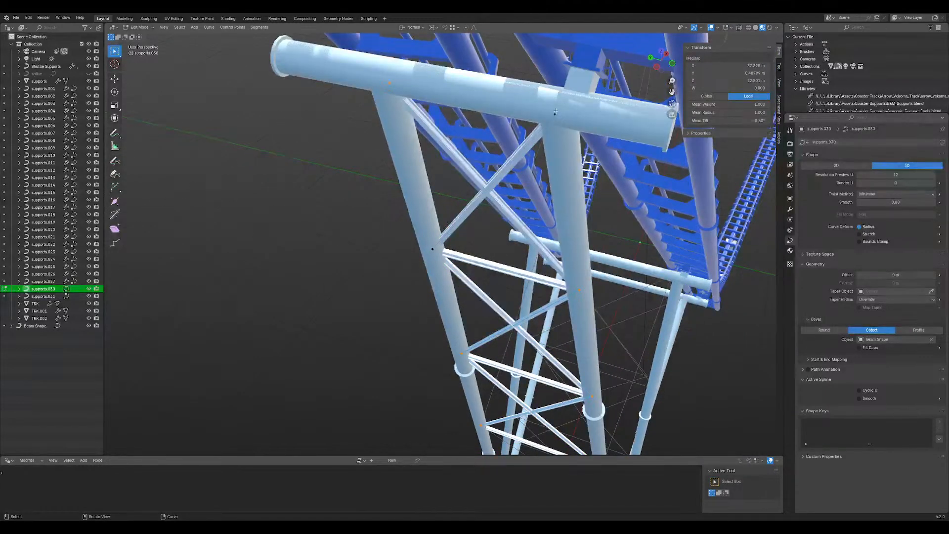
left_click(556, 115)
key("ctrl+l")
mouse_move(501, 213)
middle_mouse_down()
mouse_move(527, 184)
mouse_move(509, 213)
middle_mouse_up()
- Try adding 45° to the top cross-brace's mean tilt, and undo it
left_click(727, 122)
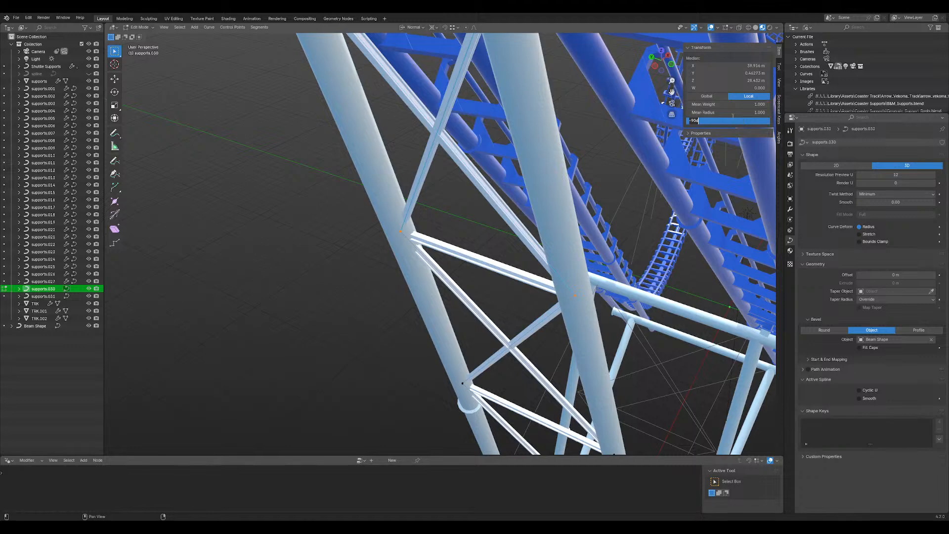
type("45")
key("Return")
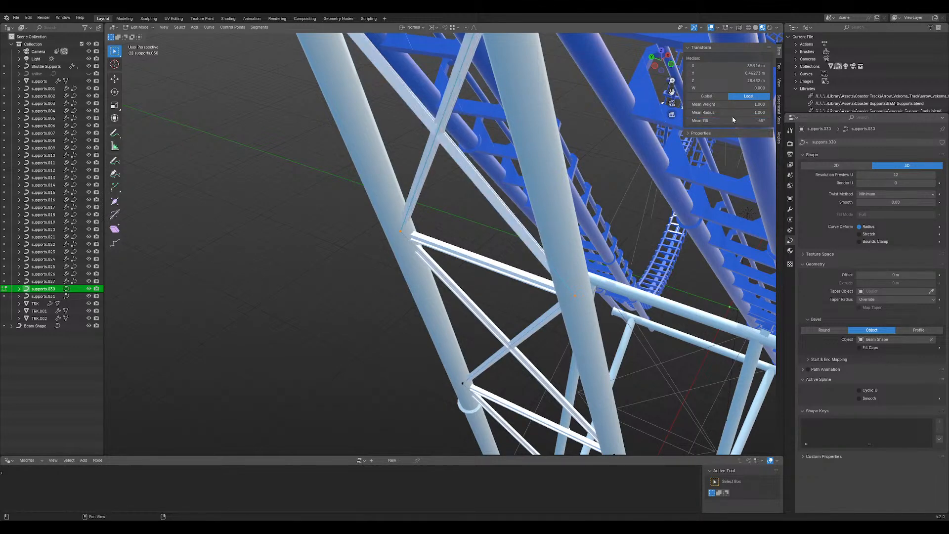
middle_click_drag(456, 113, 506, 189, "shift")
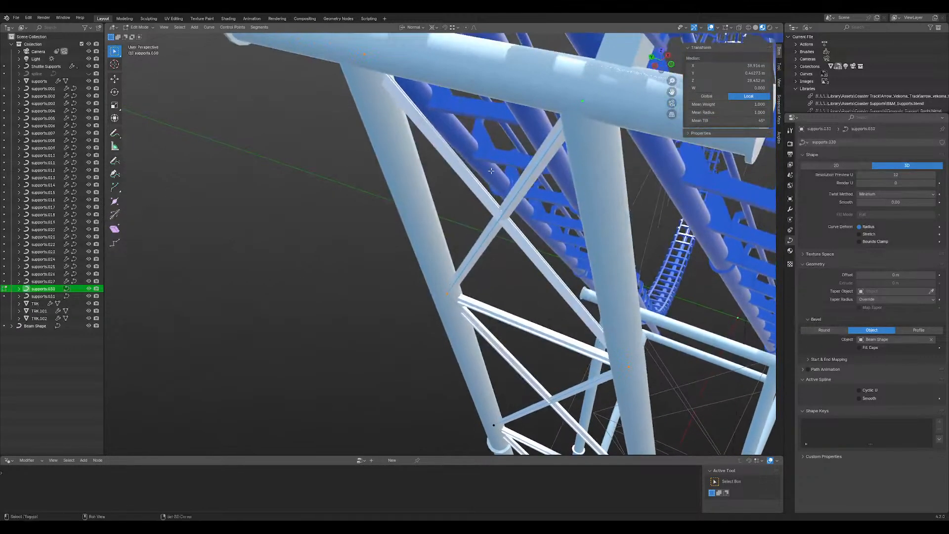
key("ctrl+z")
- Try subtracting 45° from the top cross-brace's mean tilt, and undo it
left_click(731, 121)
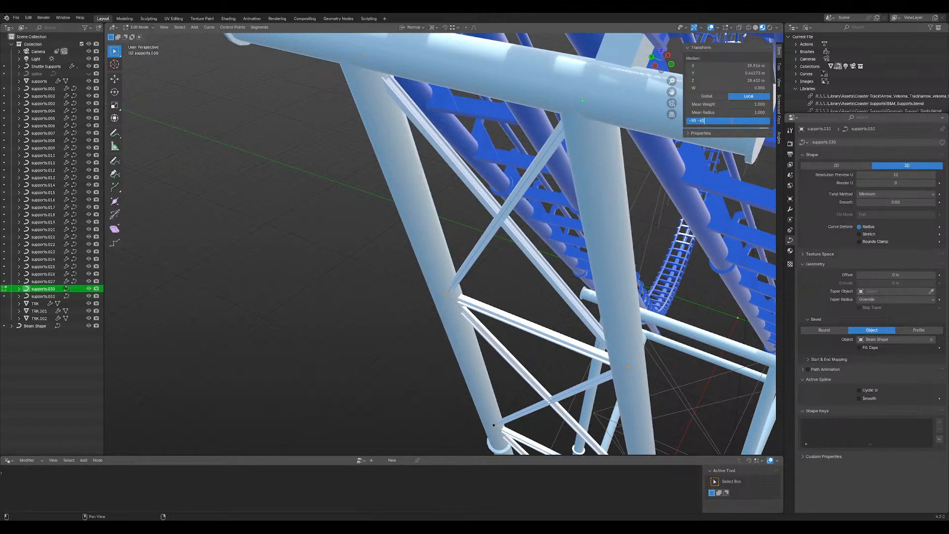
type("-45")
key("Return")
middle_click_drag(553, 173, 552, 179)
key("ctrl+z")
- Subtract 90° from the top cross-brace's mean tilt, setting it to -180°
left_click(735, 121)
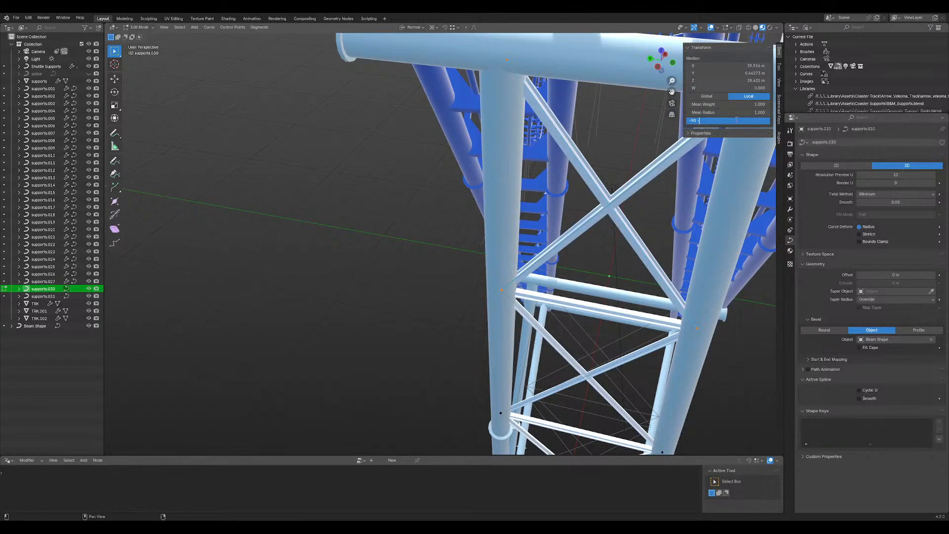
type("- 90")
key("Return")
- Examine the tilted top cross-brace from the side, from the front and close up at its crossing
middle_click_drag(553, 208, 405, 227)
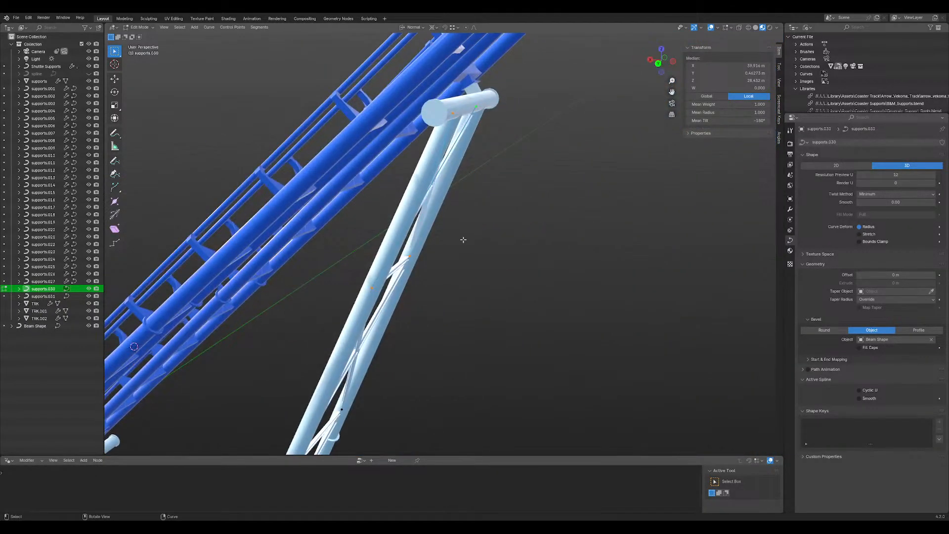
middle_click_drag(463, 240, 440, 223)
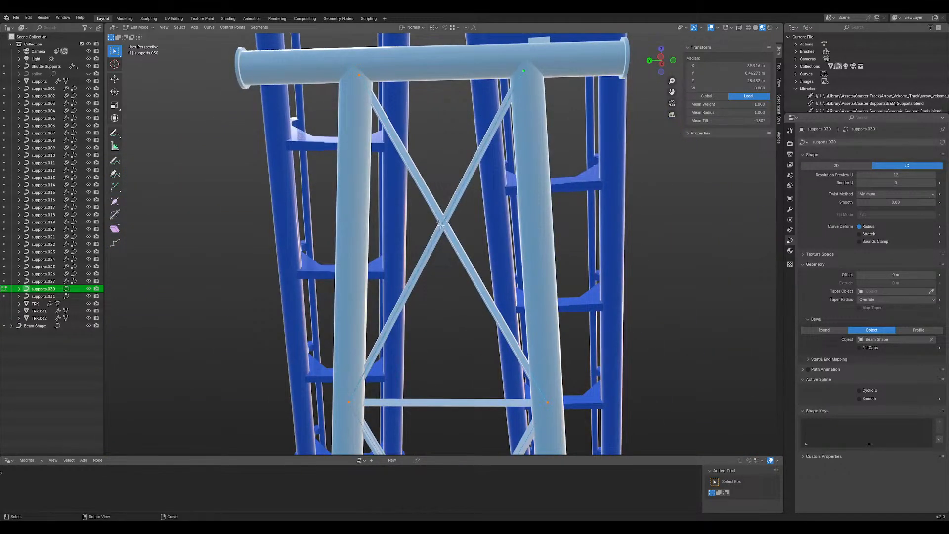
scroll(442, 222, "up", 8)
scroll(447, 205, "down", 5)
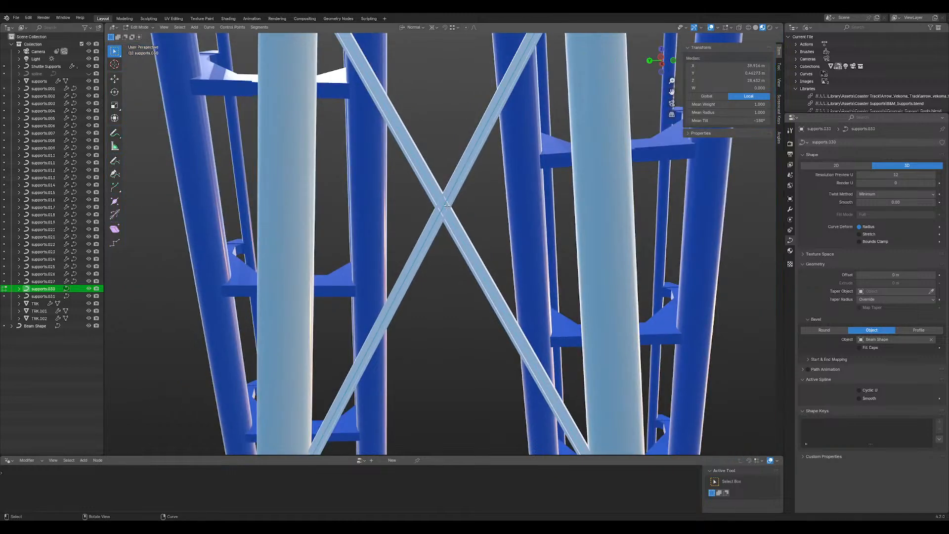
scroll(437, 197, "down", 6)
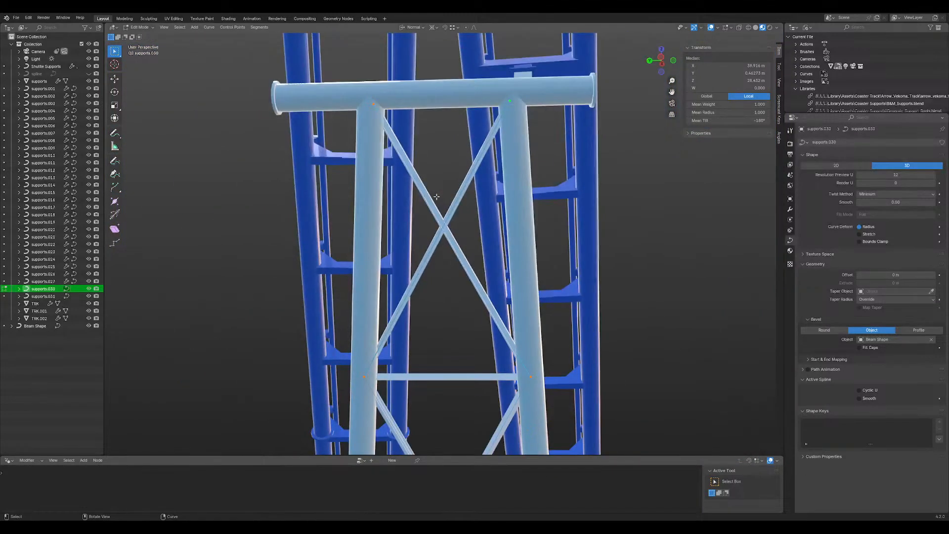
scroll(436, 221, "up", 2)
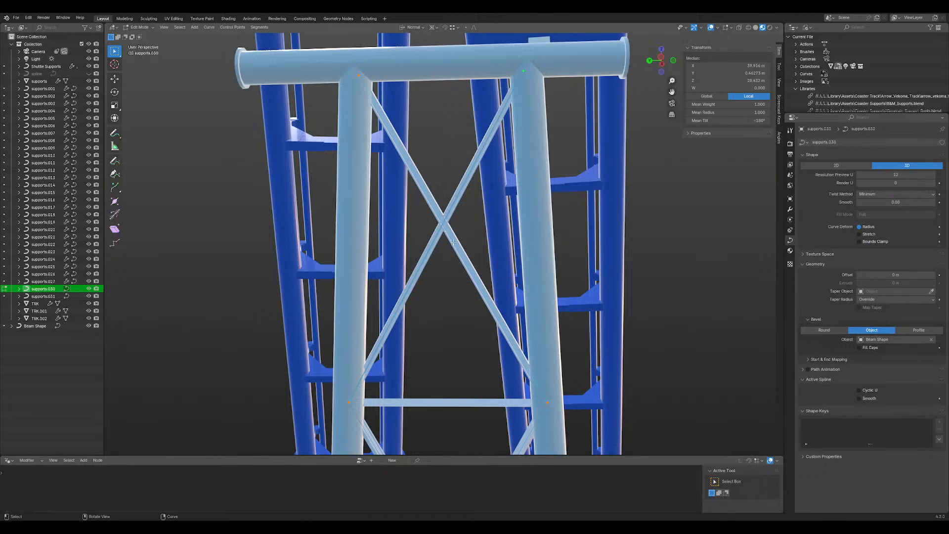
middle_click_drag(453, 242, 451, 275)
scroll(455, 276, "down", 3)
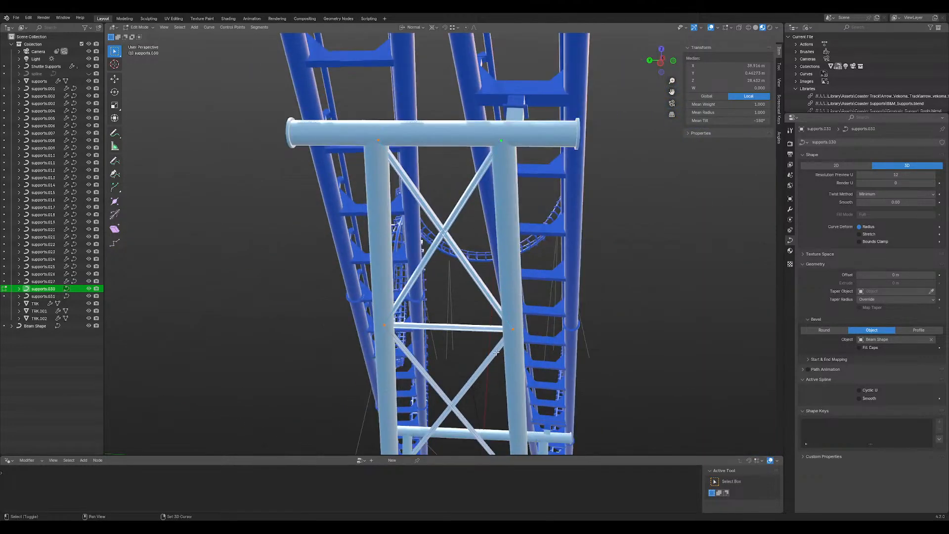
- Switch to editing the horizontal tie curve and tilt the ties roughly in line with the sloping tower legs
middle_click_drag(496, 352, 534, 140)
middle_click_drag(558, 179, 720, 143)
key("Tab")
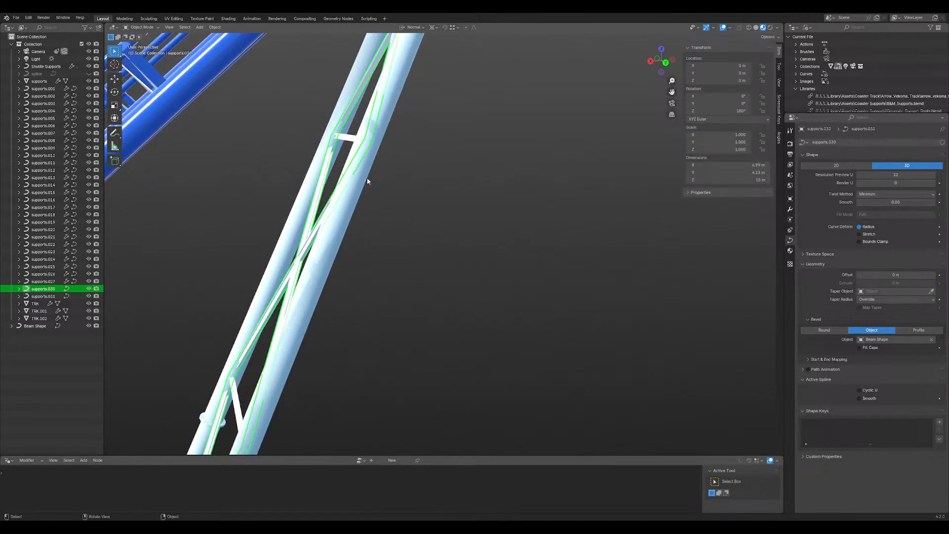
left_click(349, 141)
key("Tab")
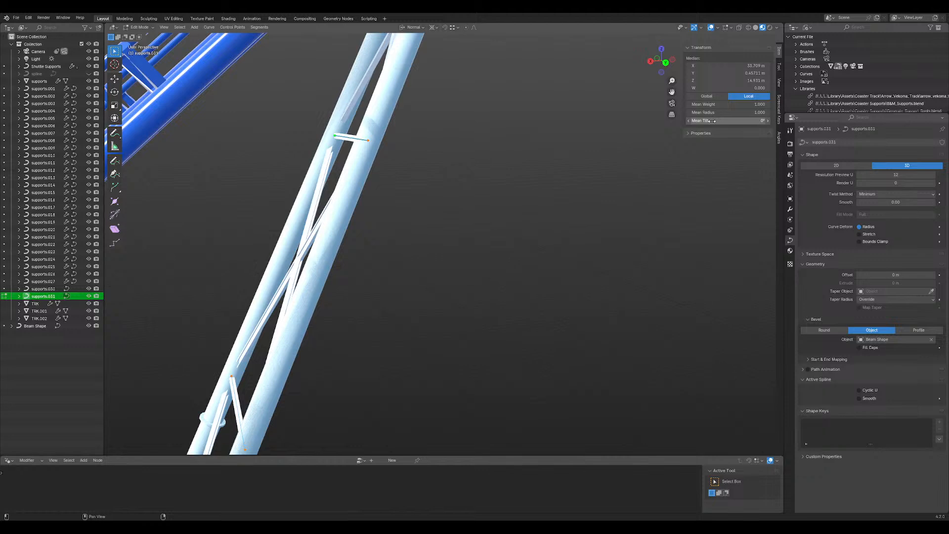
left_click_drag(713, 120, 684, 121)
- In front wireframe view, refine the horizontal ties' mean tilt to about -24.2° and deselect the points
key("KP_1")
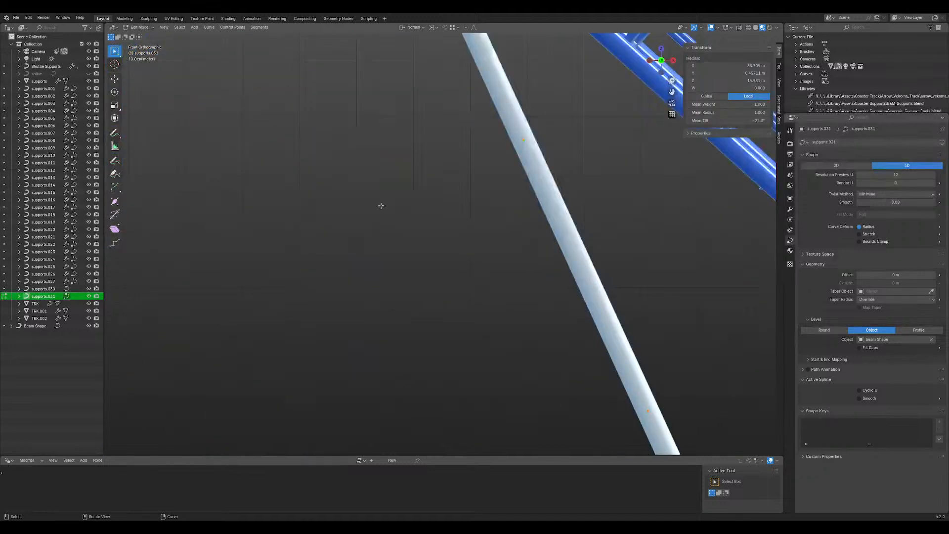
key("shift+z")
middle_click_drag(500, 165, 498, 279, "shift")
scroll(498, 275, "up", 6)
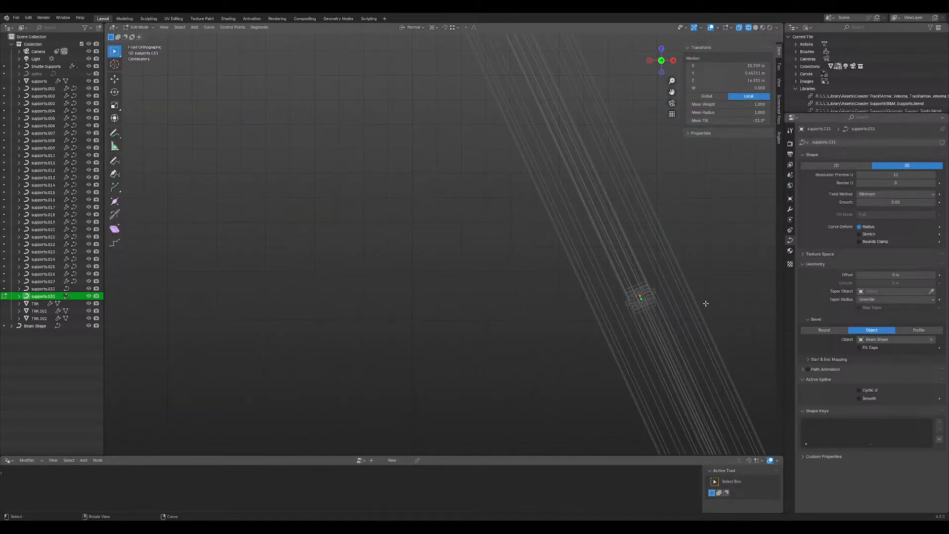
left_click_drag(731, 120, 719, 121)
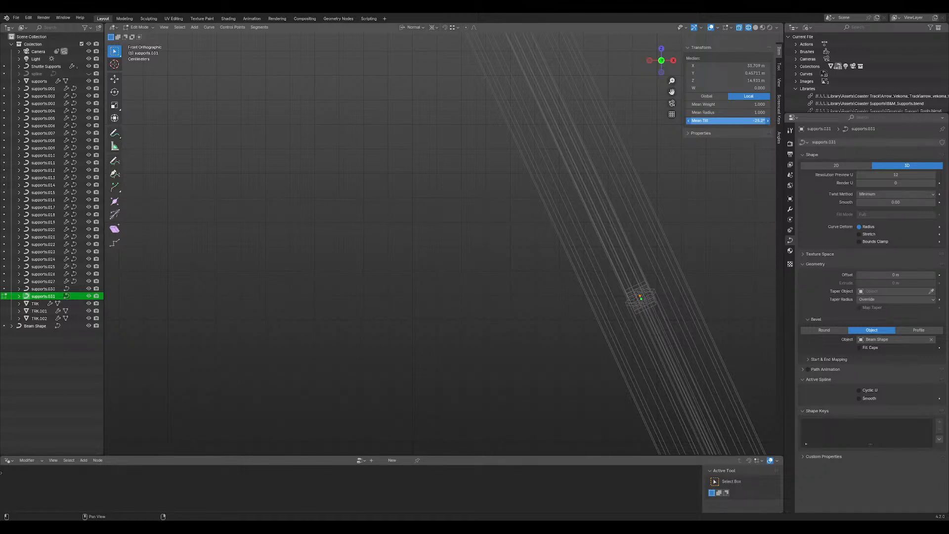
left_click(467, 337)
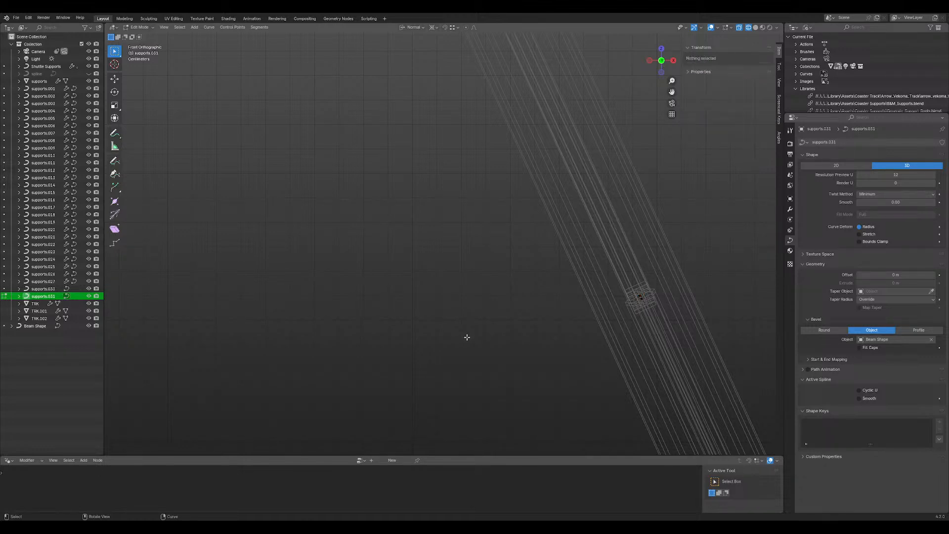
- Switch to editing the cross-brace curve and select the points of the lower cross-braces instead of the top one
scroll(533, 278, "down", 6)
middle_click_drag(507, 200, 485, 111, "shift")
middle_click_drag(578, 269, 483, 267, "shift")
key("Tab")
left_click(483, 261)
key("Tab")
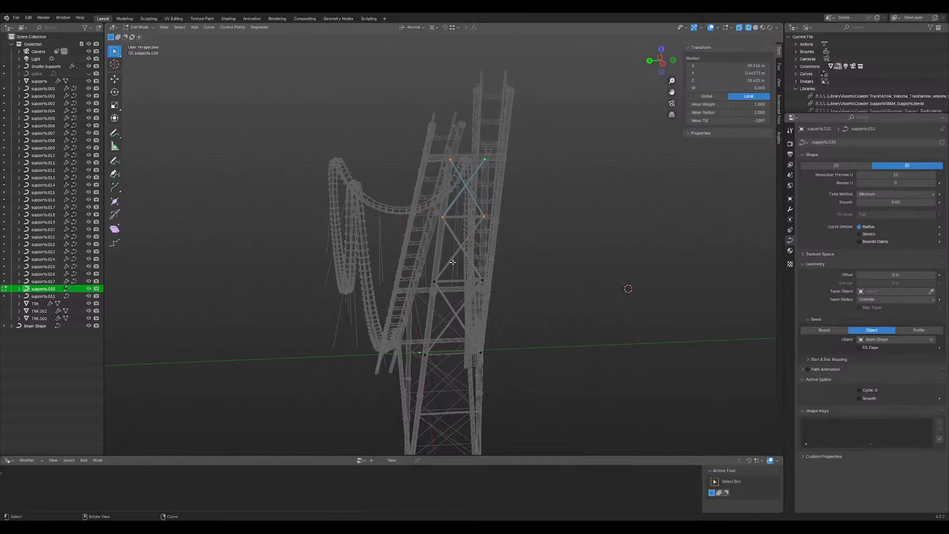
left_click(434, 282)
key("l")
middle_click_drag(440, 376, 464, 299)
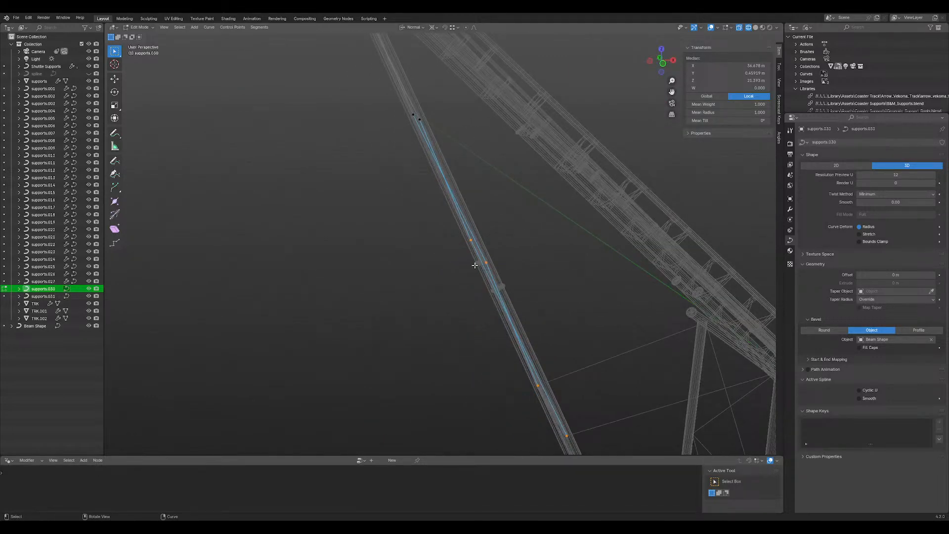
- In front view, adjust the lower cross-braces' mean tilt so their I-beam profile lines up with the tower legs
key("KP_1")
scroll(481, 225, "up", 8)
middle_click_drag(558, 280, 454, 280, "shift")
scroll(474, 281, "up", 8)
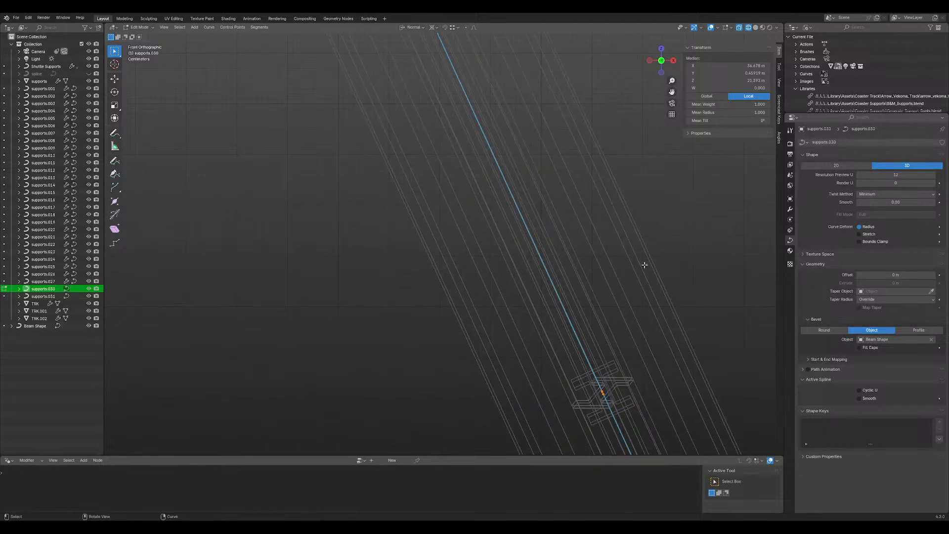
left_click_drag(709, 121, 740, 121)
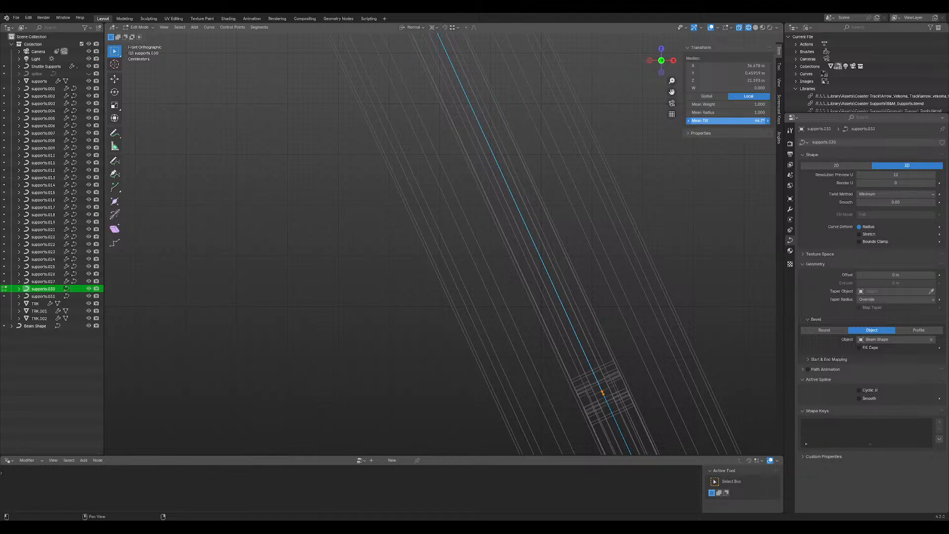
- Select only the linked points of the lower cross-brace that meets the leg joint just above the flange
mouse_move(628, 123)
middle_mouse_down()
mouse_move(474, 242)
mouse_move(512, 271)
middle_mouse_up()
key("shift+z")
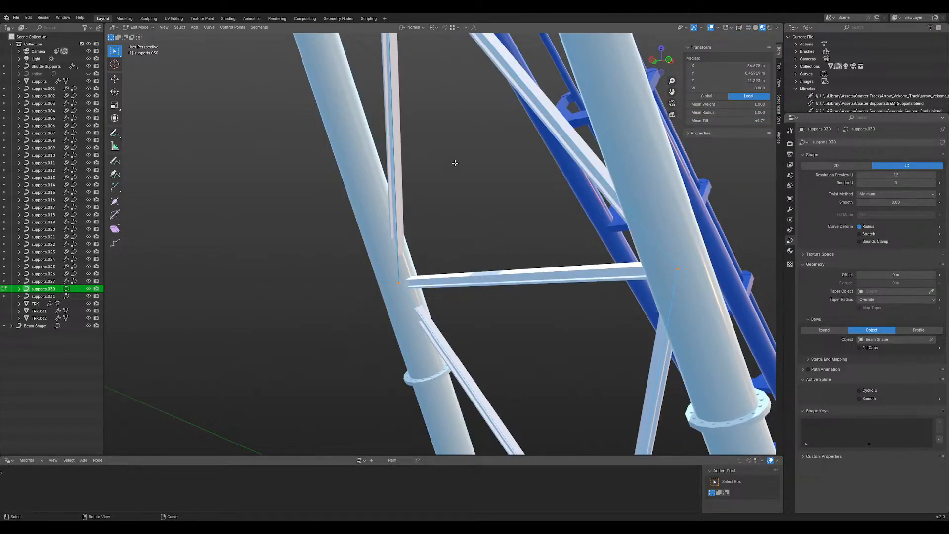
scroll(455, 162, "down", 5)
middle_click_drag(454, 162, 196, 200)
scroll(482, 68, "up", 4)
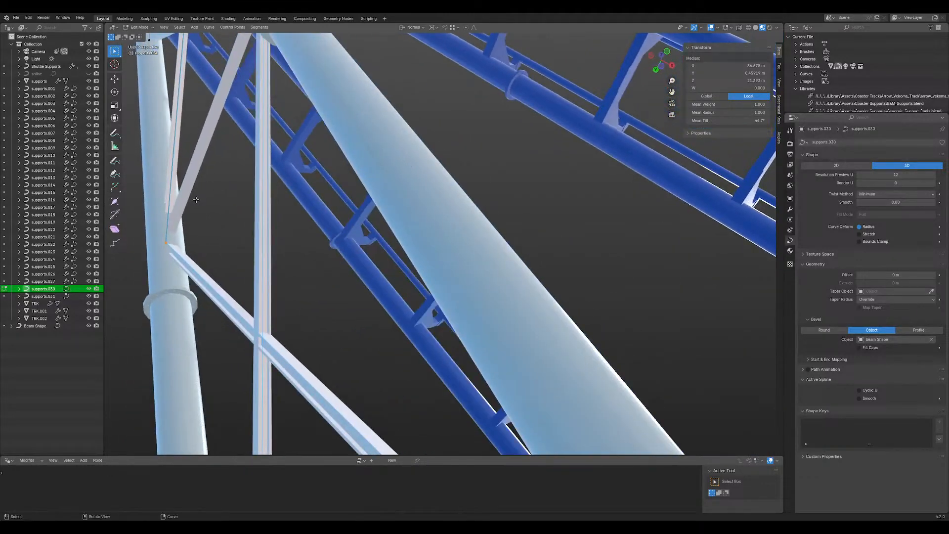
left_click(254, 203)
scroll(266, 198, "down", 2)
left_click(332, 84)
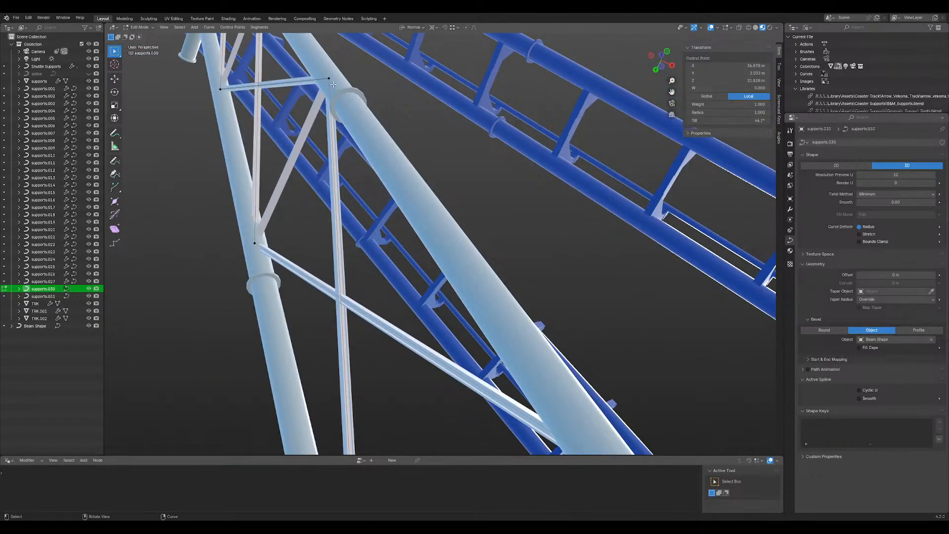
key("l")
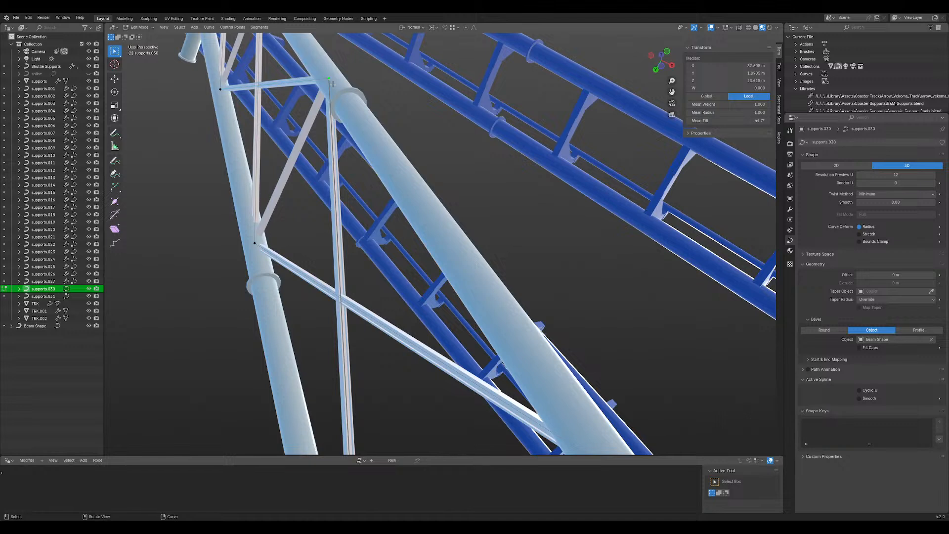
left_click(333, 84)
key("l")
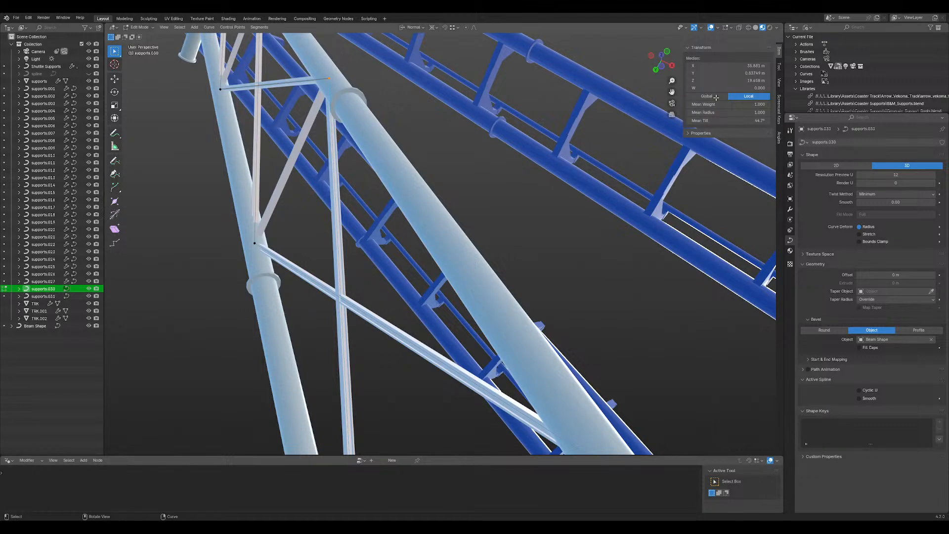
- Reduce the selected brace's mean tilt by 45° twice, to -45.3°, and check its I-beam orientation where the braces cross
left_click(720, 120)
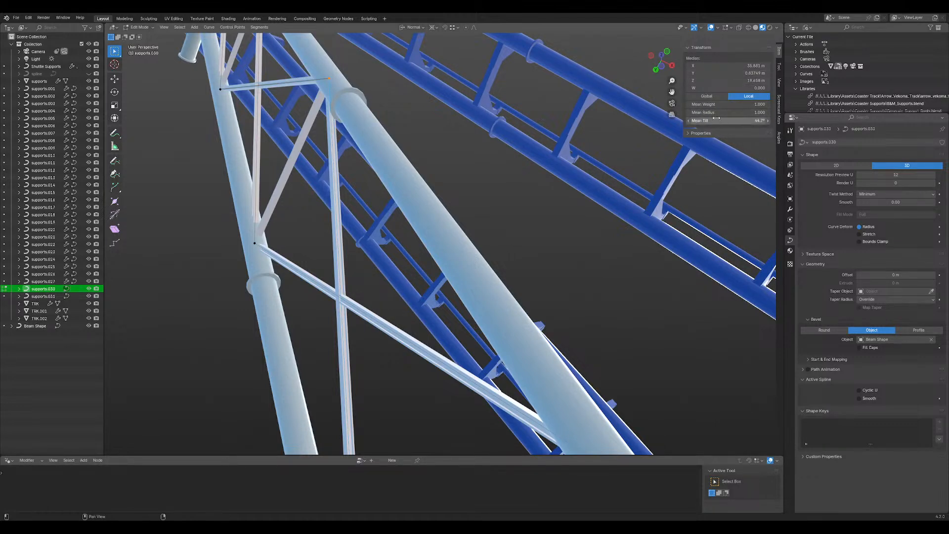
left_click(721, 122)
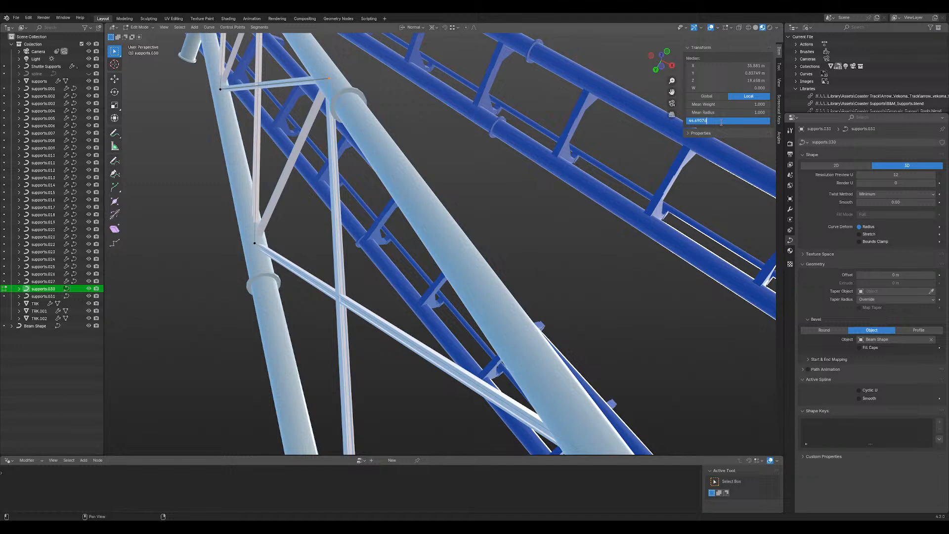
type("-45")
key("Return")
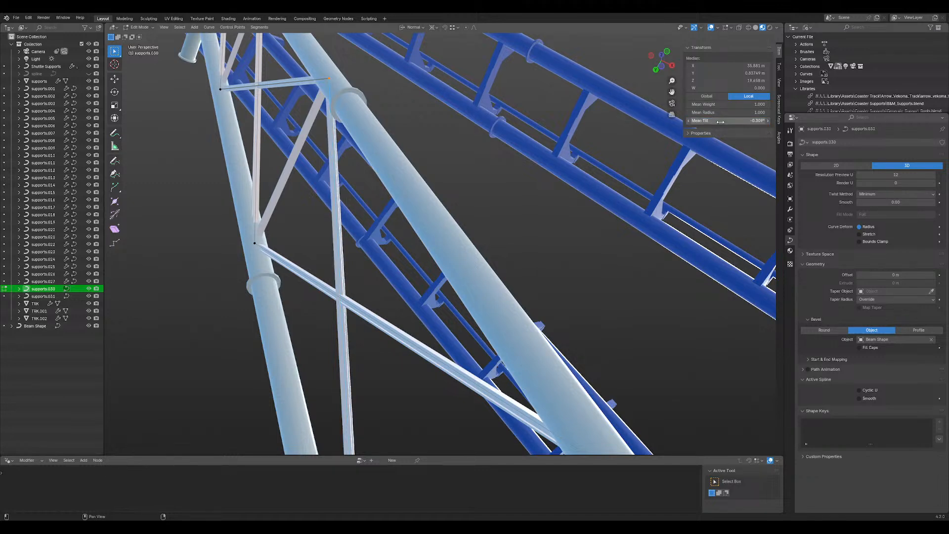
left_click(721, 122)
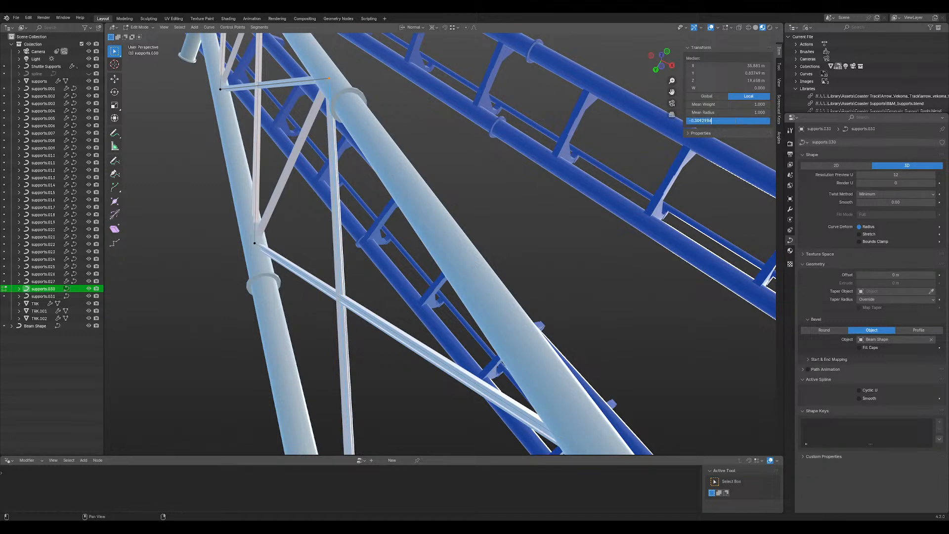
type("-45")
key("Return")
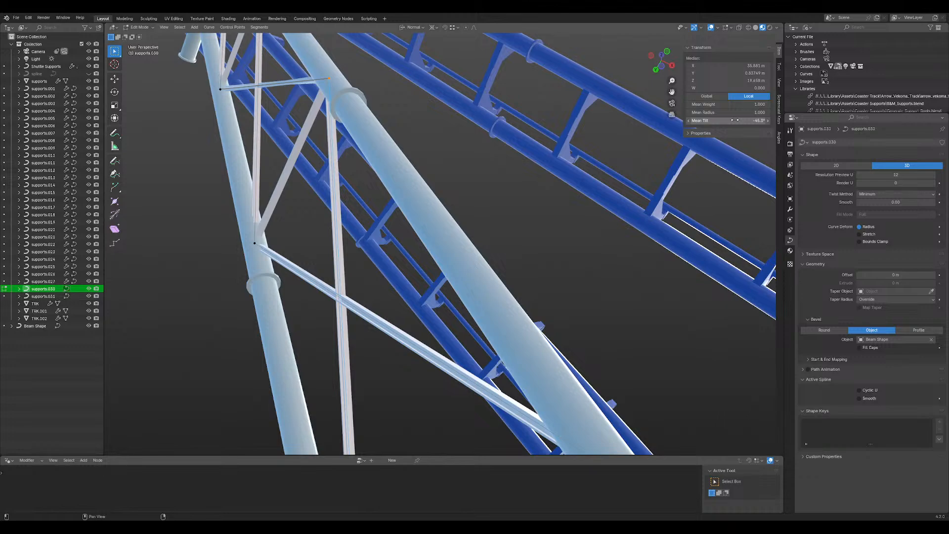
middle_click_drag(349, 230, 449, 223)
scroll(456, 182, "up", 5)
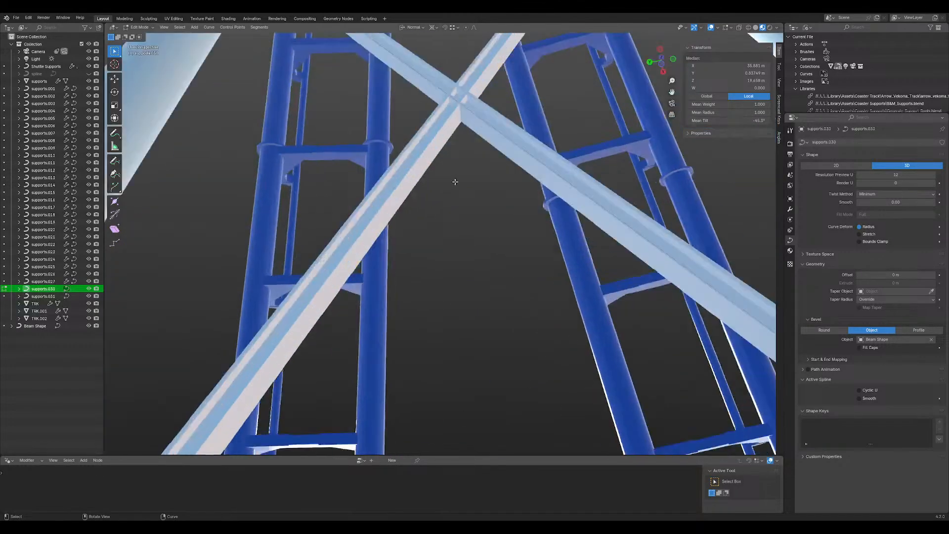
middle_click_drag(455, 182, 420, 255)
scroll(420, 254, "down", 6)
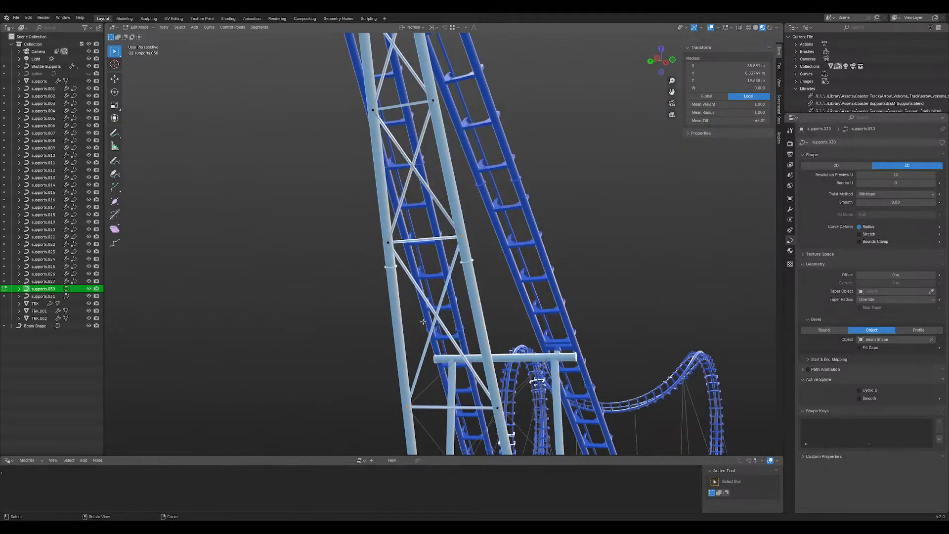
- Finish editing the cross-brace curve and open the original supports mesh for editing
key("Tab")
middle_click_drag(357, 346, 486, 229)
left_click(325, 337)
scroll(373, 263, "up", 3)
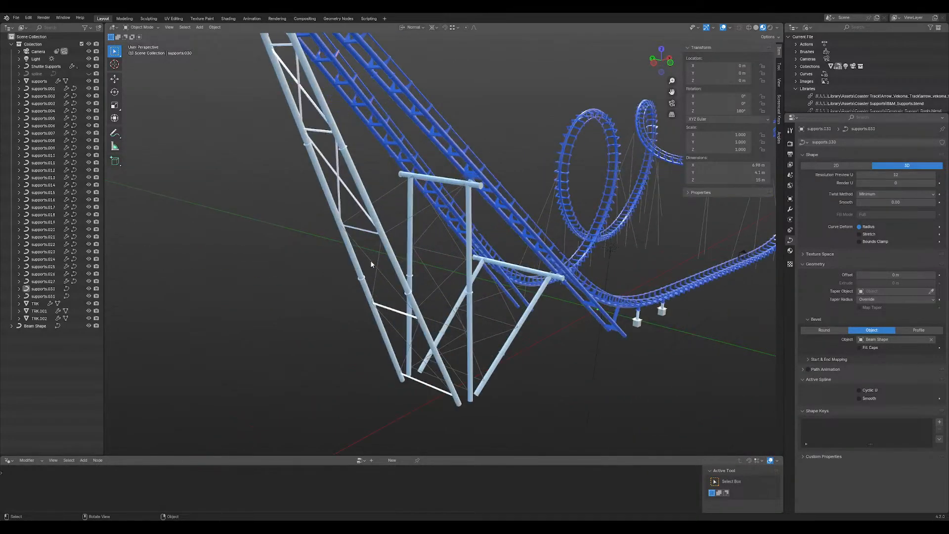
scroll(371, 263, "down", 1)
left_click(379, 250, "ctrl")
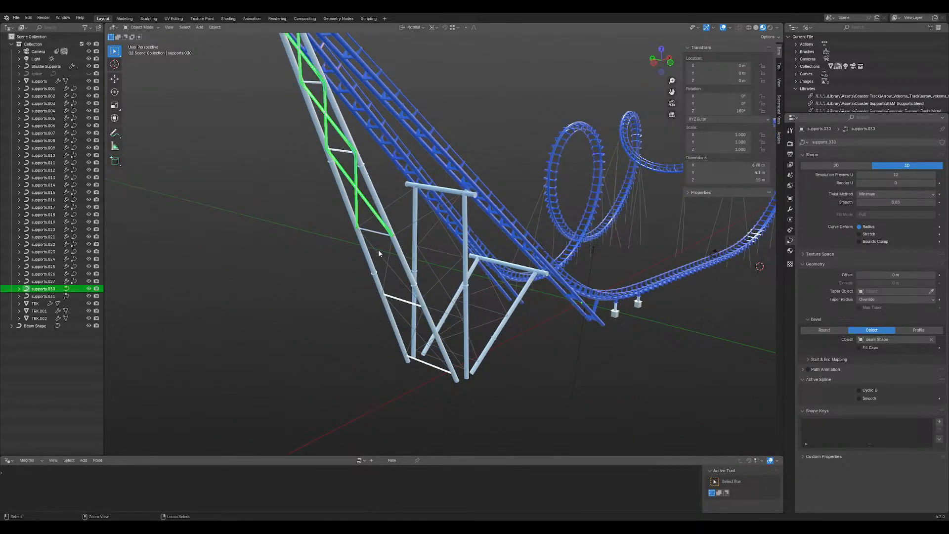
left_click(389, 267)
key("Tab")
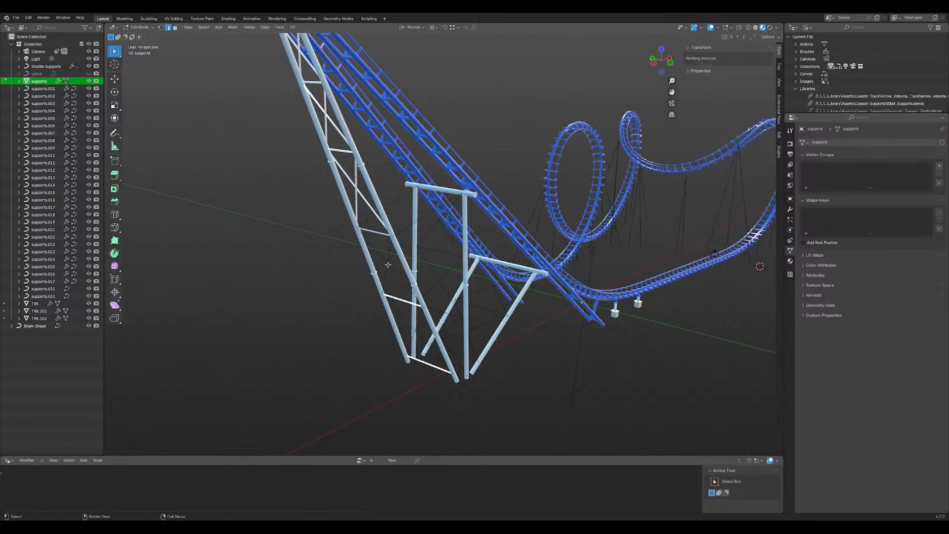
- Separate the crossing edges of the tower's two lowest bays from the supports mesh and select the resulting object
left_click(401, 306, "shift")
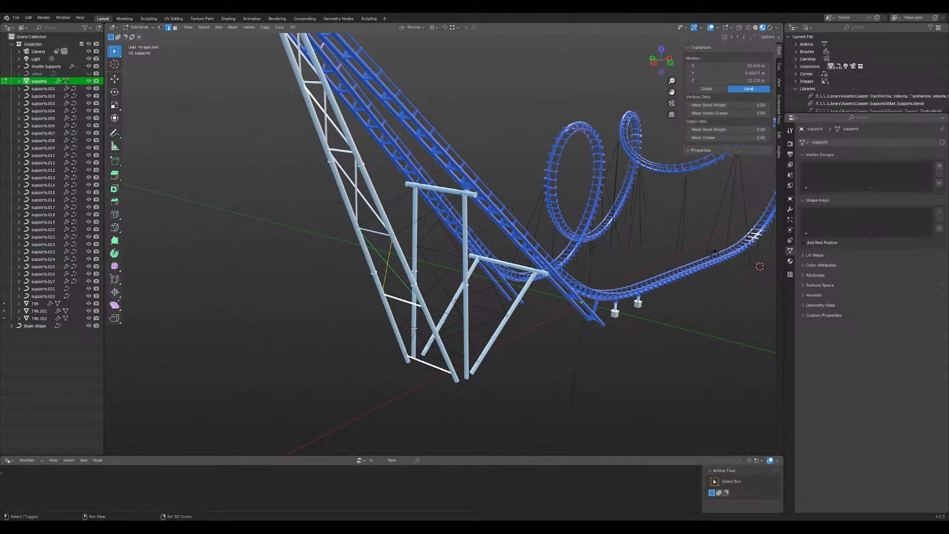
left_click(417, 325, "shift")
left_click(406, 325, "shift")
key("p")
left_click(405, 333)
key("Tab")
left_click(397, 278)
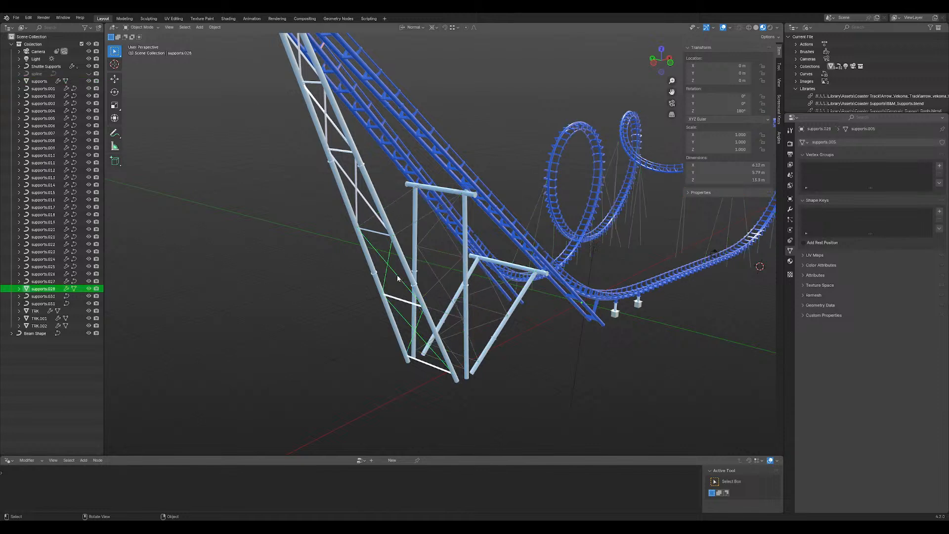
- Convert the separated lowest braces to a curve and join it into the Beam Shape-bevelled cross-brace curve
right_click(397, 275)
mouse_move(403, 275)
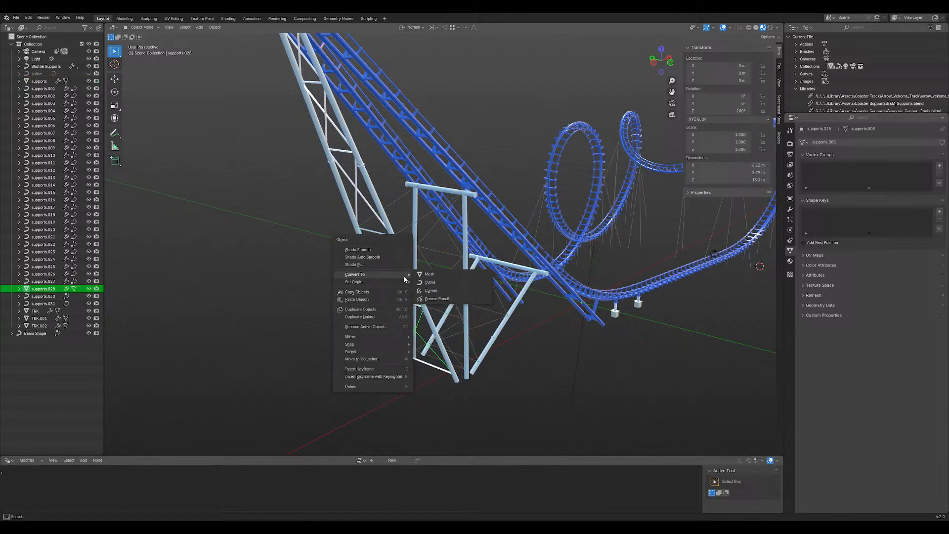
left_click(431, 282)
left_click(370, 210, "shift")
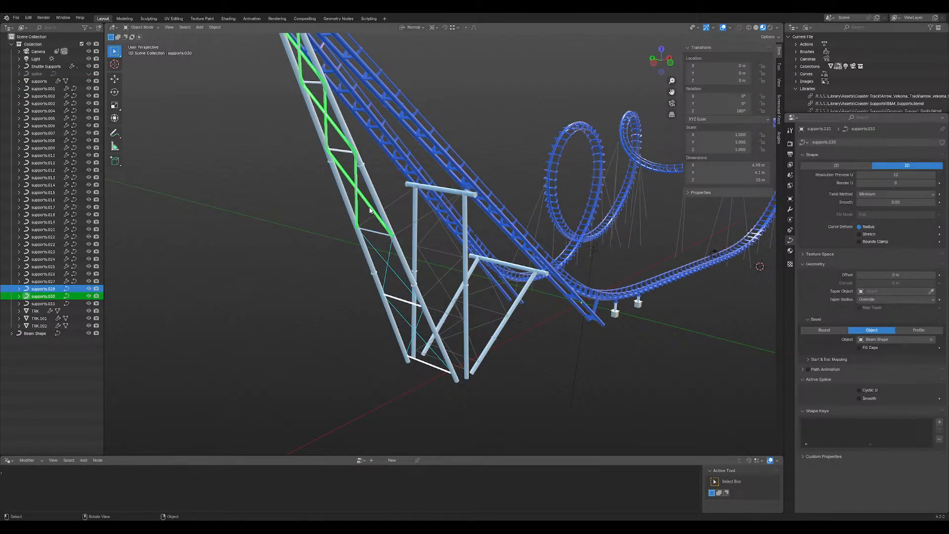
key("ctrl+j")
left_click(347, 282)
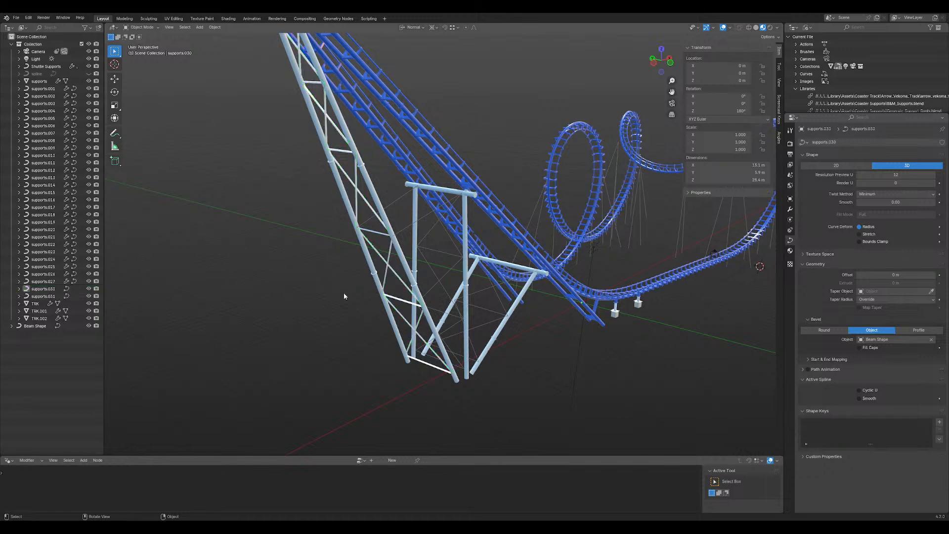
- Edit the joined brace curve and try moving the control point where the two lowest bays' braces meet at the leg
scroll(344, 292, "up", 8)
scroll(395, 239, "down", 8)
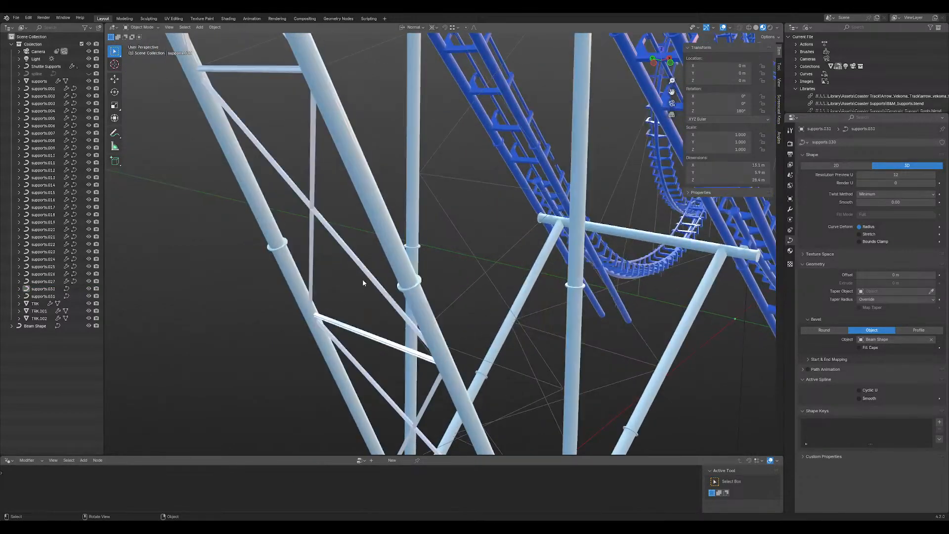
left_click(382, 248)
key("Tab")
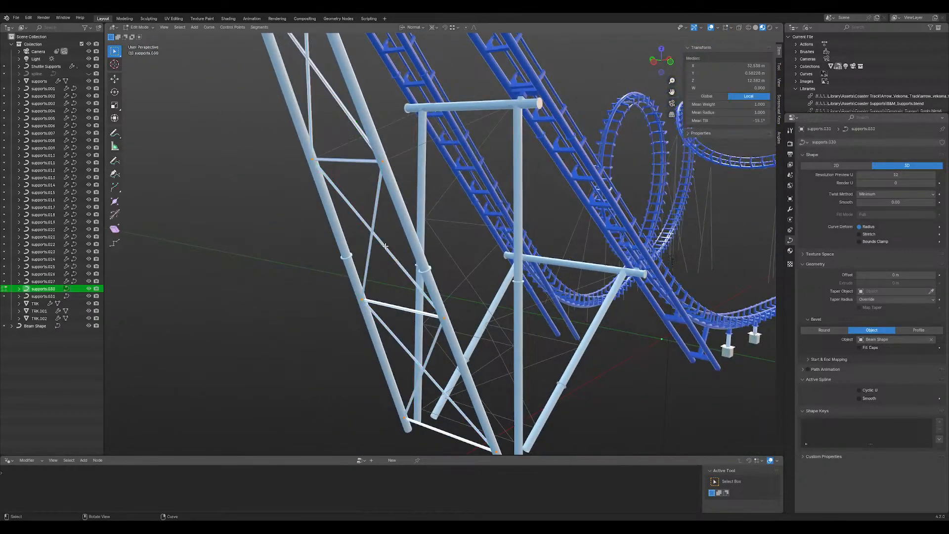
key("a")
middle_click_drag(370, 252, 439, 192)
left_click(489, 216)
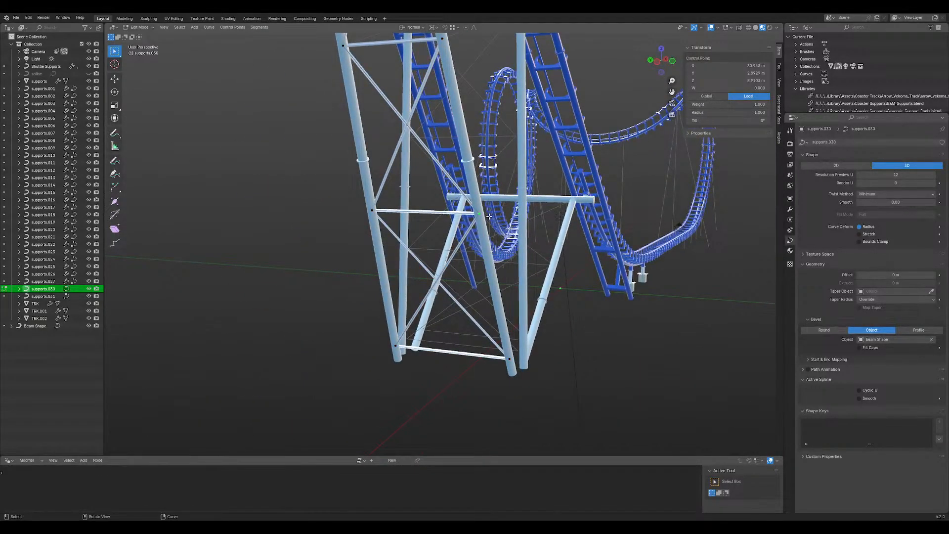
key("g")
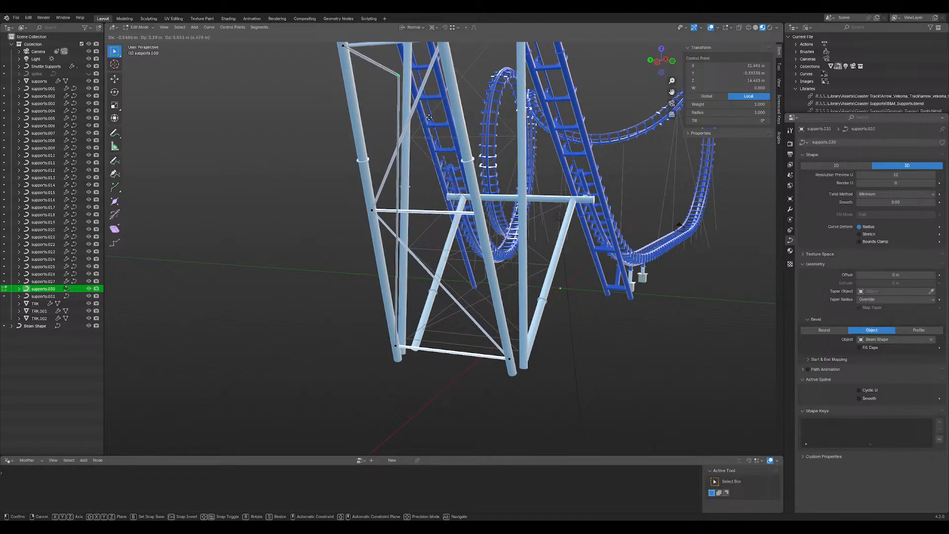
left_click(451, 166)
scroll(513, 256, "up", 5)
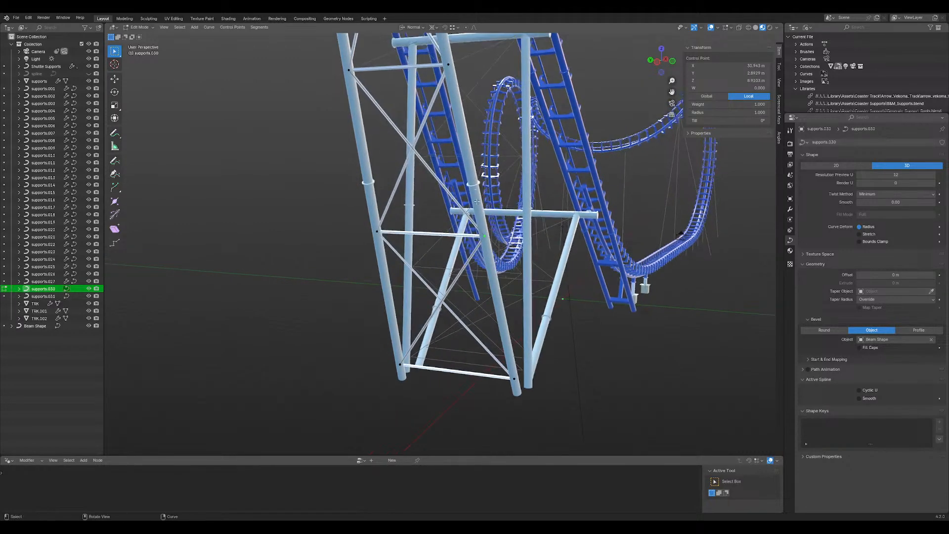
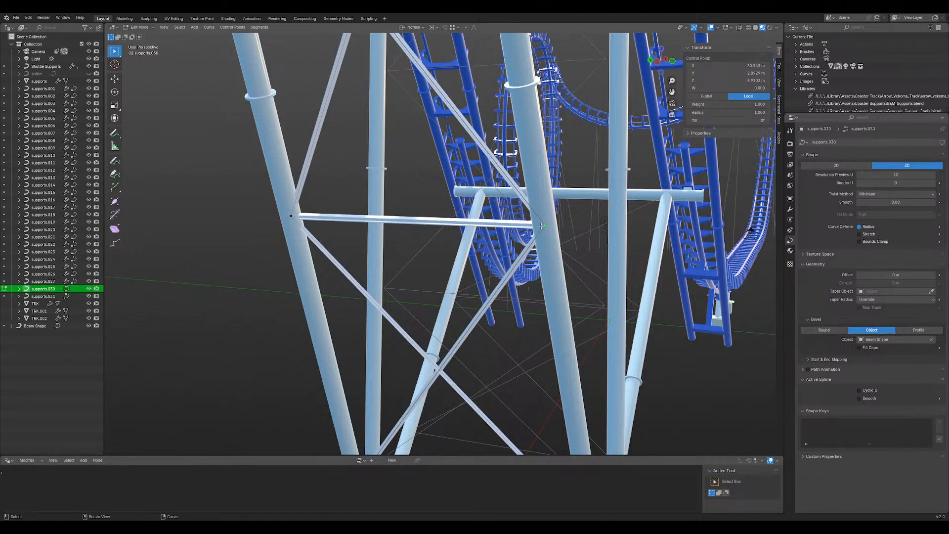
- Try Make Segment on the selected control point at the leg joint
right_click(542, 226)
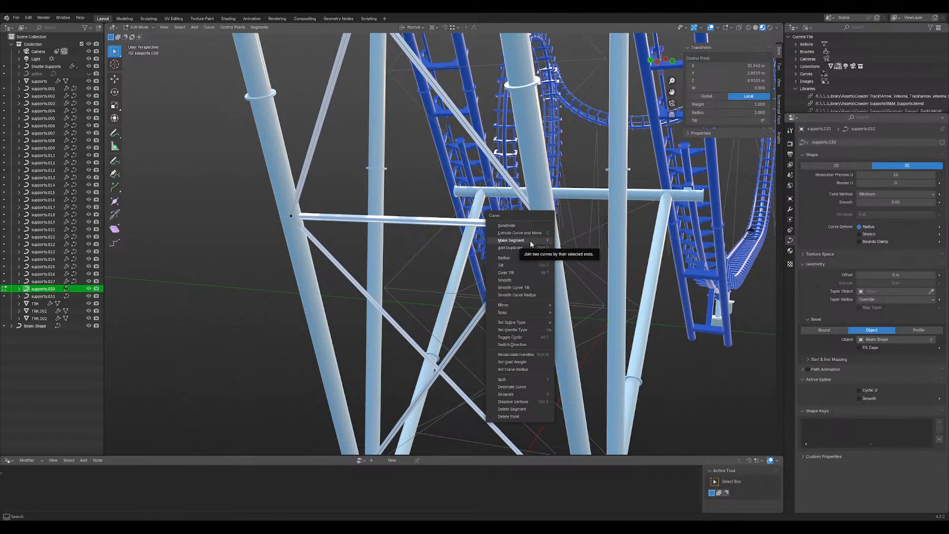
left_click(530, 240)
key("f")
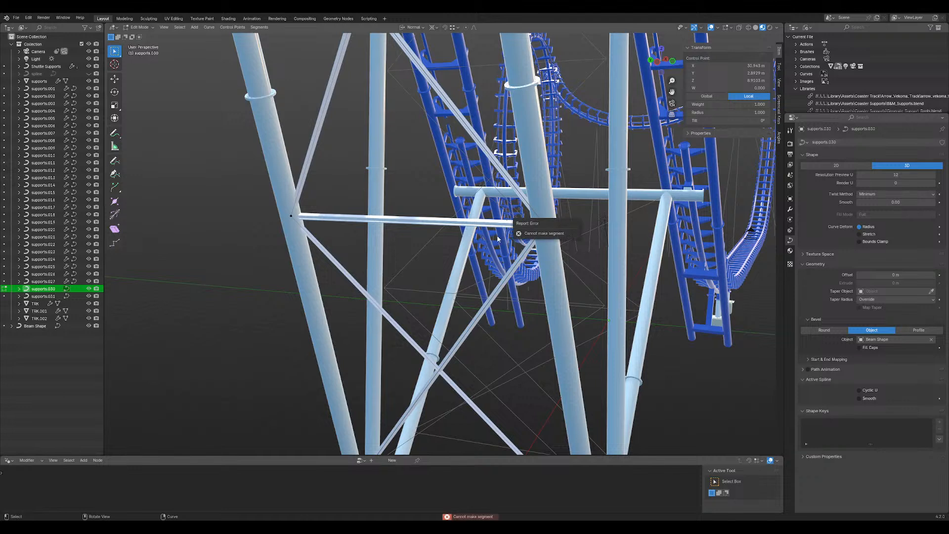
right_click(542, 228)
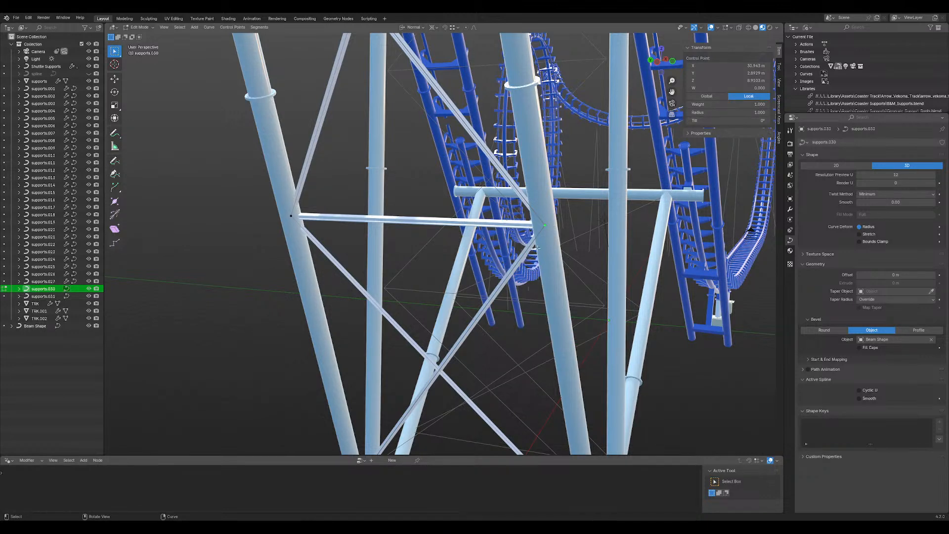
- Undo the curve edits, the join and the curve conversion, back to the separated lower-brace mesh
key("ctrl+z")
key("ctrl+z")
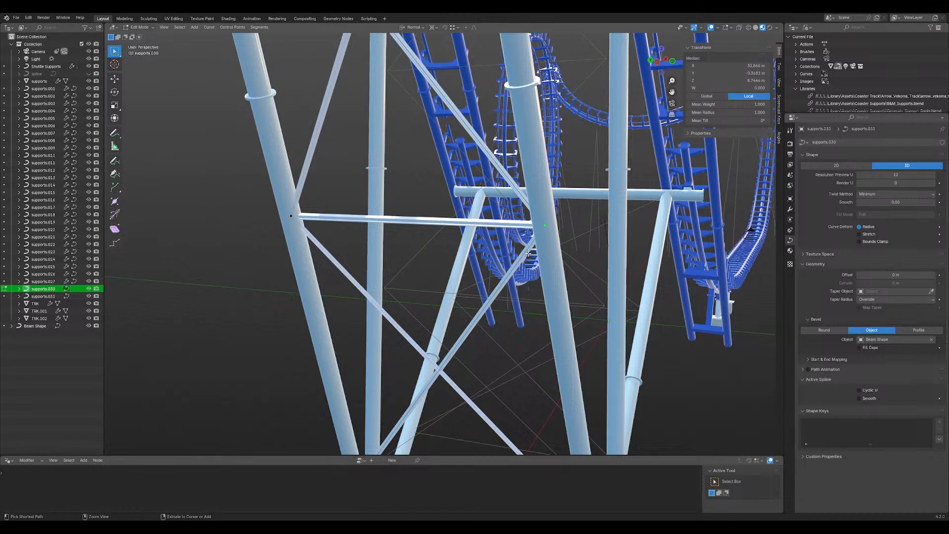
key("ctrl+z")
key("ctrl+z")
key("ctrl+z")
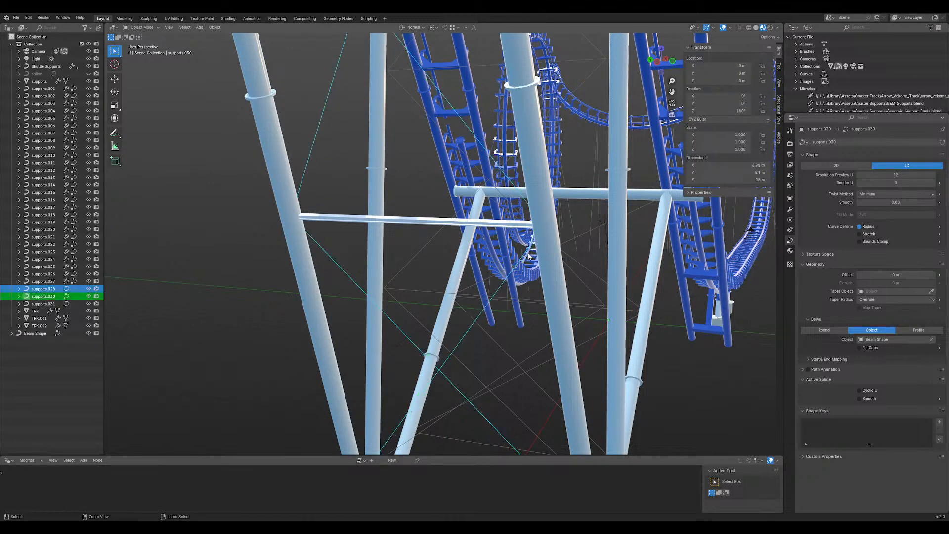
key("ctrl+z")
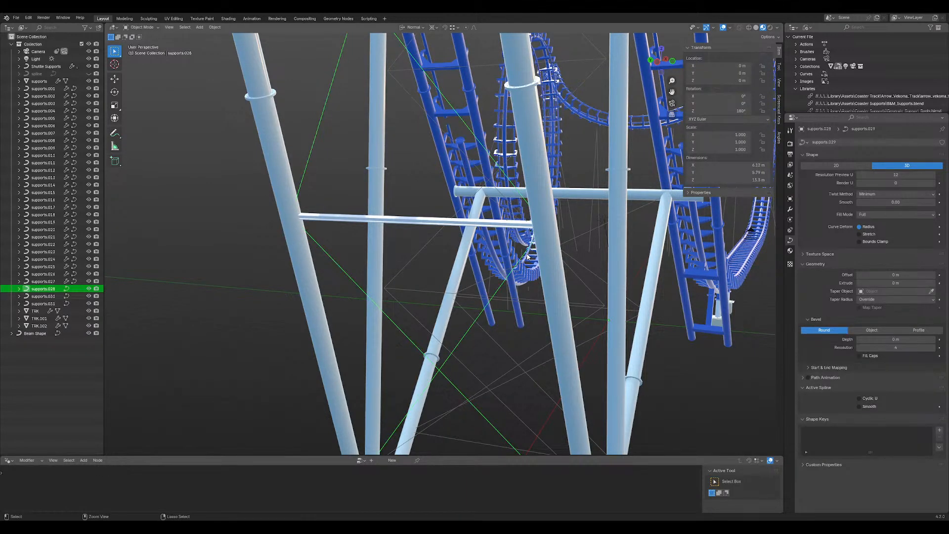
key("ctrl+z")
key("ctrl+z")
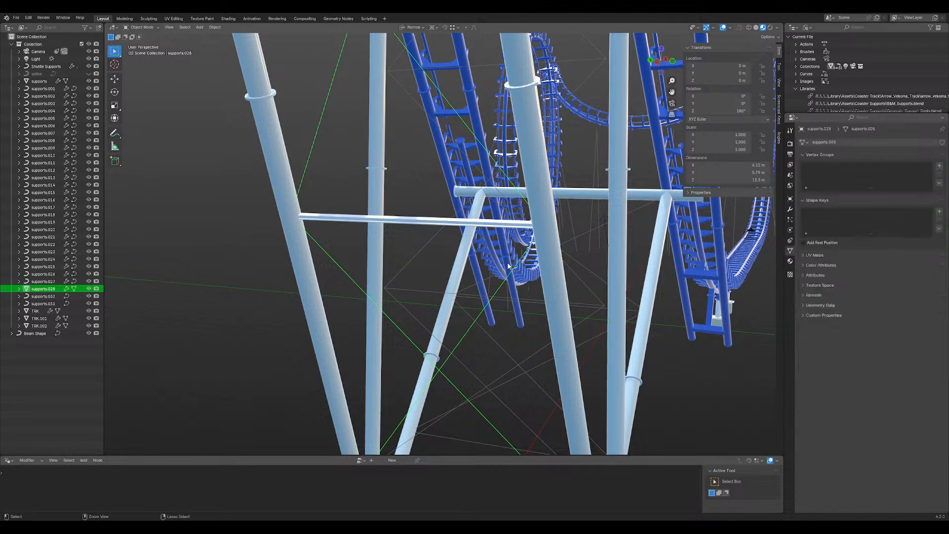
- Rip the lower-brace mesh apart at the two leg joints between the lowest bays, leaving the ripped vertices in place
key("shift+z")
left_click(546, 223)
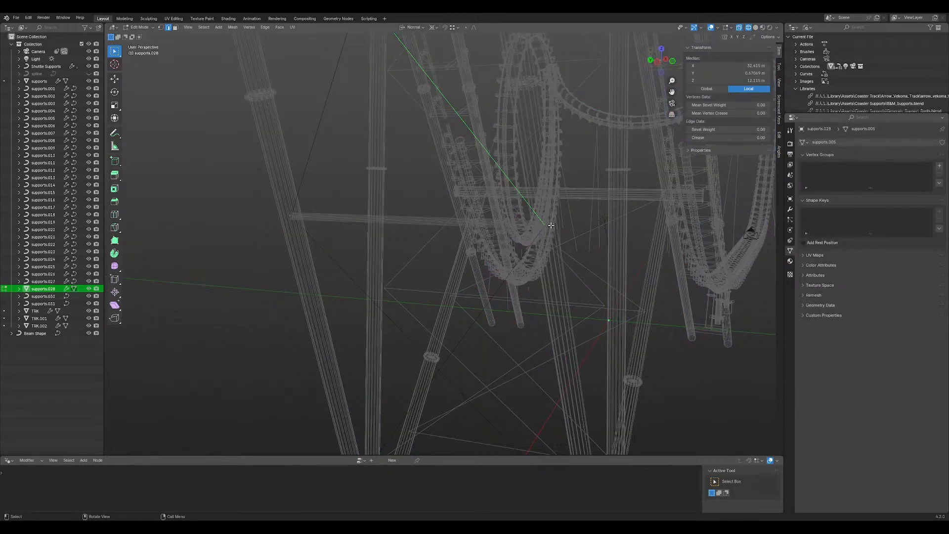
key("1")
left_click(551, 226)
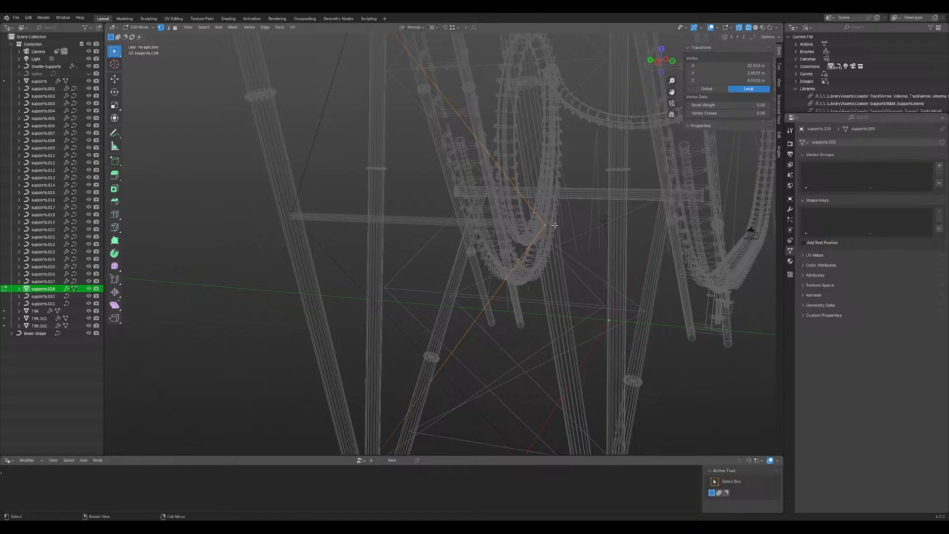
key("k")
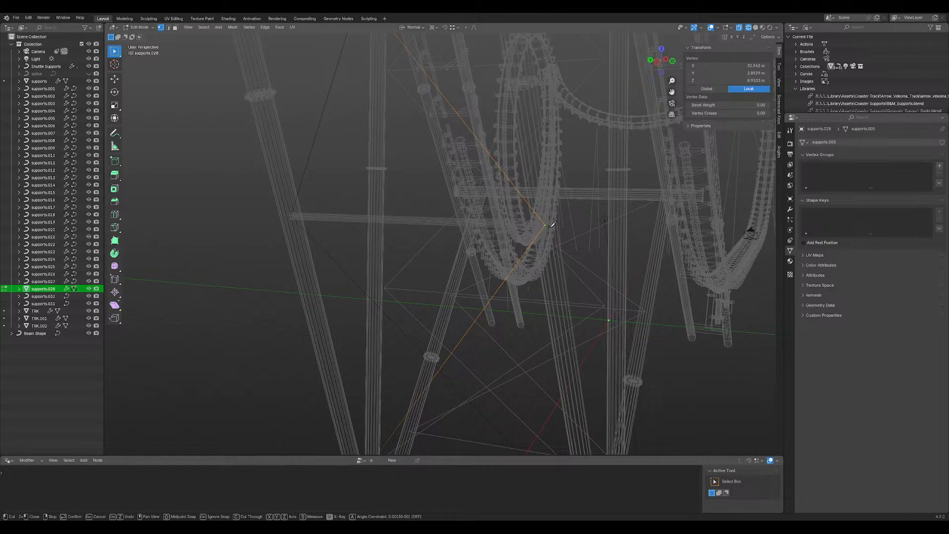
key("Escape")
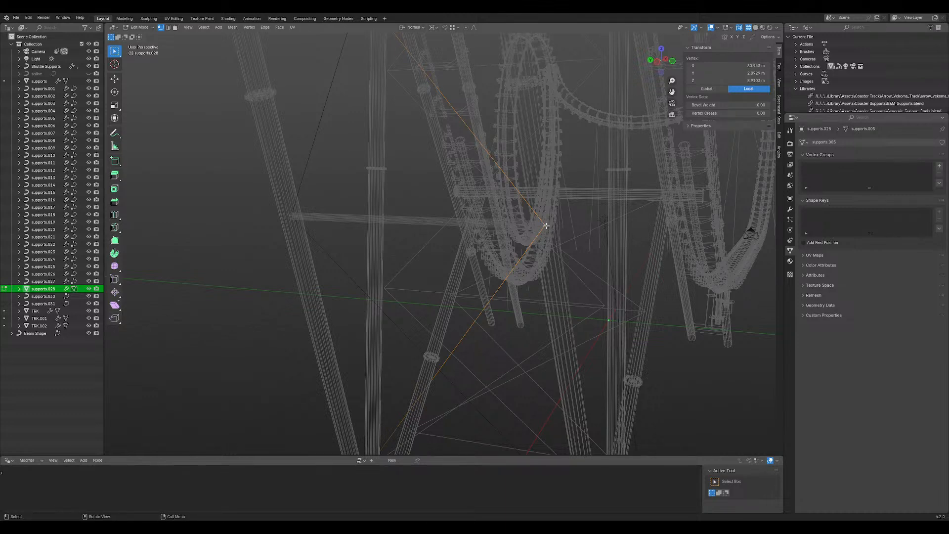
key("g")
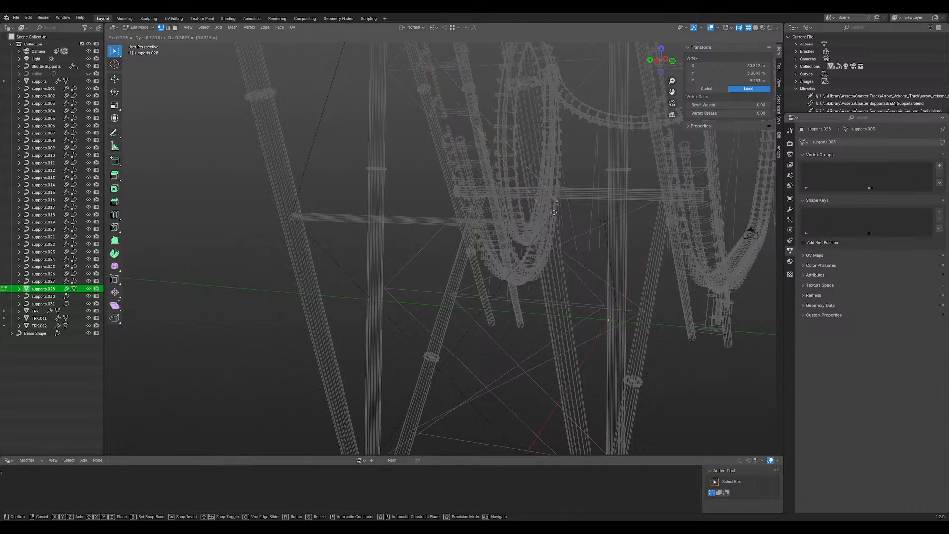
left_click(553, 218)
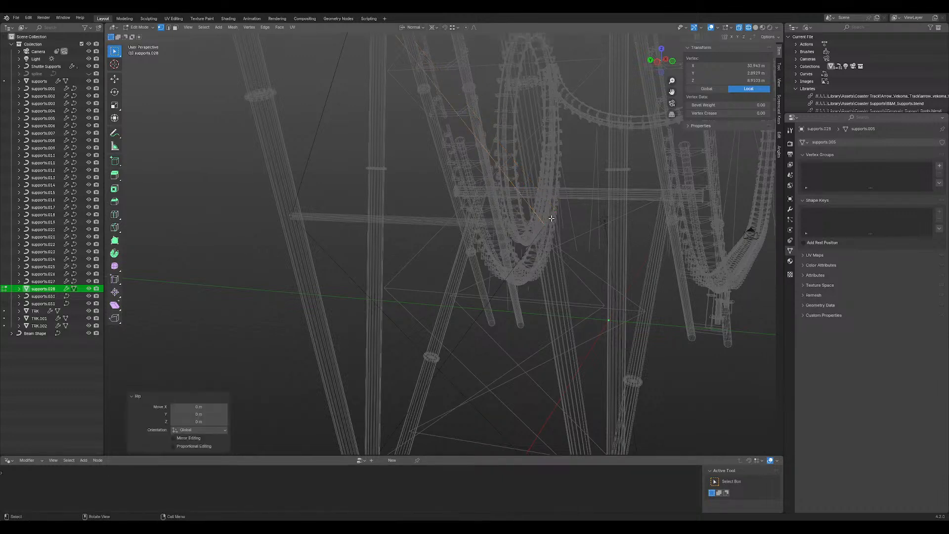
left_click(294, 220)
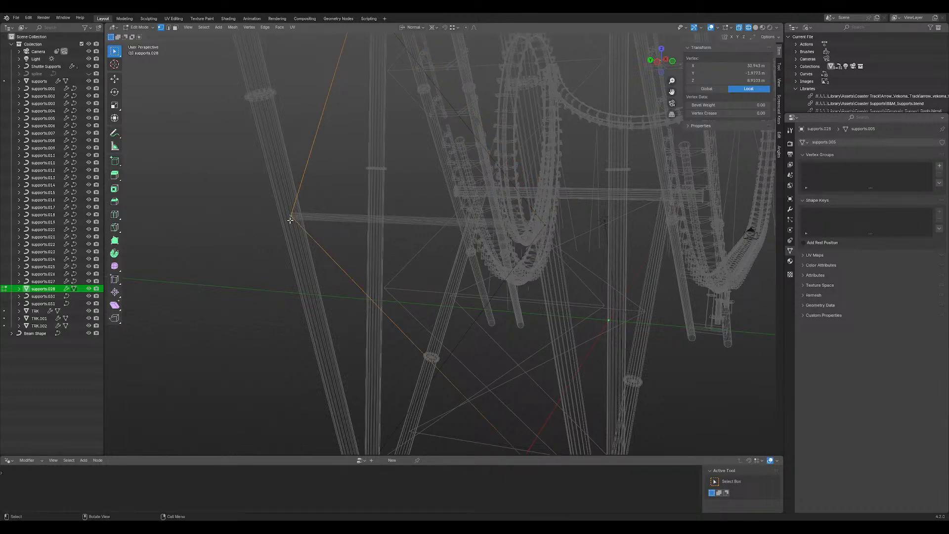
key("v")
right_click(304, 222)
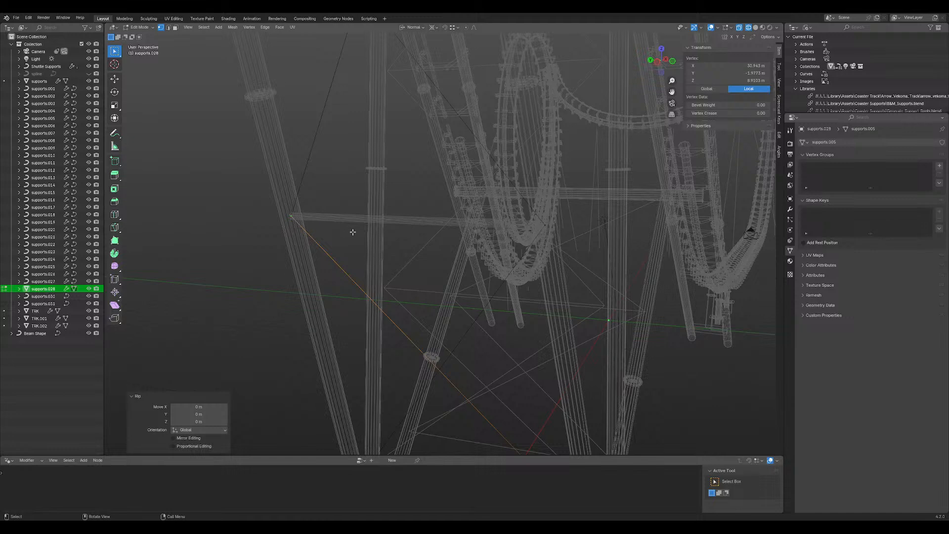
- Convert the ripped lower-brace mesh to a curve
scroll(448, 257, "down", 4)
key("Tab")
middle_click_drag(405, 217, 427, 206)
right_click(429, 203)
mouse_move(430, 203)
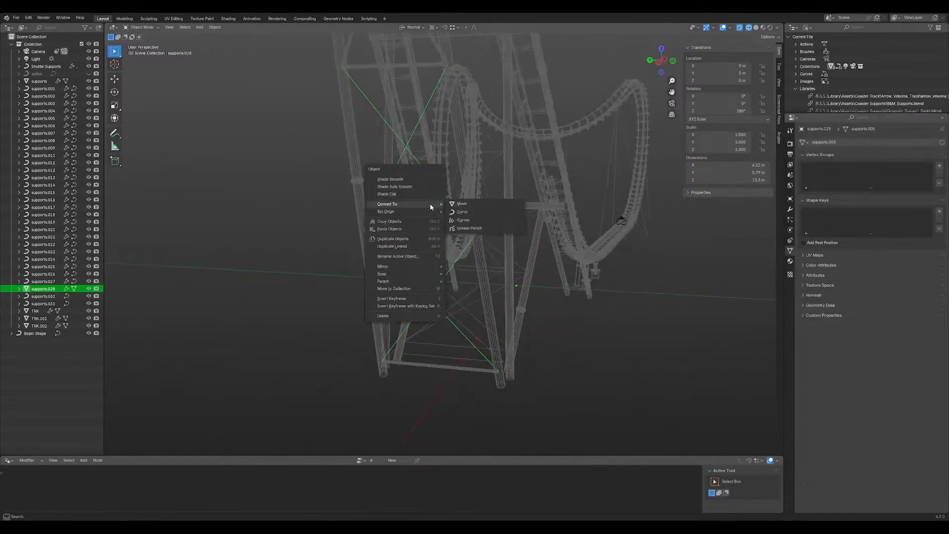
left_click(463, 211)
- Join the lower-brace curve into the Beam Shape-bevelled cross-brace curve above it
scroll(363, 230, "down", 1)
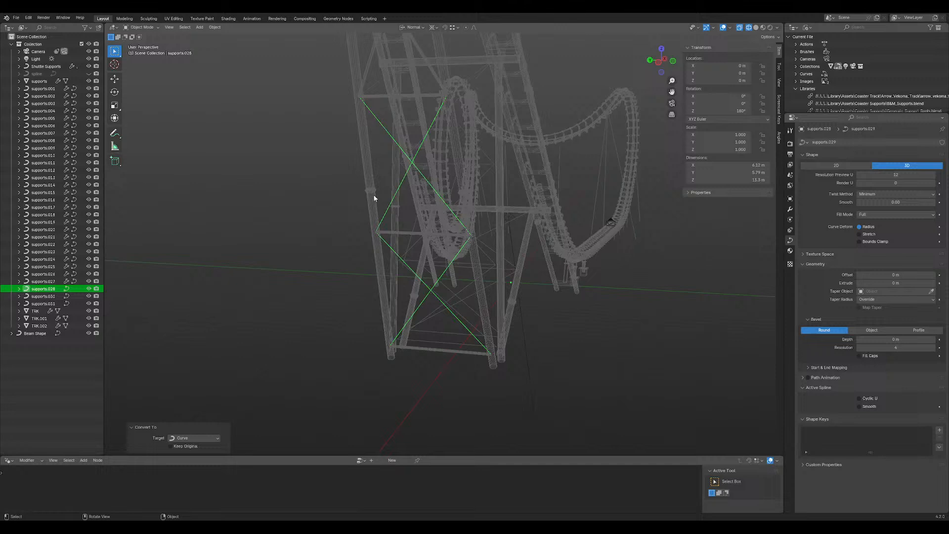
left_click(366, 67, "shift")
left_click(355, 85, "shift")
left_click(373, 71, "shift")
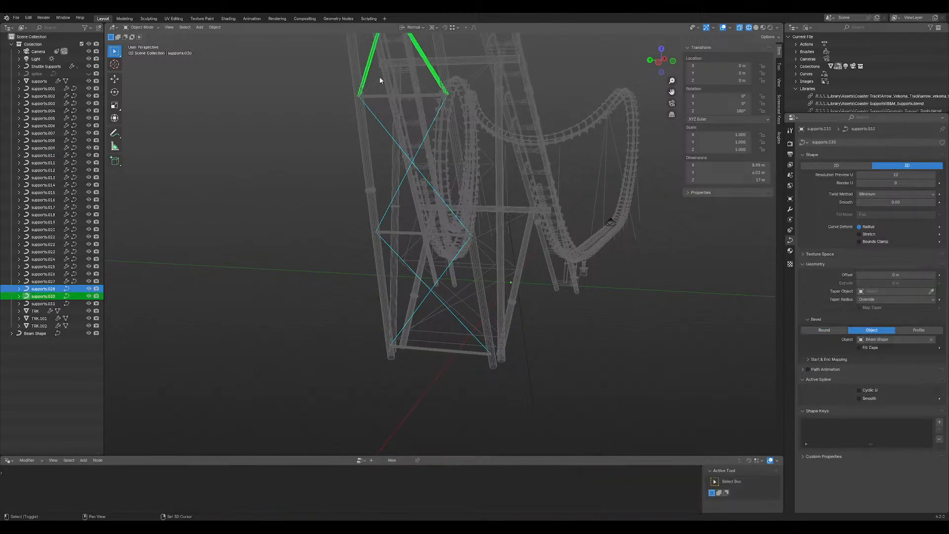
key("ctrl+j")
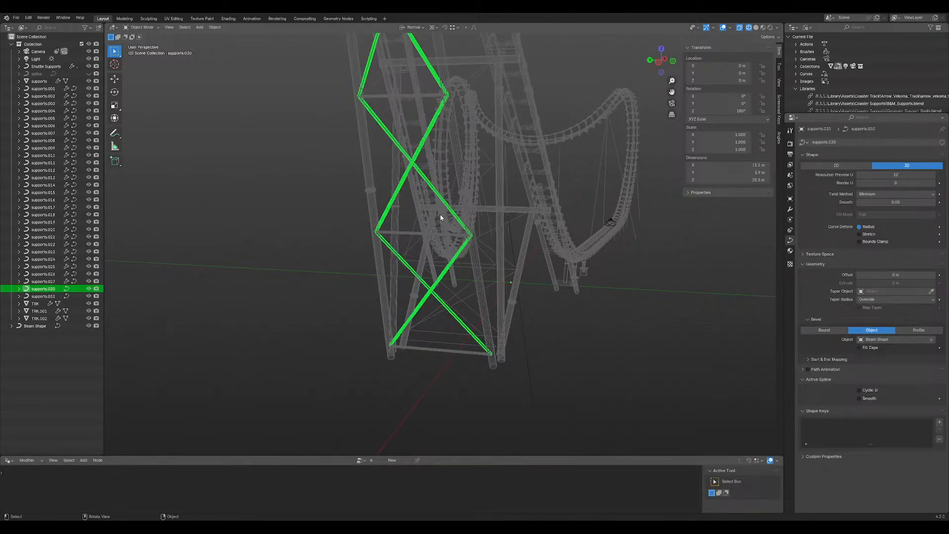
- Edit the joined curve and set the mean tilt of the newly added lower braces to about -42.4°
key("shift+z")
scroll(430, 192, "up", 3)
middle_click_drag(434, 114, 448, 211, "shift")
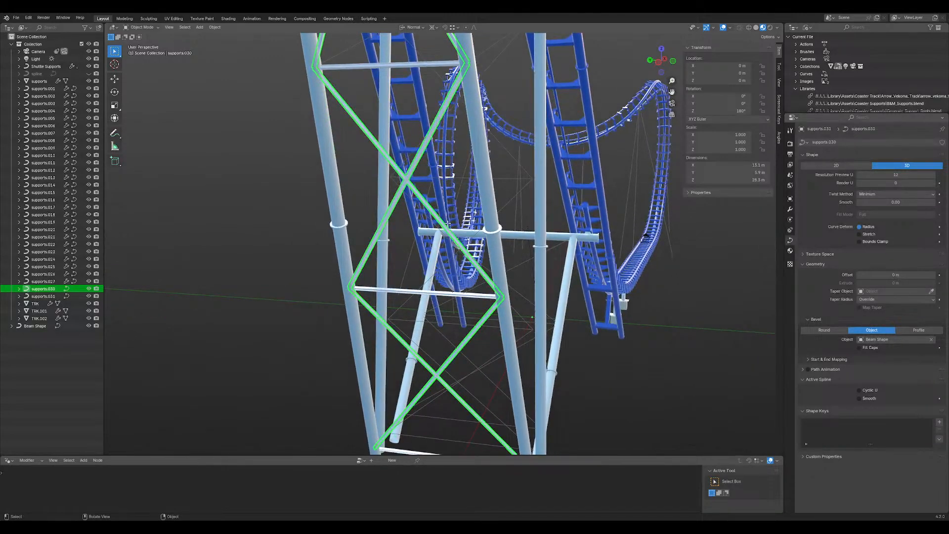
key("Tab")
left_click(498, 298)
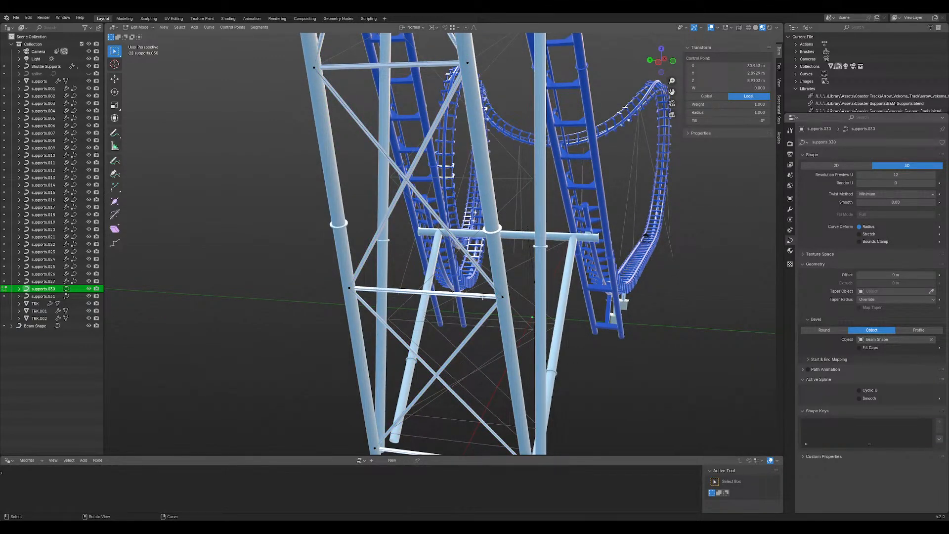
key("a")
middle_click_drag(439, 259, 394, 254)
scroll(477, 290, "up", 4)
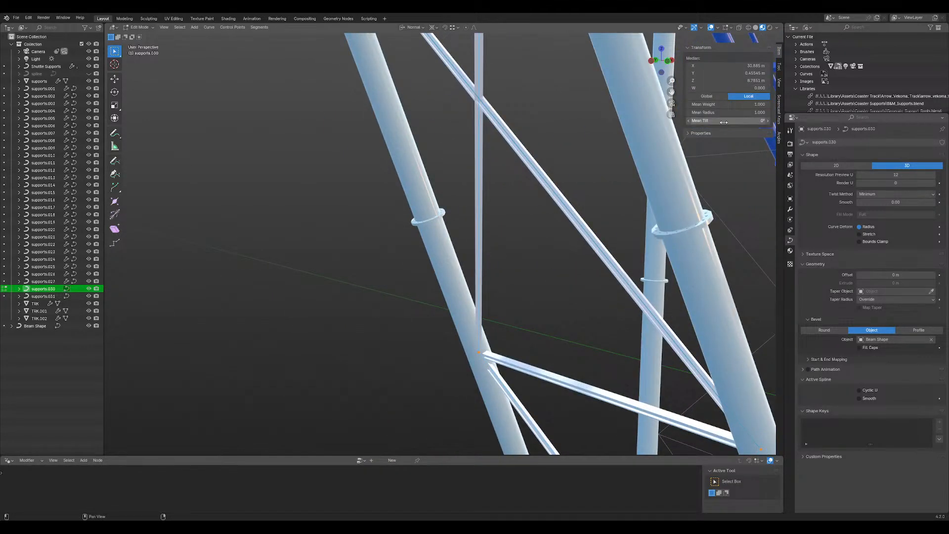
left_click_drag(729, 120, 675, 120)
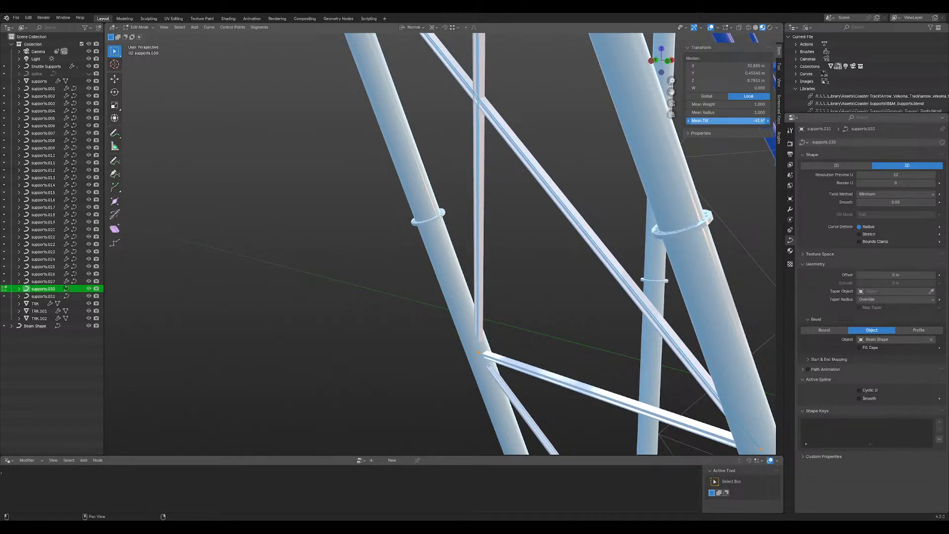
key("grave")
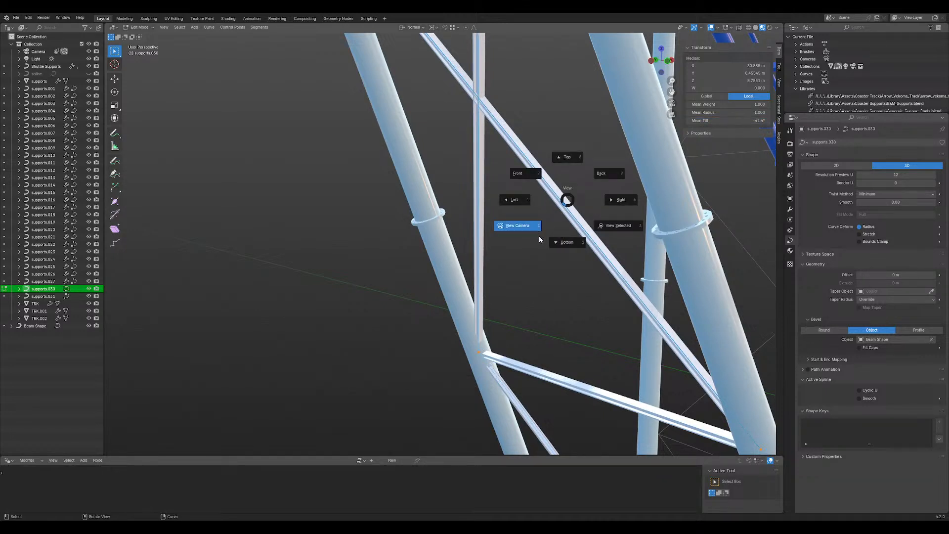
key("Escape")
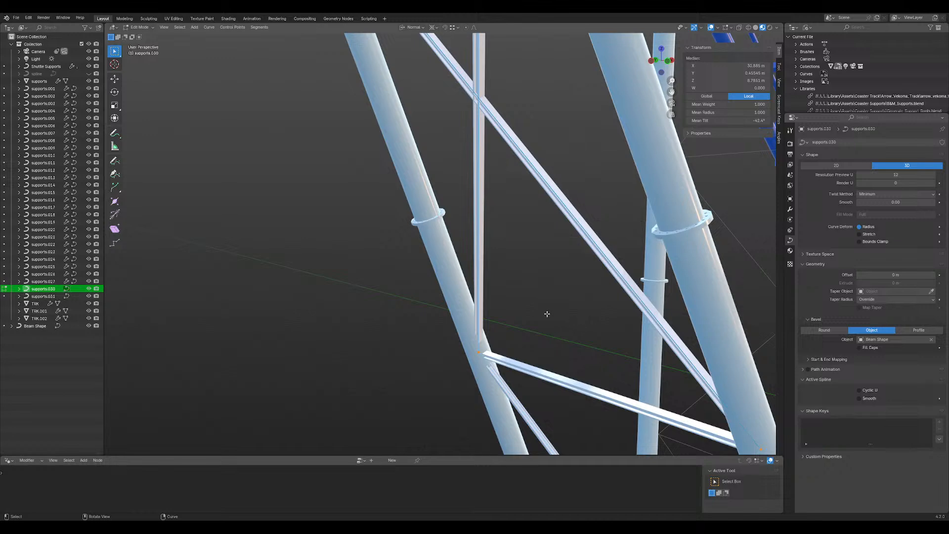
- Select the lowest bay's two cross-braces and adjust their mean tilt to about 39° so the beams align with the tower legs
key("Tab")
middle_click_drag(553, 279, 440, 224)
key("Tab")
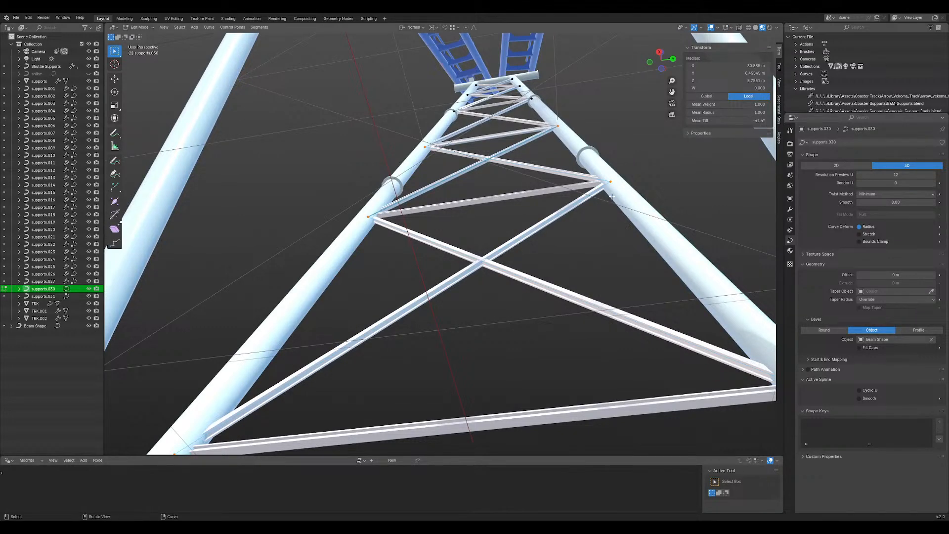
scroll(695, 346, "down", 3)
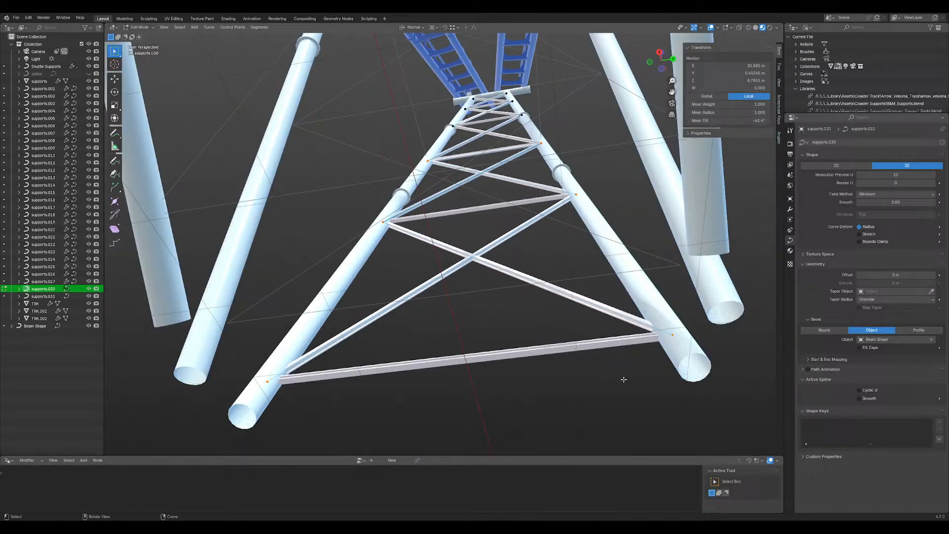
left_click(680, 342)
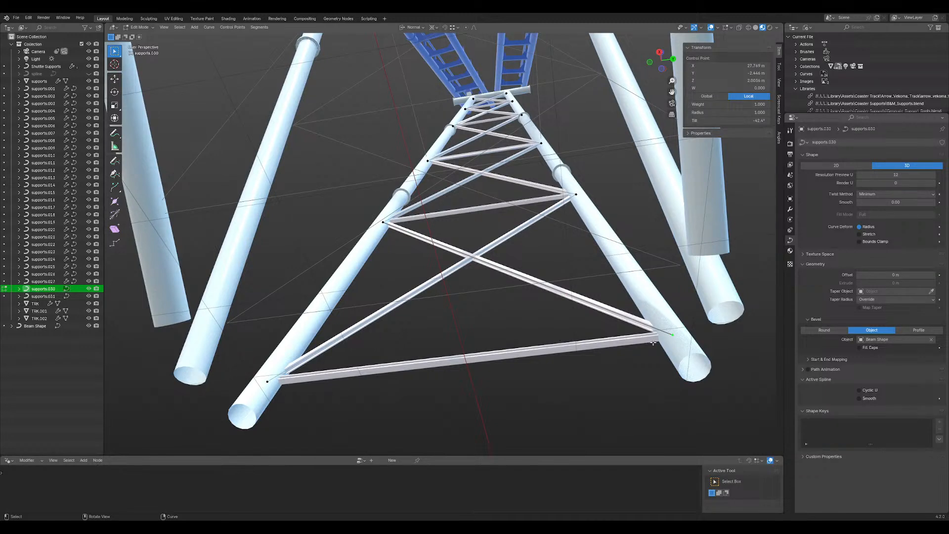
key("l")
scroll(472, 273, "up", 6)
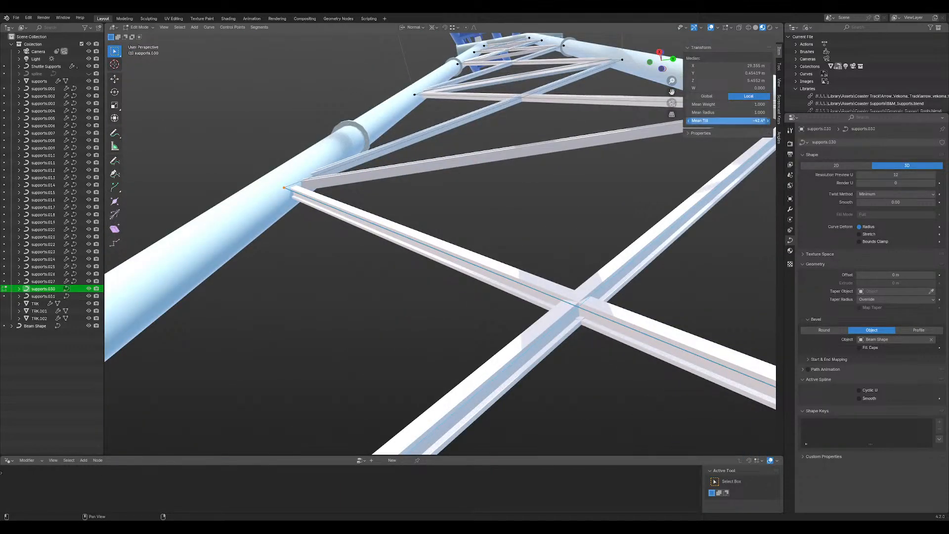
left_click_drag(727, 120, 756, 121)
left_click_drag(727, 120, 757, 121)
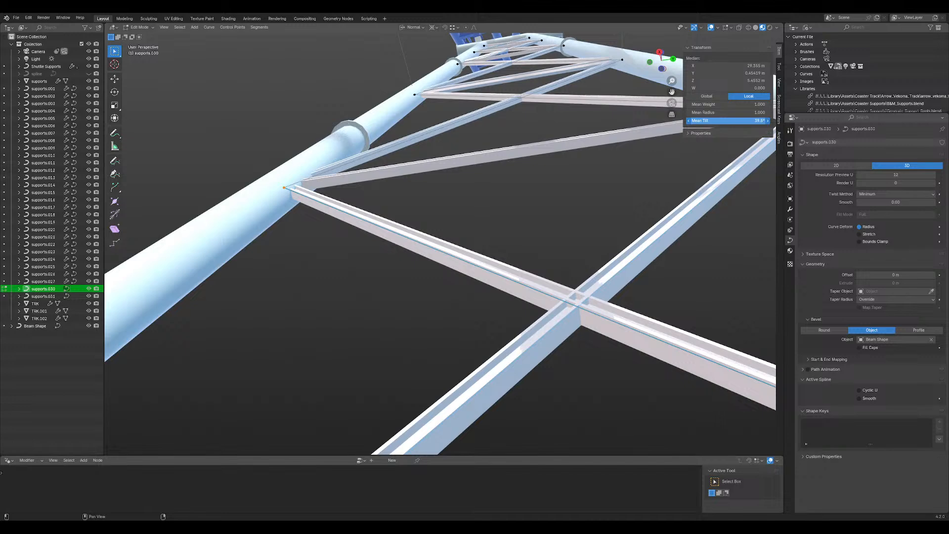
left_click(555, 220)
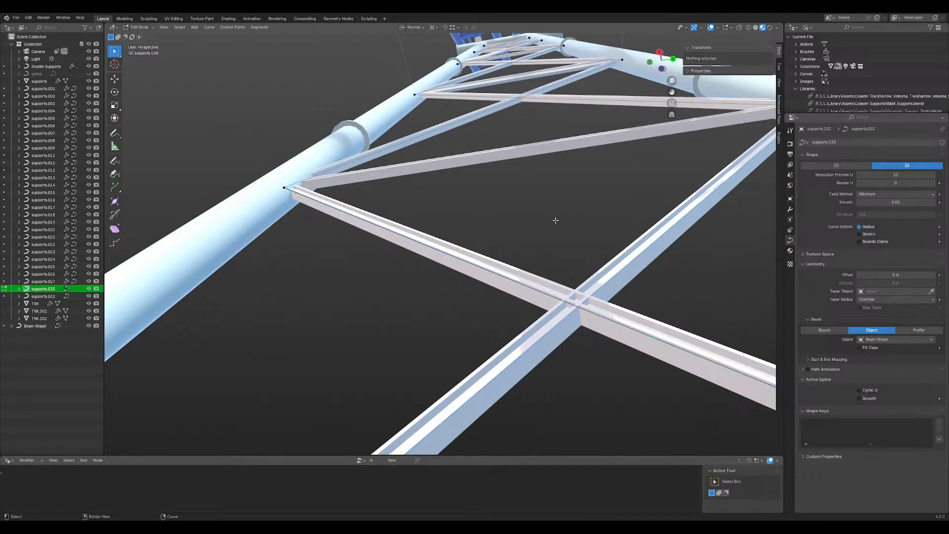
key("Tab")
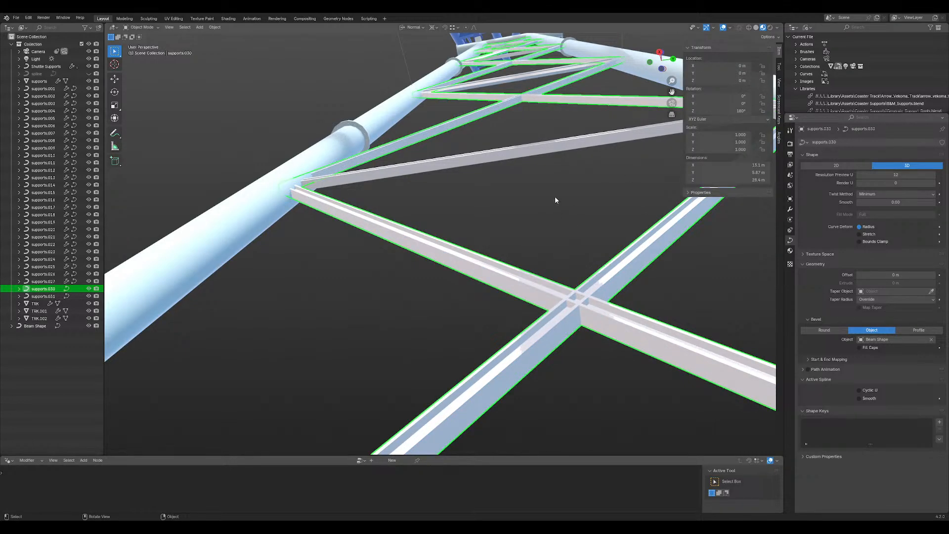
- Separate the two tie edges linking the spike tower to the neighbouring vertical support from the supports mesh
middle_click_drag(555, 200, 673, 259)
left_click(672, 260)
middle_click_drag(407, 229, 437, 283)
scroll(438, 284, "up", 4)
middle_click_drag(387, 173, 408, 222)
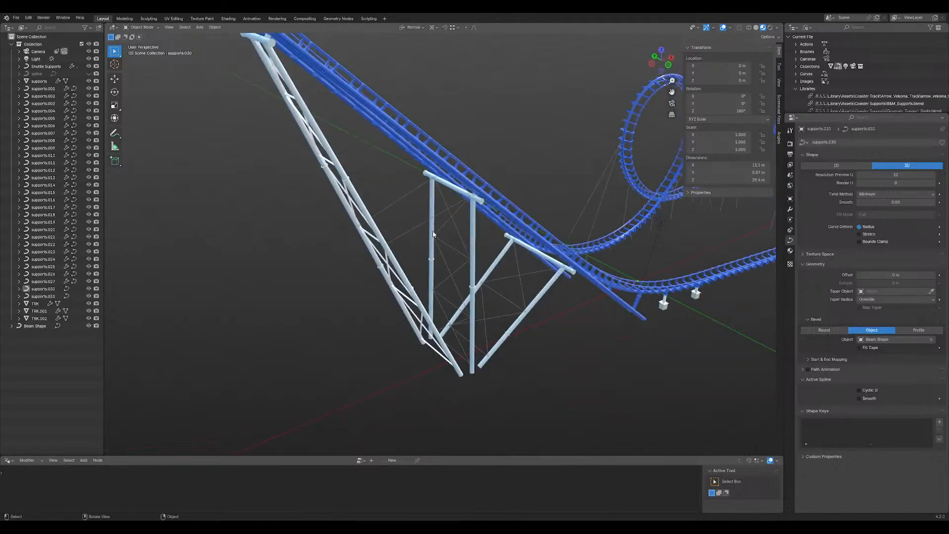
scroll(409, 225, "up", 4)
left_click_drag(305, 132, 371, 214)
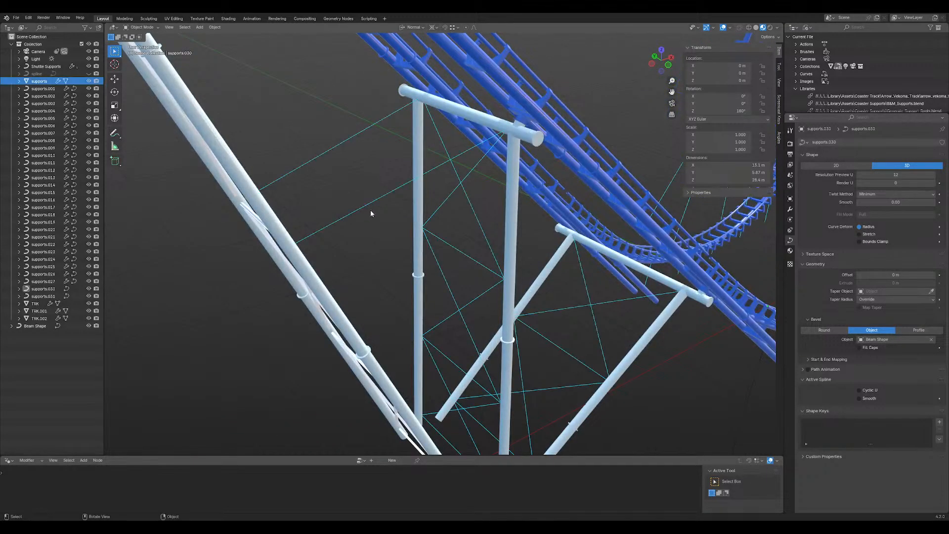
left_click(366, 204)
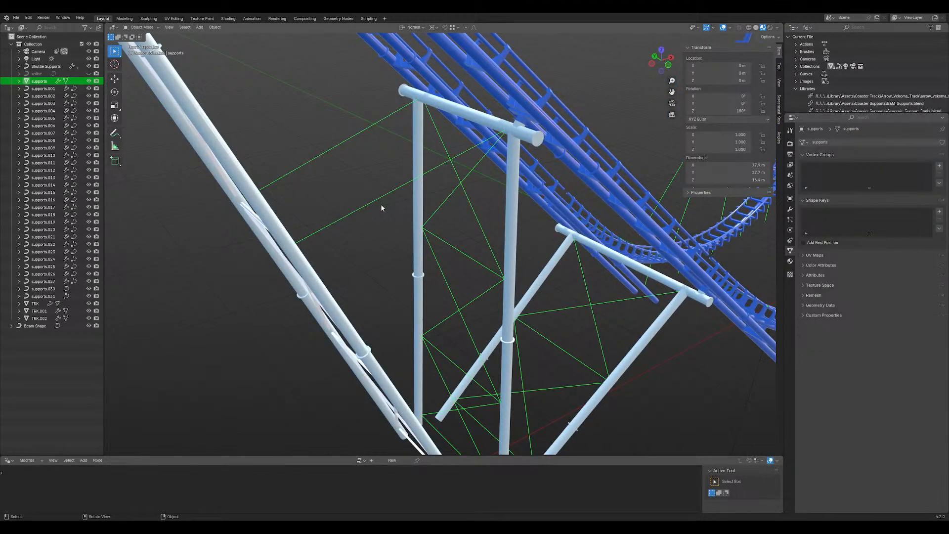
middle_click_drag(381, 204, 420, 230)
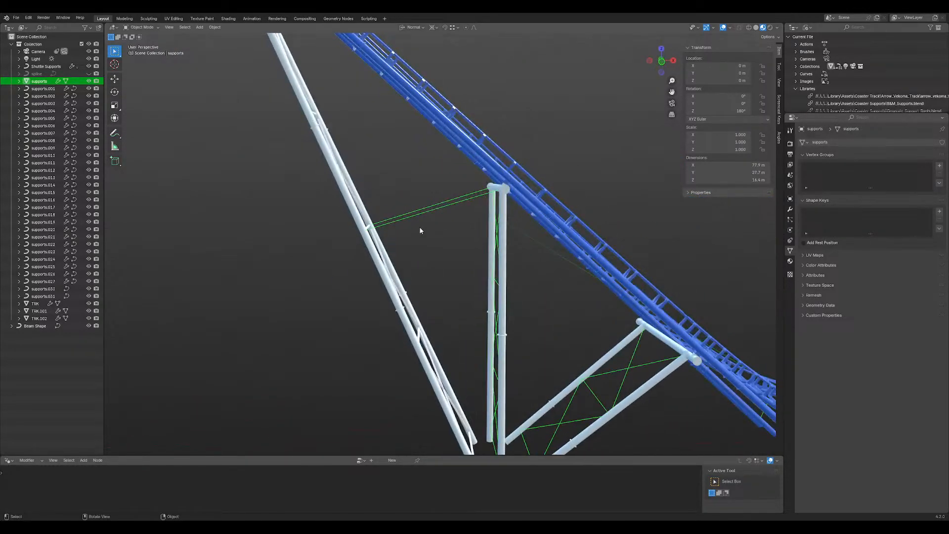
key("Tab")
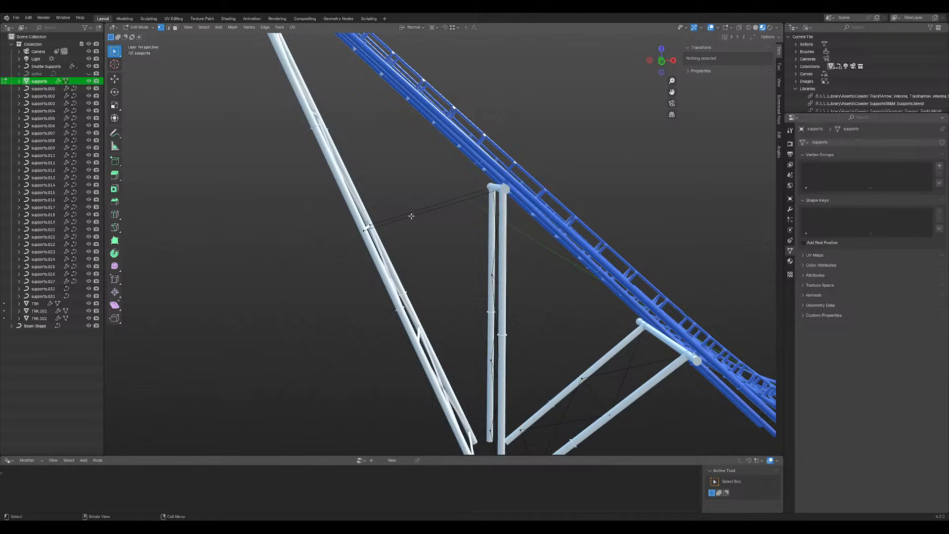
left_click(414, 216)
left_click(417, 217, "shift")
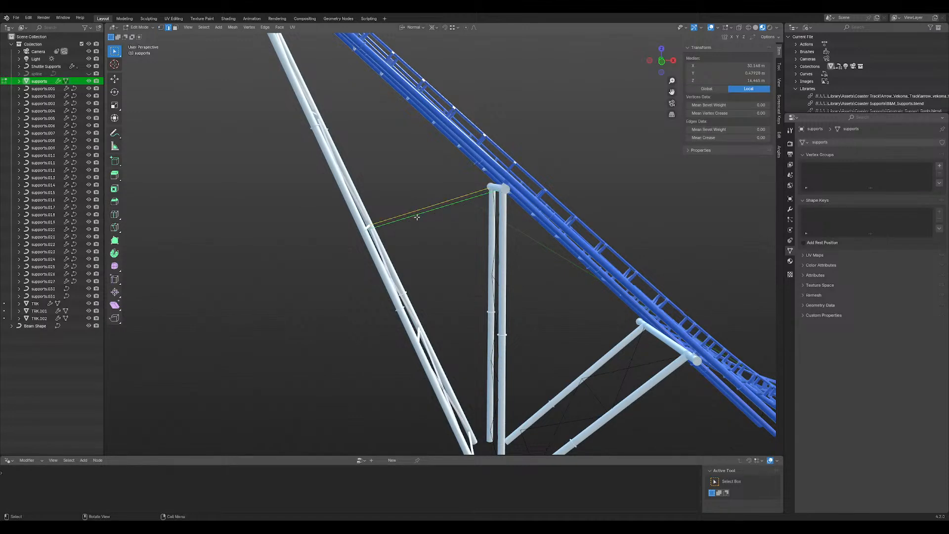
key("p")
left_click(419, 219)
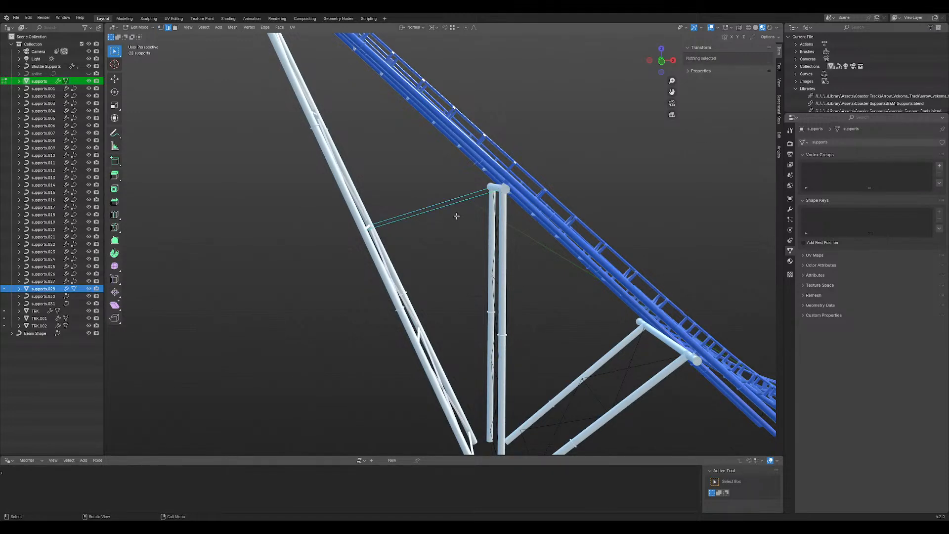
- Select only the separated tie edges and convert them to a curve
middle_click_drag(456, 216, 436, 213)
key("Tab")
right_click(435, 212)
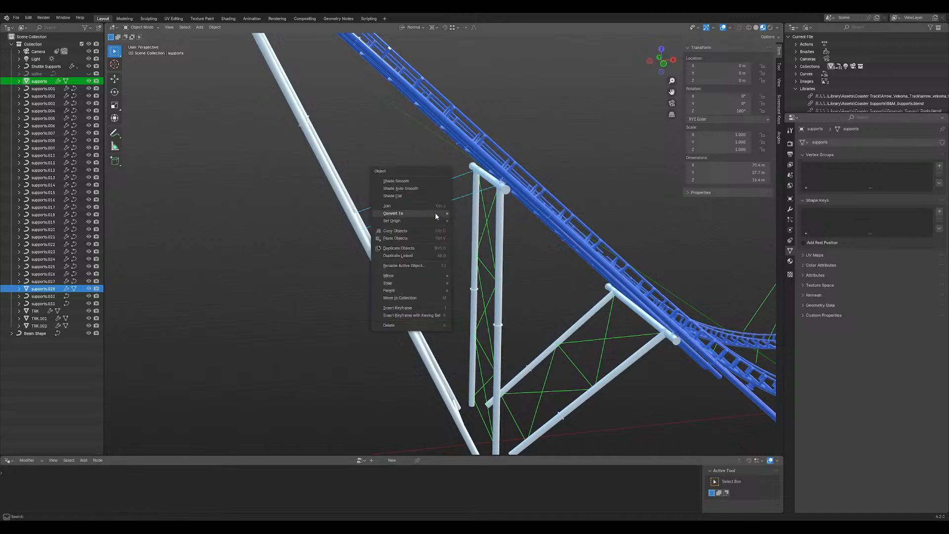
left_click(428, 151)
left_click(421, 213)
right_click(415, 217)
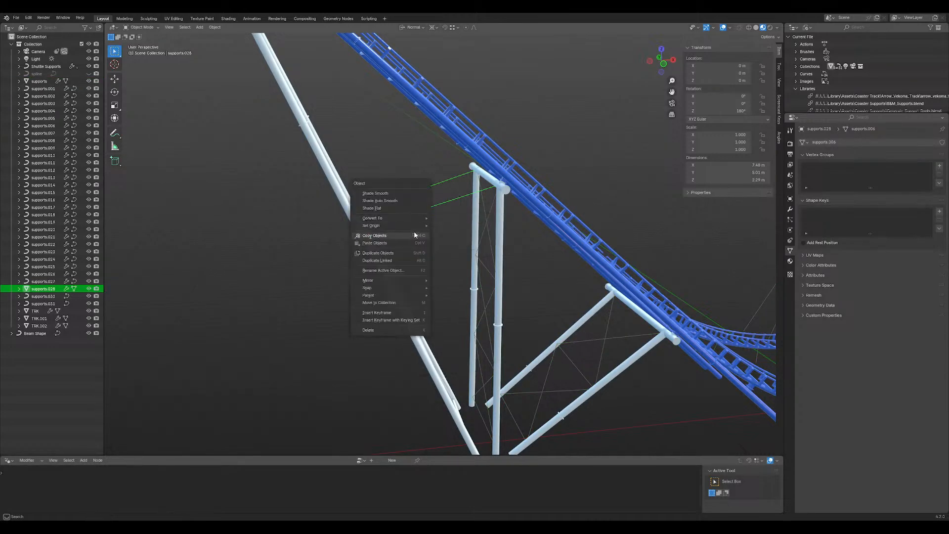
mouse_move(414, 219)
left_click(455, 226)
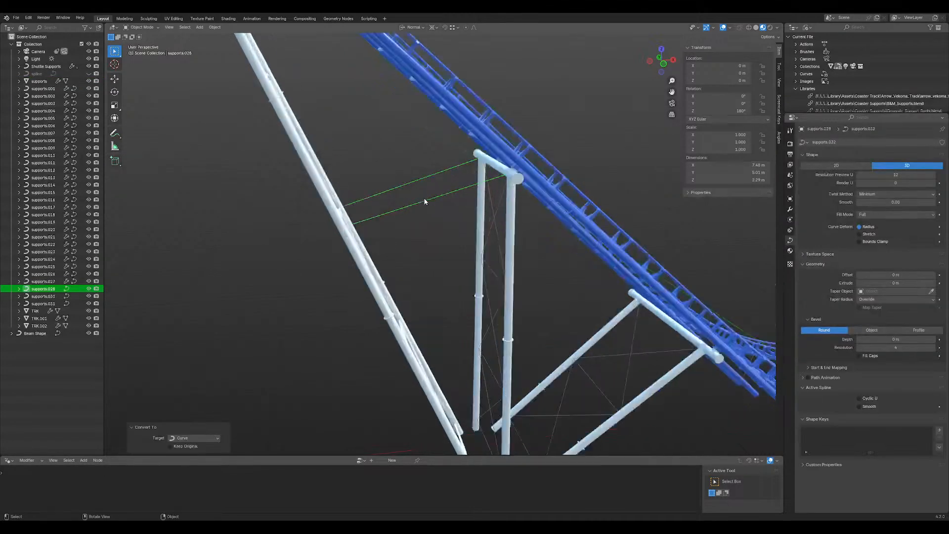
- Undo the tie edges' conversion to a curve and select the upper tie edge in the mesh's edit mode
scroll(424, 199, "up", 2)
mouse_move(424, 199)
middle_mouse_down()
mouse_move(453, 213)
mouse_move(484, 210)
mouse_move(415, 203)
middle_mouse_up()
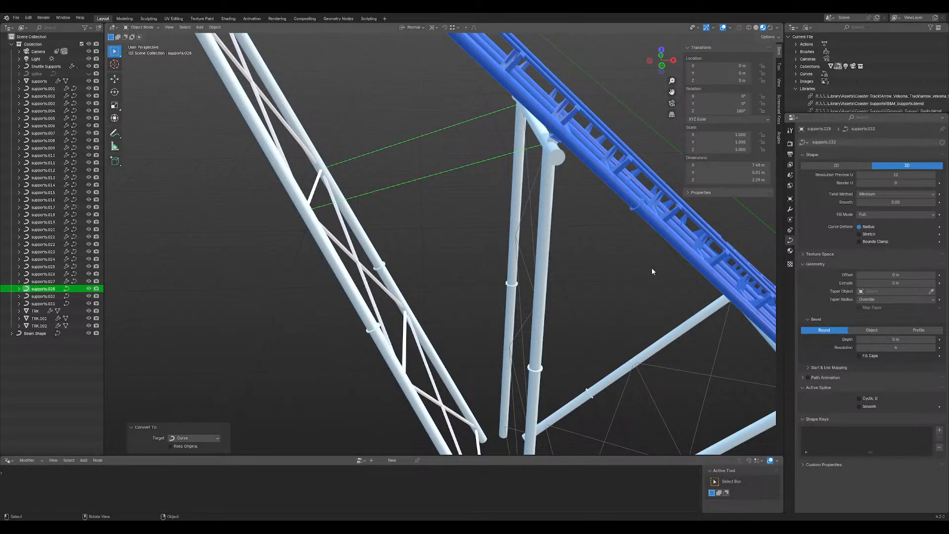
key("Tab")
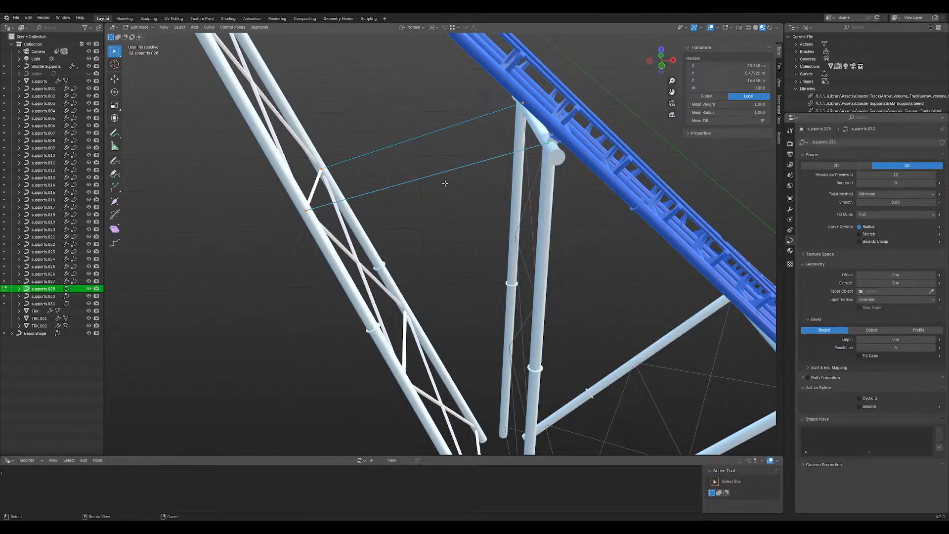
key("ctrl+z")
key("ctrl+z")
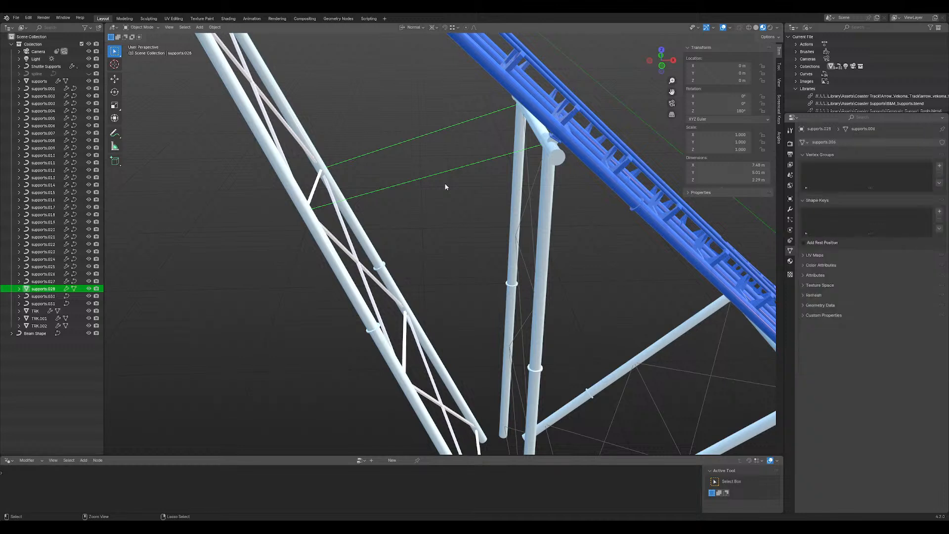
key("Tab")
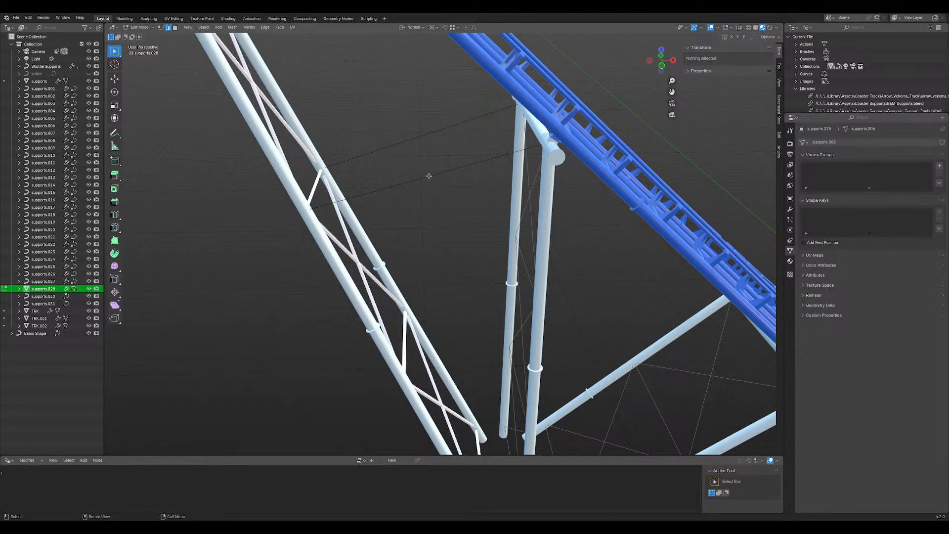
left_click(424, 137)
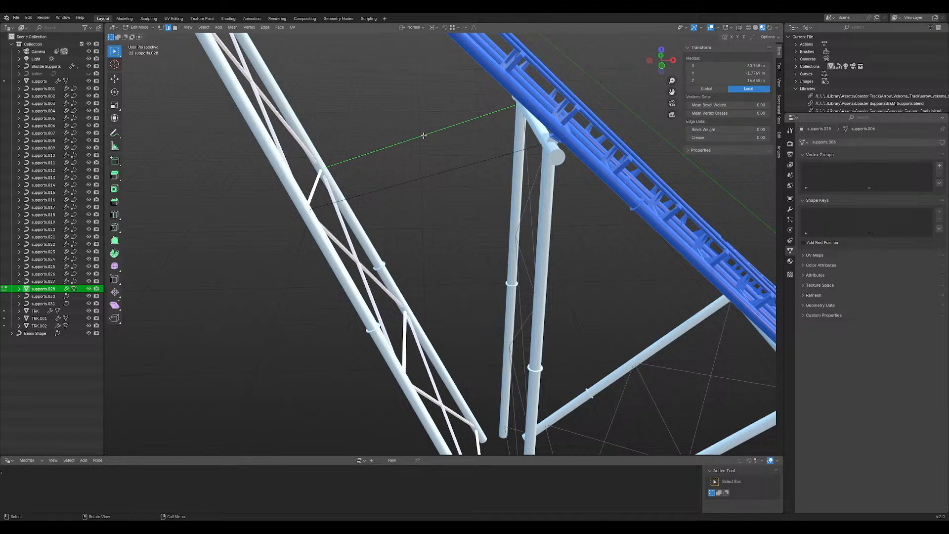
- Try to subdivide the two tie edges with one cut each
right_click(424, 135)
left_click(402, 145)
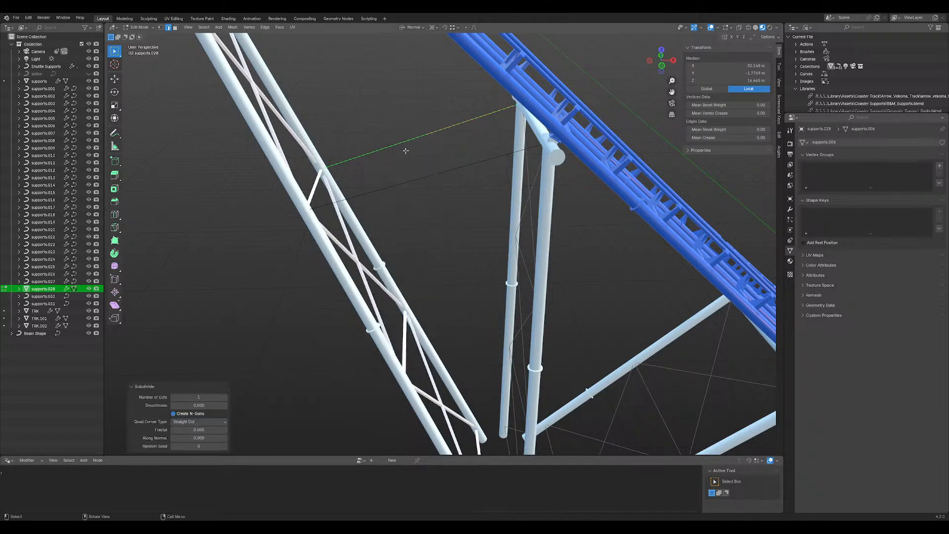
left_click(422, 176)
right_click(422, 177)
left_click(386, 176)
key("1")
key("Tab")
middle_click_drag(427, 180, 443, 191)
key("Tab")
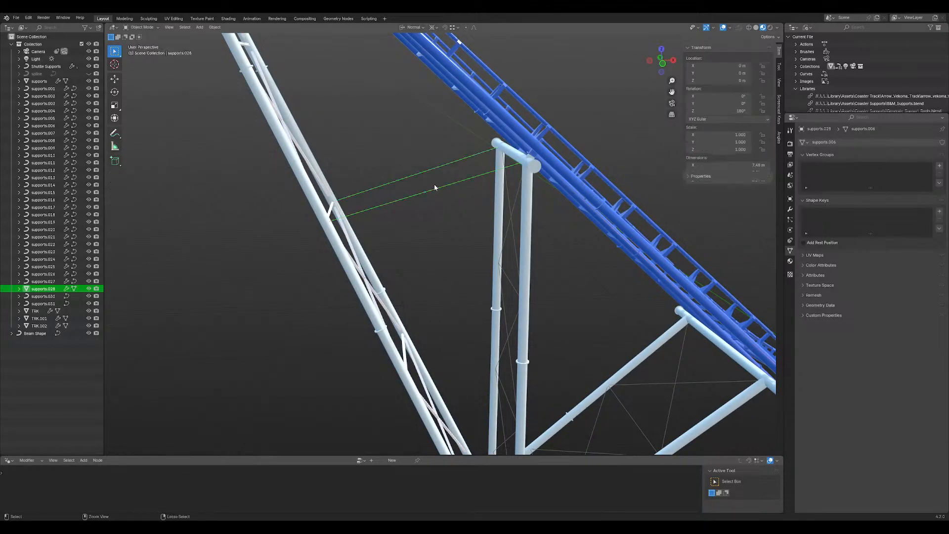
left_click(434, 185, "ctrl")
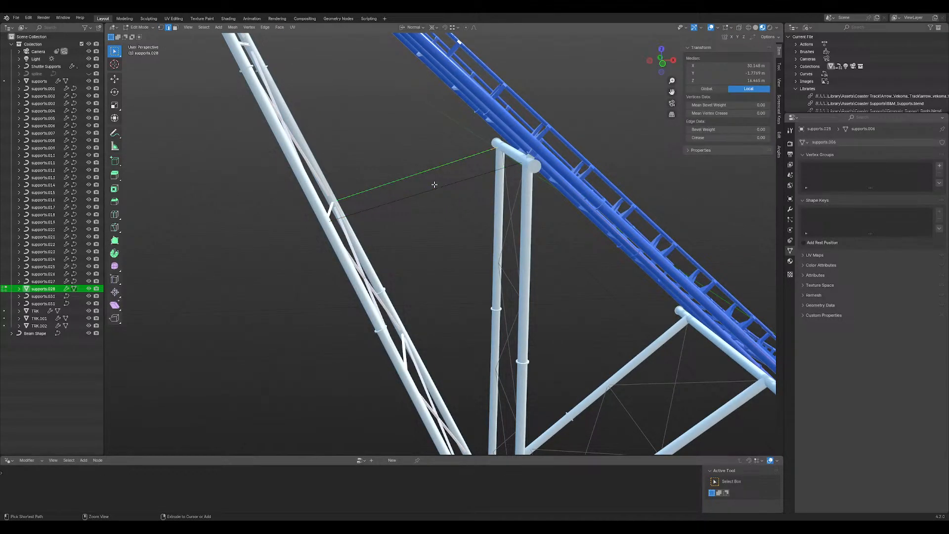
- Subdivide each of the two tie edges with two cuts
right_click(428, 179)
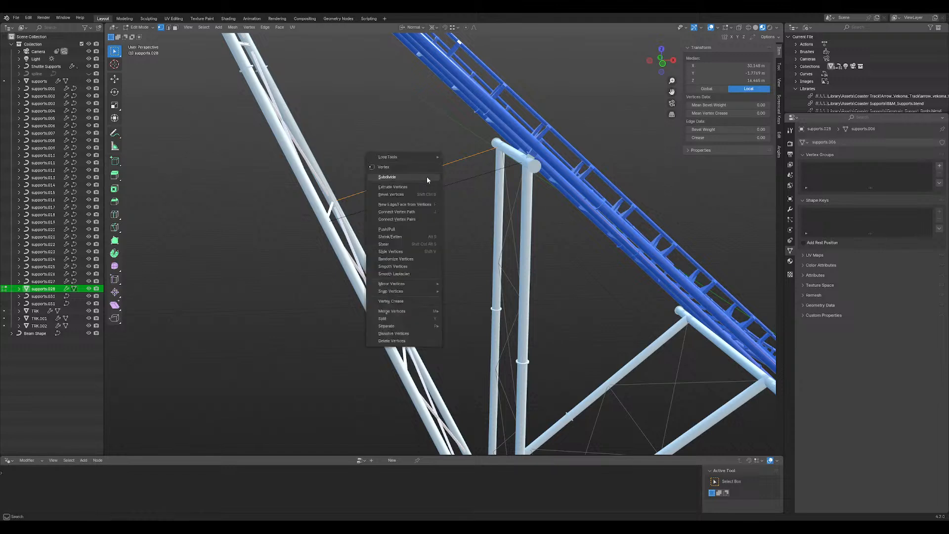
left_click(424, 177)
scroll(425, 177, "up", 1)
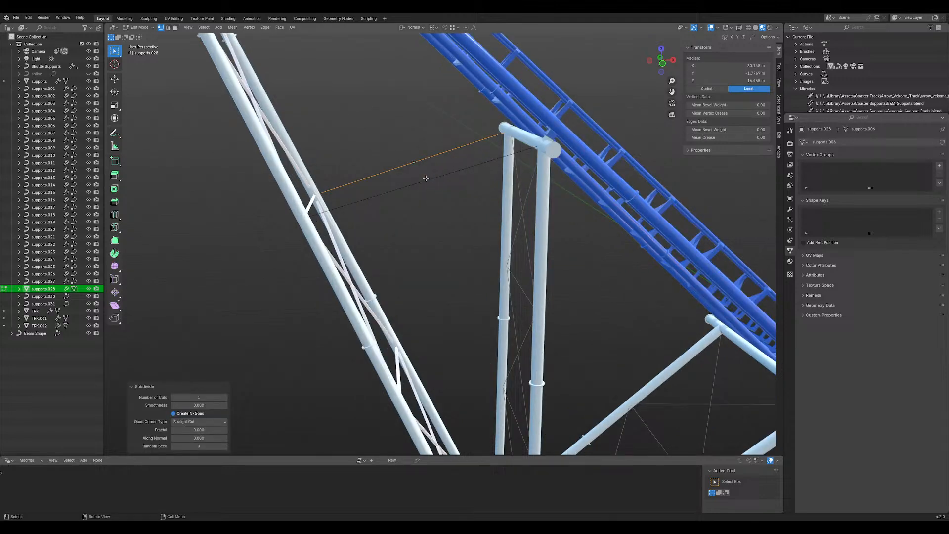
left_click(198, 397)
left_click_drag(199, 397, 218, 397)
left_click(414, 188)
left_click(411, 189)
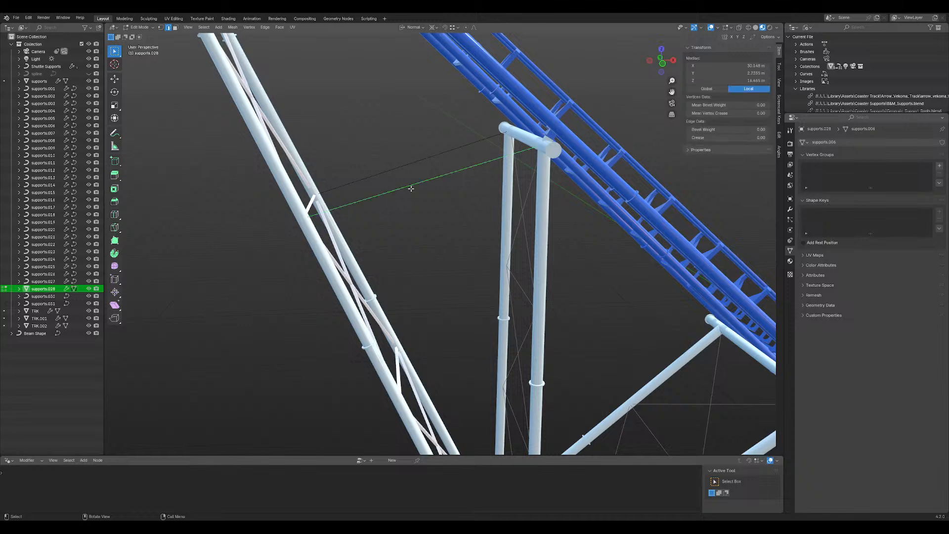
right_click(412, 191)
left_click(411, 190)
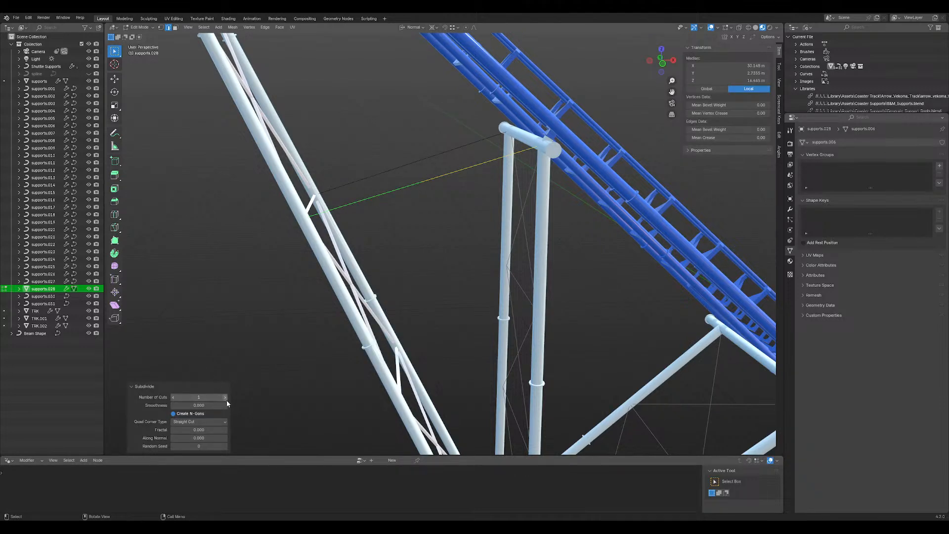
key("1")
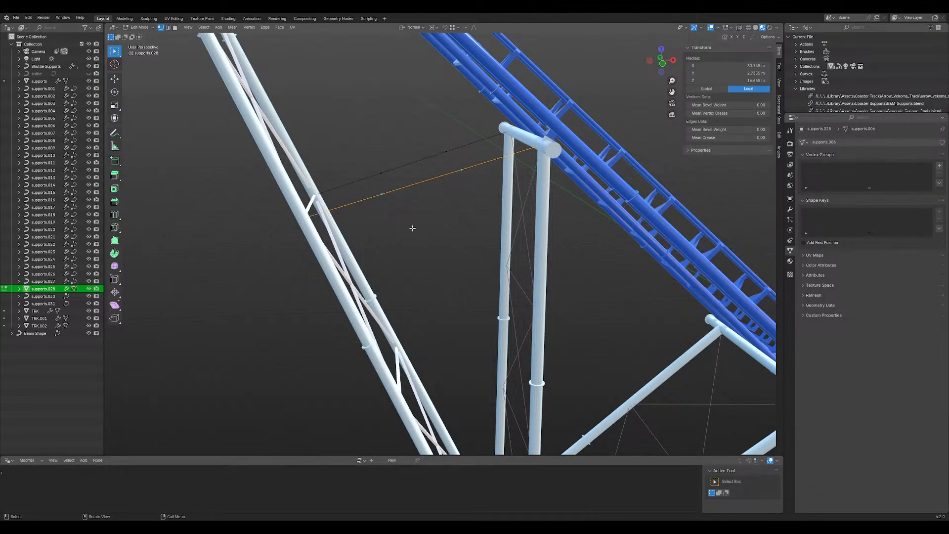
- Slide the two pairs of new vertices outward along the ties, one toward the spike tower and the other toward the vertical support
left_click_drag(351, 149, 420, 234)
key("shift+v")
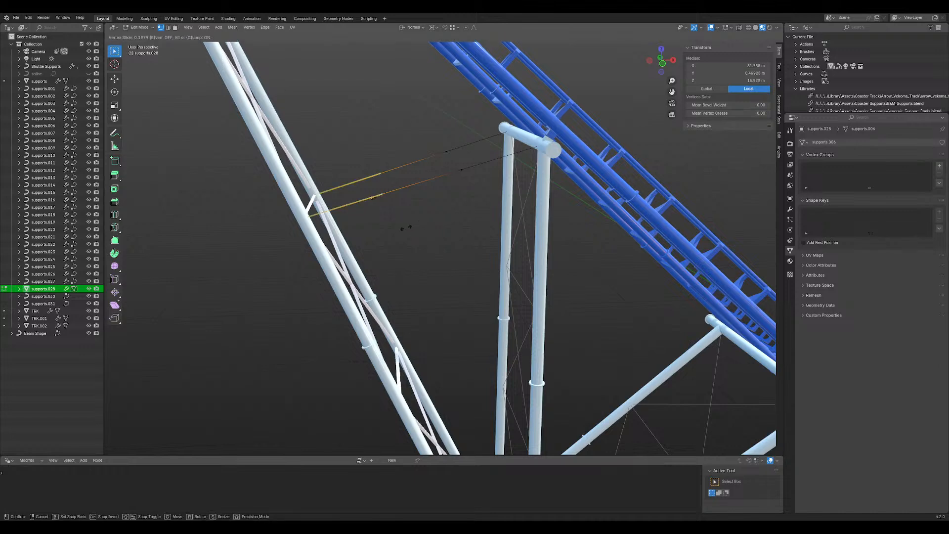
left_click(352, 242)
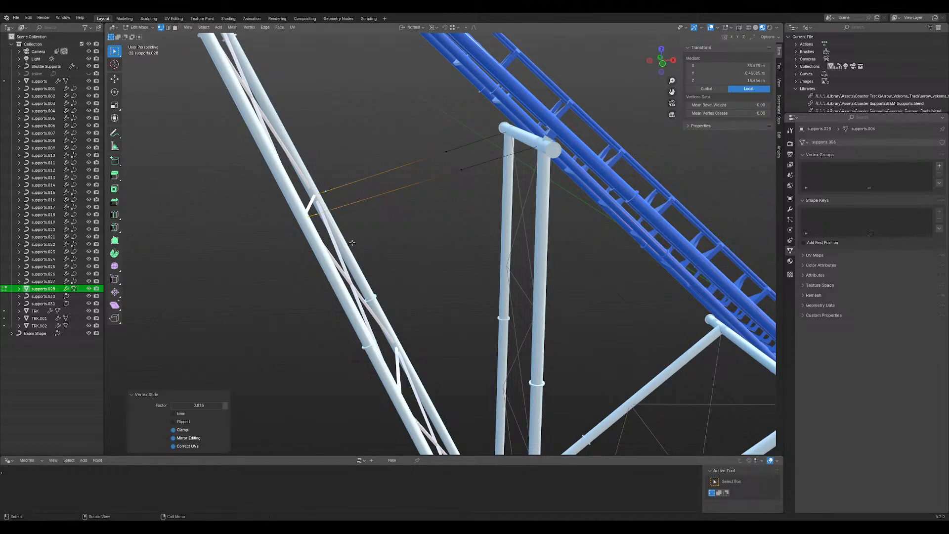
left_click_drag(411, 121, 487, 193)
key("shift+v")
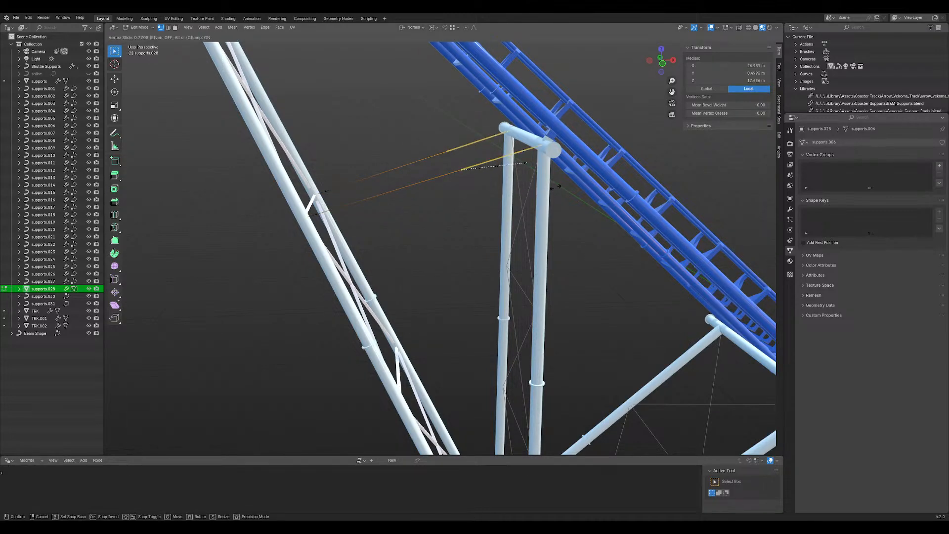
left_click(558, 187)
- Convert the subdivided tie mesh to a curve and add a Geometry Nodes modifier to it
key("Tab")
right_click(416, 173)
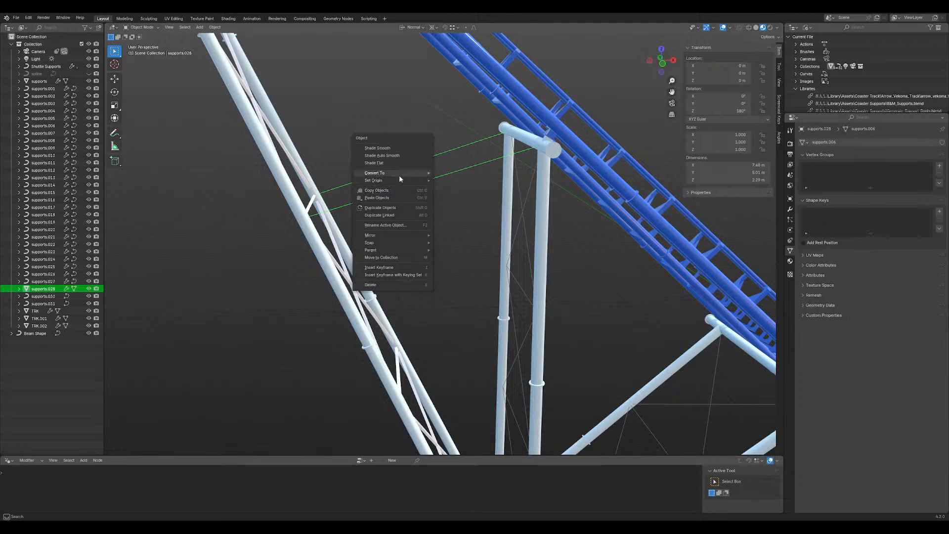
mouse_move(399, 176)
left_click(450, 181)
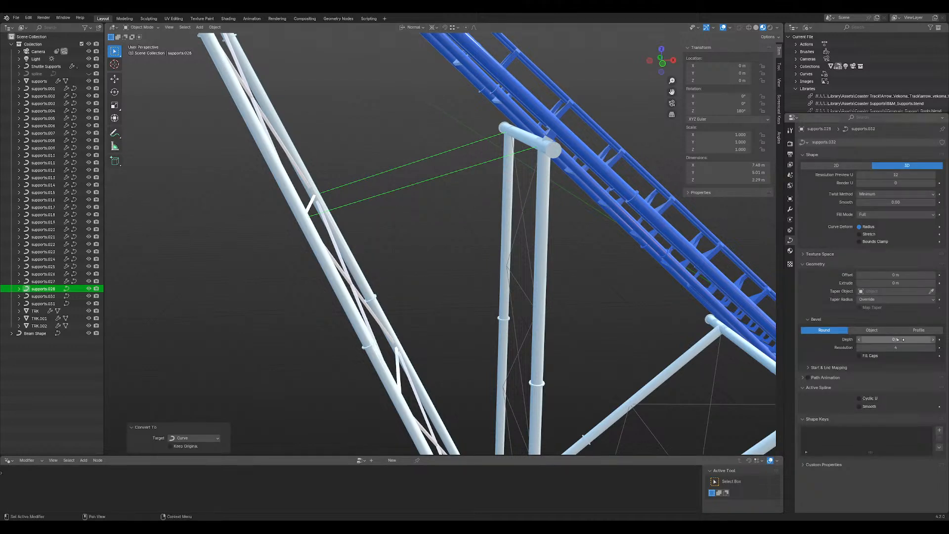
left_click(790, 209)
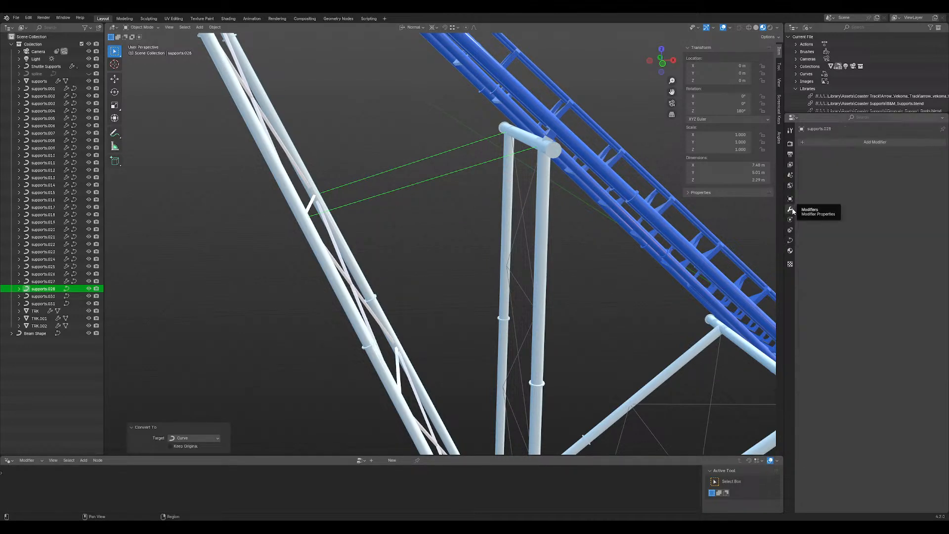
left_click(872, 142)
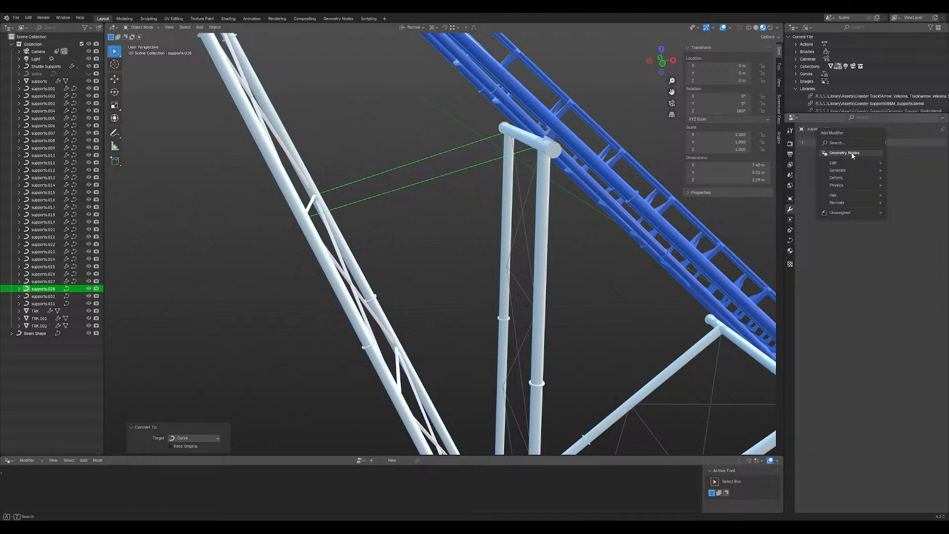
left_click(853, 154)
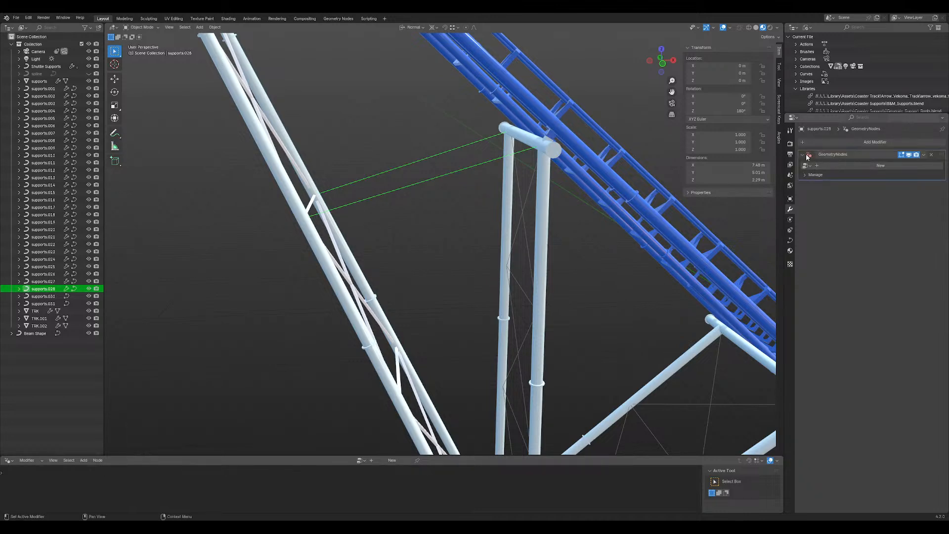
left_click(824, 166)
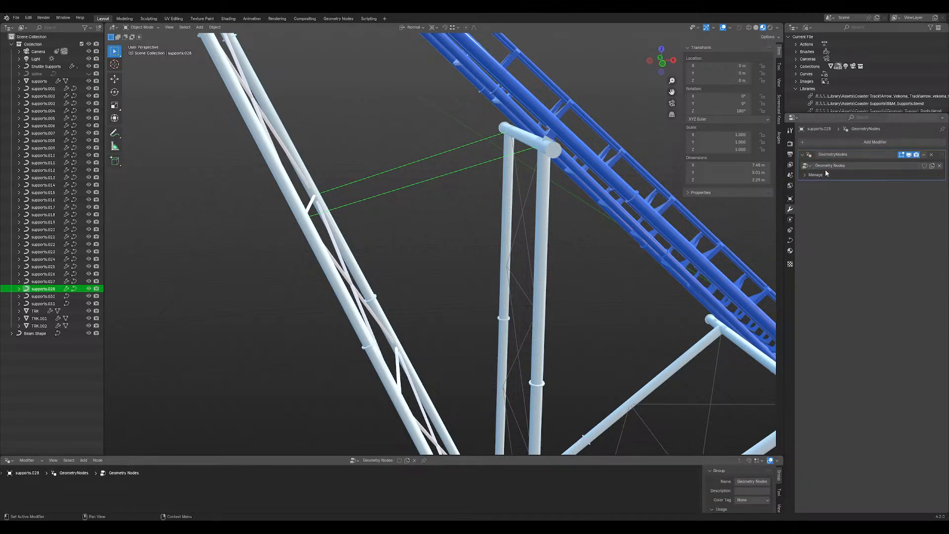
double_click(826, 166)
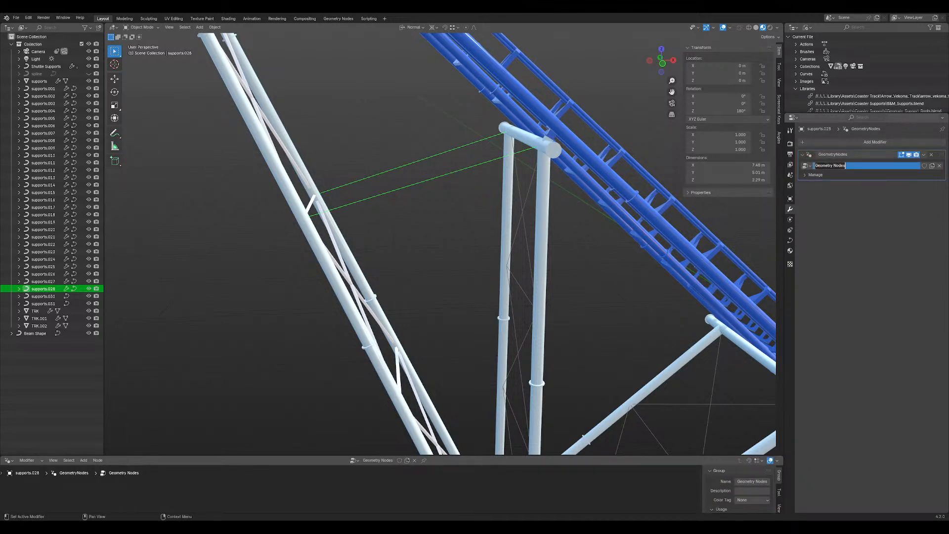
left_click(943, 167)
left_click(940, 167)
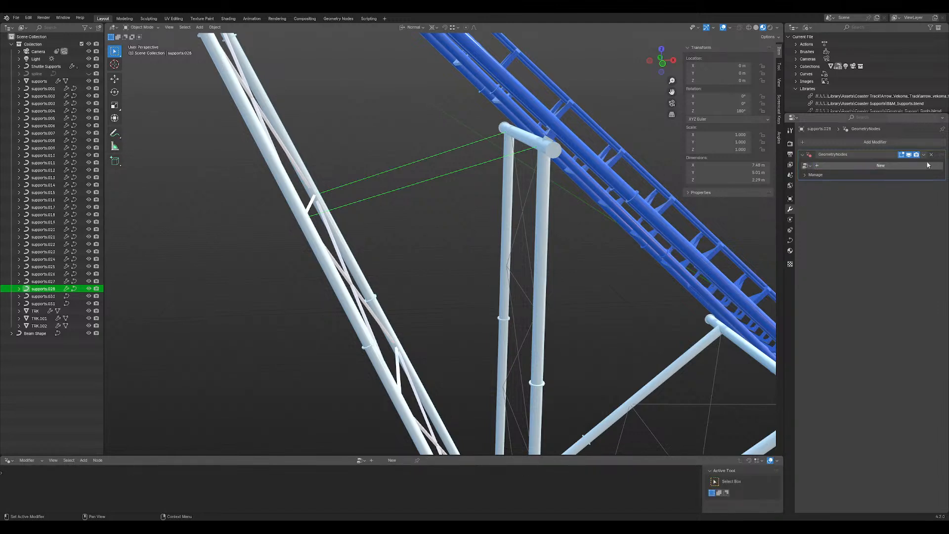
- Assign the Generate Supports node group to the modifier and set Flange Cull to Cull None
left_click(811, 168)
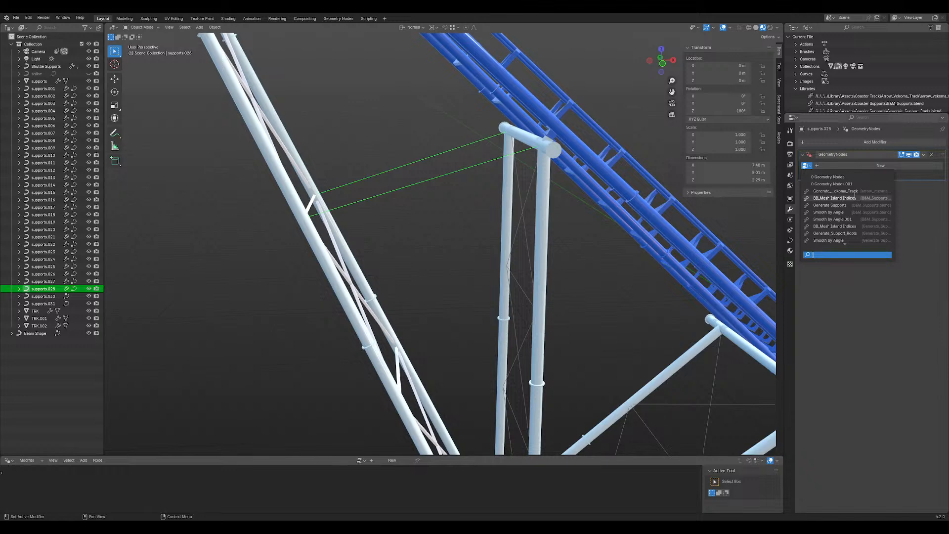
left_click(831, 206)
scroll(470, 153, "up", 2)
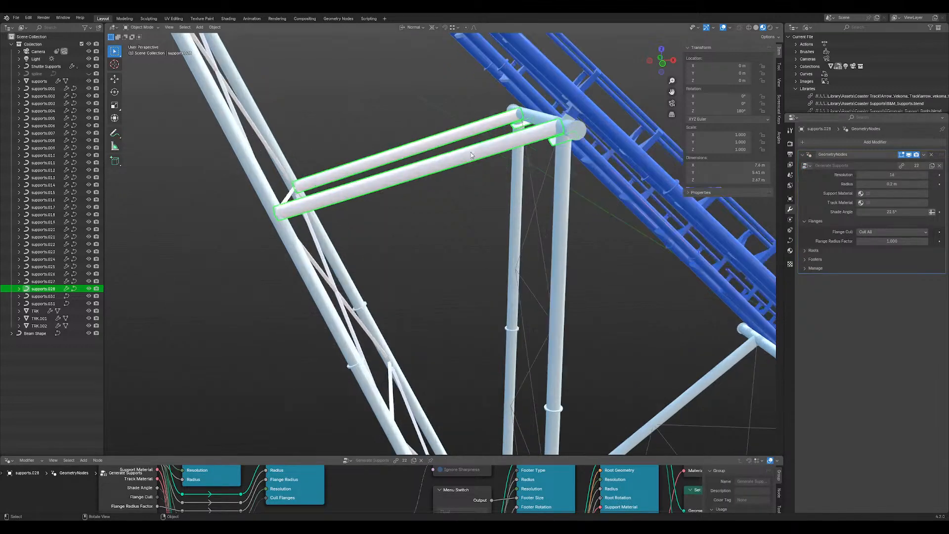
mouse_move(470, 152)
middle_mouse_down()
mouse_move(523, 129)
mouse_move(476, 161)
middle_mouse_up()
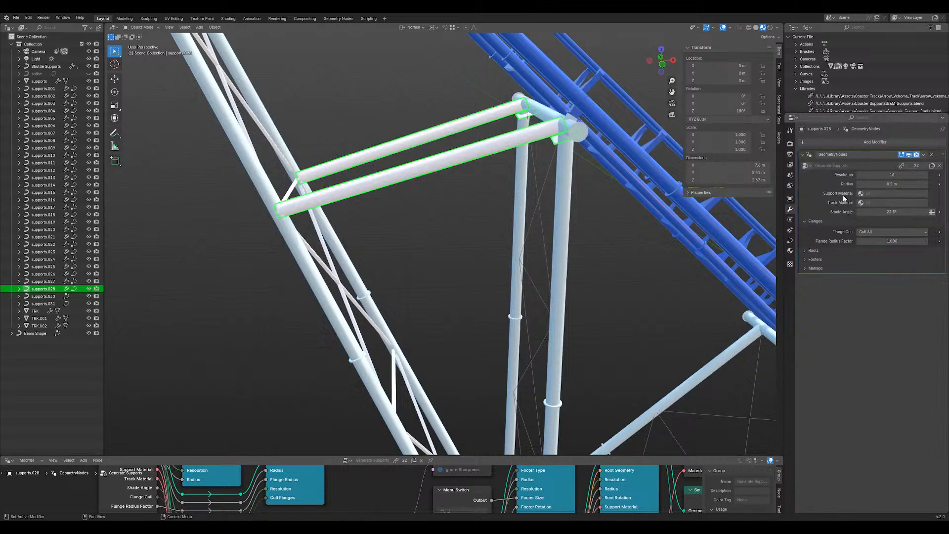
left_click(888, 232)
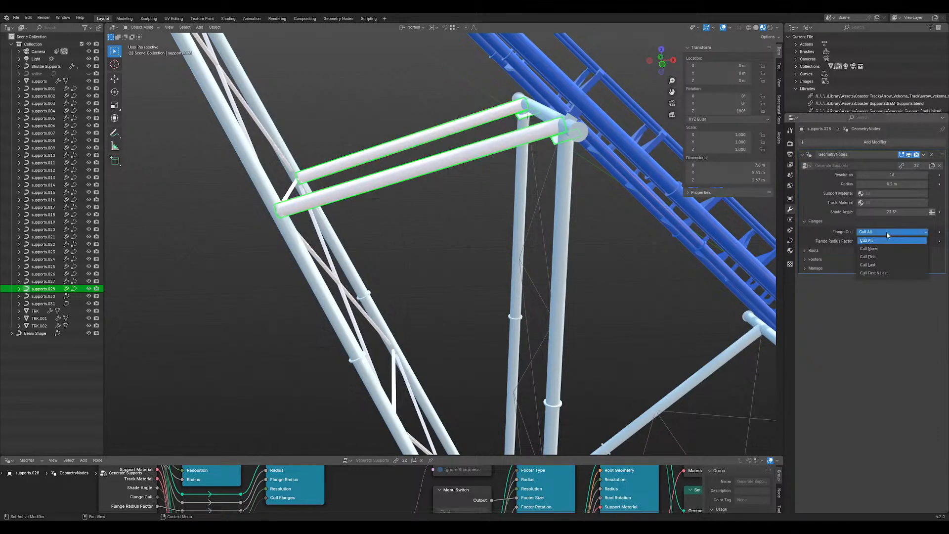
left_click(884, 250)
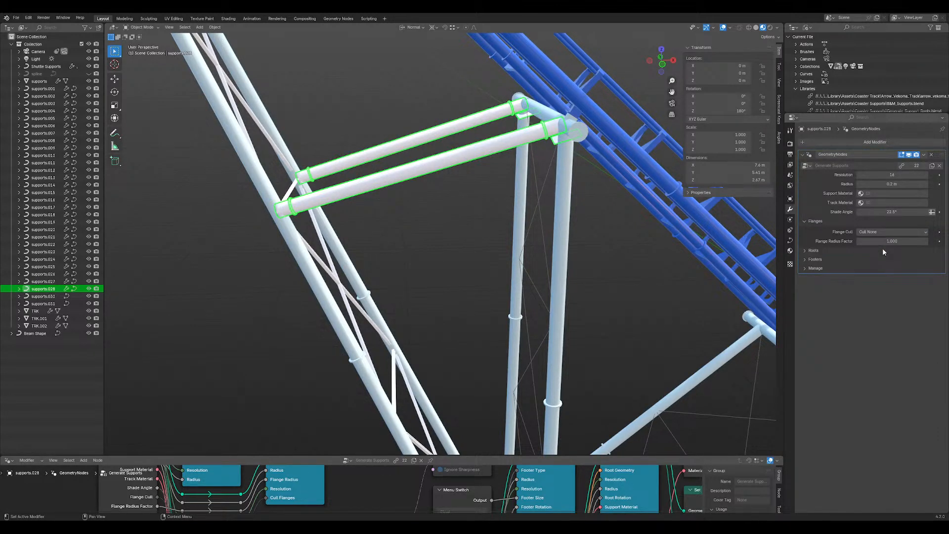
- Set the tie supports' Root Type to None
left_click(806, 251)
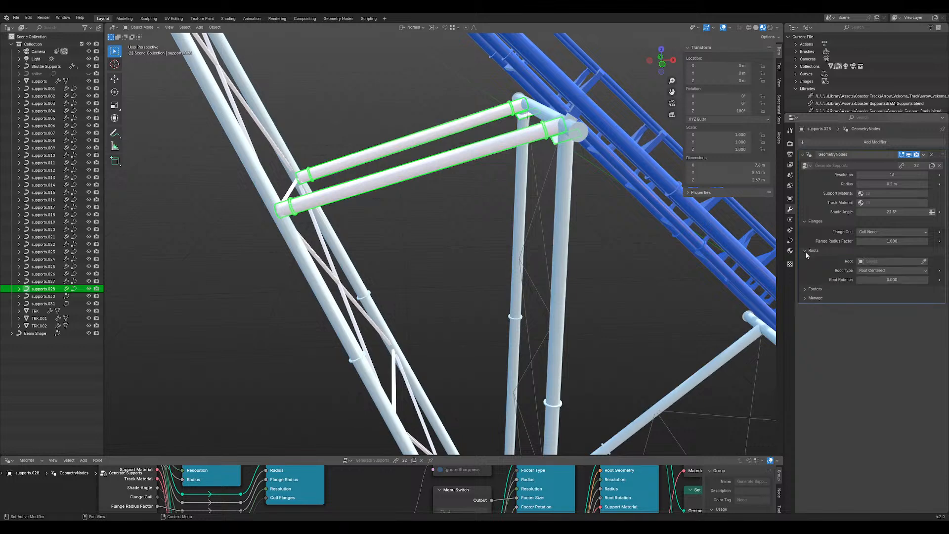
left_click(904, 271)
left_click(889, 280)
- Inspect the two tie tubes and set their Support Material to Supports
middle_click_drag(416, 142, 510, 170)
scroll(504, 182, "up", 1)
left_click(493, 194)
middle_click_drag(449, 174, 492, 216)
left_click(465, 214)
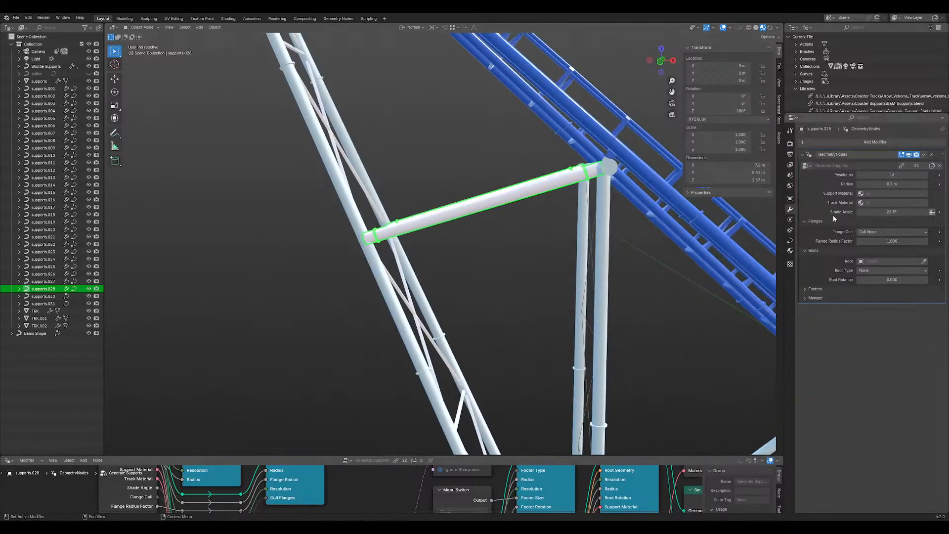
left_click(883, 196)
left_click(880, 211)
middle_click_drag(509, 221, 520, 218)
- Thin the tie tubes by trying a 0.18 m radius and settling on 0.14 m, and deselect them
left_click(890, 184)
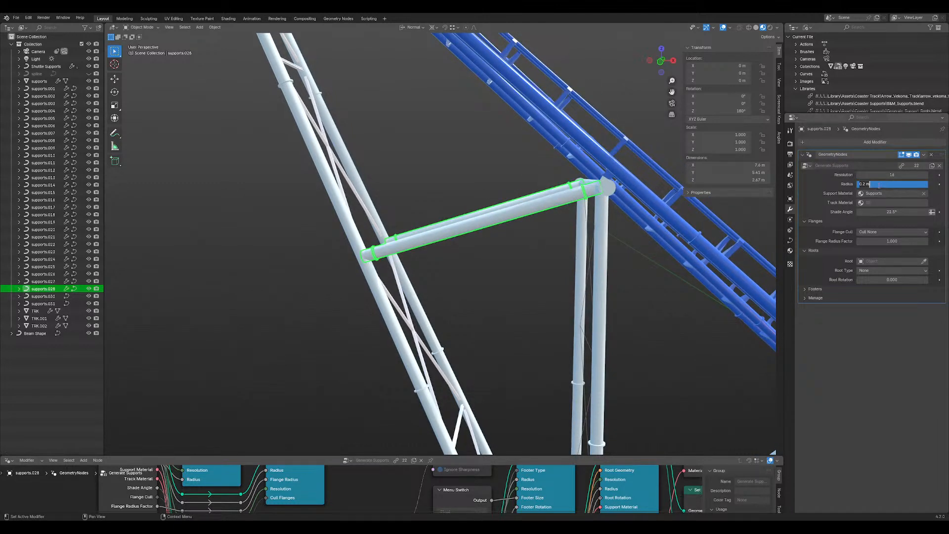
type(".18")
key("Return")
left_click(900, 184)
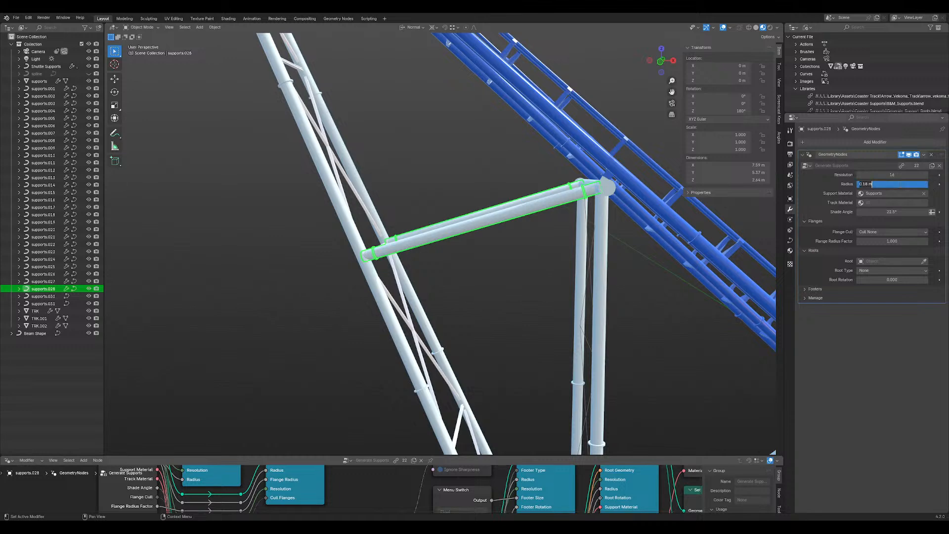
type(".14")
key("Return")
left_click(519, 259)
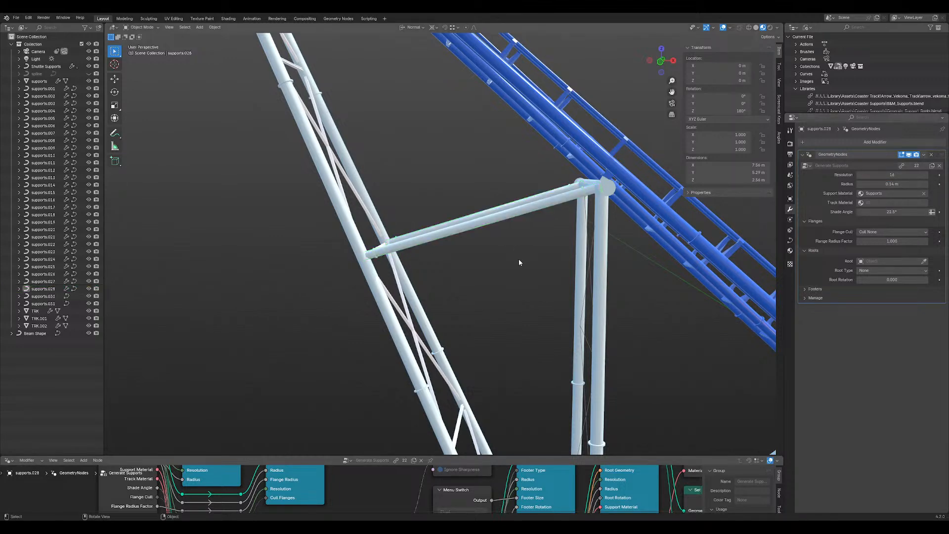
- Separate the five horizontal brace edges of the upright tower and neighbouring sloped support from the supports mesh into their own object
middle_click_drag(505, 250, 475, 209)
left_click(474, 206)
key("Tab")
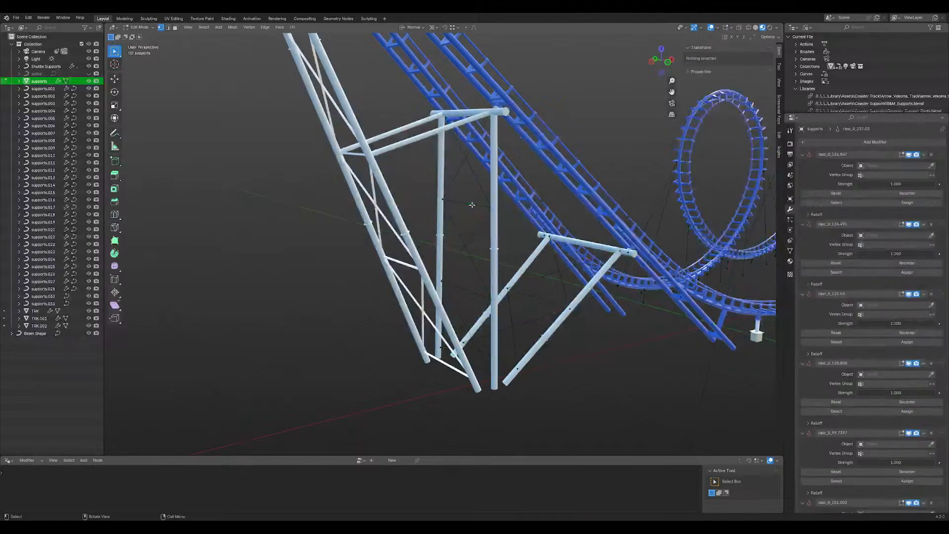
key("shift+z")
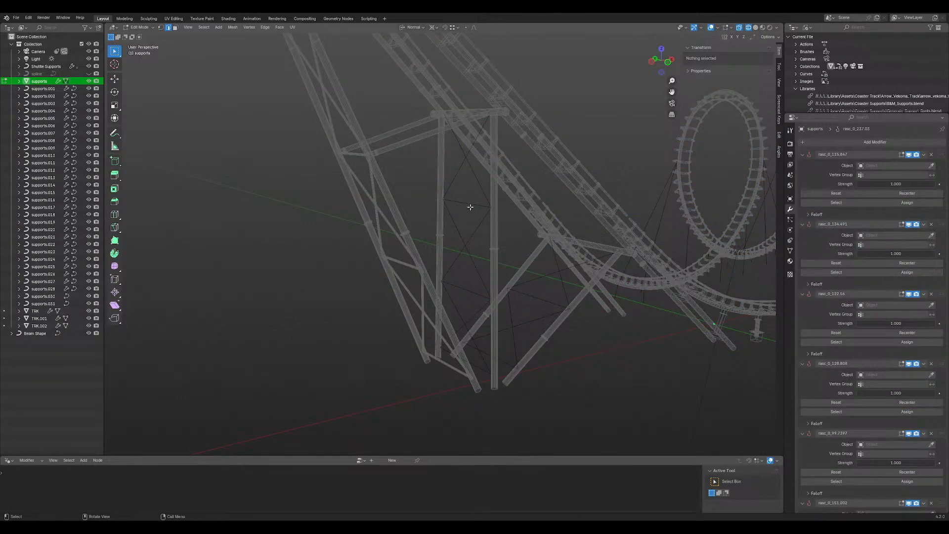
left_click(470, 207)
left_click(469, 297, "shift")
middle_click_drag(470, 303, 472, 306)
left_click(472, 307, "shift")
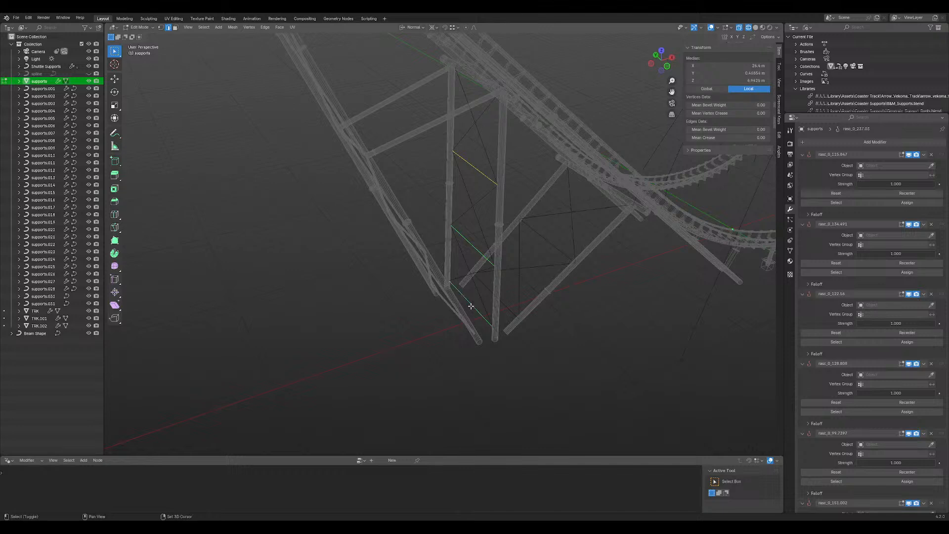
left_click(500, 295, "shift")
left_click(550, 239, "shift")
mouse_move(579, 244)
middle_mouse_down()
mouse_move(588, 208)
mouse_move(573, 232)
middle_mouse_up()
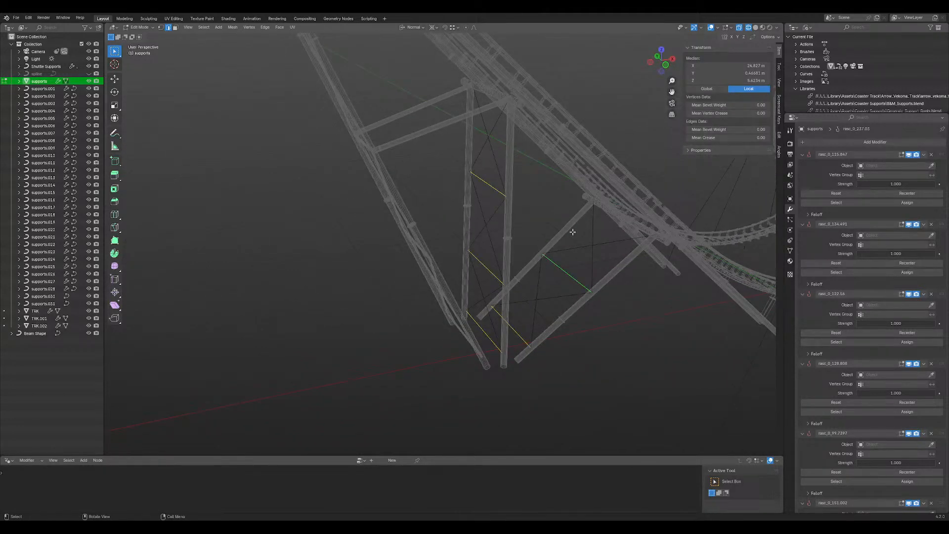
key("p")
left_click(573, 232)
- Rip the shared vertices along the upright tower so its crossing diagonal edges are disconnected from each other
left_click(495, 166)
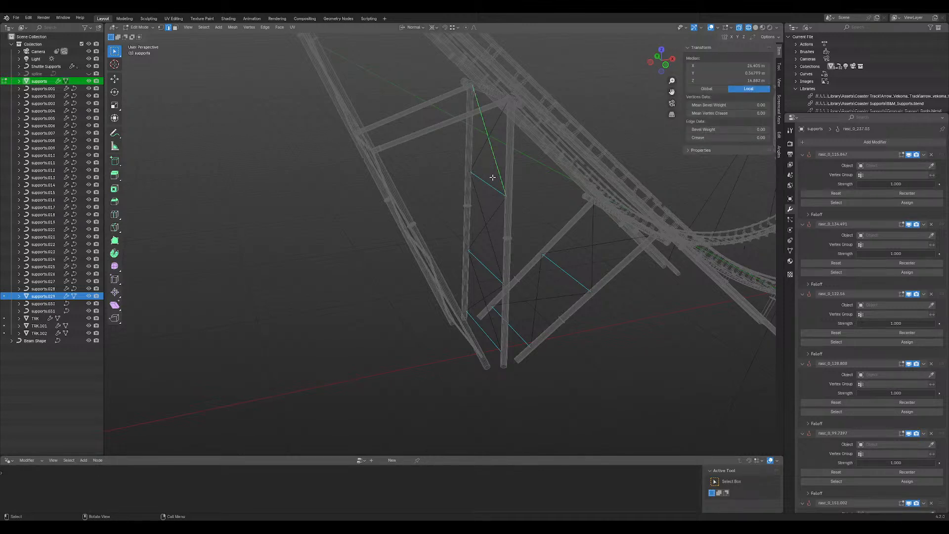
left_click(507, 200)
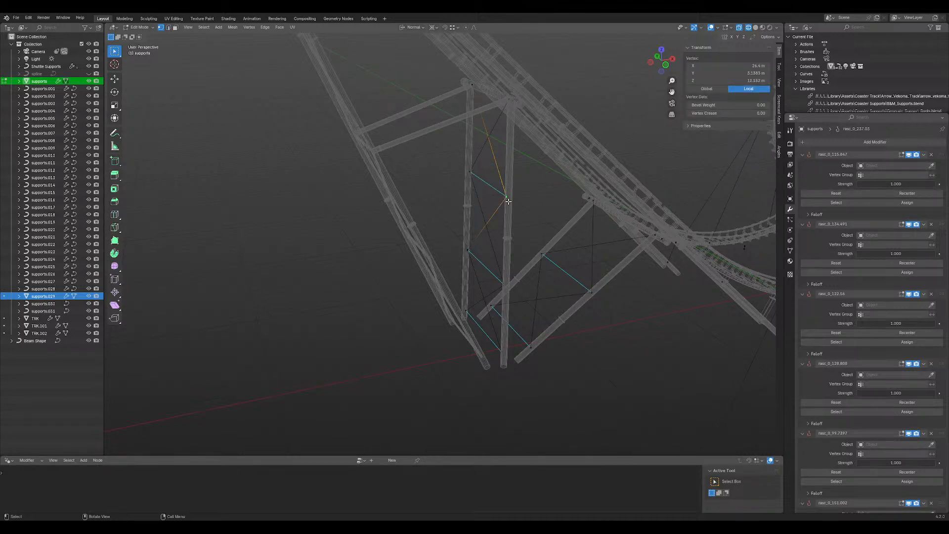
key("v")
left_click(508, 201)
left_click(465, 172)
key("v")
left_click(467, 173)
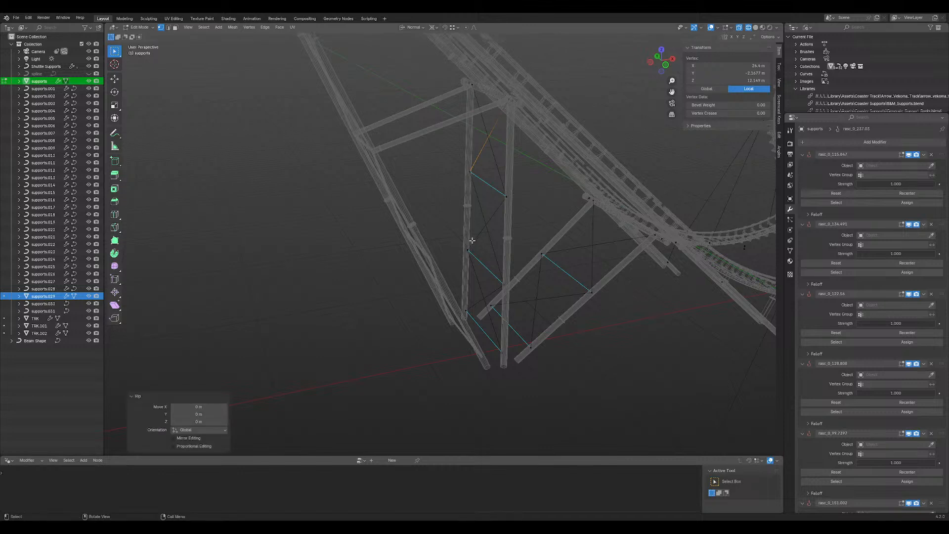
left_click(467, 247)
key("v")
left_click(468, 247)
left_click(503, 284)
key("v")
left_click(502, 299)
- Rip the two middle vertices where the sloped support's diagonals meet, and finish editing the supports mesh
left_click(543, 254)
key("v")
left_click(568, 282)
left_click(592, 294)
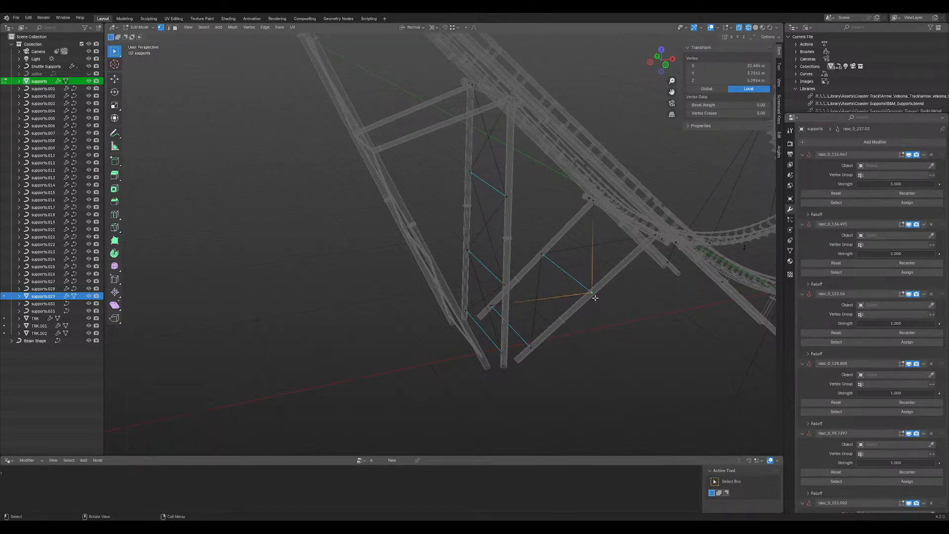
key("v")
left_click(596, 298)
key("grave")
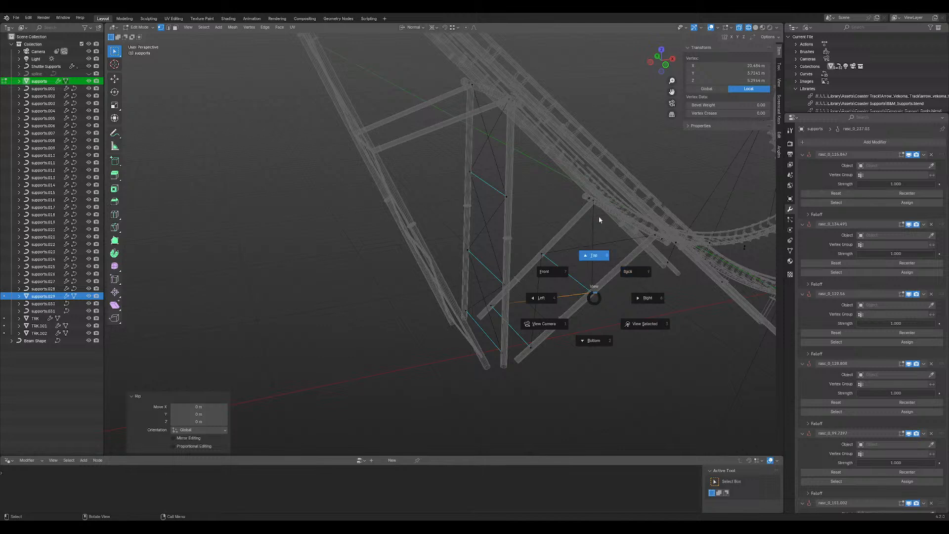
key("Escape")
key("Tab")
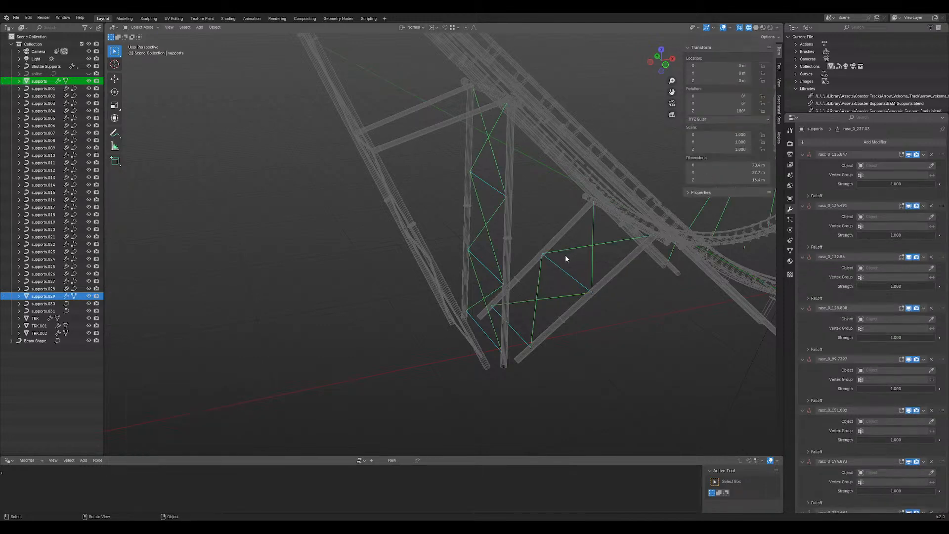
- Separate the diagonal brace edges of the upright tower and sloped support from the supports mesh into their own object
middle_click_drag(565, 257, 541, 254)
left_click(572, 252)
key("Tab")
scroll(572, 252, "down", 1)
scroll(537, 252, "down", 4)
mouse_move(532, 321)
left_mouse_down()
mouse_move(554, 348)
mouse_move(523, 323)
left_mouse_up()
scroll(515, 316, "up", 4)
middle_click_drag(472, 299, 514, 273)
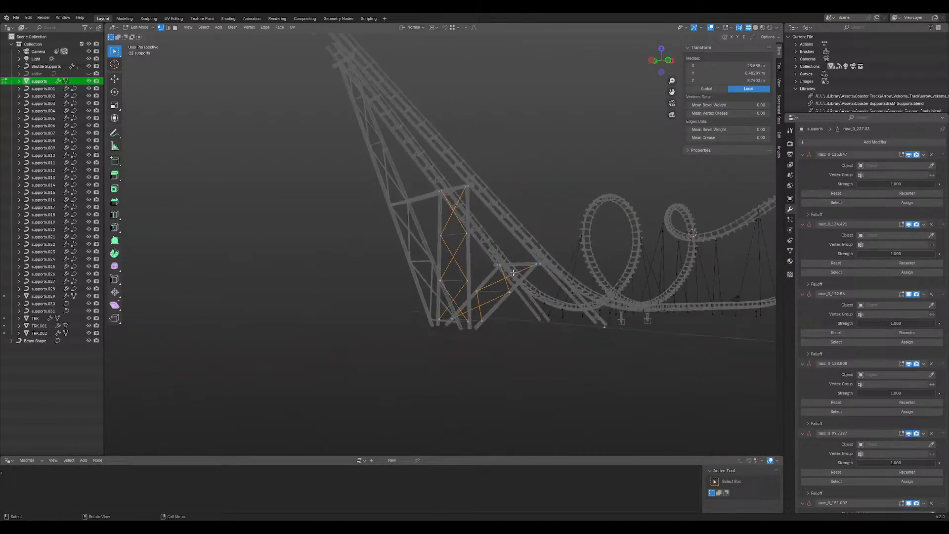
key("p")
left_click(514, 272)
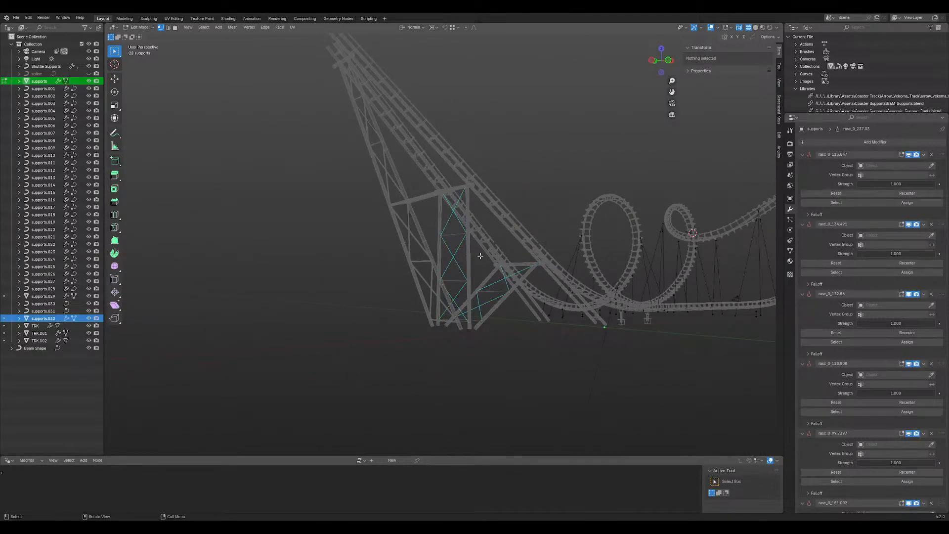
key("Tab")
- Convert the separated horizontal edges to a curve and join them to the leaning tower's existing bevelled horizontal braces
middle_click_drag(449, 248, 469, 249)
left_click(465, 221)
right_click(465, 221)
mouse_move(465, 222)
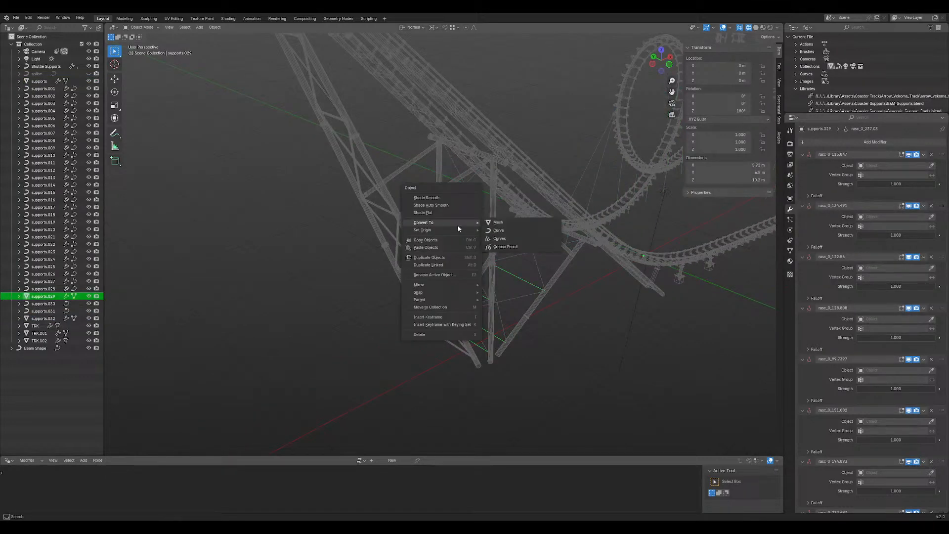
left_click(497, 231)
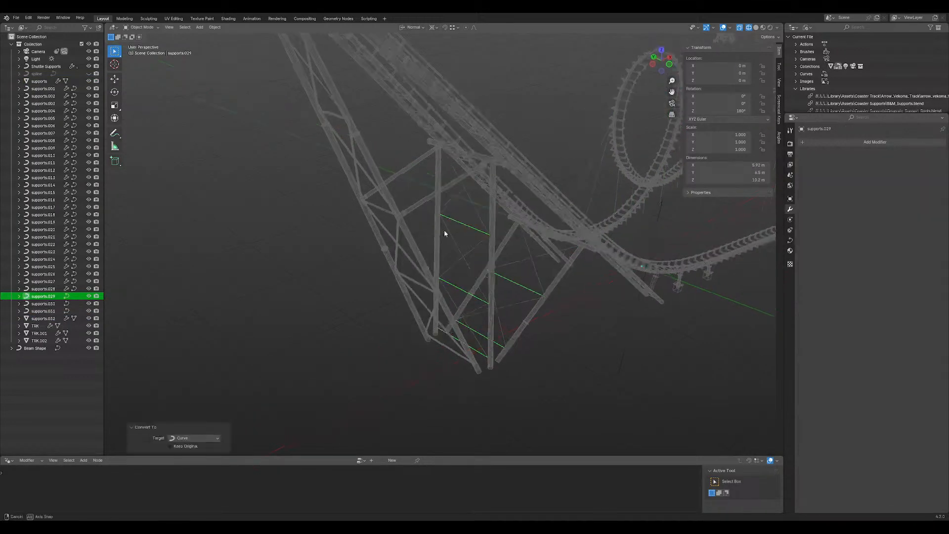
middle_click_drag(444, 230, 392, 214)
left_click(385, 216, "shift")
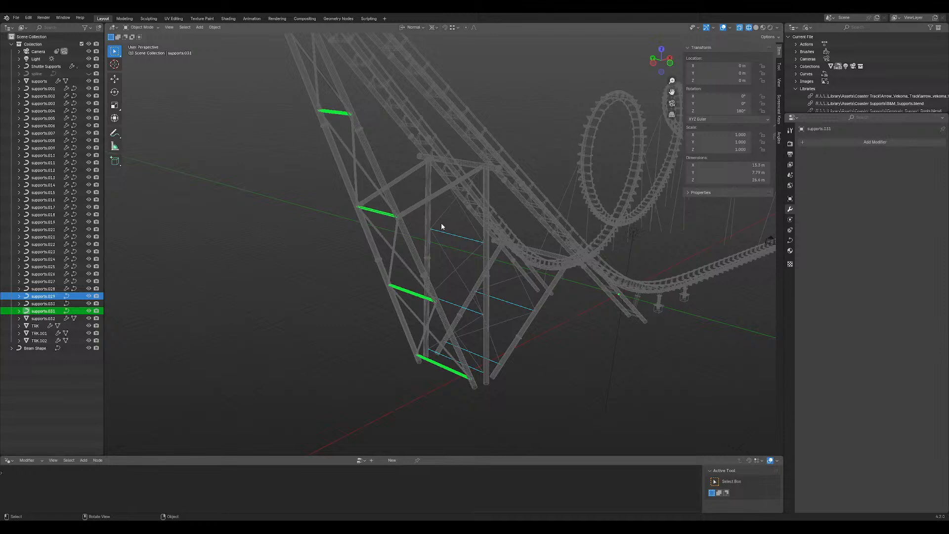
key("ctrl+j")
middle_click_drag(444, 220, 435, 218)
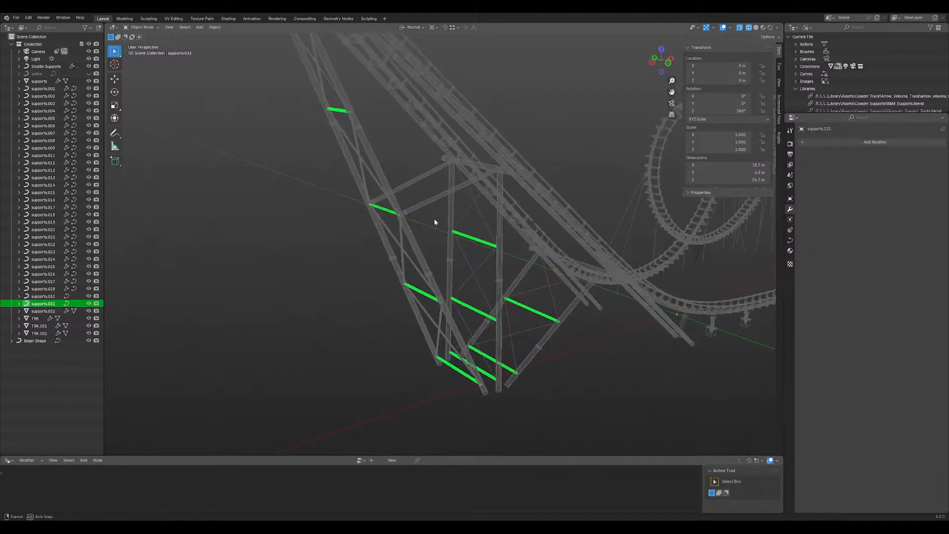
- Convert the separated diagonal edges to a curve and join them to the leaning tower's existing bevelled diagonal braces
left_click(479, 215)
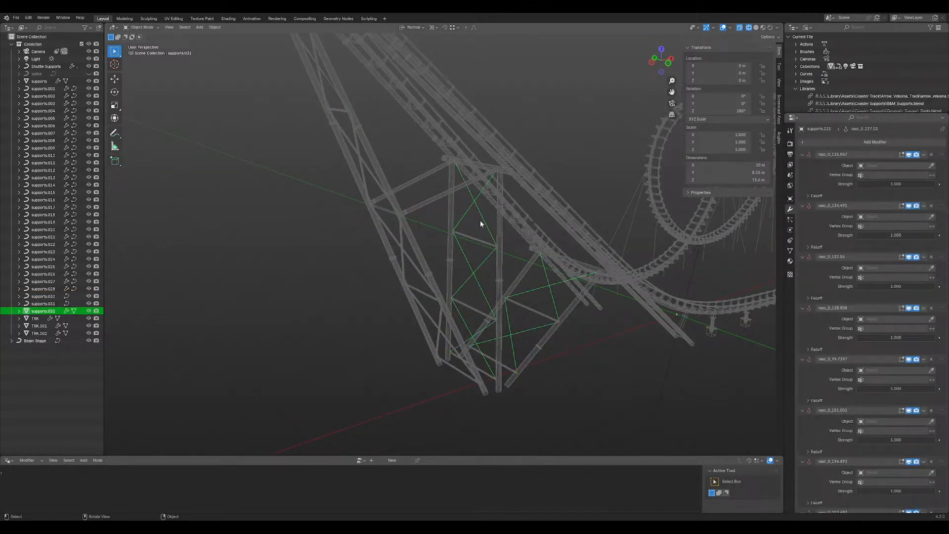
right_click(471, 263)
mouse_move(479, 261)
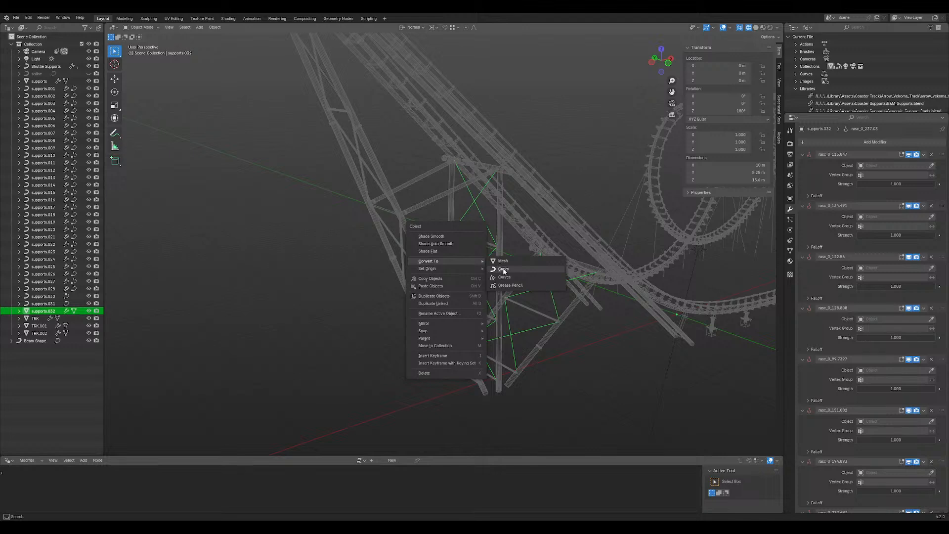
left_click(505, 269)
left_click(412, 265, "shift")
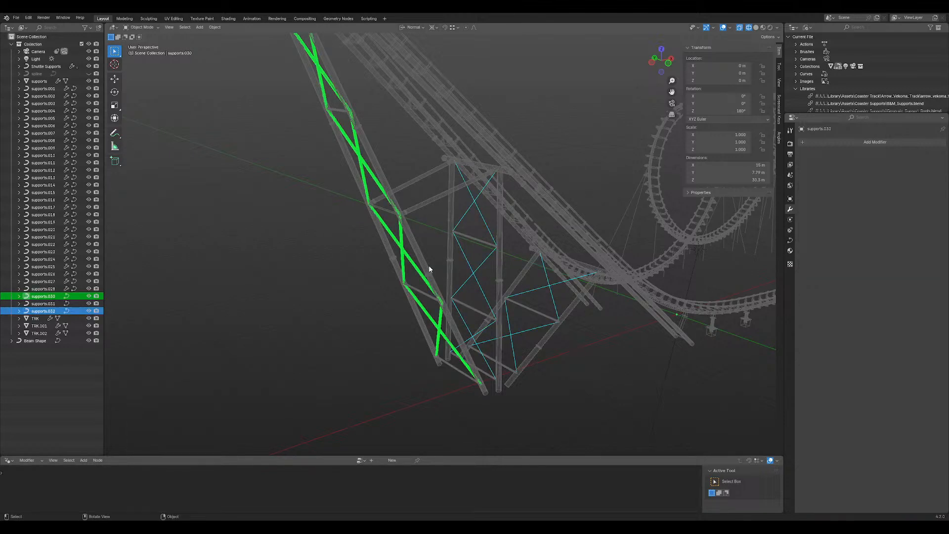
key("ctrl+j")
middle_click_drag(467, 283, 458, 289)
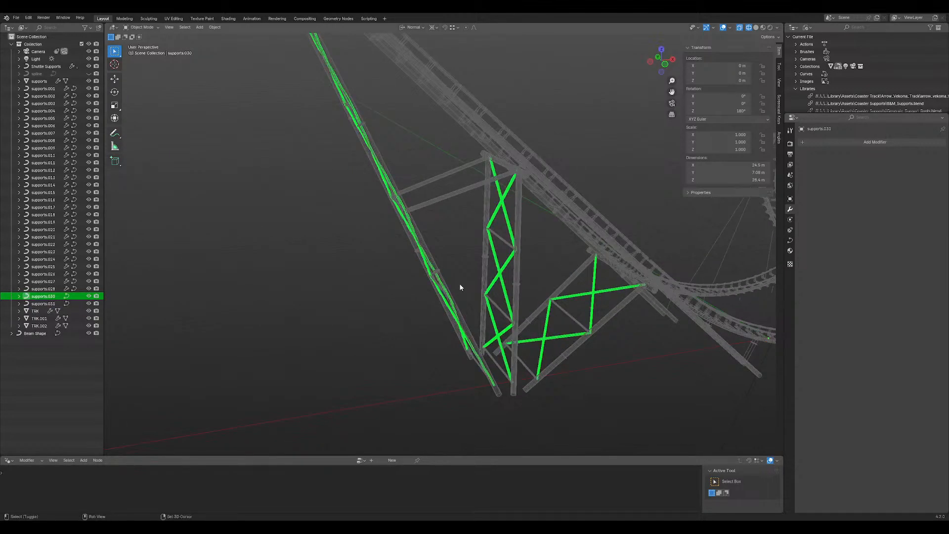
- Open the horizontal braces curve for editing in solid display and select the control points of the sloped support's two braces
key("shift+z")
middle_click_drag(546, 263, 465, 225, "shift")
left_click(529, 251)
scroll(528, 251, "up", 4)
left_click(466, 223)
key("Tab")
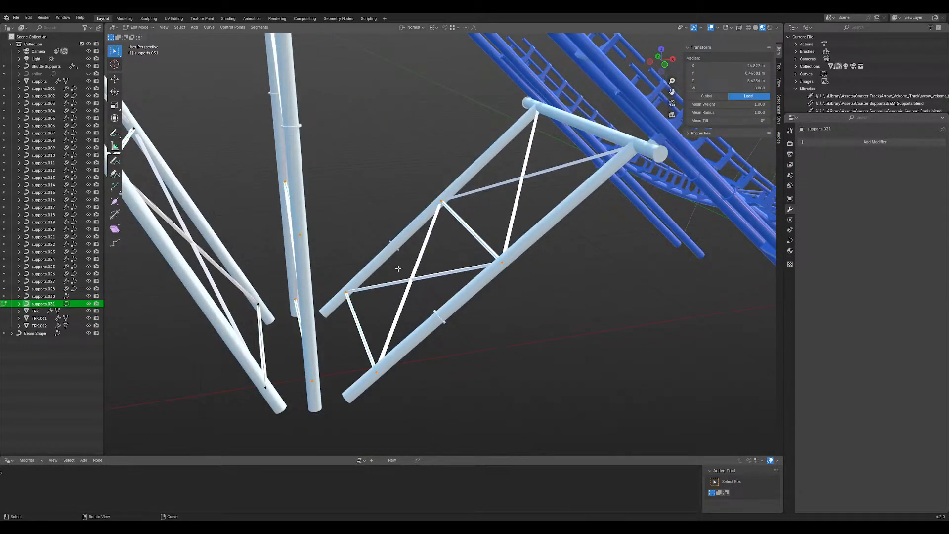
middle_click_drag(398, 268, 355, 225)
left_click_drag(345, 181, 499, 350)
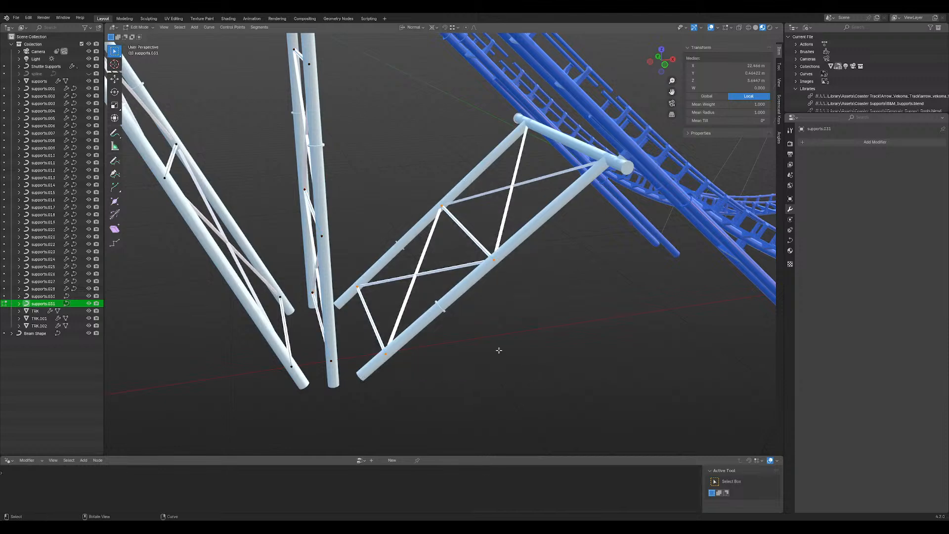
- Try adjusting the Mean Tilt of the two selected braces in wireframe front view to align their beam profile with the sloped legs
middle_click_drag(488, 334, 490, 336)
key("KP_1")
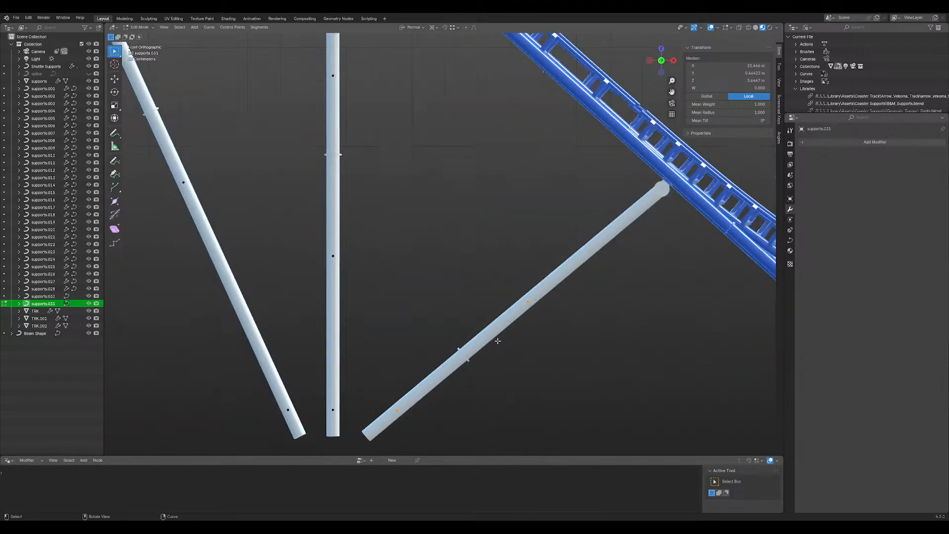
key("shift+z")
scroll(536, 377, "up", 12)
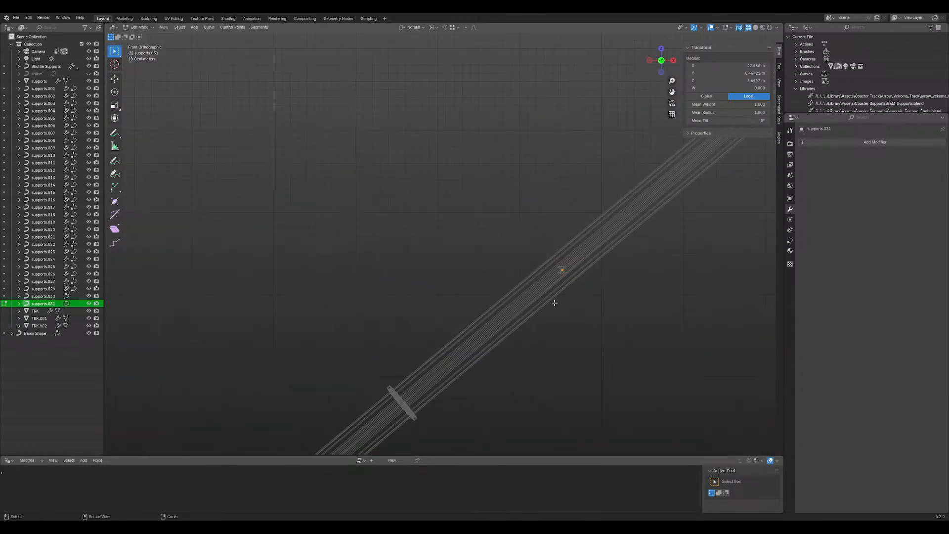
middle_click_drag(707, 319, 415, 262, "shift")
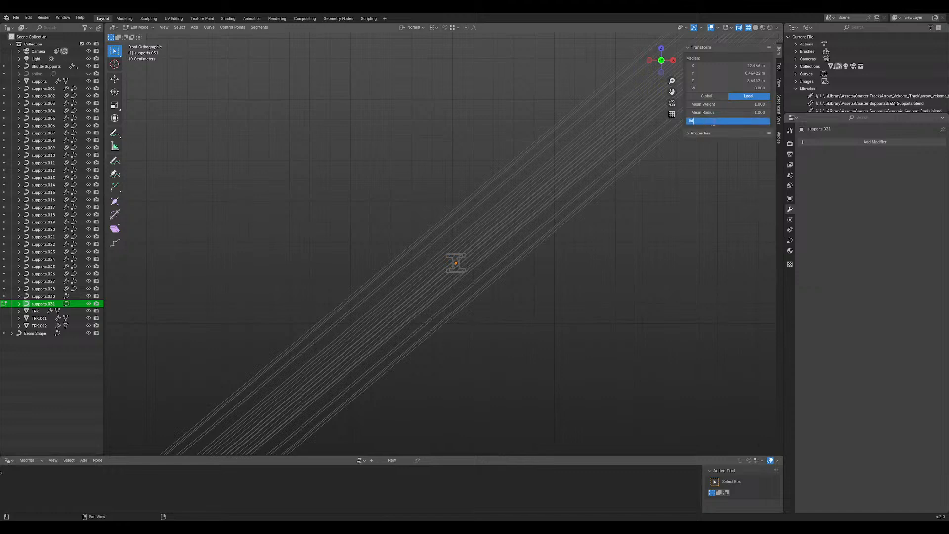
key("Return")
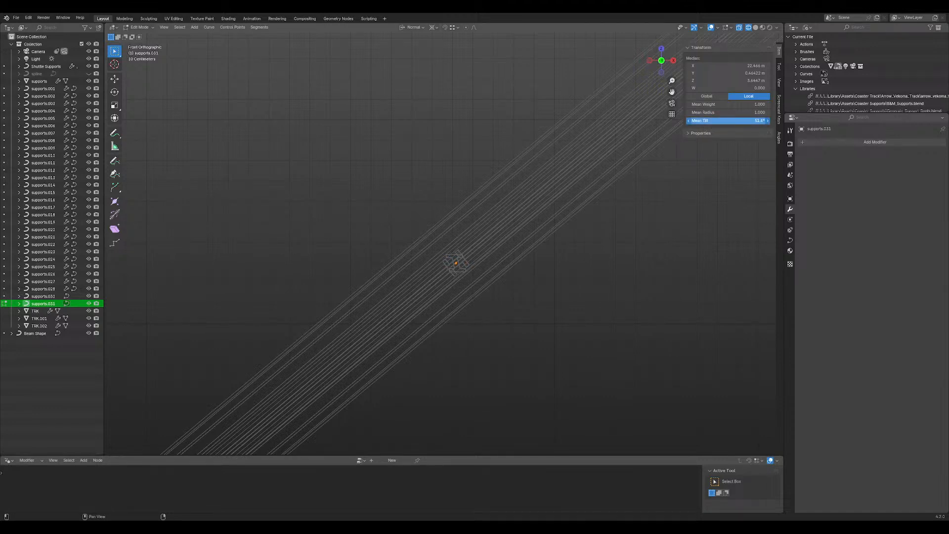
scroll(407, 303, "down", 6)
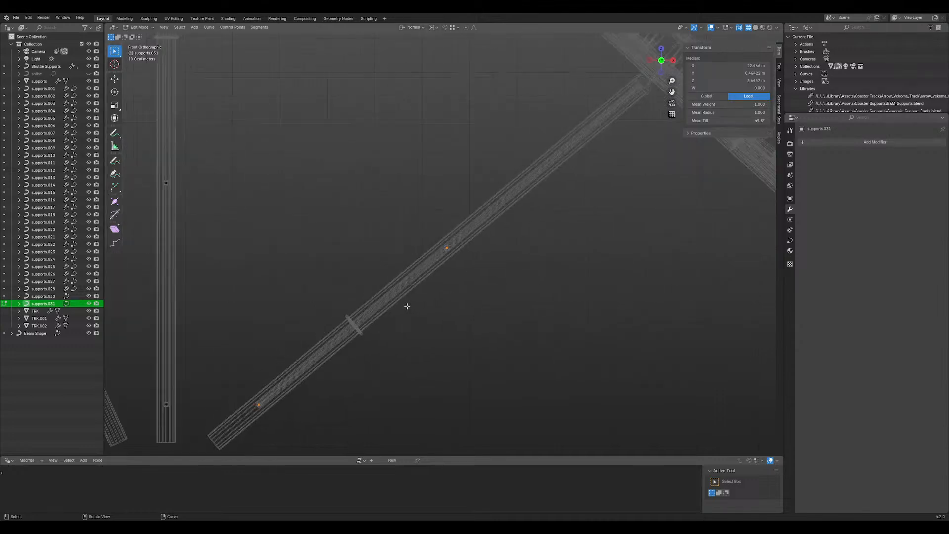
middle_click_drag(407, 303, 468, 291)
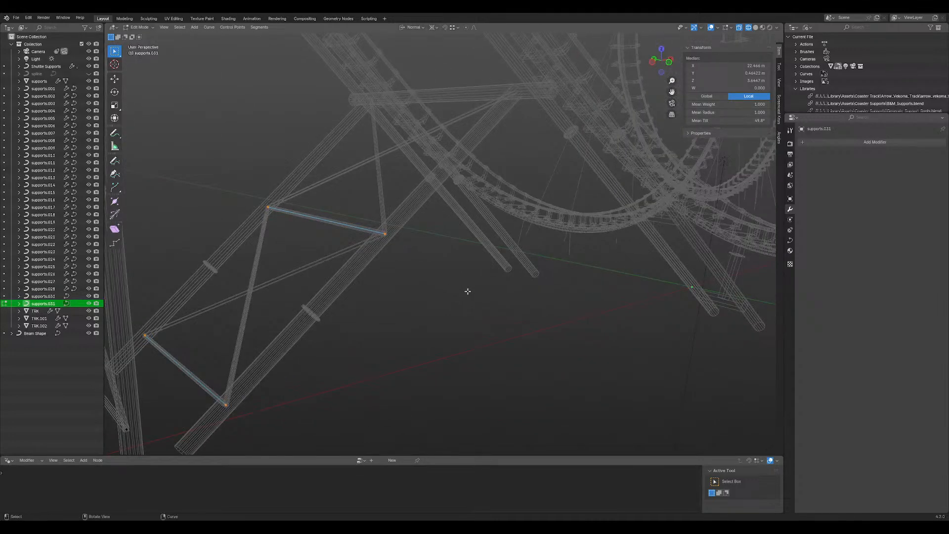
middle_click_drag(368, 248, 465, 288, "shift")
scroll(485, 284, "up", 2)
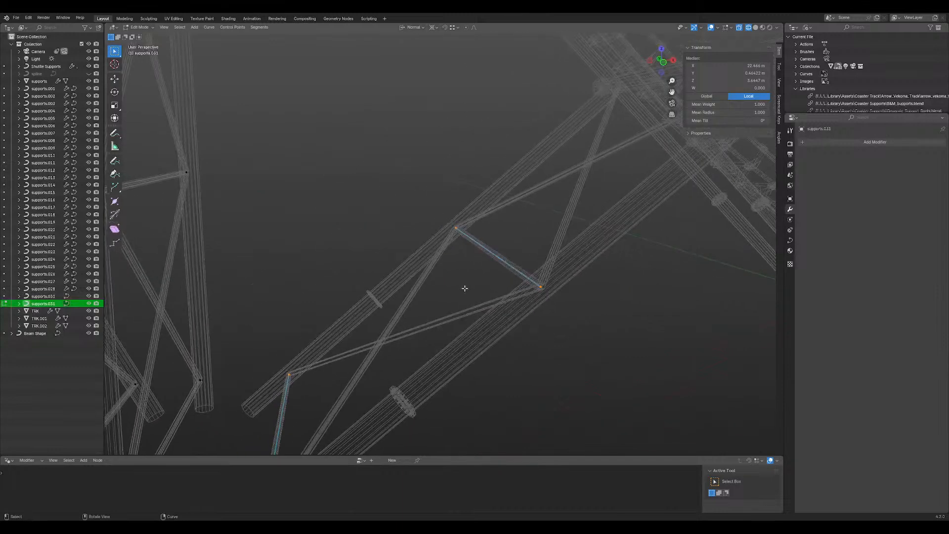
- In front view, set the mean tilt of the selected supports.031 beam points to about 40°
key("KP_1")
middle_click_drag(606, 292, 652, 63, "shift")
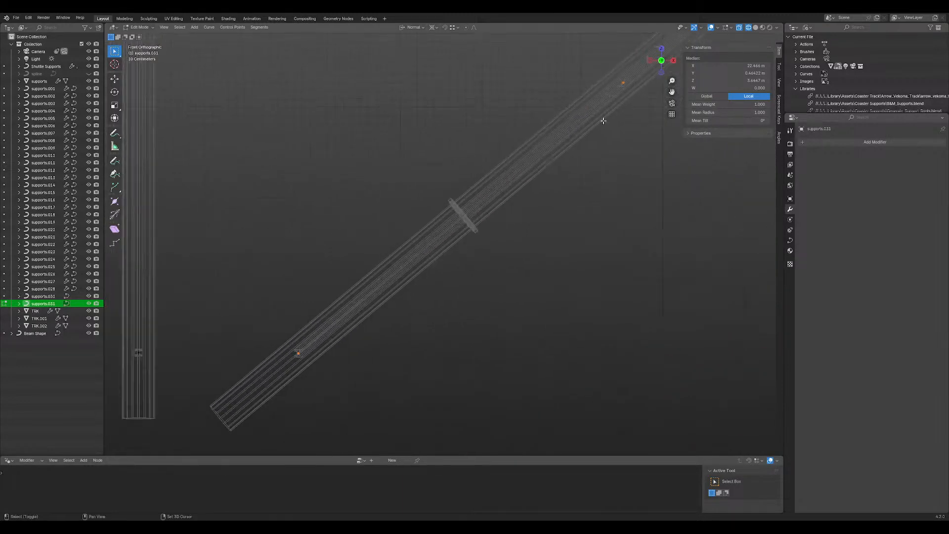
middle_click_drag(396, 266, 501, 217, "shift")
scroll(394, 321, "up", 5)
middle_click_drag(356, 373, 509, 229, "shift")
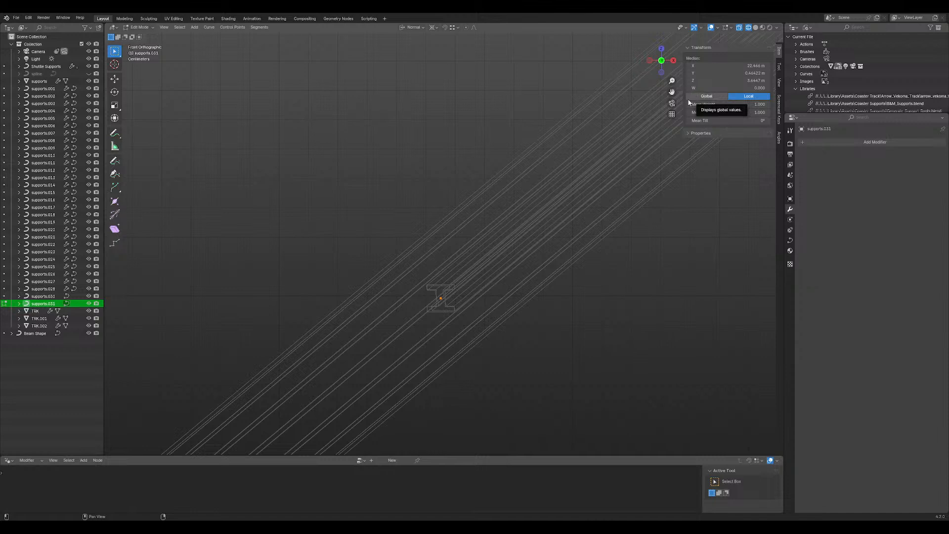
left_click(718, 120)
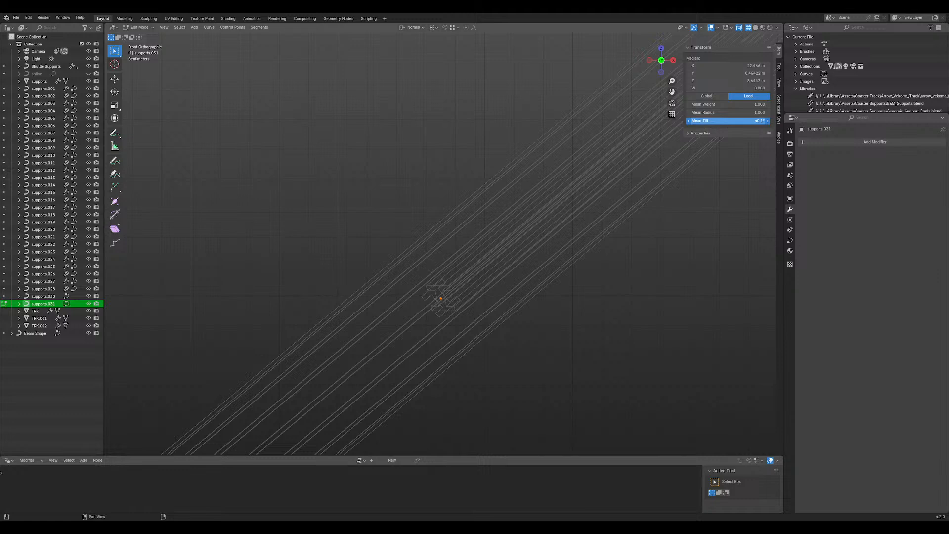
left_click_drag(718, 121, 718, 121)
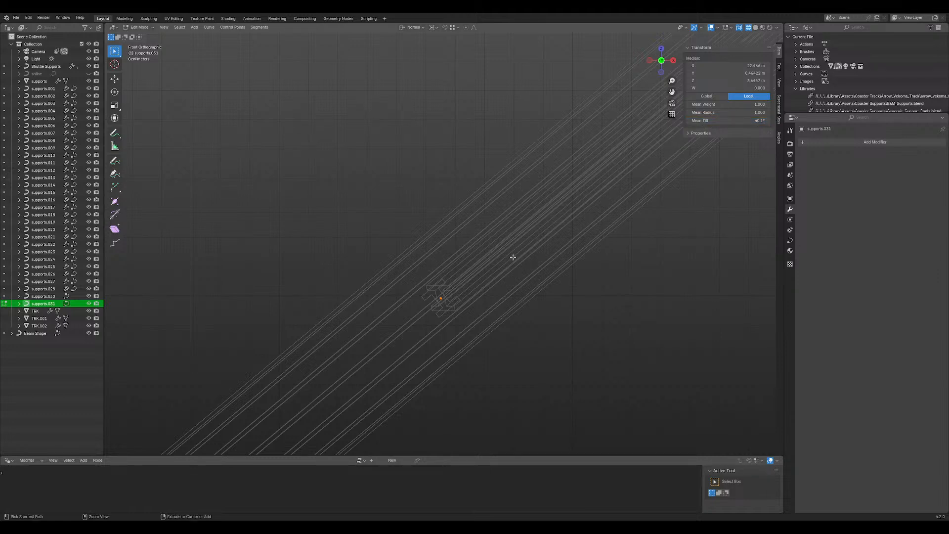
- Leave curve editing and examine the tilted I-beam profiles against the slanted support column in front view
key("grave")
key("Escape")
key("Tab")
scroll(495, 318, "down", 9)
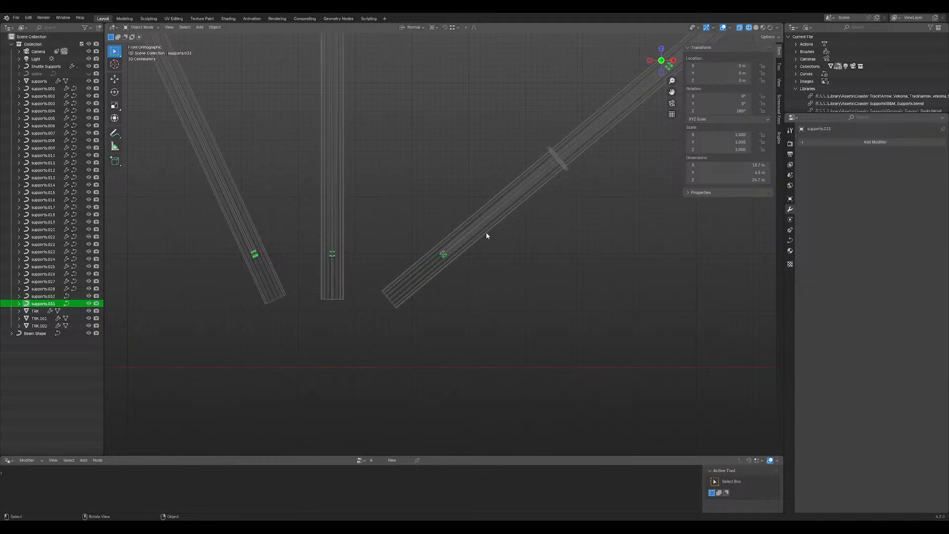
scroll(441, 256, "up", 4)
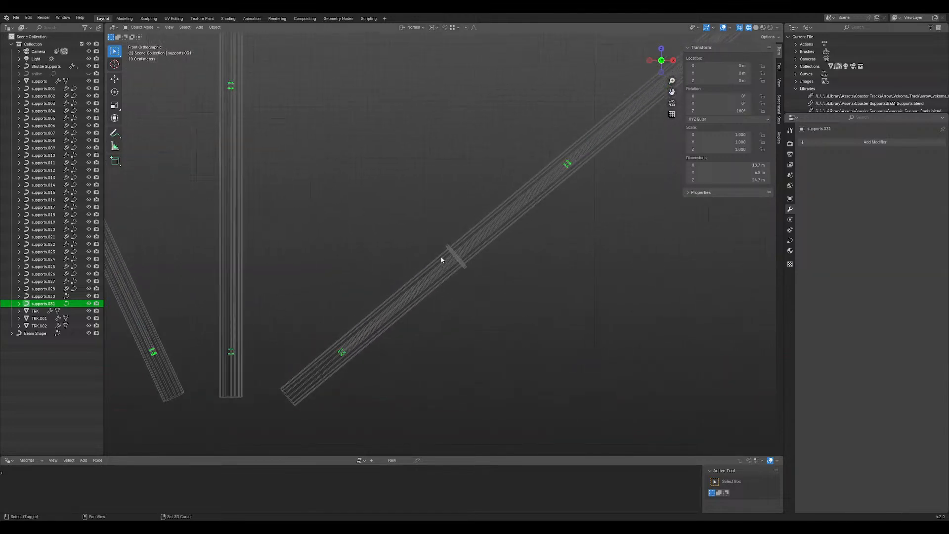
middle_click_drag(543, 235, 412, 224, "shift")
scroll(340, 257, "up", 7)
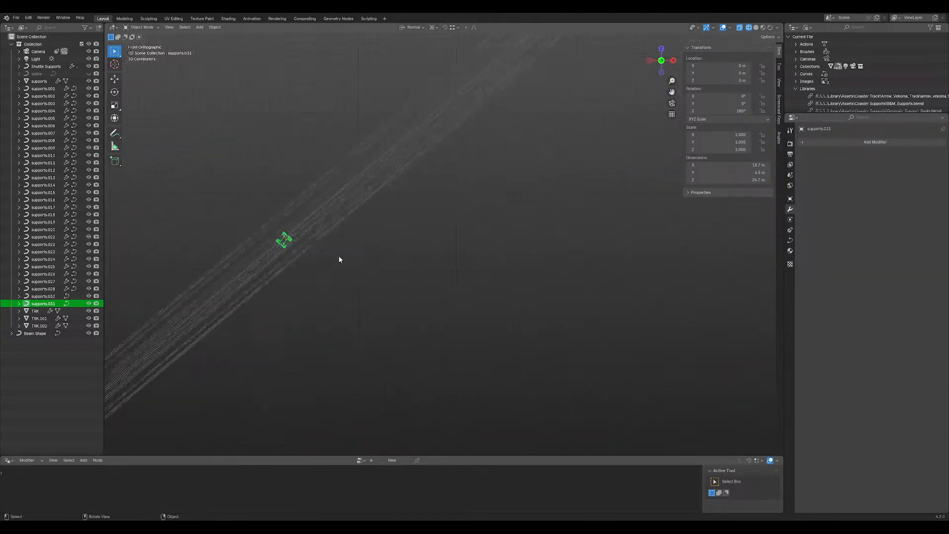
middle_click_drag(221, 244, 434, 233, "shift")
scroll(387, 242, "up", 8)
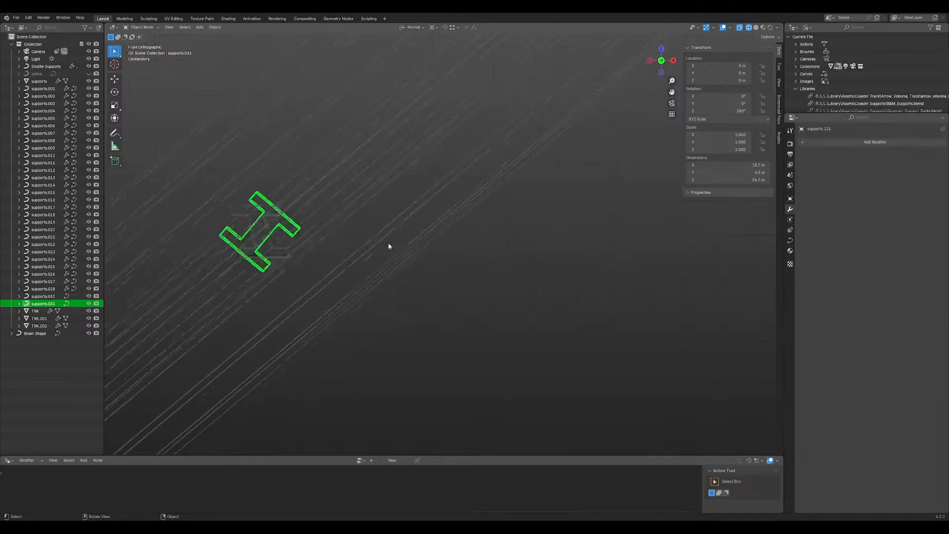
- Reopen supports.031 for editing, box-select the beam's points inside the slanted column, and set their mean tilt to about 51°
left_click(223, 243)
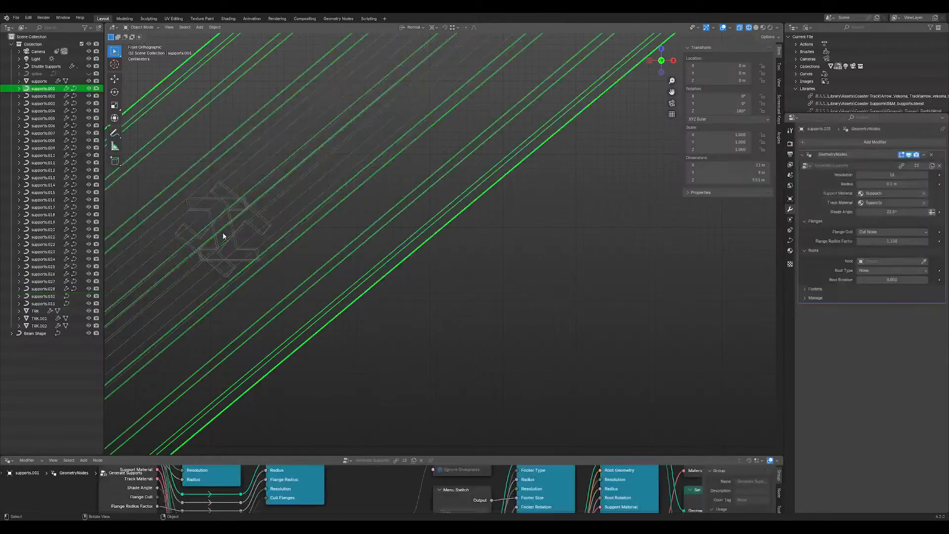
left_click(233, 212)
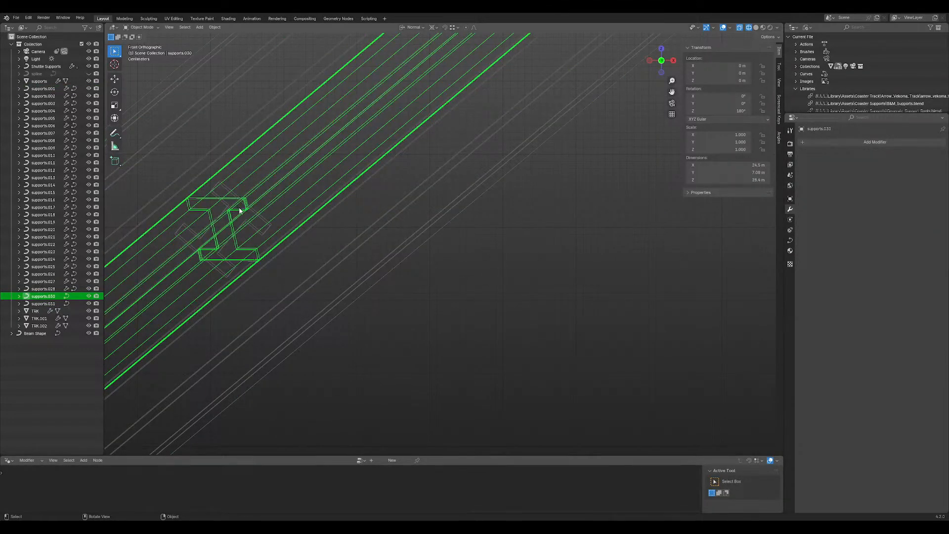
left_click(258, 223)
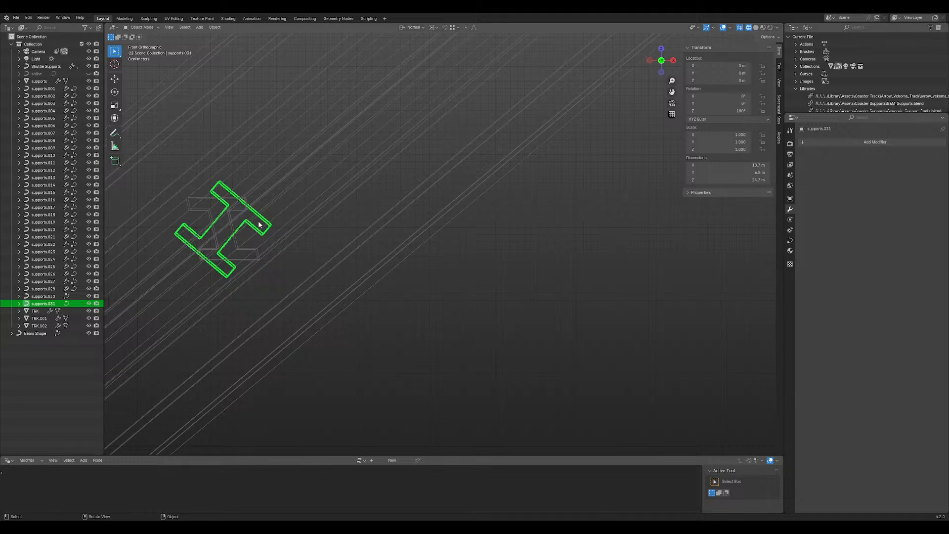
key("Tab")
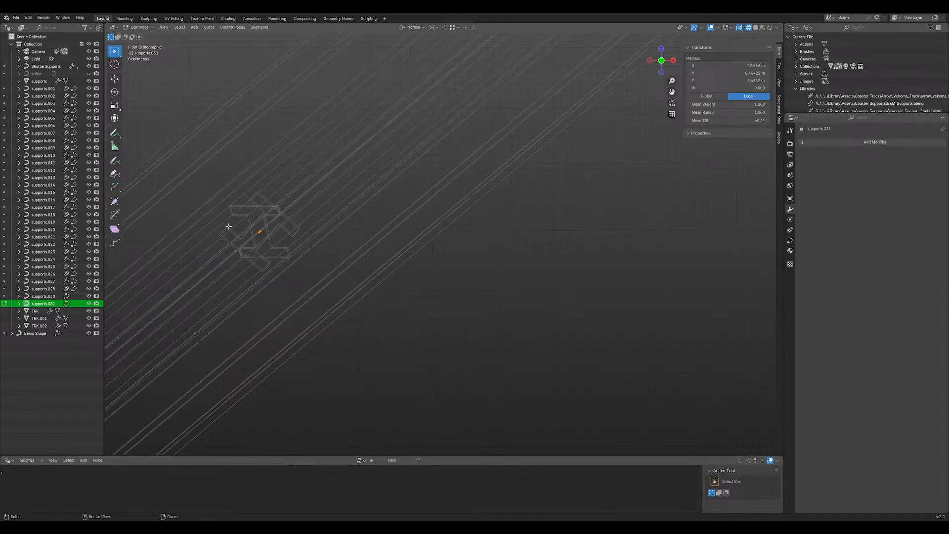
left_click_drag(363, 277, 416, 277)
left_click_drag(352, 292, 228, 210)
left_click_drag(740, 121, 753, 121)
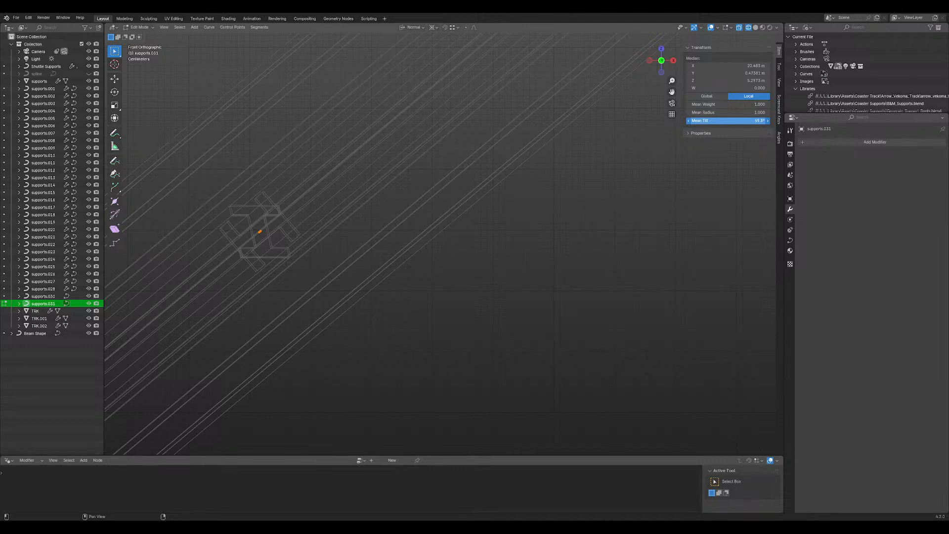
left_click_drag(753, 121, 755, 120)
left_click(606, 162)
- Switch from editing supports.031 to editing the diagonal brace curve supports.030
scroll(580, 167, "down", 5)
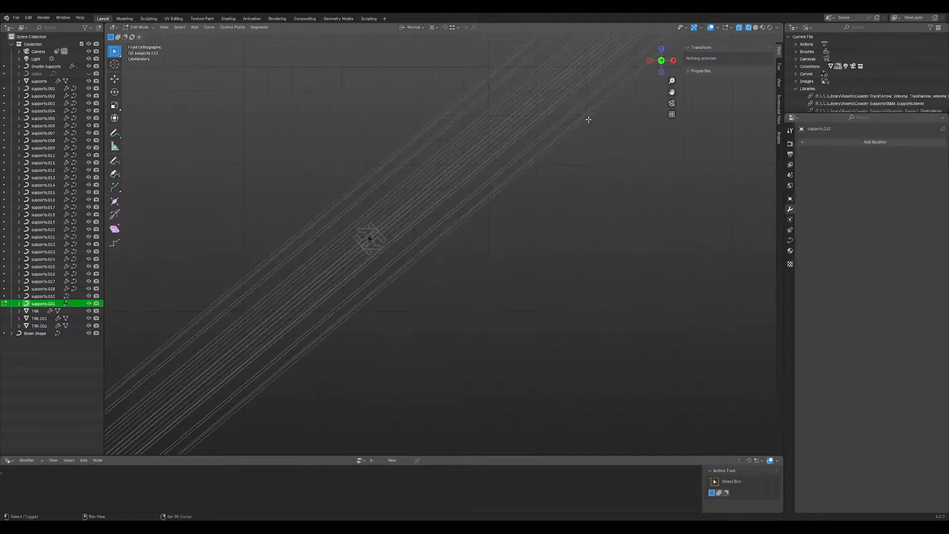
middle_click_drag(588, 120, 345, 301, "shift")
middle_click_drag(549, 128, 309, 367, "shift")
middle_click_drag(606, 94, 337, 321, "shift")
middle_click_drag(609, 89, 466, 207, "shift")
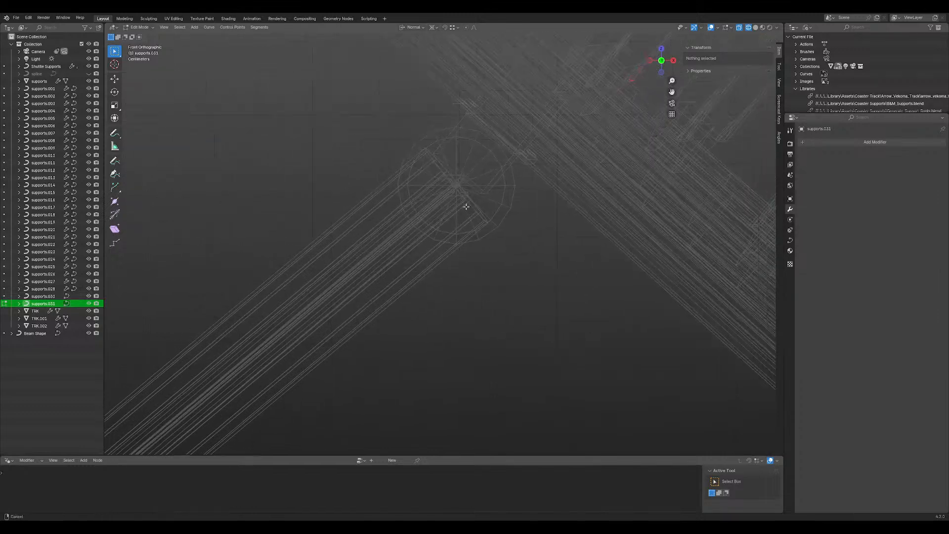
middle_click_drag(346, 304, 547, 197, "shift")
scroll(544, 200, "down", 12)
middle_click_drag(396, 303, 400, 334, "shift")
key("Tab")
left_click(393, 279)
key("Tab")
- Select the lowest diagonal brace between the slanted legs and adjust its mean tilt in shaded view to align the crossing profiles
scroll(389, 251, "up", 5)
middle_click_drag(341, 238, 381, 229, "shift")
left_click(403, 254)
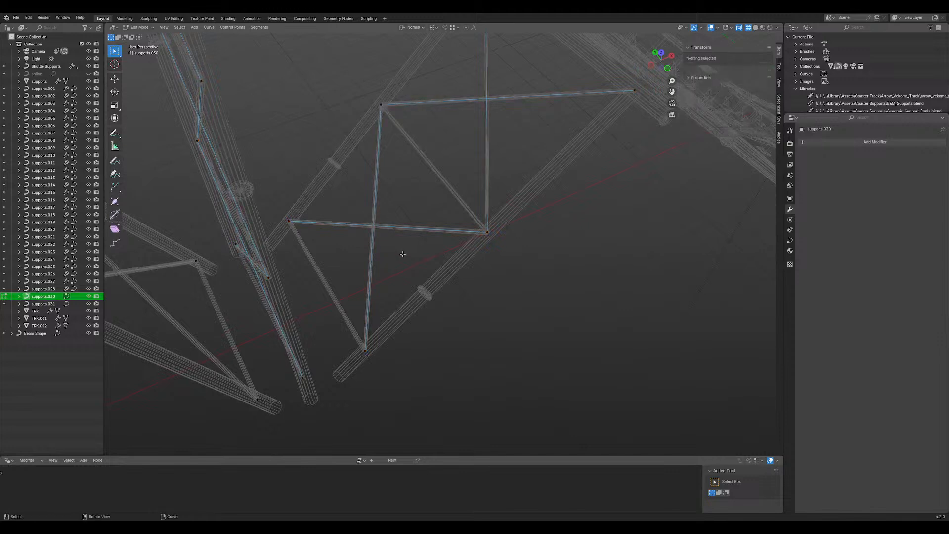
left_click(290, 224)
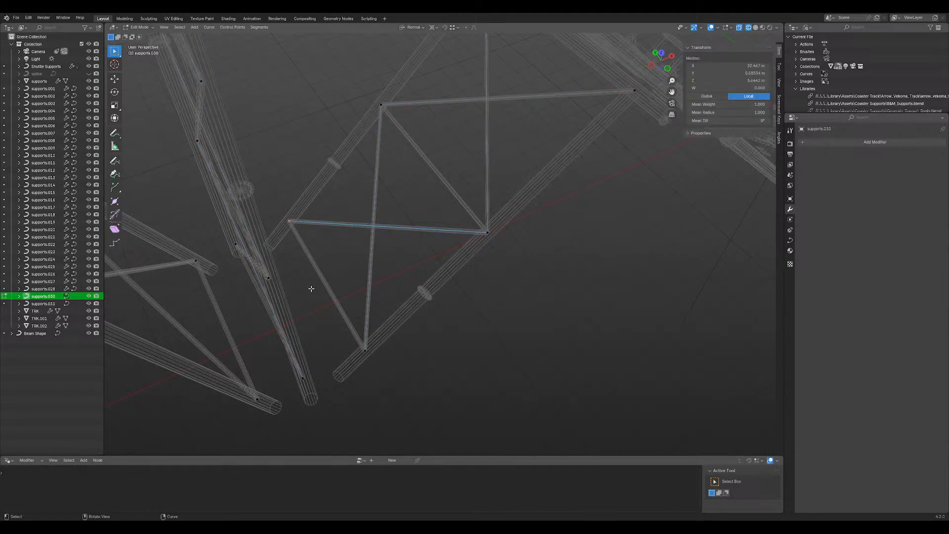
key("shift+z")
scroll(391, 223, "up", 6)
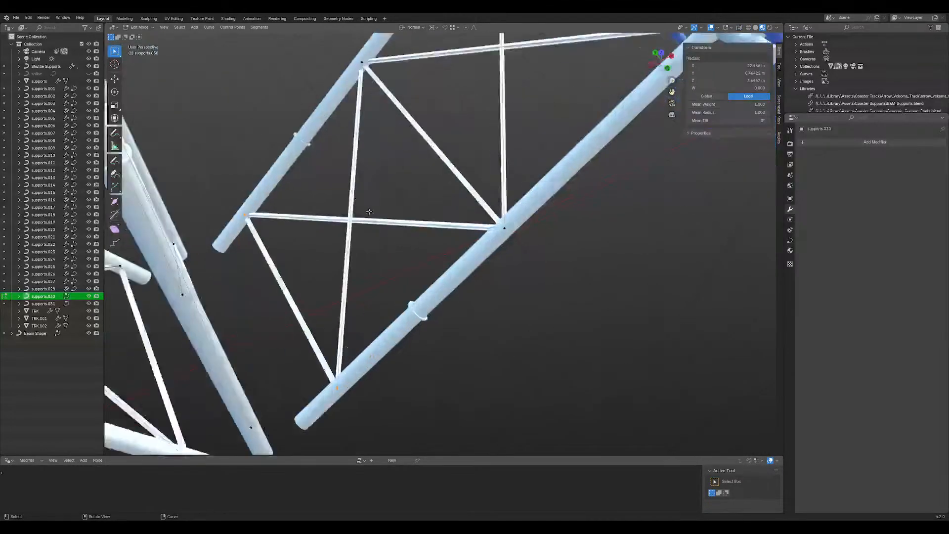
middle_click_drag(501, 217, 631, 220)
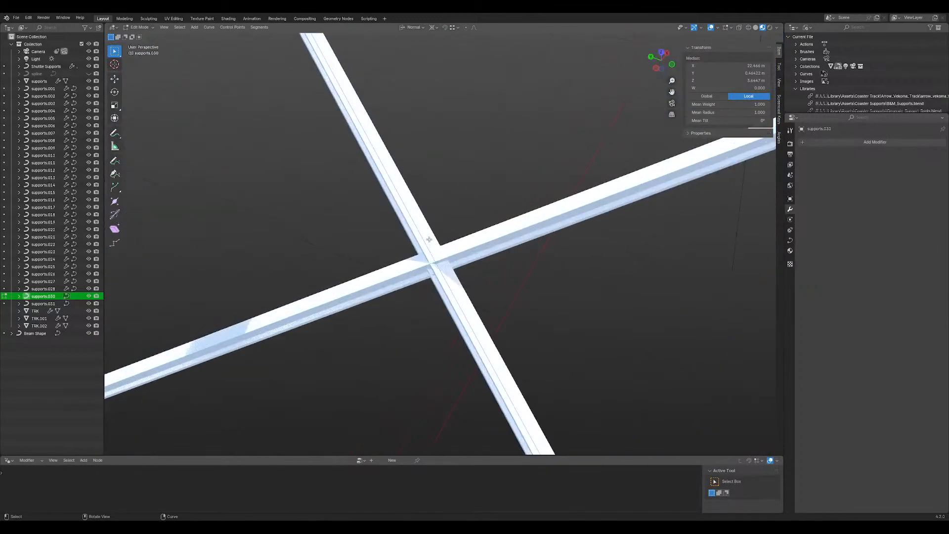
middle_click_drag(630, 219, 481, 235)
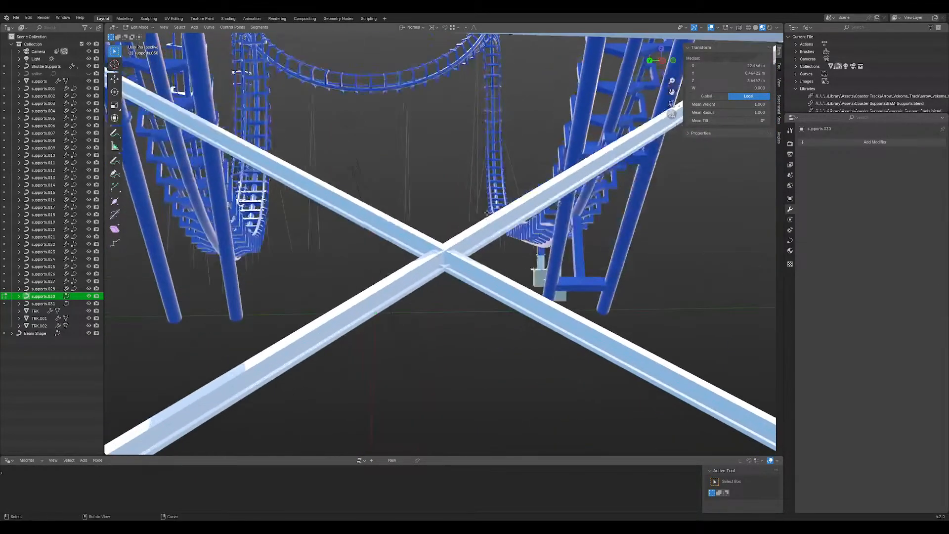
left_click_drag(730, 121, 762, 121)
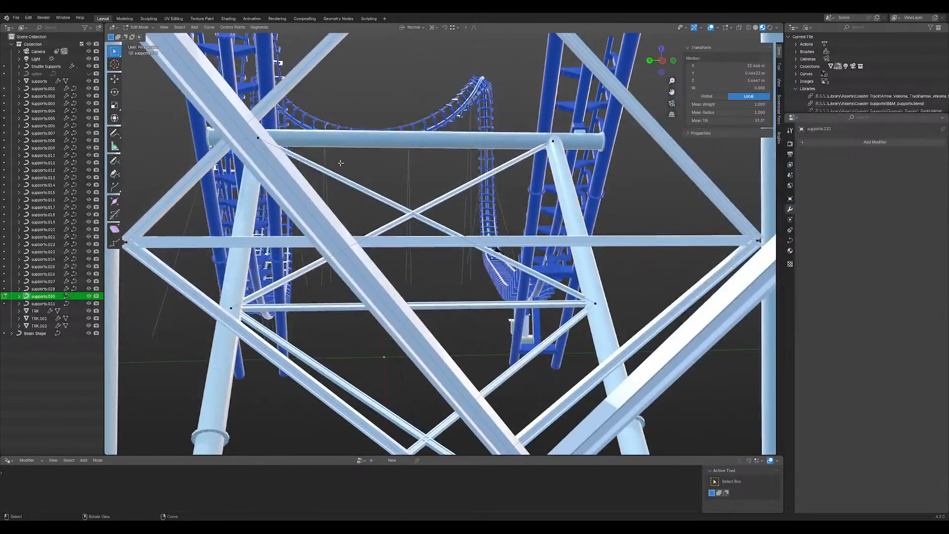
- Select the diagonal brace in the next crossing up the slanted legs and set its mean tilt to 50°
left_click(258, 136)
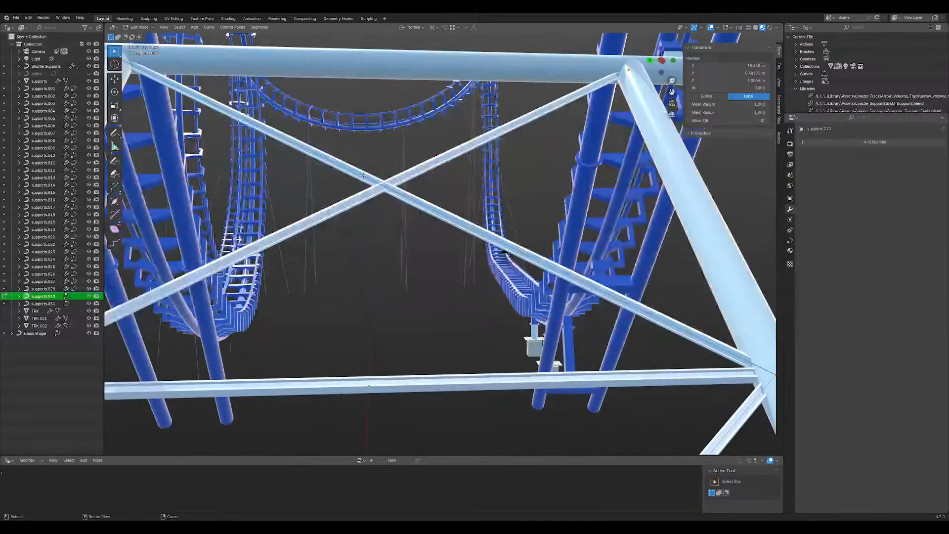
middle_click_drag(351, 164, 515, 341)
mouse_move(407, 210)
middle_mouse_down()
mouse_move(390, 193)
mouse_move(396, 202)
middle_mouse_up()
left_click_drag(712, 124, 744, 123)
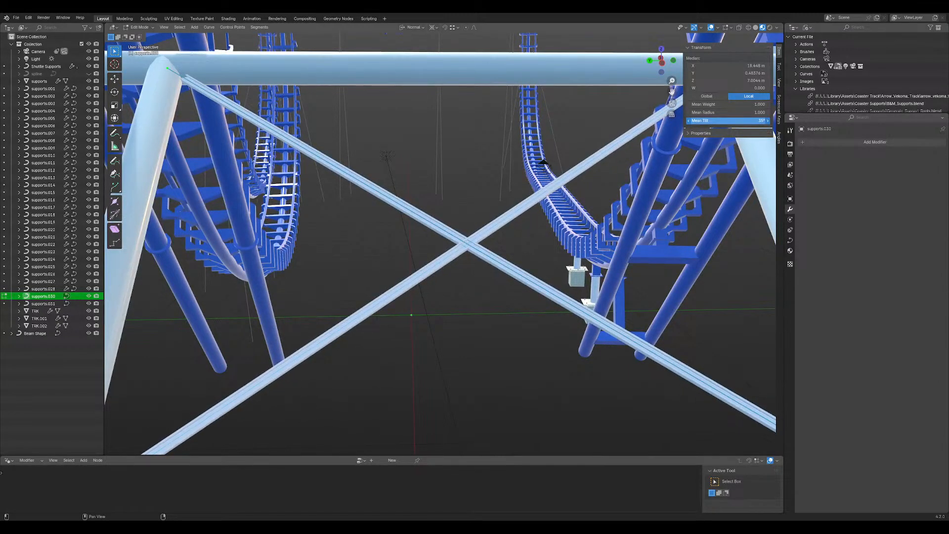
scroll(496, 294, "up", 2)
mouse_move(495, 294)
middle_mouse_down()
mouse_move(558, 235)
mouse_move(502, 292)
middle_mouse_up()
middle_click_drag(417, 264, 220, 216)
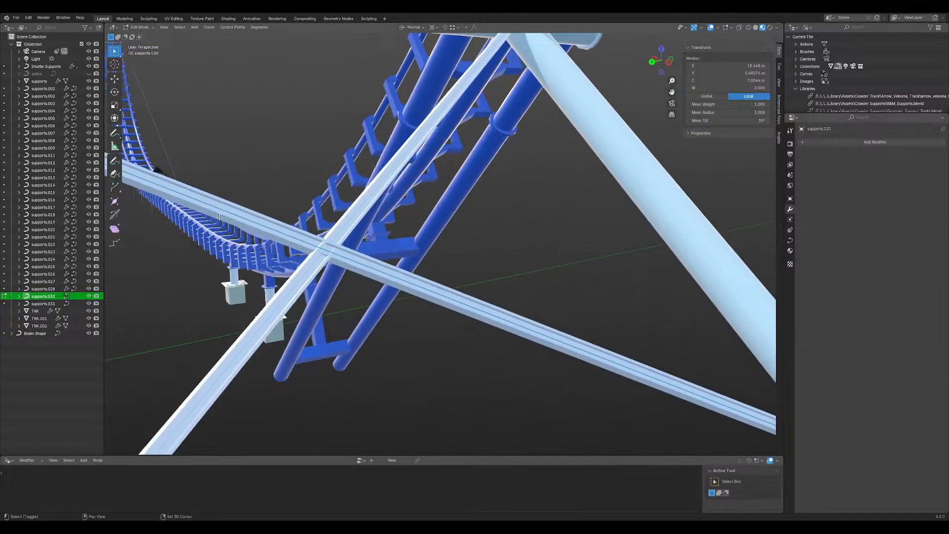
left_click_drag(709, 121, 730, 121)
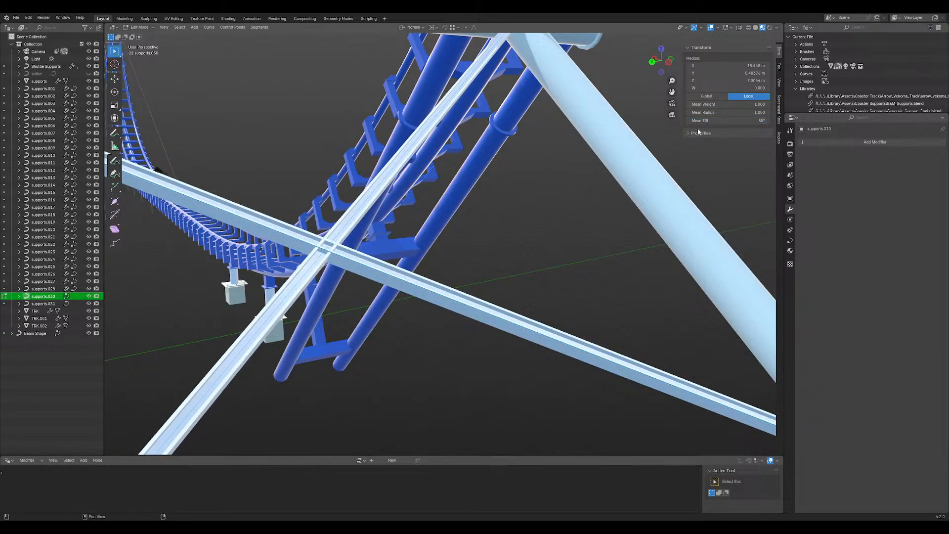
left_click(464, 242)
- Examine the remaining cross braces of the support tower up close and from the right side
middle_click_drag(465, 242, 232, 225)
scroll(231, 224, "down", 12)
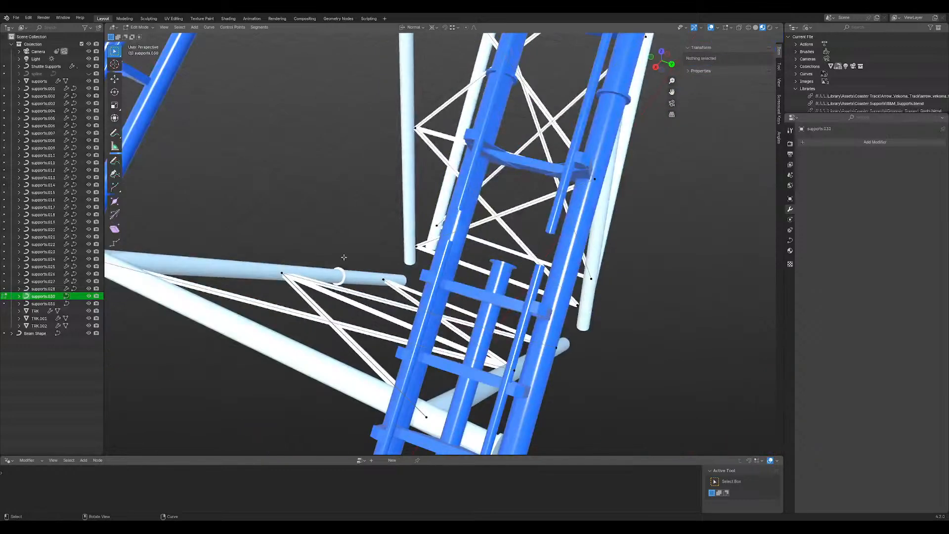
middle_click_drag(333, 260, 320, 328)
scroll(501, 269, "up", 8)
scroll(501, 269, "down", 2)
scroll(500, 220, "up", 5)
left_click_drag(327, 335, 339, 344)
middle_click_drag(339, 343, 327, 325)
key("KP_2")
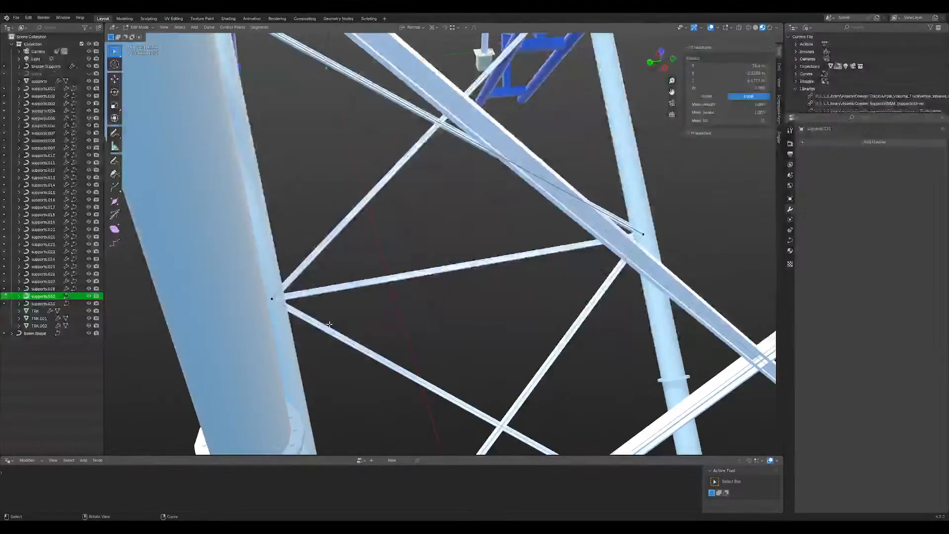
key("KP_3")
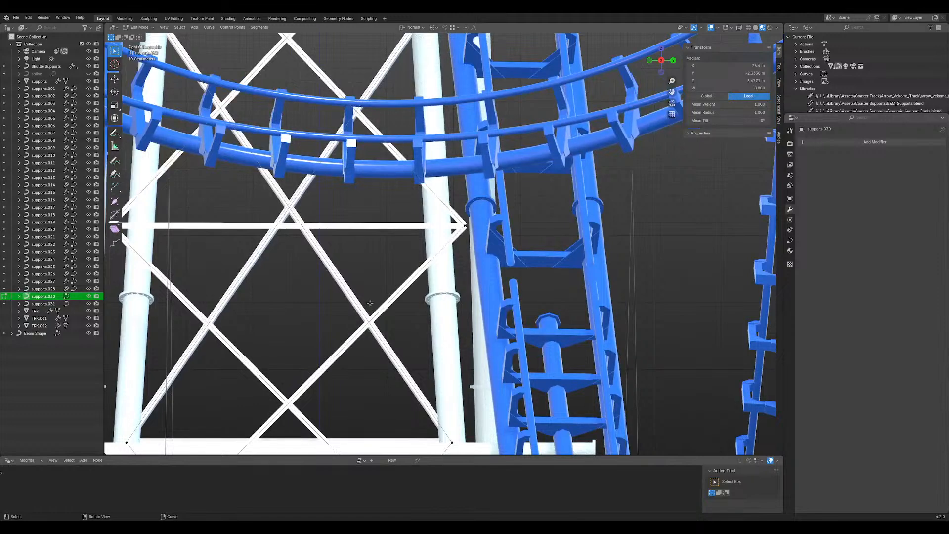
scroll(370, 302, "down", 5)
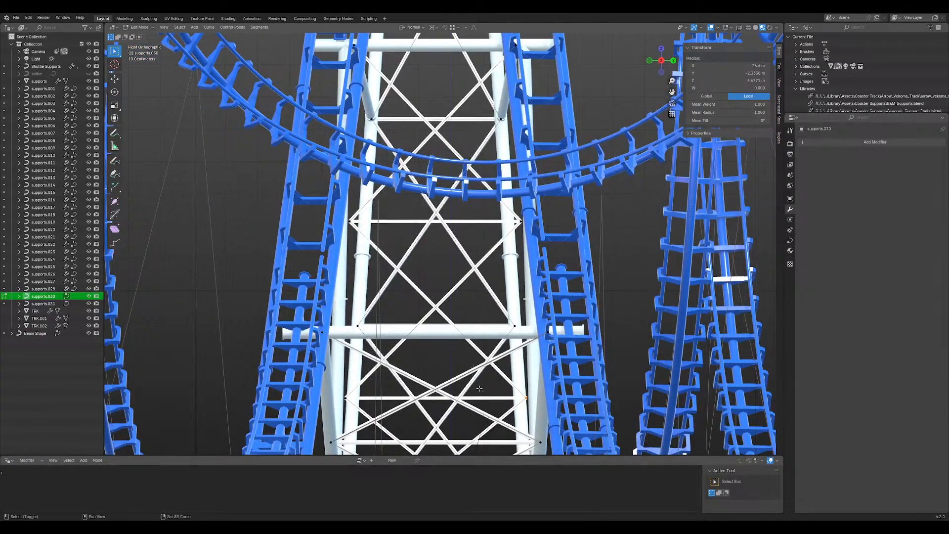
middle_click_drag(479, 389, 475, 217, "shift")
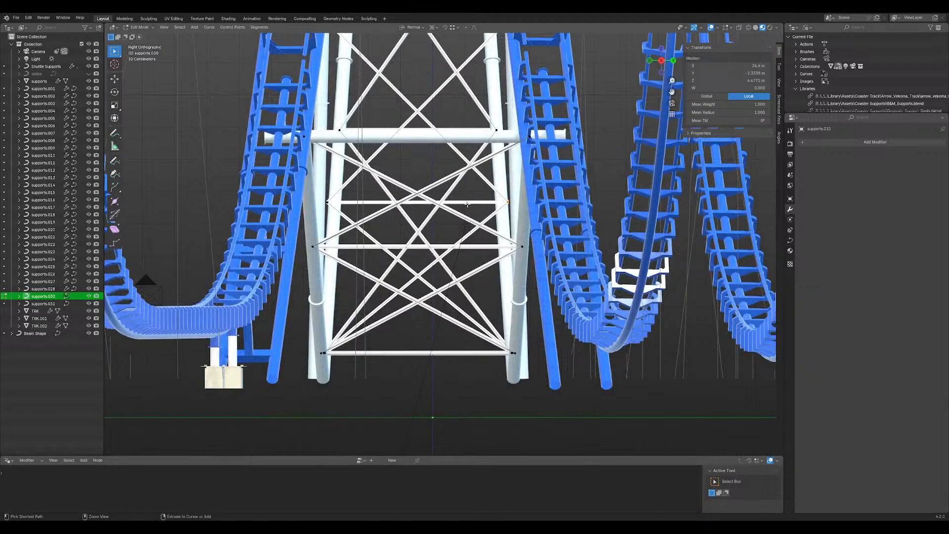
- In wireframe, box-select the outer brace end points on both sides of the tower at two neighbouring levels
key("shift+z")
middle_click_drag(467, 204, 477, 228, "shift")
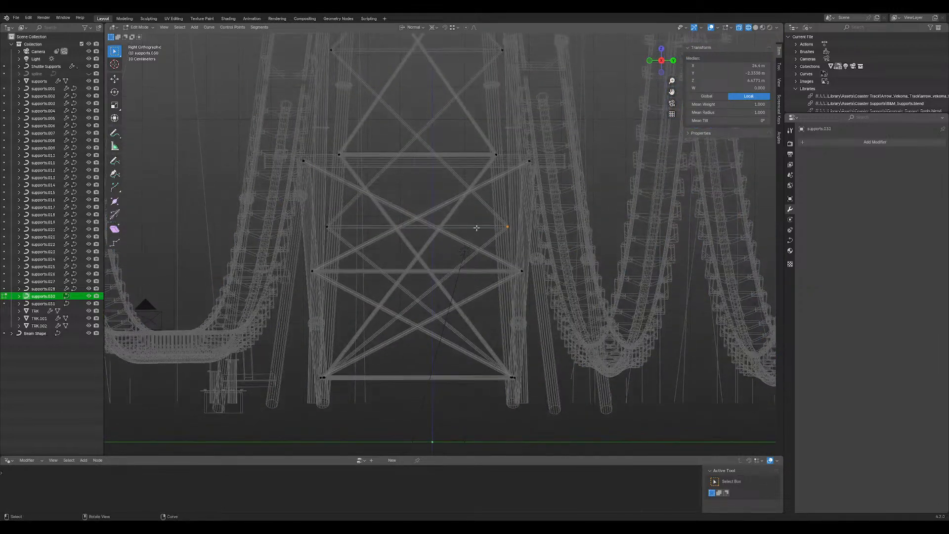
left_click_drag(310, 212, 527, 236)
middle_click_drag(477, 135, 481, 245, "shift")
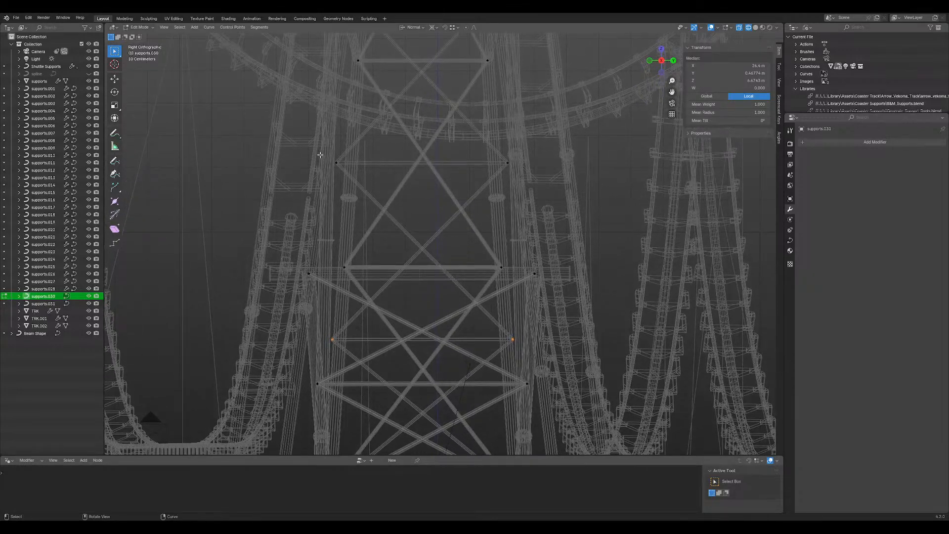
left_click_drag(316, 144, 514, 193, "shift")
mouse_move(423, 150)
middle_mouse_down()
mouse_move(439, 169)
mouse_move(439, 143)
middle_mouse_up()
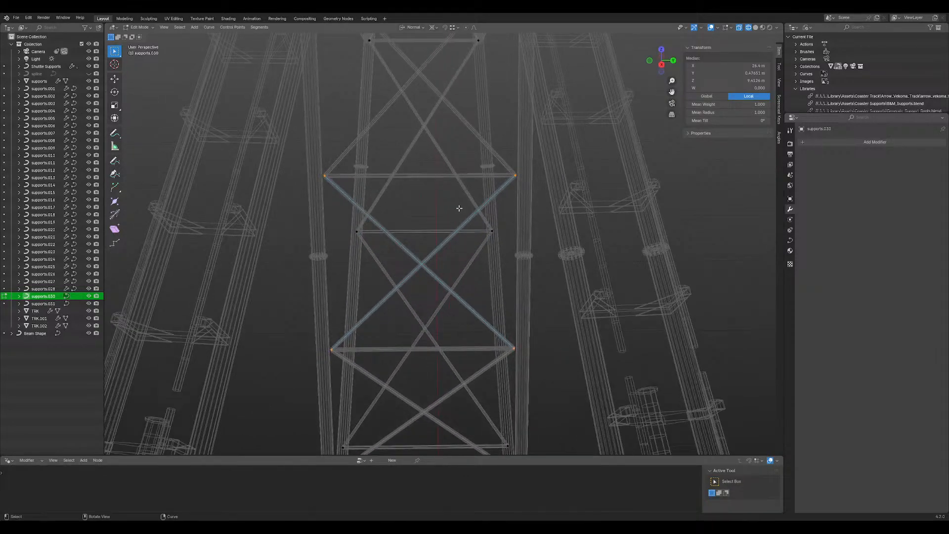
key("s")
key("y")
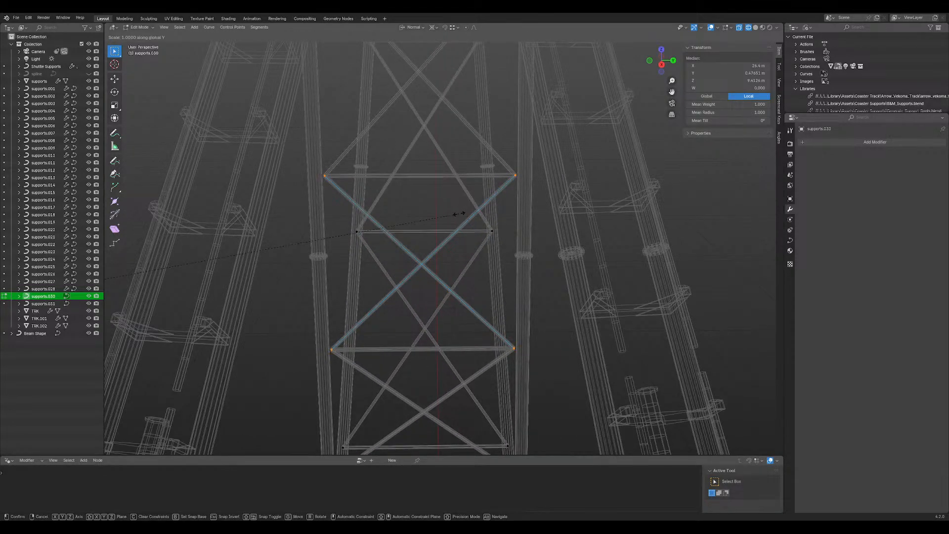
key("Escape")
scroll(451, 214, "down", 3)
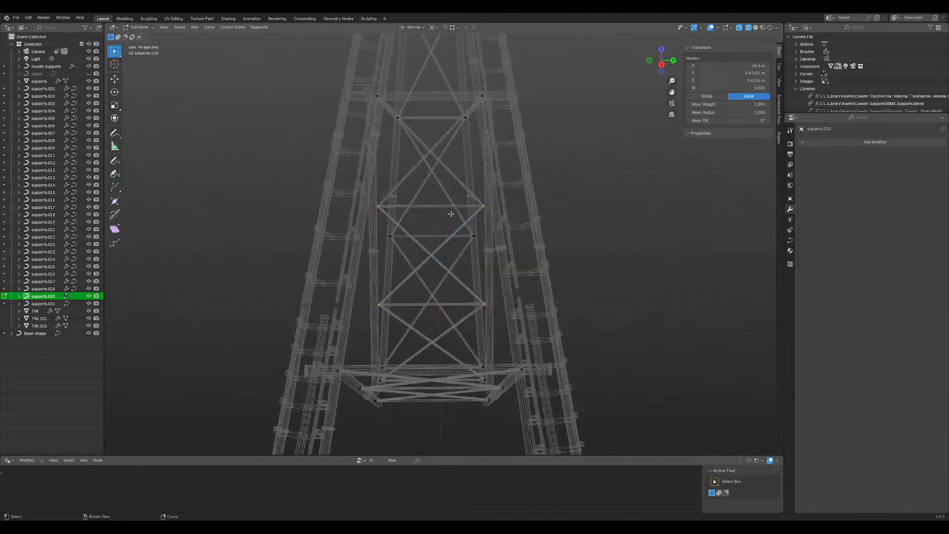
scroll(451, 214, "down", 3)
middle_click_drag(448, 214, 312, 241)
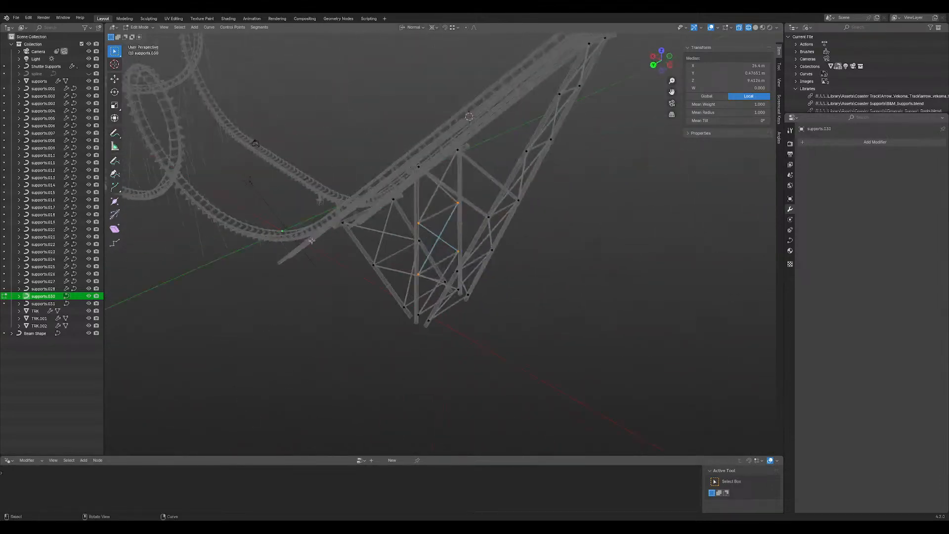
key("s")
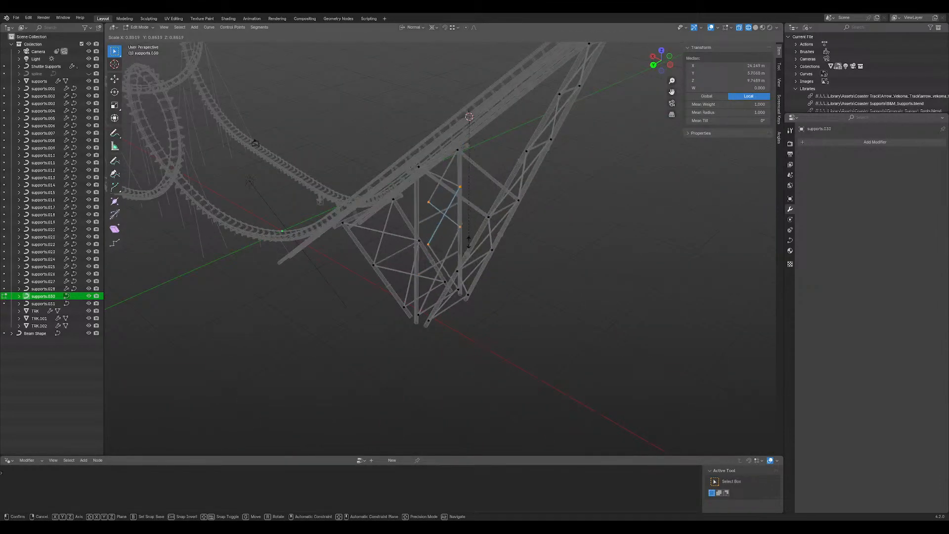
key("y")
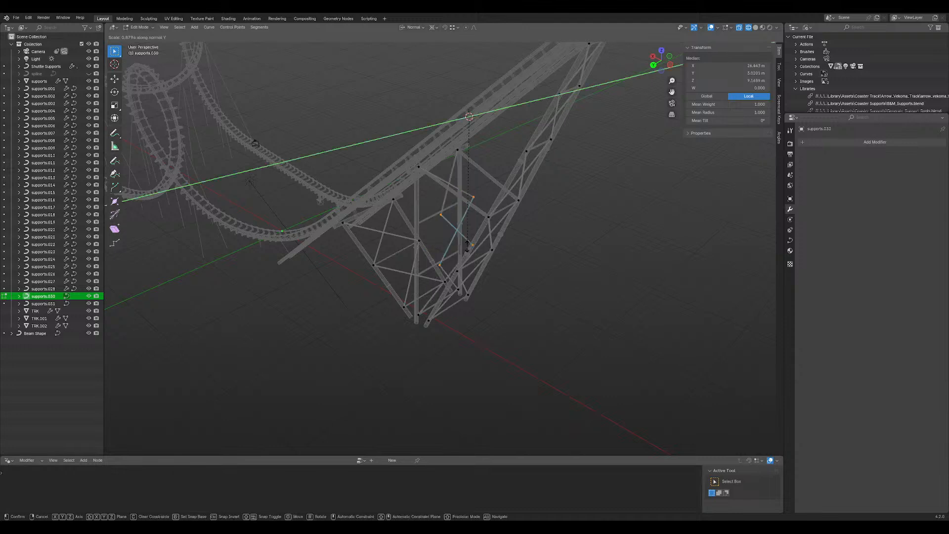
key("y")
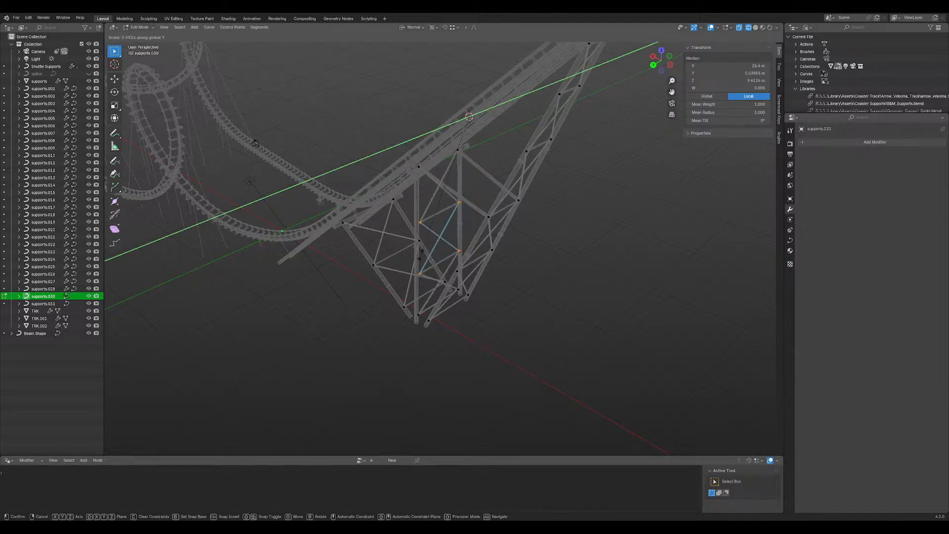
left_click(434, 245)
middle_click_drag(434, 246, 424, 229)
right_click(539, 169)
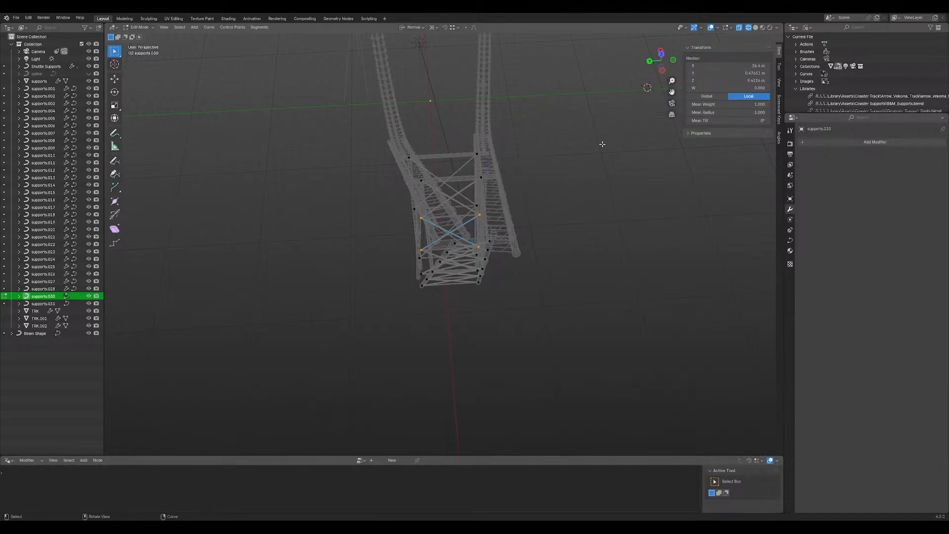
- Snap the 3D cursor to the world origin
key("grave")
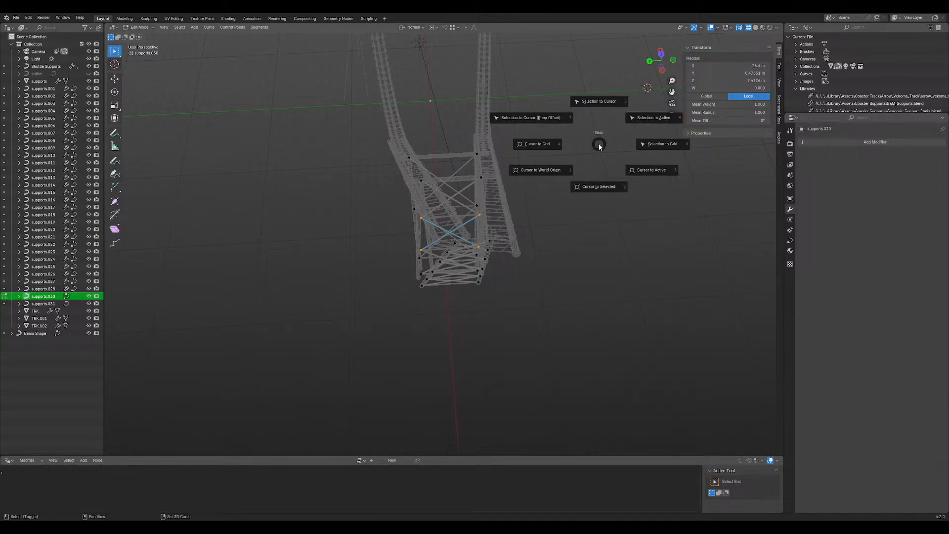
left_click(547, 173)
middle_click_drag(478, 254, 474, 216)
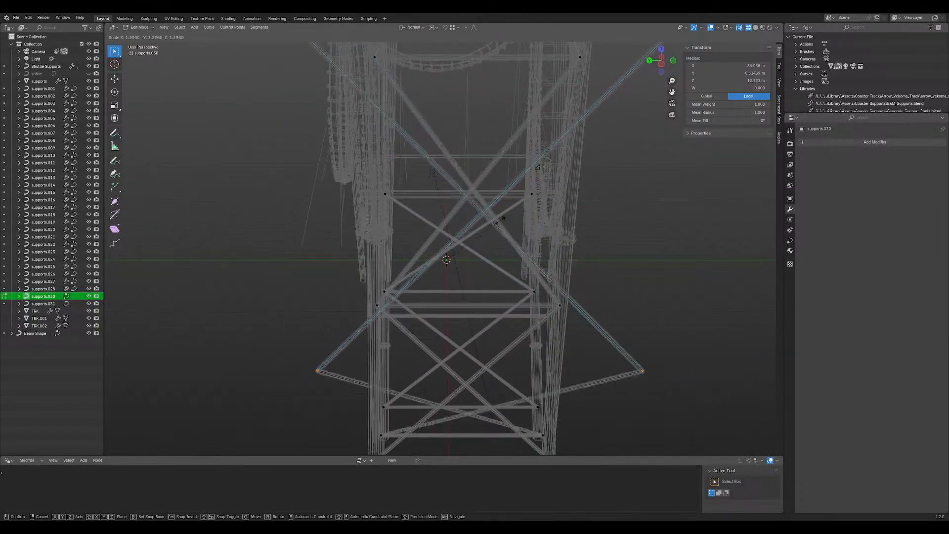
key("y")
key("y")
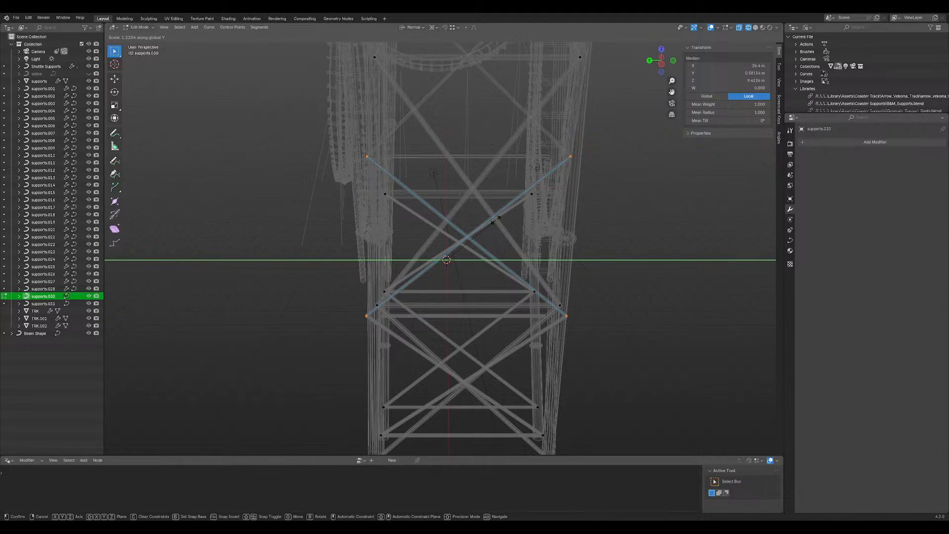
right_click(492, 222)
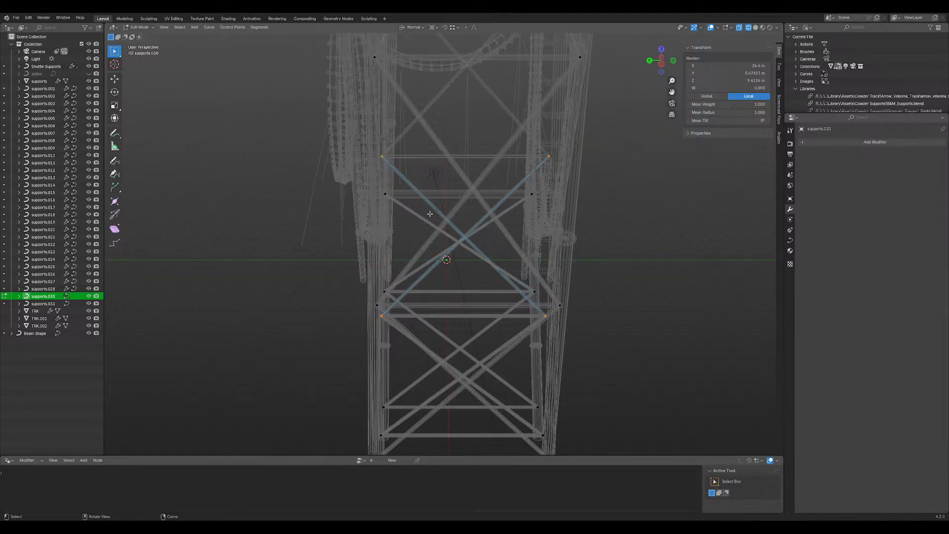
- From the right orthographic view, scale the four selected brace end points along global Y by about 1.064 to reach the legs
middle_click_drag(430, 214, 569, 197)
key("KP_3")
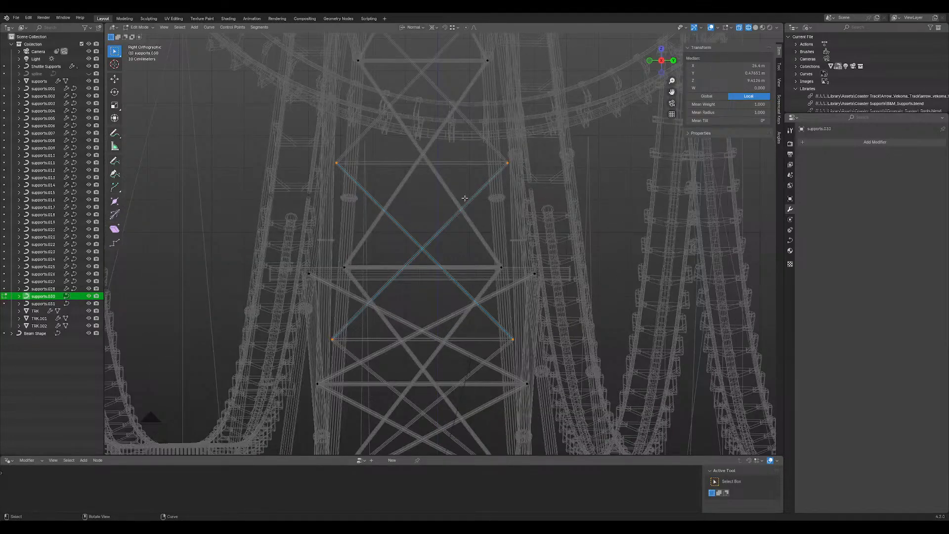
scroll(465, 199, "up", 3)
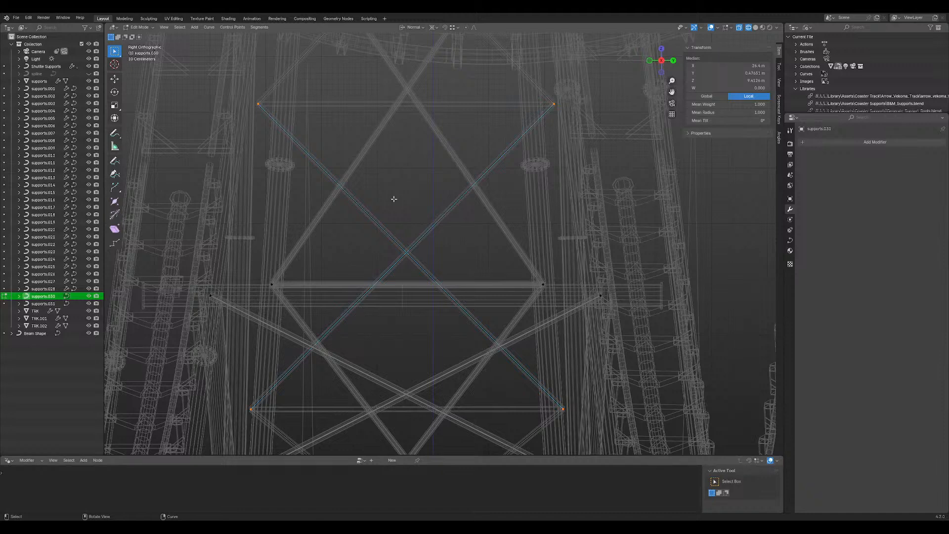
key("s")
key("y")
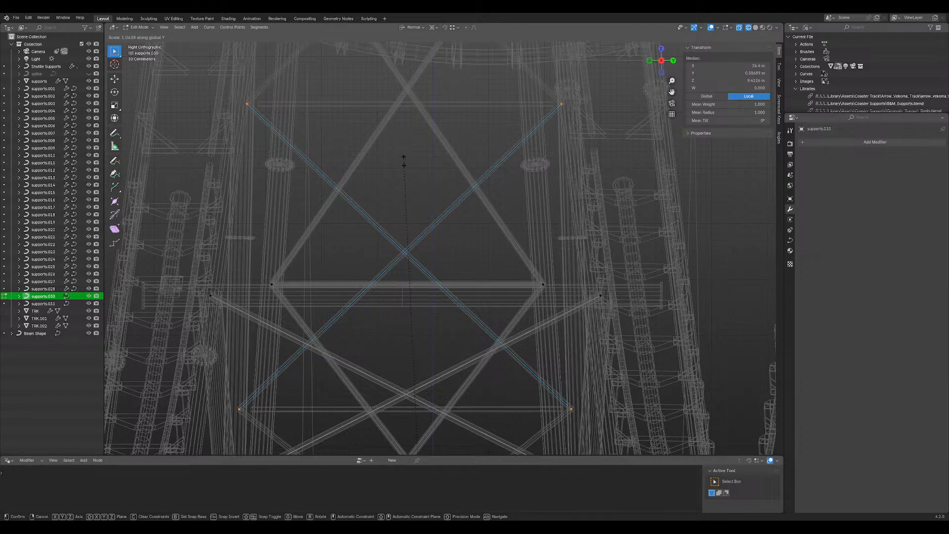
left_click(404, 161)
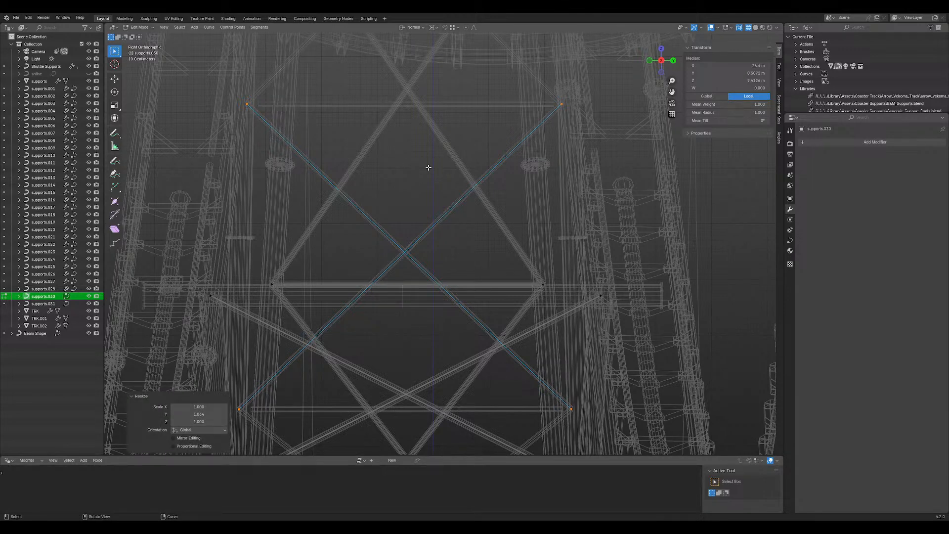
- Examine the widened cross braces in shaded view and compare them with their state before the scaling
key("Tab")
key("shift+z")
mouse_move(428, 168)
middle_mouse_down()
mouse_move(412, 160)
mouse_move(412, 144)
middle_mouse_up()
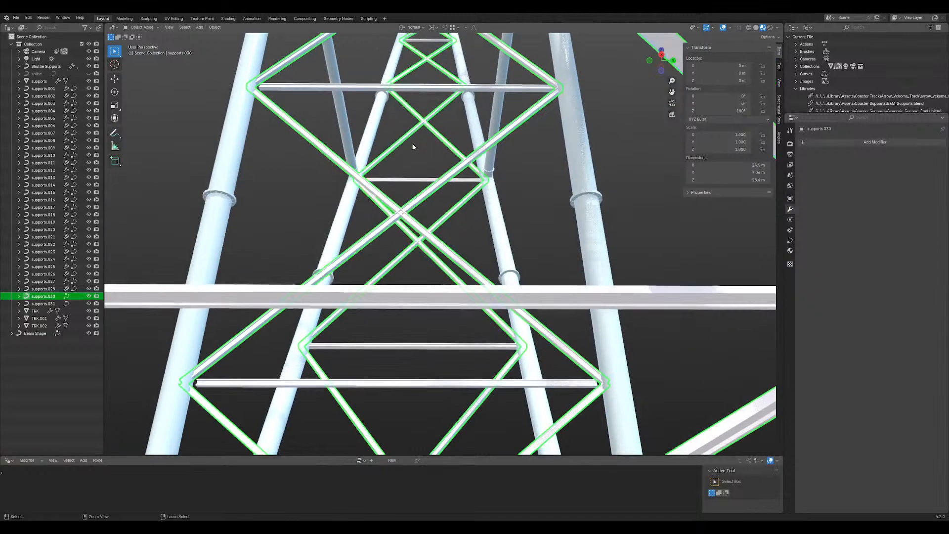
key("Tab")
key("ctrl+z")
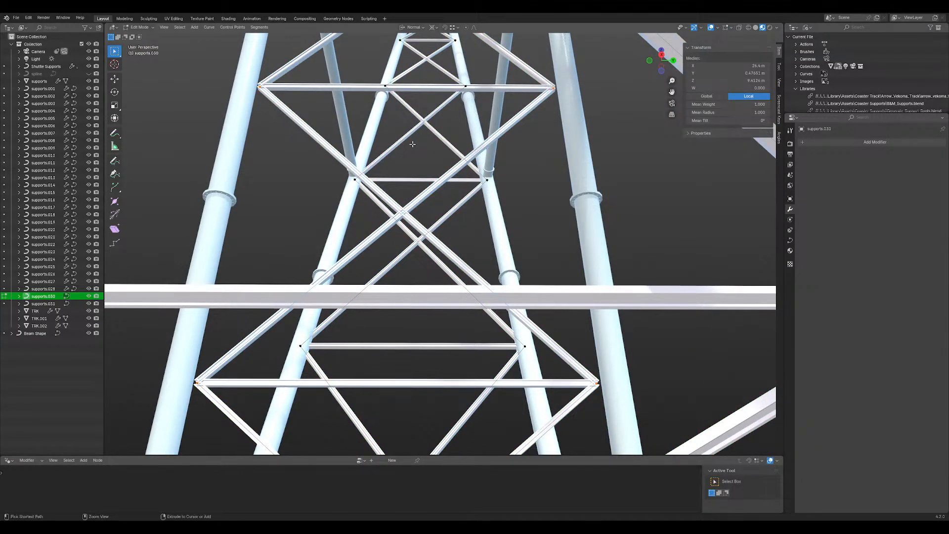
key("ctrl+shift+z")
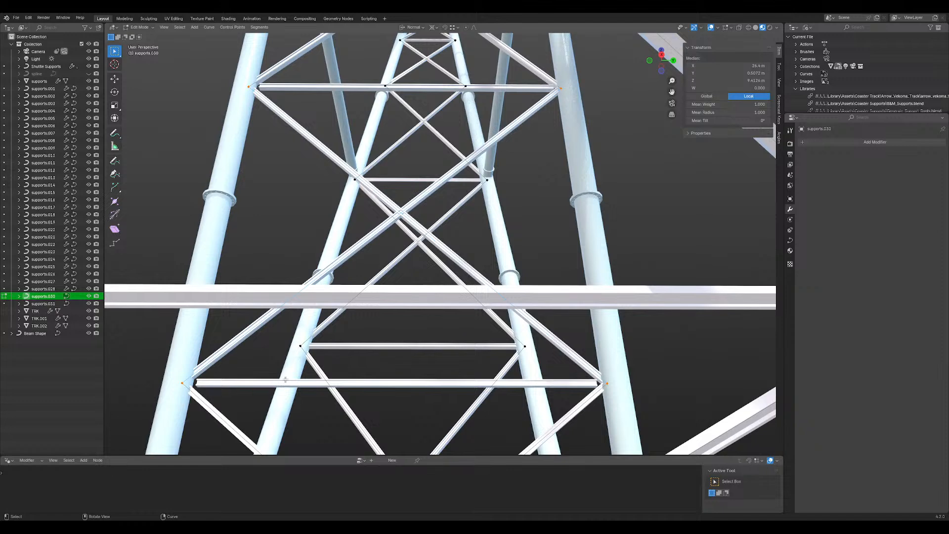
- In the horizontal strut curve, select the two struts at the widened brace levels and scale them along global Y by about 1.06
key("Tab")
left_click(269, 380)
key("Tab")
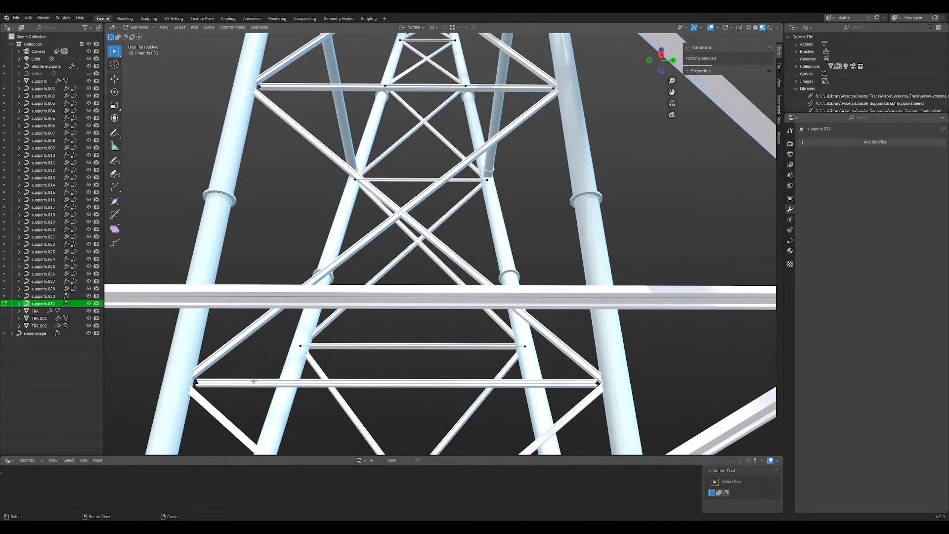
mouse_move(380, 232)
middle_mouse_down()
mouse_move(382, 254)
mouse_move(381, 245)
middle_mouse_up()
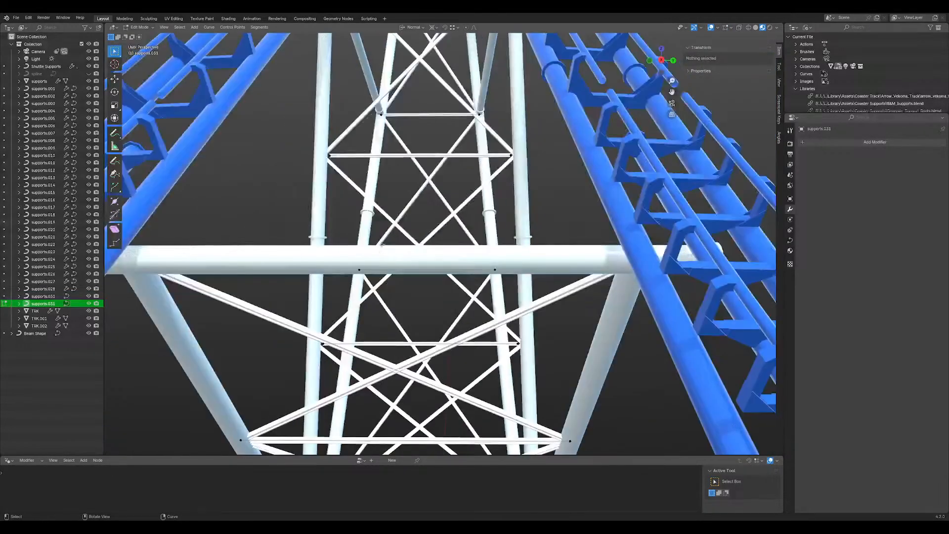
left_click(329, 155)
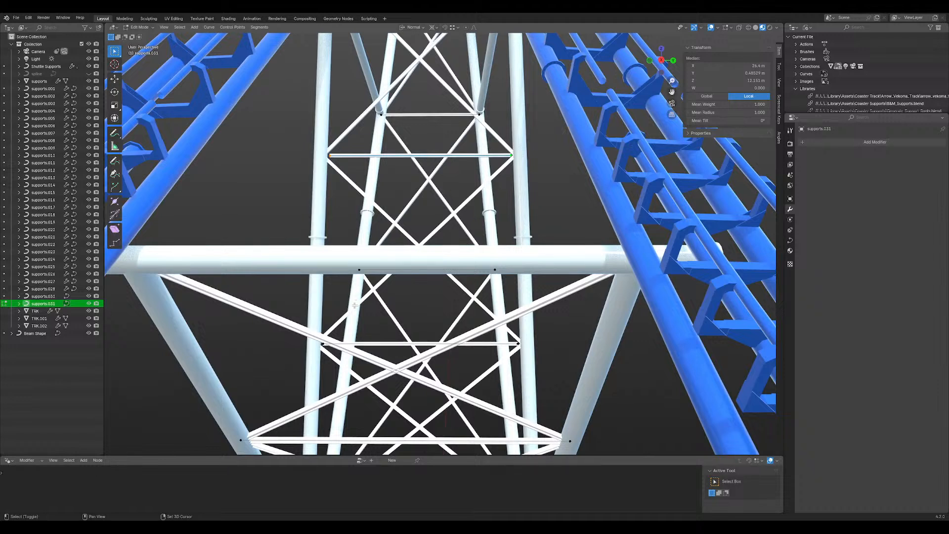
left_click(321, 342, "shift")
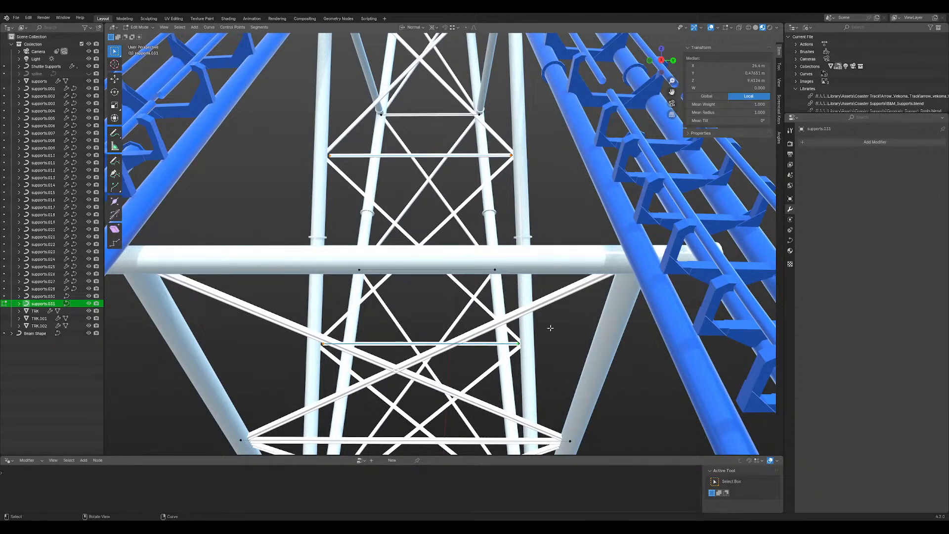
key("s")
key("y")
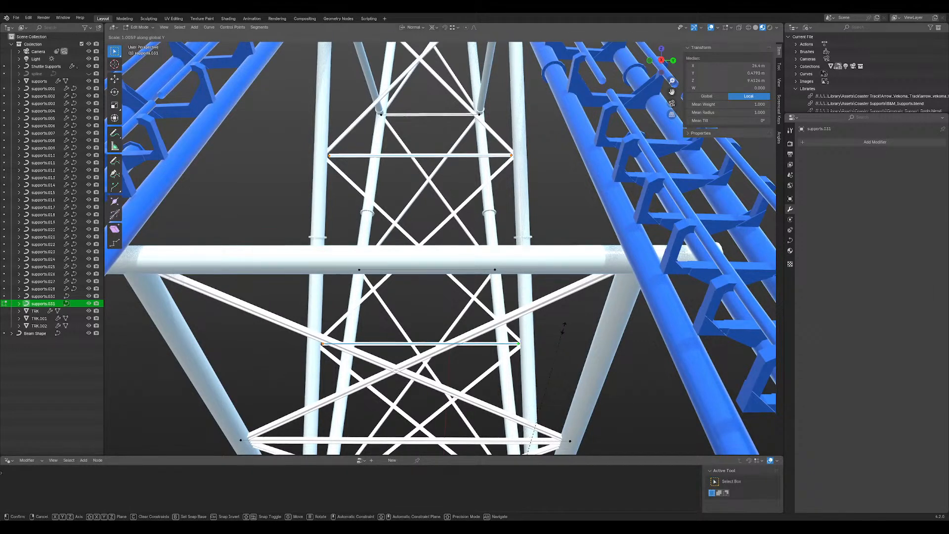
left_click(572, 299)
- Return to editing the diagonal brace curve and lower one overlapping end point at the left leg's upper joint about 0.08 m along Z
key("grave")
left_click(537, 169)
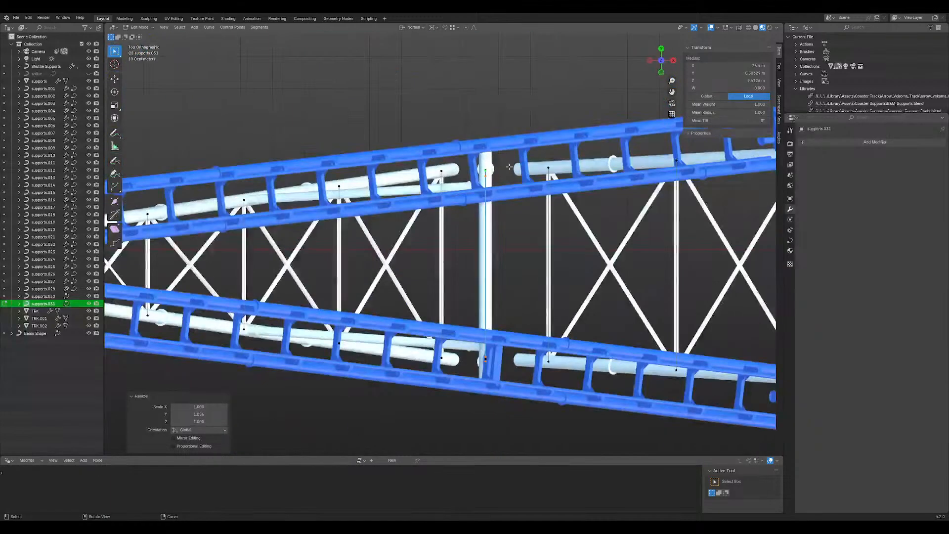
middle_click_drag(504, 243, 415, 138)
key("Tab")
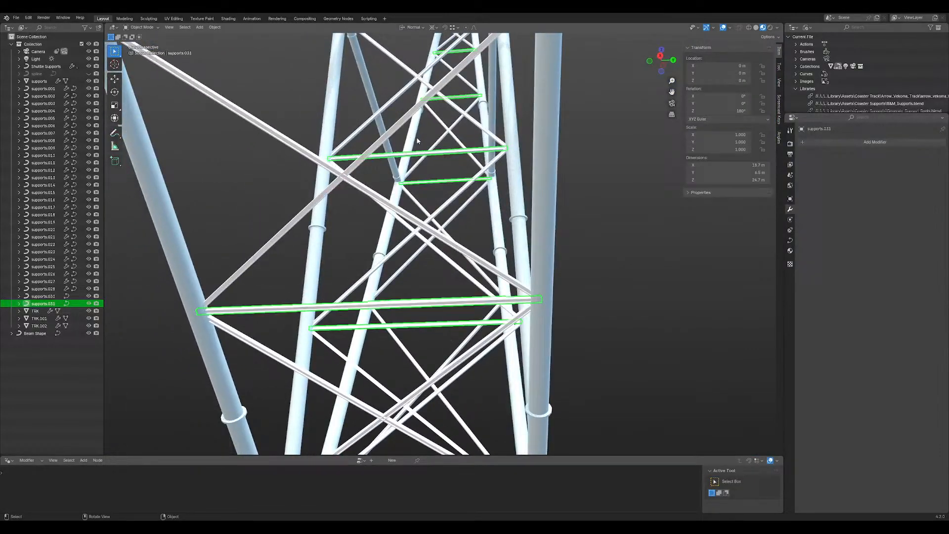
left_click(343, 138)
key("Tab")
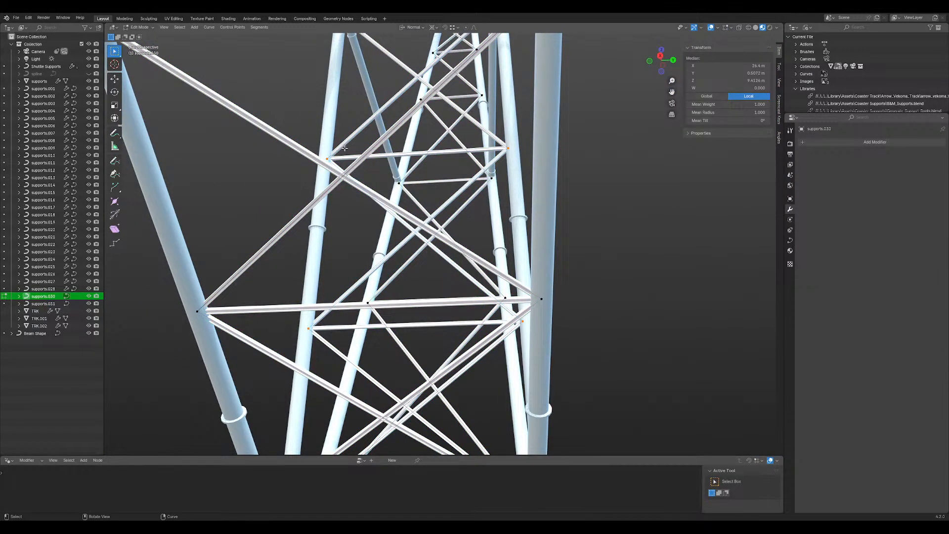
left_click(325, 152)
key("g")
key("z")
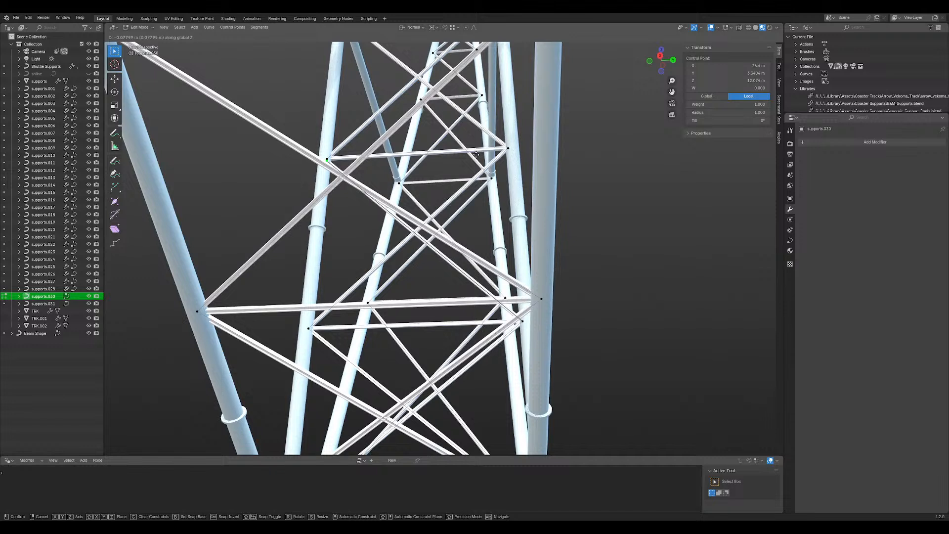
left_click(476, 157)
- Raise the other brace end point at the same left leg joint along global Z to separate the two braces
left_click(327, 155)
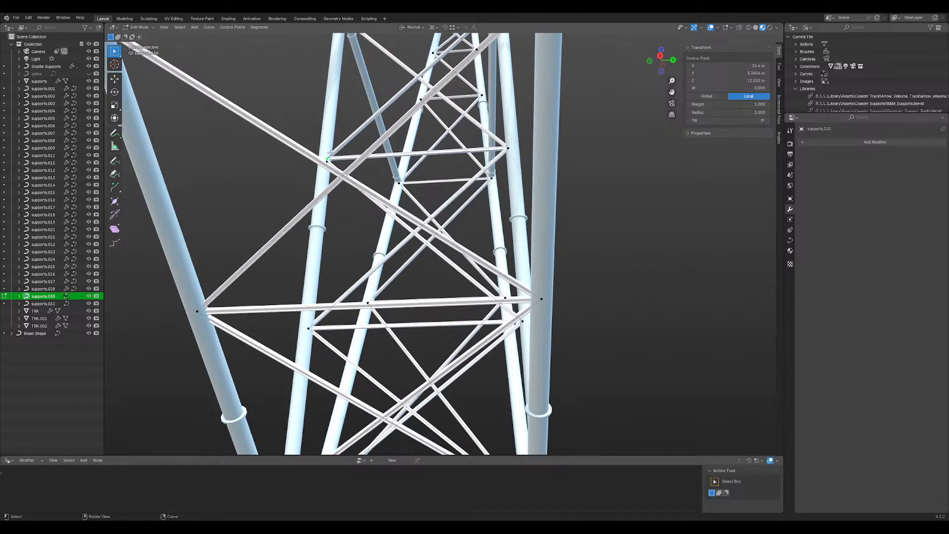
key("g")
key("z")
key("z")
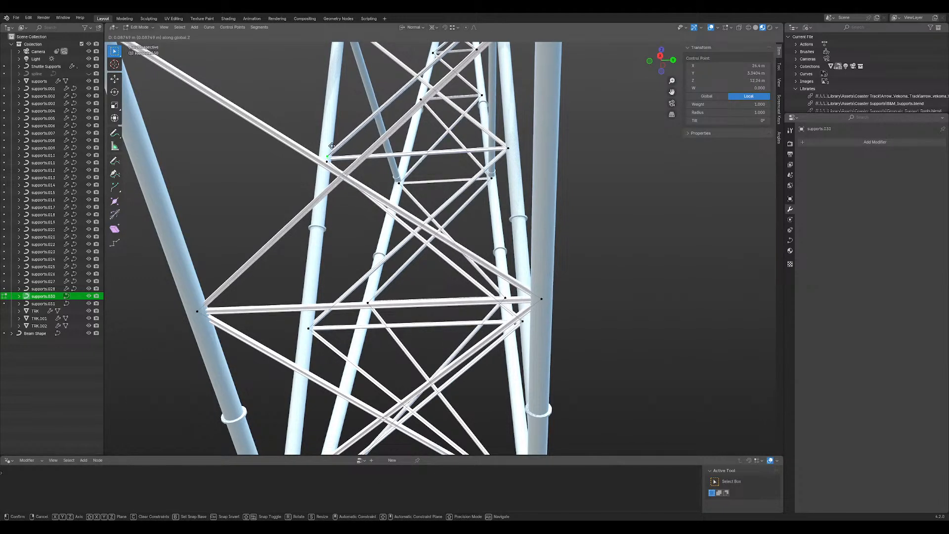
left_click(420, 157)
- Shift the overlapping brace end on the opposite leg at the same level along global Z to separate the braces there
left_click(509, 147)
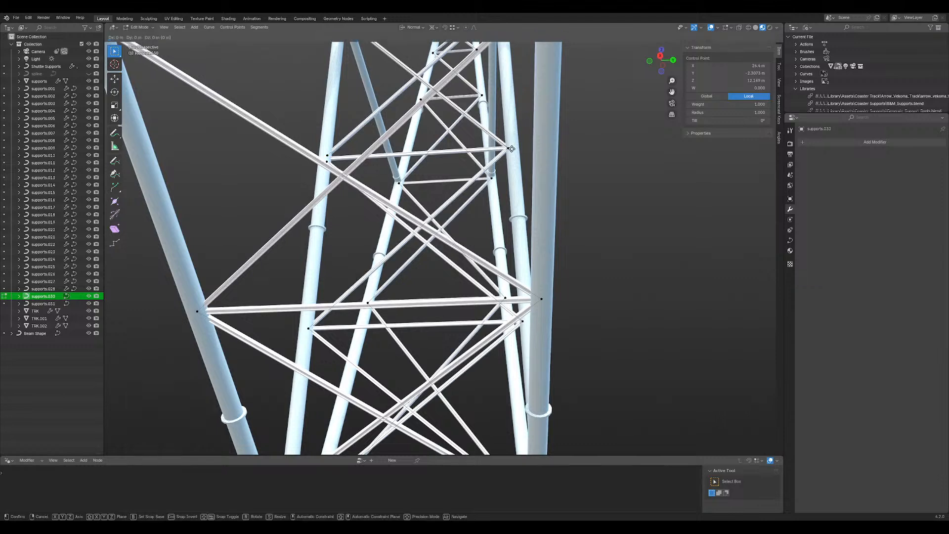
key("g")
key("z")
key("z")
key("z")
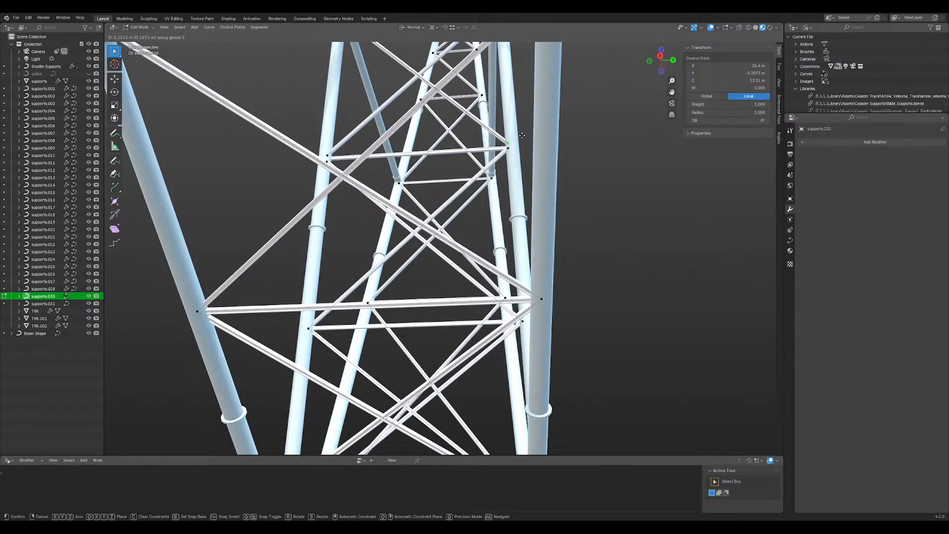
left_click(516, 167)
- Scale the two topmost end points of the braces along global Y by about 1.1 and lower them about 0.32 m along Z
middle_click_drag(515, 167, 474, 130)
scroll(476, 139, "up", 4)
left_click(364, 44)
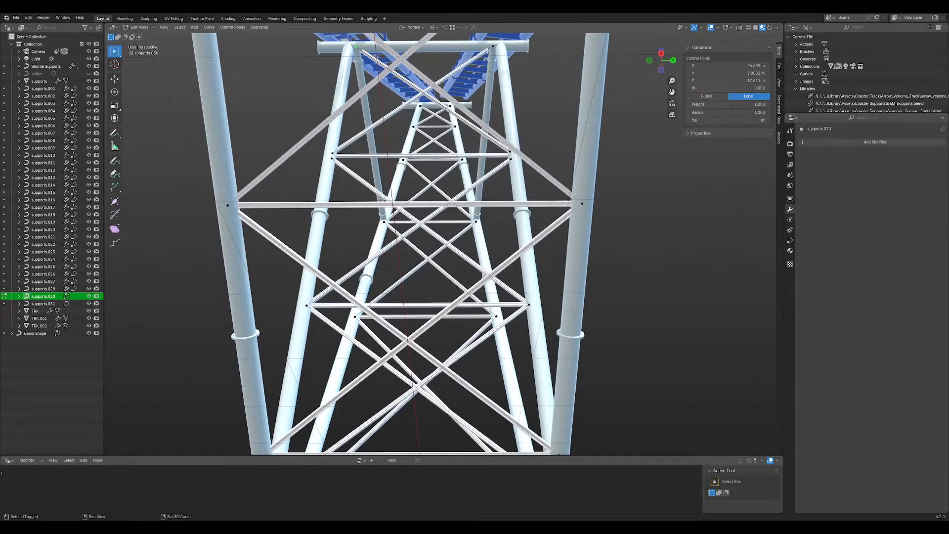
left_click(490, 48, "shift")
key("s")
key("y")
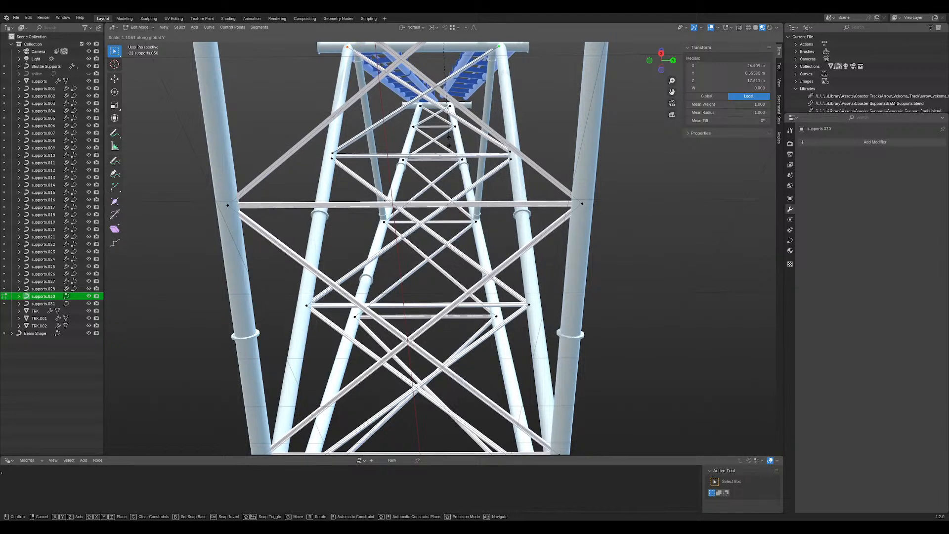
left_click(449, 139)
key("g")
key("z")
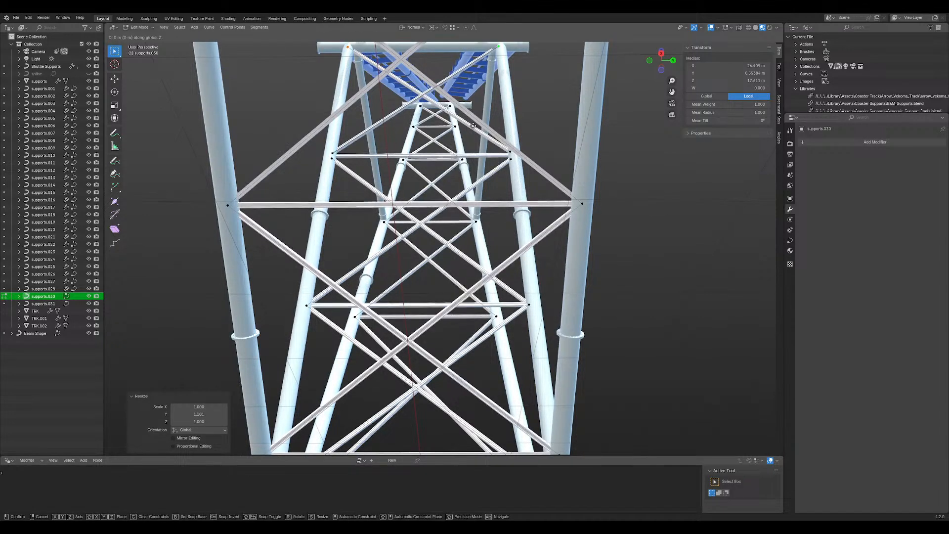
left_click(470, 165)
- Raise one overlapping brace end point at the left leg's middle joint about 0.11 m along global Z
middle_click_drag(471, 159, 468, 153)
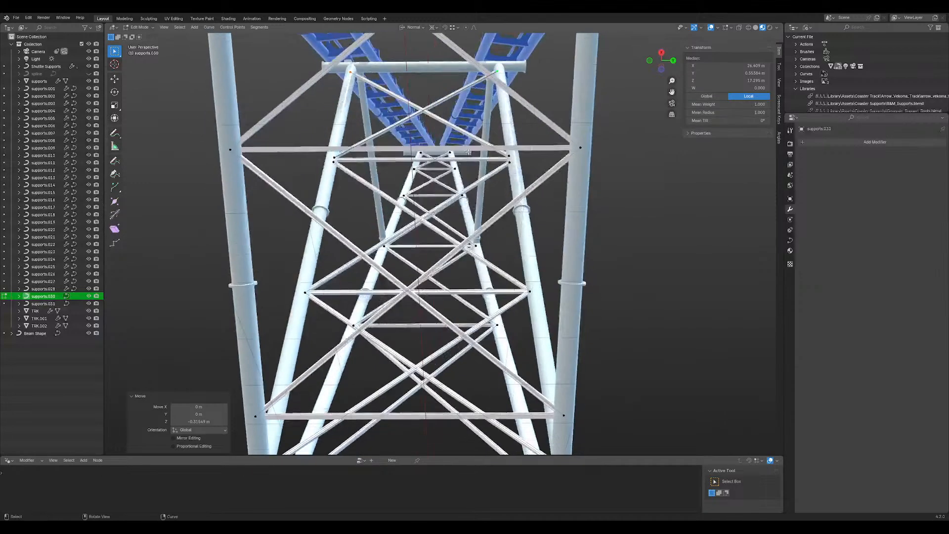
left_click(305, 292)
key("g")
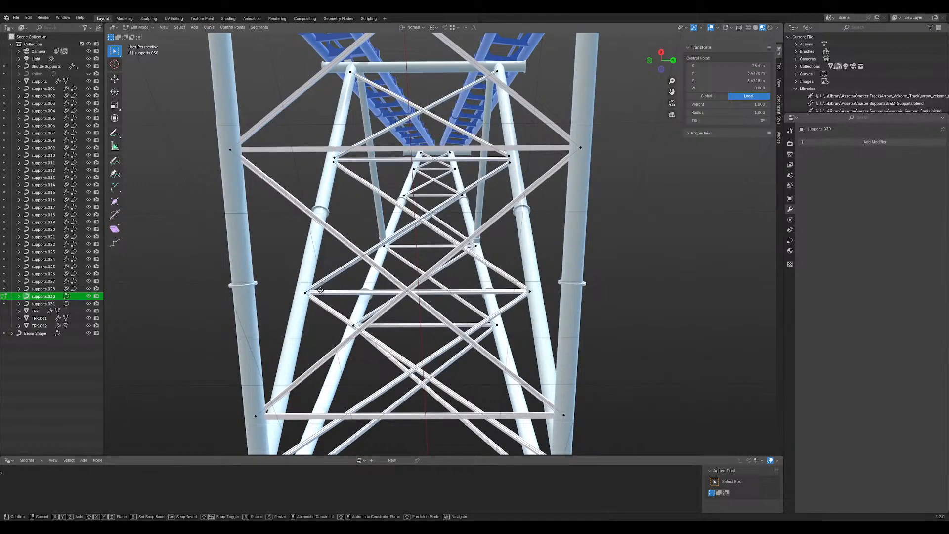
key("z")
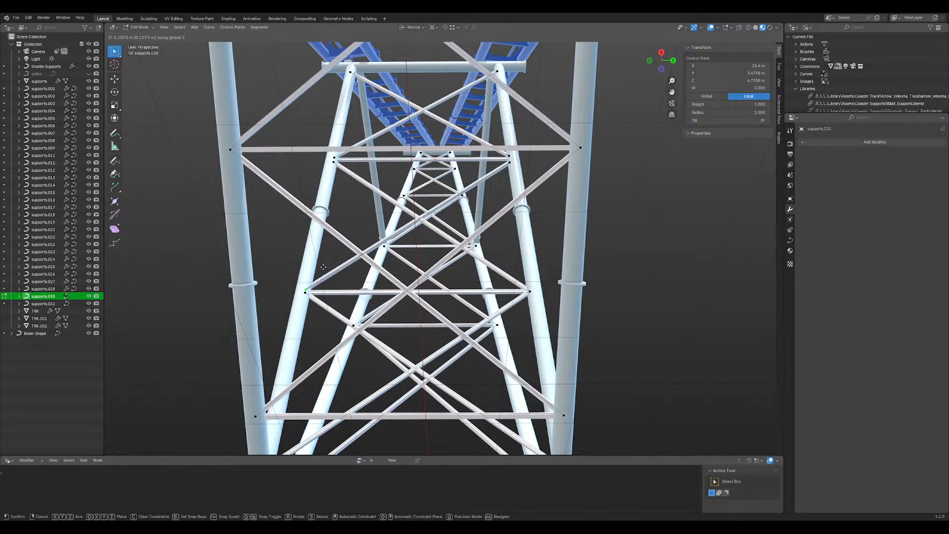
left_click(322, 268)
- Set the transform orientation to Global and lower the other brace end point at the same left leg joint along Z
left_click(412, 27)
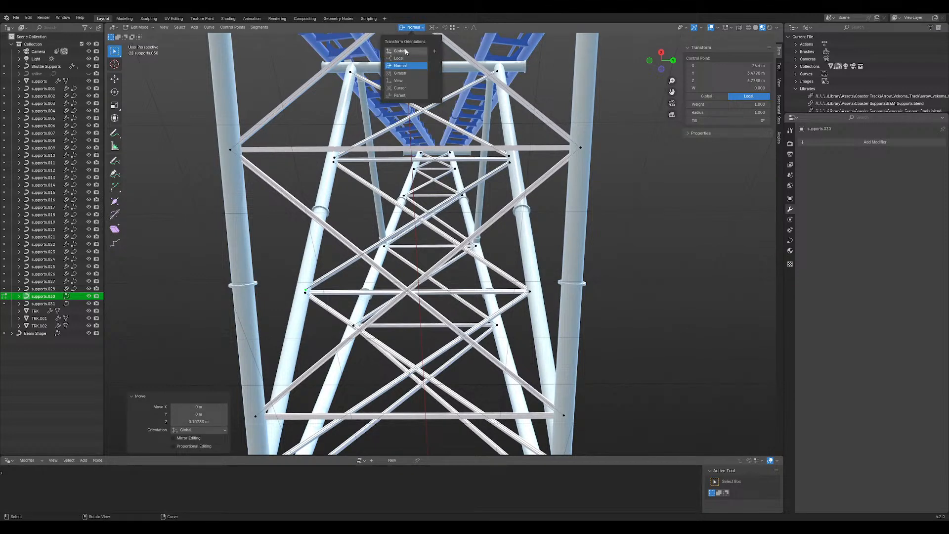
left_click(401, 51)
key("g")
key("z")
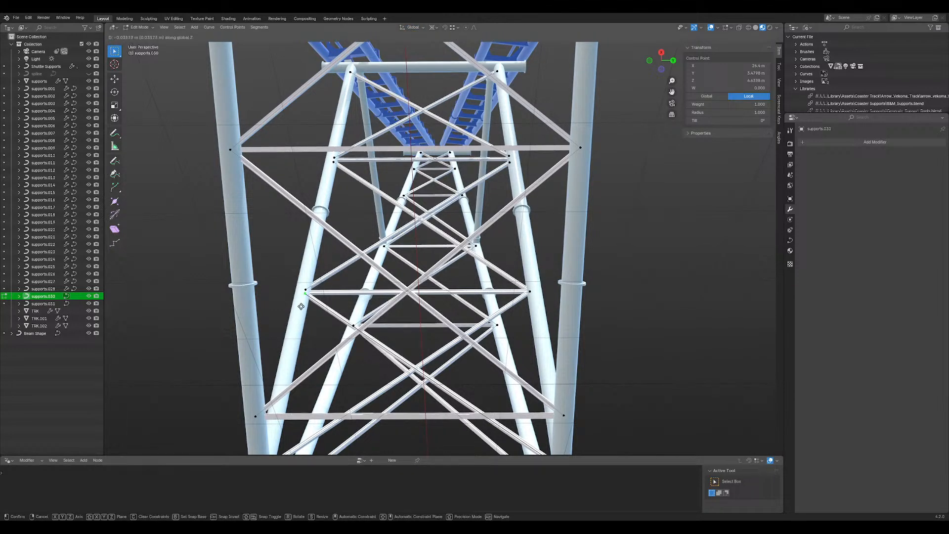
left_click(292, 335)
- Raise one overlapping brace end point at the matching joint on the opposite leg about 0.2 m along Z
left_click(530, 292)
key("g")
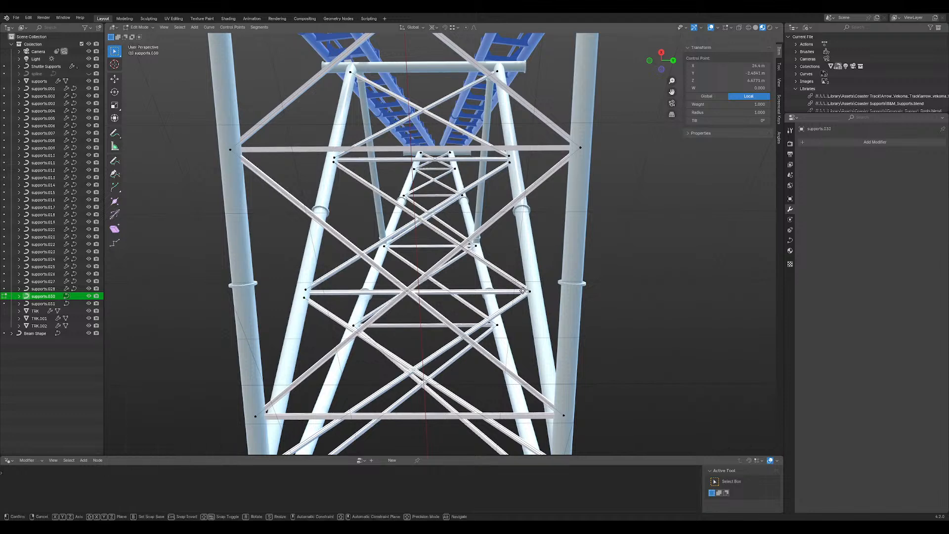
key("z")
left_click(527, 248)
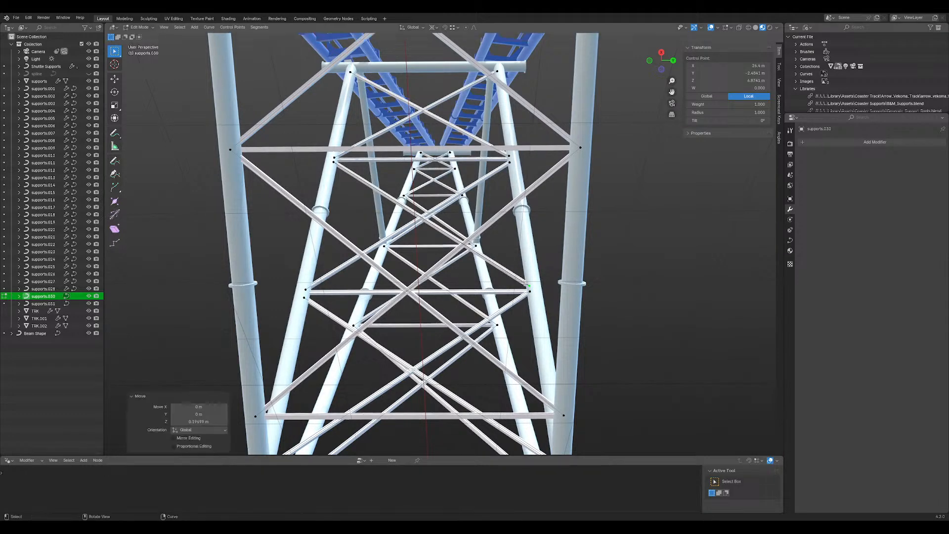
- Lower the other brace end point at the opposite leg's joint about 0.21 m along Z and finish editing the curve
left_click(535, 292)
key("g")
key("z")
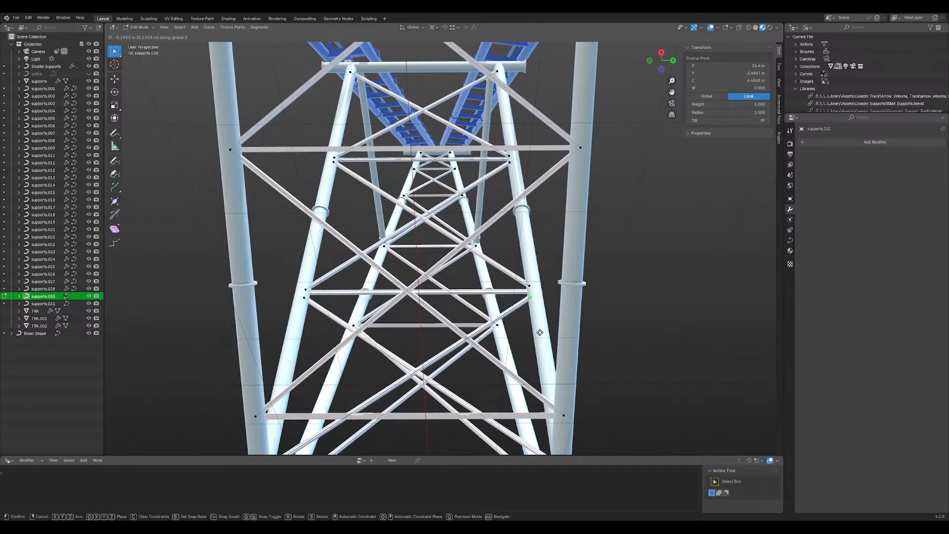
left_click(539, 330)
middle_click_drag(510, 310, 429, 311)
key("grave")
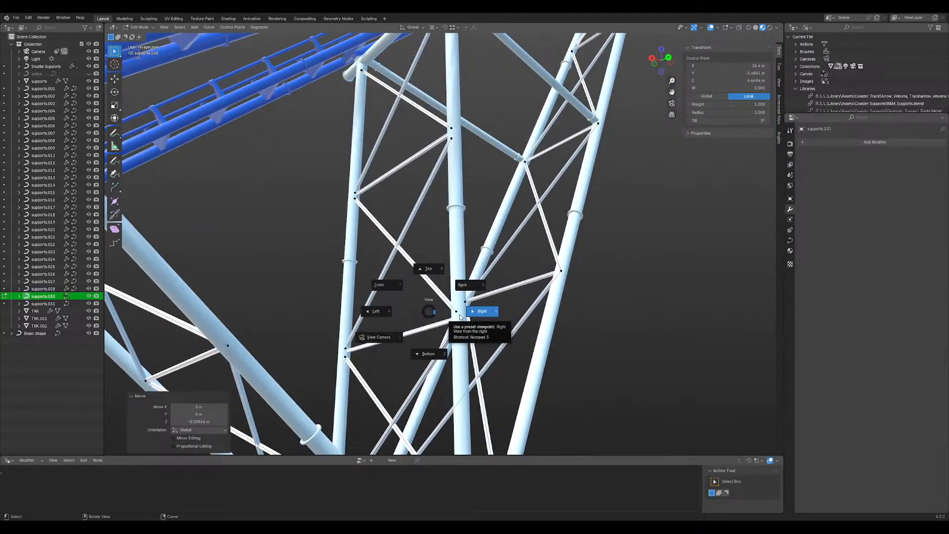
key("Escape")
key("Tab")
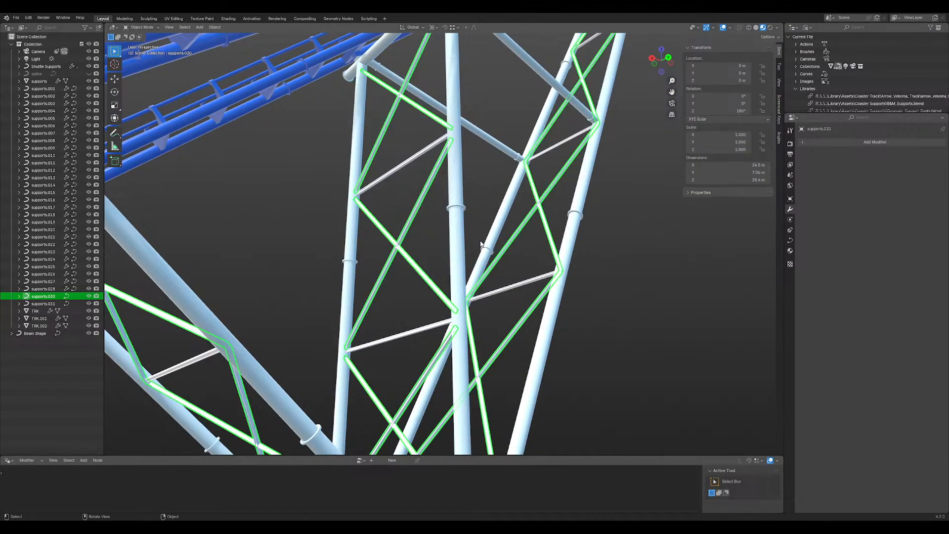
key("Tab")
key("Tab")
- Deselect the braces, review the whole coaster, and select the short support column with a square footer beneath the low track section
left_click(660, 284)
middle_click_drag(661, 284, 437, 254)
scroll(539, 230, "down", 5)
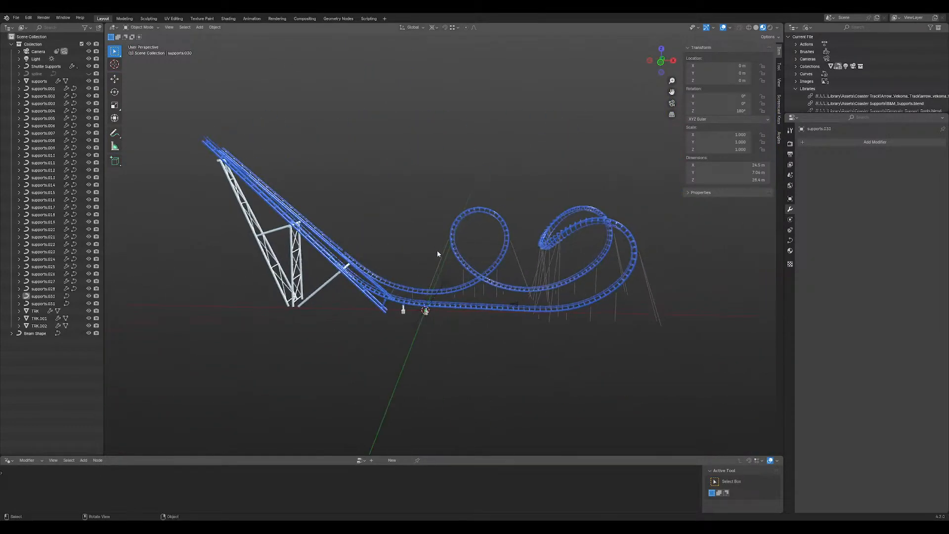
scroll(376, 304, "up", 10)
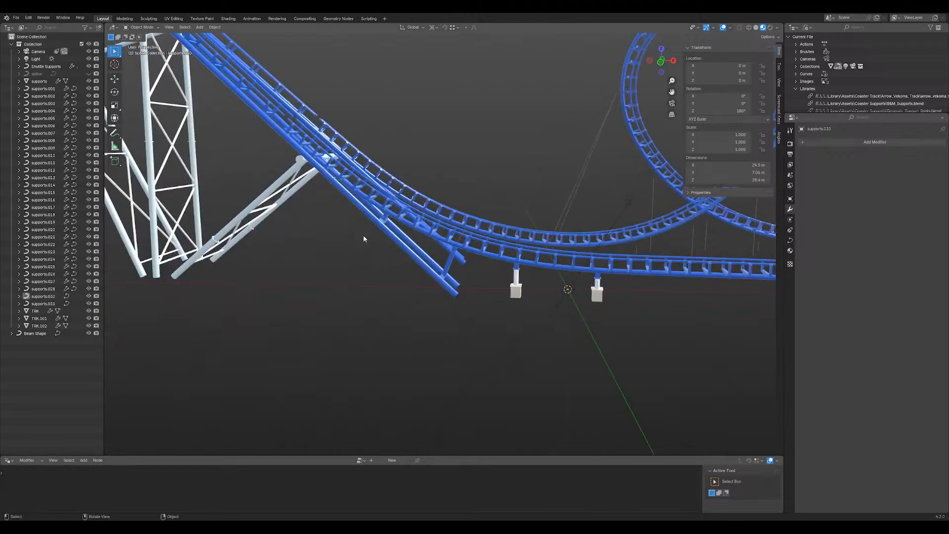
scroll(362, 242, "down", 6)
middle_click_drag(387, 319, 470, 242)
scroll(427, 283, "up", 8)
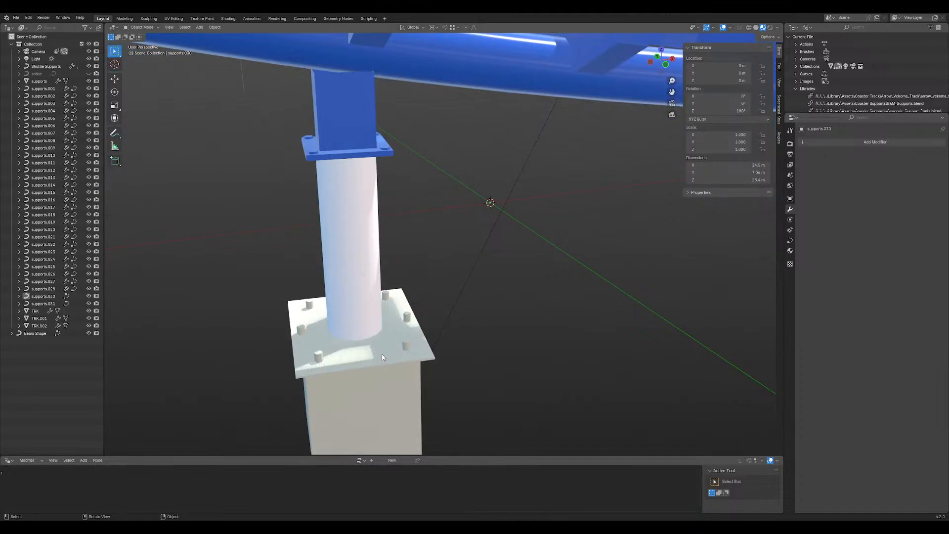
left_click(392, 346)
middle_click_drag(392, 347, 435, 294)
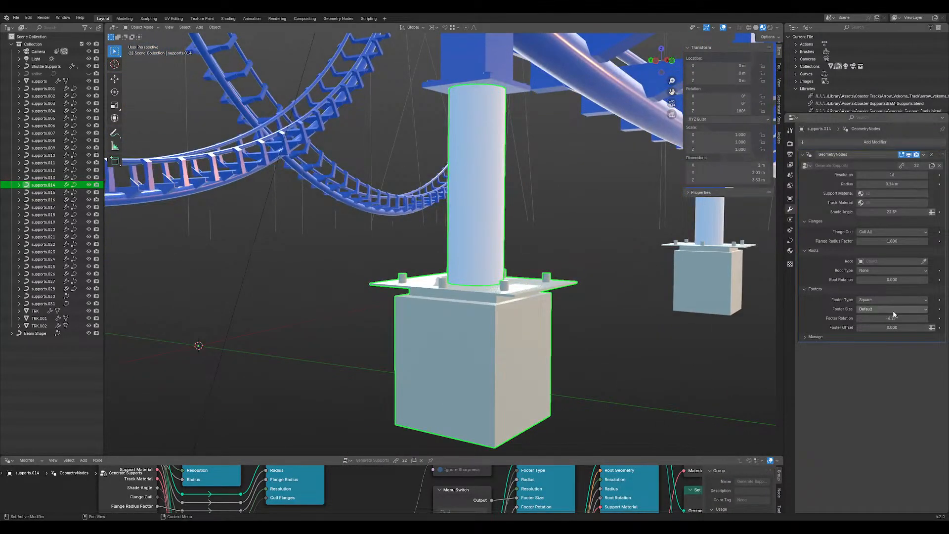
- Try footer sizes 1 and 5 on the short support column and restore the Default size
left_click(885, 309)
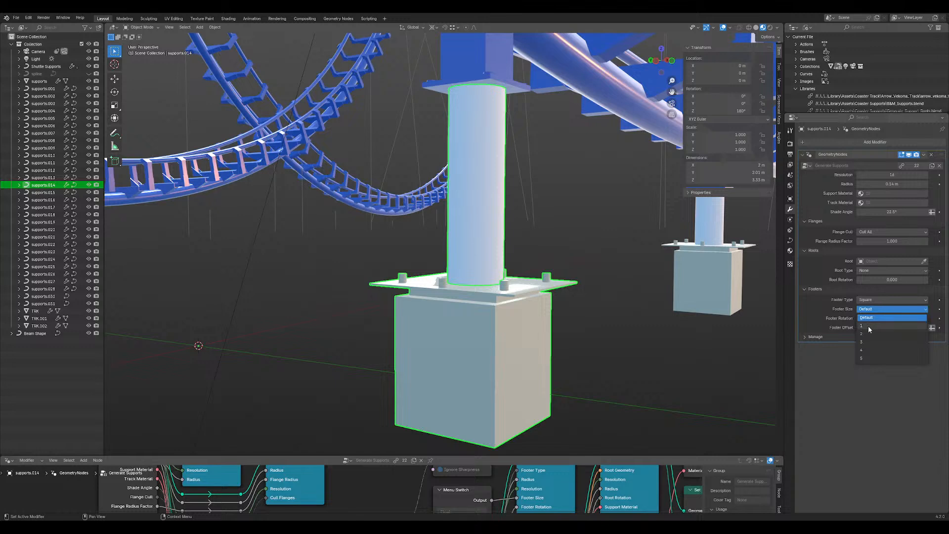
left_click(869, 326)
left_click(883, 310)
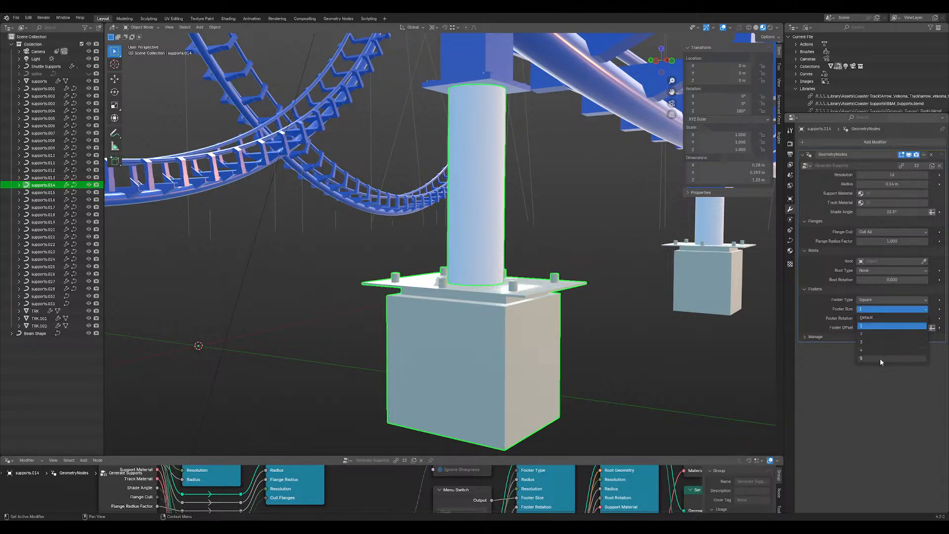
left_click(881, 358)
left_click(885, 310)
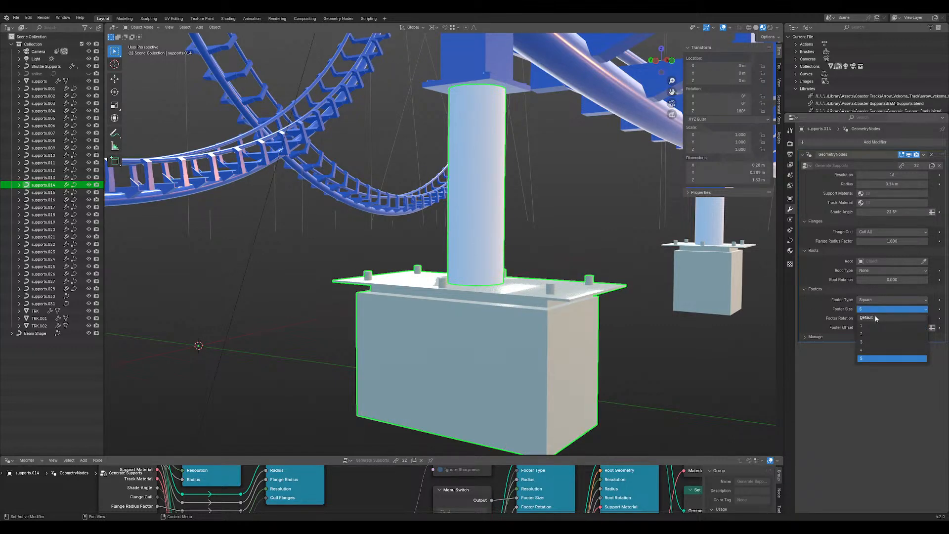
left_click(876, 318)
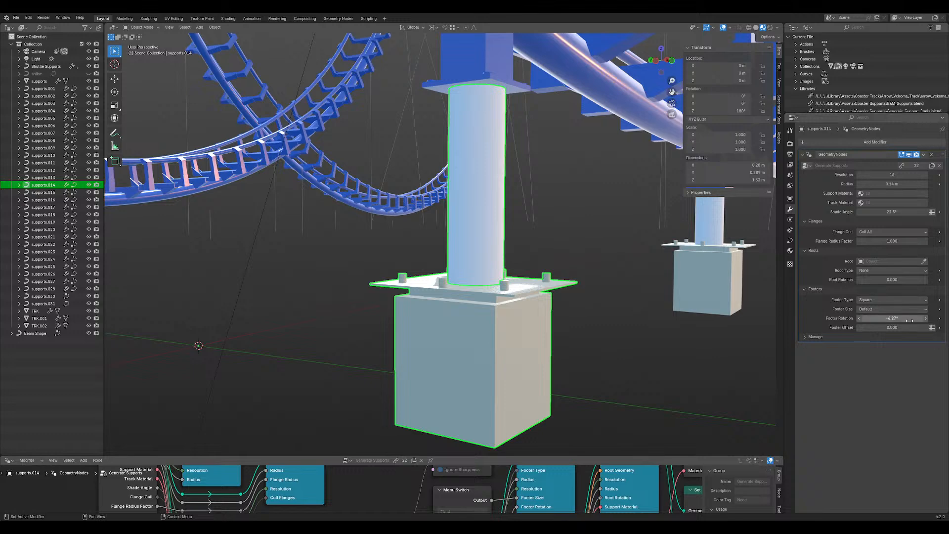
- Try a different footer rotation on the short support column and undo it
left_click_drag(892, 318, 896, 318)
key("ctrl+z")
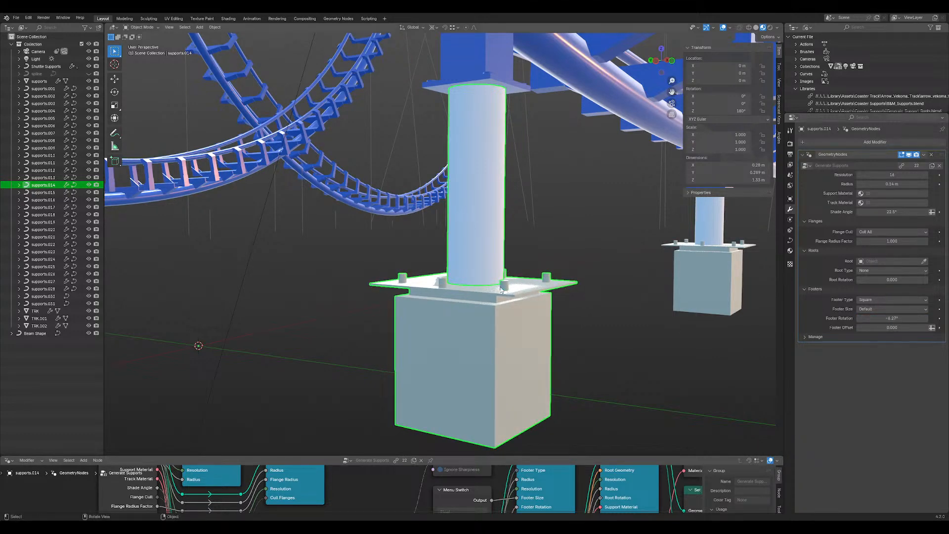
middle_click_drag(502, 290, 524, 289)
- Try the Round and None footer types on the short support column and restore the Square type
left_click(870, 302)
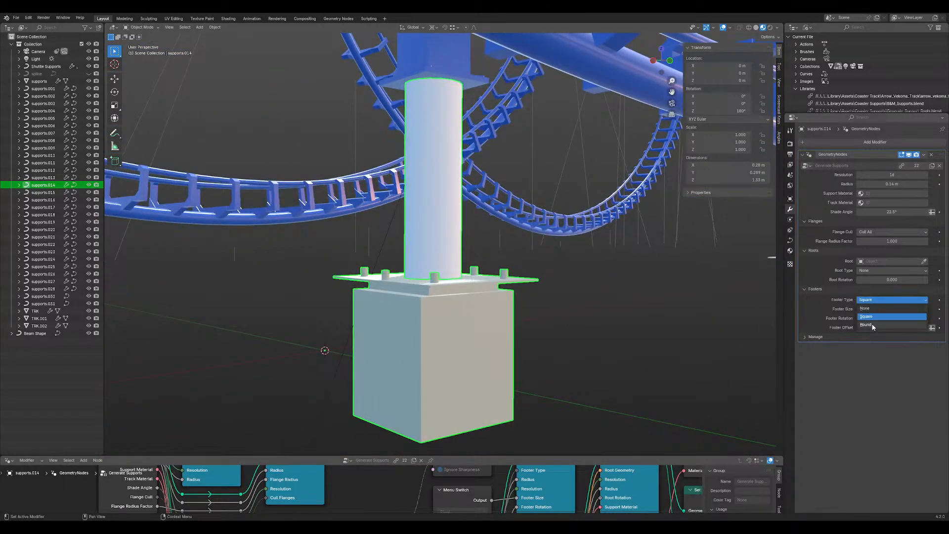
left_click(885, 324)
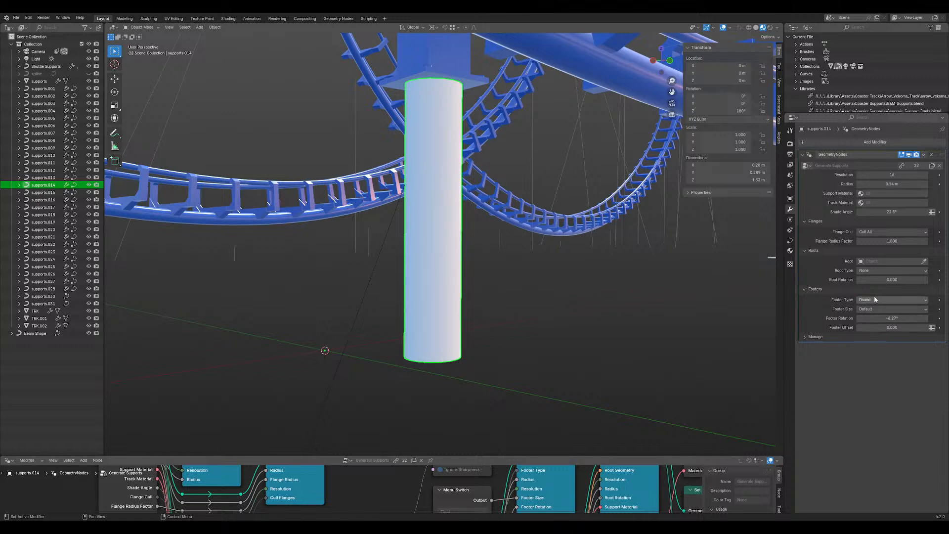
left_click(878, 300)
left_click(873, 306)
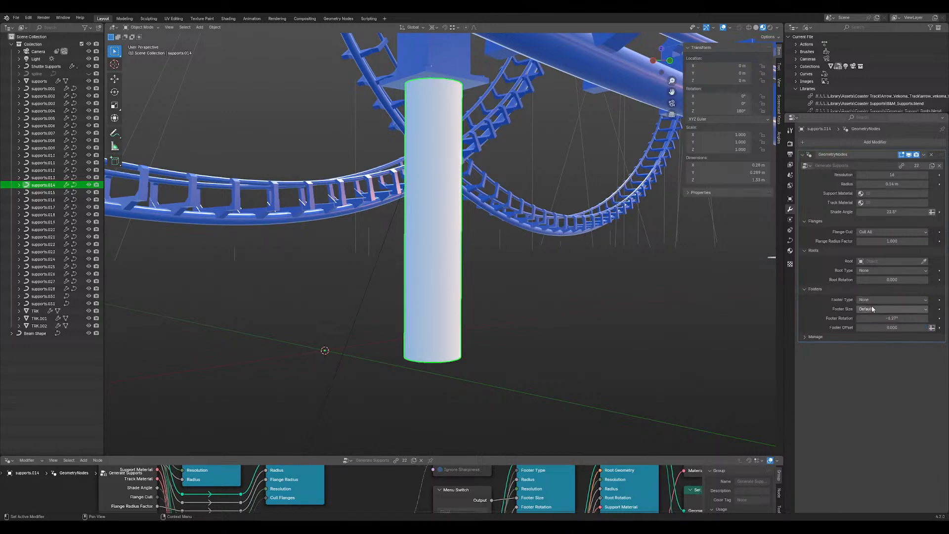
left_click(873, 300)
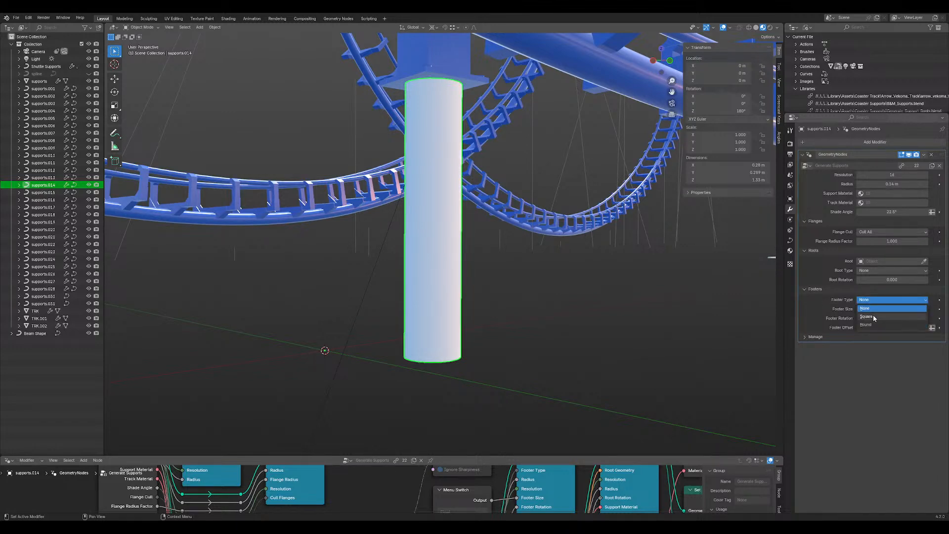
left_click(874, 317)
- Examine the full coaster layout from several sides and select the supports mesh of thin guide lines under the track
middle_click_drag(576, 266, 254, 349)
scroll(542, 283, "down", 7)
left_click(540, 281)
scroll(276, 341, "down", 5)
middle_click_drag(507, 229, 388, 156, "shift")
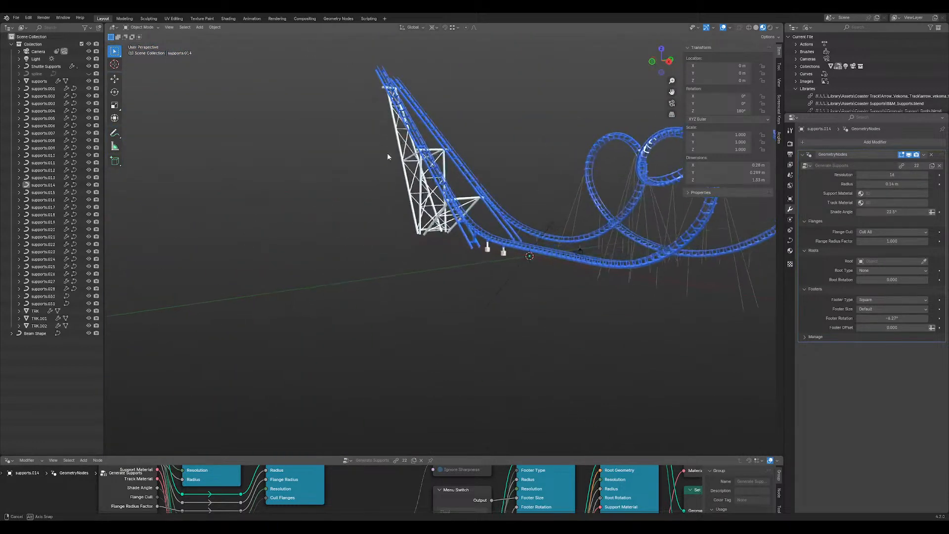
middle_click_drag(535, 230, 435, 266)
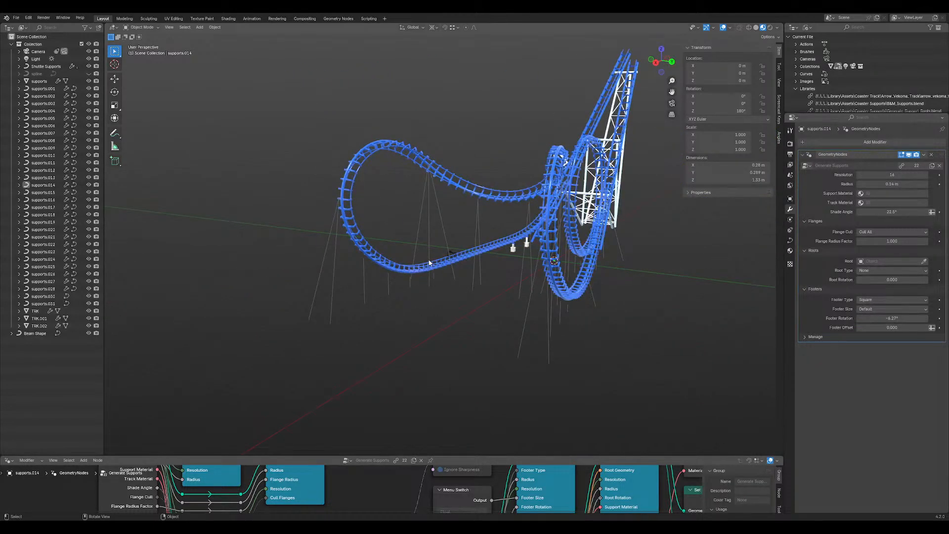
middle_click_drag(505, 282, 452, 270)
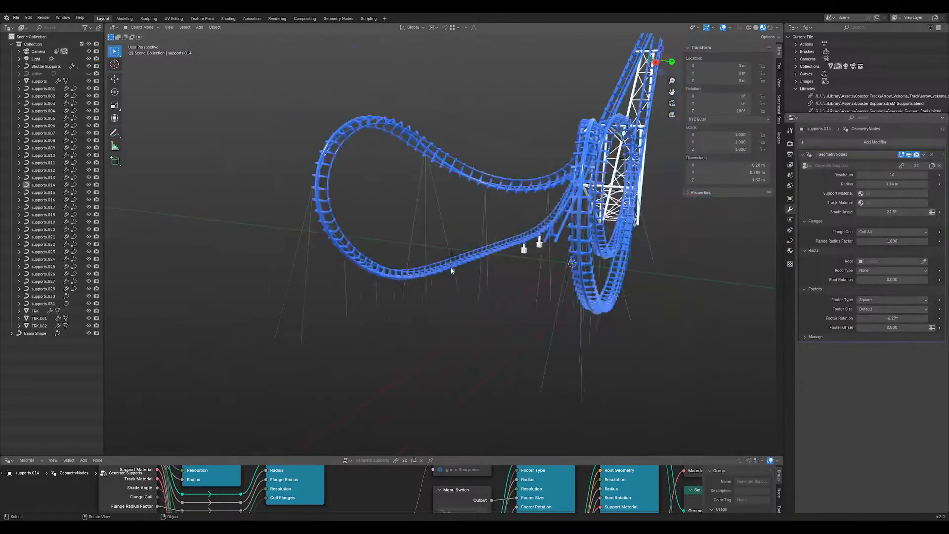
left_click(442, 225)
- Examine the guide lines around the loops and the low track, and return to an overview of the support towers
middle_click_drag(414, 226, 384, 248)
middle_click_drag(270, 262, 407, 250, "shift")
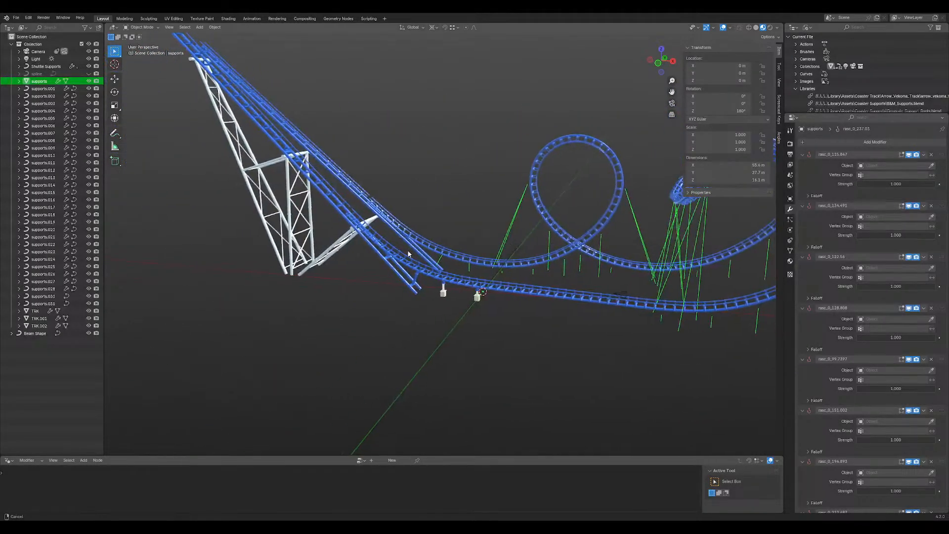
scroll(340, 284, "up", 1)
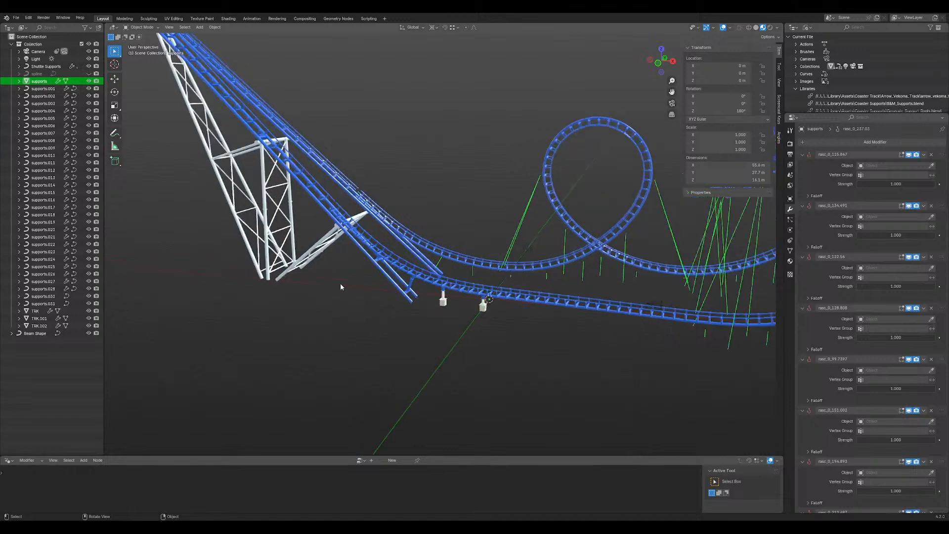
scroll(336, 281, "down", 1)
middle_click_drag(582, 275, 512, 245)
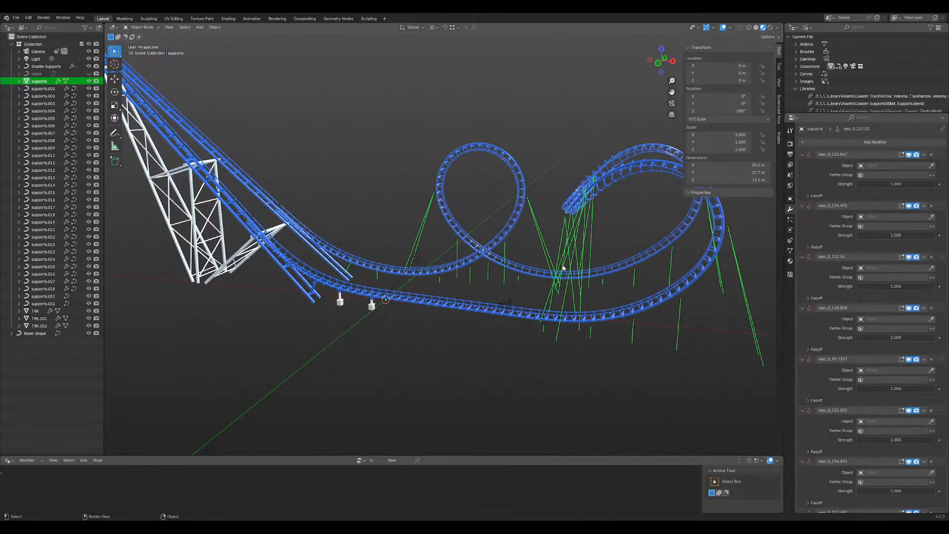
scroll(541, 251, "up", 2)
scroll(541, 249, "down", 2)
middle_click_drag(541, 250, 445, 240)
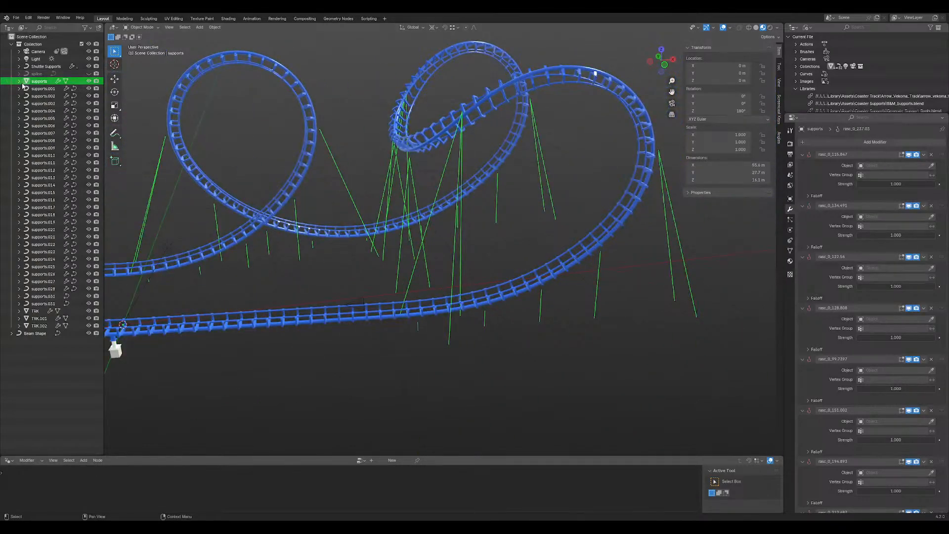
middle_click_drag(203, 259, 553, 239, "shift")
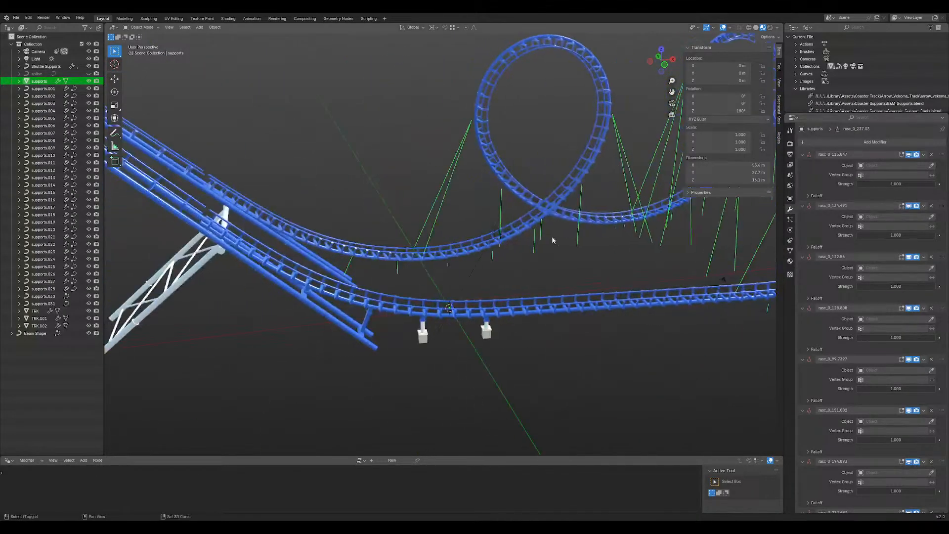
scroll(544, 238, "down", 4)
middle_click_drag(308, 192, 403, 260, "shift")
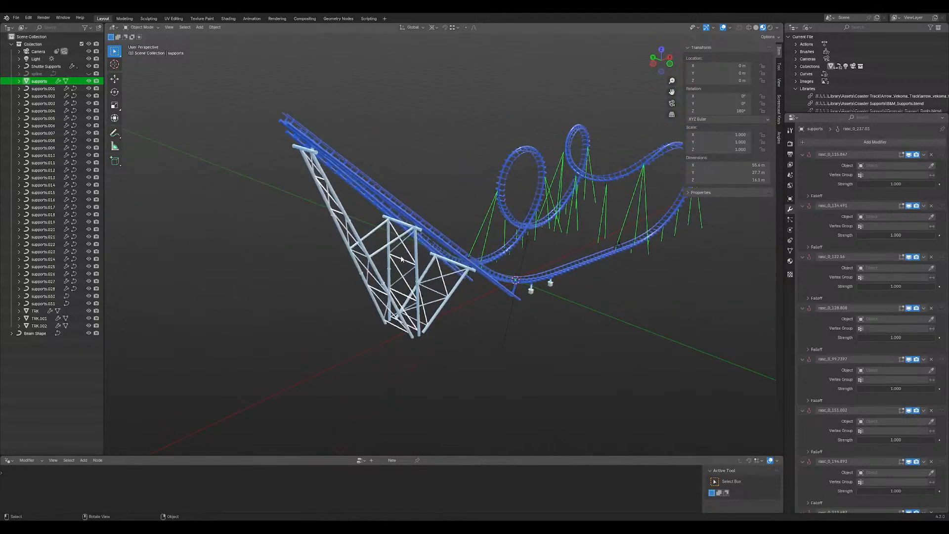
- Select the towers' horizontal struts, the diagonal braces and the middle tower's upright legs one after another to check each object
left_click(403, 259)
left_click(422, 286)
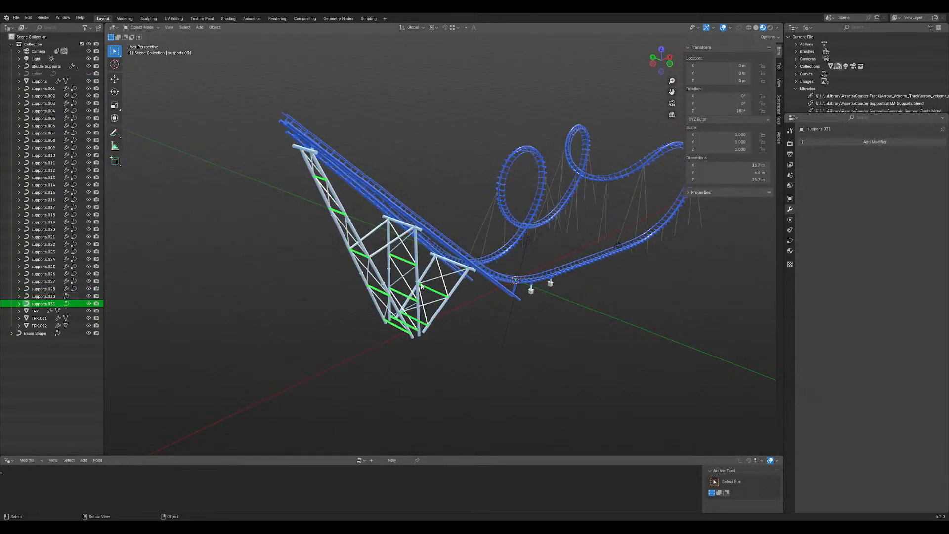
left_click(437, 273)
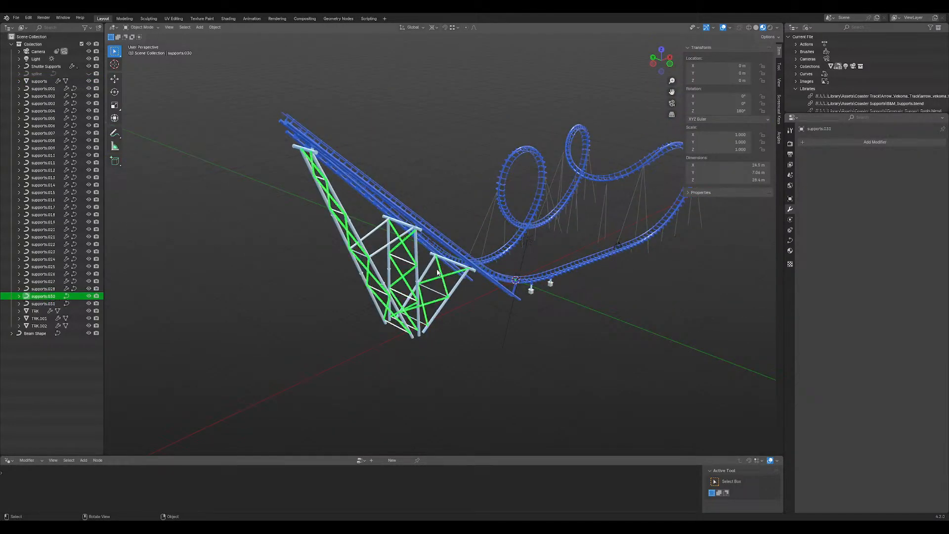
left_click(395, 241)
left_click(395, 241)
left_click(391, 263)
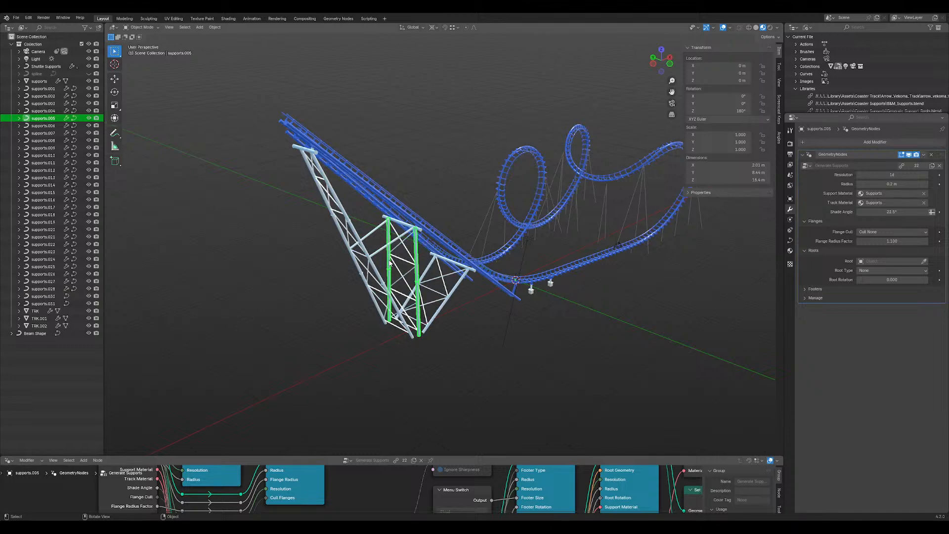
- Select the tallest tower's legs and the Shuttle Supports in turn, and examine the track around the loops
left_click(360, 242)
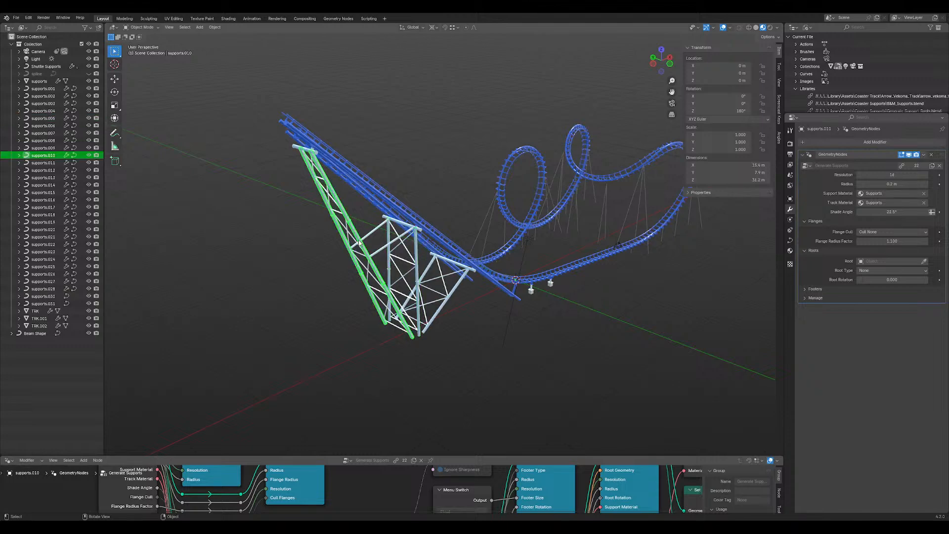
left_click(376, 203)
middle_click_drag(429, 209, 361, 189)
left_click(439, 179)
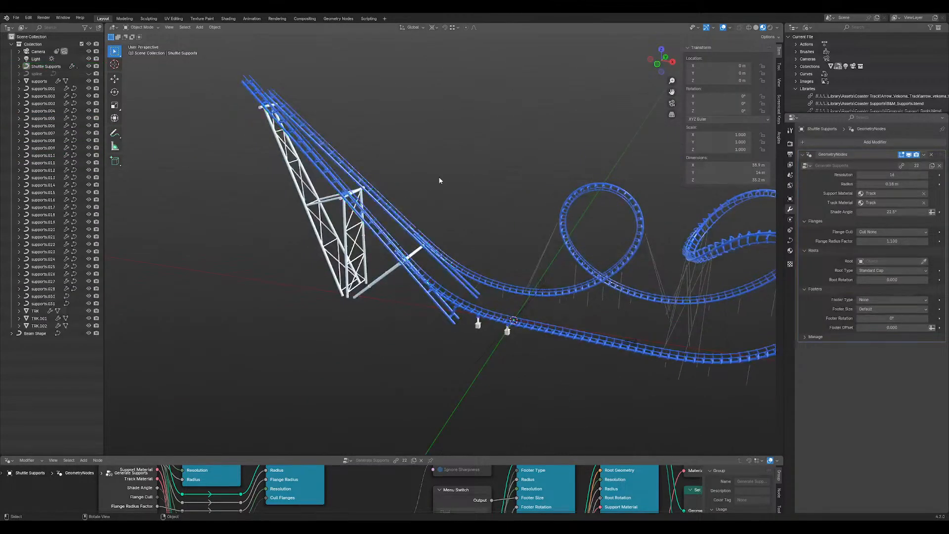
middle_click_drag(554, 291, 491, 241, "shift")
scroll(494, 241, "up", 6)
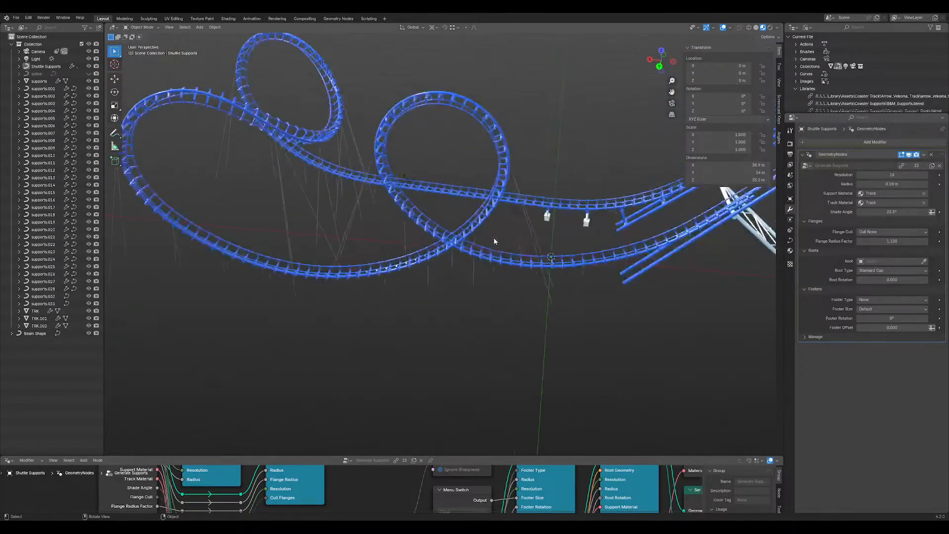
- Put the supports mesh of thin guide lines under the loops into Edit Mode
left_click(553, 241)
middle_click_drag(553, 241, 411, 240)
key("Tab")
middle_click_drag(473, 223, 467, 227)
scroll(464, 227, "up", 3)
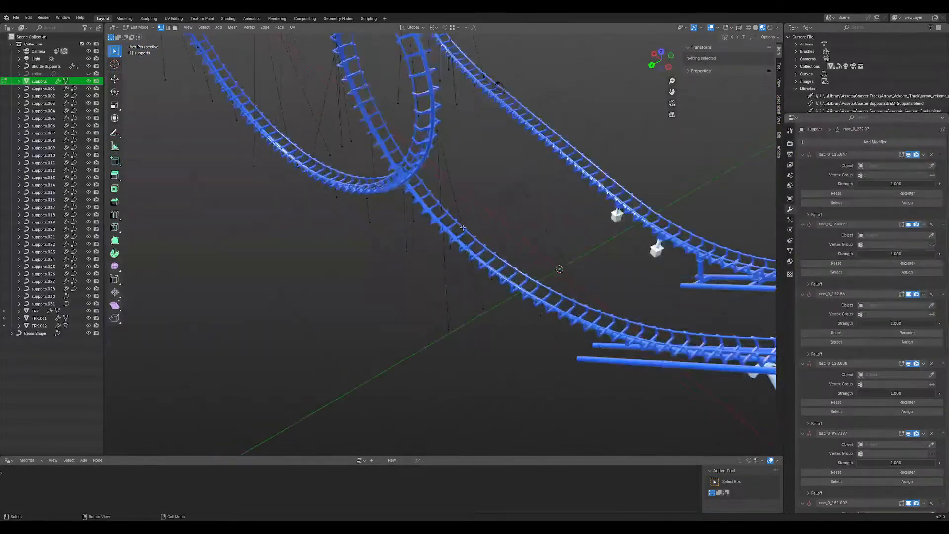
middle_click_drag(439, 143, 444, 183, "shift")
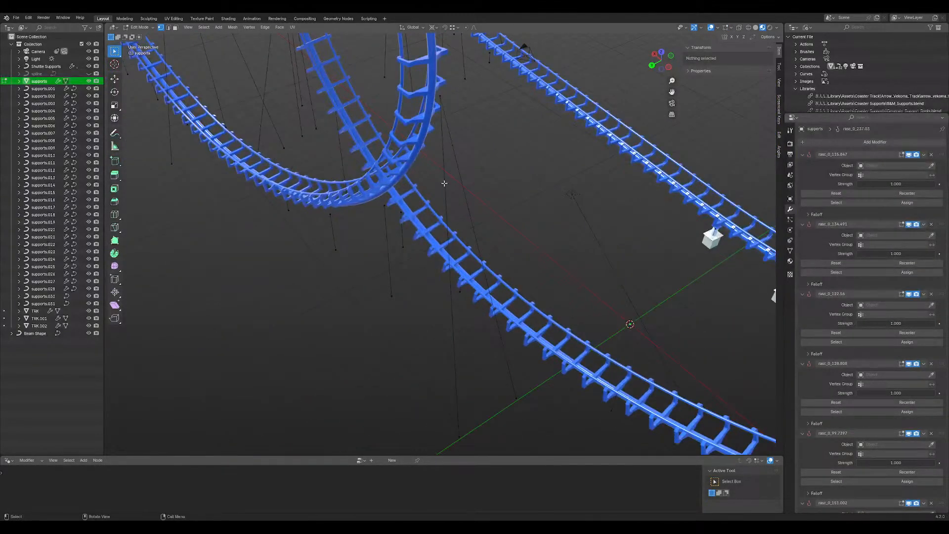
- Try to subdivide the two-legged support beside the loop with only its top vertex selected, and undo it
left_click(440, 101)
right_click(453, 141)
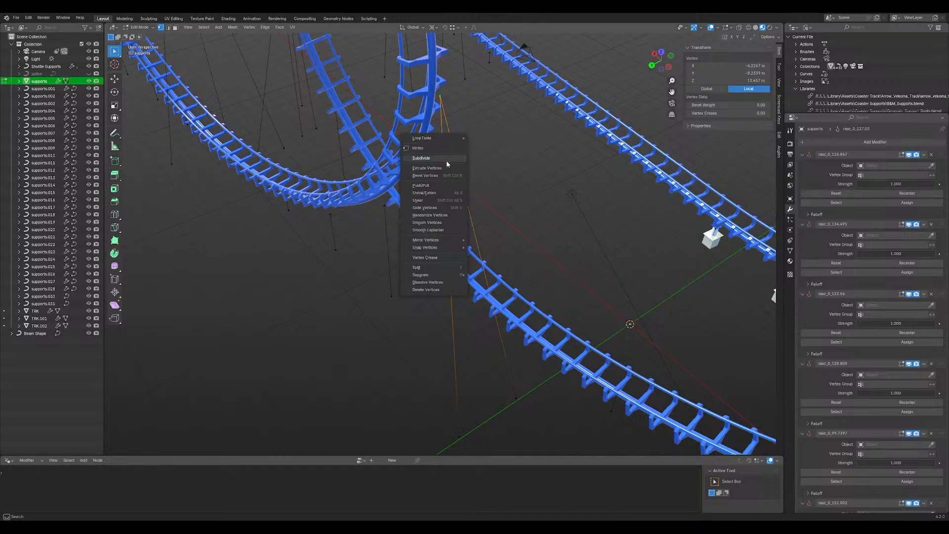
left_click(444, 158)
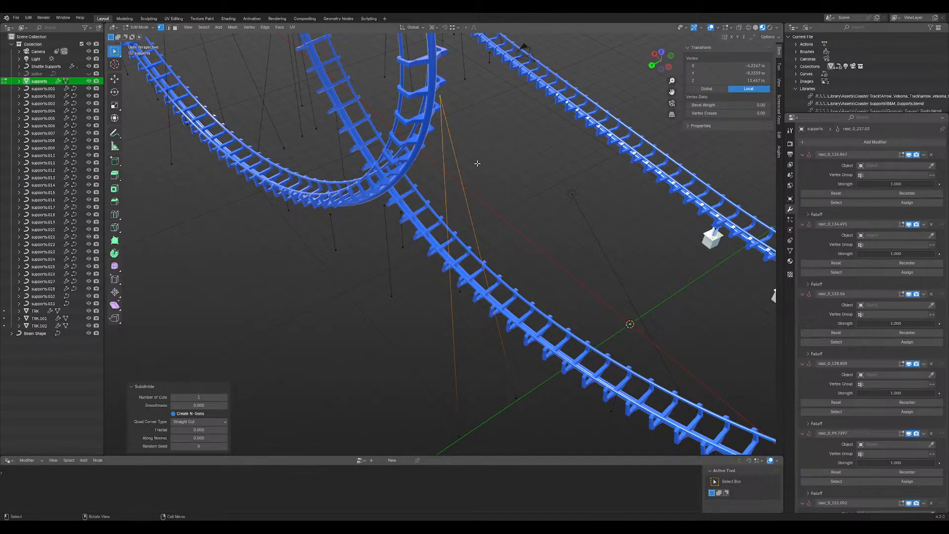
key("ctrl+z")
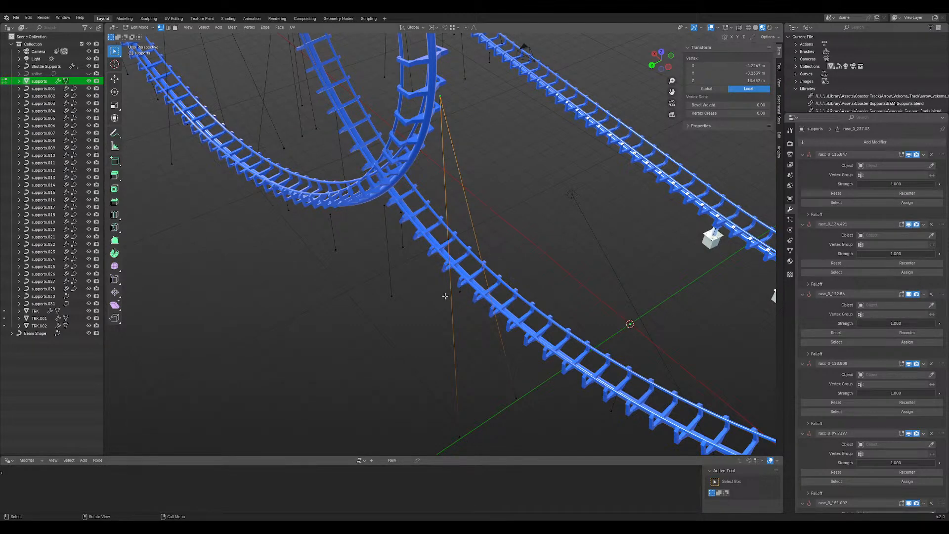
- Rip the two guide lines of the support beside the loop apart at their shared top vertex, keeping both ends in place
key("l")
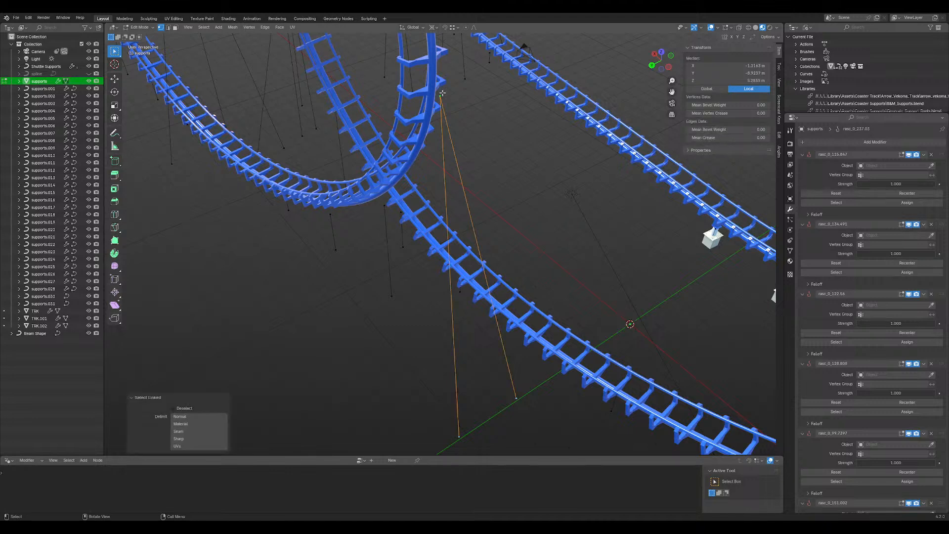
left_click(442, 93)
key("v")
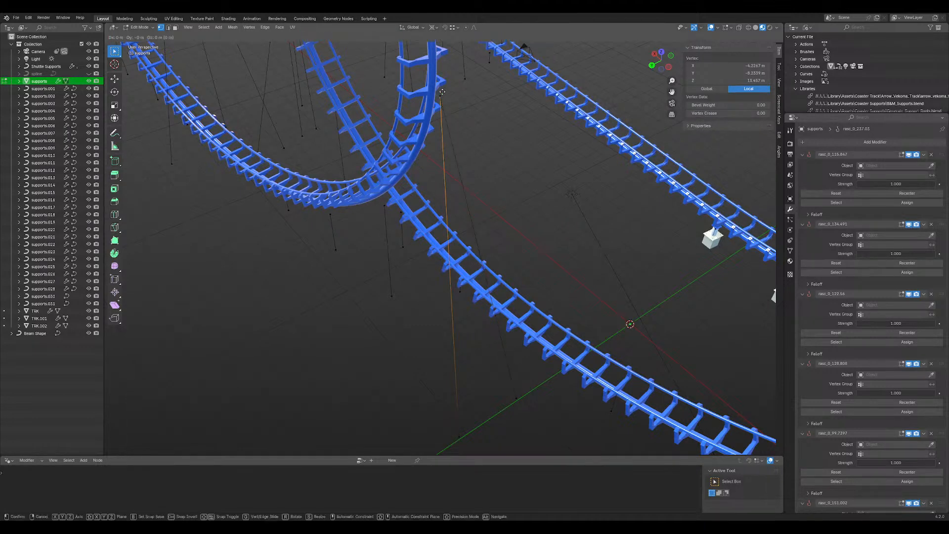
left_click(442, 92)
- Subdivide both guide lines of the two-legged support with one cut
key("l")
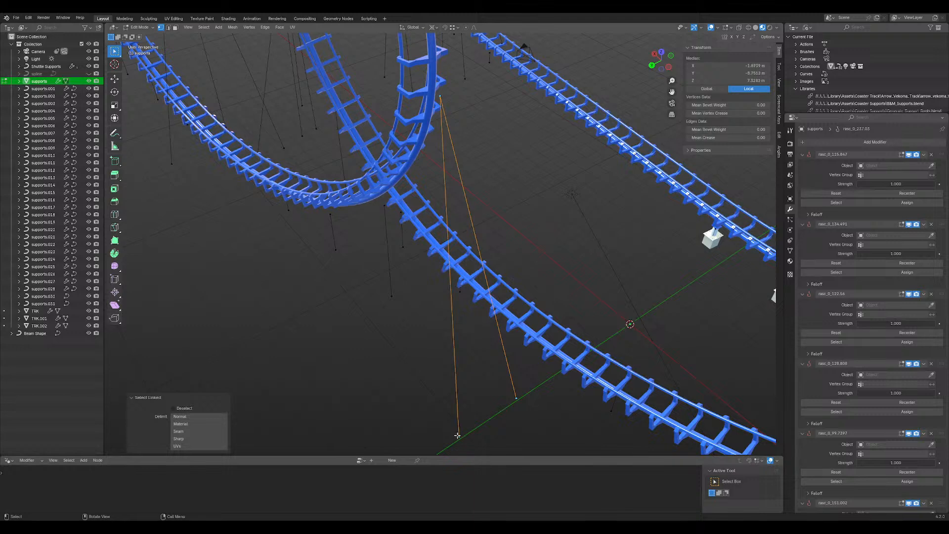
right_click(485, 367)
left_click(482, 347)
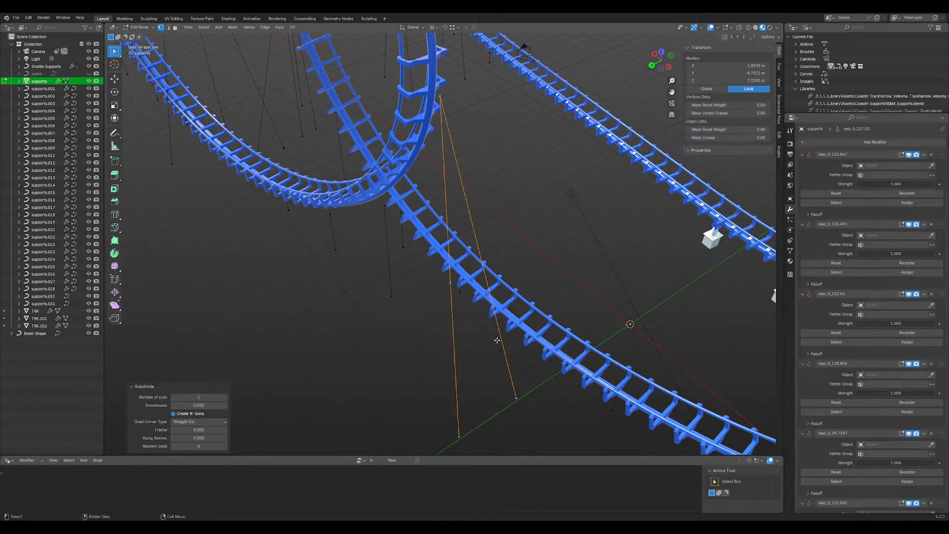
left_click(781, 98)
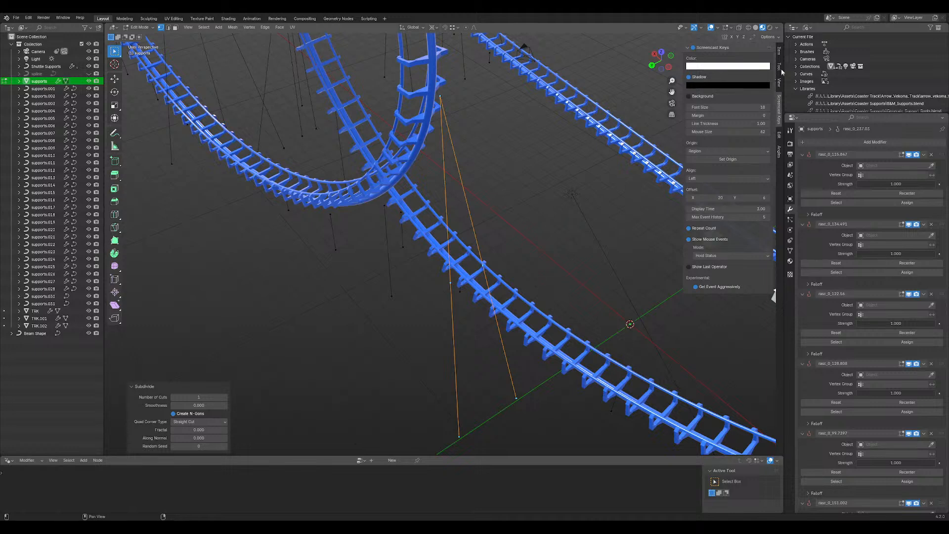
left_click(781, 50)
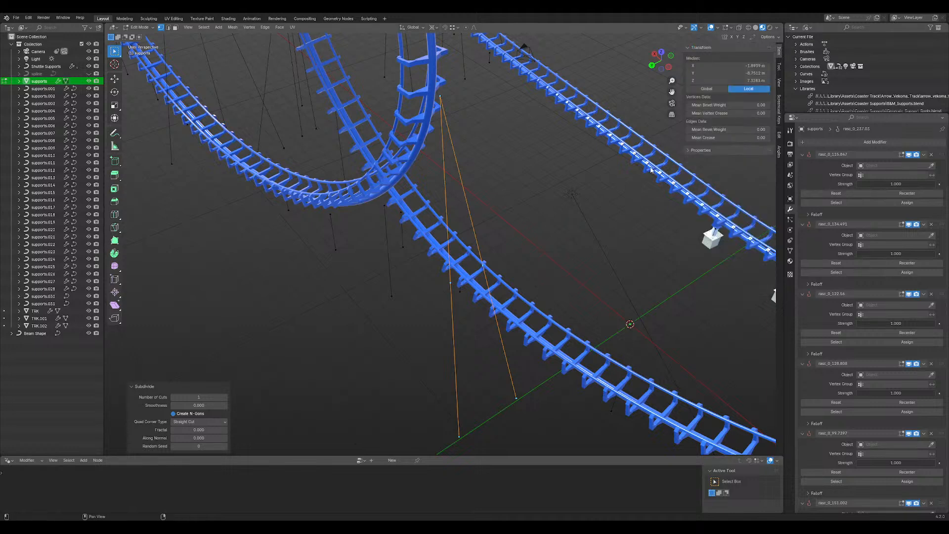
- Try sliding the midpoints of both guide lines up close to their top ends
left_click(448, 289)
left_click(483, 271, "shift")
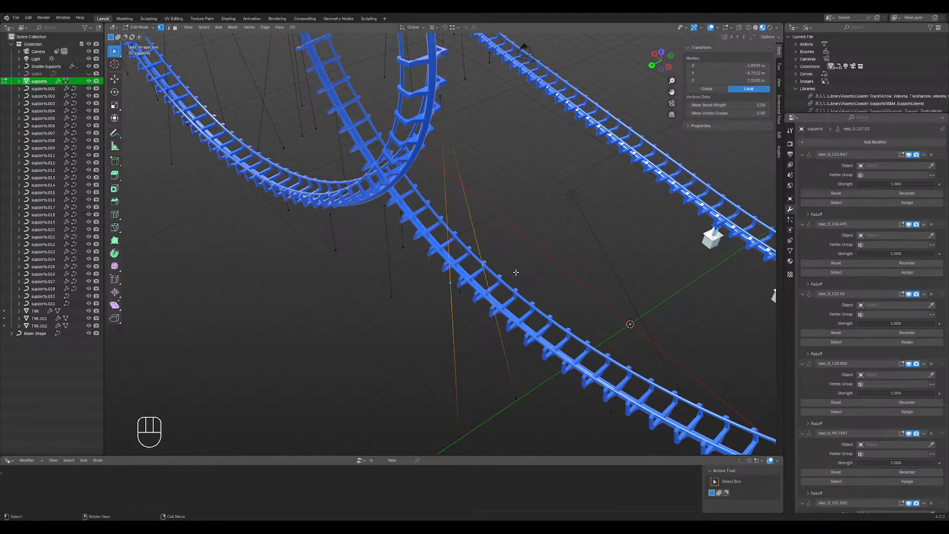
key("g")
key("g")
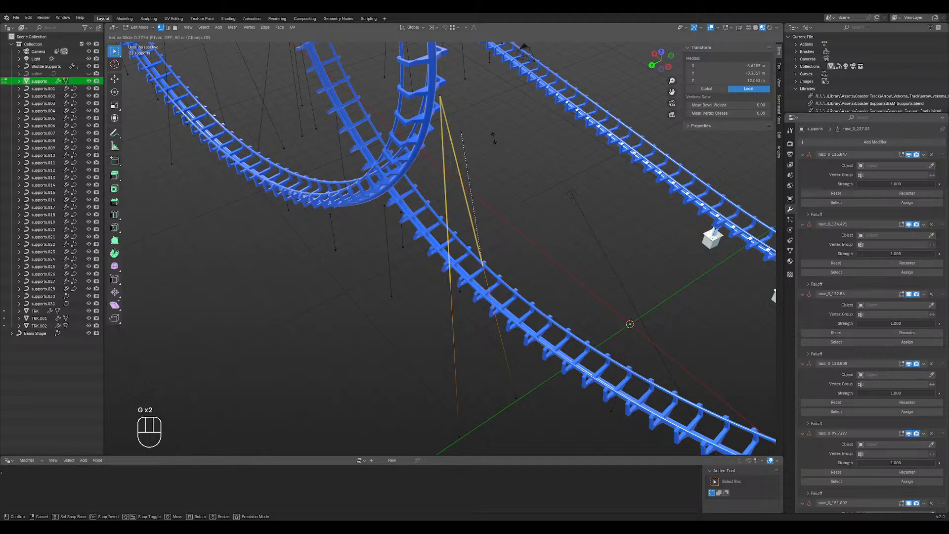
left_click(493, 117)
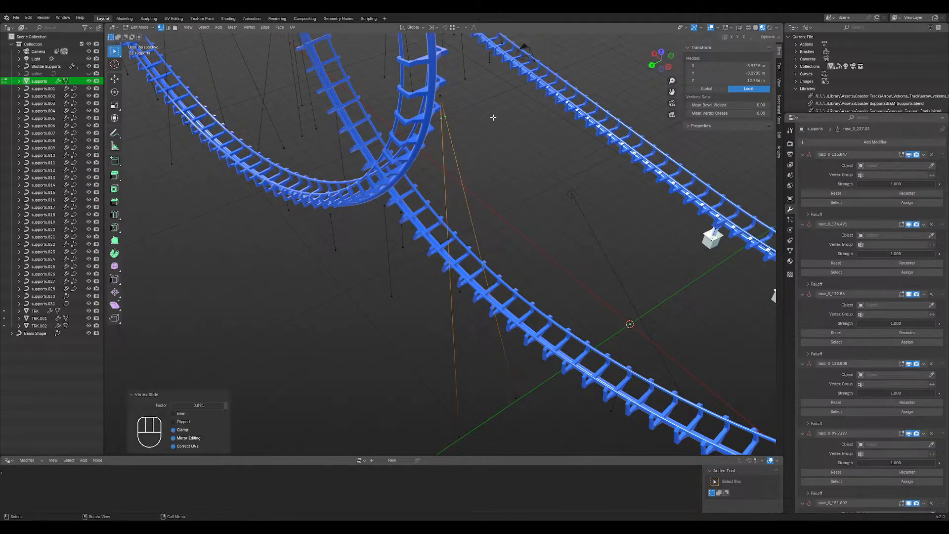
- Try to delete the guide lines' overlapping top vertices, and undo back to before the midpoint slide
left_click(445, 94)
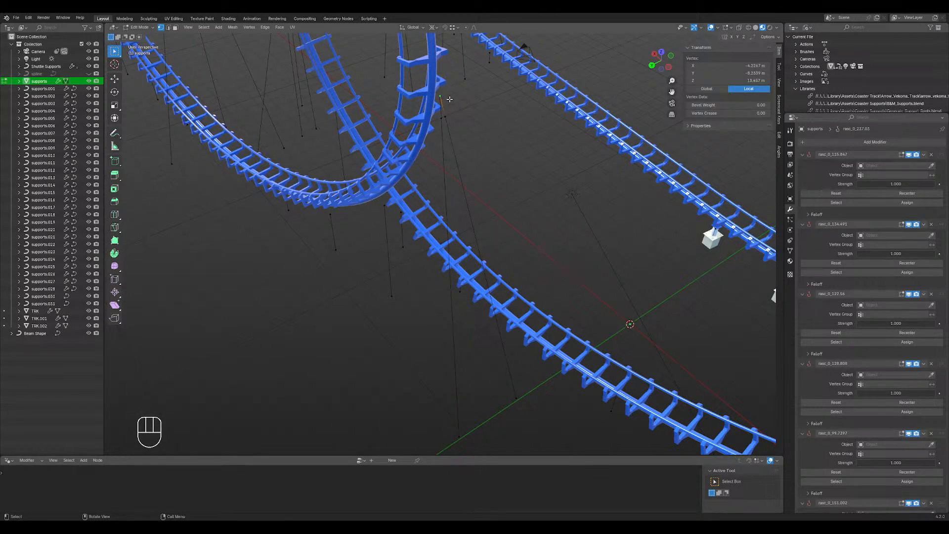
key("x")
left_click(444, 98)
key("x")
key("ctrl+z")
key("ctrl+z")
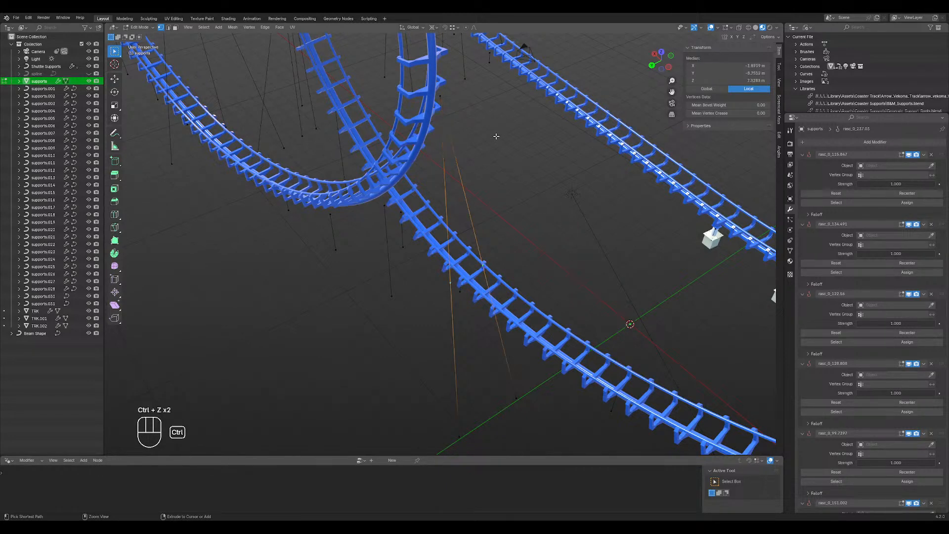
- Slide the top end of each of the two guide lines slightly down along its own line, by a factor of about 0.09
left_click(447, 97)
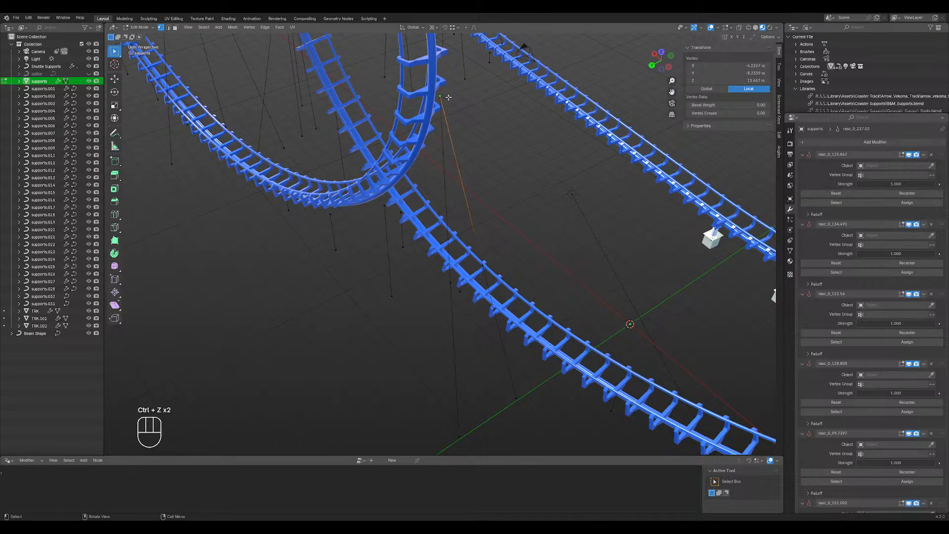
key("b")
left_click_drag(437, 95, 432, 94)
left_click(438, 100, "shift")
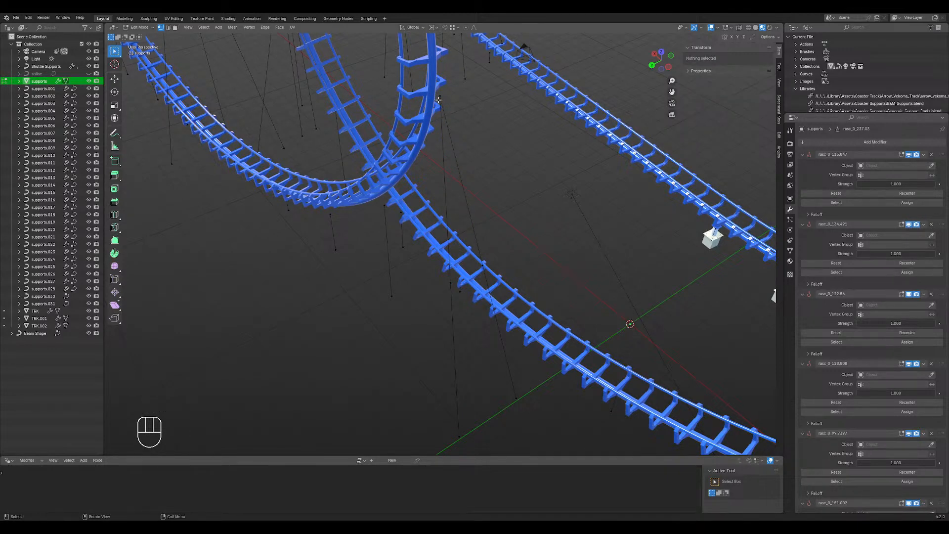
left_click(439, 101)
key("g")
key("g")
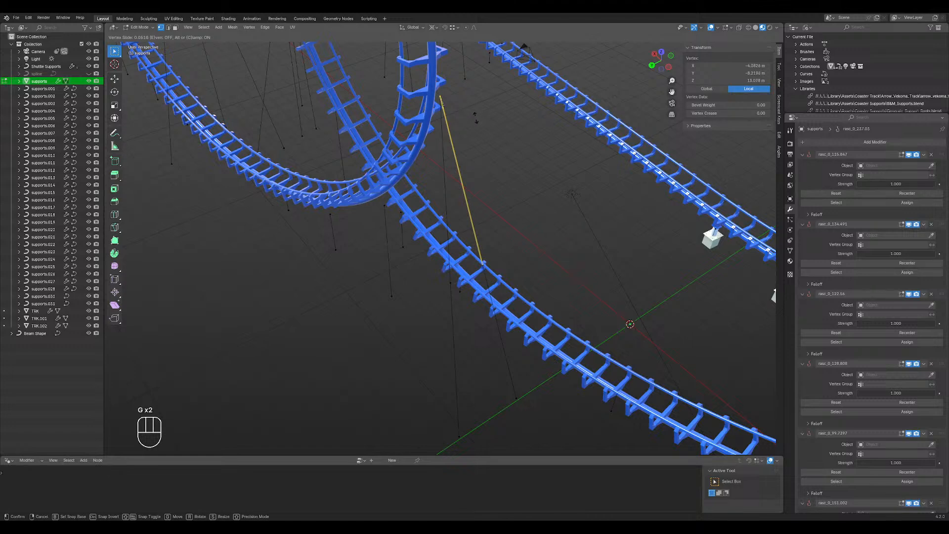
left_click(479, 121)
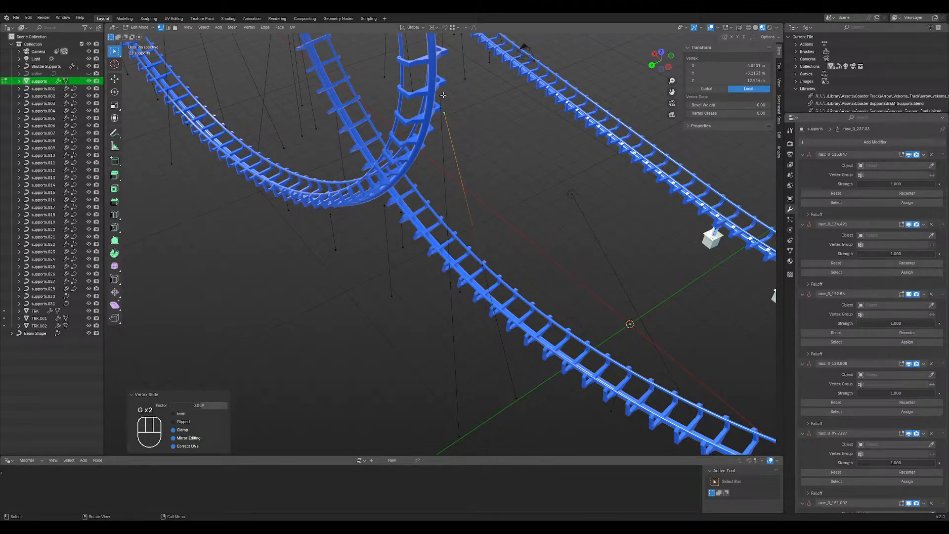
key("g")
key("g")
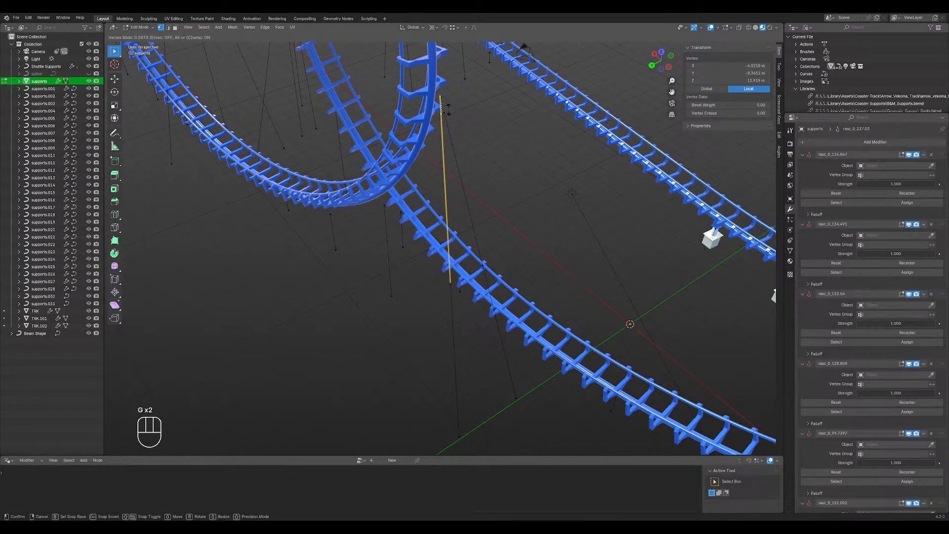
left_click(449, 109)
- Slide the midpoints of both guide lines up about two thirds of the way toward their top ends
left_click(478, 143)
middle_click_drag(503, 194, 449, 294)
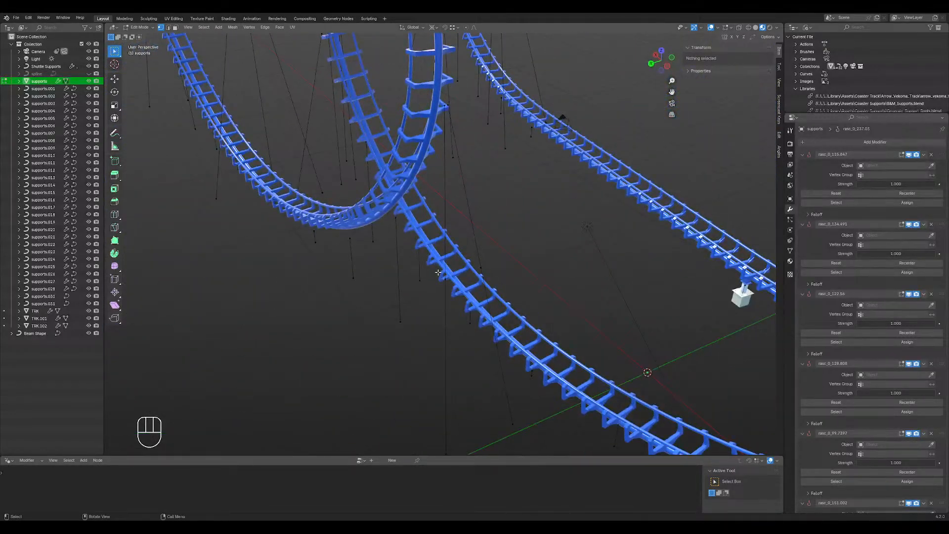
left_click(445, 272)
key("g")
key("g")
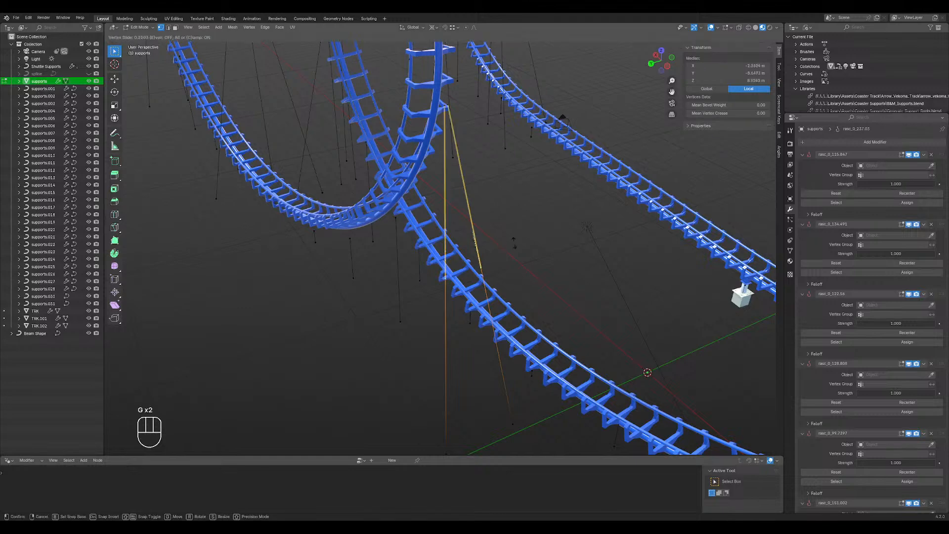
left_click(506, 174)
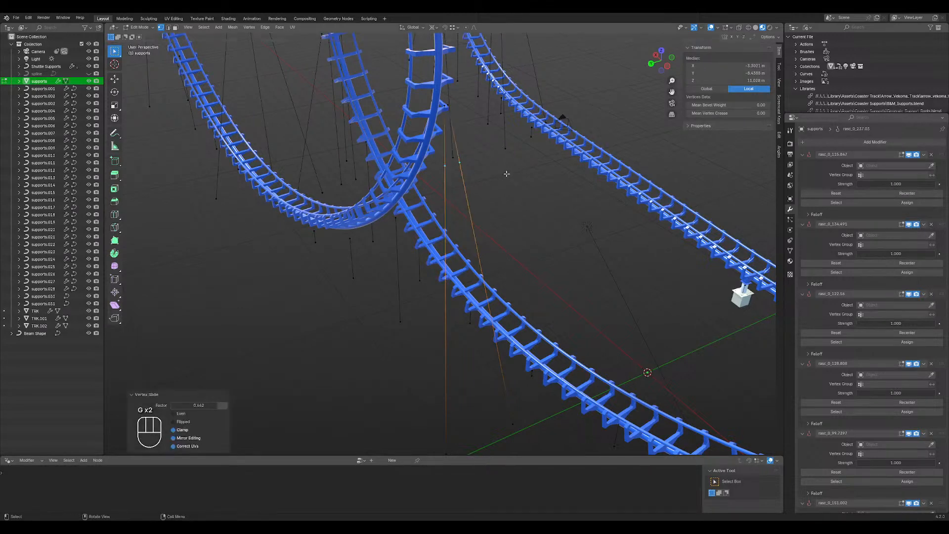
- Separate the two linked guide lines from the supports mesh into their own object and return to Object Mode
key("Tab")
key("Tab")
middle_click_drag(472, 208, 475, 246)
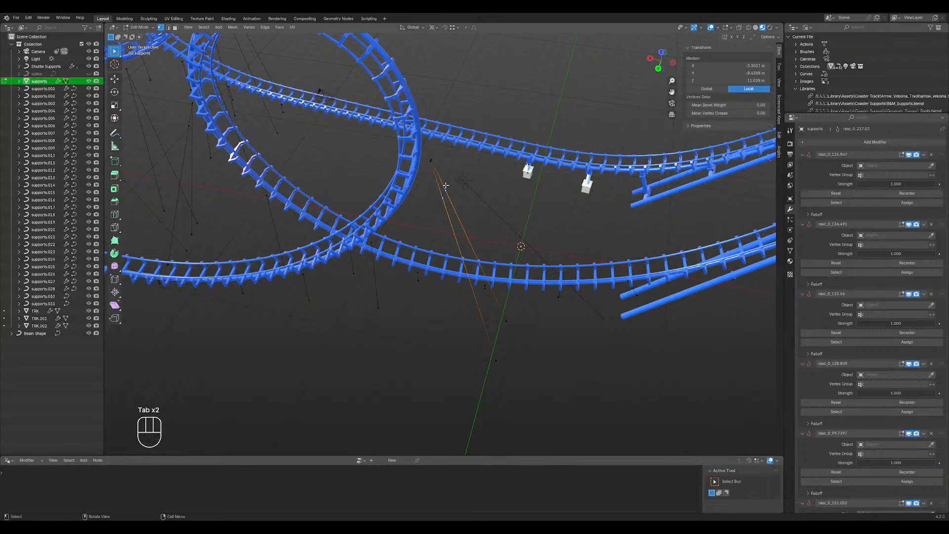
key("l")
key("l")
key("p")
left_click(472, 208)
key("Tab")
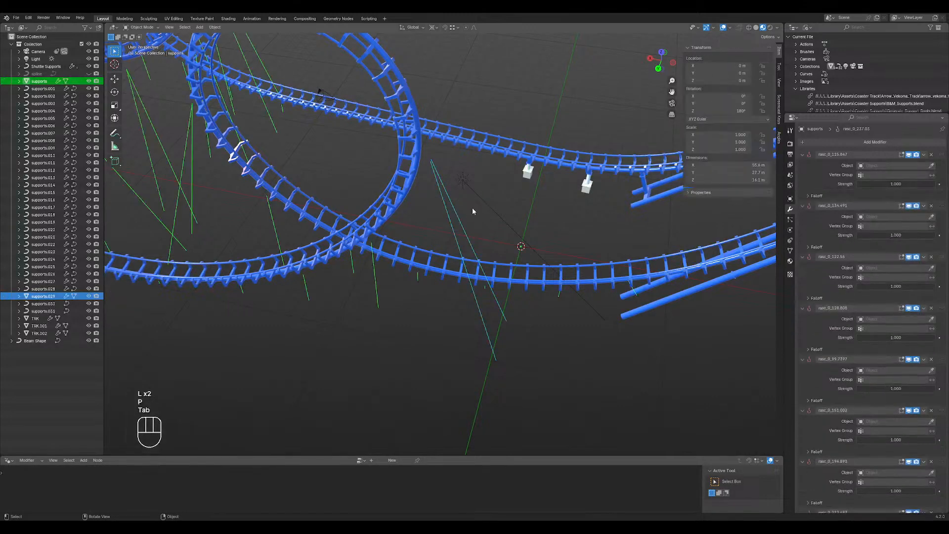
- Select only the separated two-line support object and convert it to a curve
right_click(467, 209)
mouse_move(465, 218)
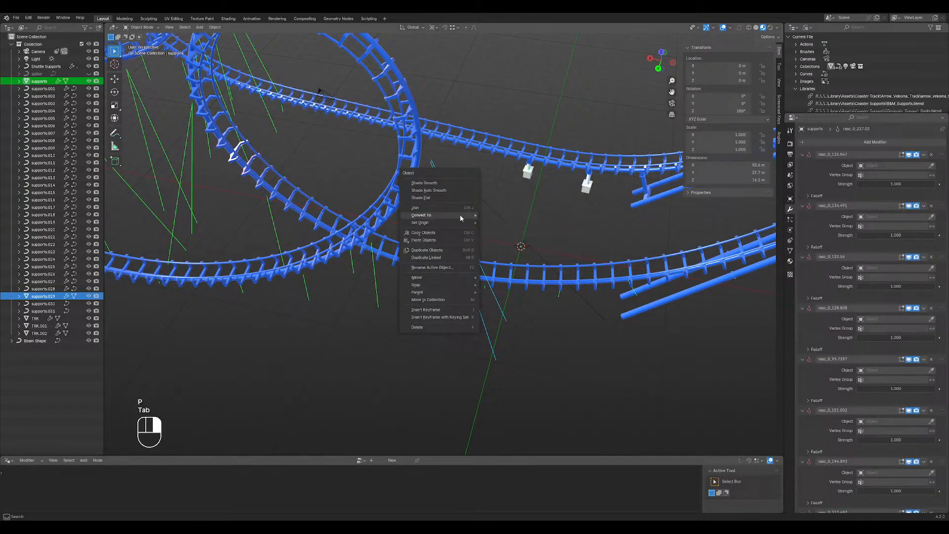
key("Escape")
left_click(456, 215)
right_click(455, 214)
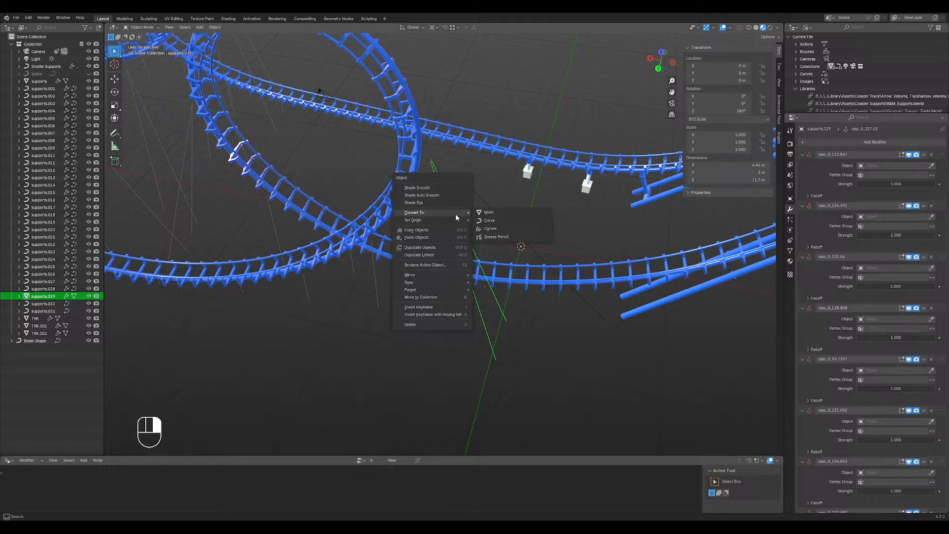
left_click(489, 221)
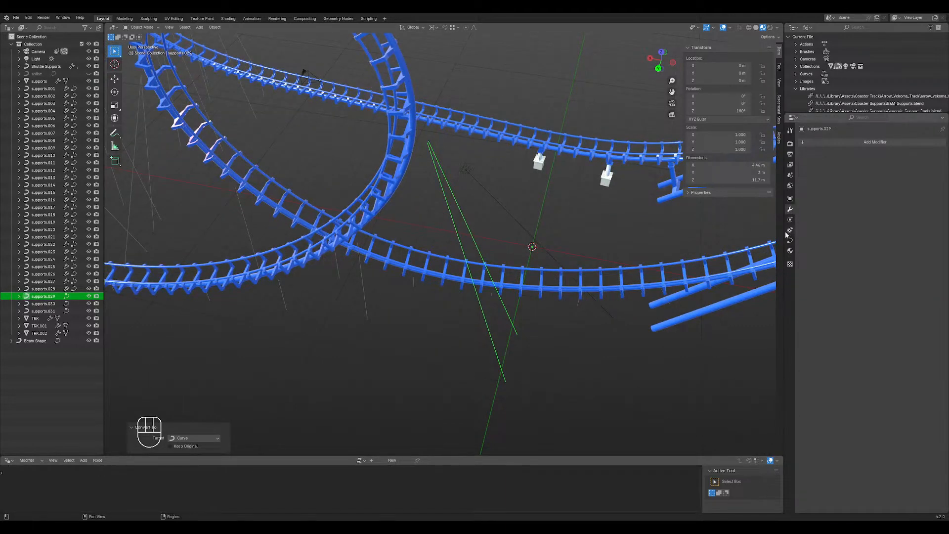
- Add a Geometry Nodes modifier using the Generate Supports node group to the converted two-line curve
left_click(818, 144)
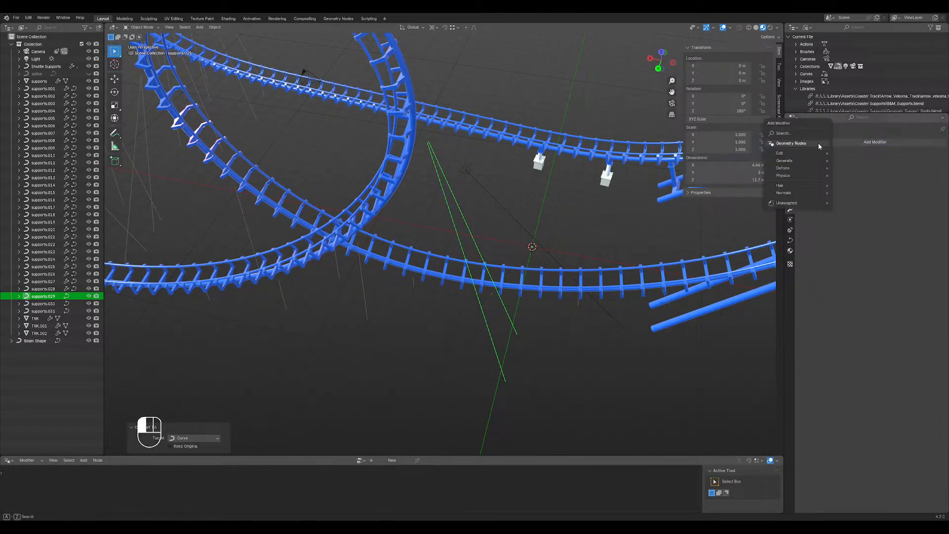
left_click(806, 142)
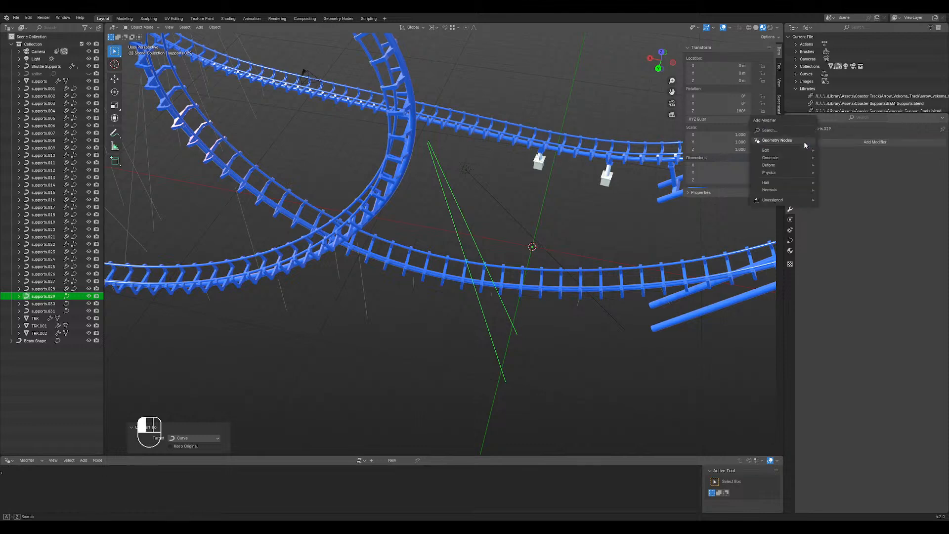
left_click(785, 142)
left_click(806, 166)
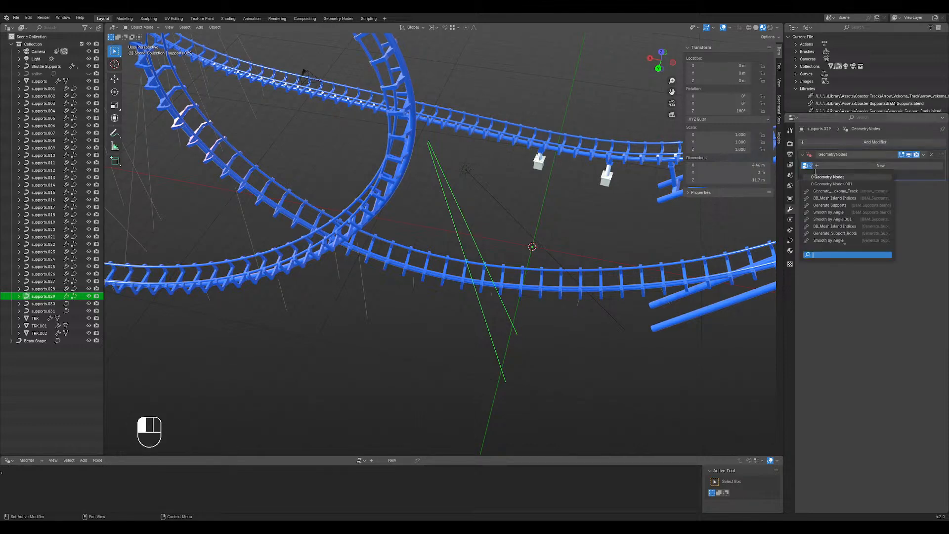
left_click(830, 205)
- Separate the support leg nearer the low track from the two-leg curve into its own object and return to Object Mode
middle_click_drag(514, 237, 449, 216)
key("Tab")
key("Tab")
key("Tab")
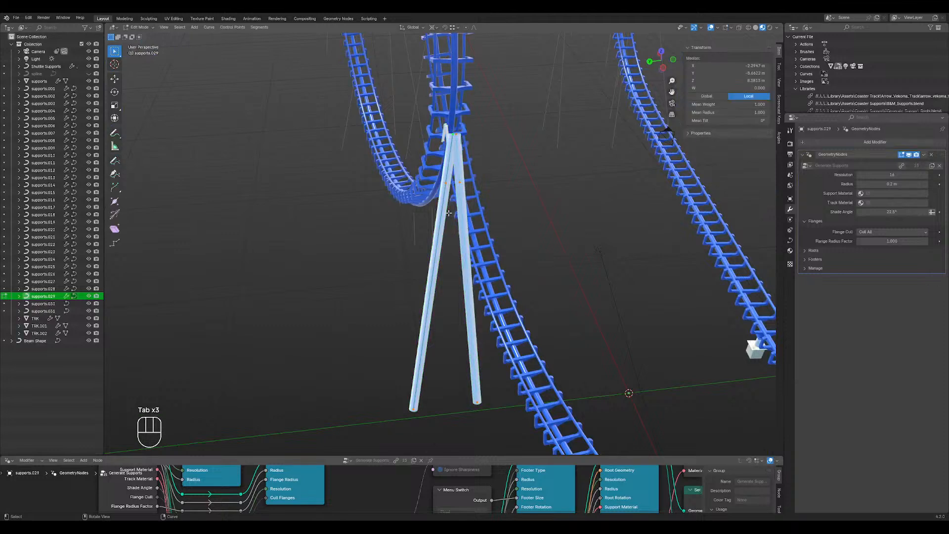
left_click(467, 188)
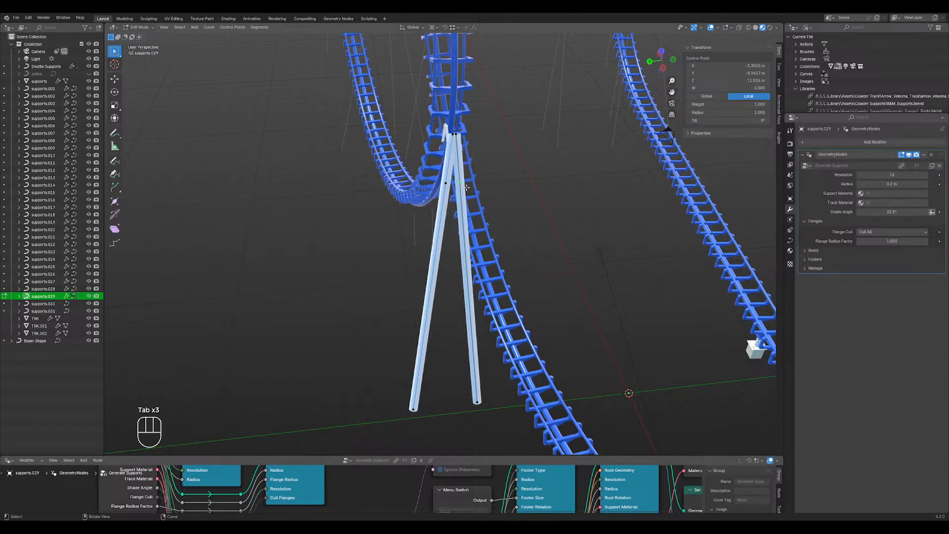
key("l")
key("p")
key("Return")
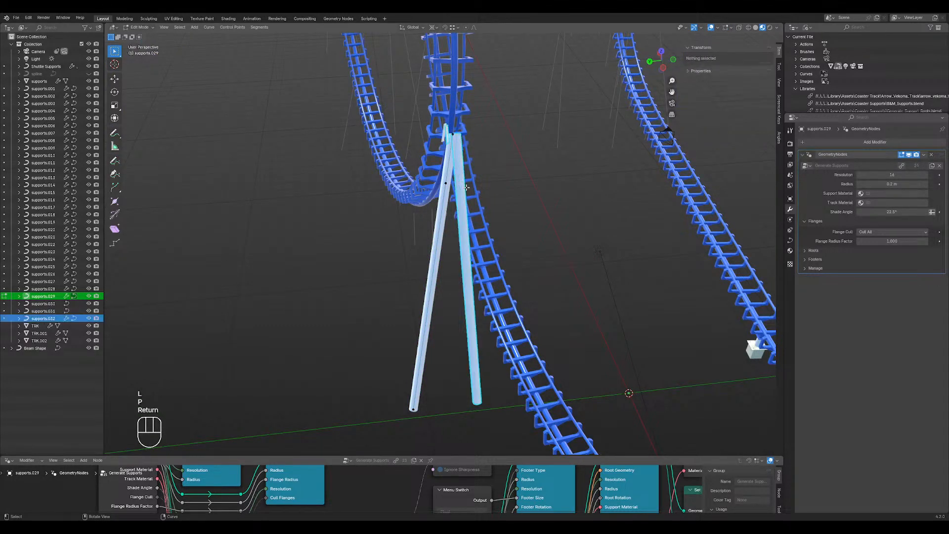
key("Tab")
- Set the Root Type of the newly separated support leg to None
left_click(465, 198)
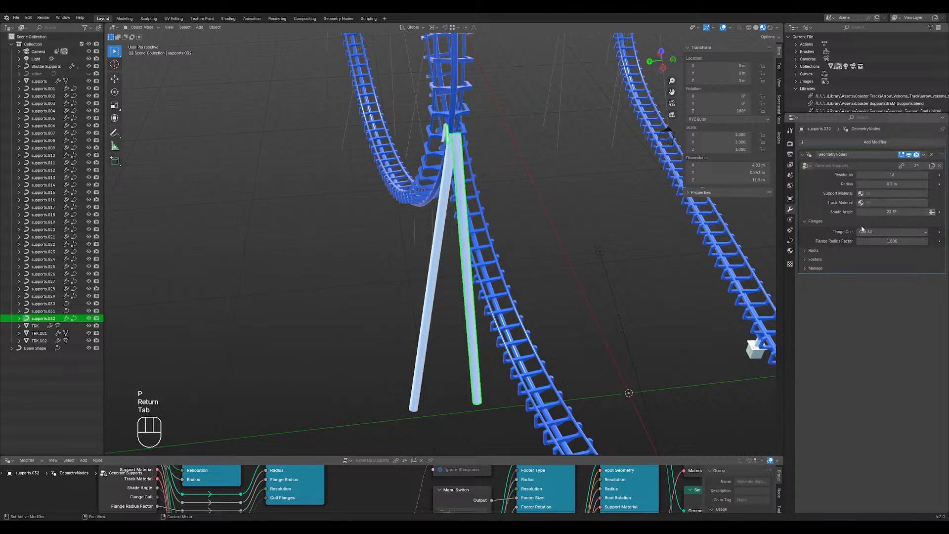
left_click(814, 250)
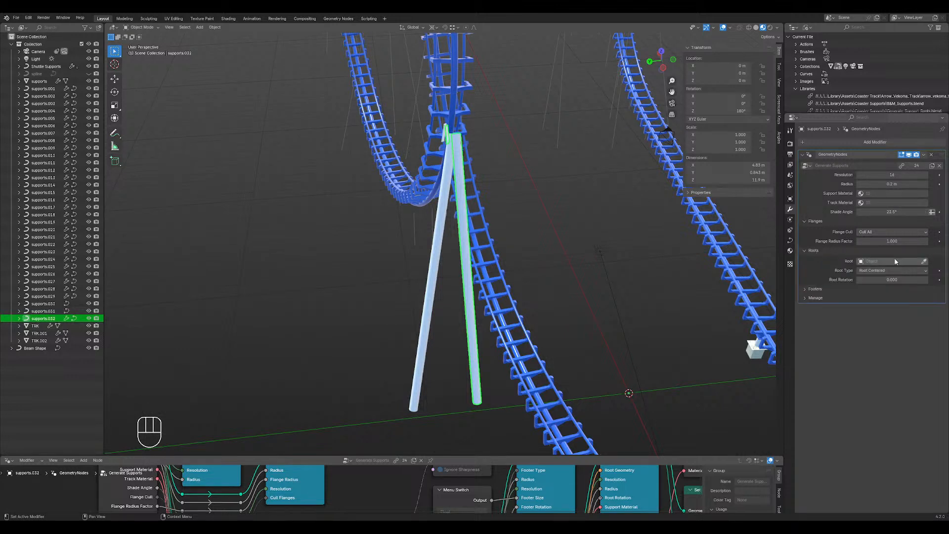
left_click(898, 271)
left_click(879, 280)
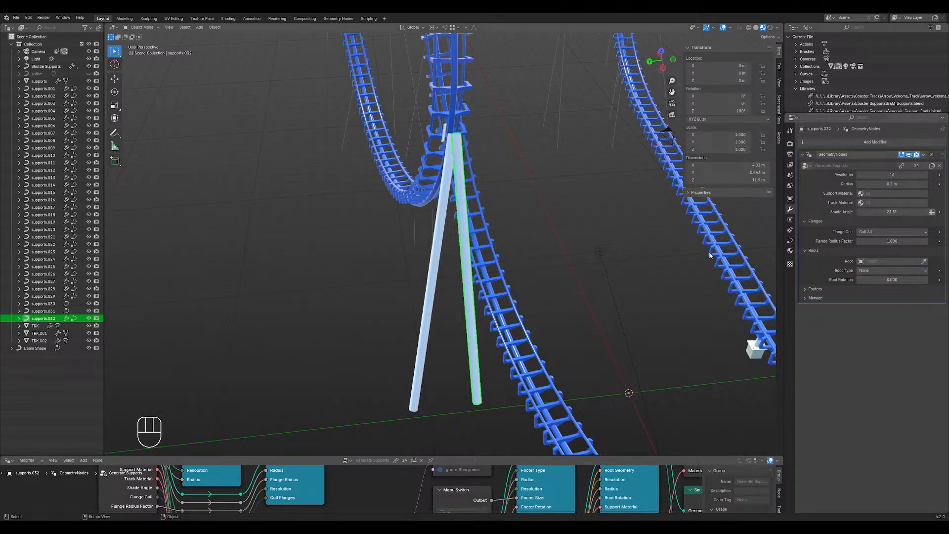
- Set the Root Type of the other support leg, supports.029, to None
left_click(444, 198)
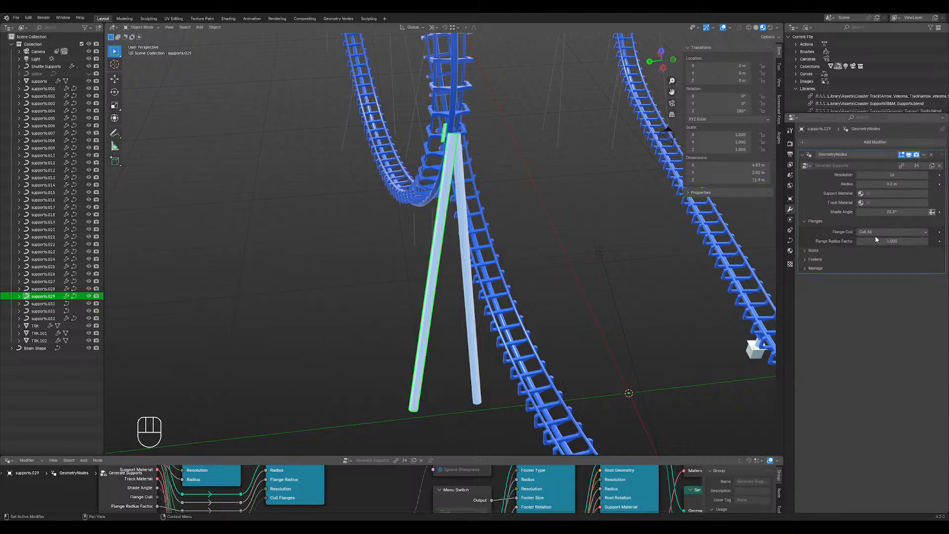
left_click(829, 250)
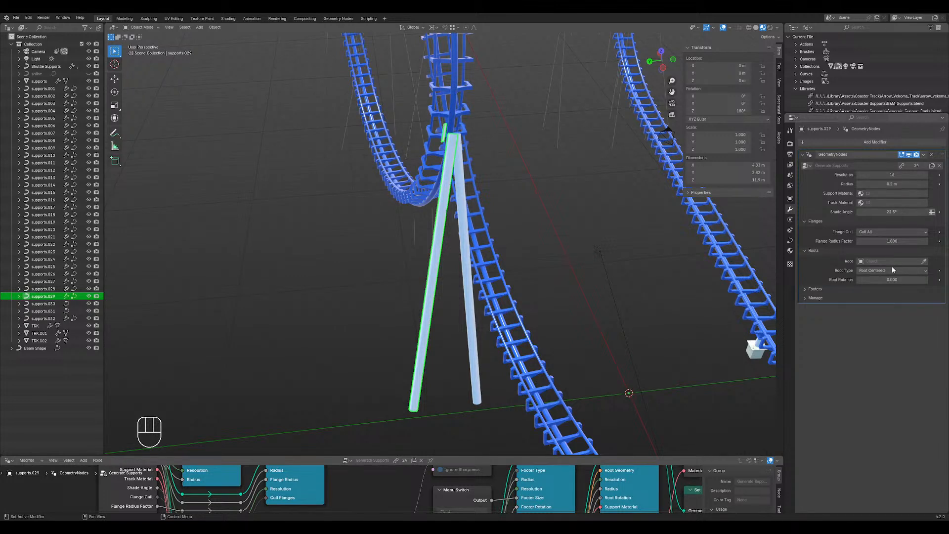
left_click(913, 272)
left_click(895, 281)
left_click(874, 271)
left_click(881, 279)
- Reduce the Radius of the separated leg supports.032 to 0.18 m and of supports.029 to 0.19 m
scroll(452, 222, "up", 1)
scroll(452, 222, "down", 3)
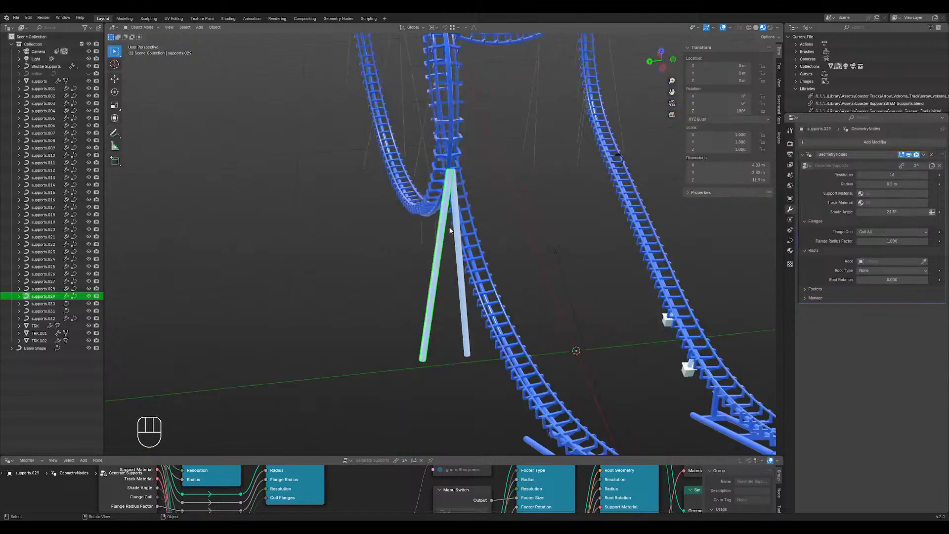
middle_click_drag(451, 267, 472, 245, "shift")
scroll(407, 133, "down", 2)
scroll(406, 134, "down", 1)
scroll(440, 196, "up", 6)
left_click(460, 247, "shift")
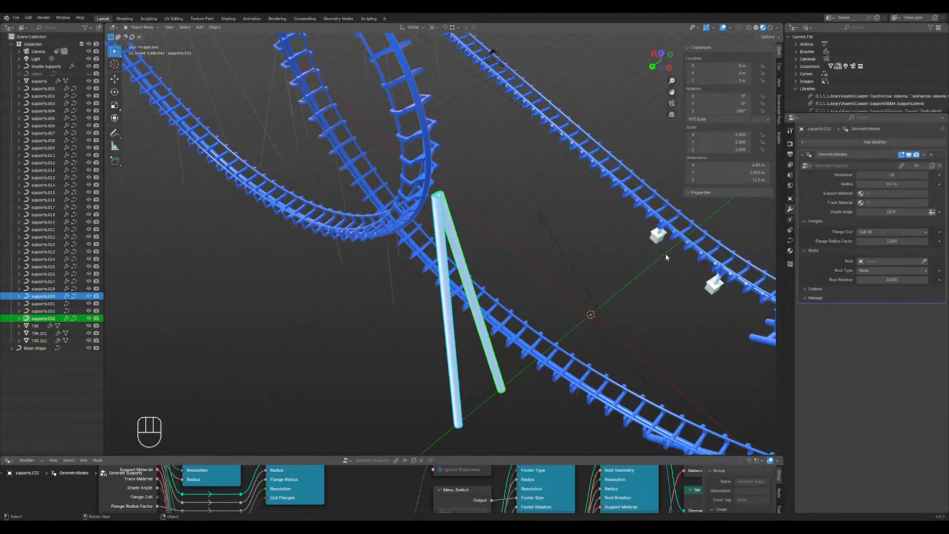
left_click(475, 275)
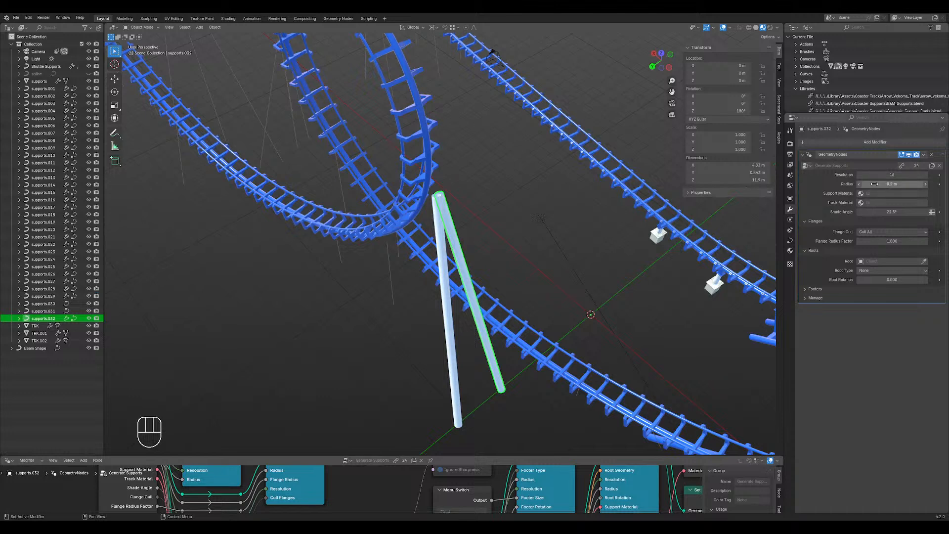
mouse_move(892, 184)
left_mouse_down()
mouse_move(910, 184)
mouse_move(893, 184)
left_mouse_up()
left_click(455, 314)
left_click(473, 292)
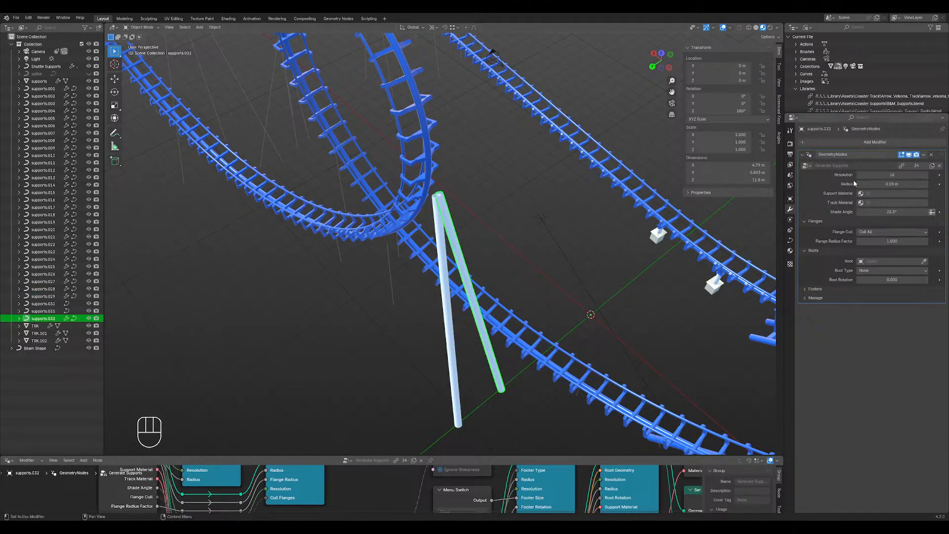
- Set the Flange Cull of the separated leg supports.032 to Cull None
scroll(494, 293, "up", 4)
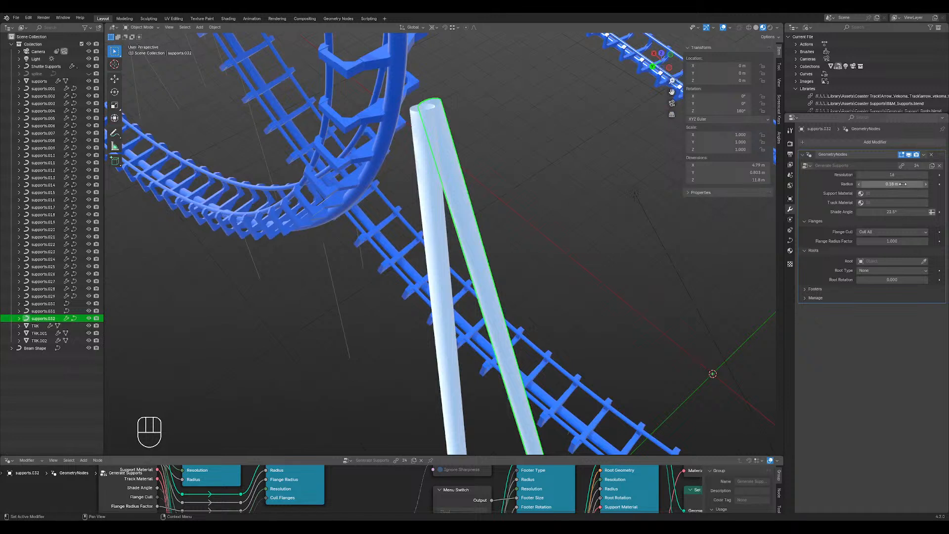
left_click_drag(892, 184, 892, 184)
key("Return")
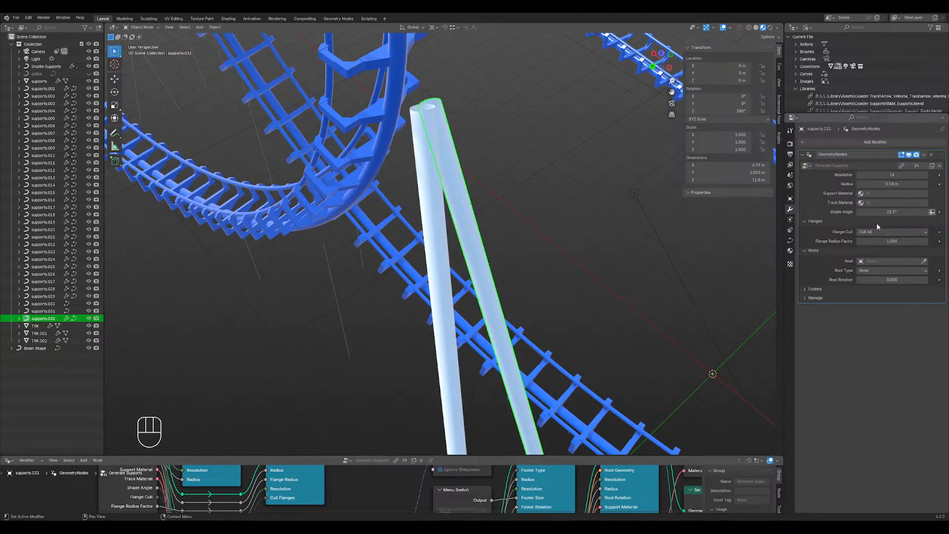
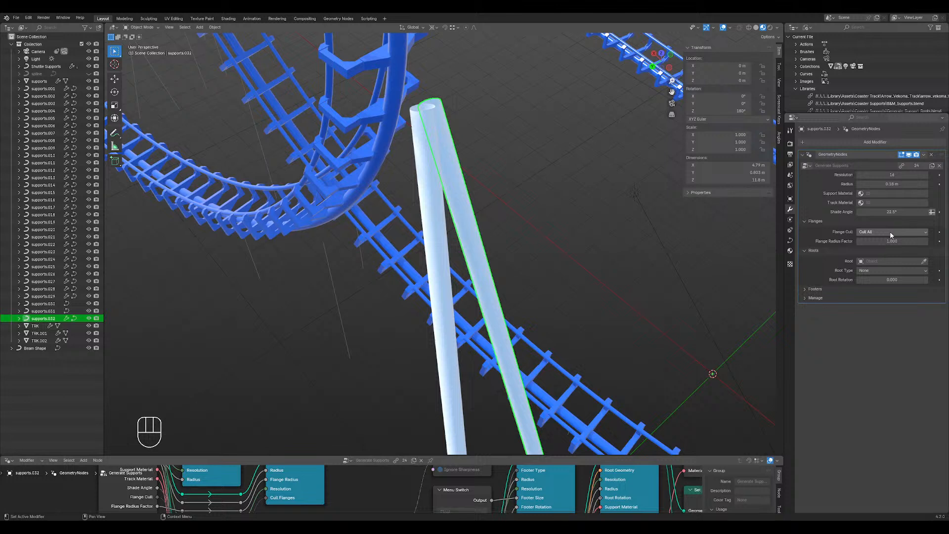
left_click(892, 232)
left_click(883, 250)
- Try copying the support modifier from supports.029 to the flanged leg, and undo the copy
left_click(440, 247, "shift")
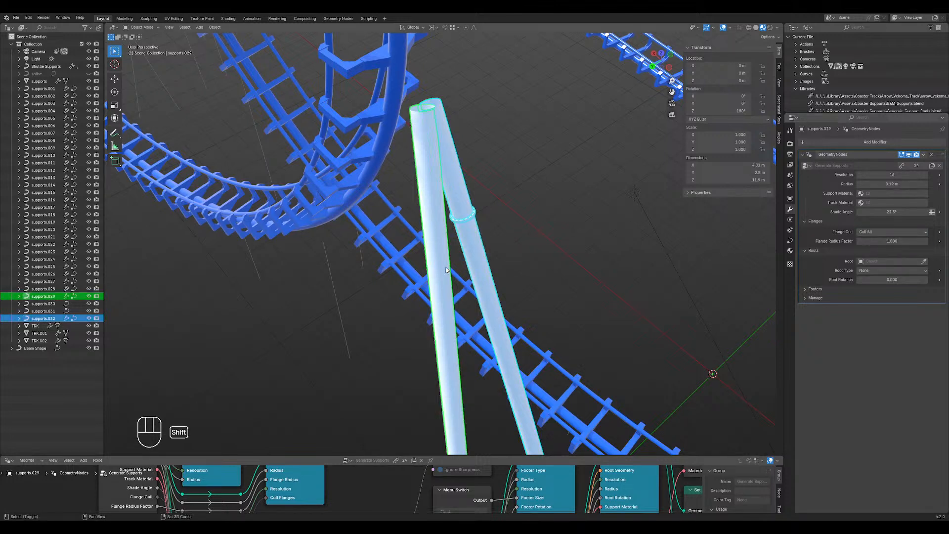
left_click(924, 154)
left_click(908, 181)
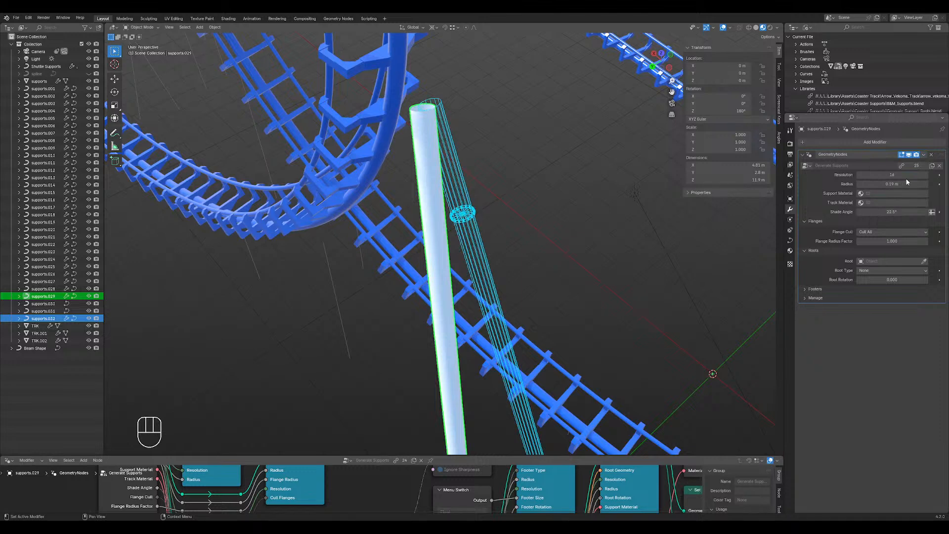
left_click(569, 228)
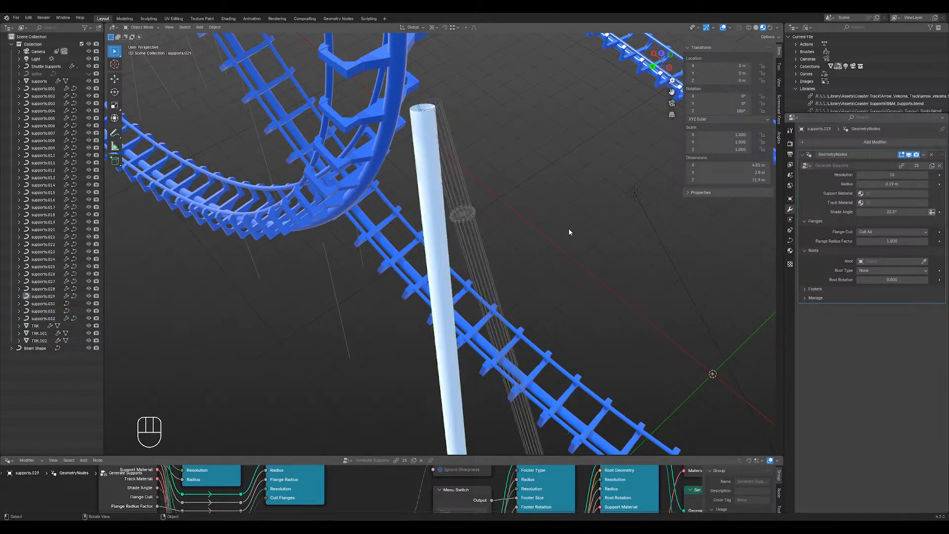
key("ctrl+z")
key("ctrl+z")
- Try copying the flanged leg's support modifier onto supports.029 in addition to its existing one, and undo the copy
left_click(441, 271)
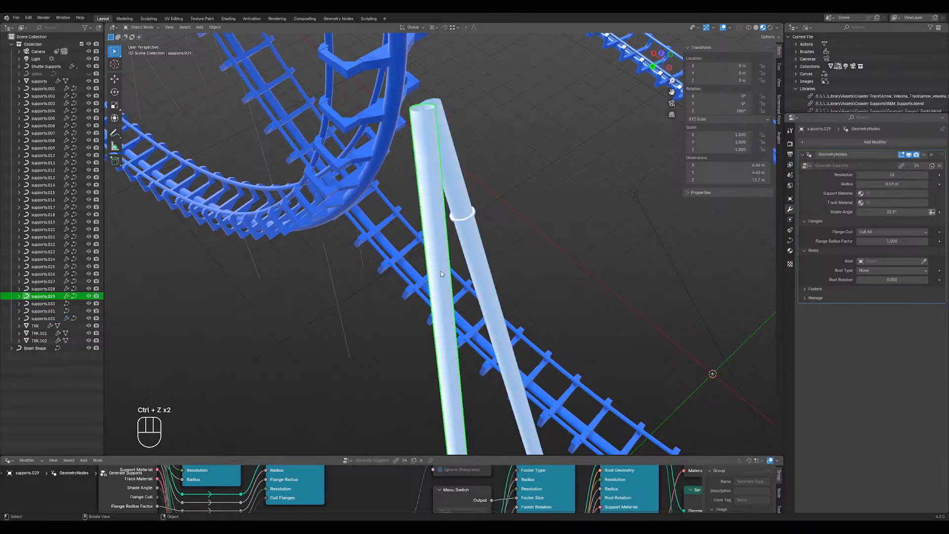
left_click(480, 256, "shift")
left_click(923, 155)
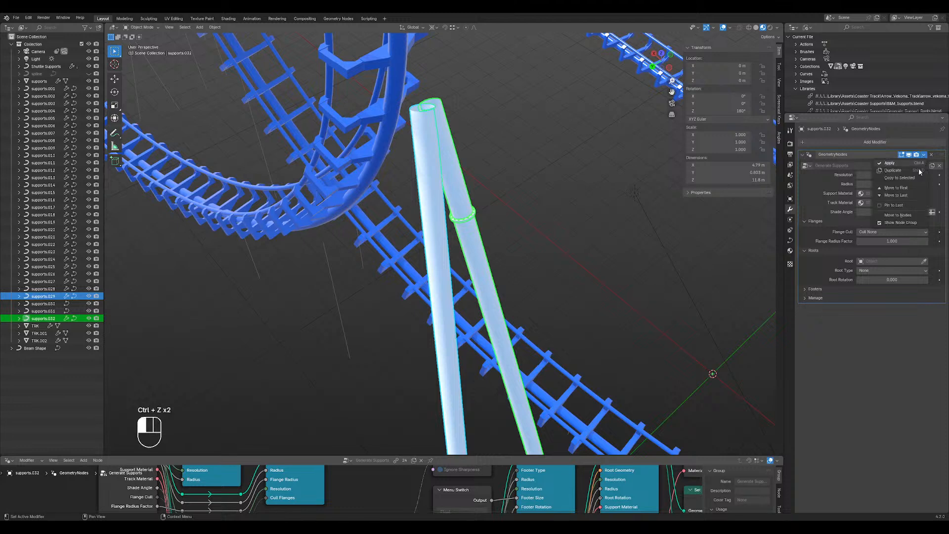
left_click(912, 182)
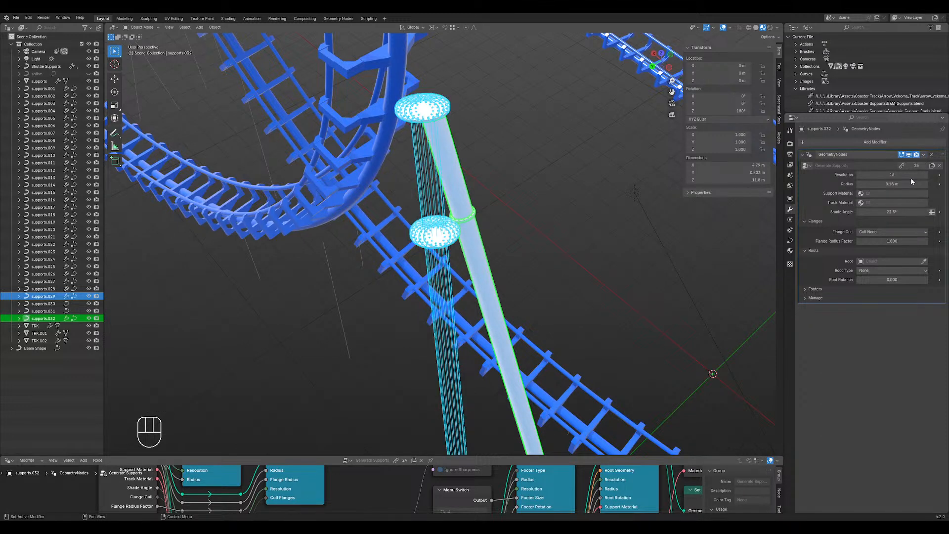
key("ctrl+z")
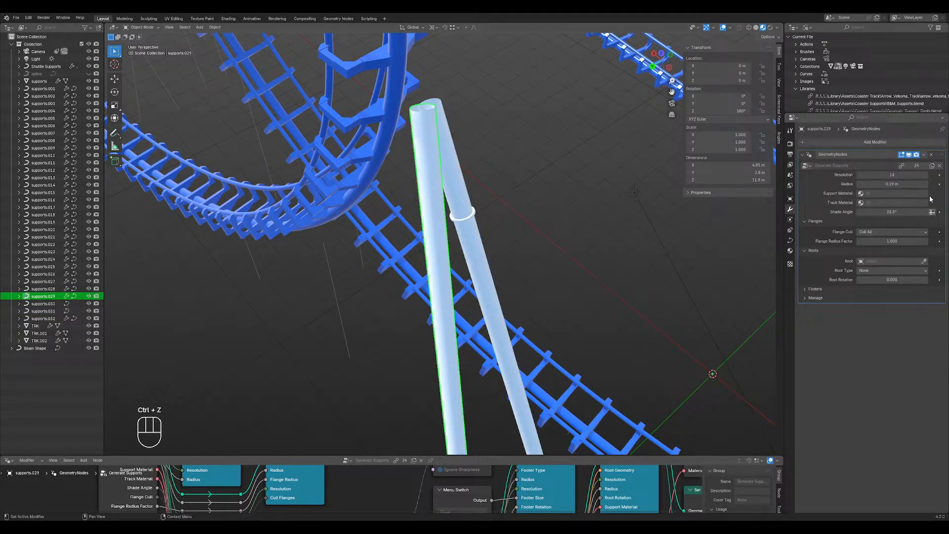
- Remove the support modifier from supports.029 and copy the flanged leg's modifier onto it
left_click(932, 155)
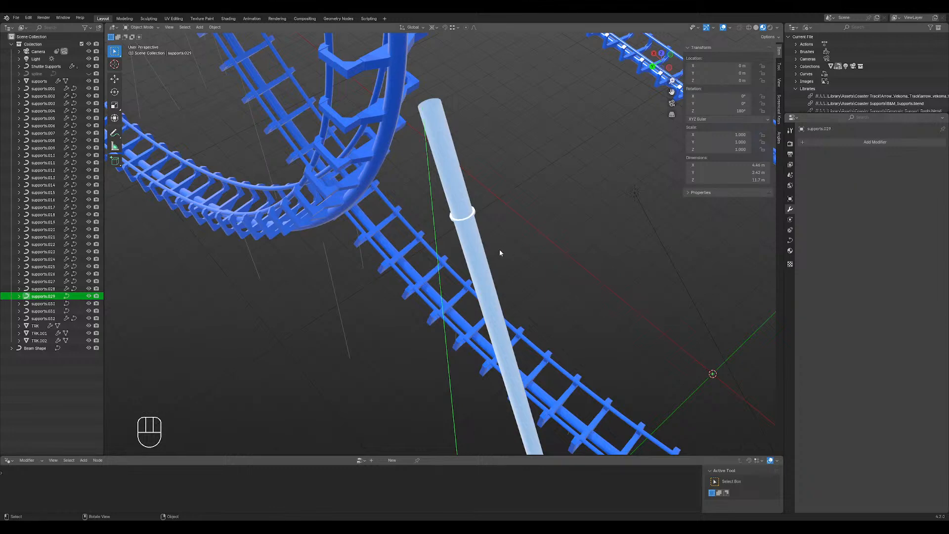
left_click(476, 255)
left_click(439, 267)
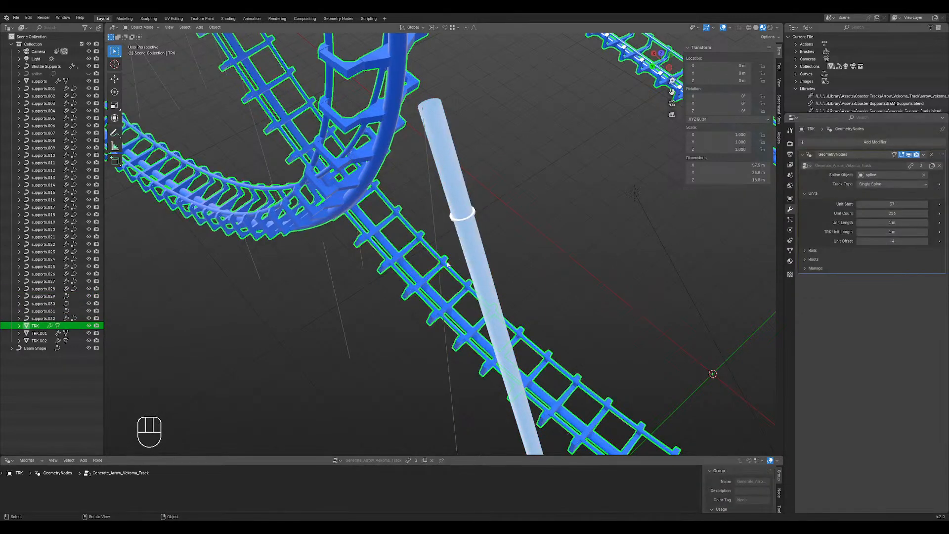
left_click(434, 247)
left_click(467, 247, "shift")
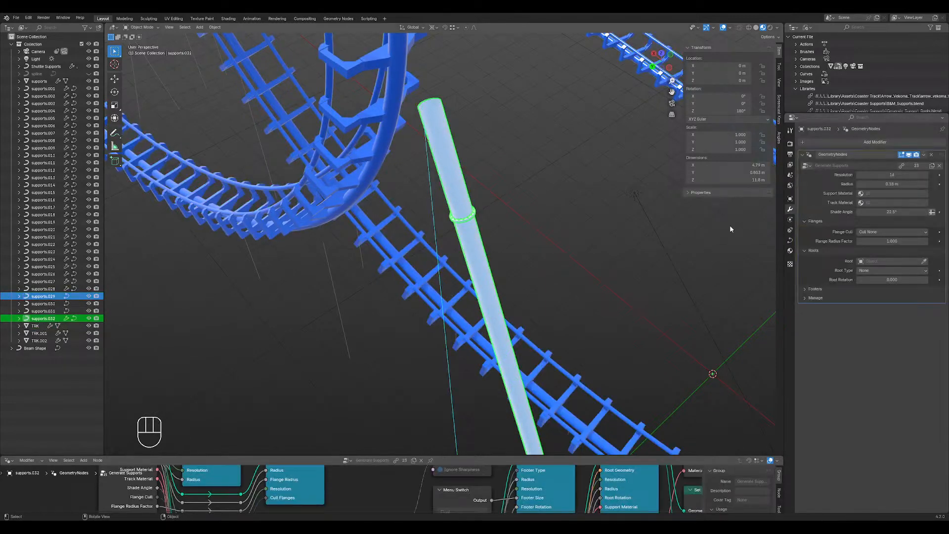
left_click(924, 155)
left_click(901, 178)
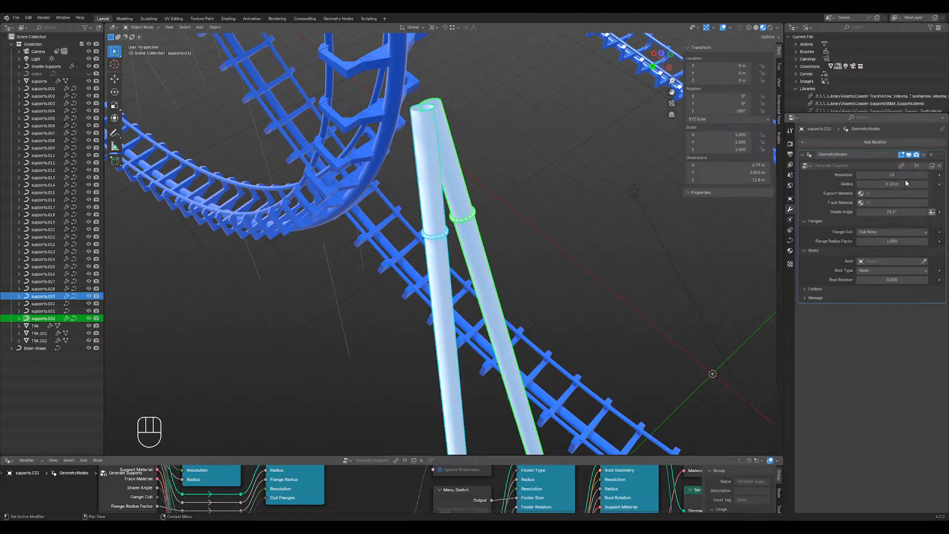
- Separate the two linked guide lines on the opposite side of the loop from the supports mesh into their own object and return to Object Mode
left_click(624, 241)
scroll(537, 254, "down", 3)
middle_click_drag(532, 251, 540, 221)
scroll(581, 214, "down", 5)
middle_click_drag(440, 213, 583, 231)
middle_click_drag(346, 214, 440, 212, "shift")
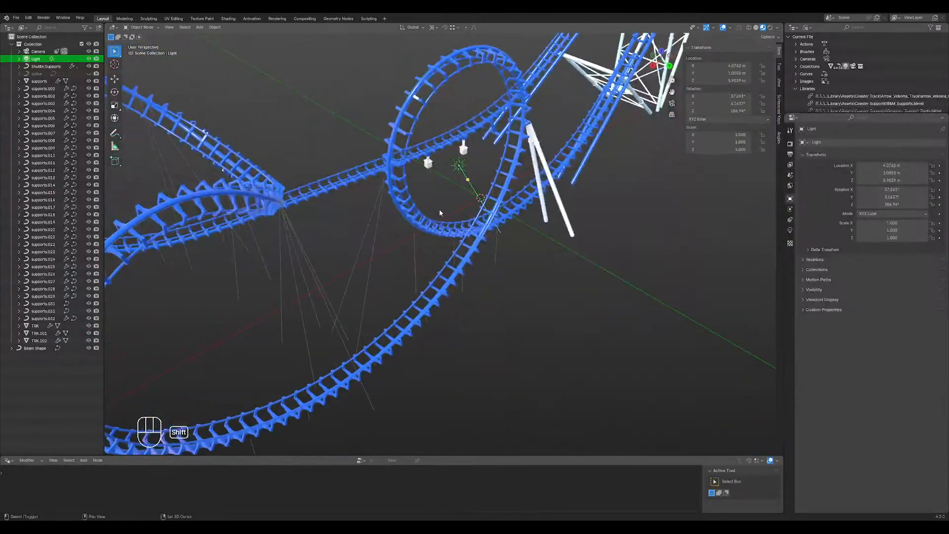
scroll(376, 263, "up", 2)
left_click(346, 254)
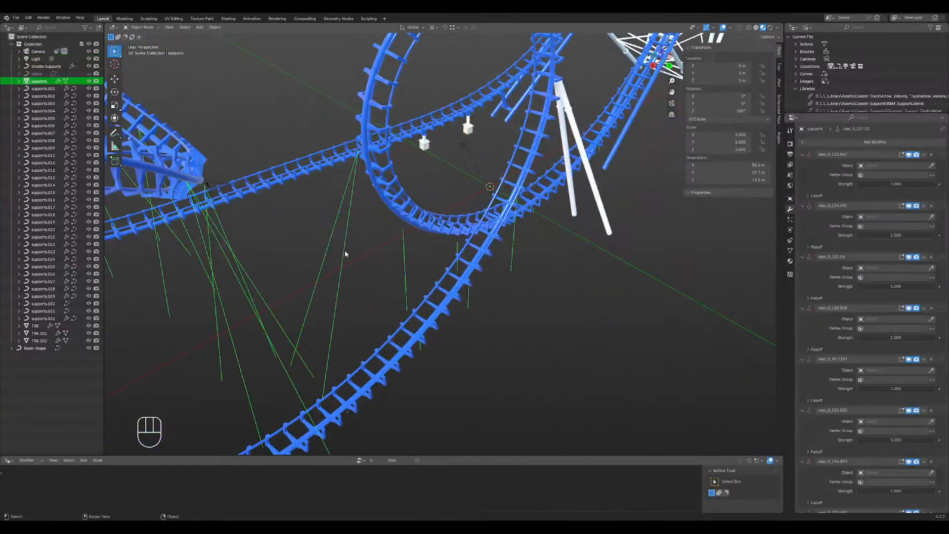
left_click(362, 162)
key("l")
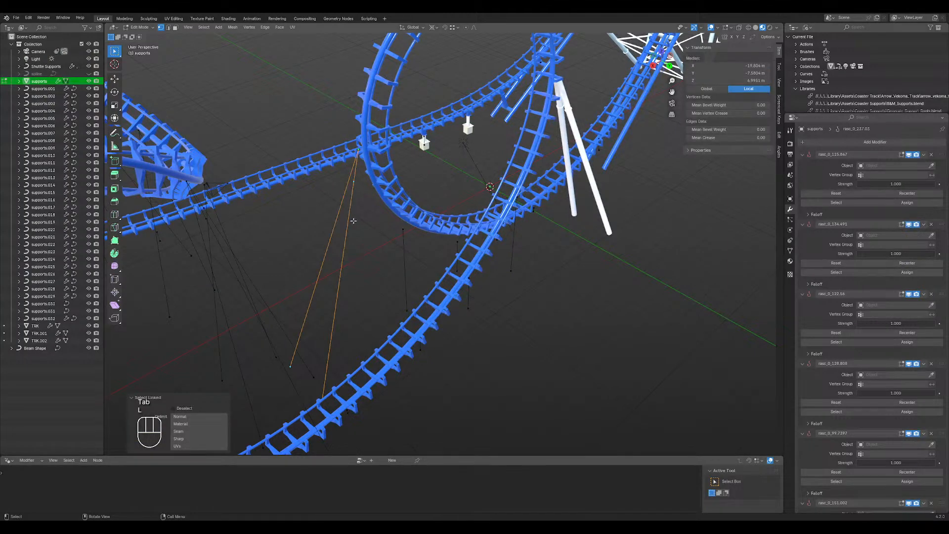
key("p")
left_click(350, 239)
key("Tab")
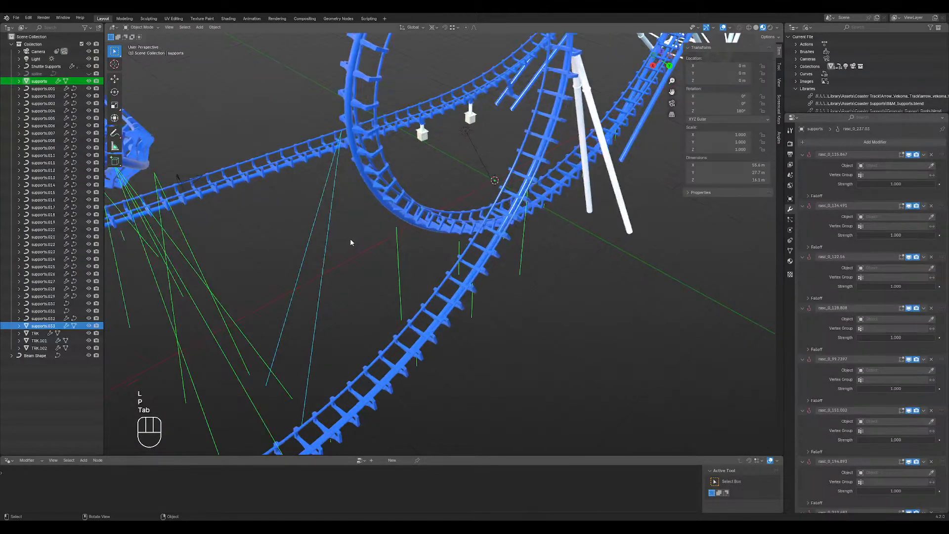
- Dissolve the control point just below the top of the supports.029 leg and return to Object Mode
key("Tab")
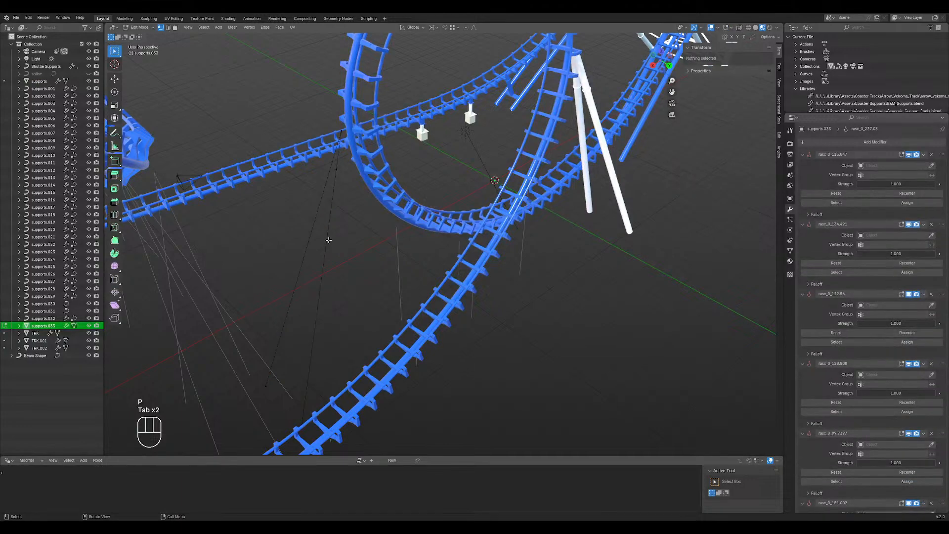
middle_click_drag(329, 242, 366, 233)
middle_click_drag(363, 184, 338, 159)
scroll(338, 159, "down", 3)
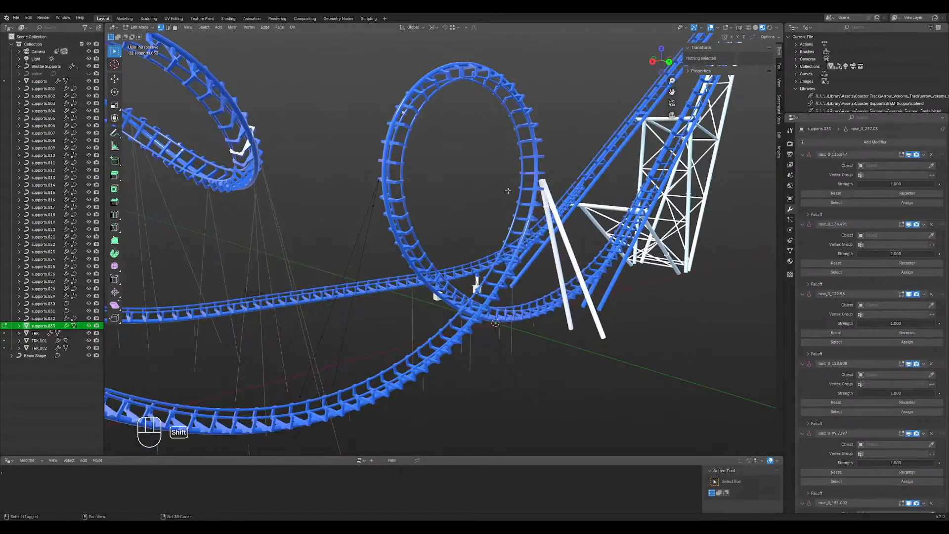
middle_click_drag(509, 191, 338, 200, "shift")
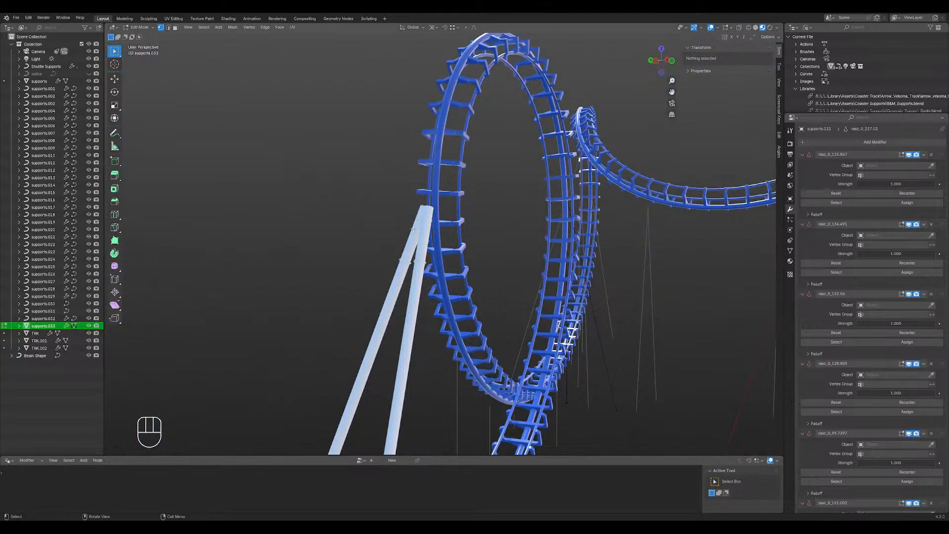
middle_click_drag(414, 229, 405, 297)
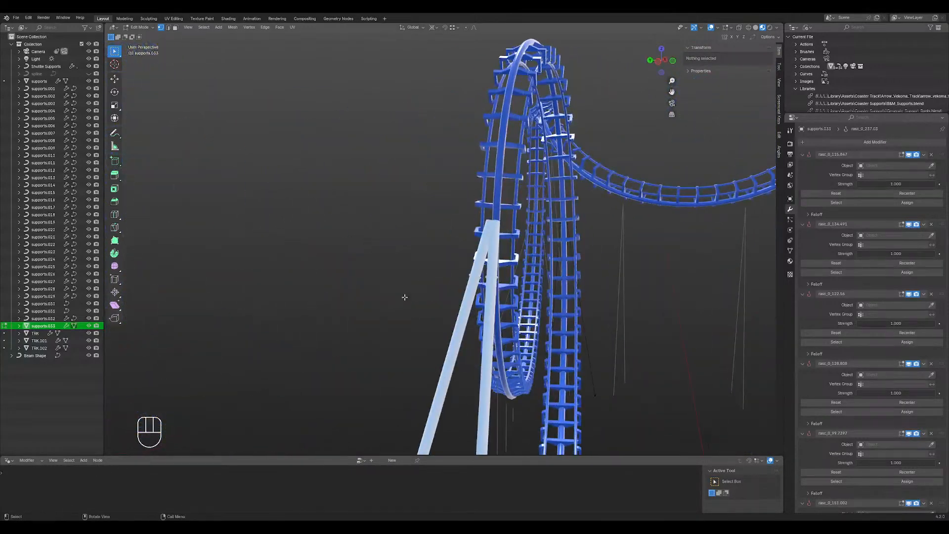
key("Tab")
left_click(484, 279)
key("Tab")
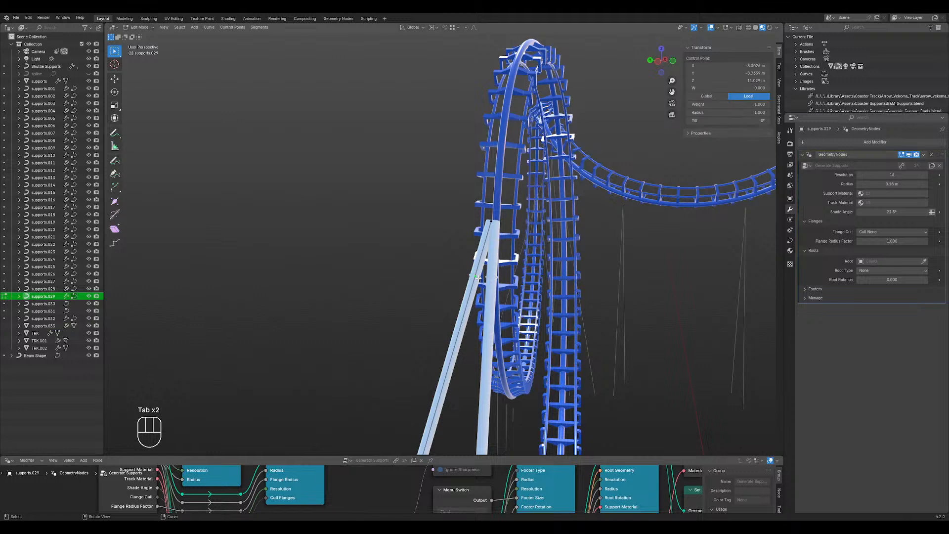
key("x")
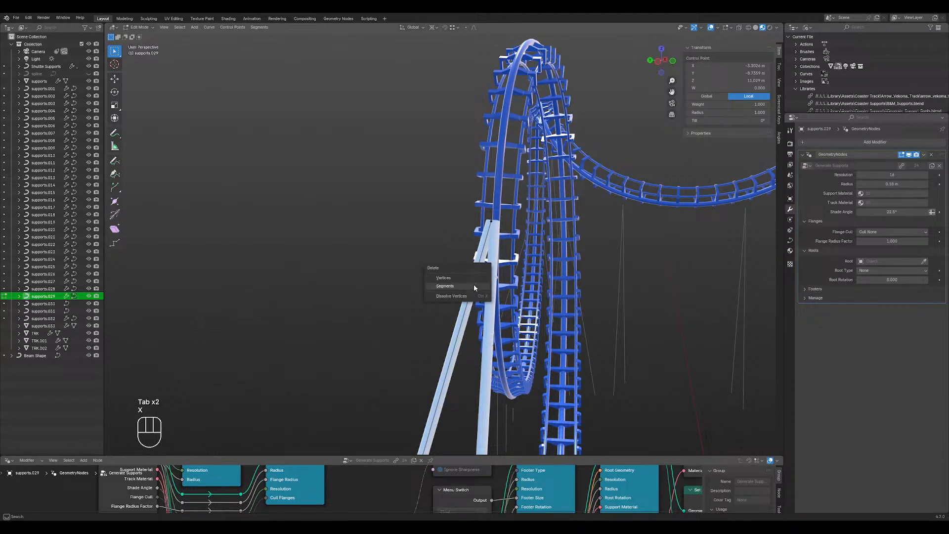
left_click(468, 297)
key("Tab")
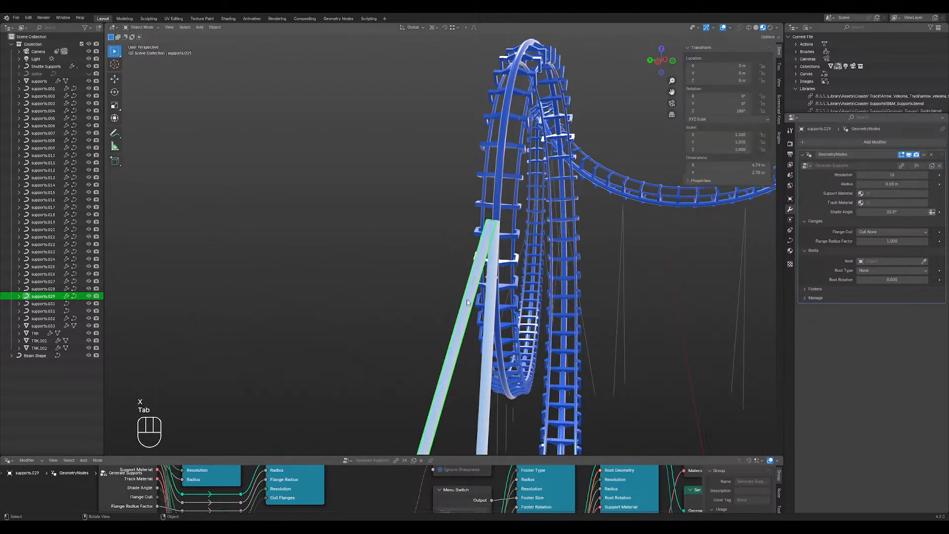
- Rip the shared top vertex of the supports.033 guide lines so the two legs are disconnected
middle_click_drag(426, 271, 558, 278)
key("Tab")
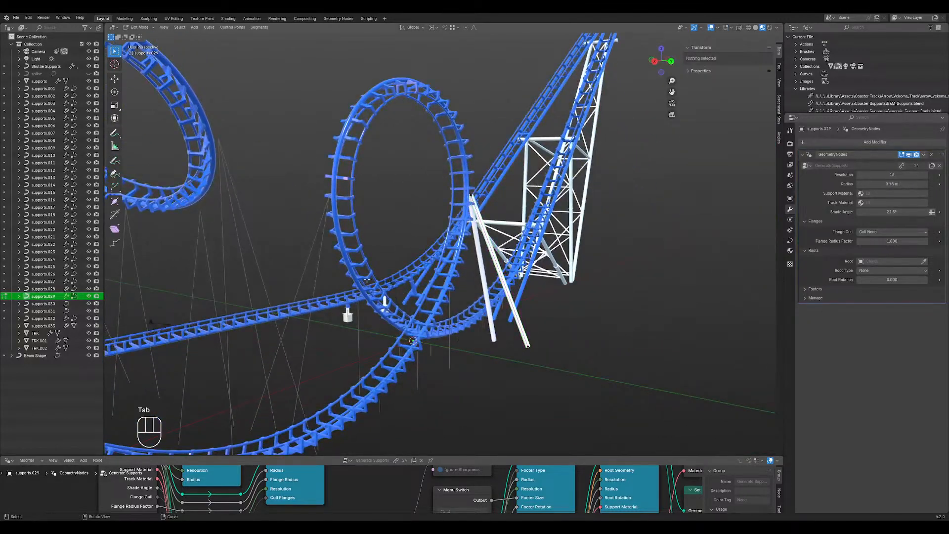
key("Tab")
left_click(315, 283)
key("Tab")
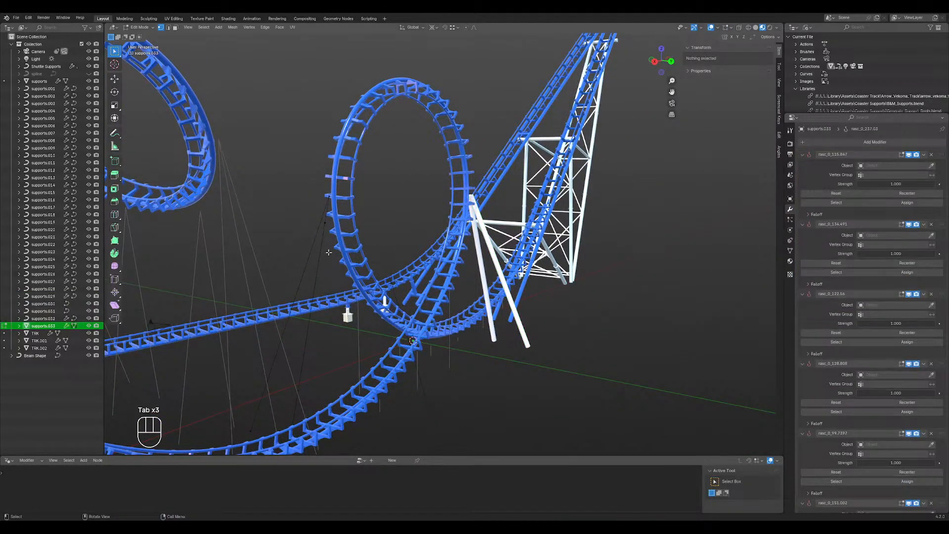
middle_click_drag(329, 252, 322, 254)
left_click(335, 189)
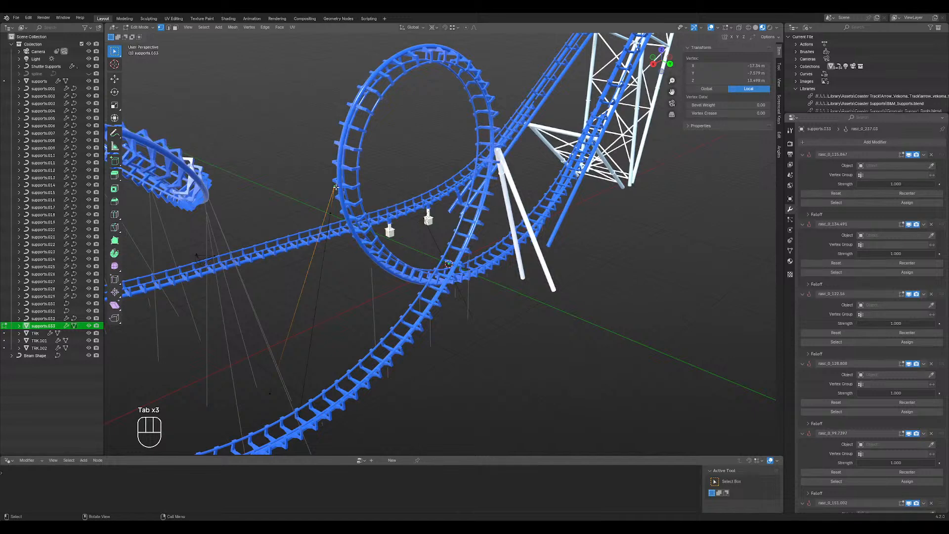
key("v")
left_click(335, 187)
scroll(314, 203, "up", 2)
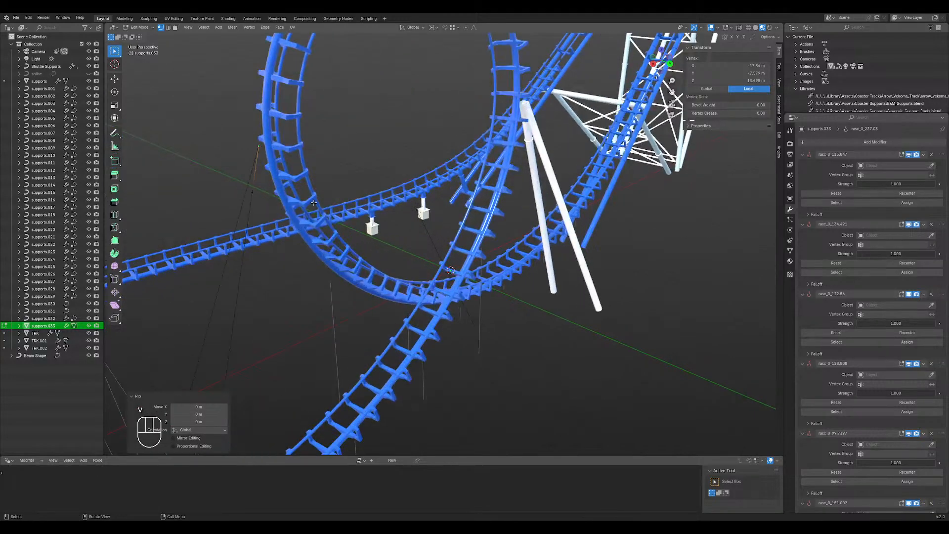
- Slide the ripped top vertex slightly down along its long guide line and return to Object Mode
key("g")
key("g")
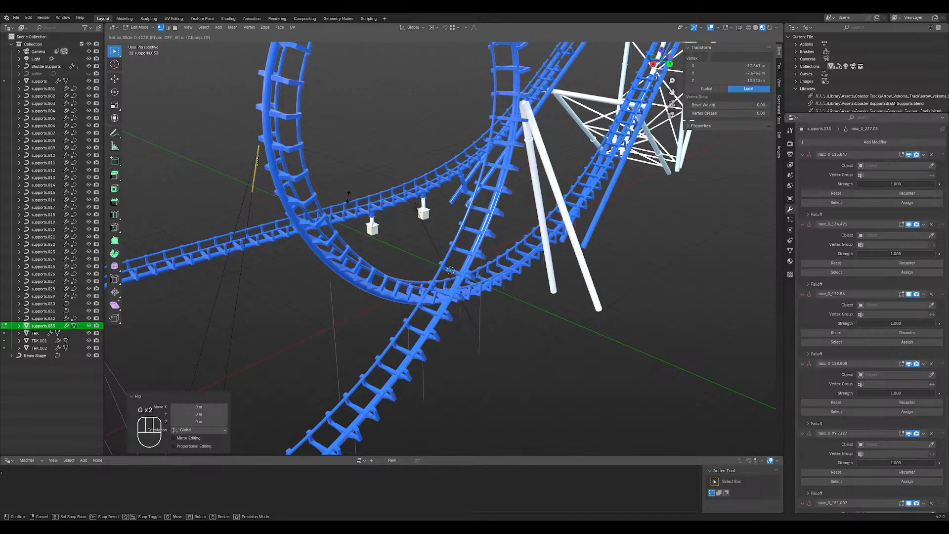
key("g")
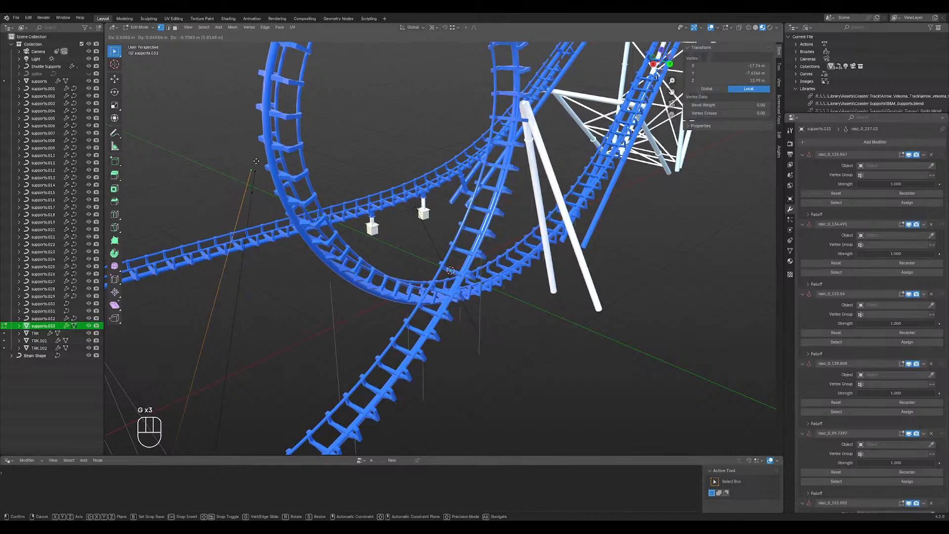
key("g")
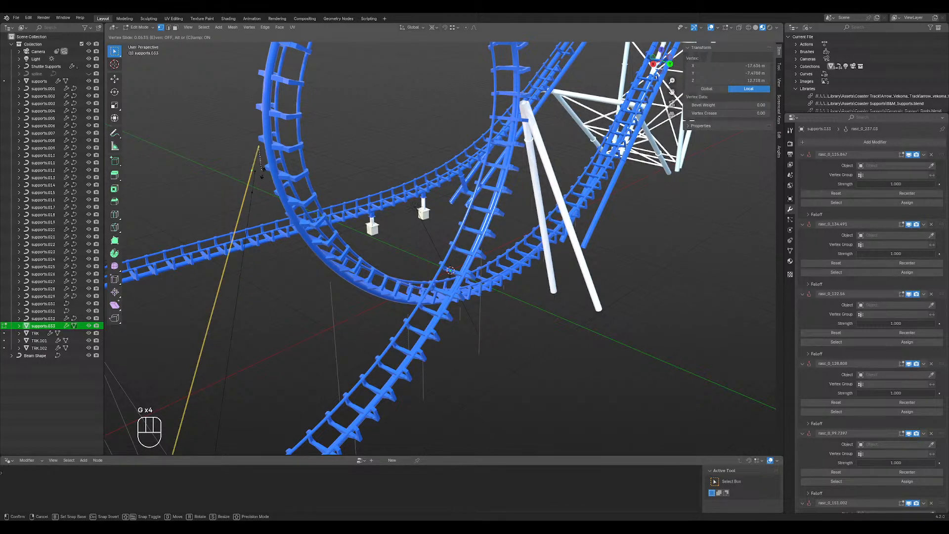
left_click(262, 173)
key("Tab")
middle_click_drag(283, 169, 316, 143, "shift")
scroll(322, 149, "down", 1)
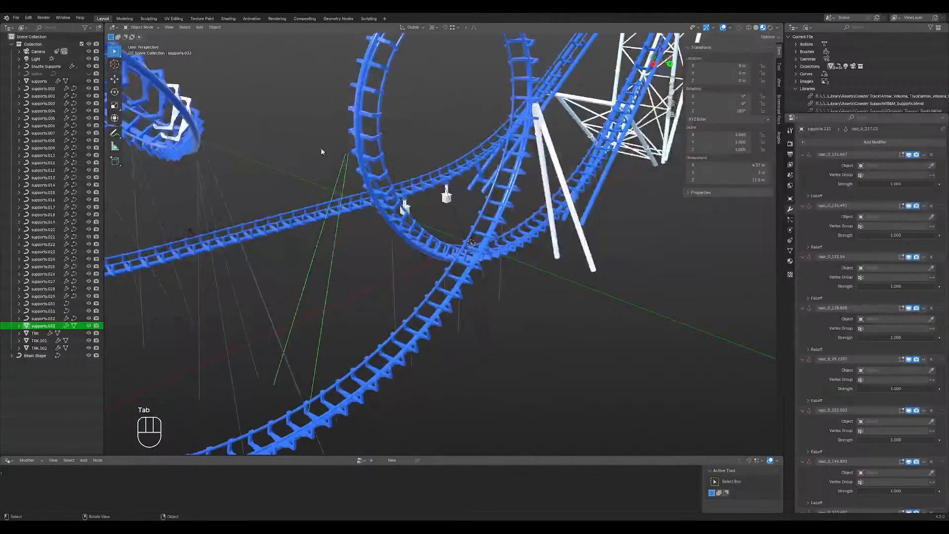
- Convert the supports.033 guide lines from a mesh to a curve
scroll(321, 151, "up", 2)
right_click(329, 260)
mouse_move(356, 260)
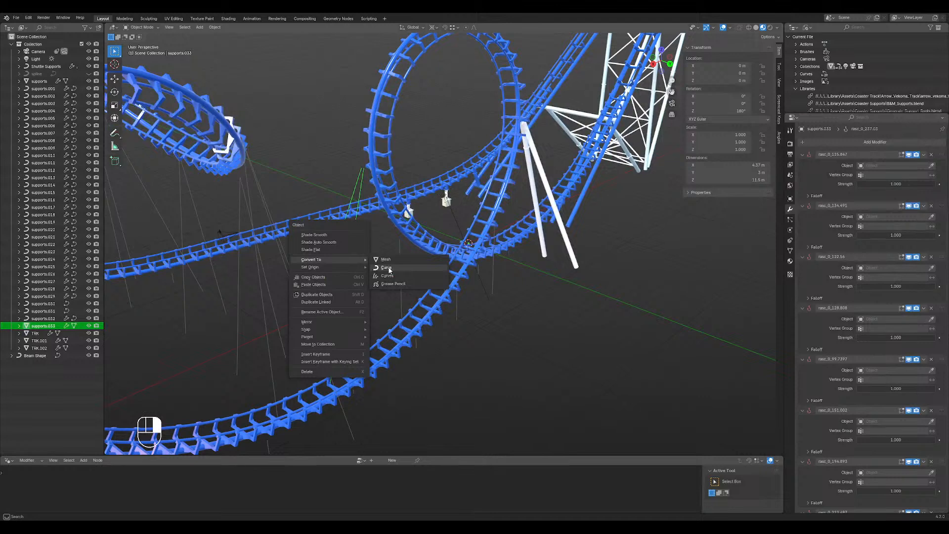
left_click(387, 268)
- Separate one leg of the supports.033 curve into its own object and return to Object Mode
key("Tab")
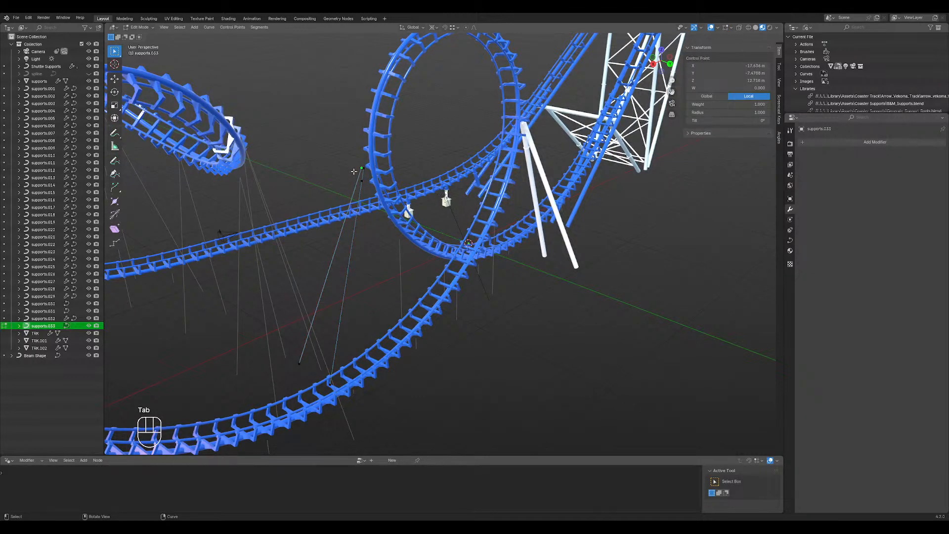
key("l")
key("p")
left_click(354, 171)
key("Tab")
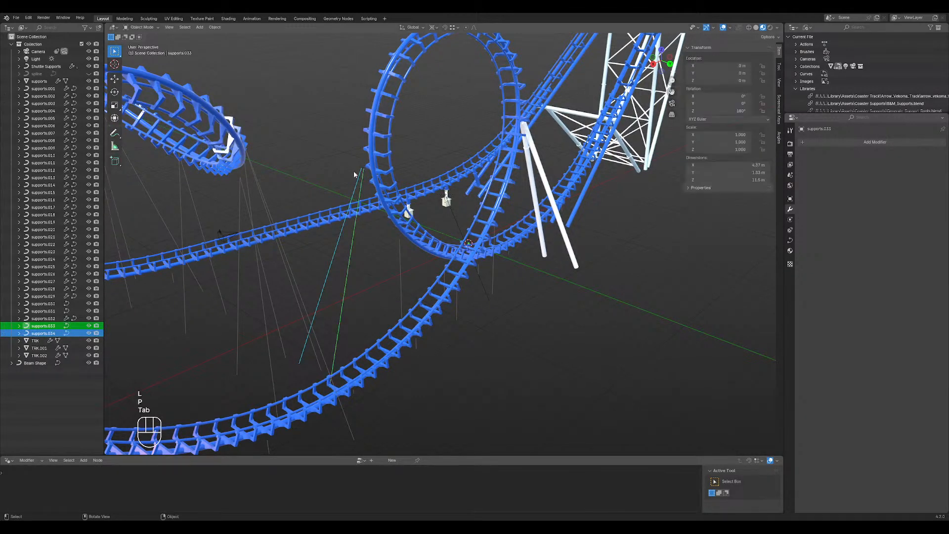
- Copy the Generate Supports modifier from supports.032 to the two new leg curves, supports.033 and supports.034
left_click(835, 147)
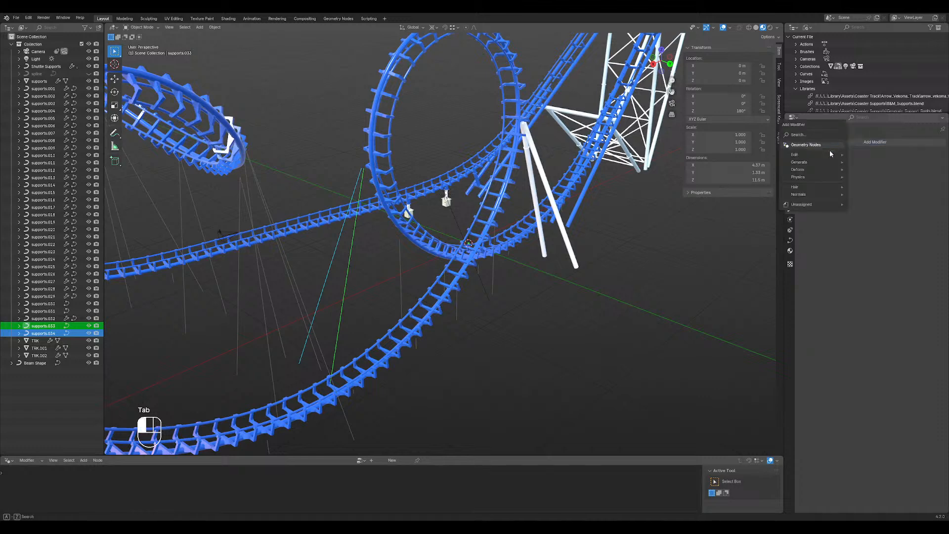
left_click(336, 261, "shift")
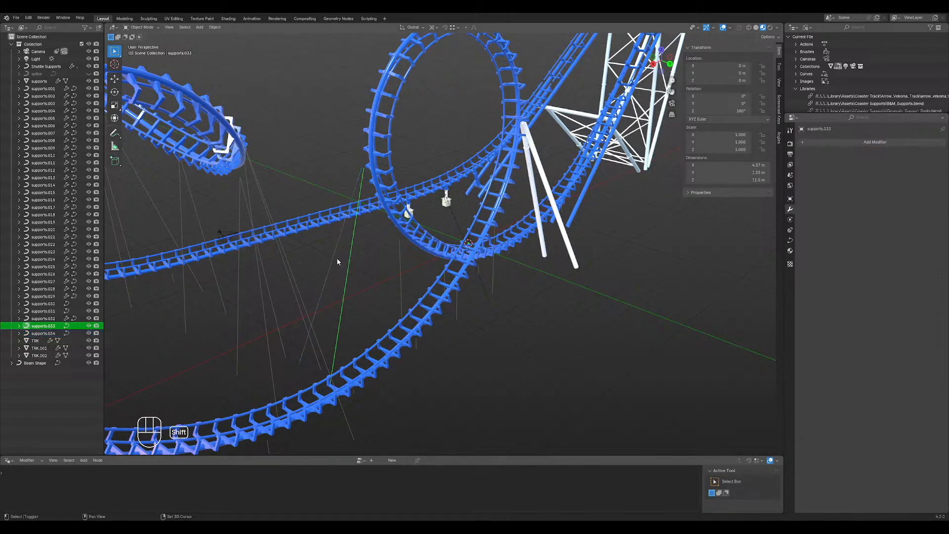
left_click(328, 266, "shift")
left_click(531, 179, "shift")
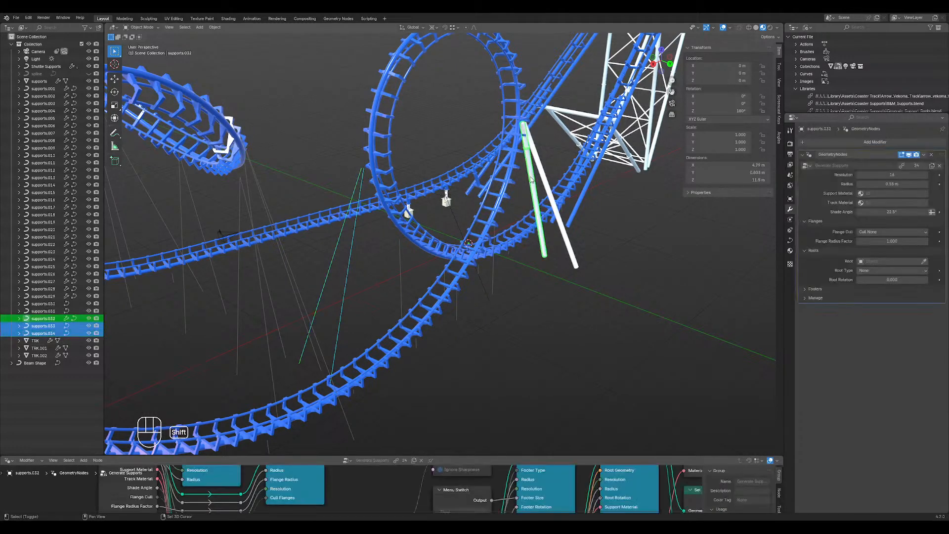
left_click(924, 155)
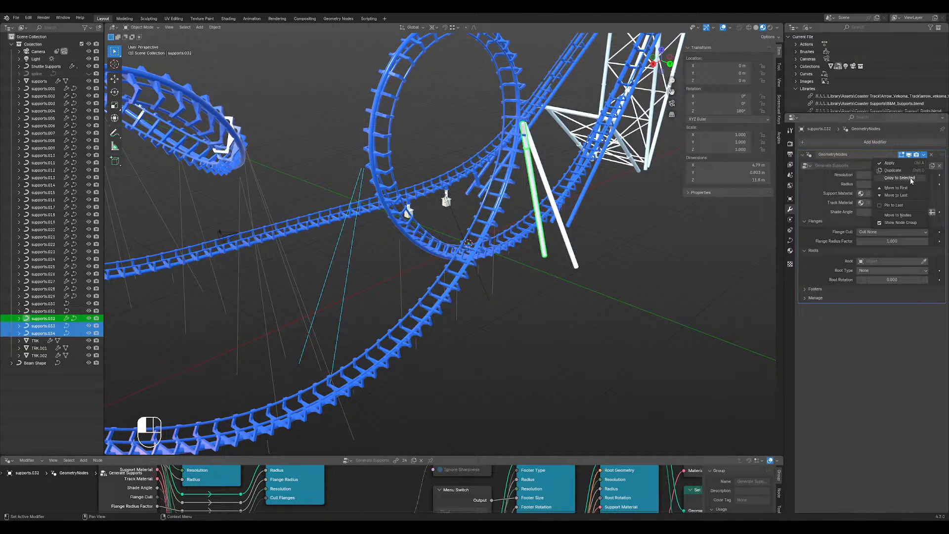
left_click(913, 179)
left_click(664, 349)
- Set the support radius of the flanged leg supports.033 to 0.16 m
middle_click_drag(335, 258, 297, 154)
left_click(290, 155)
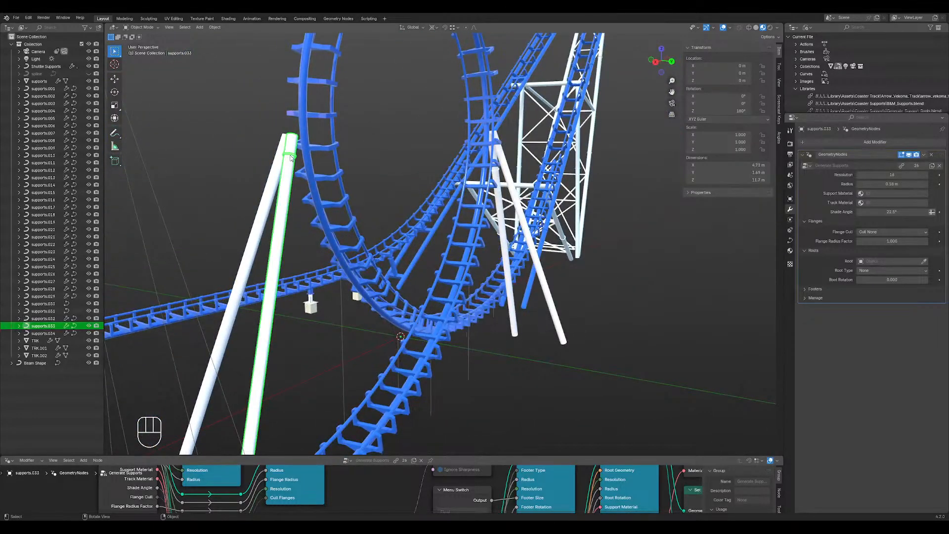
key("Tab")
left_click(293, 155)
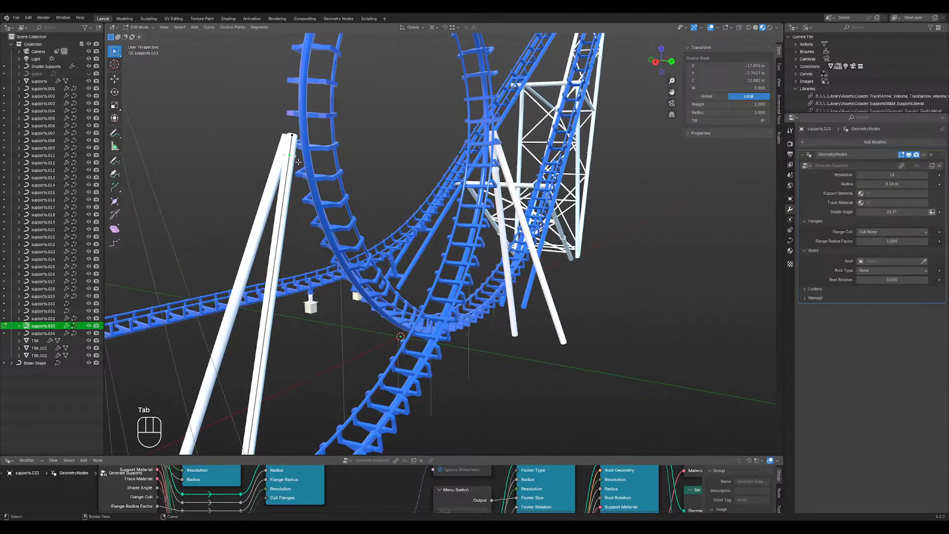
middle_click_drag(289, 161, 443, 115)
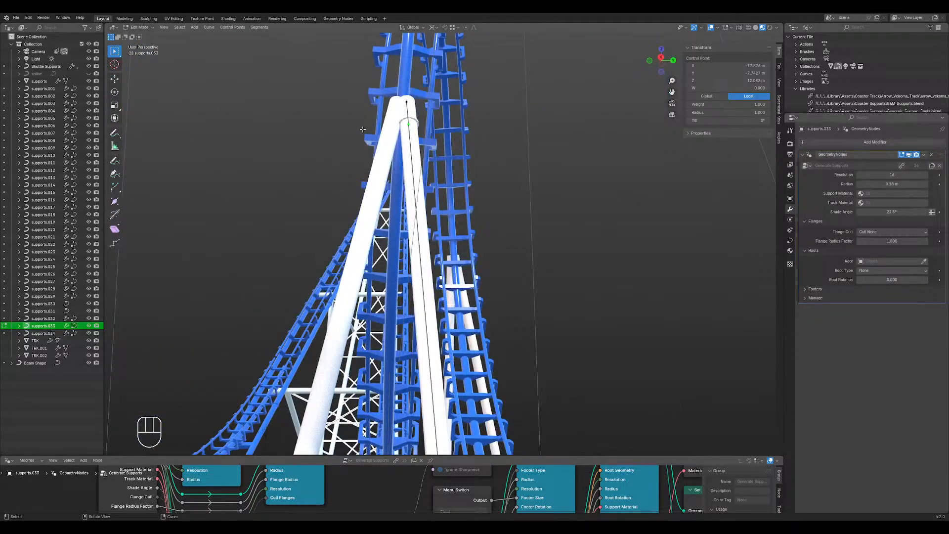
key("Tab")
middle_click_drag(503, 119, 491, 157, "shift")
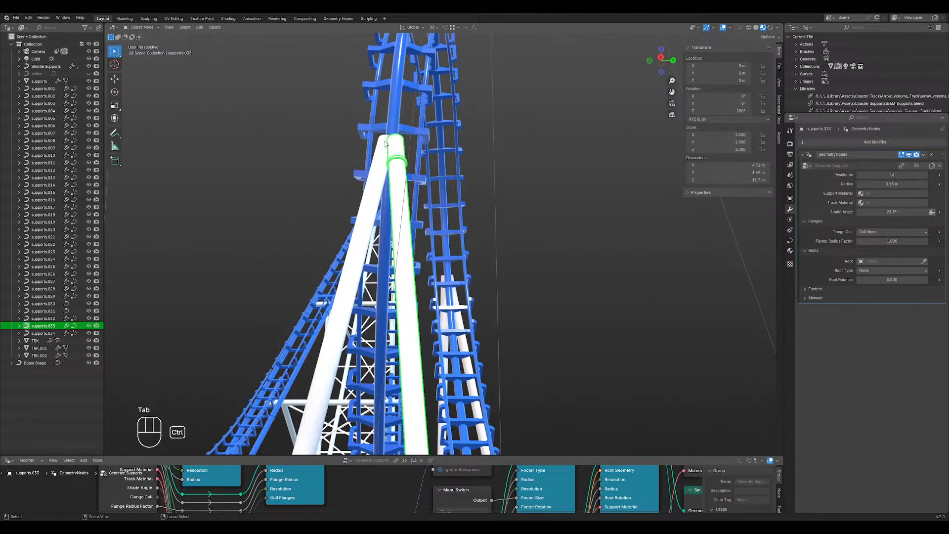
middle_click_drag(390, 170, 341, 63, "ctrl")
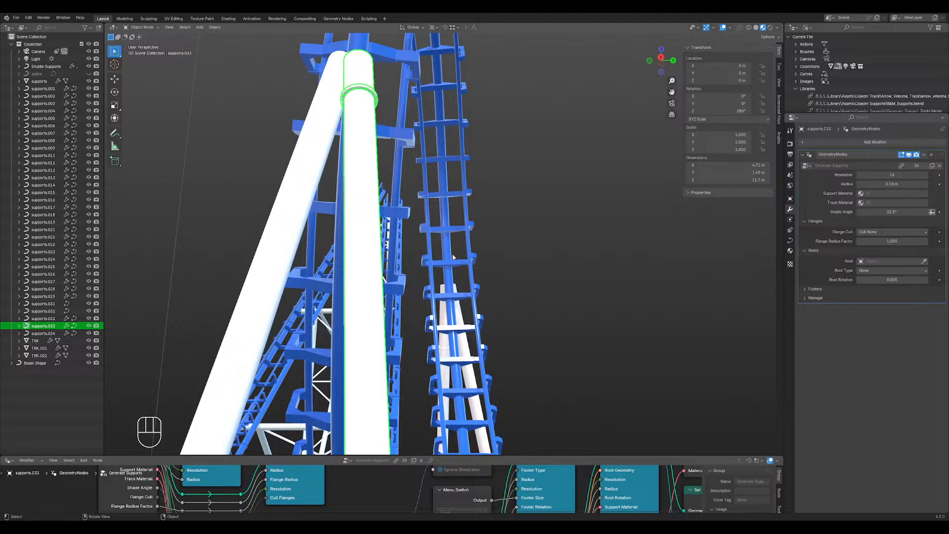
mouse_move(880, 184)
left_mouse_down()
mouse_move(852, 183)
mouse_move(868, 183)
left_mouse_up()
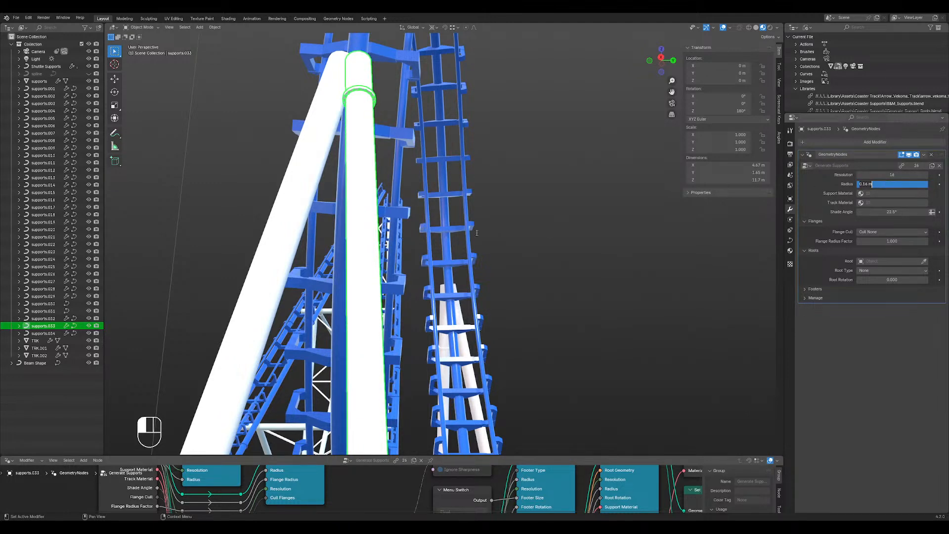
key("Tab")
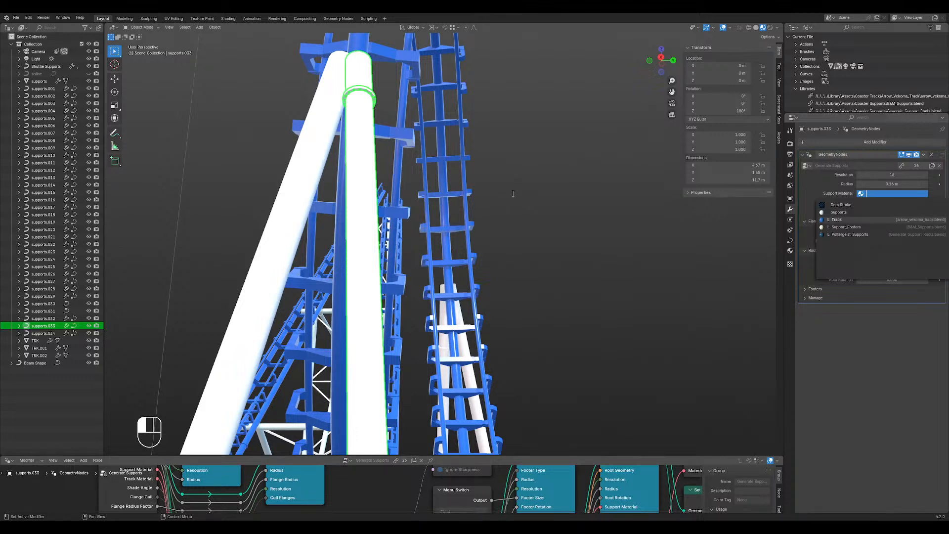
key("Escape")
- Try the Move to Nodes option on the supports.033 modifier with all four loop legs selected
middle_click_drag(698, 215, 593, 244)
scroll(594, 244, "down", 3)
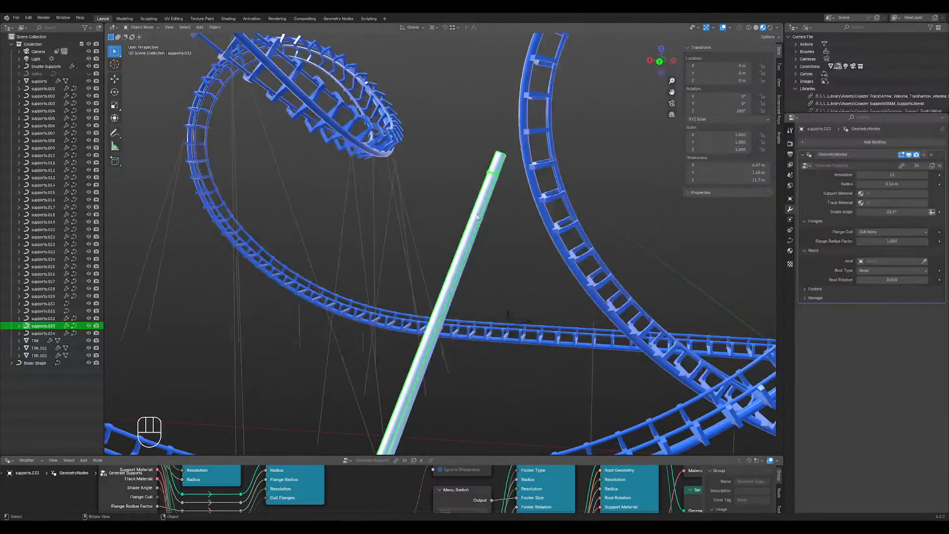
middle_click_drag(627, 324, 581, 185)
left_click(593, 176)
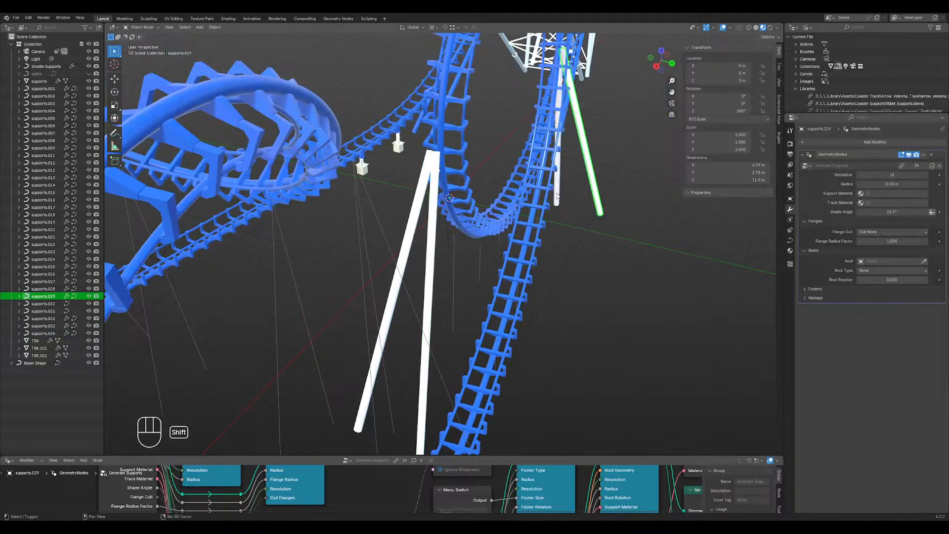
left_click(557, 193, "shift")
left_click(407, 250, "shift")
left_click(429, 253, "shift")
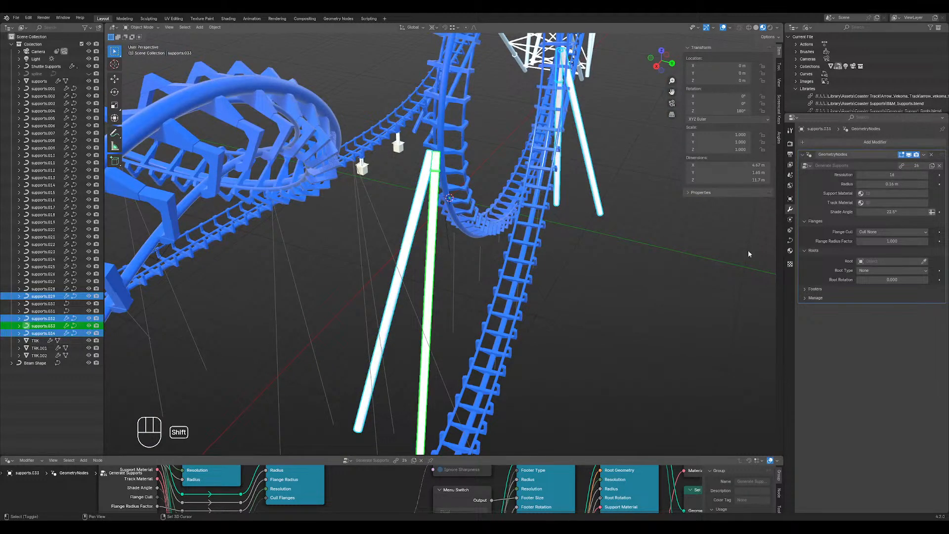
left_click(925, 155)
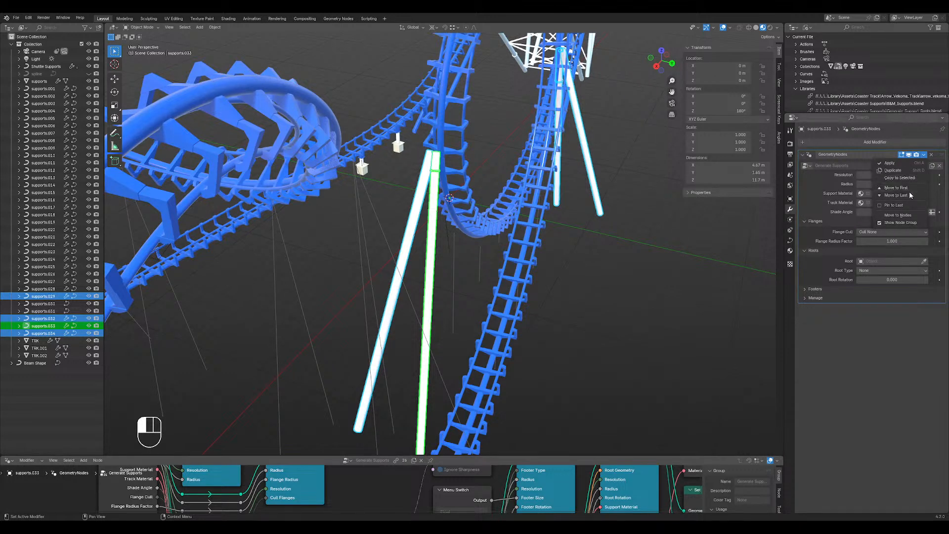
left_click(898, 215)
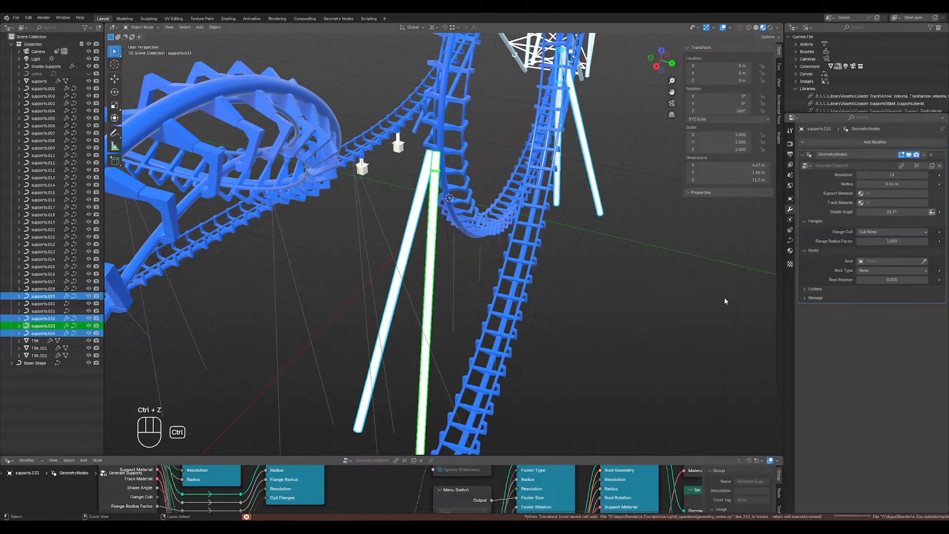
- Select all four loop legs and copy the resolution and radius of supports.033 to the other three
left_click(405, 232)
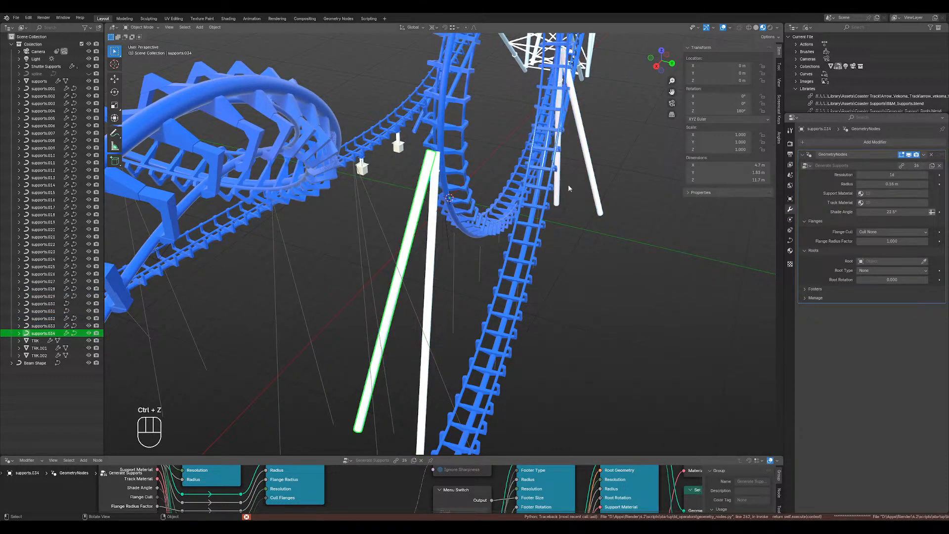
right_click(409, 225)
left_click(597, 192)
left_click(558, 184, "shift")
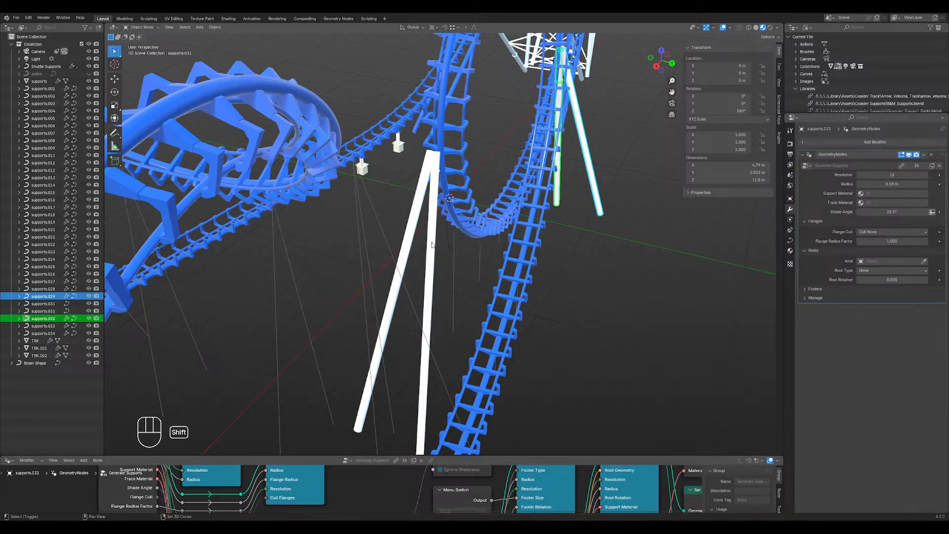
left_click(413, 245, "shift")
left_click(429, 251, "shift")
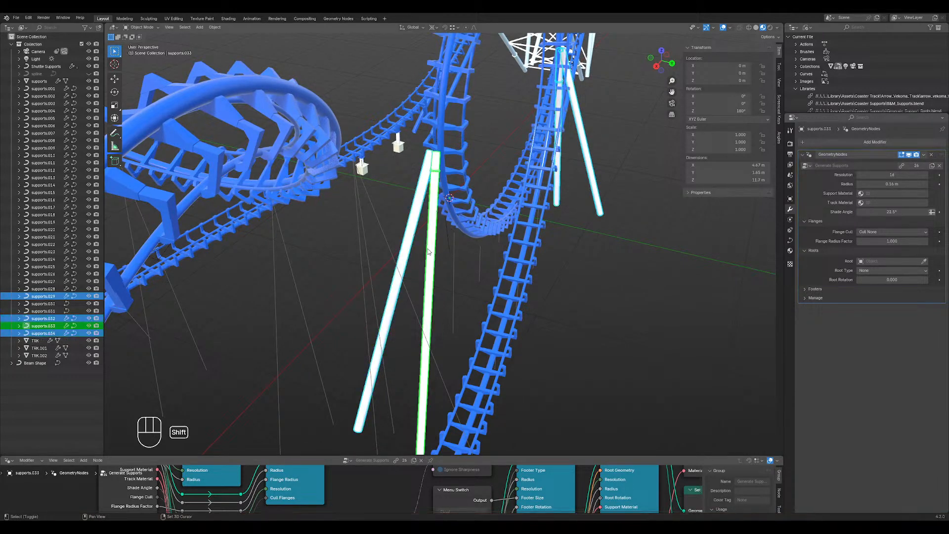
right_click(900, 177)
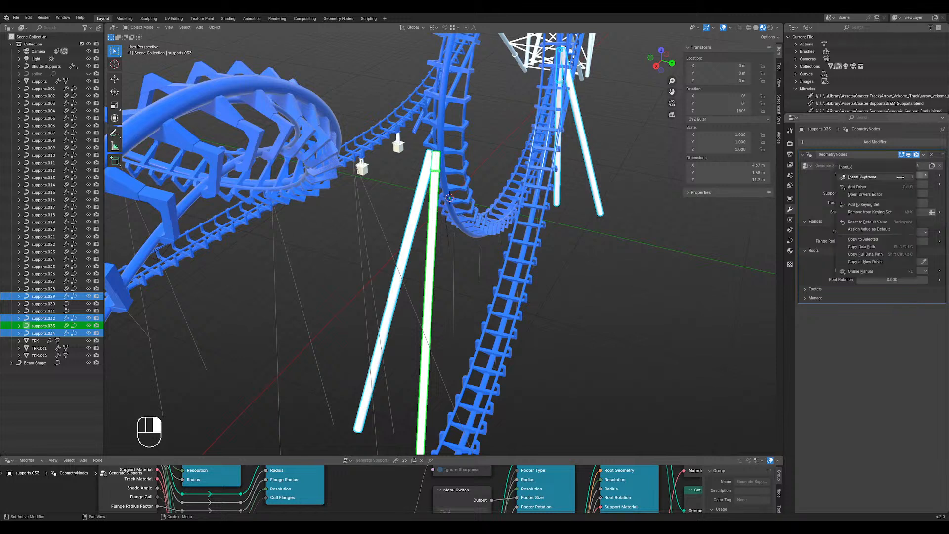
left_click(893, 240)
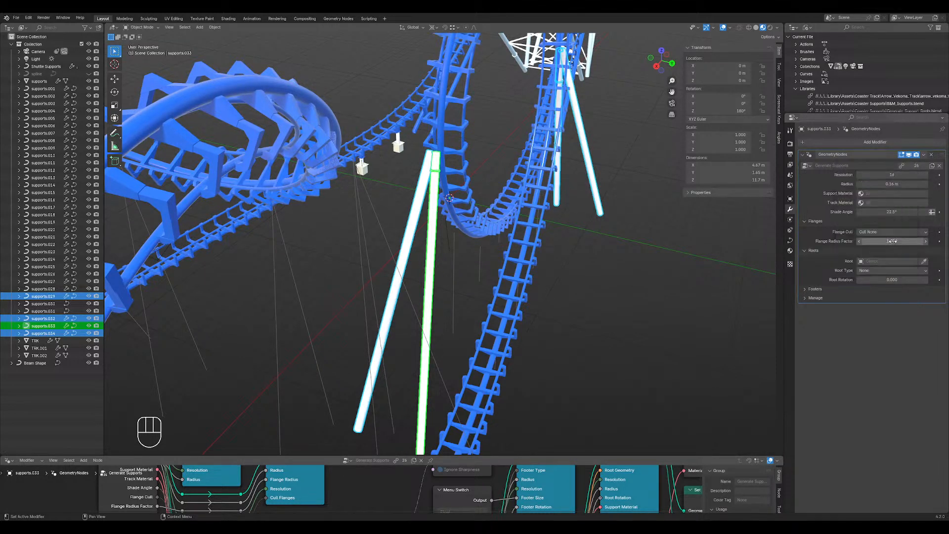
right_click(902, 184)
left_click(885, 247)
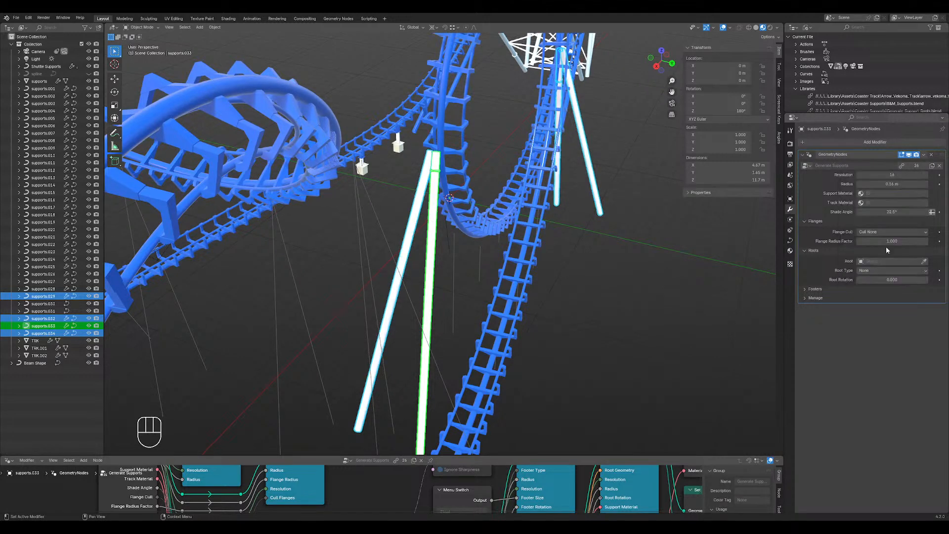
- Set the Generate Supports radius of the loop leg supports.033 to 0.14 m
left_click(619, 267)
middle_click_drag(619, 268, 569, 238)
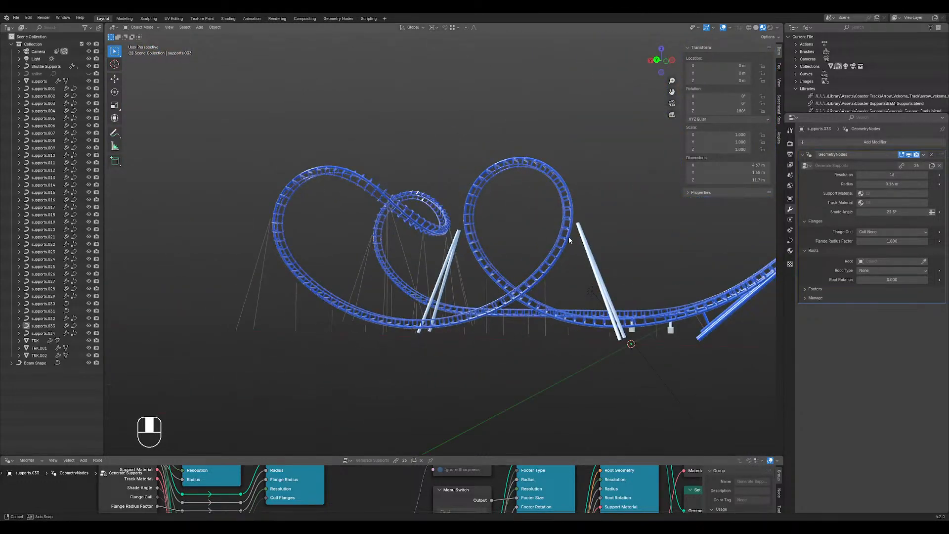
scroll(569, 234, "up", 4)
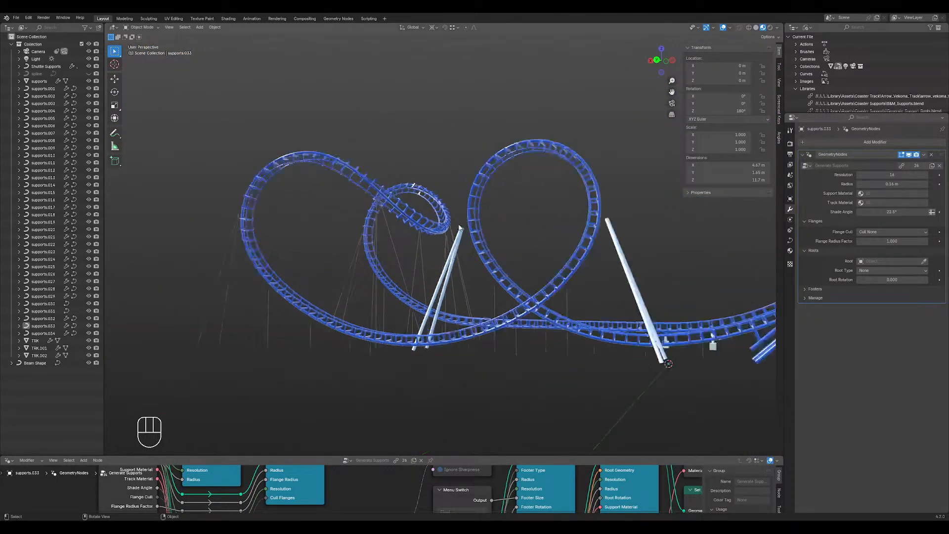
mouse_move(485, 249)
middle_mouse_down()
mouse_move(574, 262)
mouse_move(514, 255)
mouse_move(490, 266)
middle_mouse_up()
left_click(365, 304)
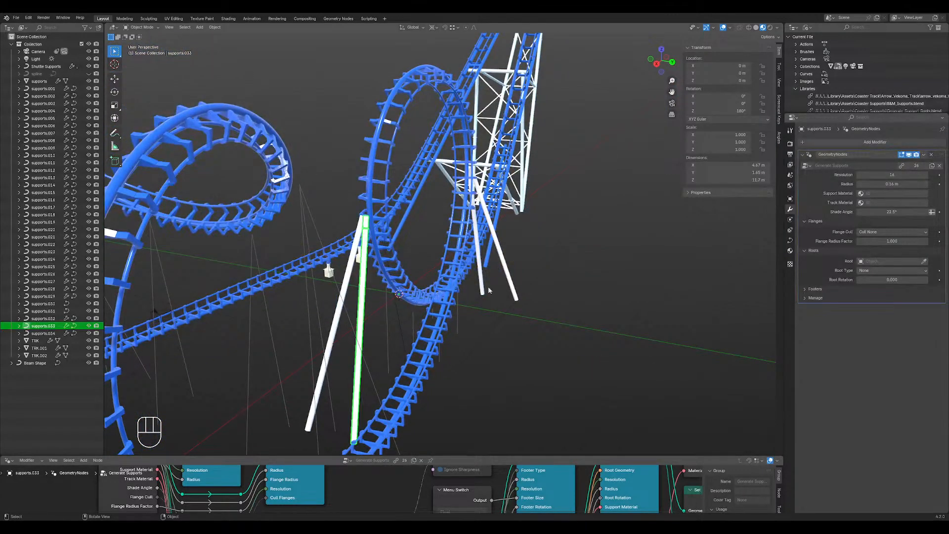
left_click(899, 185)
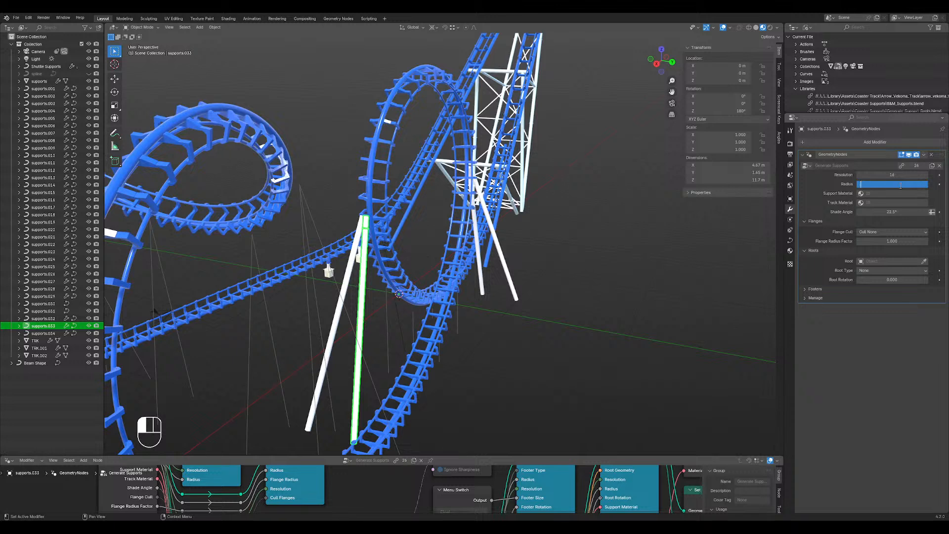
type("0.14")
key("Return")
- Copy the radius of supports.033 to the other three loop legs, supports.029, supports.032 and supports.034
left_click(508, 281)
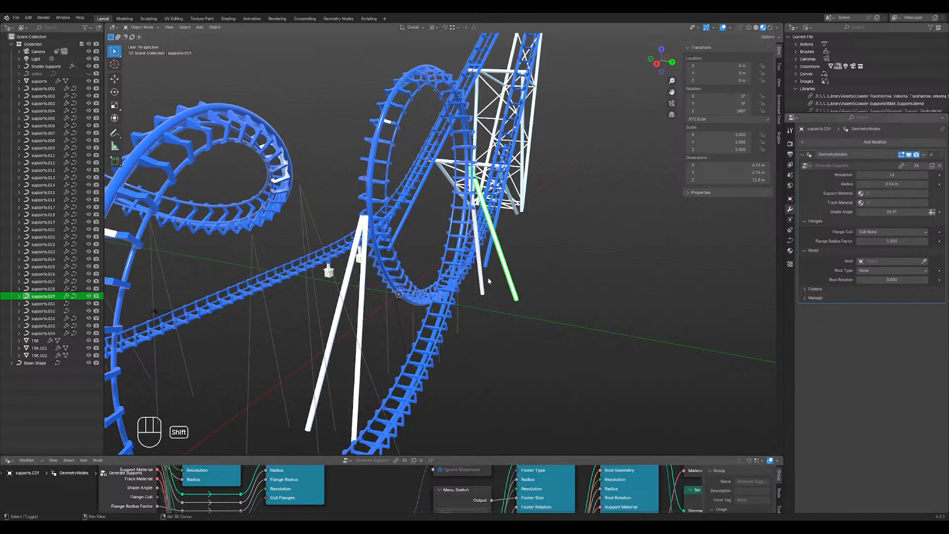
left_click(480, 283, "shift")
left_click(346, 292, "shift")
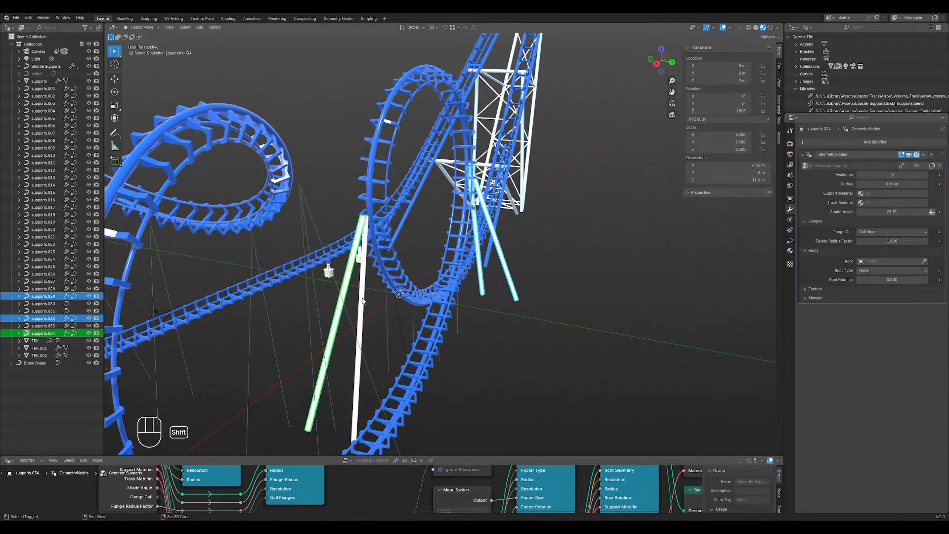
left_click(363, 301, "shift")
right_click(891, 183)
left_click(890, 182)
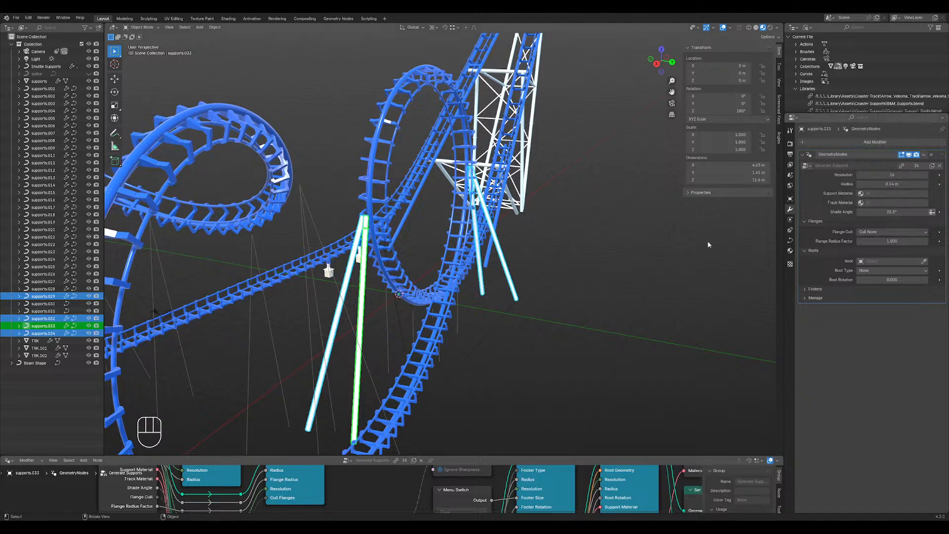
left_click(612, 311)
- In Edit Mode of the supports guide-line mesh, select the short vertical lines beneath the loop and the adjoining curve
scroll(341, 287, "up", 3)
middle_click_drag(341, 292, 591, 273)
scroll(487, 304, "down", 3)
scroll(486, 303, "down", 2)
middle_click_drag(479, 299, 387, 265)
left_click(356, 264)
middle_click_drag(468, 275, 383, 241)
key("Tab")
scroll(383, 241, "down", 3)
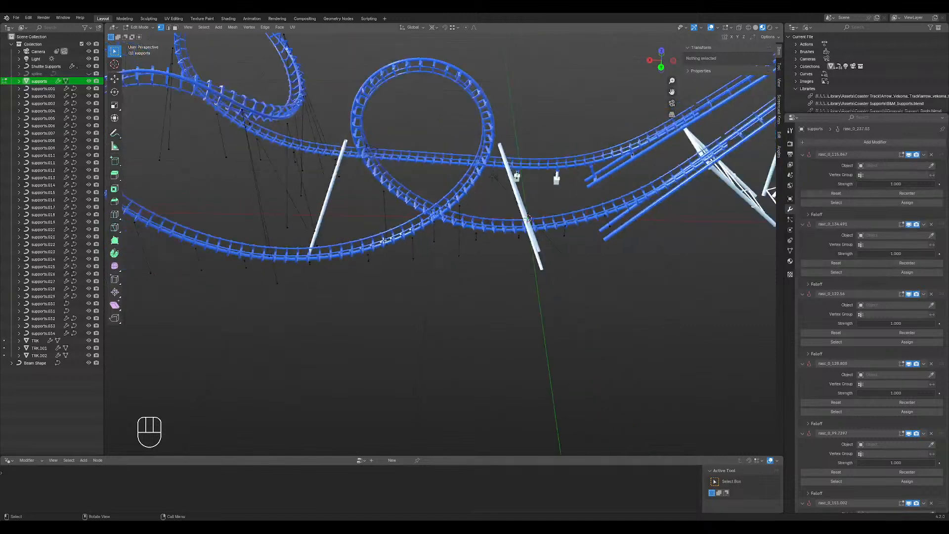
middle_click_drag(363, 189, 368, 209)
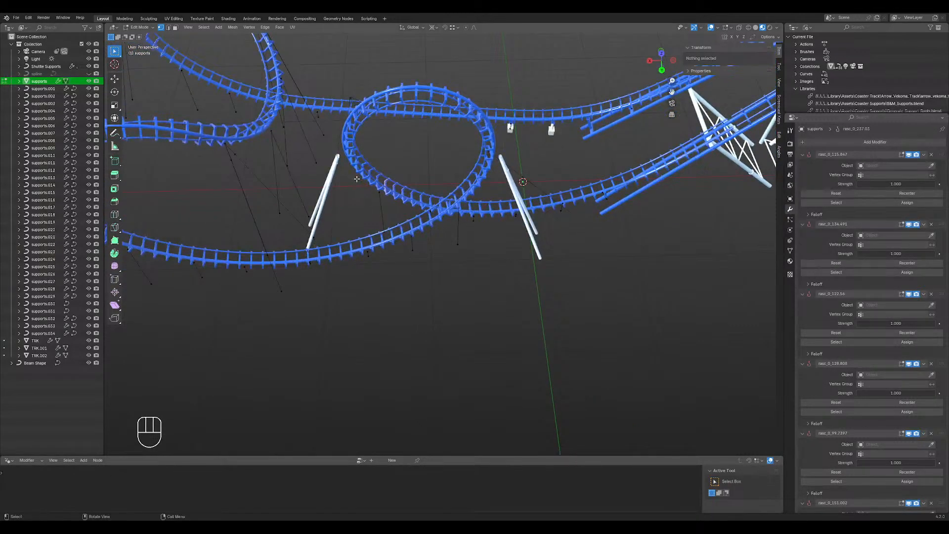
left_click_drag(354, 179, 586, 295)
middle_click_drag(557, 299, 441, 235)
left_click_drag(367, 231, 360, 263, "shift")
left_click_drag(319, 186, 356, 260, "shift")
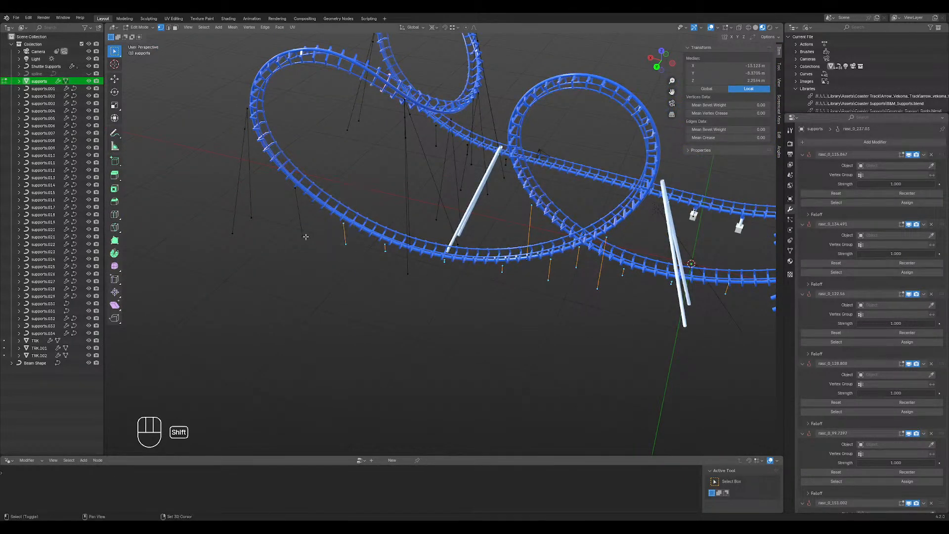
left_click_drag(286, 177, 312, 246, "shift")
- Add the vertical guide lines beneath the lower track's end turn to the selection
middle_click_drag(387, 187, 456, 316)
scroll(447, 212, "down", 3)
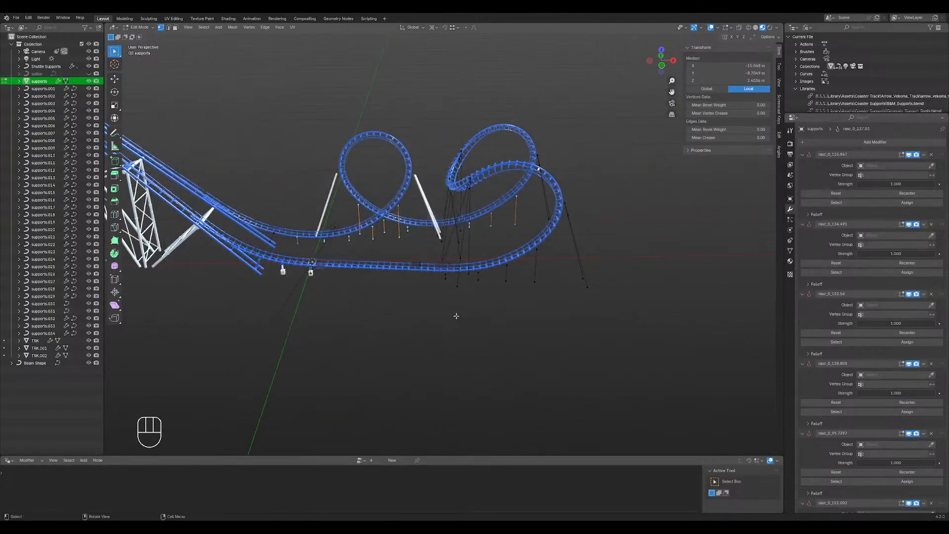
scroll(456, 316, "up", 3)
left_click_drag(507, 280, 511, 322, "shift")
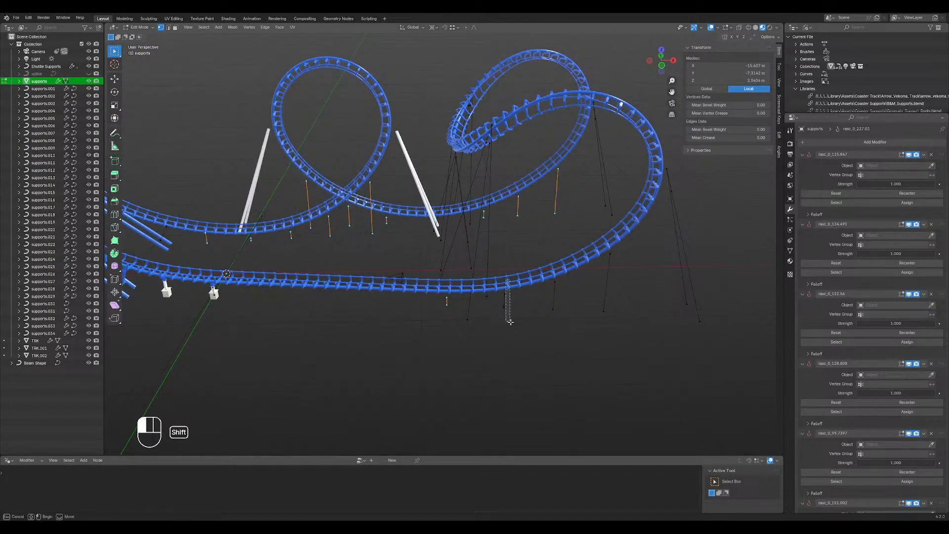
left_click_drag(494, 278, 520, 322, "shift")
left_click_drag(538, 259, 570, 330, "shift")
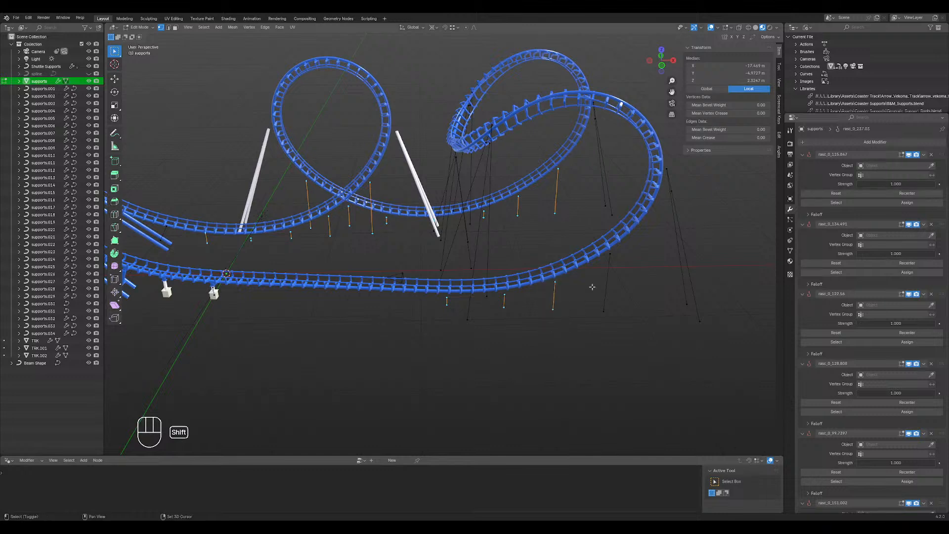
left_click_drag(583, 243, 620, 315, "shift")
- Separate the selected vertical guide lines into their own object and return to Object Mode
right_click(567, 309)
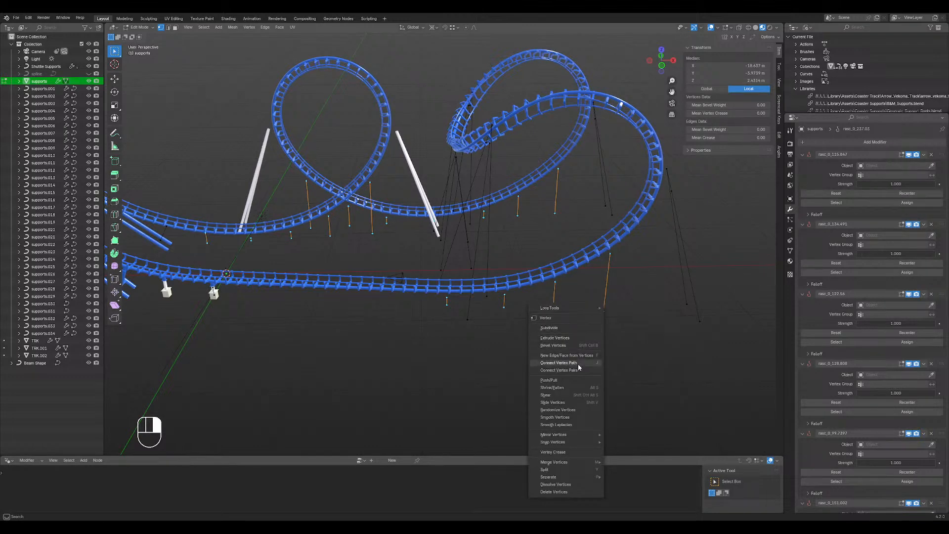
key("Tab")
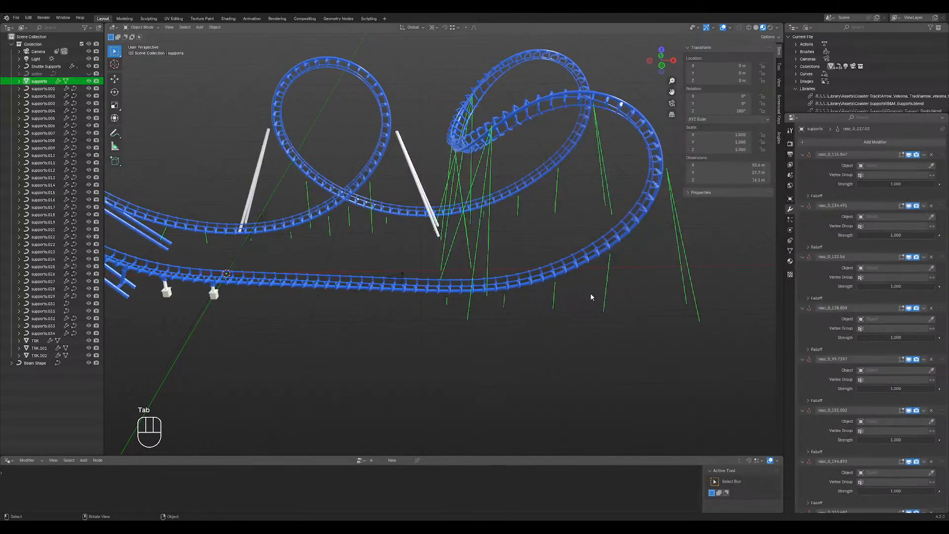
key("Tab")
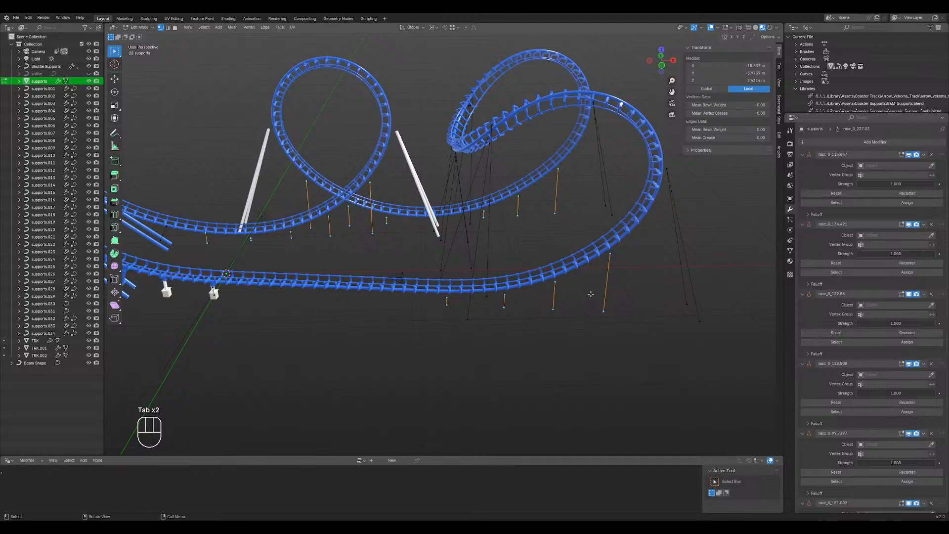
key("p")
left_click(591, 294)
key("Tab")
- Convert the separated guide-line object supports.035 to a curve
left_click(556, 295)
right_click(556, 293)
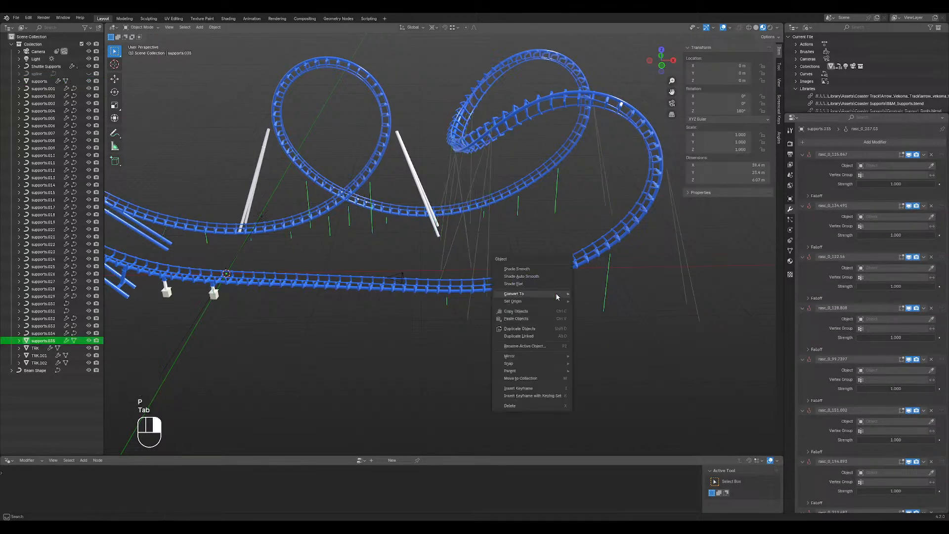
mouse_move(547, 295)
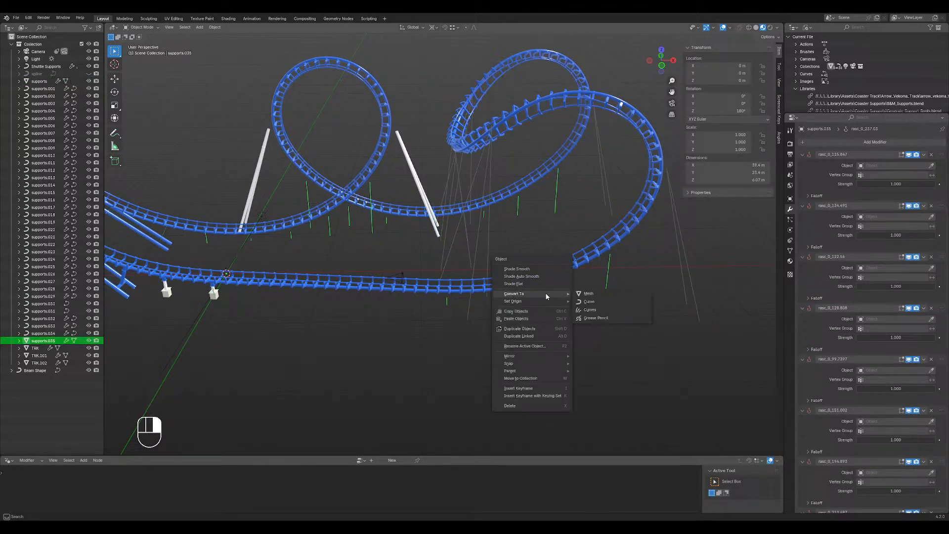
left_click(589, 301)
- Copy the Generate Supports modifier from the loop leg supports.034 to the new curve supports.035
middle_click_drag(500, 271, 562, 269)
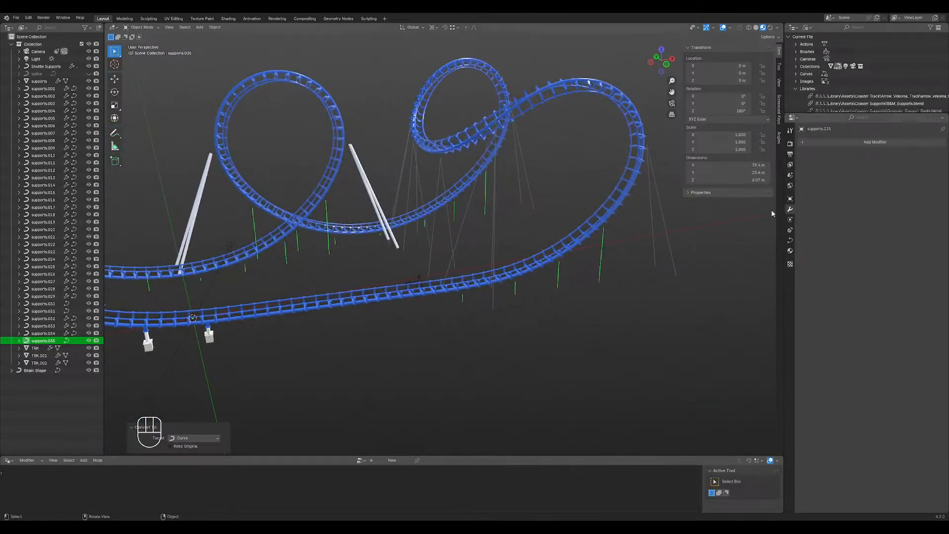
left_click(384, 214, "shift")
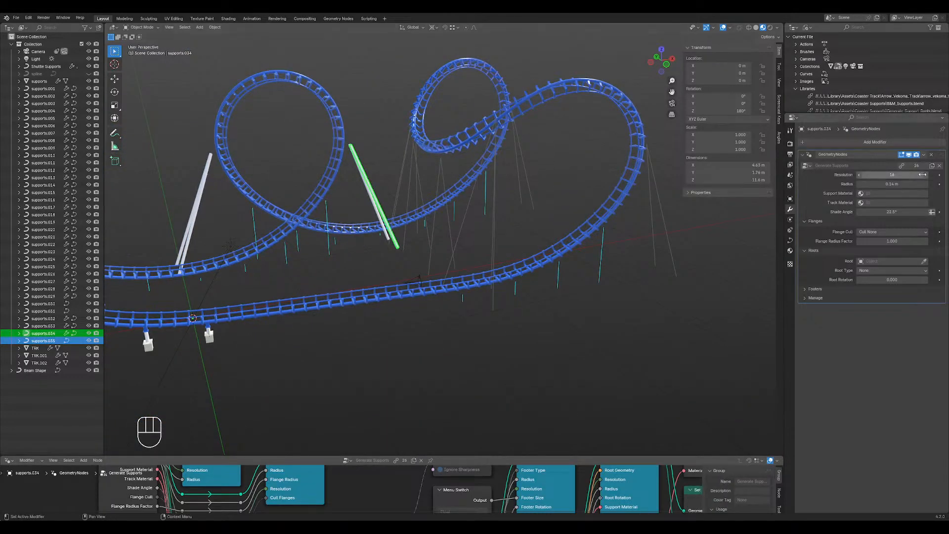
left_click(924, 155)
left_click(915, 178)
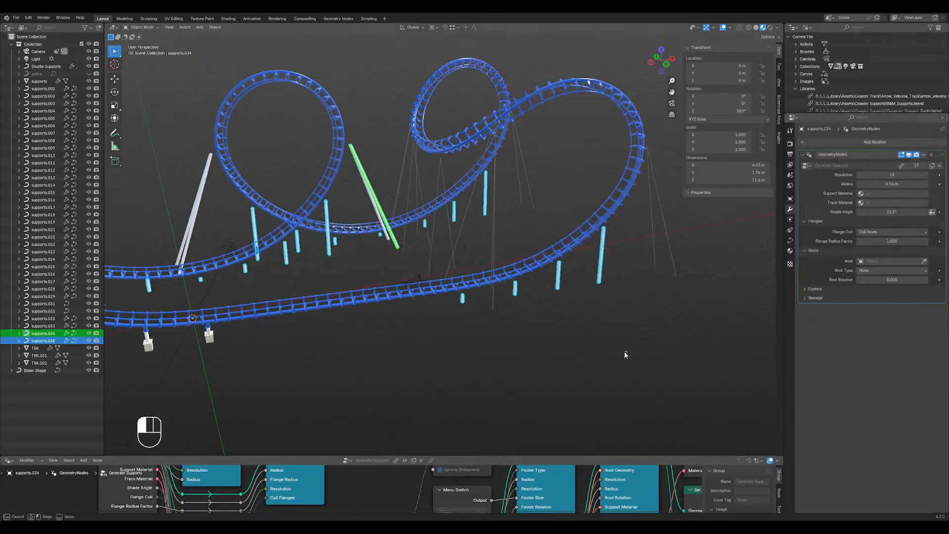
left_click(625, 354)
- Examine the root piece supports.013 on the existing short support with a footer beneath the lower track
scroll(411, 296, "up", 5)
scroll(407, 296, "down", 5)
middle_click_drag(408, 291, 435, 284)
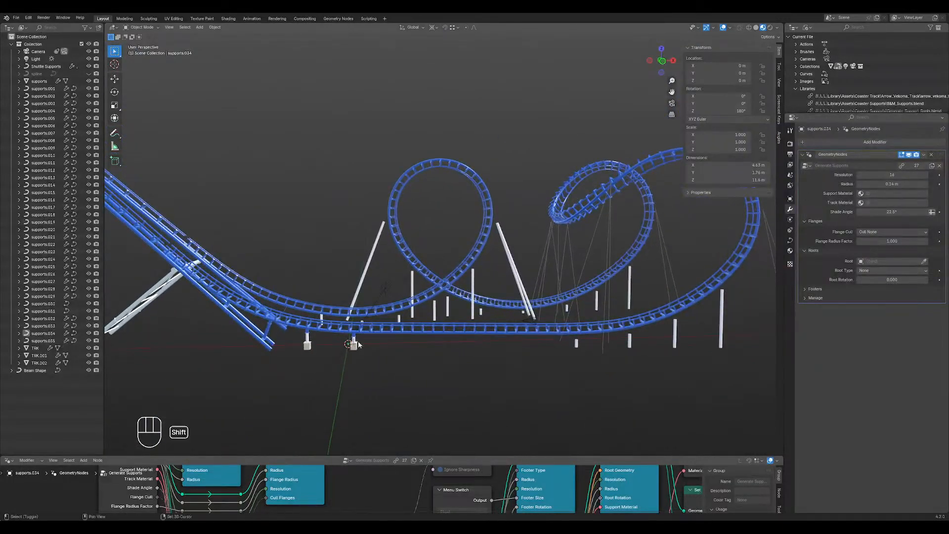
scroll(394, 298, "up", 5)
scroll(364, 339, "up", 3)
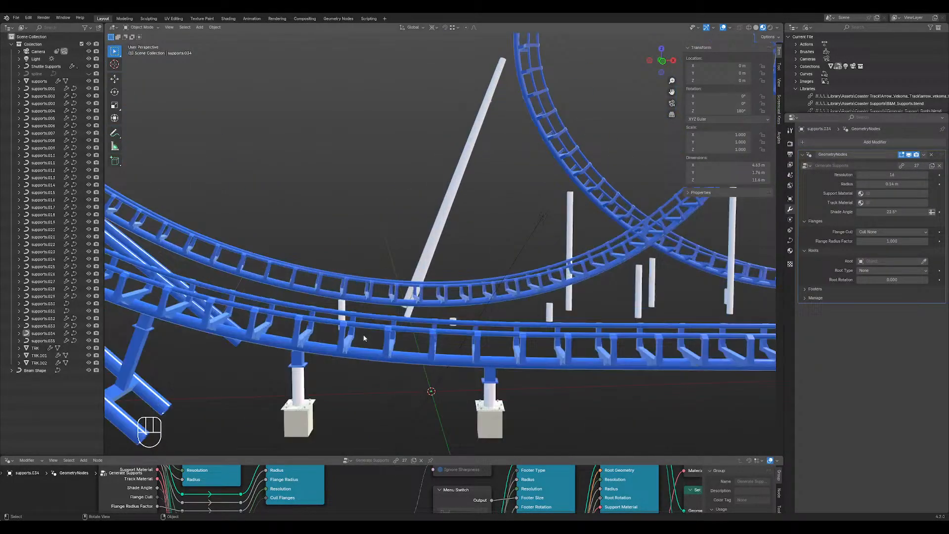
left_click(299, 360)
middle_click_drag(354, 372, 414, 308, "shift")
scroll(386, 292, "up", 4)
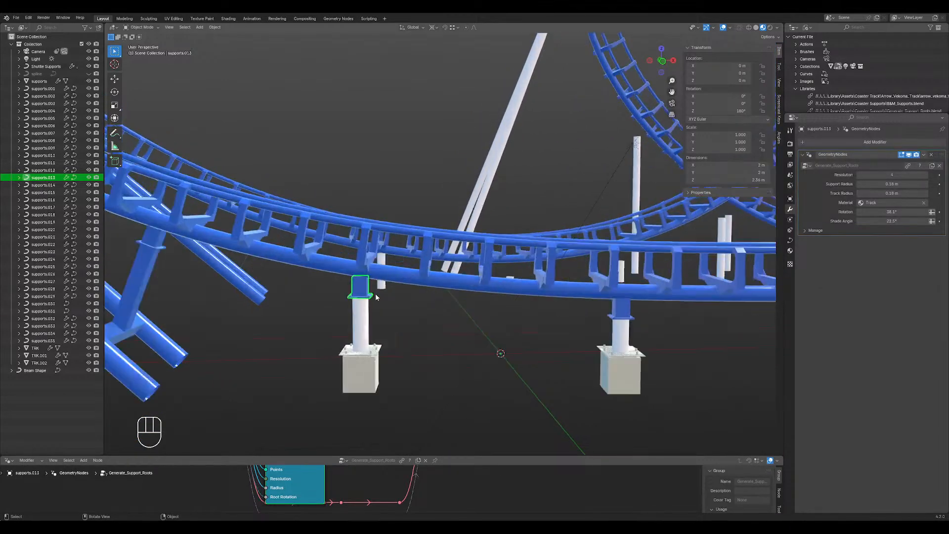
scroll(332, 313, "down", 2)
scroll(332, 317, "up", 1)
middle_click_drag(332, 320, 520, 270)
key("Tab")
key("Tab")
scroll(511, 290, "down", 8)
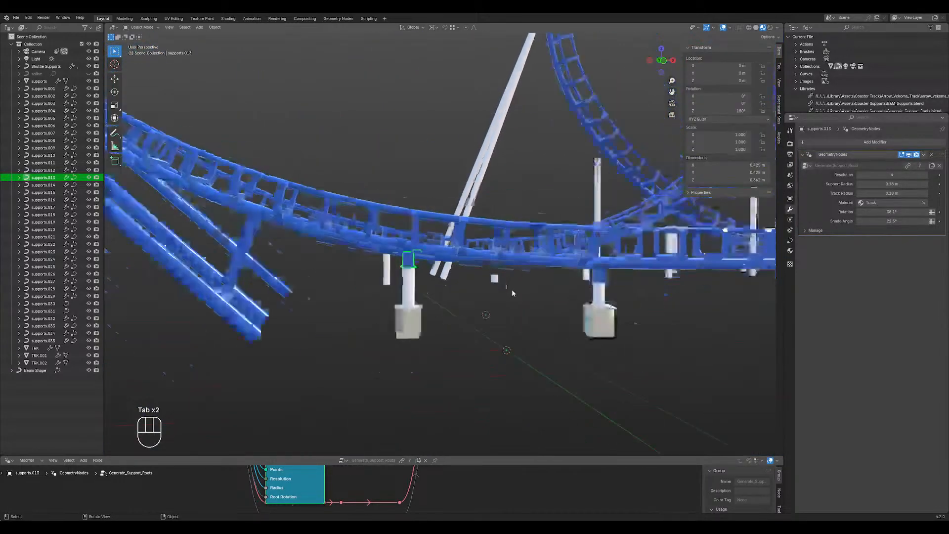
- Review the footers and the vertical supports around the loop and end turn, and select the loop leg supports.033
middle_click_drag(586, 304, 558, 294, "shift")
scroll(365, 282, "up", 6)
middle_click_drag(365, 282, 281, 295)
left_click(418, 318)
scroll(419, 318, "down", 4)
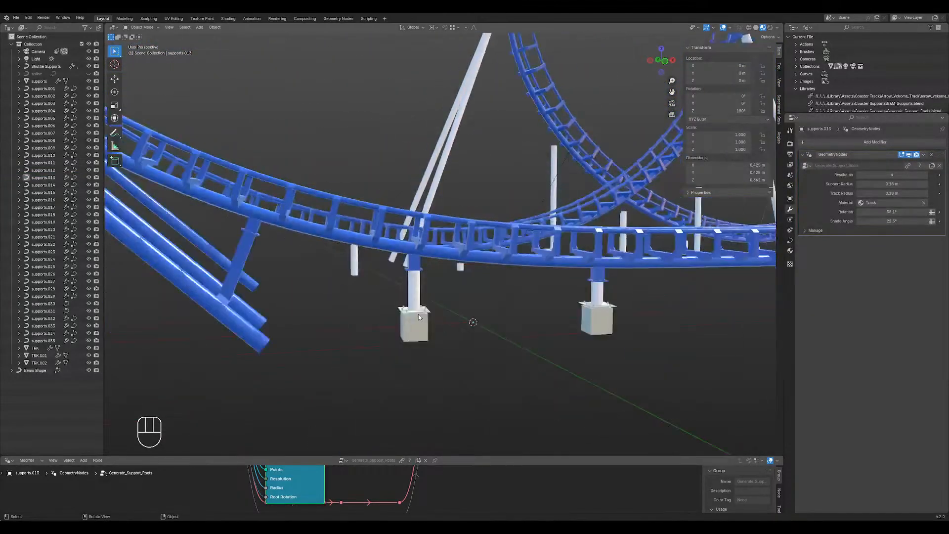
middle_click_drag(611, 293, 434, 330, "shift")
scroll(433, 329, "down", 2)
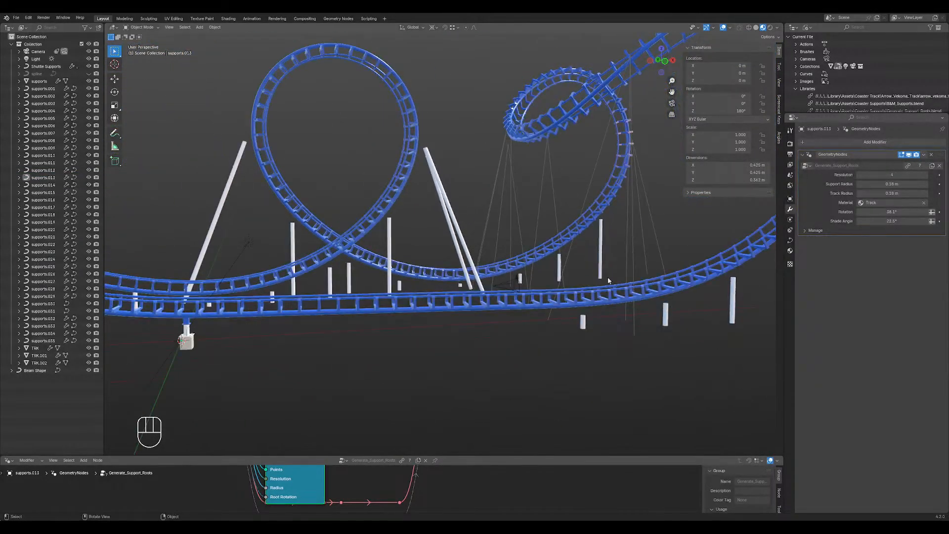
middle_click_drag(607, 280, 527, 266, "shift")
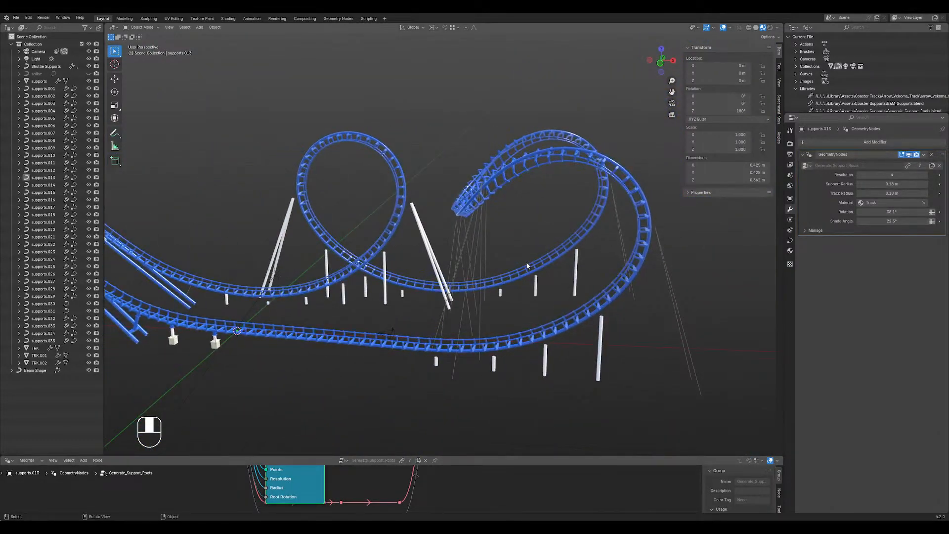
middle_click_drag(409, 277, 415, 253)
left_click(428, 277)
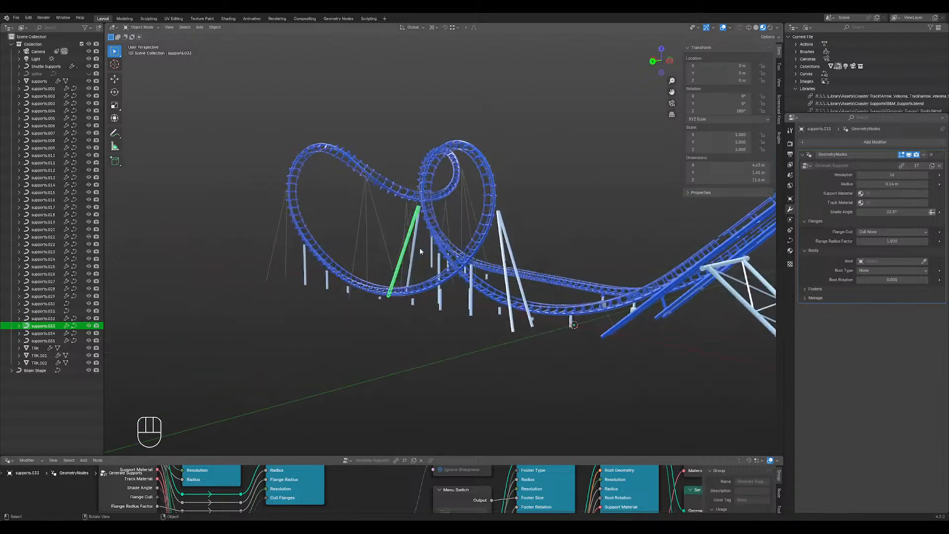
- Join the four leaning loop legs supports.033, supports.034, supports.029 and supports.032 into a single object
left_click(414, 253, "shift")
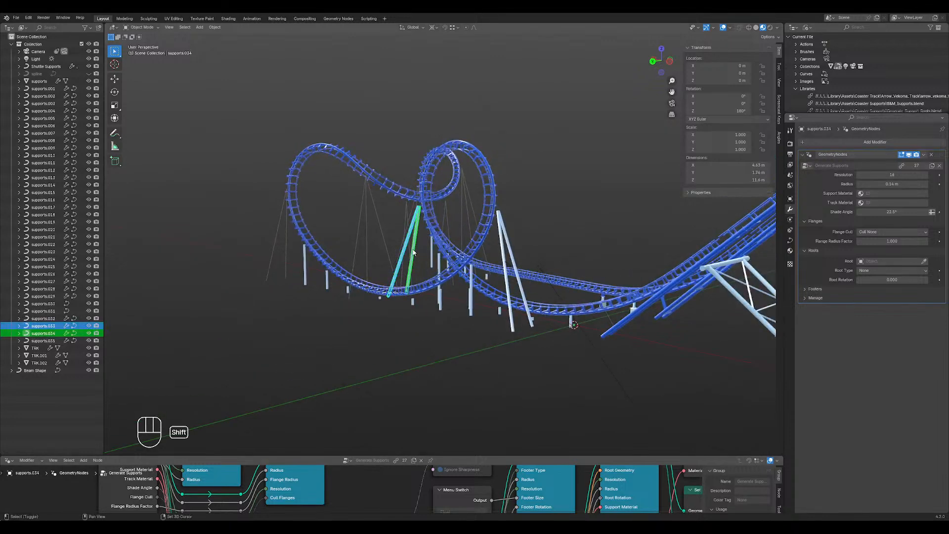
left_click(505, 282, "shift")
left_click(523, 285, "shift")
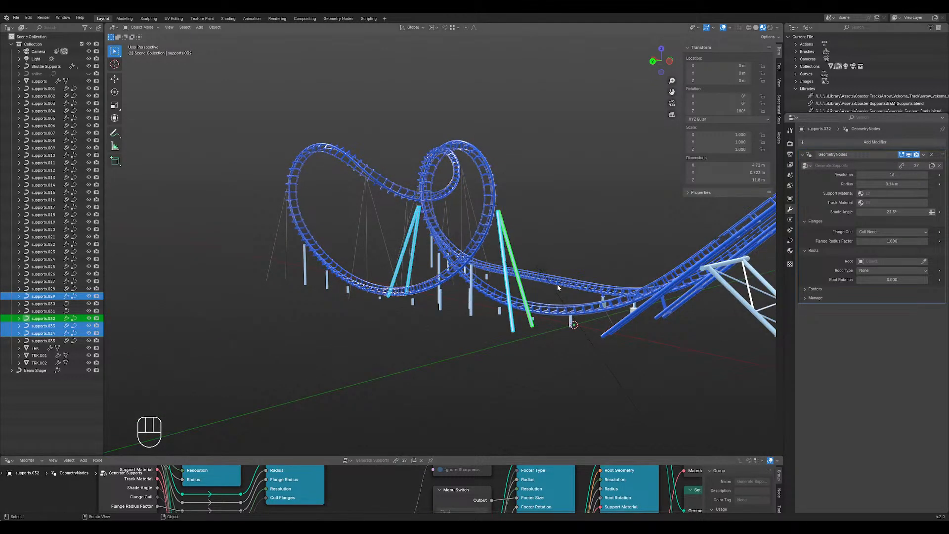
key("ctrl+j")
middle_click_drag(574, 227, 534, 281)
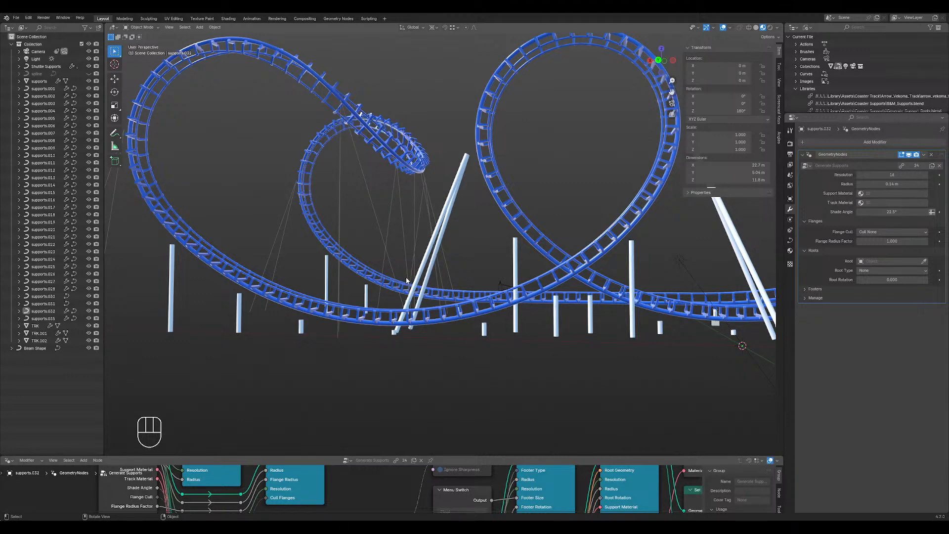
- Set the Footer Type of the short vertical supports supports.035 to Square
mouse_move(407, 281)
middle_mouse_down()
mouse_move(426, 301)
mouse_move(456, 299)
mouse_move(452, 283)
mouse_move(453, 304)
mouse_move(397, 281)
middle_mouse_up()
left_click(384, 278)
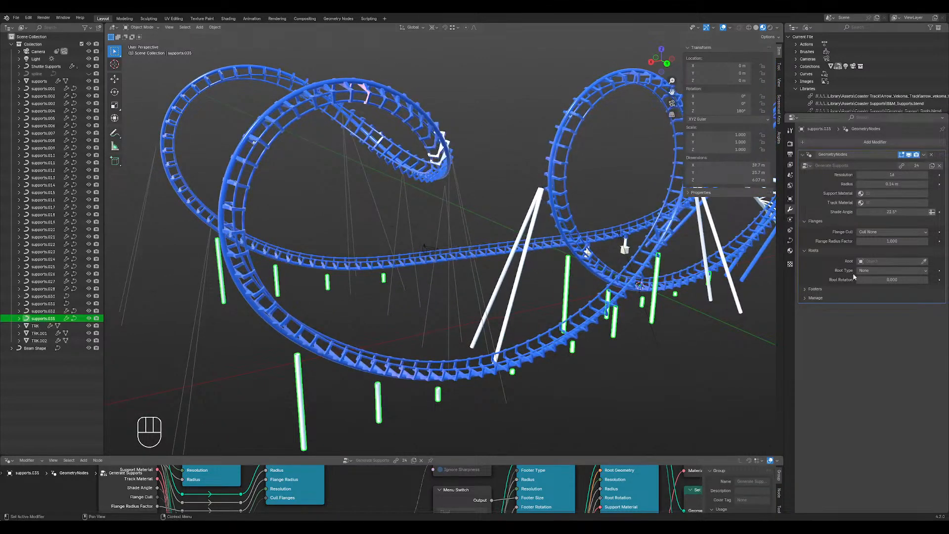
left_click(815, 289)
left_click(874, 300)
left_click(867, 317)
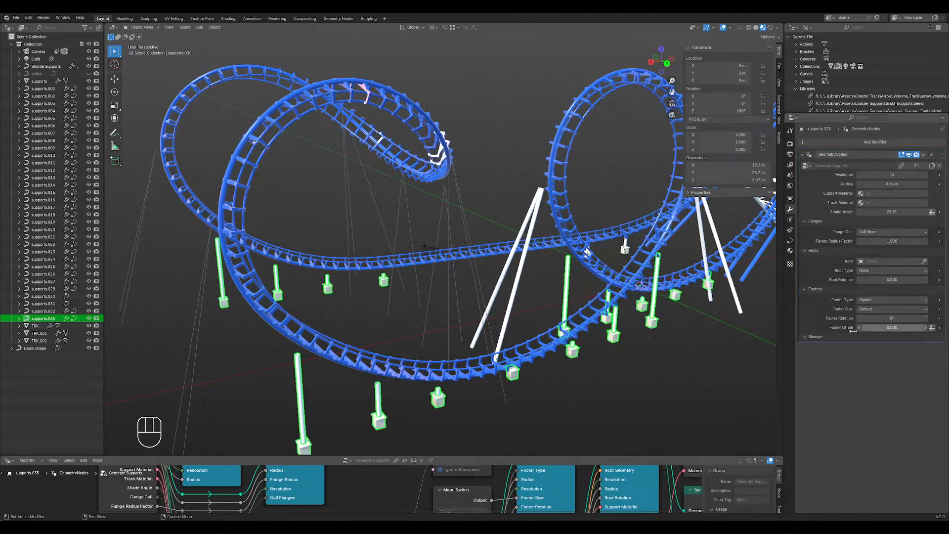
- Examine the square footers and the lower ends of the leaning loop legs from several angles
left_click(589, 408)
middle_click_drag(620, 375, 539, 332, "shift")
scroll(558, 388, "up", 4)
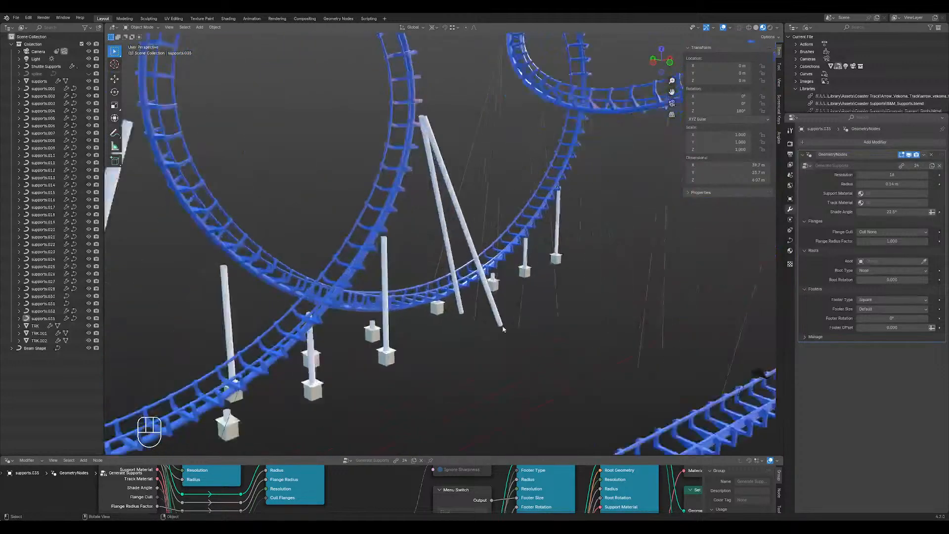
middle_click_drag(558, 390, 451, 272, "shift")
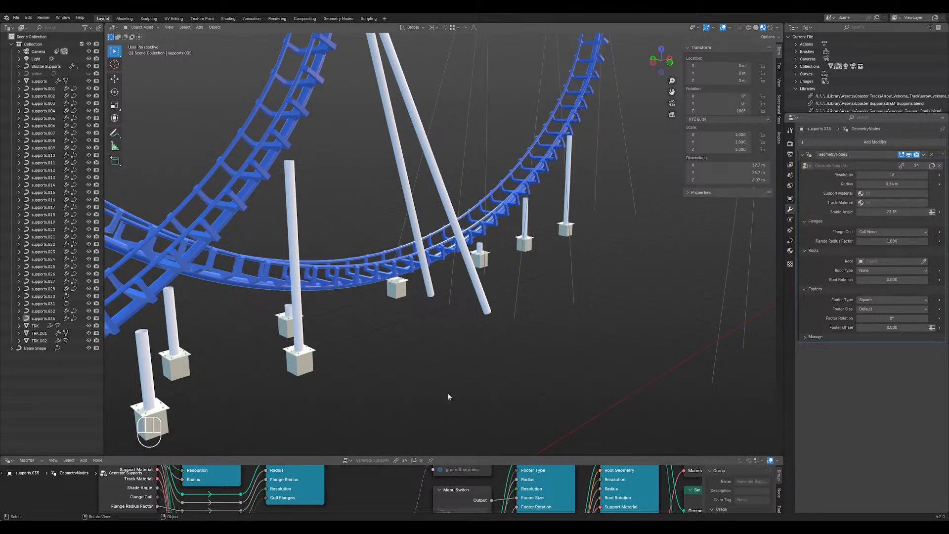
middle_click_drag(448, 397, 462, 345)
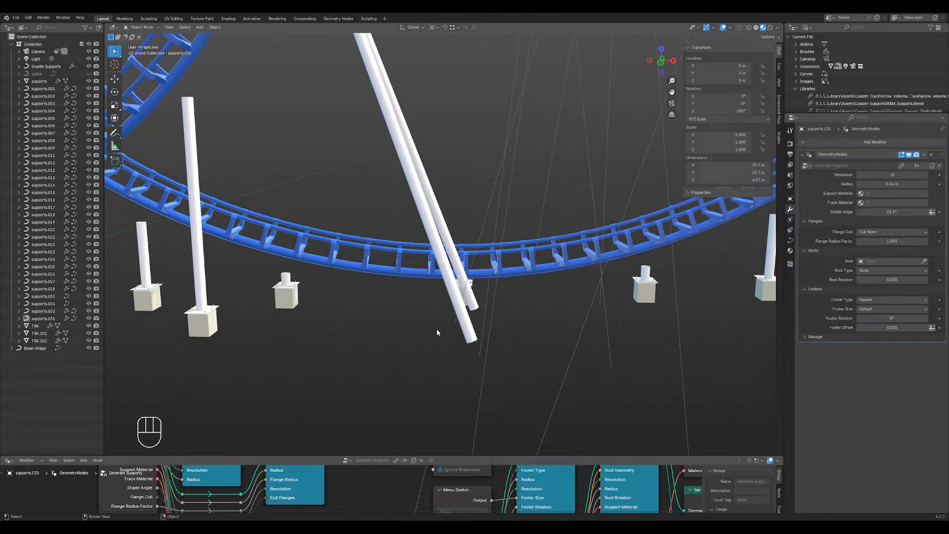
scroll(407, 306, "down", 6)
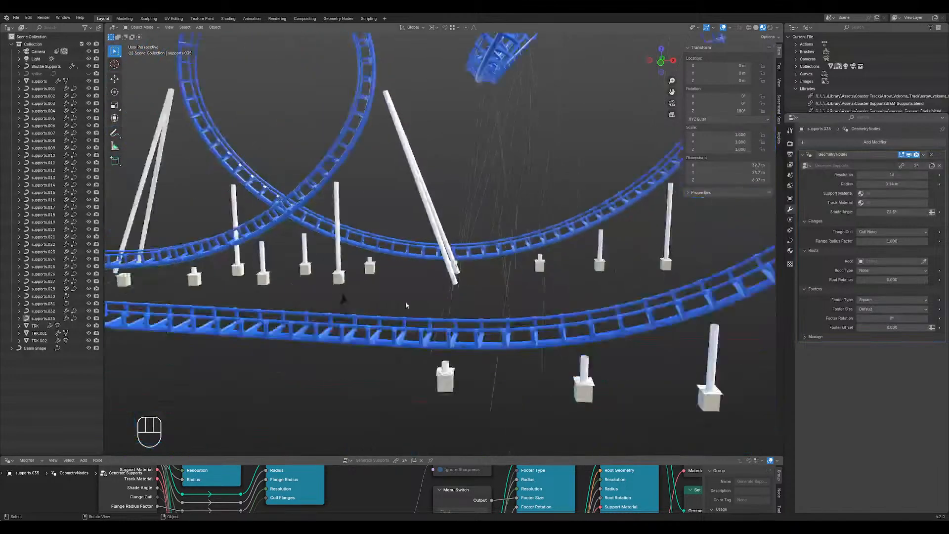
middle_click_drag(165, 299, 376, 302, "shift")
middle_click_drag(376, 302, 358, 289)
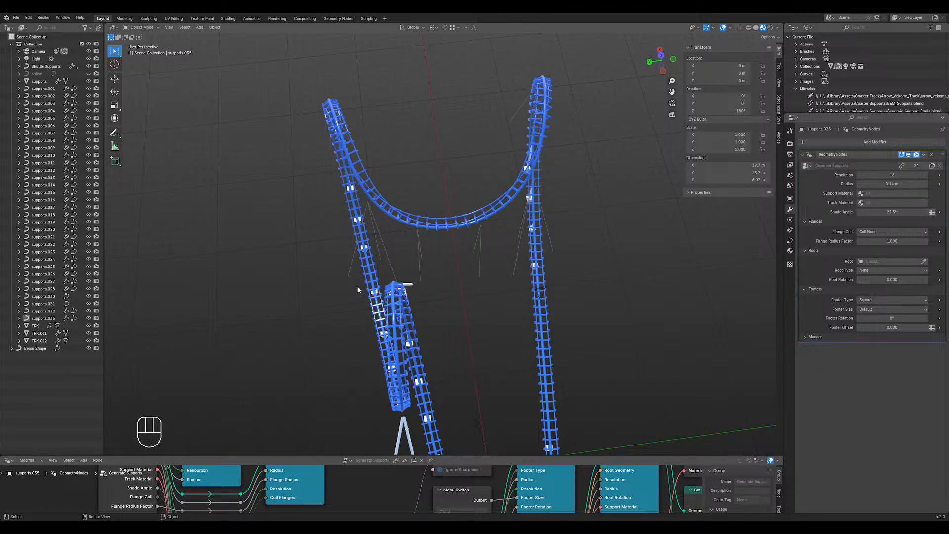
- Open the guide-line object supports in Edit Mode and select the remaining guide lines around the end turn
scroll(494, 260, "up", 3)
left_click(503, 260)
key("Tab")
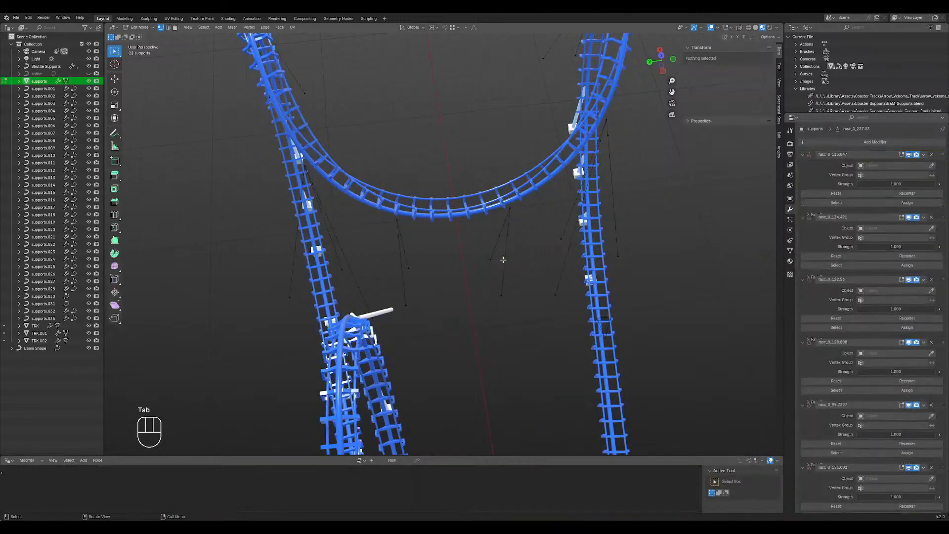
scroll(395, 265, "down", 2)
middle_click_drag(395, 265, 363, 181)
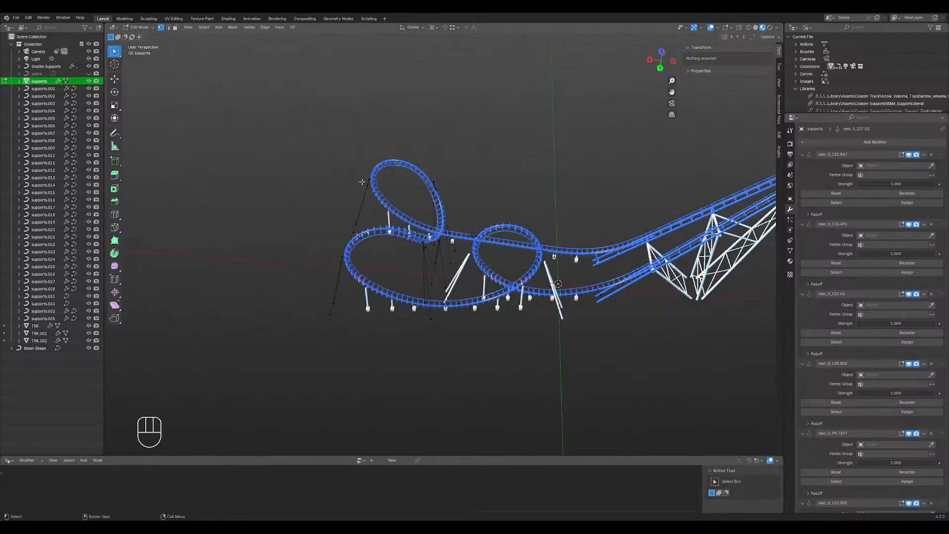
left_click_drag(273, 114, 464, 403)
scroll(367, 223, "up", 2)
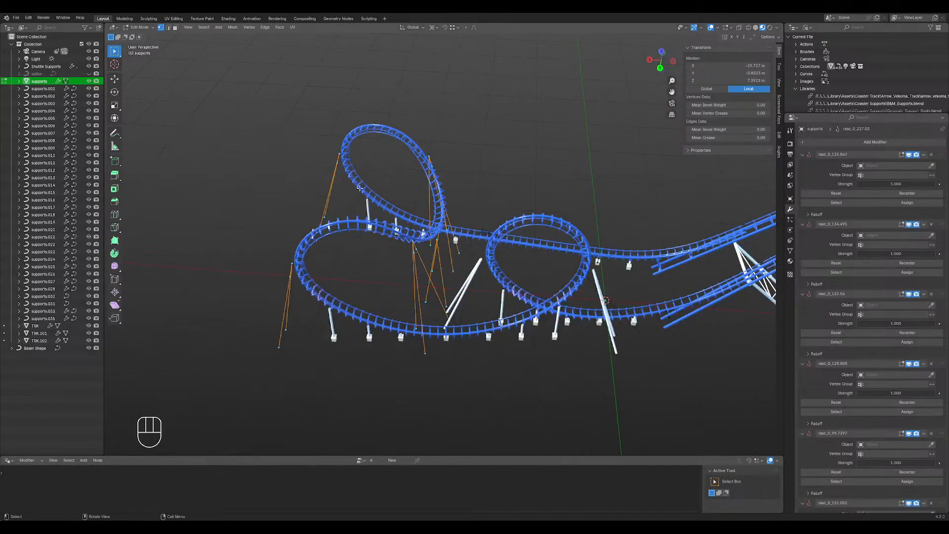
- Rip the shared top vertex of the guide-line pair at one outer side of the end turn, keeping it in place
left_click(388, 148)
middle_click_drag(346, 164, 396, 167)
left_click(289, 251)
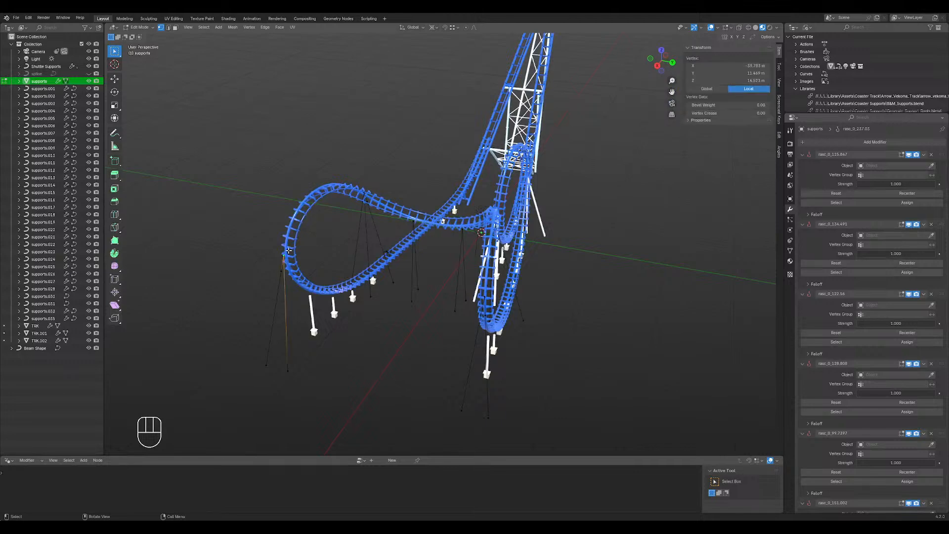
key("v")
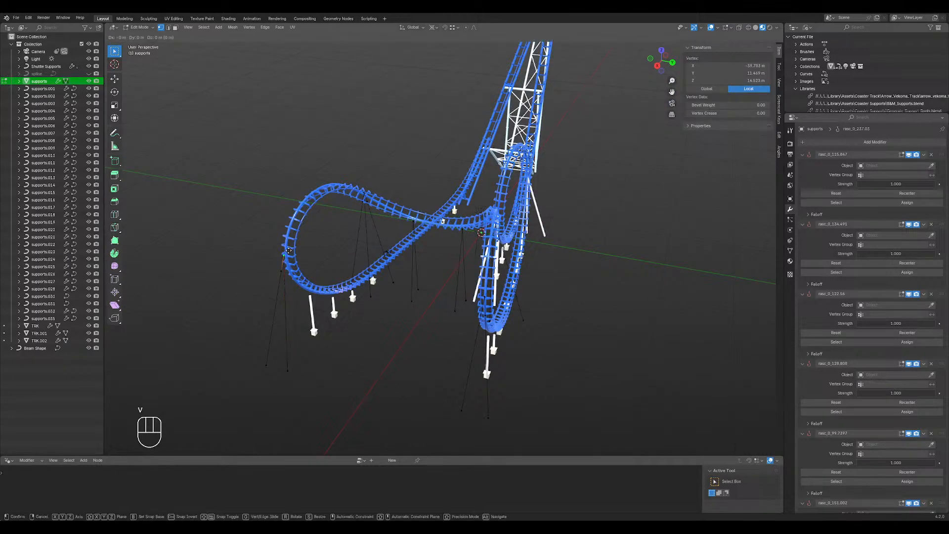
right_click(301, 250)
key("v")
- Rip the shared top vertex of the guide-line pair beneath the track leading into the end turn without moving it
scroll(282, 152, "up", 5)
middle_click_drag(282, 152, 361, 153)
scroll(364, 154, "up", 1)
left_click(395, 183)
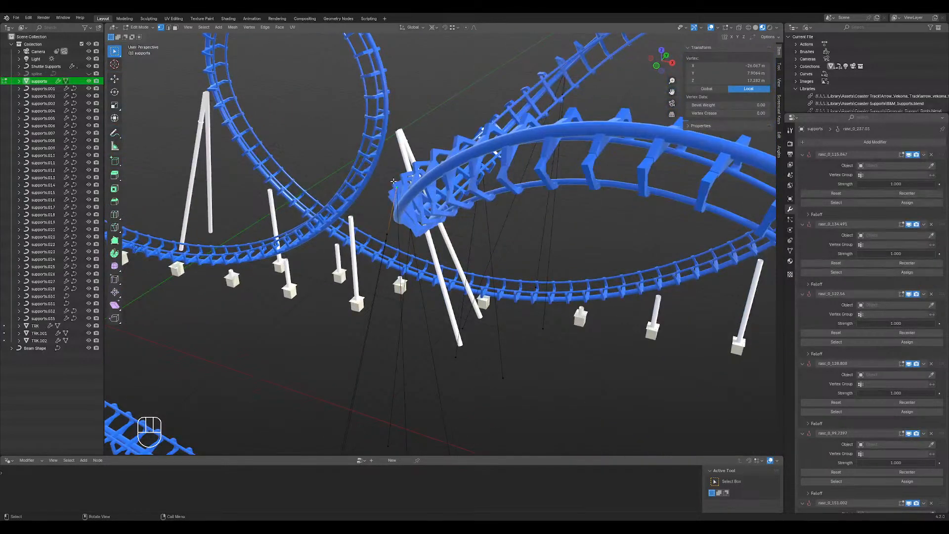
middle_click_drag(371, 190, 406, 185)
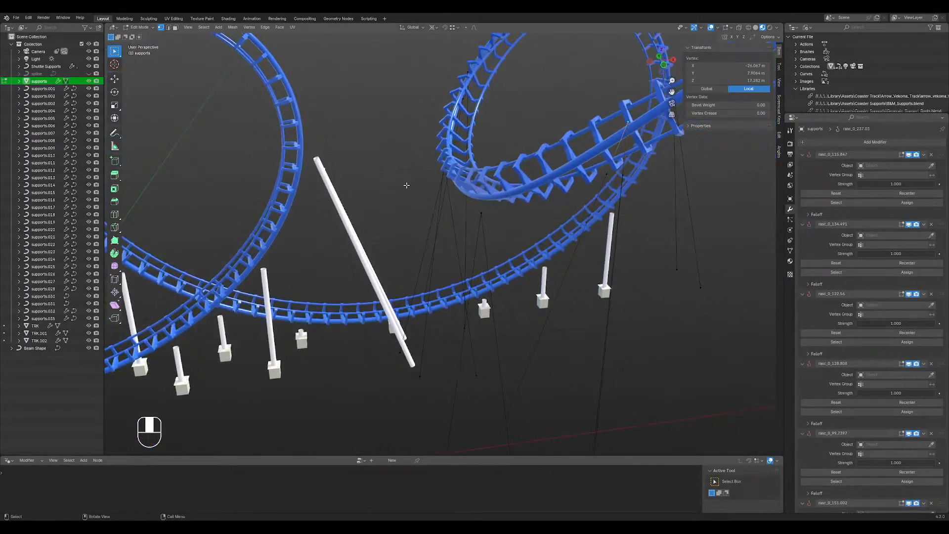
key("v")
left_click(665, 153)
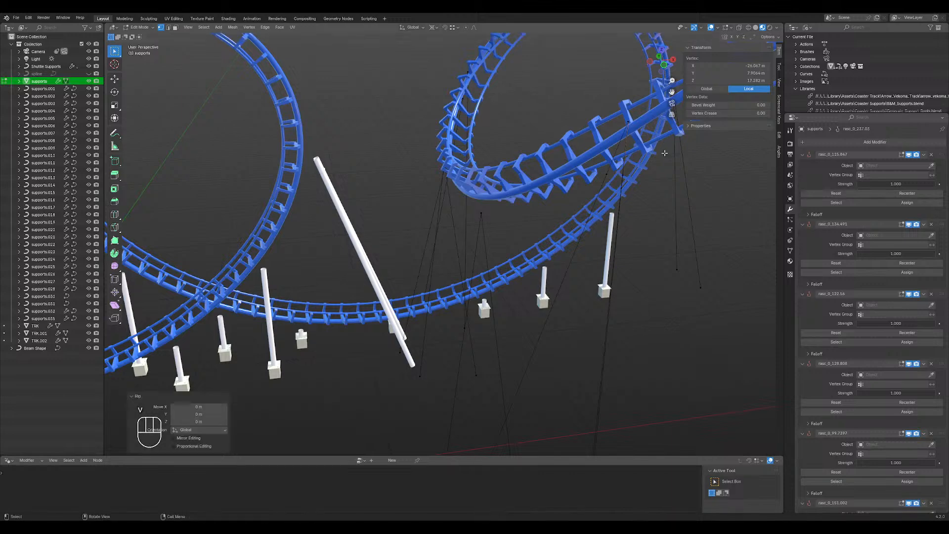
- Rip the top vertices of the two guide-line pairs under the lowest part of the end turn, leaving them in place
middle_click_drag(567, 179, 607, 187)
left_click(552, 193)
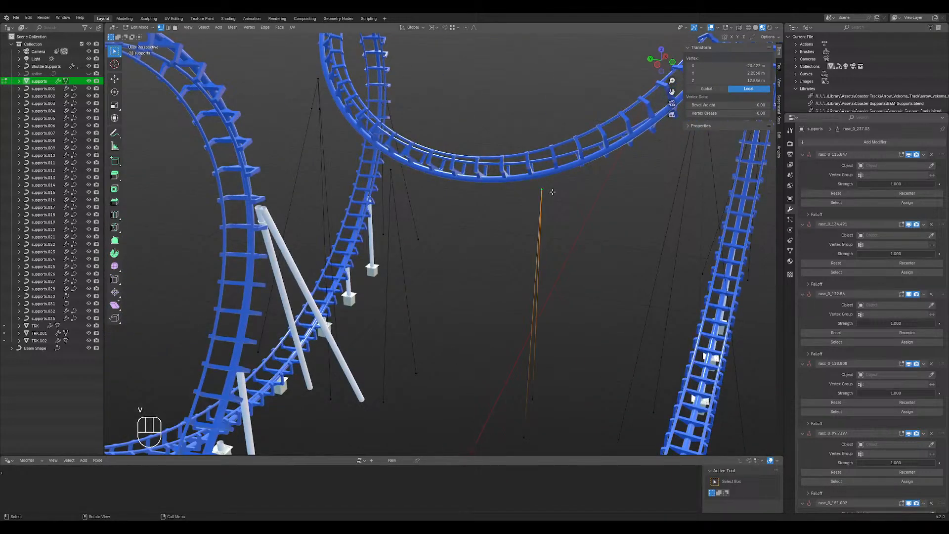
key("v")
left_click(552, 192)
left_click(391, 171)
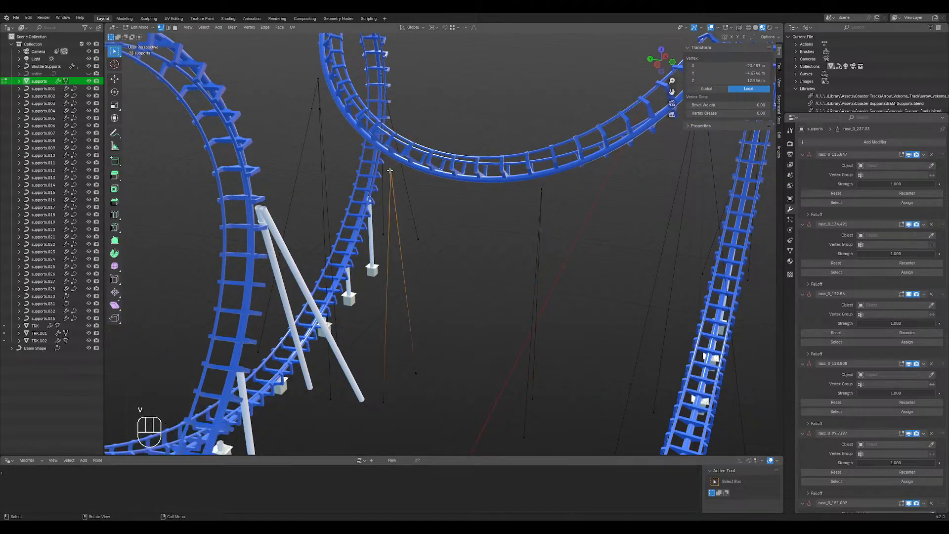
key("v")
right_click(390, 171)
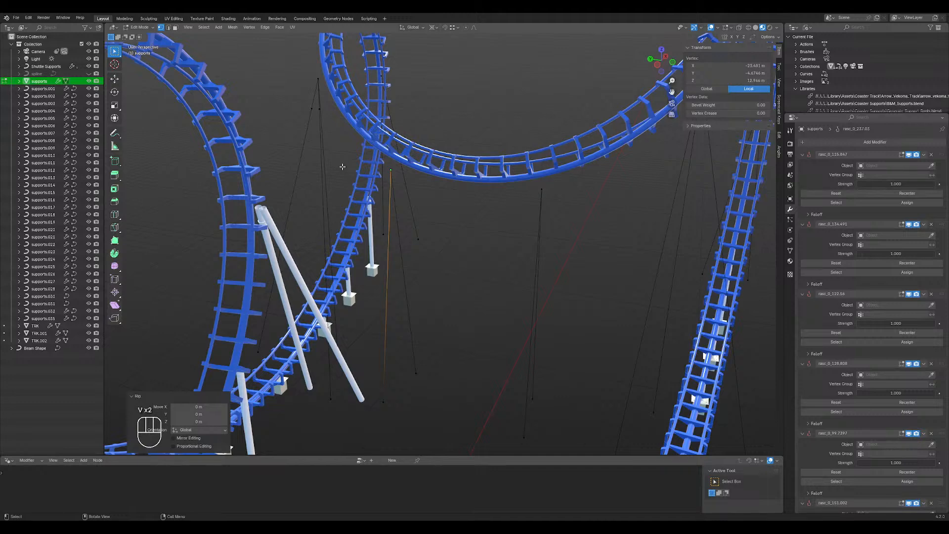
- Rip the top vertex of the guide-line group beneath the opposite side of the end turn without moving it
middle_click_drag(346, 149, 267, 151)
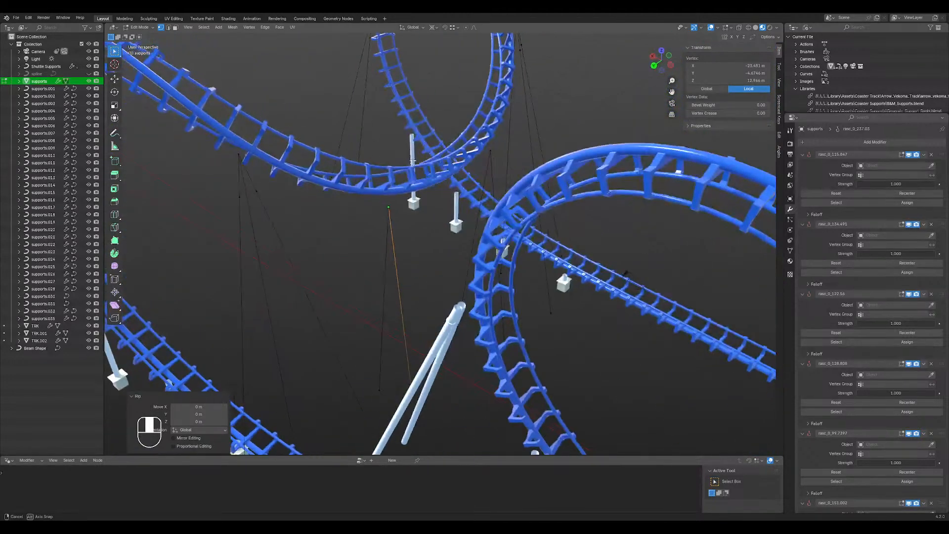
left_click(243, 152)
key("v")
right_click(243, 151)
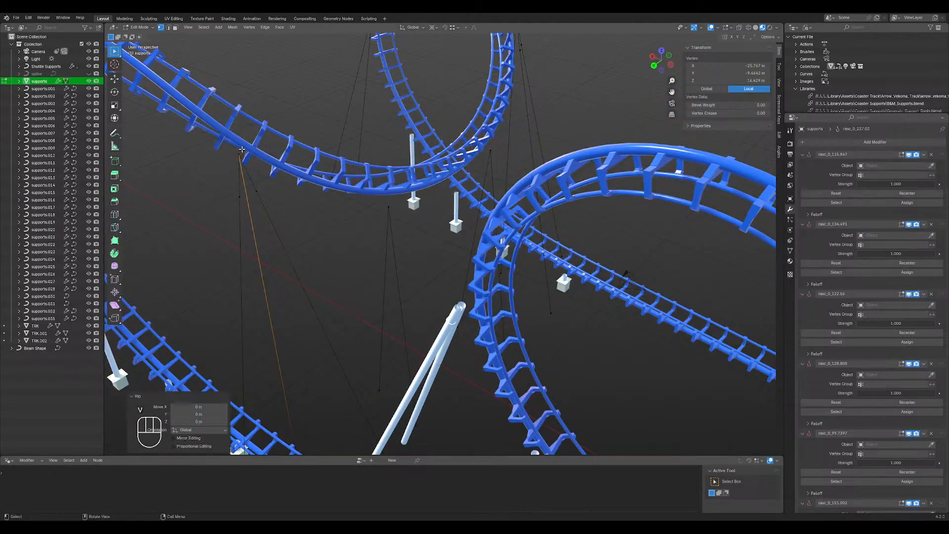
left_click(243, 150)
key("v")
right_click(241, 150)
- Rip the top vertex of the last guide-line pair at the far outer side of the end turn, keeping it in place
scroll(290, 212, "down", 5)
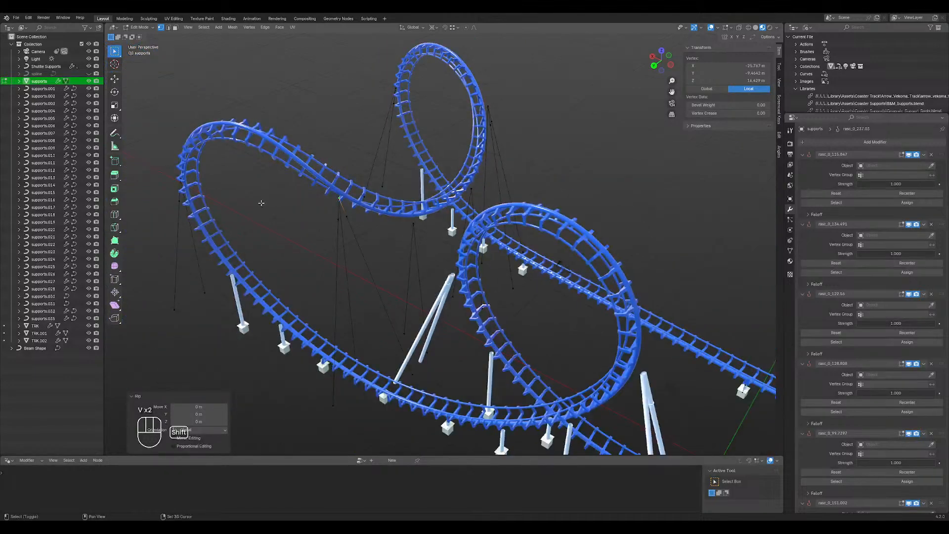
middle_click_drag(261, 206, 434, 225, "shift")
key("v")
right_click(364, 195)
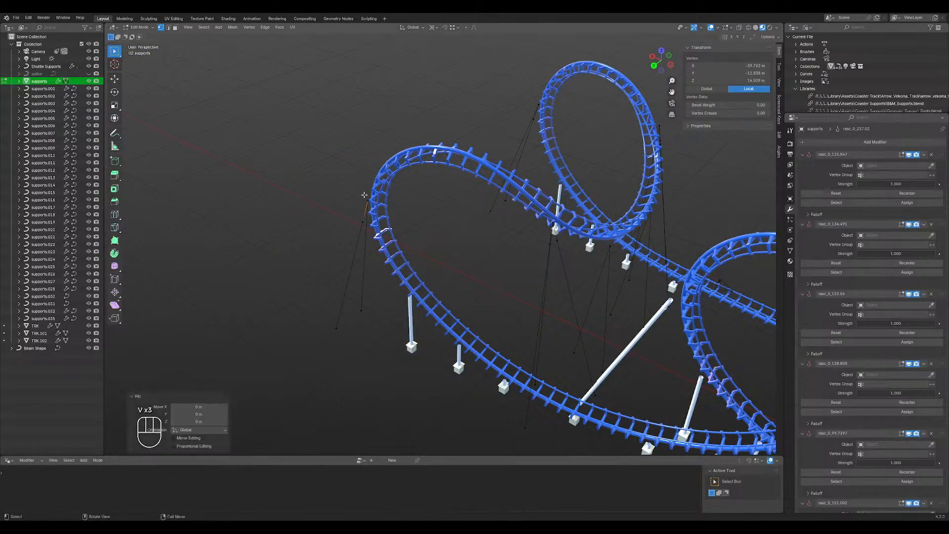
- Slide the ripped top vertex at the far outer side of the end turn down its guide line by a factor of 0.115
middle_click_drag(365, 195, 445, 243)
scroll(533, 292, "up", 3)
left_click(431, 214)
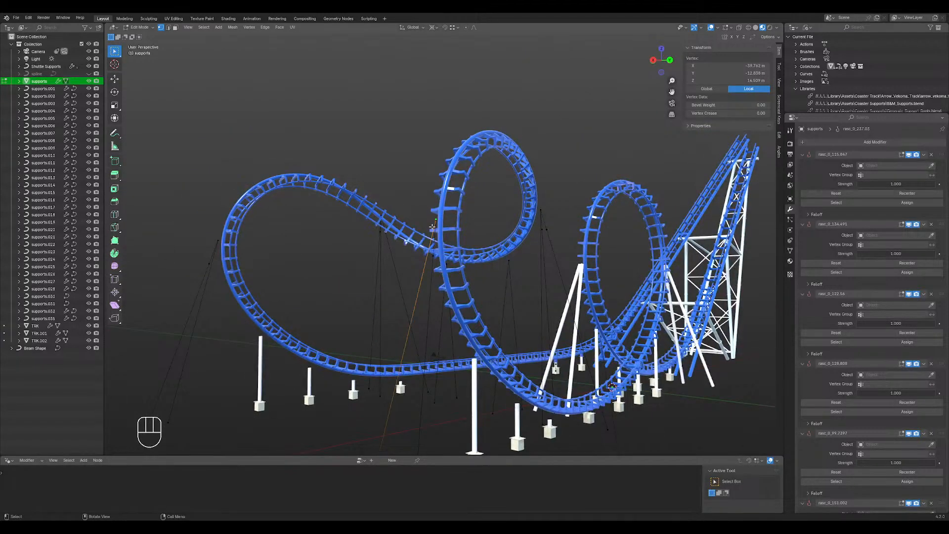
key("g")
key("g")
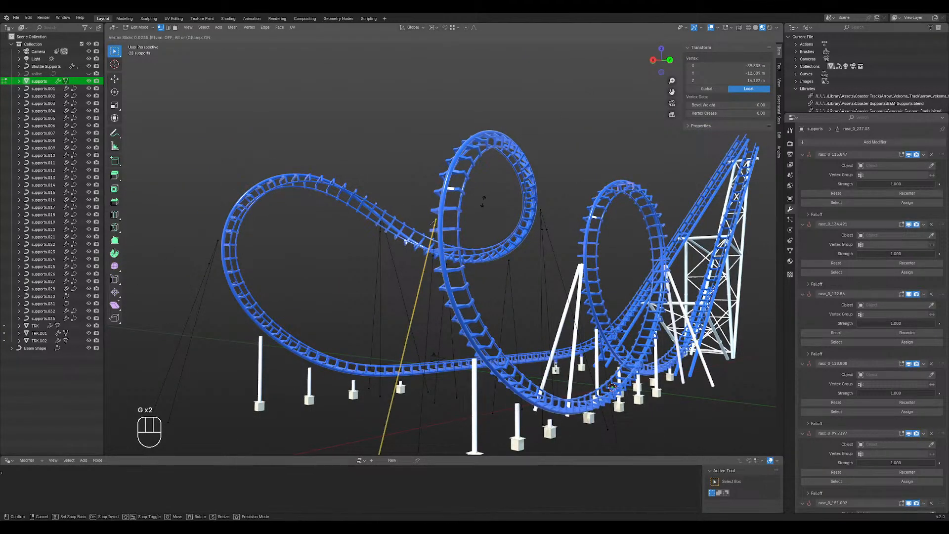
key("g")
key("g")
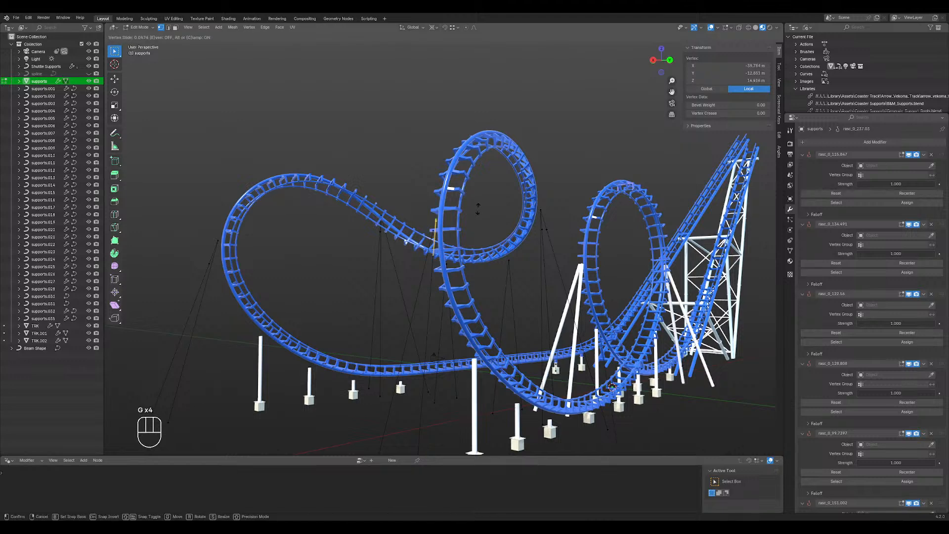
left_click(480, 218)
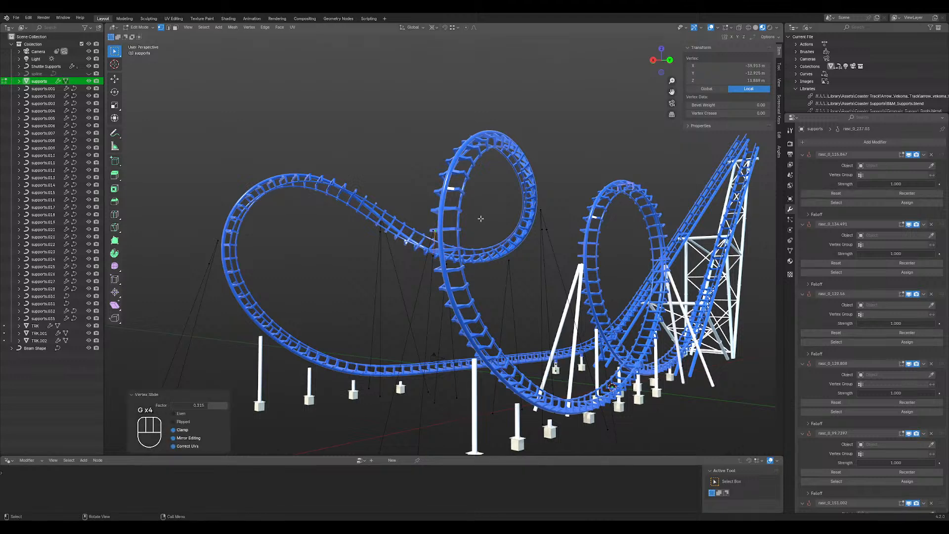
- Slide the ripped top vertex on the other outer side of the end turn slightly down its guide line
key("g")
key("g")
left_click(225, 246)
middle_click_drag(225, 246, 454, 221)
key("g")
key("g")
left_click(264, 235)
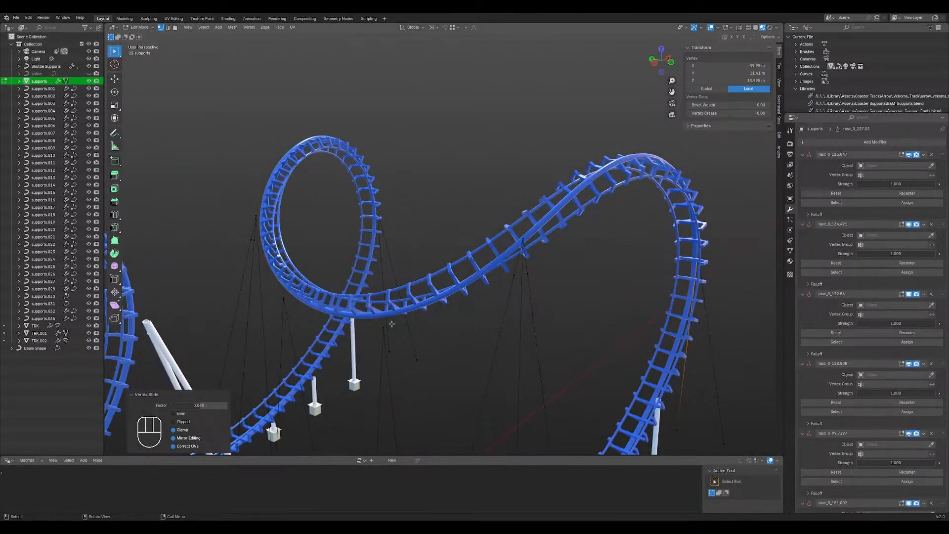
- Slide one ripped top vertex under the lowest part of the end turn down along its guide line
left_click(391, 325)
key("g")
key("g")
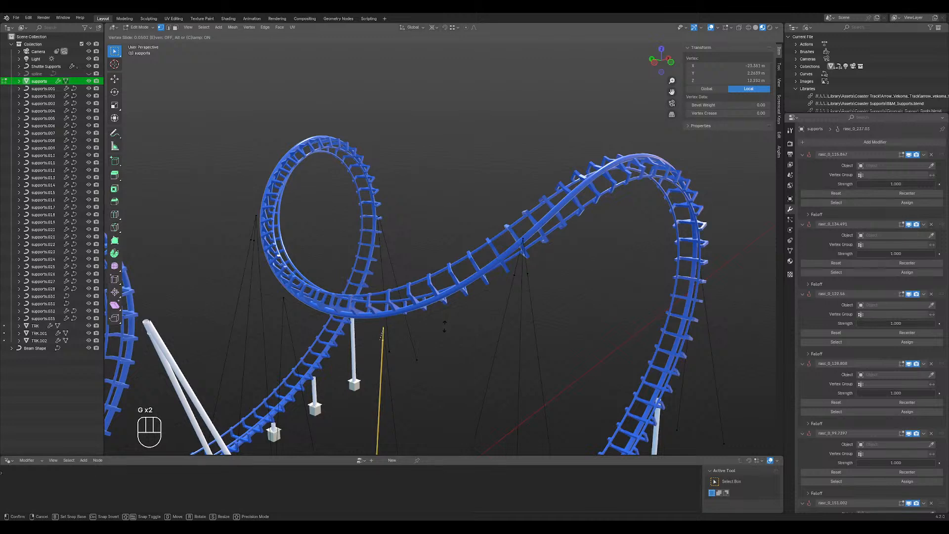
left_click(445, 325)
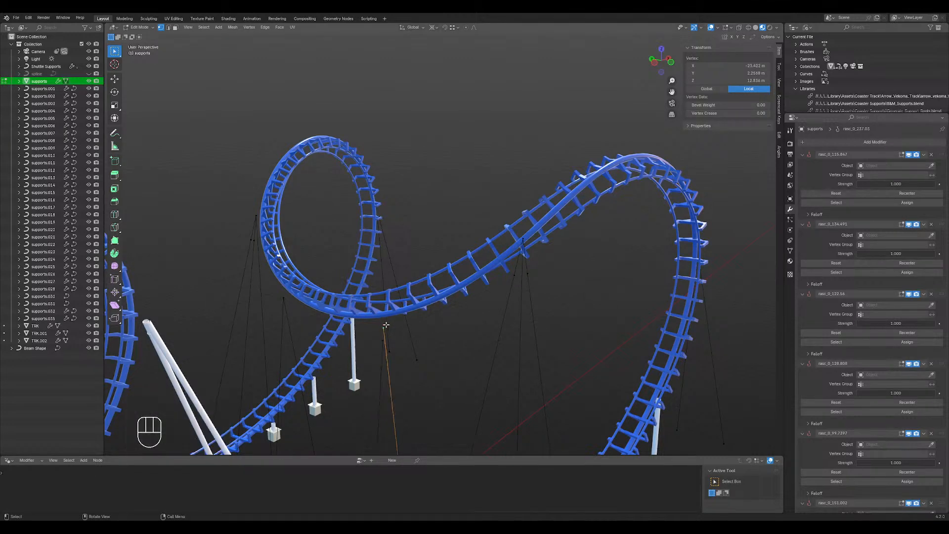
middle_click_drag(428, 316, 350, 300)
key("g")
key("g")
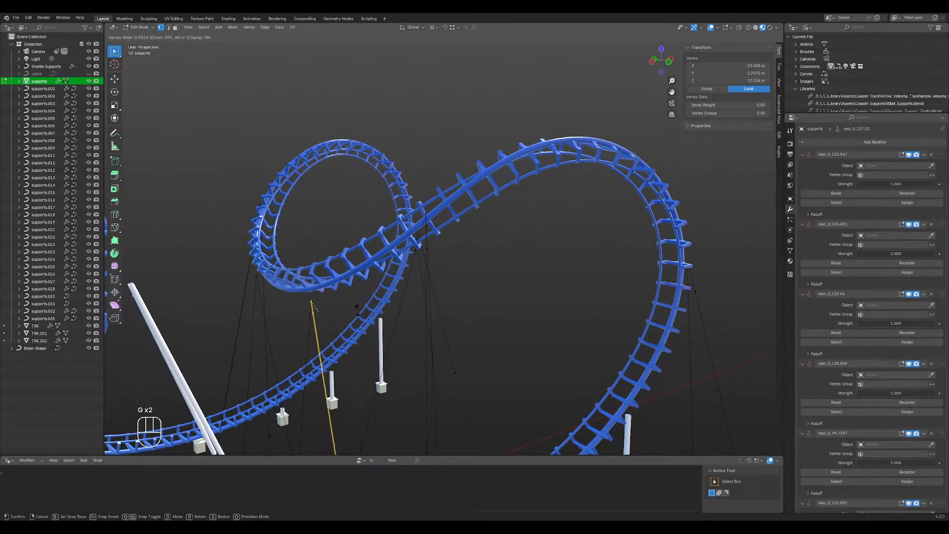
left_click(315, 307)
- Slide the next ripped vertices down their guide lines, using a factor of 0.107 for the one beneath the rising track
key("g")
key("g")
key("g")
key("g")
left_click(457, 220)
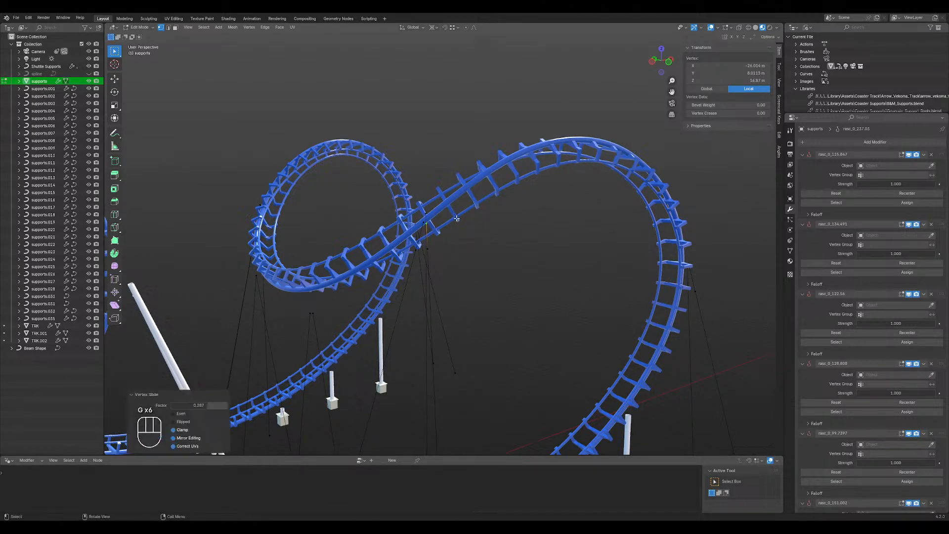
- Slide the ripped vertex under the crossing by the rising track slightly down its guide line
left_click(428, 212)
middle_click_drag(465, 236, 426, 238)
key("g")
key("g")
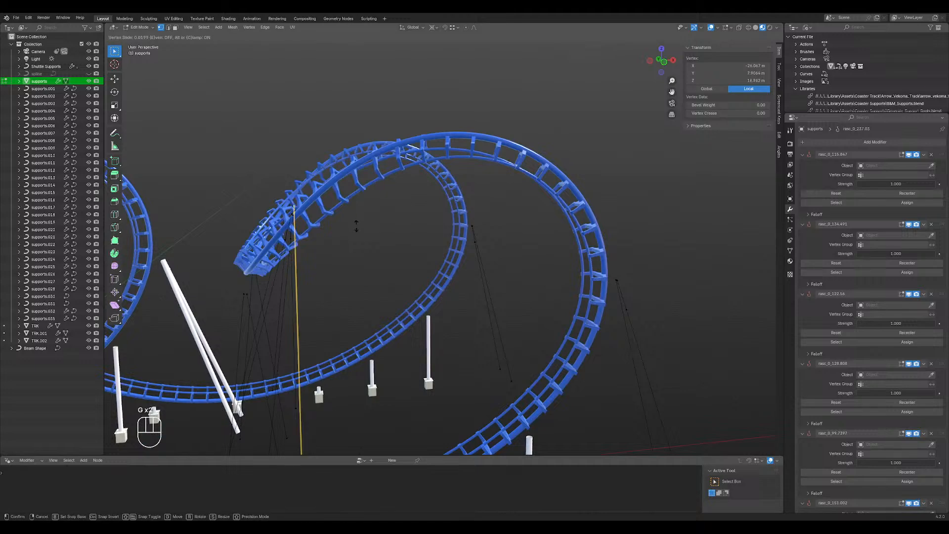
left_click(357, 228)
- Slide two ripped top vertices under the low part of the end turn slightly down their guide lines
middle_click_drag(331, 240, 499, 233)
scroll(499, 234, "up", 3)
key("g")
key("g")
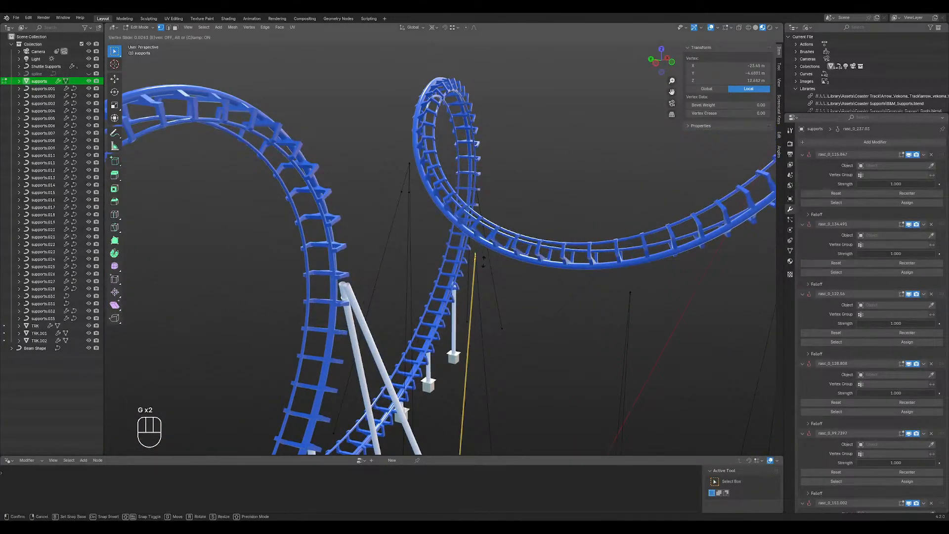
key("g")
key("g")
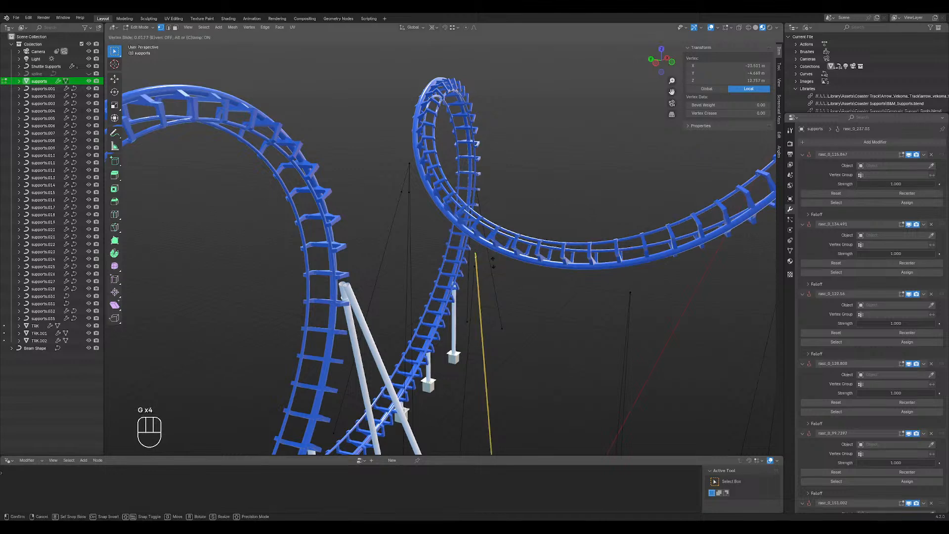
left_click(494, 269)
- Slide the ripped top vertices under the sloping track beside the end turn down their guide lines and finish mesh editing
middle_click_drag(494, 270, 576, 255)
middle_click_drag(437, 201, 395, 205, "shift")
scroll(455, 218, "up", 2)
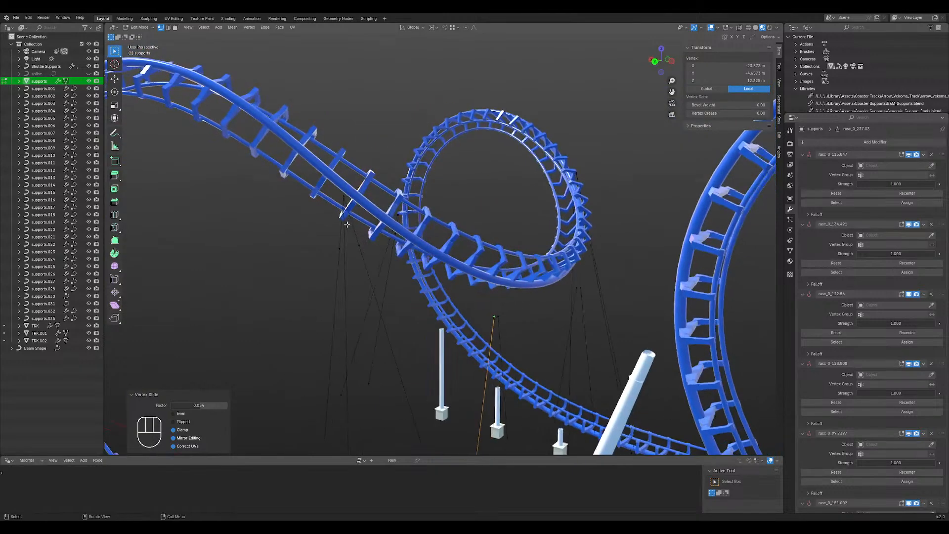
left_click(345, 195)
key("g")
key("g")
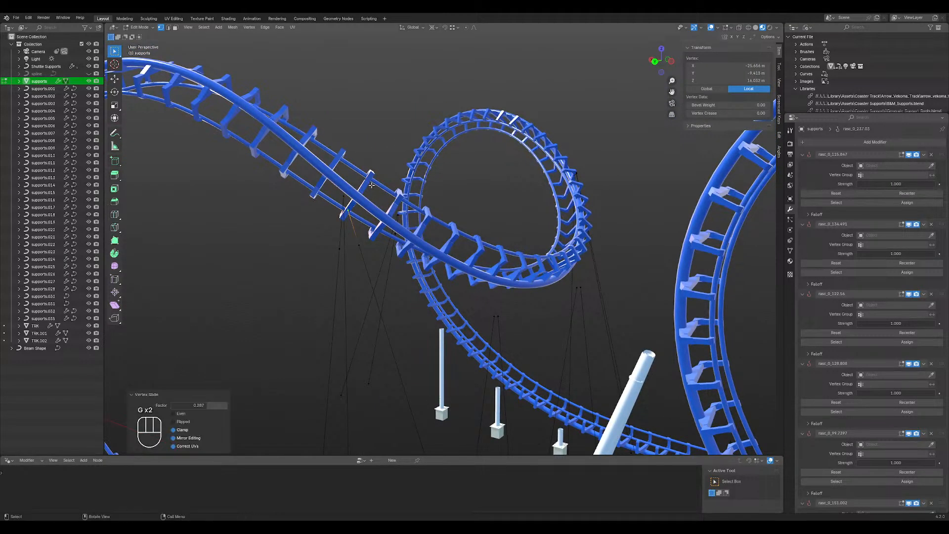
key("g")
key("g")
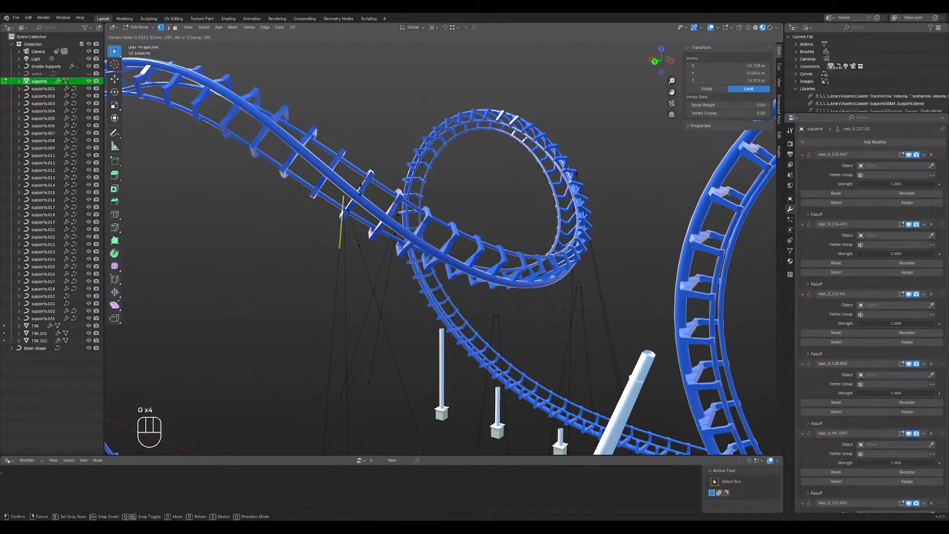
key("g")
key("g")
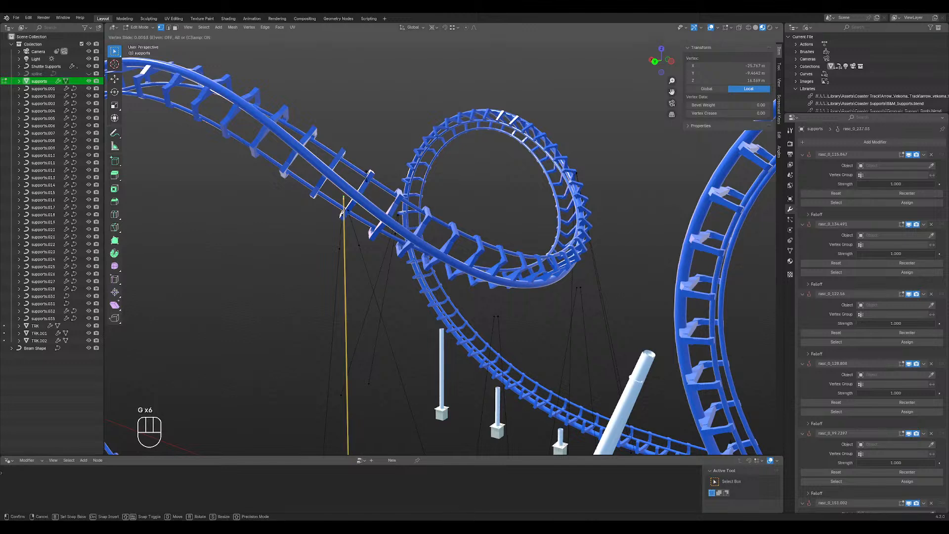
key("g")
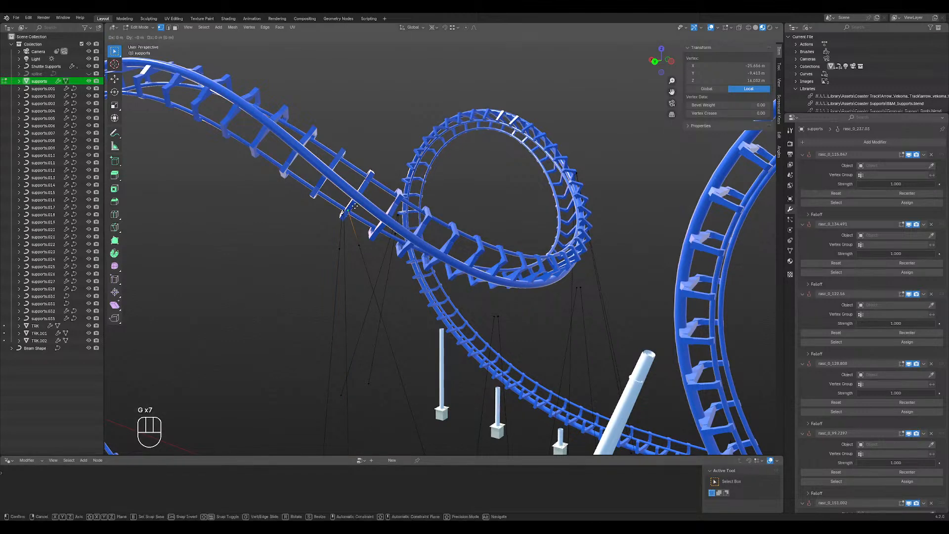
key("g")
left_click(356, 208)
key("Tab")
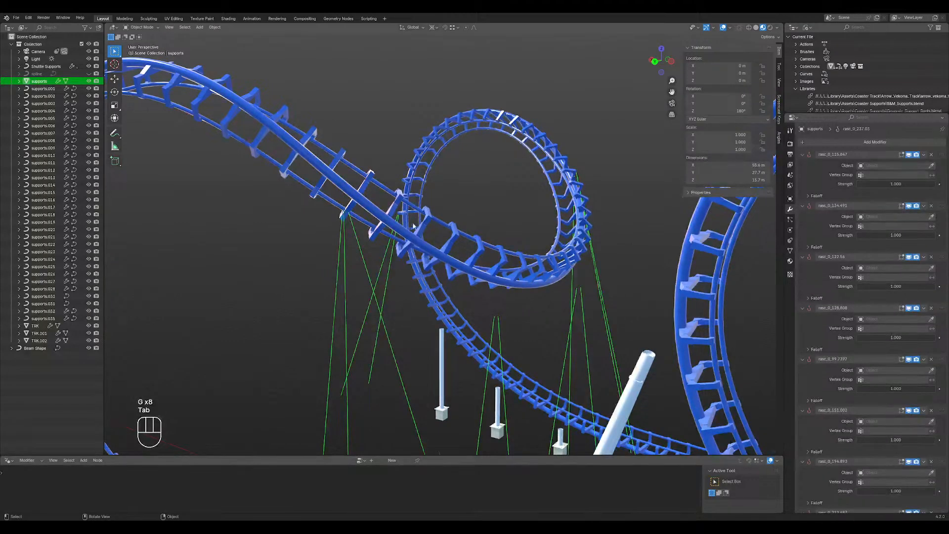
- Convert the end turn's guide-line mesh to a curve
scroll(391, 243, "down", 5)
middle_click_drag(392, 244, 534, 334)
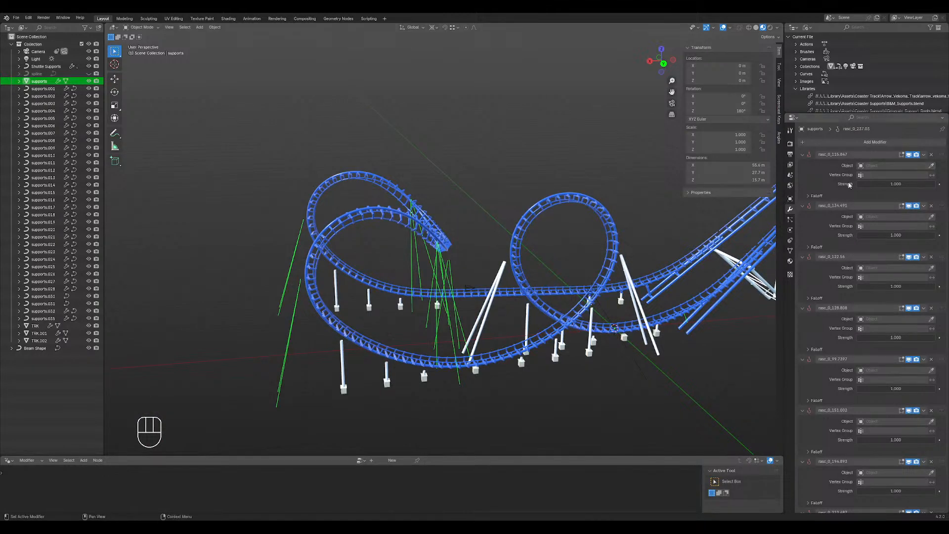
scroll(867, 257, "down", 9)
scroll(864, 247, "up", 9)
right_click(455, 256)
mouse_move(455, 256)
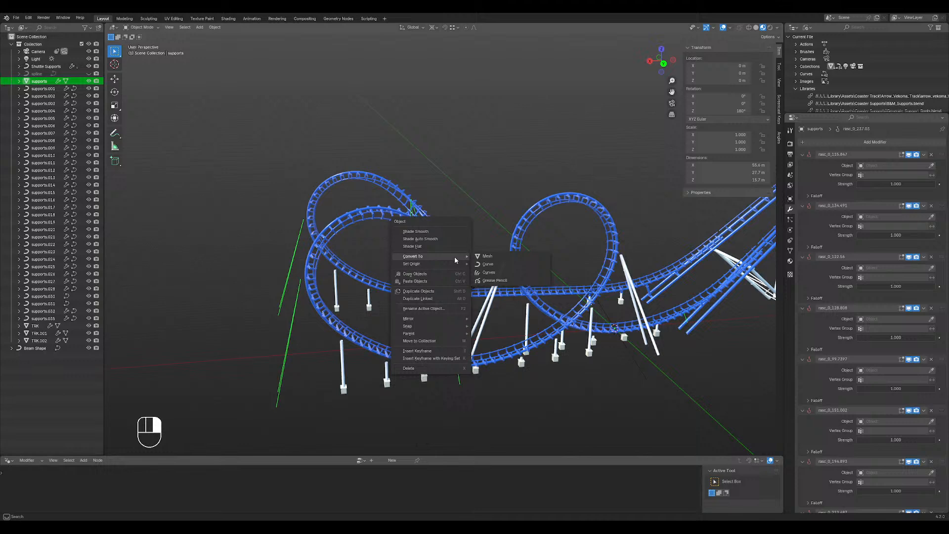
left_click(497, 264)
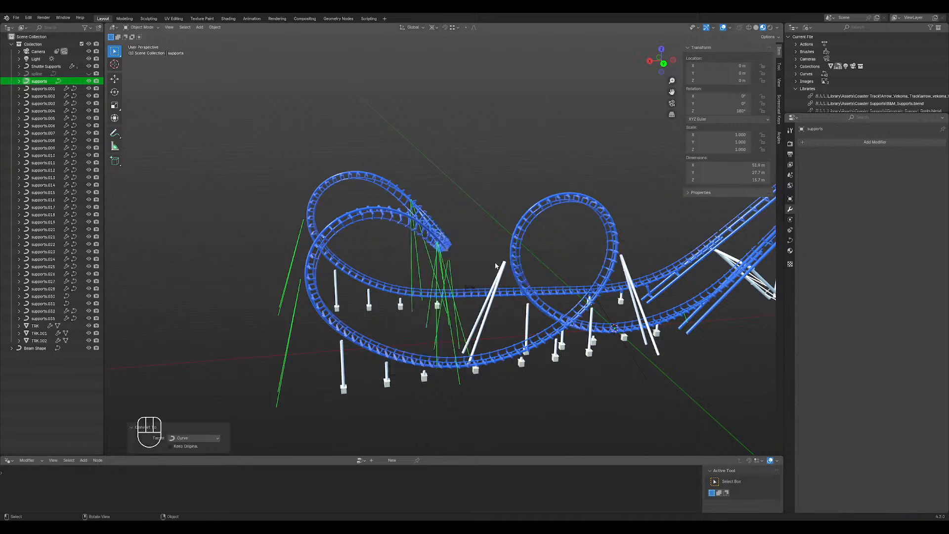
- Copy the Generate Supports modifier from the loop's diagonal supports to the end turn's guide-line curve, then clear the selection
left_click(491, 311, "shift")
left_click(924, 155)
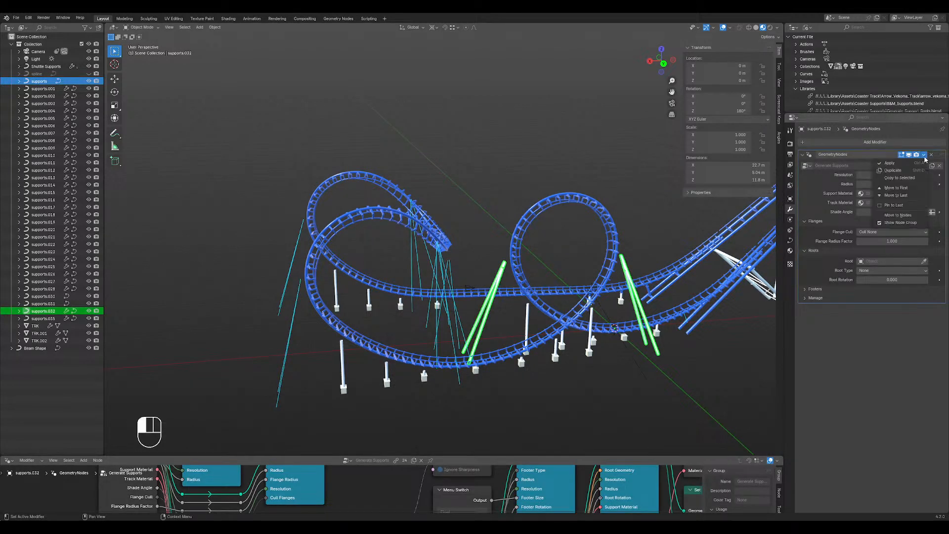
left_click(914, 178)
left_click(518, 166)
- Examine the end turn's generated supports and the rest of the coaster layout from all sides
middle_click_drag(517, 166, 529, 329)
scroll(524, 321, "down", 4)
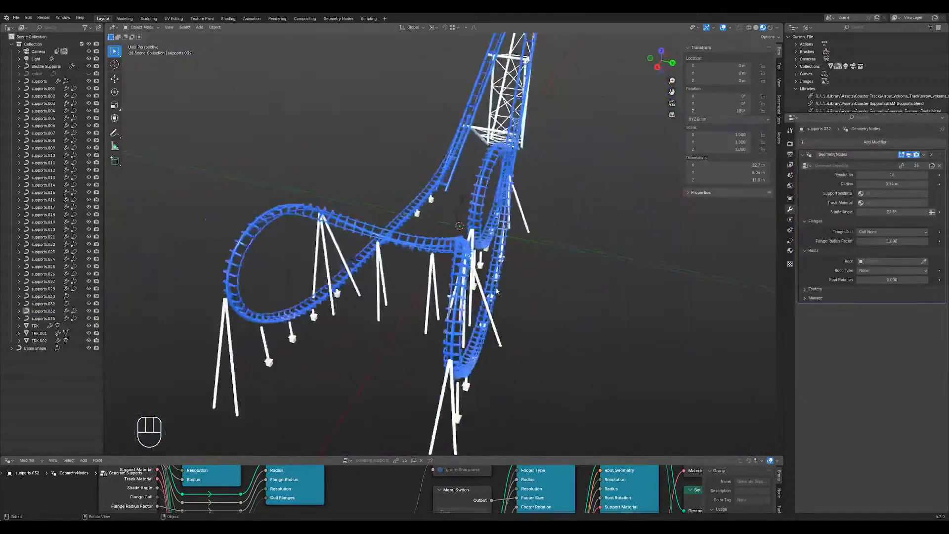
left_click(376, 176)
middle_click_drag(376, 176, 513, 298)
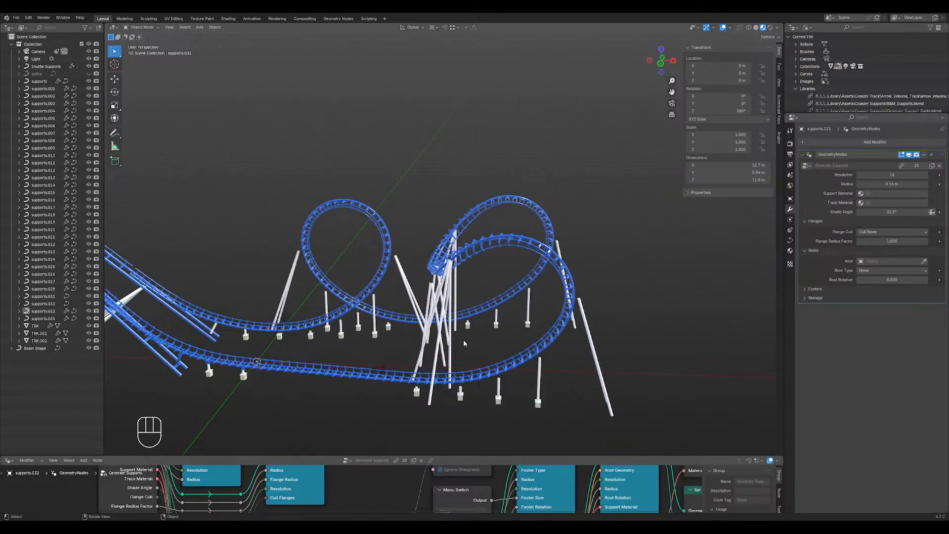
middle_click_drag(477, 319, 504, 258)
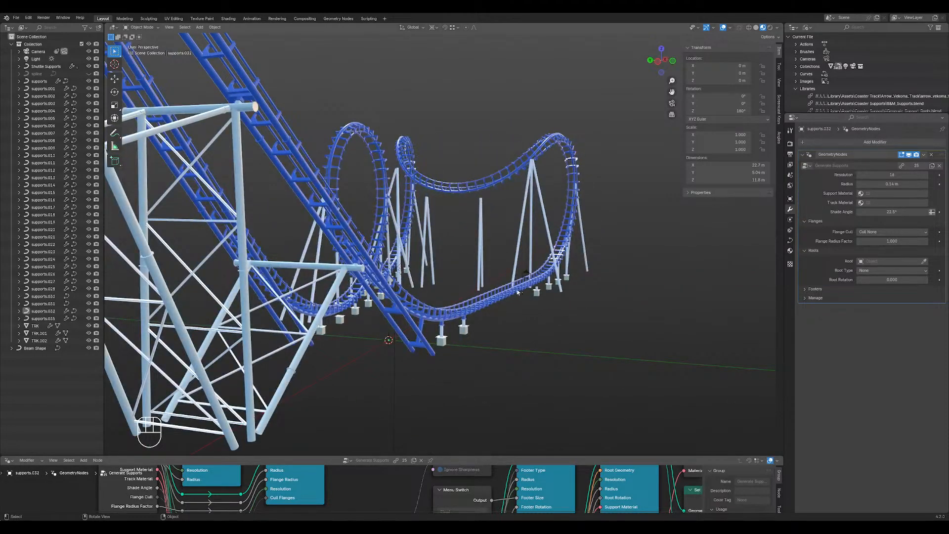
middle_click_drag(518, 292, 494, 321)
middle_click_drag(474, 360, 487, 327, "shift")
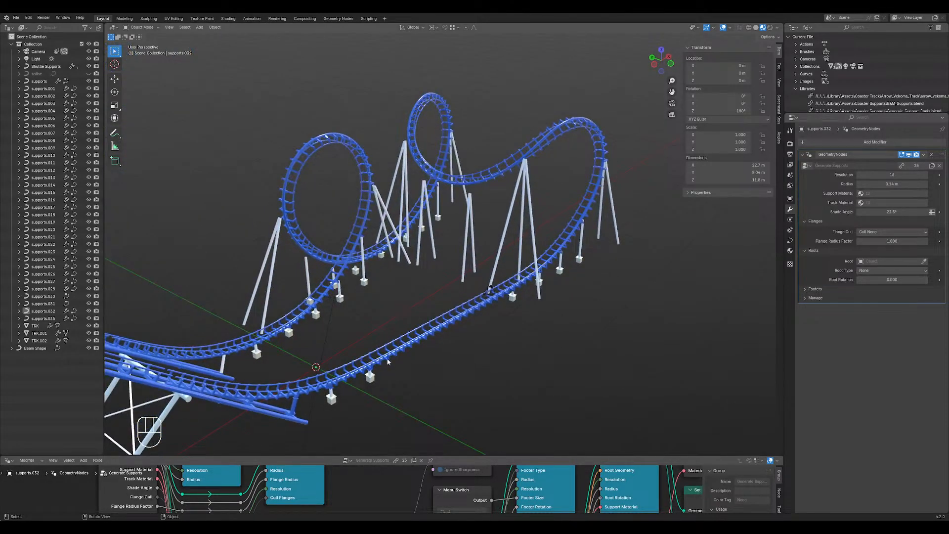
middle_click_drag(389, 362, 319, 345)
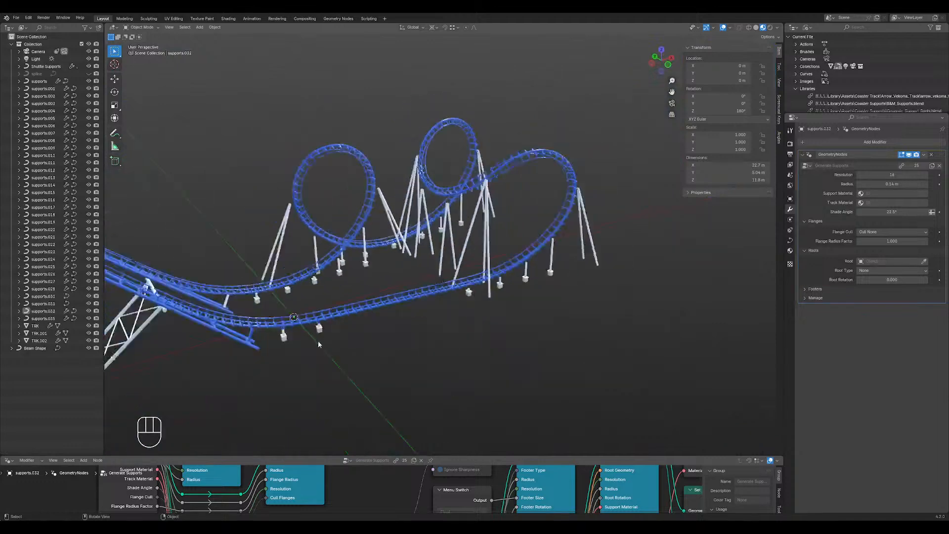
scroll(376, 311, "down", 2)
middle_click_drag(440, 279, 431, 251)
scroll(390, 260, "up", 2)
- Inspect a short support's blue track connector, the white strut and the blue box connector between track and lower rails, including their modifier settings
scroll(382, 342, "up", 8)
scroll(383, 341, "down", 3)
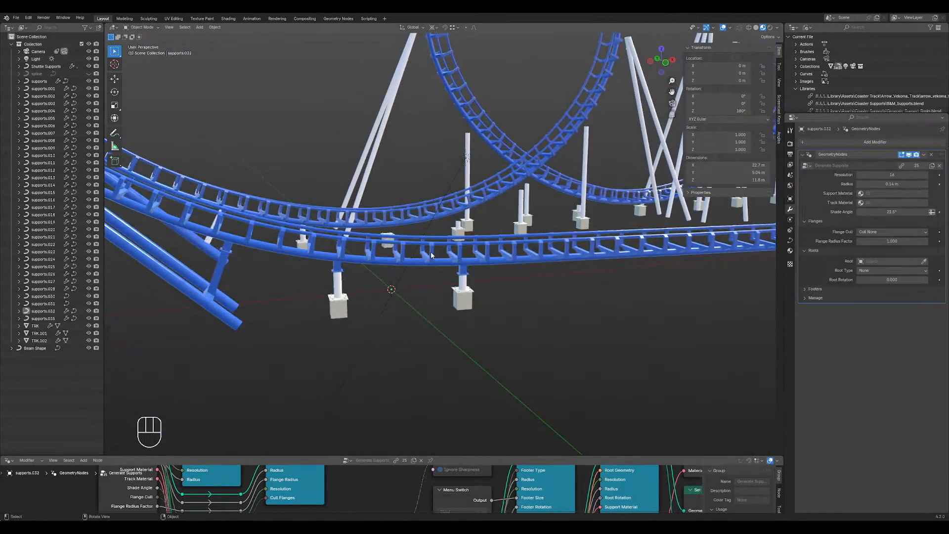
scroll(343, 294, "up", 3)
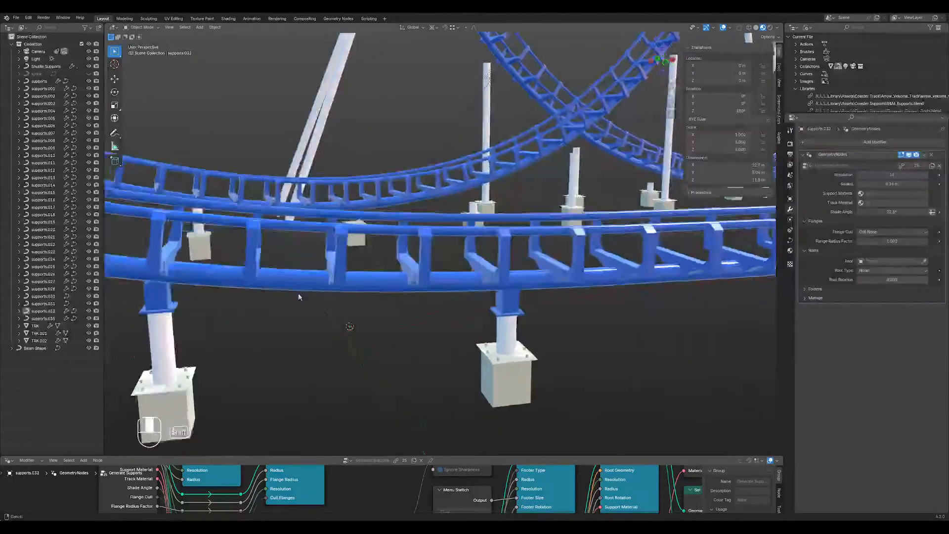
middle_click_drag(298, 293, 453, 240, "shift")
left_click(506, 190)
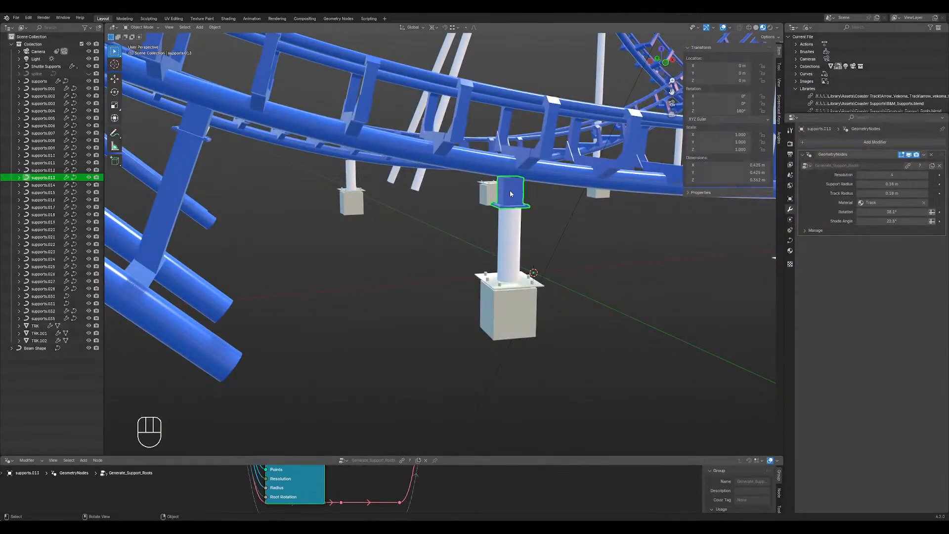
scroll(511, 193, "down", 2)
middle_click_drag(510, 193, 499, 272, "shift")
scroll(302, 225, "down", 4)
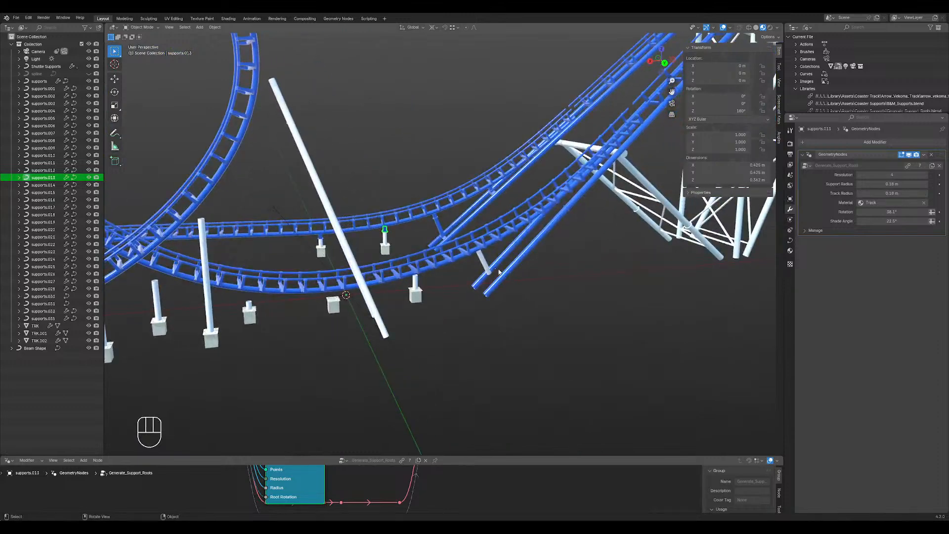
scroll(499, 272, "up", 6)
left_click(407, 261)
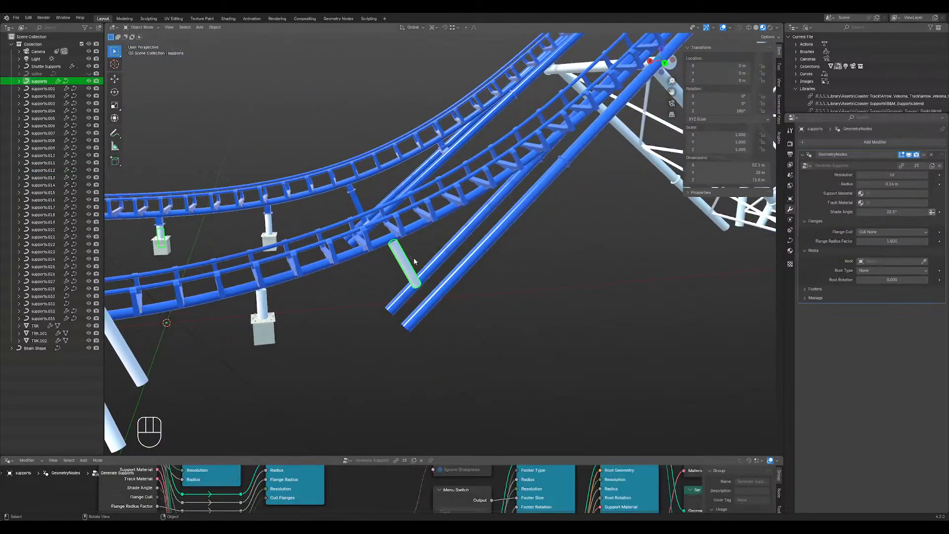
middle_click_drag(414, 262, 437, 250)
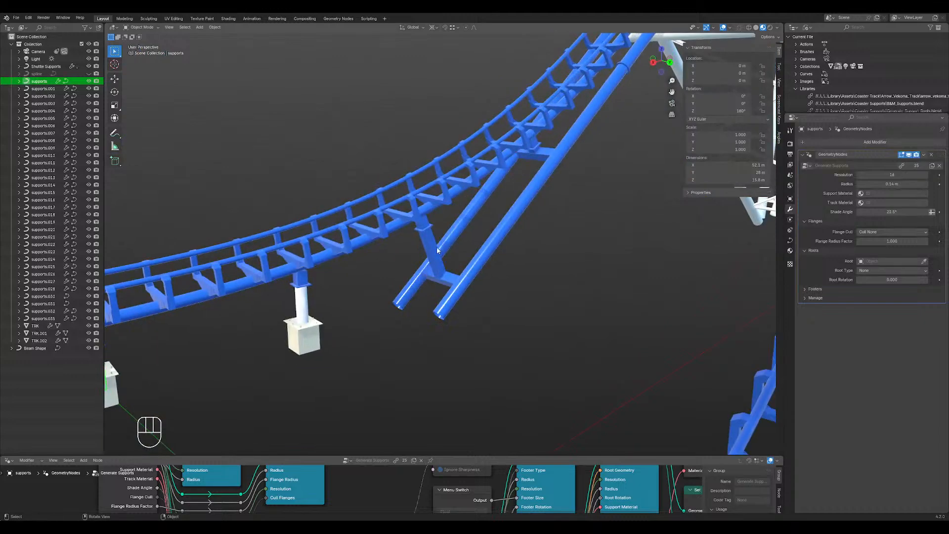
left_click(437, 250)
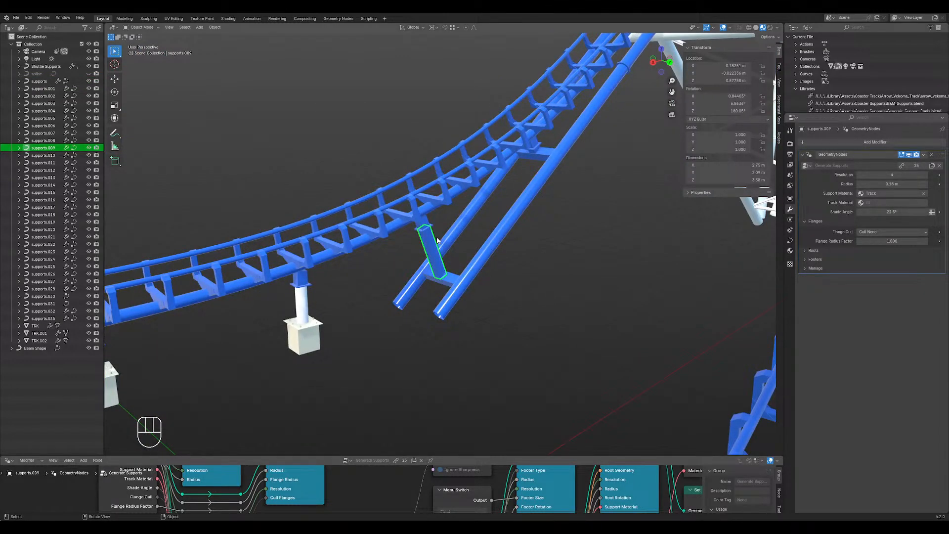
- Set the Generate Supports resolution to 4 on the white strut joining the track to the lower rails
middle_click_drag(478, 262, 431, 271)
left_click(434, 280)
left_click_drag(893, 175, 893, 175)
- Set the mean tilt of the white strut's curve points to 45° in Edit Mode
middle_click_drag(445, 306, 541, 288)
scroll(540, 288, "up", 2)
middle_click_drag(659, 292, 483, 313, "shift")
key("Tab")
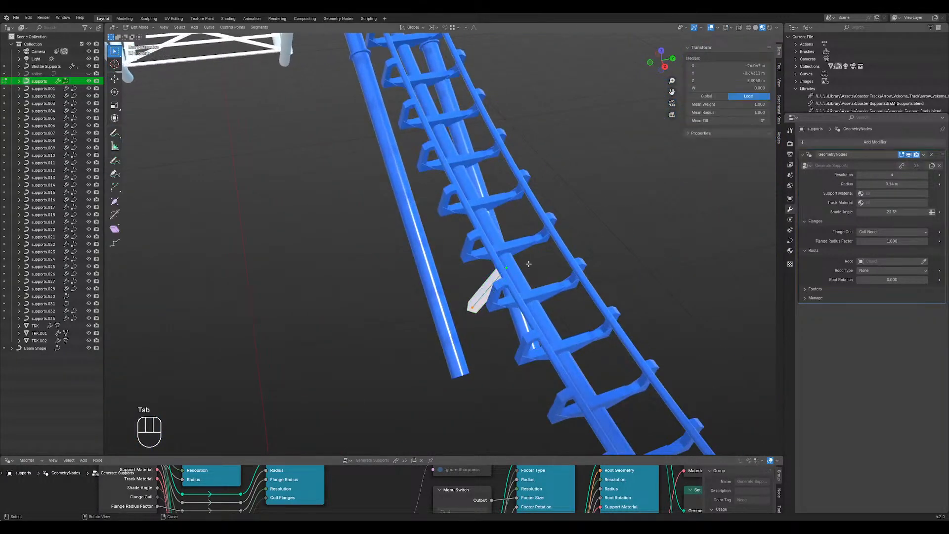
middle_click_drag(660, 150, 633, 161)
left_click(709, 121)
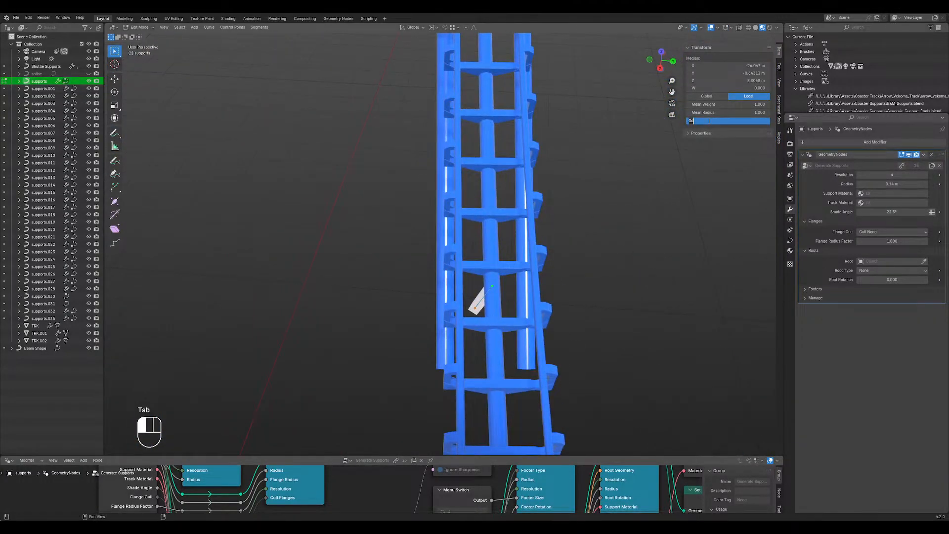
key("Return")
middle_click_drag(542, 201, 473, 311)
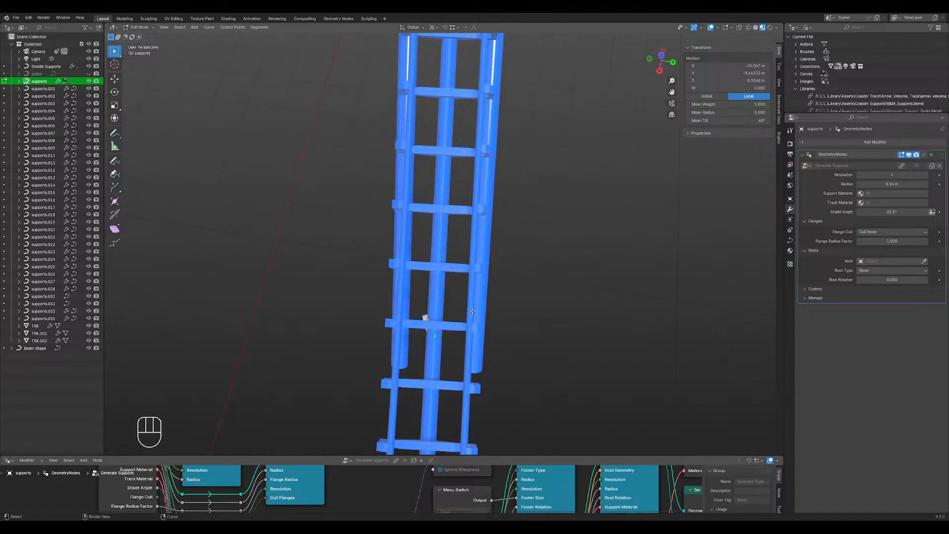
- Move the strut's lower control point onto the track's centre line in a top wireframe view
left_click(448, 307)
key("KP_7")
left_click(459, 300)
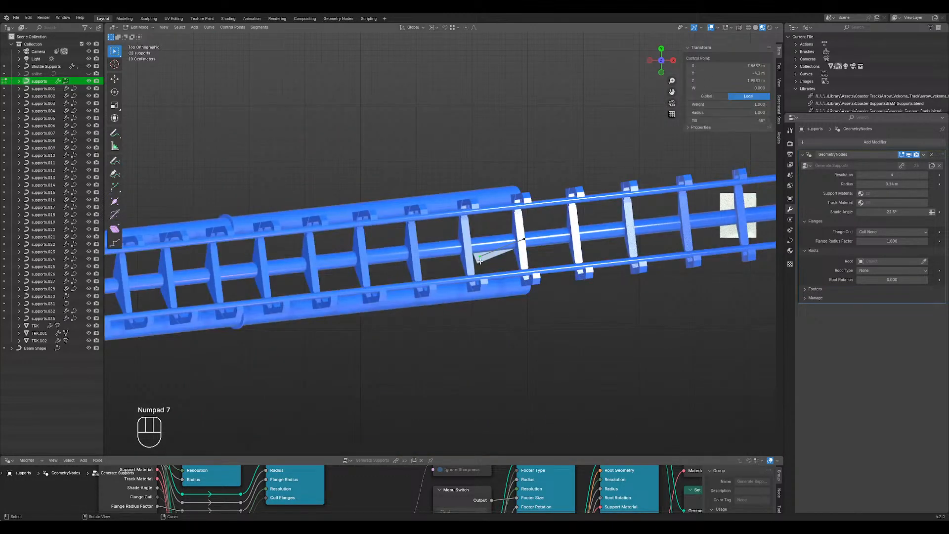
scroll(460, 301, "up", 3)
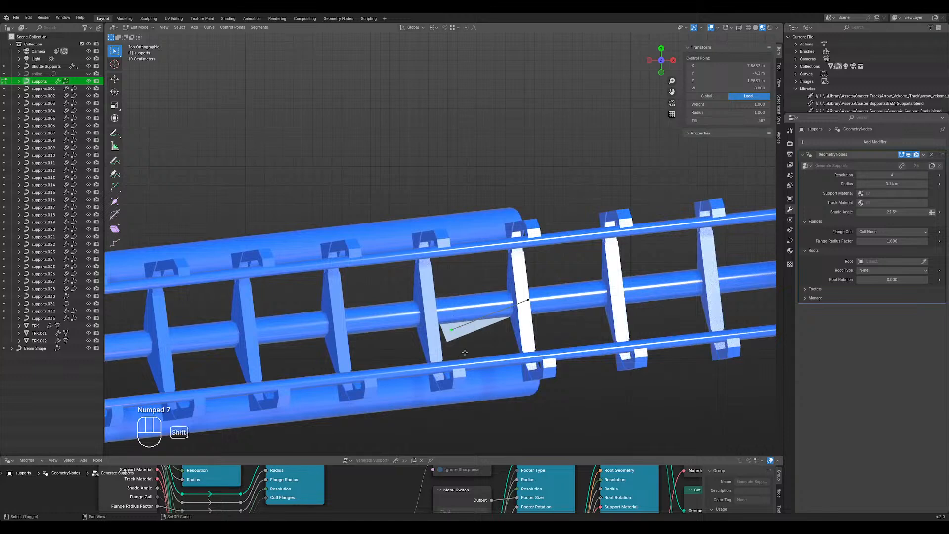
key("shift+z")
key("g")
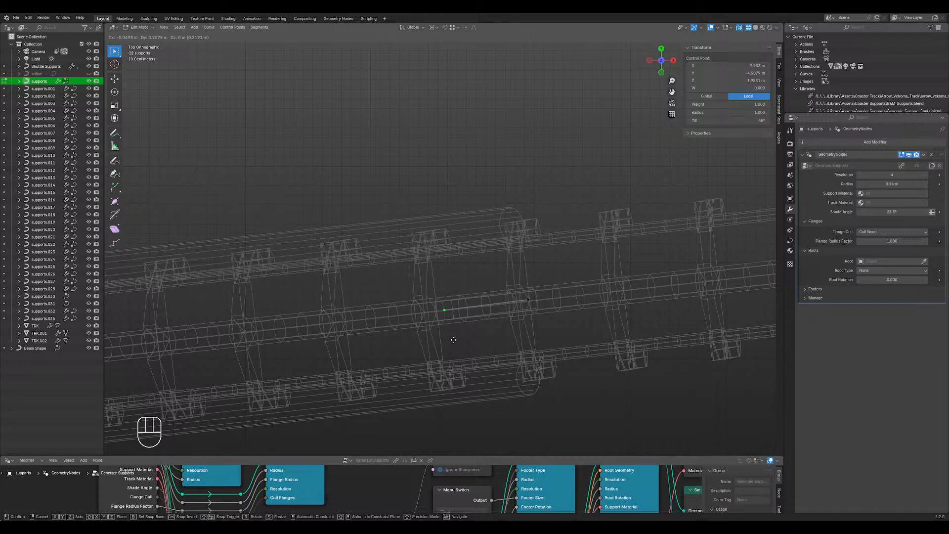
left_click(454, 340)
- Move the strut's upper control point along the track's centre line and finish curve editing
left_click(528, 300)
key("g")
left_click(544, 298)
key("Tab")
scroll(520, 329, "down", 5)
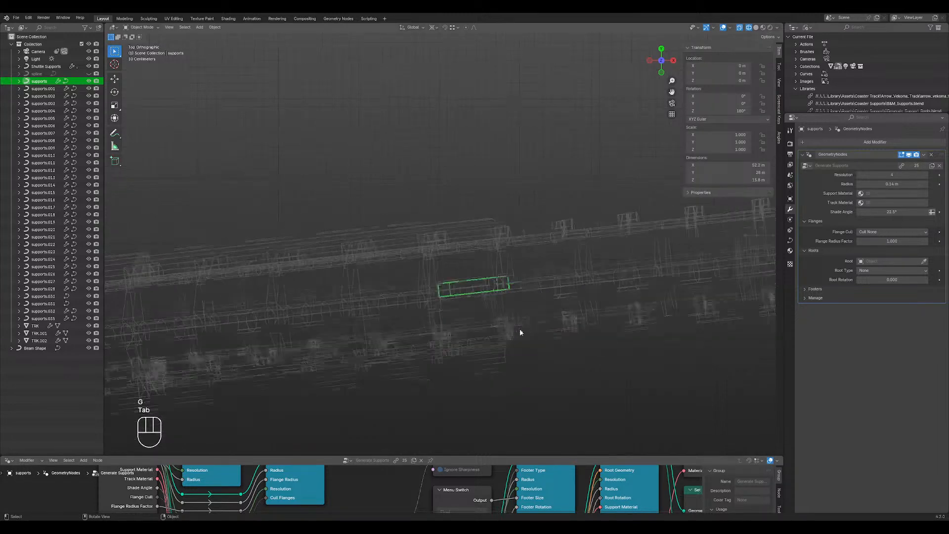
- Open the white strut's curve for editing and show it in the front wireframe view
middle_click_drag(498, 330, 490, 242)
key("Tab")
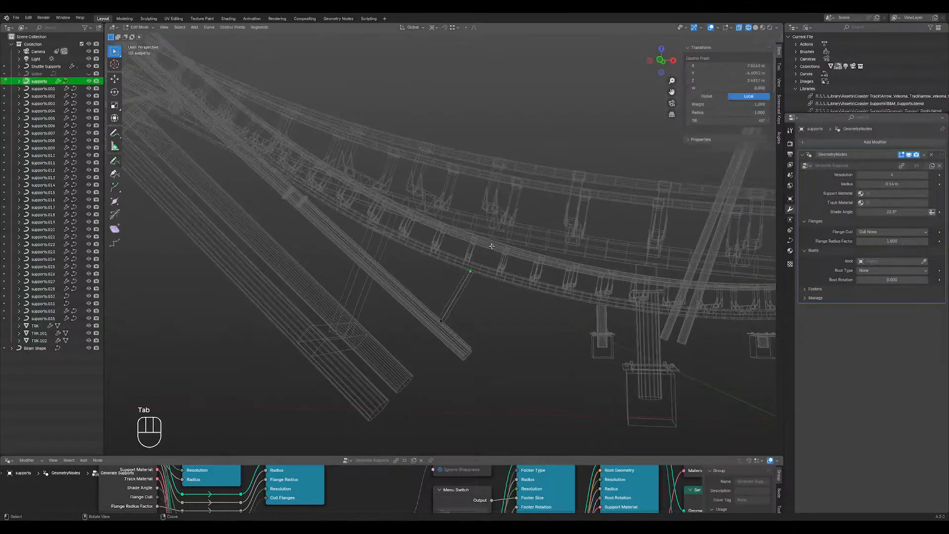
scroll(490, 293, "up", 4)
middle_click_drag(514, 327, 481, 307, "shift")
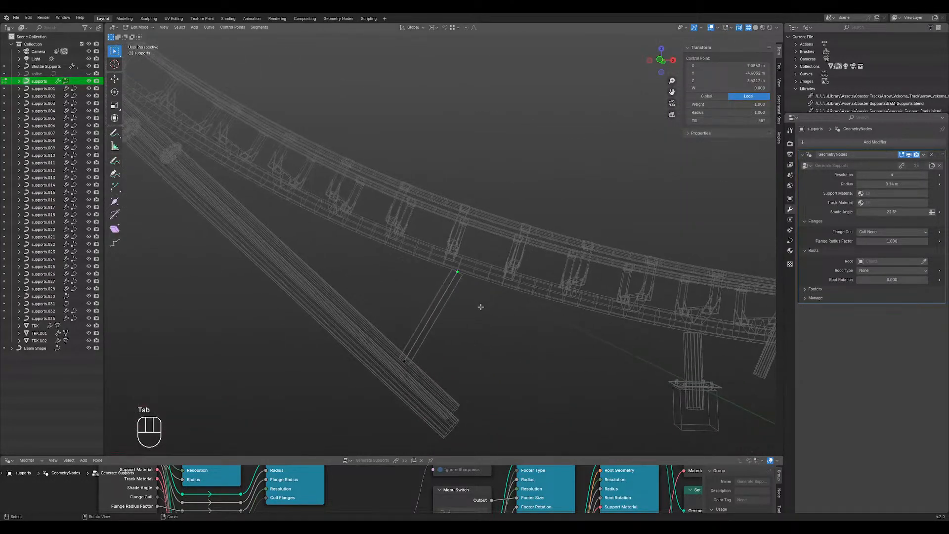
key("KP_1")
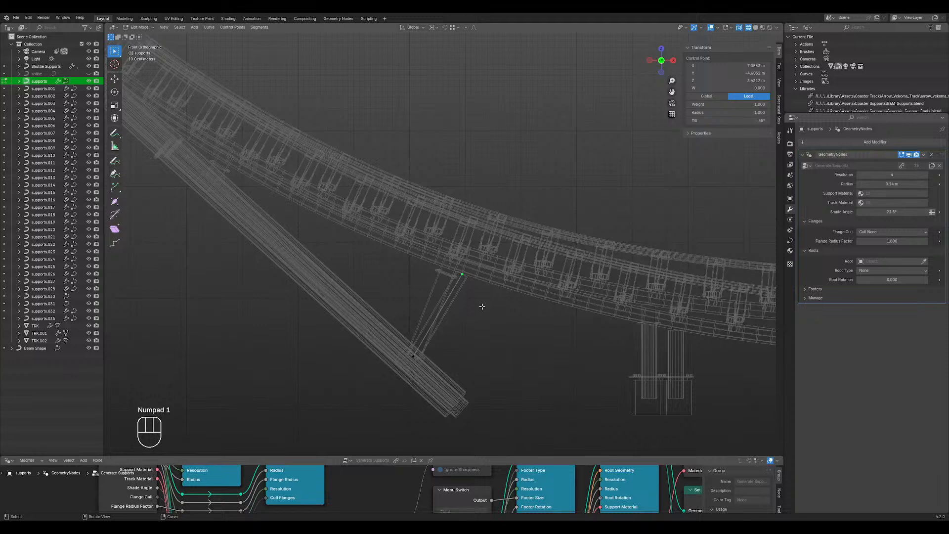
key("g")
key("g")
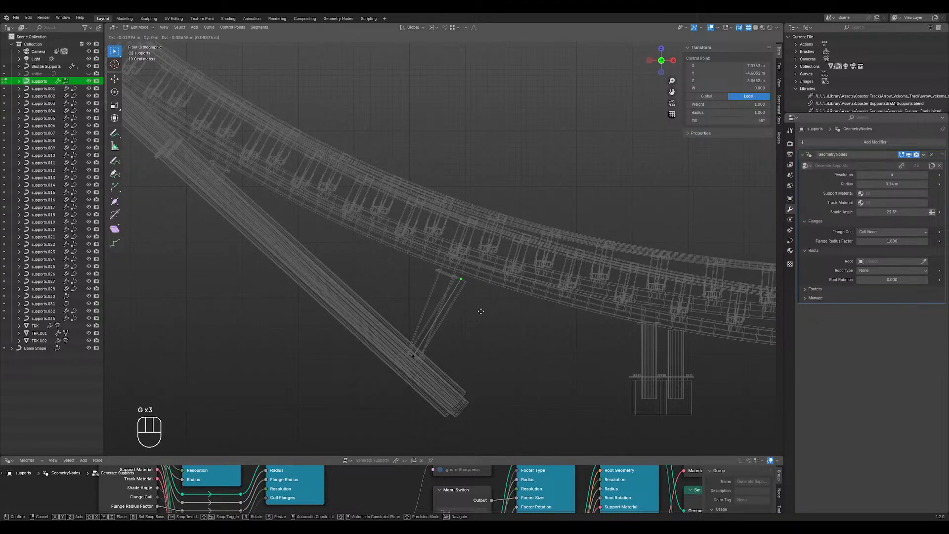
key("z")
key("z")
key("z")
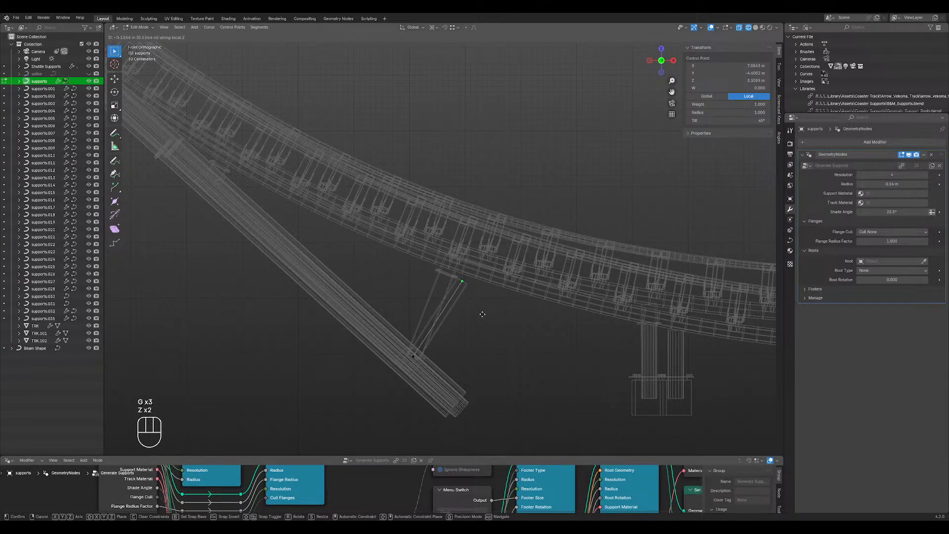
left_click(486, 306)
- Set the transform orientation to Normal and move the strut's upper control point about 0.21 m along its Z axis towards the track
left_click(414, 27)
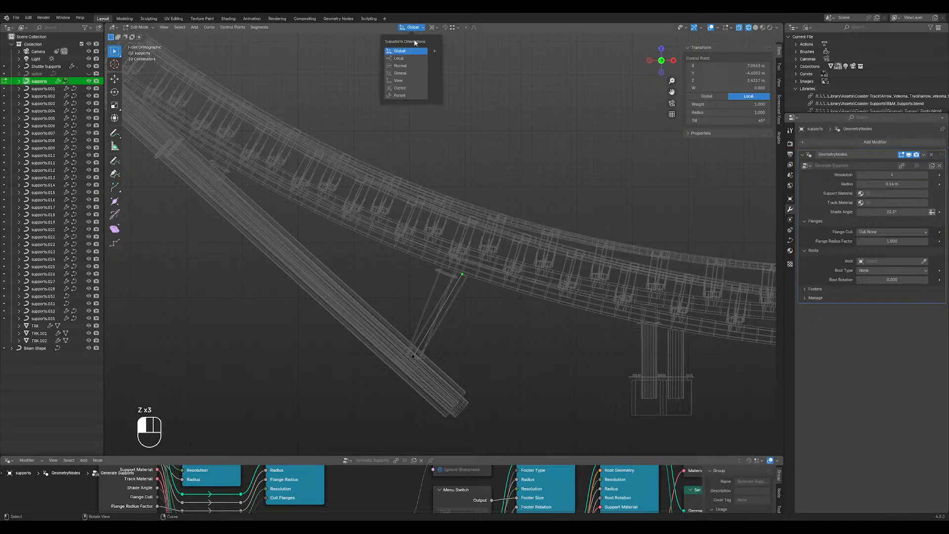
left_click(412, 65)
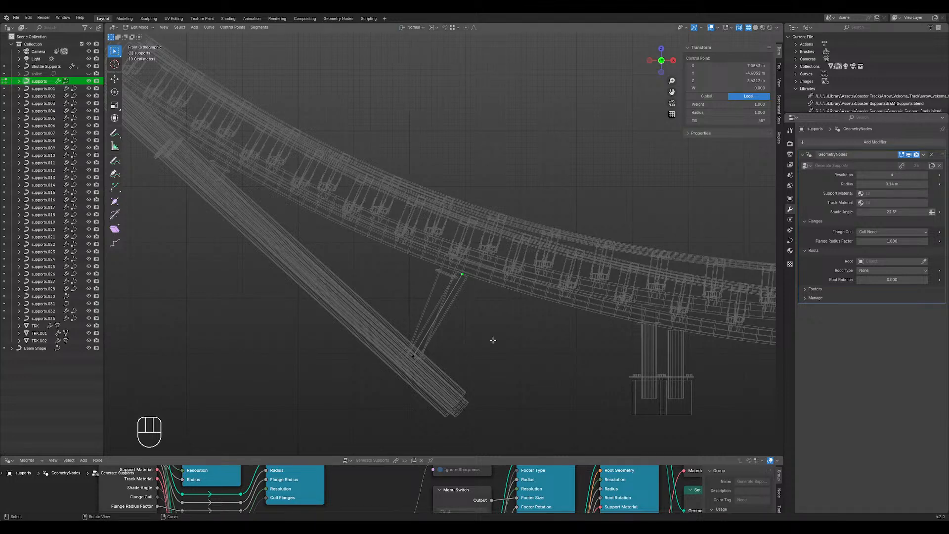
key("g")
key("z")
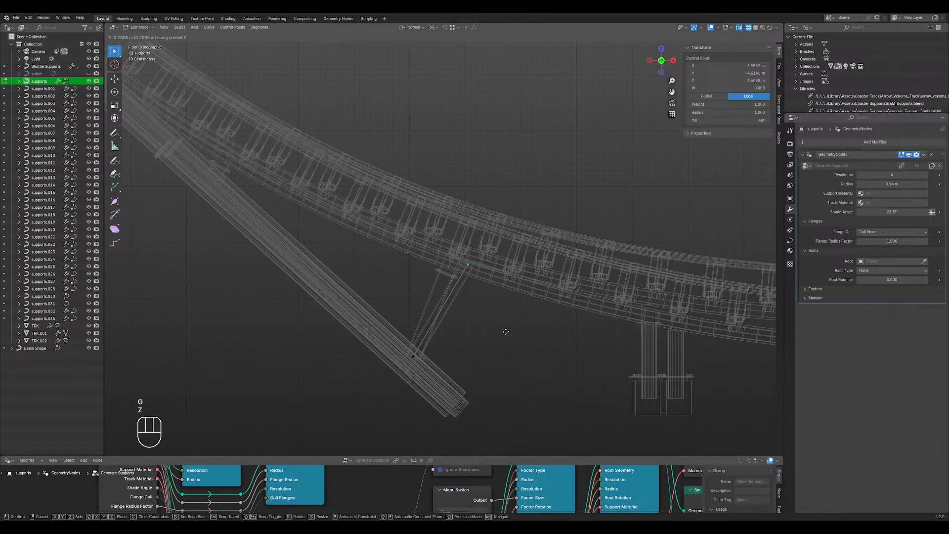
left_click(506, 331)
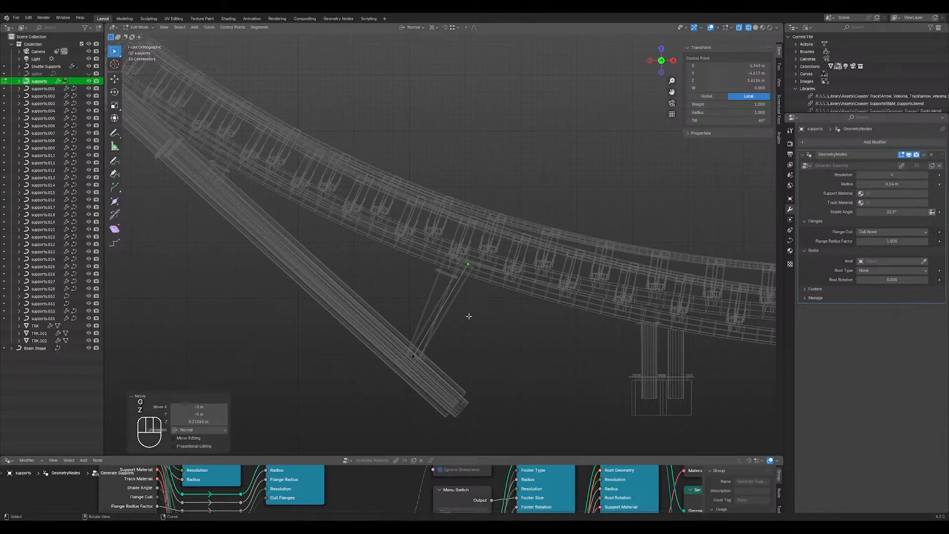
- Subdivide the strut's curve and move the new middle point about 0.62 m along its normal Z to just below the track
left_click(414, 356, "shift")
right_click(450, 313)
left_click(450, 313)
left_click(449, 303)
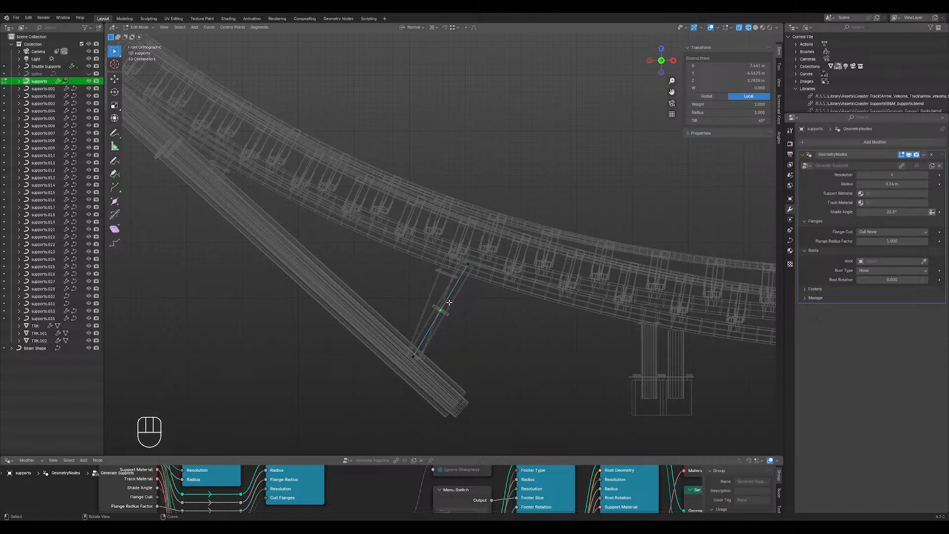
key("g")
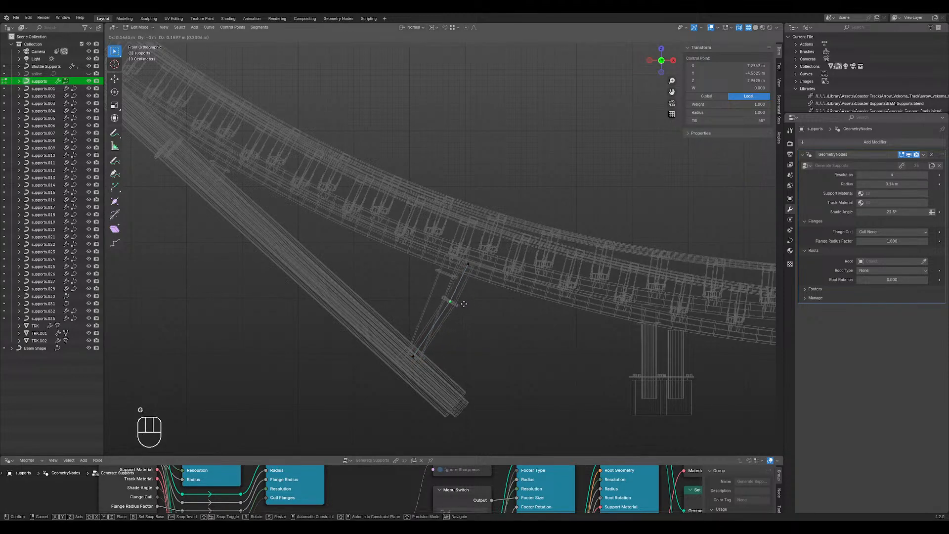
key("z")
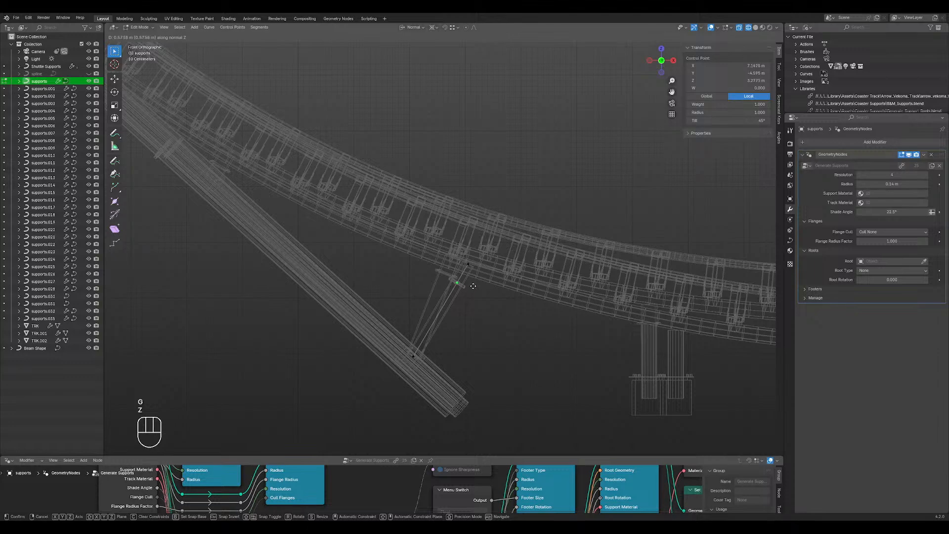
left_click(475, 284)
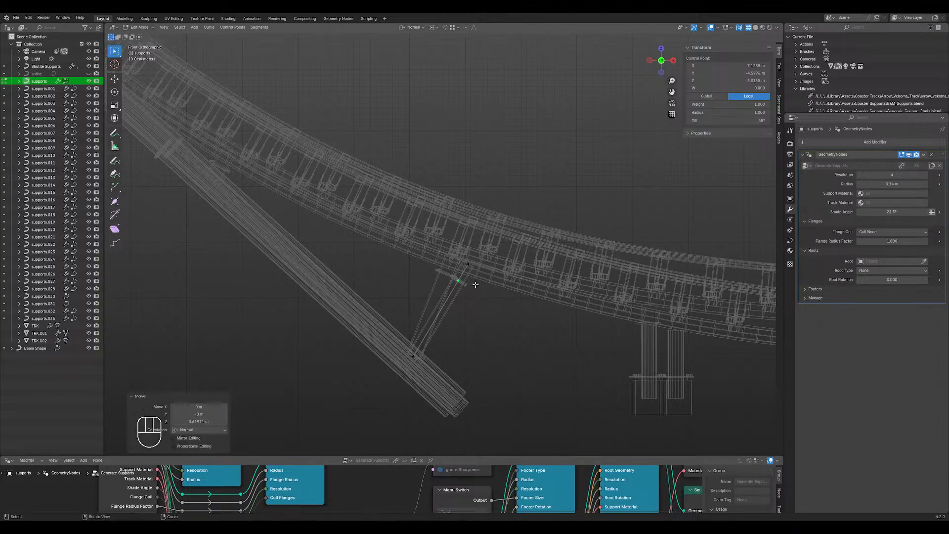
- Separate the strut's short top segment at the track into its own curve object
key("Tab")
key("shift+z")
middle_click_drag(460, 305, 296, 309)
scroll(386, 310, "up", 4)
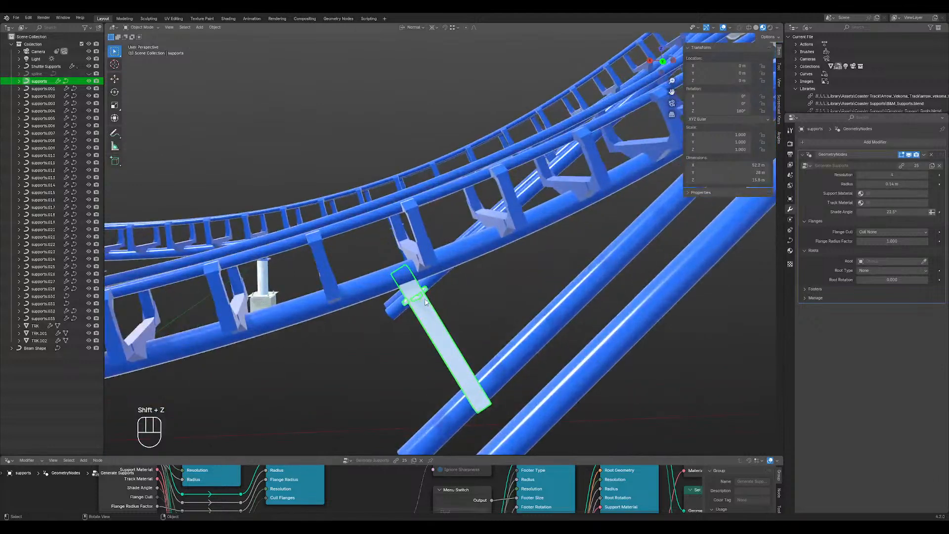
key("Tab")
left_click_drag(352, 251, 389, 306)
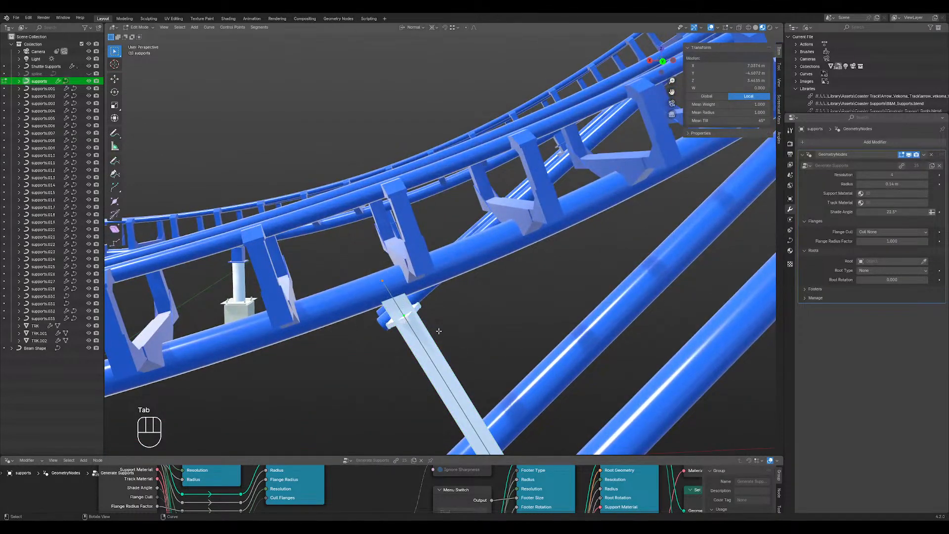
key("p")
key("Return")
key("Tab")
- Assign the Generate_Support_Roots node group to the separated top segment's geometry nodes modifier
left_click(400, 296)
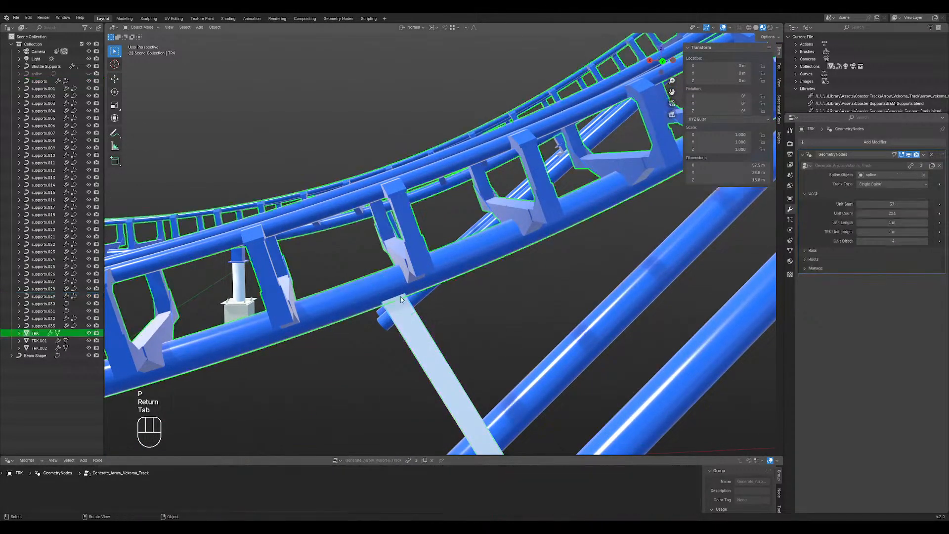
left_click(398, 303)
middle_click_drag(399, 304, 399, 286)
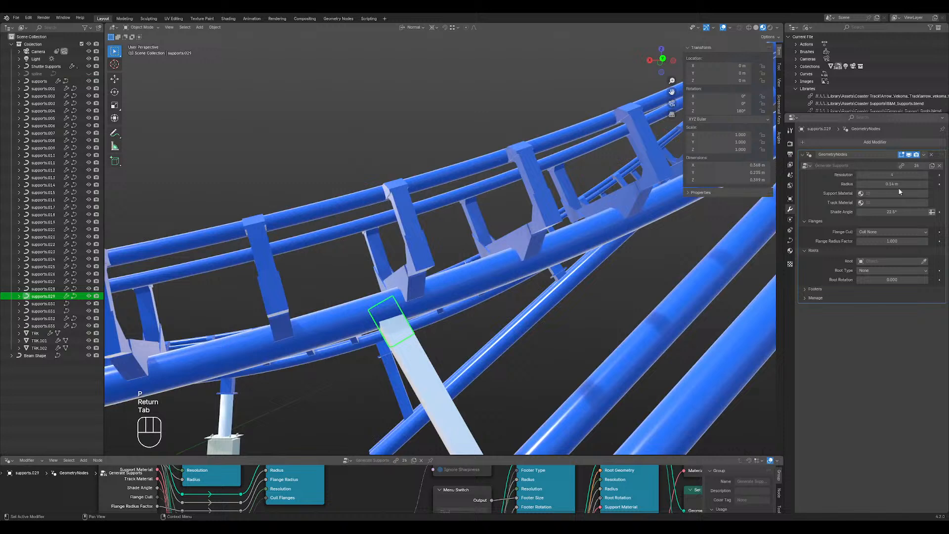
left_click(851, 156)
left_click(807, 166)
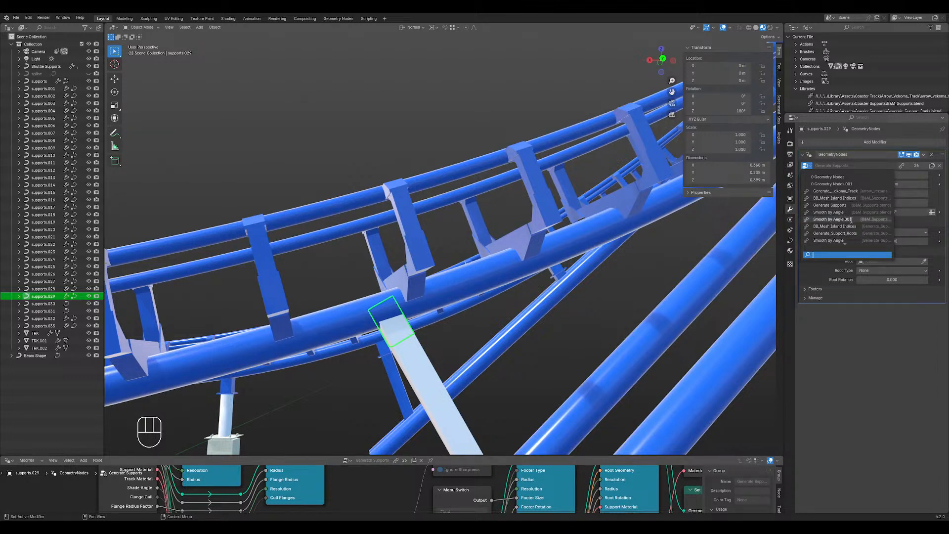
scroll(850, 240, "down", 1)
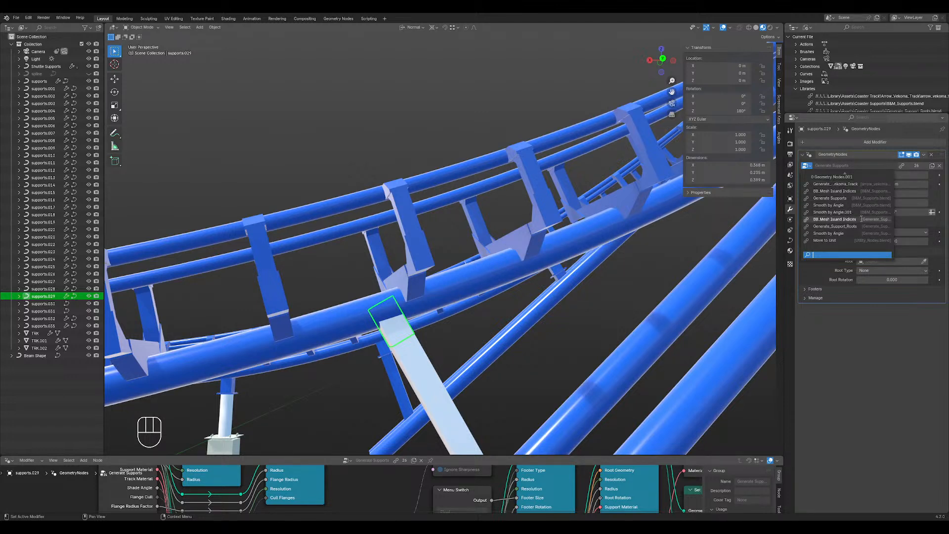
left_click(836, 226)
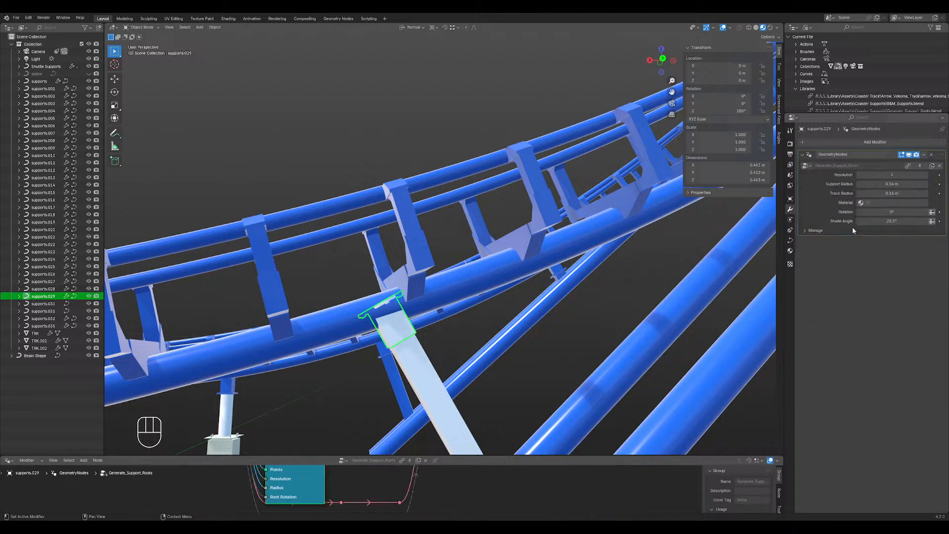
- Reverse the root piece's curve direction so its flange sits at the strut end
key("Tab")
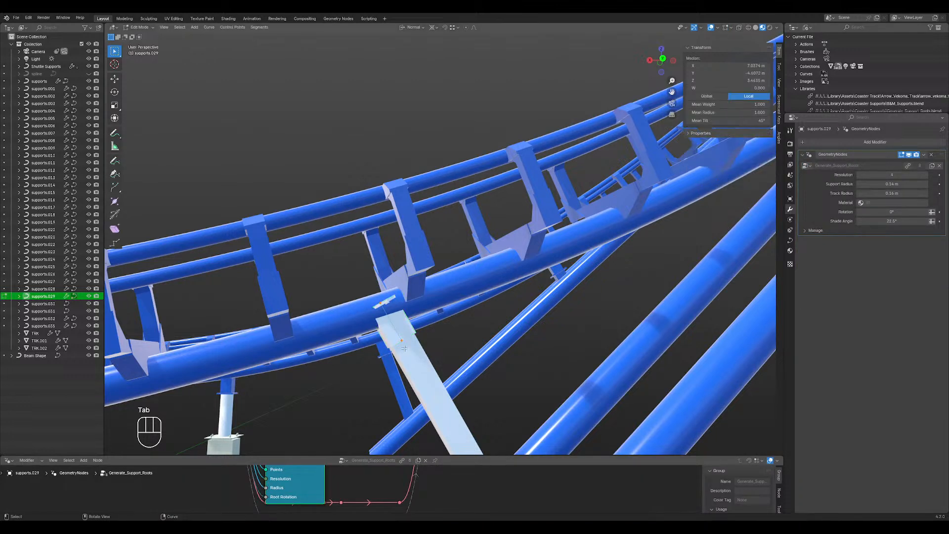
key("Tab")
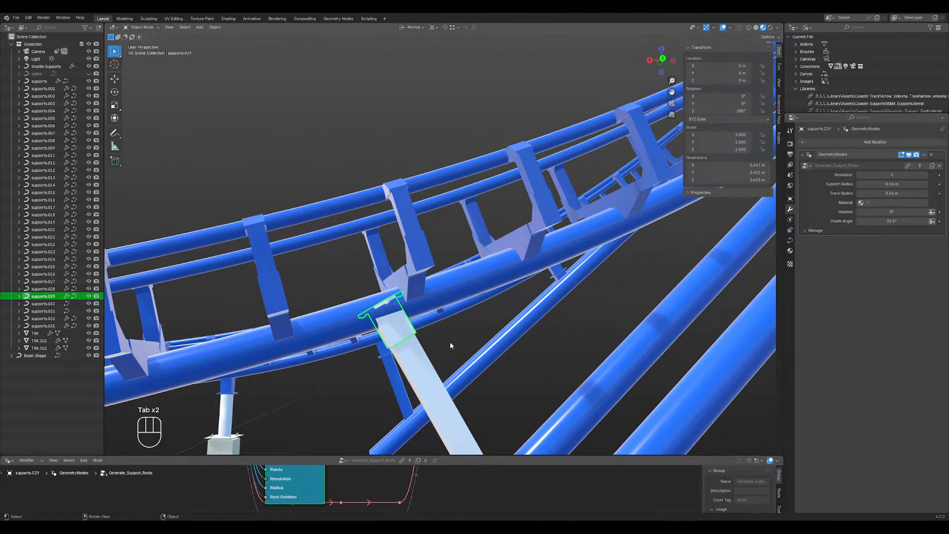
key("q")
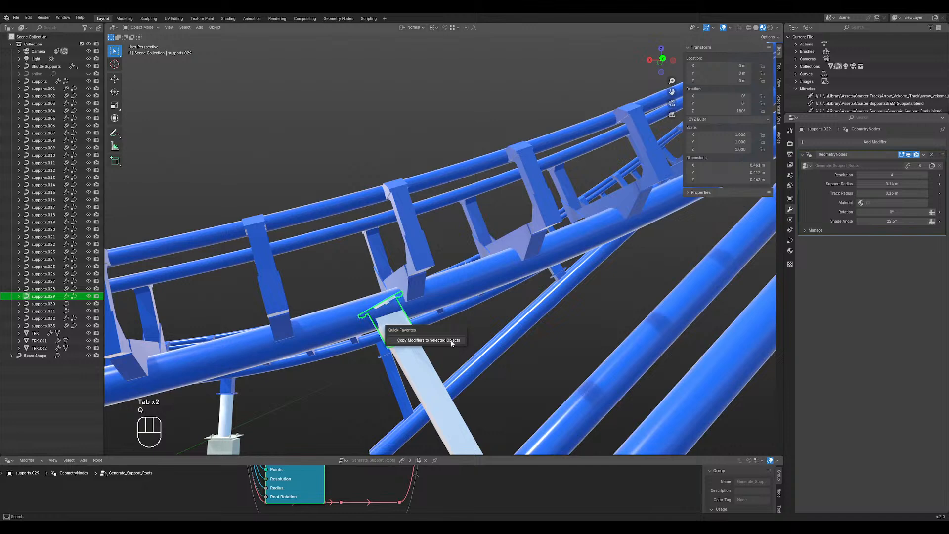
left_click(451, 341)
key("Tab")
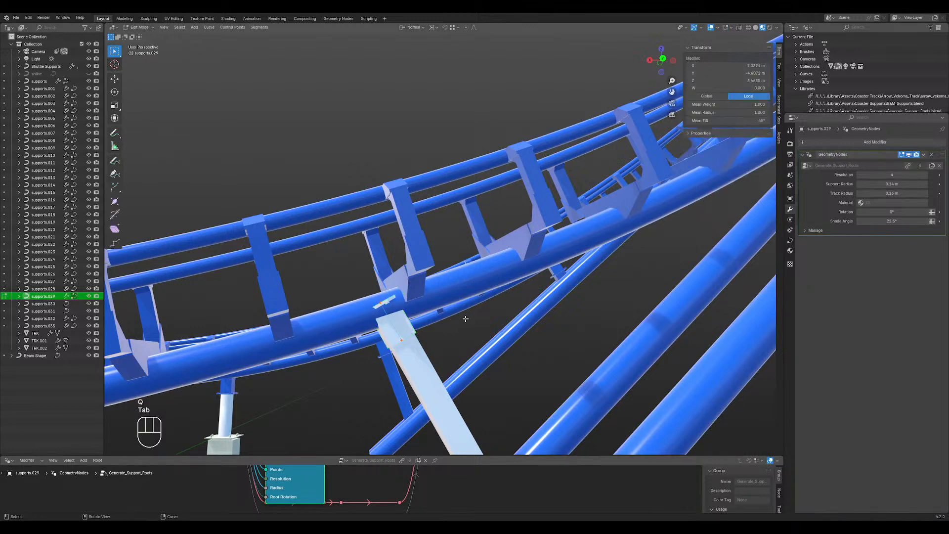
key("q")
left_click(466, 320)
key("Tab")
middle_click_drag(465, 322, 777, 182, "shift")
- Set the mean tilt of the root piece's curve points to 0° in Edit Mode
key("Tab")
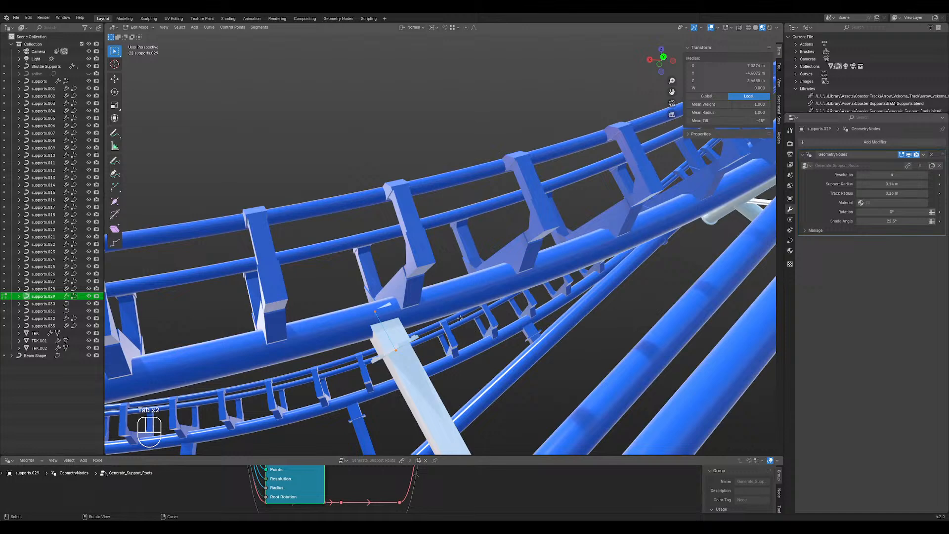
left_click(742, 122)
type("0")
key("Return")
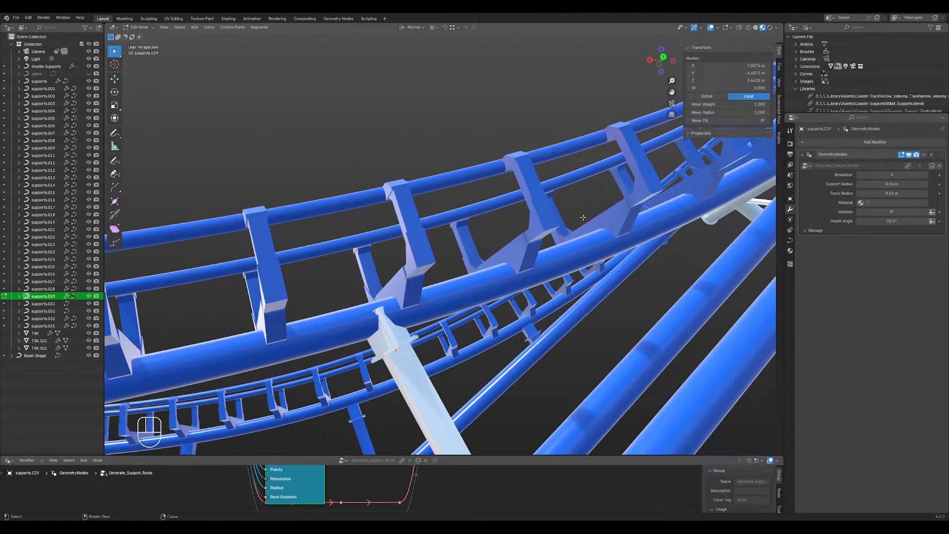
- Try aligning the root piece by adjusting its mean tilt by eye, and undo the change
middle_click_drag(400, 297, 475, 240)
left_click_drag(892, 211, 757, 211)
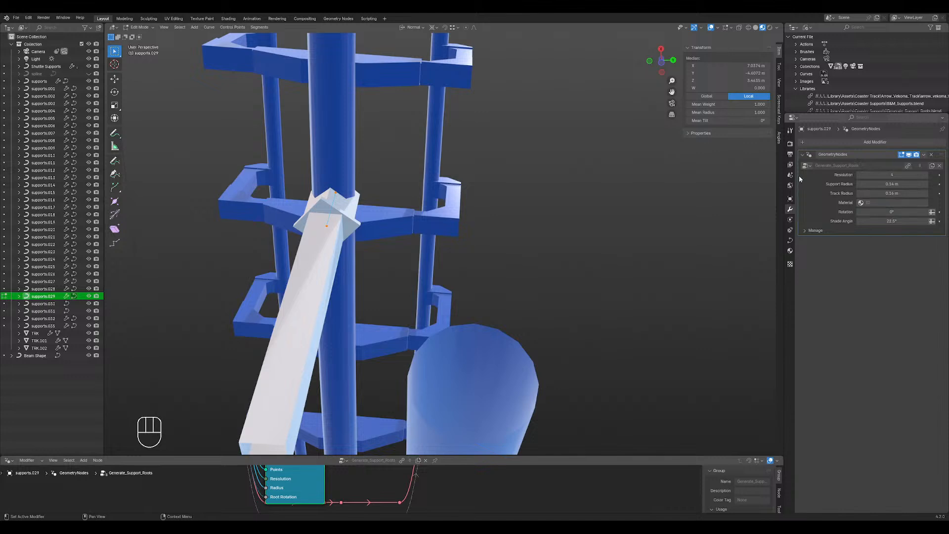
left_click_drag(729, 121, 702, 120)
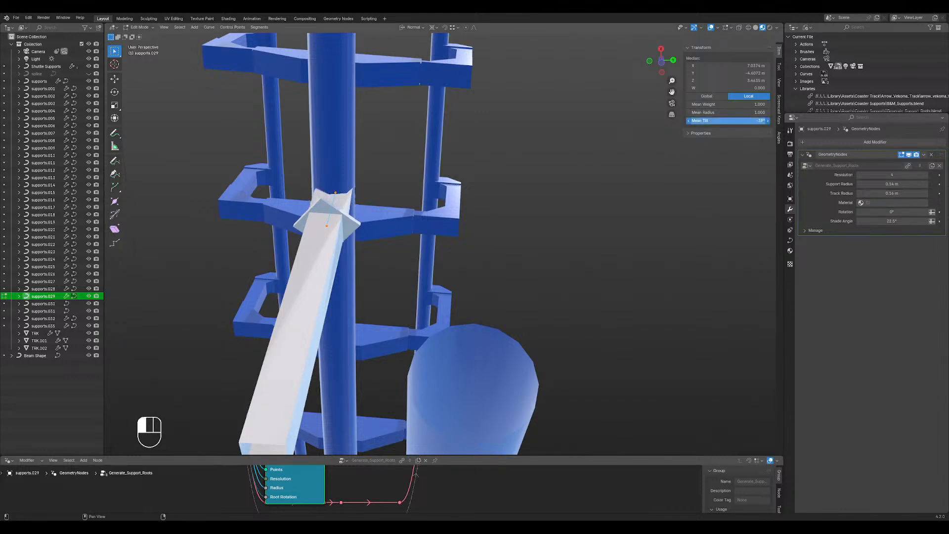
key("ctrl+z")
- Set the Rotation of the root piece's Generate_Support_Roots modifier to 45° in Object Mode
key("Tab")
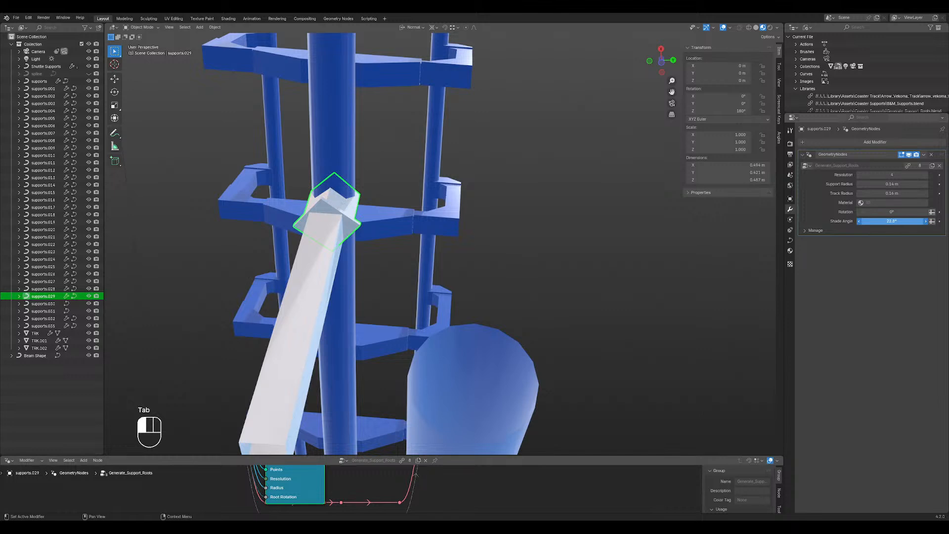
left_click_drag(894, 212, 921, 212)
middle_click_drag(232, 218, 349, 288)
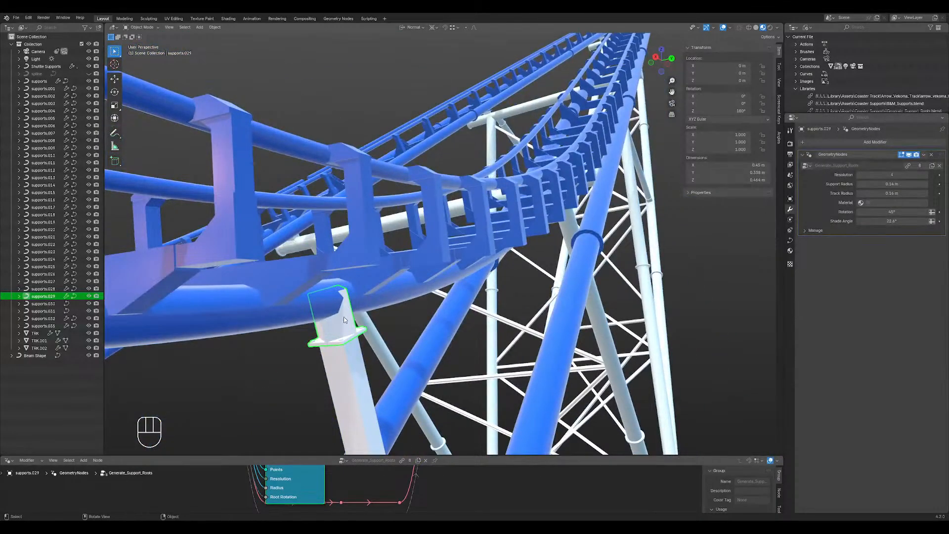
- Set the mean tilt of the root piece's curve points to 45°
key("Tab")
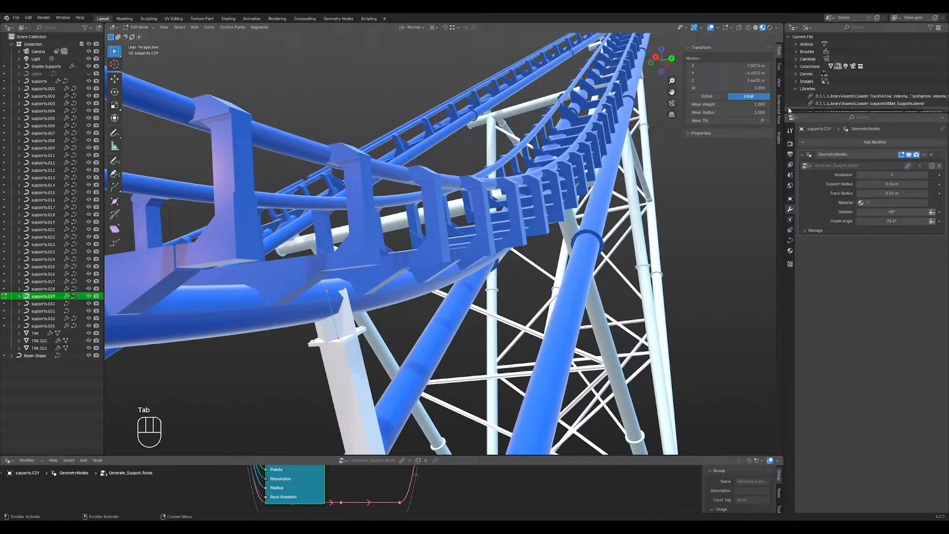
left_click(740, 120)
type("45")
key("Return")
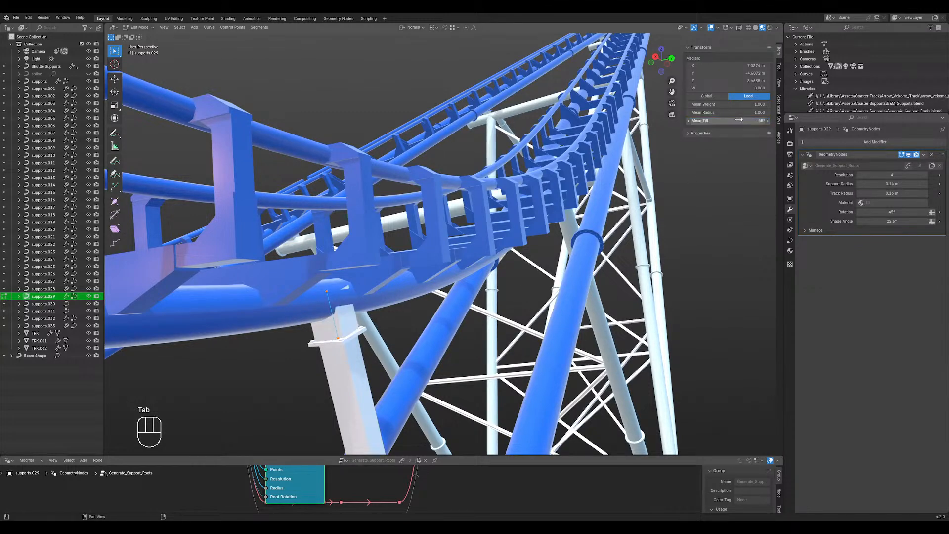
- Return to Object Mode and assign the Track material to the root piece's modifier
middle_click_drag(352, 302, 489, 273)
key("Tab")
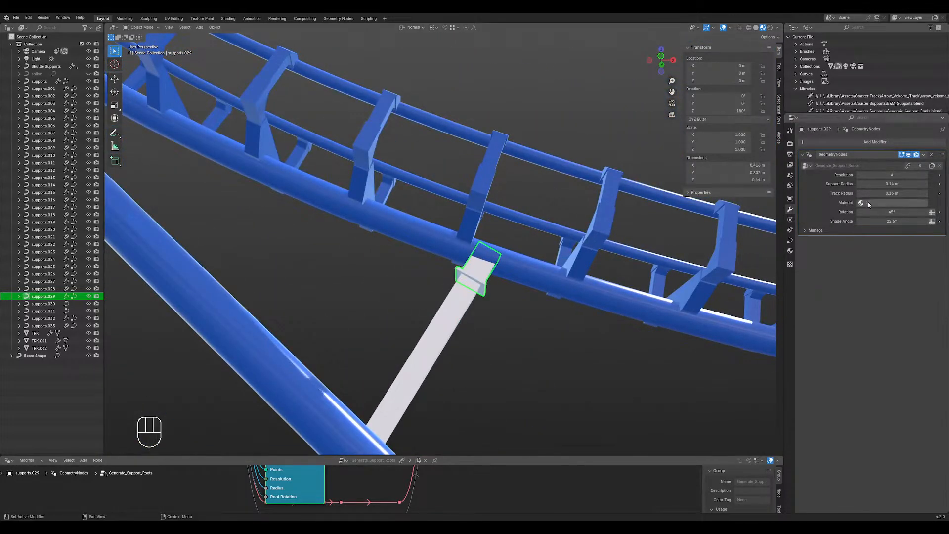
left_click(890, 203)
left_click(847, 227)
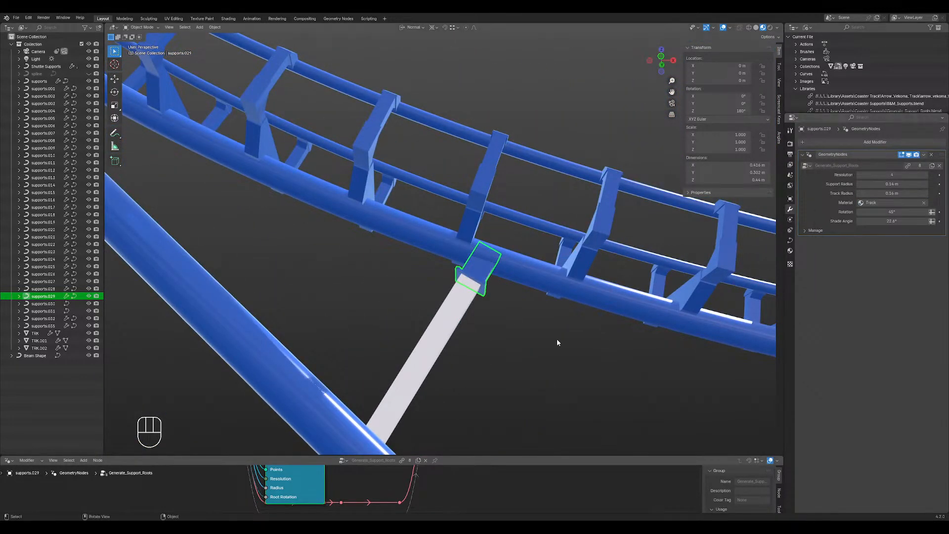
- Open the root piece's curve for editing where the strut meets the track
key("Tab")
middle_click_drag(555, 339, 509, 282)
scroll(467, 336, "up", 3)
middle_click_drag(467, 336, 494, 308)
scroll(494, 308, "down", 2)
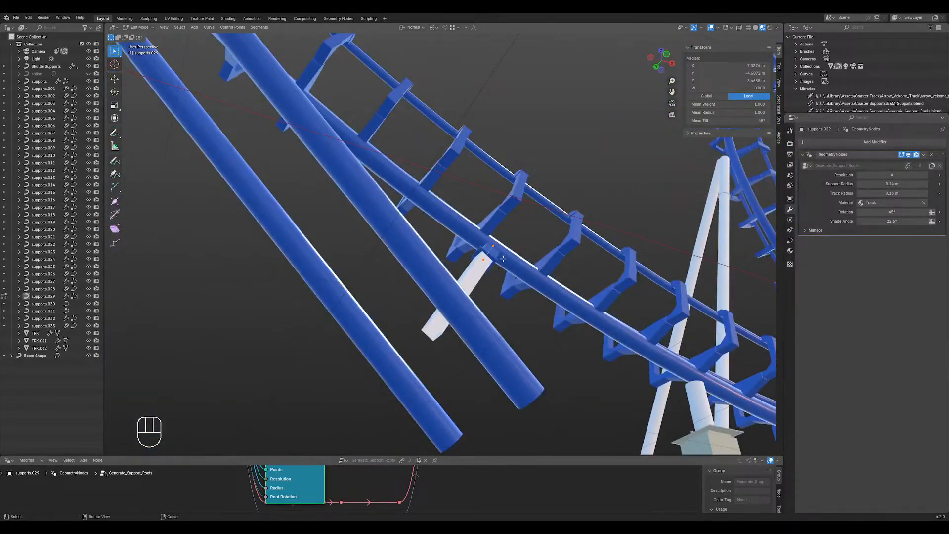
- Exit curve editing on the support root and enlarge the node editor to show more of the Generate_Support_Roots node tree
scroll(512, 272, "up", 3)
middle_click_drag(528, 280, 431, 287, "shift")
key("Tab")
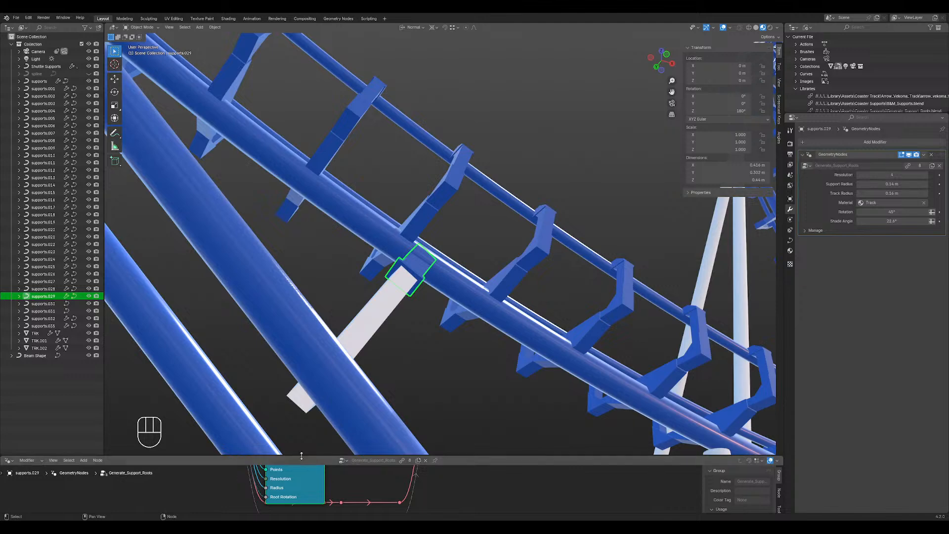
left_click_drag(302, 455, 303, 447)
left_click_drag(314, 361, 336, 193)
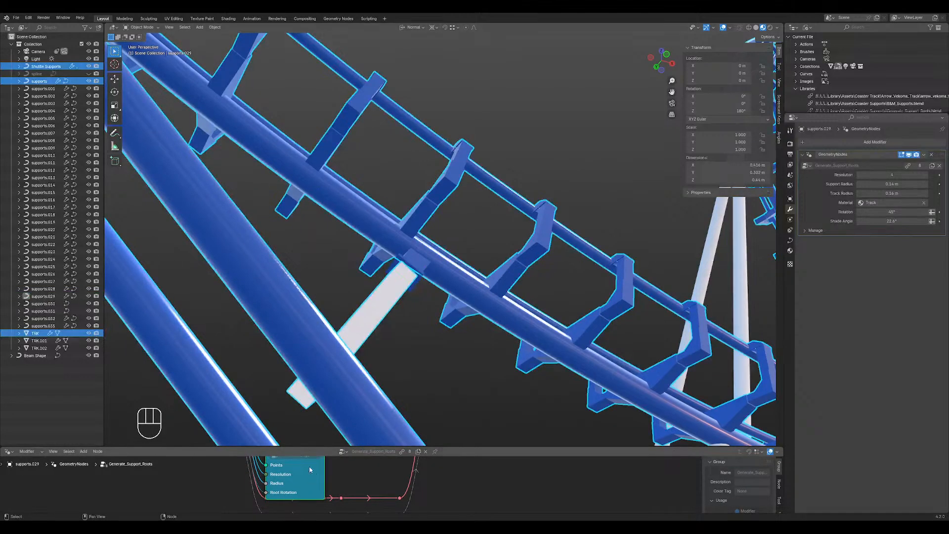
left_click(317, 443)
left_click_drag(320, 447, 326, 282)
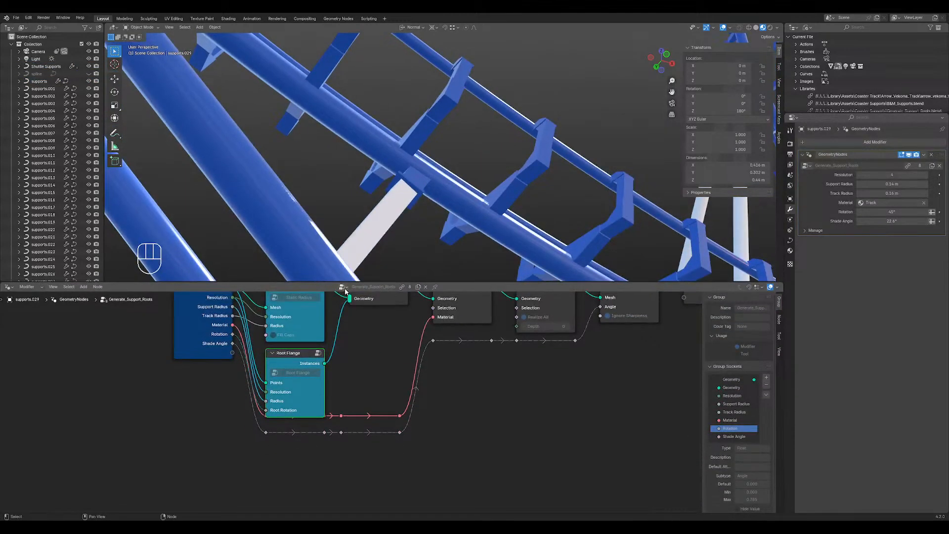
- Examine the Generate_Support_Roots node tree and the nodes inside its Root Flange group
left_click(345, 289)
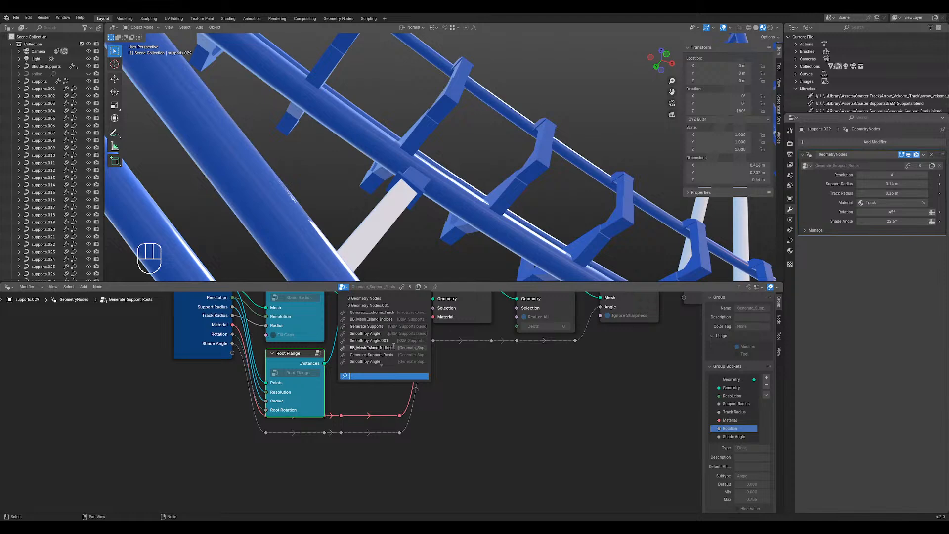
left_click(395, 355)
middle_click_drag(409, 338, 402, 366, "shift")
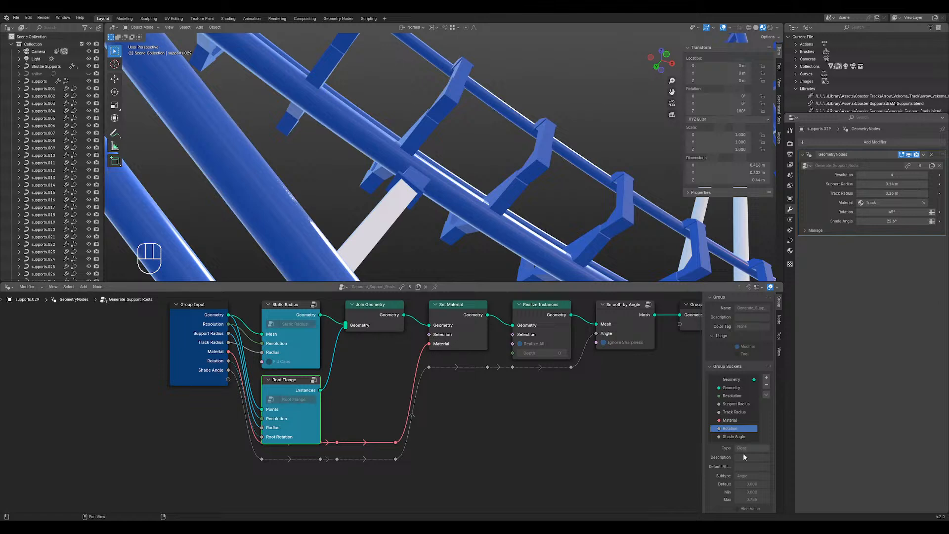
scroll(744, 484, "down", 1)
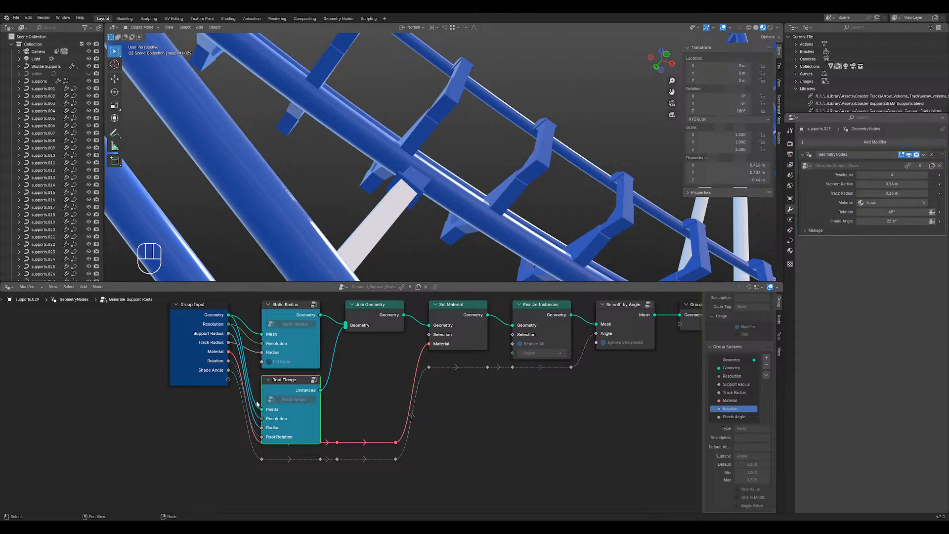
left_click(285, 431)
key("Tab")
left_click(296, 366)
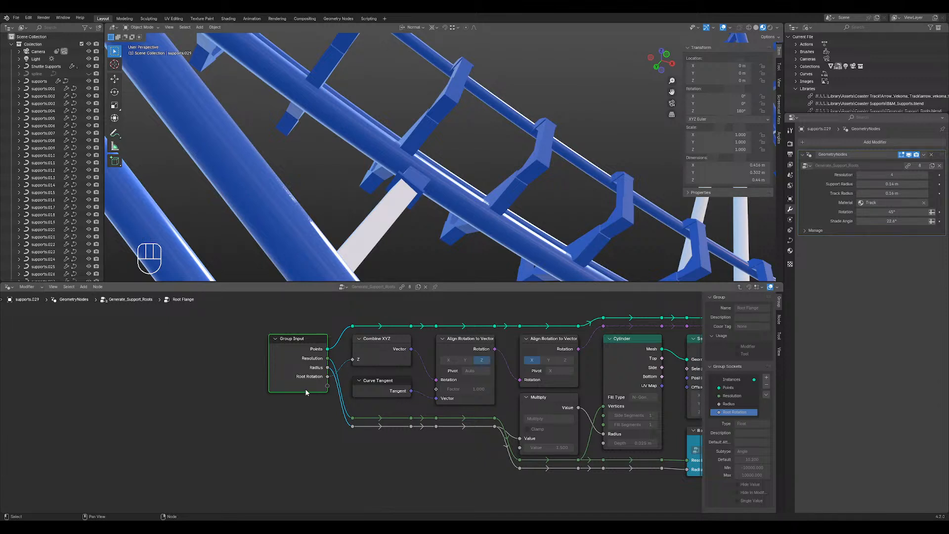
key("Tab")
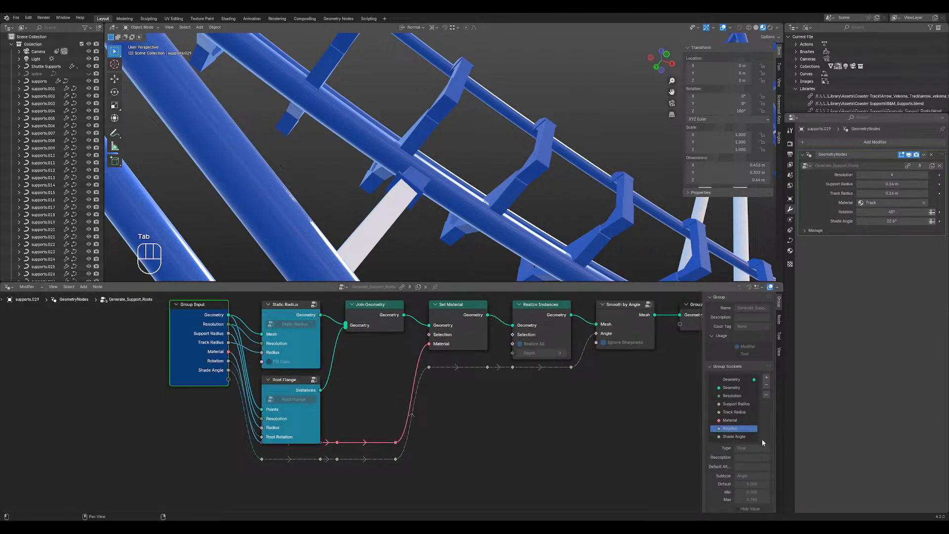
- Examine the Shade Angle and Rotation socket settings and the overall layout of the Generate_Support_Roots node tree
scroll(739, 410, "down", 2)
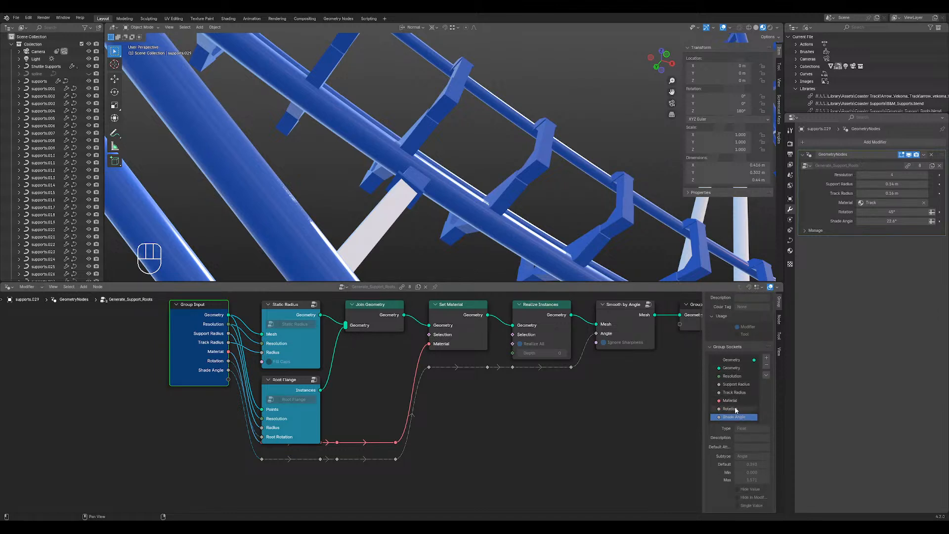
left_click(756, 482)
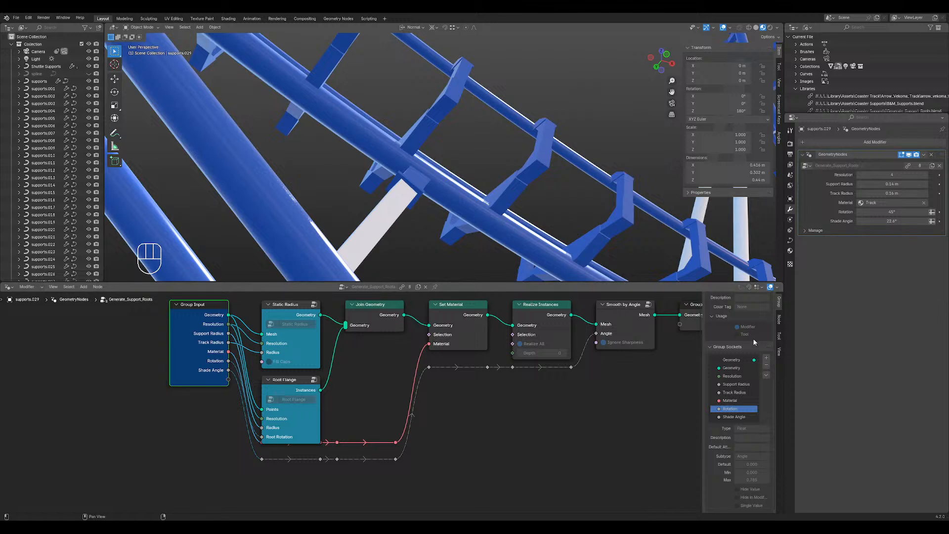
left_click(415, 188)
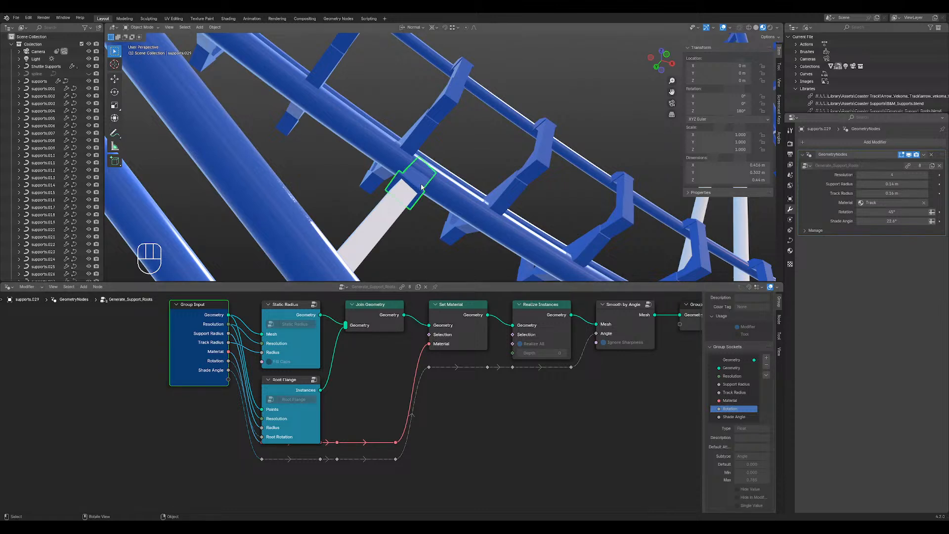
left_click(279, 467)
scroll(191, 355, "down", 6)
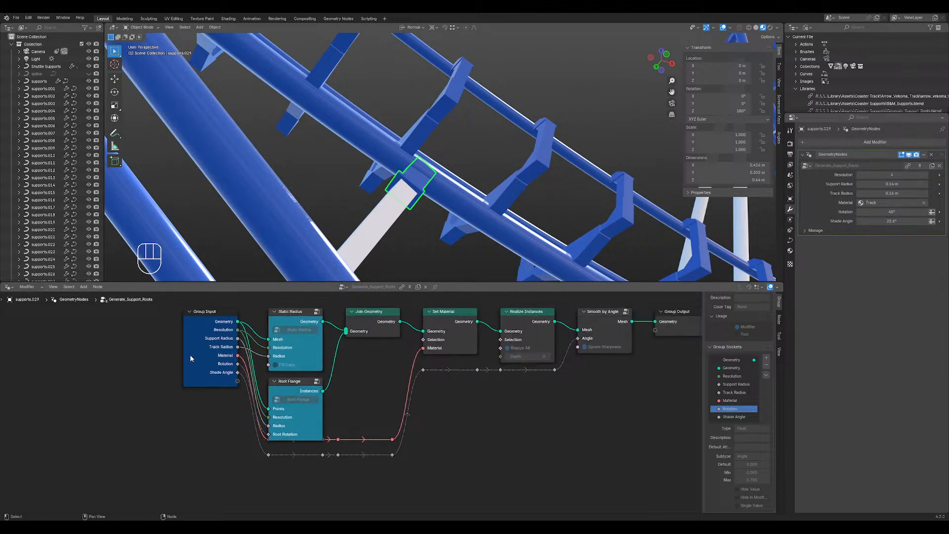
scroll(222, 371, "up", 7)
scroll(226, 372, "down", 4)
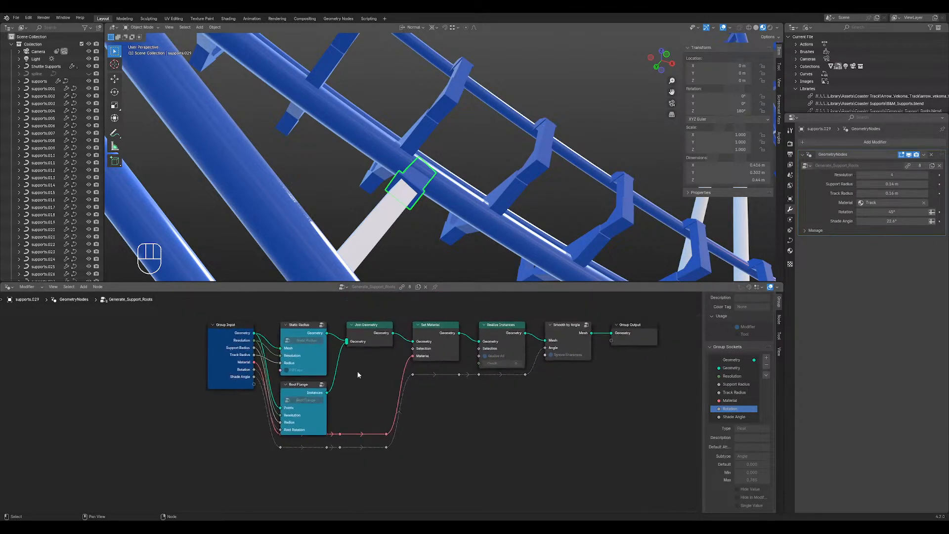
middle_click_drag(358, 370, 307, 378, "shift")
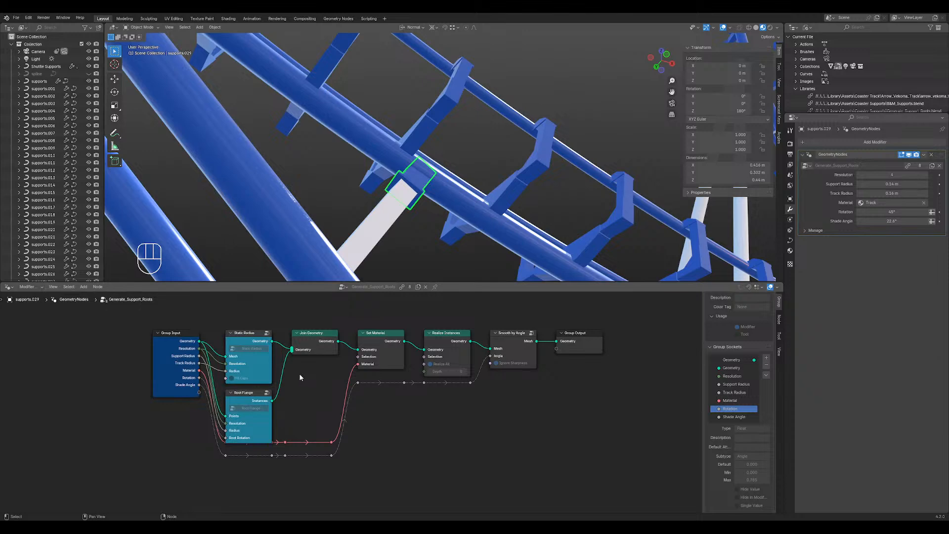
- Edit the short vertical support's curve in front view and raise its top control point about 0.13 m along Z into the track
scroll(349, 200, "down", 7)
middle_click_drag(434, 151, 465, 151)
scroll(462, 204, "down", 2)
scroll(463, 206, "up", 4)
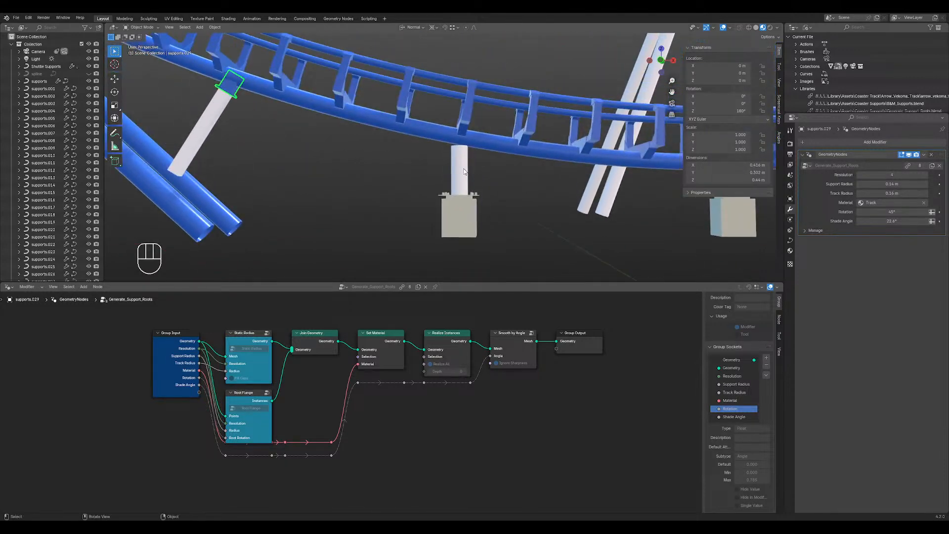
left_click(465, 151)
key("Tab")
key("KP_1")
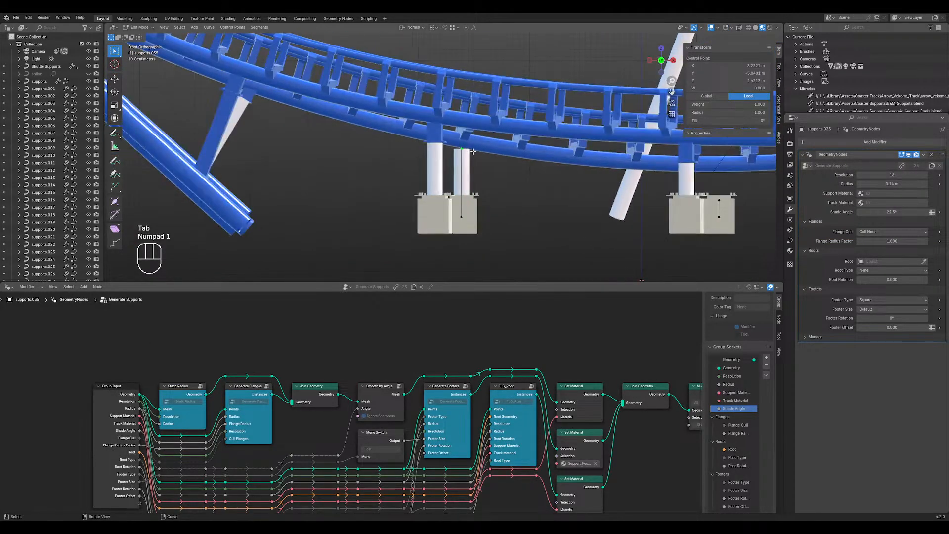
scroll(478, 154, "up", 5)
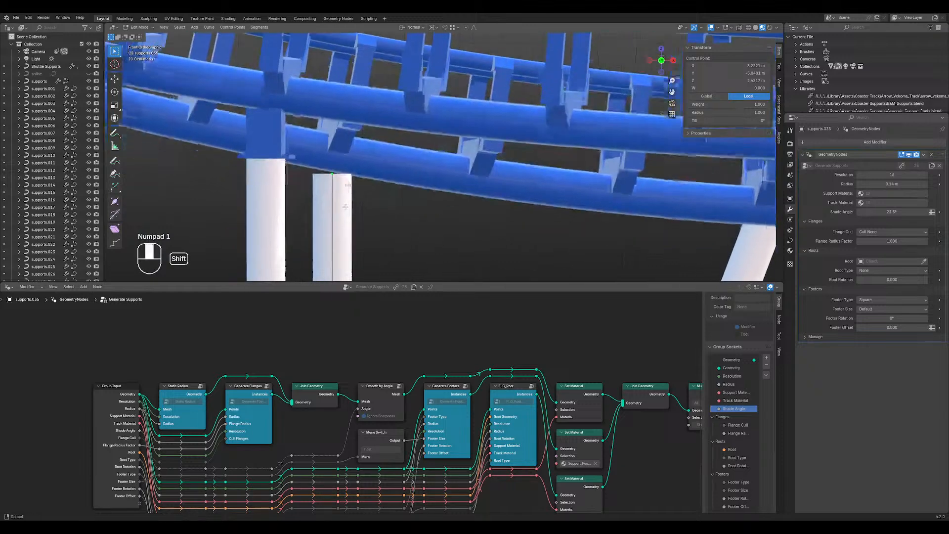
key("g")
key("z")
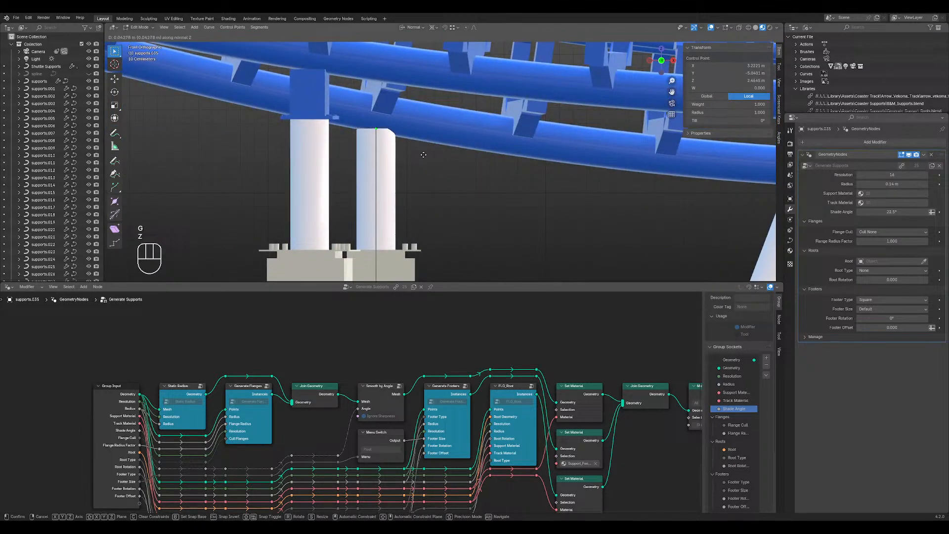
left_click(424, 143)
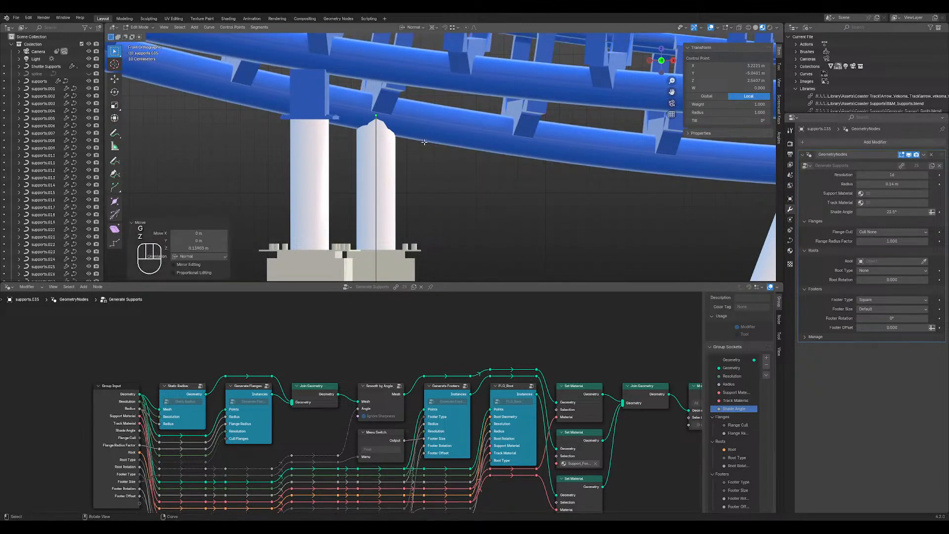
- Subdivide the vertical support's curve and move the new middle point up along Z by about 0.41 m
scroll(460, 163, "down", 2)
key("a")
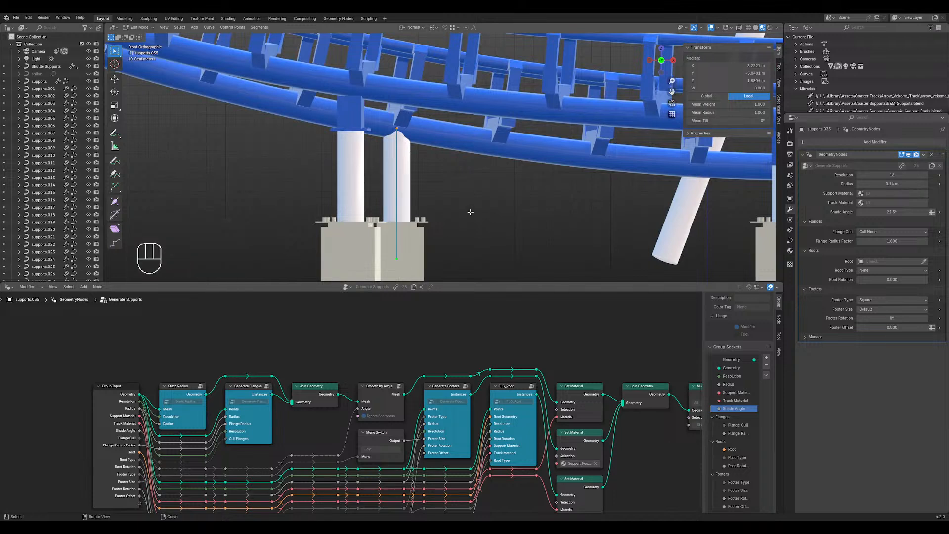
right_click(472, 205)
left_click(472, 203)
key("g")
key("z")
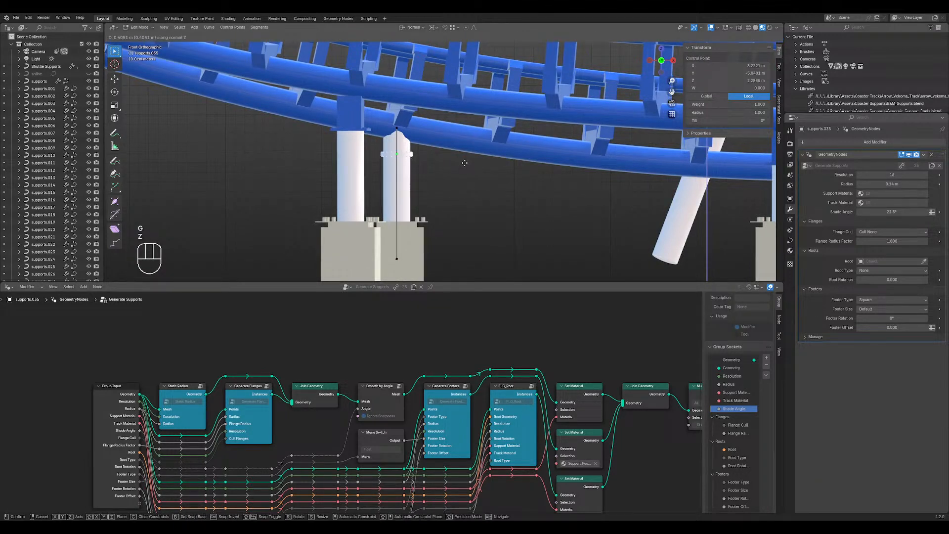
left_click(464, 163)
- Separate the support's top segment into its own curve object and set that piece's footer type to None
key("p")
key("Return")
key("Tab")
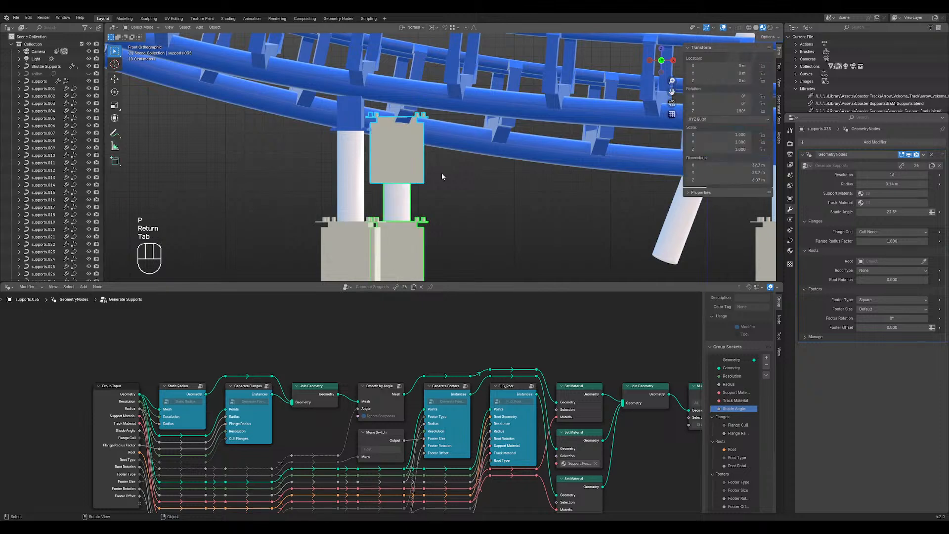
left_click(885, 301)
left_click(873, 307)
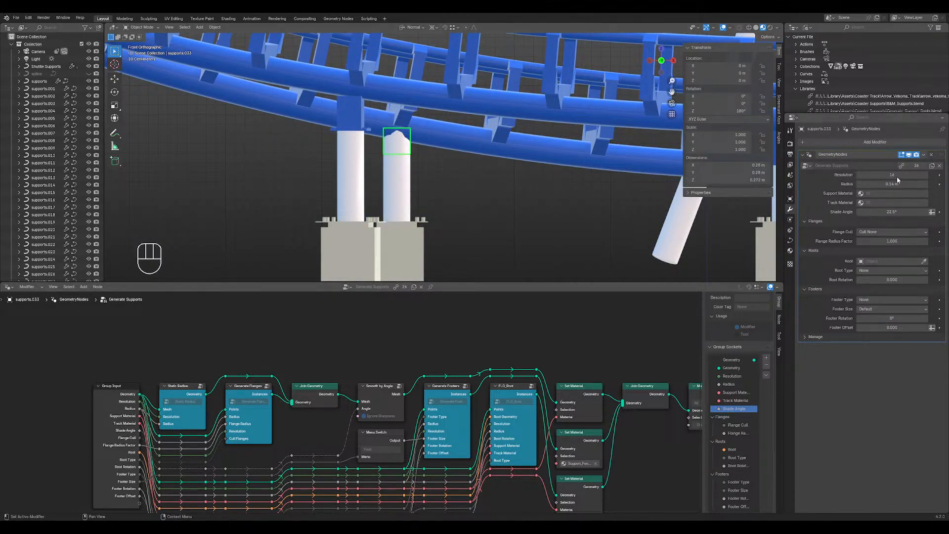
- Replace the separated top piece's modifier with a new Geometry Nodes modifier that uses the Generate_Support_Roots node group
left_click(932, 156)
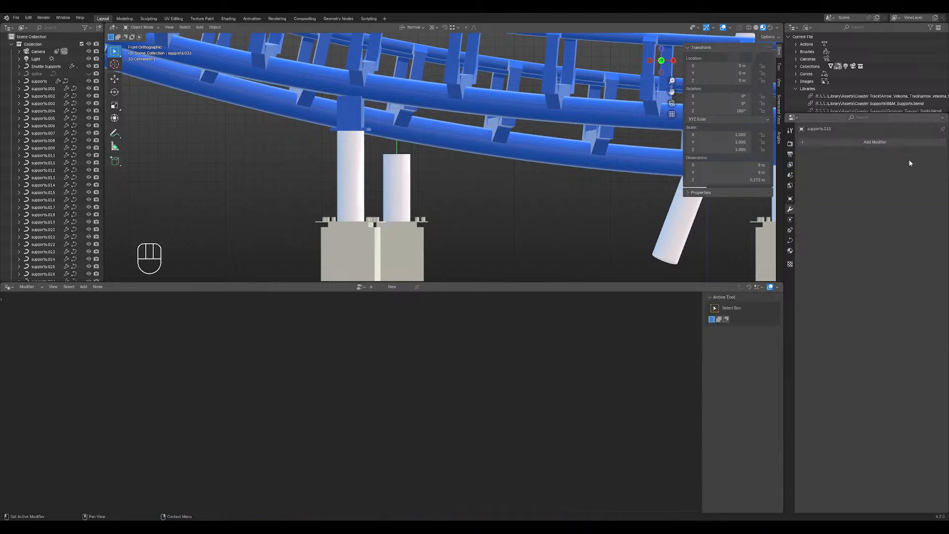
left_click(817, 143)
left_click(801, 144)
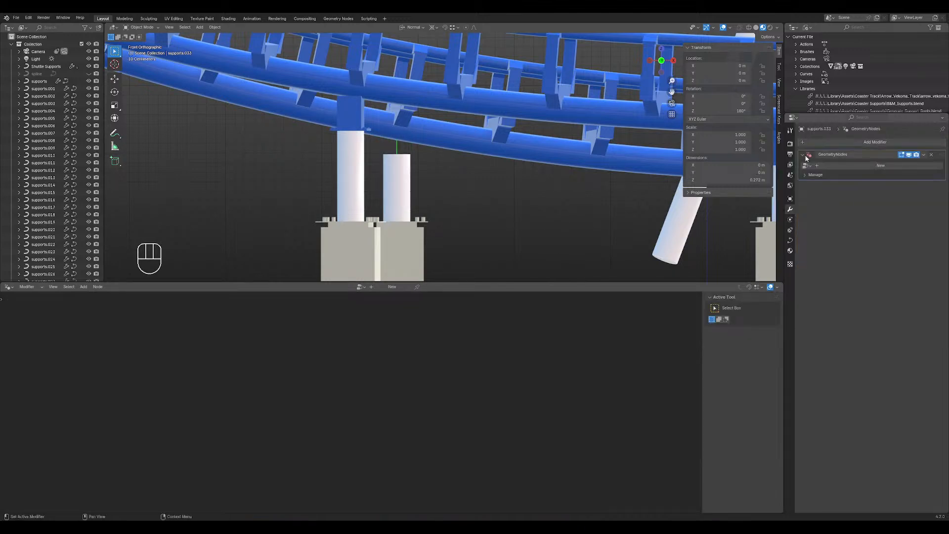
left_click(807, 166)
left_click(836, 233)
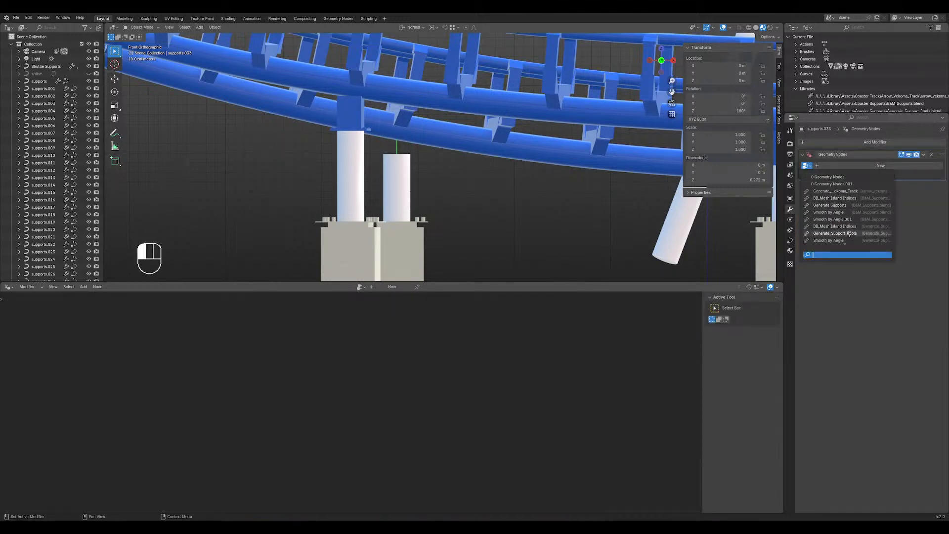
- Set the root piece's modifier resolution to 4 and its rotation to 45°
key("Tab")
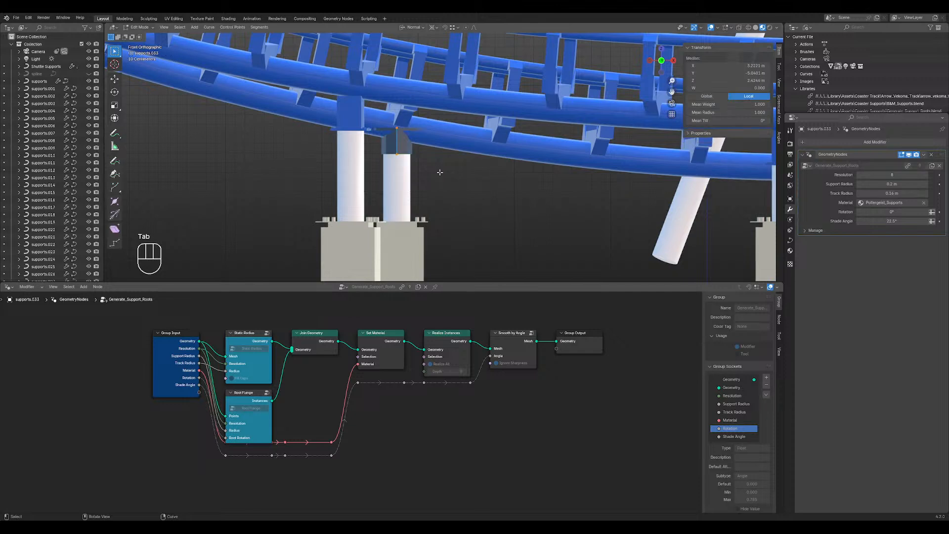
key("q")
left_click_drag(893, 174, 858, 175)
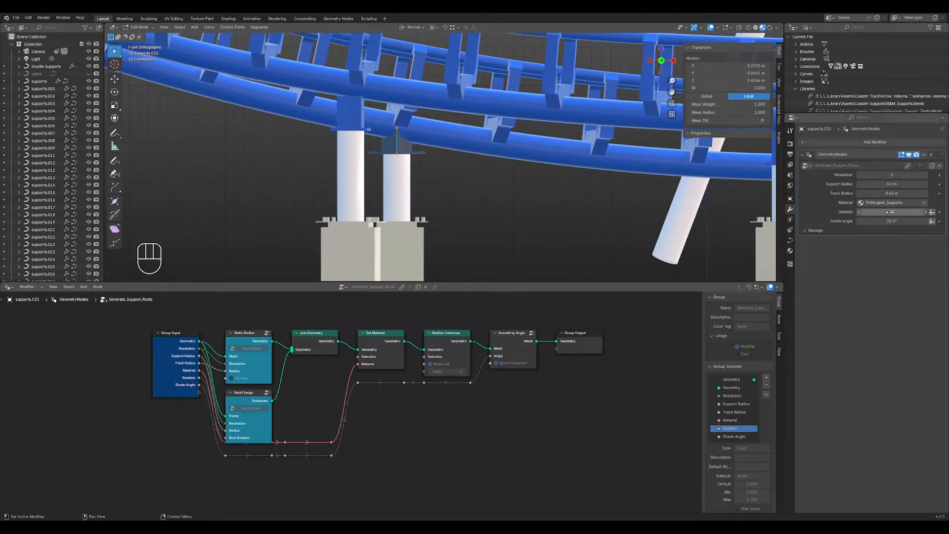
middle_click_drag(559, 148, 559, 203)
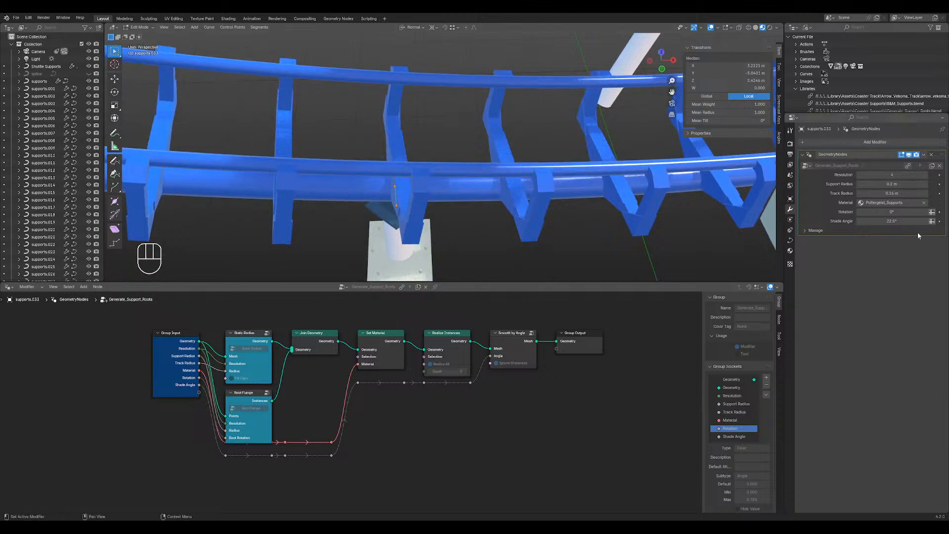
left_click_drag(868, 211, 897, 211)
middle_click_drag(349, 235, 375, 191)
- Set the root curve's mean tilt to 45° and change its modifier material to Track
left_click(740, 121)
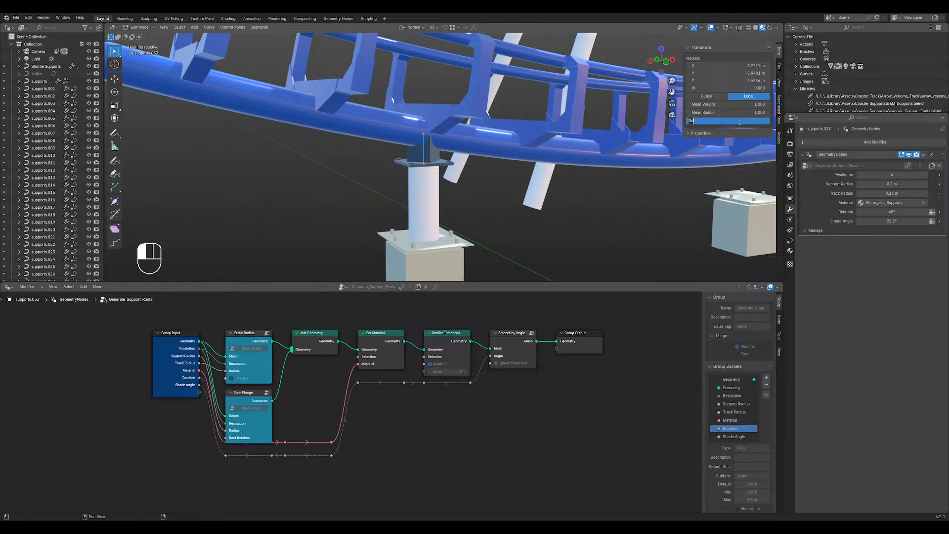
type("45")
key("Return")
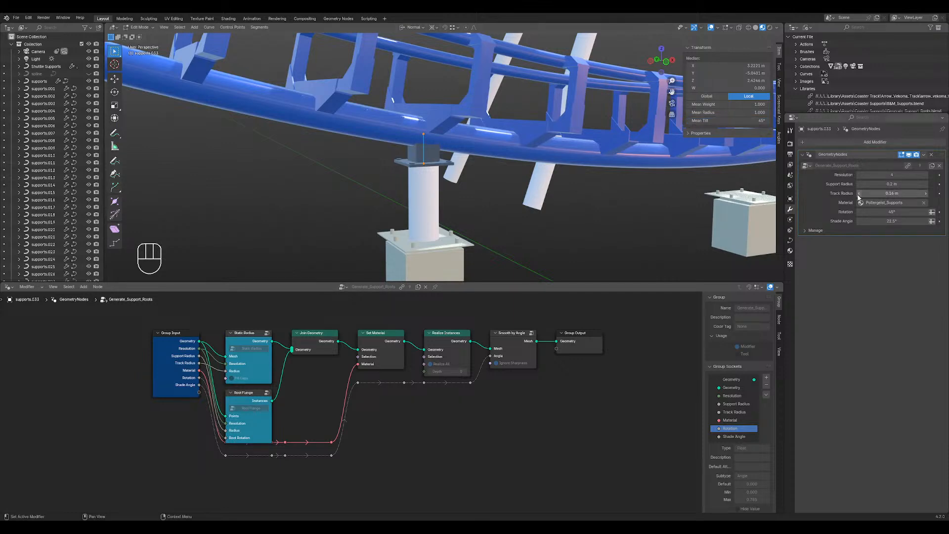
left_click(923, 203)
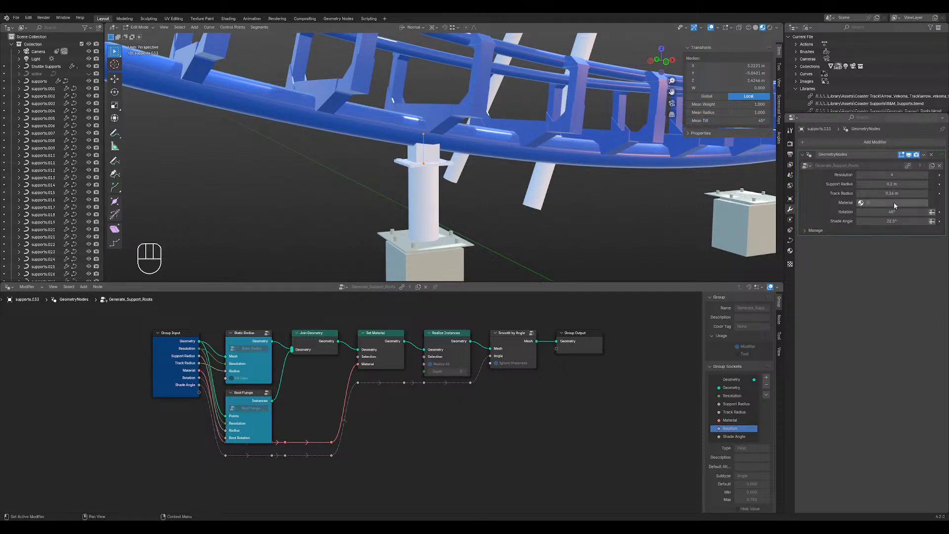
left_click(860, 203)
left_click(840, 228)
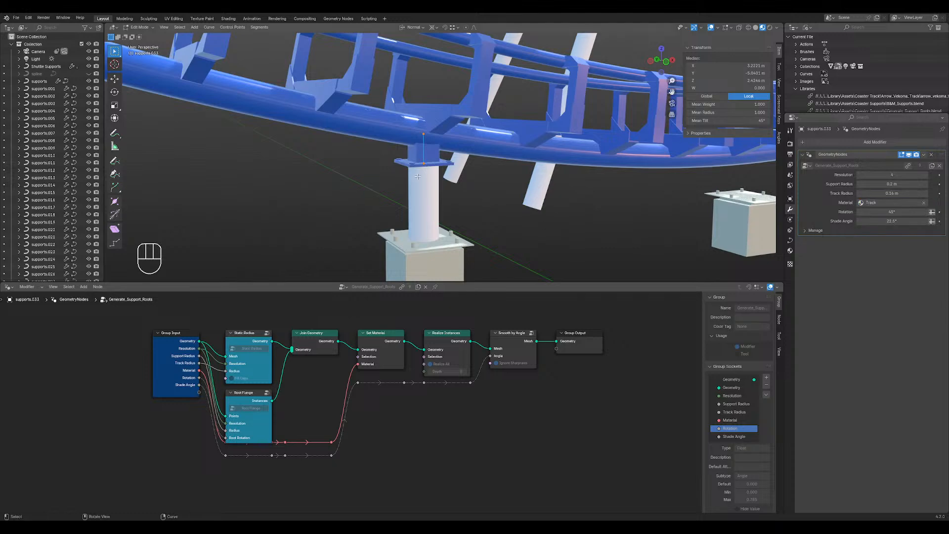
key("Tab")
- Try to rotate the root piece's curve in a top wireframe view to align it with the track
middle_click_drag(435, 165, 504, 157)
key("Tab")
key("Tab")
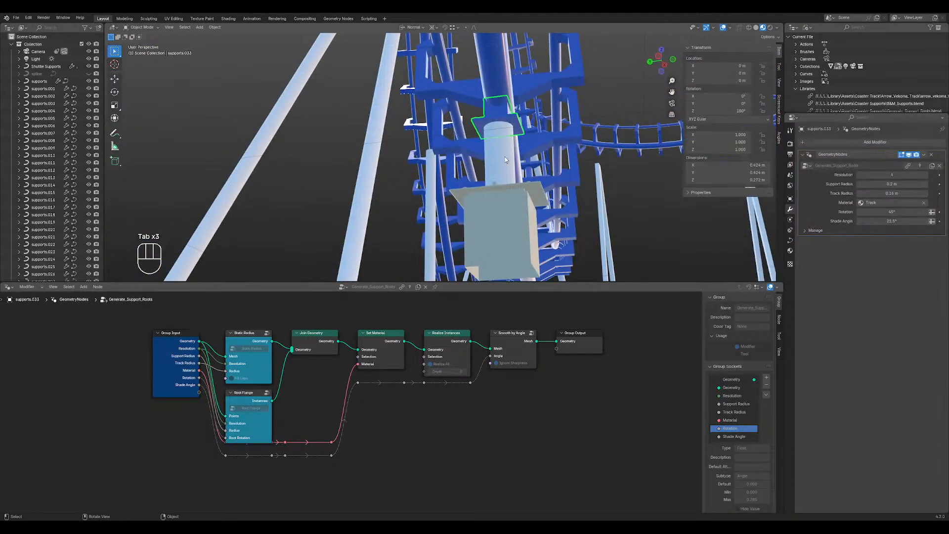
left_click(505, 157)
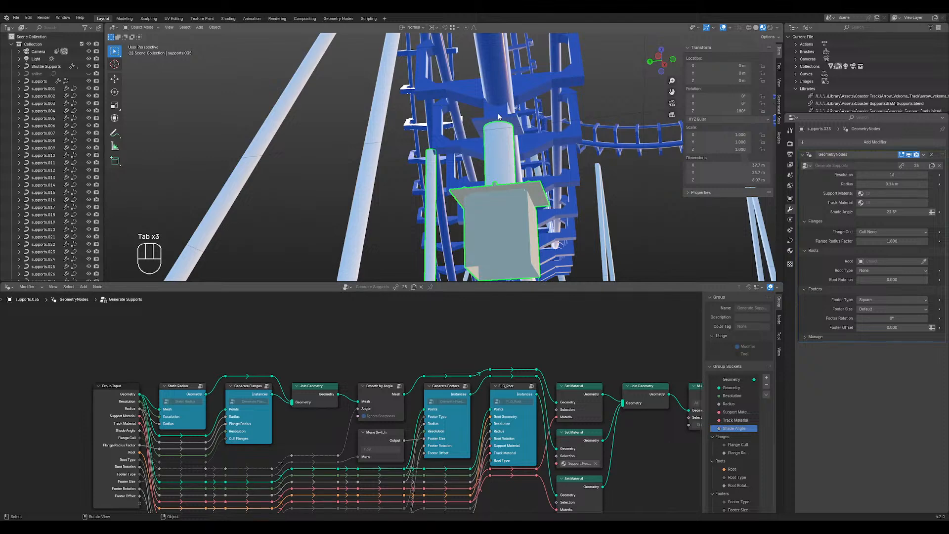
left_click(503, 145)
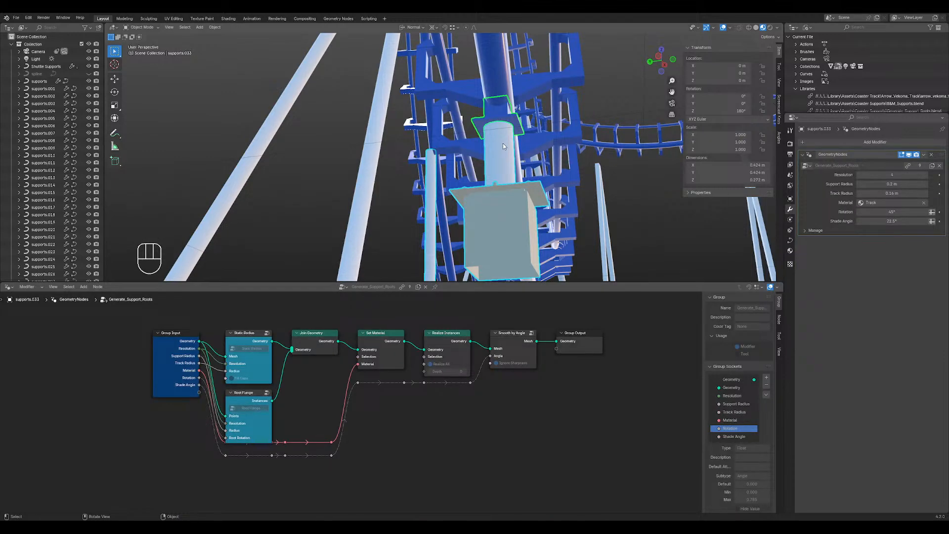
key("KP_7")
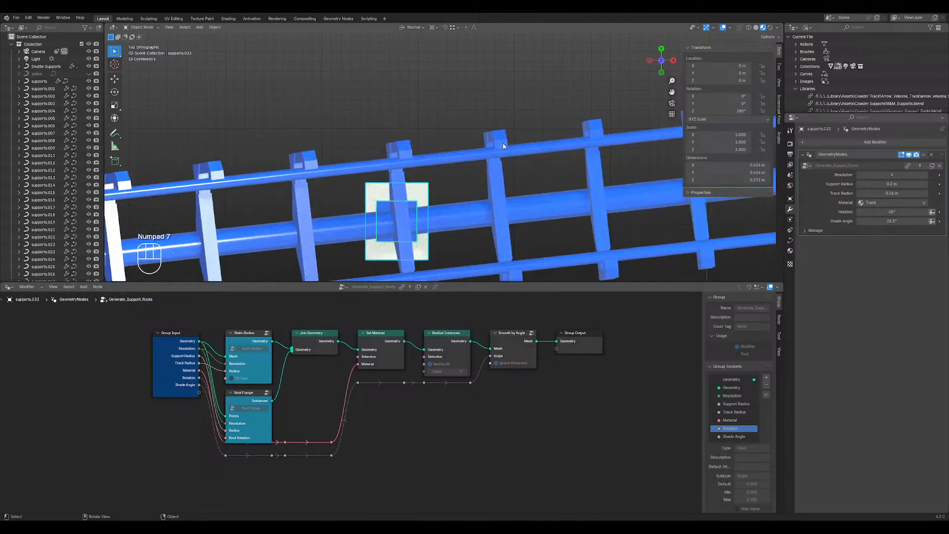
key("shift+z")
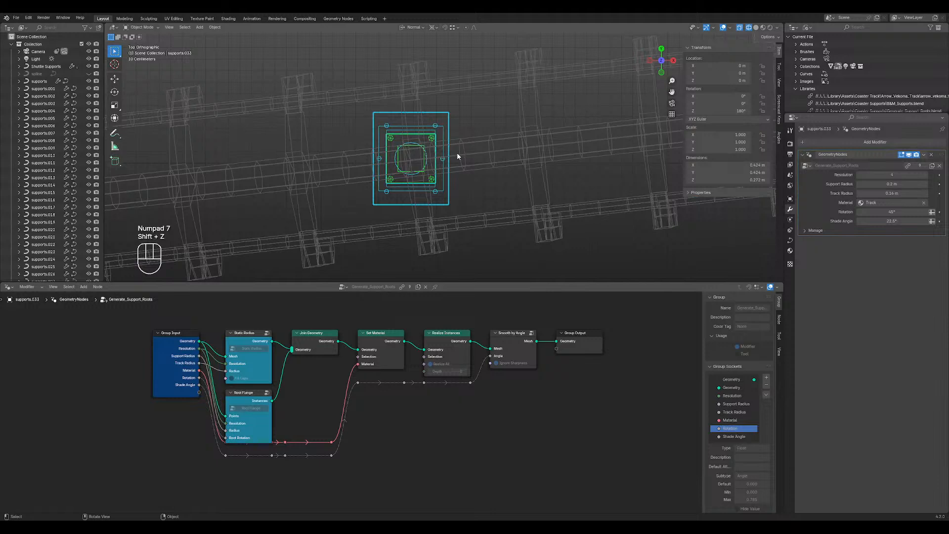
key("Tab")
key("r")
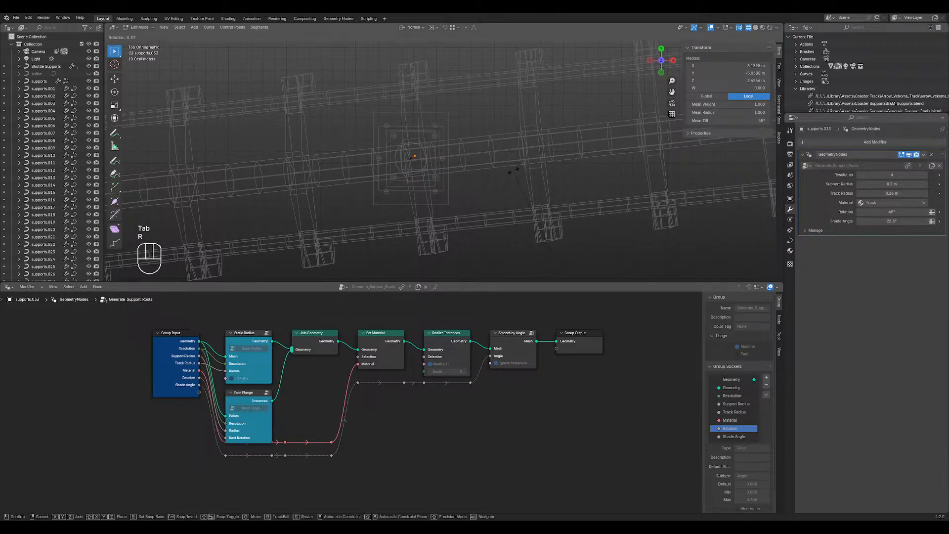
left_click(504, 173)
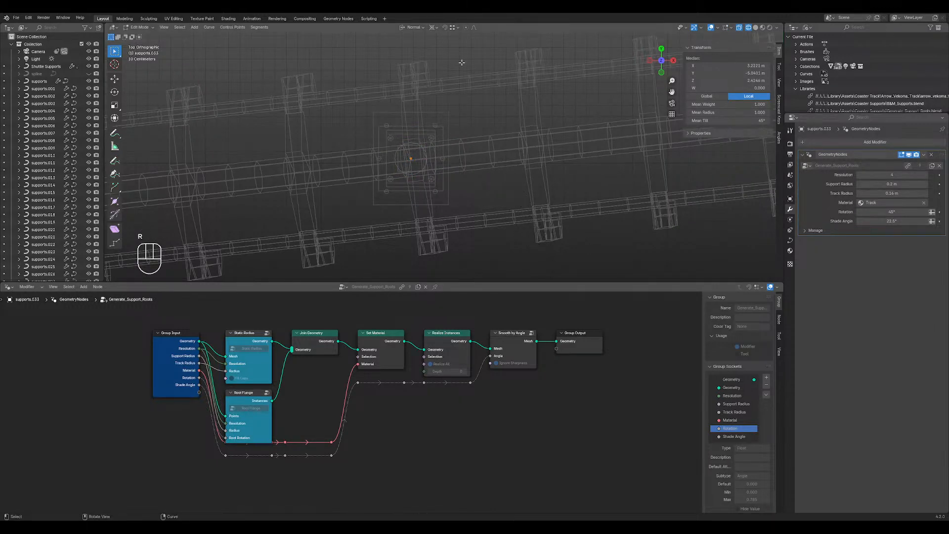
- Set the transform pivot point to Bounding Box Center and try rotating the root curve again
left_click(433, 28)
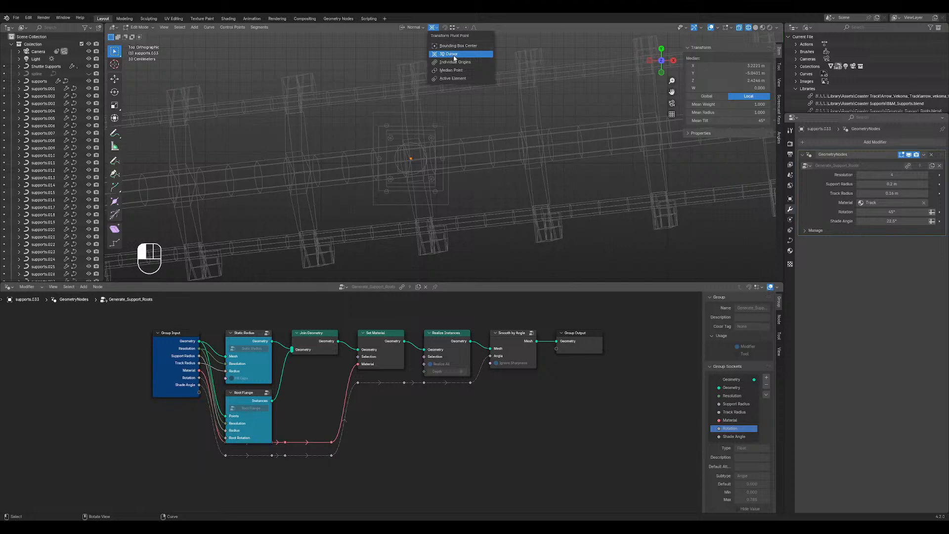
left_click(459, 46)
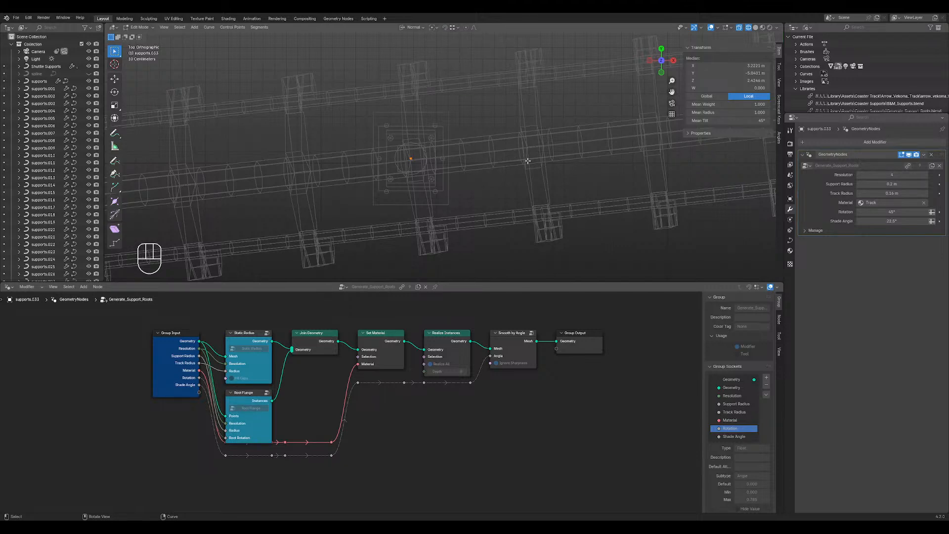
key("r")
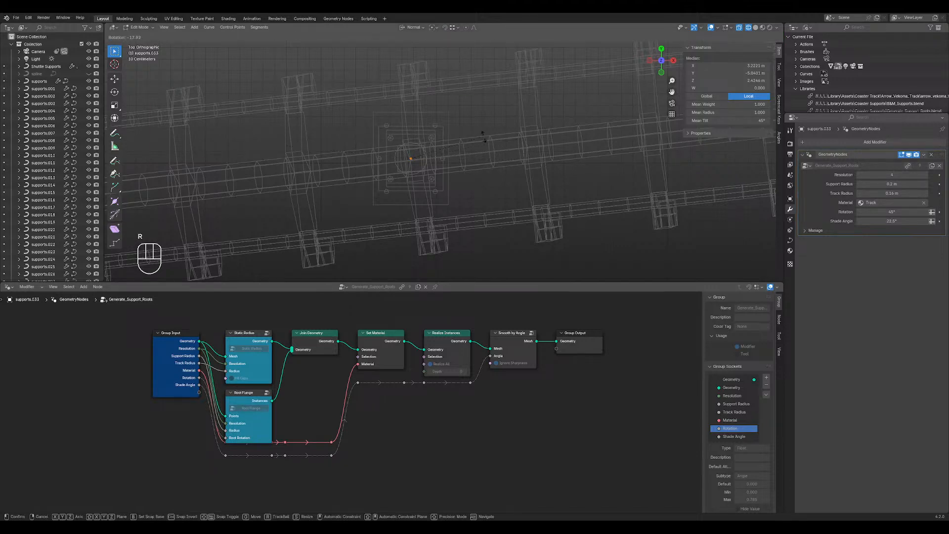
right_click(463, 134)
- Adjust the root curve's mean tilt to turn the square root piece in line with the track, then return to object mode
middle_click_drag(448, 106, 468, 123, "shift")
left_click(734, 120)
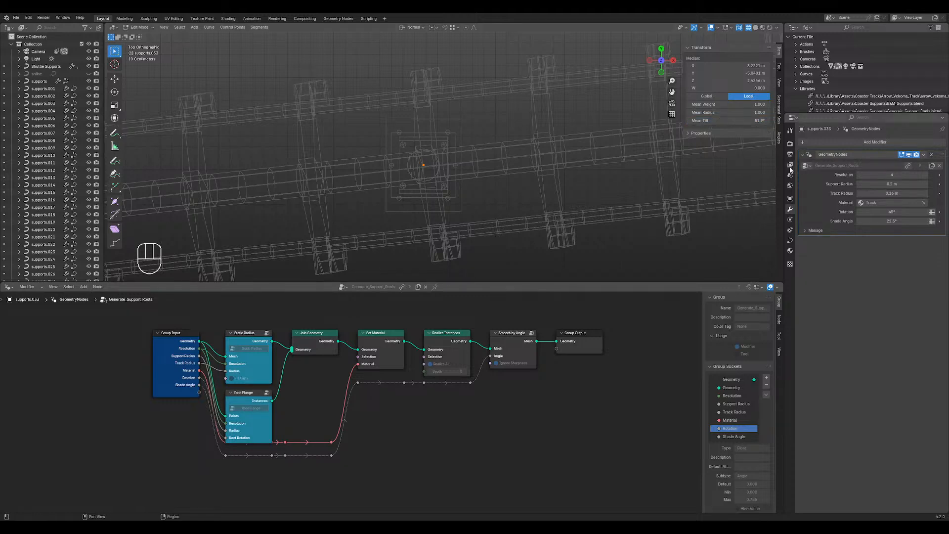
left_click(876, 214)
key("Tab")
- Examine the short supports along the track from above in wireframe and from the side in shaded view
scroll(440, 156, "down", 3)
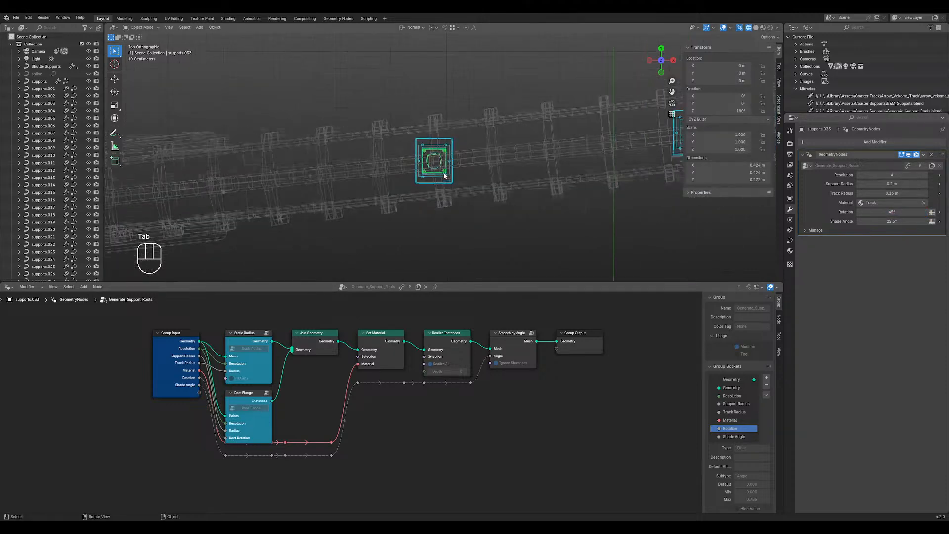
middle_click_drag(440, 156, 483, 170)
scroll(484, 166, "down", 7)
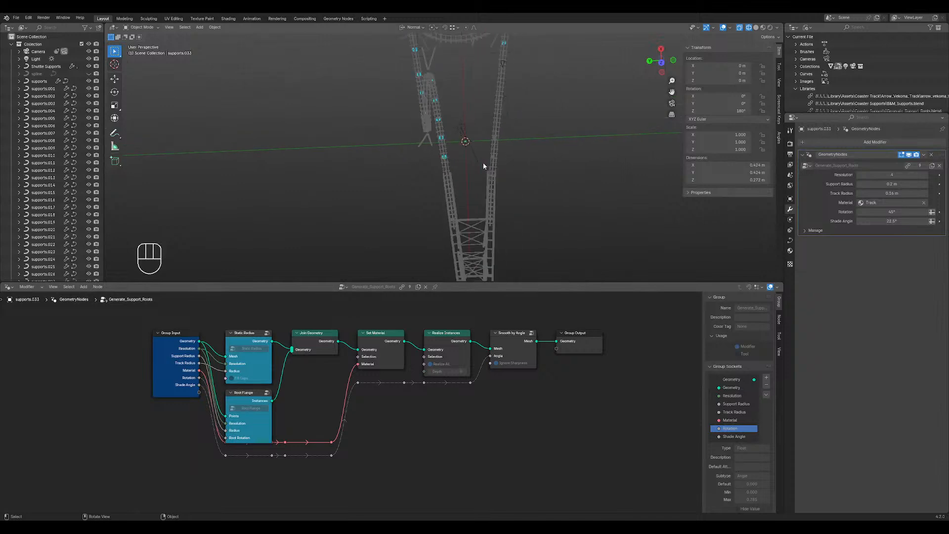
middle_click_drag(454, 103, 493, 197, "shift")
middle_click_drag(493, 197, 446, 117, "shift")
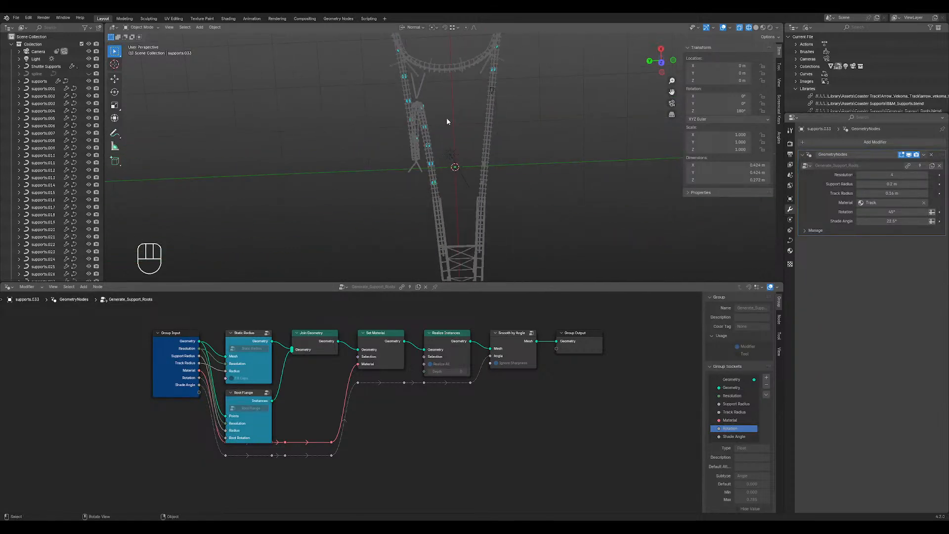
scroll(429, 185, "up", 6)
middle_click_drag(428, 189, 338, 128)
mouse_move(410, 113)
middle_mouse_down()
mouse_move(388, 150)
mouse_move(405, 119)
middle_mouse_up()
key("shift+z")
scroll(405, 120, "down", 3)
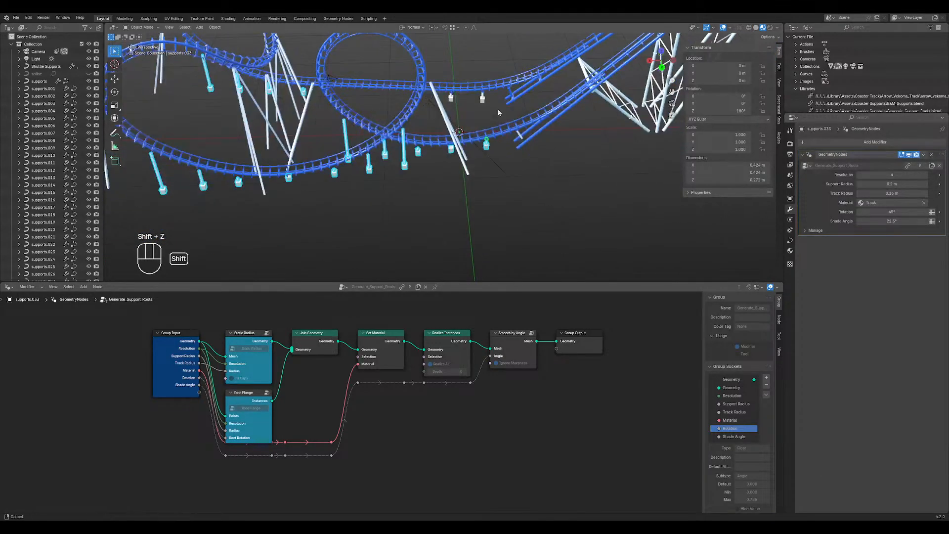
- Move the short support columns together with the root piece about 0.019 m in X and -0.023 m in Y under the track spine
left_click(586, 209)
middle_click_drag(498, 109, 367, 165, "shift")
scroll(494, 159, "up", 5)
left_click(324, 145)
left_click(325, 133, "shift")
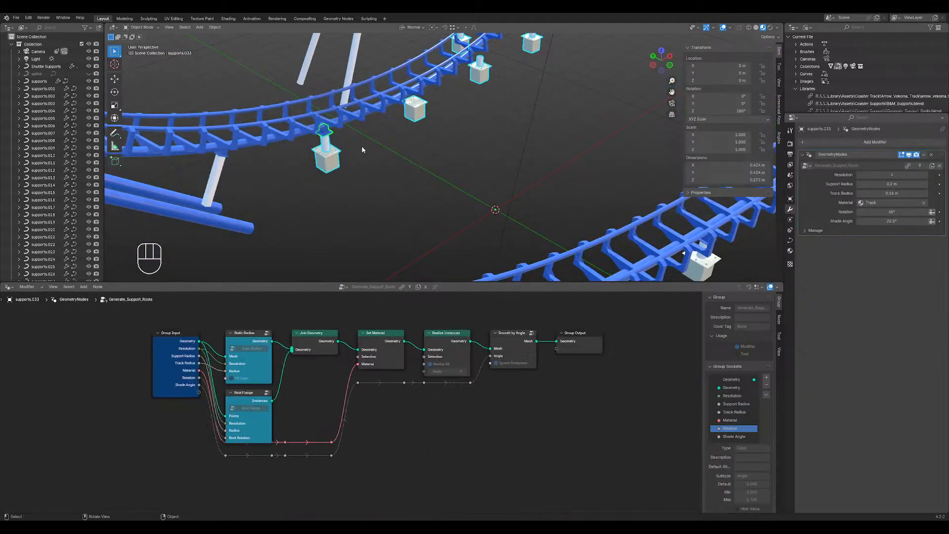
key("KP_7")
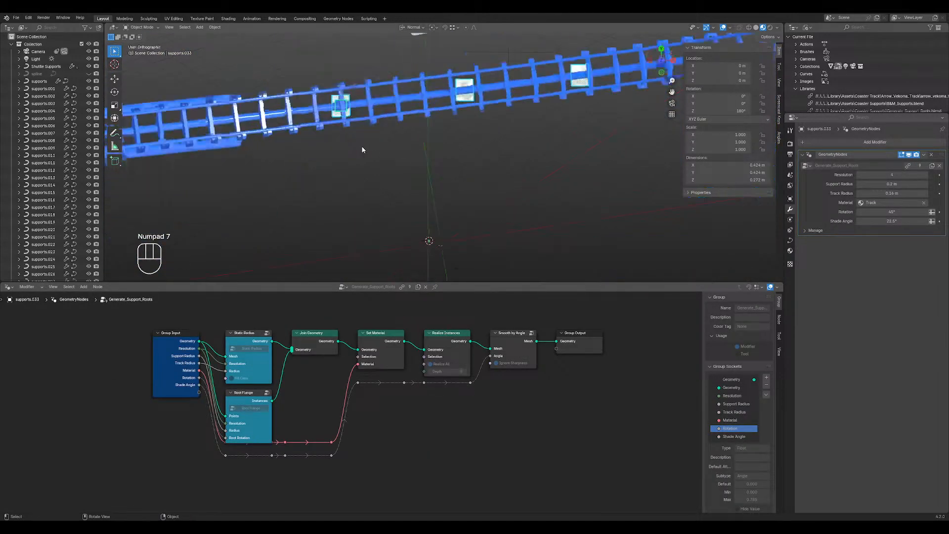
key("shift+z")
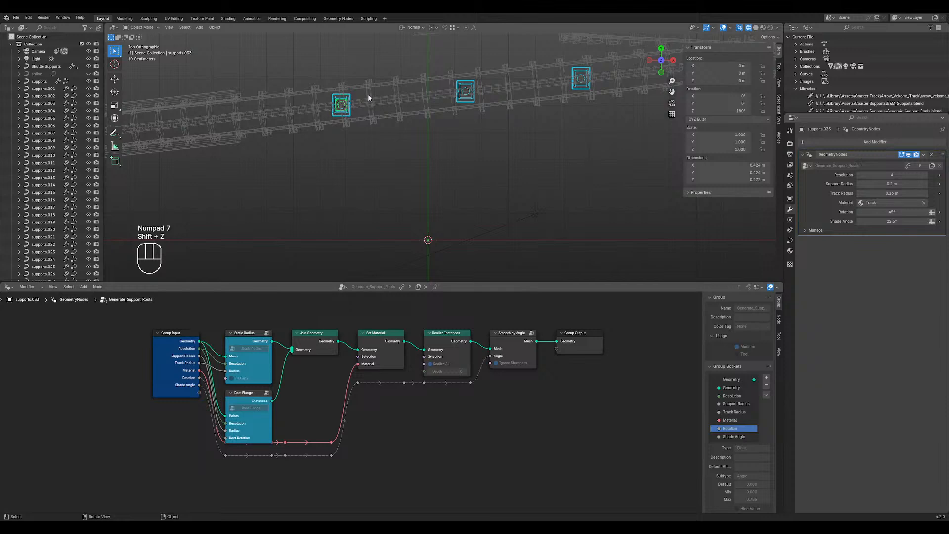
middle_click_drag(368, 98, 463, 195, "shift")
scroll(471, 223, "up", 7)
middle_click_drag(419, 218, 433, 88, "shift")
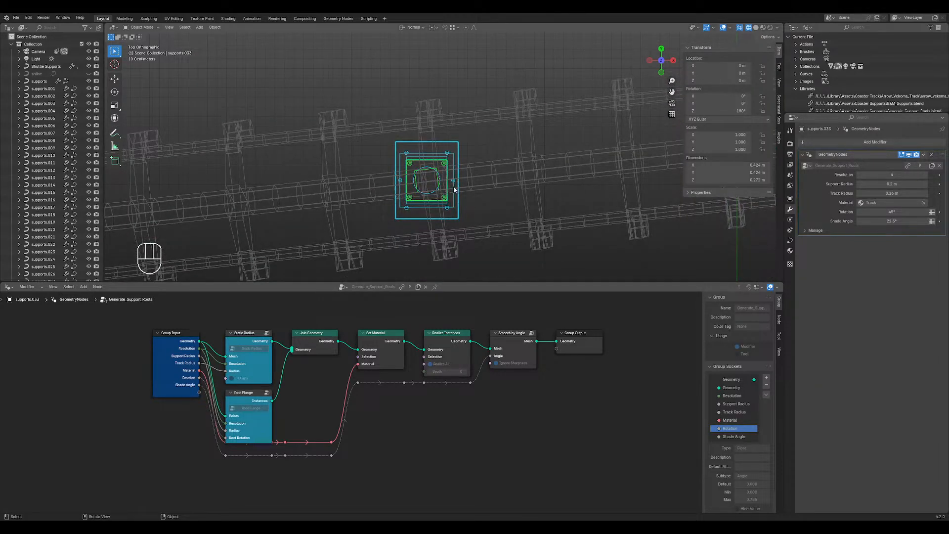
key("g")
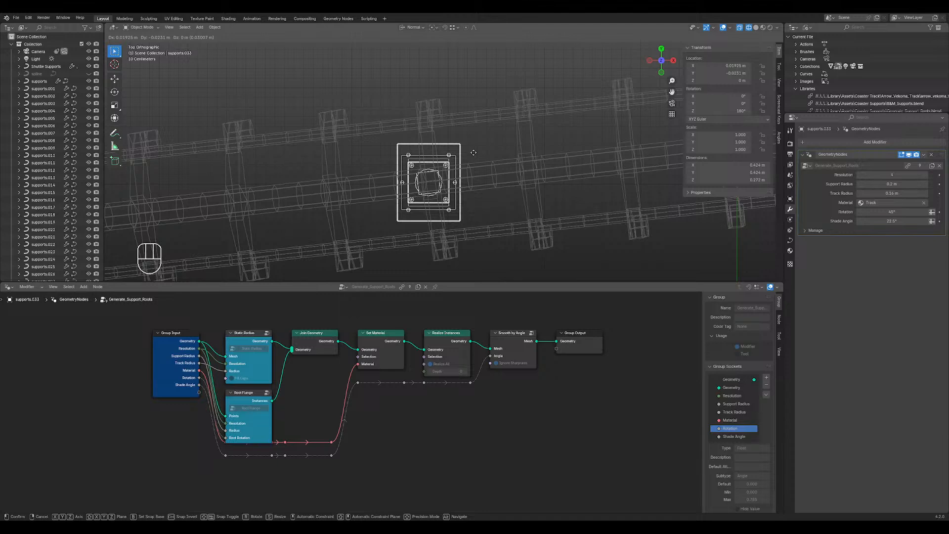
left_click(475, 158)
- Inspect the fit of the repositioned column and root piece, then examine the beam ends of the lattice support structure
mouse_move(475, 165)
middle_mouse_down()
mouse_move(492, 74)
mouse_move(493, 147)
mouse_move(422, 144)
mouse_move(475, 76)
middle_mouse_up()
key("shift+z")
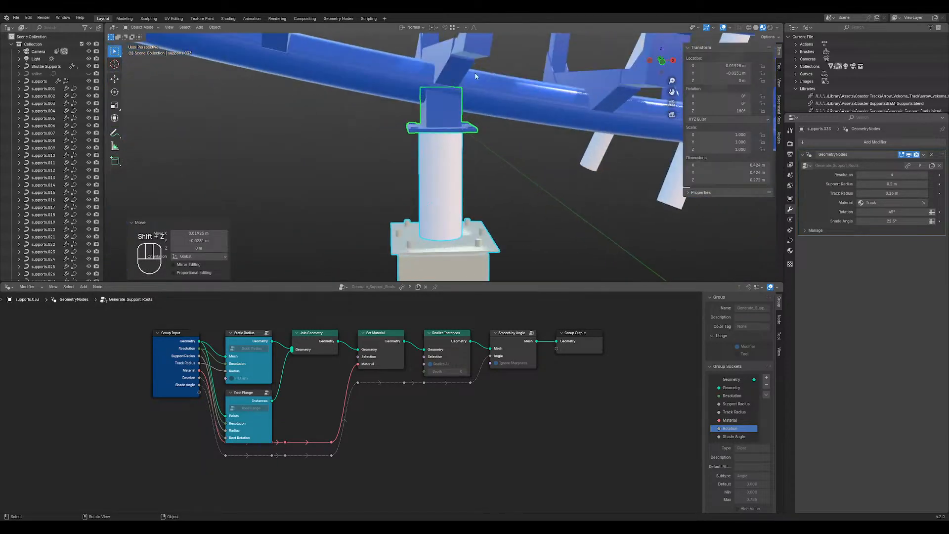
scroll(479, 52, "down", 4)
middle_click_drag(478, 116, 479, 140)
key("Tab")
key("Tab")
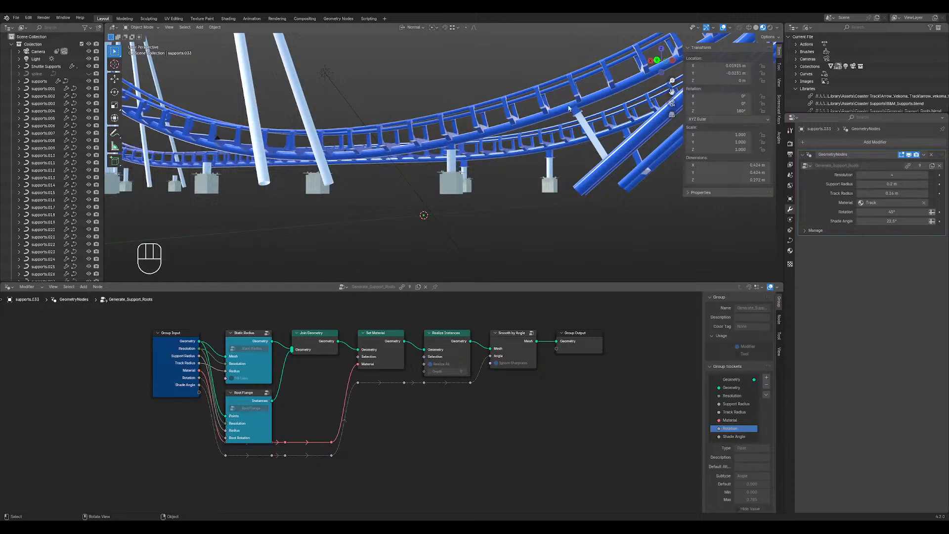
middle_click_drag(568, 108, 453, 182)
scroll(489, 178, "up", 5)
middle_click_drag(515, 203, 599, 184)
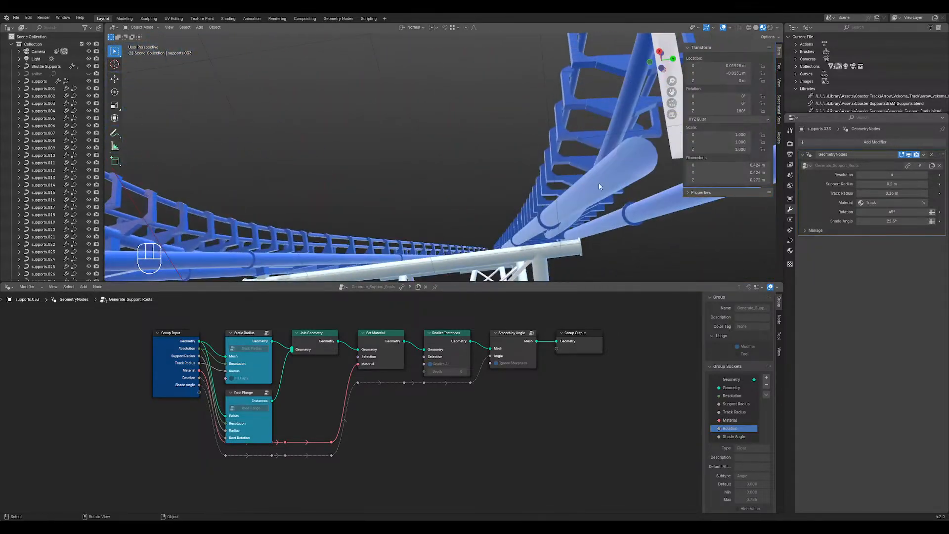
- Select the existing root piece and its adjoining connector at the end of the horizontal cross beam
left_click(269, 277)
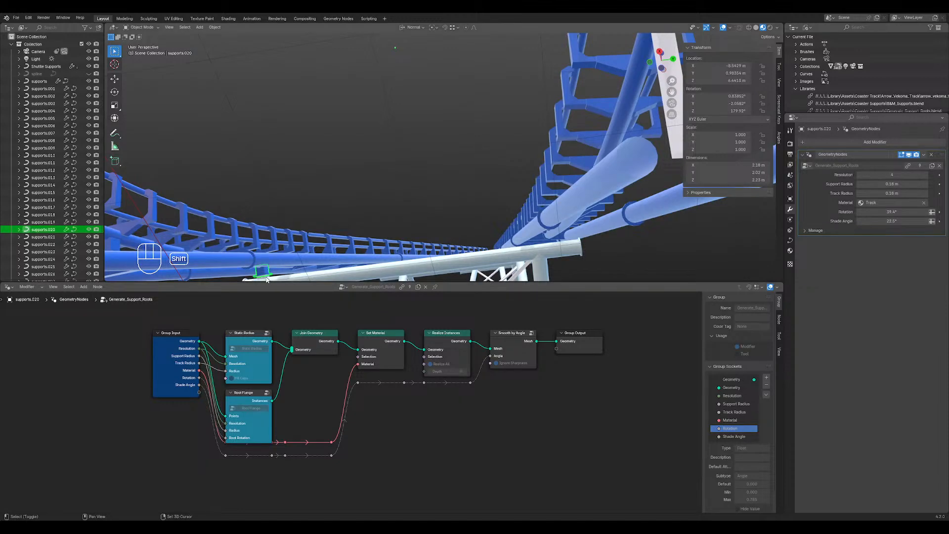
left_click(266, 279, "shift")
left_click(265, 279)
left_click(265, 279, "shift")
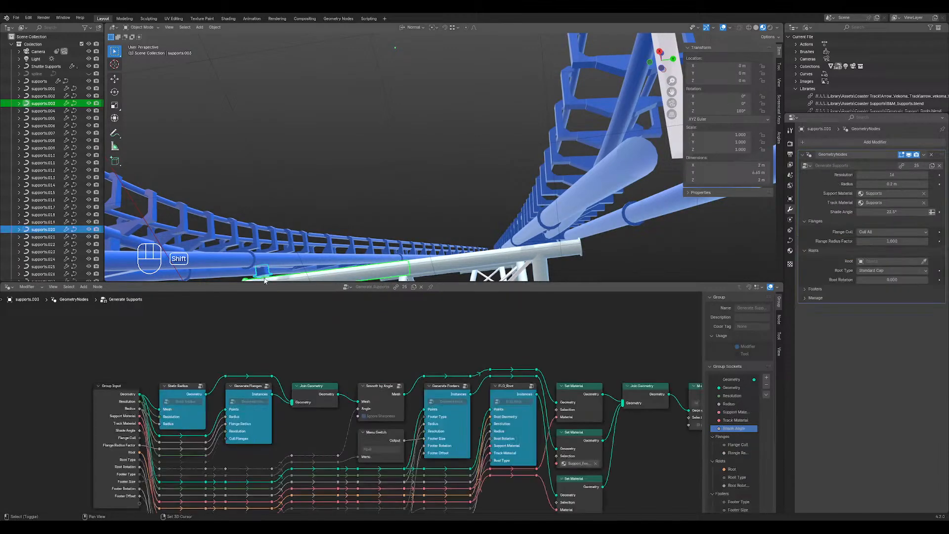
left_click(265, 280)
left_click(265, 280)
left_click(265, 278)
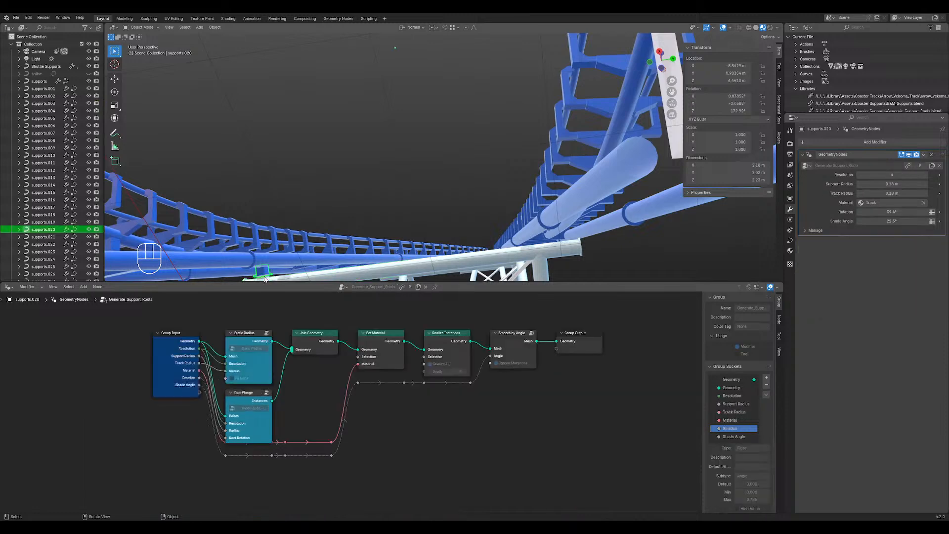
middle_click_drag(275, 247, 386, 106)
scroll(299, 246, "up", 3)
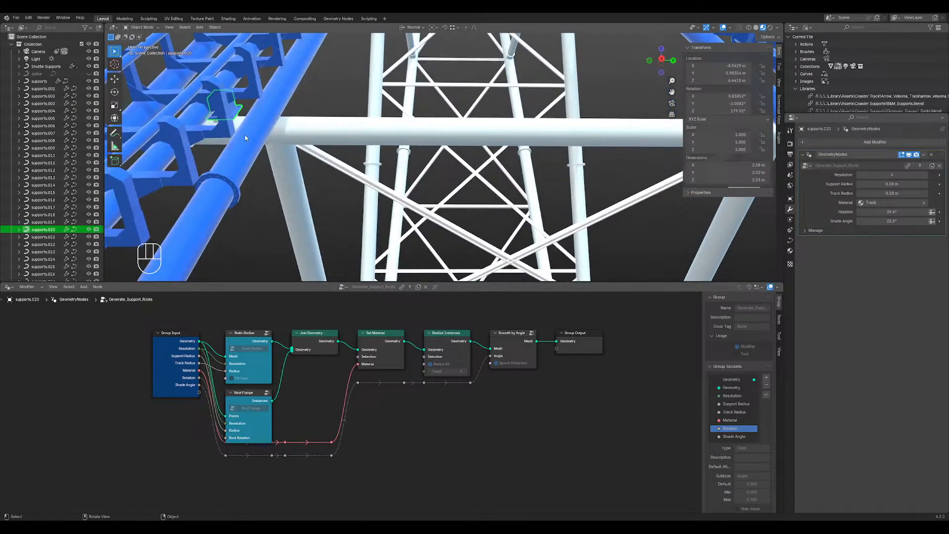
middle_click_drag(245, 137, 524, 59)
left_click(353, 252)
left_click(353, 246, "shift")
- Duplicate the selected root piece and connector about 8.3 m along the Y axis to the cross beam's opposite end
scroll(482, 137, "down", 10)
middle_click_drag(515, 189, 464, 238, "shift")
scroll(386, 227, "up", 6)
key("KP_7")
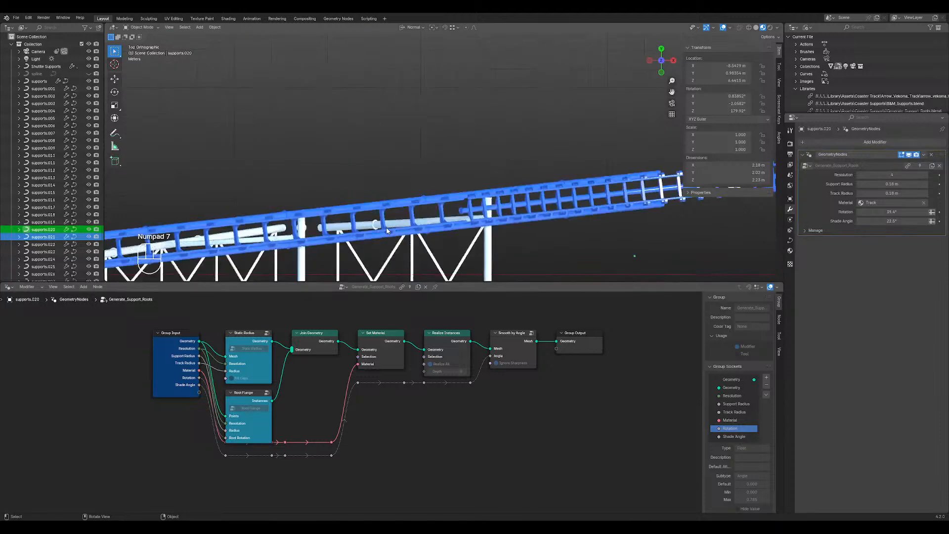
middle_click_drag(371, 226, 409, 91, "shift")
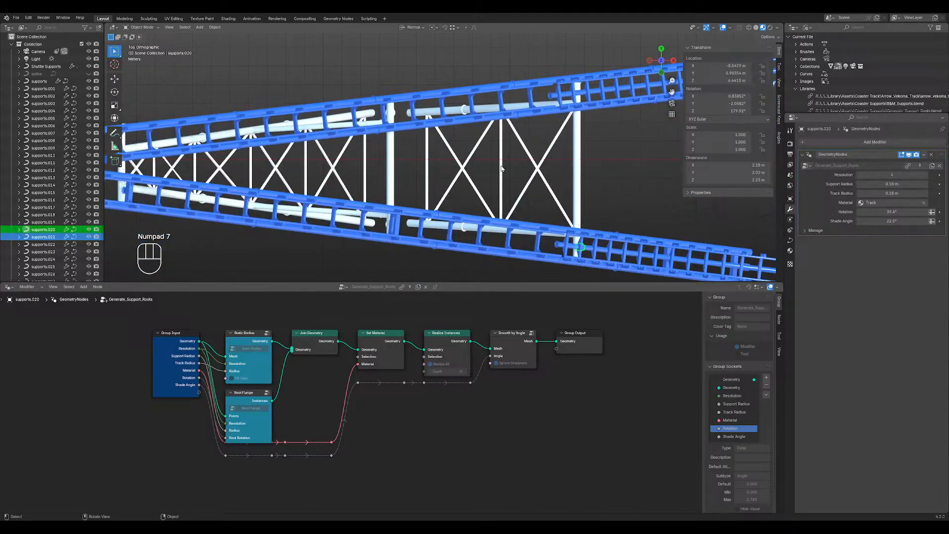
middle_click_drag(502, 168, 390, 157, "shift")
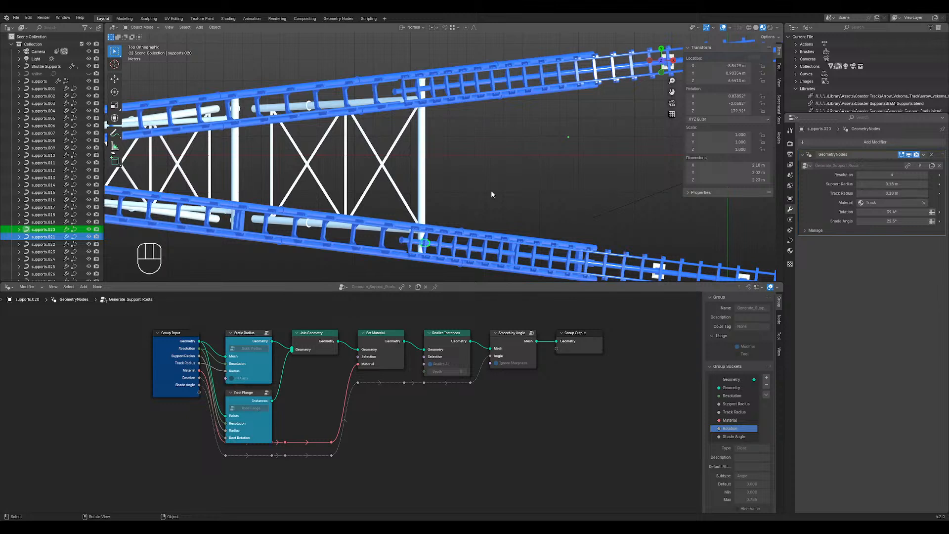
key("shift+d")
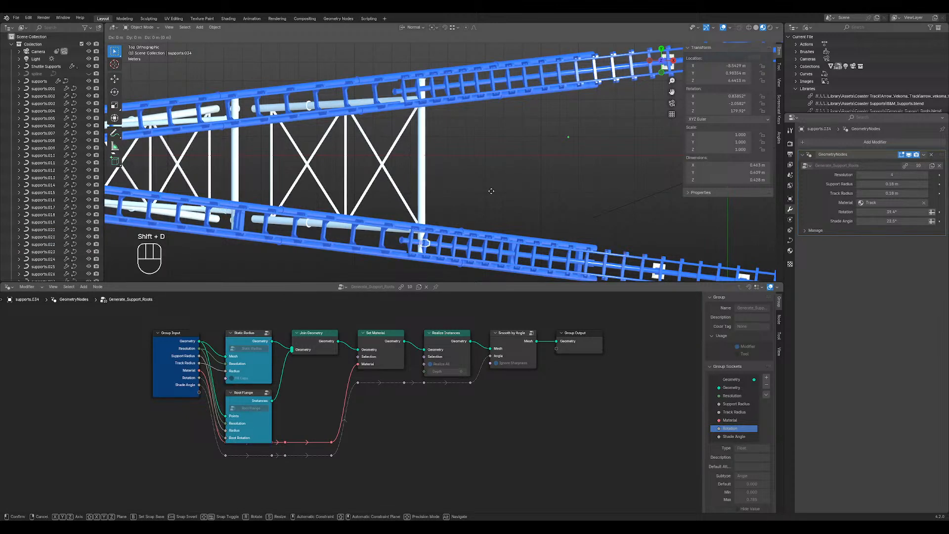
key("y")
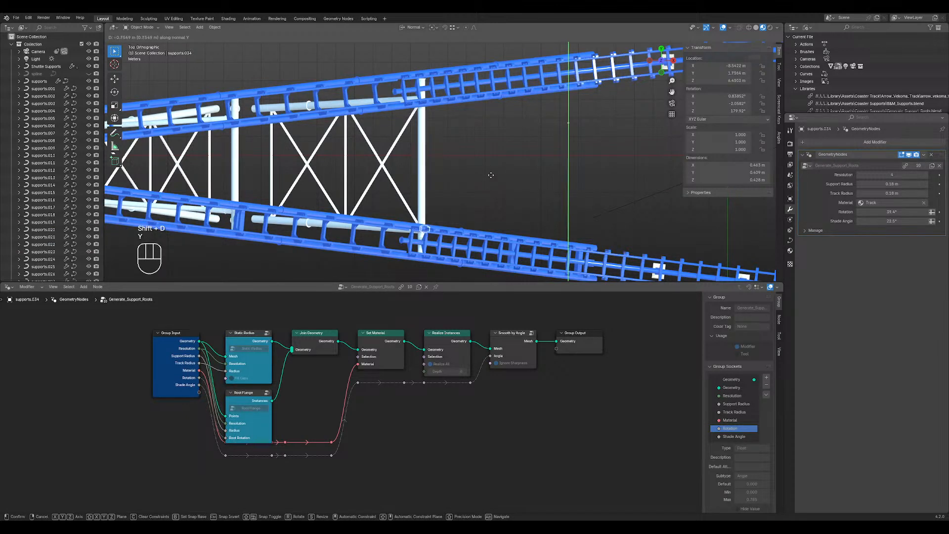
left_click(486, 36)
- Move the duplicated root piece and connector about -0.067 m along the normal X axis beside the track spine
scroll(444, 141, "up", 6)
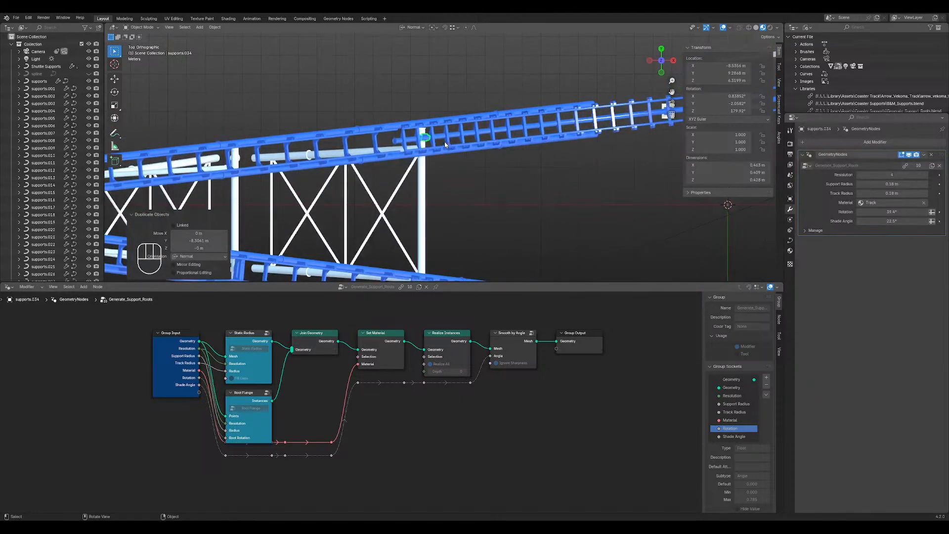
middle_click_drag(414, 142, 381, 94)
middle_click_drag(416, 202, 266, 180)
scroll(265, 180, "up", 8)
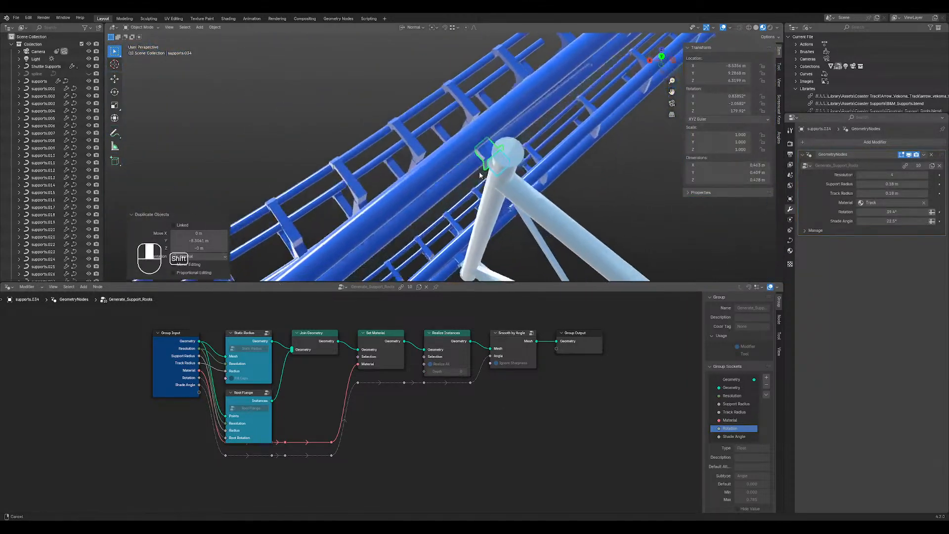
middle_click_drag(633, 154, 519, 143)
key("g")
key("x")
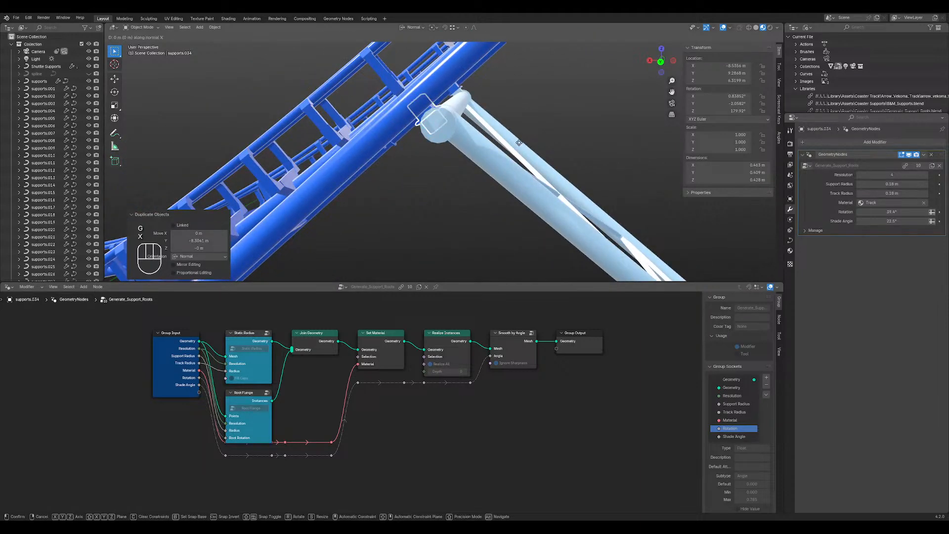
left_click(511, 142)
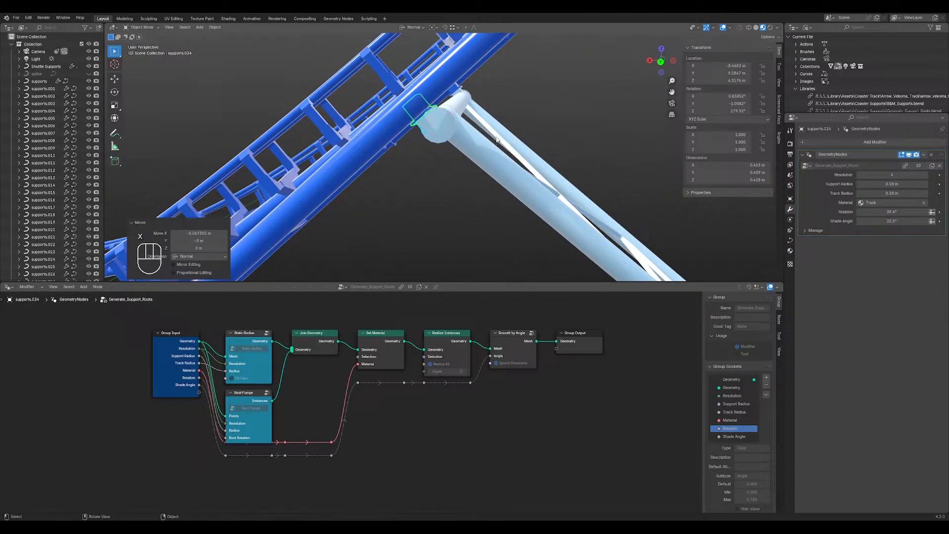
- Raise the duplicated root piece and connector about 0.136 m along the global Z axis
middle_click_drag(511, 142, 592, 185)
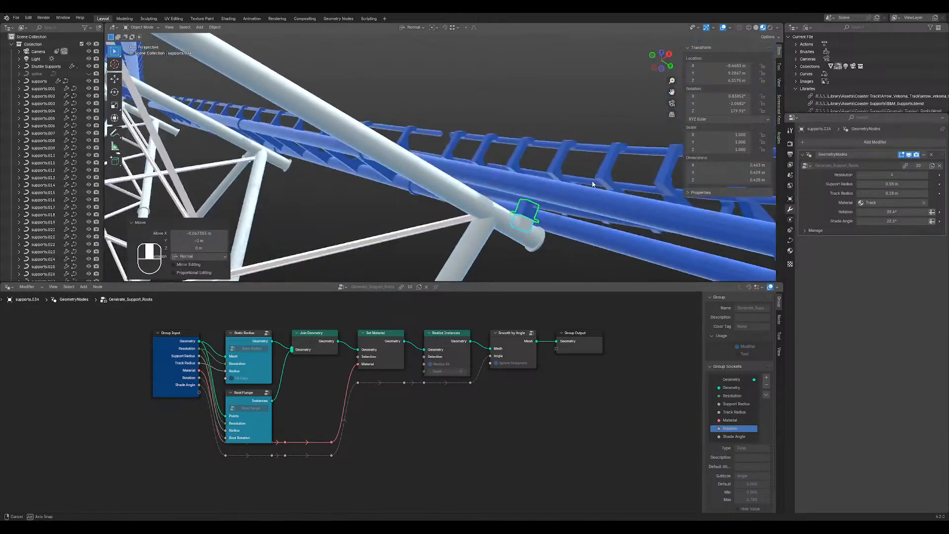
key("g")
key("z")
key("z")
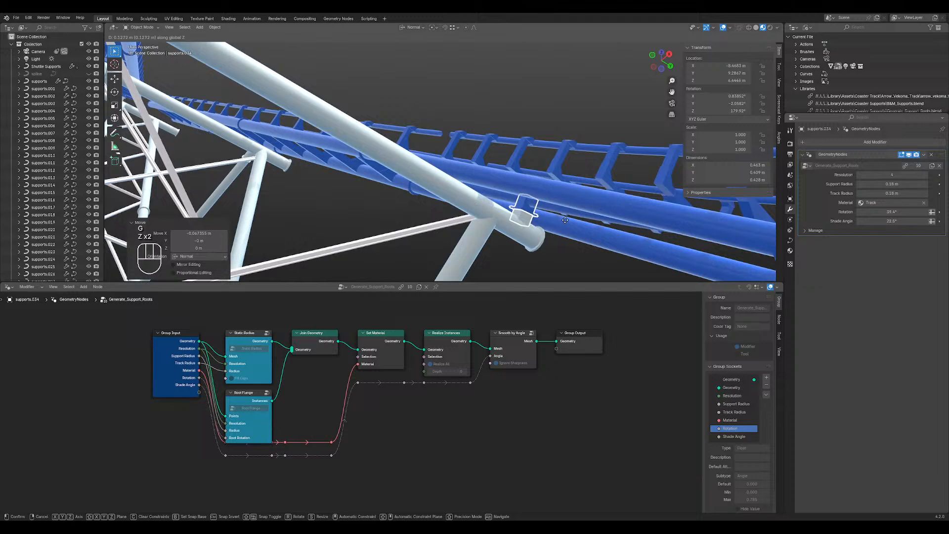
left_click(566, 219)
middle_click_drag(566, 218, 542, 178)
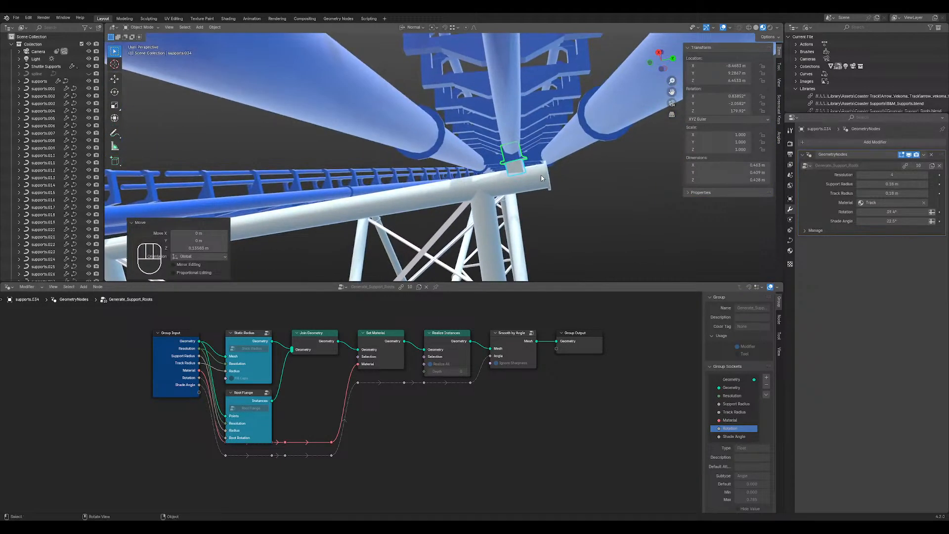
key("Tab")
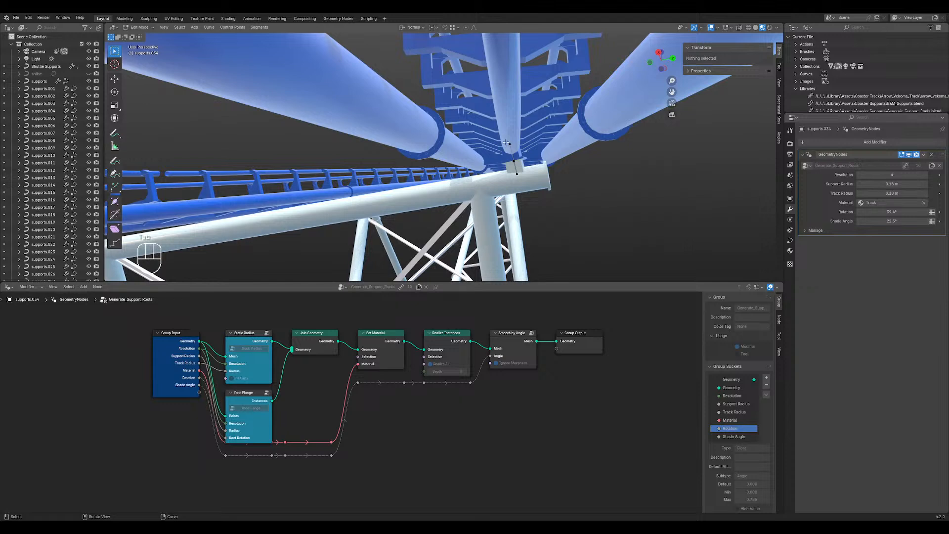
left_click(509, 146)
left_click(517, 159)
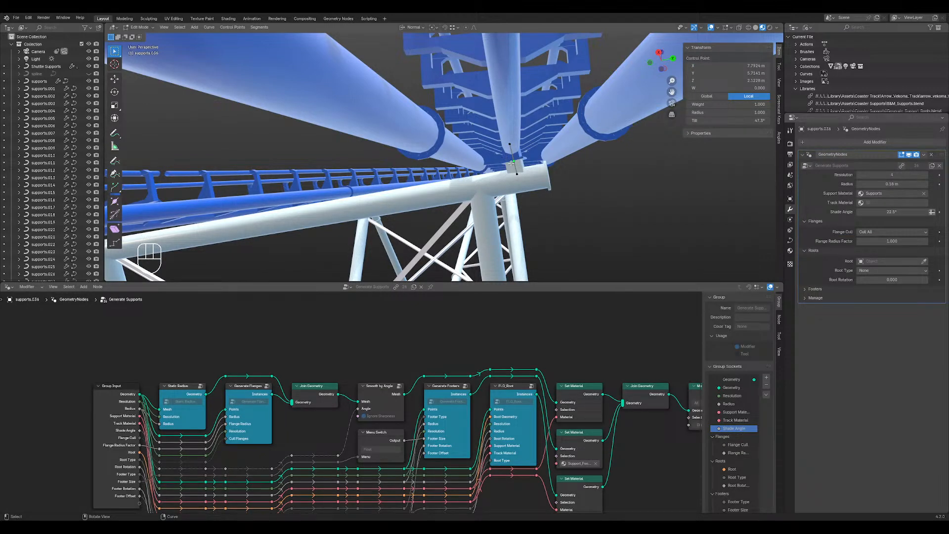
left_click(516, 165)
left_click(518, 158)
key("grave")
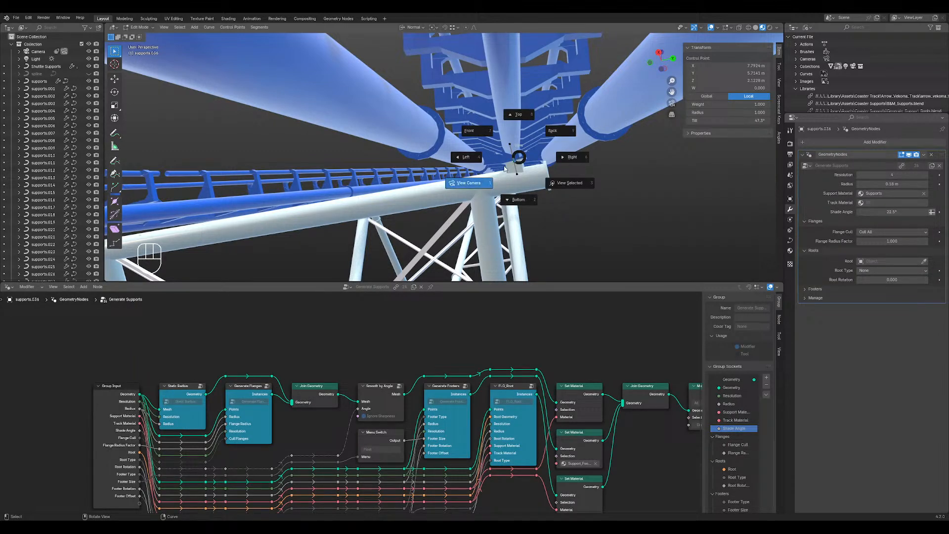
key("Tab")
- Delete the duplicated flanged root piece, keeping its connector on the cross beam
left_click(520, 155)
left_click(521, 156)
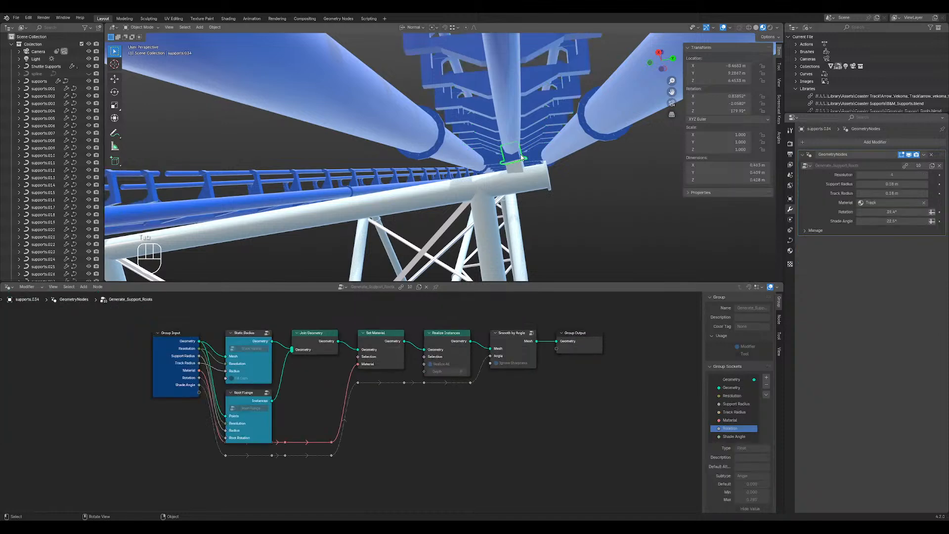
key("Delete")
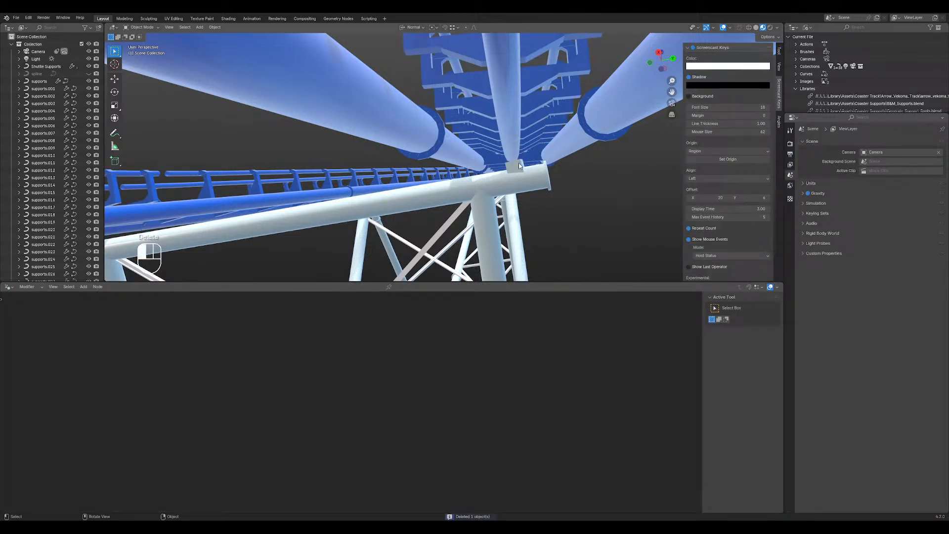
- Move the connector curve's lower control point down into the end of the cross beam
left_click(517, 158)
key("Tab")
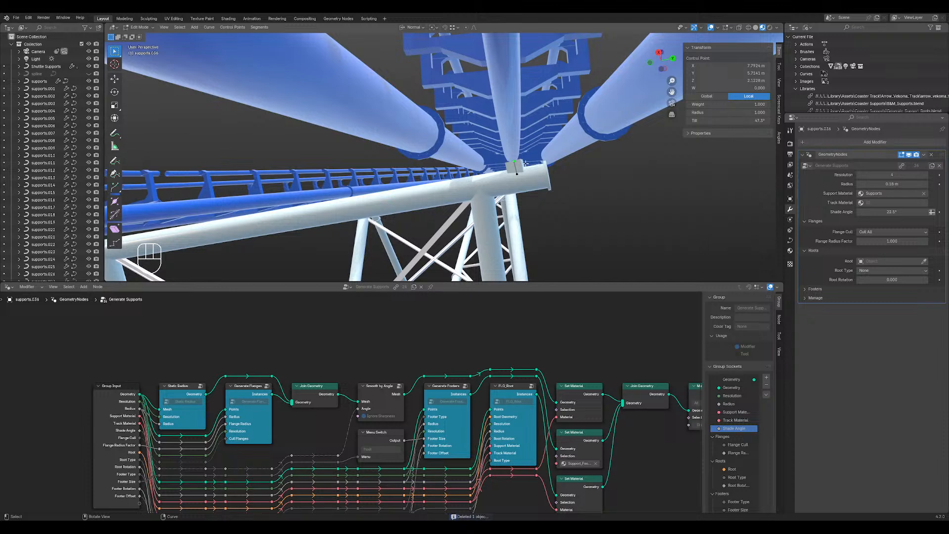
left_click_drag(526, 163, 526, 151)
key("g")
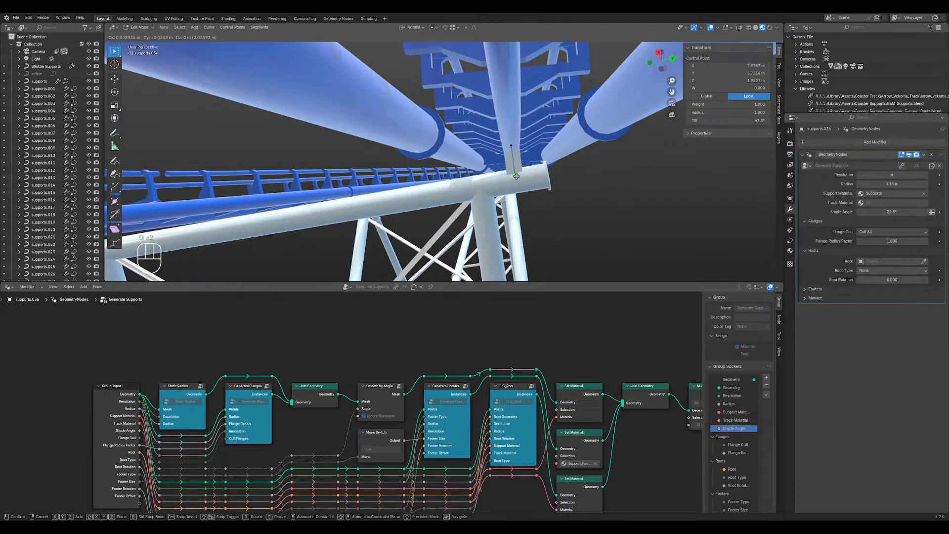
left_click(516, 175)
- In a front wireframe view, move the connector's upper control point about 0.051 m in X and -0.035 m in Z onto the track spine
middle_click_drag(516, 175, 600, 184)
key("KP_1")
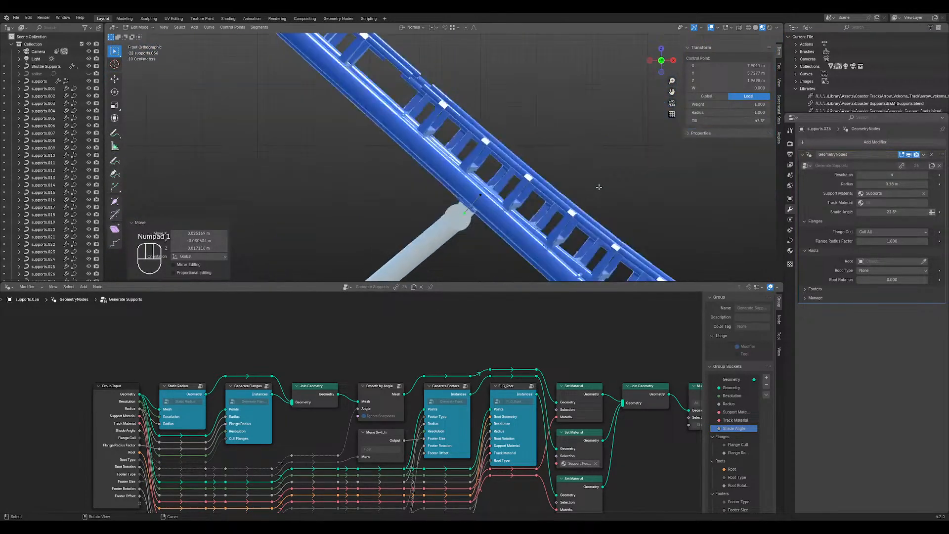
key("shift+z")
scroll(546, 198, "up", 4)
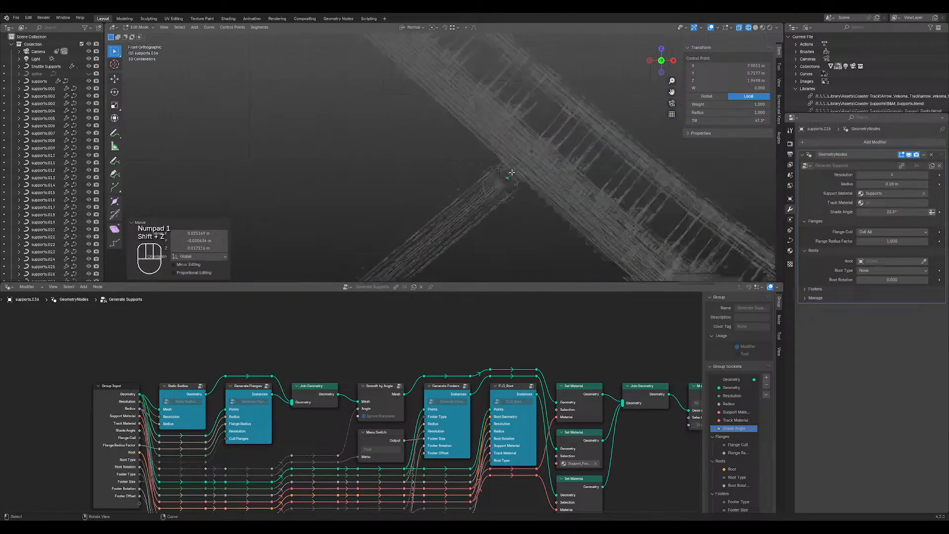
left_click(574, 151)
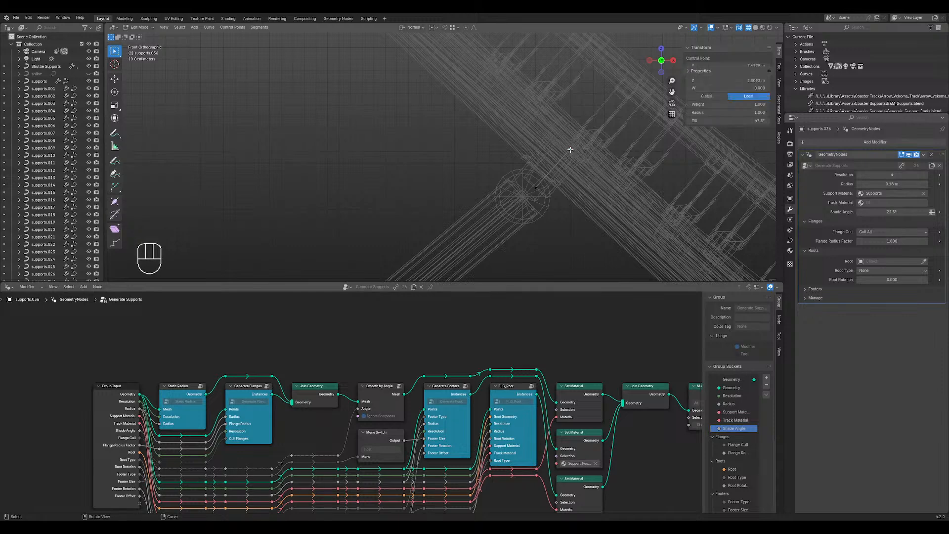
key("g")
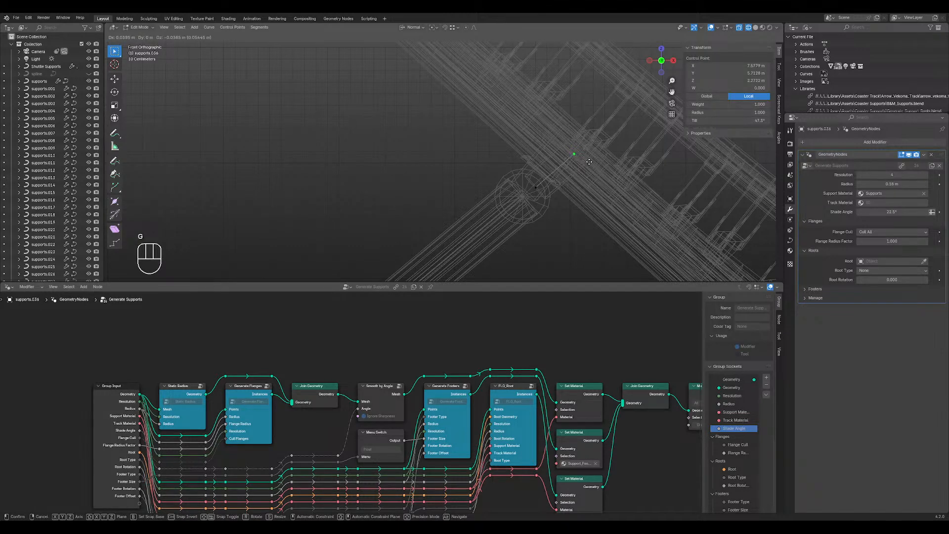
left_click(591, 162)
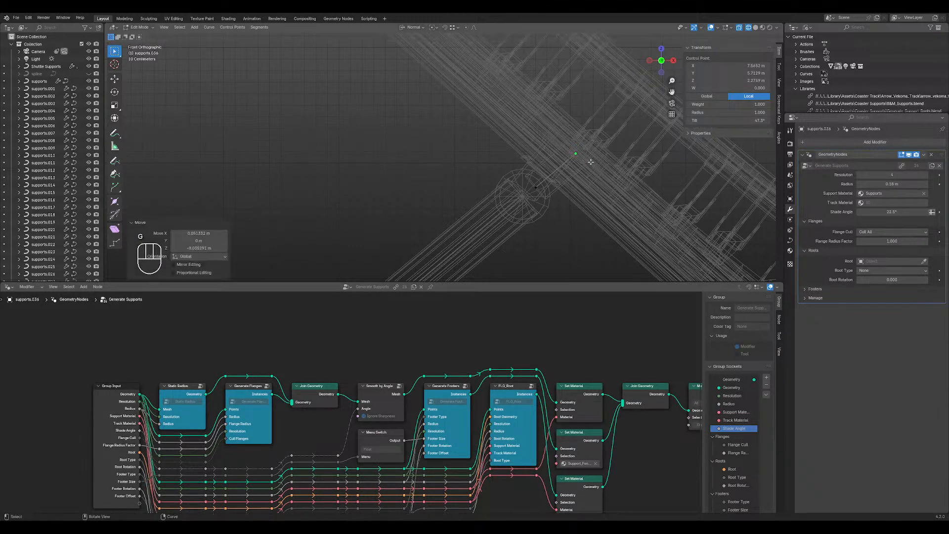
- In the top view, move the connector's lower control point about -0.03 m in Y to line it up with the spine
key("KP_7")
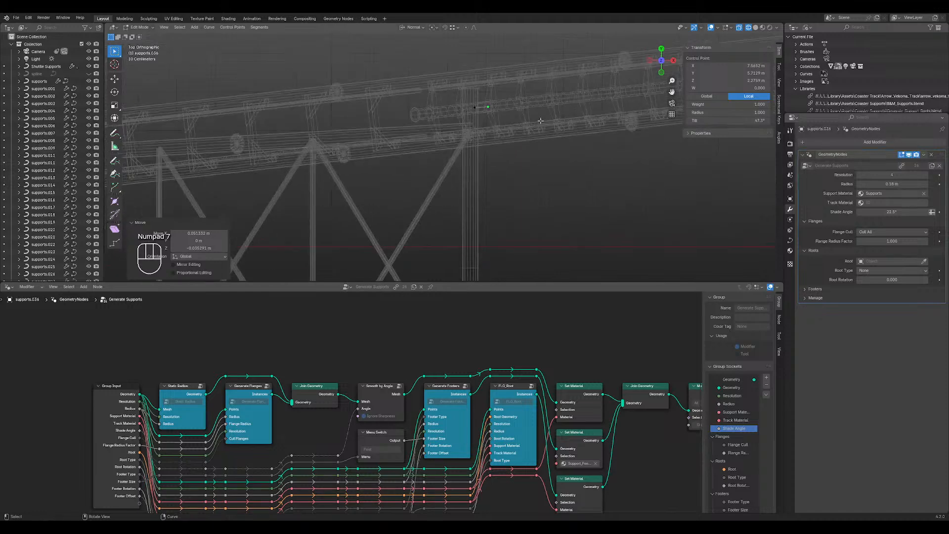
scroll(500, 155, "up", 6)
left_click(508, 141)
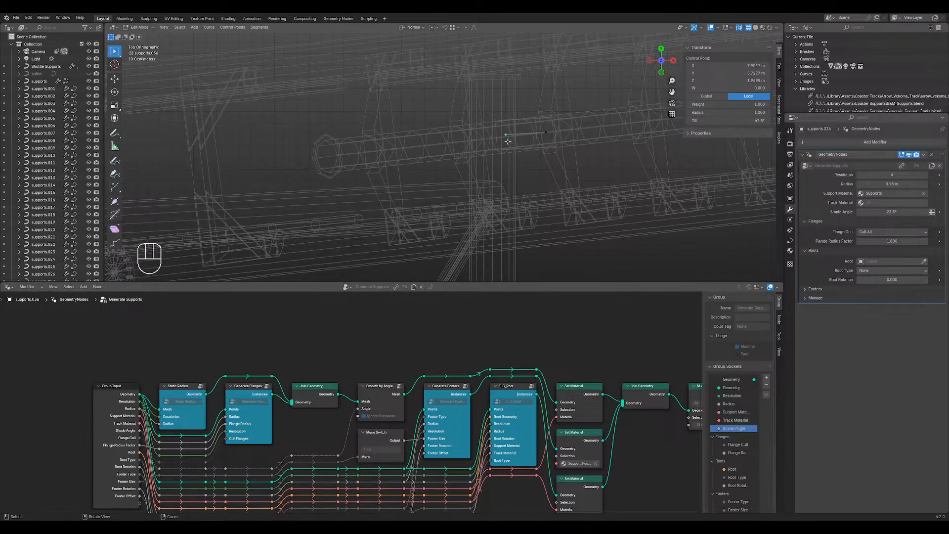
key("g")
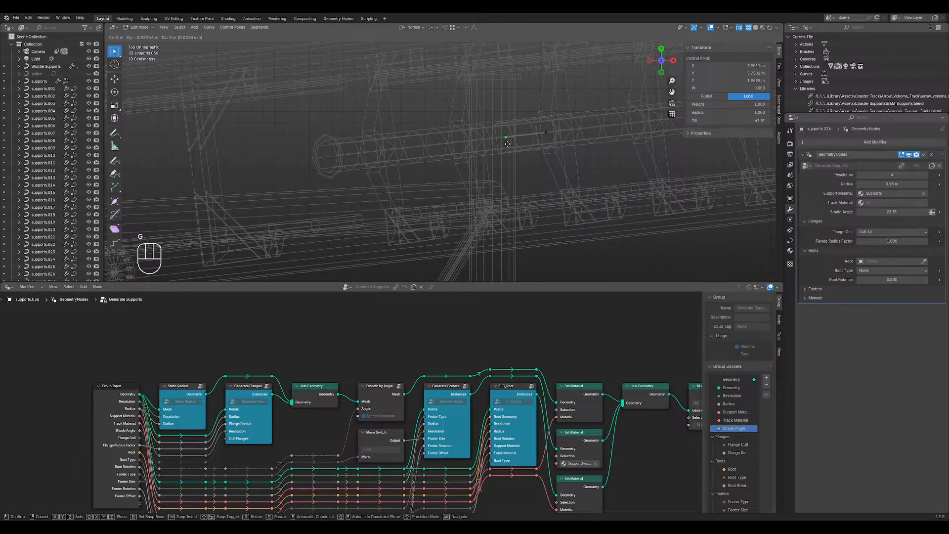
left_click(507, 143)
- Try subdividing the connector curve between its two control points
left_click(546, 134, "shift")
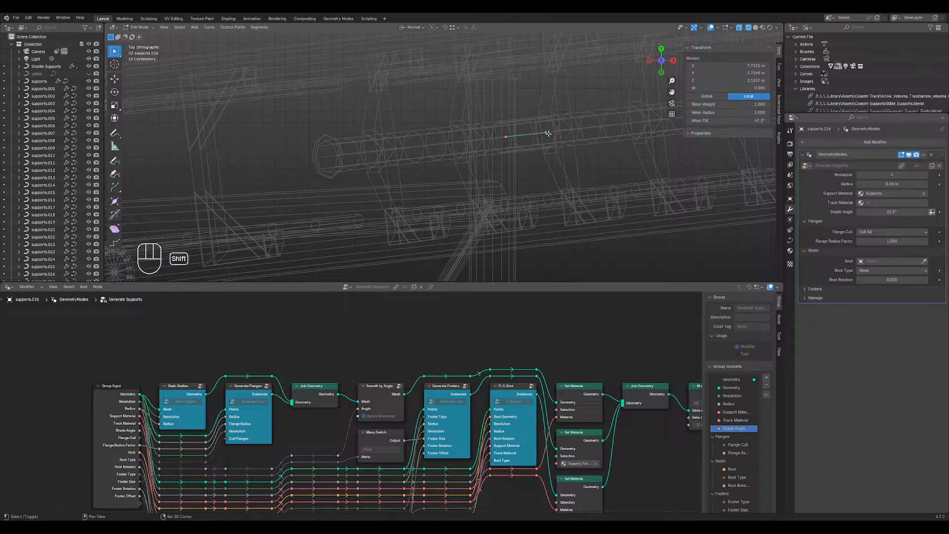
right_click(546, 163)
left_click(545, 163)
key("Tab")
- Dissolve the added middle control point of the connector curve
mouse_move(538, 146)
middle_mouse_down()
mouse_move(536, 73)
mouse_move(535, 149)
middle_mouse_up()
left_click(516, 197)
left_click(519, 197)
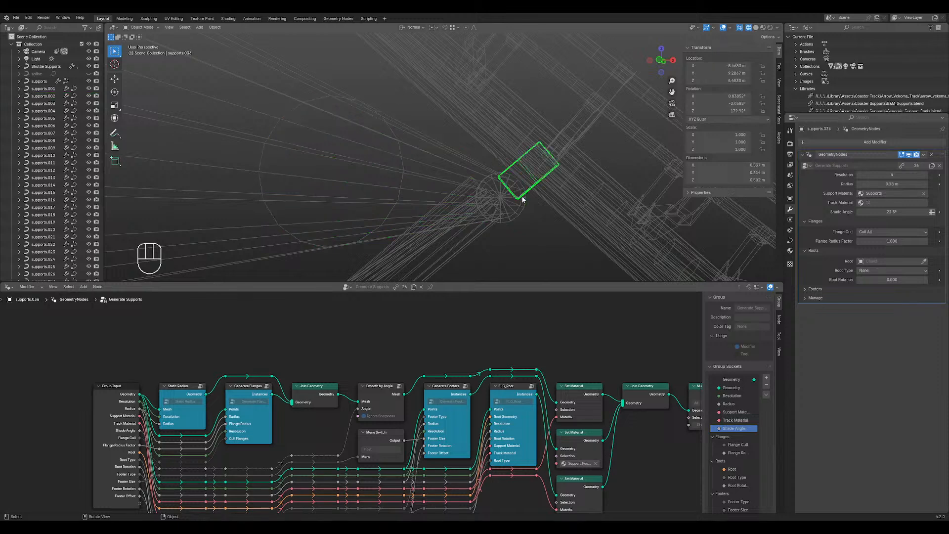
key("Tab")
key("Delete")
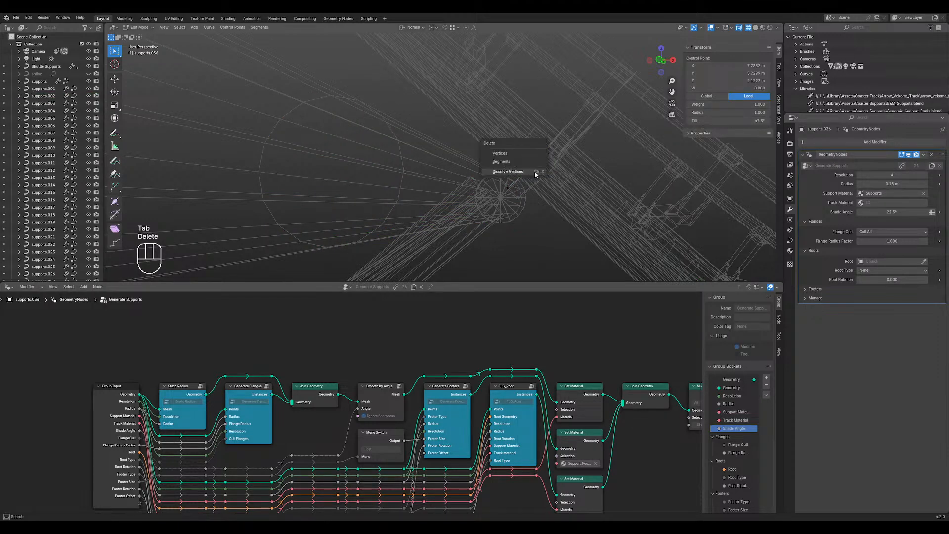
left_click(516, 170)
- In the front view, move the connector's lower control point about -0.11 m in X and -0.09 m in Z to the beam's center
left_click(514, 196)
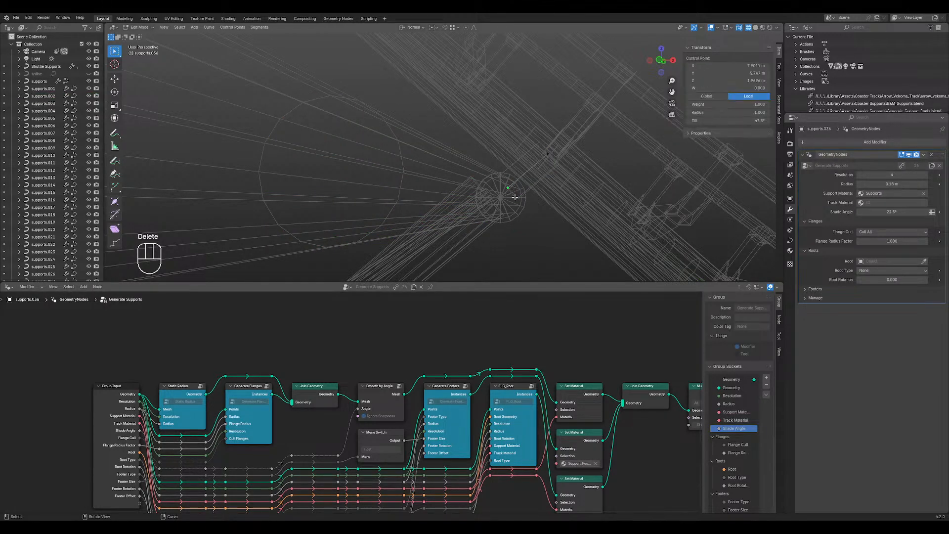
middle_click_drag(515, 198, 522, 198)
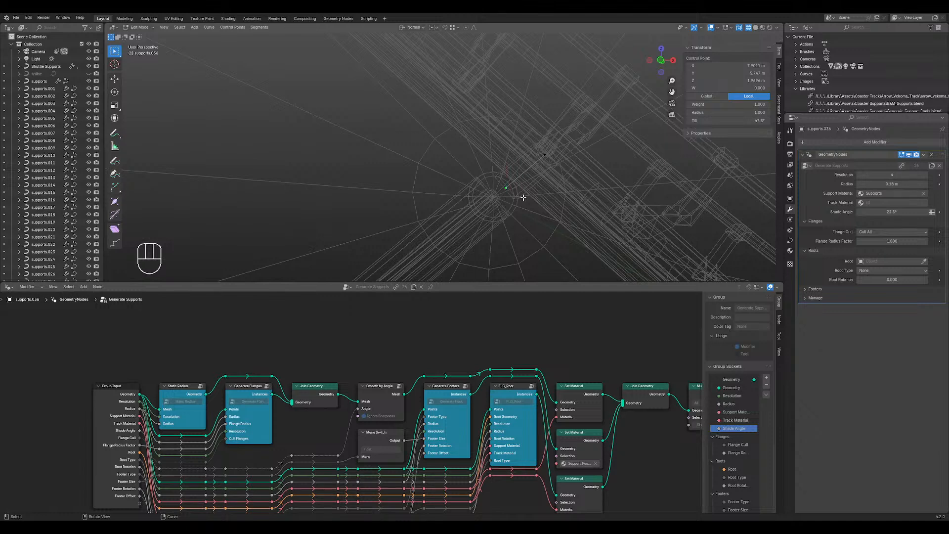
key("KP_1")
key("g")
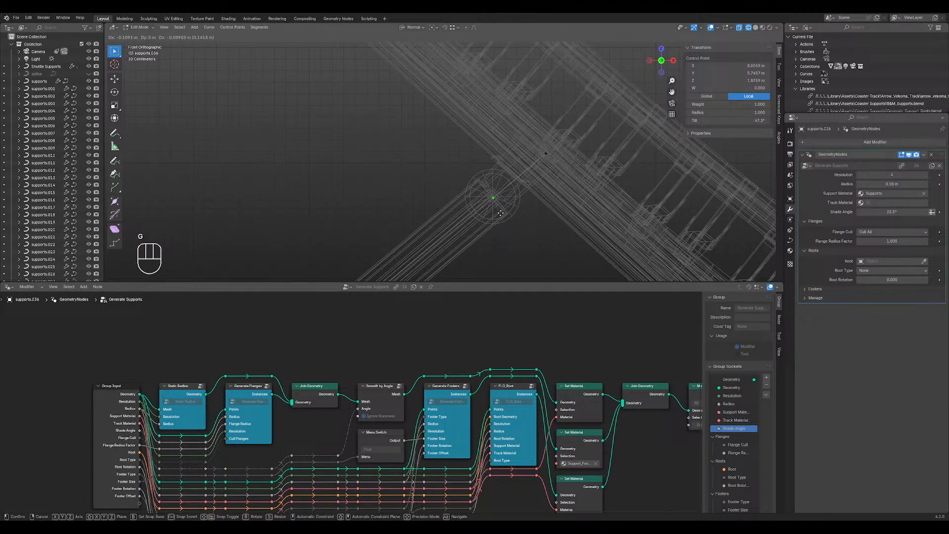
left_click(501, 214)
- Subdivide the connector curve and slide its new middle point about 0.03 m toward the track along the normal Z axis
left_click(543, 158, "shift")
right_click(542, 161)
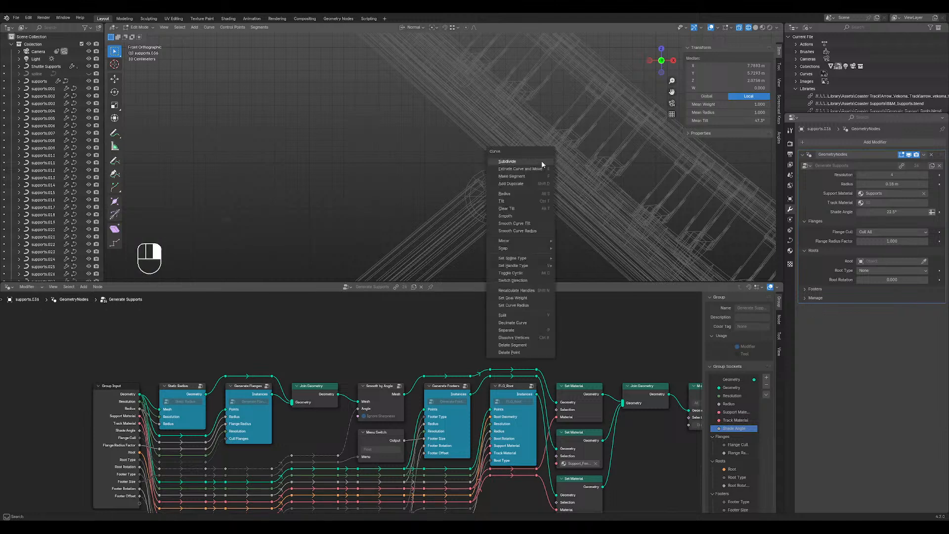
left_click(542, 161)
key("Tab")
key("Tab")
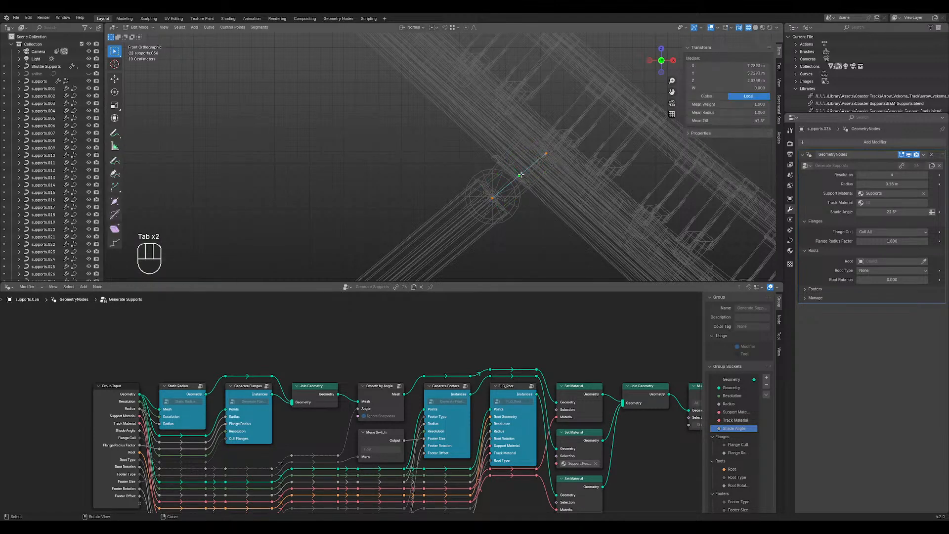
key("g")
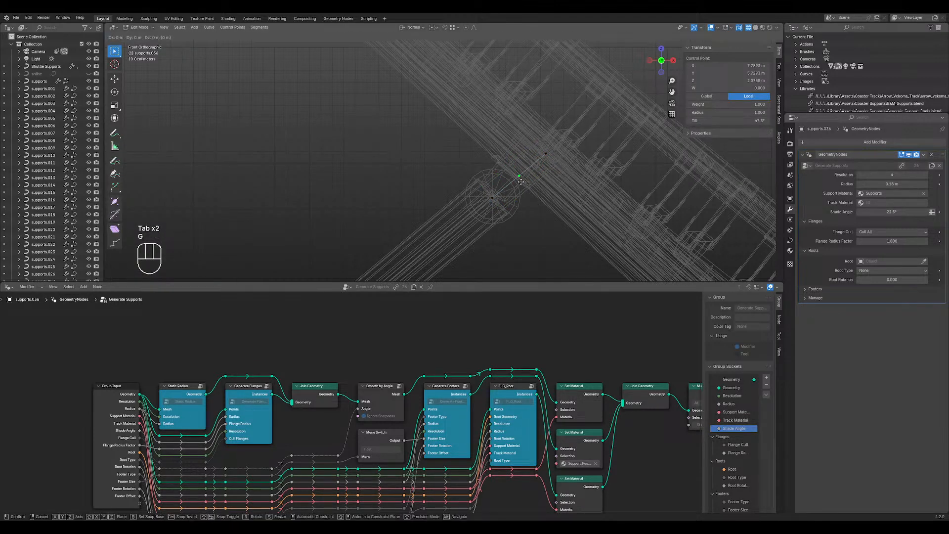
key("z")
left_click(525, 181)
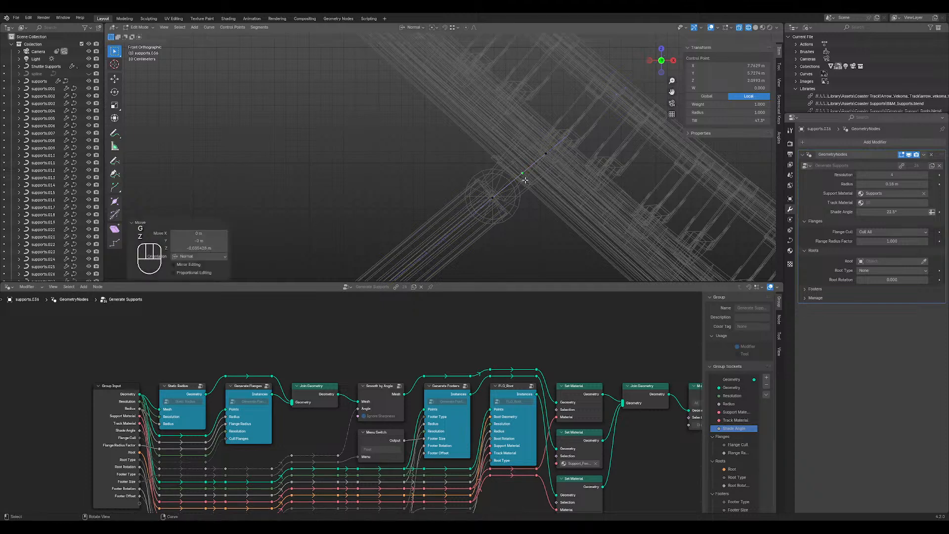
- Separate the connector's upper segment, between its middle point and the track spine, into its own object
left_click_drag(513, 135, 555, 181)
key("p")
key("Return")
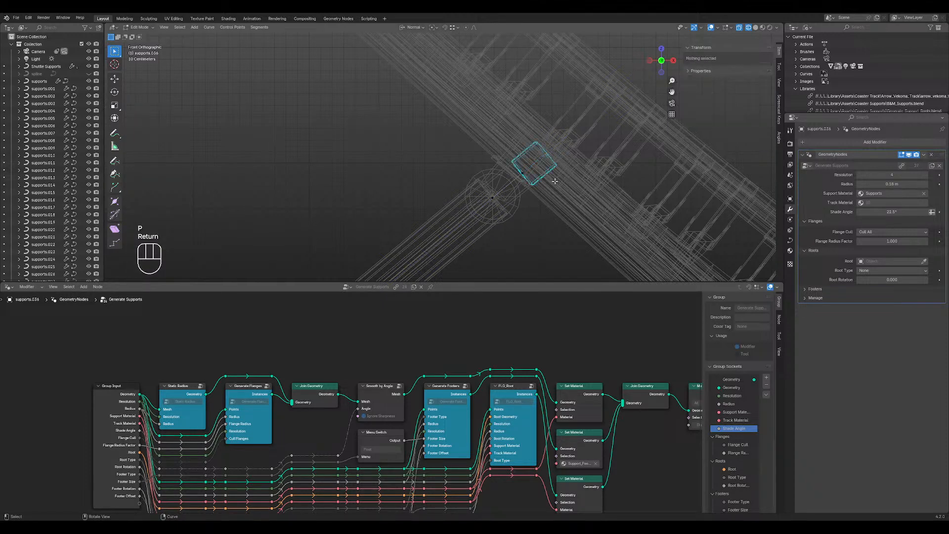
key("Tab")
- Select the separated upper segment at the beam end and return the viewport from wireframe to shaded display
middle_click_drag(549, 175, 569, 238)
left_click(491, 146)
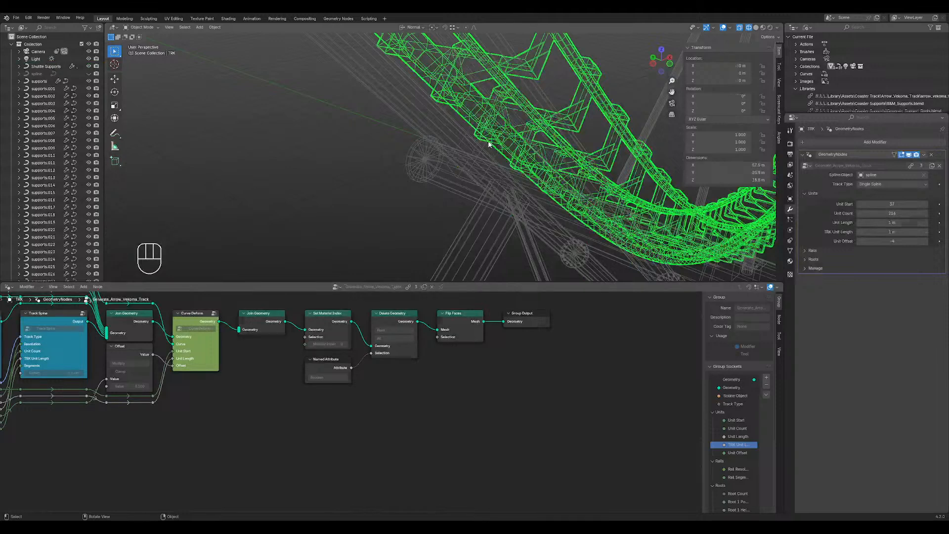
left_click(489, 143)
key("shift+z")
mouse_move(488, 141)
middle_mouse_down()
mouse_move(511, 132)
mouse_move(623, 137)
middle_mouse_up()
scroll(491, 120, "down", 5)
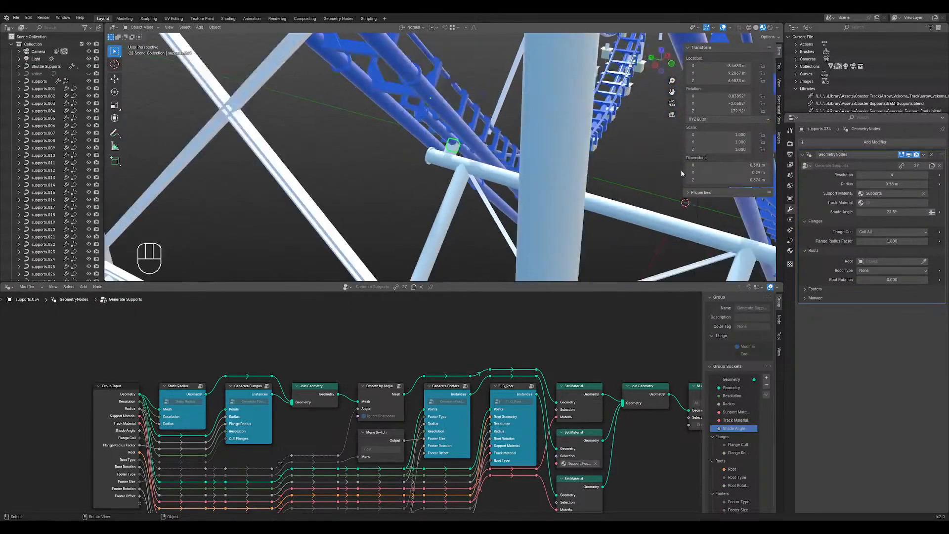
- Unlink the separated segment's Generate Supports node group and copy the Generate_Support_Roots modifier to it from the existing root piece supports.020
left_click(940, 165)
middle_click_drag(692, 158, 469, 128, "shift")
left_click(533, 188, "shift")
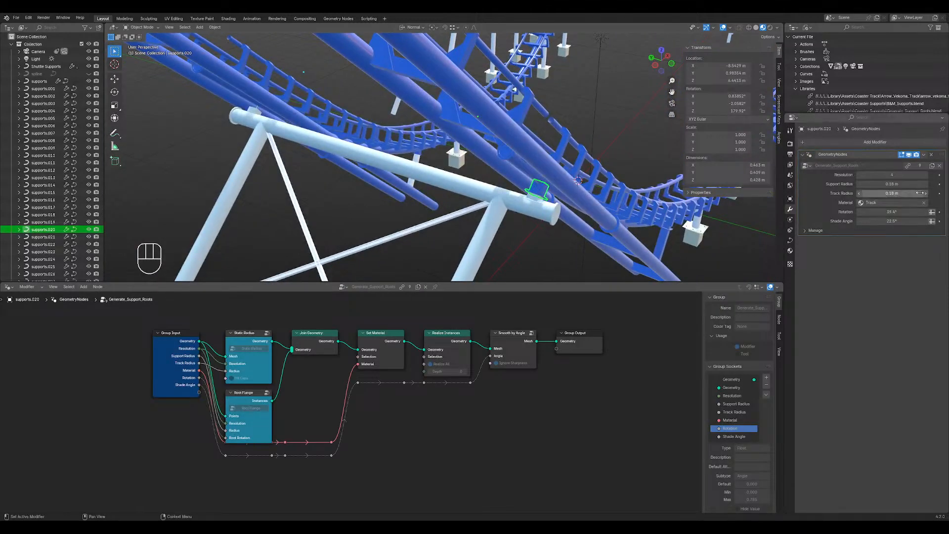
left_click(923, 155)
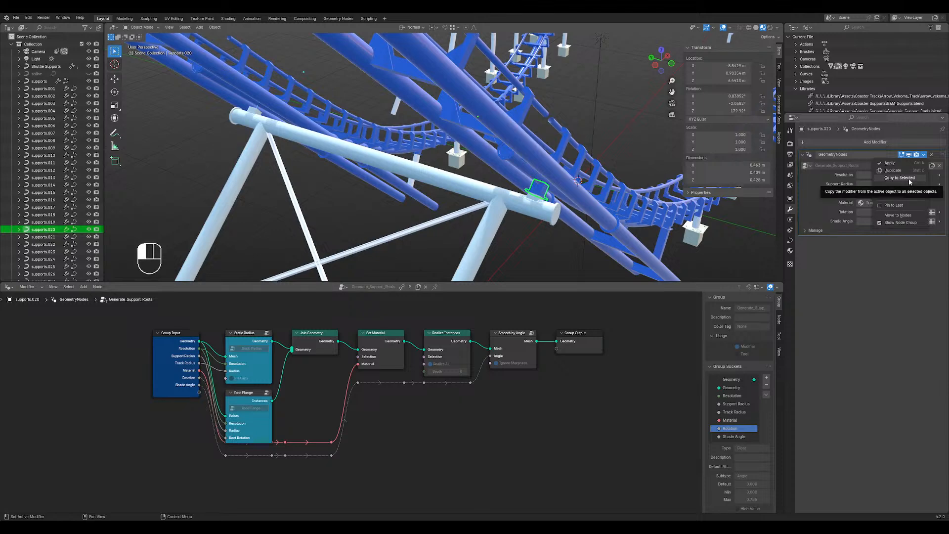
left_click(909, 178)
- Readjust the flange Rotation of the source root piece supports.020 at the other end of the beam
middle_click_drag(323, 141, 451, 171, "shift")
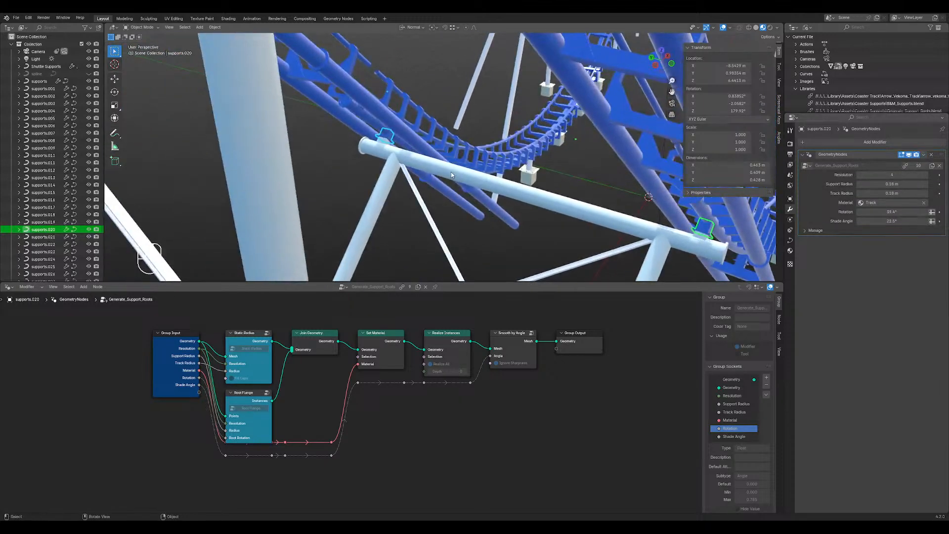
middle_click_drag(418, 140, 494, 150)
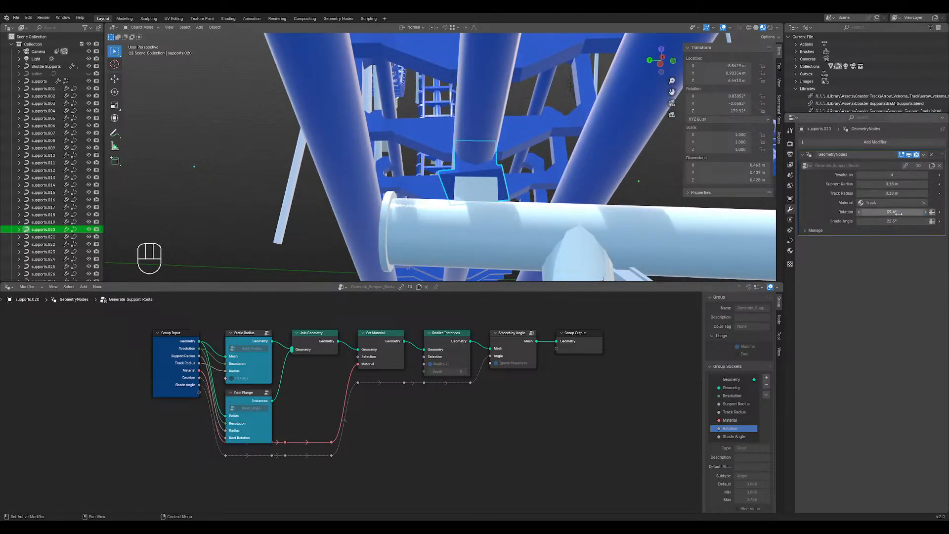
mouse_move(902, 213)
left_mouse_down()
mouse_move(883, 214)
mouse_move(898, 212)
left_mouse_up()
scroll(608, 193, "down", 4)
middle_click_drag(593, 192, 331, 197, "shift")
left_click_drag(889, 211, 889, 211)
middle_click_drag(662, 191, 511, 208)
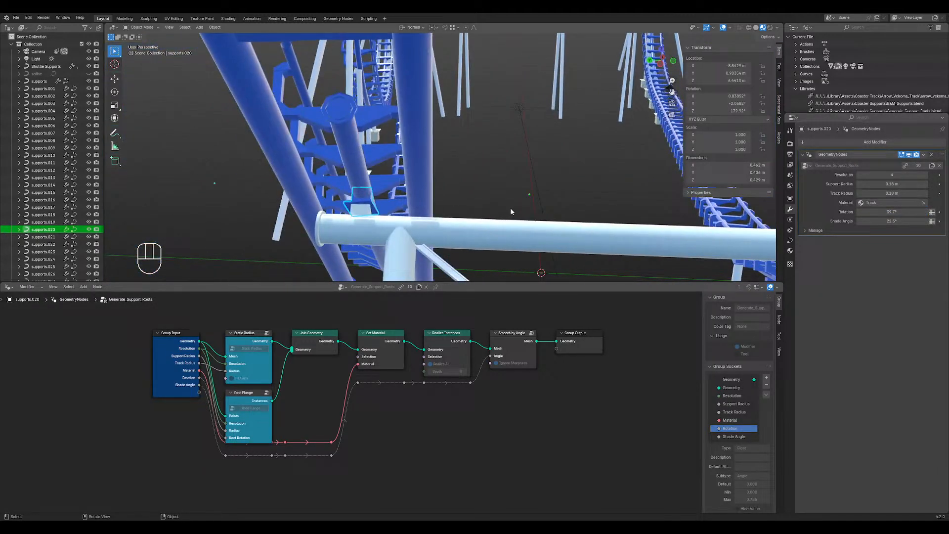
- Set the flange Rotation of the new root piece supports.034 to 45°
left_click(358, 204)
left_click_drag(857, 245, 858, 244)
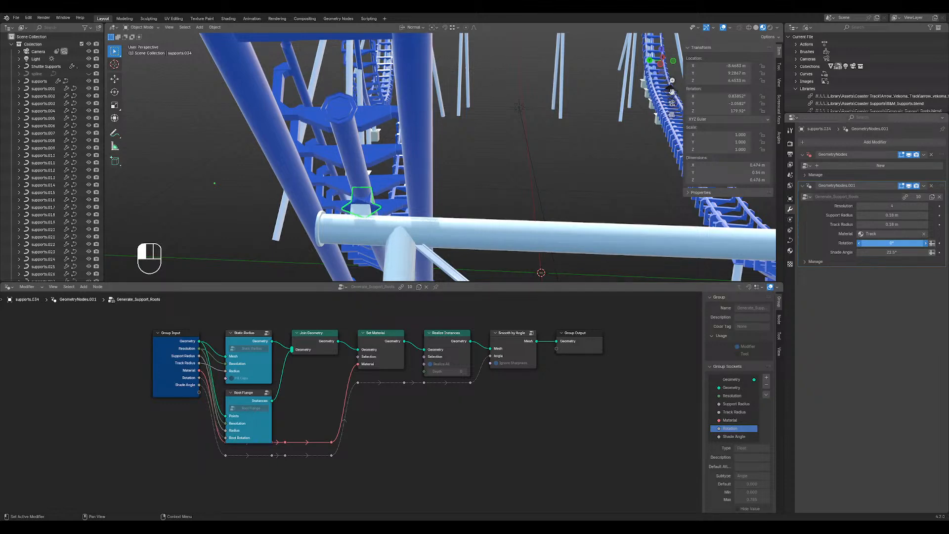
left_click_drag(857, 245, 858, 245)
middle_click_drag(412, 192, 239, 153)
scroll(241, 150, "down", 3)
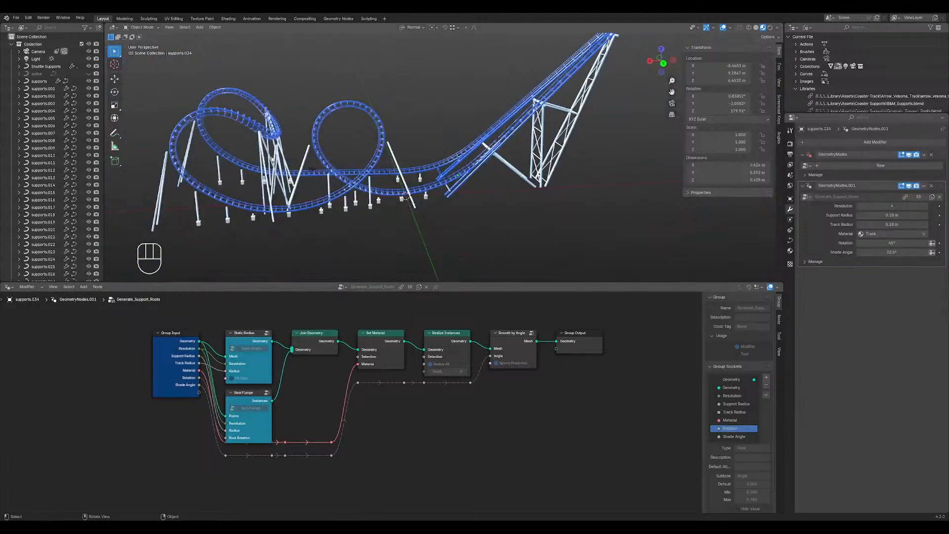
- Try a Unit Length of 1.34 m on the shuttle spine track TRK.001 to close the gap to the main track
scroll(593, 150, "up", 2)
left_click(503, 150)
middle_click_drag(503, 150, 440, 187, "shift")
scroll(458, 180, "up", 4)
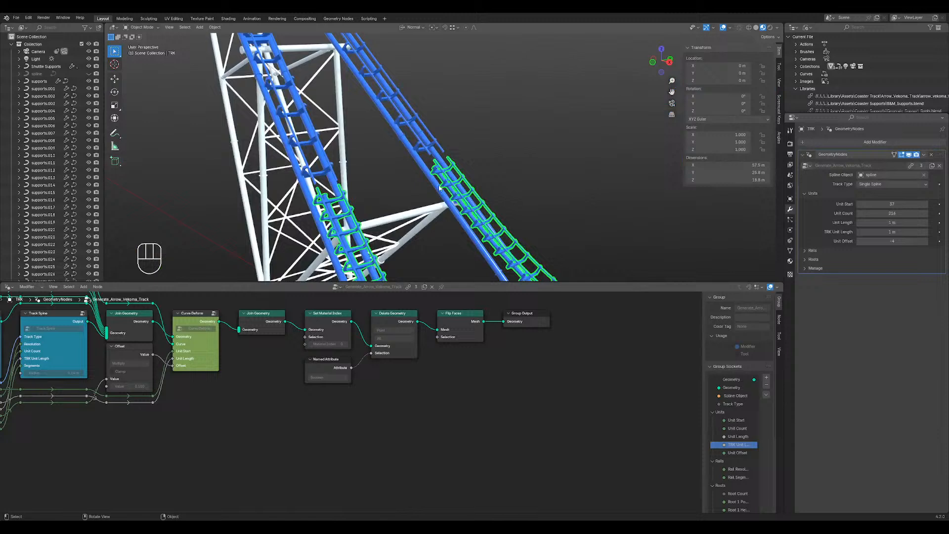
left_click(336, 179)
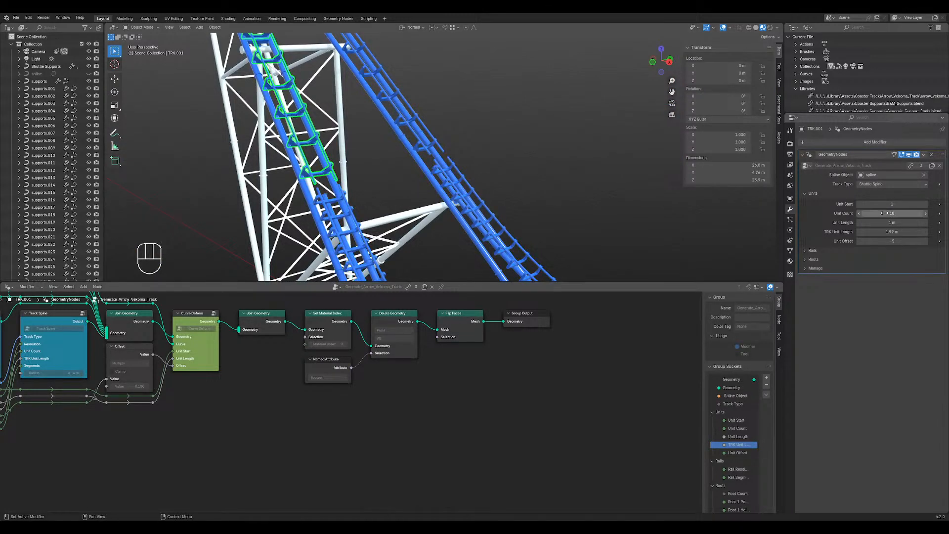
left_click_drag(888, 222, 915, 223)
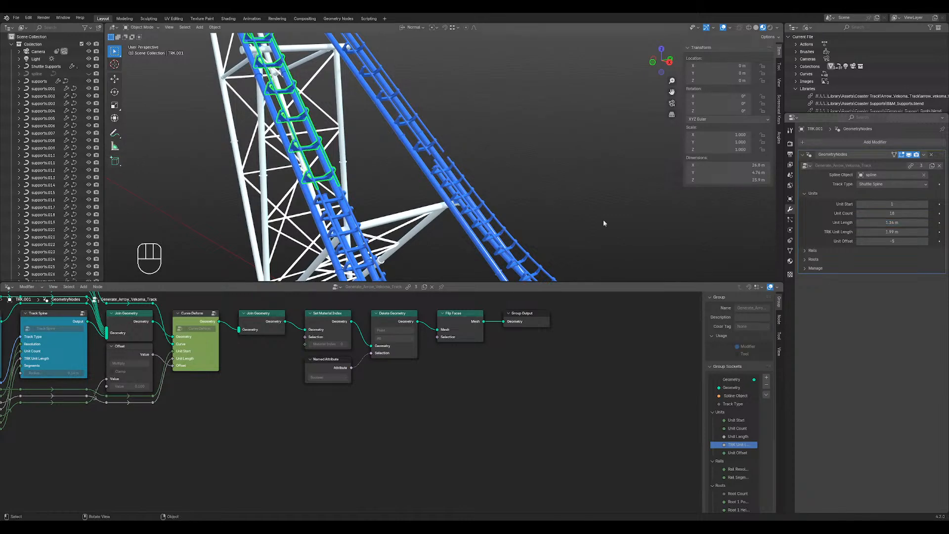
scroll(603, 220, "up", 8)
scroll(507, 187, "down", 10)
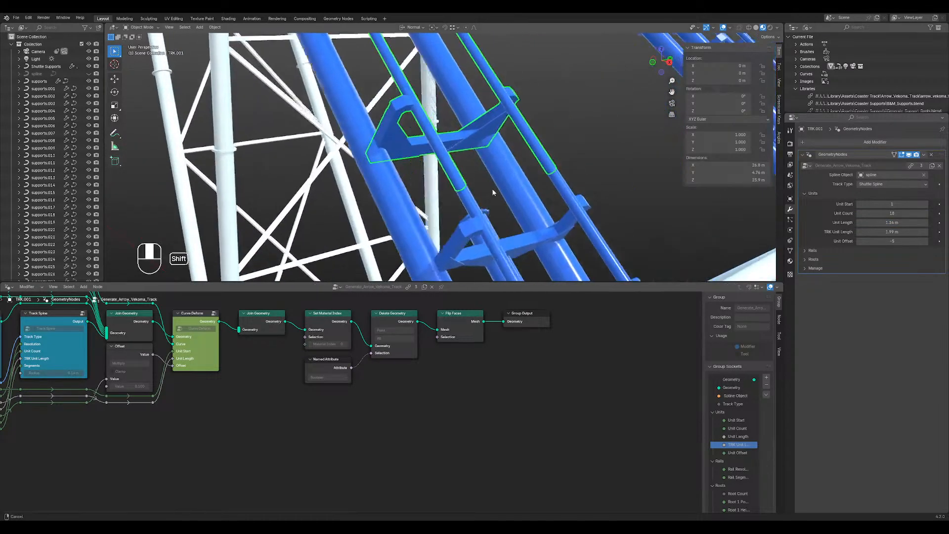
scroll(470, 165, "up", 3)
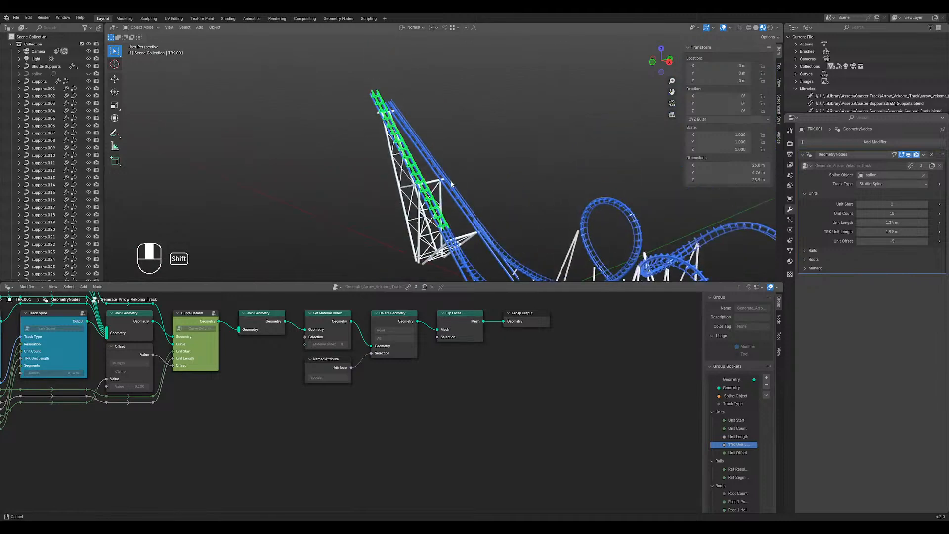
- Return the Unit Length of the shuttle spine track TRK.001 to 1 m
left_click_drag(892, 223, 885, 223)
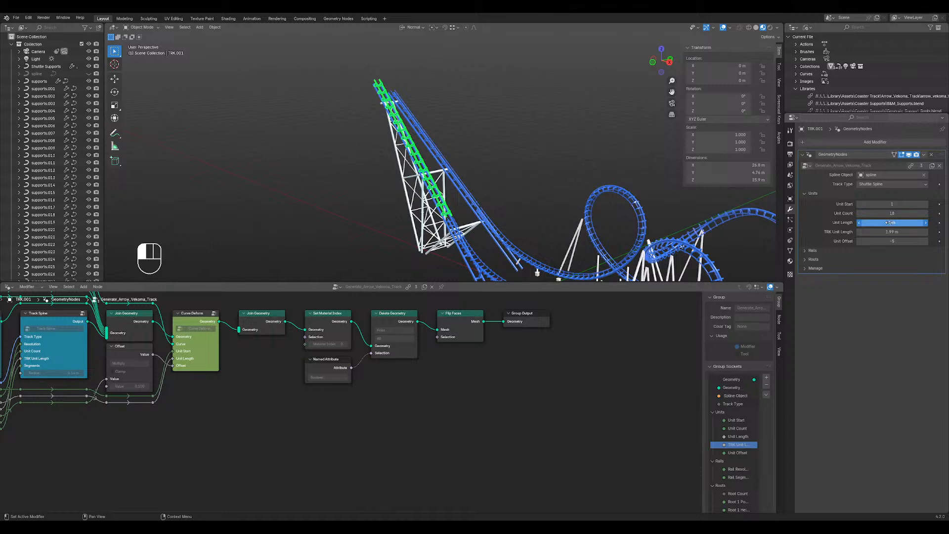
middle_click_drag(473, 199, 458, 156, "shift")
scroll(443, 179, "up", 2)
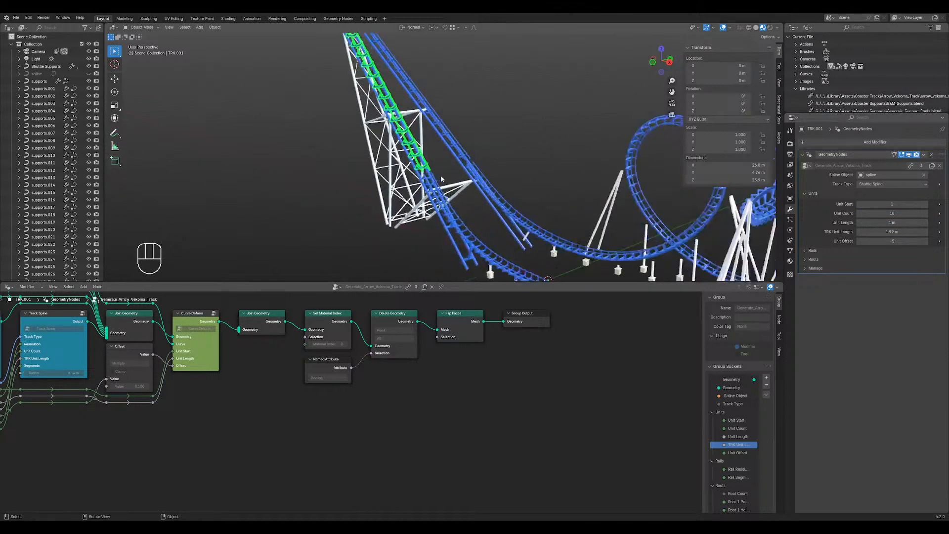
scroll(441, 179, "up", 6)
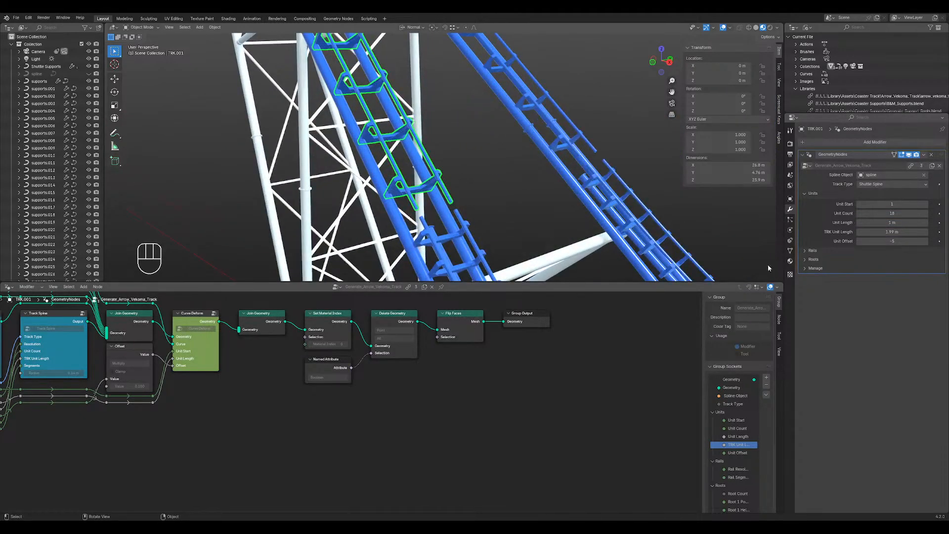
- Try different TRK Unit Length values on TRK.001, comparing its lower end with the start of the main track
left_click_drag(887, 232, 891, 232)
scroll(543, 211, "down", 2)
scroll(543, 210, "down", 2)
middle_click_drag(537, 198, 552, 50)
scroll(553, 50, "down", 2)
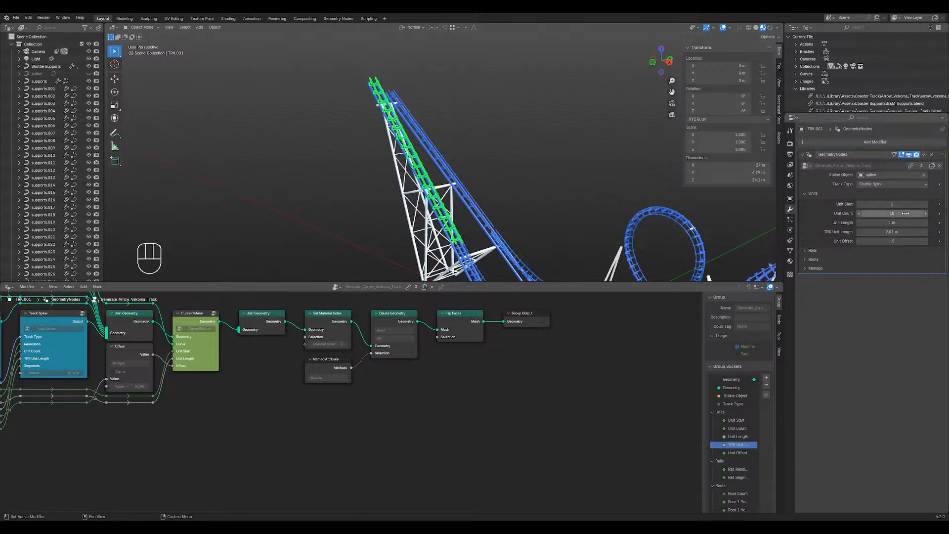
left_click_drag(892, 232, 901, 232)
middle_click_drag(542, 213, 534, 152, "shift")
scroll(519, 188, "up", 5)
middle_click_drag(462, 230, 475, 170)
scroll(454, 168, "up", 2)
- Set the TRK Unit Length of the shuttle spine track TRK.001 to 2.01 m
left_click(905, 232)
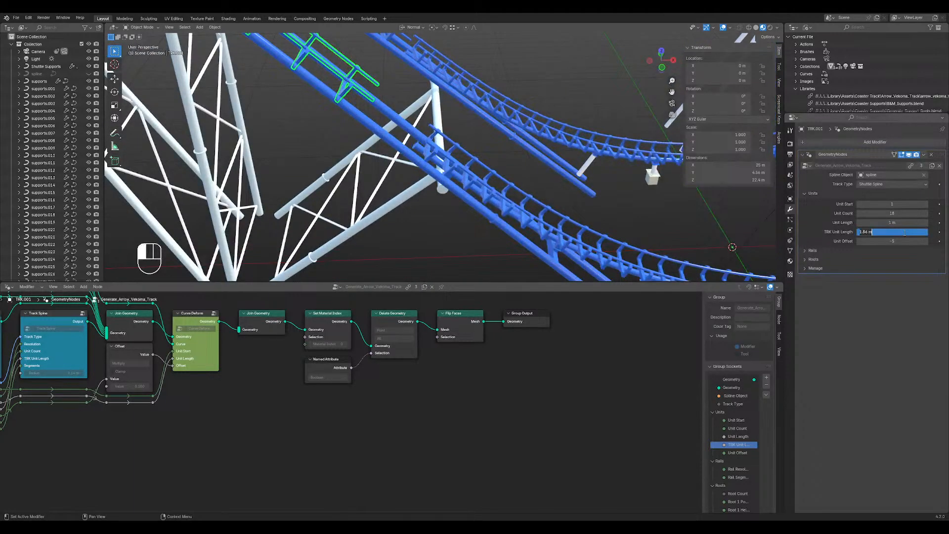
type("2")
key("Return")
scroll(458, 154, "up", 4)
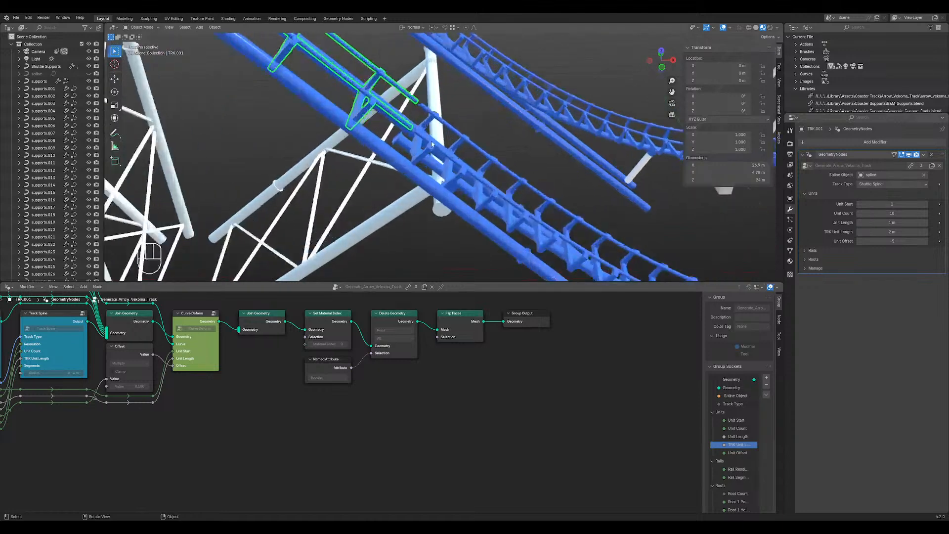
left_click(879, 230)
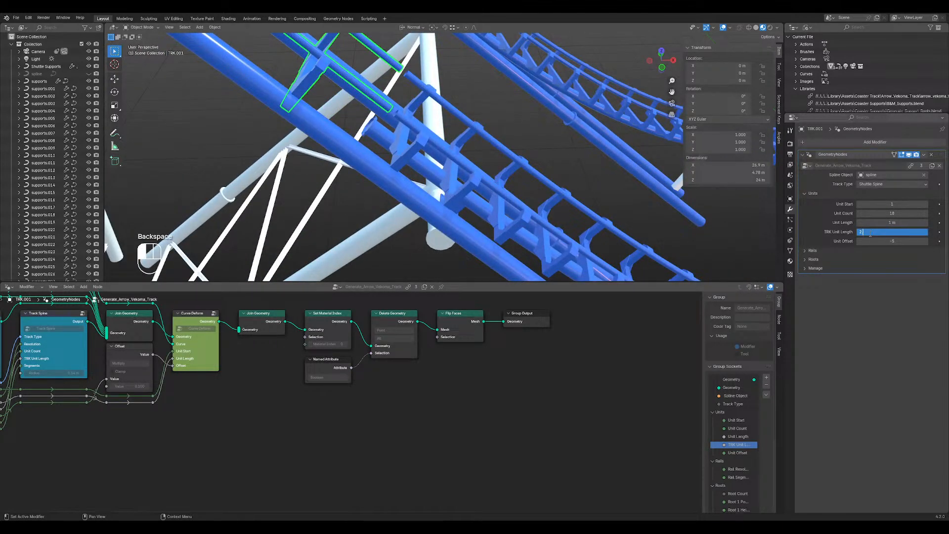
type(".01")
key("Return")
- On the second shuttle spine track TRK.002, set the TRK Unit Length to 2.01 m and lower the Unit Start to 252
middle_click_drag(544, 193, 396, 127)
left_click(415, 106)
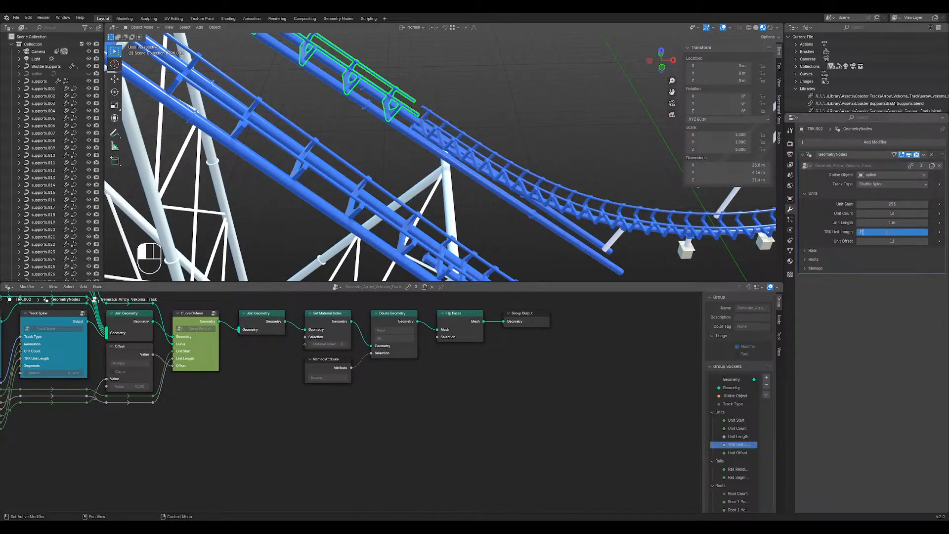
key("Return")
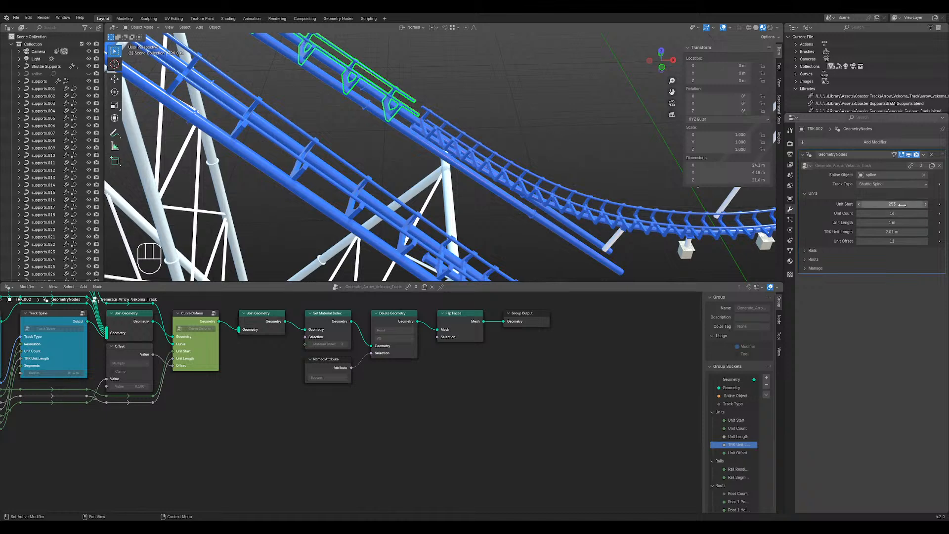
left_click(902, 205)
left_click_drag(902, 205, 894, 205)
left_click(860, 205)
left_click(860, 205)
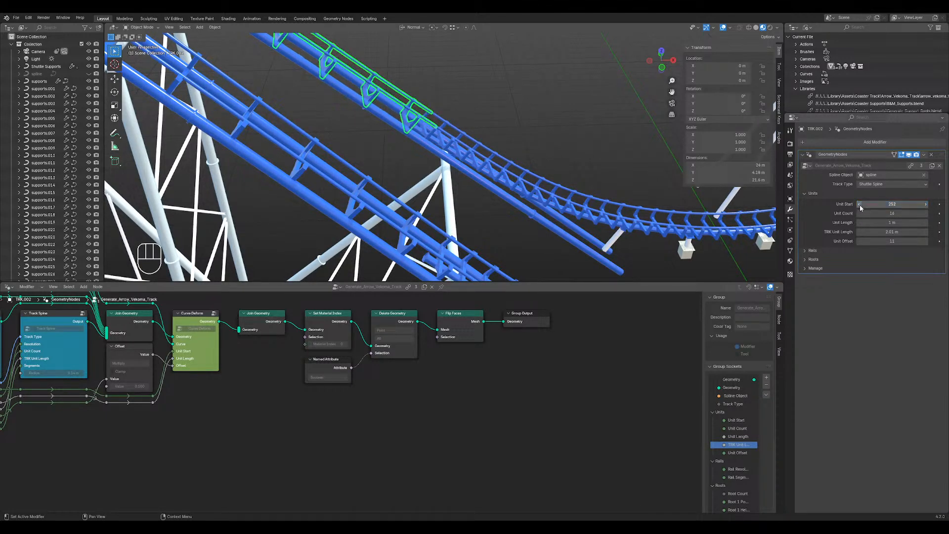
- Increase the TRK Unit Length of TRK.002 to 2.05 m, checking its upper end at the top of the tower
left_click(538, 114)
middle_click_drag(537, 114, 536, 201)
scroll(536, 201, "down", 4)
scroll(529, 188, "up", 2)
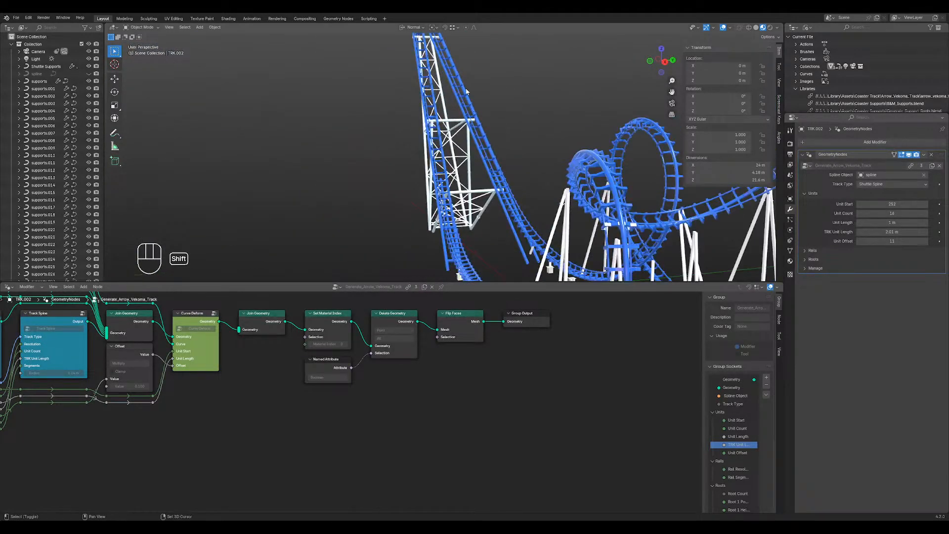
middle_click_drag(476, 102, 520, 228, "shift")
middle_click_drag(487, 181, 376, 186)
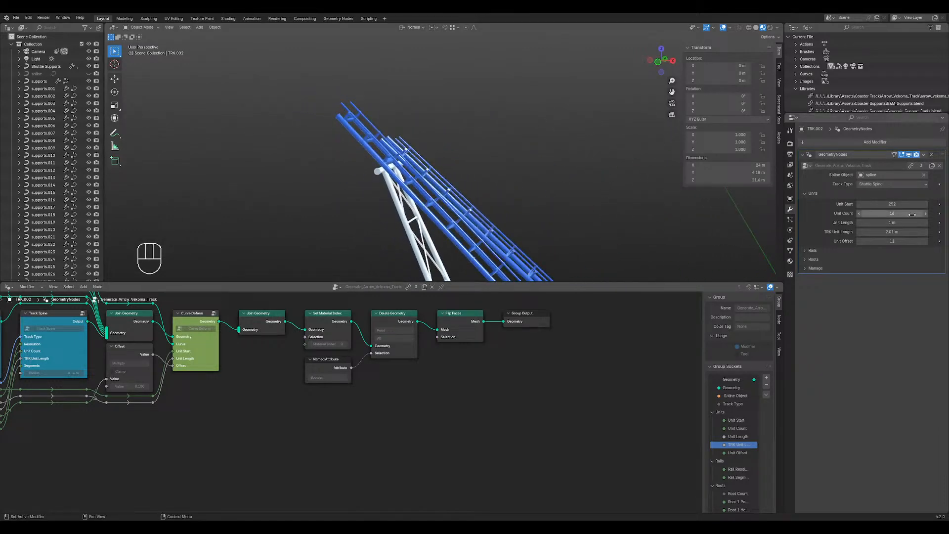
left_click(892, 232)
left_click_drag(892, 232, 892, 232)
key("Tab")
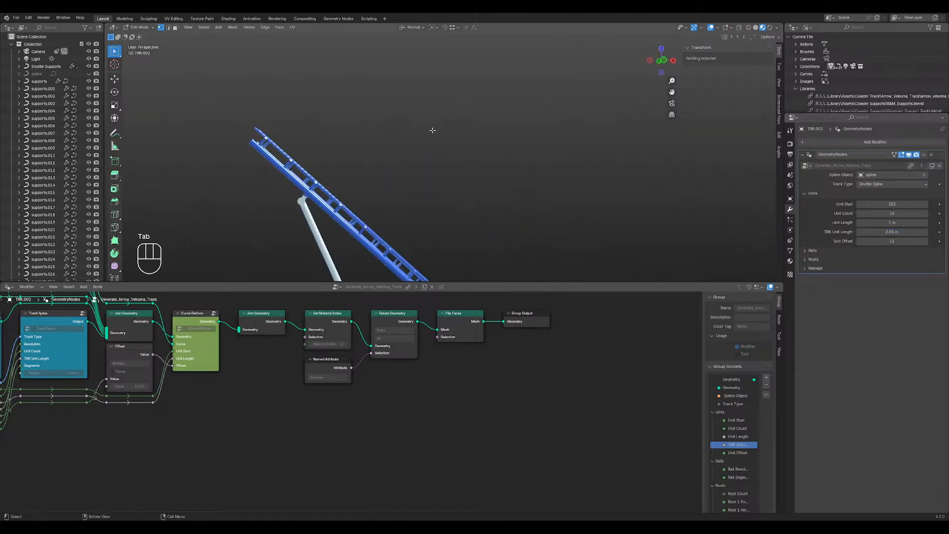
middle_click_drag(432, 131, 372, 164)
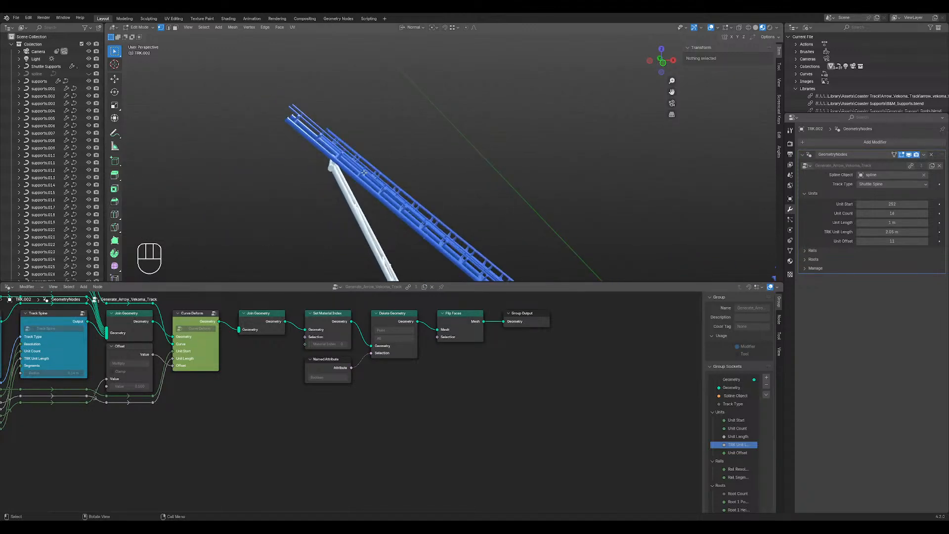
key("Tab")
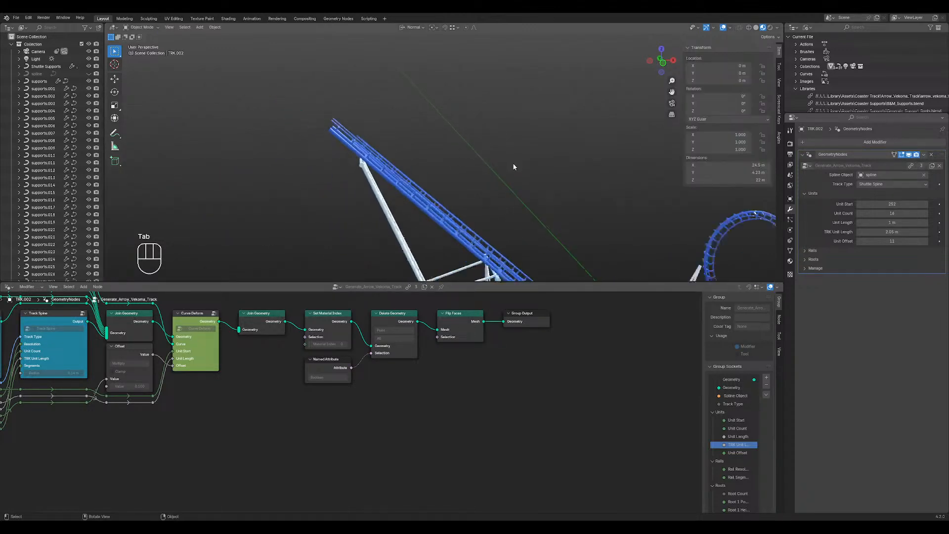
- Look over the whole coaster layout and save the file
middle_click_drag(512, 163, 341, 158)
scroll(445, 196, "up", 6)
mouse_move(492, 215)
middle_mouse_down()
mouse_move(593, 204)
mouse_move(488, 206)
mouse_move(506, 213)
mouse_move(511, 188)
mouse_move(524, 200)
mouse_move(539, 188)
mouse_move(471, 173)
mouse_move(262, 188)
mouse_move(601, 222)
mouse_move(478, 210)
middle_mouse_up()
scroll(550, 211, "down", 2)
scroll(544, 193, "up", 5)
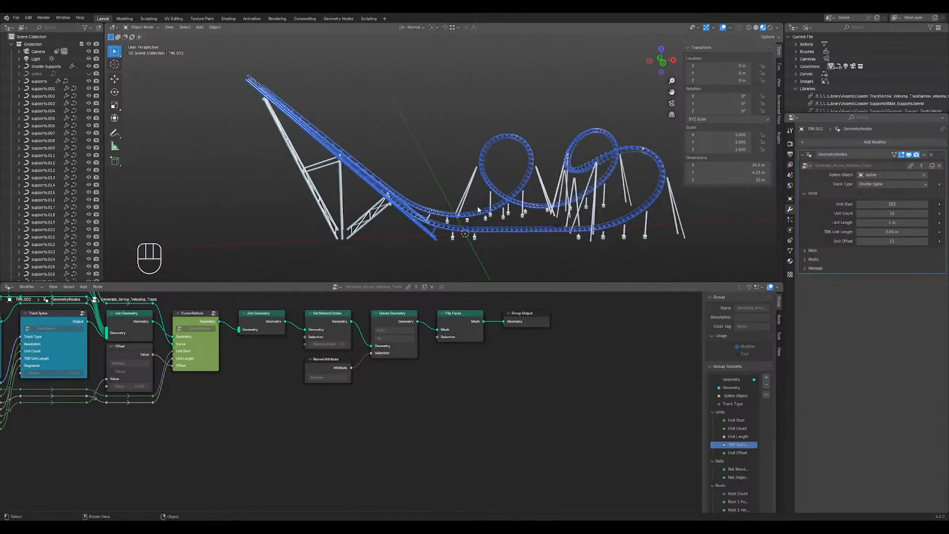
key("ctrl+s")
- In the front view, raise the top control point of the short footer support supports.035 about 0.67 m along Z toward the track spine
middle_click_drag(530, 188, 460, 188)
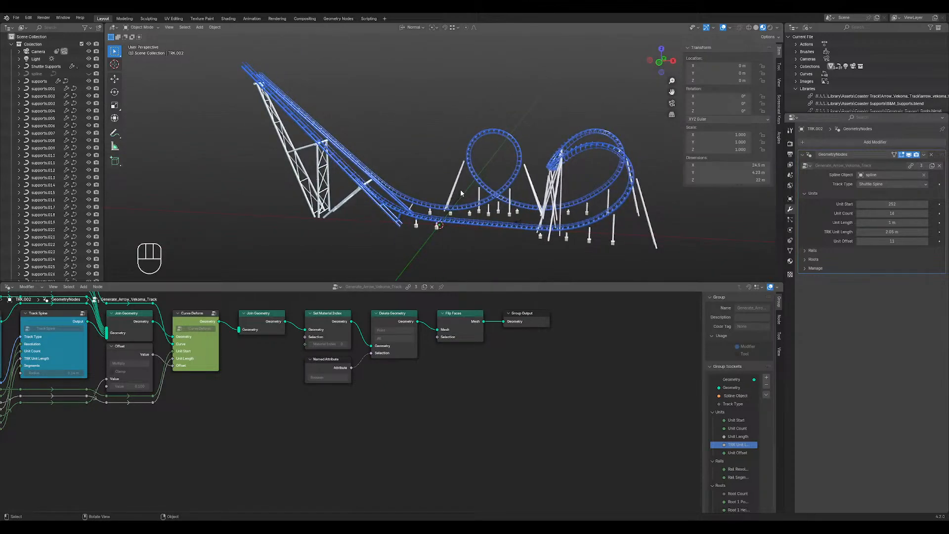
scroll(493, 228, "up", 10)
middle_click_drag(581, 247, 567, 233, "shift")
left_click(558, 233)
key("Tab")
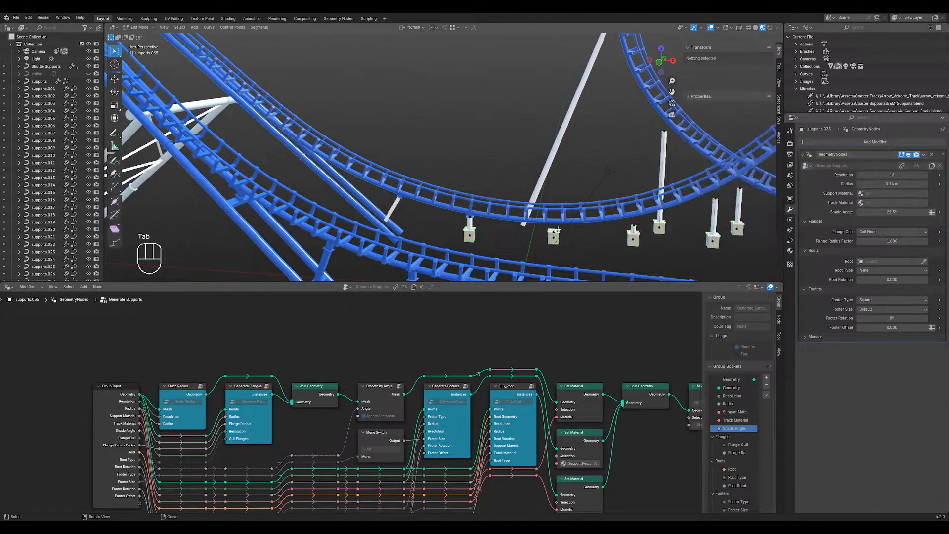
middle_click_drag(558, 229, 538, 203, "shift")
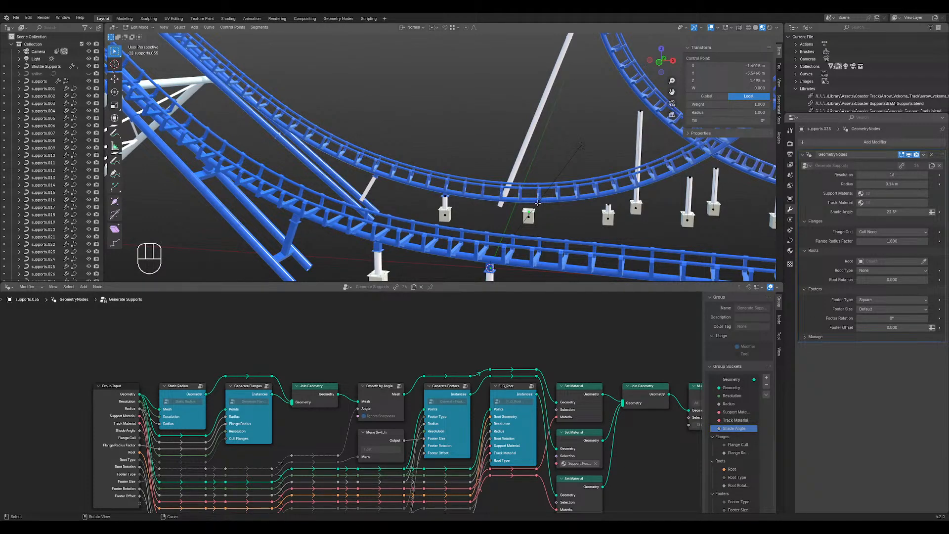
key("KP_1")
middle_click_drag(536, 205, 484, 82, "shift")
middle_click_drag(519, 167, 588, 177, "shift")
key("g")
key("z")
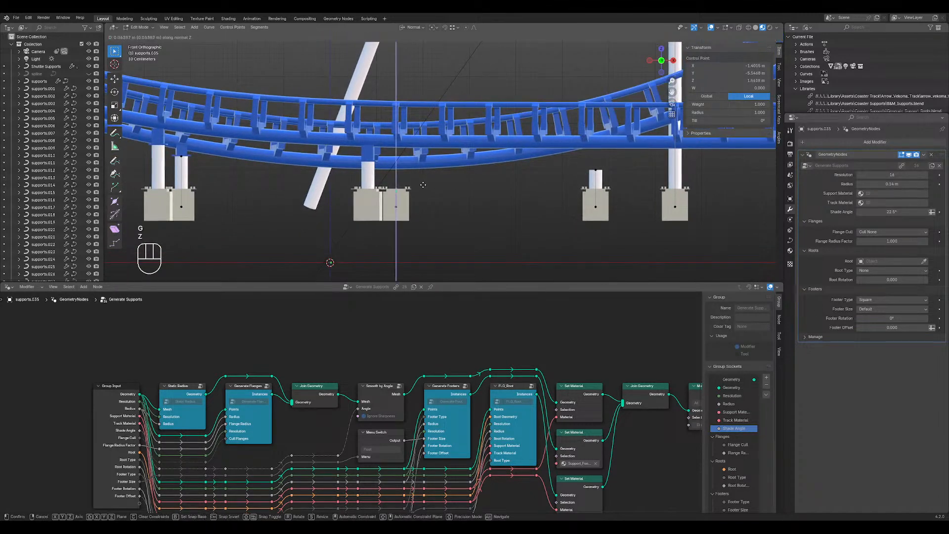
left_click(424, 157)
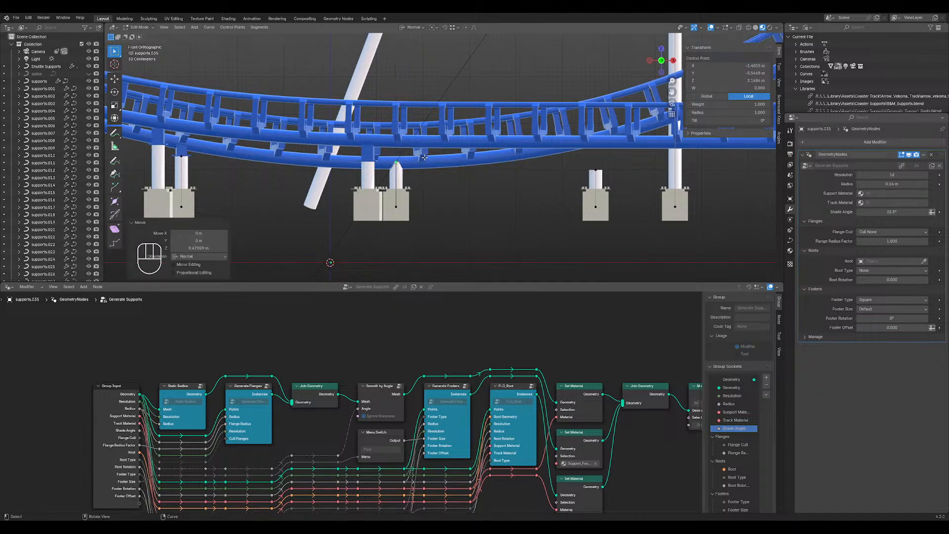
- Nudge both control points of supports.035 slightly in the top wireframe view to centre the support under the track spine
left_click(397, 205, "shift")
key("KP_7")
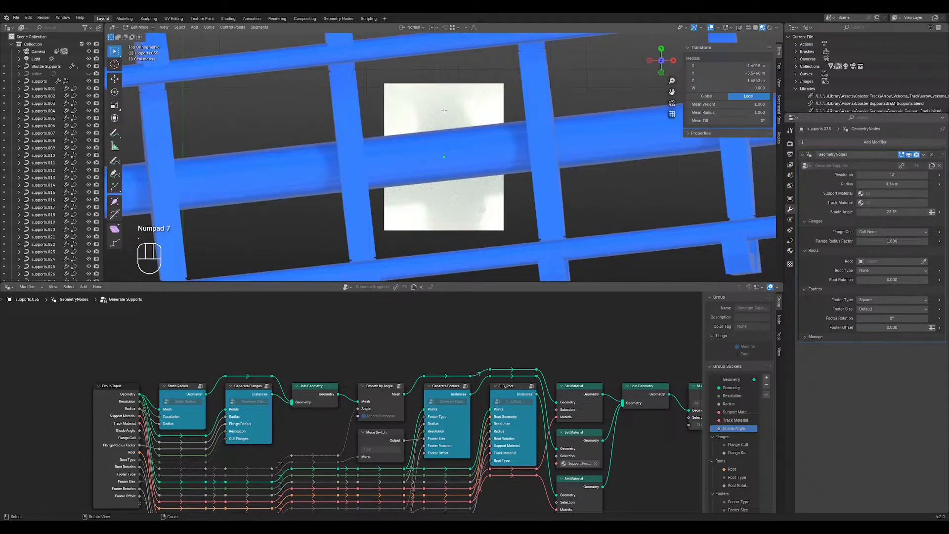
key("shift+z")
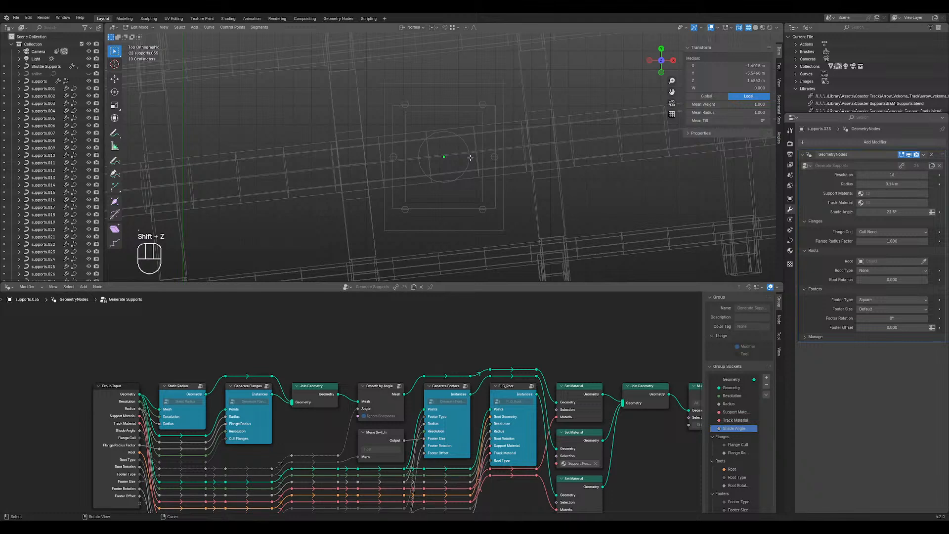
key("g")
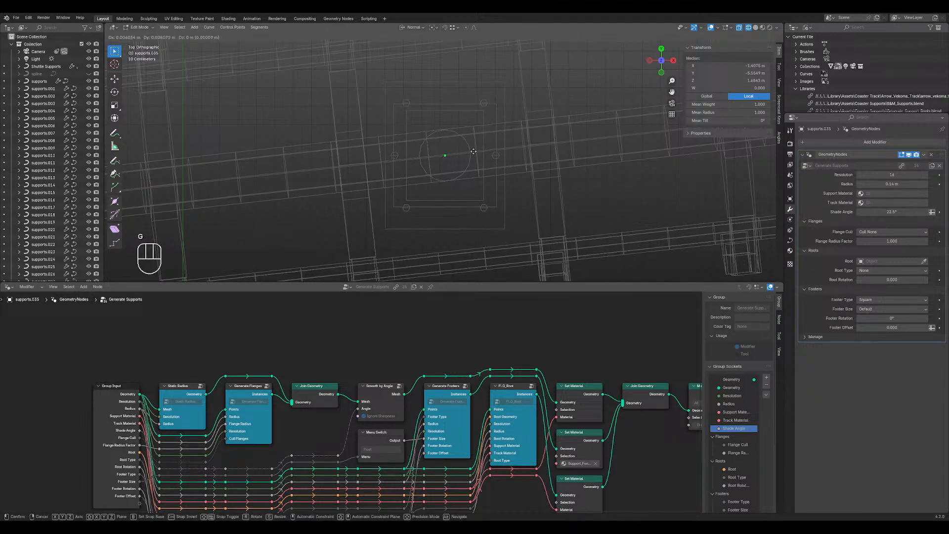
left_click(474, 151)
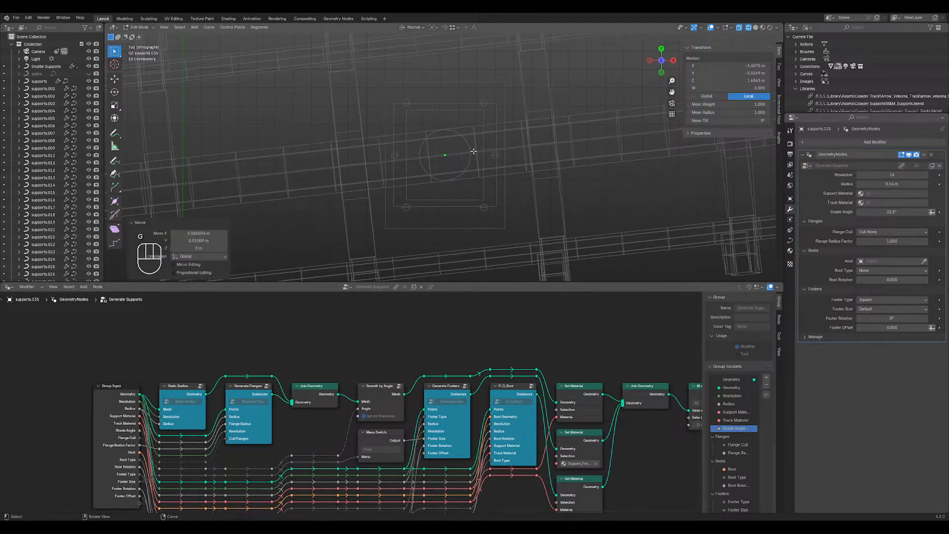
- Subdivide the supports.035 curve with one cut to add a control point between its top and bottom
key("Tab")
scroll(471, 168, "down", 4)
middle_click_drag(470, 175, 466, 88)
key("Tab")
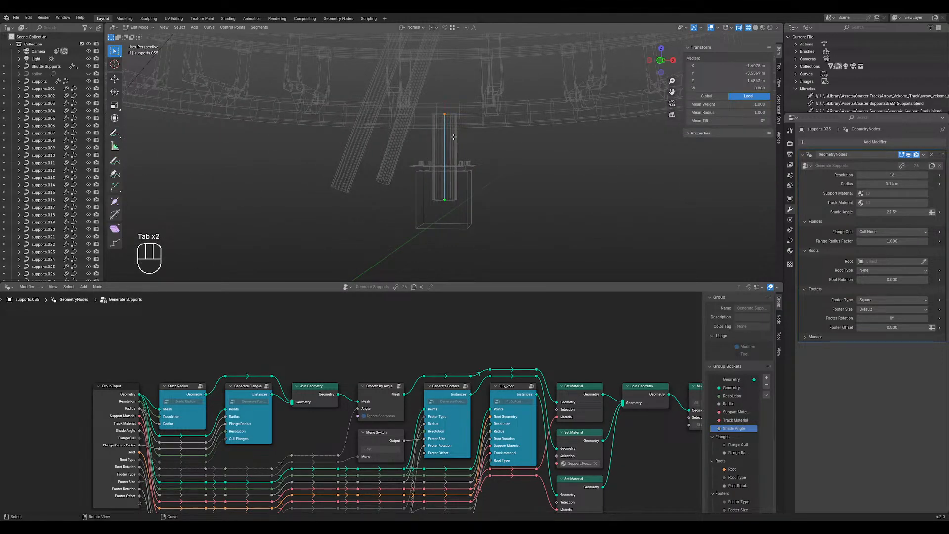
right_click(463, 147)
left_click(463, 147)
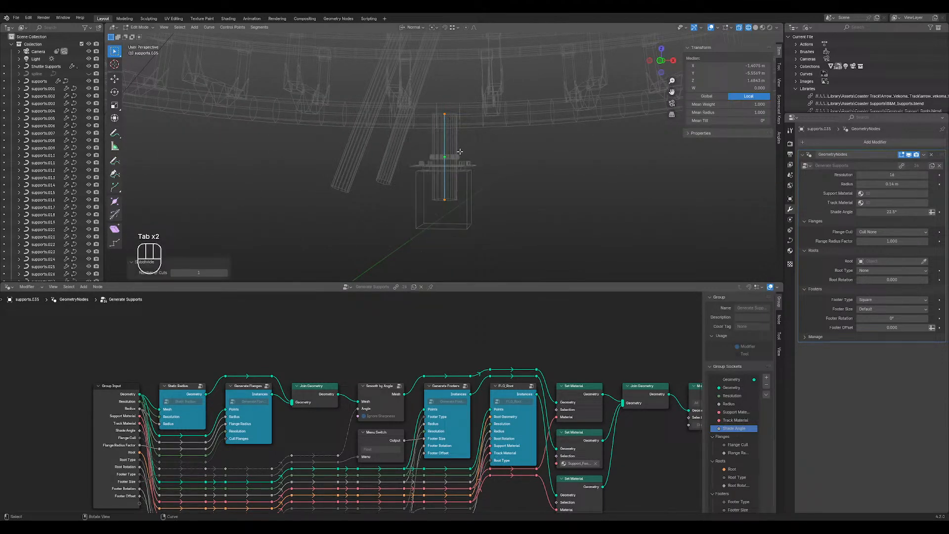
- Raise the middle control point of supports.035 about 0.15 m along Z
left_click(452, 156)
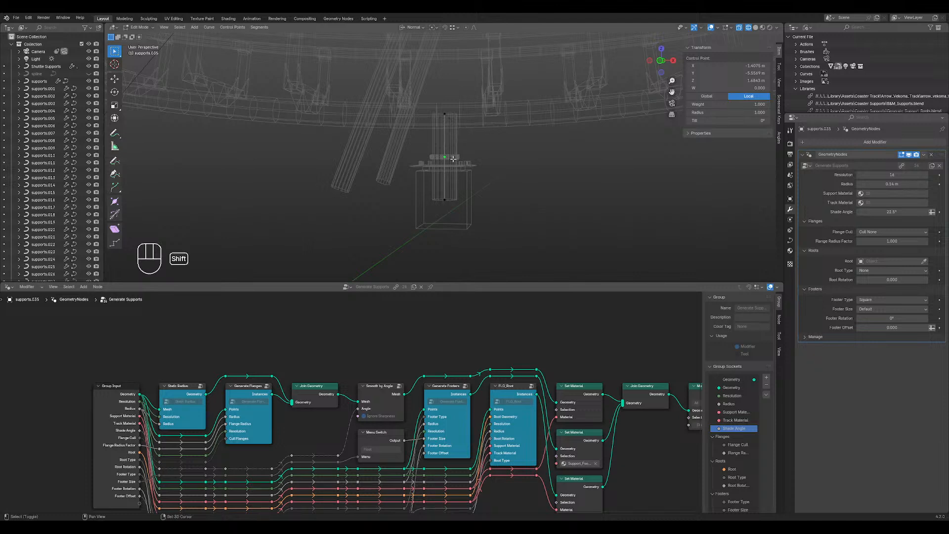
scroll(453, 159, "down", 4)
middle_click_drag(404, 157, 409, 159)
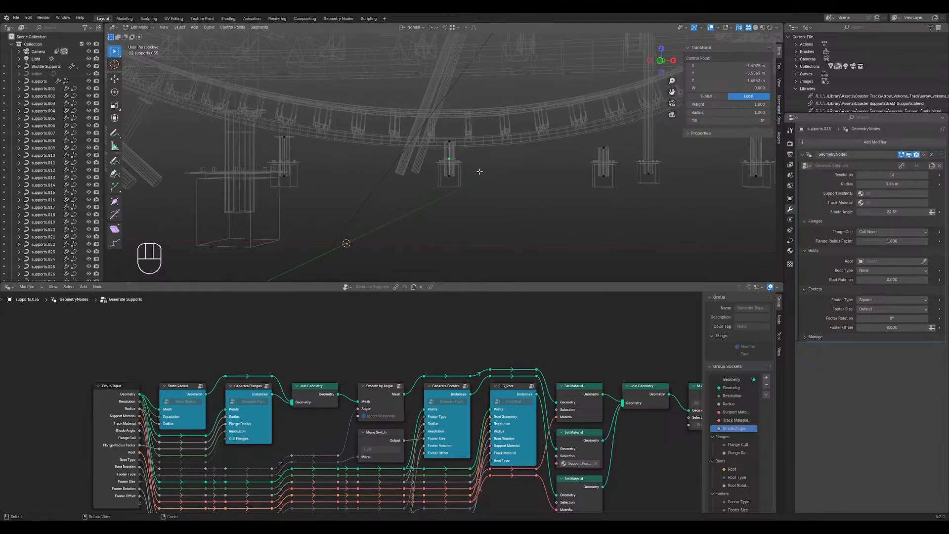
key("g")
key("z")
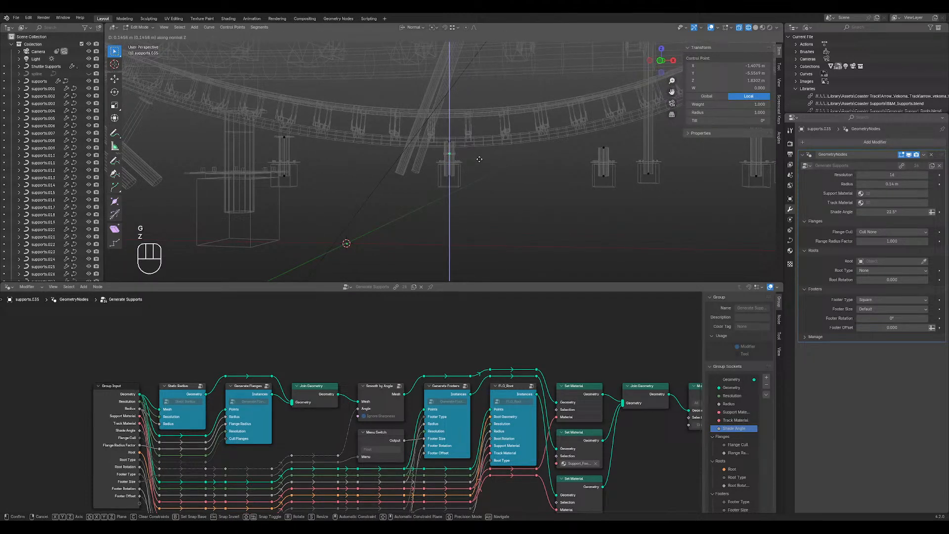
left_click(479, 159)
- Separate the upper segment of supports.035, between its middle and top control points, into its own object
left_click_drag(436, 129, 465, 156)
scroll(454, 153, "up", 2)
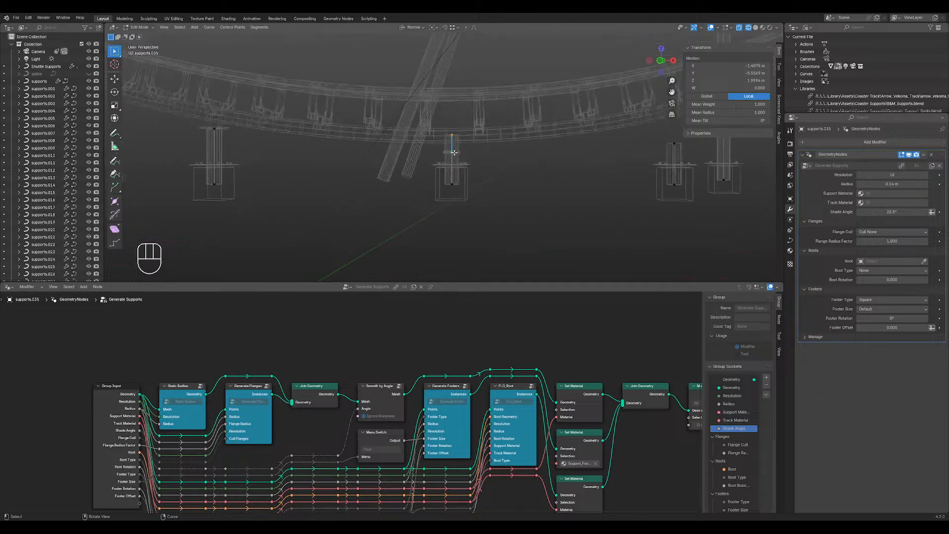
scroll(460, 156, "up", 2)
key("p")
key("Return")
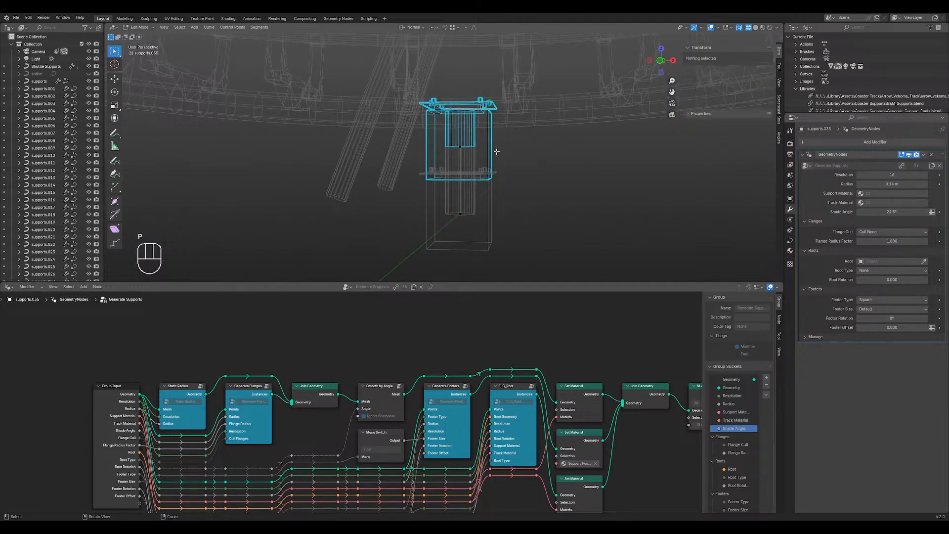
key("Tab")
- Remove the GeometryNodes modifier from the separated segment supports.037 and copy the root modifier onto it from the neighbouring root piece supports.033
left_click(475, 139)
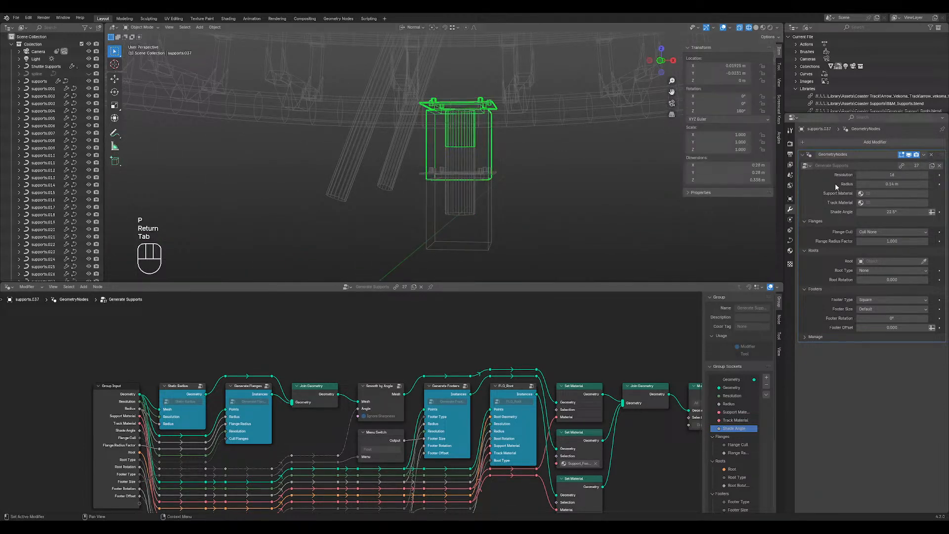
left_click(932, 155)
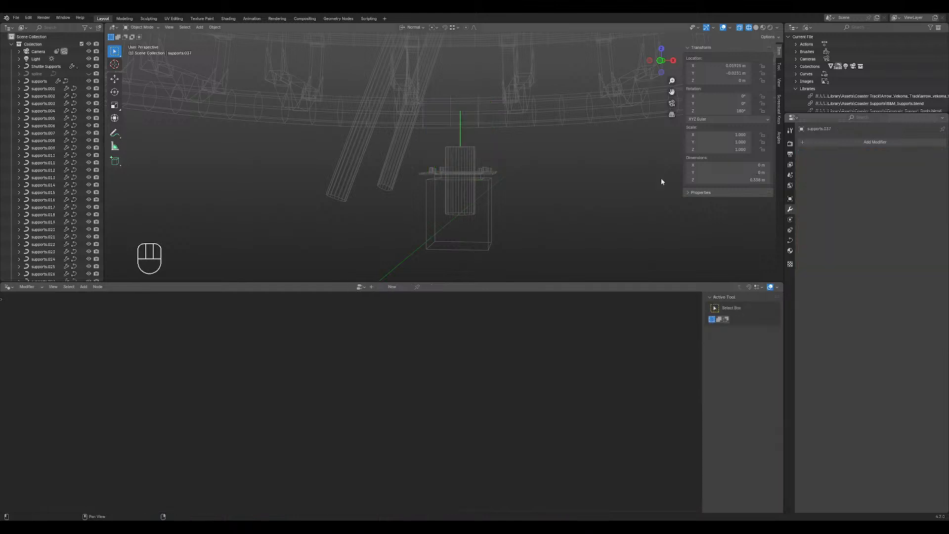
scroll(396, 182, "down", 5)
middle_click_drag(289, 156, 396, 166, "shift")
left_click(358, 144, "shift")
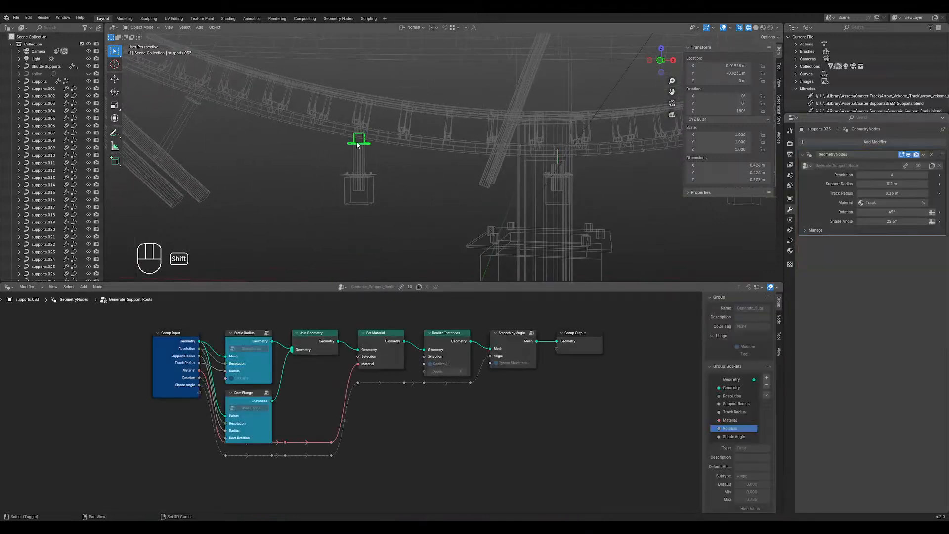
key("q")
left_click(395, 201)
- Adjust the Mean Tilt of the points in root piece supports.037 to line up its flange with the footer
middle_click_drag(547, 185, 359, 188, "shift")
key("Tab")
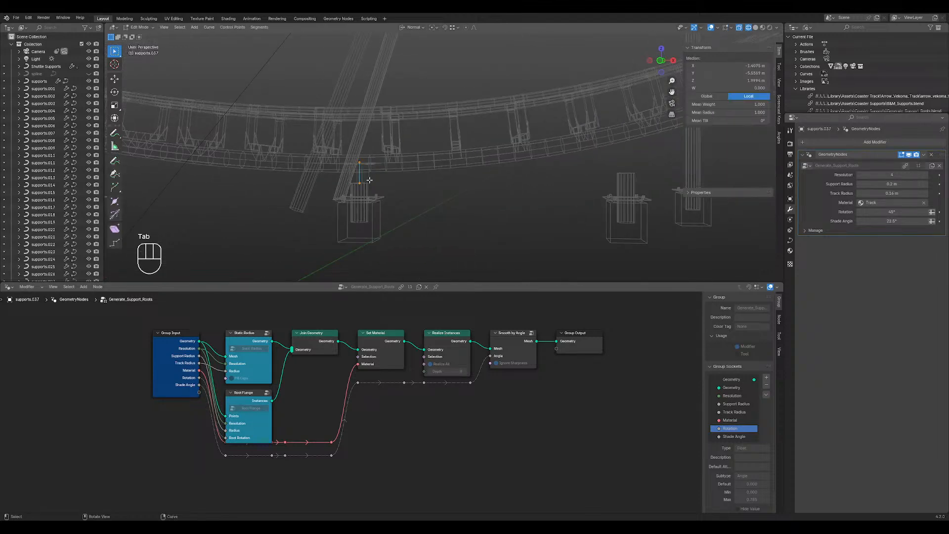
key("Tab")
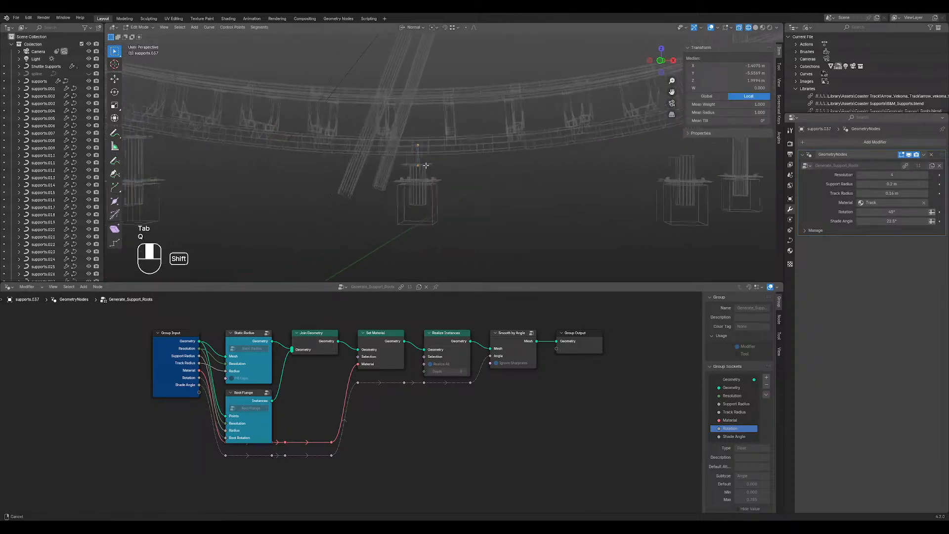
key("shift+z")
mouse_move(421, 163)
middle_mouse_down("shift")
mouse_move(467, 168)
mouse_move(496, 129)
mouse_move(491, 169)
middle_mouse_up("shift")
scroll(474, 166, "up", 3)
key("Tab")
left_click_drag(727, 120, 757, 120)
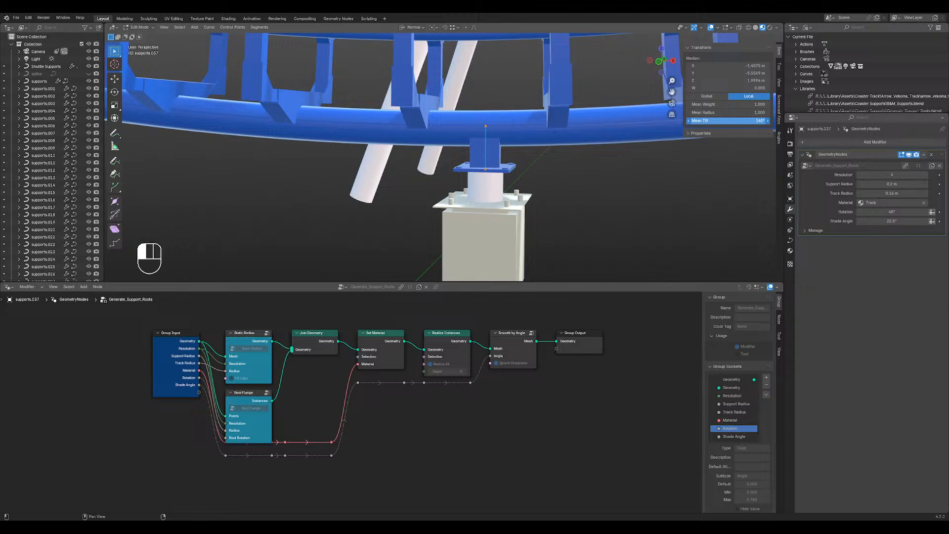
middle_click_drag(354, 194, 502, 204)
key("Tab")
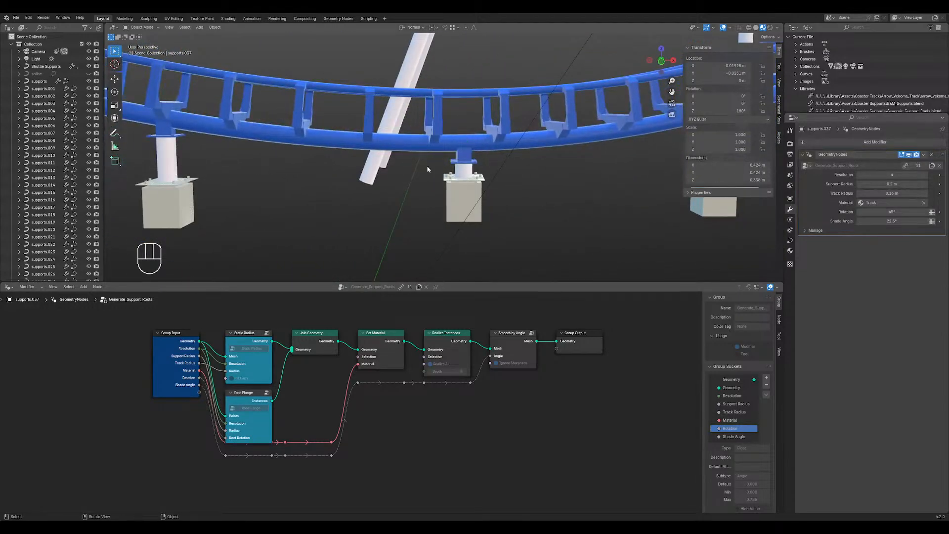
- Separate the leaning white connector beneath the start of the shuttle incline from the supports object
scroll(423, 166, "down", 3)
middle_click_drag(418, 162, 367, 126)
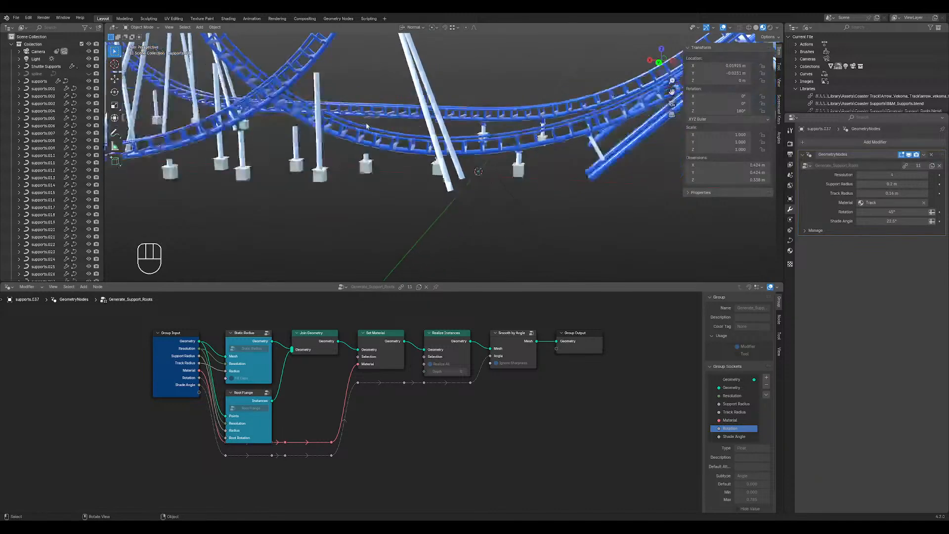
scroll(367, 126, "down", 2)
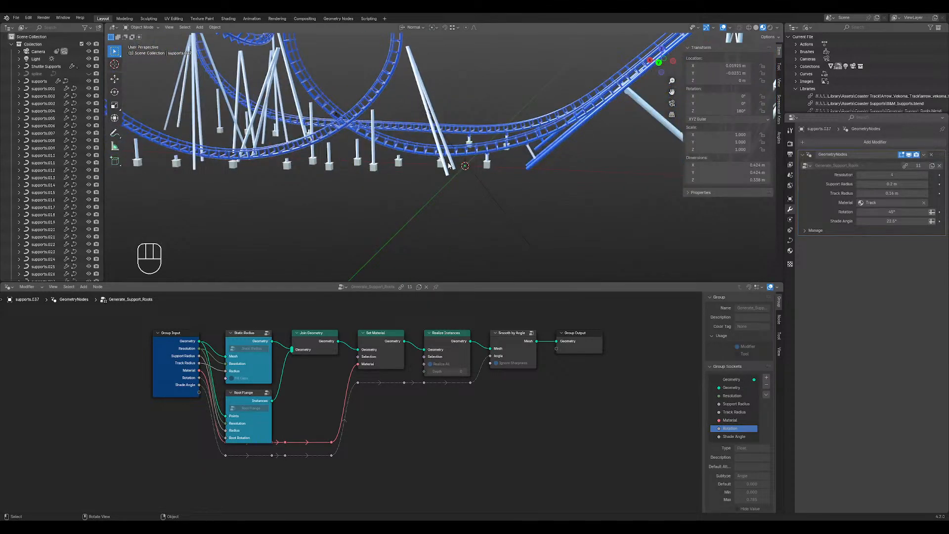
middle_click_drag(449, 166, 469, 185, "shift")
scroll(554, 140, "up", 3)
scroll(540, 154, "down", 3)
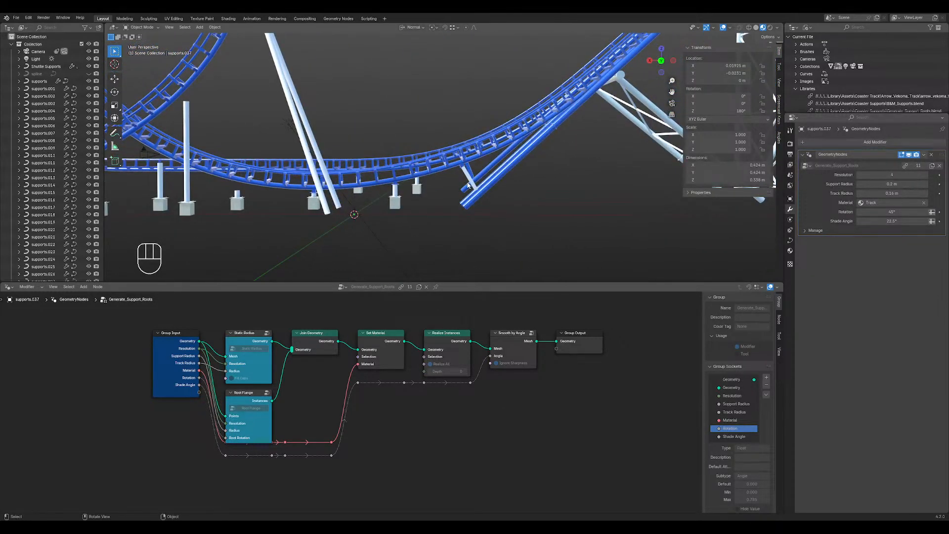
left_click(470, 183)
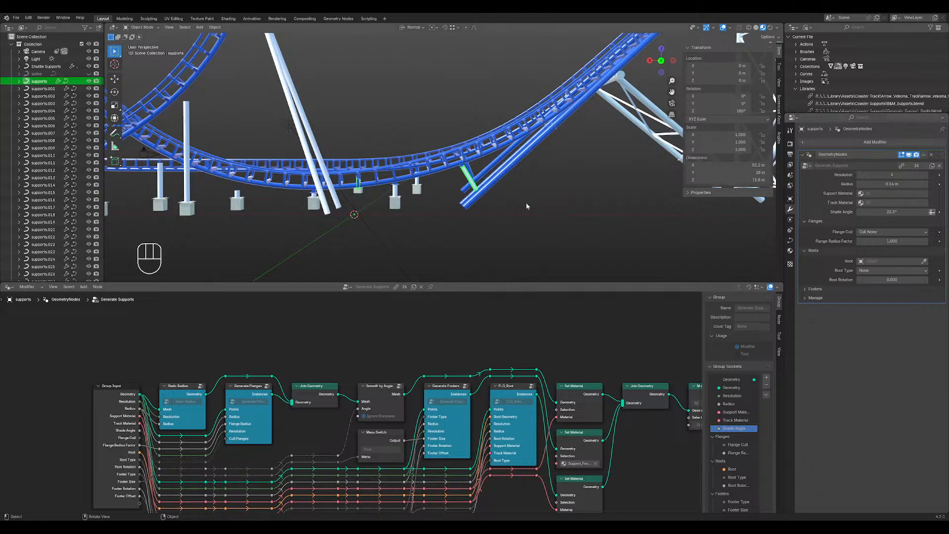
middle_click_drag(526, 206, 475, 199)
key("Tab")
left_click_drag(452, 153, 494, 203)
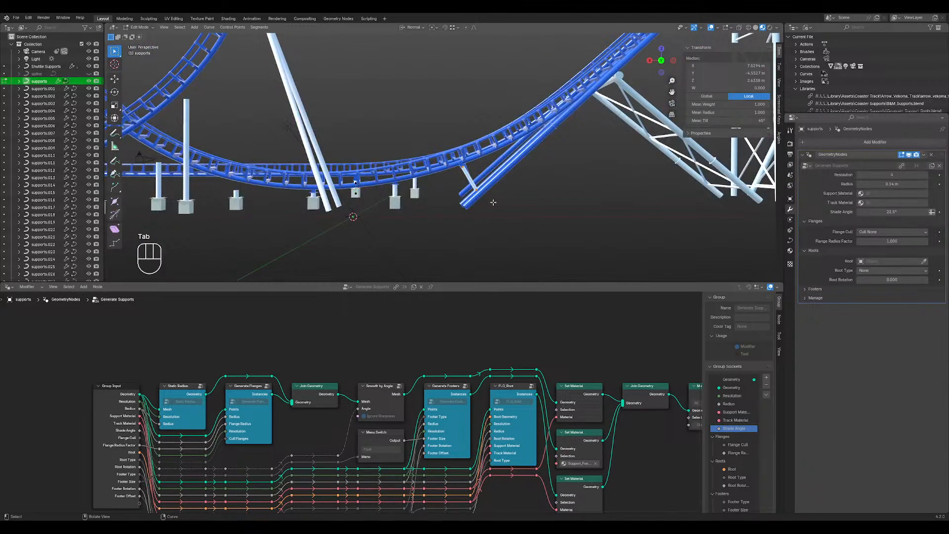
key("p")
key("Return")
key("Tab")
- Join the selected support curves into the track-coloured connector supports.009, giving the leaning connector the Track material
middle_click_drag(493, 202, 483, 178)
left_click(510, 163)
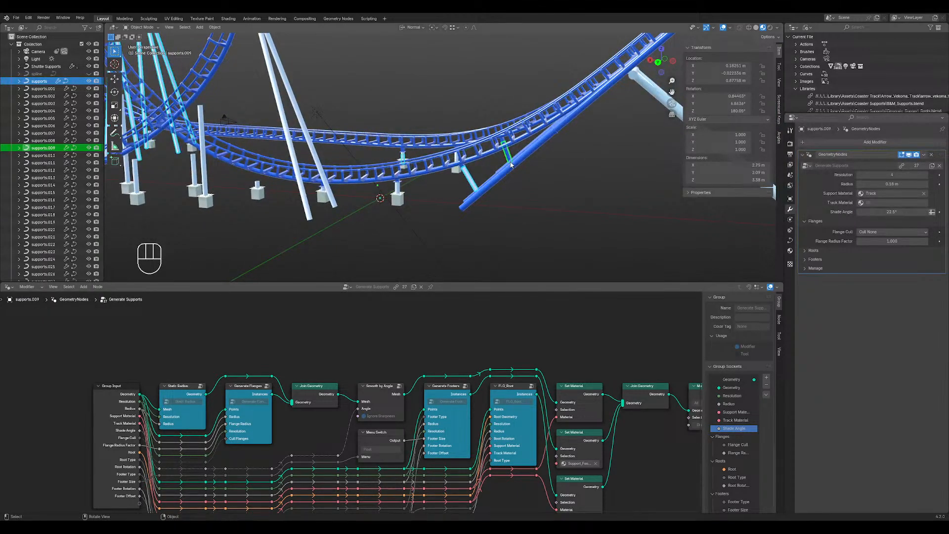
key("ctrl+j")
left_click(556, 177)
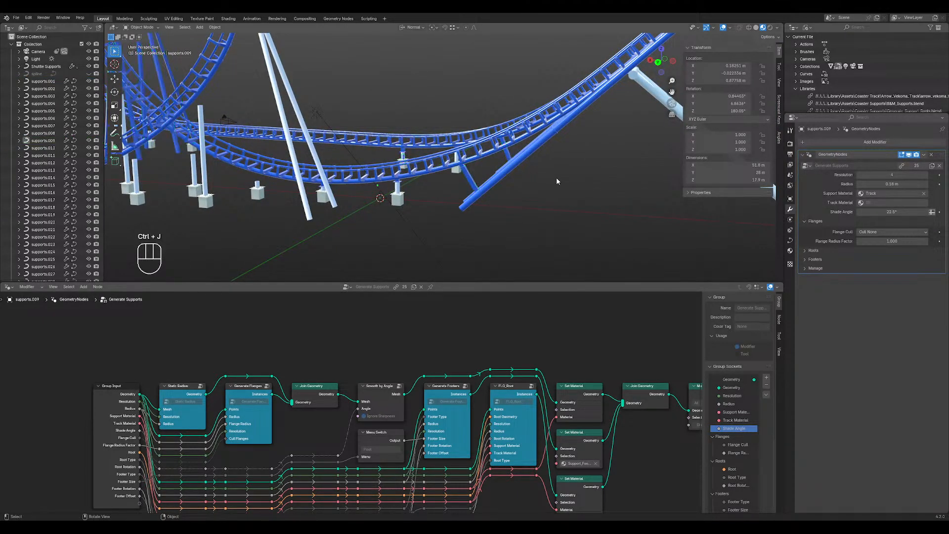
- Separate the stray track-coloured segment around the far short footer support from supports.009 into its own object
middle_click_drag(455, 163, 470, 149, "shift")
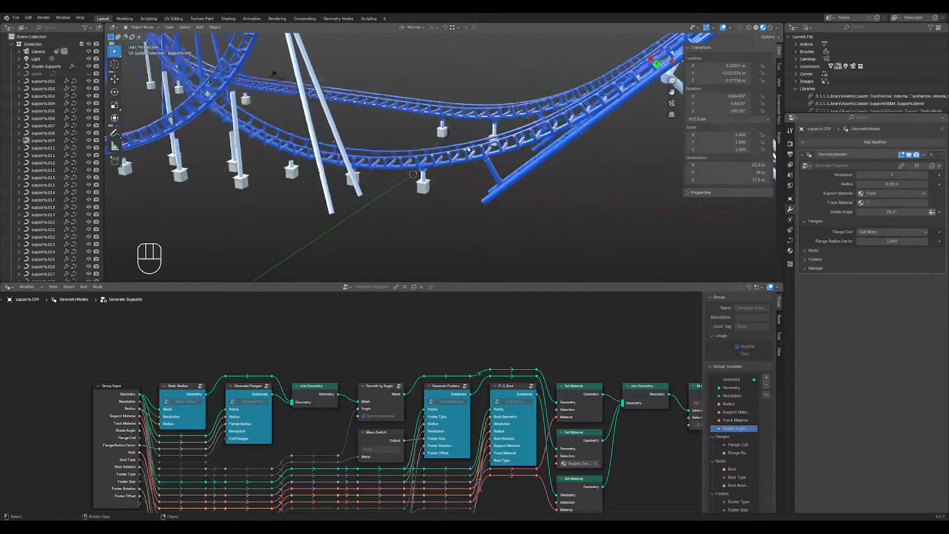
scroll(459, 144, "up", 6)
left_click(442, 82)
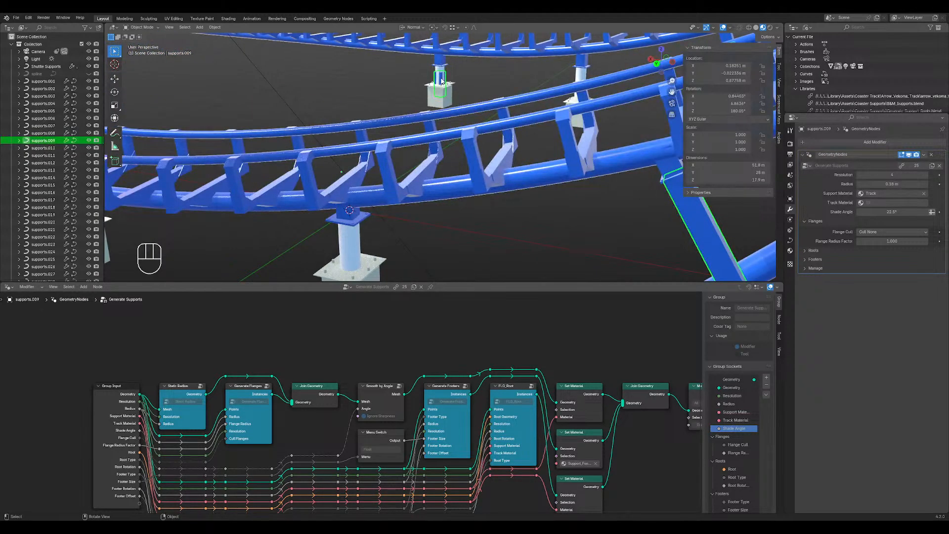
scroll(443, 82, "down", 5)
key("Tab")
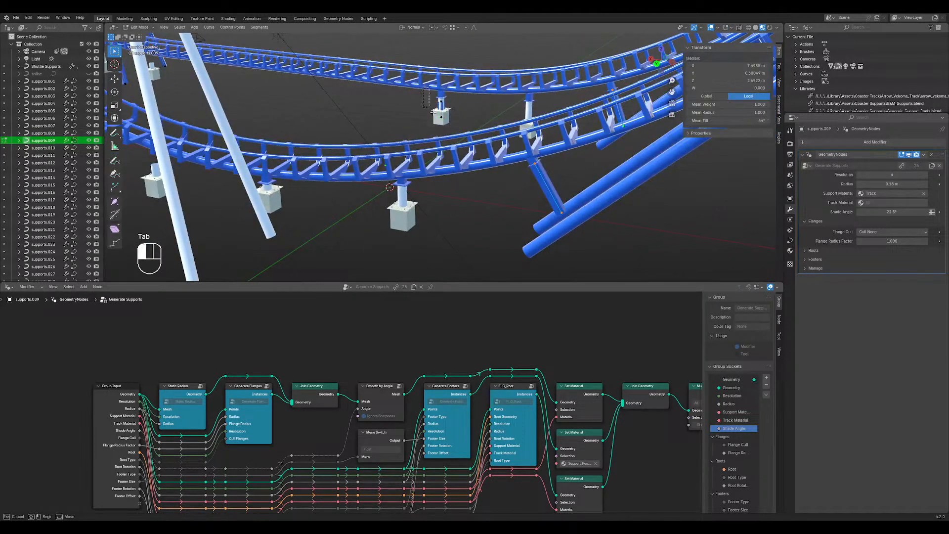
key("p")
key("Return")
key("Tab")
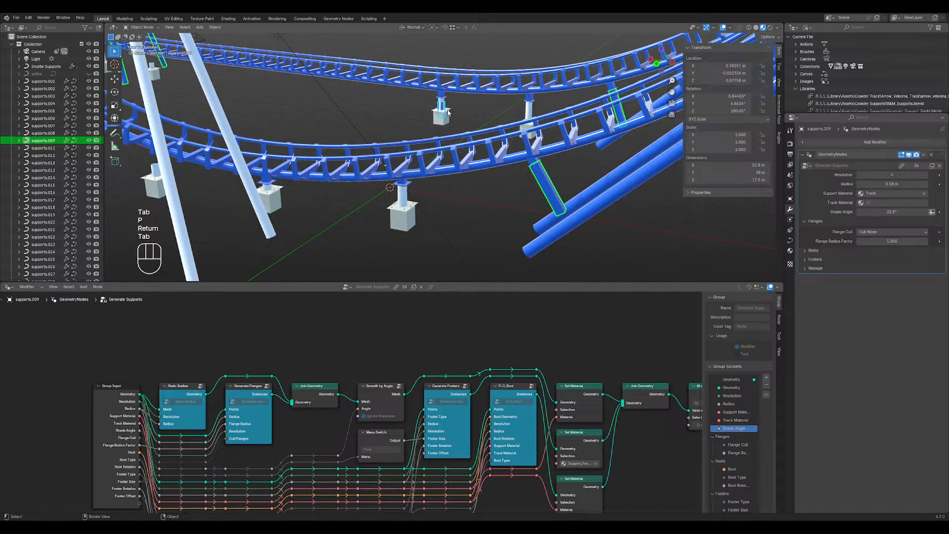
- Join the far short footer support supports.016 into the neighbouring footer support supports.014
left_click(442, 116)
left_click(529, 112, "shift")
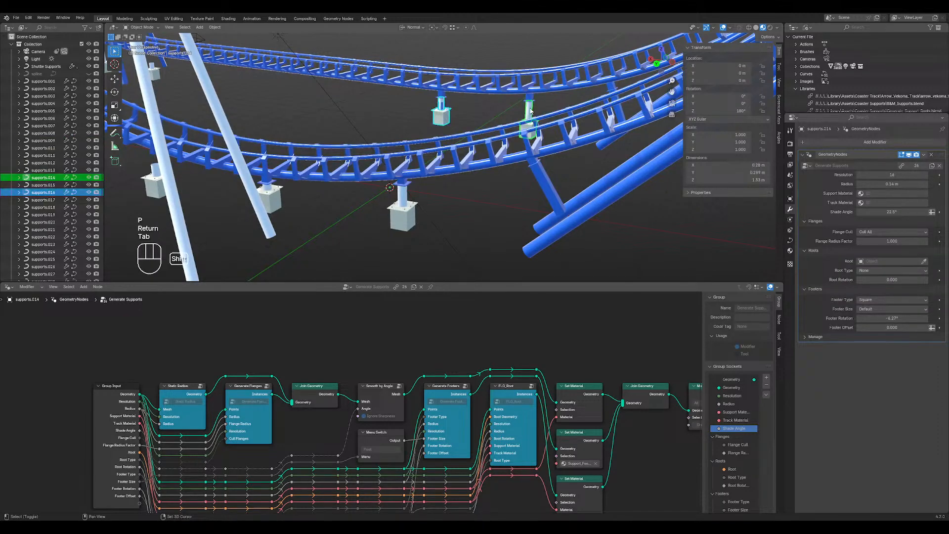
key("ctrl+j")
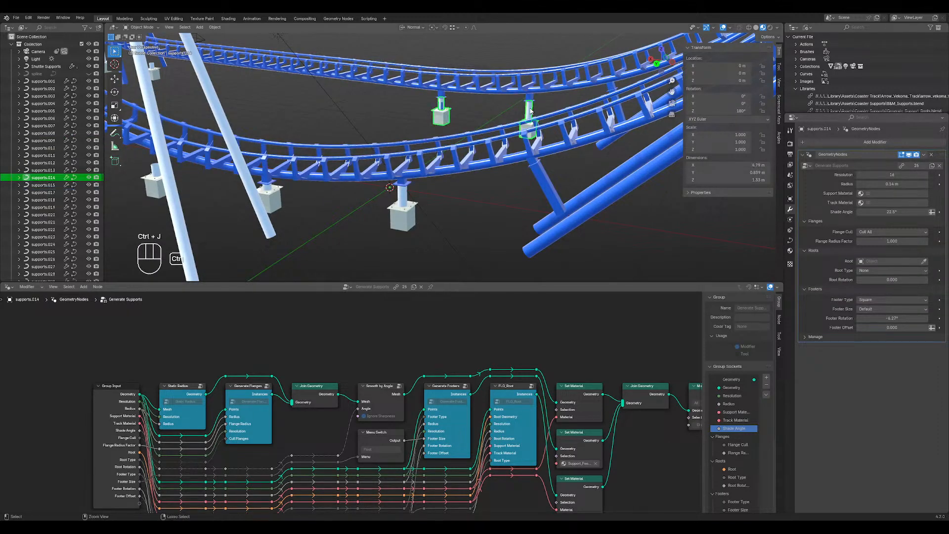
key("Tab")
key("Tab")
- Delete the separated stray segment supports.038 surrounding the far short footer support
scroll(445, 110, "up", 3)
left_click(440, 88)
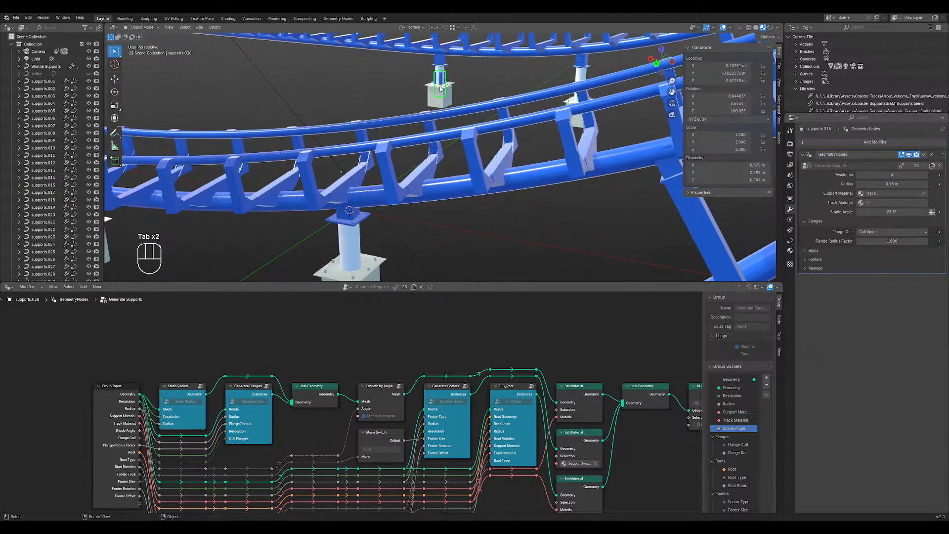
key("Delete")
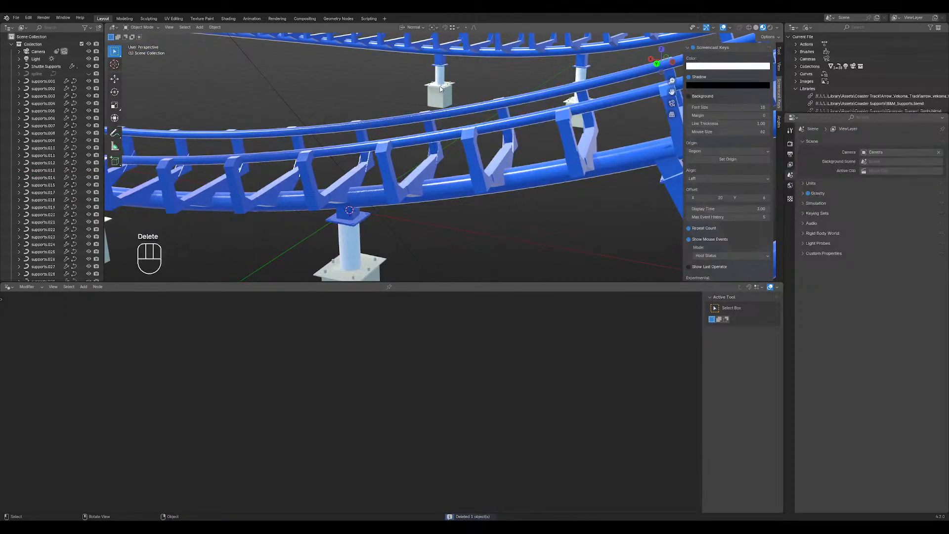
- Subdivide the lower stretch of the two parallel Shuttle Supports beams beneath the rising track
scroll(441, 88, "down", 7)
middle_click_drag(500, 189, 394, 118, "shift")
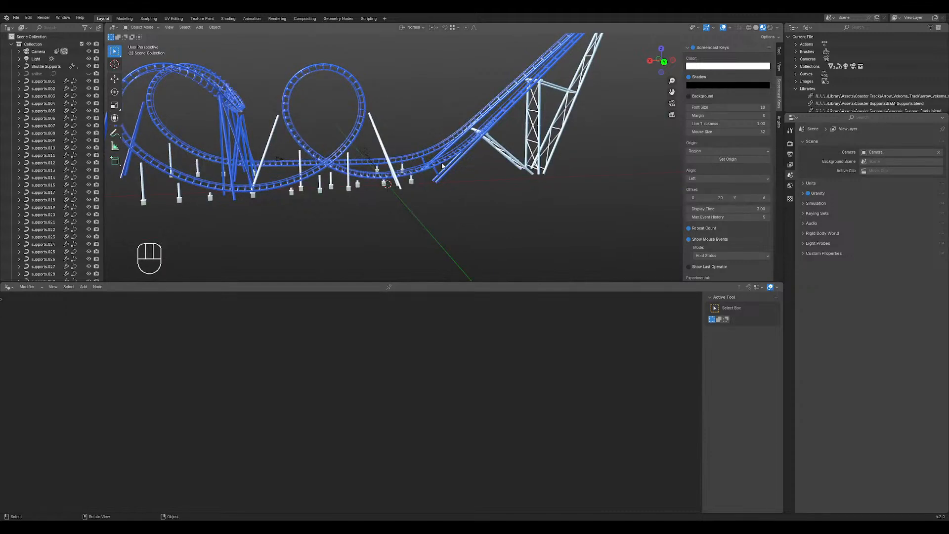
scroll(476, 194, "up", 3)
scroll(477, 198, "up", 2)
left_click(457, 223)
key("Tab")
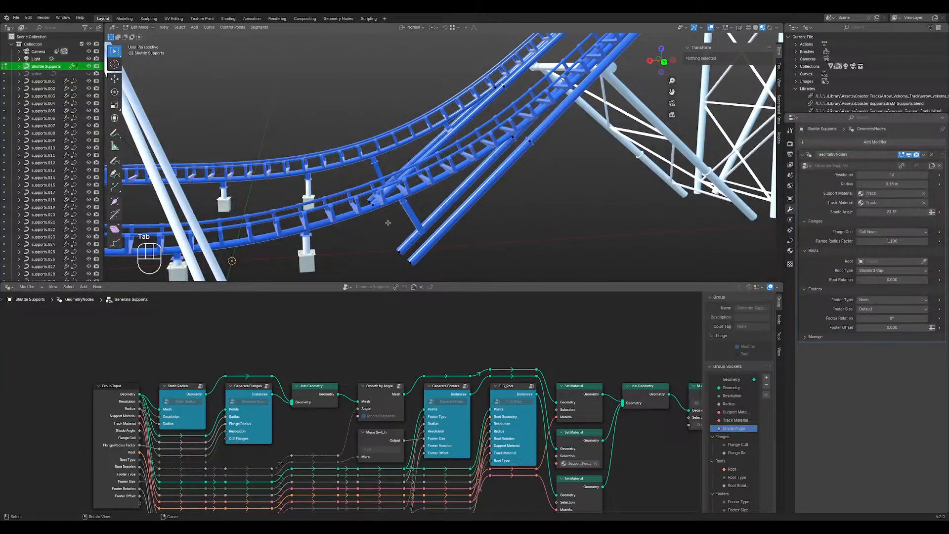
left_click_drag(388, 223, 427, 280)
right_click(559, 174)
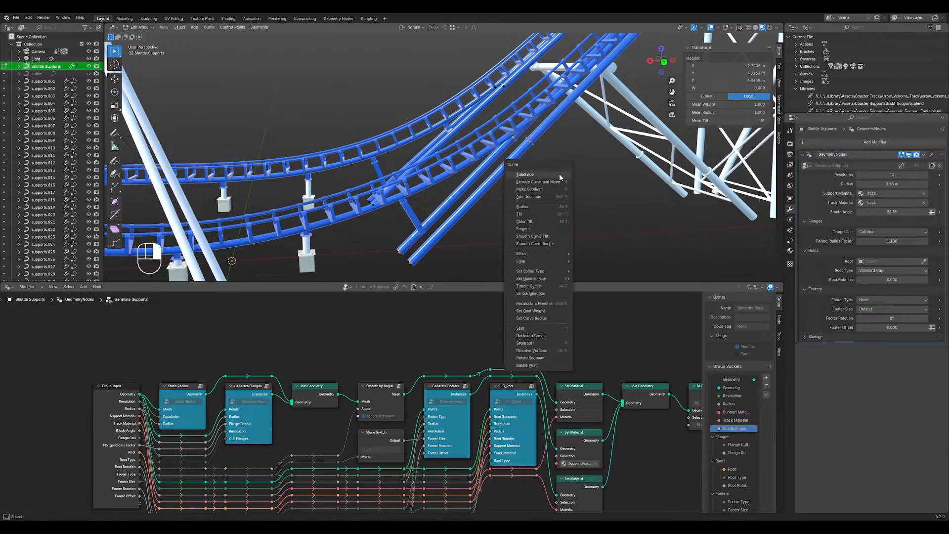
left_click(559, 173)
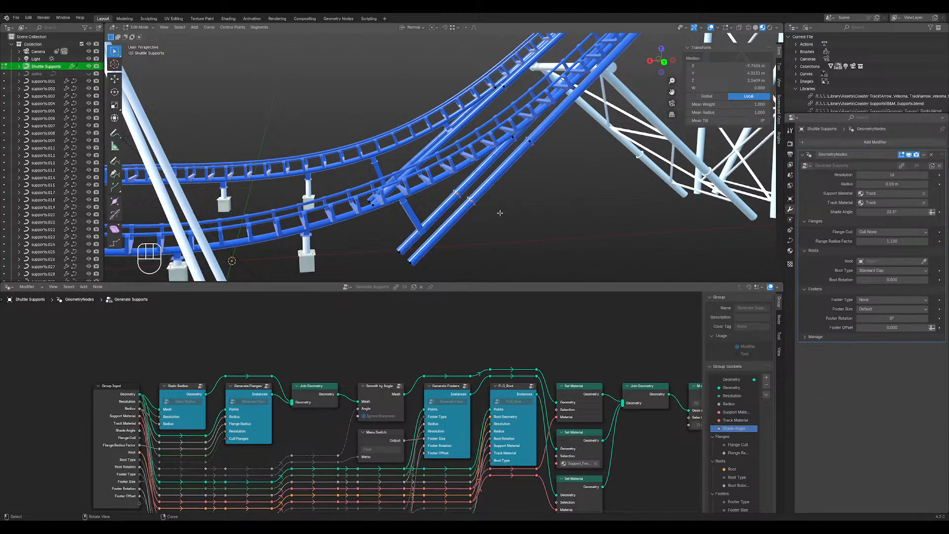
- Slide the pair of new control points about 2.1 m down the beams along normal Z, to the lower strut
middle_click_drag(496, 210, 488, 208)
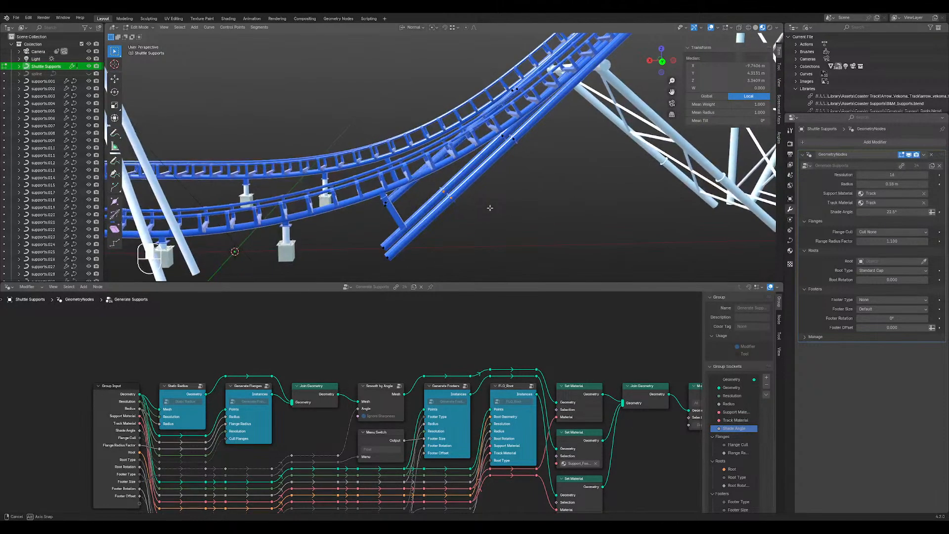
key("KP_1")
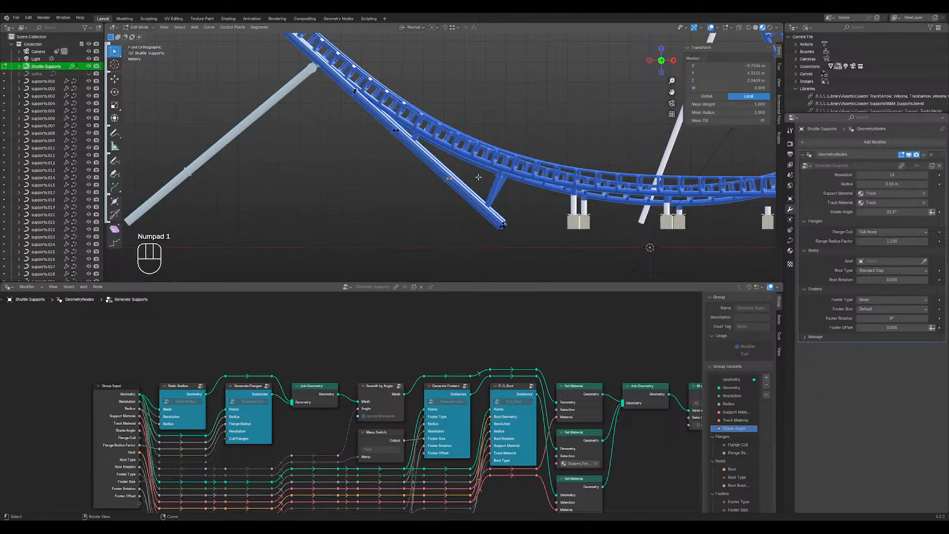
key("g")
key("g")
key("z")
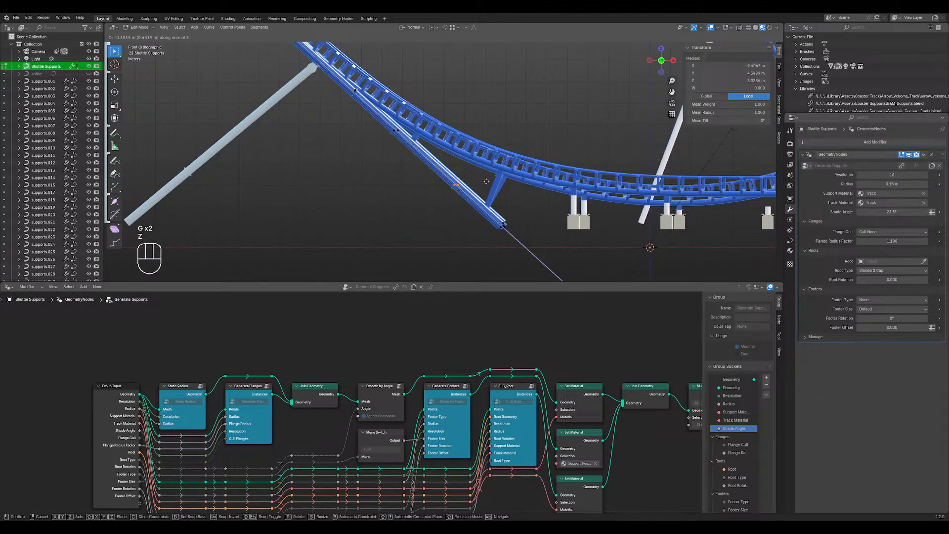
left_click(521, 201)
- Subdivide the same two Shuttle Supports beams once more above the lower strut, keeping the new middle points selected
middle_click_drag(517, 203, 479, 177)
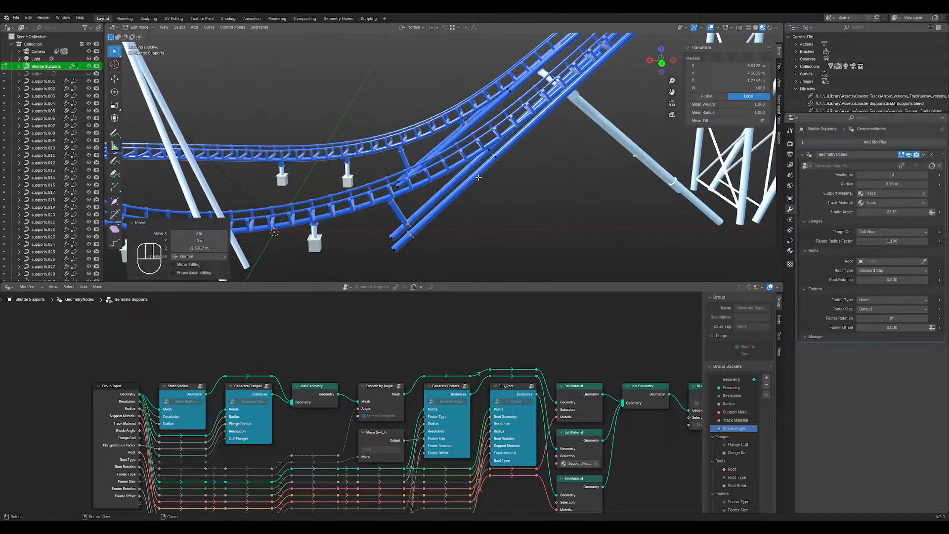
right_click(495, 178)
left_click(502, 183)
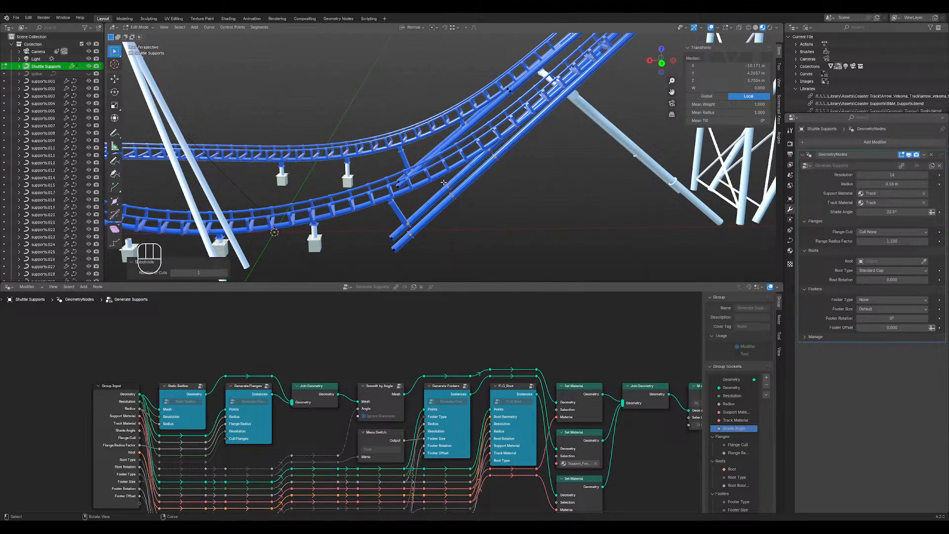
left_click(443, 185)
left_click_drag(473, 214, 445, 186)
- In front view, slide the new middle points about 1.9 m up the beams along normal Z, to the upper strut
key("KP_1")
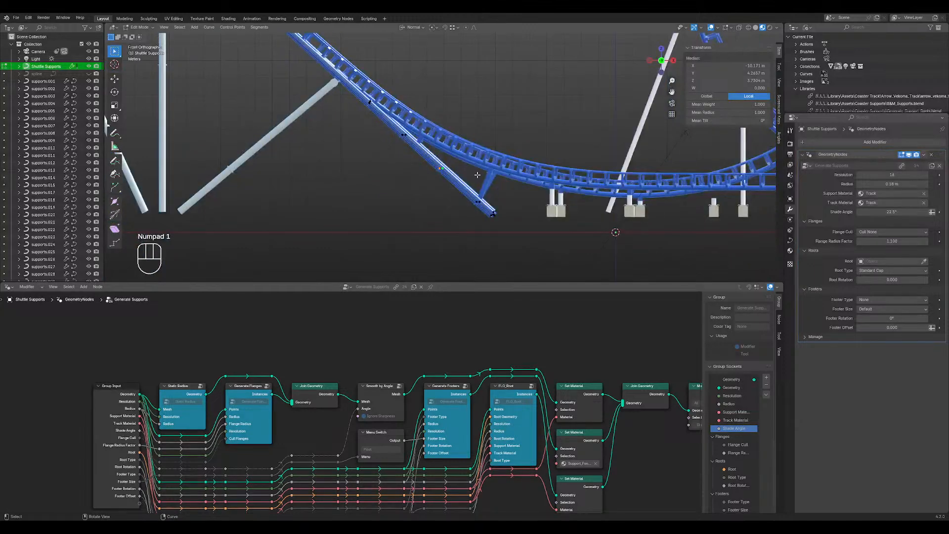
scroll(450, 166, "up", 1)
middle_click_drag(427, 170, 454, 177, "shift")
key("g")
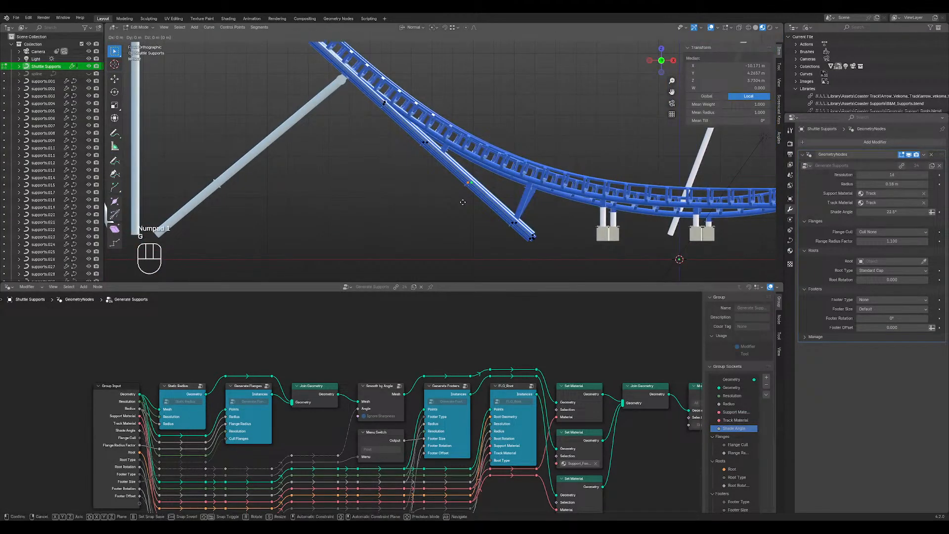
key("z")
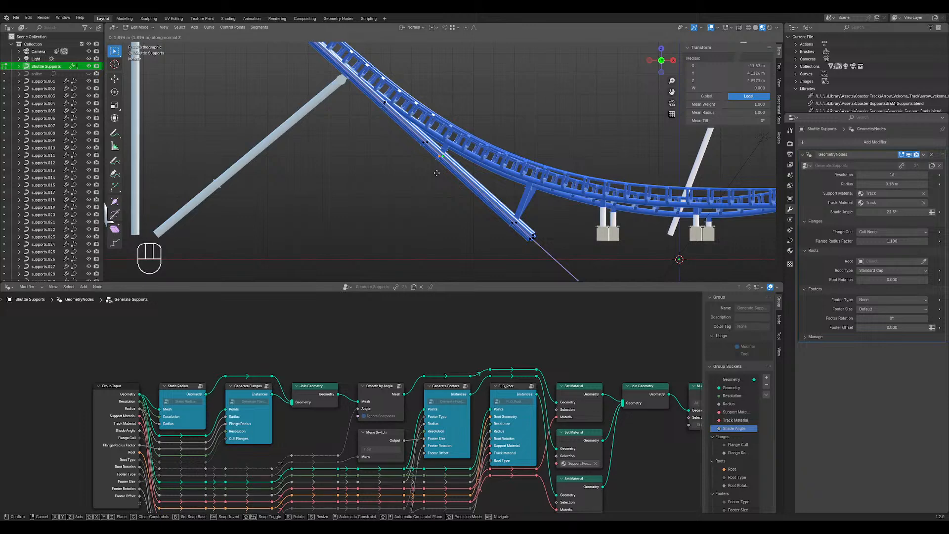
left_click(437, 172)
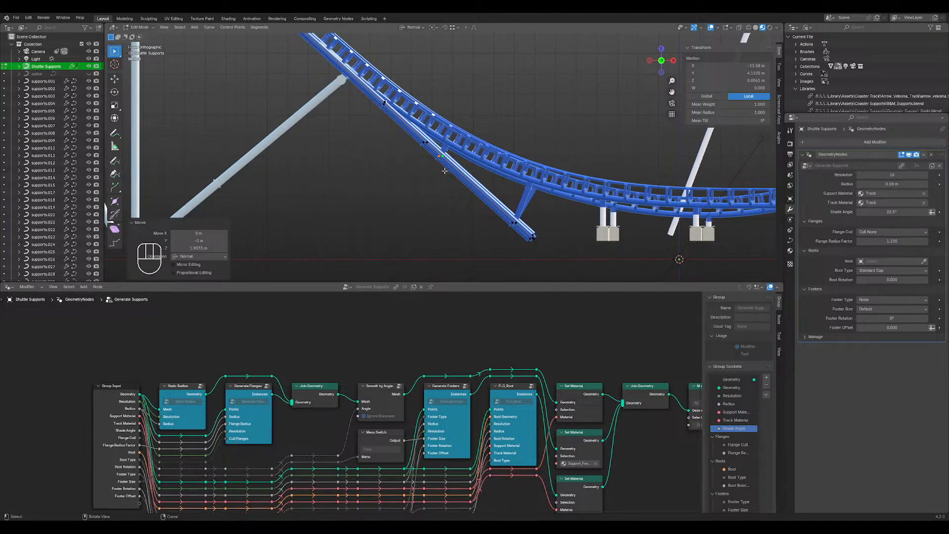
- Duplicate the crosspiece inside supports.012, place the copy beside the far beam pair and select its end facing the beams
middle_click_drag(446, 171, 415, 198)
key("Tab")
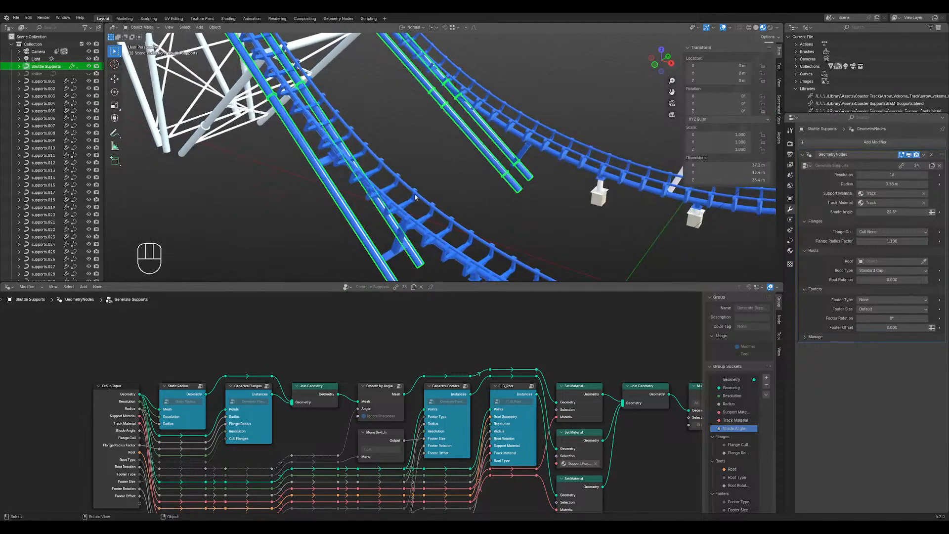
left_click(393, 258)
key("Tab")
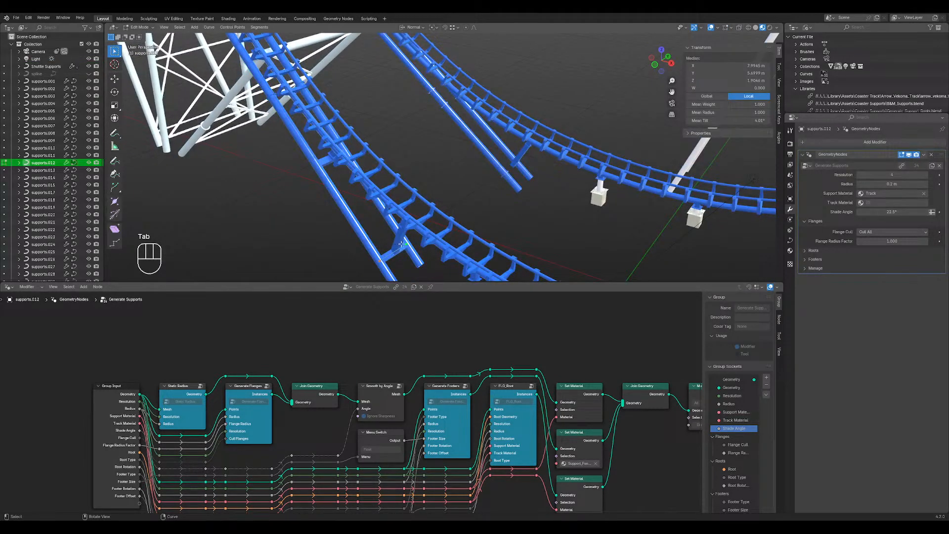
key("shift+d")
left_click(456, 132)
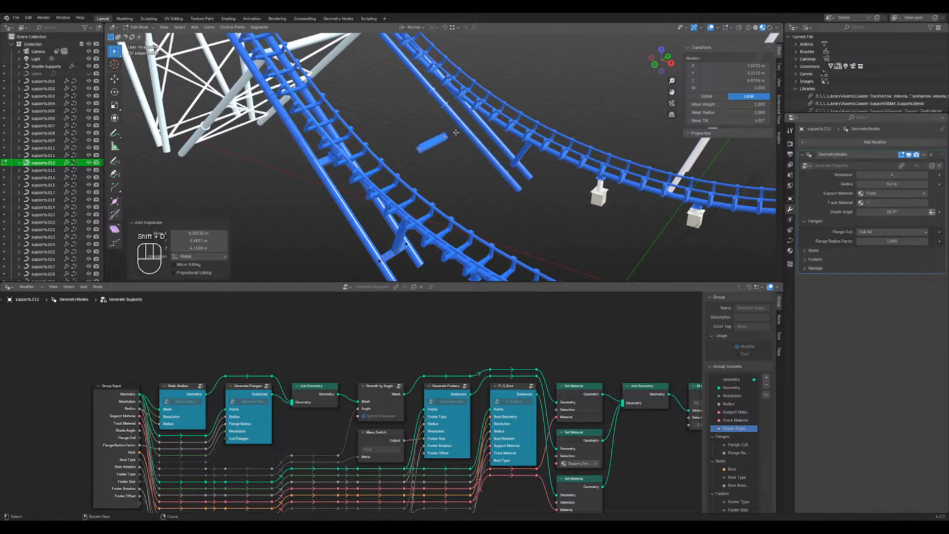
left_click(453, 133)
key("g")
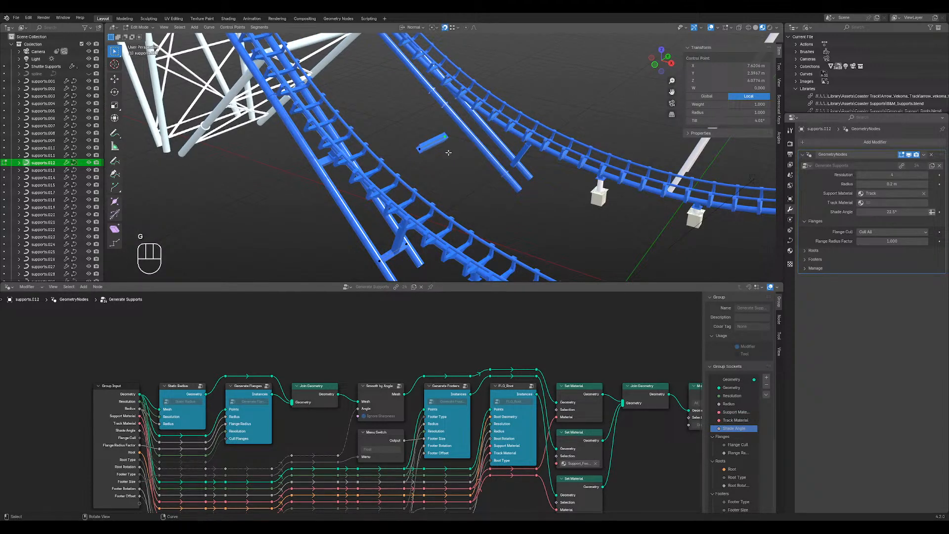
middle_click_drag(448, 153, 465, 113)
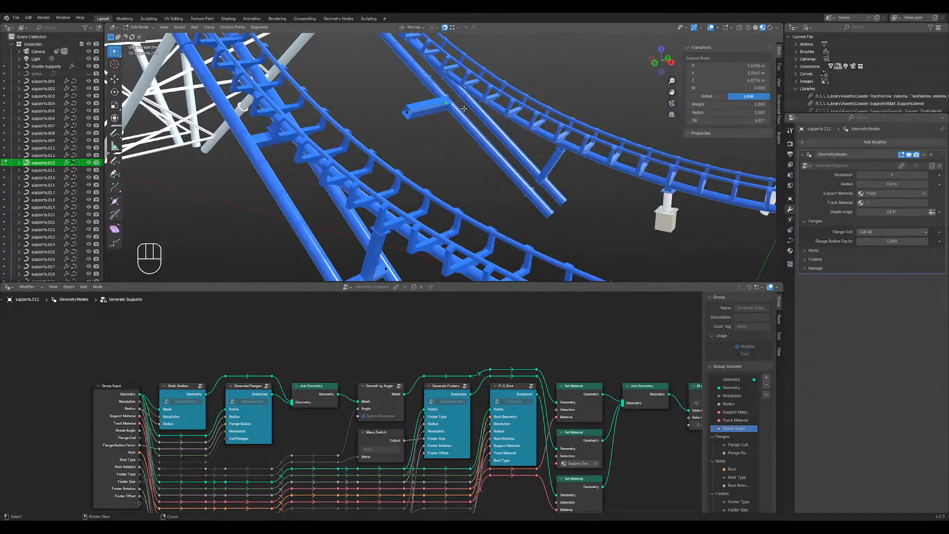
key("g")
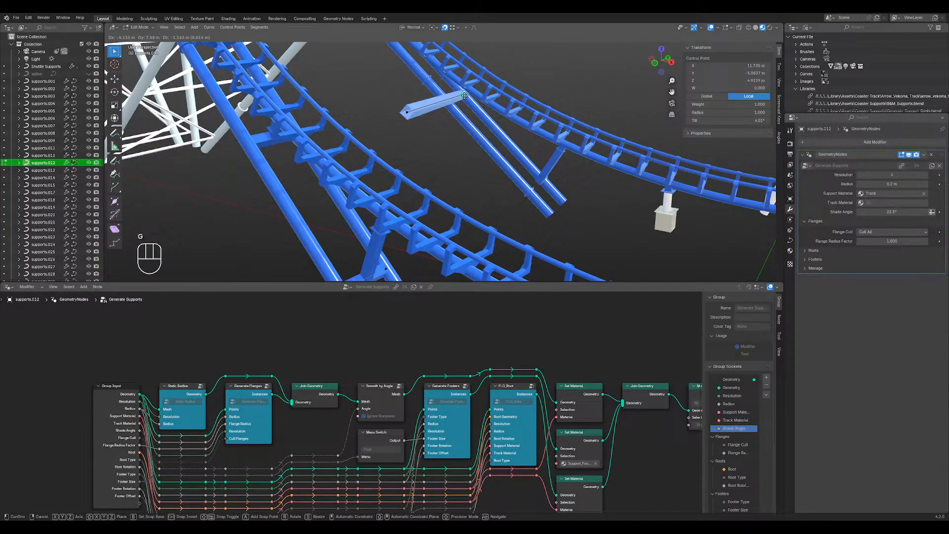
right_click(463, 99)
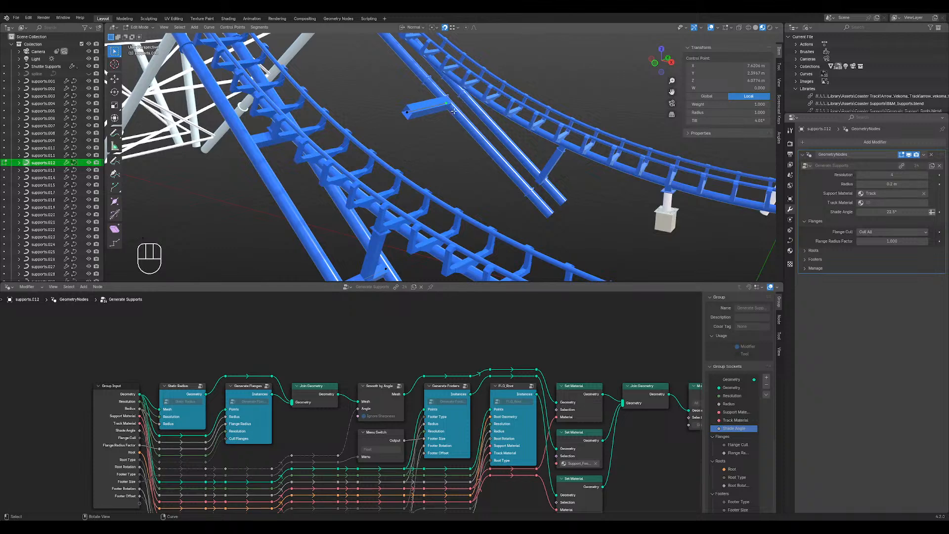
- Snap the copied crosspiece's selected end to the upper subdivided point of the far pair's beam closest to the track, using the 3D cursor
key("Tab")
left_click(467, 99)
key("Tab")
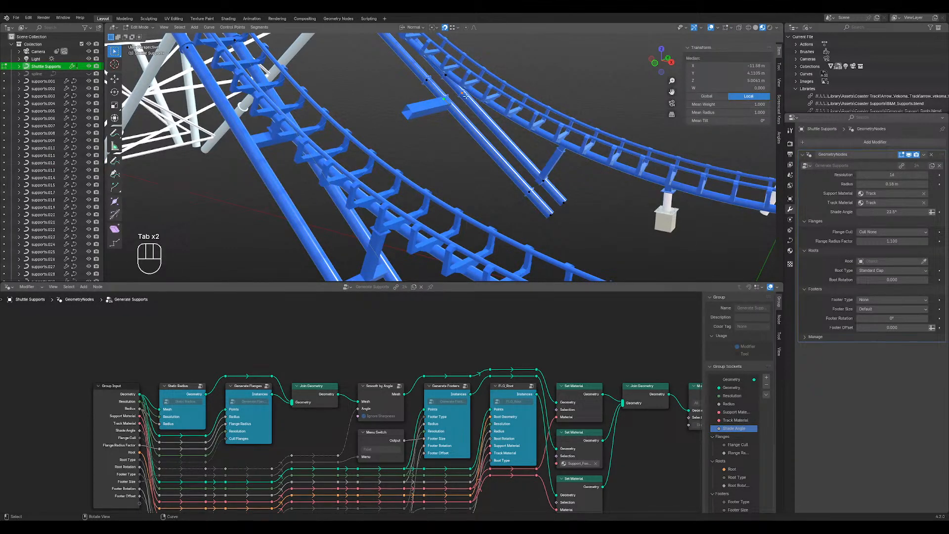
key("Tab")
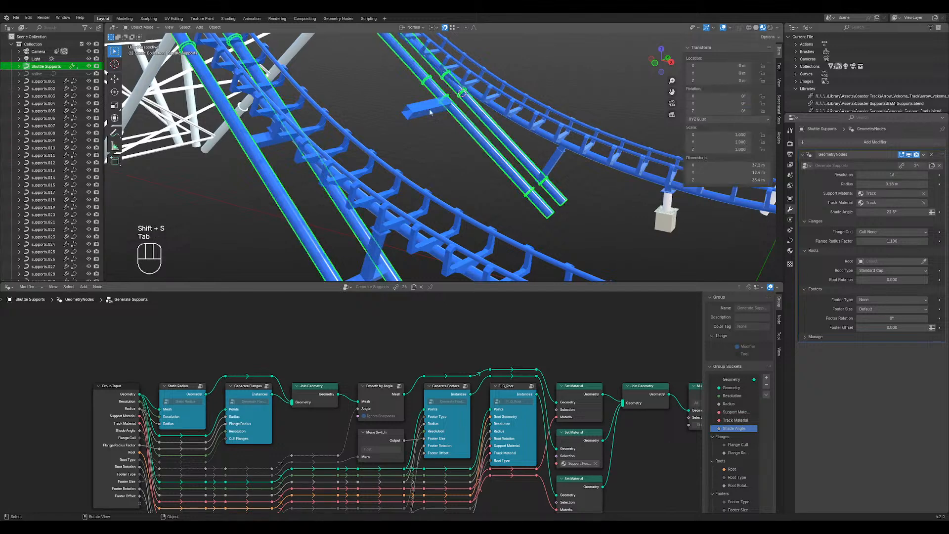
left_click(449, 106)
key("Tab")
key("shift+s")
key("Tab")
key("Tab")
key("Tab")
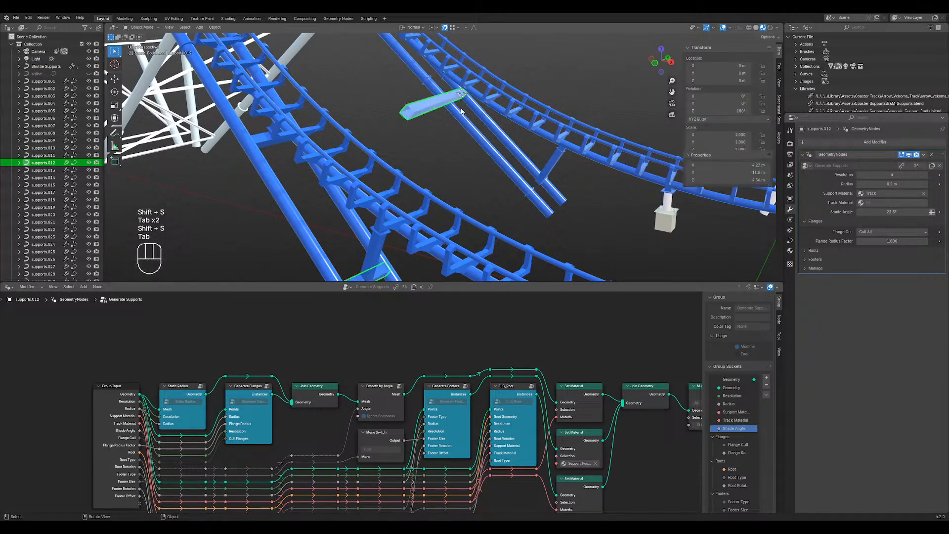
- Snap the copied crosspiece's other end to the matching upper point on the neighbouring beam, using the 3D cursor
left_click(450, 106)
key("Tab")
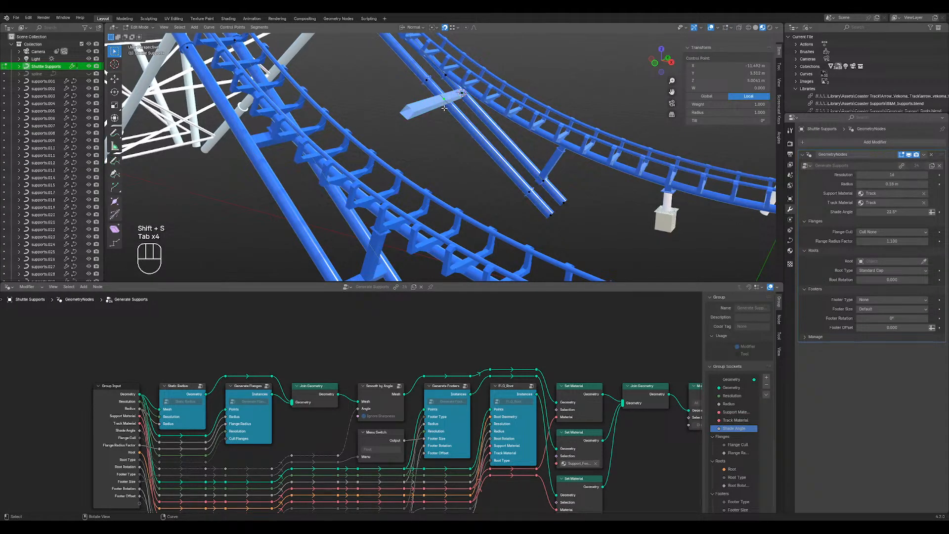
key("shift+s")
key("Tab")
left_click(412, 112)
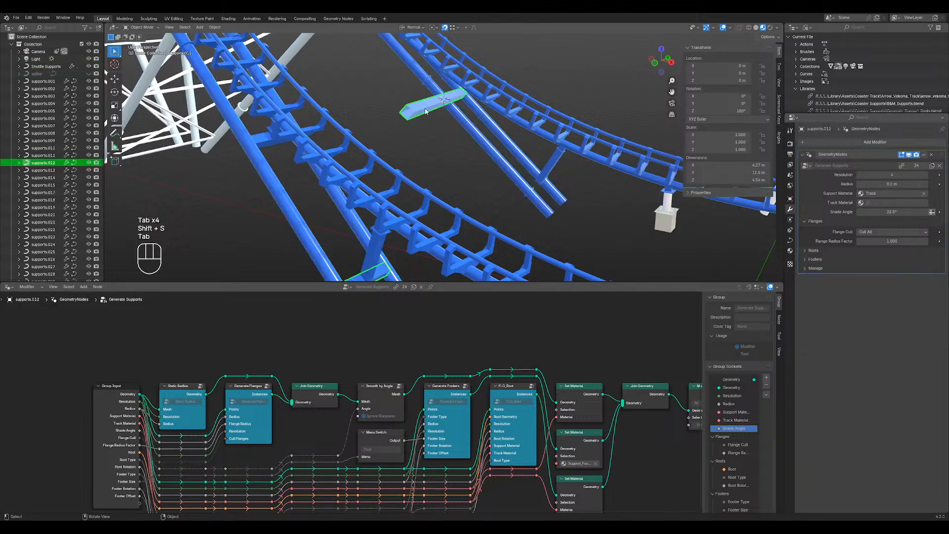
key("Tab")
key("shift+s")
key("Tab")
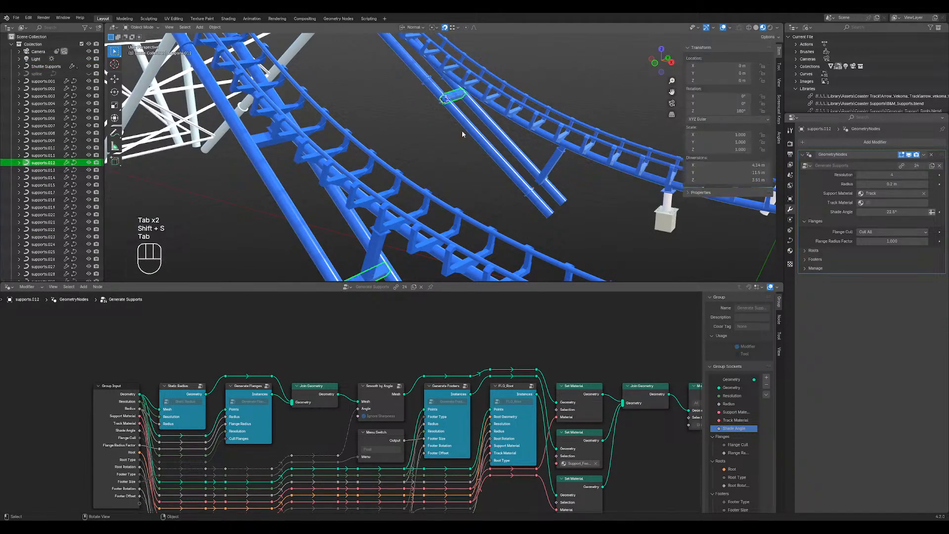
middle_click_drag(509, 164, 479, 147, "shift")
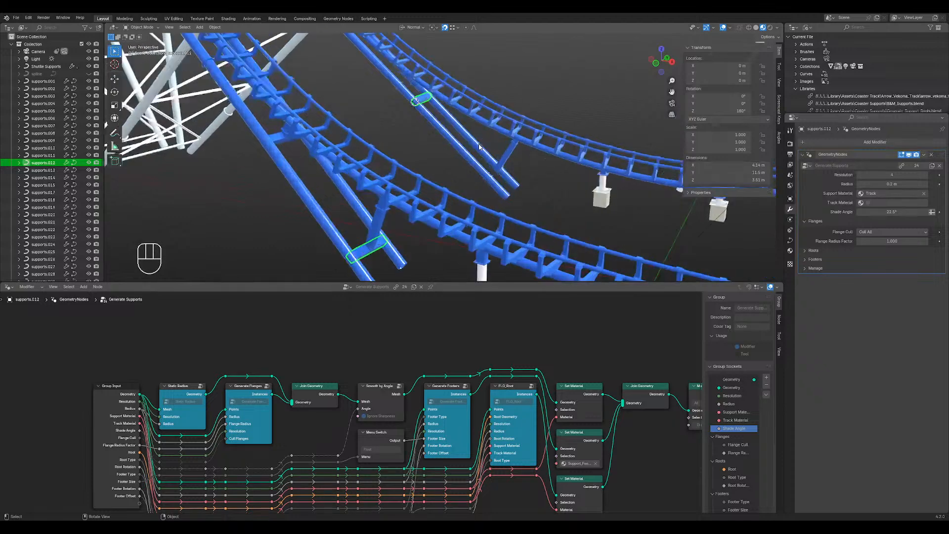
key("shift+d")
left_click(479, 154)
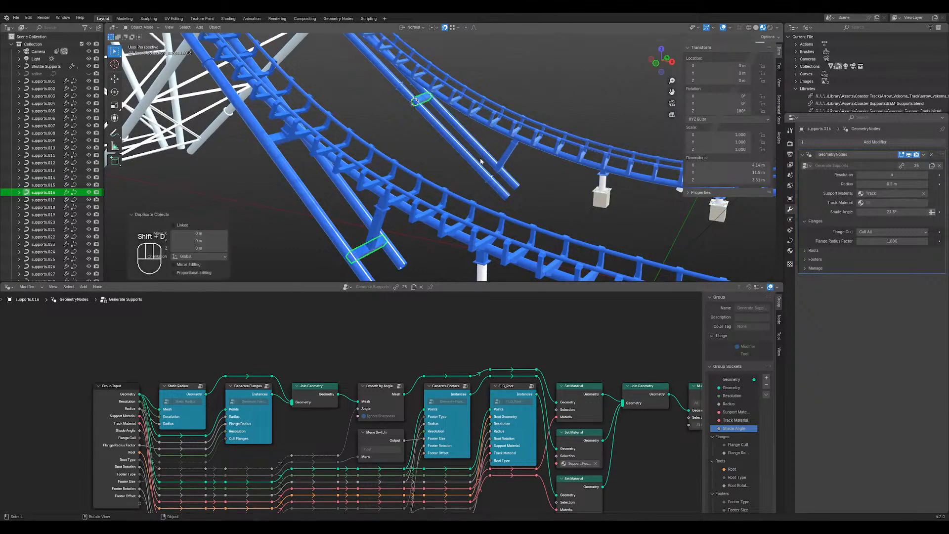
key("Tab")
key("shift+z")
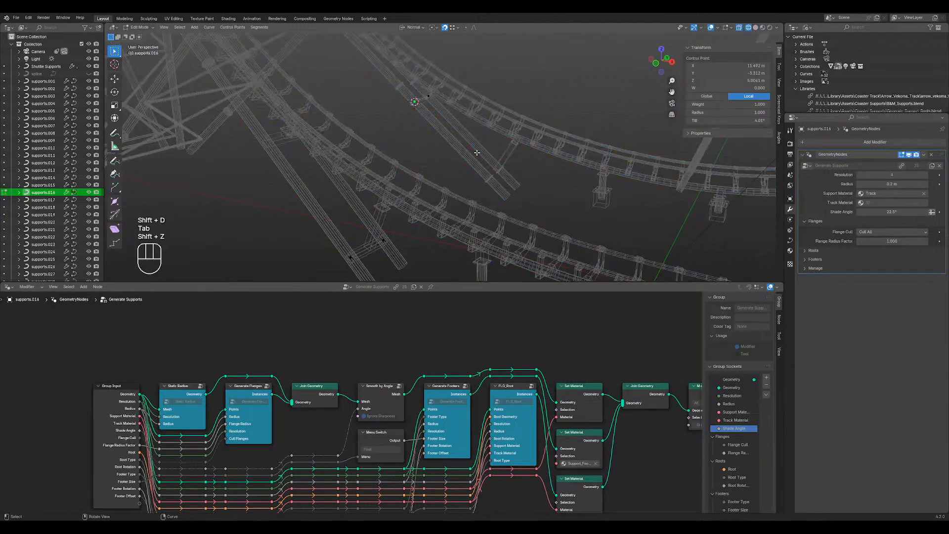
key("shift+z")
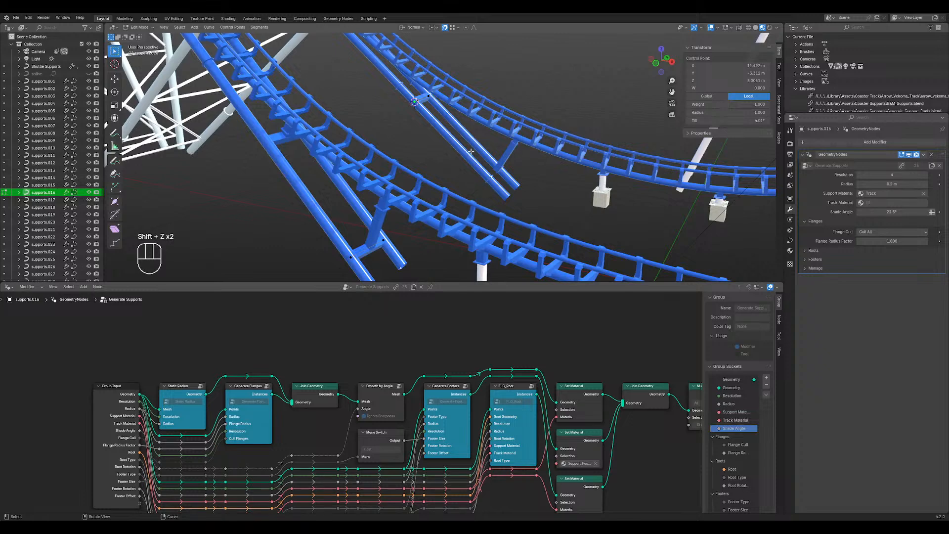
key("ctrl+z")
key("ctrl+z")
key("g")
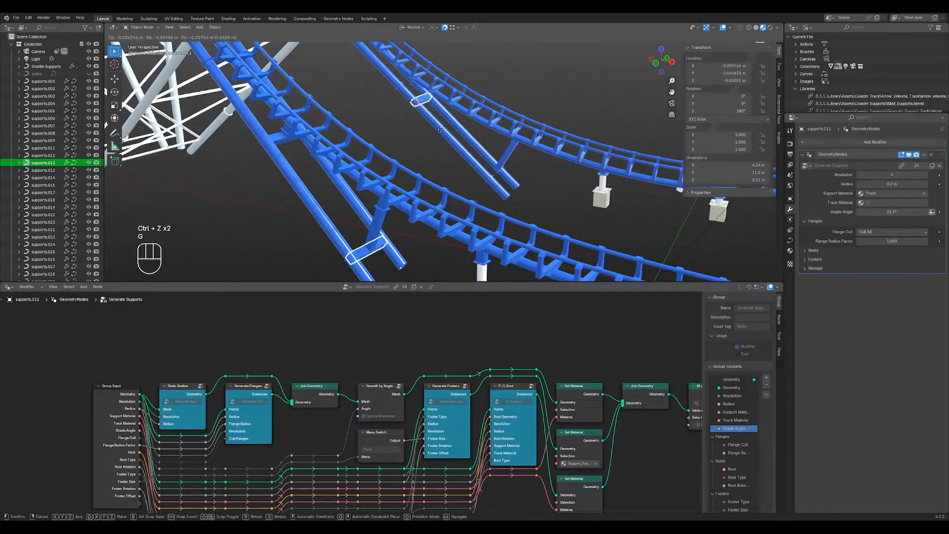
key("Tab")
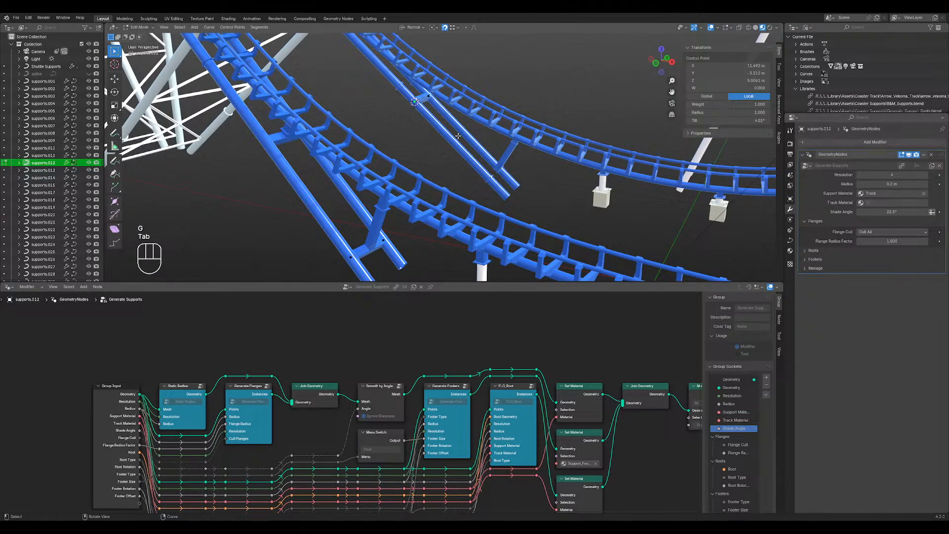
- Place the 3D cursor on the lower middle point of the Shuttle Supports' far-pair beam closest to the track
key("Tab")
left_click(492, 171)
key("Tab")
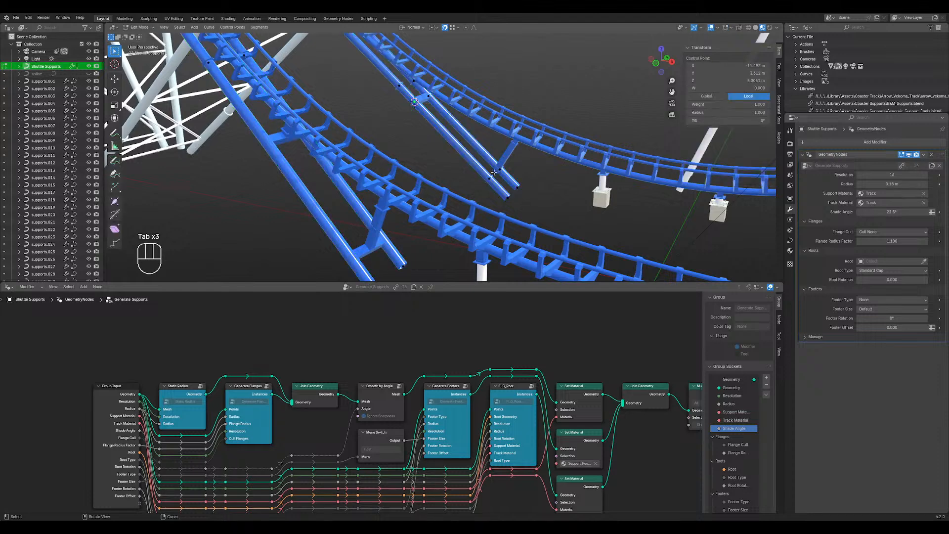
key("shift+d")
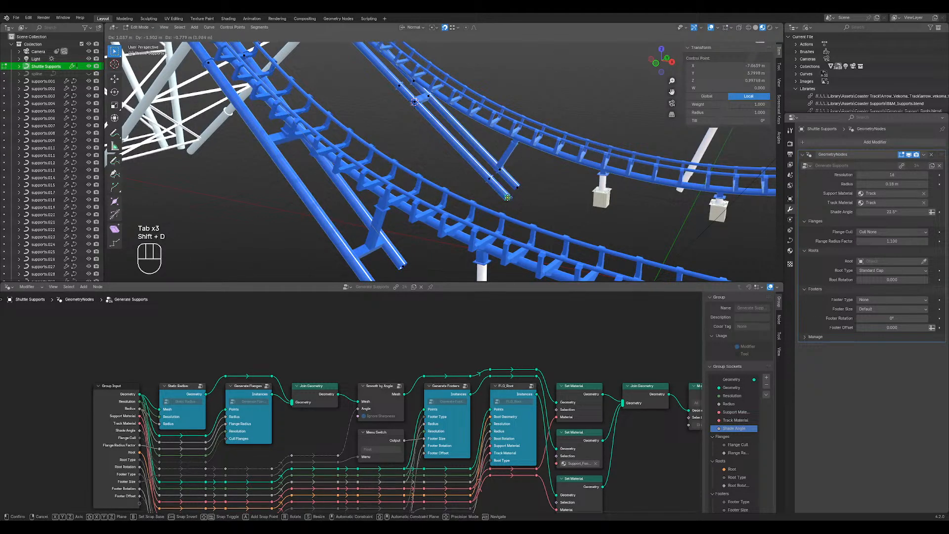
left_click(525, 160)
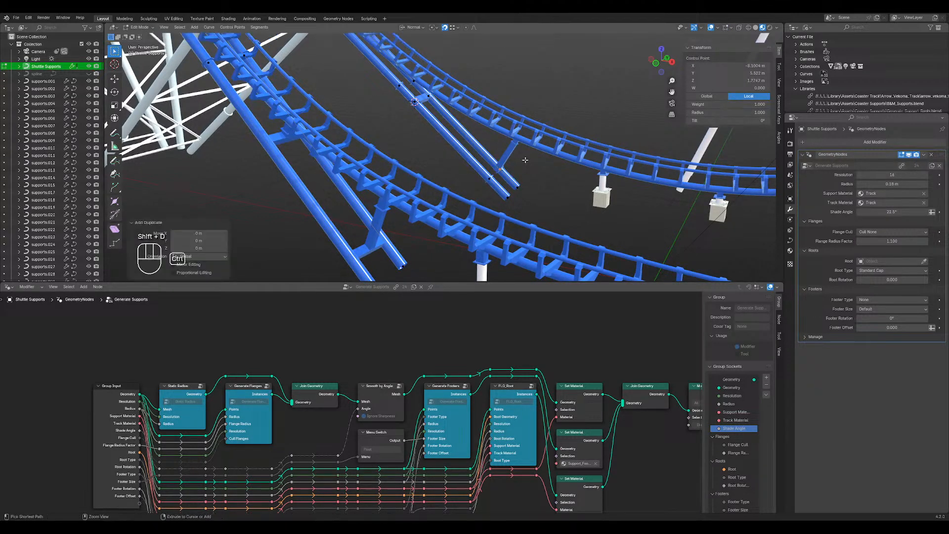
key("ctrl+z")
key("shift+s")
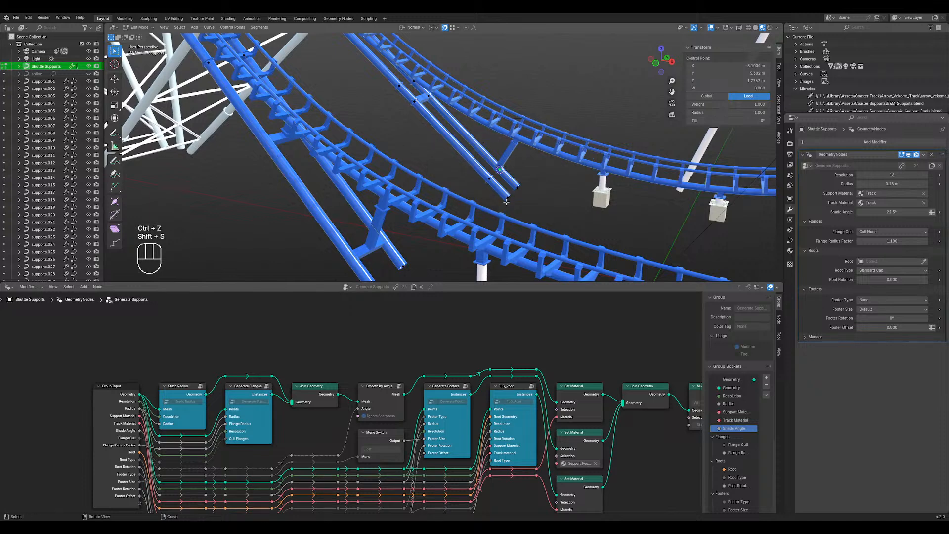
- Duplicate the far pair's upper crosspiece inside supports.012 and place the copy beside the lower strut
key("Tab")
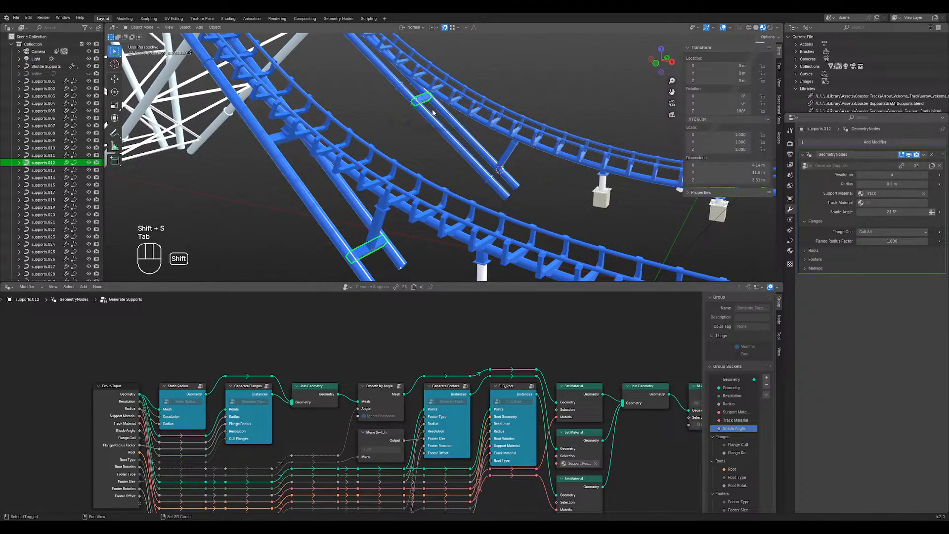
key("shift+s")
key("Tab")
left_click_drag(401, 102, 442, 134)
key("shift+d")
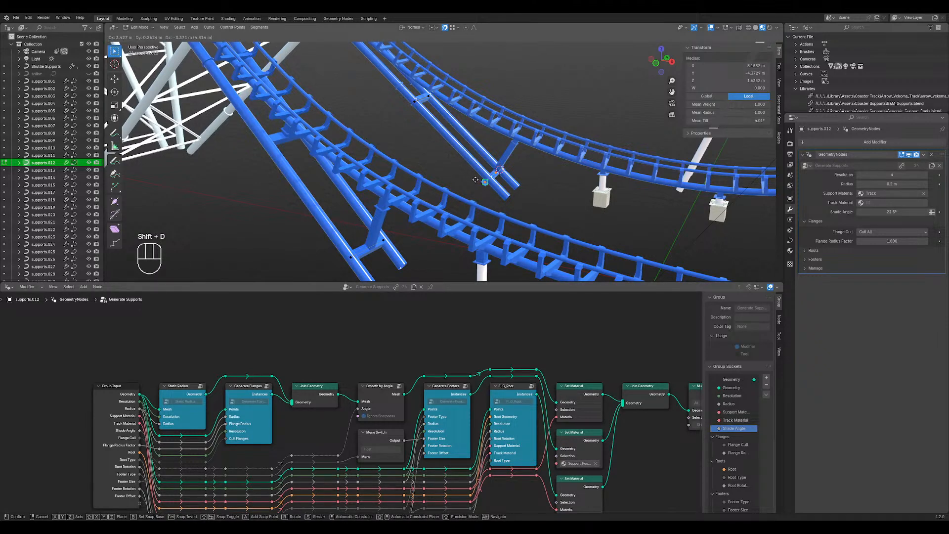
left_click(476, 180)
- Snap the copied crosspiece's end nearest the track to the 3D cursor on the beam's lower middle point
middle_click_drag(508, 188, 515, 194)
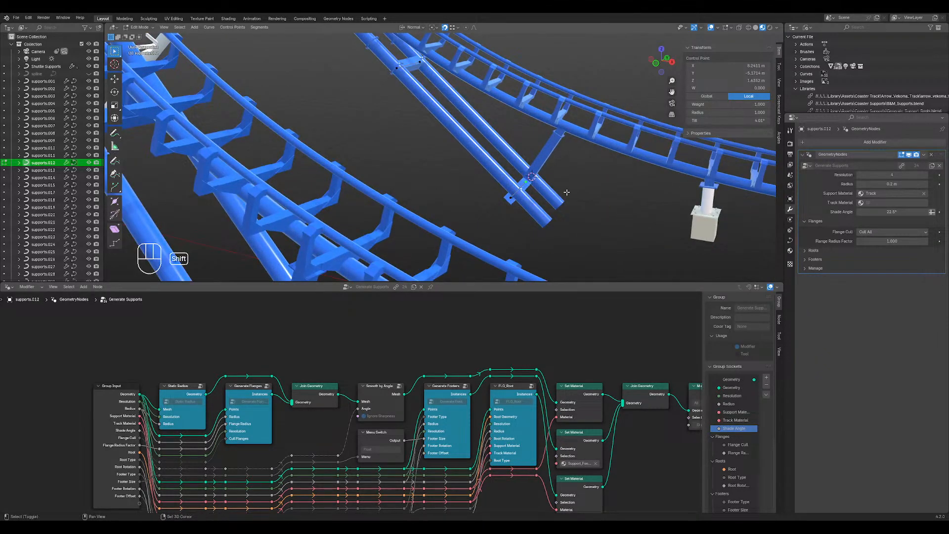
key("shift+d")
right_click(571, 169)
key("ctrl+z")
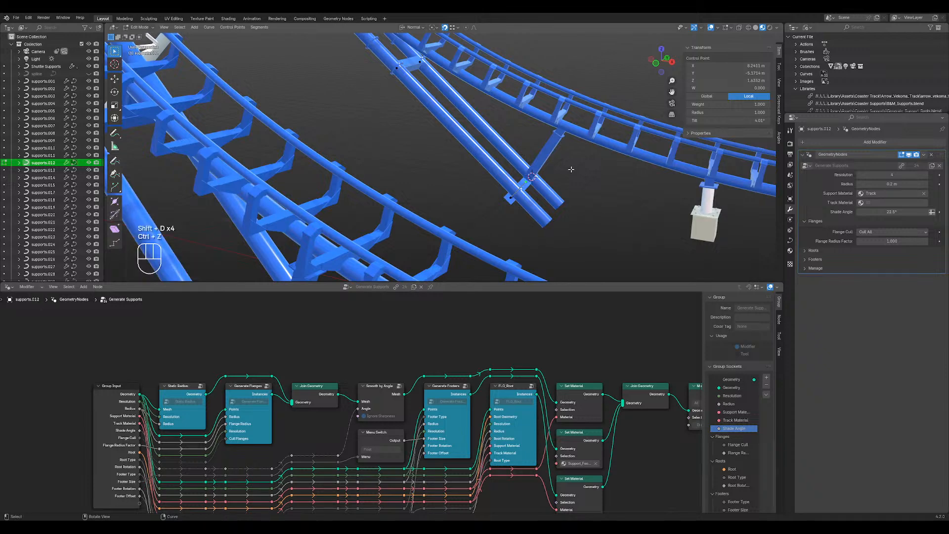
key("shift+s")
left_click(568, 148)
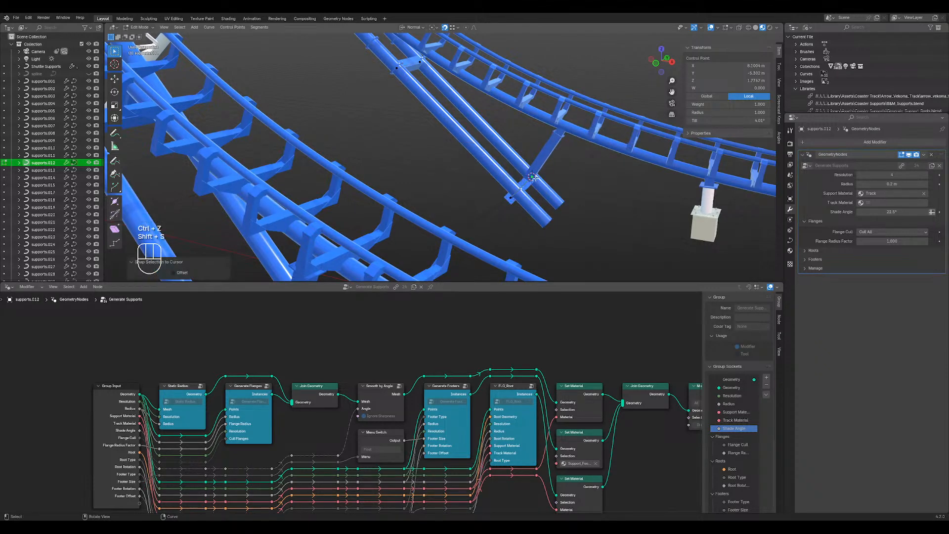
- Snap the lower crosspiece's other end to the matching lower point on the neighbouring beam, using the 3D cursor
key("Tab")
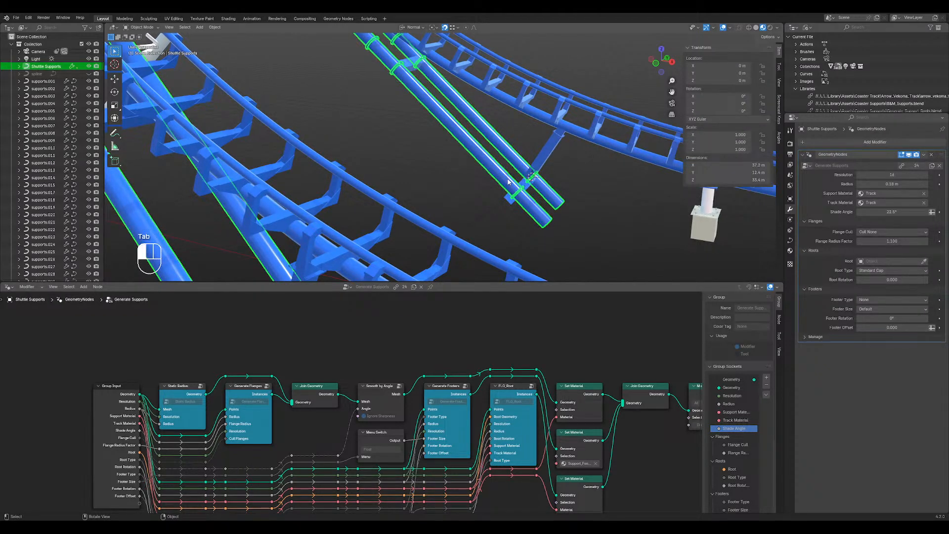
key("Tab")
key("Tab")
left_click(511, 204)
key("Tab")
key("Tab")
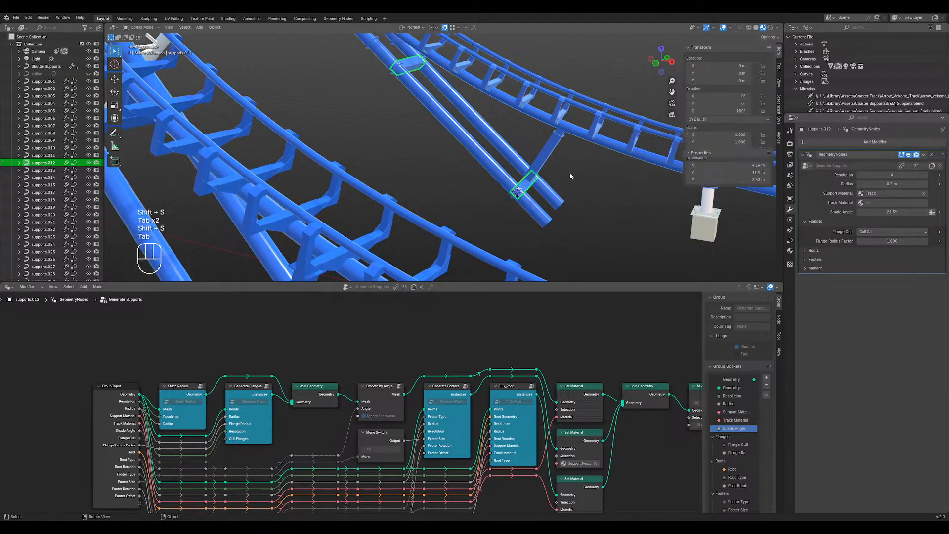
- Dissolve the four middle control points on the far beam pair of Shuttle Supports
middle_click_drag(575, 151, 463, 112)
left_click(443, 121)
key("Tab")
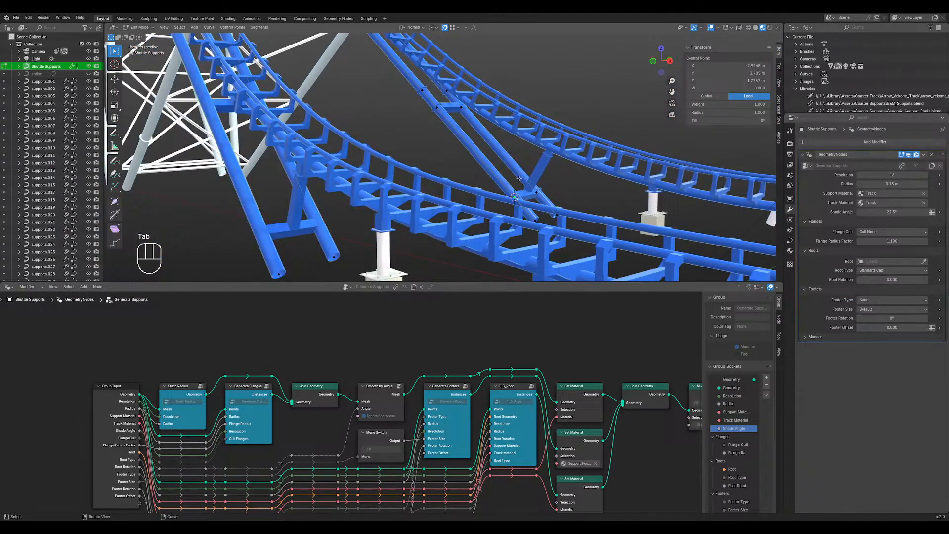
middle_click_drag(555, 214, 524, 194)
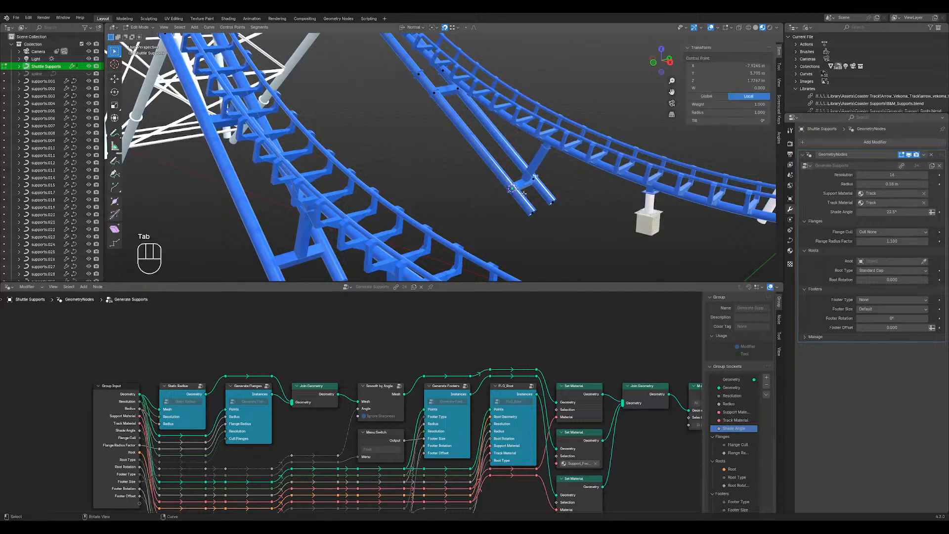
right_click(495, 122)
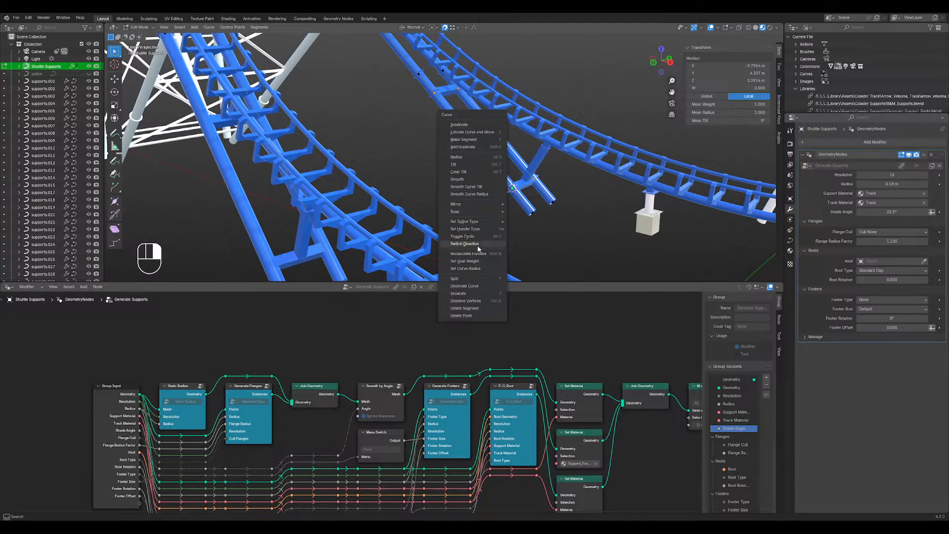
key("x")
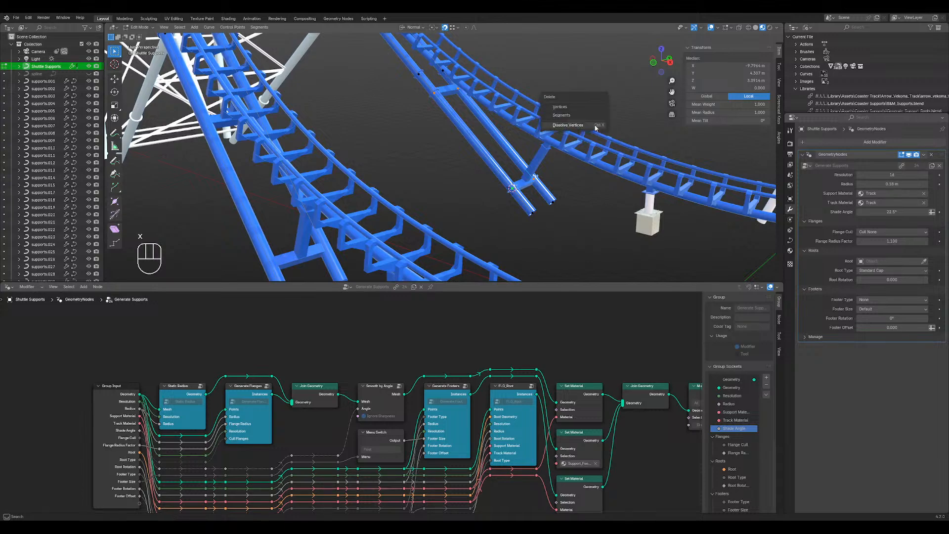
left_click(595, 125)
key("Tab")
middle_click_drag(583, 135, 425, 169)
middle_click_drag(492, 193, 446, 136, "shift")
key("Tab")
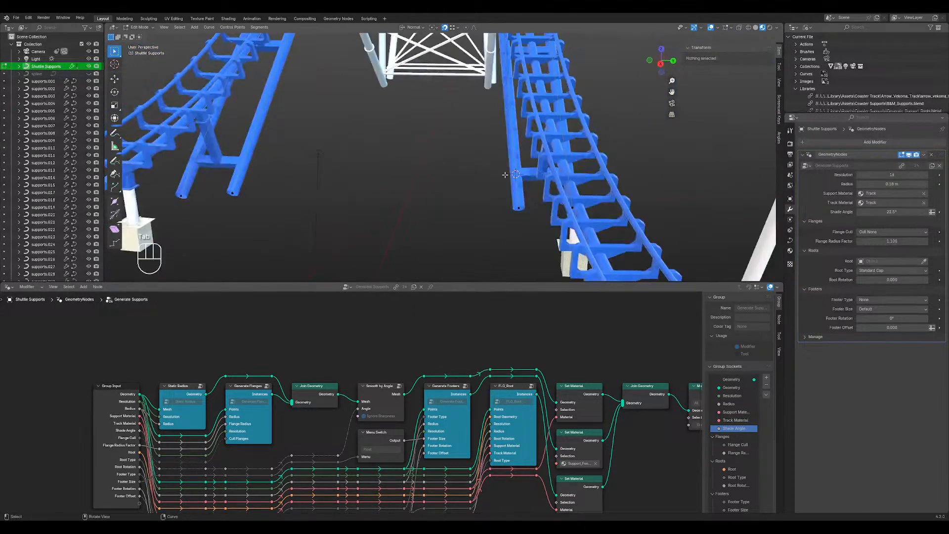
left_click(502, 160)
left_click_drag(503, 160, 614, 196)
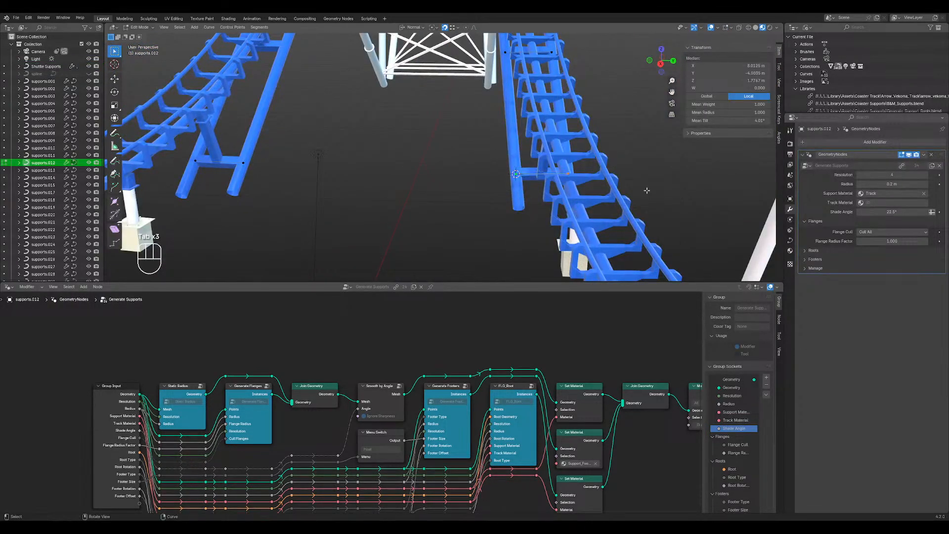
middle_click_drag(618, 166, 515, 186)
middle_click_drag(392, 200, 448, 102, "shift")
key("Tab")
- Extend the lower strut in supports.009 by moving its bottom end about 0.19 m along normal Z into the crosspiece
left_click(448, 103)
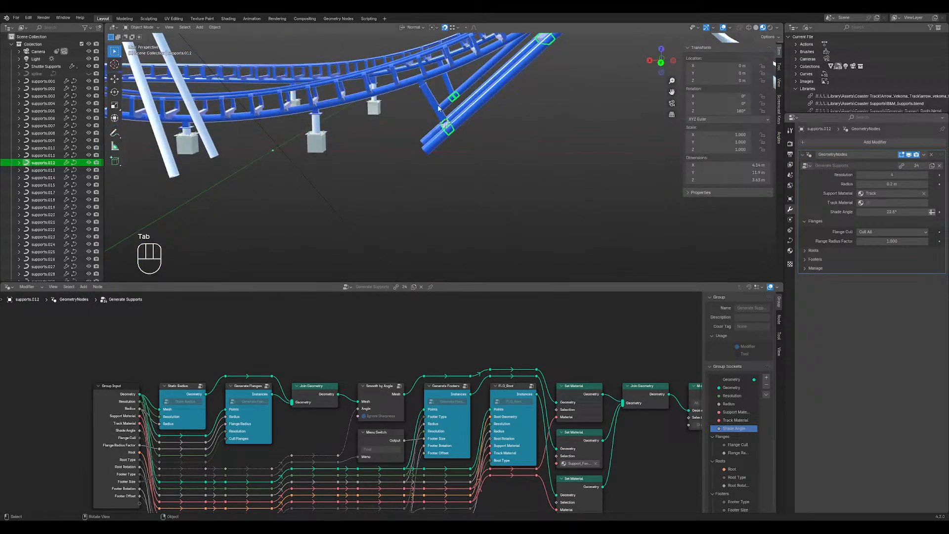
key("Tab")
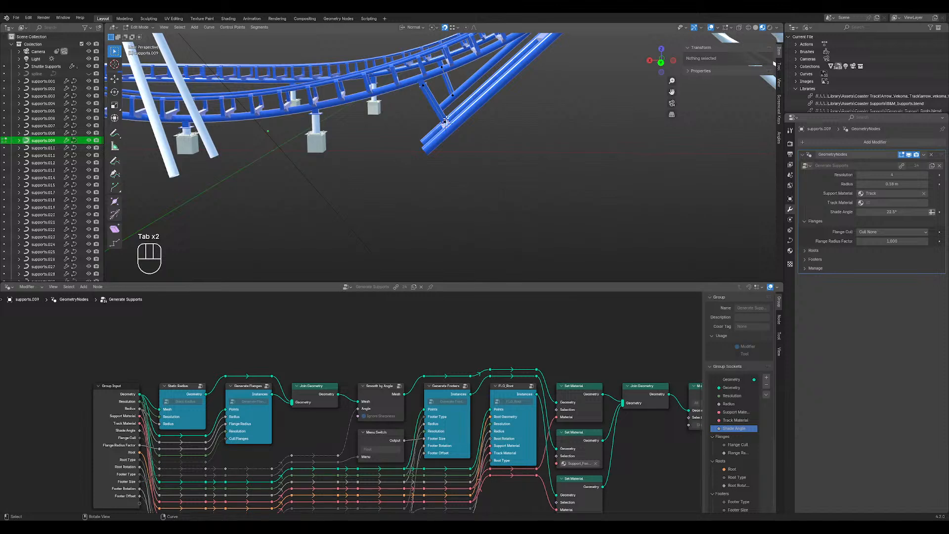
left_click(446, 121)
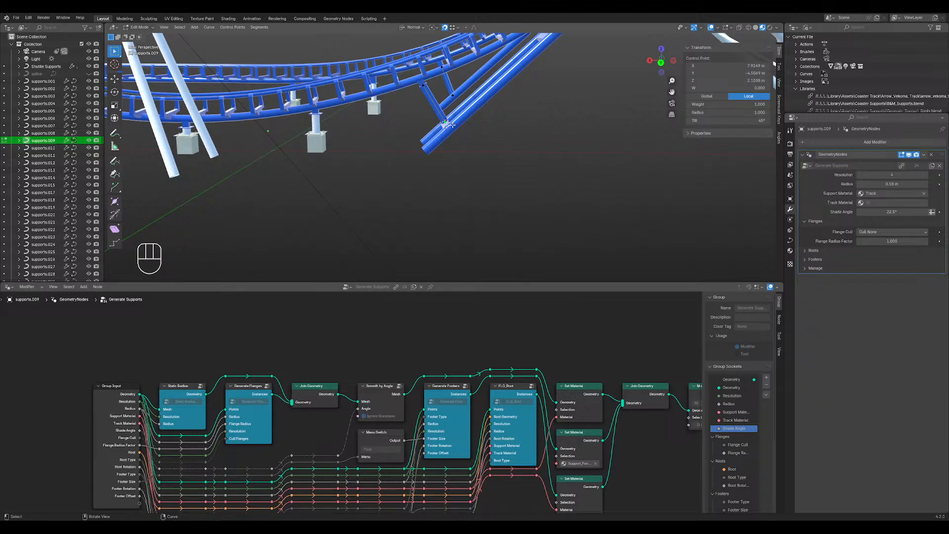
key("g")
key("z")
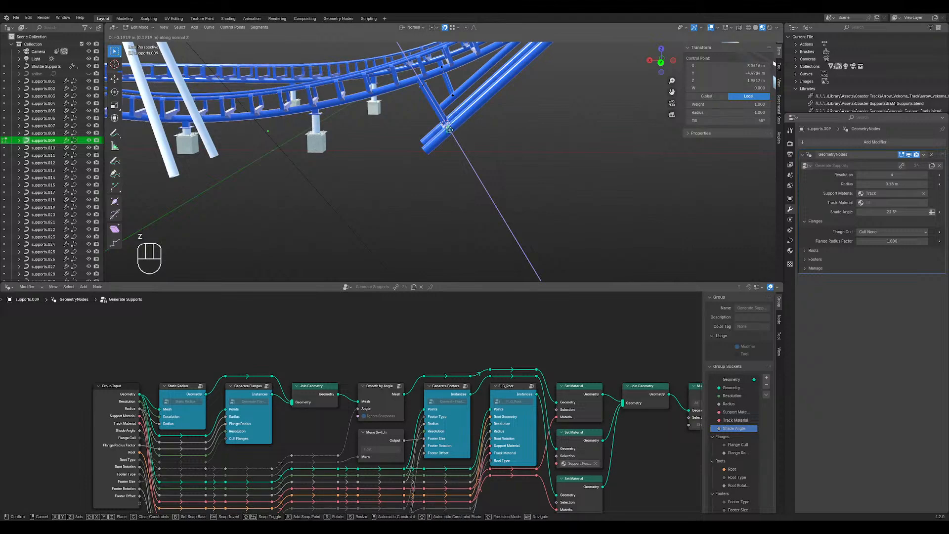
left_click(449, 130)
middle_click_drag(464, 137, 500, 210)
key("Tab")
scroll(411, 117, "up", 4)
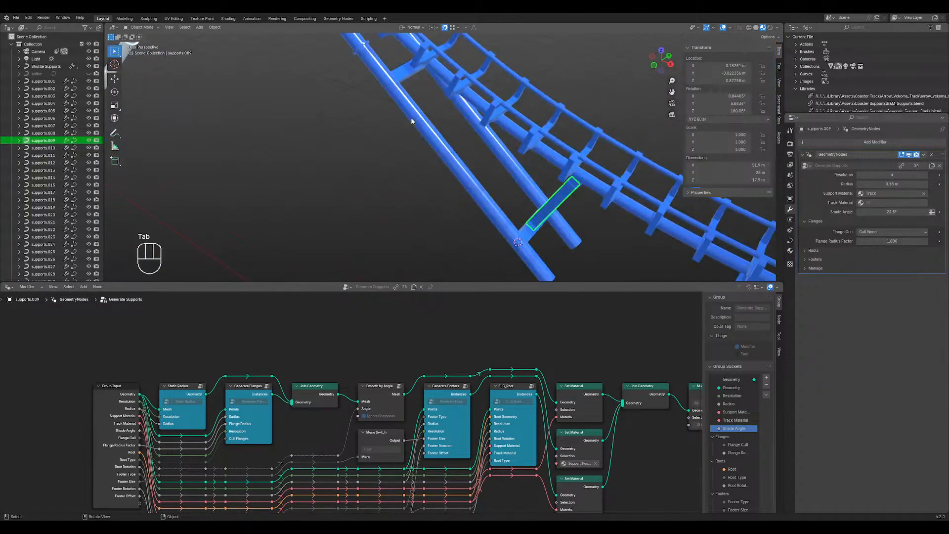
- Select both ends of the lower crosspiece in supports.012 and shift it about 0.05 m upward between the beams
middle_click_drag(411, 117, 484, 150, "shift")
key("Tab")
key("Tab")
key("Tab")
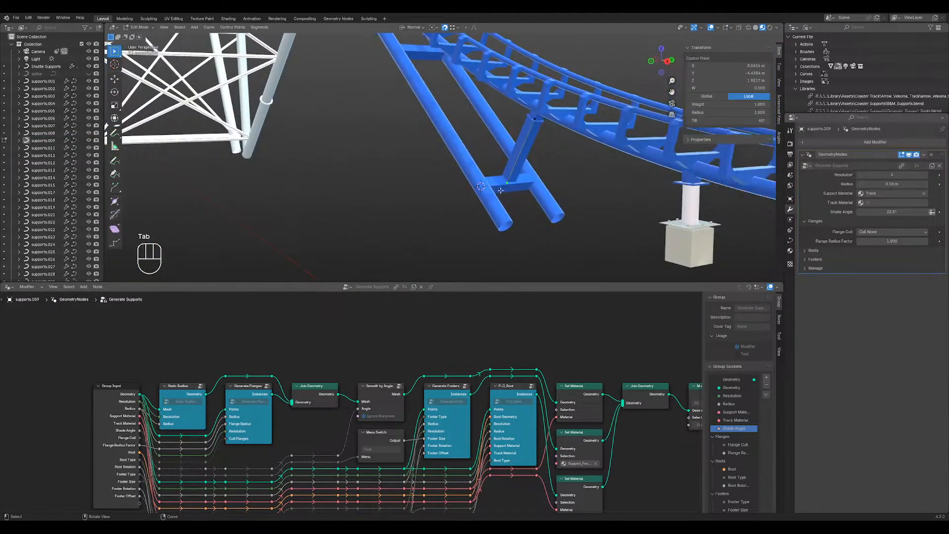
key("Tab")
left_click(506, 185)
key("Tab")
left_click_drag(434, 149, 572, 197)
mouse_move(572, 197)
middle_mouse_down()
mouse_move(572, 212)
mouse_move(562, 204)
middle_mouse_up()
key("g")
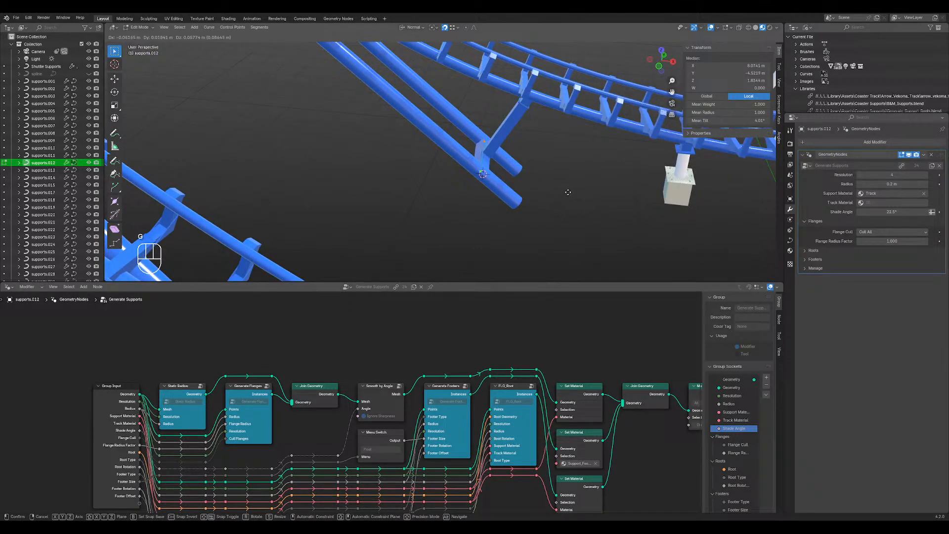
left_click(568, 193)
- Nudge the lower crosspiece about 0.02 m back down to seat it between the two beams
scroll(569, 193, "up", 5)
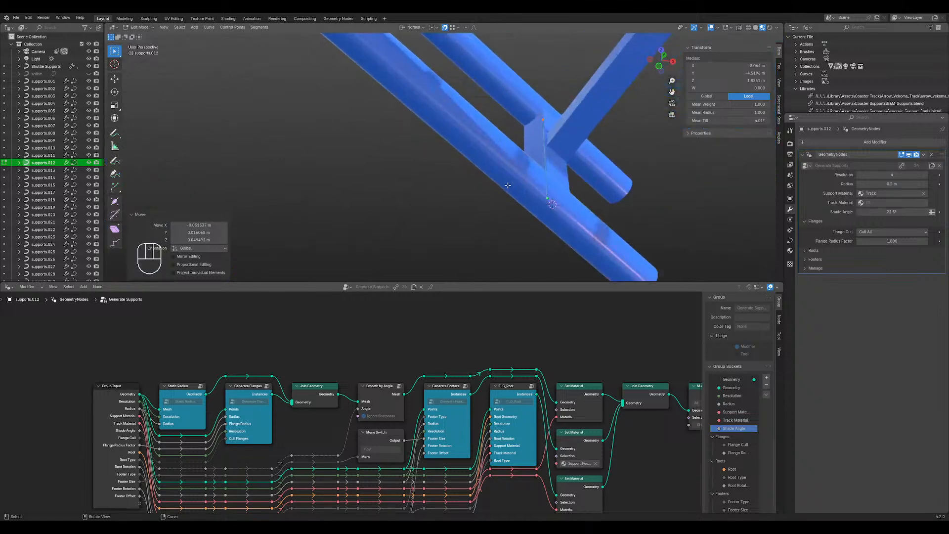
middle_click_drag(568, 193, 556, 148)
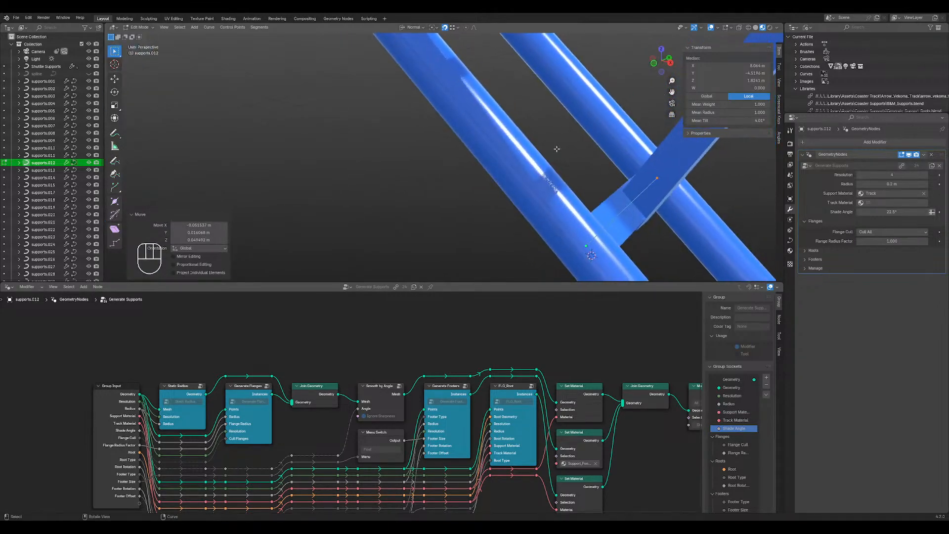
key("g")
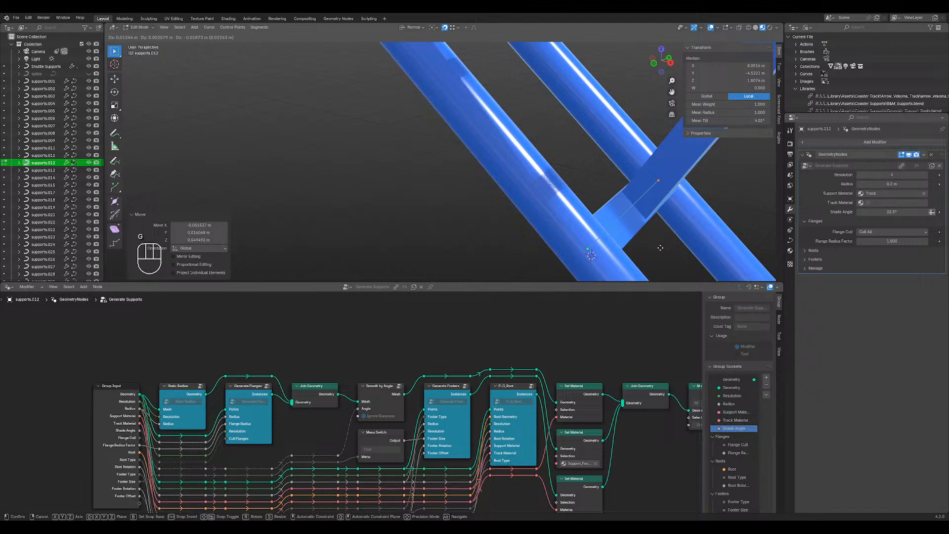
left_click(659, 248)
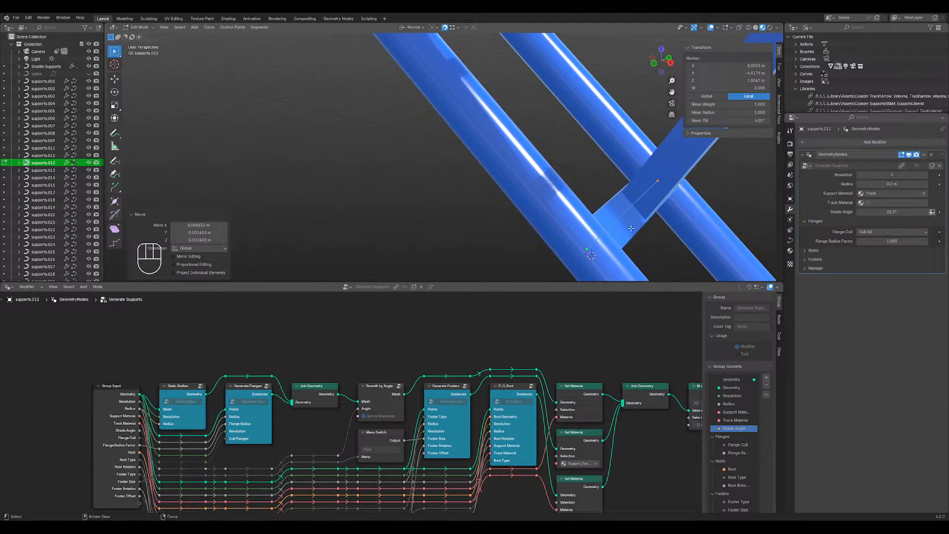
middle_click_drag(660, 248, 586, 183)
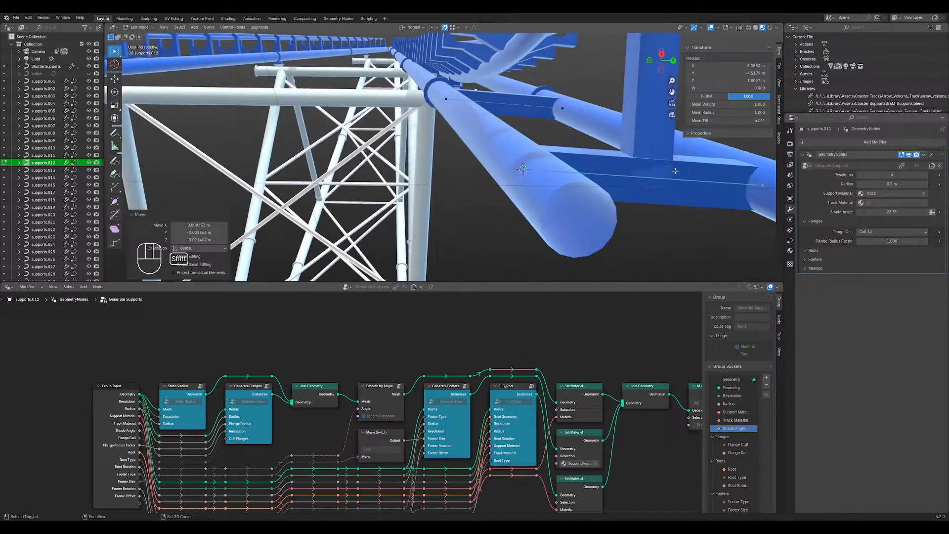
middle_click_drag(675, 171, 593, 212)
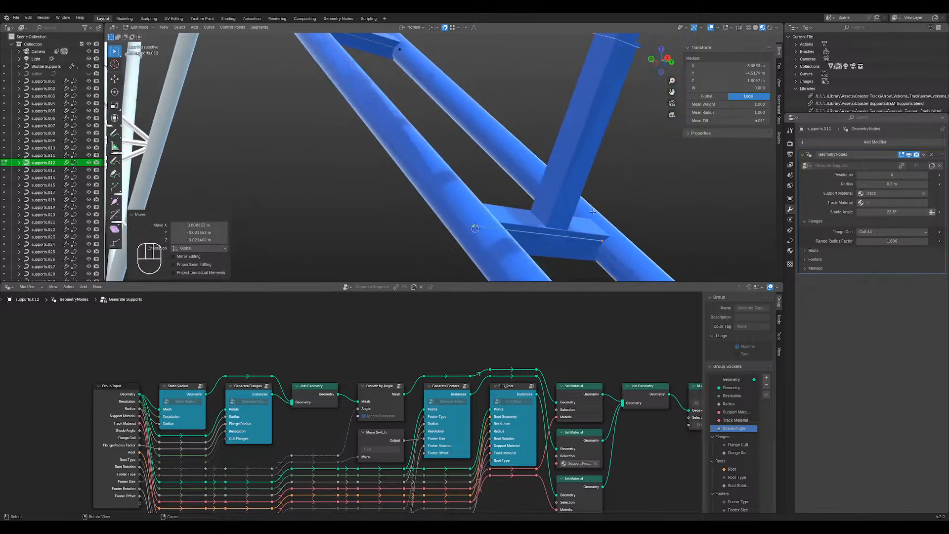
- Pull the supports.009 strut's bottom end back about 0.1 m along normal Z within the crosspiece
key("Tab")
left_click(564, 208)
key("Tab")
left_click(542, 238)
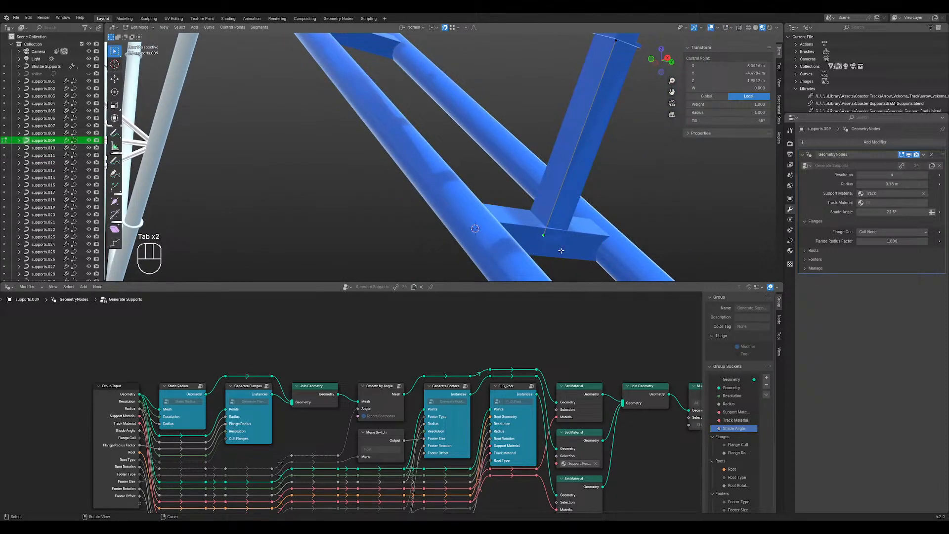
key("g")
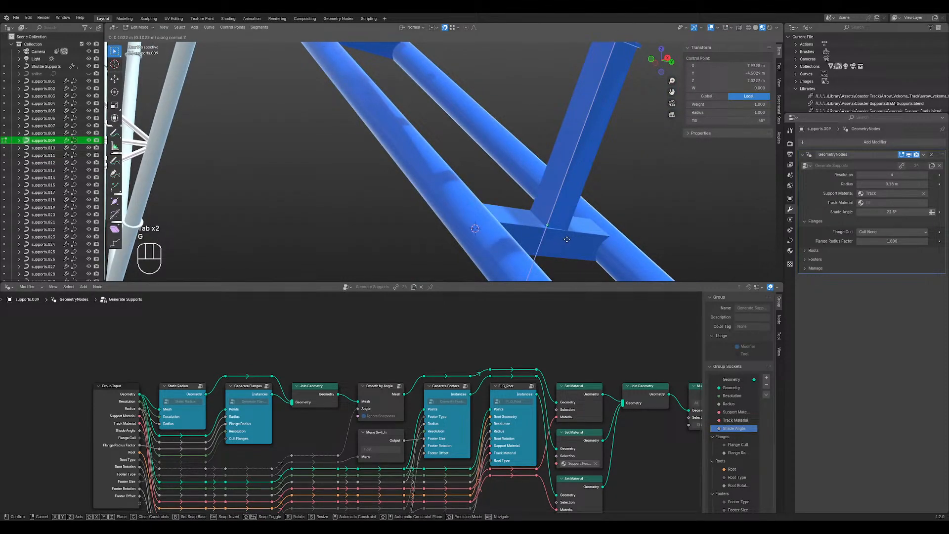
left_click(567, 239)
- Examine the joint between the lower strut, crosspiece and beams from several angles
key("Tab")
key("Tab")
middle_click_drag(537, 197, 526, 245)
key("Tab")
left_click(498, 191)
middle_click_drag(498, 191, 440, 144)
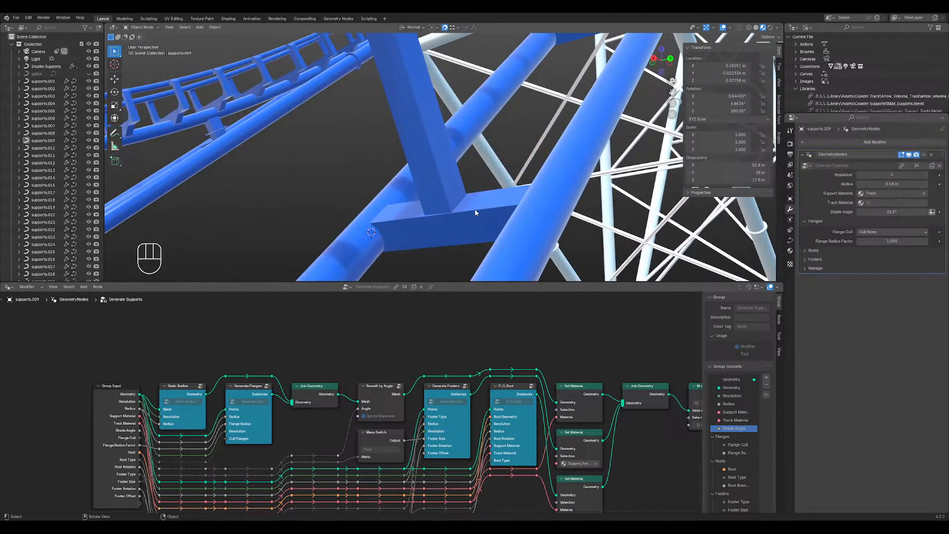
scroll(476, 212, "down", 7)
middle_click_drag(487, 130, 393, 199)
scroll(474, 158, "up", 4)
middle_click_drag(489, 152, 506, 142)
scroll(445, 168, "down", 2)
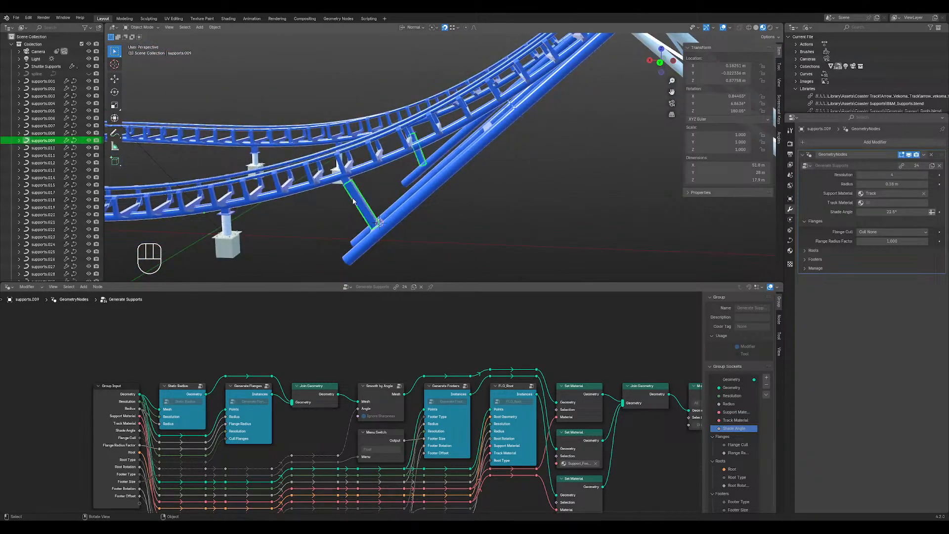
- Duplicate the lower strut segment in supports.009 and place the copy at the crosspiece higher up between the beams
middle_click_drag(362, 203, 385, 208)
key("Tab")
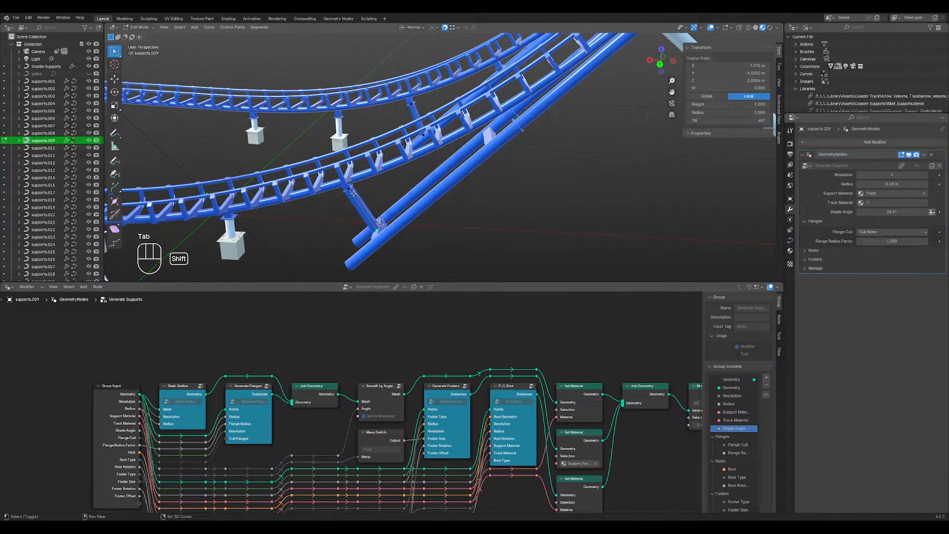
key("shift+d")
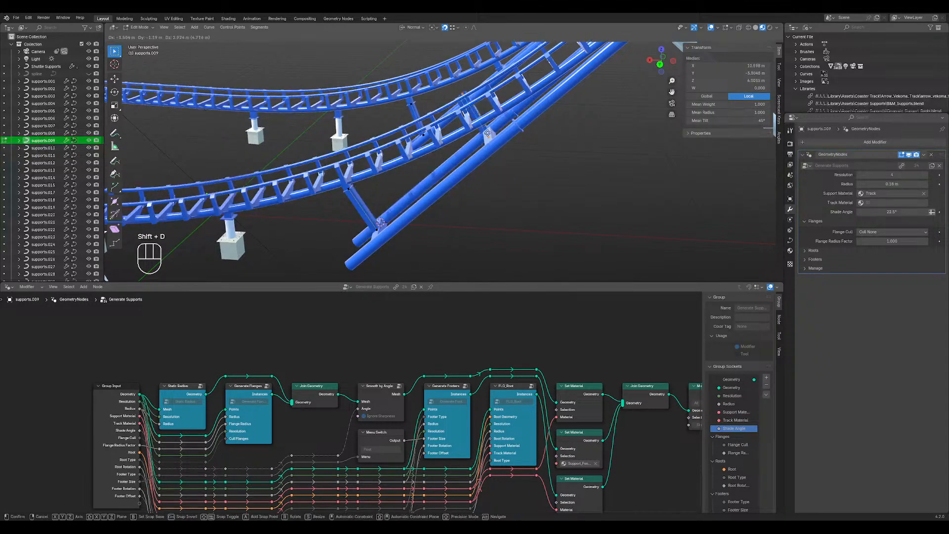
left_click(491, 136)
- Turn snapping off and move the copied strut about 0.79 m along Y so it sits centrally under the track spine in top view
key("KP_7")
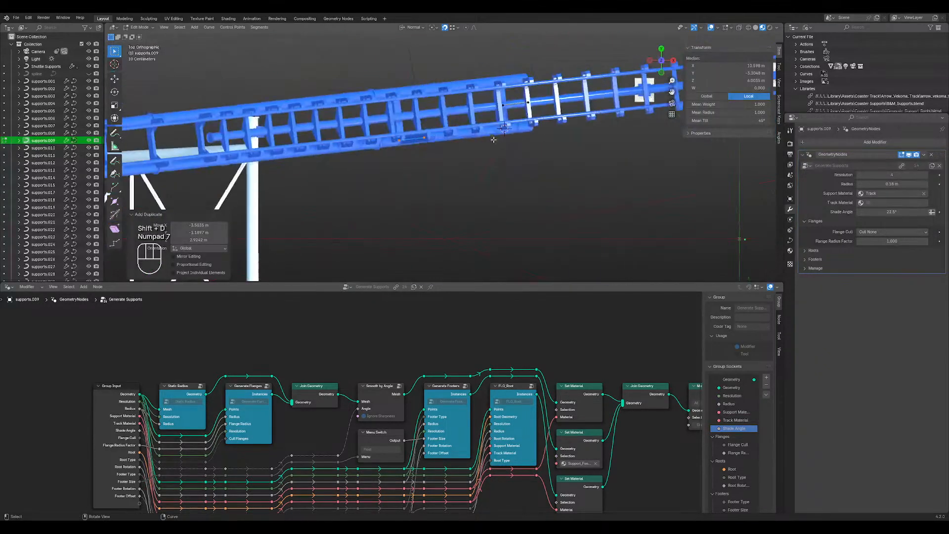
key("shift+z")
middle_click_drag(421, 151, 475, 204, "shift")
scroll(477, 206, "up", 4)
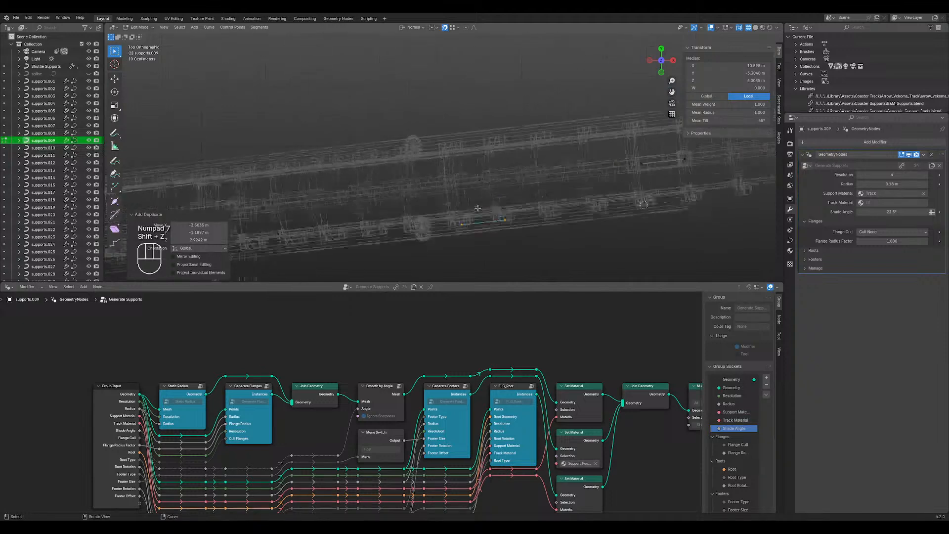
key("g")
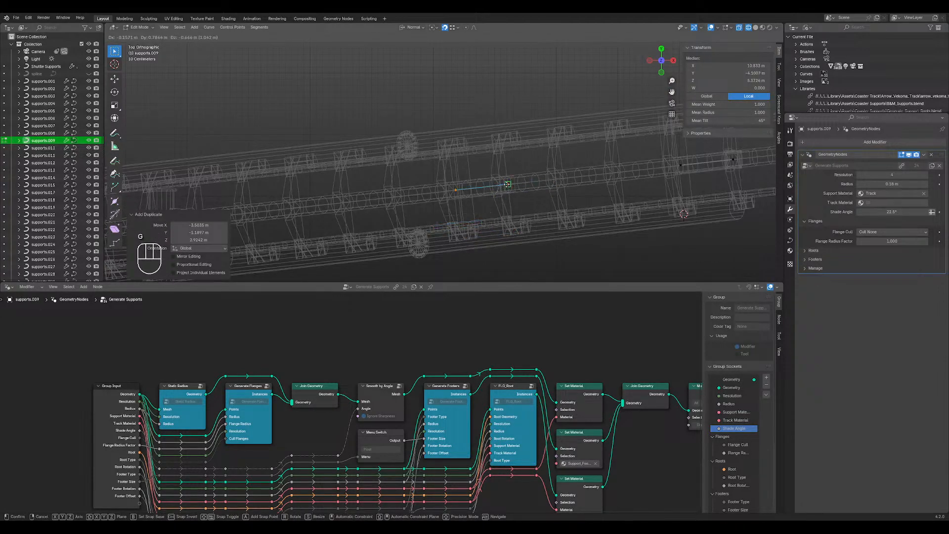
right_click(507, 184)
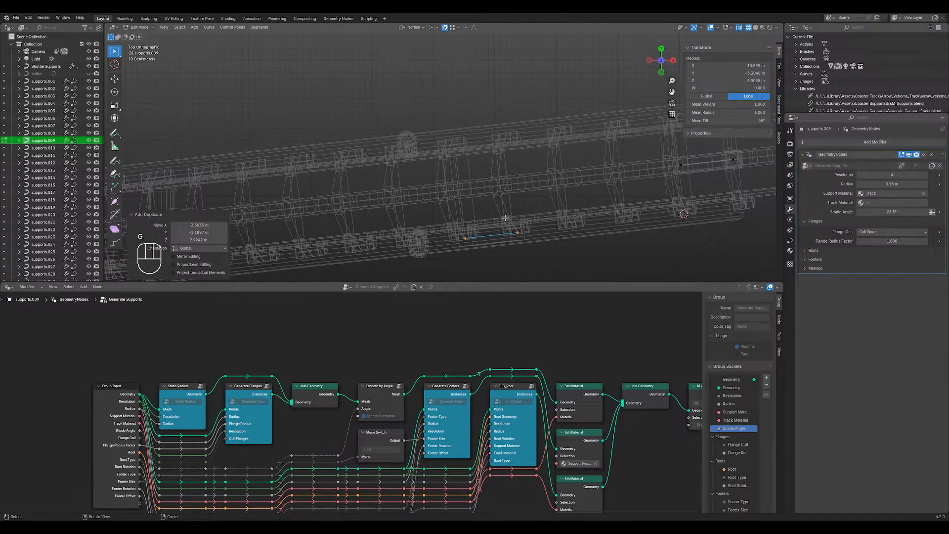
key("shift+Tab")
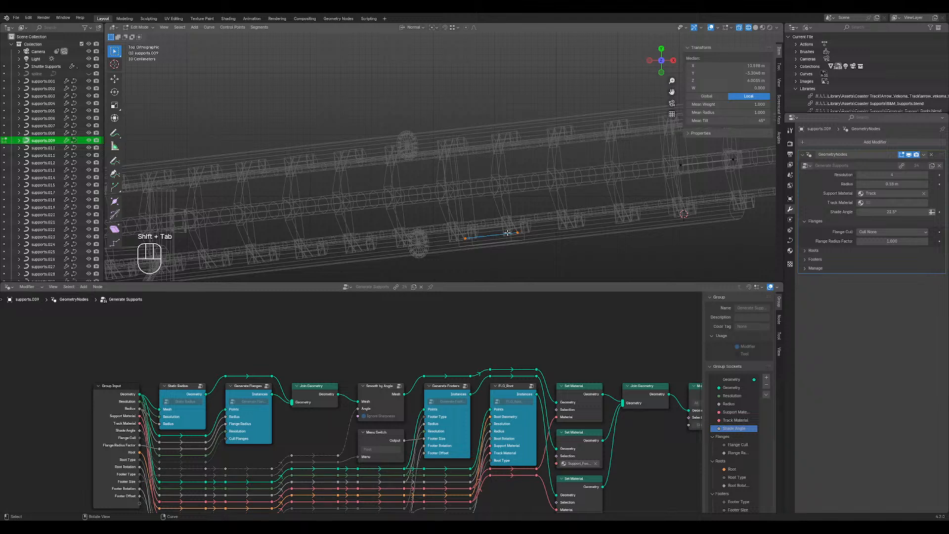
key("g")
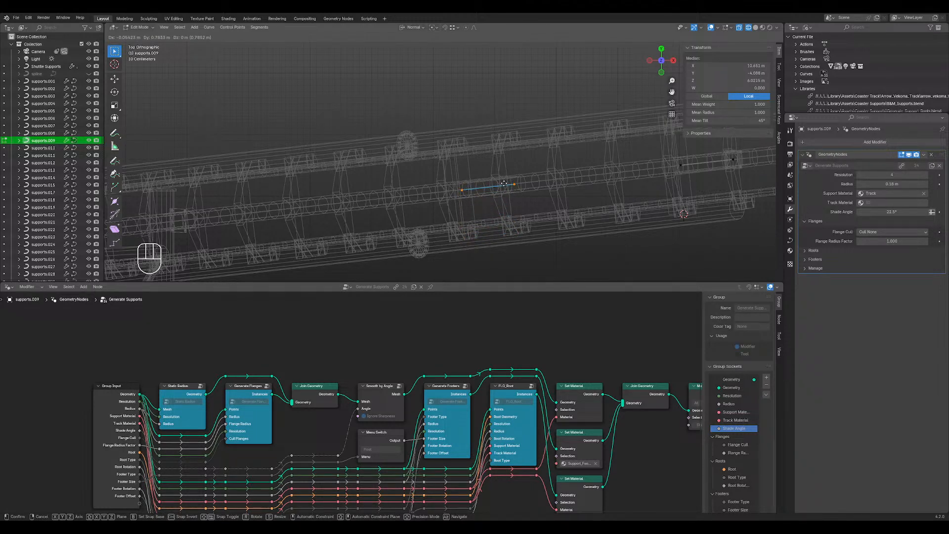
left_click(503, 183)
- Nudge the copied strut about 0.1 m lengthwise along the track to line it up with the beam crosspiece
middle_click_drag(511, 207, 507, 145)
key("shift+z")
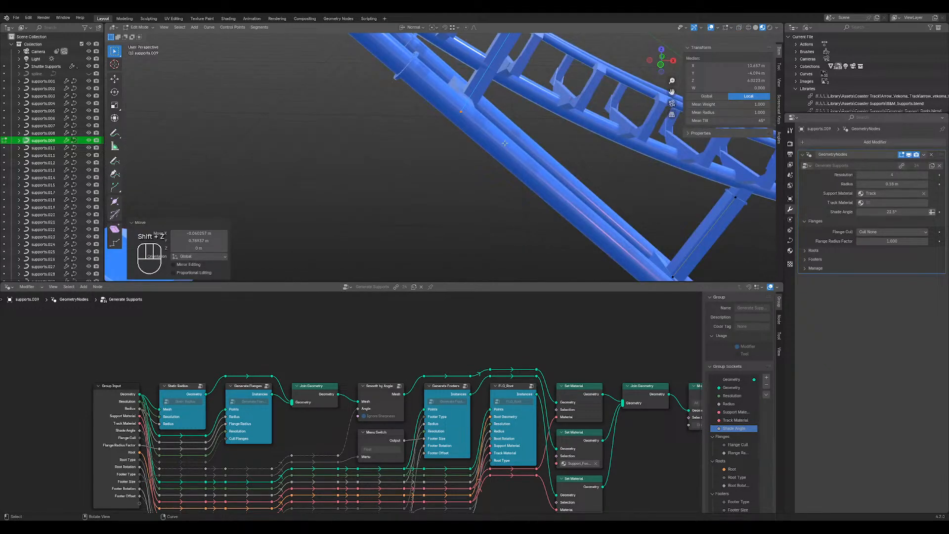
key("KP_1")
middle_click_drag(503, 145, 421, 226, "shift")
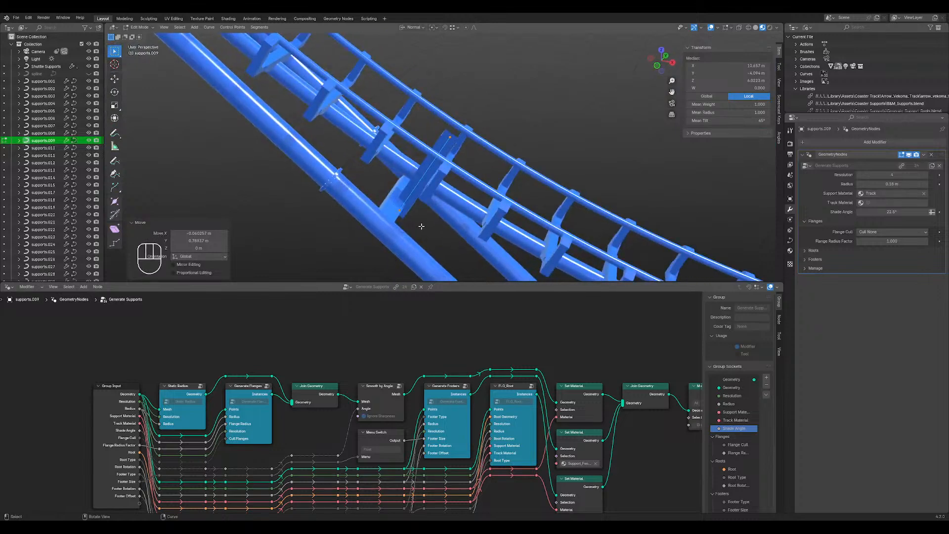
key("g")
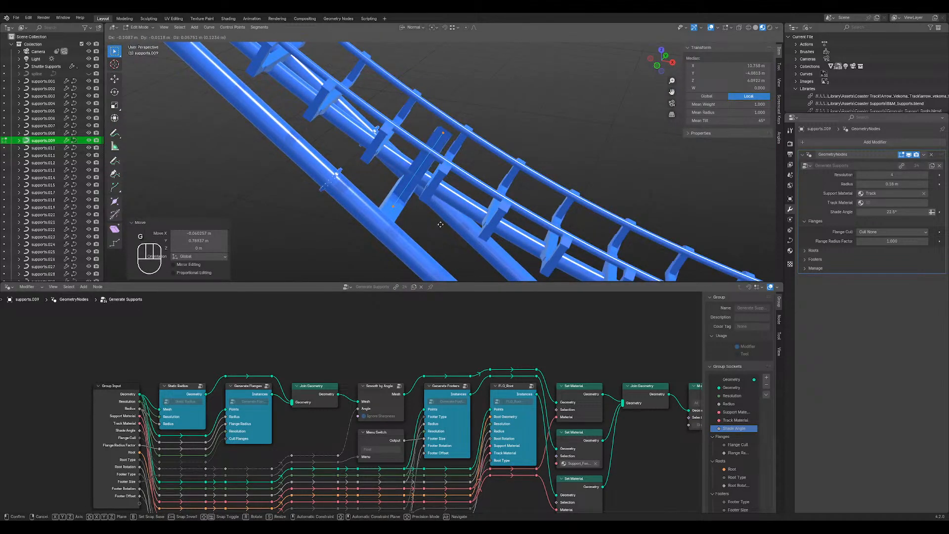
left_click(439, 221)
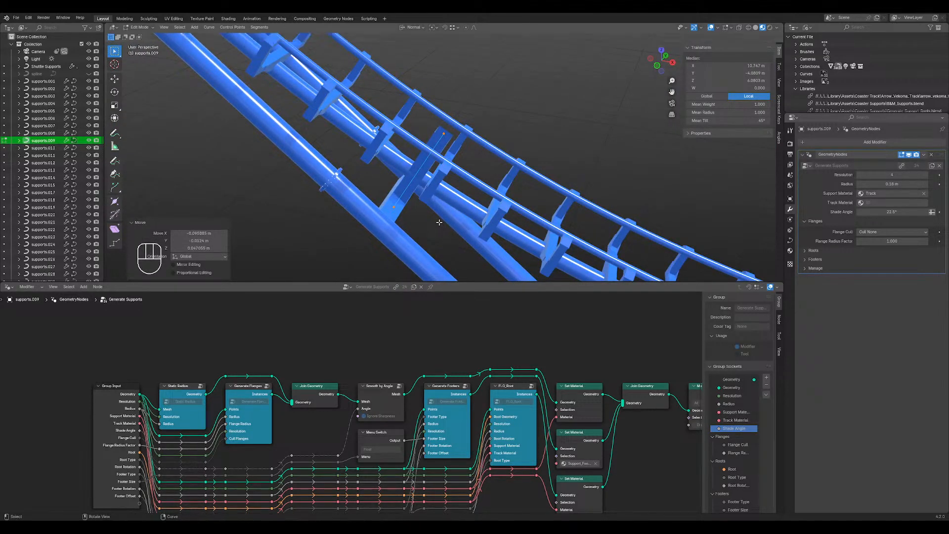
- Shorten the copied strut along normal Z, pulling its top end in about 0.9 m and shifting its bottom end about 0.25 m
middle_click_drag(439, 220, 451, 184)
left_click(461, 112)
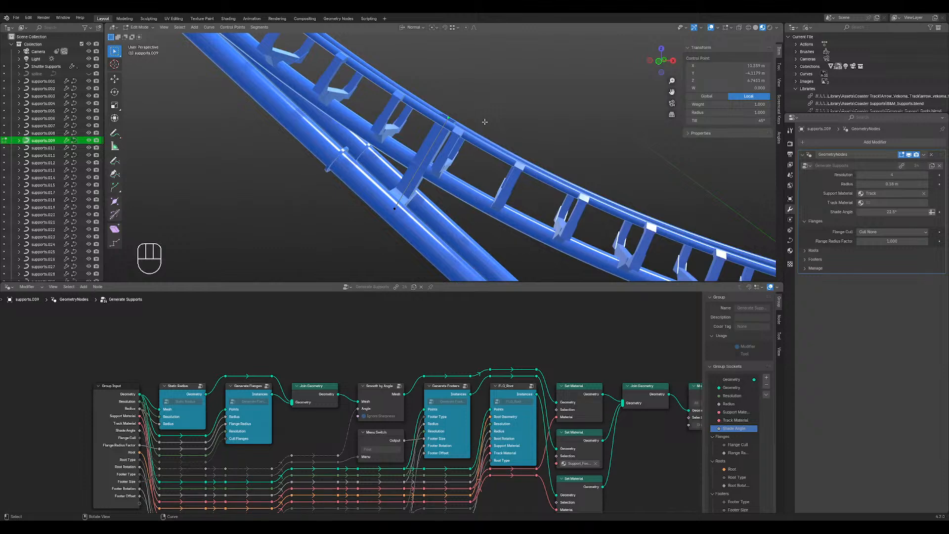
key("g")
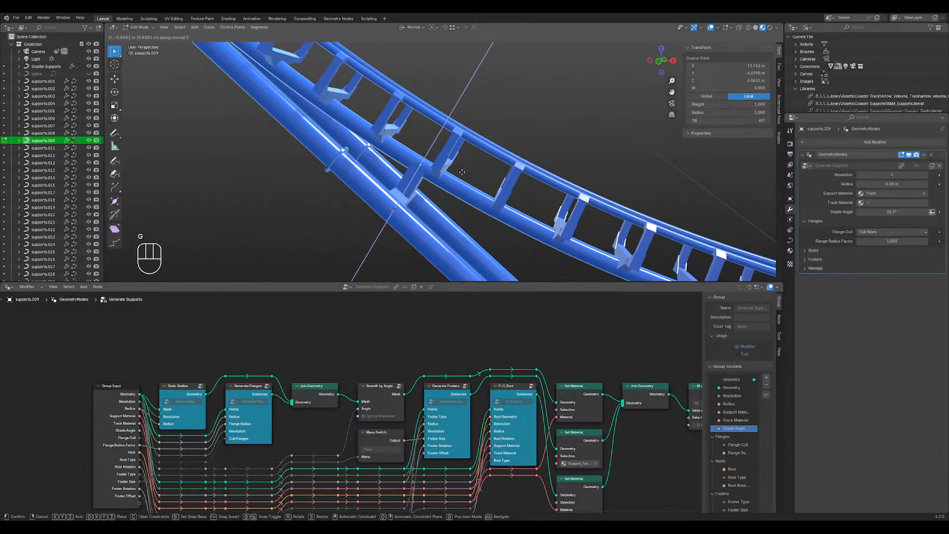
left_click(462, 172)
key("g")
left_click(414, 207)
middle_click_drag(415, 208, 583, 168)
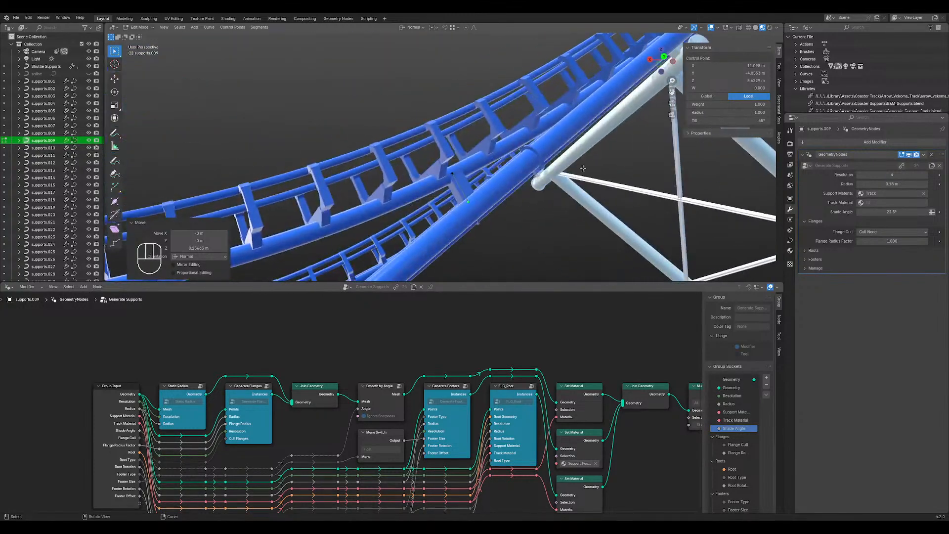
- Separate the short copied strut from supports.009 into its own curve object
right_click(461, 170)
key("Tab")
key("Tab")
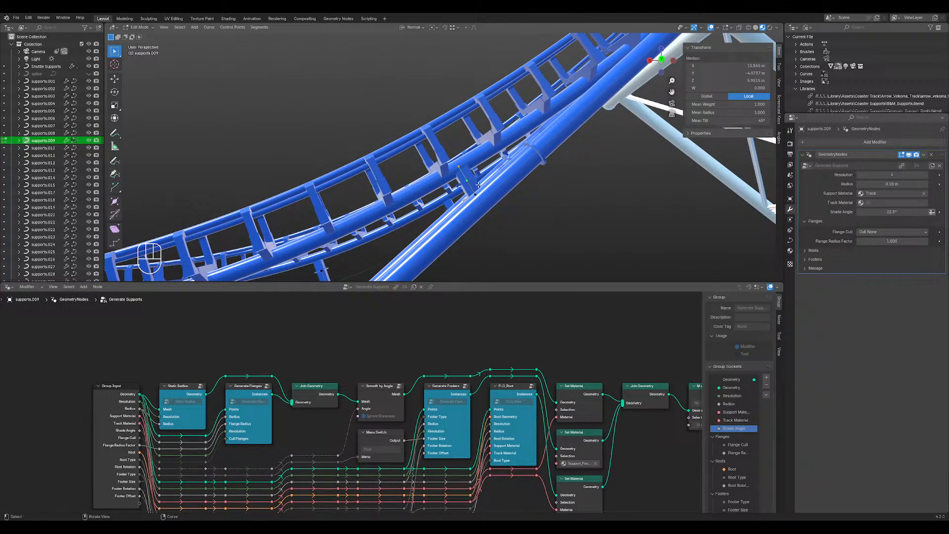
key("p")
key("Return")
key("Tab")
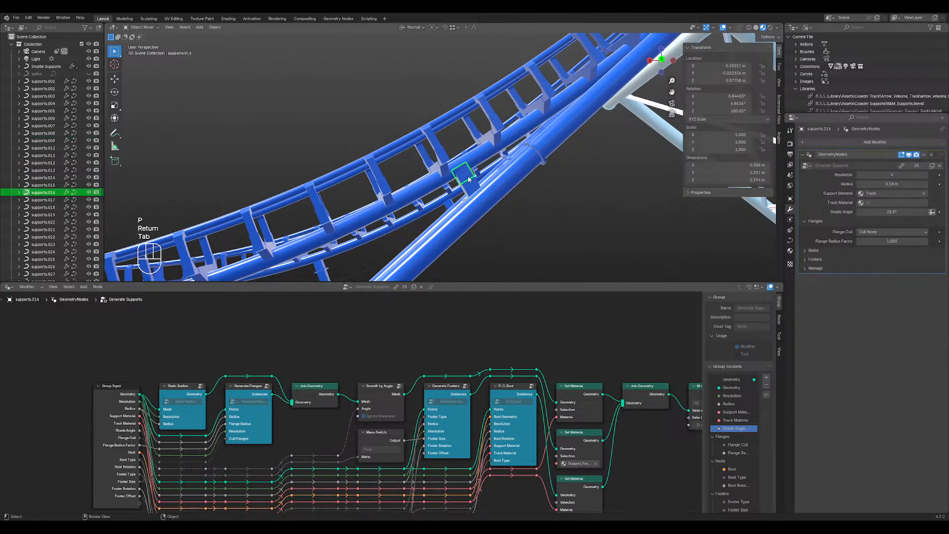
- Remove the short piece's Generate Supports modifier and copy the Generate_Support_Roots modifier onto it from the root above the lower strut
mouse_move(469, 179)
middle_mouse_down()
mouse_move(455, 208)
mouse_move(423, 188)
mouse_move(462, 164)
middle_mouse_up()
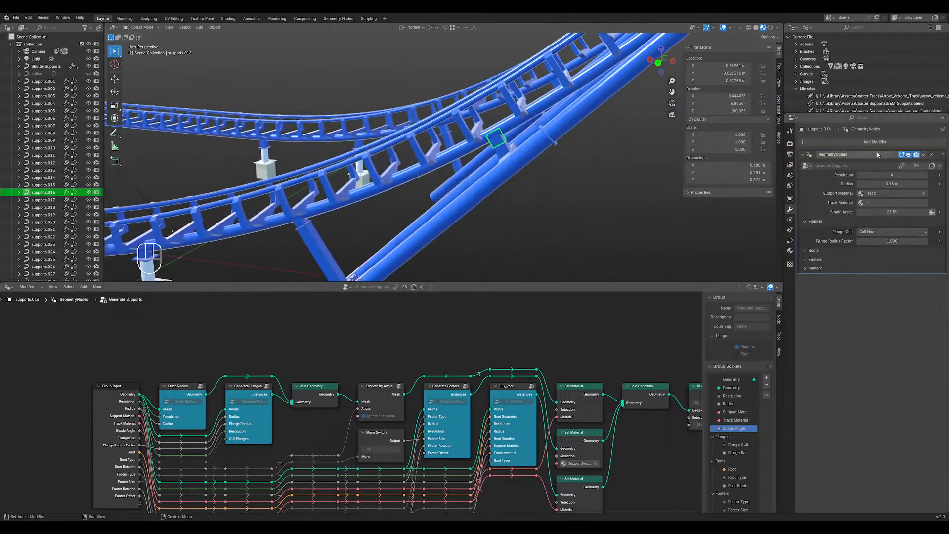
left_click(931, 155)
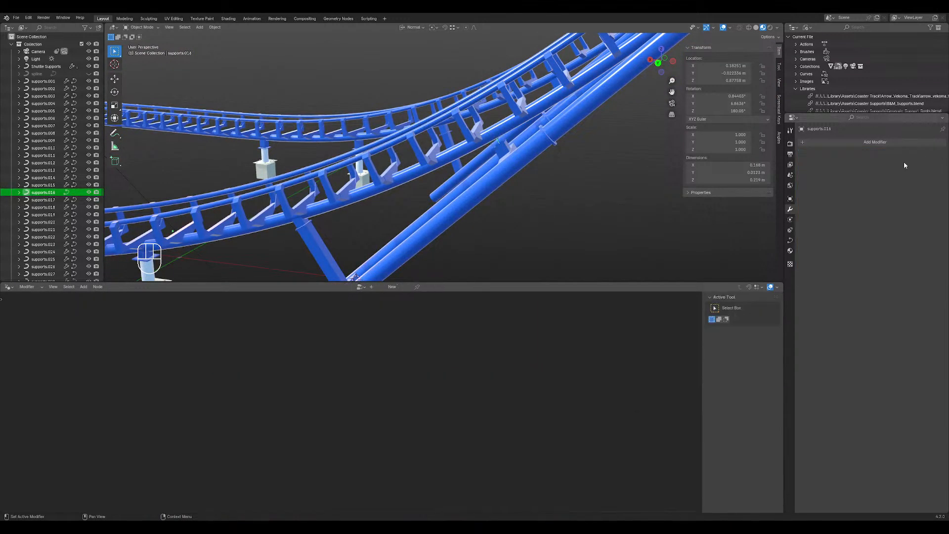
left_click(300, 229, "shift")
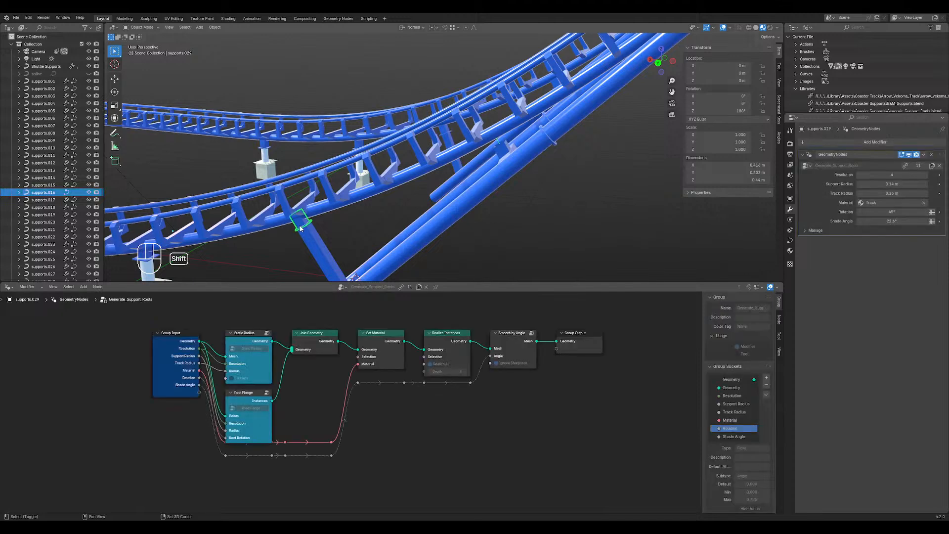
key("q")
left_click(341, 228)
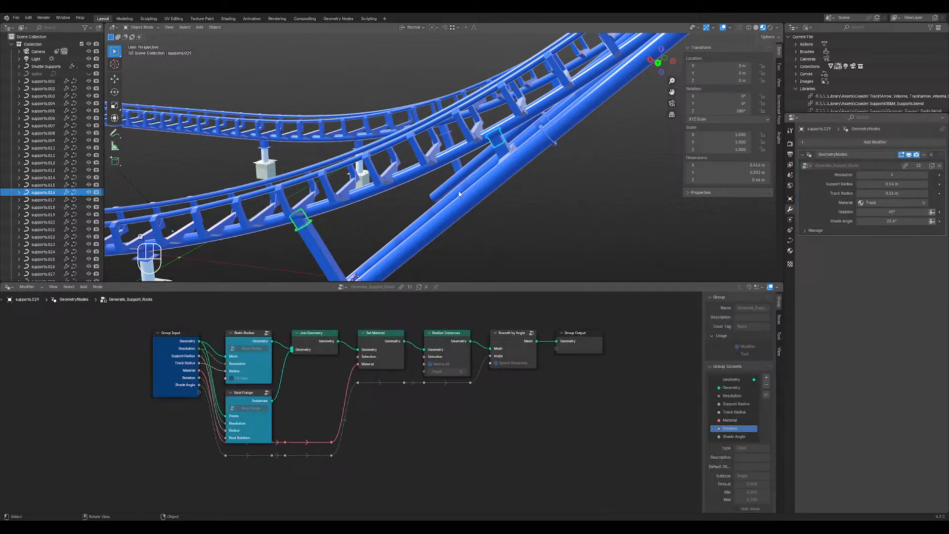
- Switch the curve direction of the short root piece
left_click(496, 141)
key("Tab")
key("q")
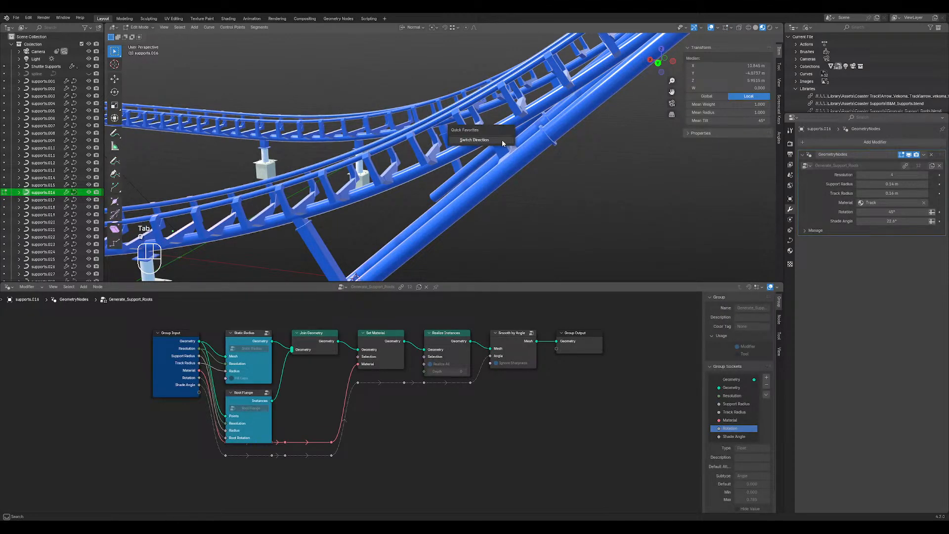
key("Tab")
- Save the coaster file boomerang.blend
middle_click_drag(541, 195, 356, 216)
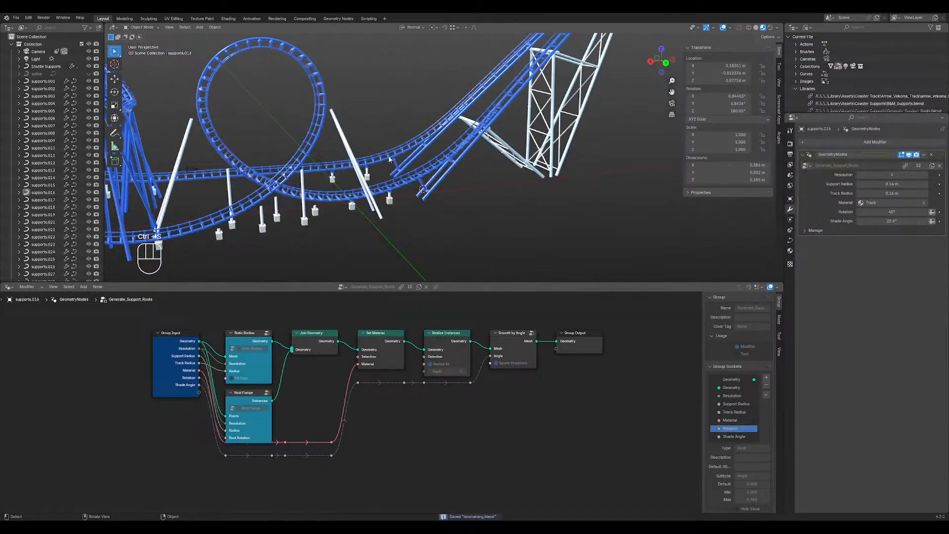
middle_click_drag(389, 158, 518, 116)
key("ctrl+s")
key("ctrl+s")
- Separate the shuttle strut points beside the inclined beams from supports.009 into their own object
middle_click_drag(395, 132, 330, 171)
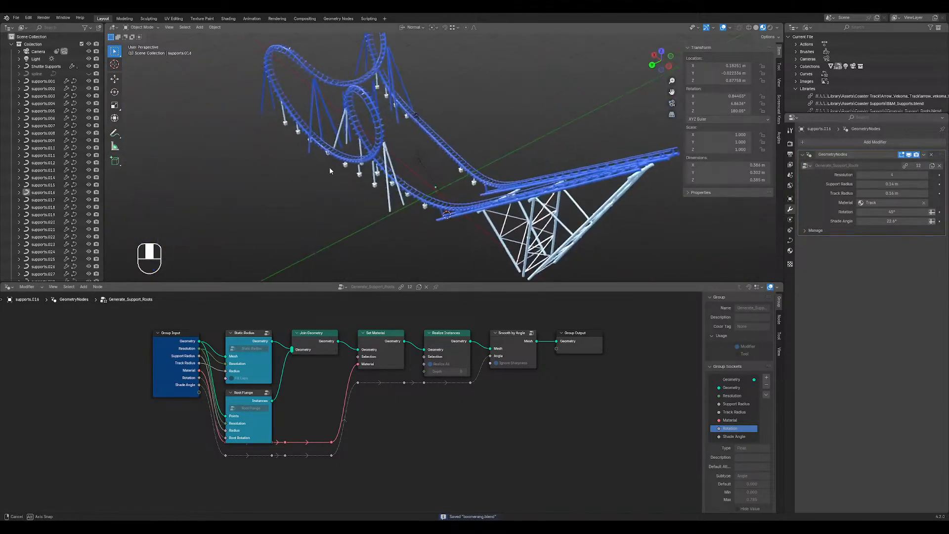
left_click(319, 102)
middle_click_drag(365, 119, 512, 138, "shift")
key("Tab")
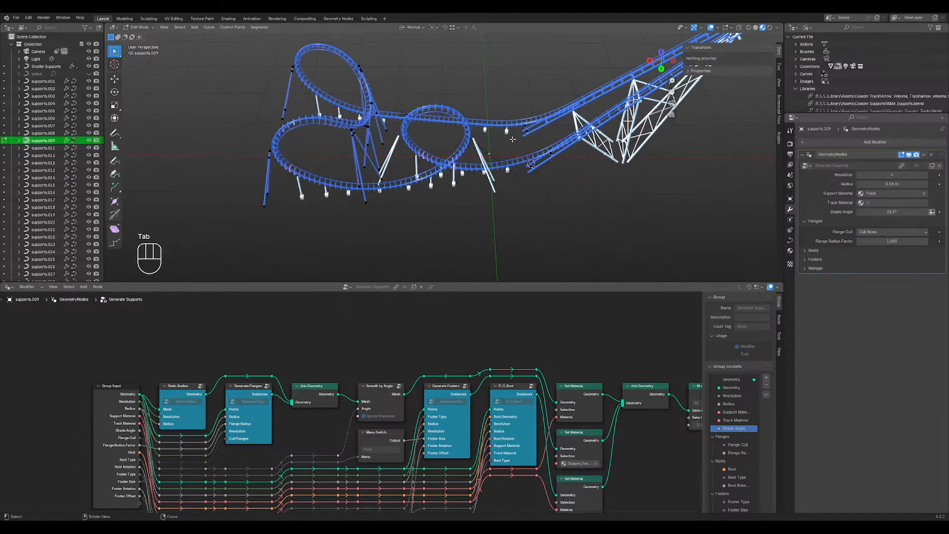
left_click_drag(496, 89, 575, 196)
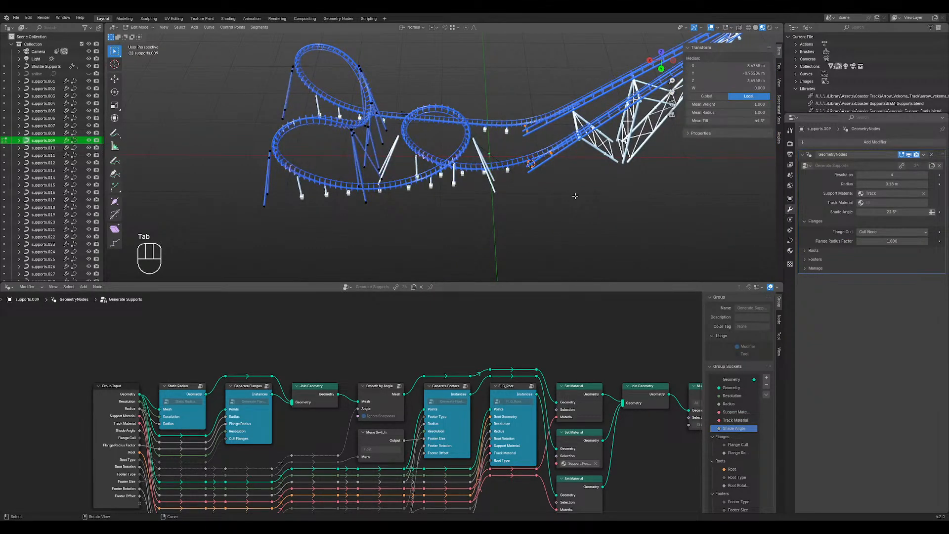
key("p")
key("Return")
key("Tab")
- Set the Support Material of the remaining supports.009 loop supports to Supports
left_click(377, 164)
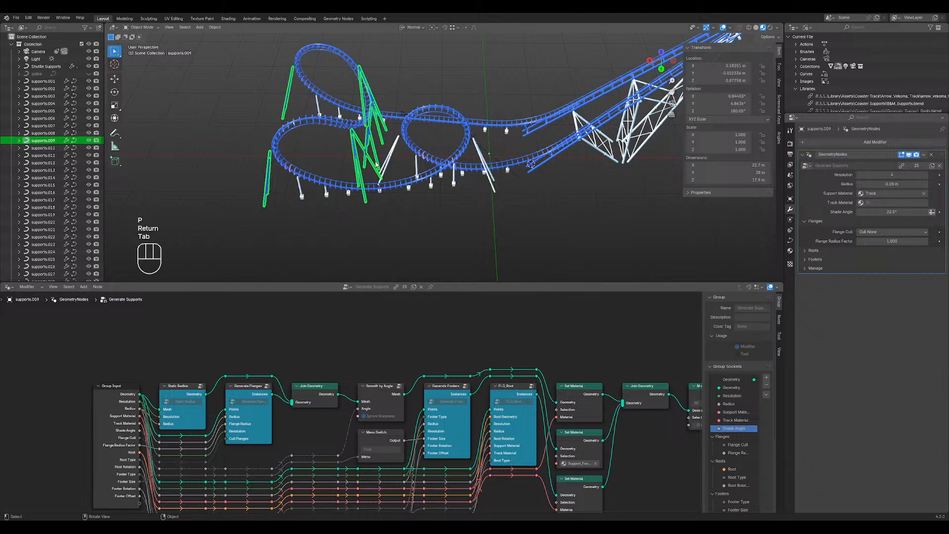
scroll(371, 174, "up", 4)
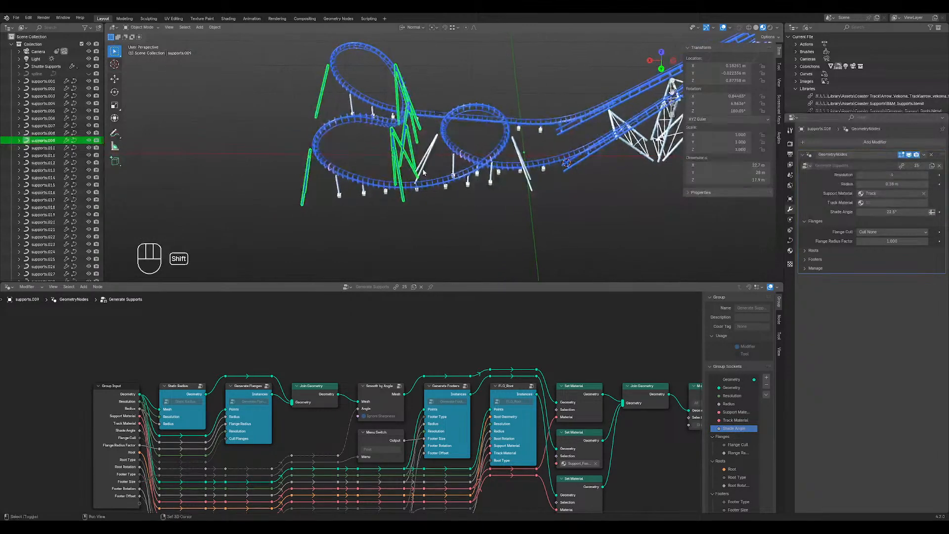
left_click(880, 194)
left_click(839, 212)
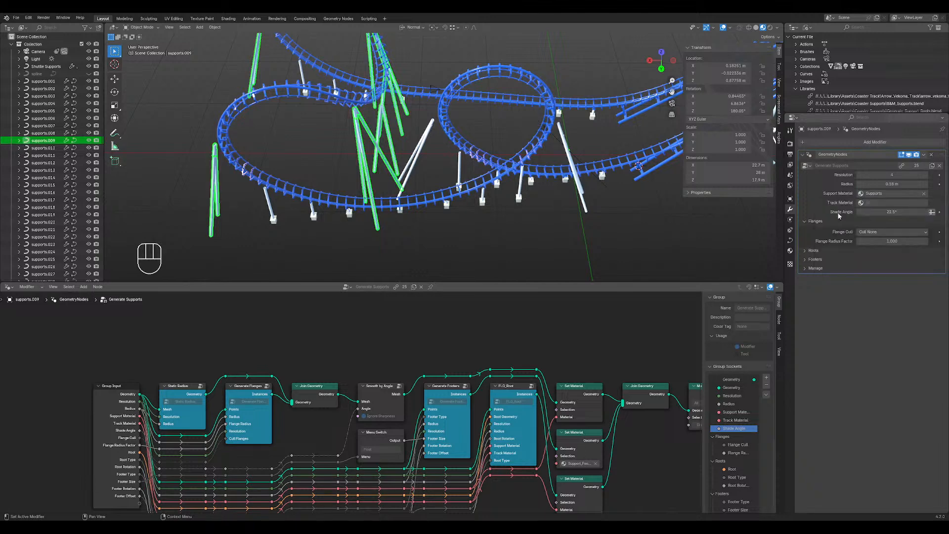
left_click(542, 216)
- Raise the top point of the short footer post supports.035 about 0.67 m along normal Z to reach the track
middle_click_drag(435, 227, 415, 169)
middle_click_drag(574, 237, 505, 183, "shift")
scroll(544, 212, "up", 4)
middle_click_drag(591, 245, 534, 151, "shift")
middle_click_drag(534, 151, 376, 146)
scroll(375, 154, "down", 1)
middle_click_drag(369, 231, 406, 195, "shift")
scroll(386, 192, "up", 3)
left_click(398, 159)
key("Tab")
left_click(397, 153)
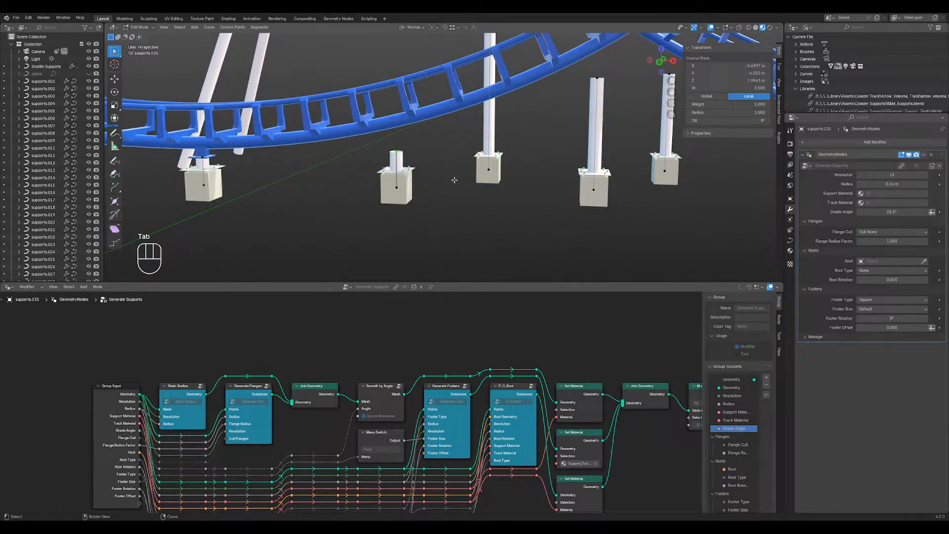
key("g")
key("z")
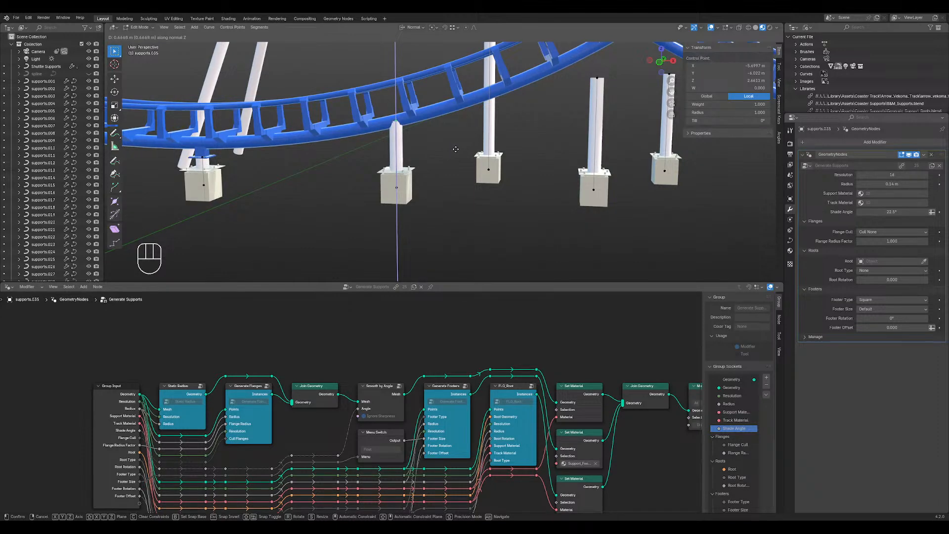
left_click(456, 148)
- Centre the short footer post of supports.035 beneath the track spine in top view, shifting it about 0.008 m in Y
key("a")
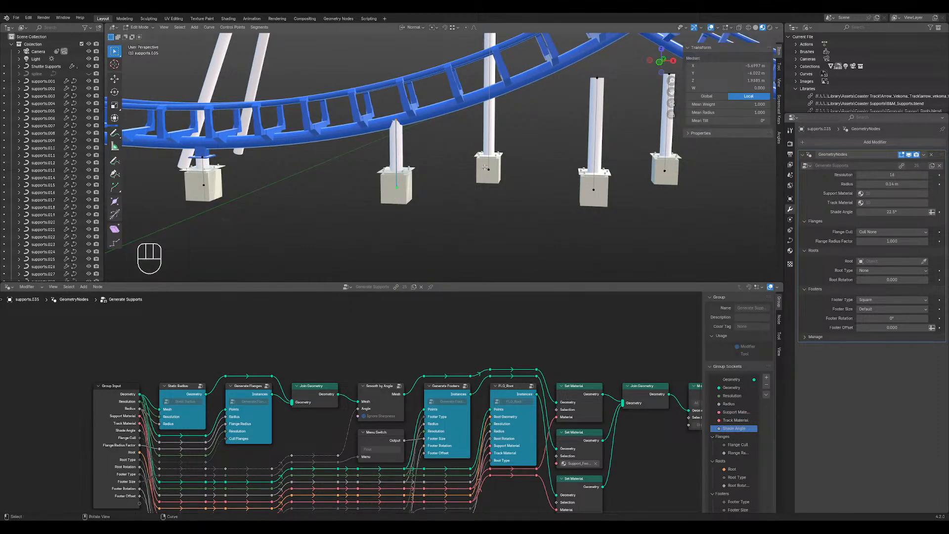
key("KP_7")
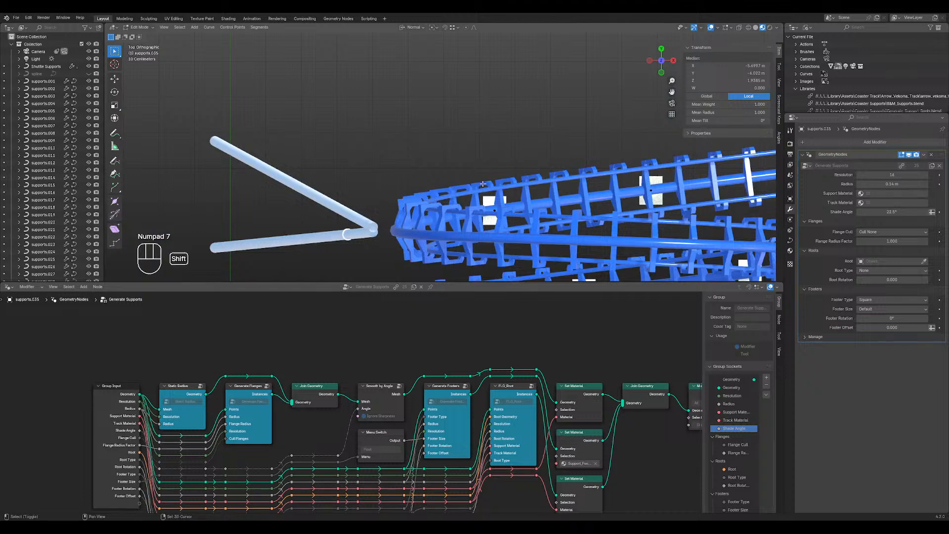
key("shift+z")
scroll(484, 184, "up", 7)
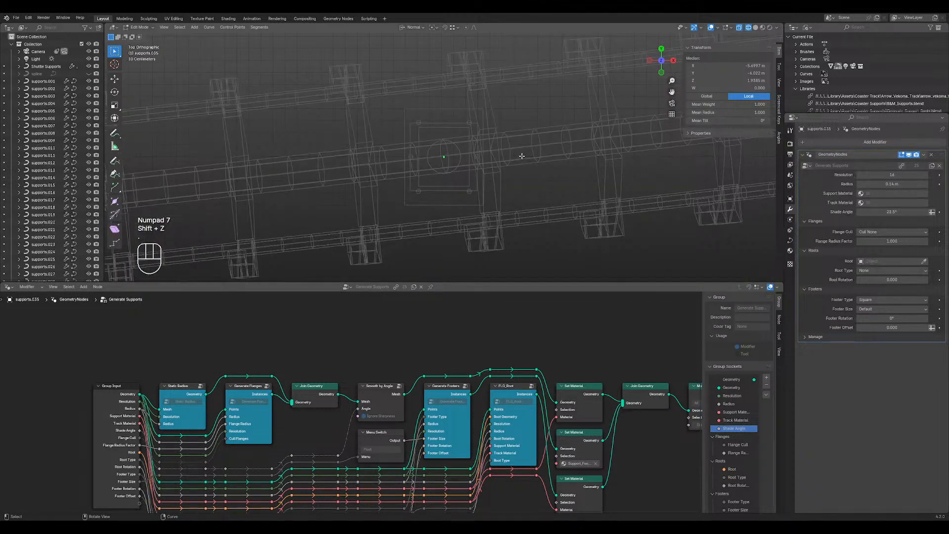
scroll(491, 210, "up", 6)
key("g")
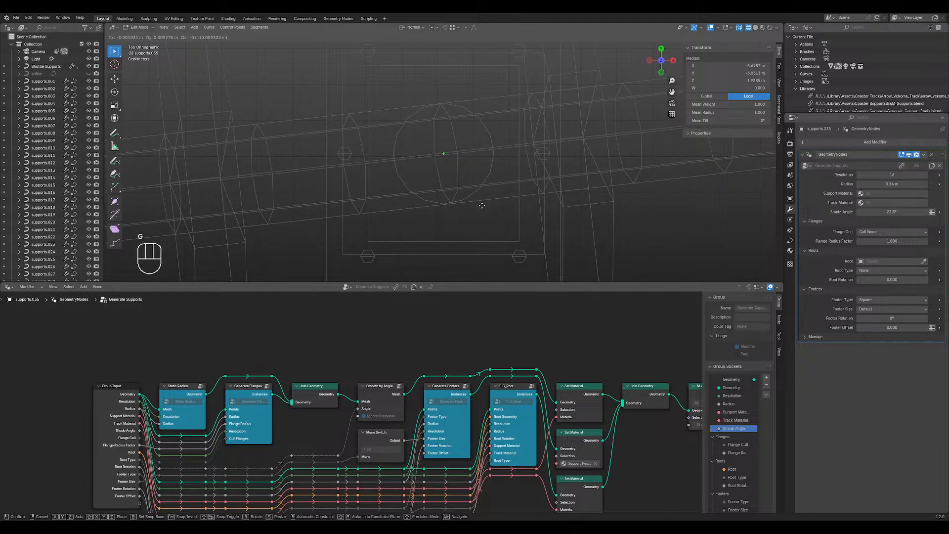
left_click(483, 206)
key("shift+z")
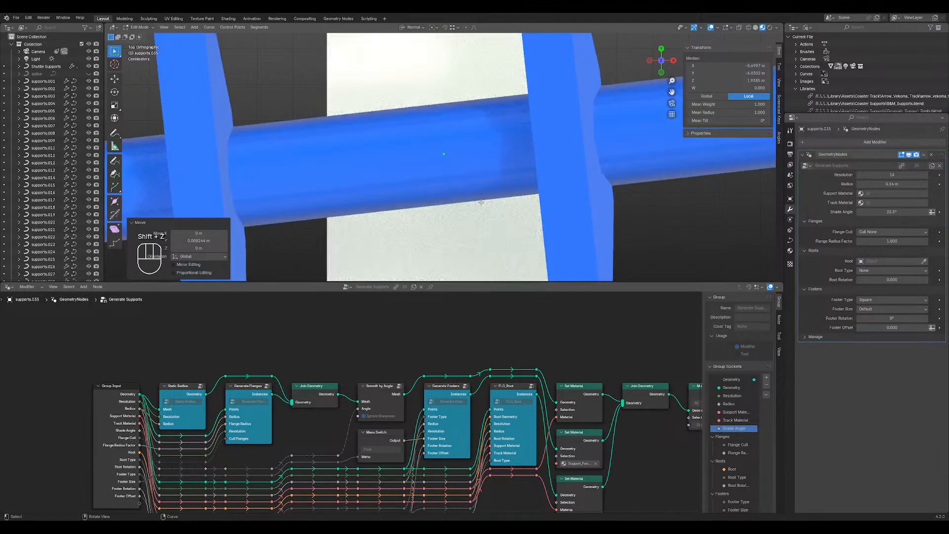
- Inspect the coaster layout and the footer posts beneath the loops from several distances and angles
scroll(477, 203, "down", 5)
middle_click_drag(470, 198, 444, 126)
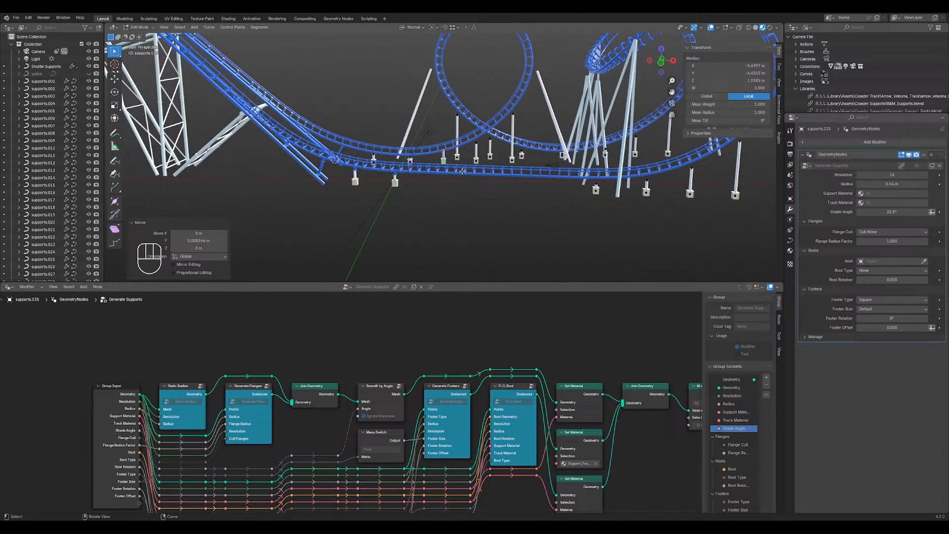
scroll(462, 173, "down", 3)
left_click_drag(462, 173, 463, 182, "shift")
middle_click_drag(463, 182, 464, 192, "shift")
middle_click_drag(487, 170, 474, 191)
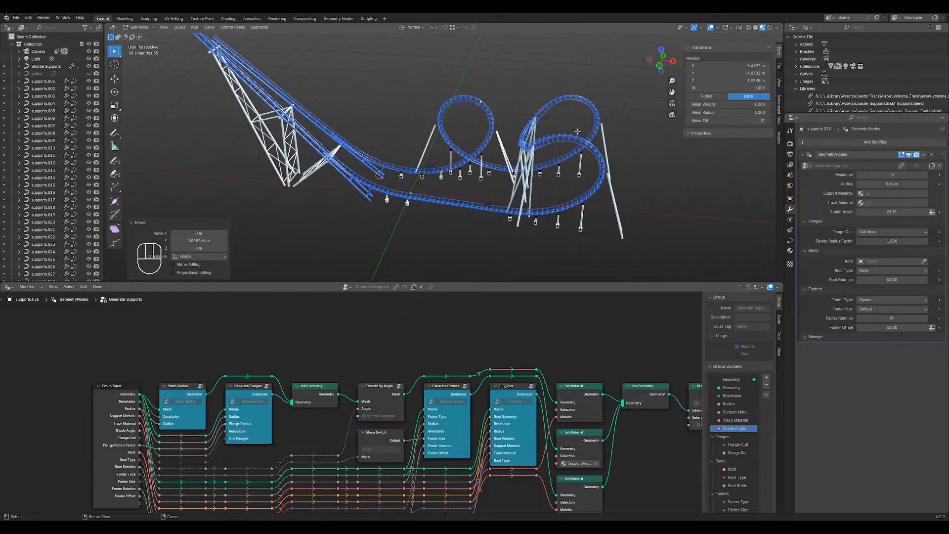
scroll(411, 197, "up", 7)
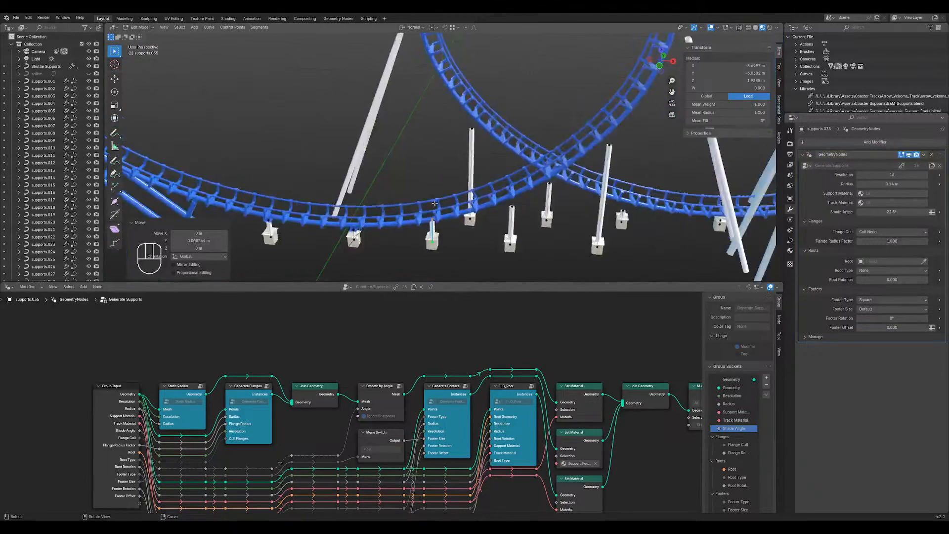
scroll(411, 197, "down", 5)
middle_click_drag(412, 173, 444, 225)
- Subdivide the short footer post and raise its middle point about 0.58 m along normal Z
scroll(444, 226, "up", 4)
middle_click_drag(430, 257, 482, 165, "shift")
scroll(431, 220, "up", 5)
middle_click_drag(425, 132, 485, 158)
right_click(506, 158)
left_click(506, 158)
key("g")
key("z")
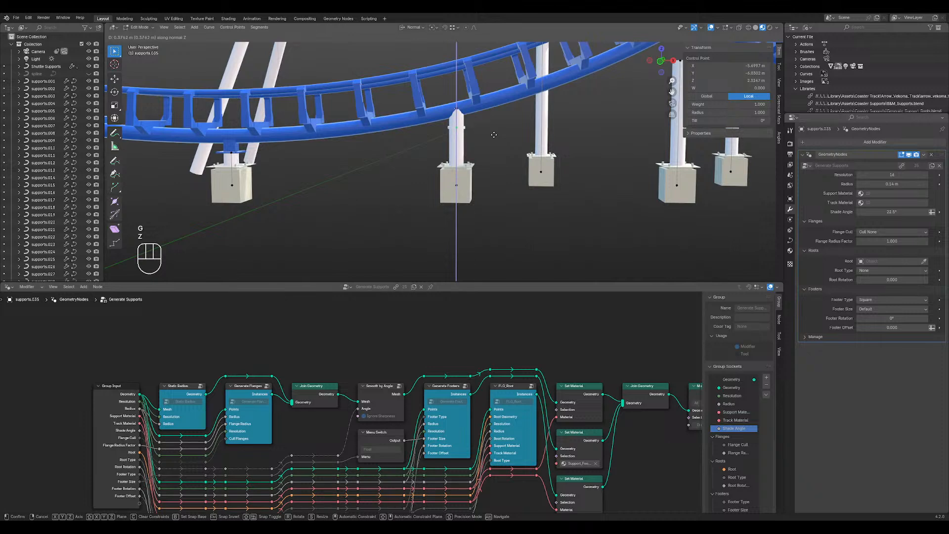
left_click(494, 134)
- Separate the post's uppermost segment into its own object and remove the Generate Supports modifier from it
key("p")
key("Return")
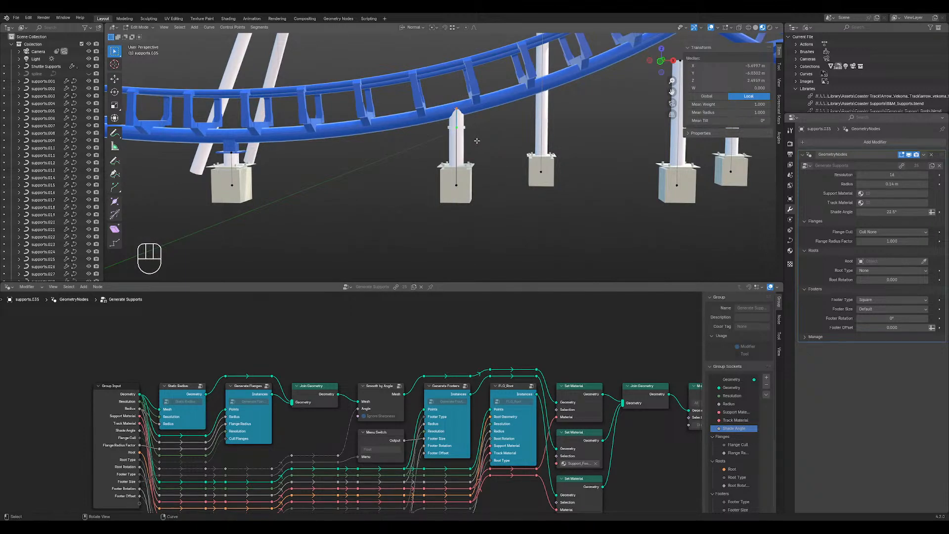
key("Tab")
left_click(446, 125)
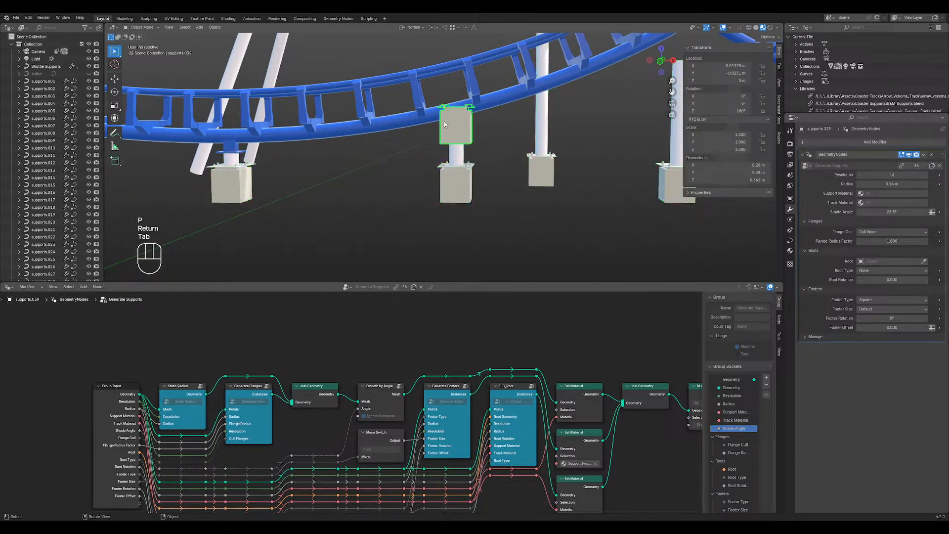
left_click(932, 154)
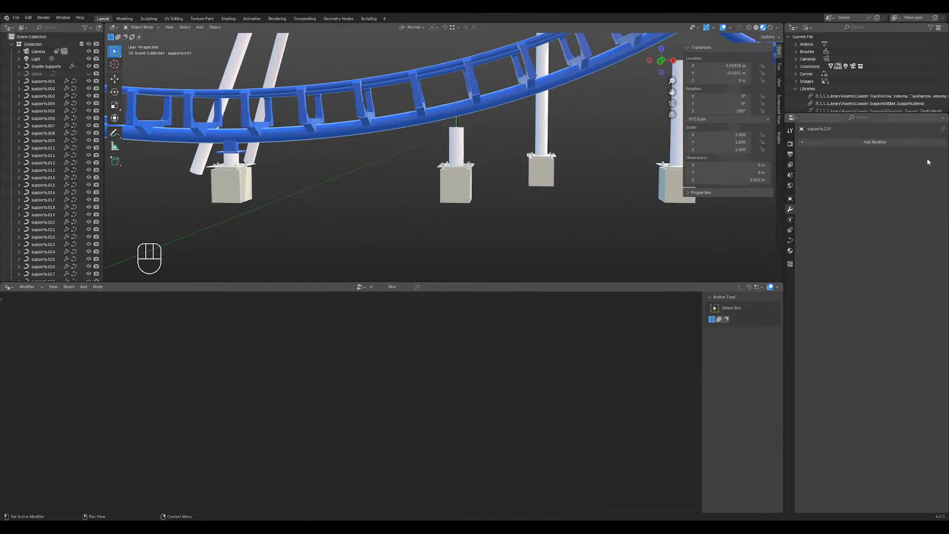
- Copy the neighbouring root piece's Generate_Support_Roots modifier to the separated segment and switch the segment's curve direction
left_click(230, 145)
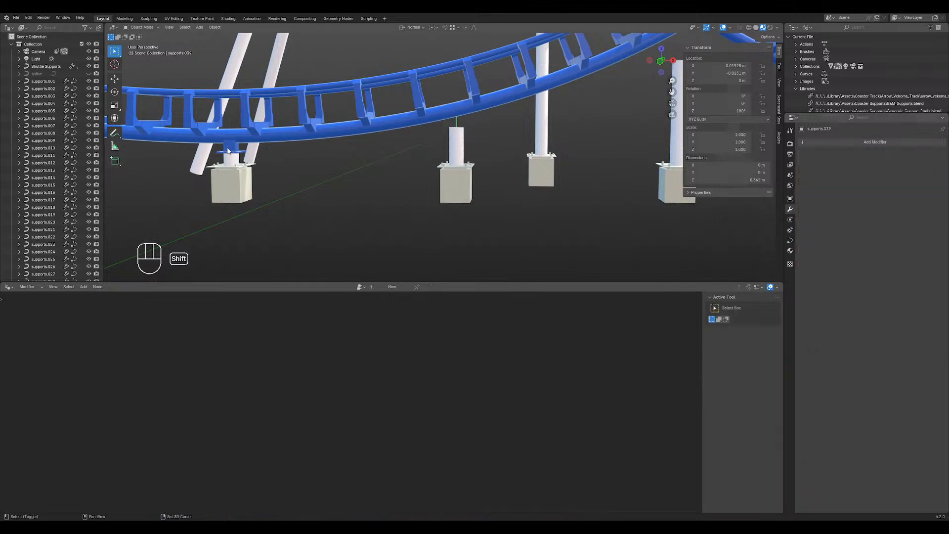
key("q")
left_click(427, 180)
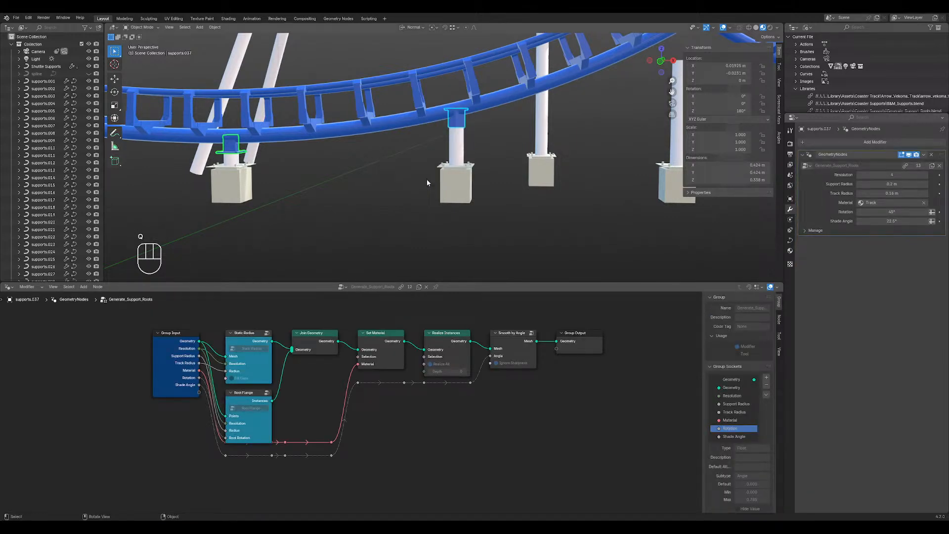
left_click(462, 122)
key("Tab")
key("q")
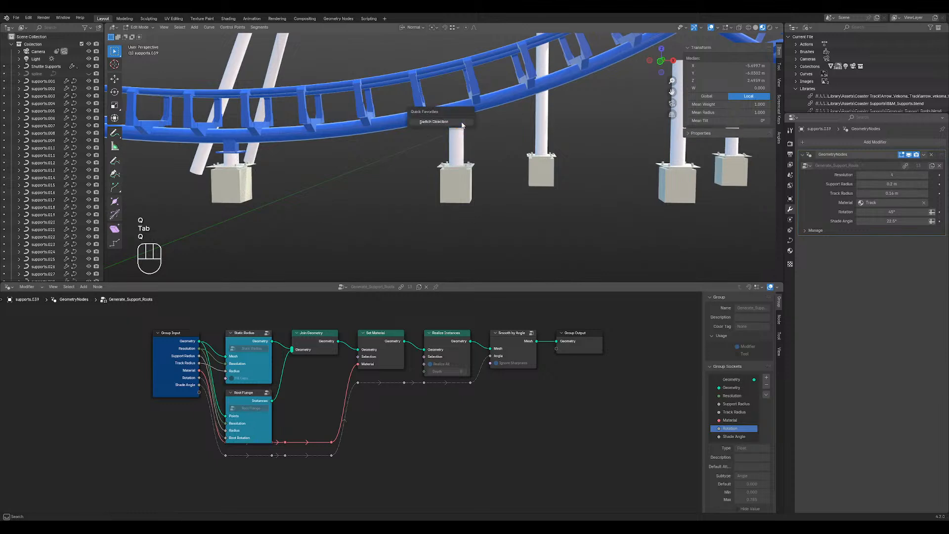
key("Tab")
- Set the Mean Tilt of the new root piece's points to line it up with the track spine
scroll(462, 125, "up", 4)
middle_click_drag(454, 126, 600, 134)
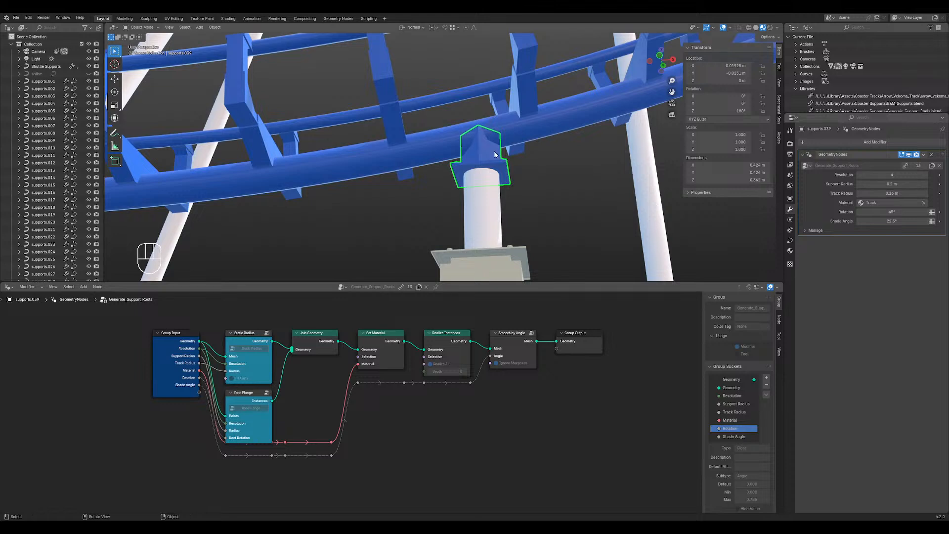
key("Tab")
left_click(712, 121)
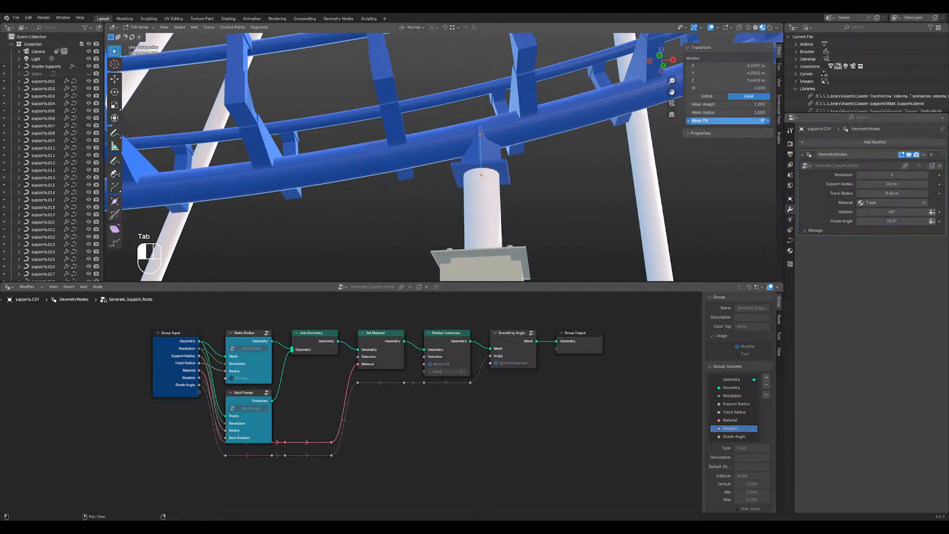
type("45")
key("Return")
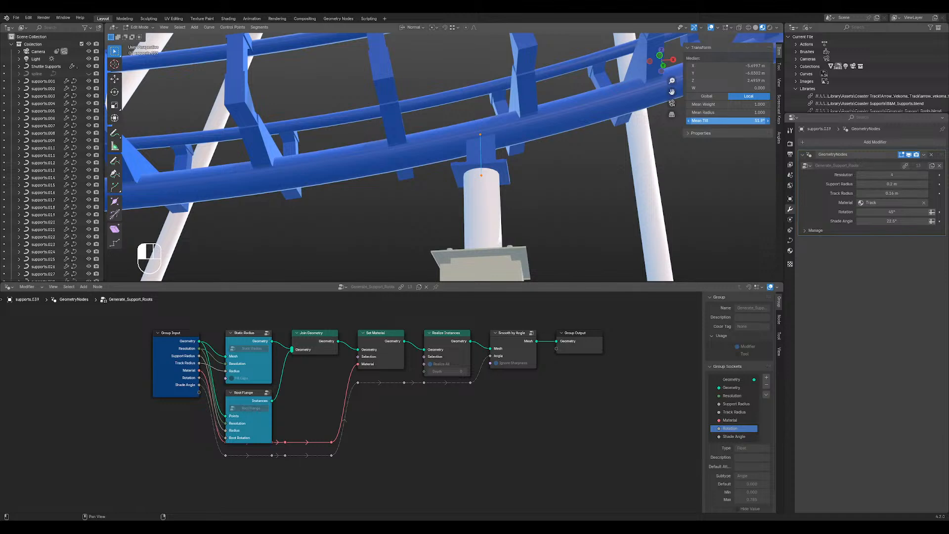
key("Tab")
- Inspect the supports around both loops and locate the footer posts that still stop short of the track
middle_click_drag(546, 179, 459, 187)
scroll(439, 170, "down", 13)
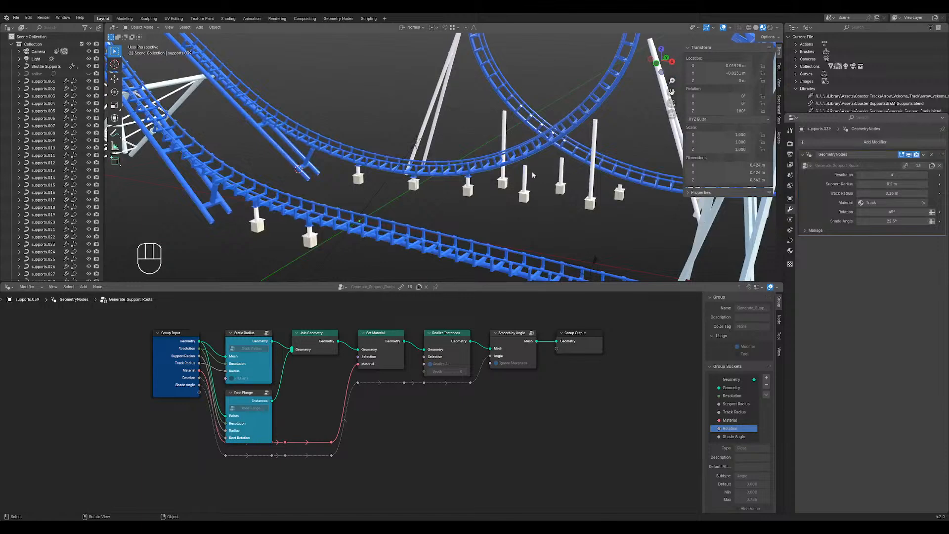
middle_click_drag(532, 175, 379, 131, "shift")
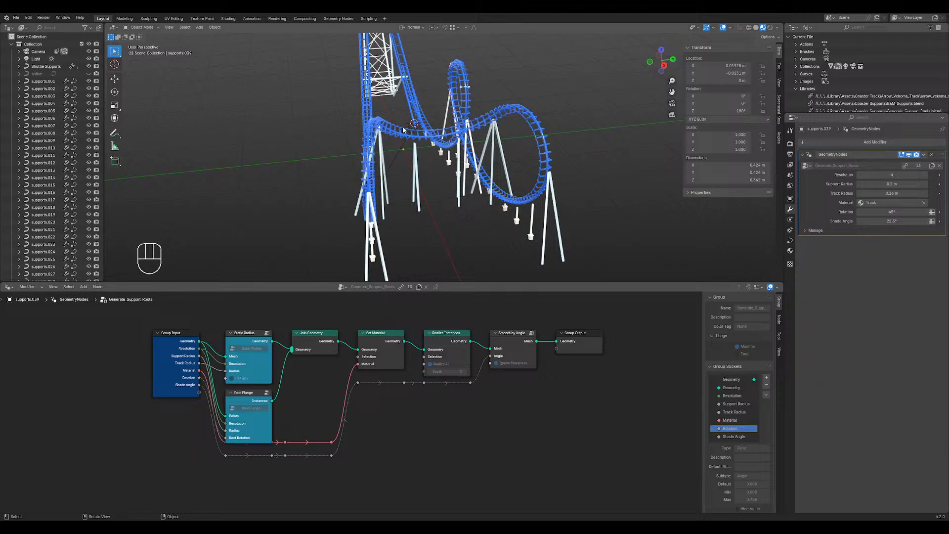
middle_click_drag(521, 139, 298, 104)
middle_click_drag(400, 106, 460, 169, "shift")
scroll(417, 195, "up", 4)
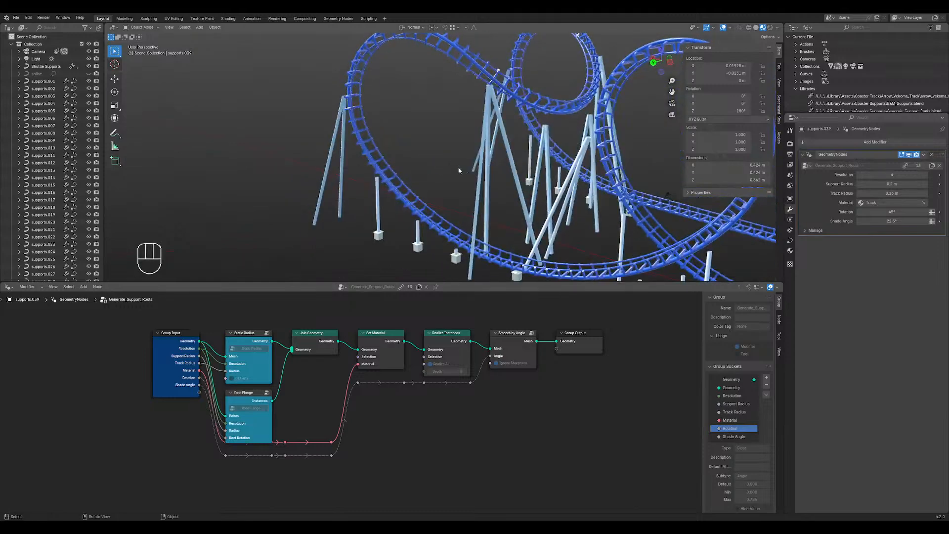
middle_click_drag(668, 211, 438, 191, "shift")
scroll(426, 130, "up", 5)
middle_click_drag(437, 190, 439, 164)
- Raise the top point of the supports.035 short post just left of the track crossing about 0.73 m along normal Z
left_click(390, 171)
key("Tab")
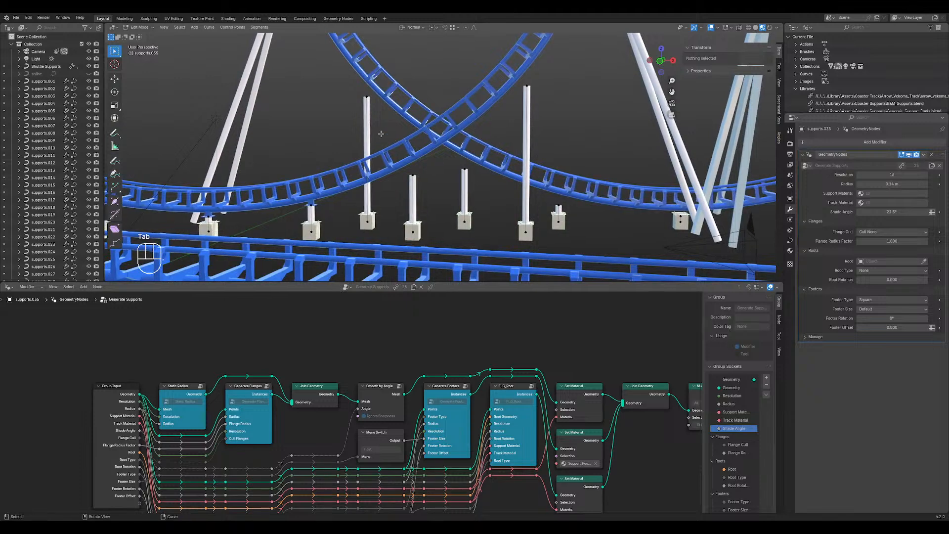
scroll(371, 119, "down", 1)
left_click(421, 171)
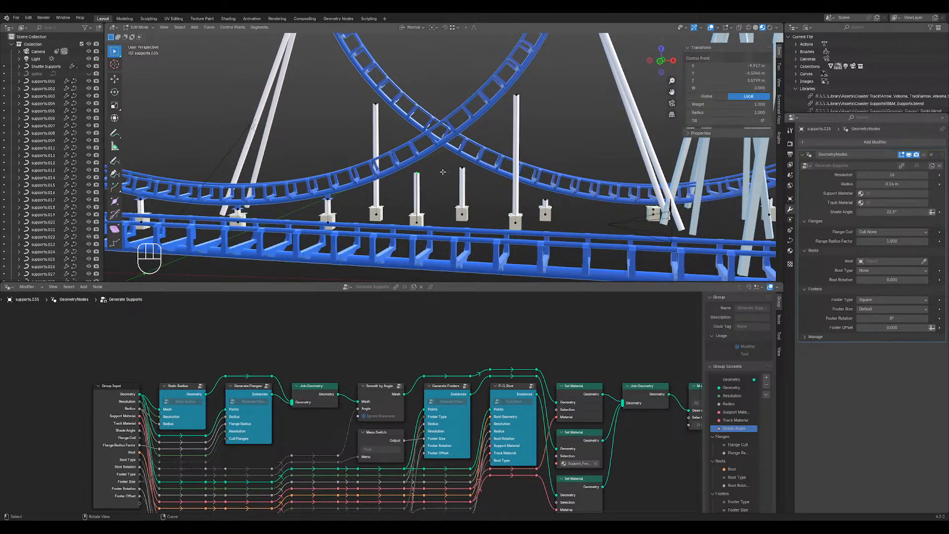
key("KP_1")
middle_click_drag(386, 187, 438, 183, "shift")
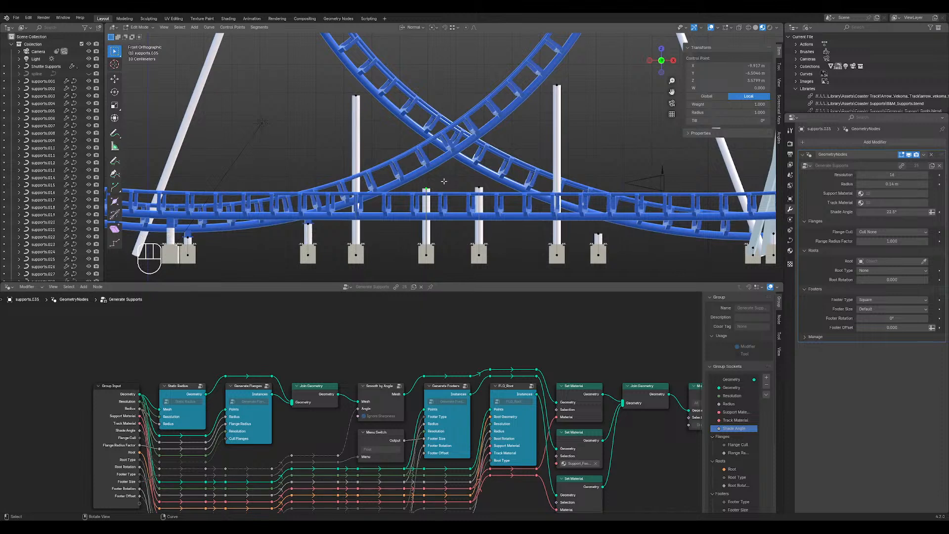
key("g")
key("z")
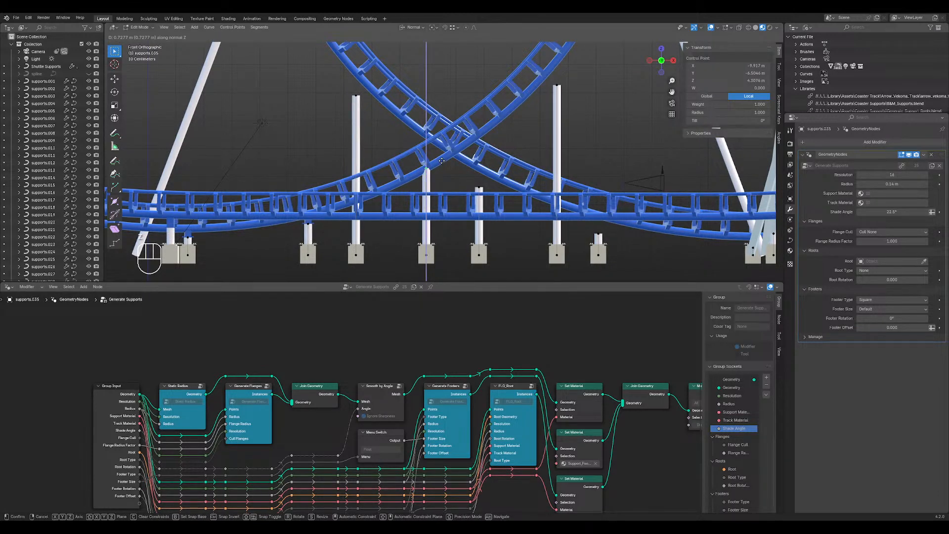
left_click(441, 161)
- Raise the tops of the other three posts around the crossing to the track, about 0.8, 0.69 and 0.93 m along normal Z
left_click(355, 101)
key("g")
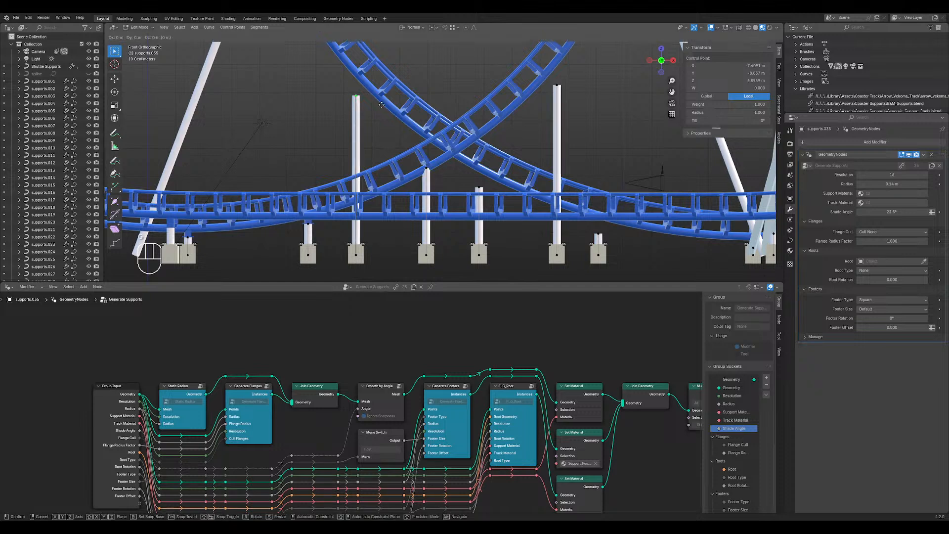
key("z")
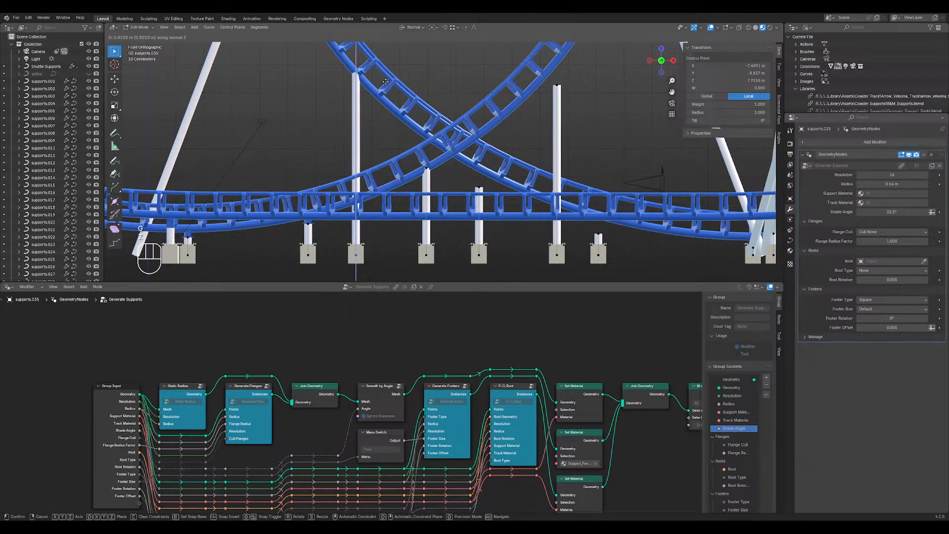
left_click(385, 84)
left_click(487, 186)
key("g")
key("z")
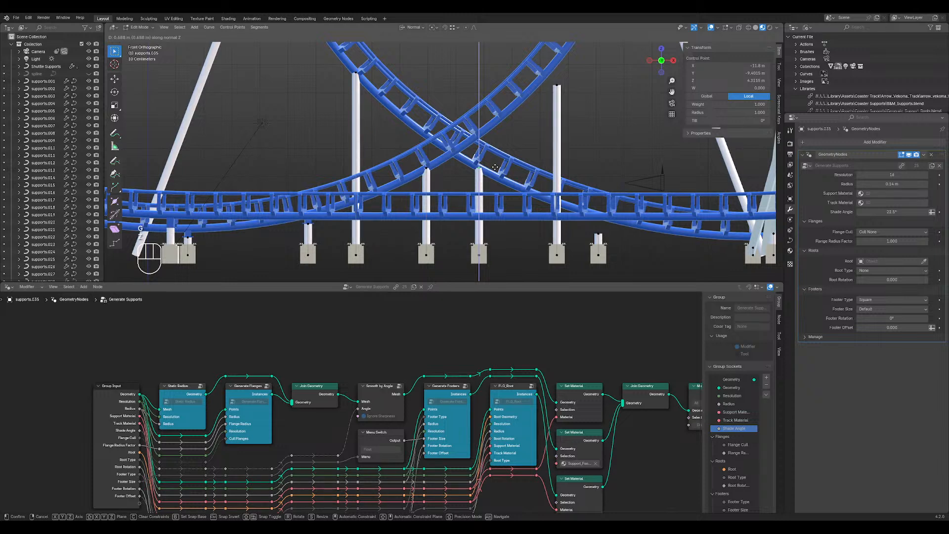
left_click(495, 167)
key("g")
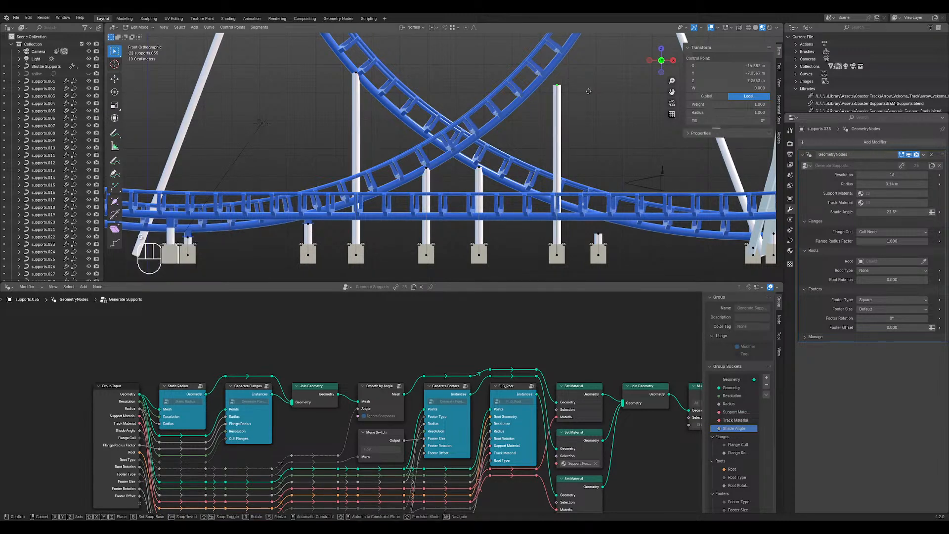
key("z")
left_click(589, 68)
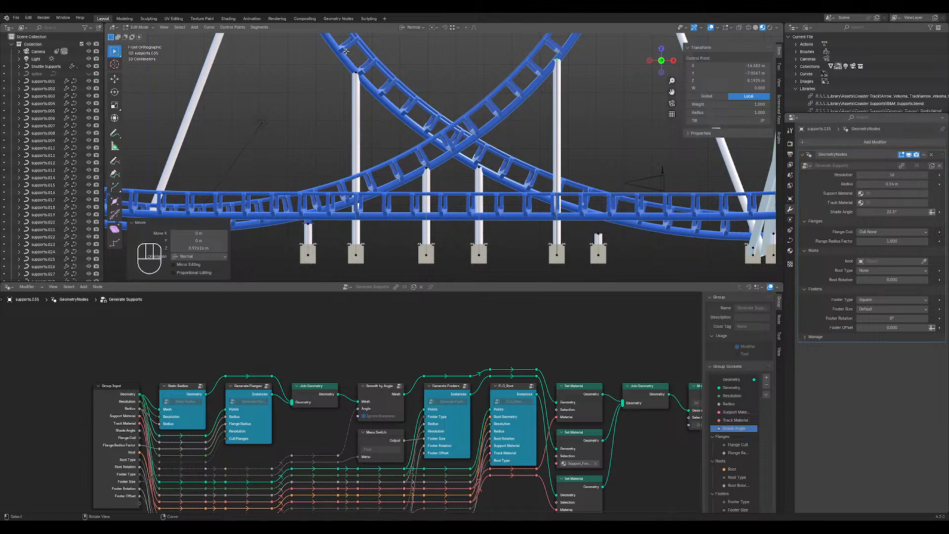
- Subdivide the four footer posts around the track crossing with one cut
left_click_drag(343, 49, 576, 288)
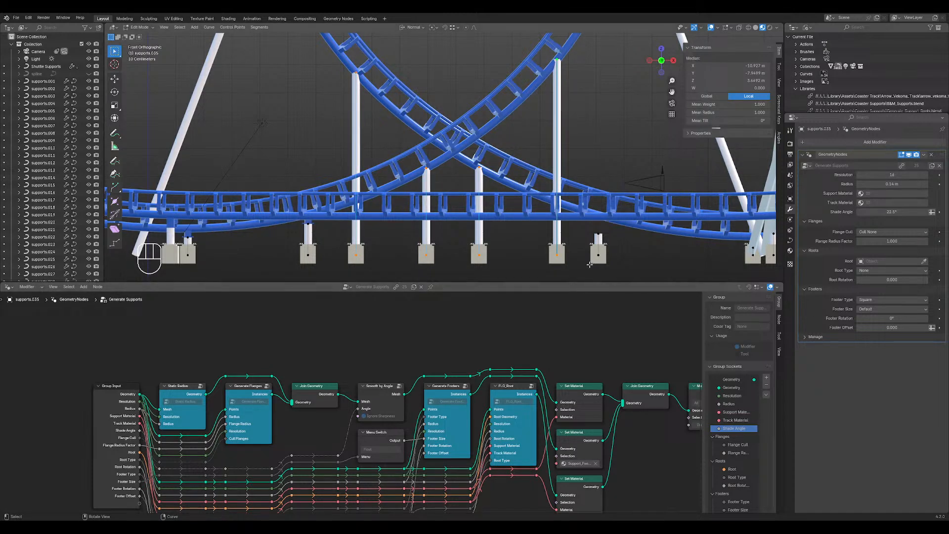
right_click(580, 175)
left_click(581, 174)
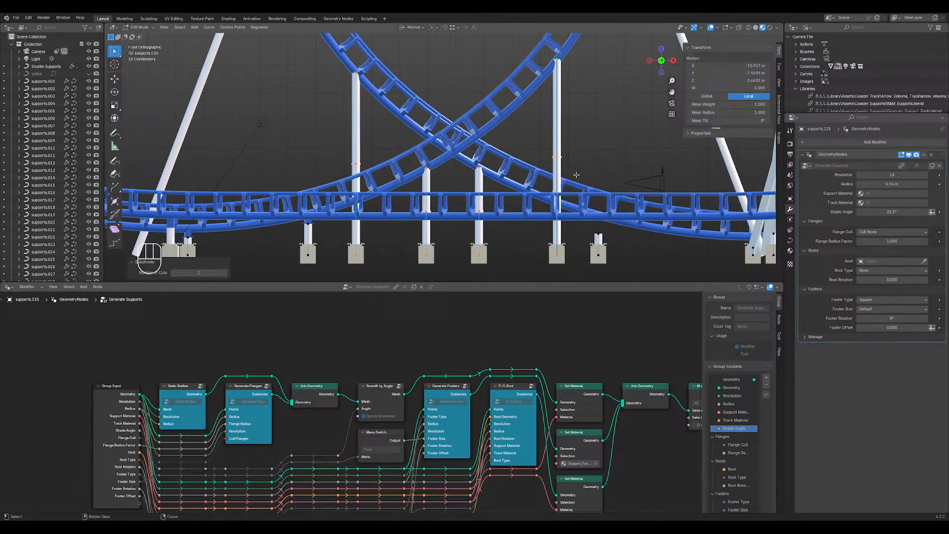
- Raise the top of the short post right of the crossing about 0.6 m along normal Z and subdivide the post once
left_click(597, 229)
key("g")
key("z")
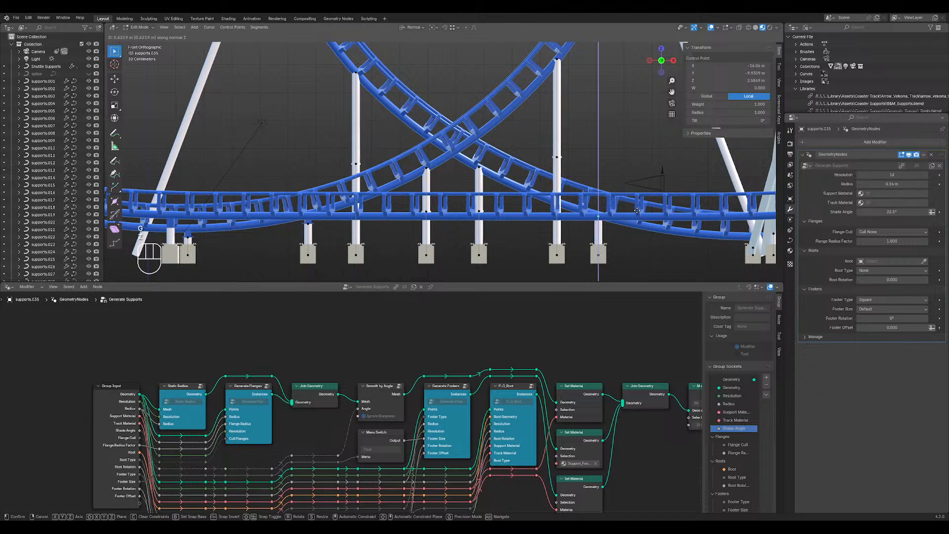
left_click(632, 215)
left_click_drag(584, 203, 624, 278)
right_click(625, 275)
left_click(625, 275)
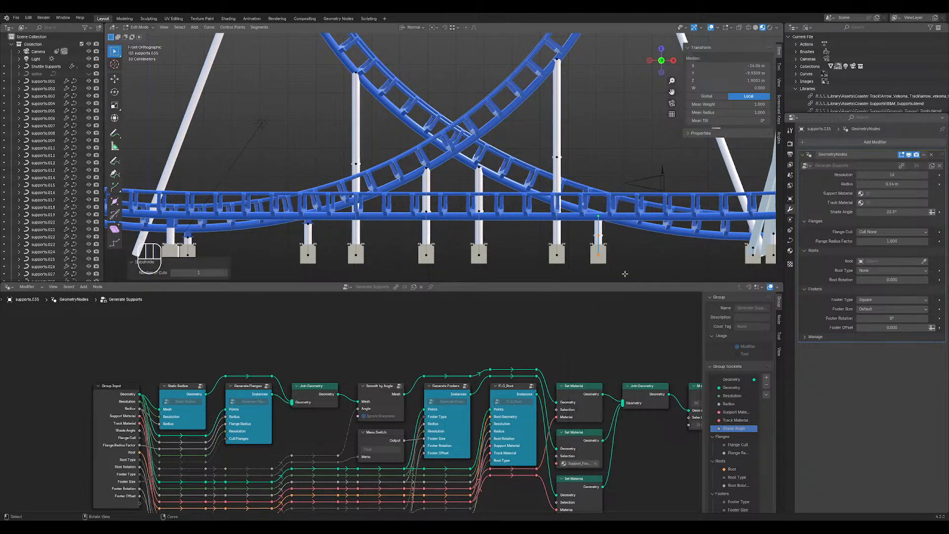
- Raise the middle points of the two tall posts about 2.7 m along normal Z and fine-tune the height of the right one
left_click(356, 164)
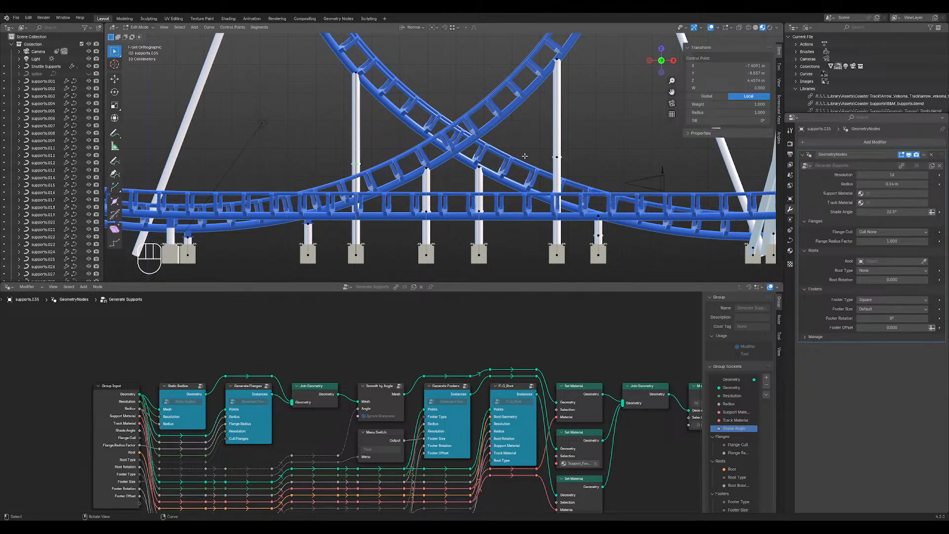
left_click(558, 158, "shift")
key("g")
key("z")
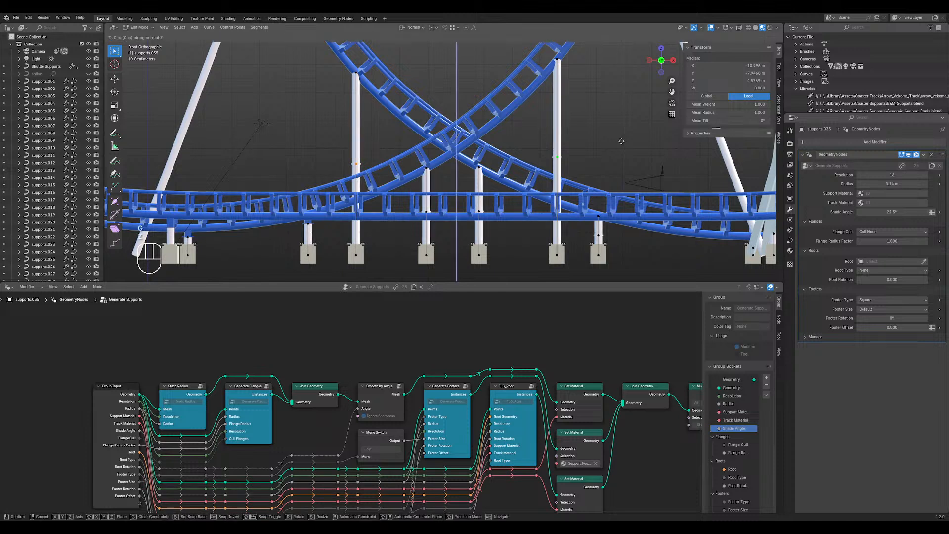
left_click(618, 66)
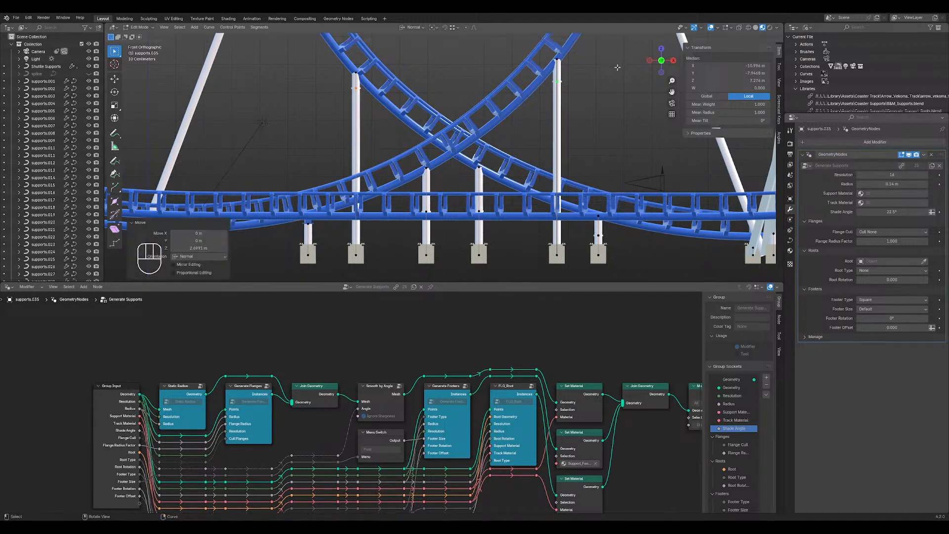
left_click(568, 81)
key("g")
key("z")
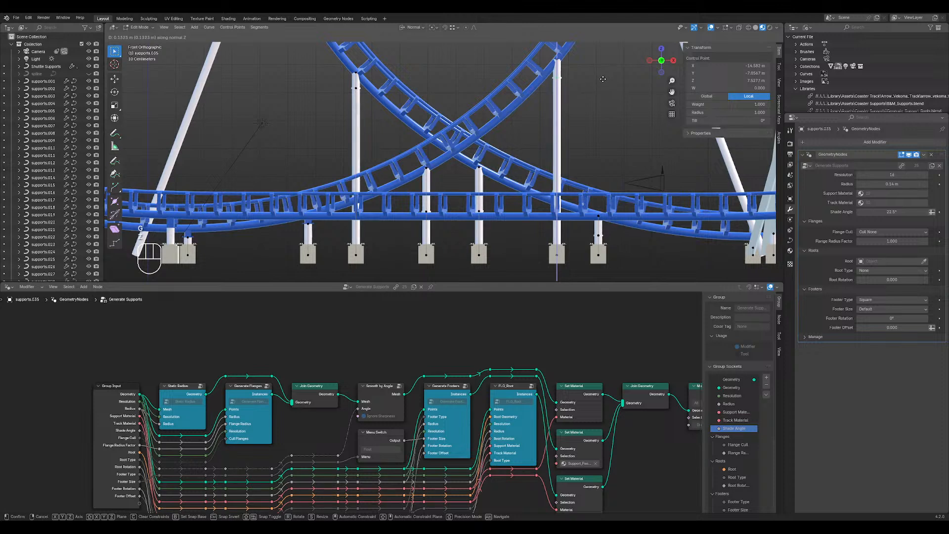
left_click(585, 100)
- Raise the middle points of the two shorter posts beside the track crossing about 1.12 m along normal Z
left_click_drag(413, 196, 499, 224)
key("g")
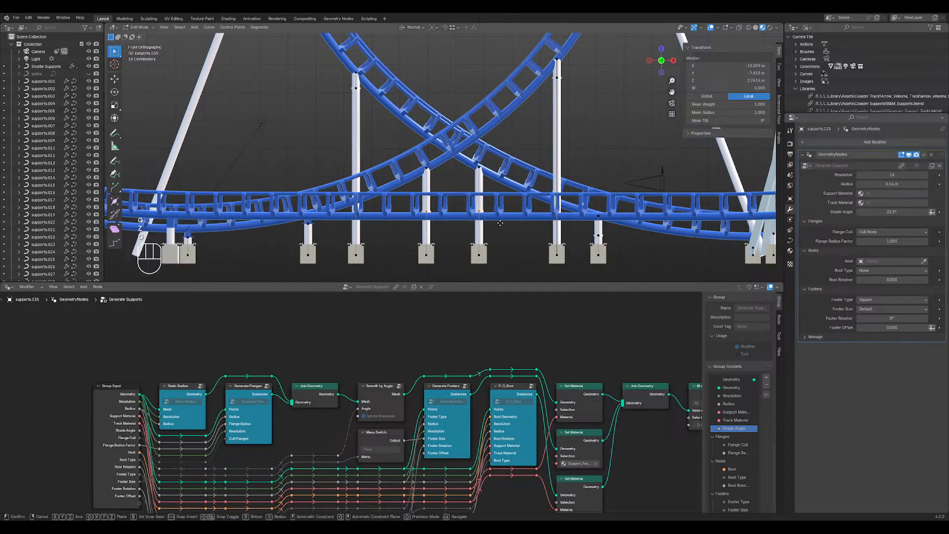
key("z")
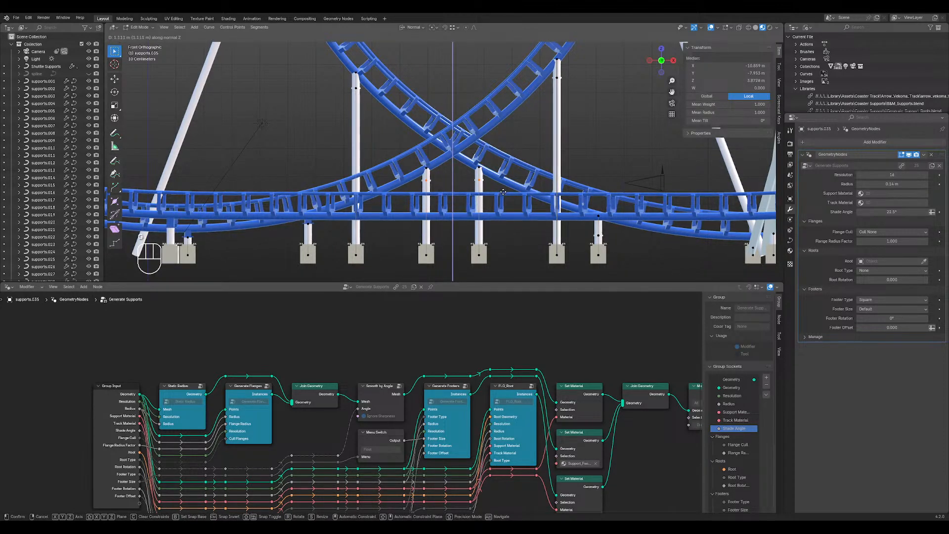
left_click(503, 191)
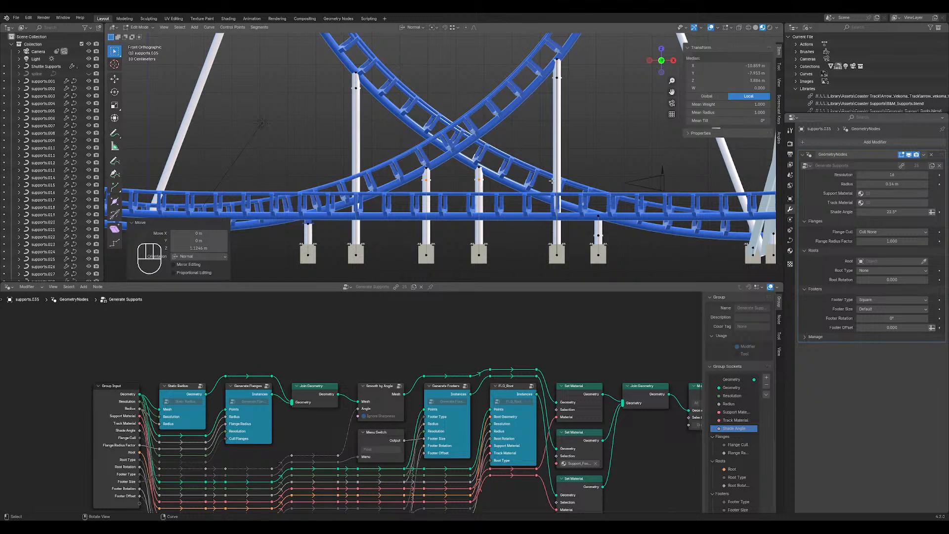
- Raise the middle point of the short post right of the crossing about 0.34 m along normal Z
left_click(596, 220)
key("g")
key("z")
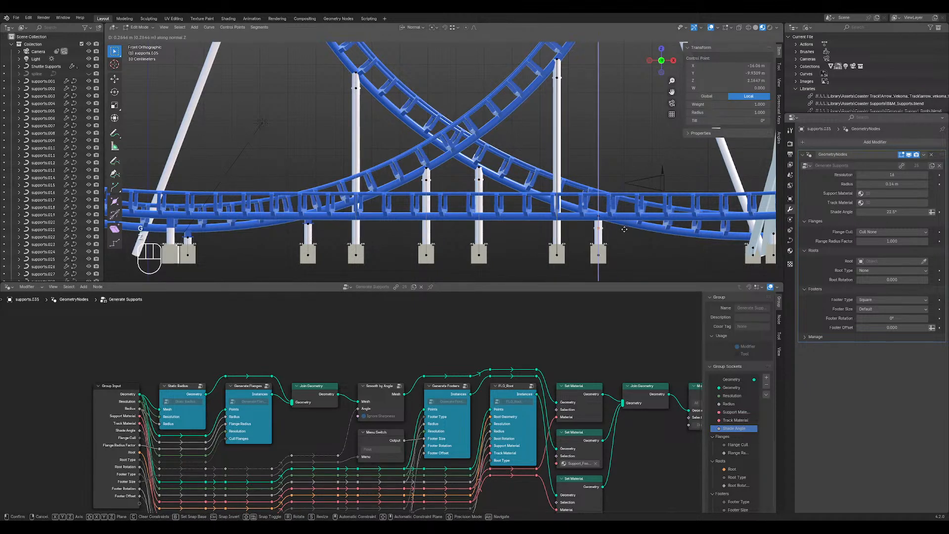
left_click(625, 227)
- Separate the top segments of the five posts around the crossing into their own curve object
left_click(356, 87, "shift")
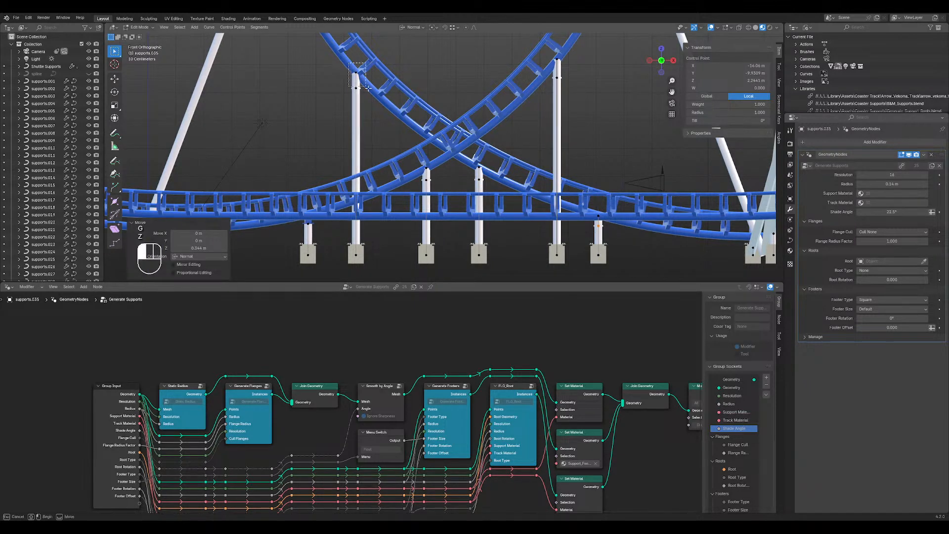
left_click_drag(405, 153, 462, 187, "shift")
left_click_drag(524, 38, 577, 83, "shift")
left_click_drag(588, 198, 620, 231, "shift")
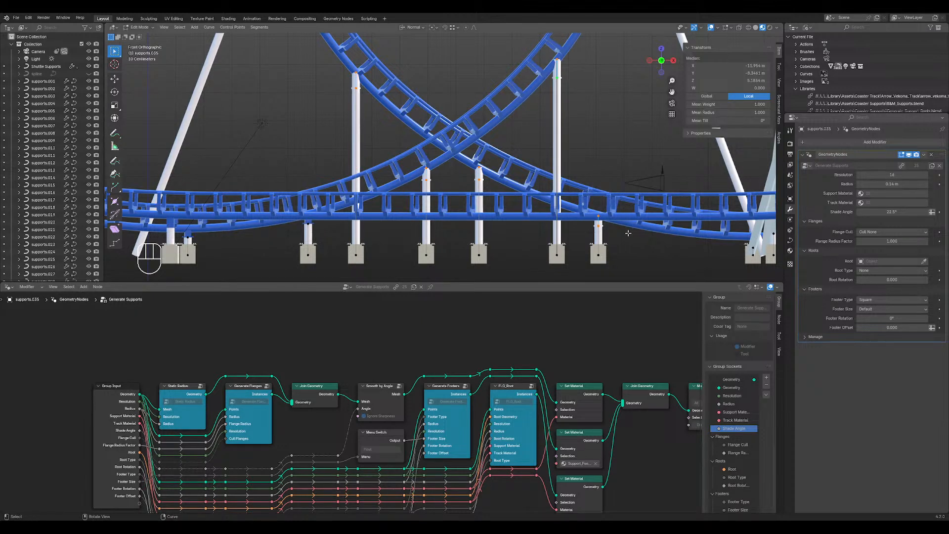
key("p")
key("Return")
key("Tab")
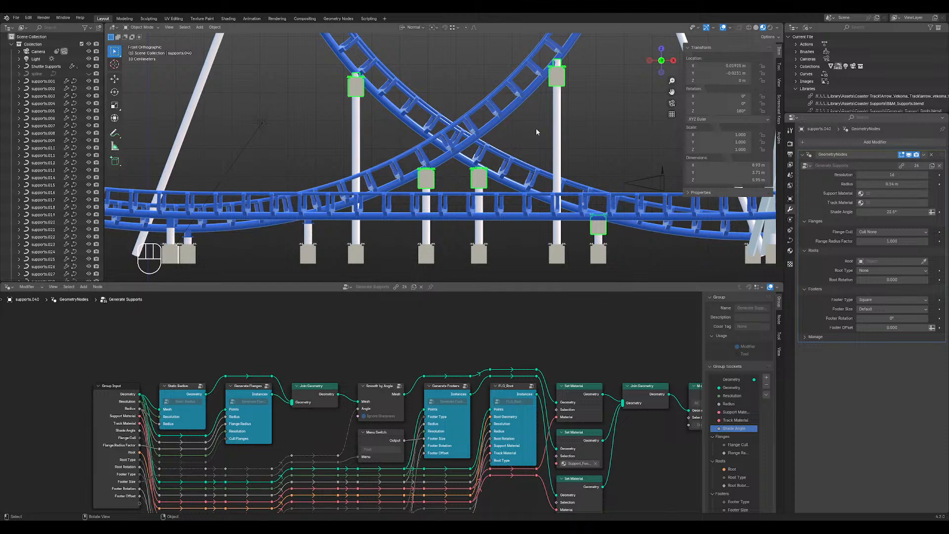
- Remove the supports modifier from the separated top segments and copy the Generate_Support_Roots modifier onto them from the existing root piece on the left
left_click(932, 155)
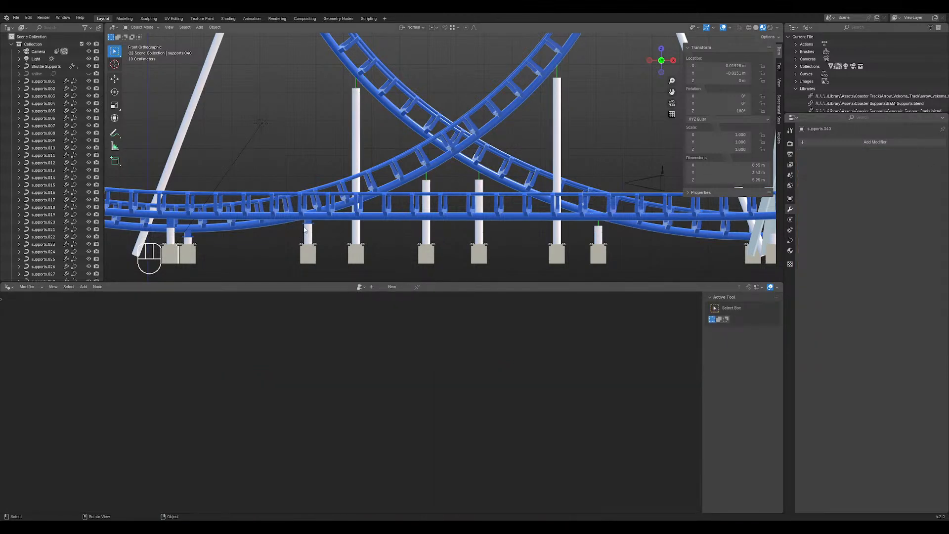
left_click(309, 224, "shift")
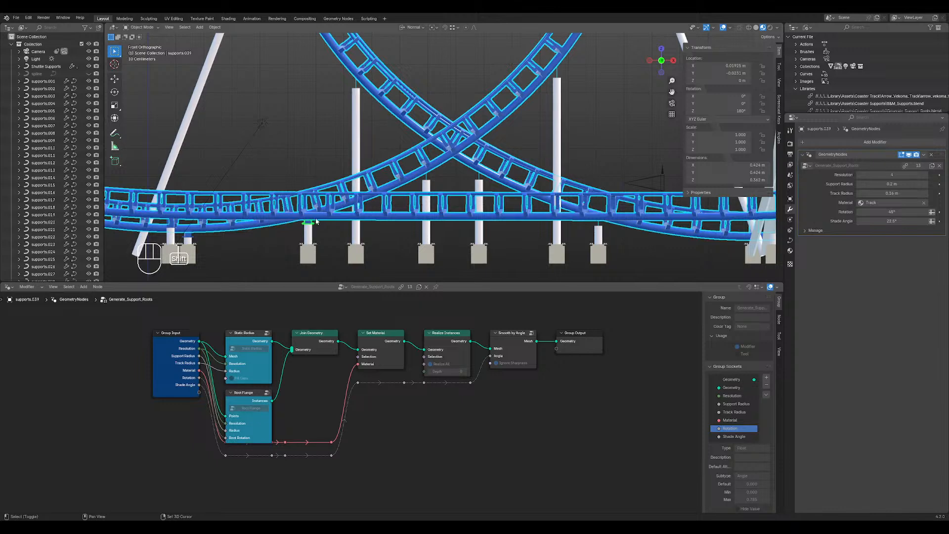
left_click(319, 222, "shift")
left_click(308, 224, "shift")
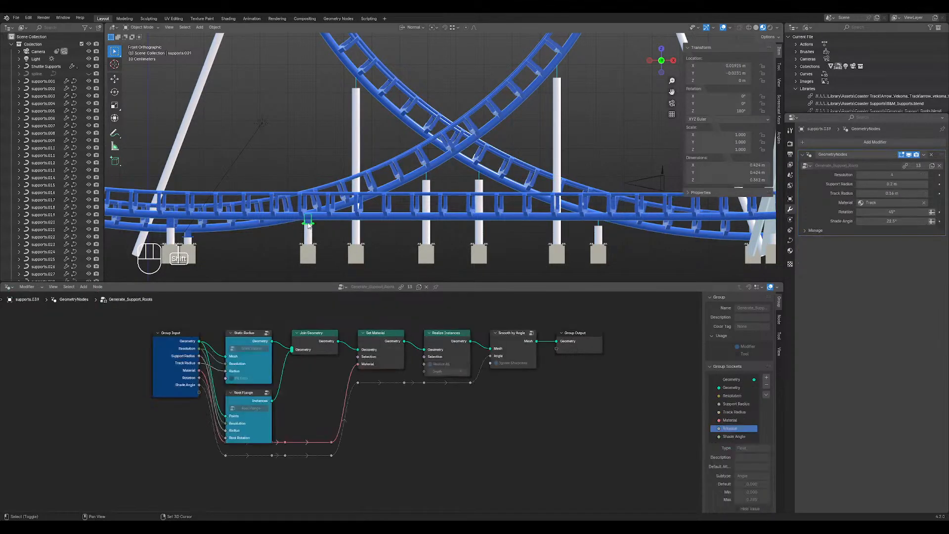
left_click(924, 155)
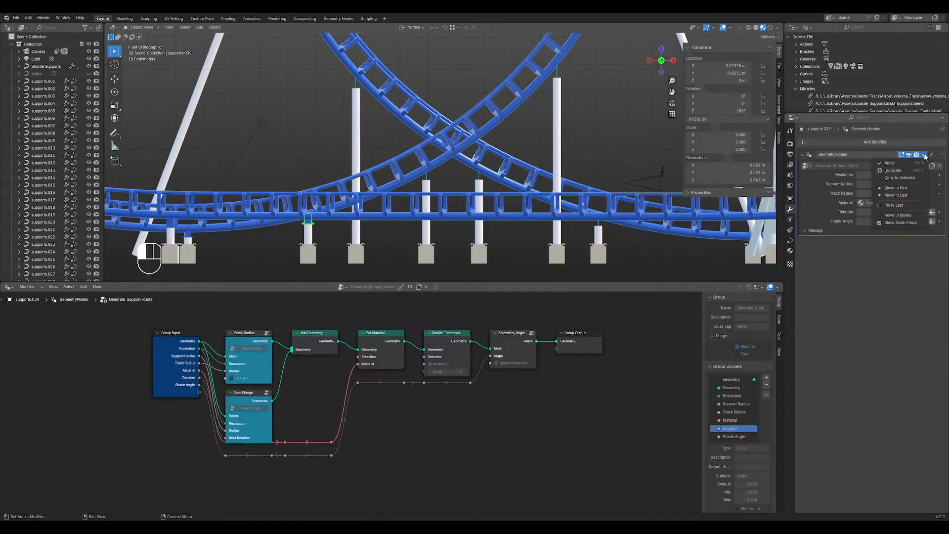
left_click(908, 178)
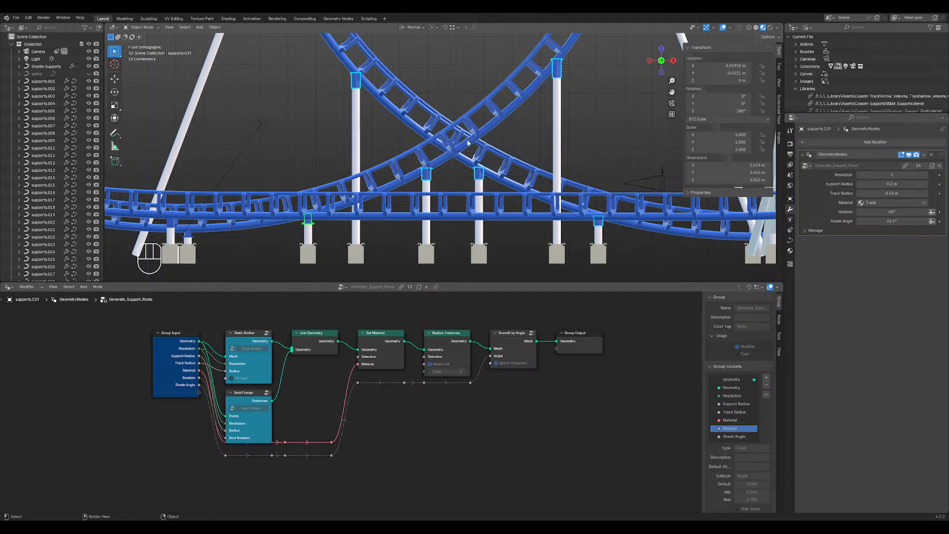
- Switch the direction of the five separated root segments
key("Tab")
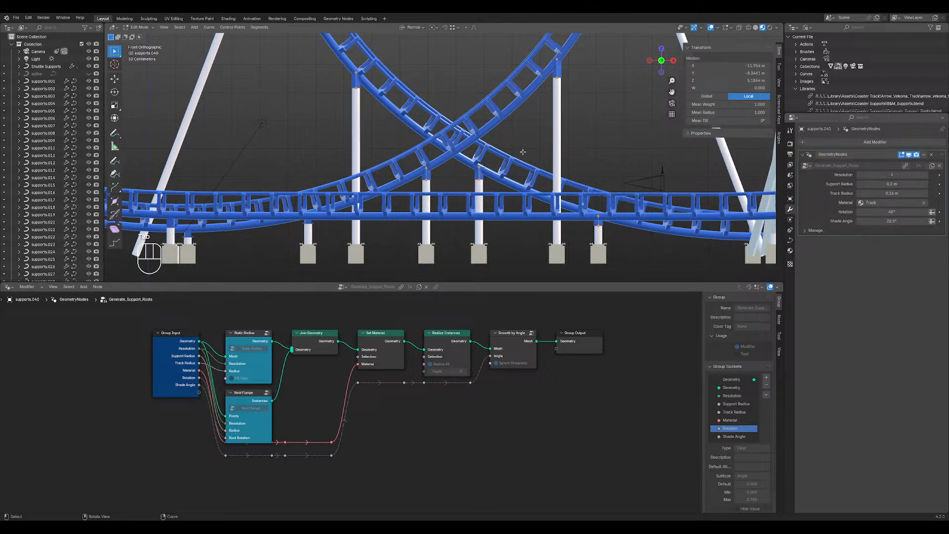
key("q")
key("Tab")
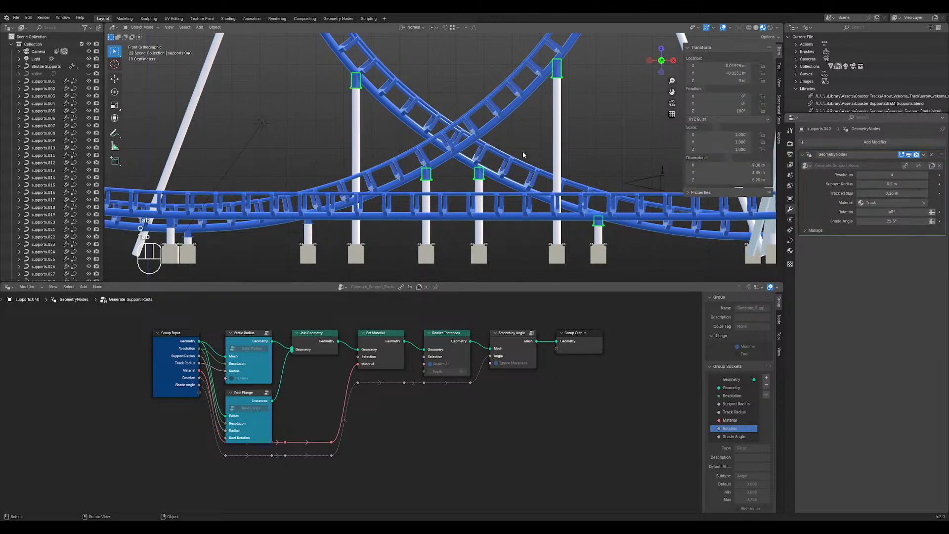
- Set the mean tilt of the five root pieces to about 32° to align them with the track
middle_click_drag(523, 152, 364, 97)
key("Tab")
left_click_drag(714, 121, 742, 121)
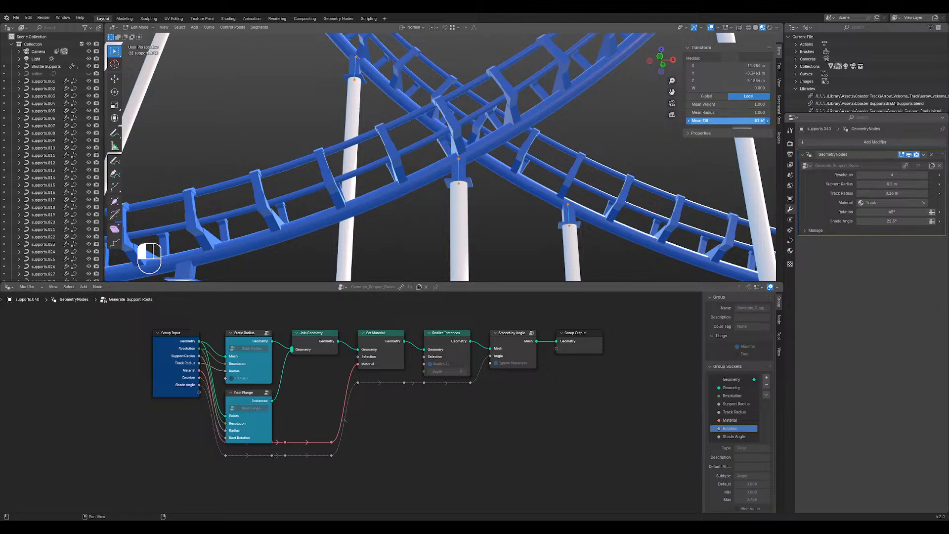
key("Tab")
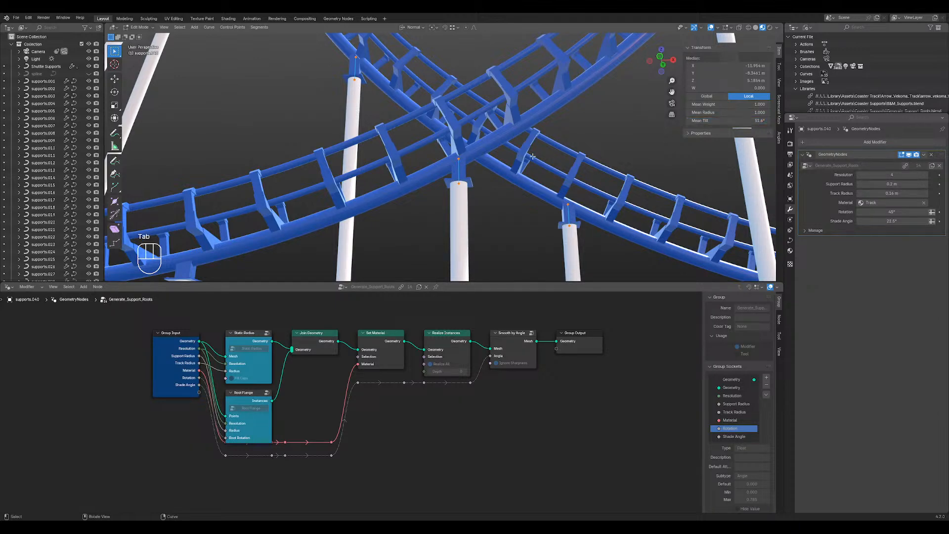
middle_click_drag(500, 177, 493, 214)
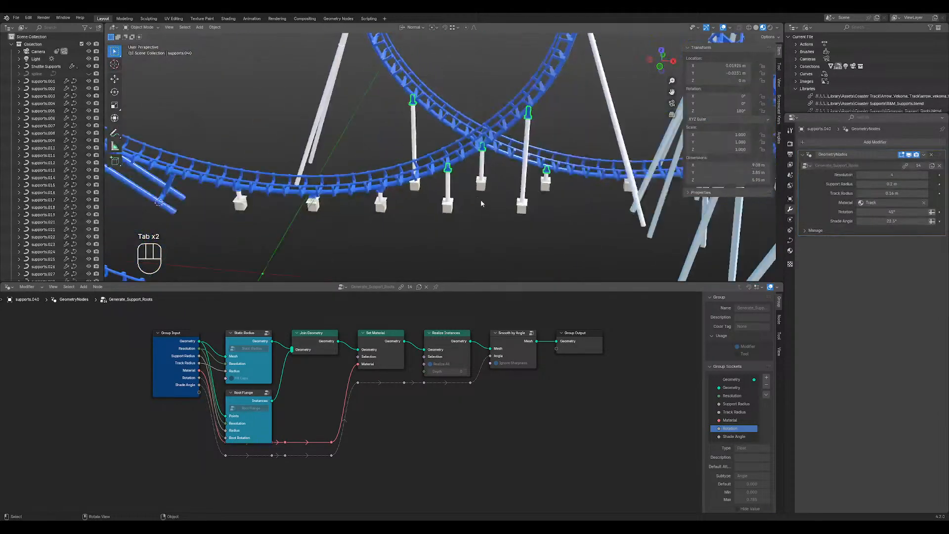
- In the supports.035 curve, shift the shorter post just left of the crossing about 0.045 m in X and 0.012 m in Y in top view
key("Tab")
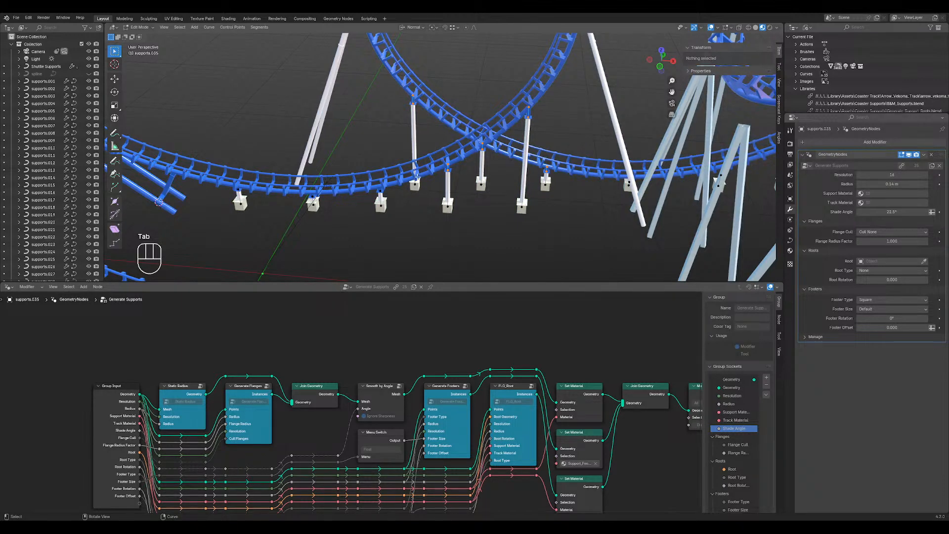
key("KP_7")
scroll(425, 188, "up", 6)
key("shift+z")
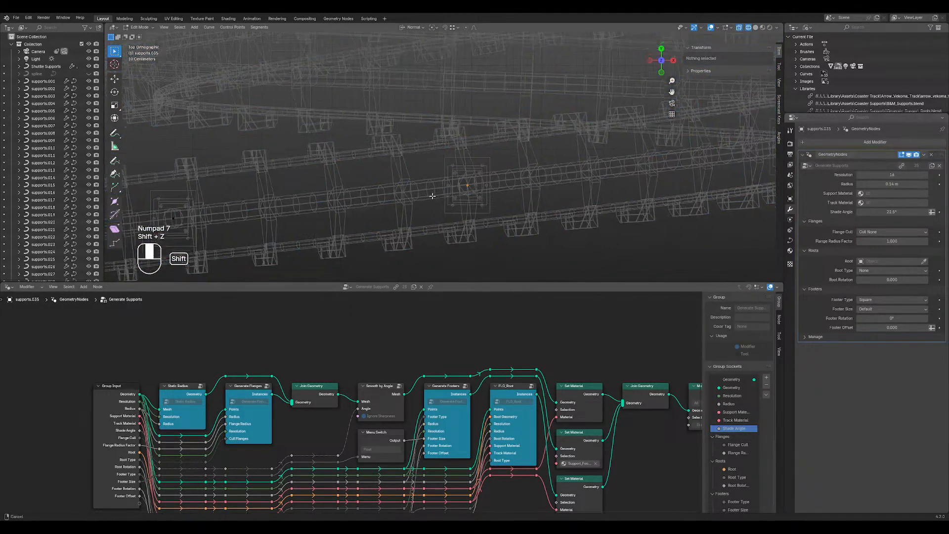
scroll(393, 144, "up", 5)
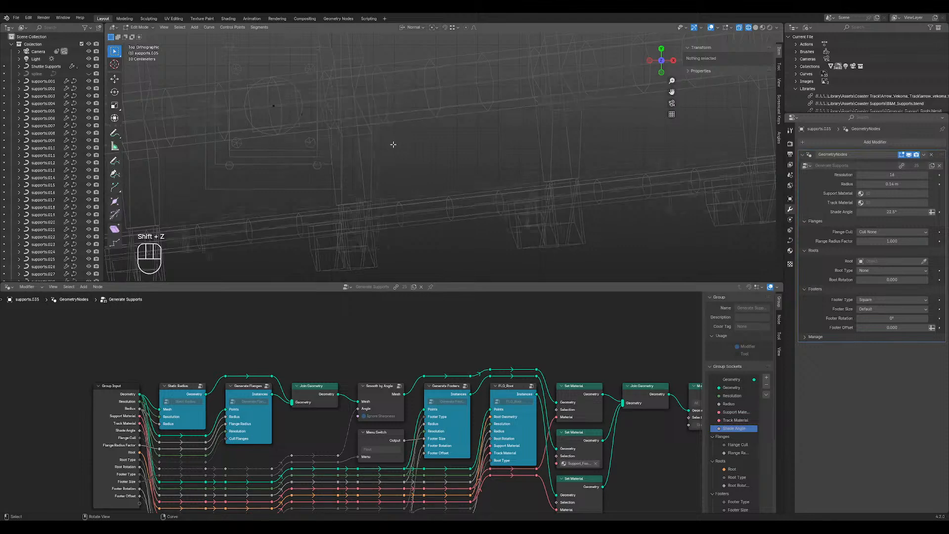
scroll(394, 145, "down", 4)
middle_click_drag(500, 119, 291, 175, "shift")
scroll(424, 153, "up", 5)
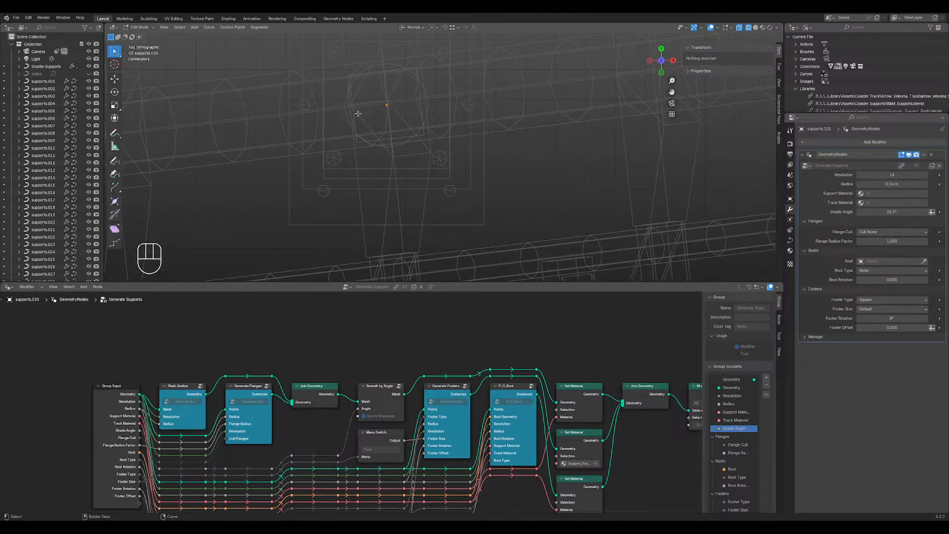
left_click_drag(243, 51, 514, 170)
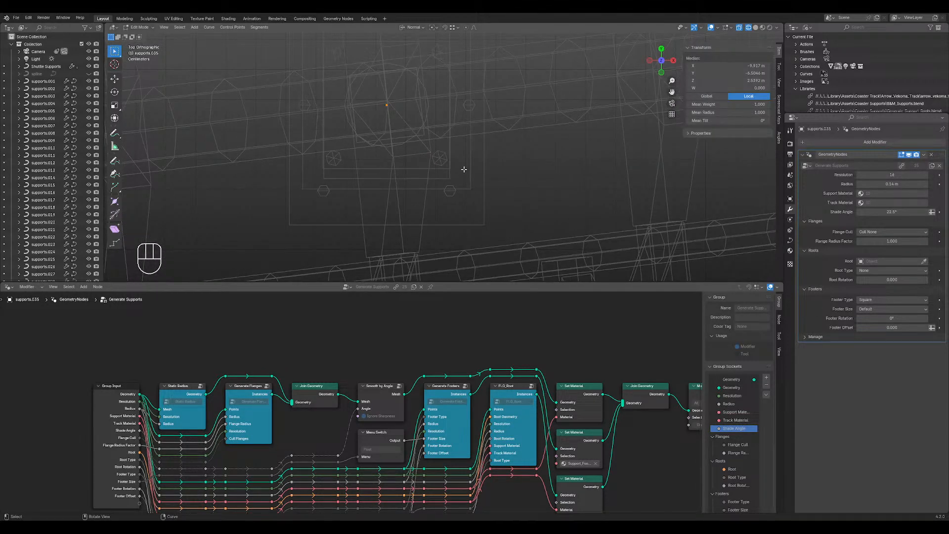
key("g")
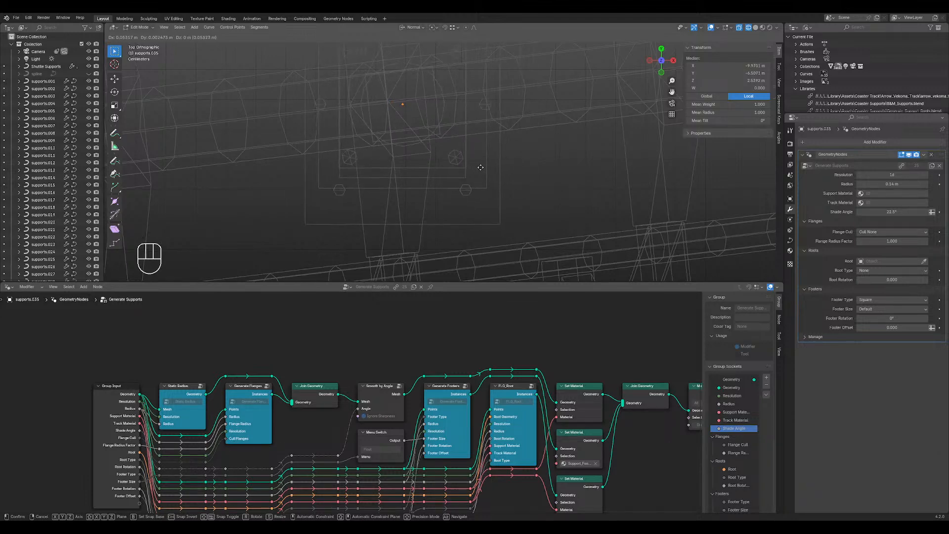
left_click(479, 164)
- Shift the tall post right of the crossing about 0.02 m in Y in the top view
scroll(576, 151, "down", 3)
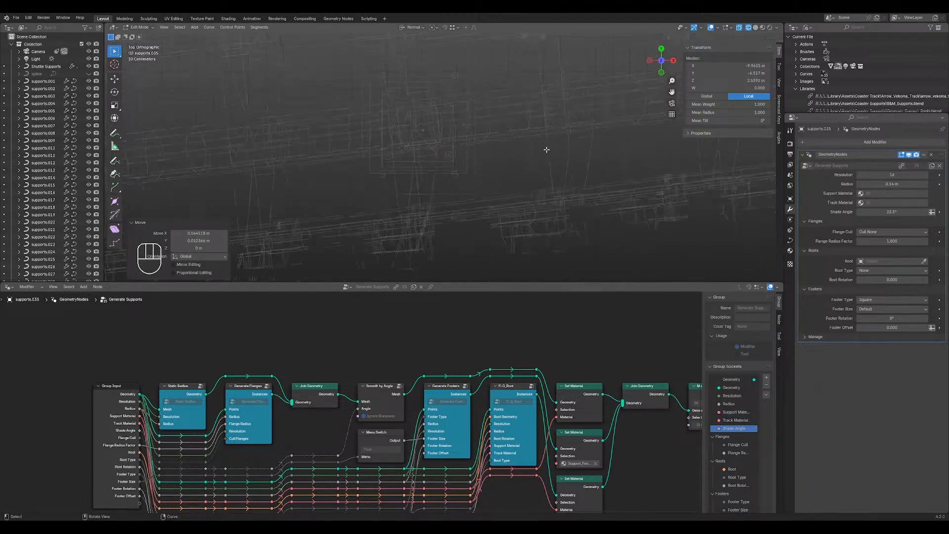
middle_click_drag(569, 136, 335, 176, "shift")
middle_click_drag(534, 154, 306, 190, "shift")
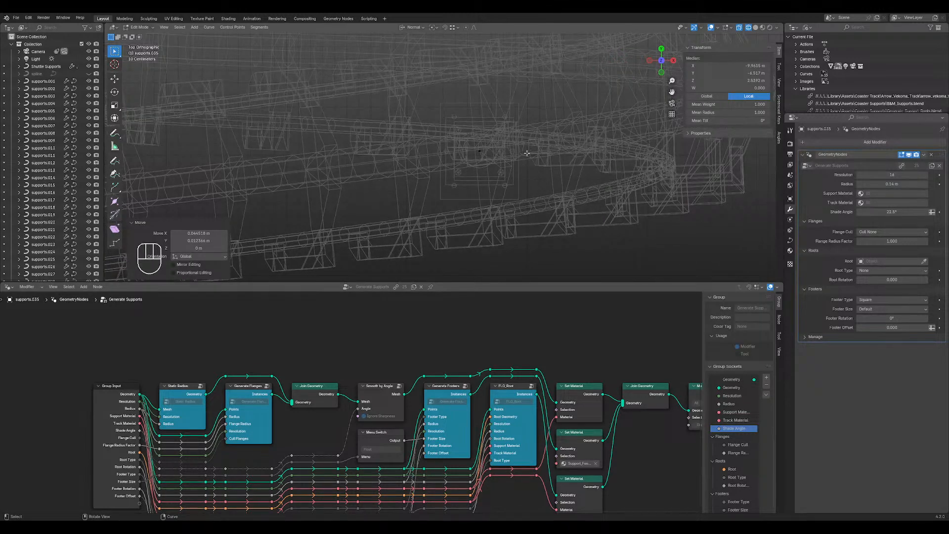
scroll(527, 153, "down", 4)
scroll(447, 161, "up", 10)
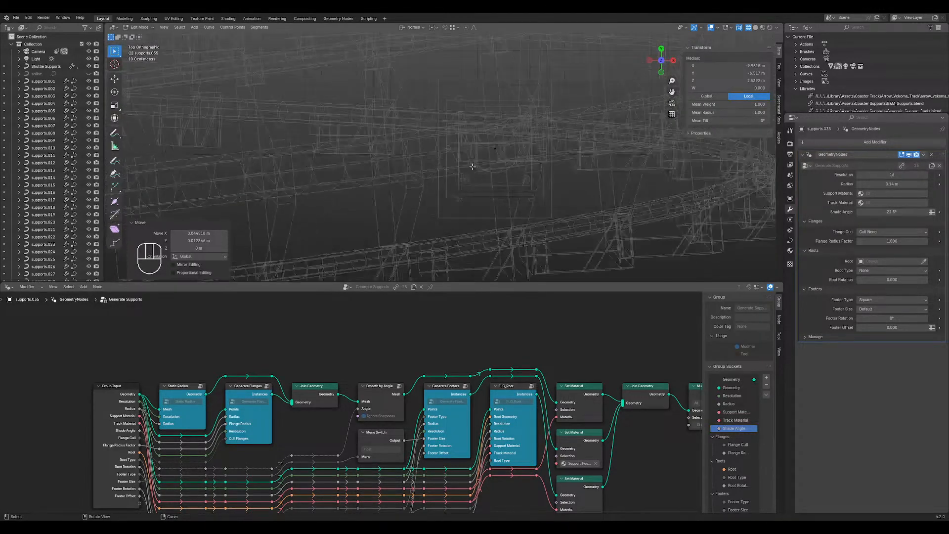
left_click_drag(445, 92, 614, 224)
key("g")
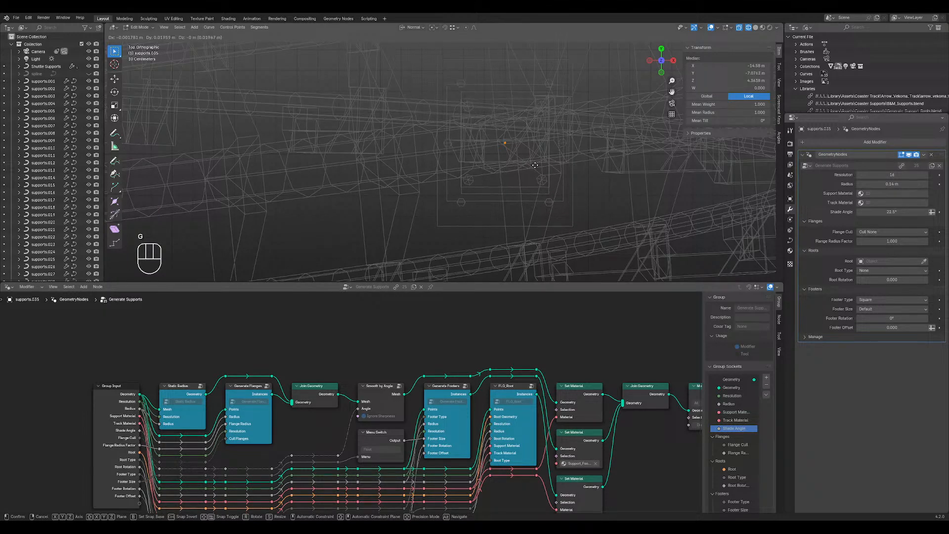
left_click(535, 165)
- Shift the tall post left of the crossing about 0.008 m in X and 0.02 m in Y in the top view
scroll(495, 158, "down", 9)
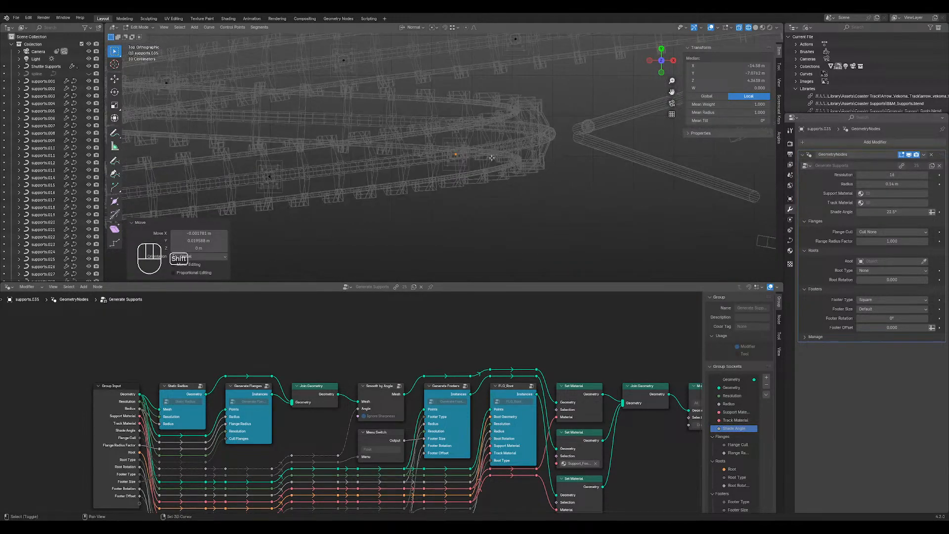
middle_click_drag(484, 153, 701, 179, "shift")
scroll(702, 179, "up", 5)
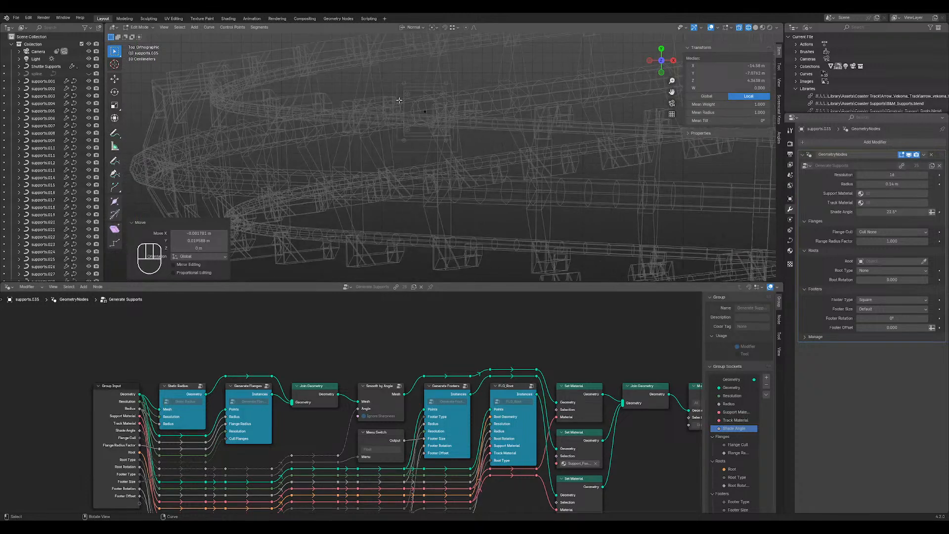
left_click_drag(372, 57, 493, 154)
scroll(493, 153, "up", 5)
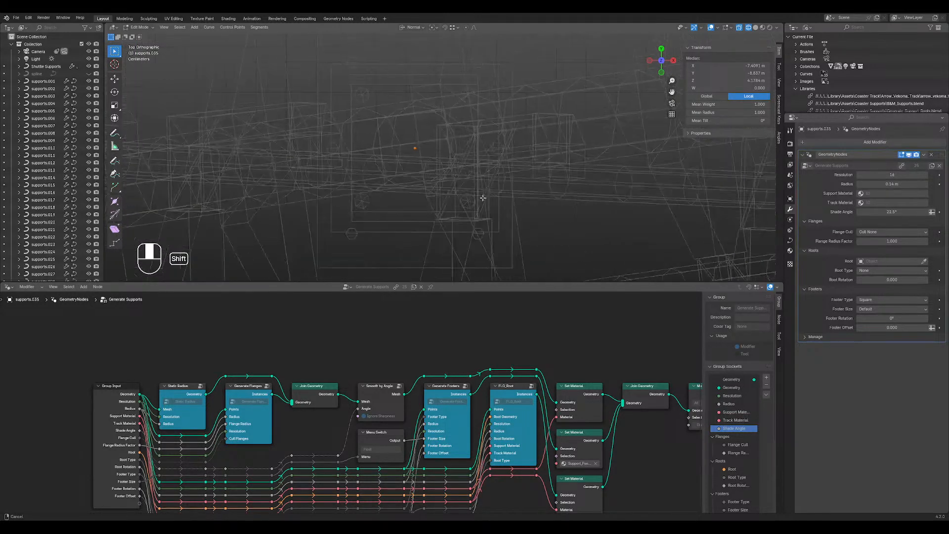
key("g")
left_click(476, 186)
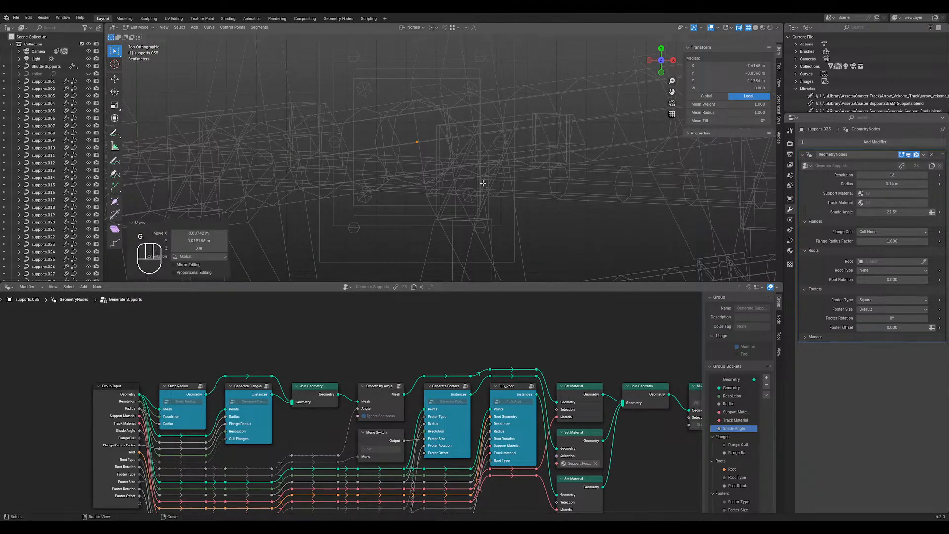
- Shift the next post along the track, near local X -11.8 m, about 0.022 m in Y in the top view
scroll(476, 186, "down", 8)
left_click_drag(395, 143, 456, 204)
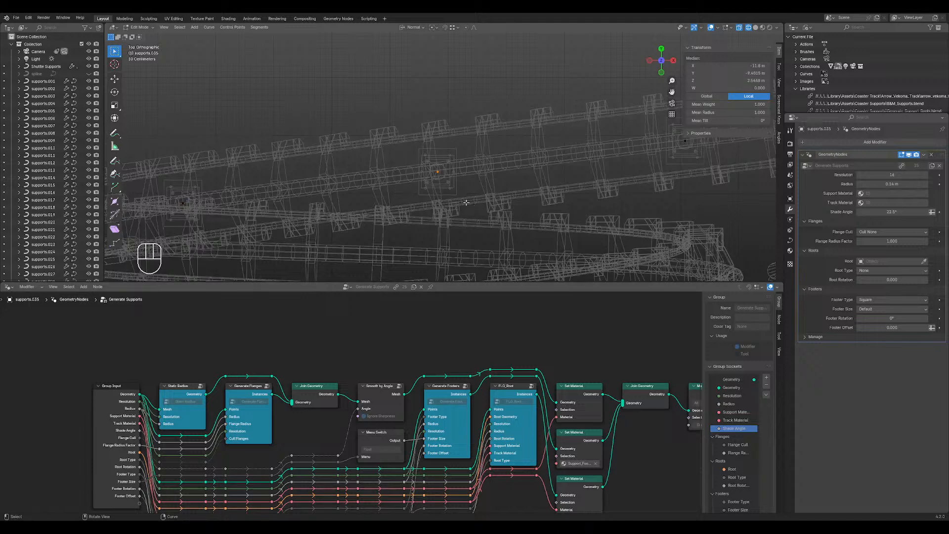
scroll(440, 203, "up", 8)
key("g")
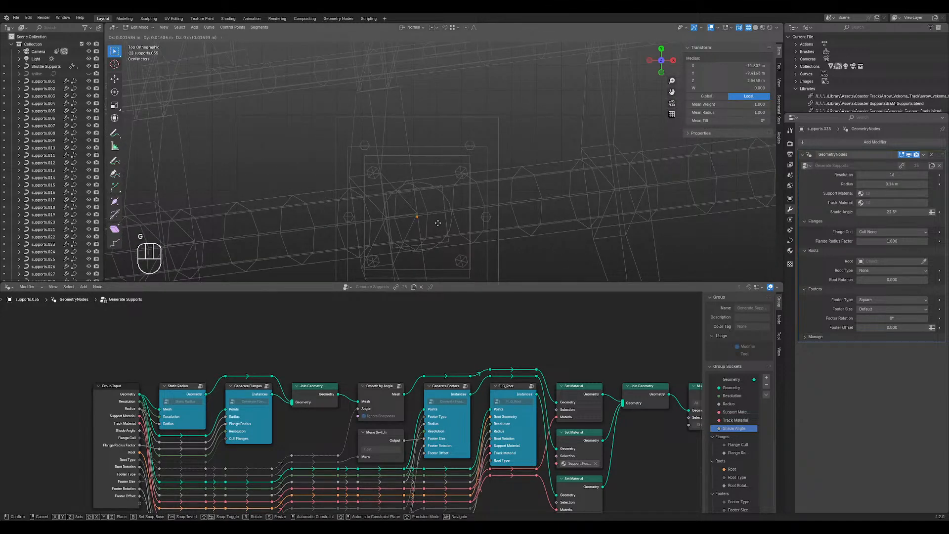
left_click(438, 221)
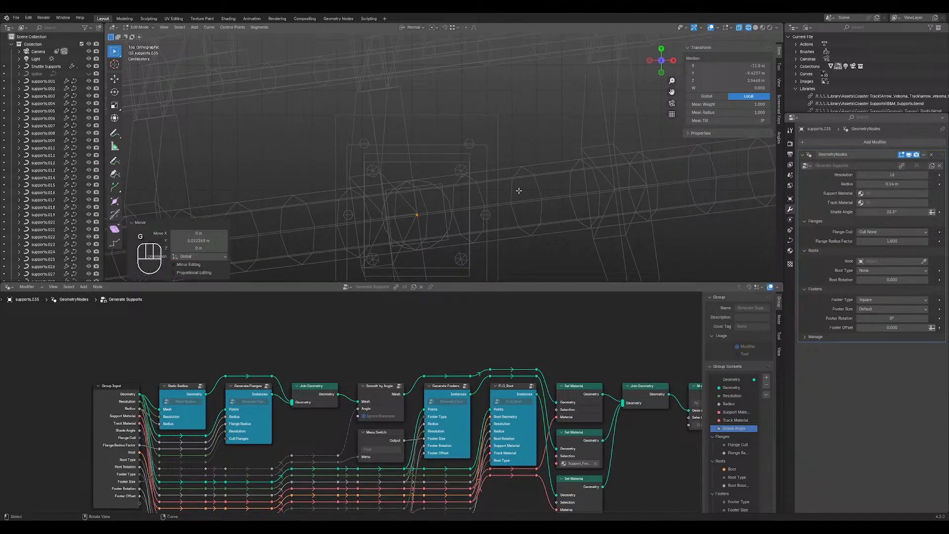
- Shift the following post, near local X -16 m, about -0.004 m in X and 0.019 m in Y, and finish editing the curve
scroll(519, 190, "down", 5)
left_click_drag(447, 158, 524, 212)
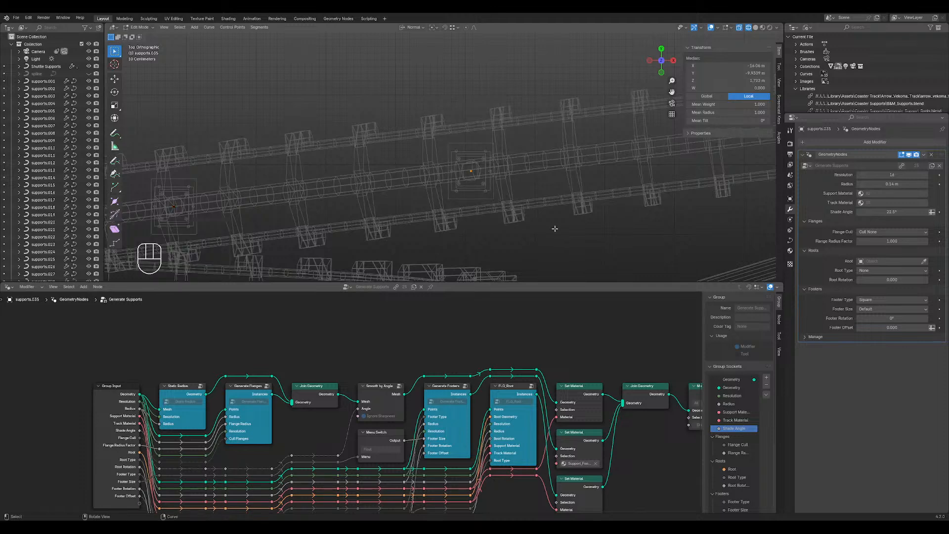
scroll(450, 164, "up", 8)
key("g")
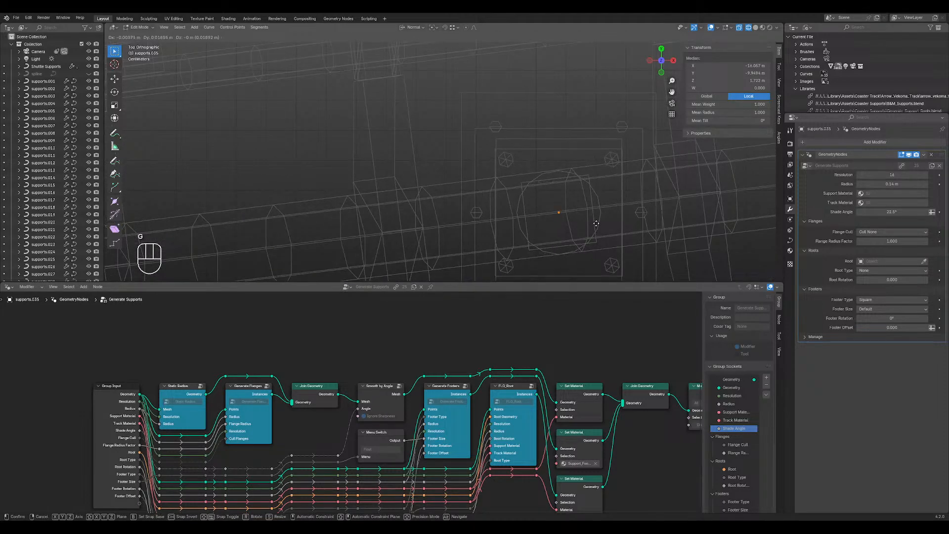
left_click(596, 223)
scroll(448, 220, "down", 10)
middle_click_drag(448, 220, 449, 154)
scroll(448, 154, "down", 8)
key("Tab")
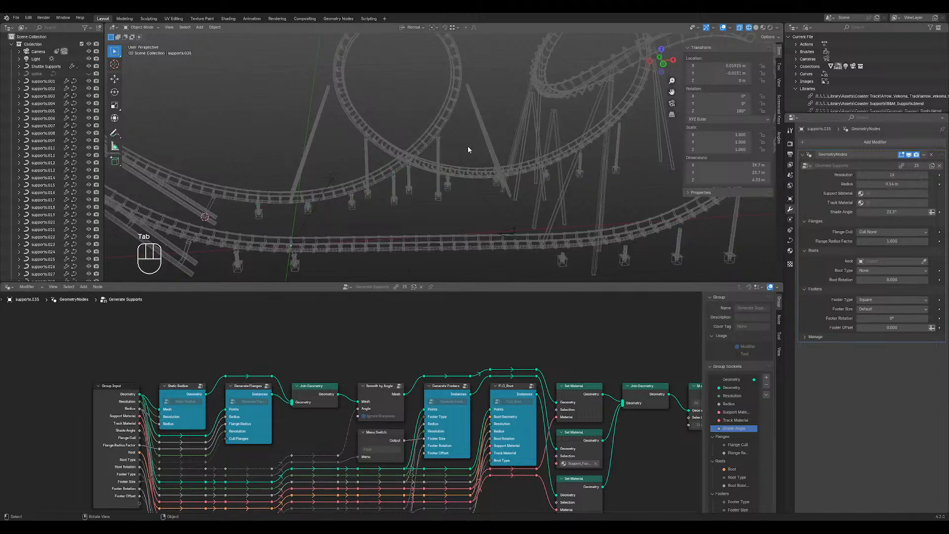
- Show the coaster in shaded display and examine the short footing supports beneath the low track section
key("shift+z")
scroll(393, 195, "up", 5)
middle_click_drag(392, 196, 388, 127)
scroll(435, 180, "down", 5)
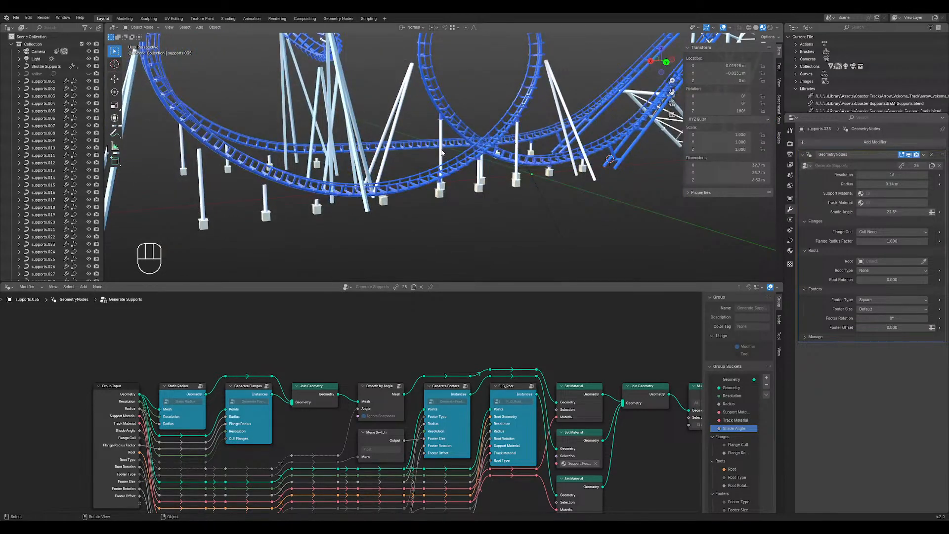
left_click(394, 126)
scroll(502, 167, "down", 5)
middle_click_drag(502, 167, 618, 124)
scroll(576, 101, "up", 7)
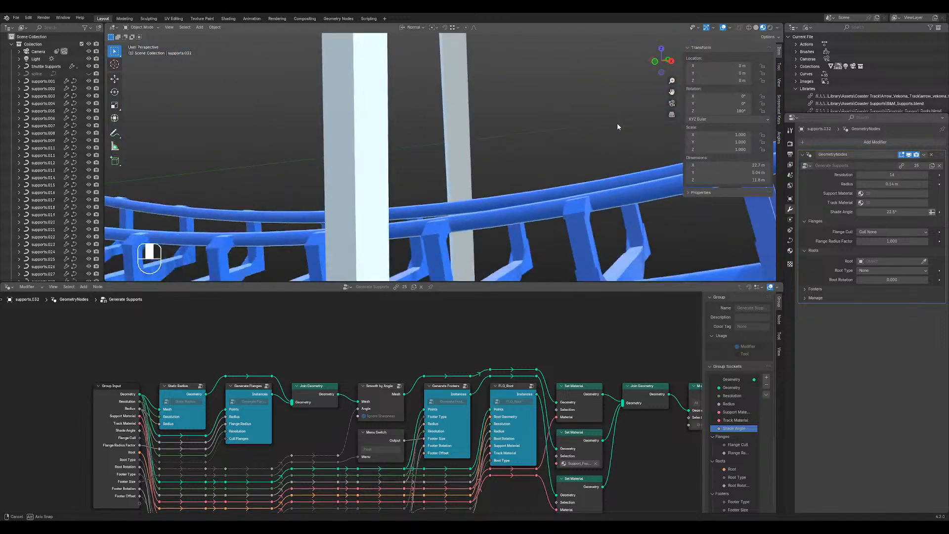
scroll(618, 125, "down", 6)
middle_click_drag(404, 203, 453, 158, "shift")
scroll(404, 162, "up", 3)
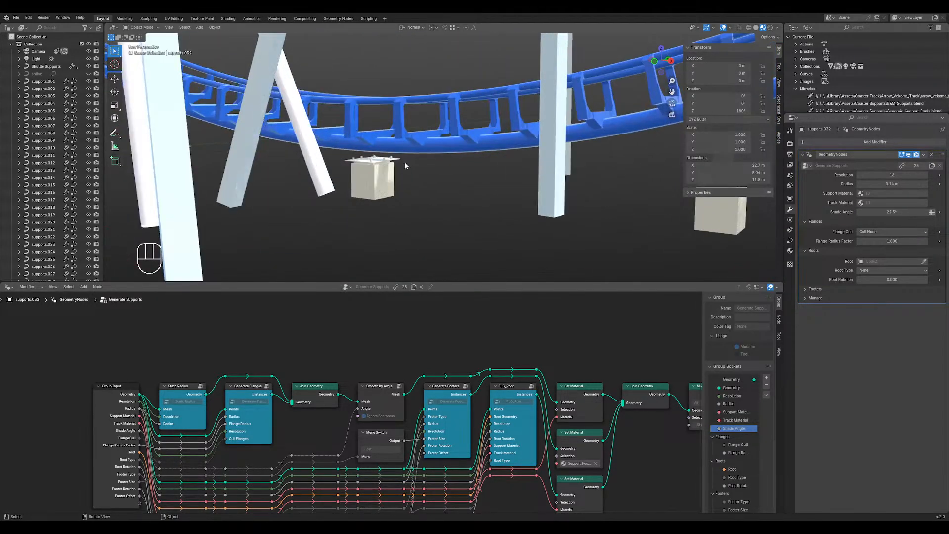
- Raise the top control point of the short square-footing support along Z until it meets the underside of the track
left_click(374, 163)
key("Tab")
middle_click_drag(382, 166, 415, 161)
key("g")
key("z")
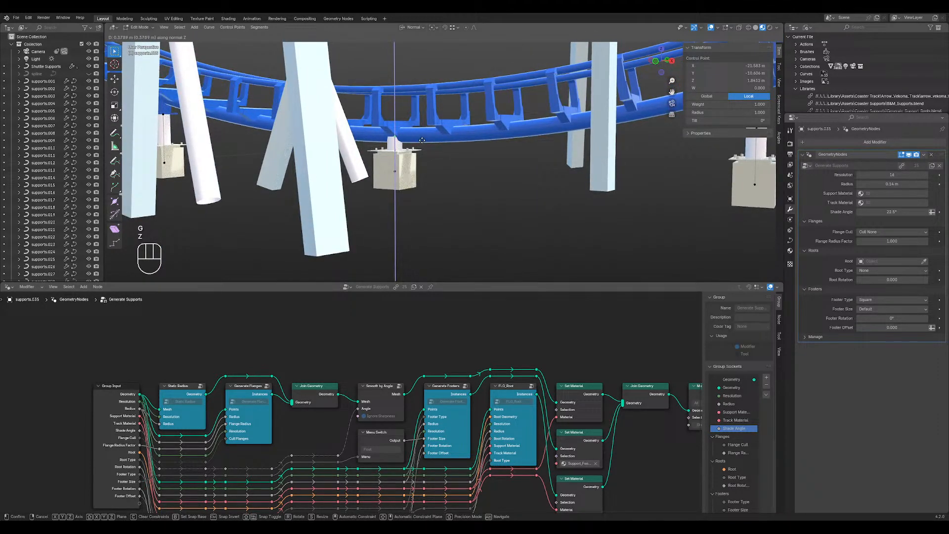
left_click(422, 140)
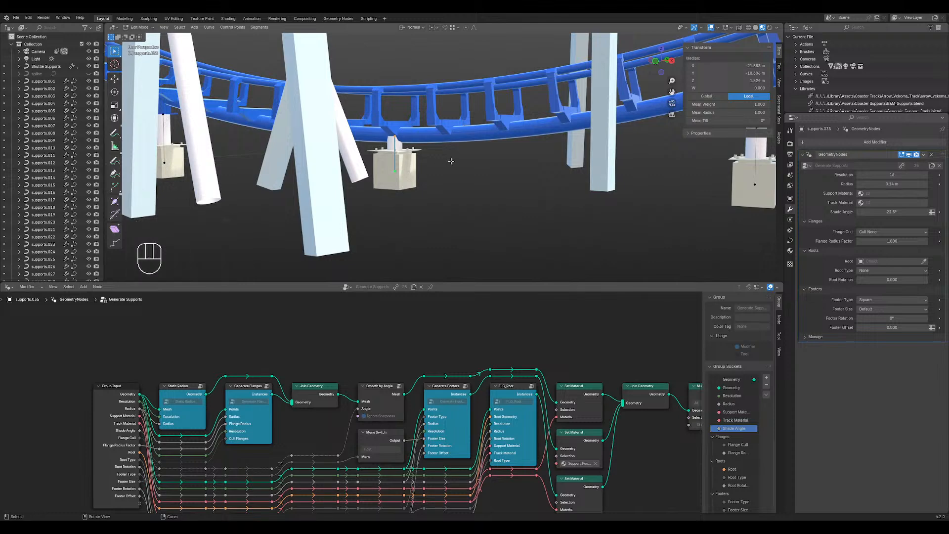
- Subdivide the short support's segment and separate its upper half into its own curve object
right_click(395, 163)
key("Escape")
key("Tab")
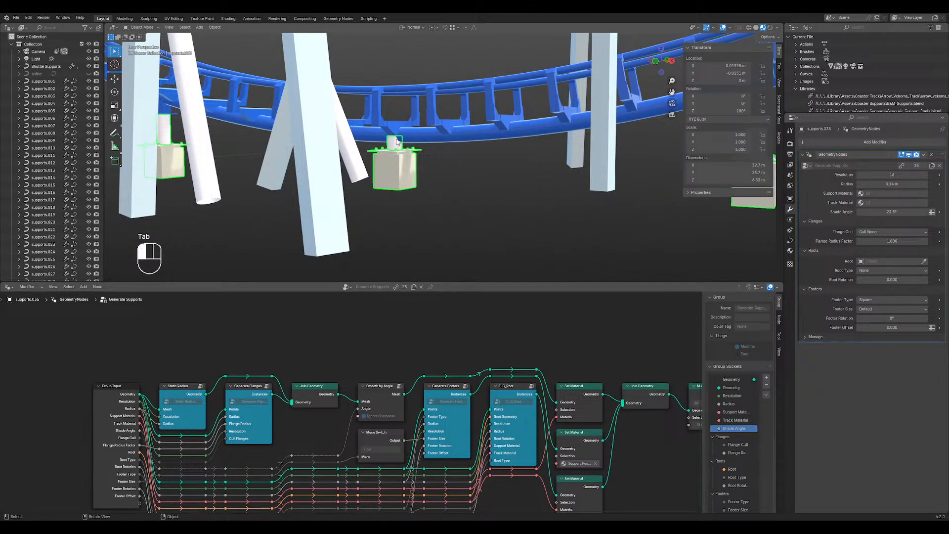
key("Tab")
left_click_drag(387, 127, 434, 162)
key("p")
key("Return")
key("Tab")
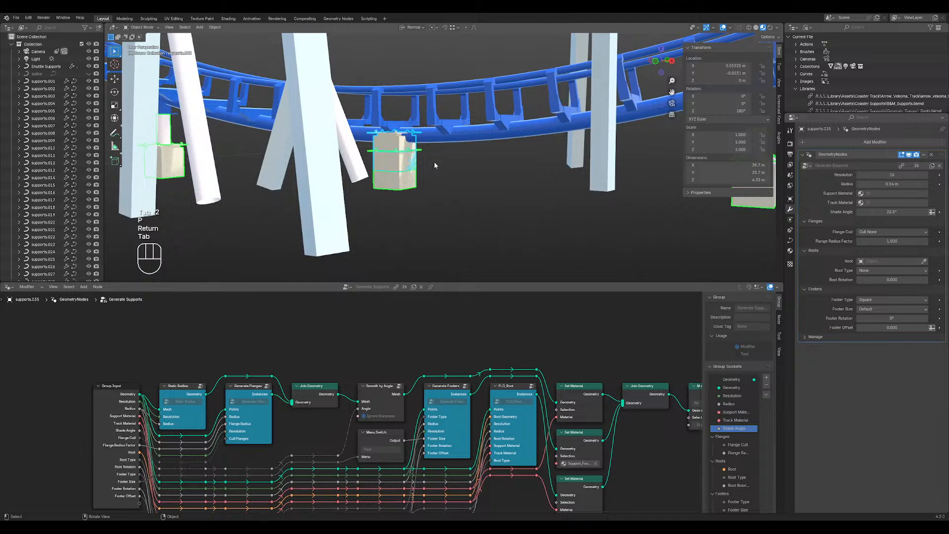
- Replace the separated segment's geometry nodes modifier with the Generate_Support_Roots modifier copied from the neighbouring blue root
left_click(402, 148)
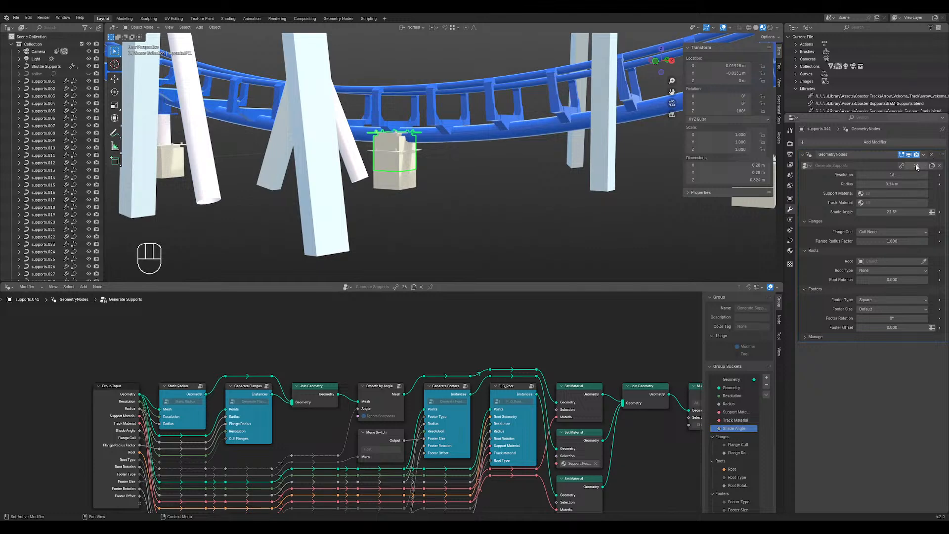
left_click(932, 154)
scroll(414, 166, "down", 5)
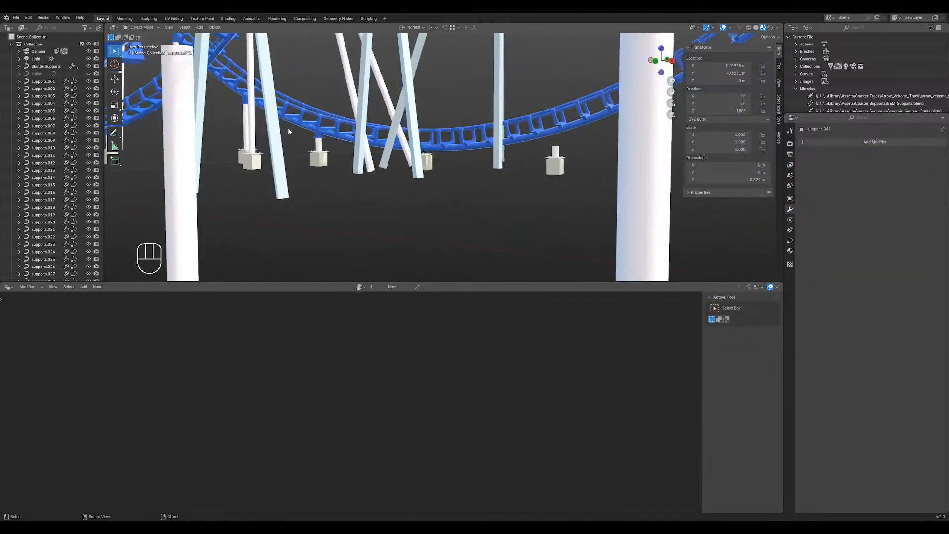
left_click(319, 140)
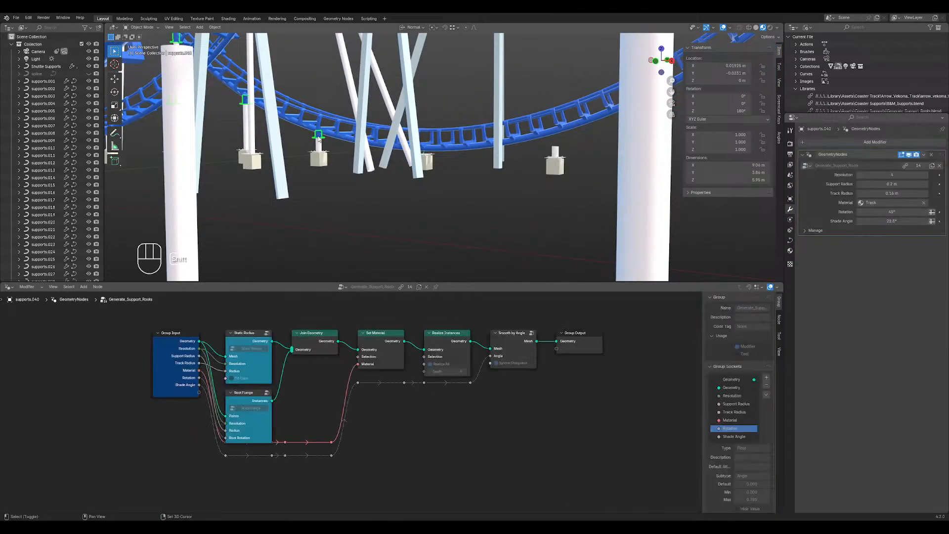
key("q")
left_click(532, 166)
scroll(460, 168, "up", 6)
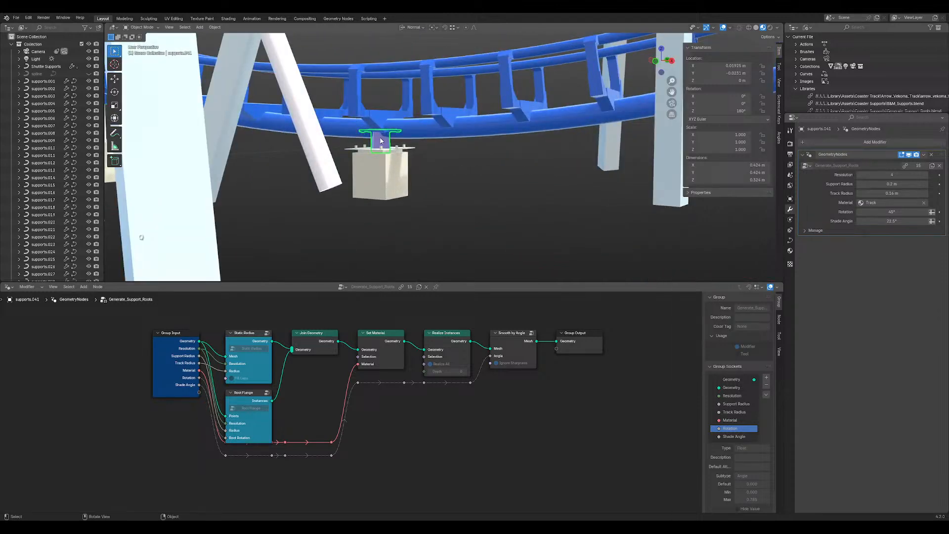
- Flip the root segment so its flange faces the footing, and set its mean tilt to about 54.4°
key("q")
key("Tab")
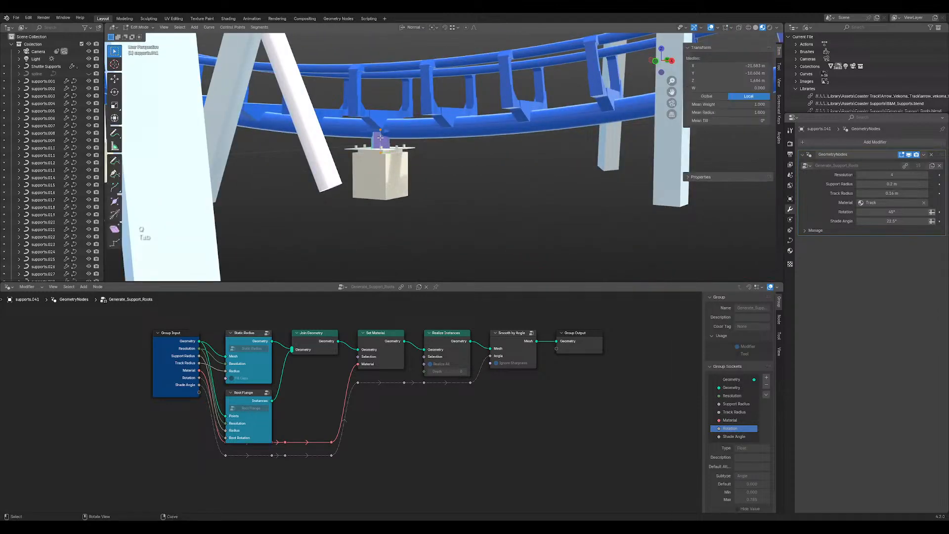
key("q")
left_click(381, 139)
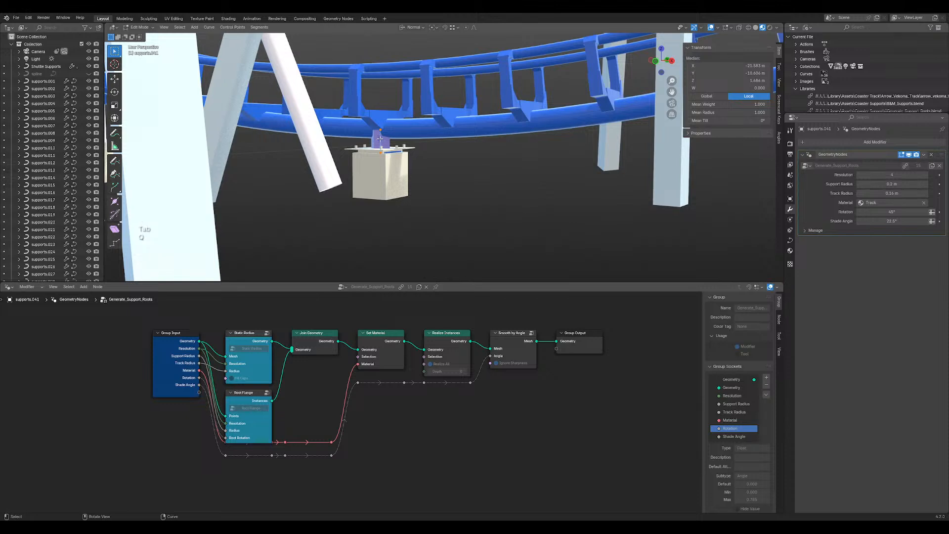
left_click_drag(702, 120, 727, 121)
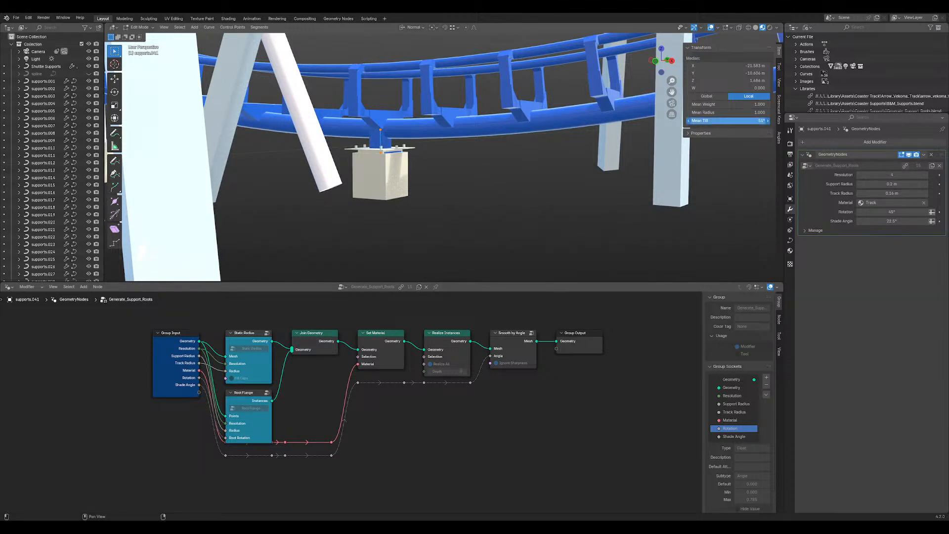
key("Tab")
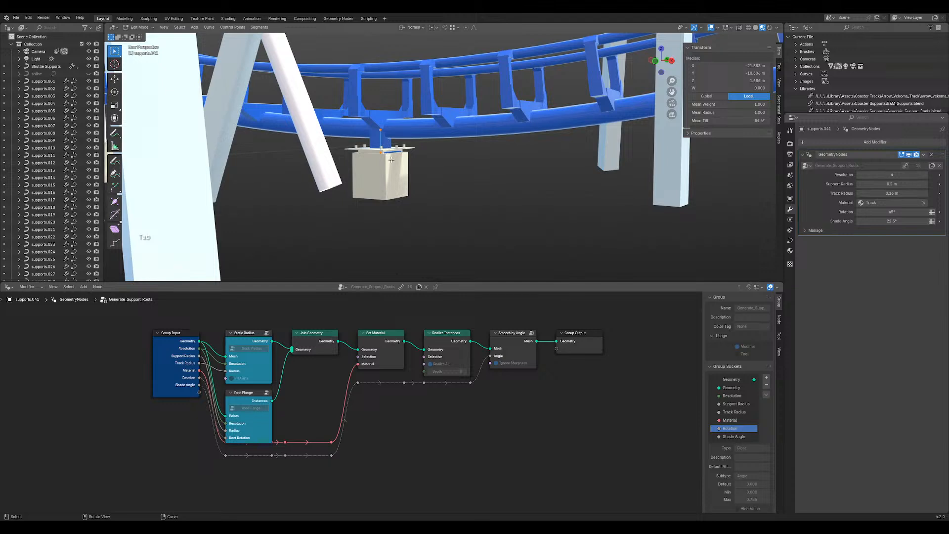
key("Tab")
- Raise the lower end of the root segment along Z so its flange rests clear of the footing plate
scroll(390, 160, "up", 5)
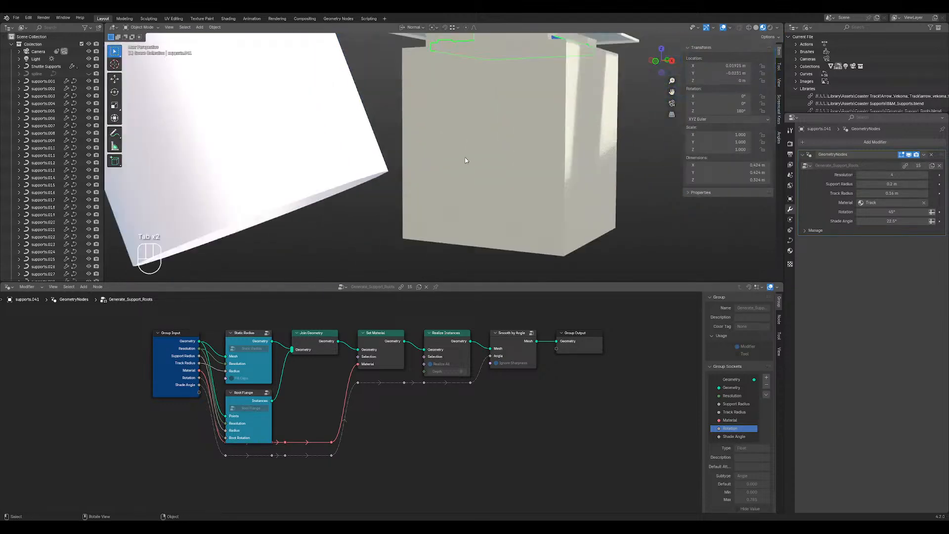
middle_click_drag(487, 116, 473, 119)
key("Tab")
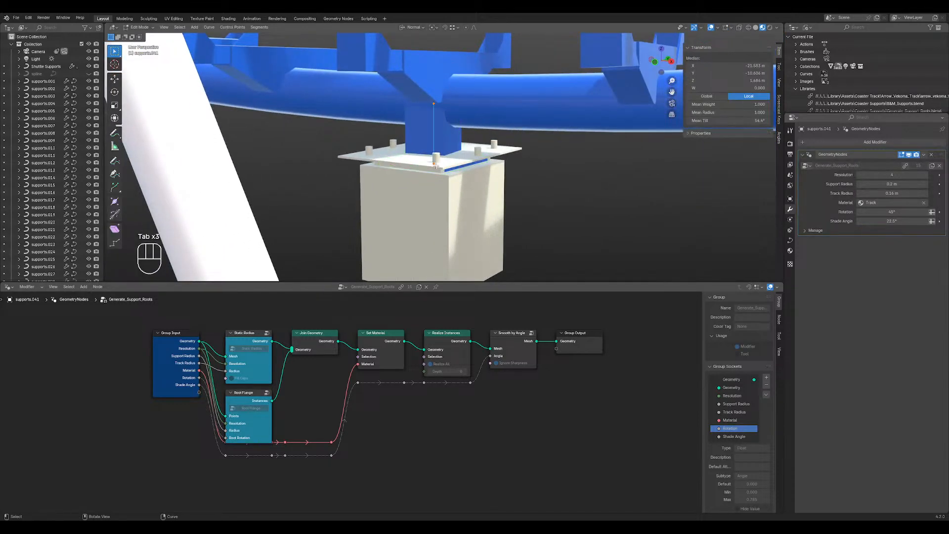
key("g")
key("z")
left_click(516, 177)
key("Tab")
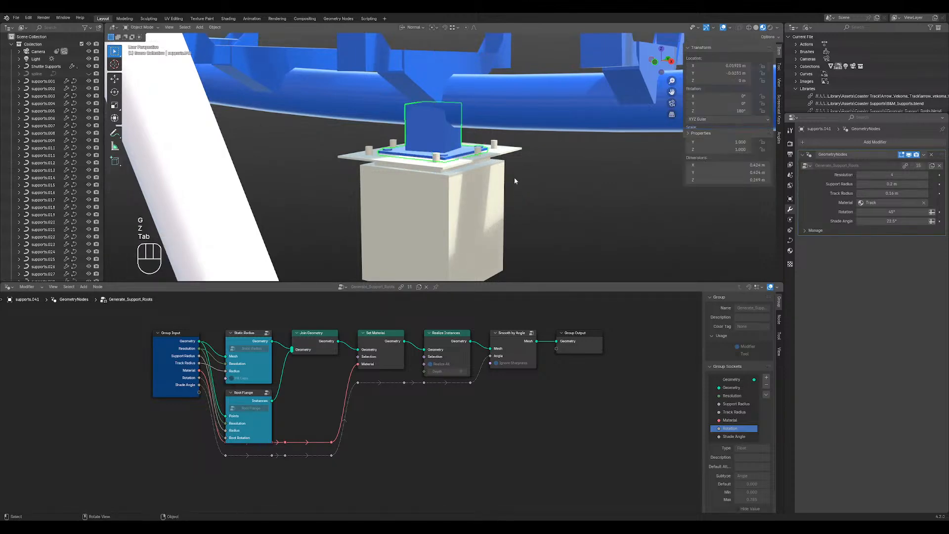
- Edit the root and its support together in a wireframe top view and move them about 0.017 m to centre them under the track
left_click(545, 176)
scroll(489, 174, "down", 4)
middle_click_drag(486, 174, 384, 125)
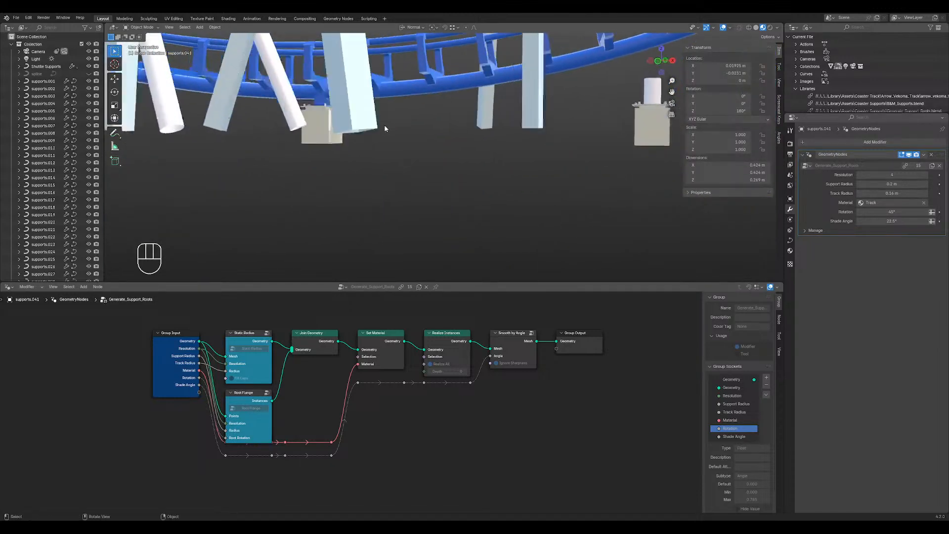
left_click(324, 119)
left_click(325, 119)
key("Tab")
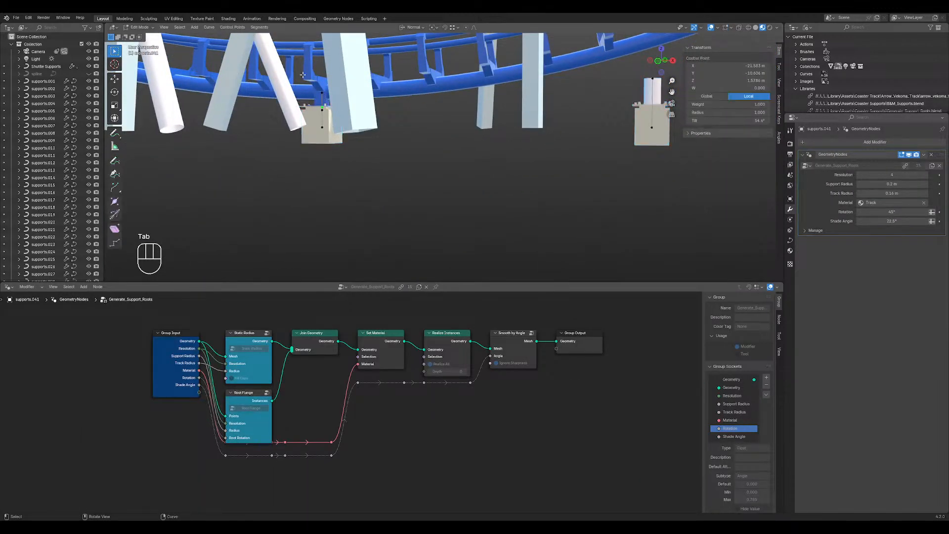
key("KP_7")
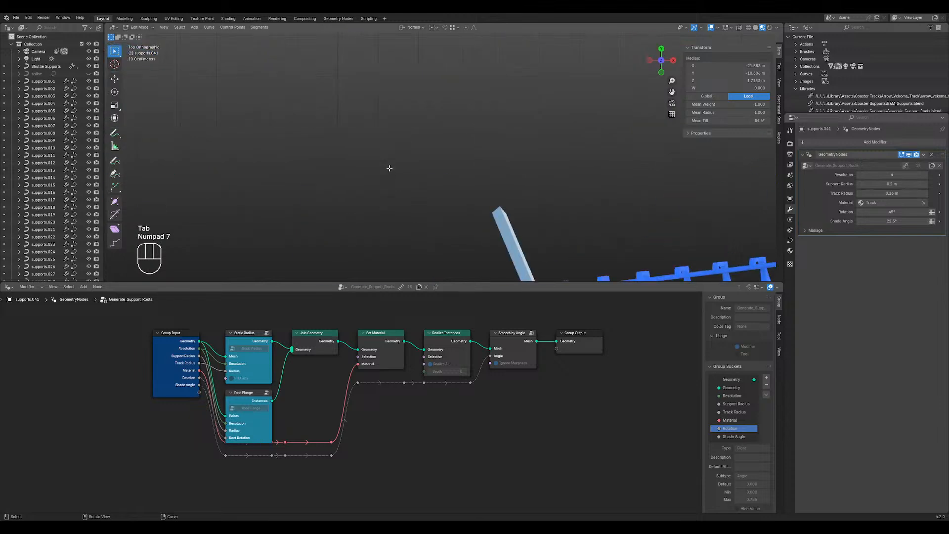
key("KP_Decimal")
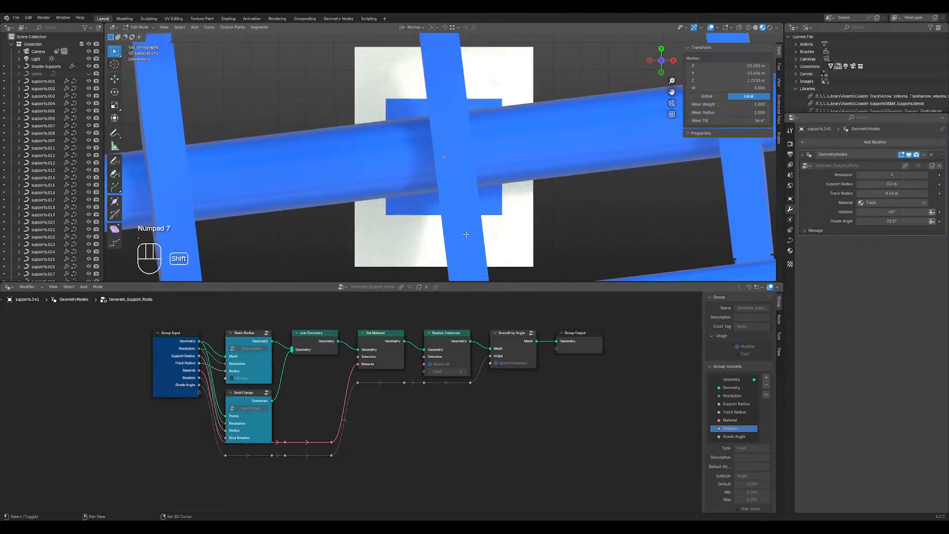
key("shift+z")
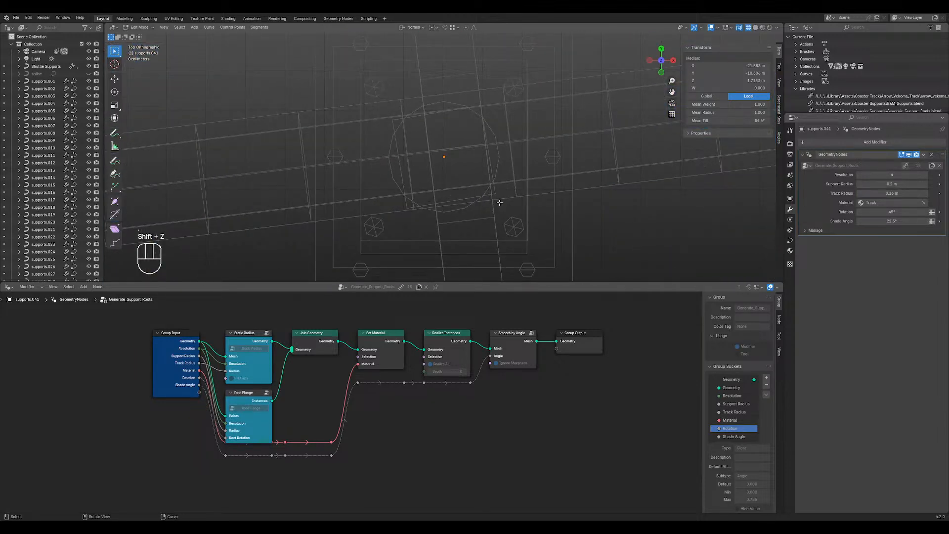
key("g")
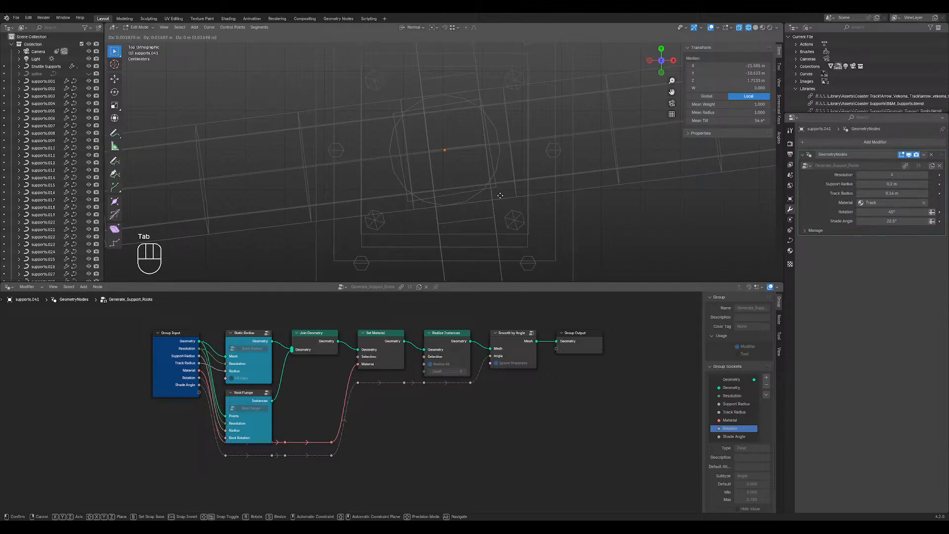
left_click(501, 195)
scroll(524, 212, "down", 6)
key("Tab")
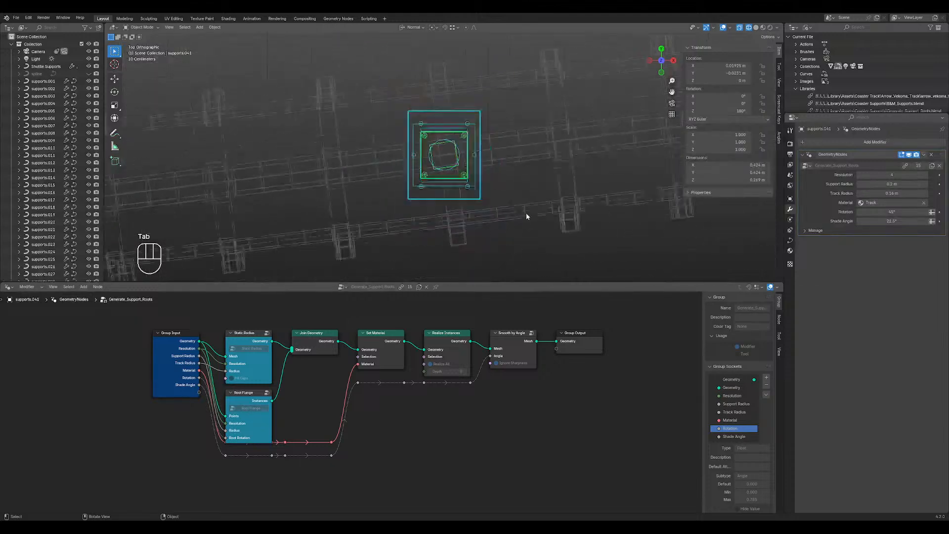
- Open the square-footing support object for curve editing around the next short supports under the climbing track
scroll(526, 216, "down", 8)
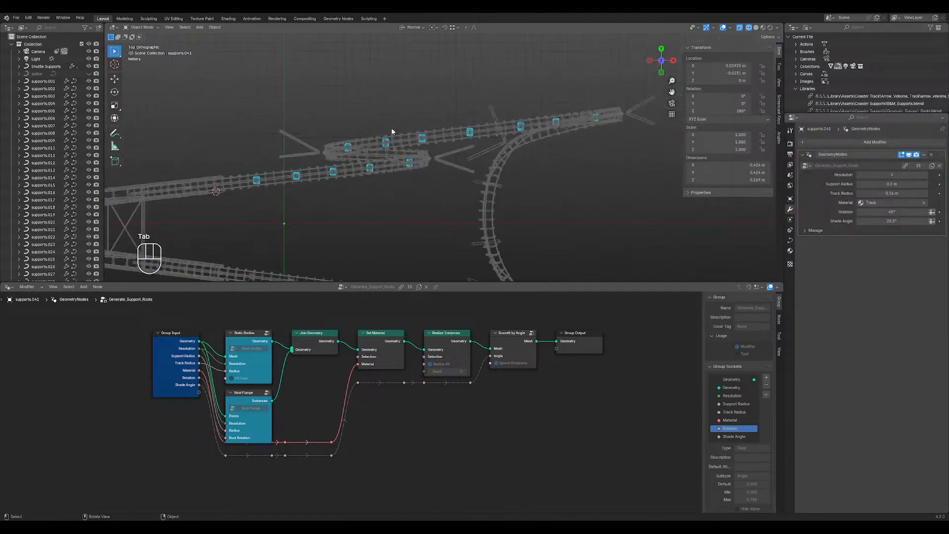
middle_click_drag(547, 140, 299, 139, "shift")
scroll(301, 148, "up", 6)
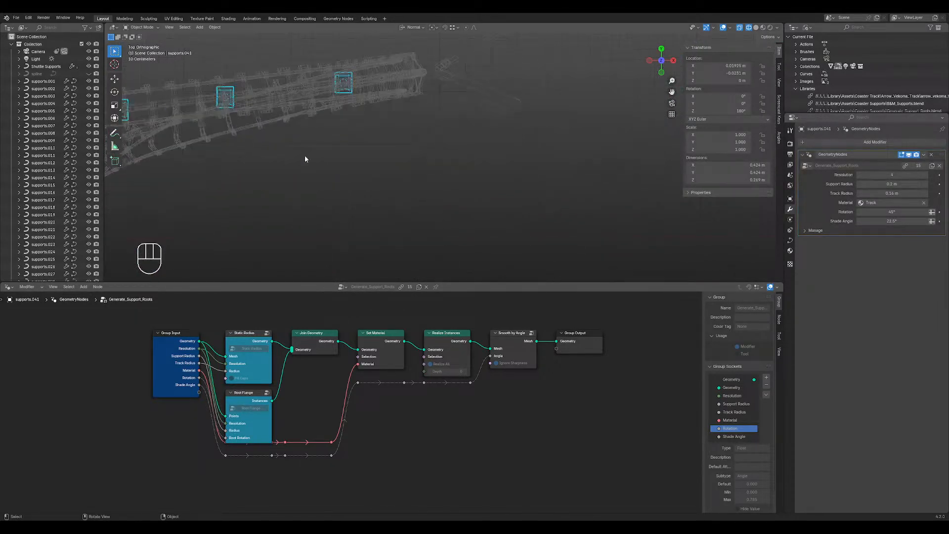
middle_click_drag(464, 118, 497, 124, "shift")
scroll(395, 137, "up", 3)
middle_click_drag(392, 138, 409, 58)
left_click(395, 135)
key("Tab")
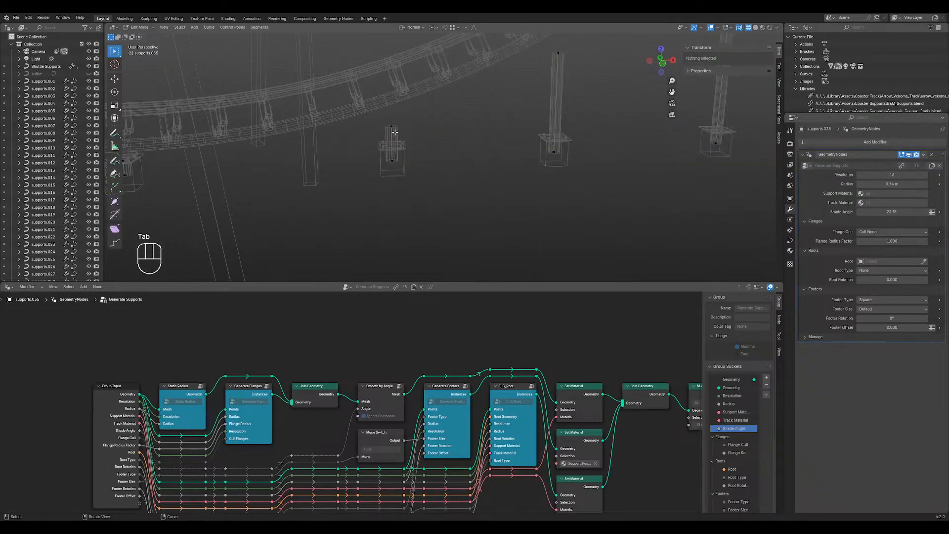
- Raise the top points of the three supports under the climbing track together by about 0.75 m along Z
scroll(396, 135, "down", 4)
middle_click_drag(434, 134, 468, 136, "shift")
key("KP_1")
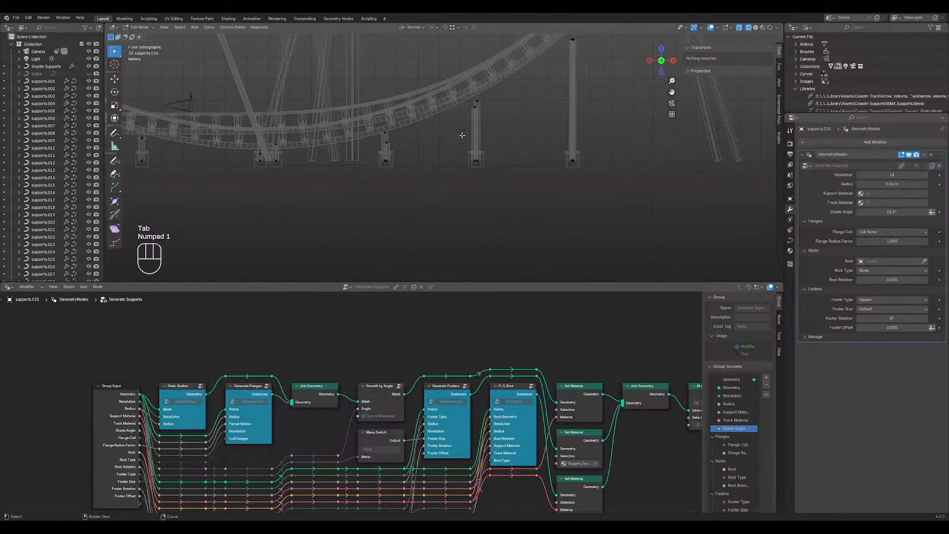
middle_click_drag(383, 137, 440, 136, "shift")
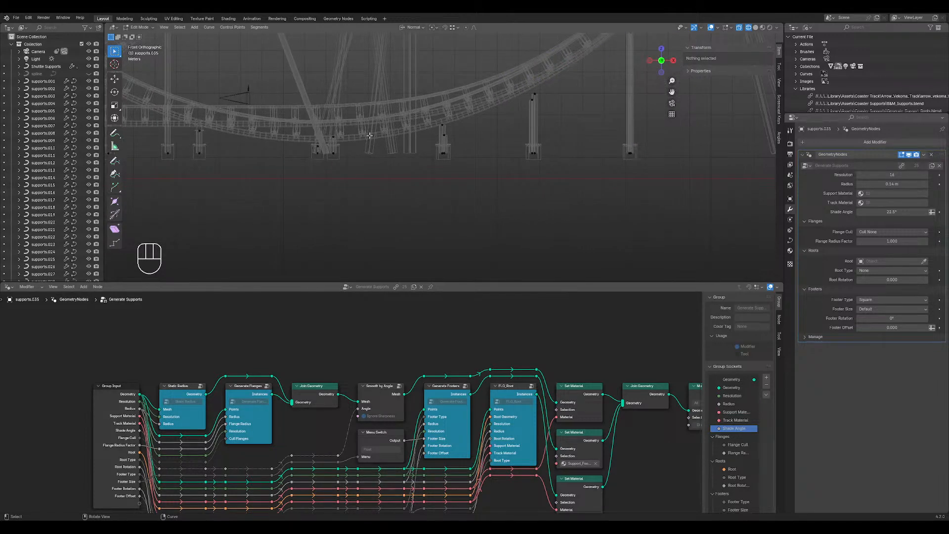
scroll(359, 140, "down", 5)
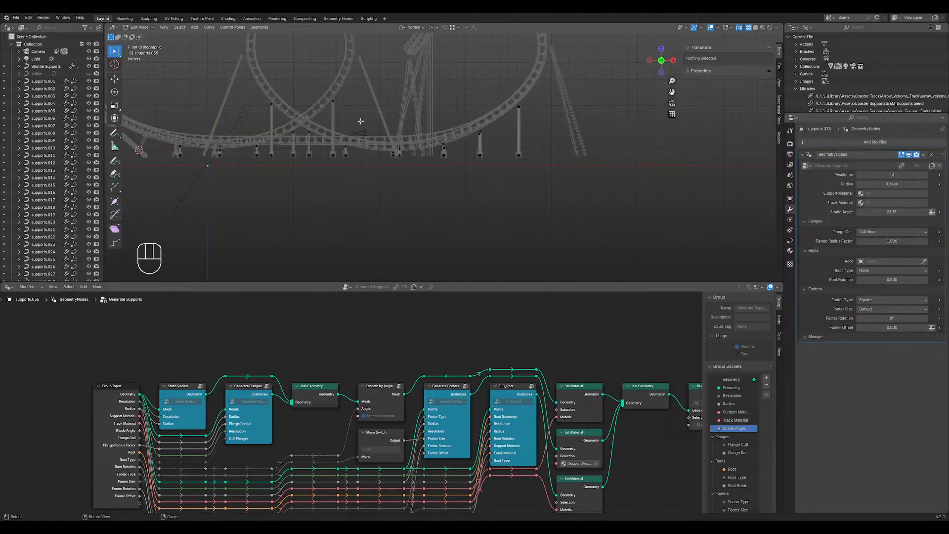
middle_click_drag(475, 126, 472, 153)
scroll(465, 148, "up", 4)
middle_click_drag(464, 169, 428, 171, "shift")
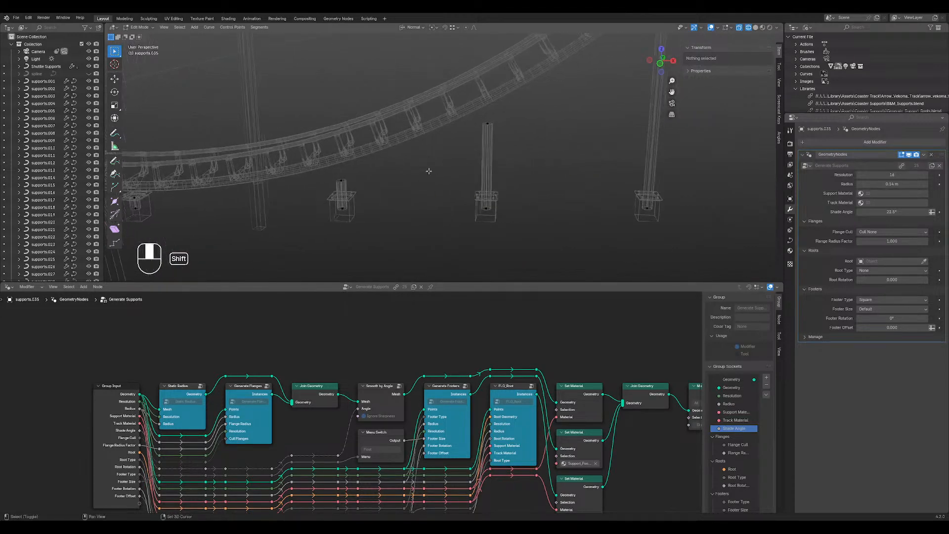
left_click(343, 180)
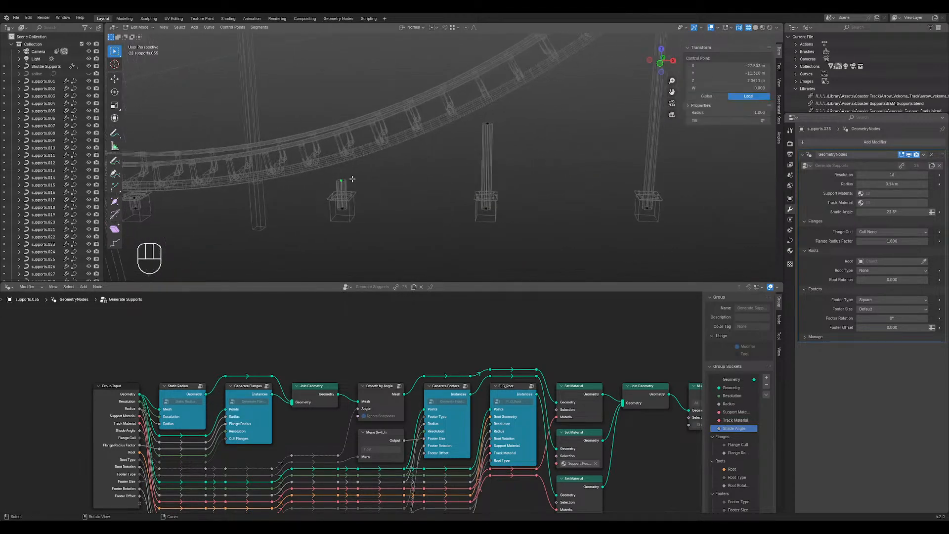
left_click(492, 124, "shift")
scroll(553, 123, "down", 3)
middle_click_drag(572, 104, 557, 122, "shift")
left_click(560, 97, "shift")
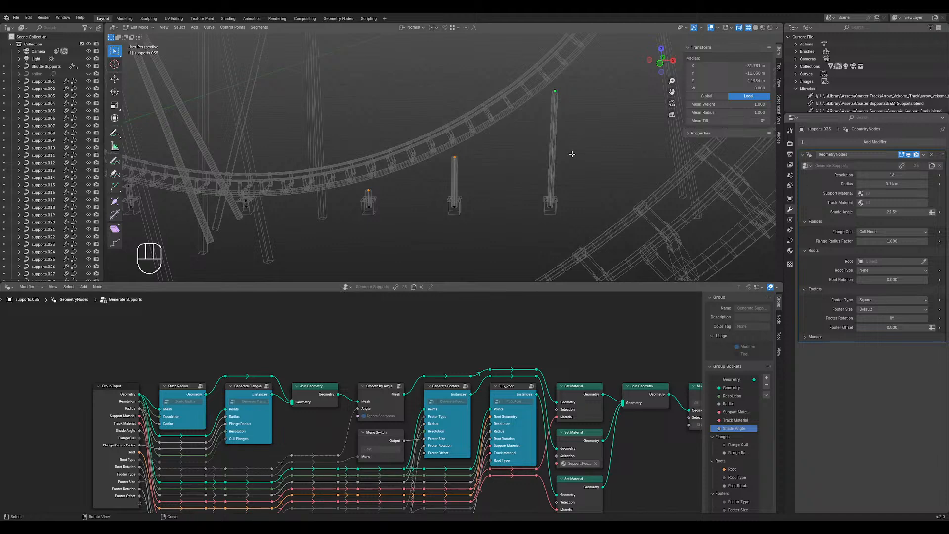
key("g")
key("z")
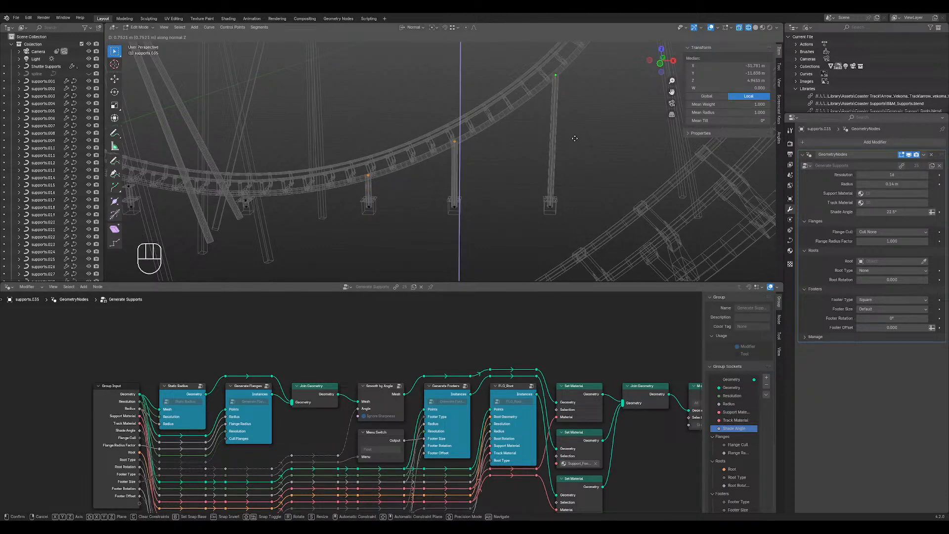
left_click(574, 139)
- Fine-tune the top point of the shortest of the three supports along Z so it meets the track
middle_click_drag(524, 147, 367, 178)
scroll(461, 154, "up", 2)
left_click(339, 172)
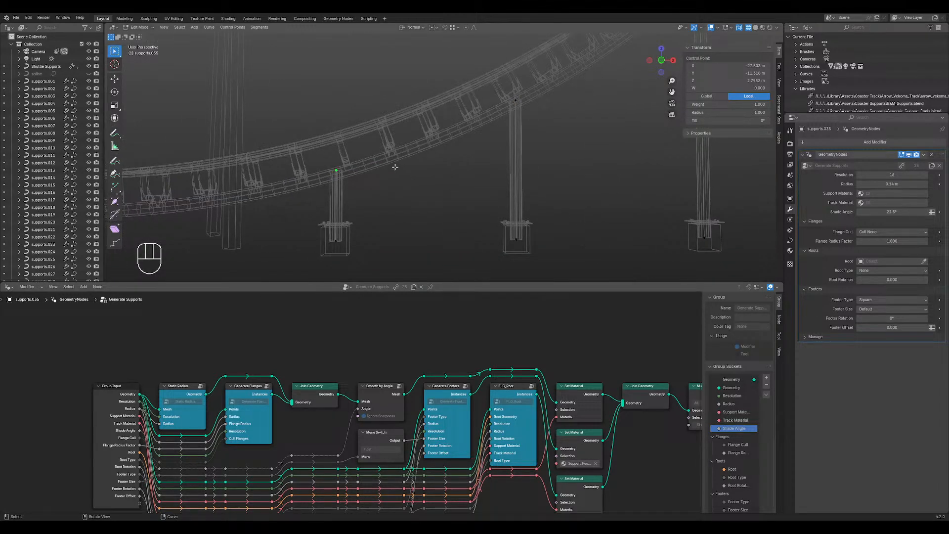
key("g")
key("z")
left_click(395, 170)
- Fine-tune the middle support's top point along Z so it meets the underside of the track
left_click(511, 105)
middle_click_drag(575, 104, 389, 213)
key("g")
key("z")
left_click(564, 112)
- Move the tallest support's top point along Z to meet the track, and leave curve editing
middle_click_drag(532, 129, 502, 143, "shift")
left_click(536, 81)
middle_click_drag(574, 124, 574, 127)
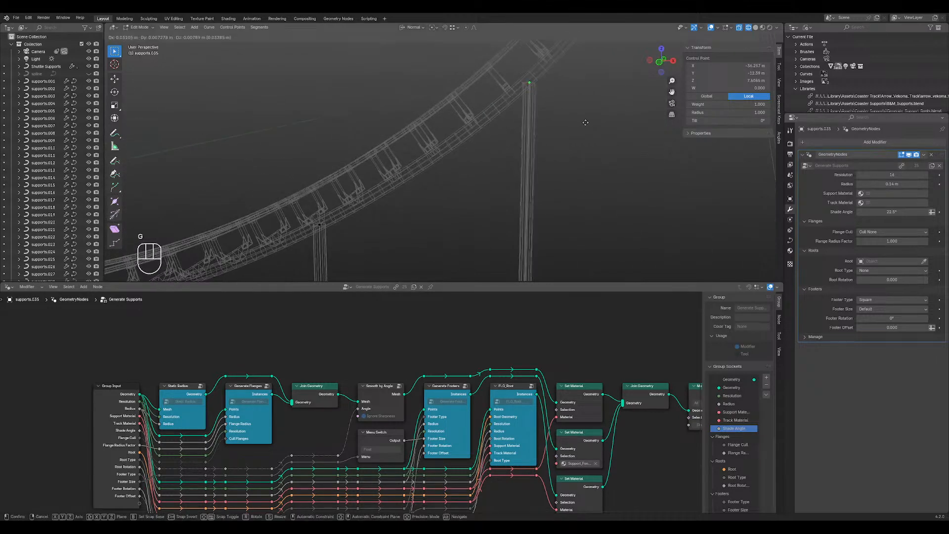
key("Tab")
scroll(524, 137, "down", 2)
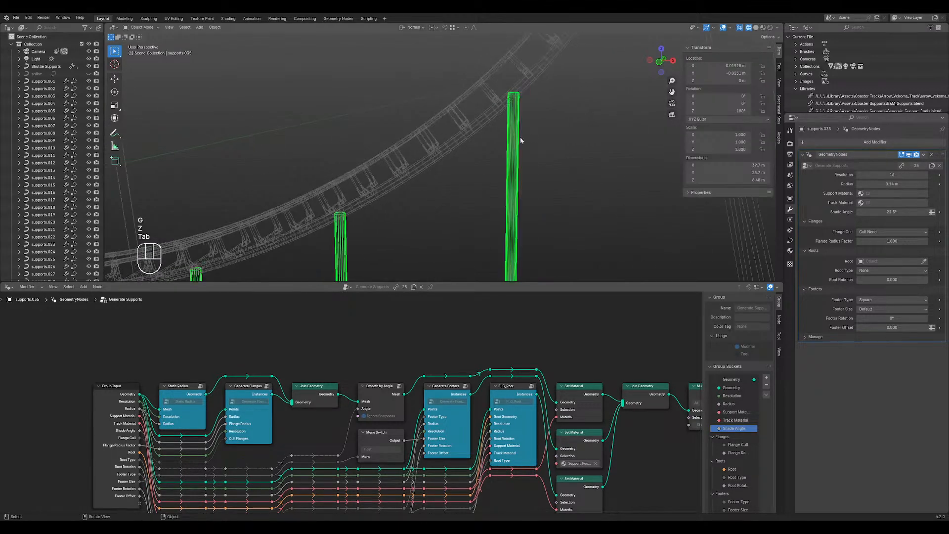
- Reopen the curve for editing, select all three supports entirely, and subdivide them to add a midpoint to each
middle_click_drag(459, 147, 553, 48, "shift")
key("Tab")
middle_click_drag(400, 160, 435, 134)
left_click_drag(381, 71, 553, 199)
scroll(407, 181, "up", 5)
middle_click_drag(407, 181, 475, 166)
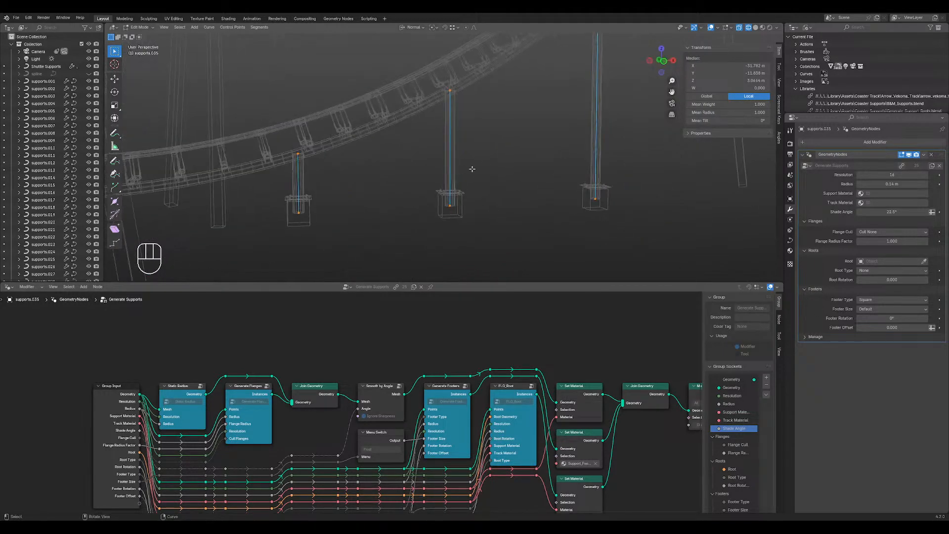
right_click(482, 163)
left_click(486, 171)
- Raise the shortest support's new midpoint about 0.4 m along Z to just below its top end
left_click(315, 185)
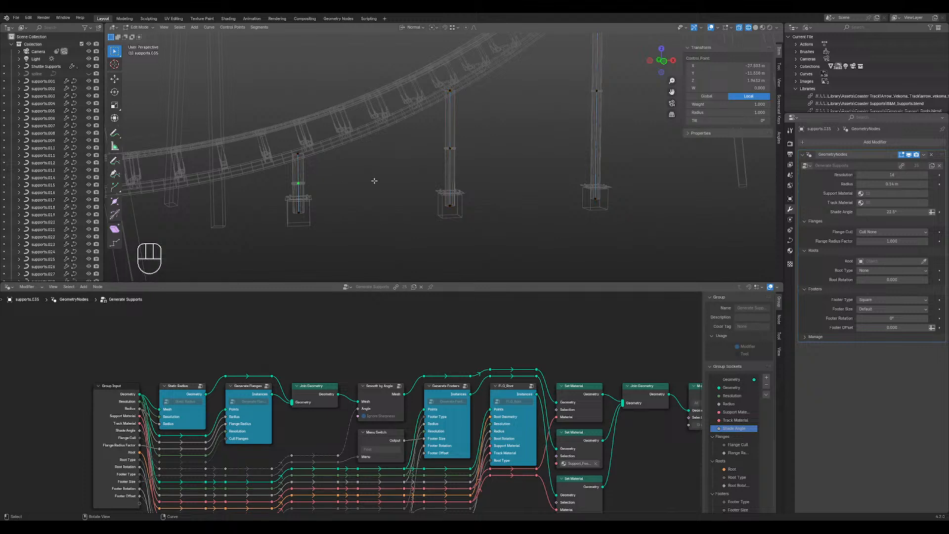
key("g")
key("z")
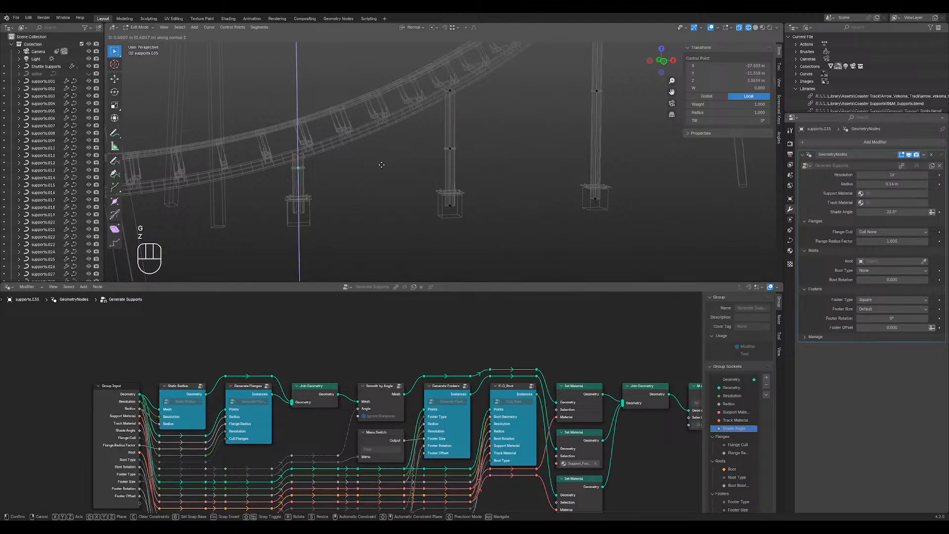
left_click(383, 163)
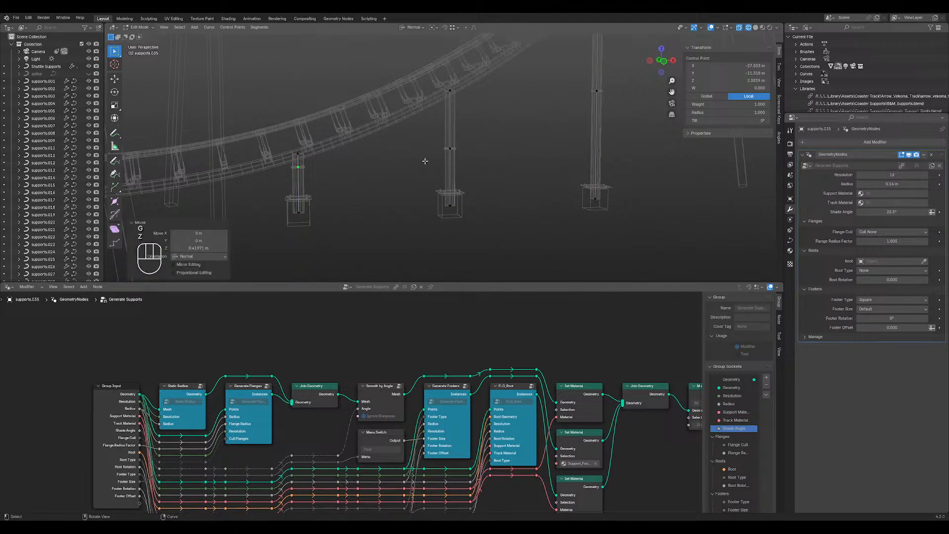
- Raise the middle support's new midpoint about 1.2 m along Z to just below its top end
left_click(461, 148)
key("g")
key("g")
key("z")
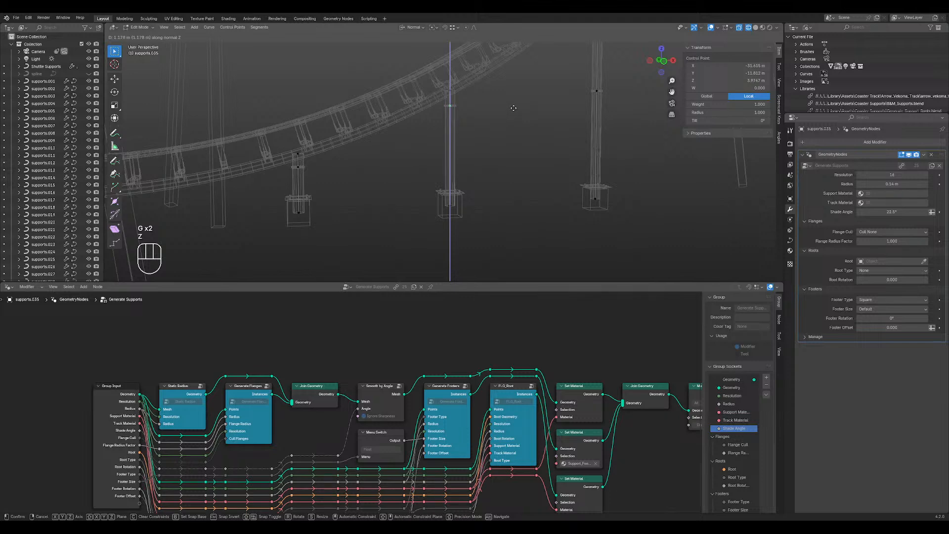
left_click(513, 110)
- Raise the tallest support's new midpoint along Z until it sits just below the top end
middle_click_drag(513, 110, 537, 107)
middle_click_drag(586, 137, 599, 114)
left_click(598, 115)
key("g")
key("z")
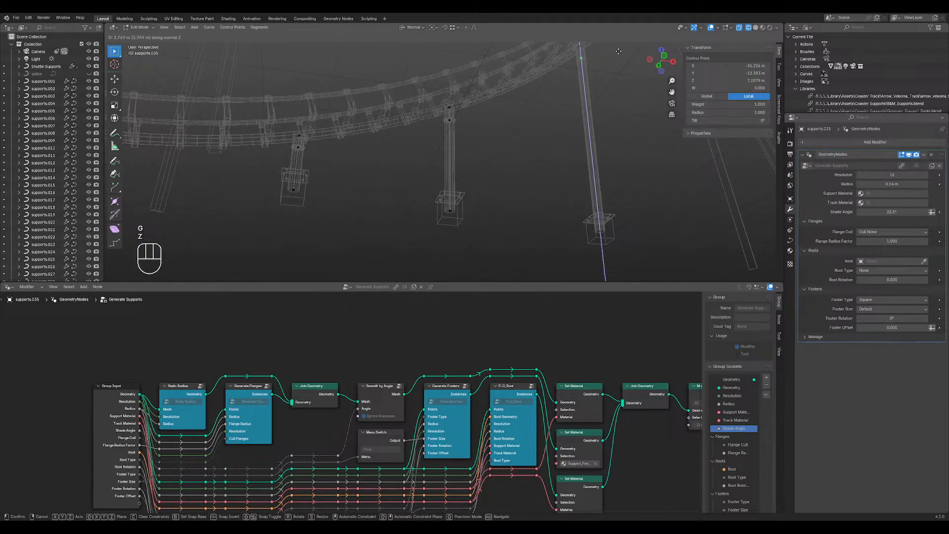
left_click(618, 51)
middle_click_drag(618, 51, 383, 142)
key("g")
key("z")
left_click(503, 97)
- Select the whole shortest support and move it about 0.02 m in top view to centre it under the track
left_click_drag(349, 166, 398, 233)
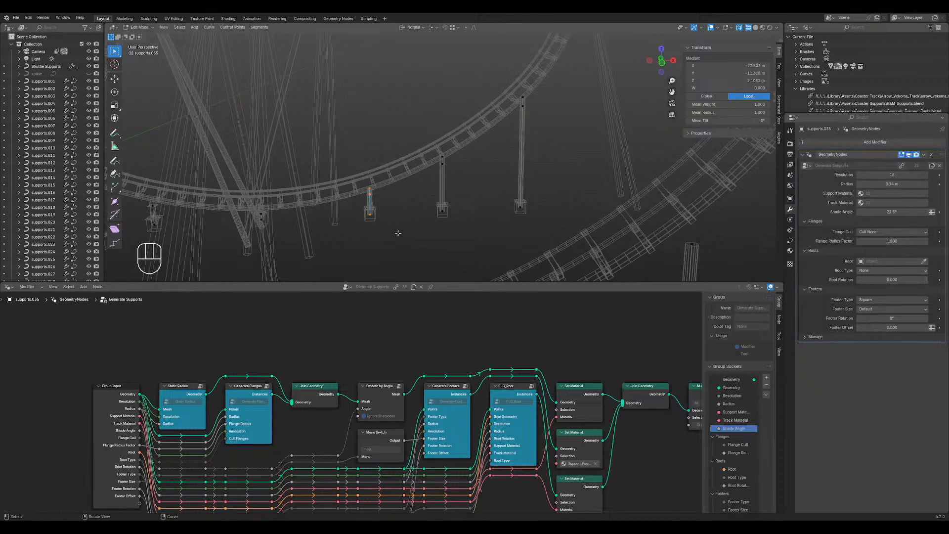
key("KP_7")
key("KP_Decimal")
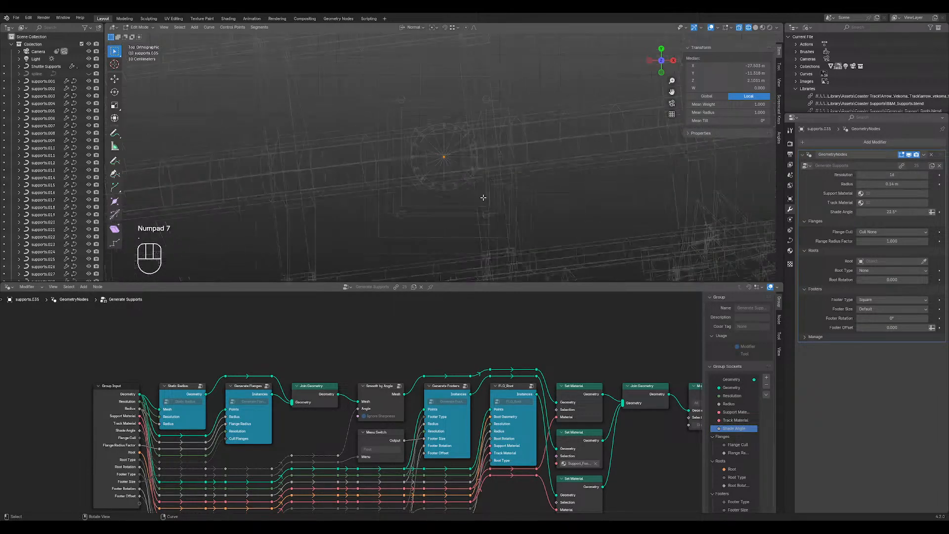
scroll(485, 197, "up", 2)
key("g")
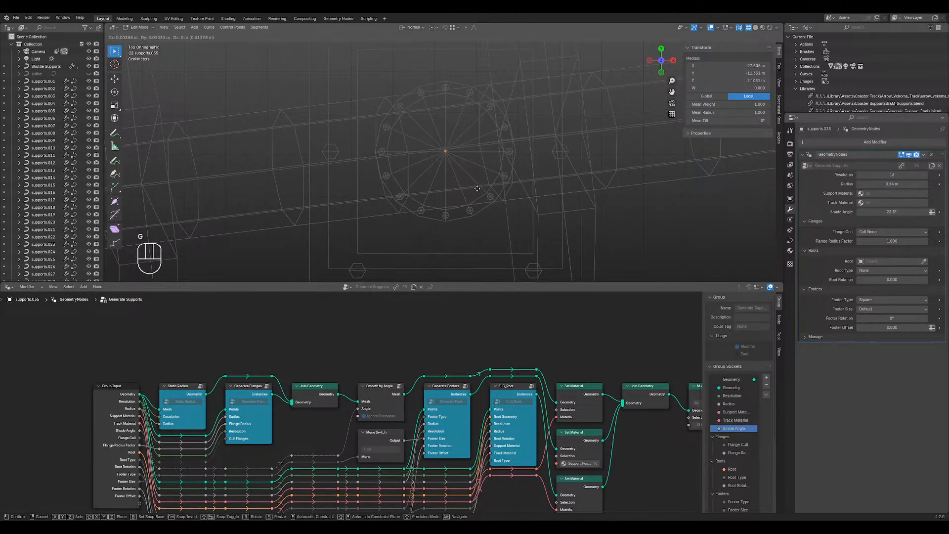
left_click(478, 186)
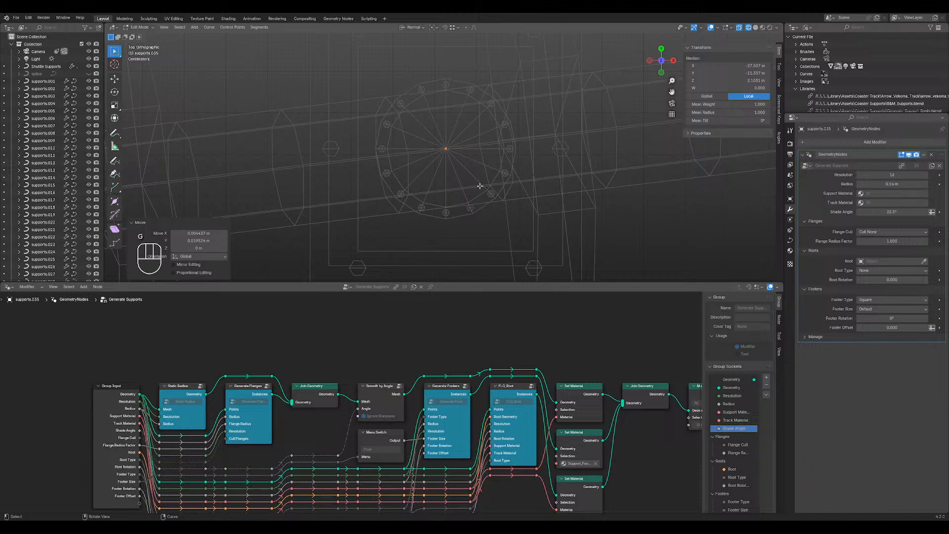
- Select the whole middle support and shift it about 0.02 m in top view to centre it under the track
scroll(481, 186, "down", 5)
mouse_move(396, 146)
middle_mouse_down("shift")
mouse_move(470, 188)
mouse_move(573, 117)
mouse_move(388, 151)
middle_mouse_up("shift")
left_click_drag(493, 196, 478, 186)
left_click_drag(346, 81, 455, 185)
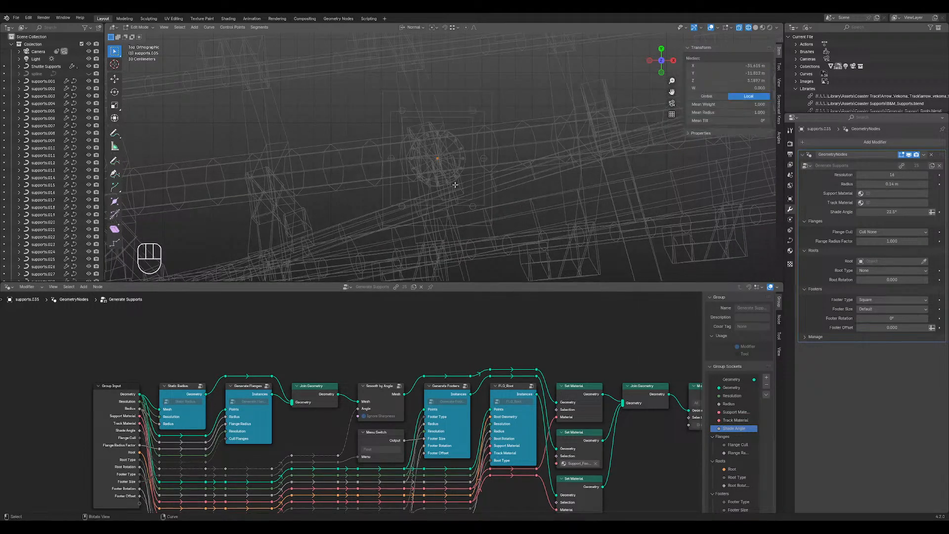
scroll(455, 184, "up", 5)
key("g")
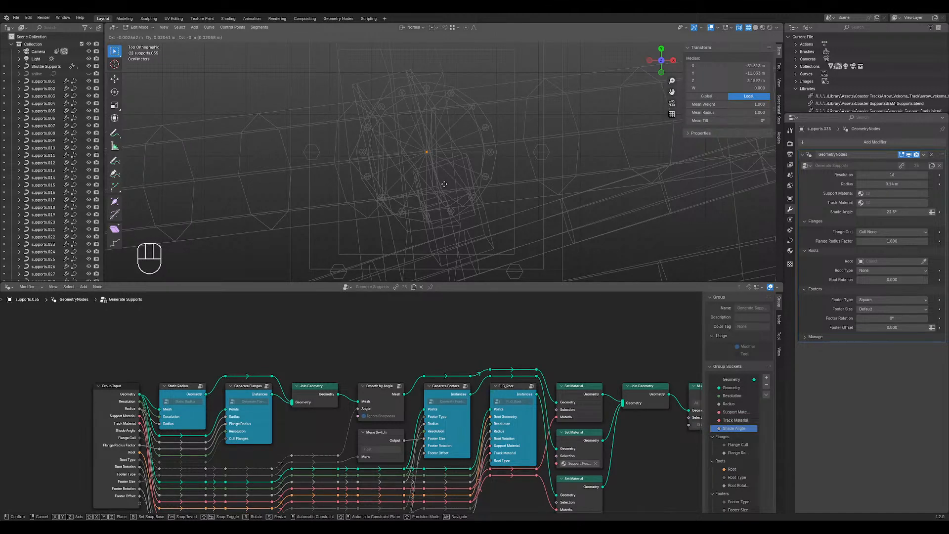
left_click(445, 184)
- Select the whole tallest support and shift it about 0.014 m in top view to centre it under the track
scroll(444, 184, "down", 4)
middle_click_drag(568, 158, 301, 178, "shift")
left_click_drag(313, 142, 335, 174)
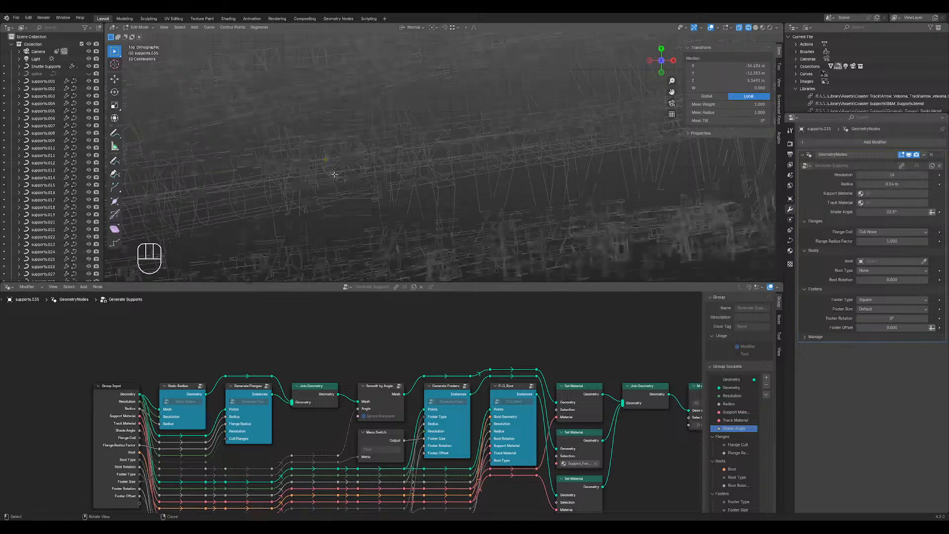
scroll(445, 174, "up", 6)
key("g")
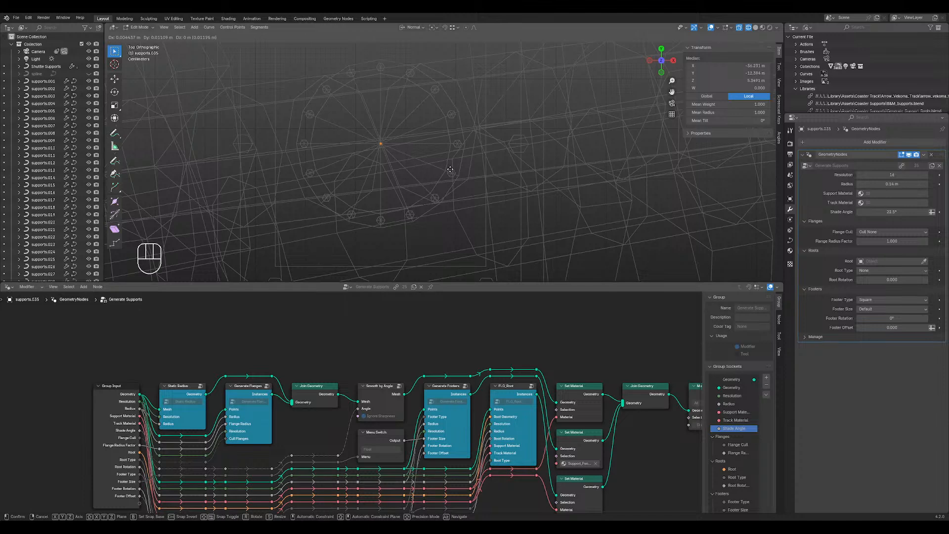
left_click(450, 169)
- Turn off wireframe display and separate the two shorter supports' upper segments, together with the whole tallest support, into a new object
mouse_move(450, 168)
middle_mouse_down()
mouse_move(466, 119)
mouse_move(484, 206)
mouse_move(504, 180)
mouse_move(500, 205)
mouse_move(401, 131)
mouse_move(429, 115)
mouse_move(445, 121)
mouse_move(448, 177)
mouse_move(441, 149)
mouse_move(494, 110)
mouse_move(618, 96)
mouse_move(127, 113)
mouse_move(544, 122)
middle_mouse_up()
scroll(473, 116, "down", 12)
scroll(499, 229, "up", 8)
scroll(445, 127, "down", 4)
key("shift+z")
scroll(436, 181, "down", 5)
scroll(425, 148, "down", 3)
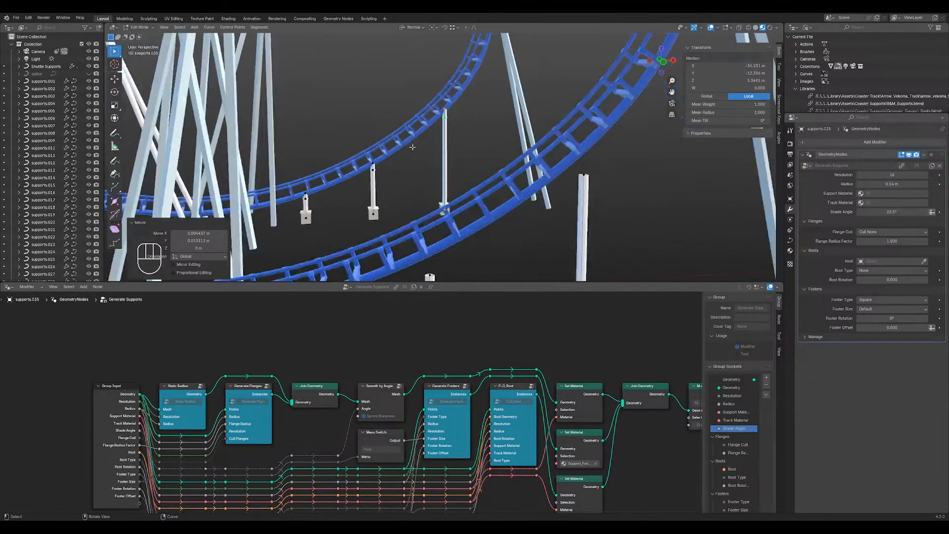
middle_click_drag(396, 161, 472, 105, "shift")
scroll(431, 124, "down", 1)
scroll(431, 121, "up", 2)
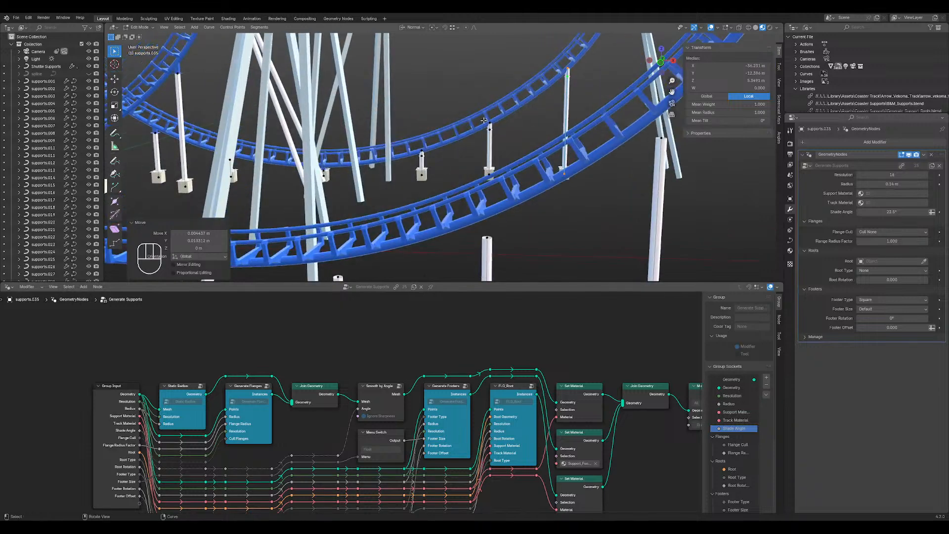
left_click_drag(473, 106, 507, 140, "shift")
left_click_drag(414, 133, 451, 163, "shift")
key("p")
key("Return")
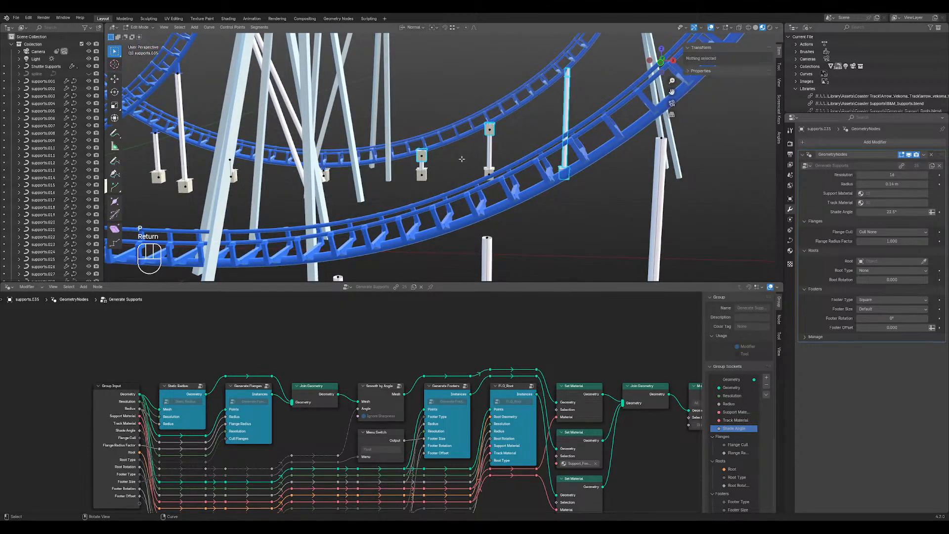
- Open the separated object for curve editing and switch the direction of its segments, then return to object mode
key("Tab")
left_click(493, 129)
key("Tab")
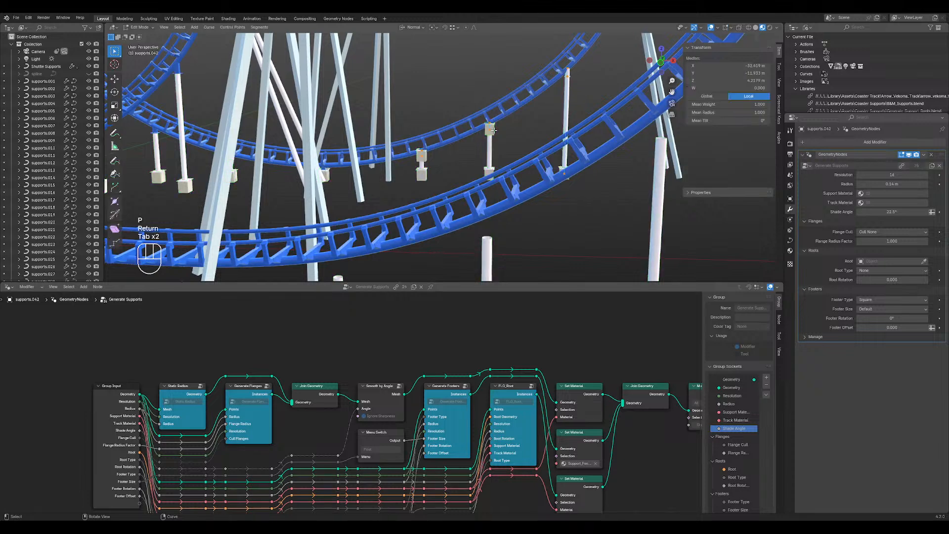
key("q")
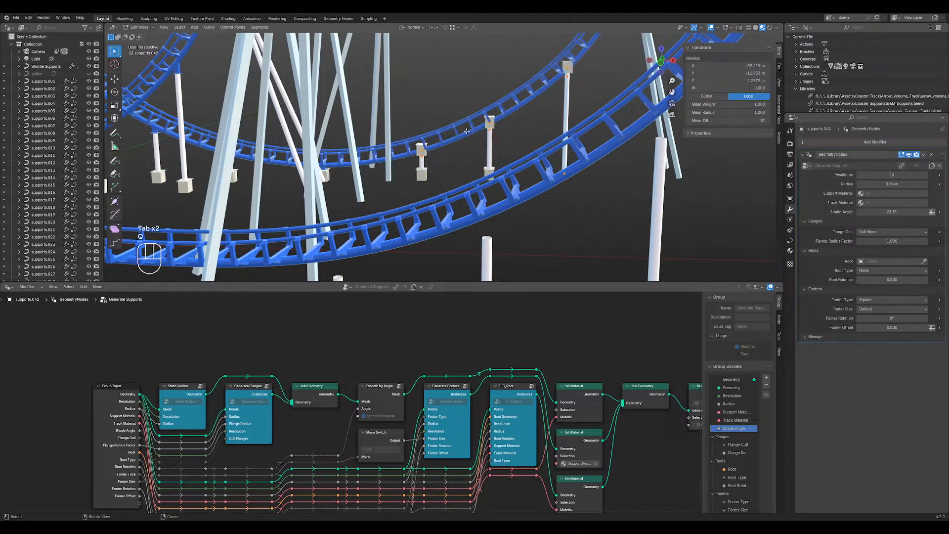
key("Tab")
- Try to replace the separated object's Generate Supports modifier with the Generate_Support_Roots modifier copied from the existing root connector
left_click(932, 154)
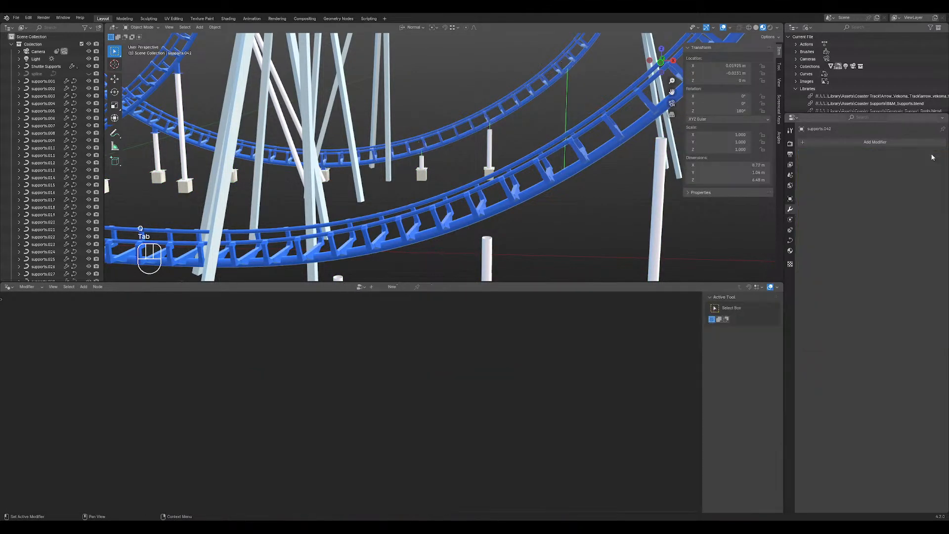
scroll(358, 185, "up", 2)
middle_click_drag(357, 185, 344, 183)
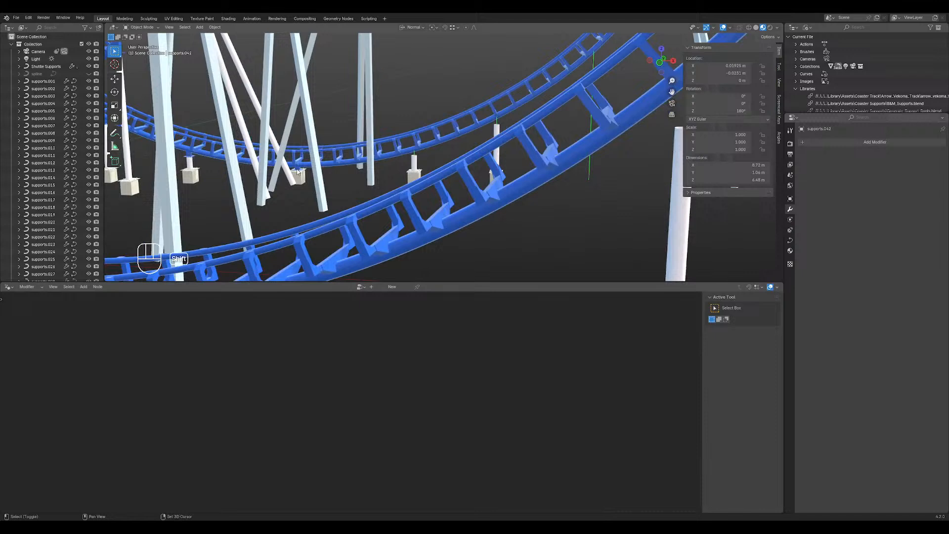
left_click(297, 169, "shift")
key("q")
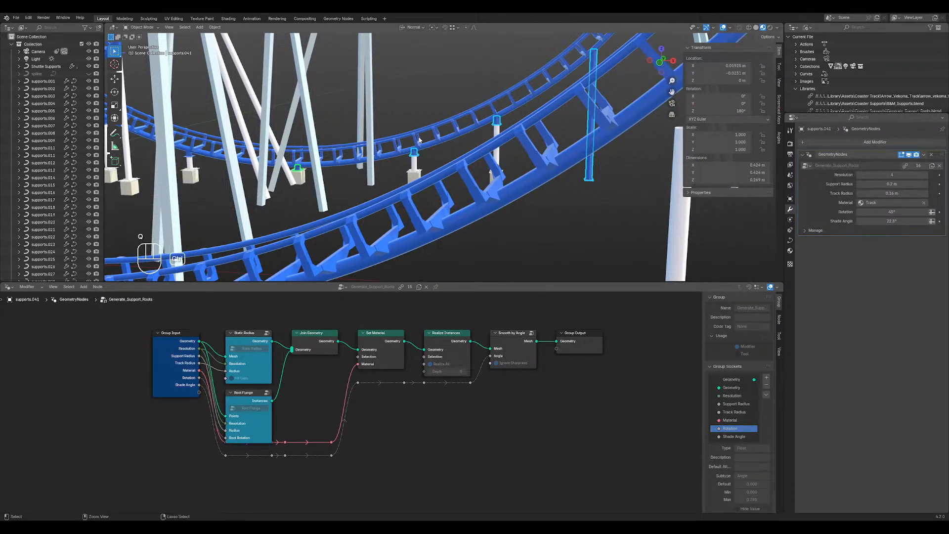
- Undo the modifier copy and the modifier removal on the separated object
key("ctrl+z")
key("ctrl+z")
key("ctrl+z")
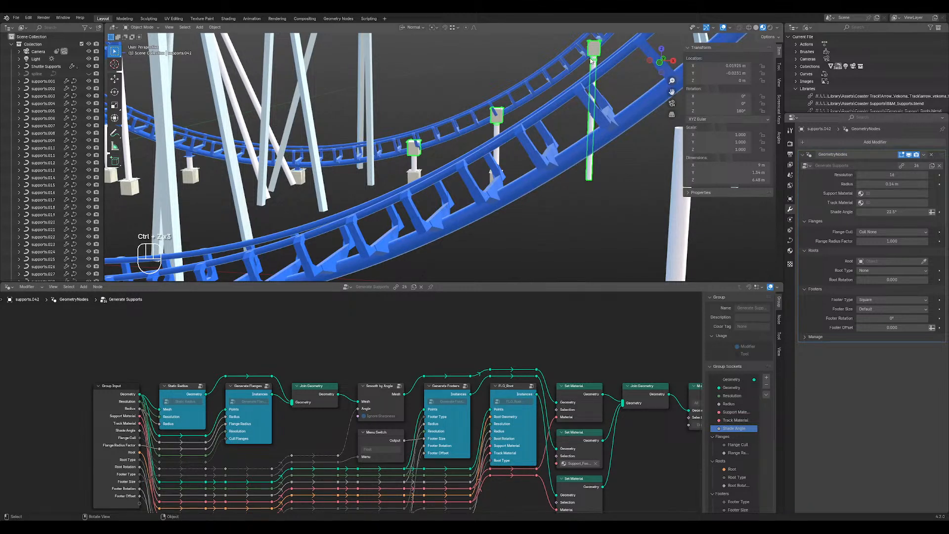
- Edit the separated object and split the tallest support's short top segment off into its own object
key("Tab")
left_click(599, 78)
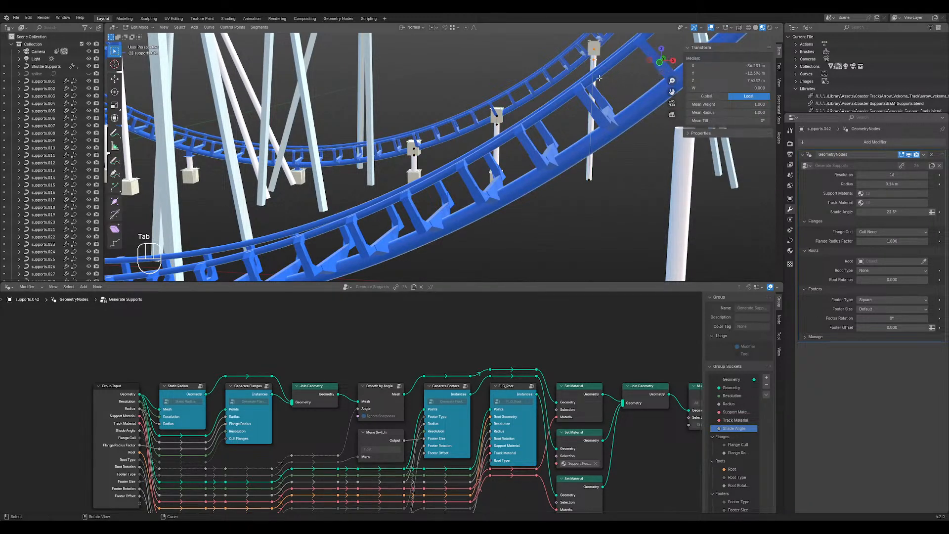
key("p")
key("Return")
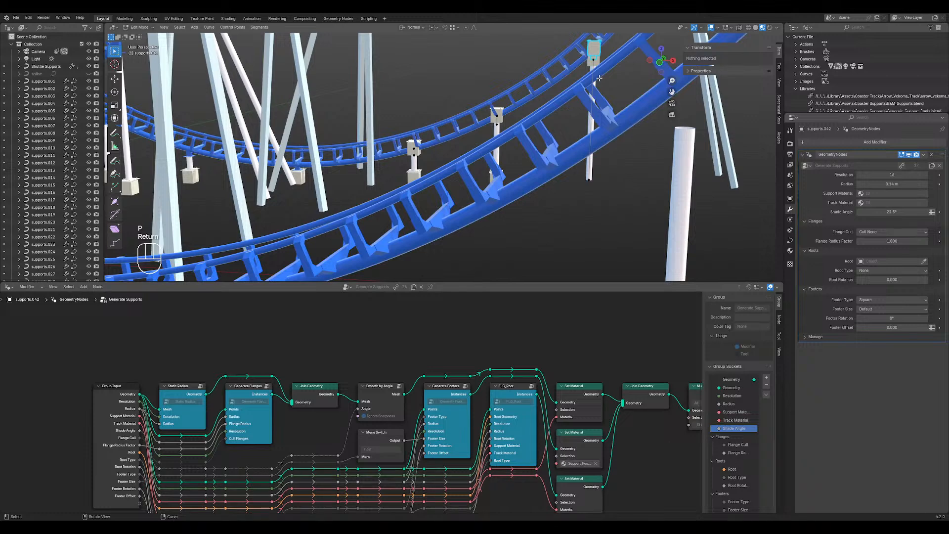
- Join the separated object holding the tallest support's post into the footing supports object
mouse_move(533, 137)
middle_mouse_down()
mouse_move(596, 143)
mouse_move(541, 150)
middle_mouse_up()
key("Tab")
left_click(593, 128)
left_click(504, 179, "shift")
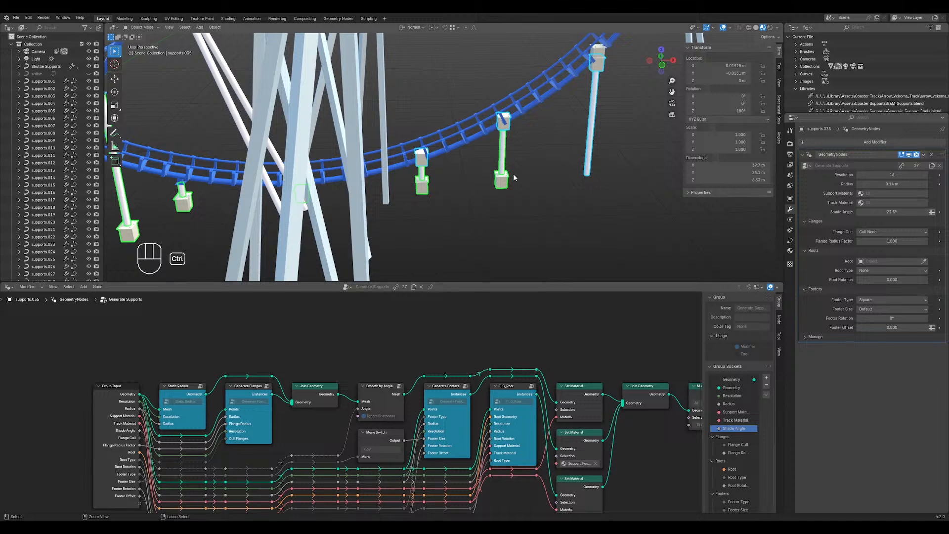
key("ctrl+j")
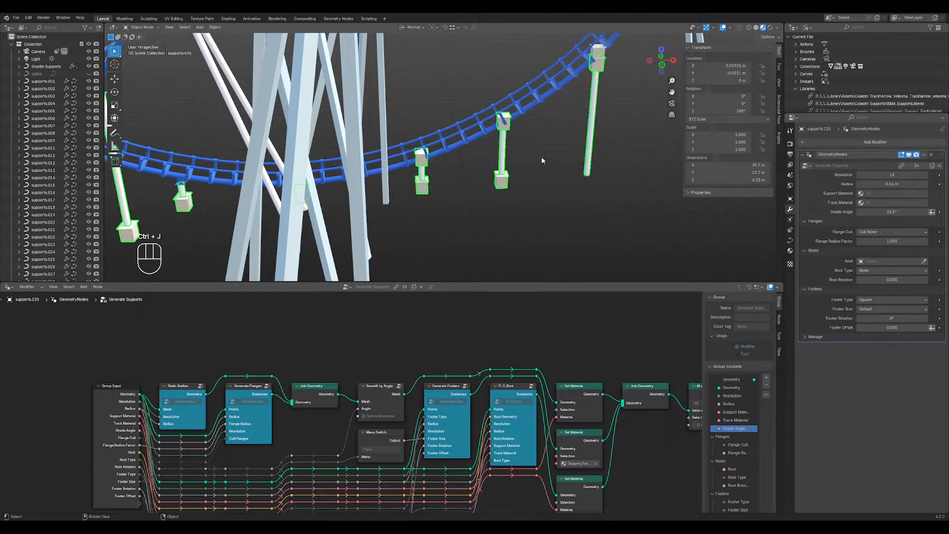
- Edit the joined footing supports and switch the curve direction of the tallest support's post
middle_click_drag(541, 157, 576, 132)
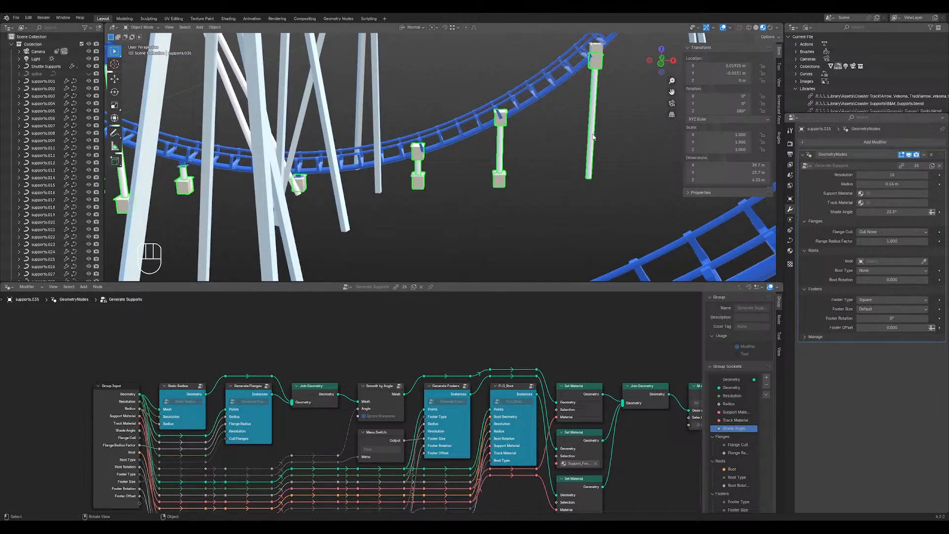
key("Tab")
left_click_drag(576, 62, 626, 188)
key("Tab")
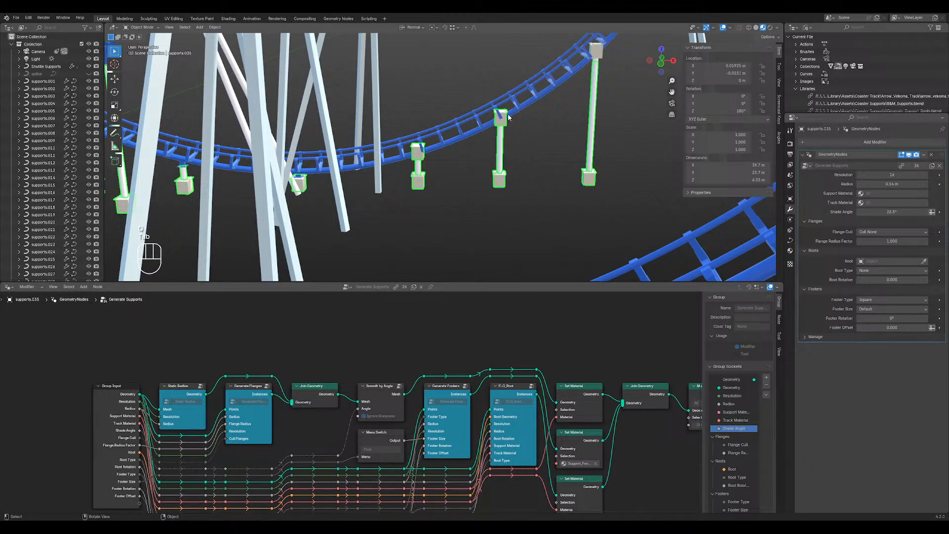
- Edit the footing supports and split the short top segments of the two supports beside the tallest one into their own object
left_click(596, 50)
left_click(501, 112)
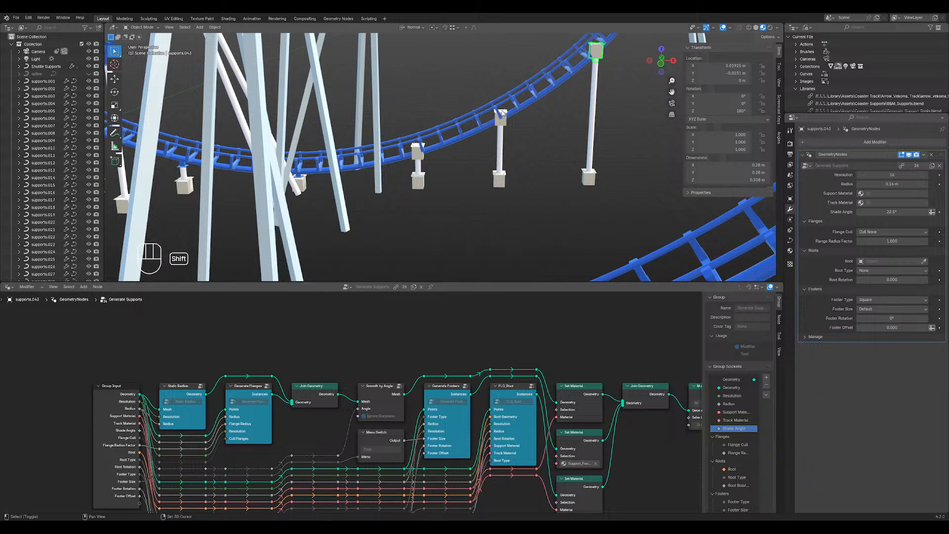
key("Tab")
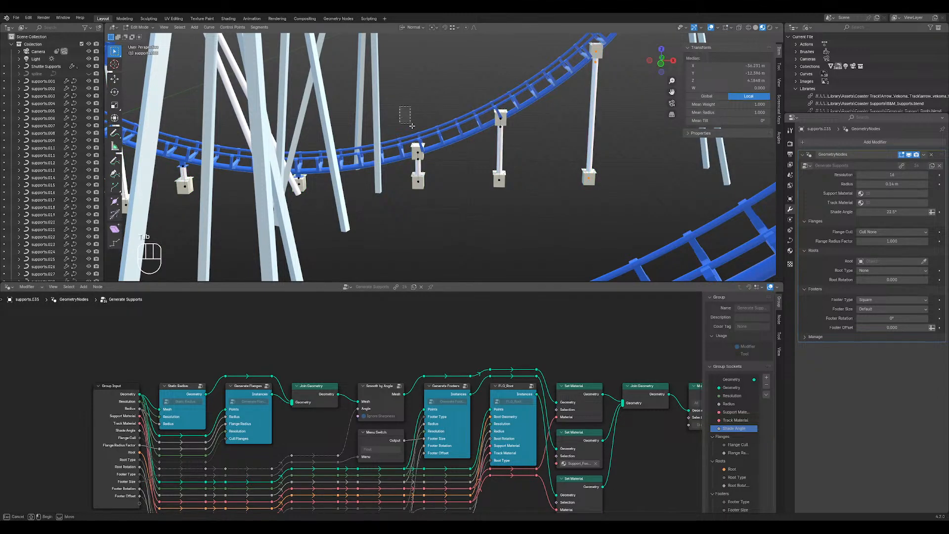
left_click(420, 152)
left_click(418, 152)
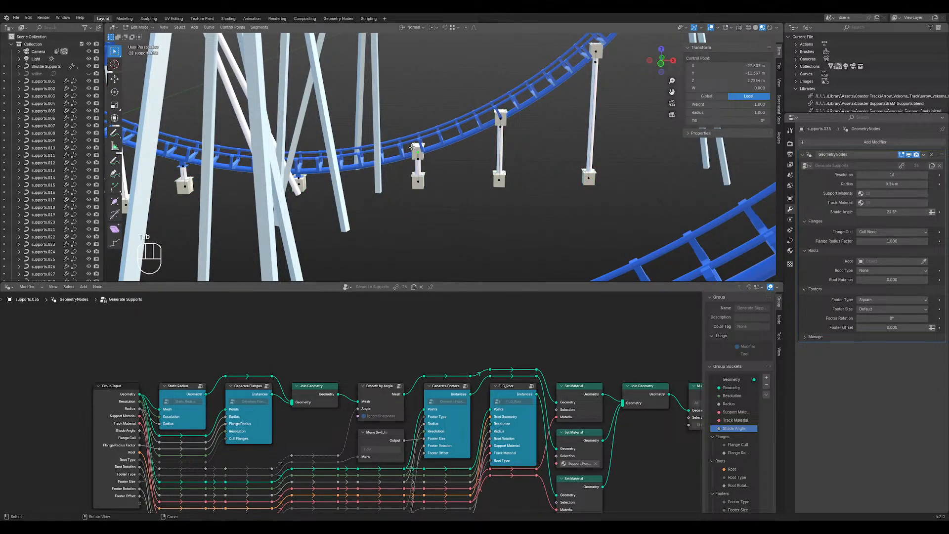
left_click(419, 152)
left_click(419, 154, "shift")
key("p")
key("Return")
key("Tab")
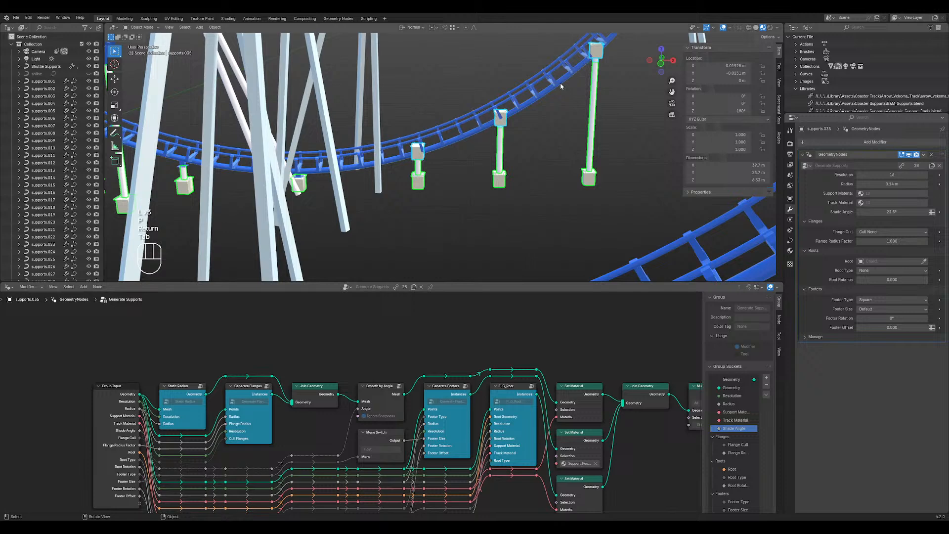
- Remove the Generate Supports modifier from the object holding the two separated top segments
left_click(508, 121)
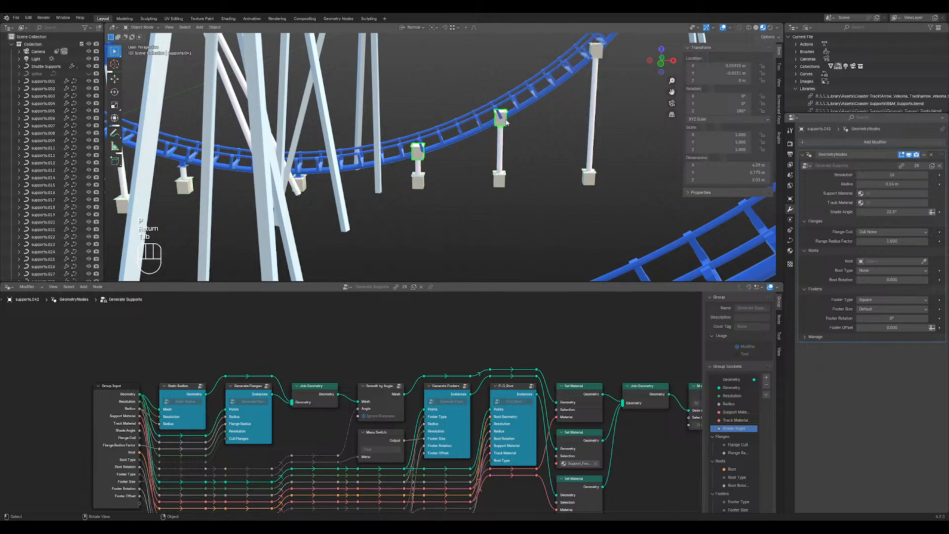
left_click(931, 155)
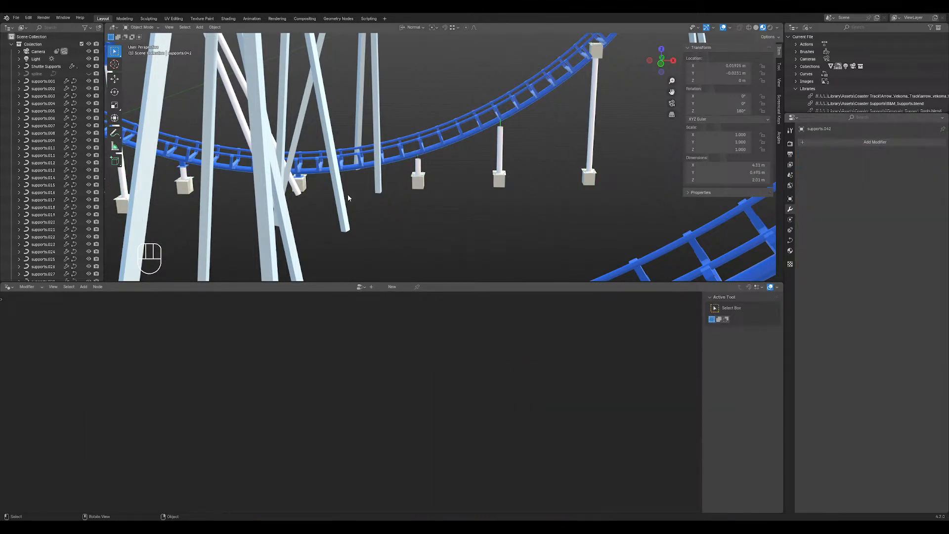
left_click(300, 183)
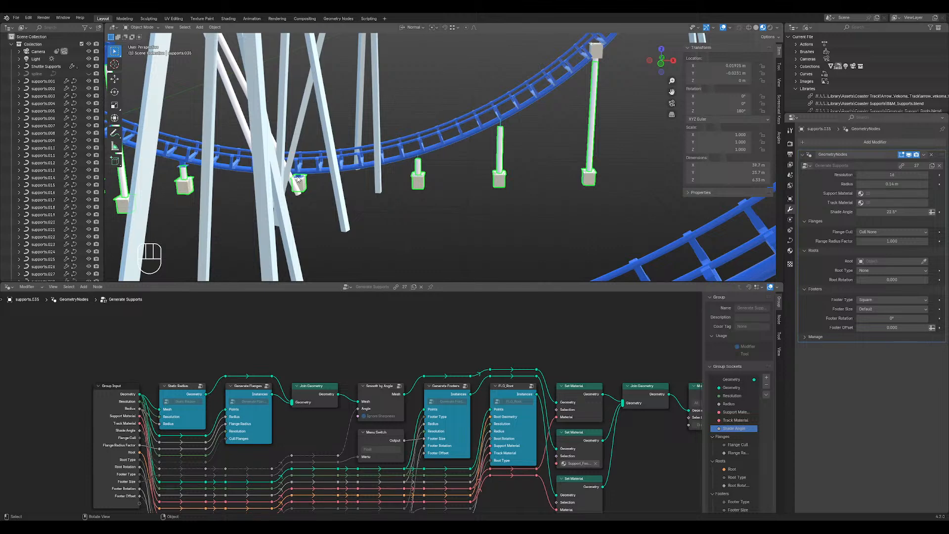
left_click(299, 180, "shift")
left_click(301, 184, "shift")
left_click(301, 184, "shift")
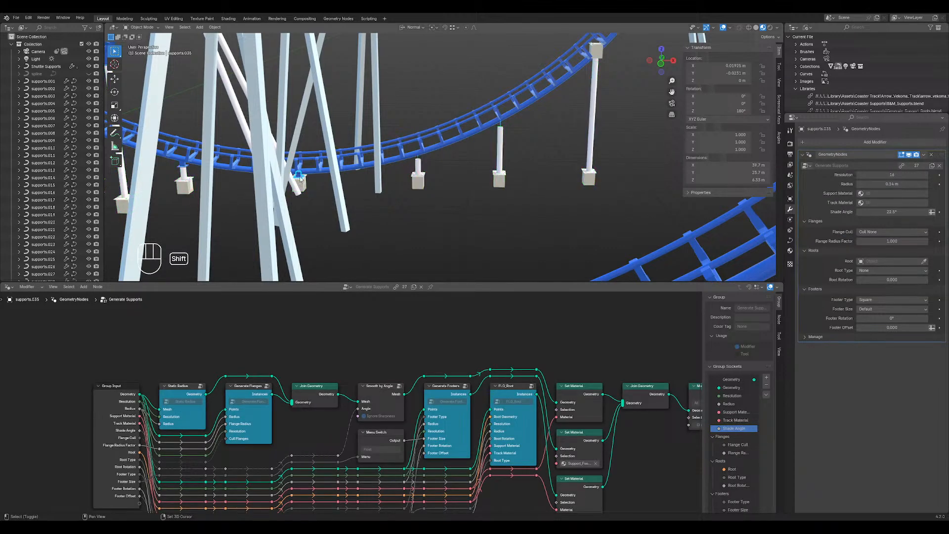
left_click(301, 183, "shift")
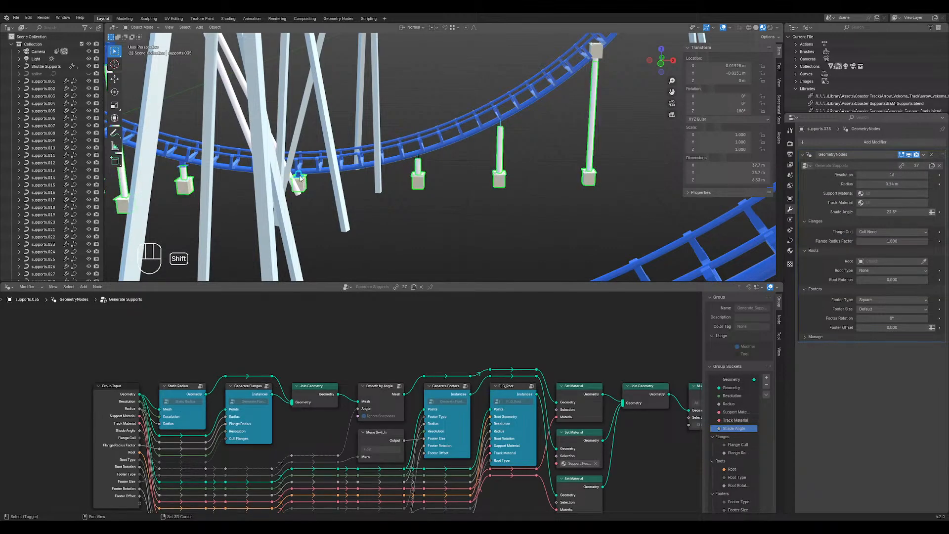
left_click(501, 125)
left_click(501, 127)
scroll(514, 148, "up", 6)
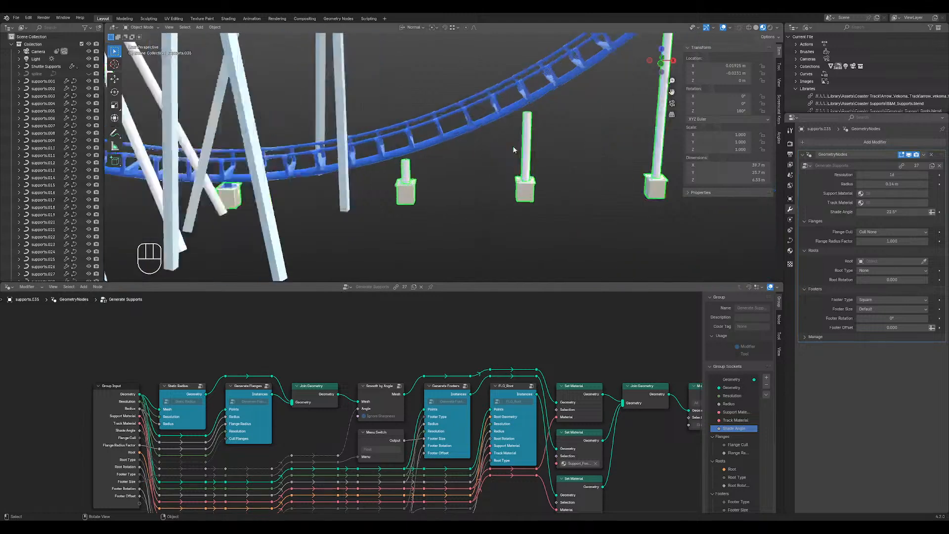
- Copy the Generate_Support_Roots modifier from the existing root connector to the two separated top segments
left_click(348, 164)
scroll(464, 149, "down", 4)
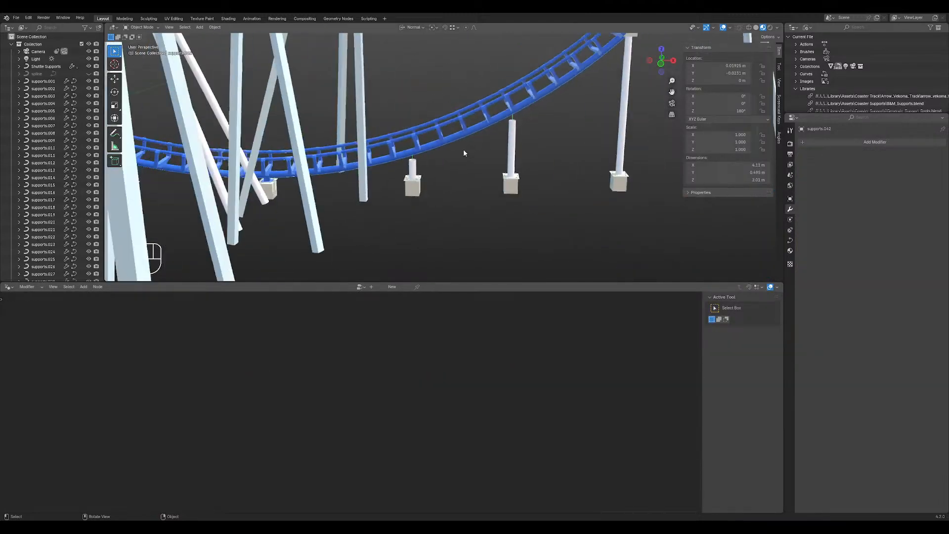
left_click(269, 182, "shift")
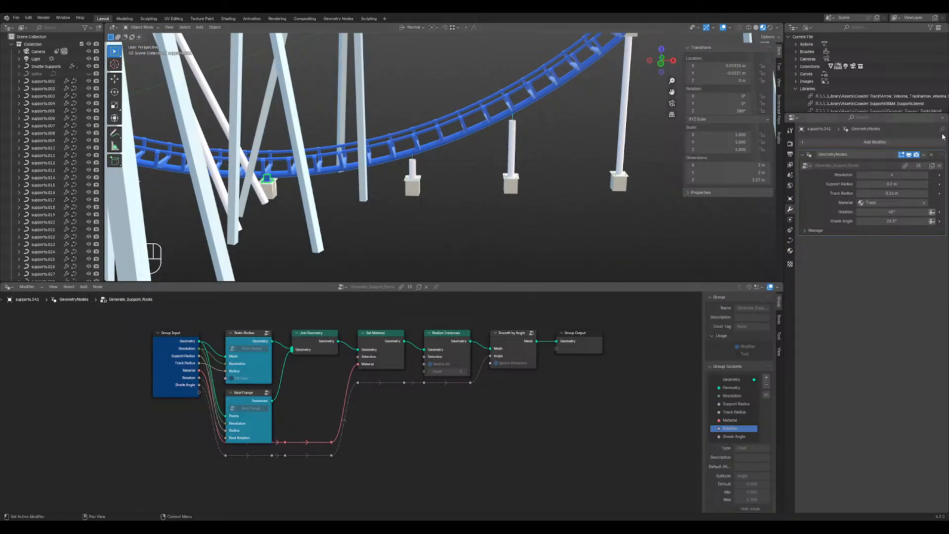
key("q")
left_click(717, 202)
- Replace the tallest support's top segment modifier with the Generate_Support_Roots modifier copied from the neighbouring root connectors
middle_click_drag(573, 125, 535, 109)
left_click(537, 110)
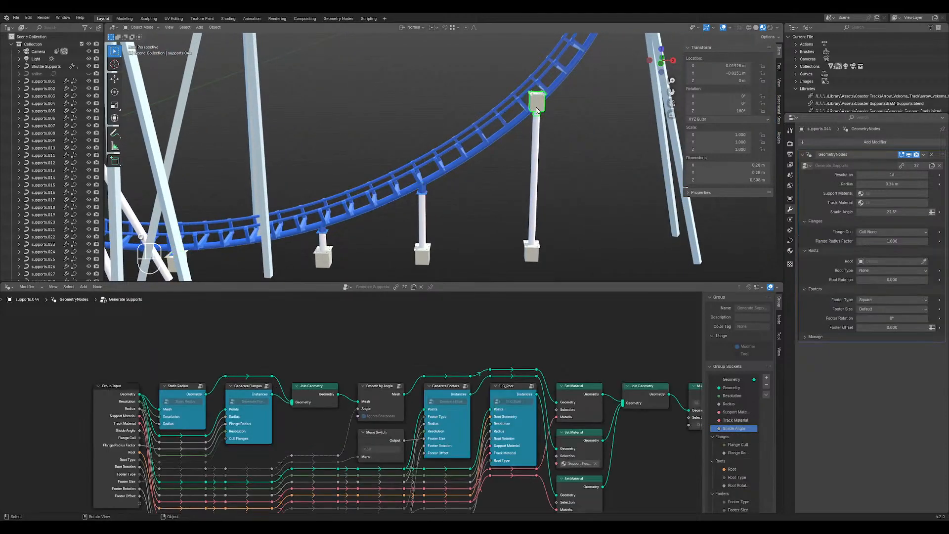
left_click(932, 155)
left_click(428, 196, "shift")
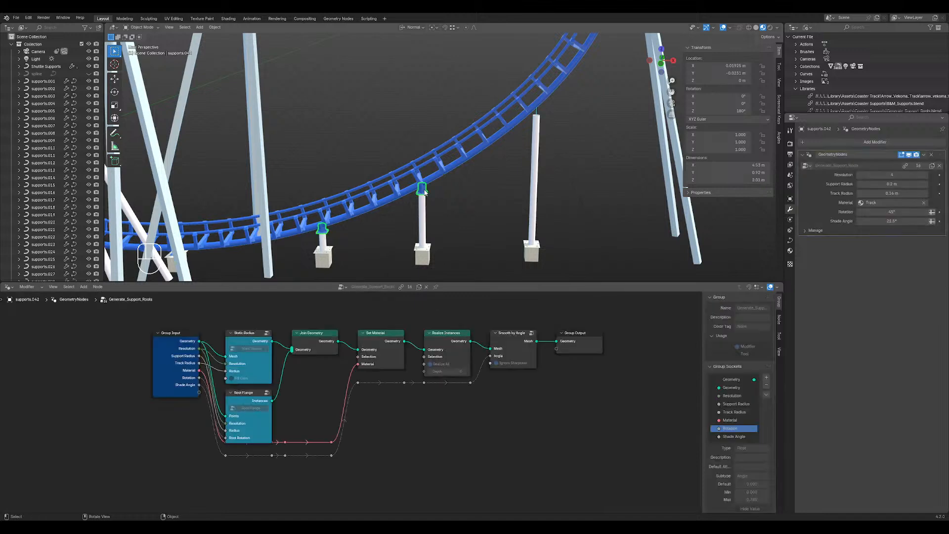
key("q")
left_click(424, 190)
middle_click_drag(426, 191, 530, 138)
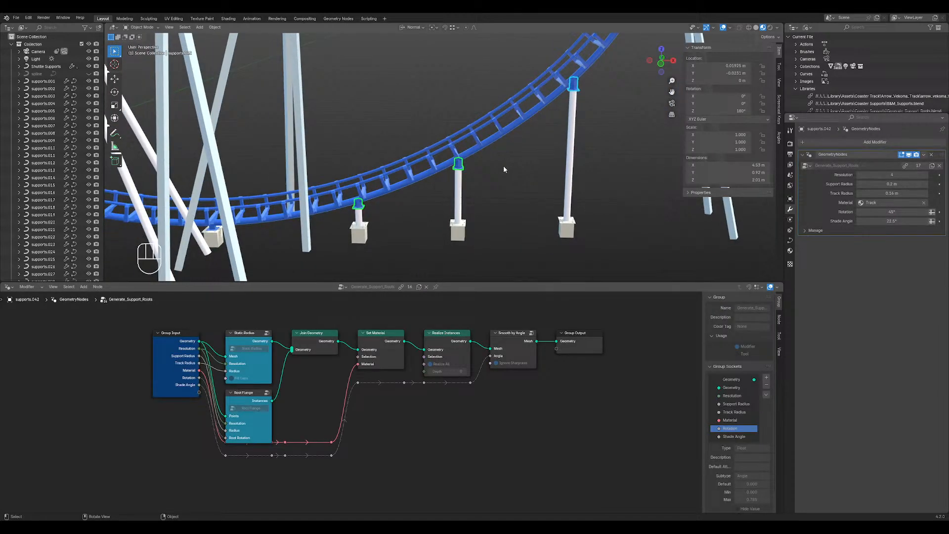
- Edit the two shorter supports' root connectors and adjust their mean tilt to align them with the track
key("Tab")
scroll(396, 169, "up", 10)
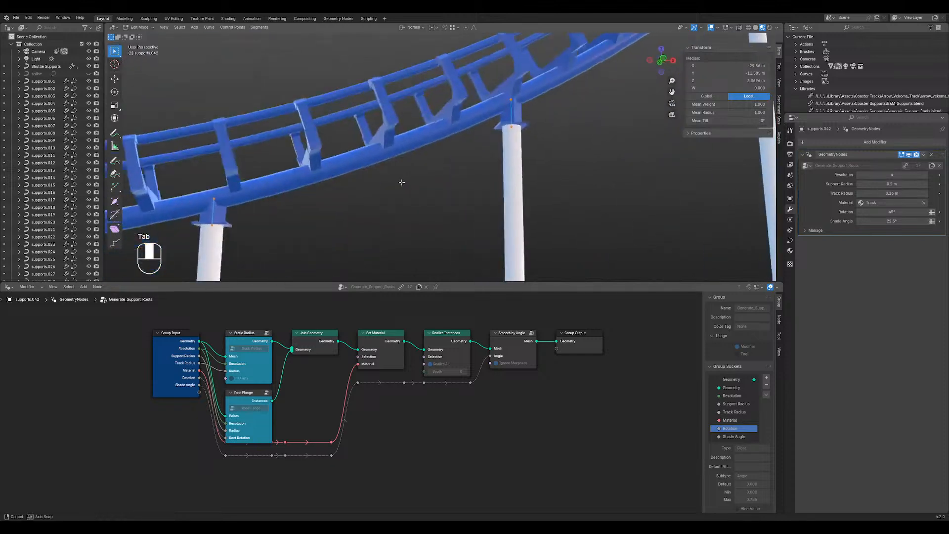
left_click_drag(754, 120, 705, 120)
middle_click_drag(593, 109, 522, 203)
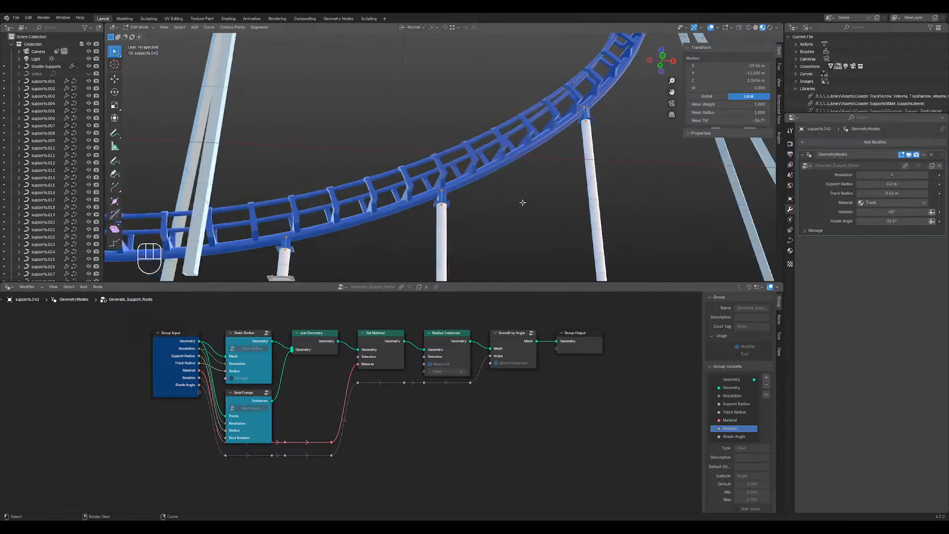
middle_click_drag(559, 156, 537, 190)
middle_click_drag(537, 190, 507, 144, "shift")
left_click(505, 140)
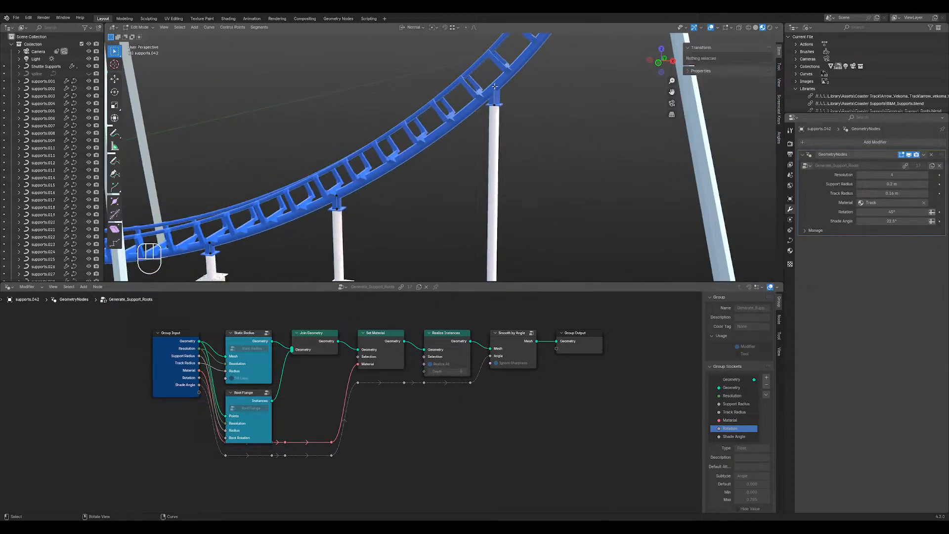
left_click_drag(482, 71, 540, 129)
scroll(541, 129, "up", 3)
middle_click_drag(537, 129, 586, 97)
middle_click_drag(569, 89, 493, 162, "shift")
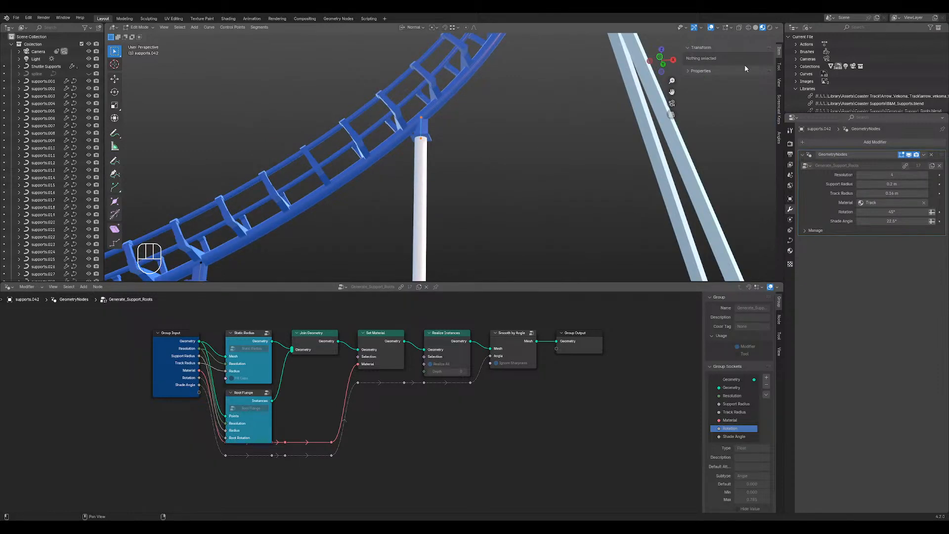
middle_click_drag(479, 149, 455, 176)
key("Tab")
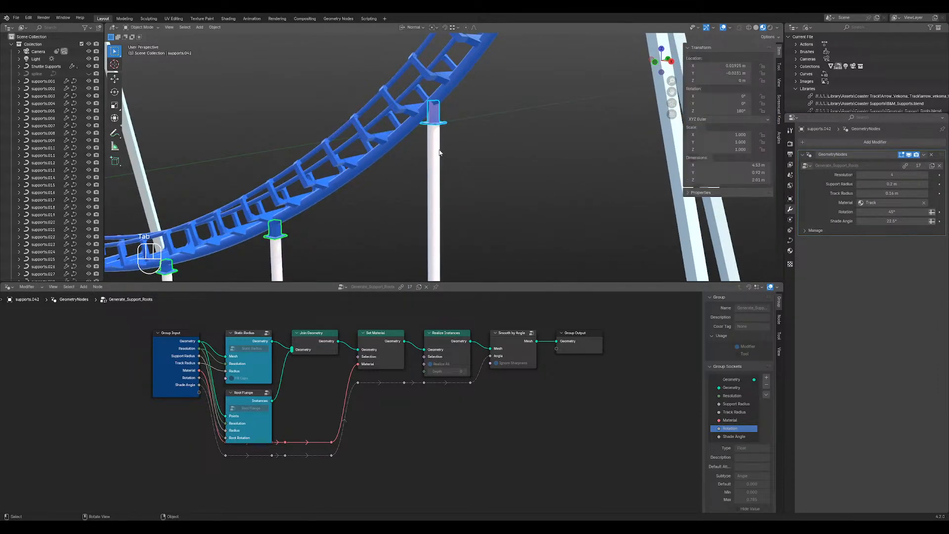
- Tilt the tallest support's root connector by about 53° to align it with the track, then return to object mode
key("Tab")
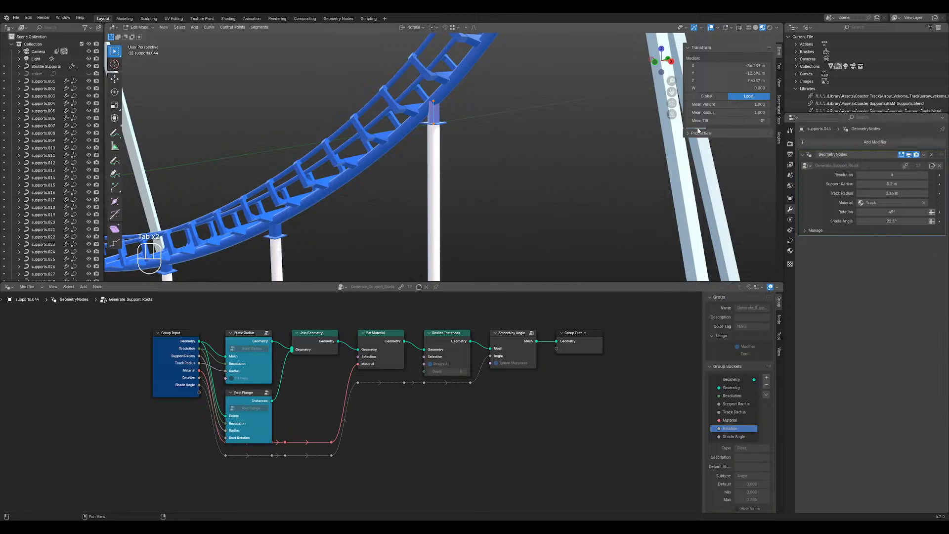
left_click_drag(702, 121, 712, 121)
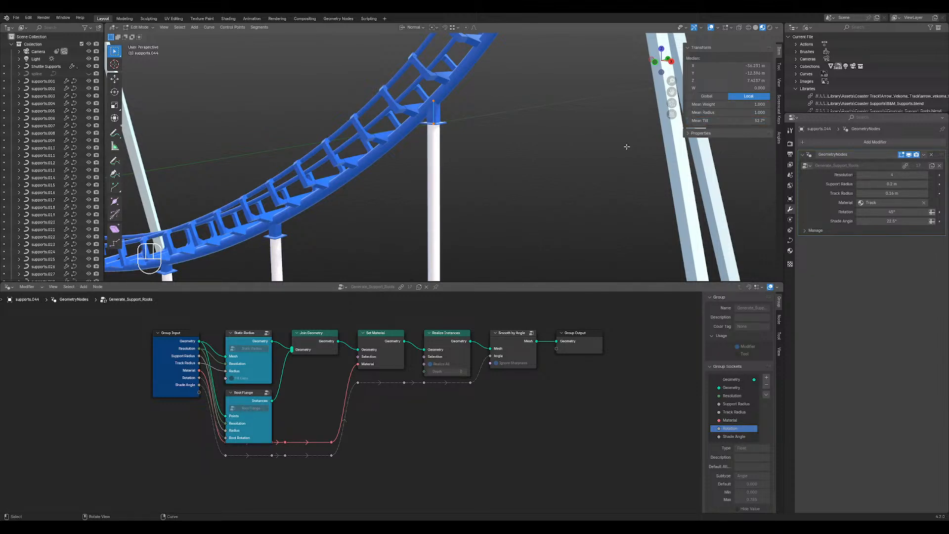
key("Tab")
- Inspect the footing supports around the coaster for posts that do not yet reach the track
middle_click_drag(542, 165, 385, 120)
scroll(520, 138, "down", 4)
scroll(385, 120, "down", 5)
middle_click_drag(502, 143, 397, 142, "shift")
middle_click_drag(397, 142, 168, 136)
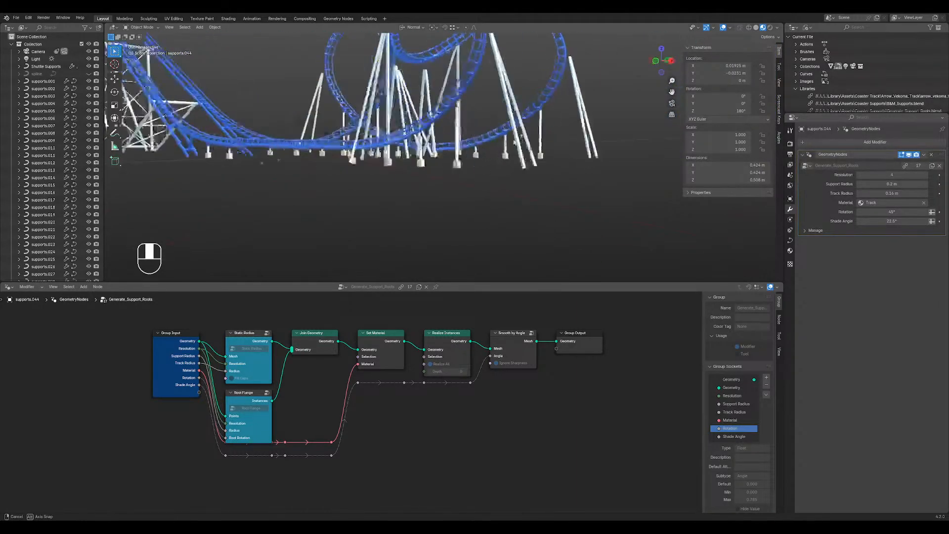
mouse_move(515, 141)
middle_mouse_down()
mouse_move(527, 142)
mouse_move(496, 147)
mouse_move(524, 155)
middle_mouse_up()
scroll(526, 156, "up", 10)
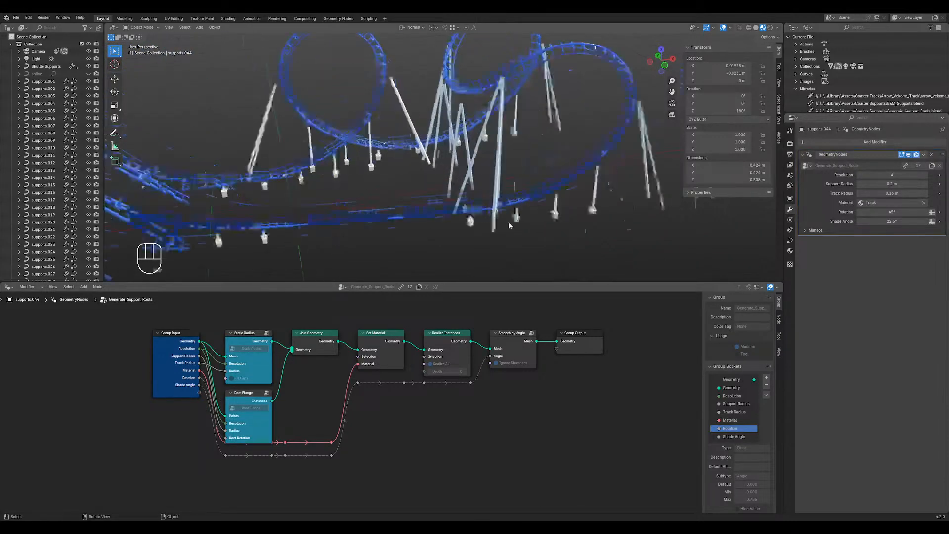
- Edit the footing supports and raise the shortest post's top point beneath the low outer track by about 0.65 m along Z
left_click(486, 114)
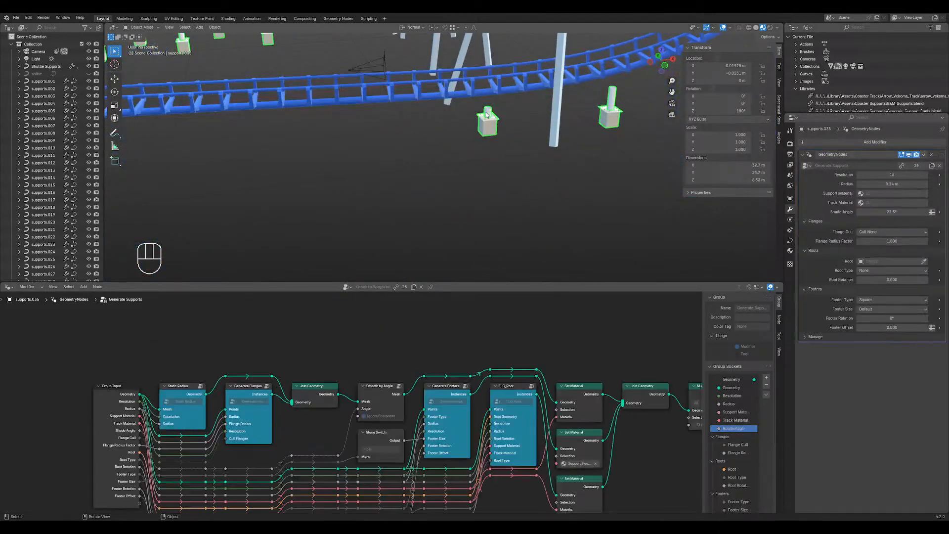
middle_click_drag(487, 112, 452, 136, "shift")
key("Tab")
scroll(466, 140, "down", 5)
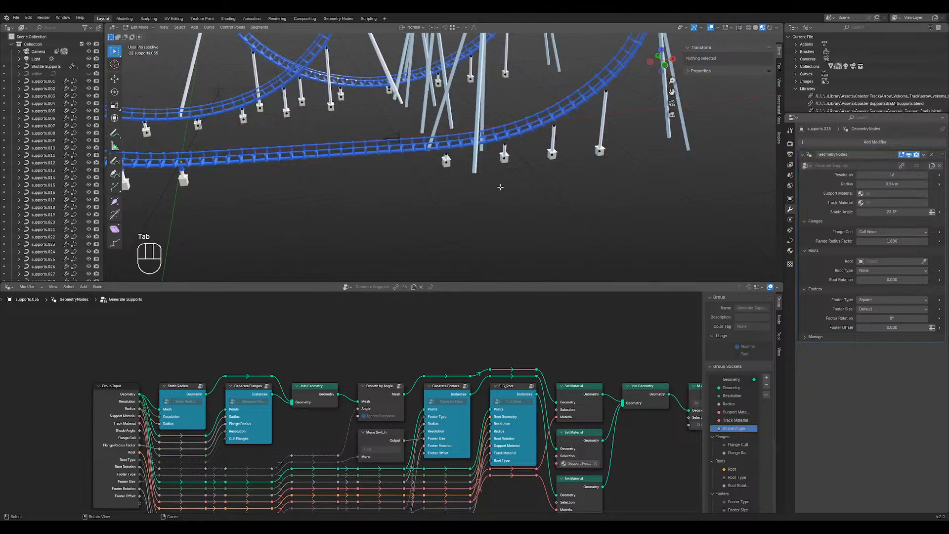
middle_click_drag(500, 188, 471, 182)
middle_click_drag(414, 131, 432, 132, "shift")
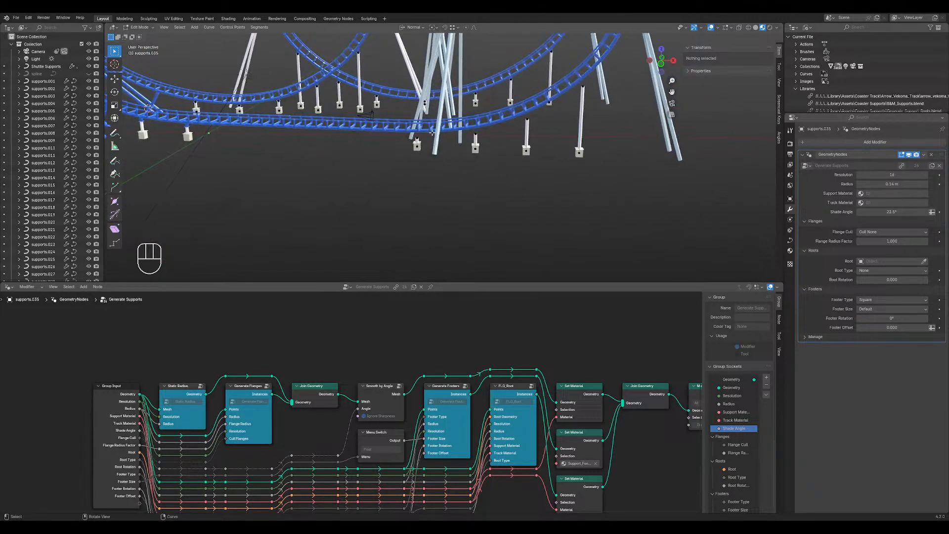
scroll(432, 133, "up", 5)
middle_click_drag(414, 96, 510, 181, "shift")
left_click(459, 186)
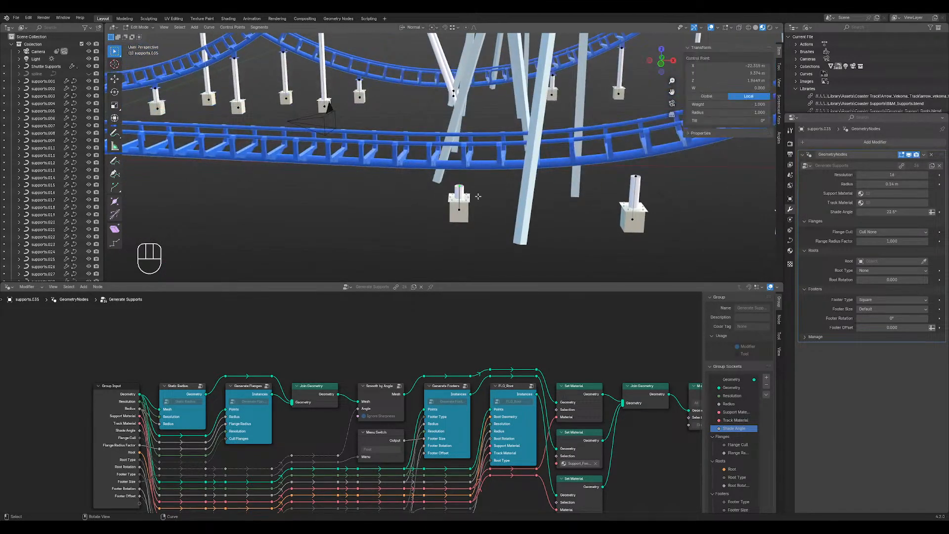
key("g")
key("z")
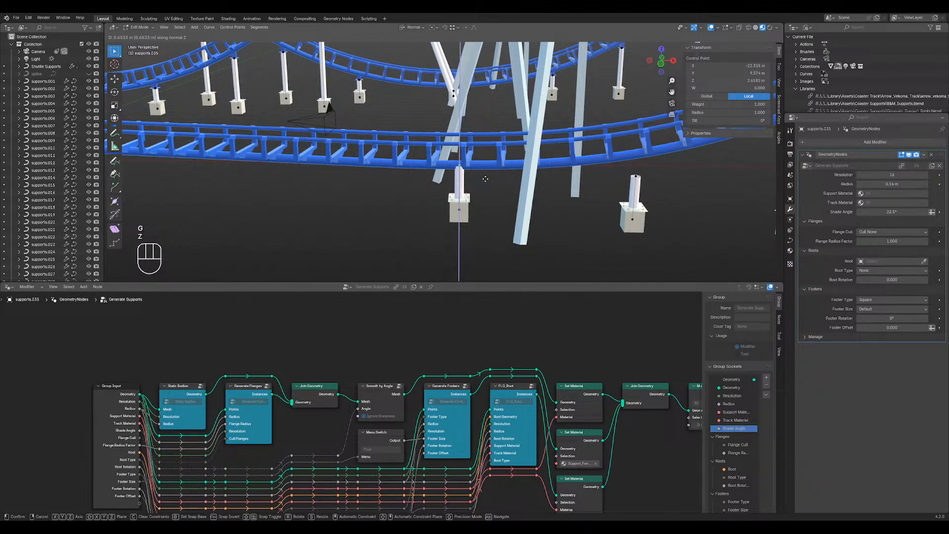
left_click(486, 179)
- Raise the top points of the next three posts beneath the outer track along Z until they reach it
middle_click_drag(328, 100, 474, 175, "shift")
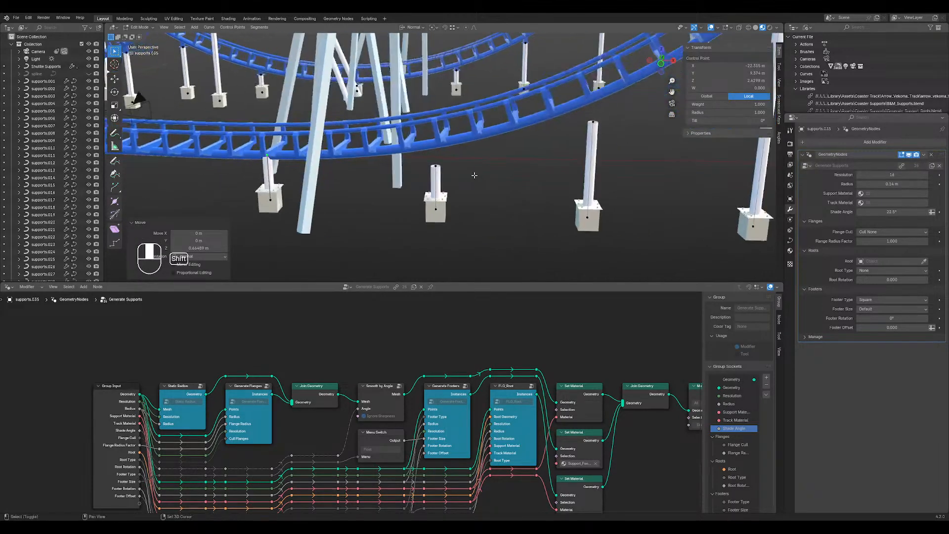
key("g")
key("z")
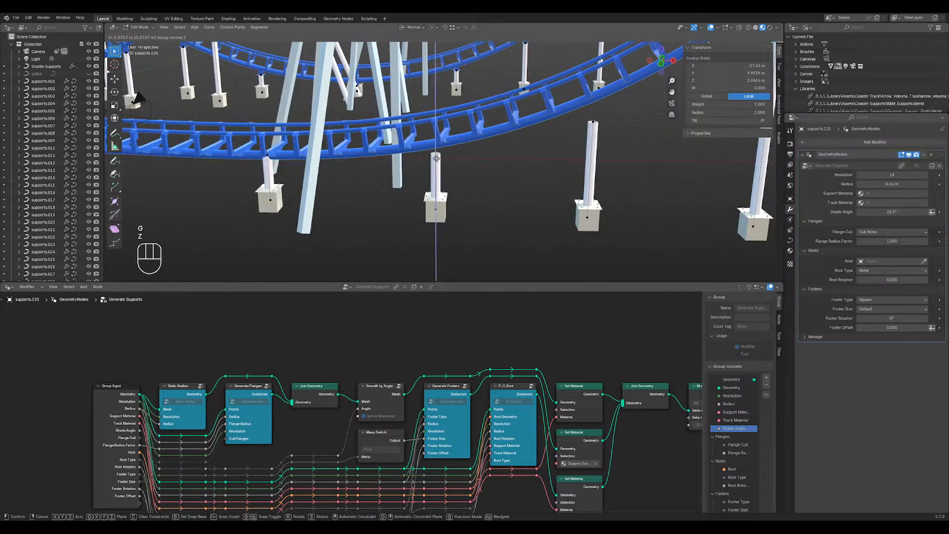
left_click(443, 150)
key("g")
key("z")
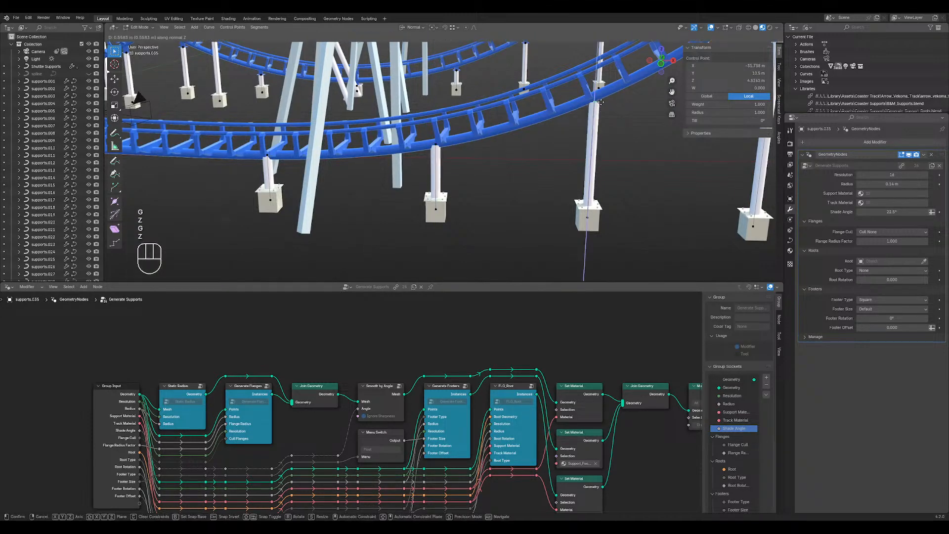
left_click(604, 97)
middle_click_drag(604, 96, 374, 135)
key("g")
key("z")
left_click(545, 121)
- In a wireframe top view, move the shortest post about 0.02 m along Y to centre it under the track
key("KP_7")
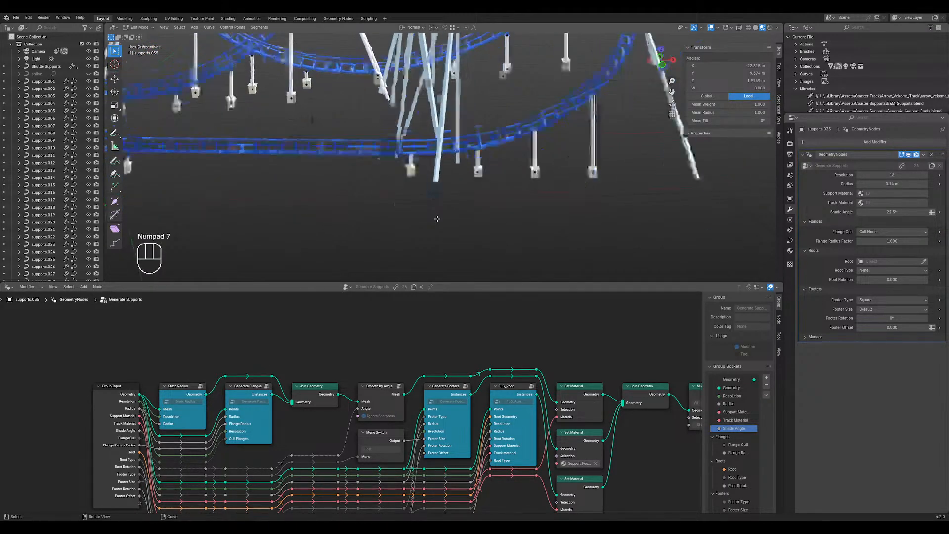
key("KP_Decimal")
key("shift+z")
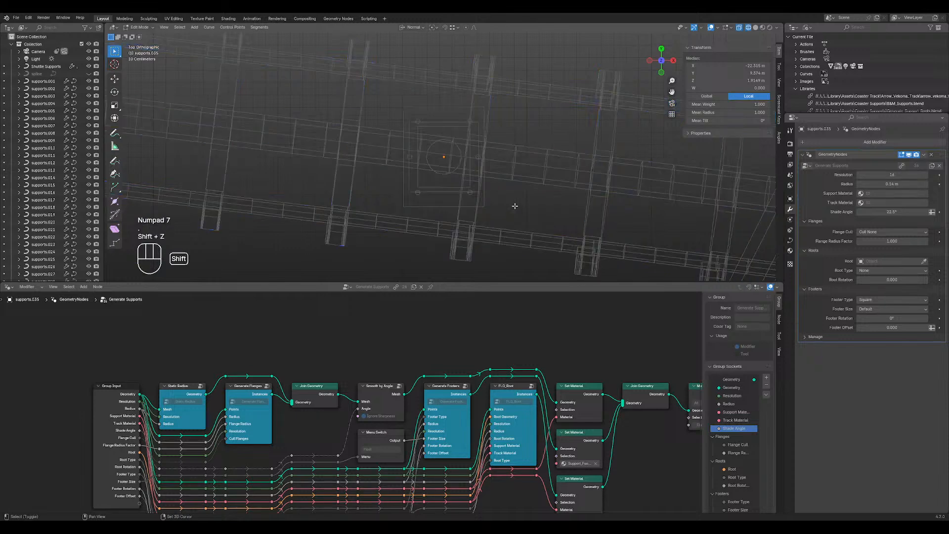
scroll(515, 206, "up", 2)
key("g")
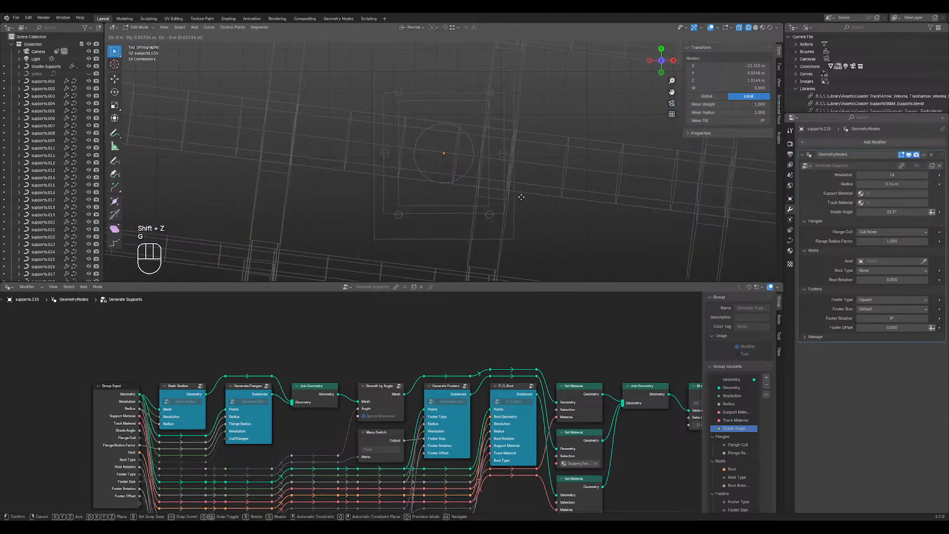
left_click(521, 196)
- Select both points of the second-shortest post and move them about 0.018 m along Y to centre it under the track
scroll(528, 198, "down", 3)
middle_click_drag(687, 205, 492, 184, "shift")
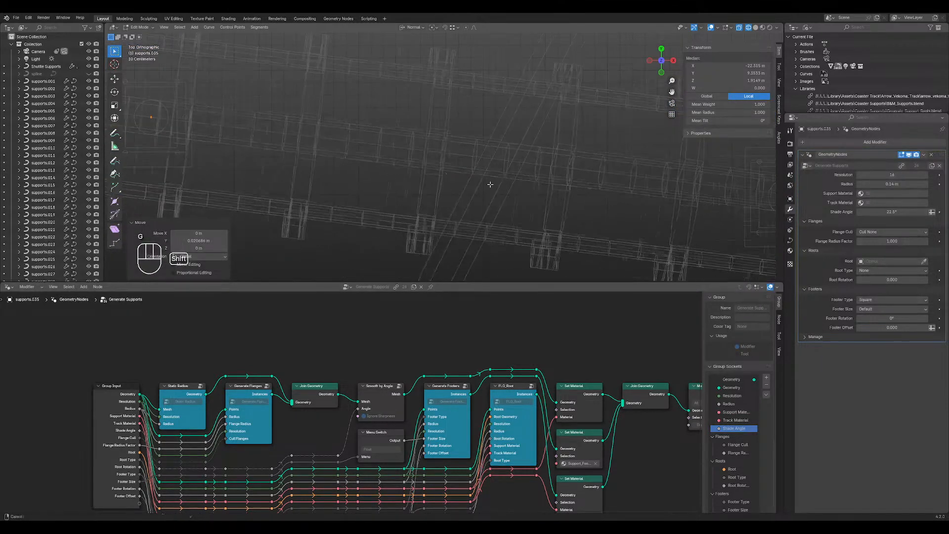
middle_click_drag(271, 143, 312, 163, "shift")
left_click_drag(277, 110, 364, 180)
middle_click_drag(261, 183, 288, 189, "shift")
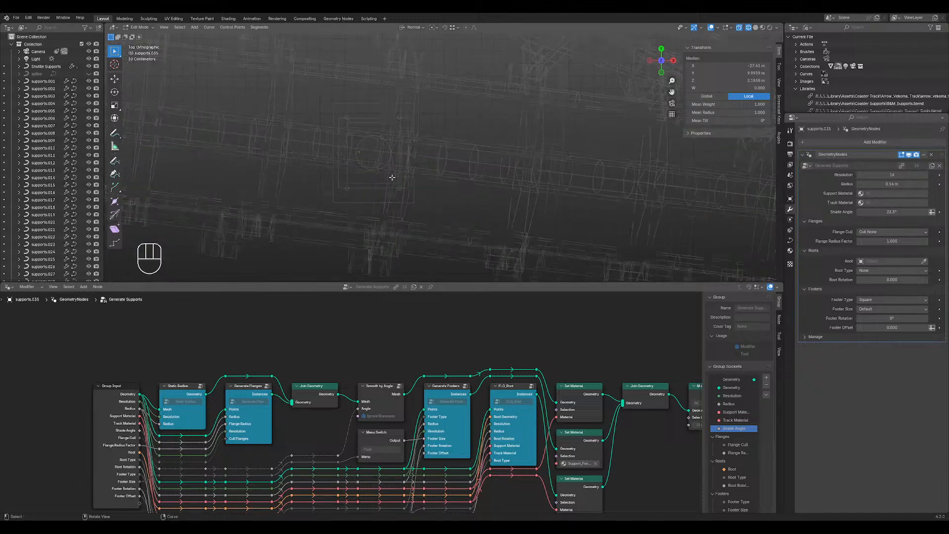
scroll(390, 179, "up", 2)
key("g")
left_click(361, 180)
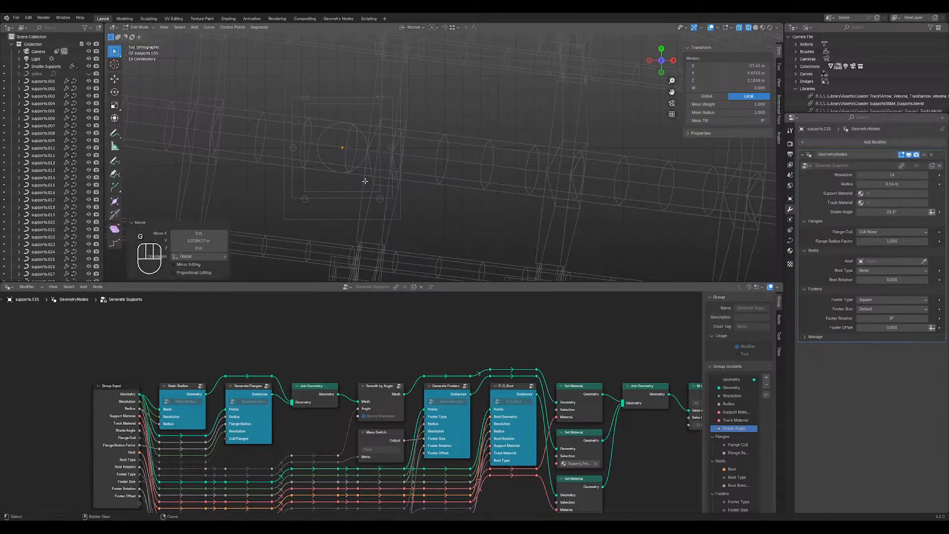
- Move the third post about 0.02 m along both X and Y to centre it under the track
middle_click_drag(364, 180, 304, 132)
key("g")
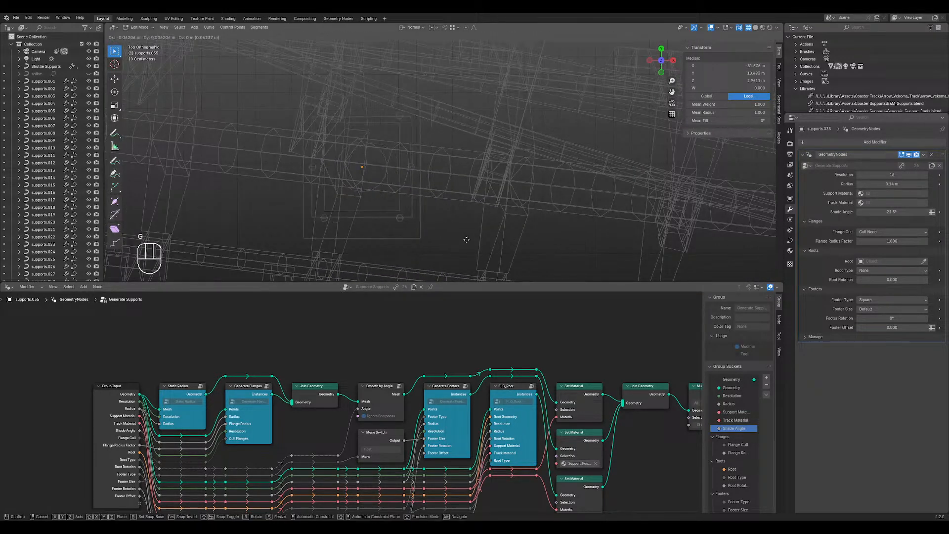
left_click(483, 238)
scroll(390, 218, "down", 9)
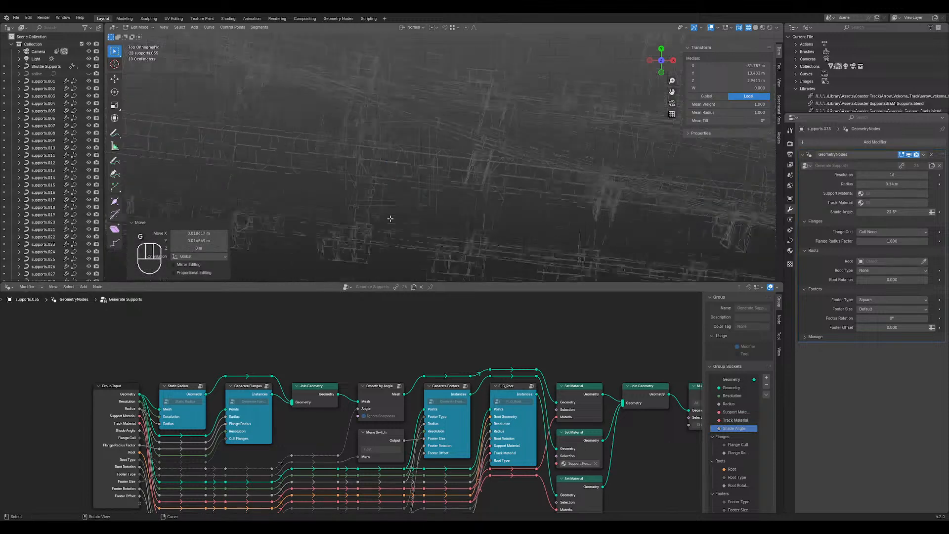
- Select both points of the tallest post in the row and move it about 0.005 m along Y under the track
middle_click_drag(561, 184, 426, 157, "shift")
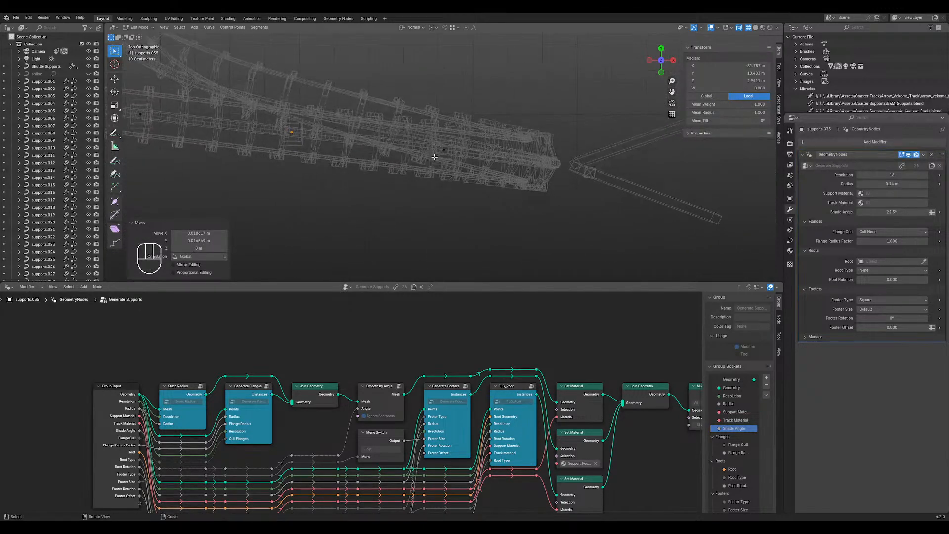
scroll(423, 154, "up", 8)
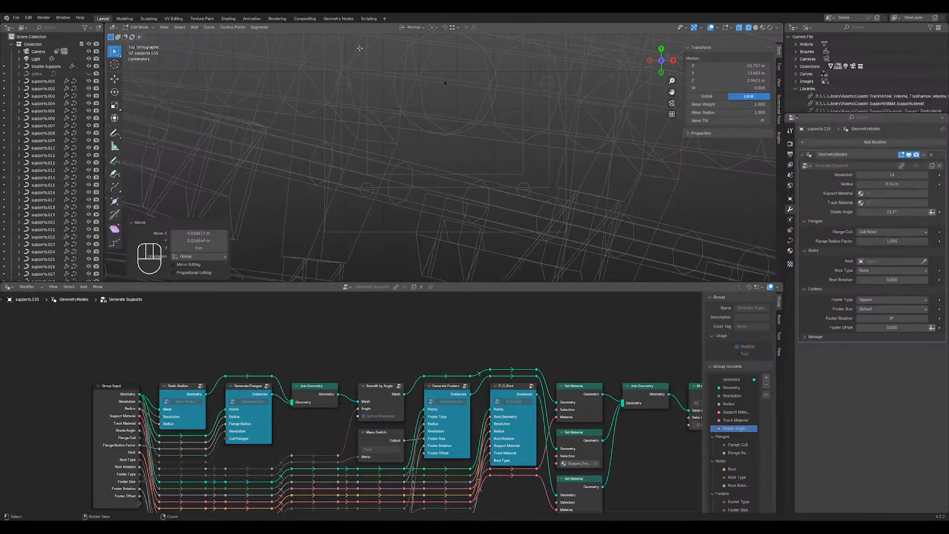
left_click_drag(340, 46, 554, 138)
middle_click_drag(501, 115, 500, 163, "shift")
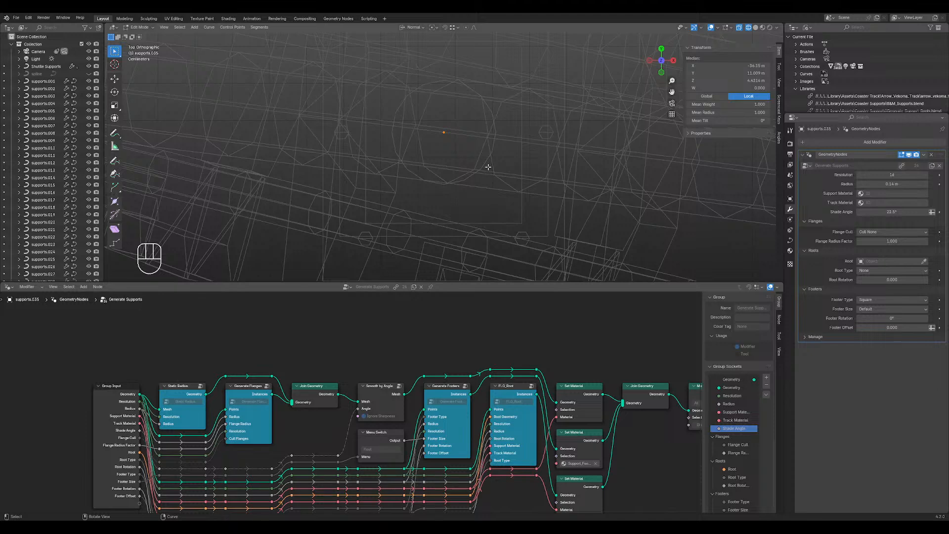
key("g")
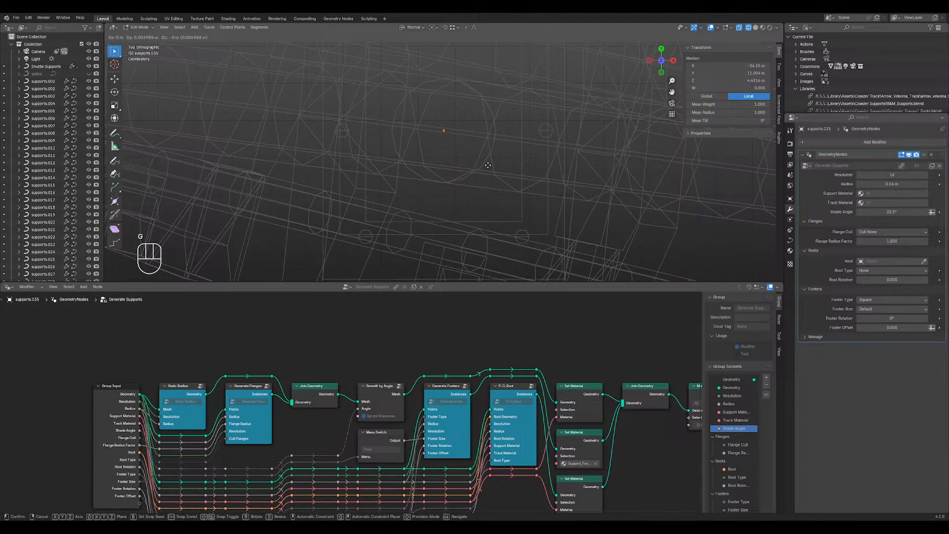
left_click(488, 165)
- Clear the selection and select both points of the shortest post in a perspective view
scroll(398, 176, "down", 13)
middle_click_drag(356, 162, 558, 174, "shift")
left_click(475, 195)
middle_click_drag(551, 218, 412, 169)
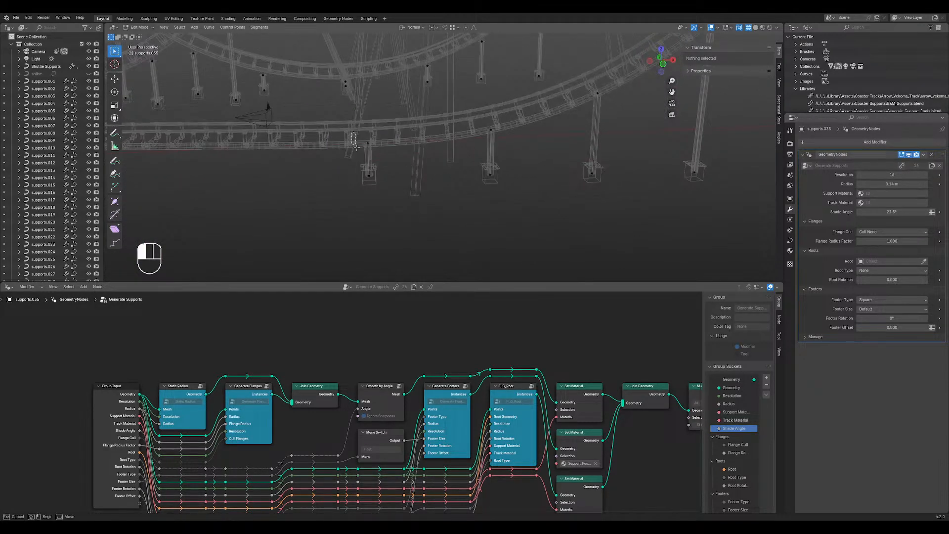
left_click_drag(356, 148, 389, 180)
right_click(390, 181)
left_click(390, 181)
key("ctrl+z")
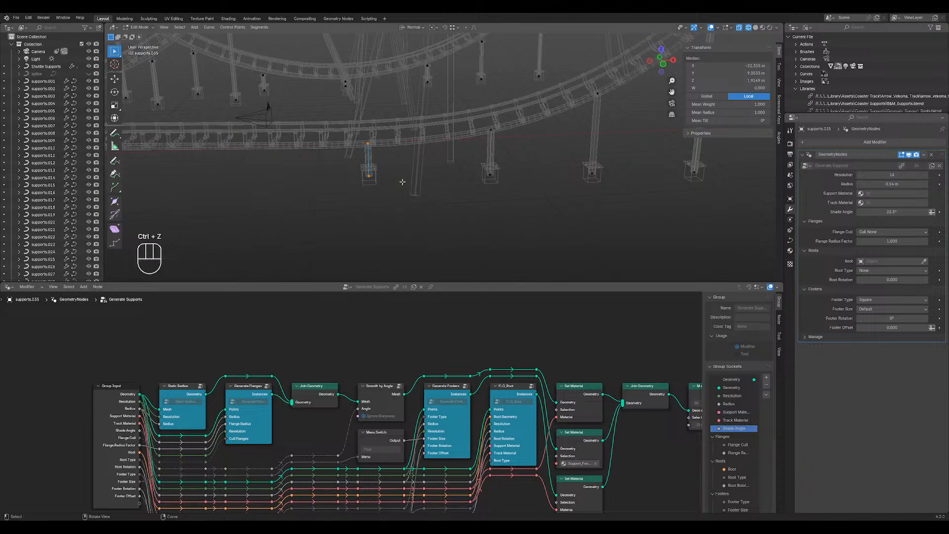
- Add the other three posts under the outer track to the selection and subdivide all four
scroll(478, 162, "down", 3)
left_click_drag(518, 117, 565, 168, "shift")
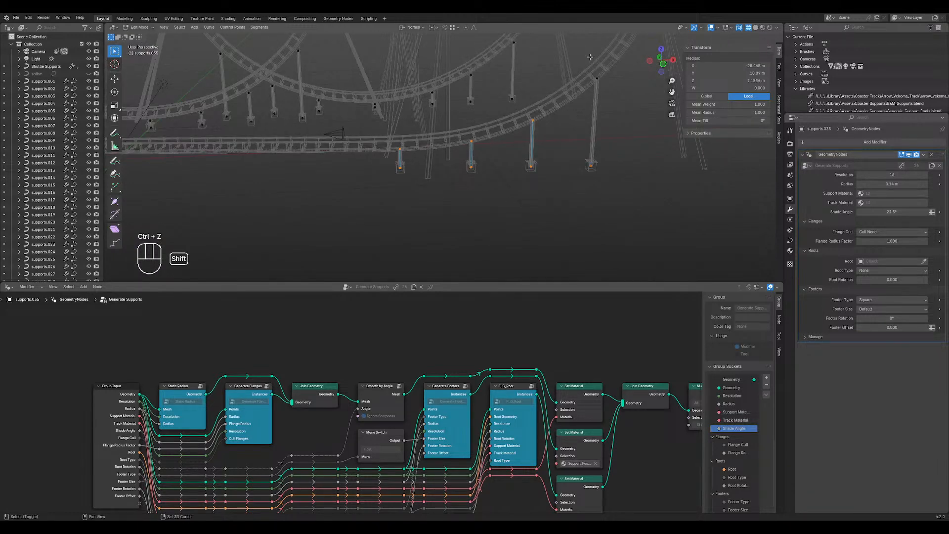
right_click(530, 170)
left_click(530, 170)
- Raise the new middle points of the two shortest posts along Z by about 0.36 m and 0.64 m, close to their tops
left_click(408, 161)
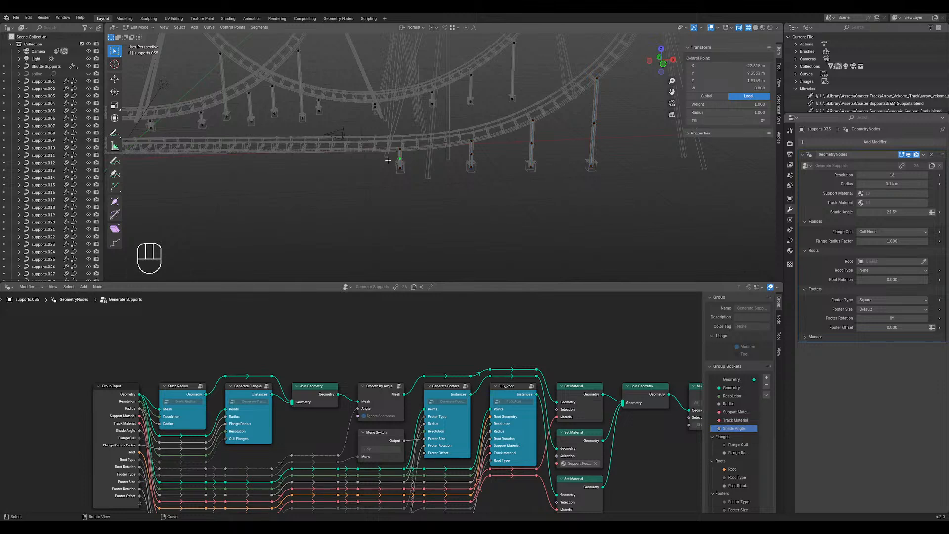
scroll(388, 161, "up", 7)
key("g")
key("z")
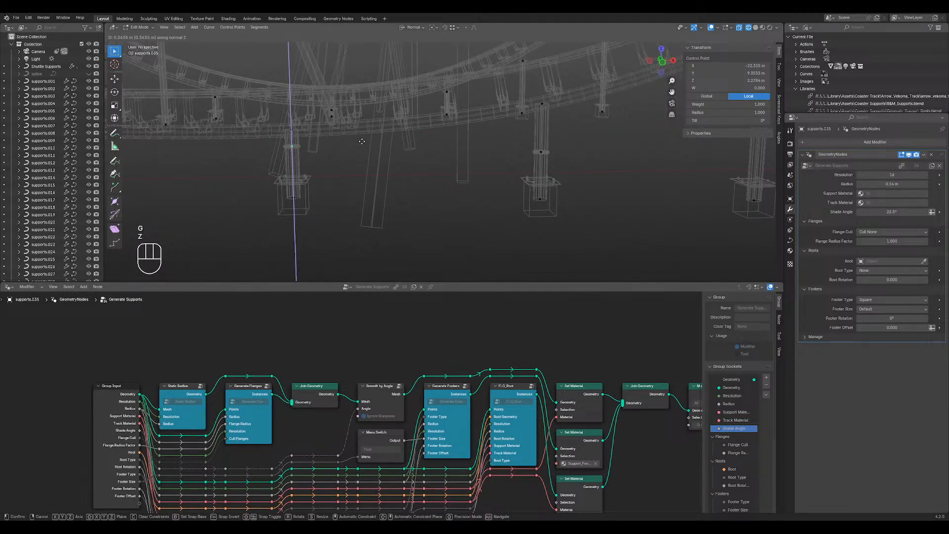
left_click(363, 141)
left_click(546, 152)
key("g")
key("z")
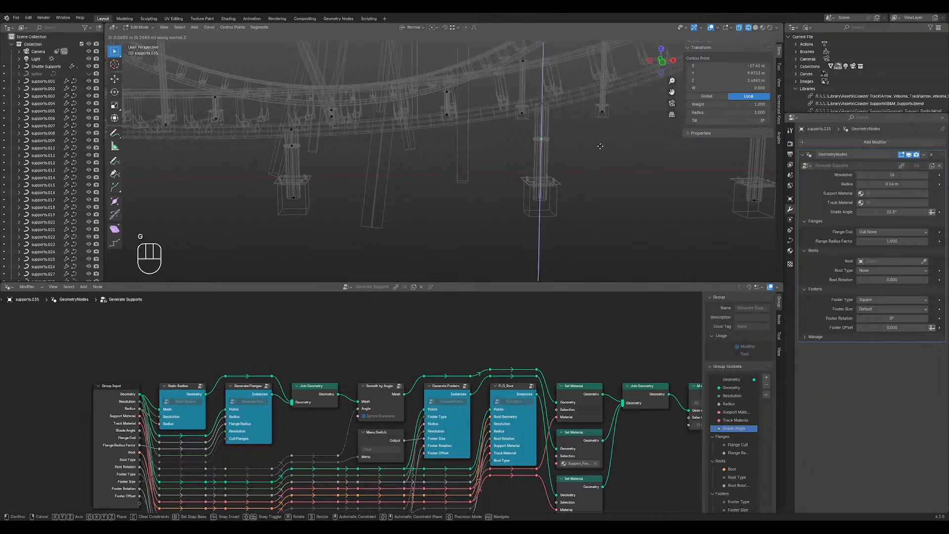
left_click(606, 129)
- Raise the third post's middle point about 1.39 m along Z to just below its top
middle_click_drag(606, 129, 398, 203, "shift")
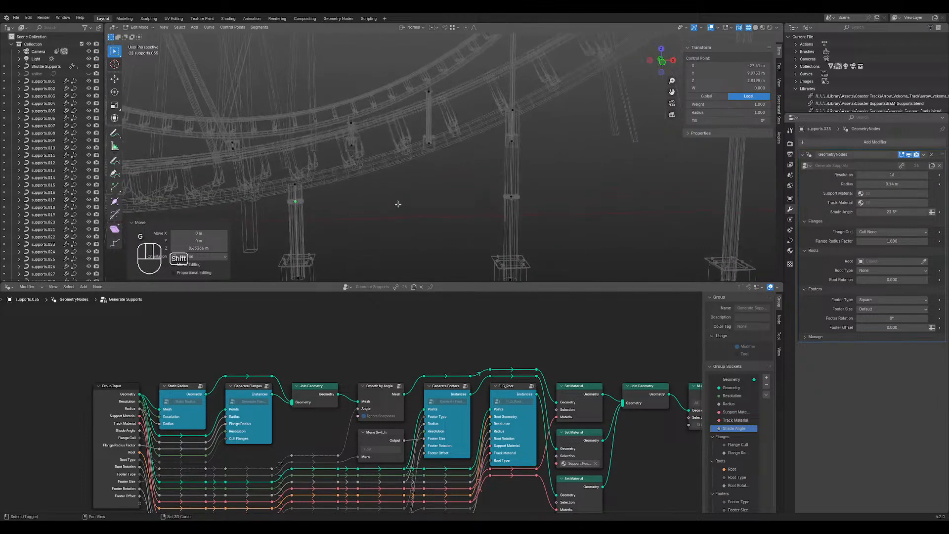
left_click(517, 196)
key("g")
key("z")
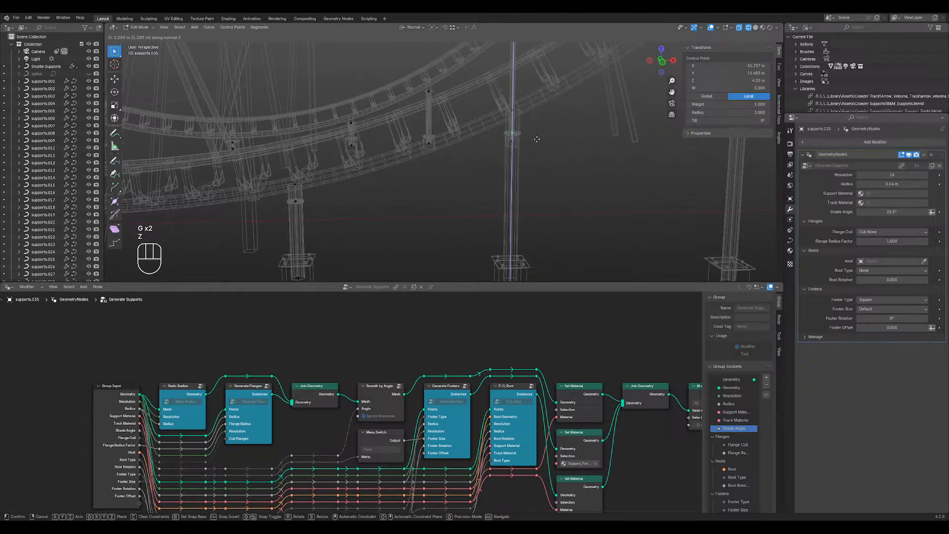
left_click(537, 139)
- Raise the tallest post's middle point about 2.65 m along Z to just below its top, and return to object mode
scroll(540, 140, "down", 4)
middle_click_drag(566, 162, 515, 188, "shift")
left_click(544, 163)
key("g")
key("z")
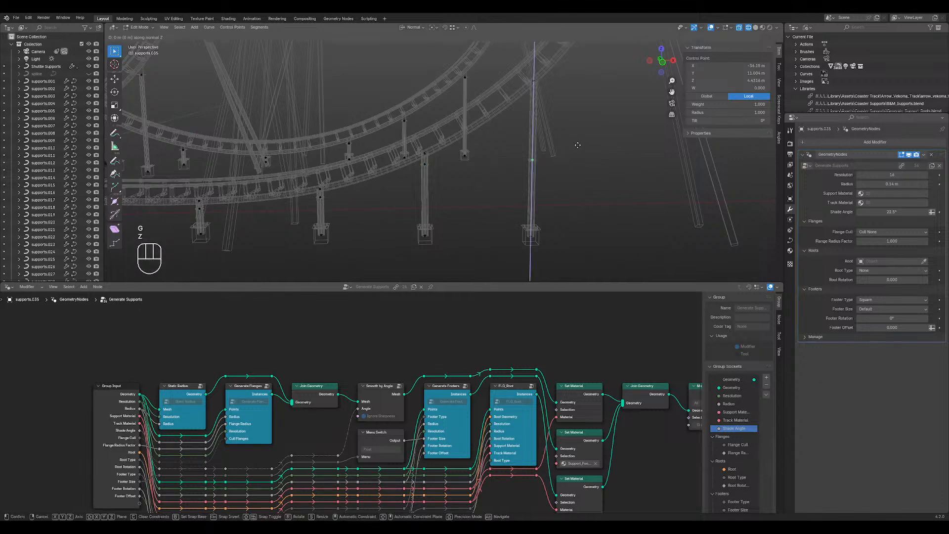
left_click(590, 80)
middle_click_drag(529, 152, 424, 138, "shift")
key("Tab")
- Inspect the footing supports along the lower track and the fit of the adjusted posts
scroll(546, 184, "down", 2)
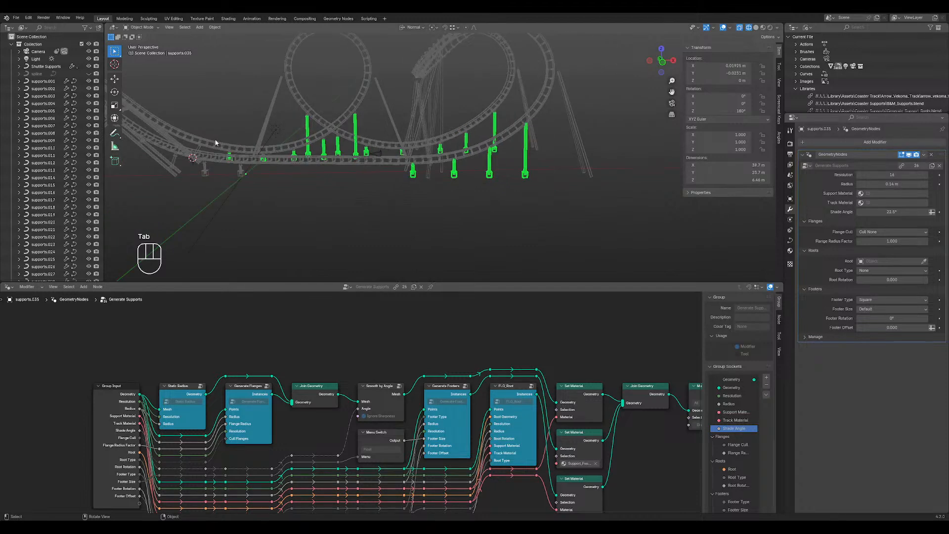
middle_click_drag(216, 143, 257, 132, "shift")
scroll(430, 165, "up", 6)
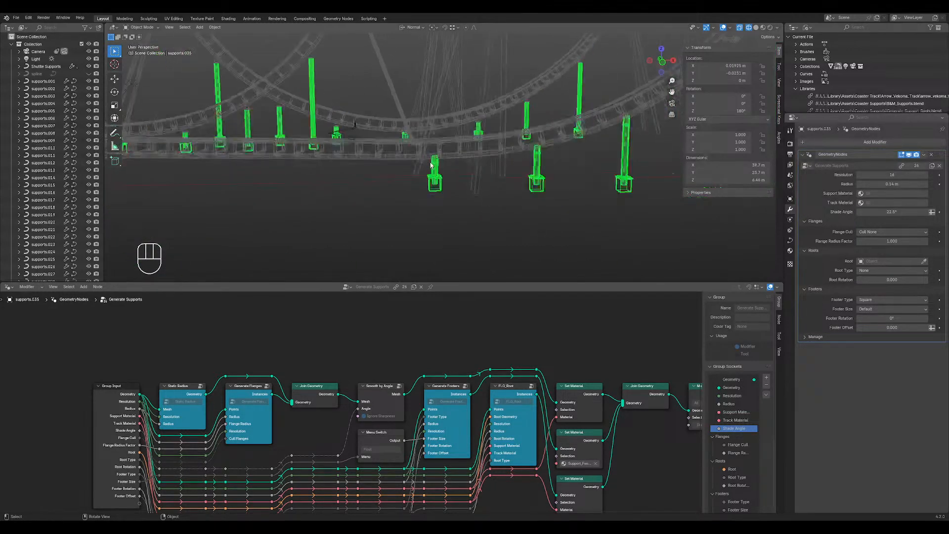
middle_click_drag(431, 165, 382, 148)
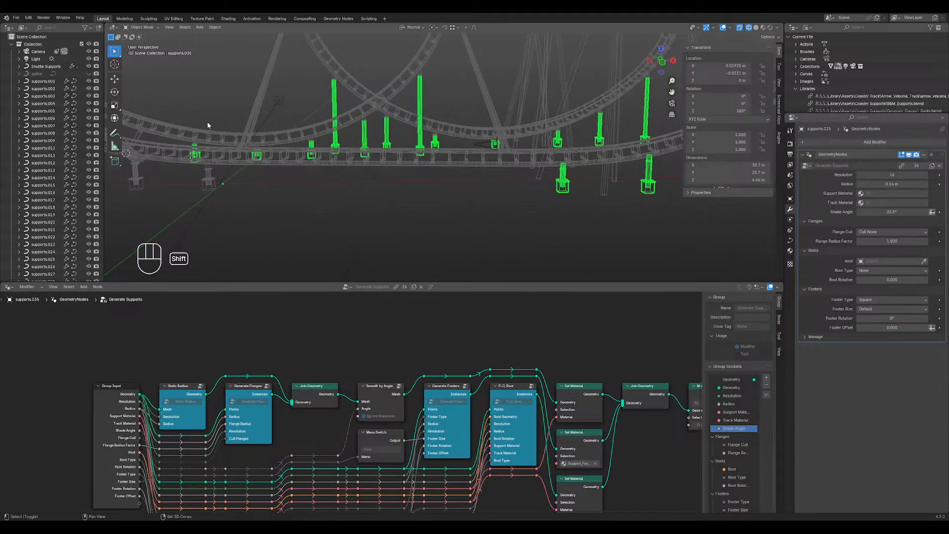
middle_click_drag(207, 126, 497, 184)
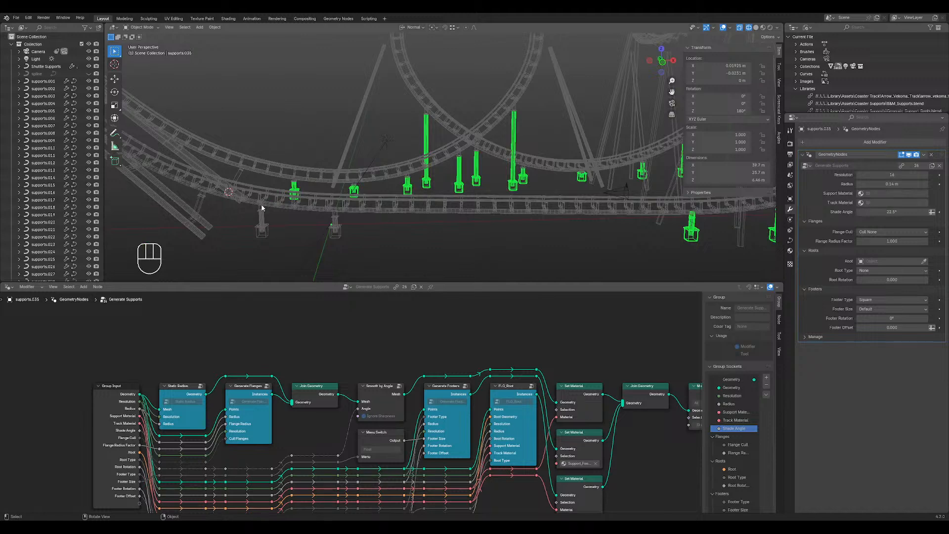
middle_click_drag(665, 205, 379, 190, "shift")
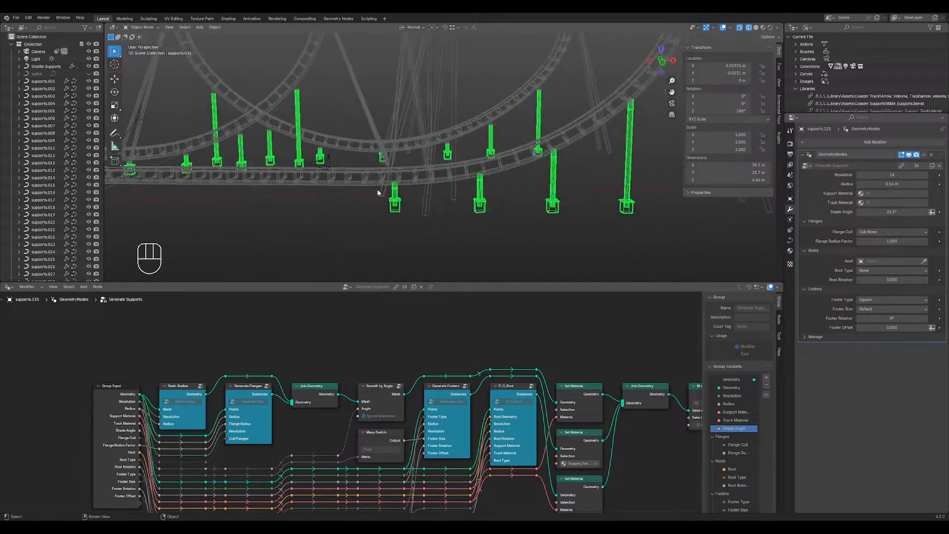
scroll(363, 230, "up", 5)
middle_click_drag(362, 235, 466, 139, "shift")
- Select the upper two points of each of the four posts, separate them into their own object, and return to object mode
key("Tab")
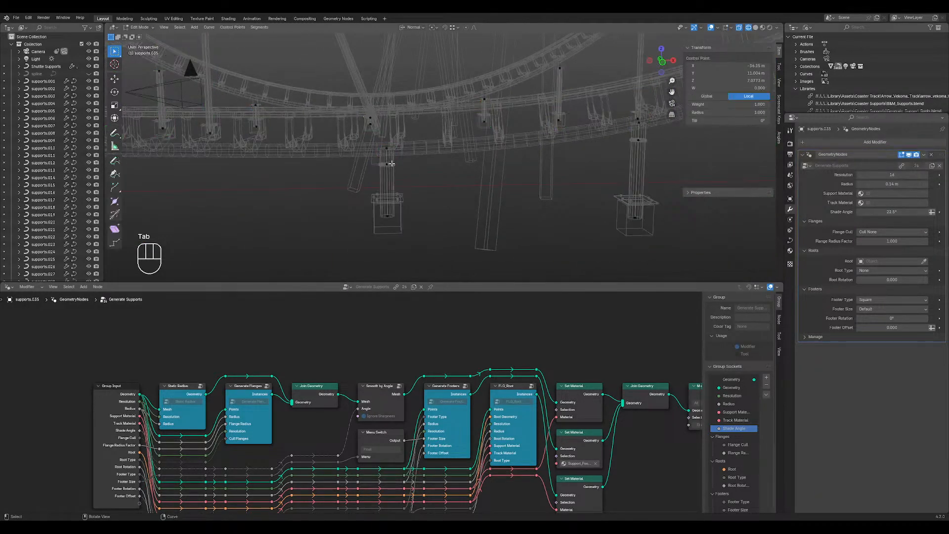
scroll(435, 180, "down", 3)
middle_click_drag(445, 185, 476, 162)
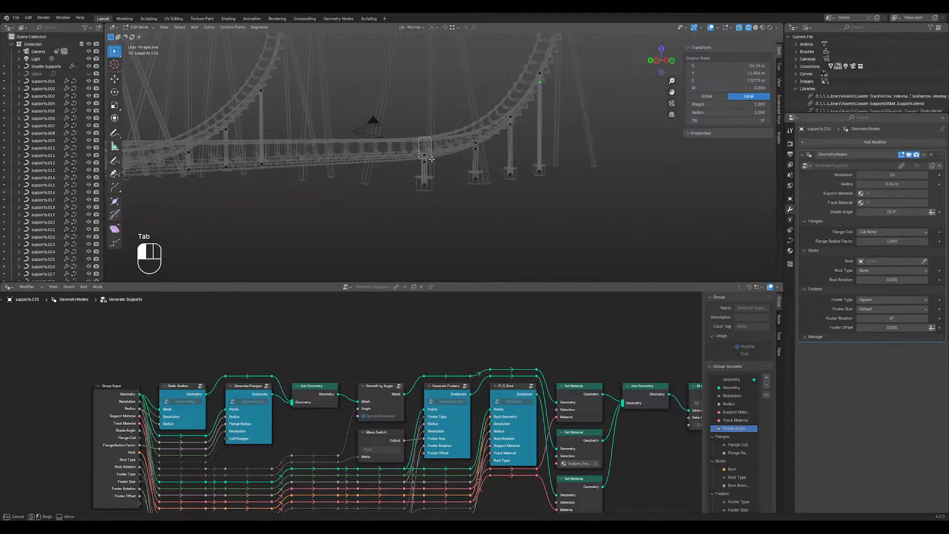
left_click_drag(431, 158, 431, 159)
left_click_drag(492, 141, 520, 104, "shift")
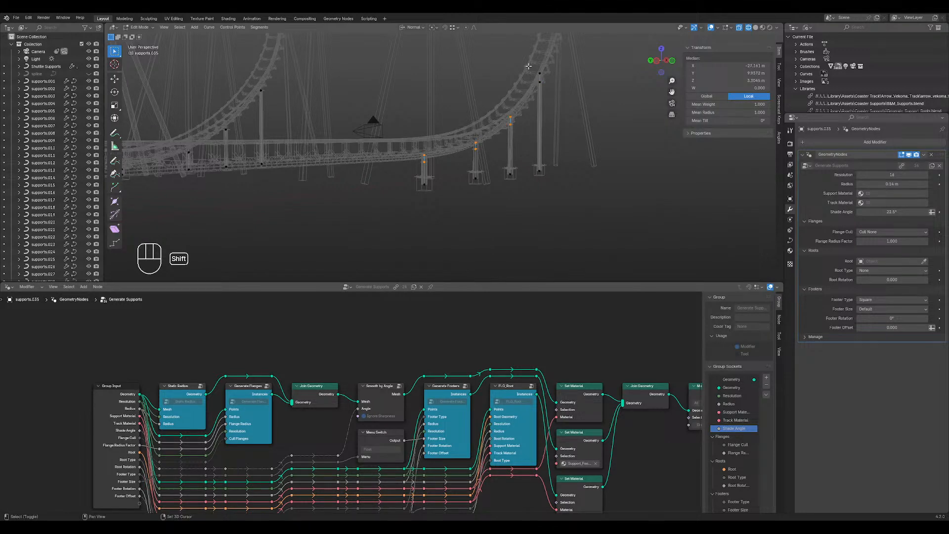
key("p")
key("Return")
key("Tab")
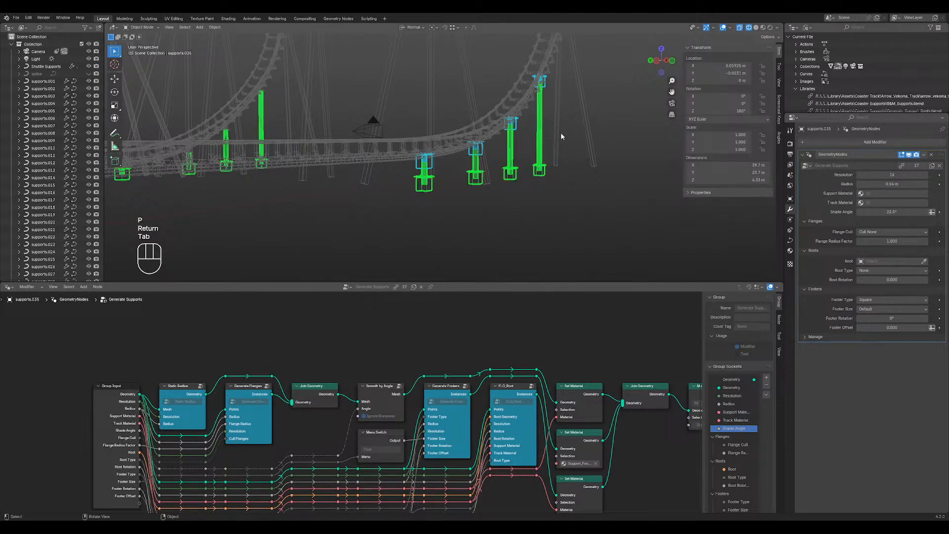
- Select the separated top segments, open them briefly in edit mode, and restore the shaded view in object mode
left_click(518, 127)
key("Tab")
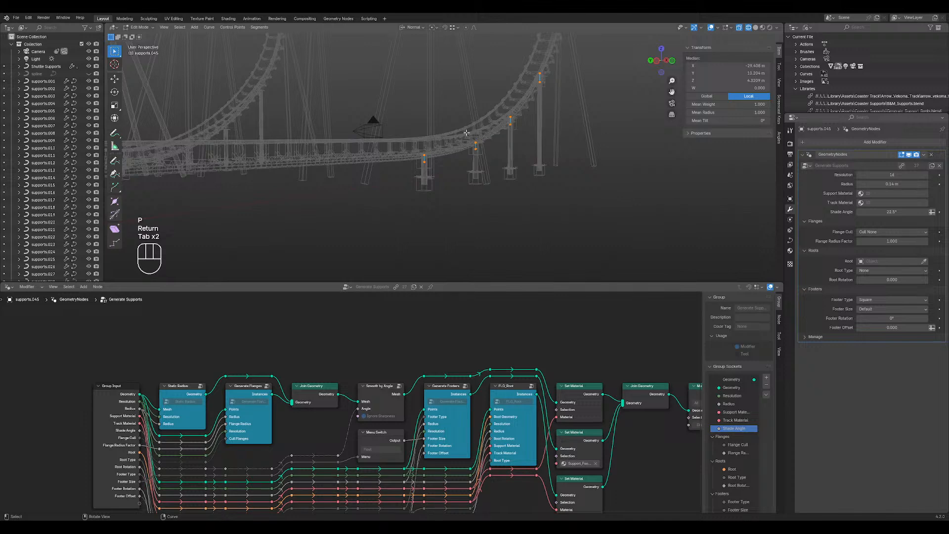
key("q")
key("Tab")
mouse_move(449, 157)
middle_mouse_down()
mouse_move(351, 180)
mouse_move(503, 162)
middle_mouse_up()
key("shift+z")
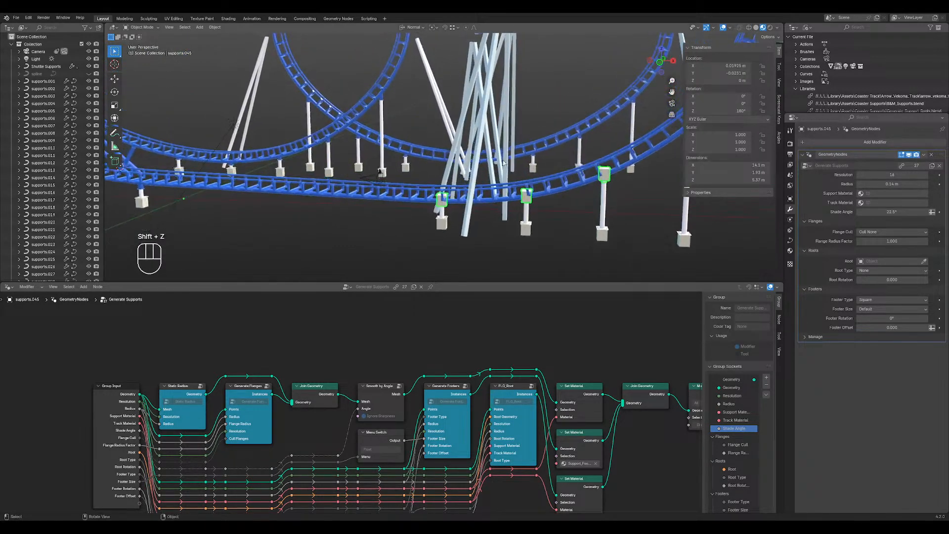
- Replace the separated top segments' Generate Supports modifier with the Generate_Support_Roots modifier copied from the existing root connectors
left_click(931, 156)
middle_click_drag(445, 168, 317, 143)
left_click(301, 126, "shift")
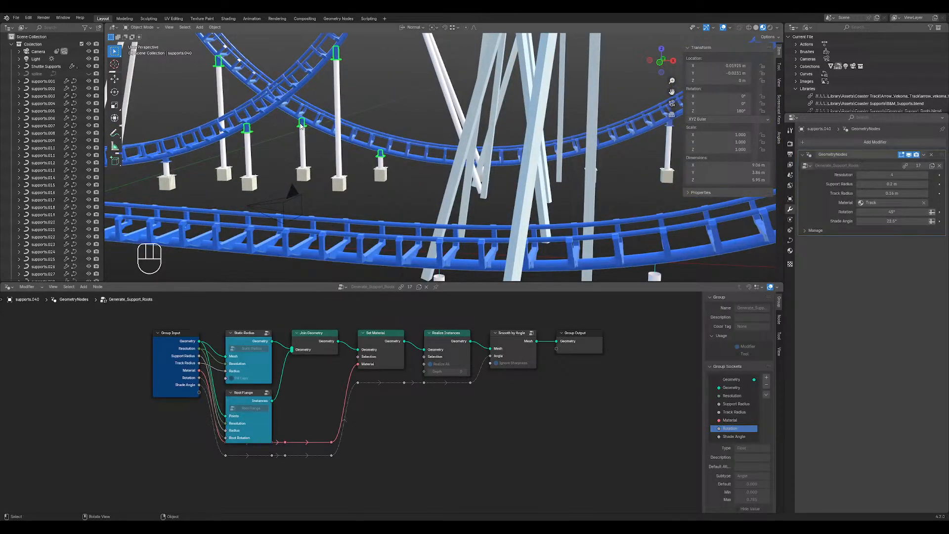
key("q")
left_click(300, 125)
scroll(317, 138, "down", 2)
middle_click_drag(550, 225, 433, 140, "shift")
- Adjust the mean tilt of the four new root connectors to line up with the rails, and return to object mode
key("Tab")
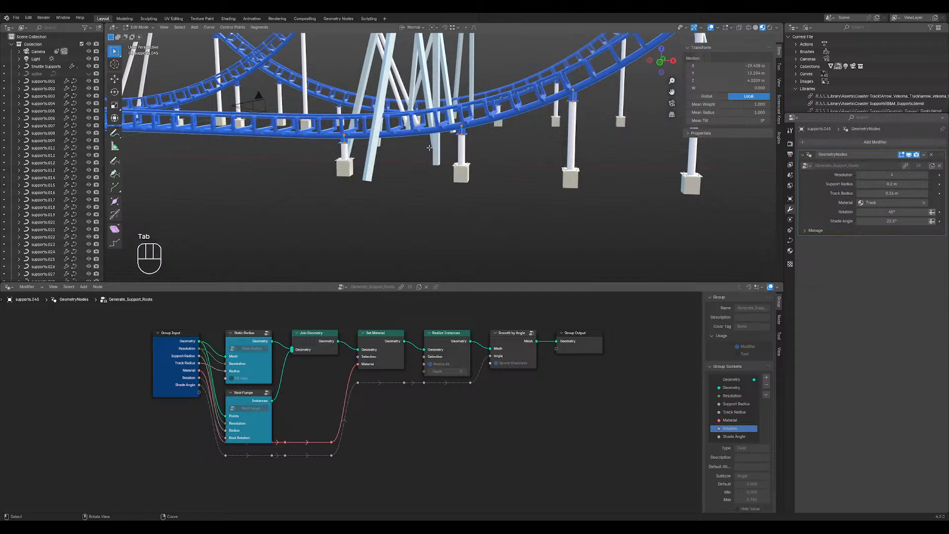
scroll(430, 148, "up", 4)
middle_click_drag(361, 131, 481, 121, "shift")
scroll(481, 121, "up", 3)
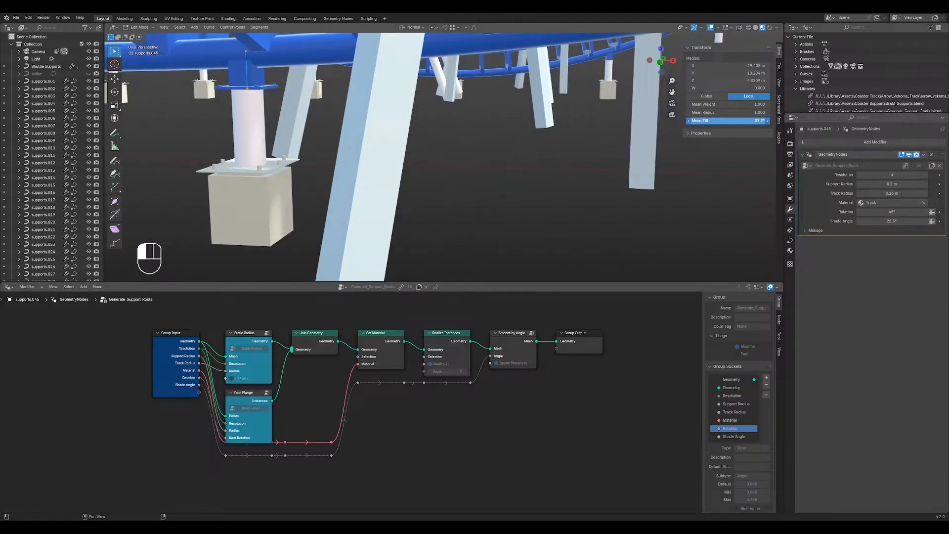
key("Tab")
scroll(499, 200, "down", 4)
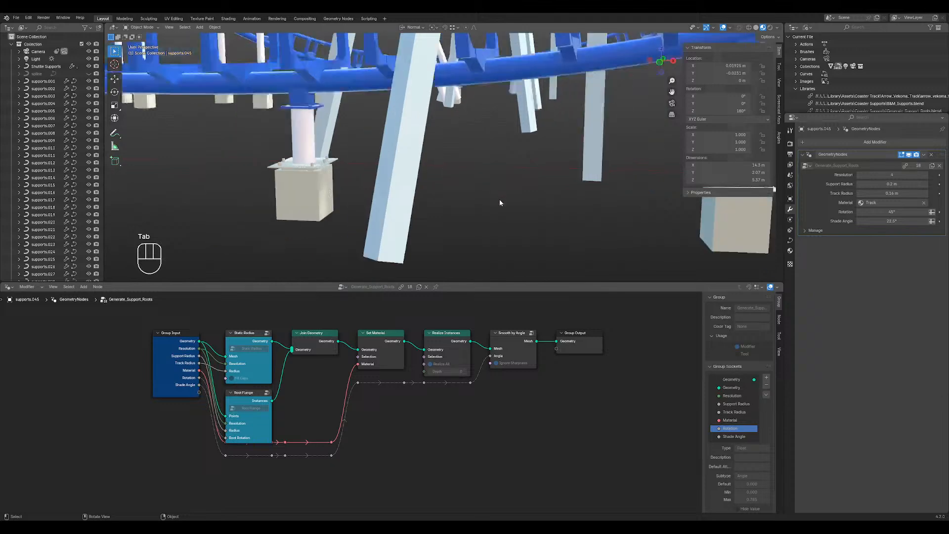
- Check the connected posts along the lower track and save the file
middle_click_drag(504, 203, 409, 216)
scroll(584, 186, "down", 4)
scroll(409, 217, "down", 4)
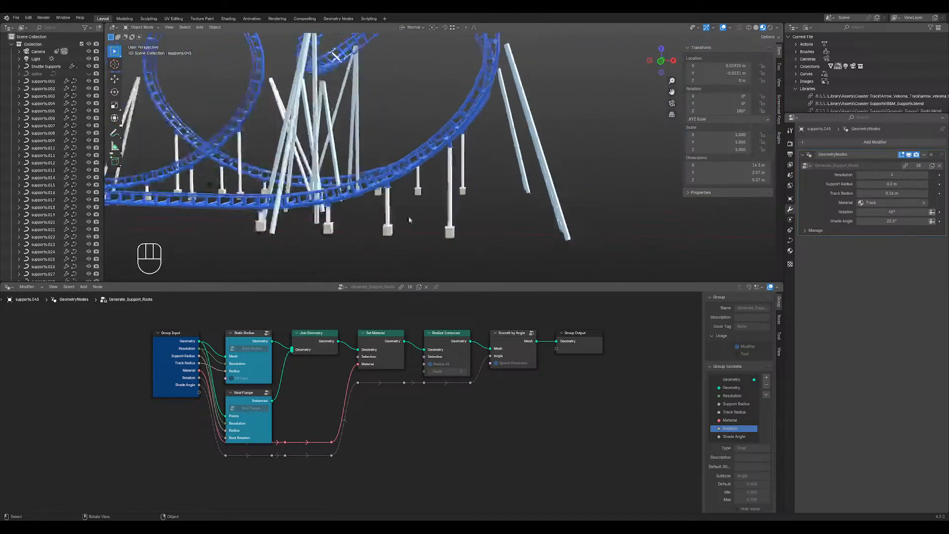
middle_click_drag(461, 195, 495, 157)
scroll(402, 139, "up", 5)
scroll(427, 149, "down", 6)
scroll(426, 134, "down", 2)
key("ctrl+s")
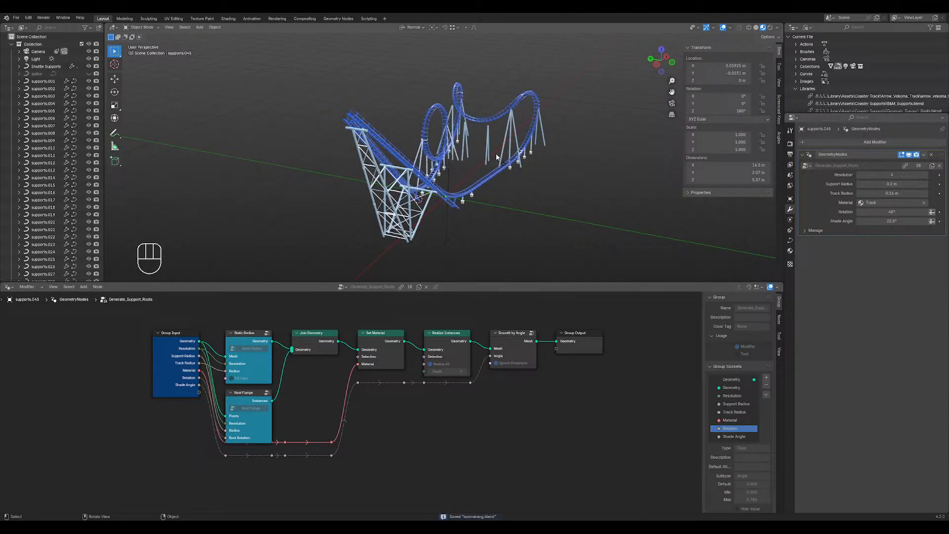
- Examine the supports around the loops and along the track from several sides
middle_click_drag(507, 165, 596, 126)
scroll(418, 204, "up", 5)
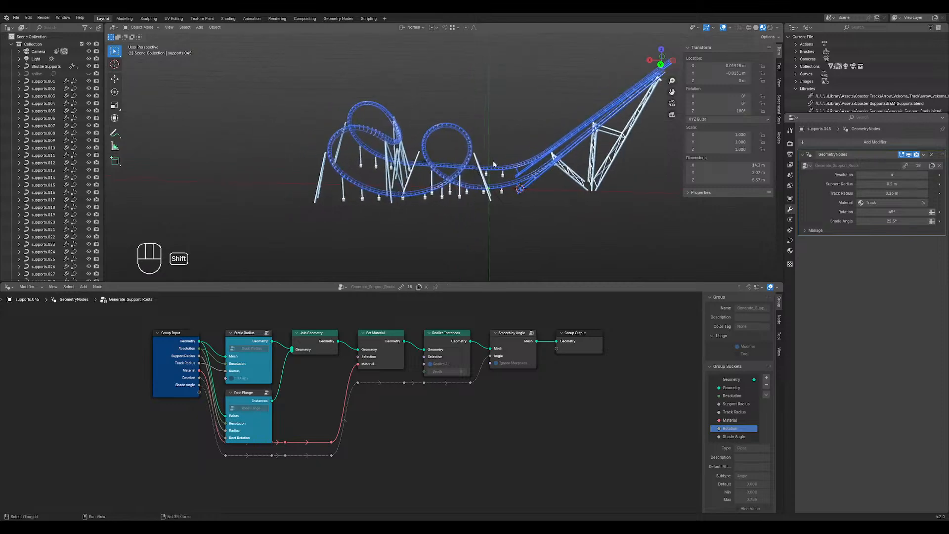
middle_click_drag(418, 205, 369, 145)
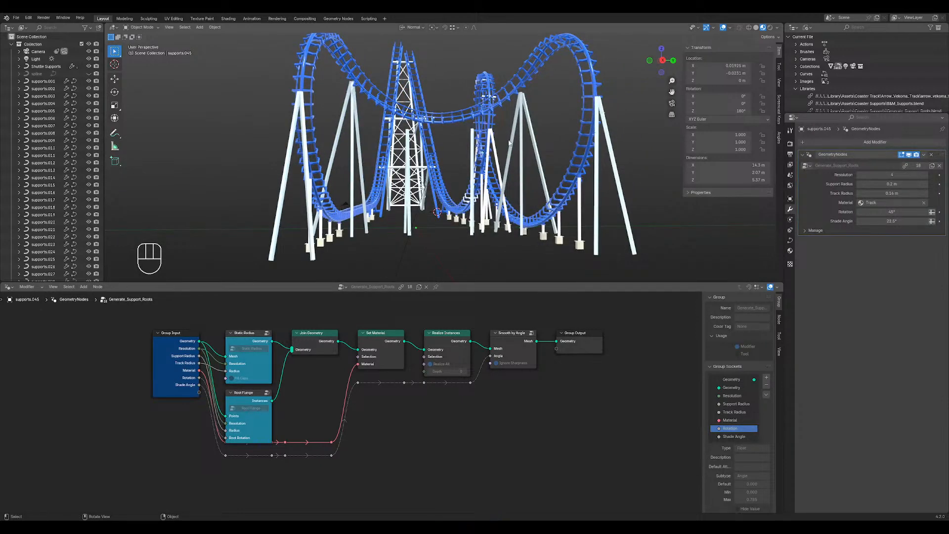
middle_click_drag(508, 142, 345, 77)
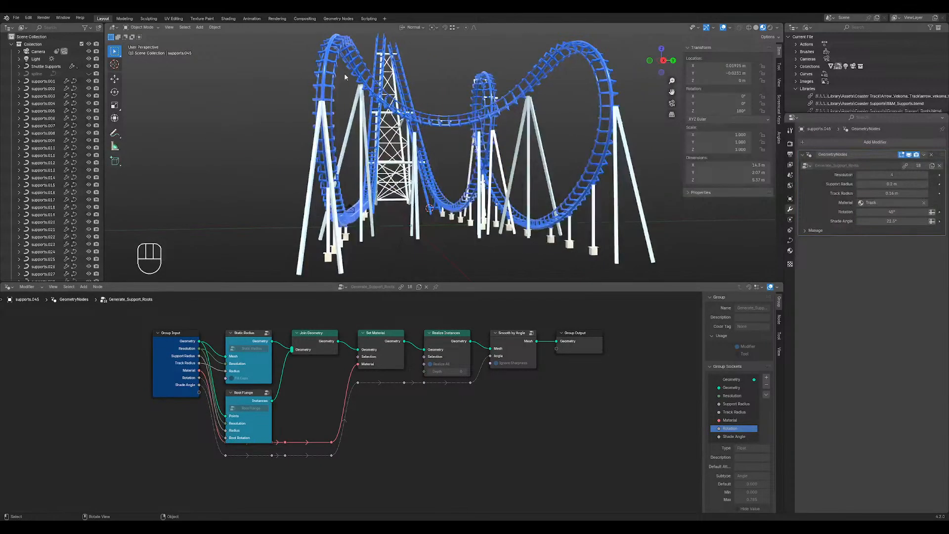
middle_click_drag(539, 115, 699, 166)
middle_click_drag(435, 158, 479, 136)
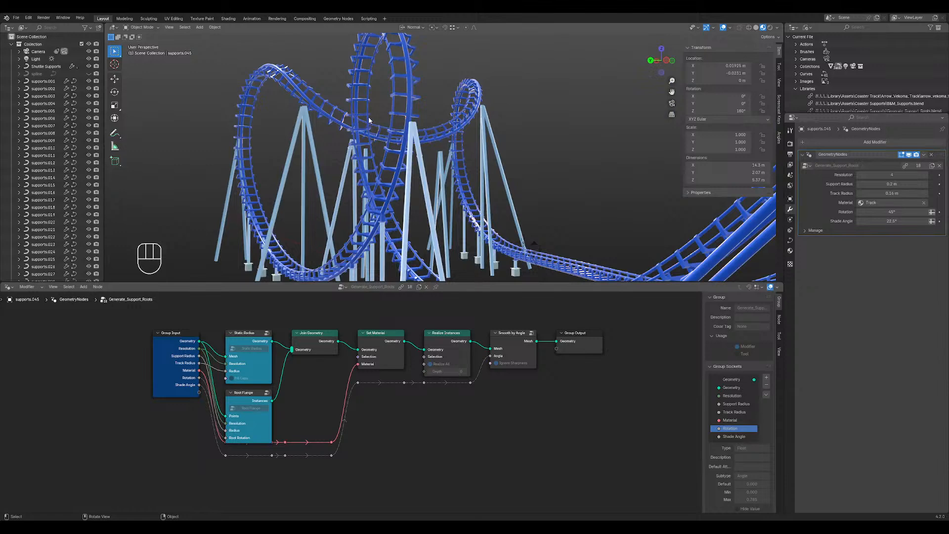
scroll(369, 116, "up", 1)
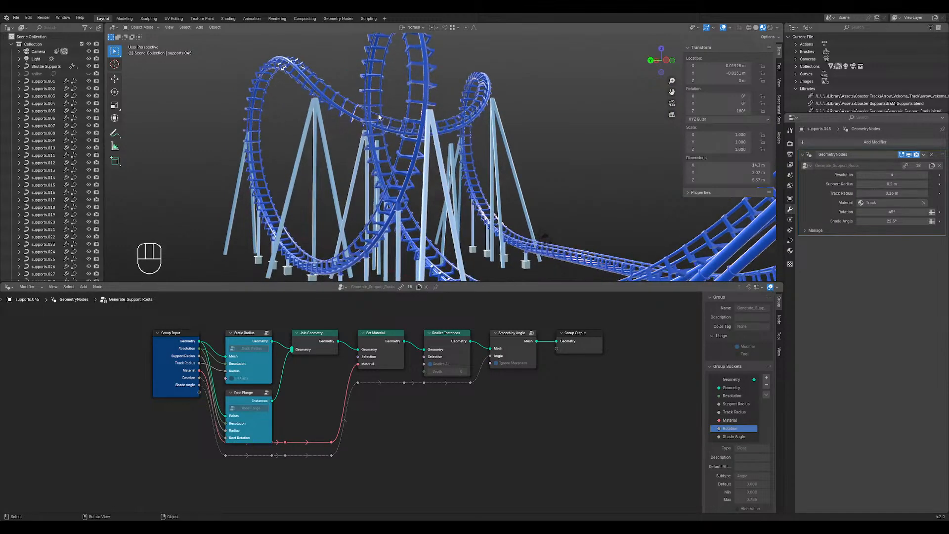
scroll(437, 121, "up", 5)
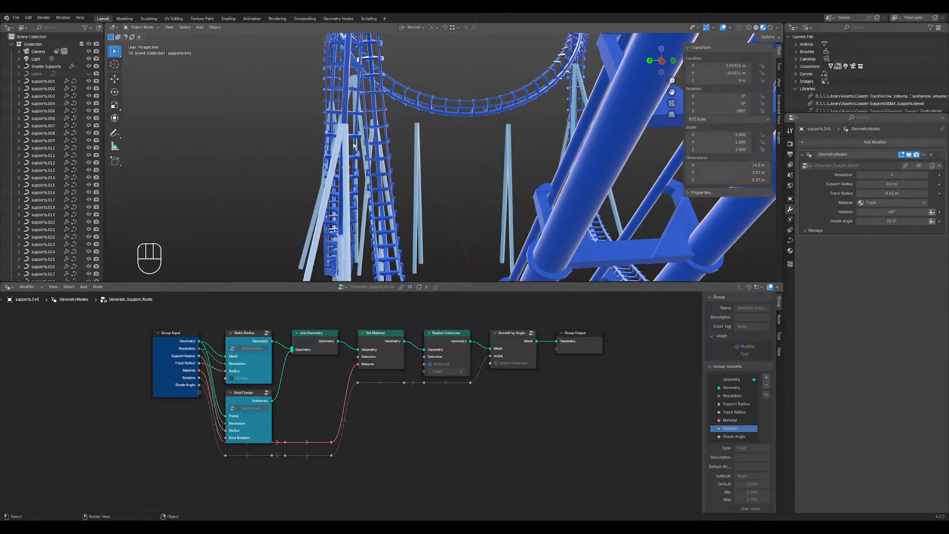
middle_click_drag(354, 146, 461, 128)
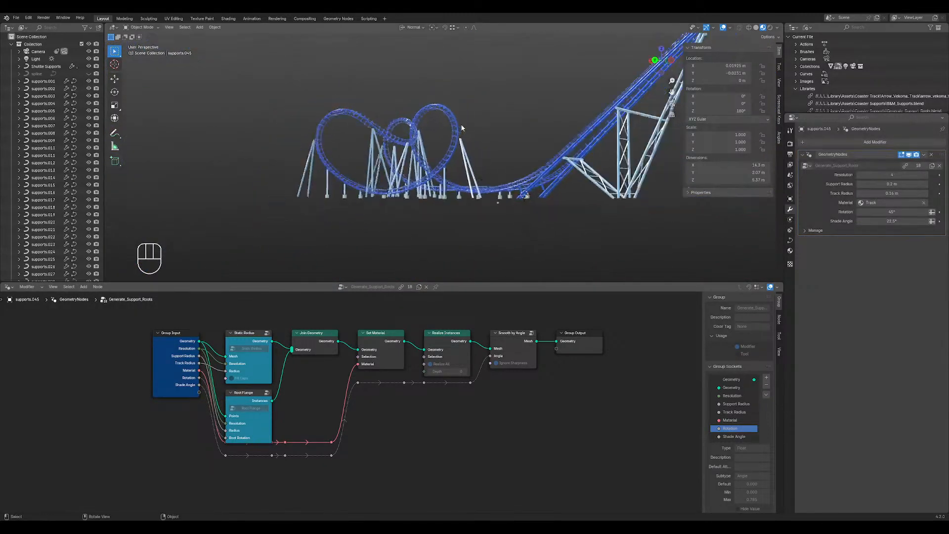
- Save the file again and look over the complete coaster layout
scroll(462, 128, "down", 2)
key("ctrl+s")
middle_click_drag(467, 170, 547, 162)
scroll(475, 184, "up", 6)
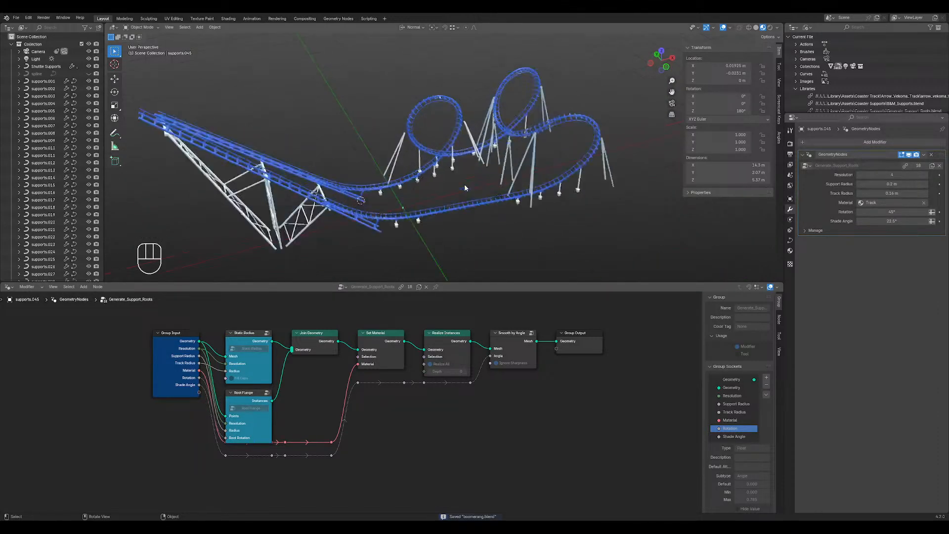
middle_click_drag(474, 168, 474, 139)
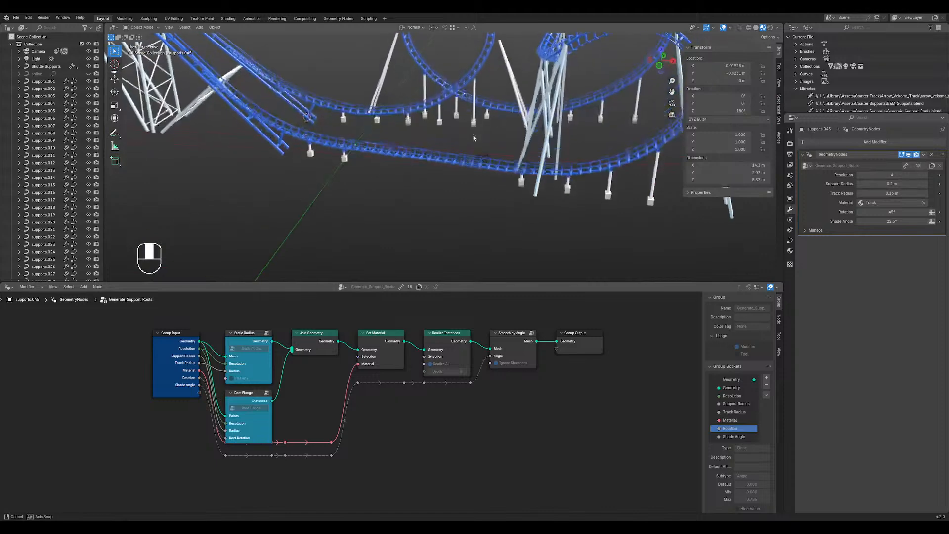
scroll(474, 139, "down", 5)
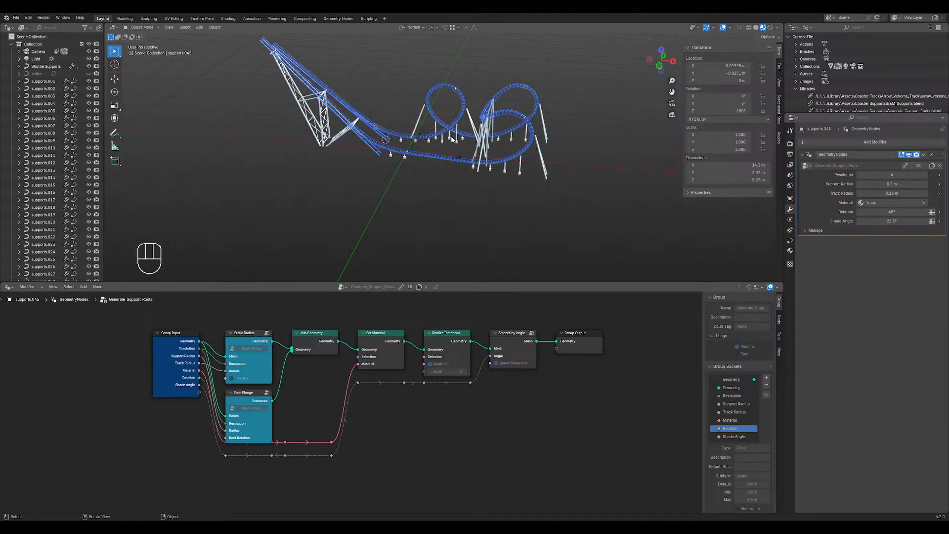
- Look through the camera on the track and change its Follow Path constraint offset to shift it along the spline
left_click(459, 158)
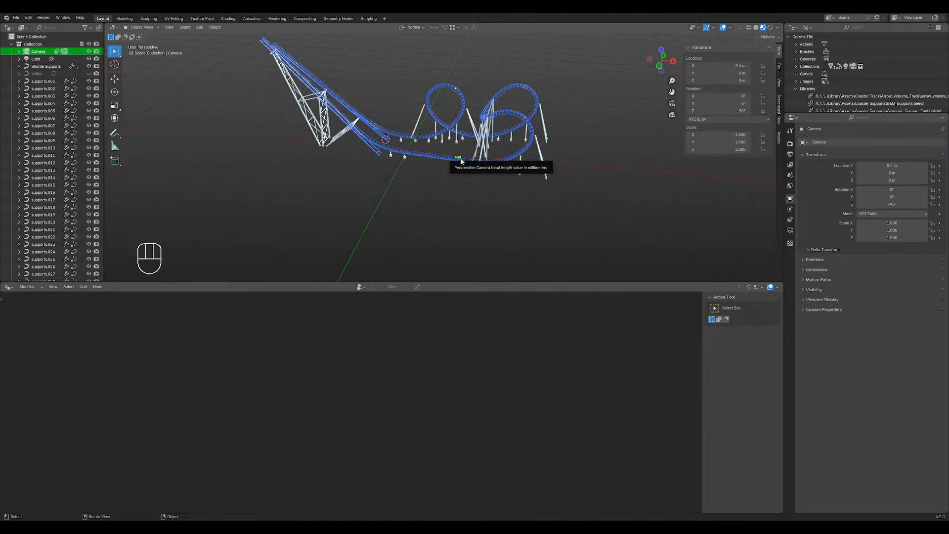
key("KP_0")
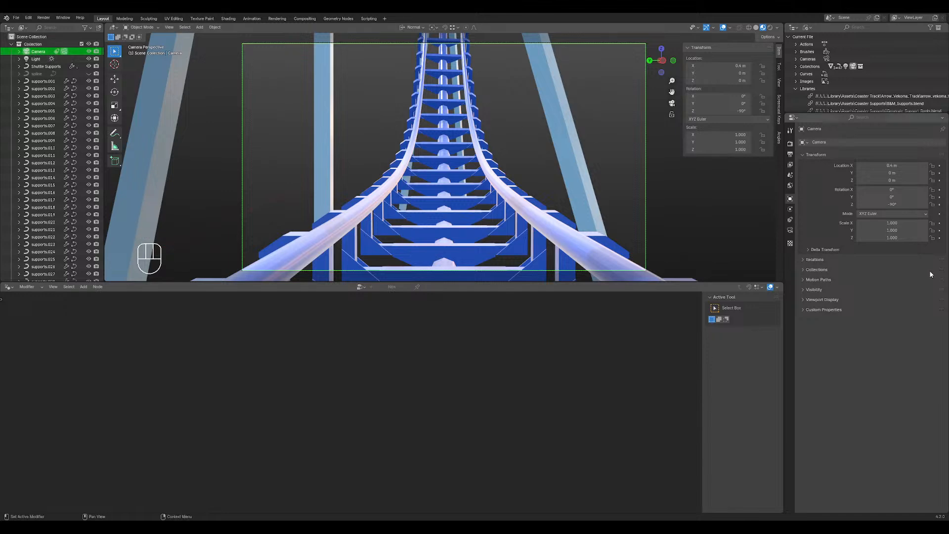
left_click(791, 230)
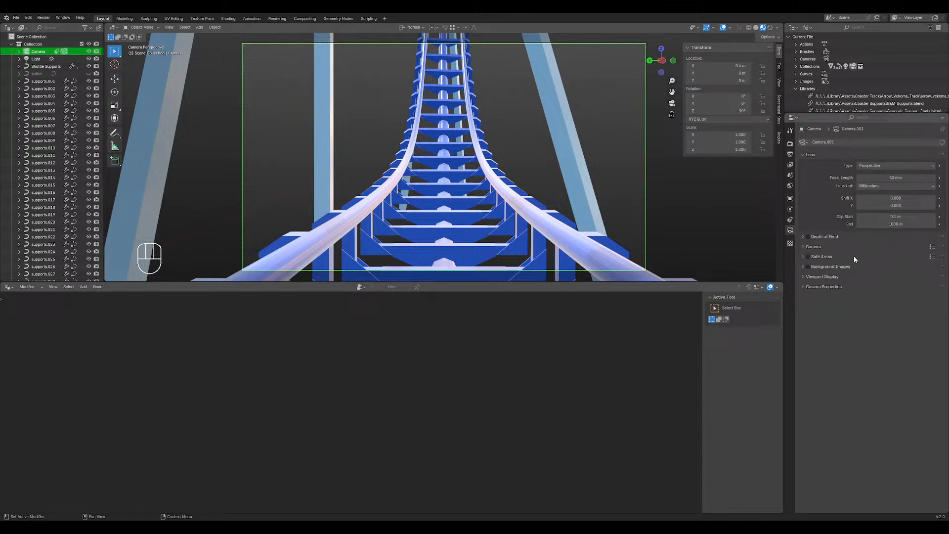
left_click(790, 220)
left_click_drag(897, 174, 861, 175)
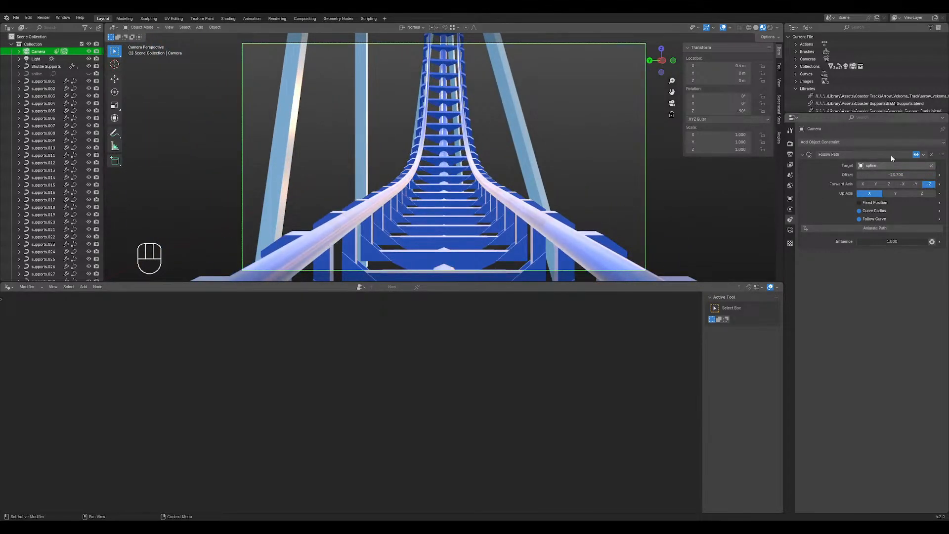
- Leave the camera view, bring the whole coaster back into view and save the project
middle_click_drag(532, 130, 476, 181)
key("shift+c")
scroll(465, 159, "up", 12)
middle_click_drag(475, 181, 493, 225)
scroll(449, 183, "down", 5)
key("ctrl+s")
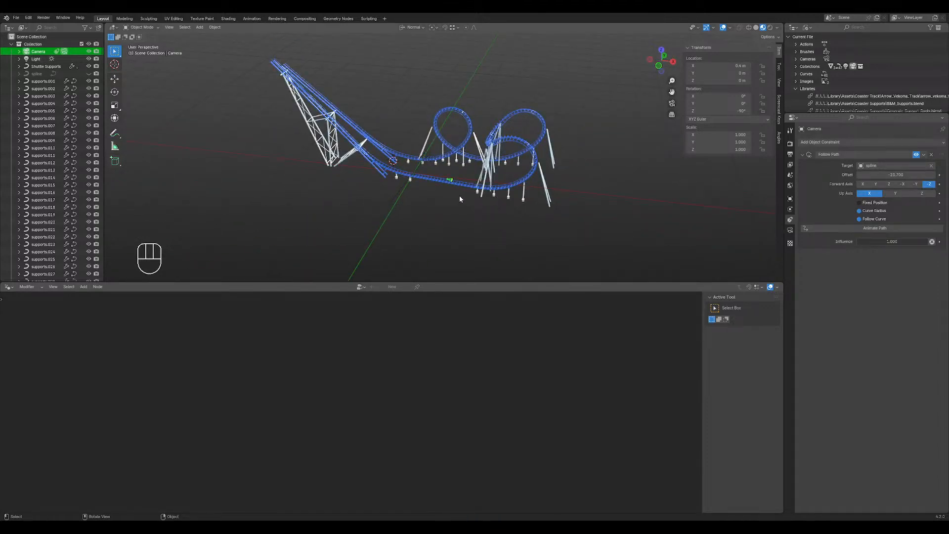
- Collapse the main collection in the outliner and add a new collection named Train
scroll(452, 228, "up", 3)
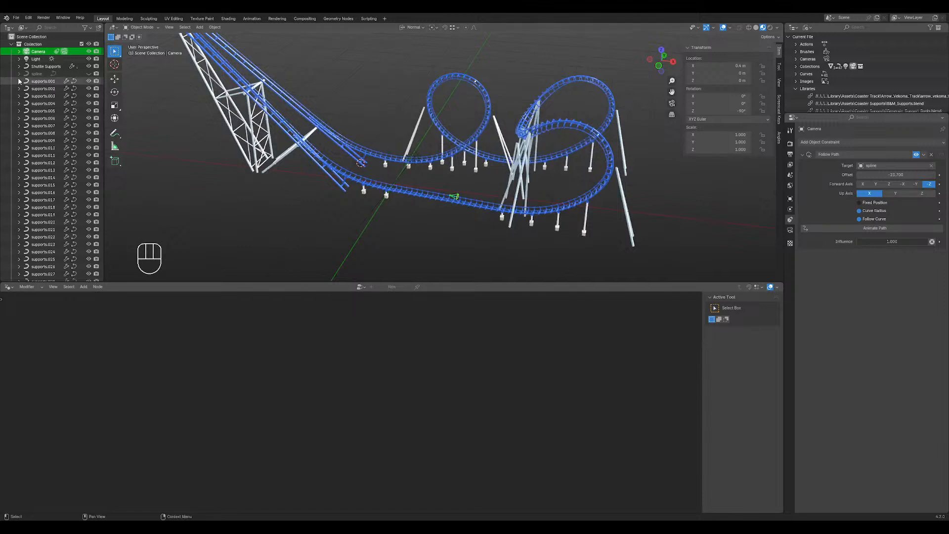
left_click(11, 45)
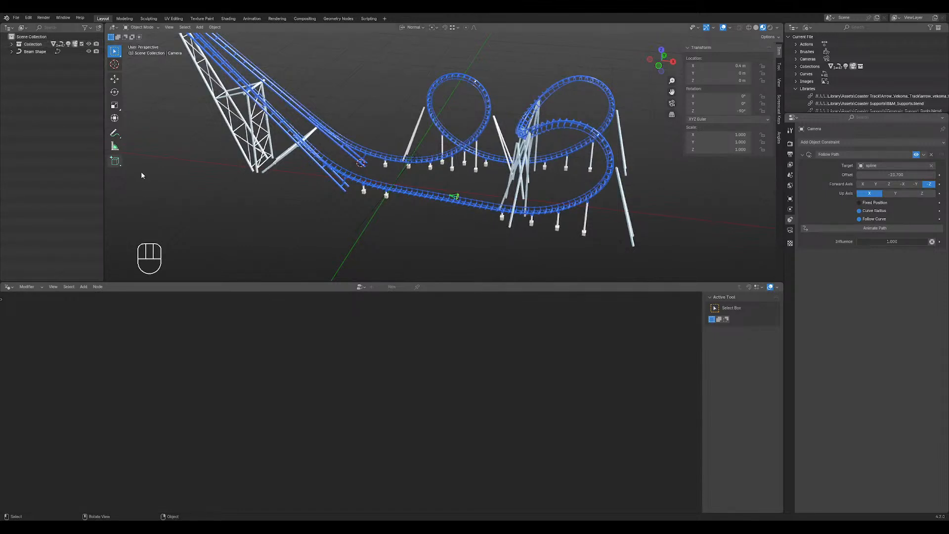
middle_click_drag(278, 227, 298, 232)
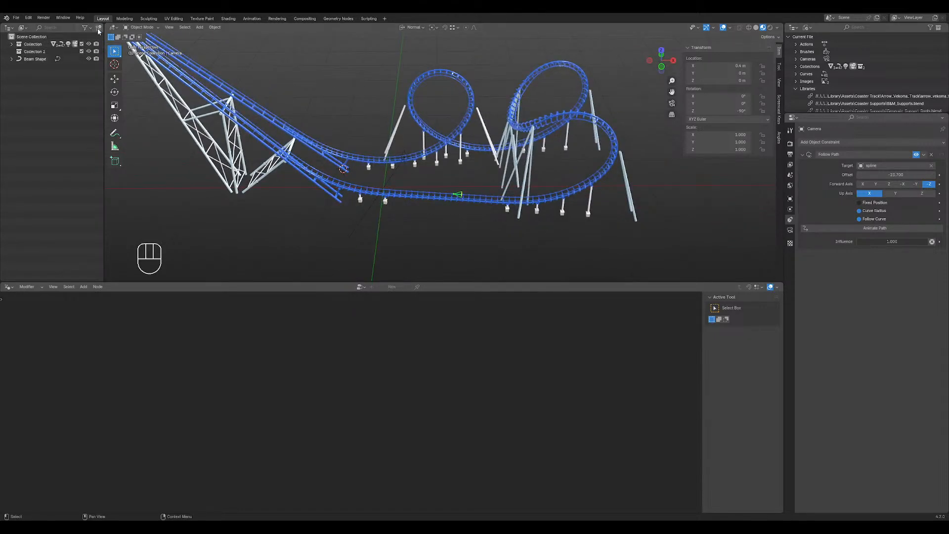
left_click(37, 52)
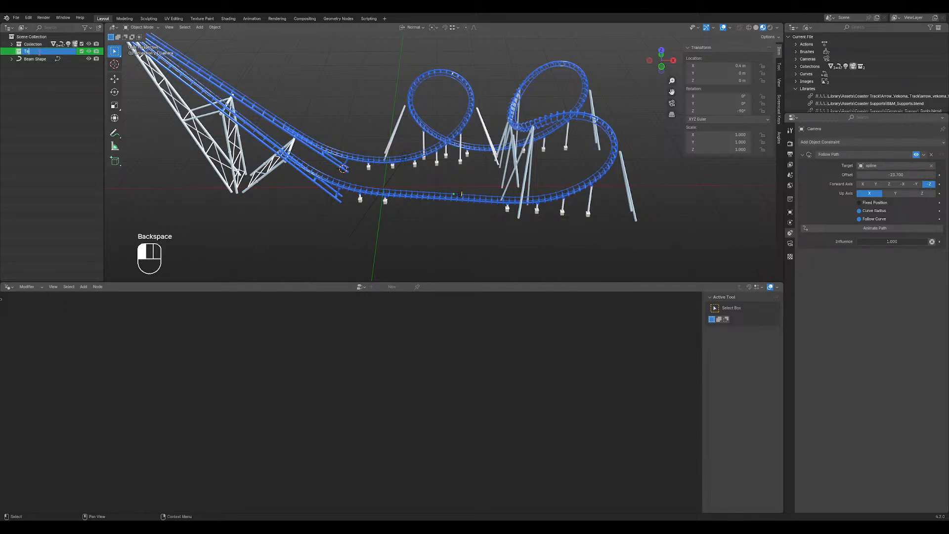
type("in")
key("Return")
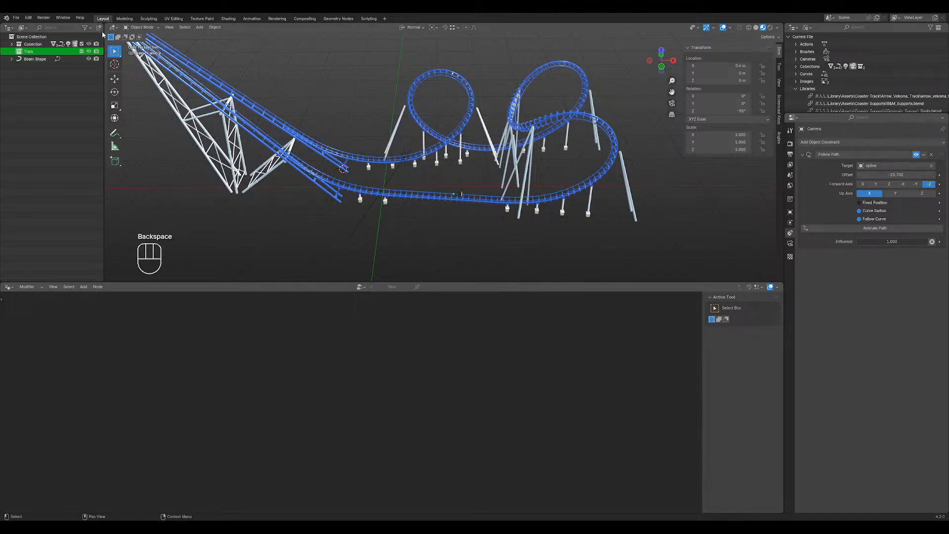
- Add another collection named Station below the Train collection
left_click(32, 59)
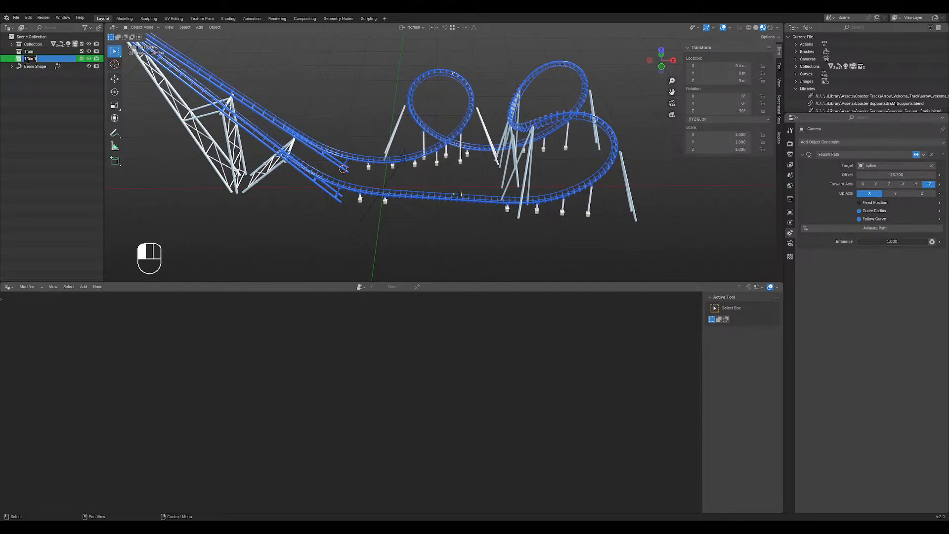
type("Station")
key("Return")
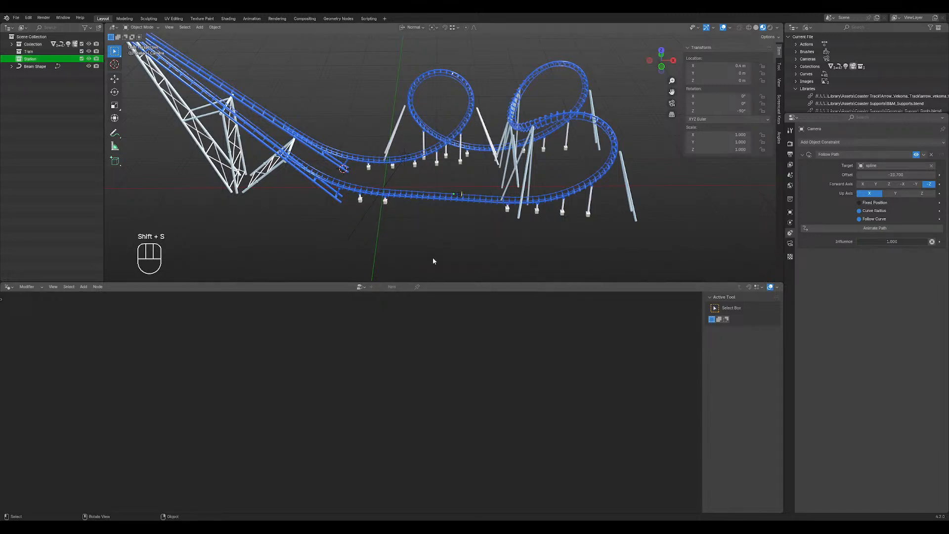
- Snap the 3D cursor to the world origin
middle_click_drag(433, 261, 440, 180)
key("shift+s")
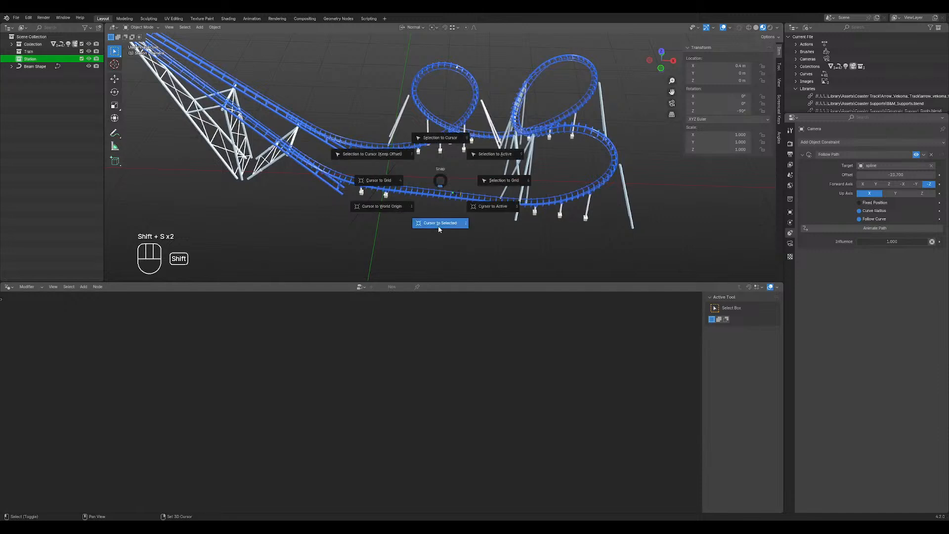
left_click(438, 226)
key("shift+s")
left_click(384, 239)
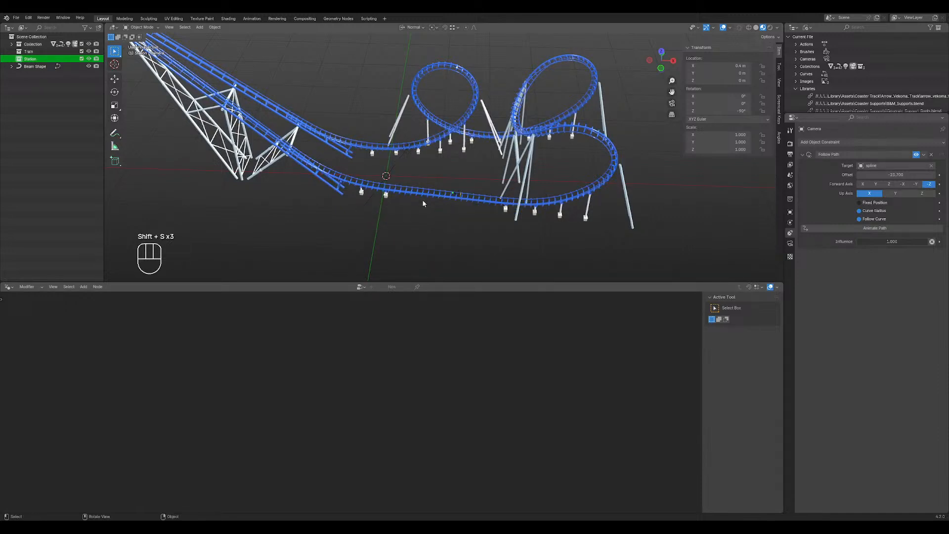
- Add a 2 m mesh cube at the world origin in the Station collection
key("shift+a")
mouse_move(441, 194)
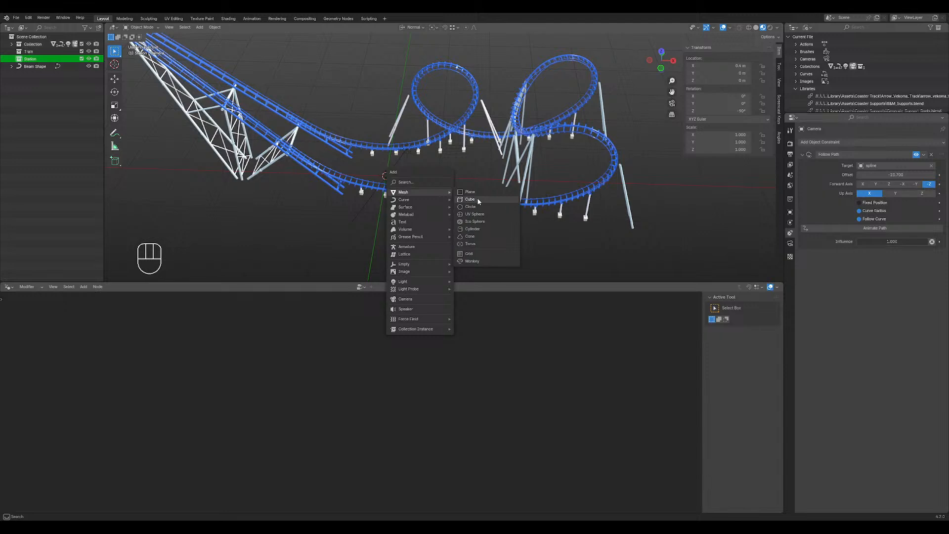
left_click(478, 200)
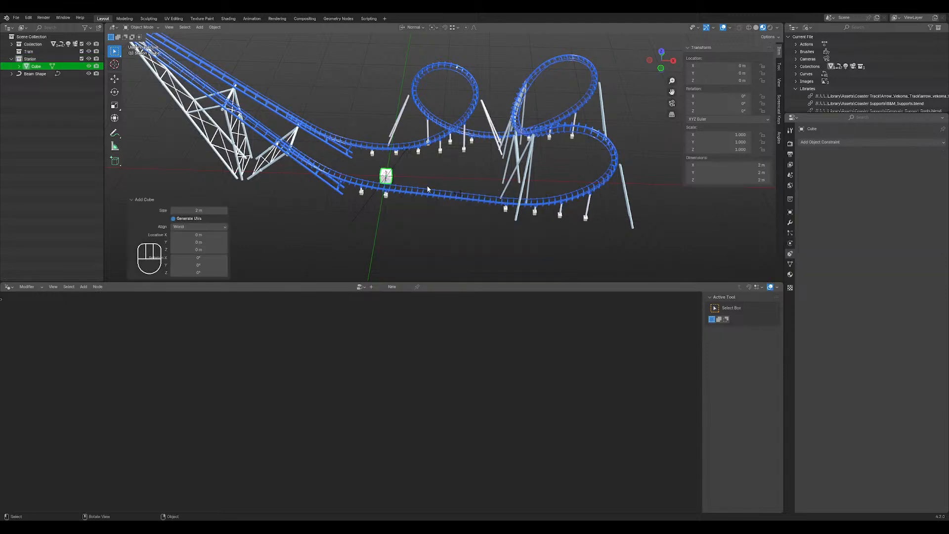
- In Edit Mode, move the whole cube mesh beside the lower straight track, to about X 5.1 m and Y -5.1 m
middle_click_drag(432, 185, 360, 213)
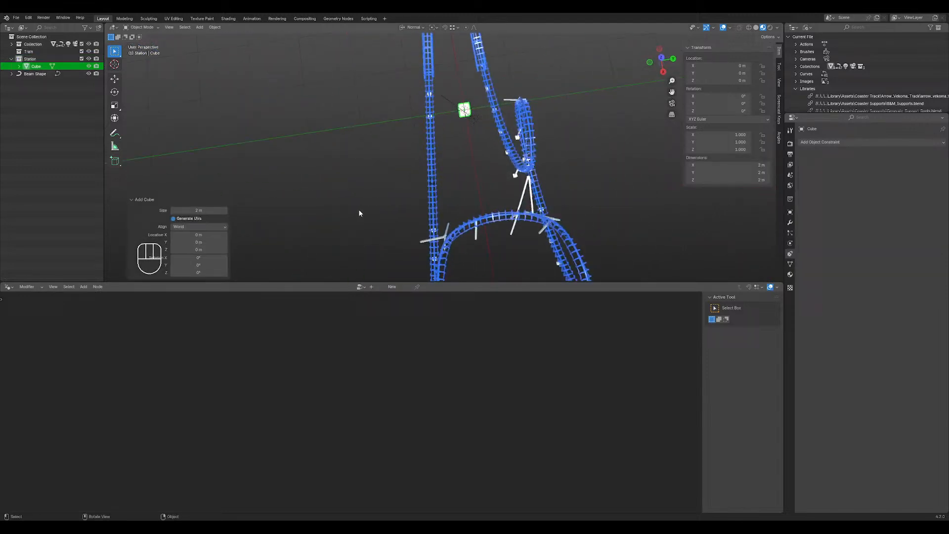
key("Tab")
right_click(431, 159)
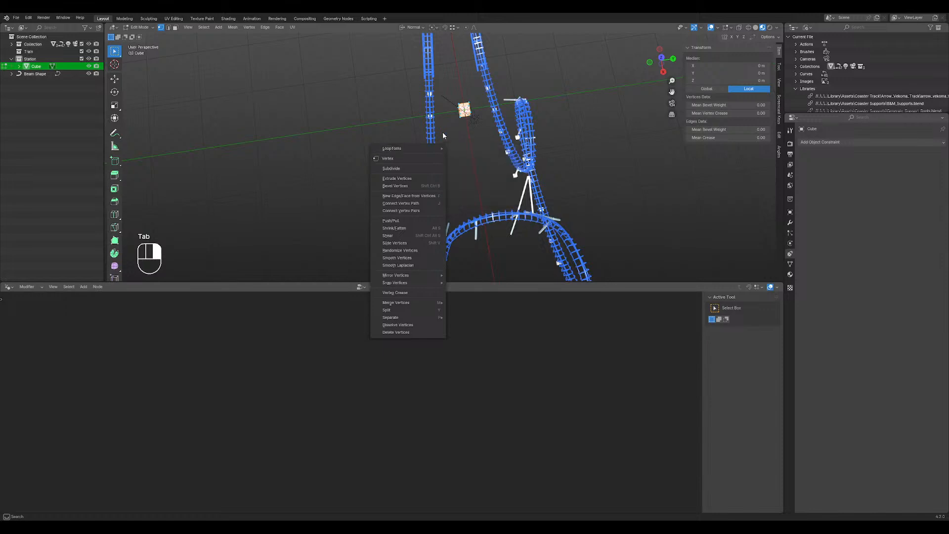
key("KP_7")
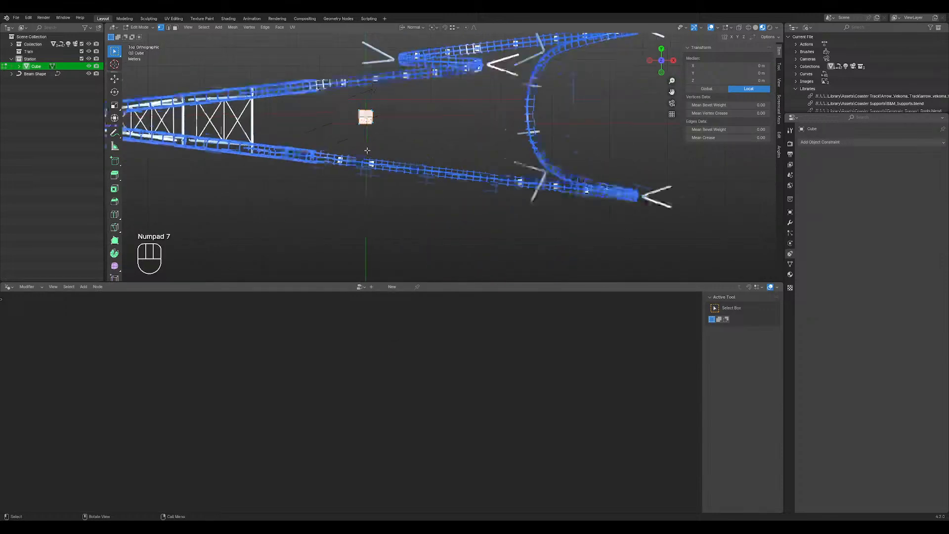
scroll(379, 118, "up", 3)
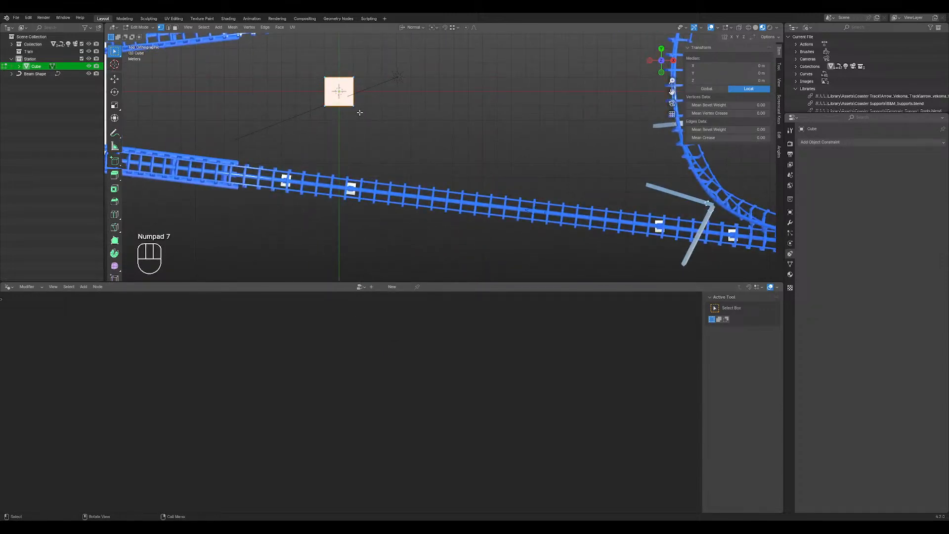
key("g")
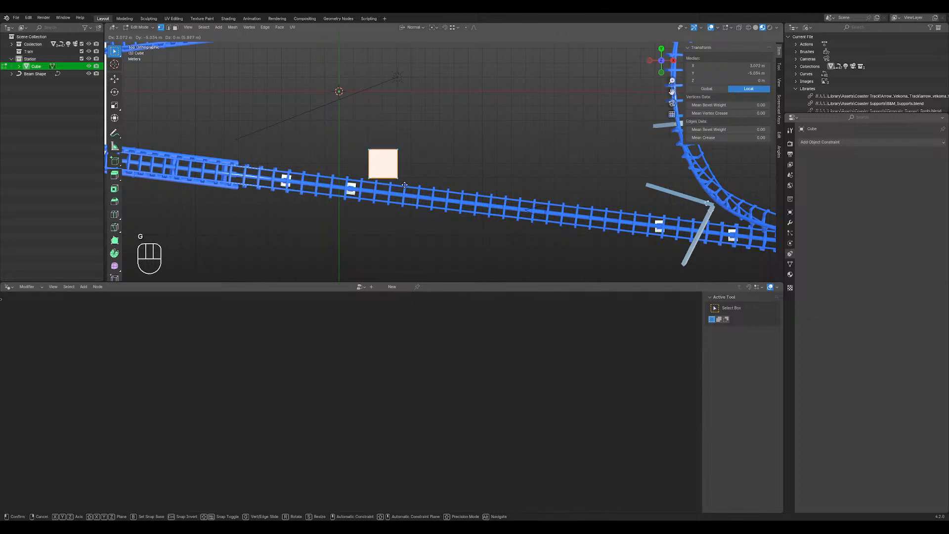
left_click(405, 186)
- Rotate the cube mesh about 7.56° in top view to bring its sides parallel to the straight track
scroll(410, 178, "up", 6)
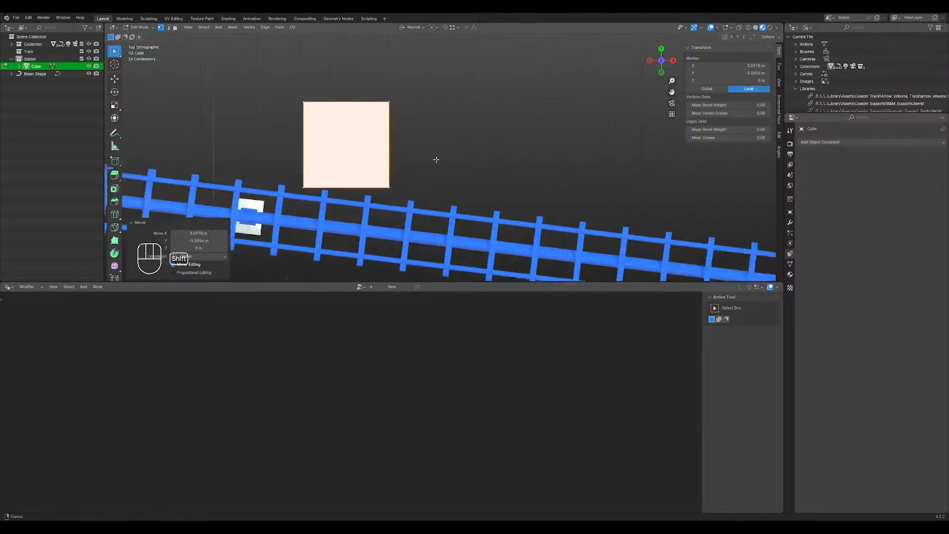
key("r")
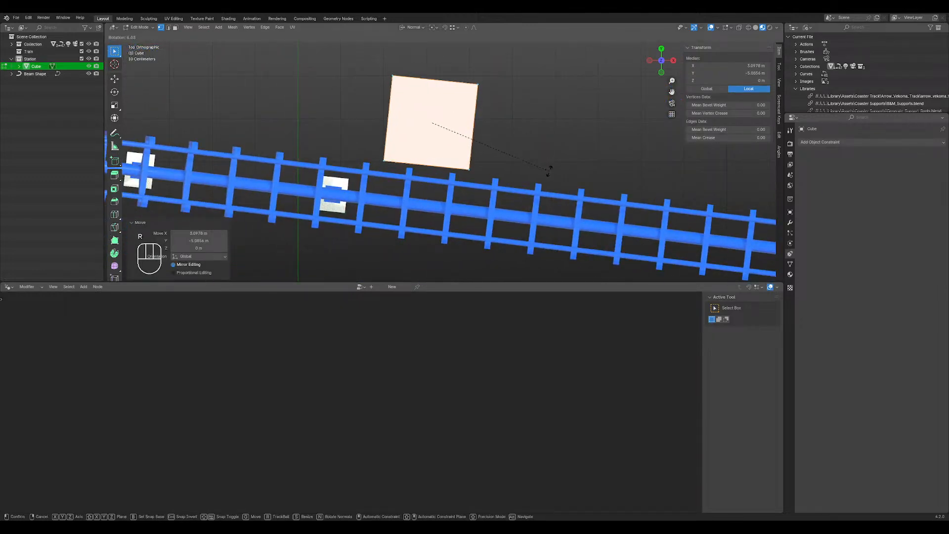
left_click(551, 175)
- Nudge the cube's long side against the track's crosstie ends and fine-tune its rotation by about -0.5°
scroll(468, 185, "up", 8)
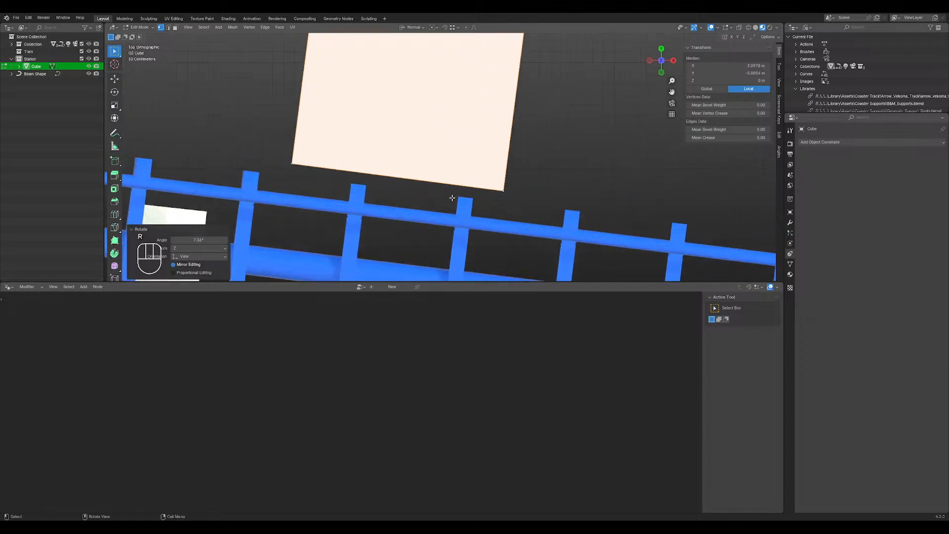
key("g")
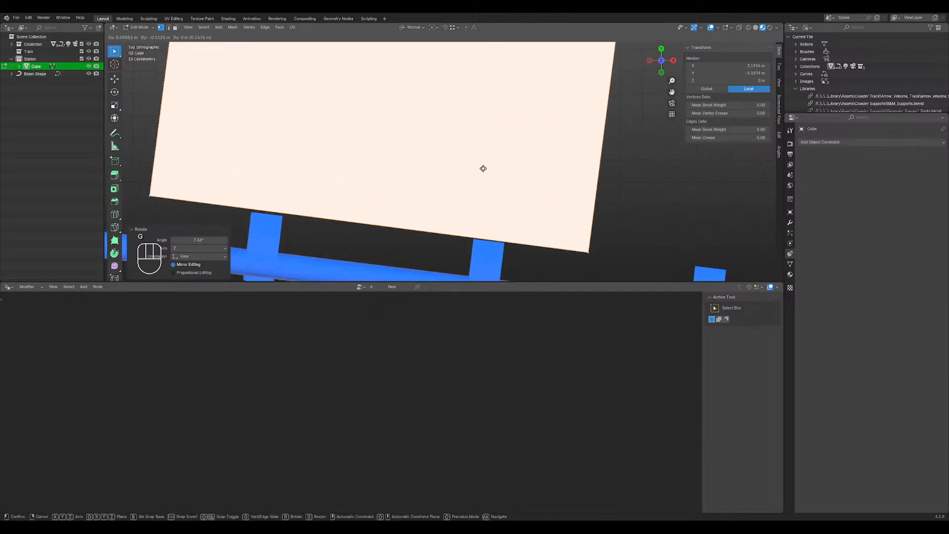
left_click(483, 169)
key("r")
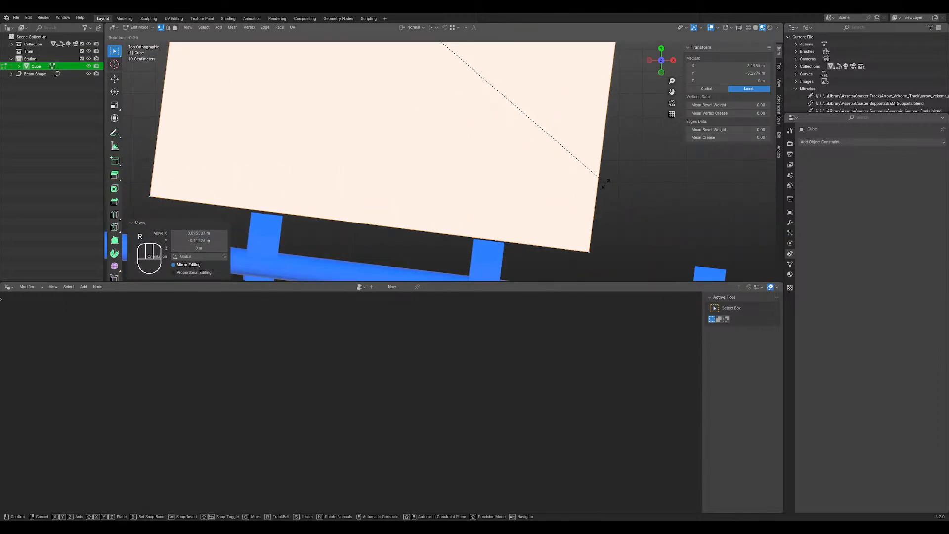
left_click(608, 183)
- In wireframe shading, stretch the cube into a long platform by moving its far end face about 16.1 m along the track direction
scroll(520, 152, "down", 5)
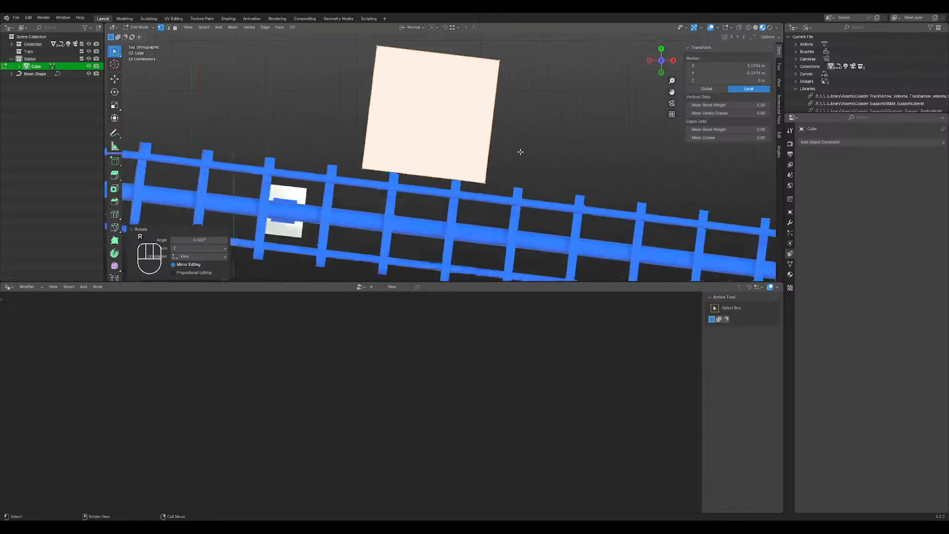
key("shift+z")
scroll(458, 128, "down", 4)
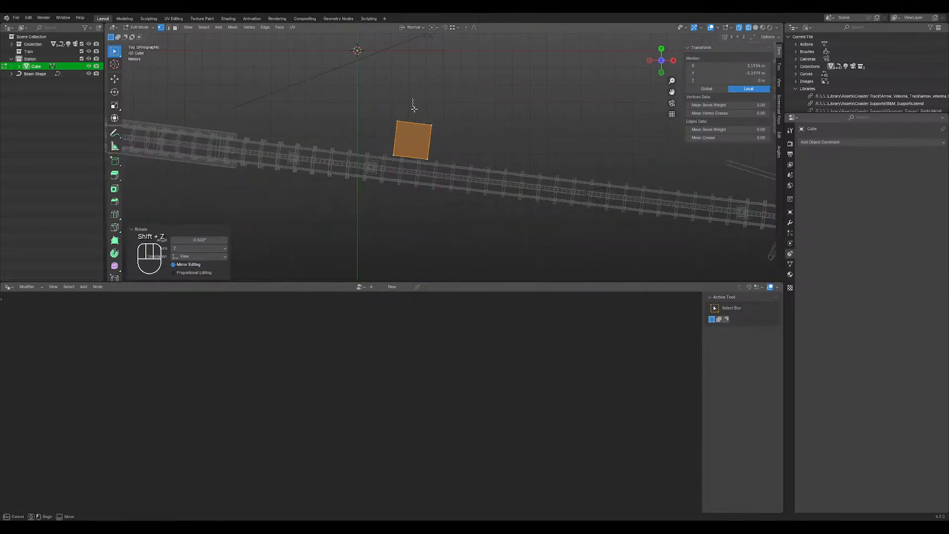
left_click_drag(413, 107, 528, 222)
middle_click_drag(513, 138, 475, 123, "shift")
key("g")
key("z")
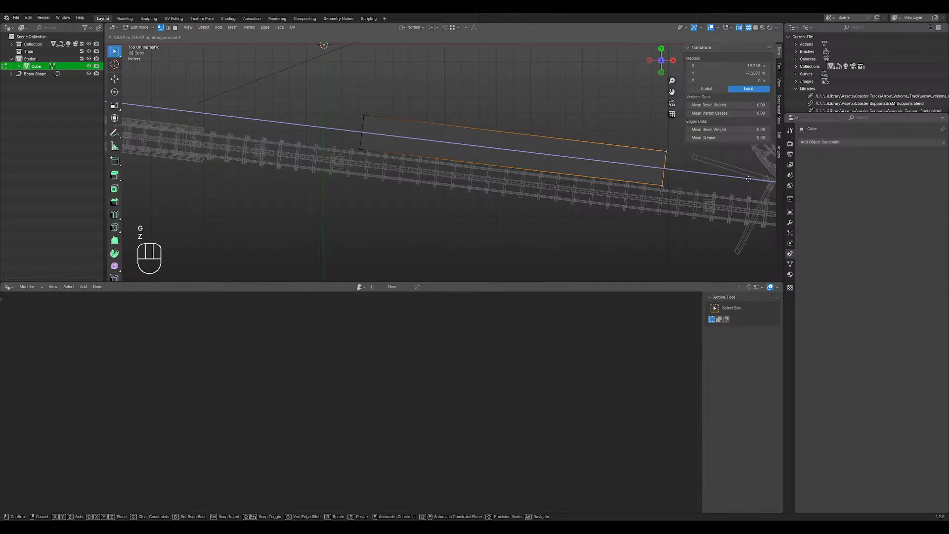
left_click(679, 167)
- Select the whole platform block and raise it about 3.01 m along global Z until it overlaps the track height
middle_click_drag(678, 167, 645, 88)
scroll(641, 94, "down", 3)
middle_click_drag(552, 220, 539, 242, "shift")
scroll(527, 248, "up", 1)
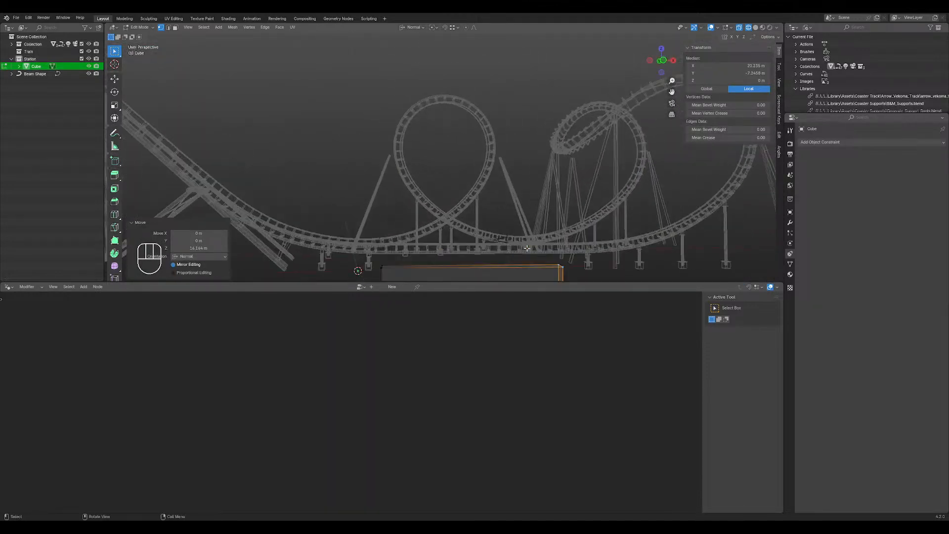
key("a")
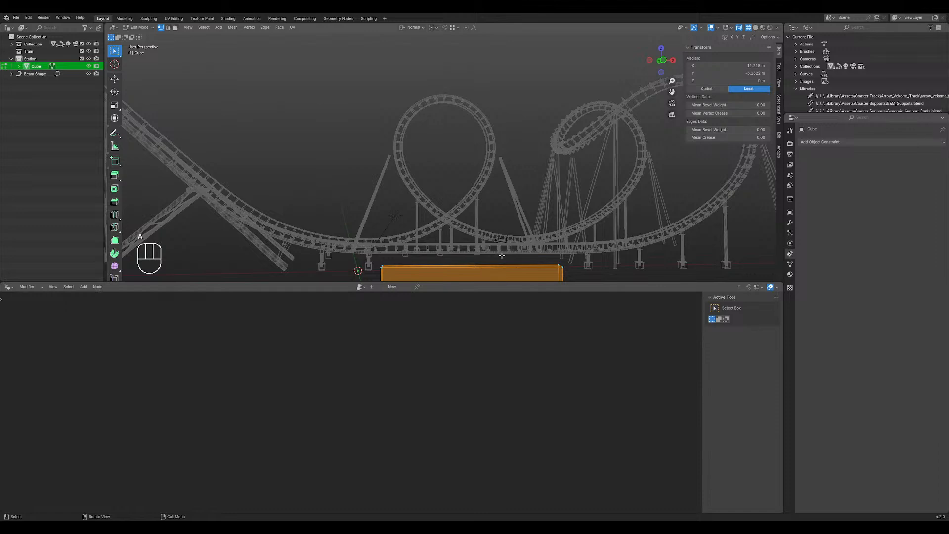
key("KP_1")
scroll(440, 248, "up", 3)
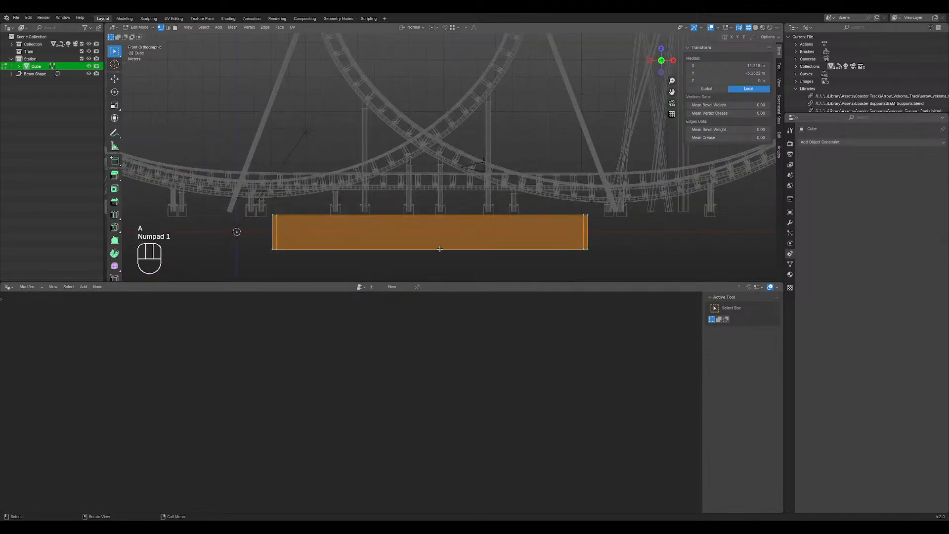
key("g")
key("z")
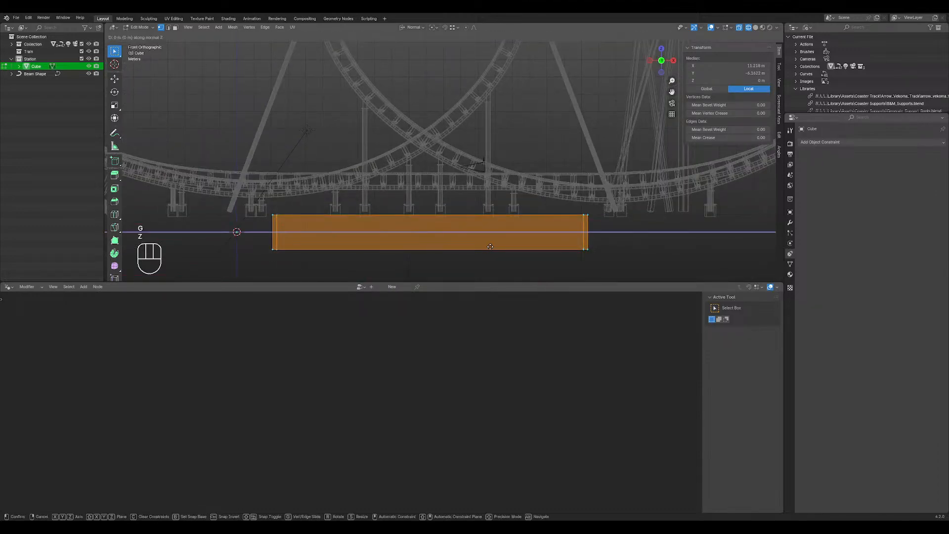
key("z")
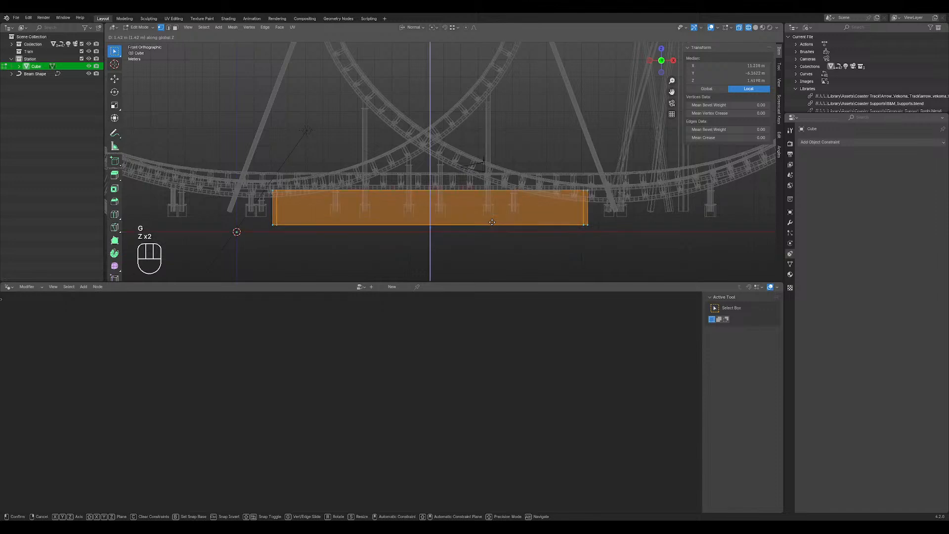
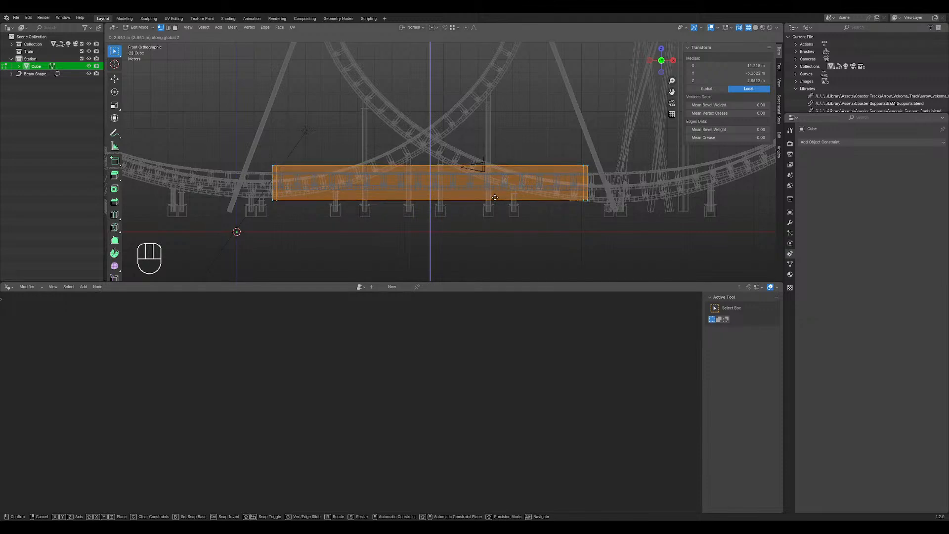
left_click(474, 187)
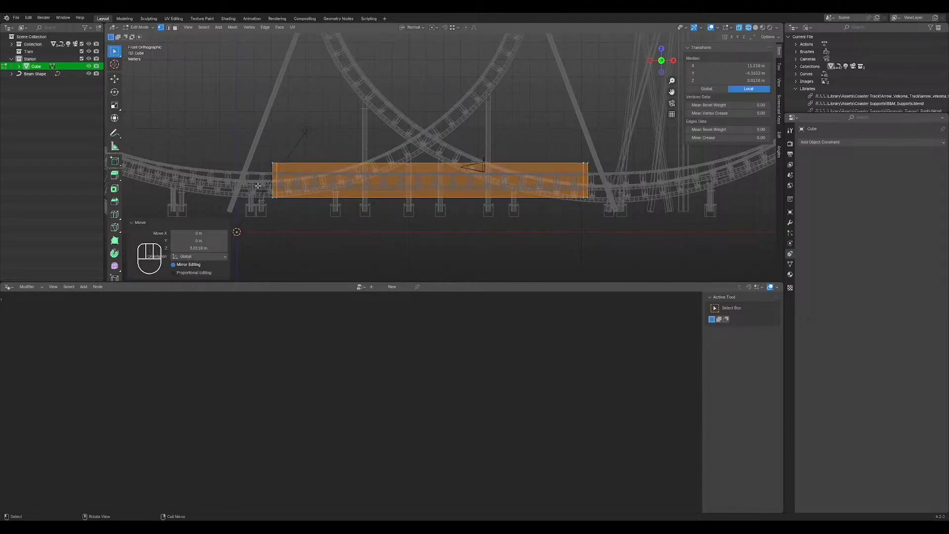
- Pull the platform block's bottom vertices straight down to the ground and set their Z position to 0 m
left_click(475, 216)
key("g")
key("z")
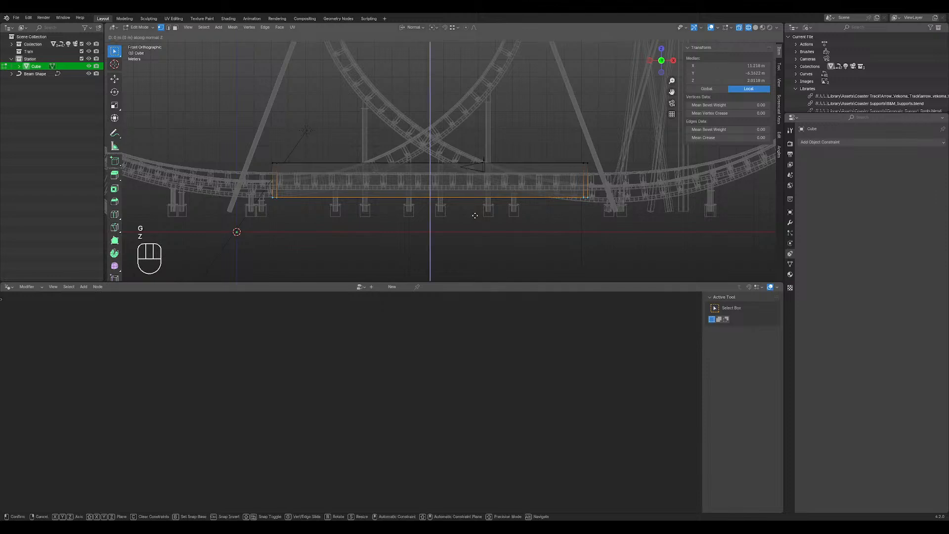
key("z")
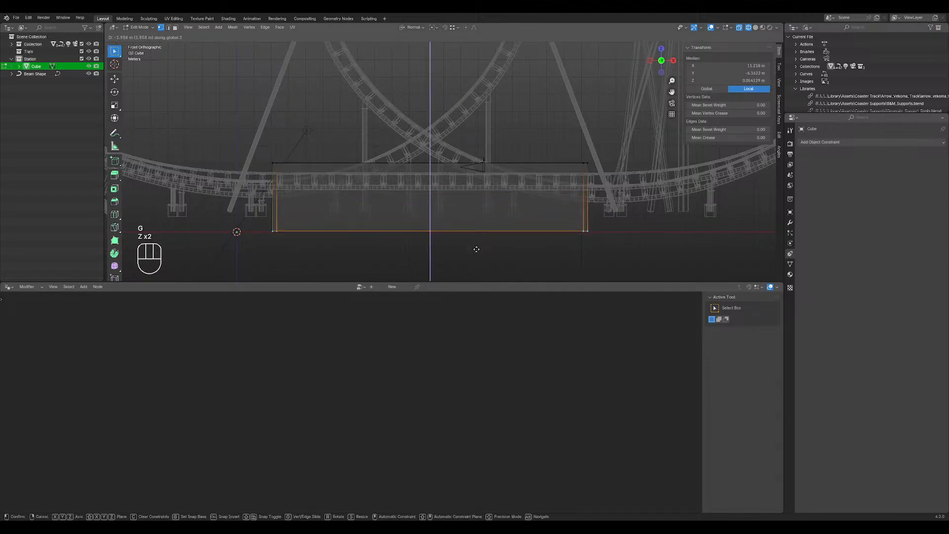
left_click(477, 249)
left_click(730, 79)
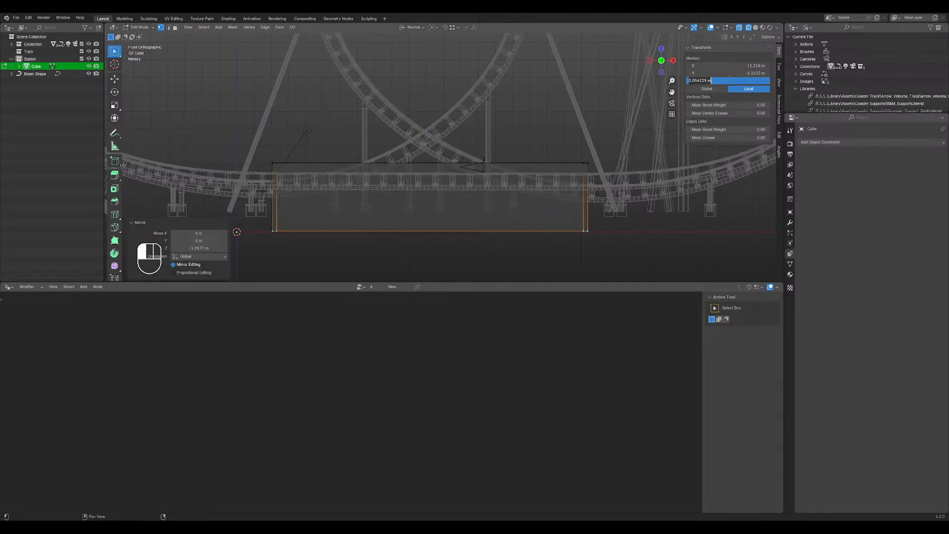
type("0")
key("Tab")
scroll(442, 159, "down", 1)
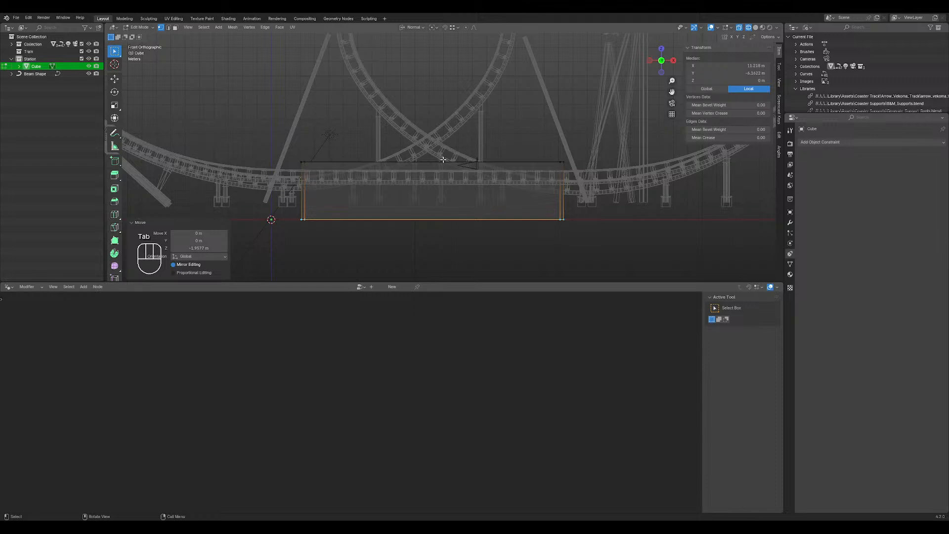
- Select the entire platform block, top and bottom vertices included, in top view
middle_click_drag(444, 160, 471, 195)
key("KP_7")
scroll(396, 177, "up", 5)
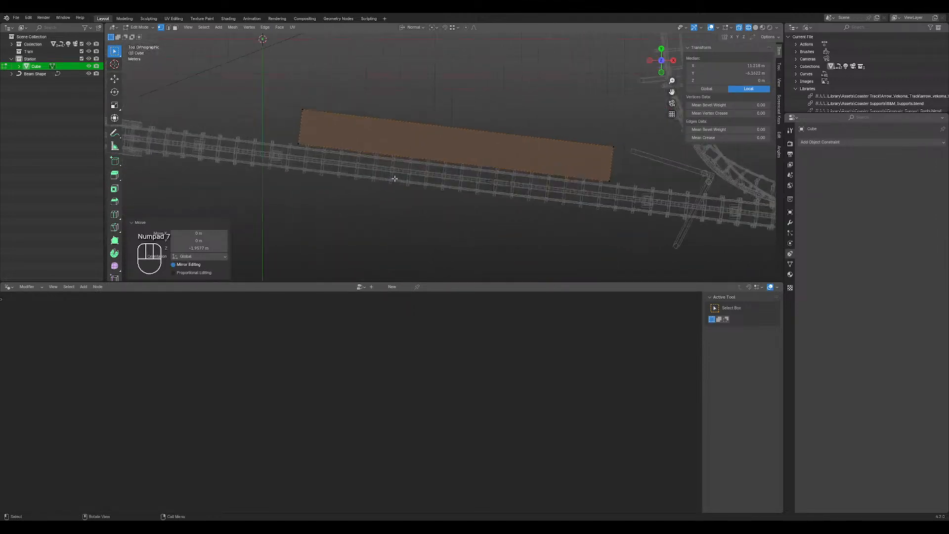
scroll(396, 178, "down", 2)
middle_click_drag(470, 149, 455, 134, "shift")
left_click_drag(284, 80, 576, 225)
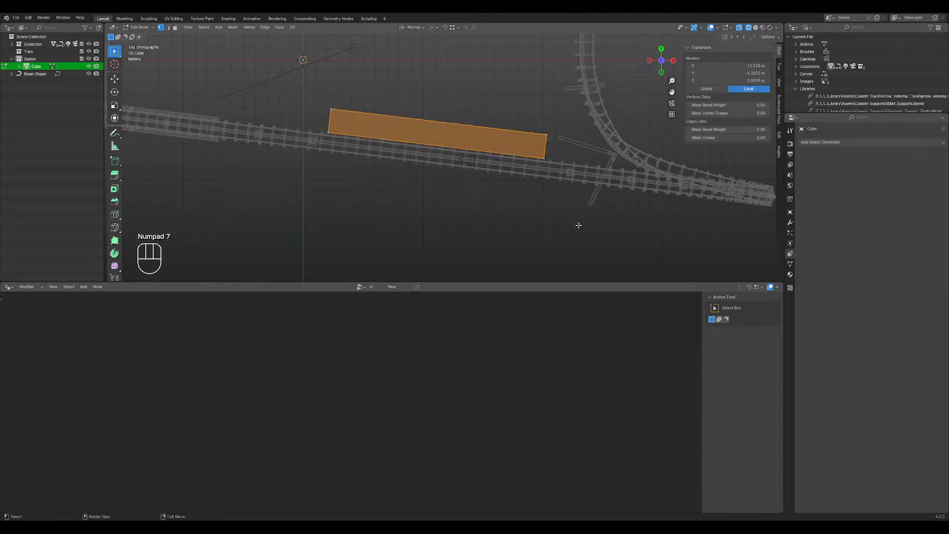
key("g")
key("y")
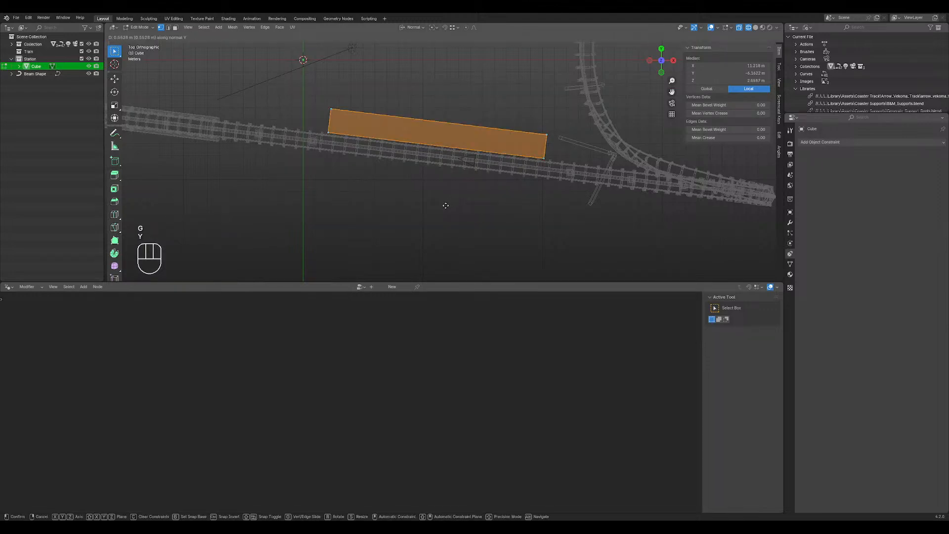
key("y")
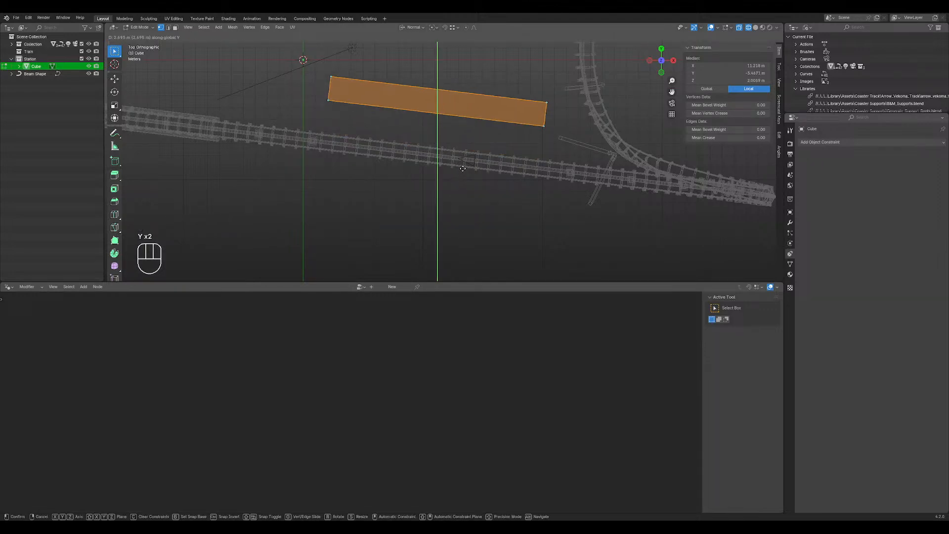
right_click(461, 181)
- Duplicate the platform block and move the copy about -3.81 m along global Y to the opposite side of the track
key("shift+d")
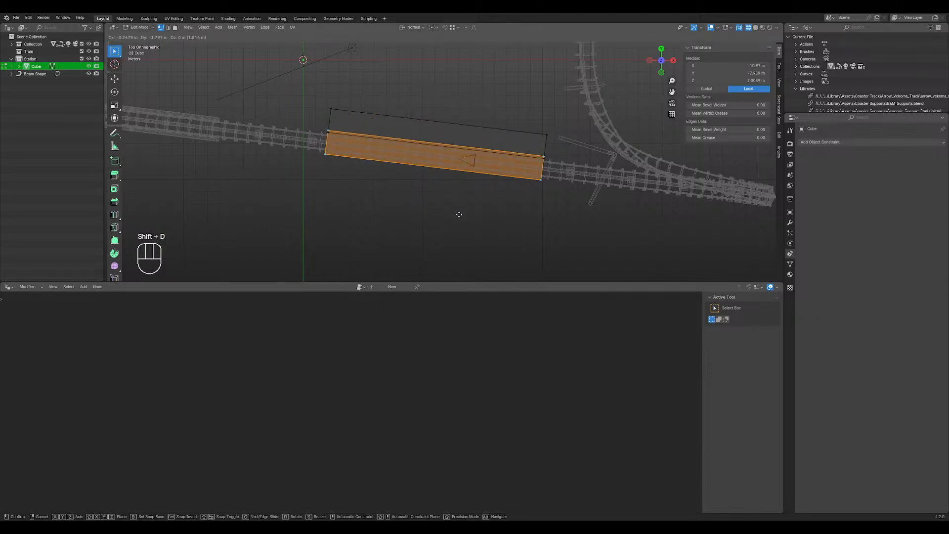
key("x")
key("x")
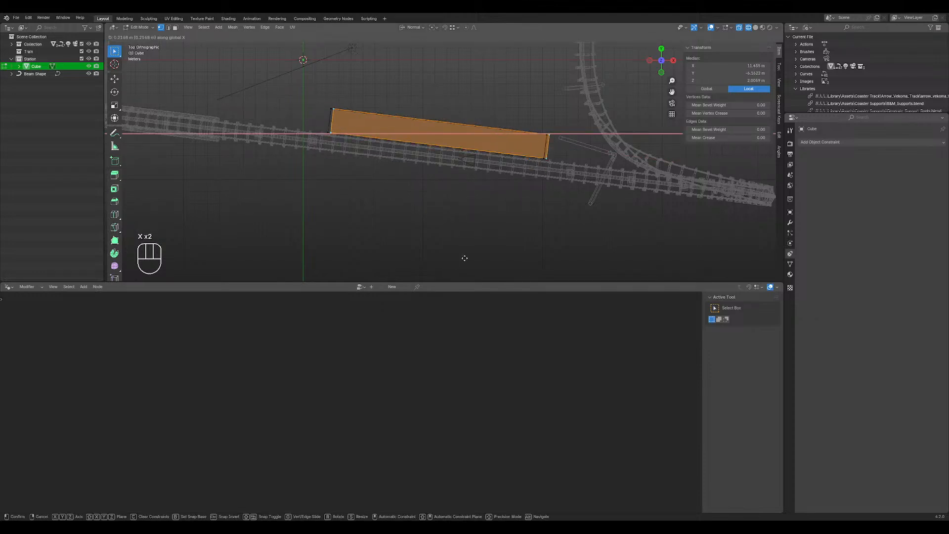
key("y")
key("y")
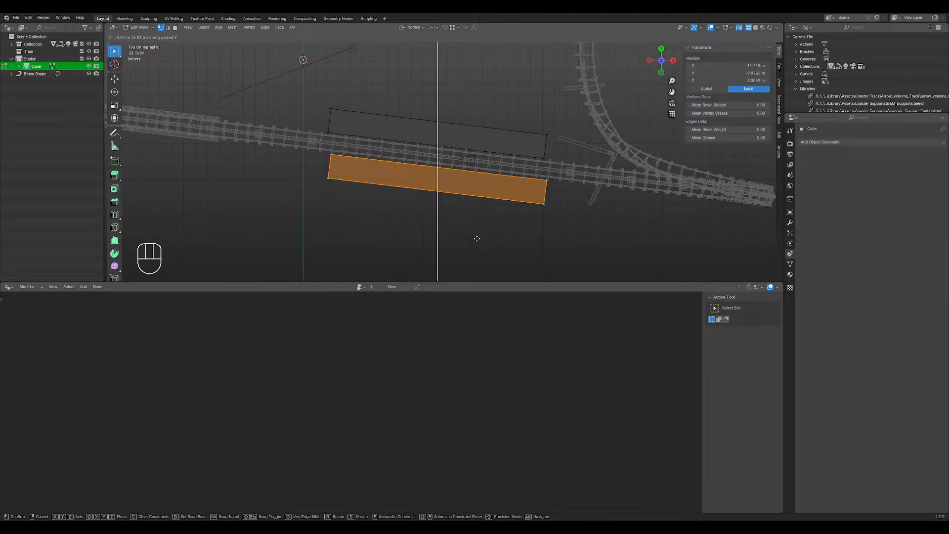
left_click(477, 238)
scroll(447, 160, "up", 5)
scroll(447, 159, "down", 3)
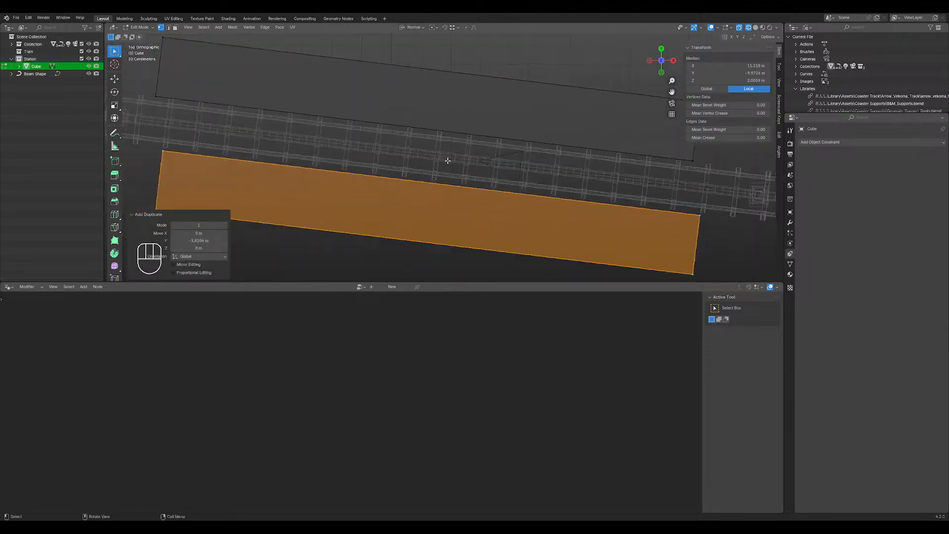
- Move the duplicated platform block along the track by about -0.43 m in X and 0.09 m in Y
scroll(374, 130, "down", 3)
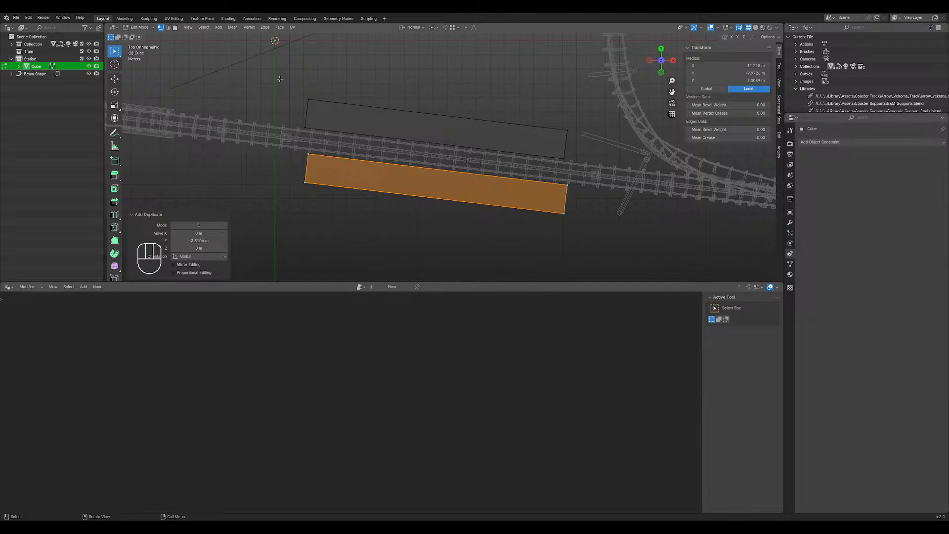
scroll(484, 207, "up", 1)
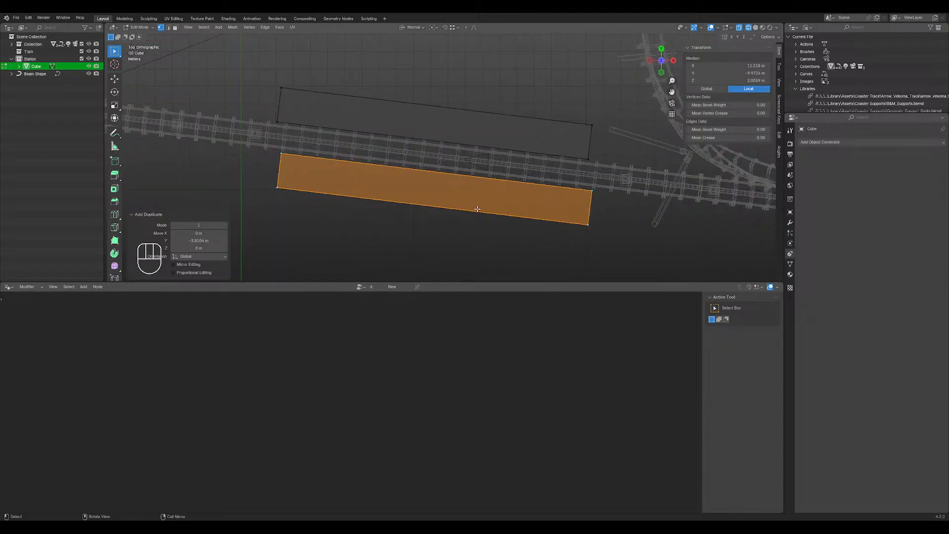
key("g")
key("z")
key("z")
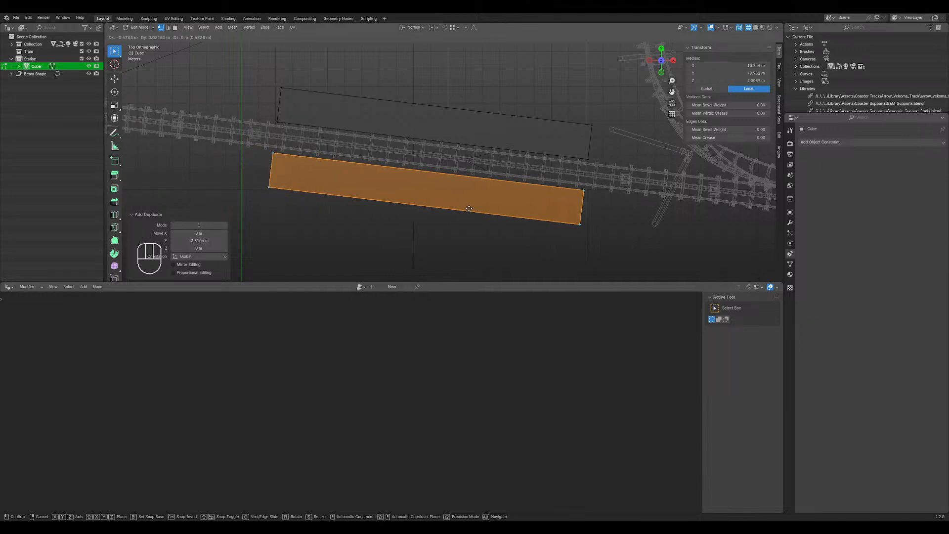
left_click(470, 208)
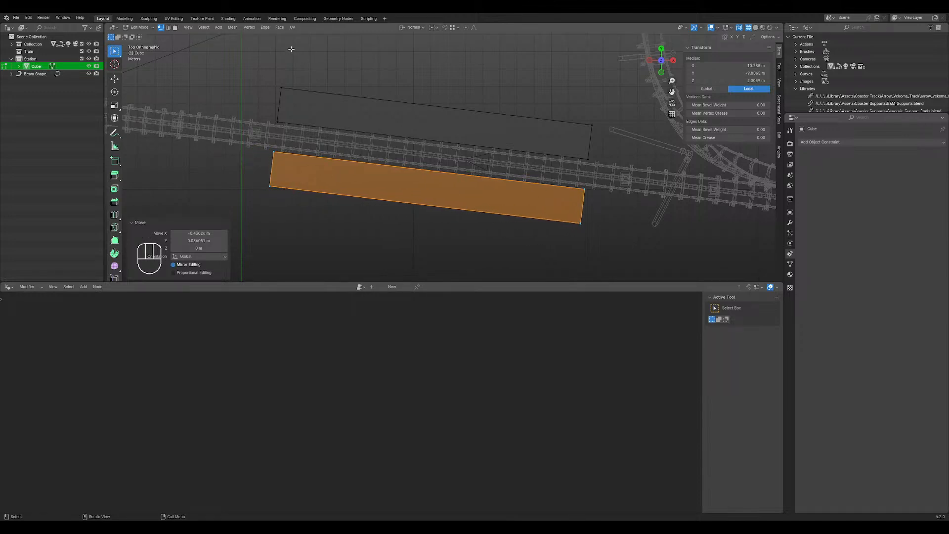
- Select the original platform block across the track and nudge it about 0.04 m along Y, away from the rails
left_click_drag(246, 58, 564, 152)
left_click_drag(505, 96, 606, 169, "shift")
scroll(514, 158, "up", 6)
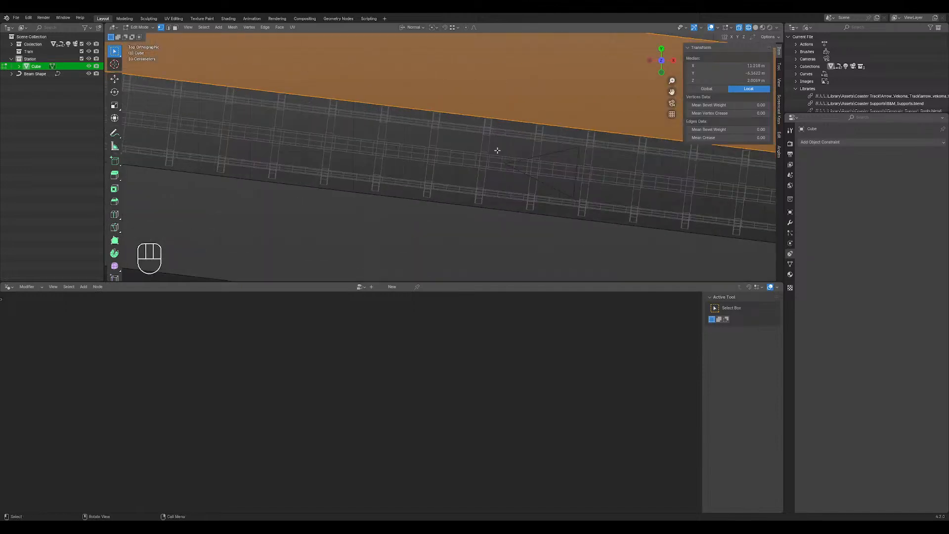
key("g")
left_click(494, 148)
scroll(494, 154, "down", 6)
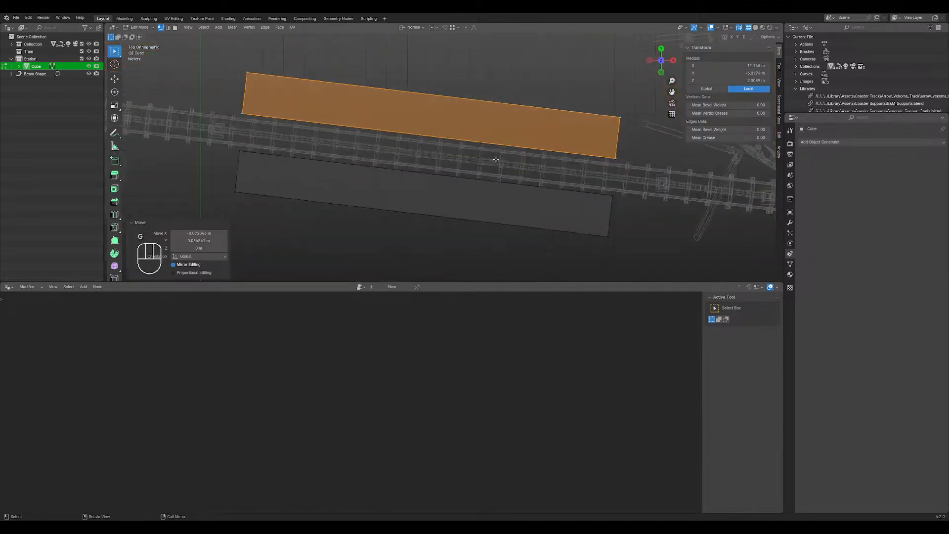
scroll(494, 158, "down", 1)
scroll(495, 159, "up", 1)
key("g")
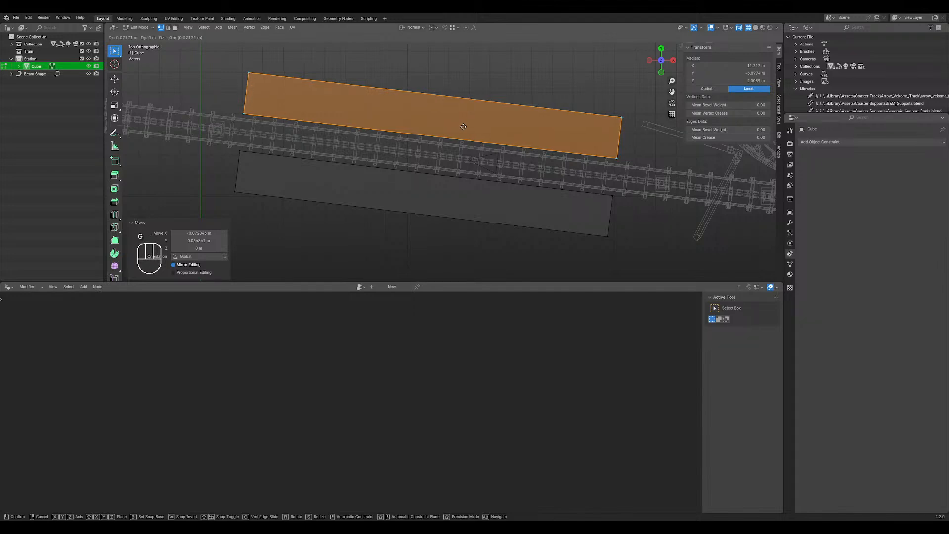
left_click(463, 127)
- Return to Object Mode, turn off wireframe shading and select the platform object in a perspective view
key("Tab")
scroll(364, 186, "down", 3)
mouse_move(364, 187)
middle_mouse_down()
mouse_move(432, 124)
mouse_move(507, 185)
mouse_move(505, 206)
mouse_move(483, 127)
mouse_move(526, 112)
mouse_move(491, 152)
mouse_move(428, 151)
mouse_move(351, 174)
mouse_move(440, 153)
mouse_move(447, 170)
mouse_move(428, 175)
mouse_move(429, 163)
mouse_move(424, 171)
mouse_move(504, 161)
mouse_move(494, 149)
mouse_move(463, 179)
mouse_move(503, 221)
mouse_move(464, 187)
middle_mouse_up()
key("shift+z")
left_click(463, 188)
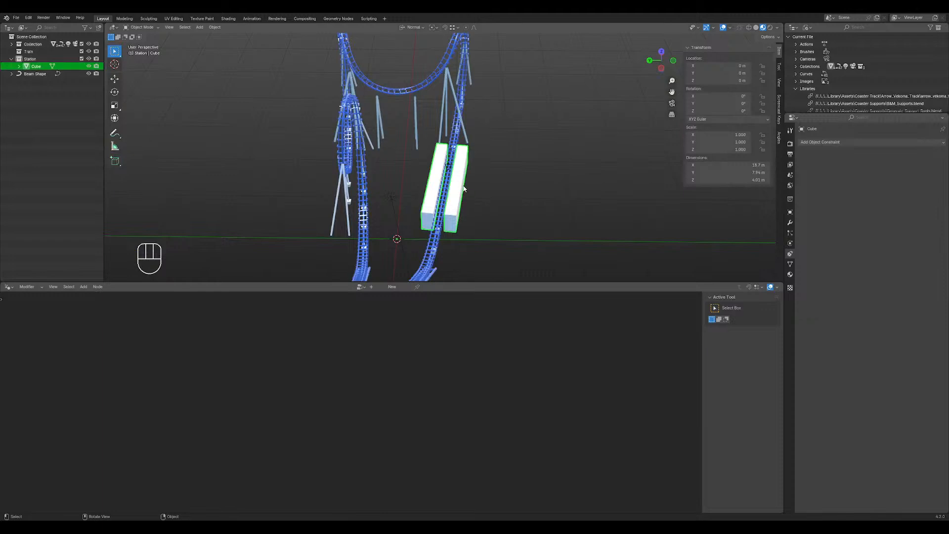
- Try to convert the platform object to a curve and inspect its geometry in Edit Mode
right_click(454, 203)
mouse_move(450, 204)
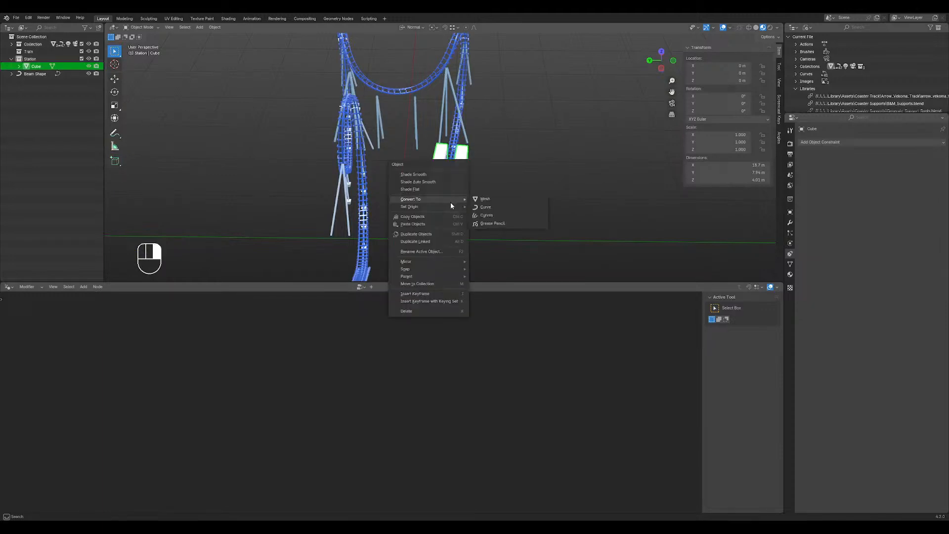
left_click(492, 208)
key("Tab")
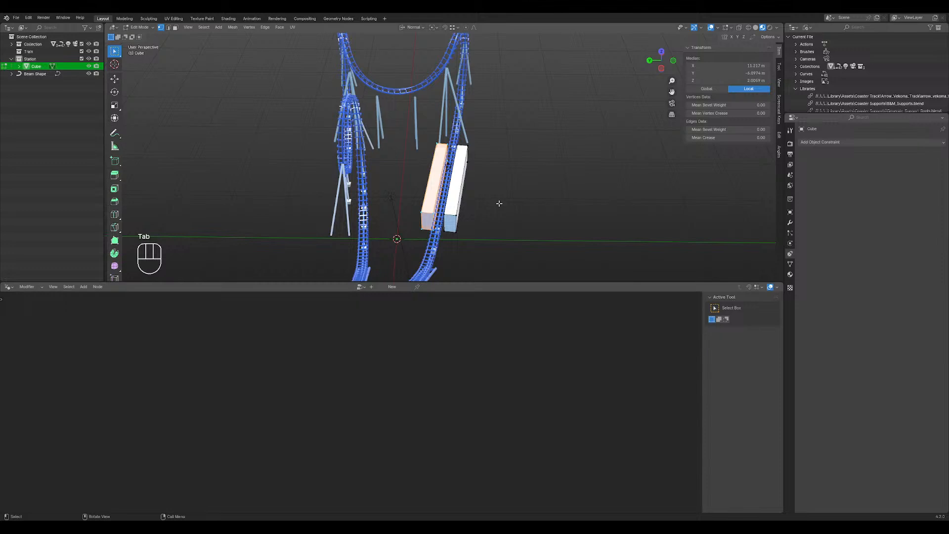
key("Tab")
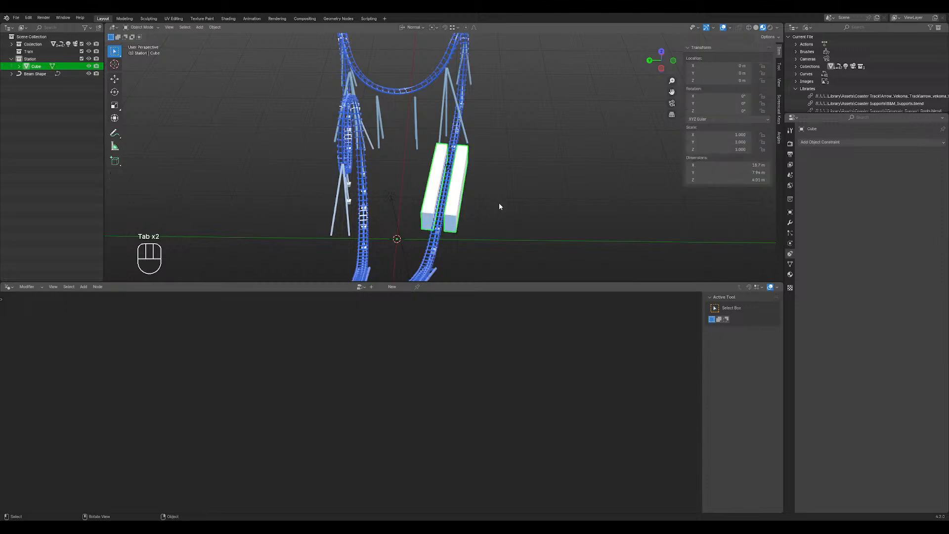
right_click(459, 203)
mouse_move(459, 200)
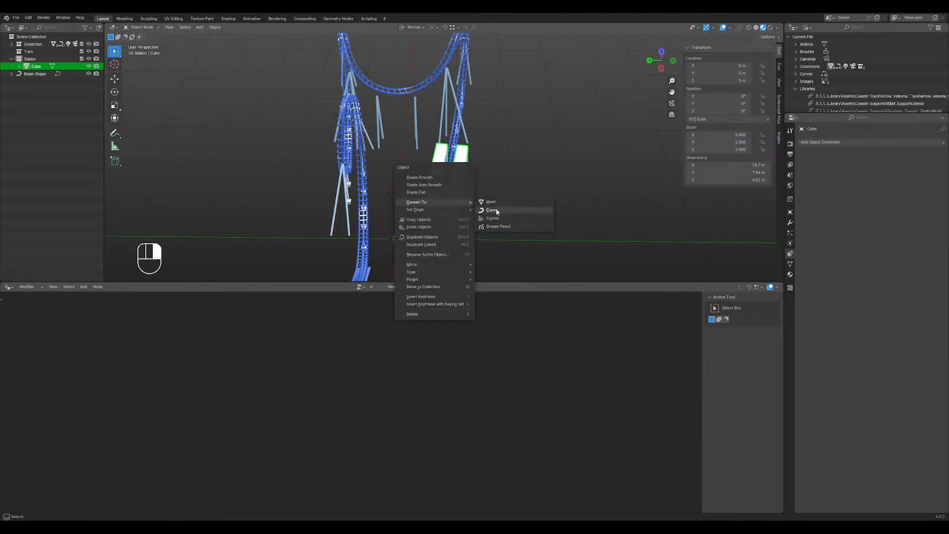
left_click(497, 212)
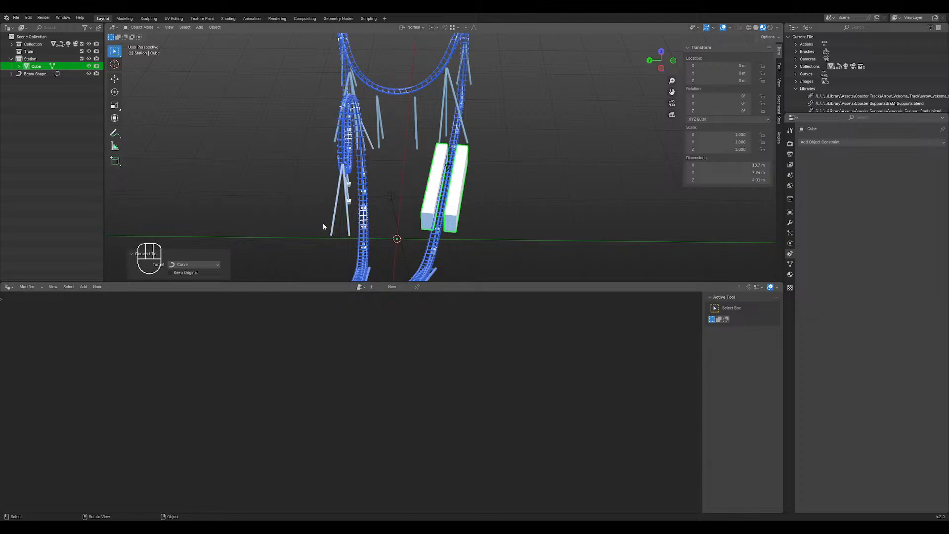
left_click(416, 218)
key("Tab")
left_click(415, 210)
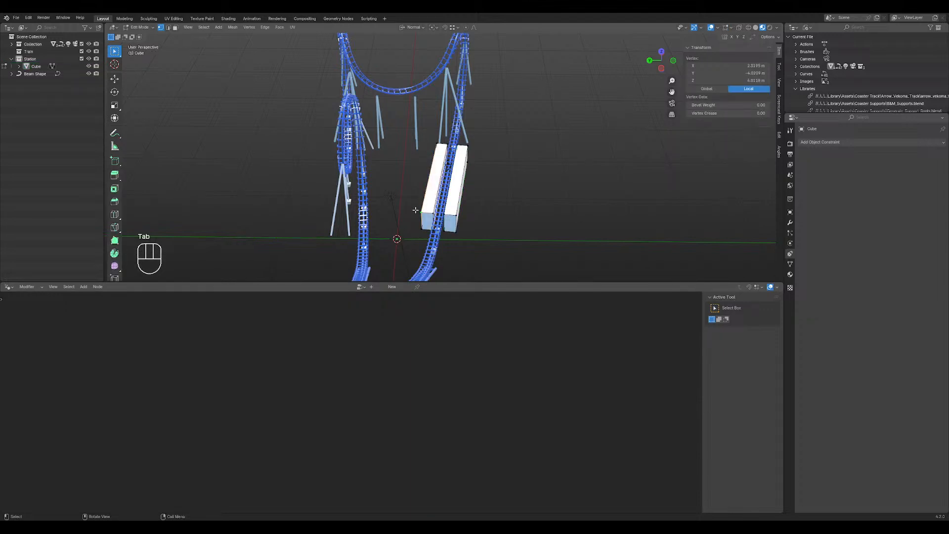
key("g")
right_click(399, 182)
key("Tab")
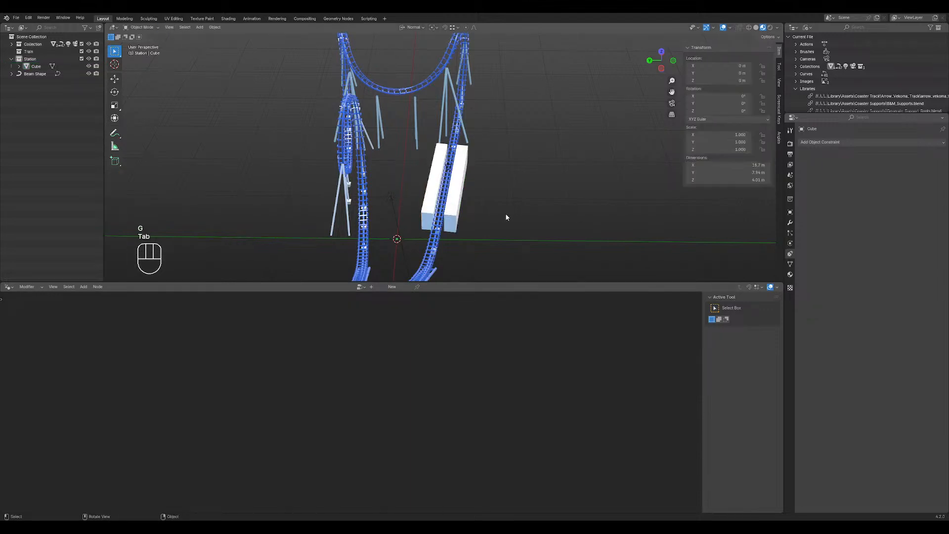
- Select the platform object, open its Viewport Display settings and try the Wireframe option
middle_click_drag(506, 214, 425, 200)
left_click(445, 205)
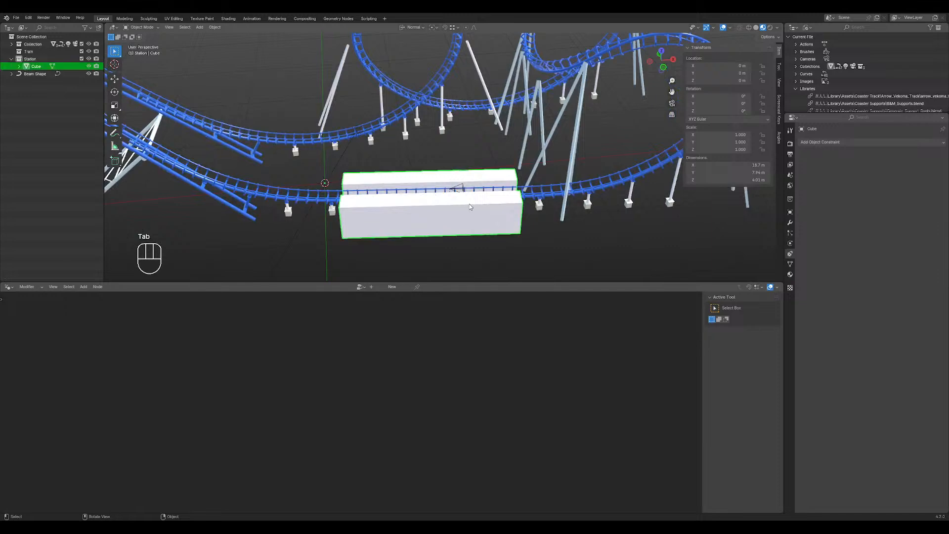
left_click(833, 143)
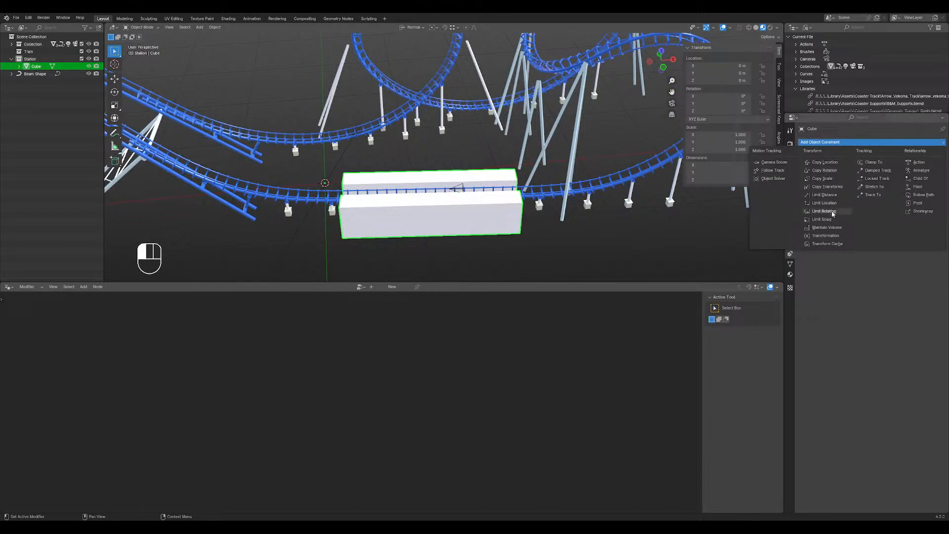
left_click(790, 275)
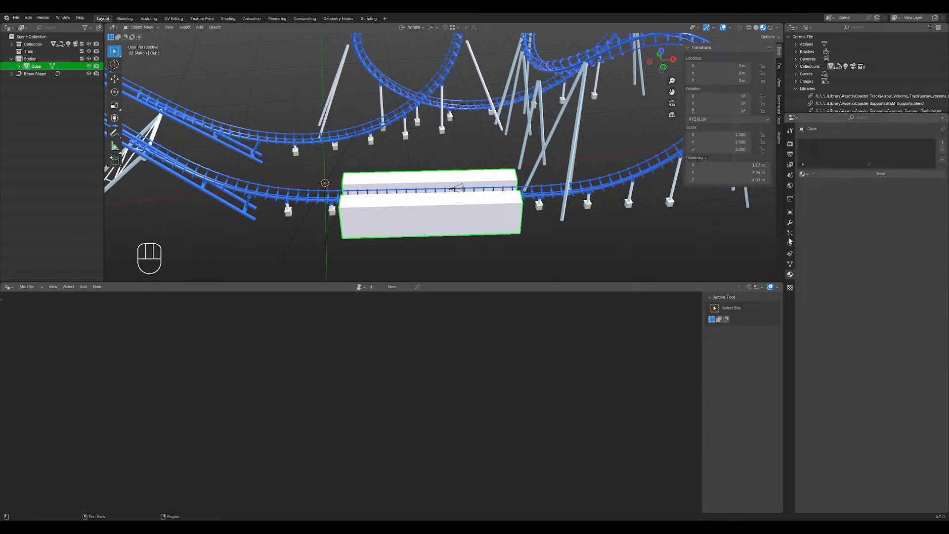
left_click(790, 213)
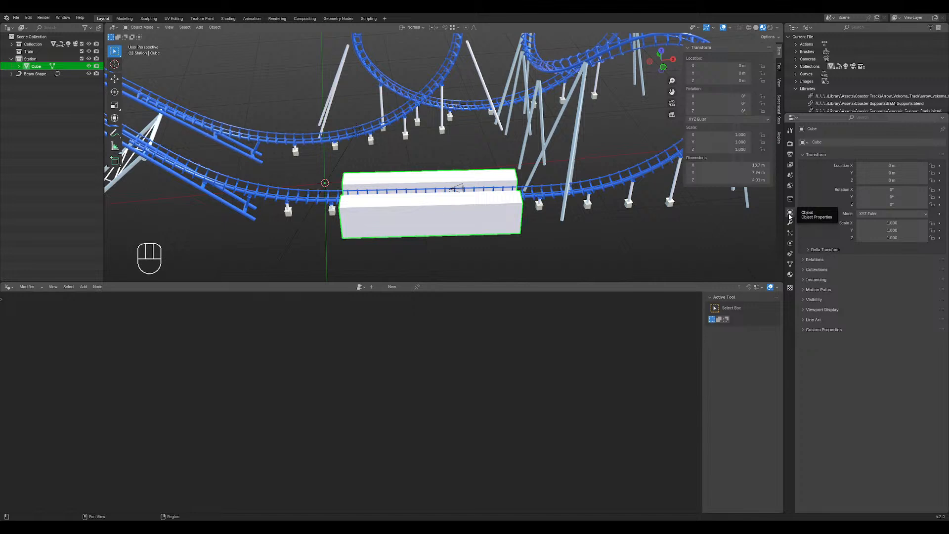
left_click(807, 300)
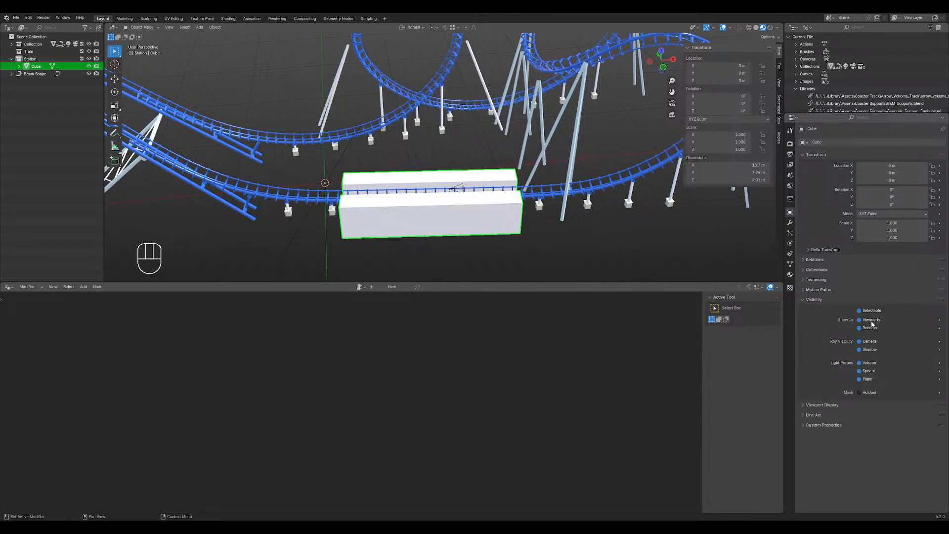
left_click(859, 372)
left_click(821, 405)
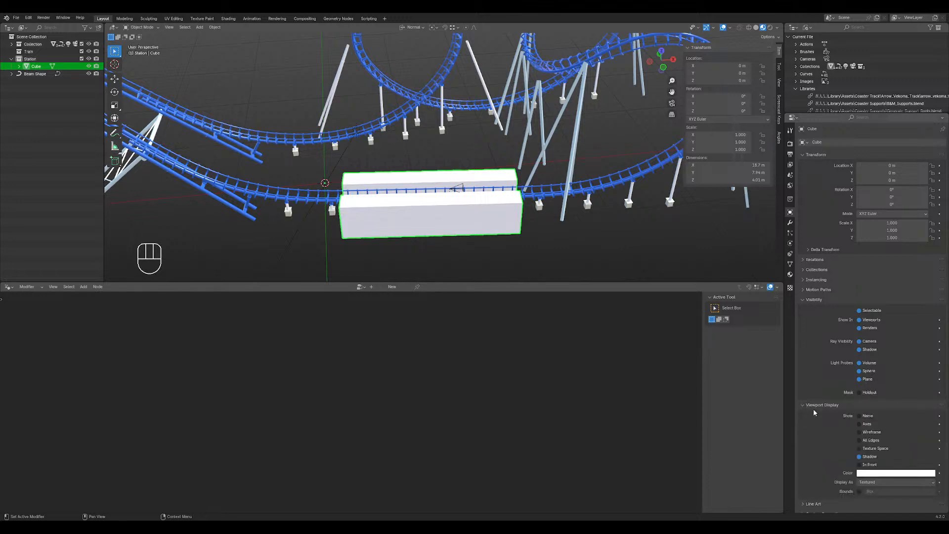
left_click(859, 432)
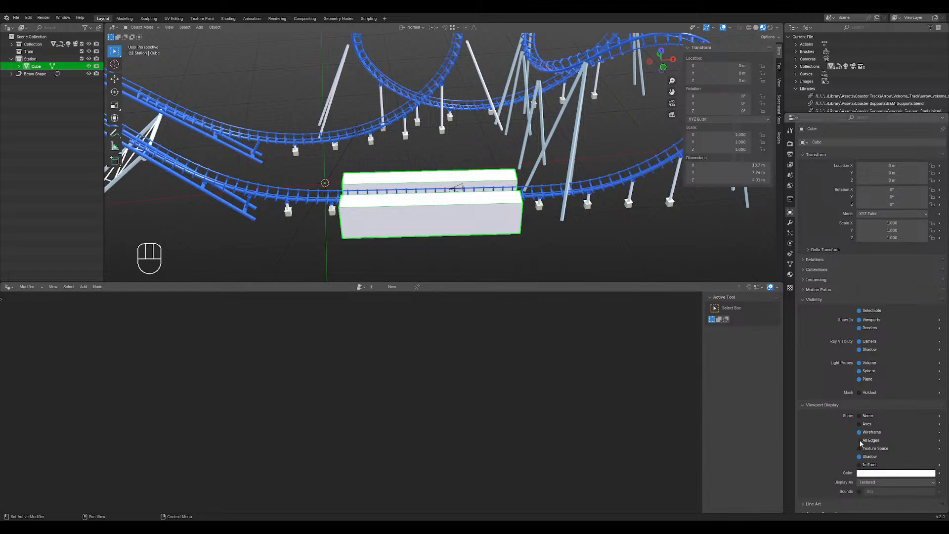
left_click(859, 432)
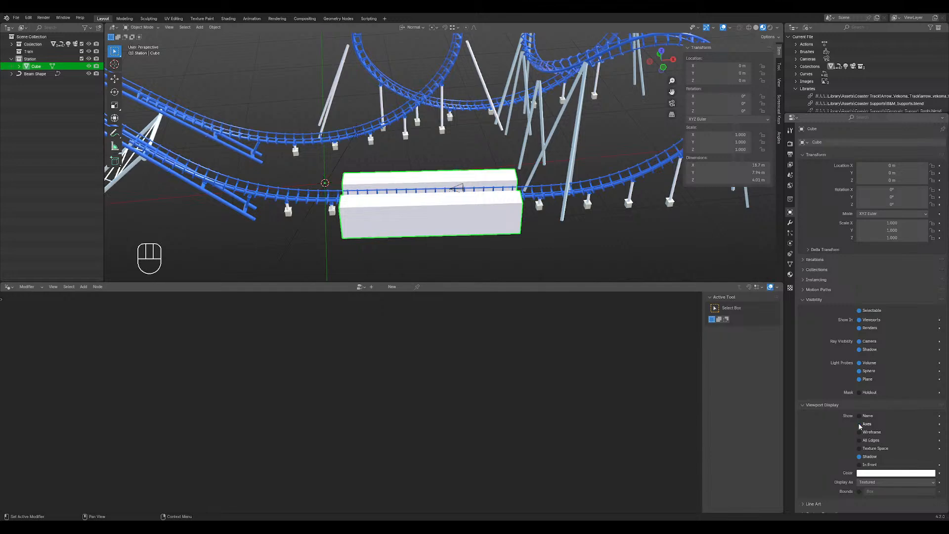
- Select the tall slanted support below the lift track and try its Name display option
middle_click_drag(376, 129, 448, 135, "shift")
scroll(425, 131, "down", 2)
middle_click_drag(334, 111, 536, 164, "shift")
scroll(536, 164, "up", 2)
scroll(428, 183, "up", 3)
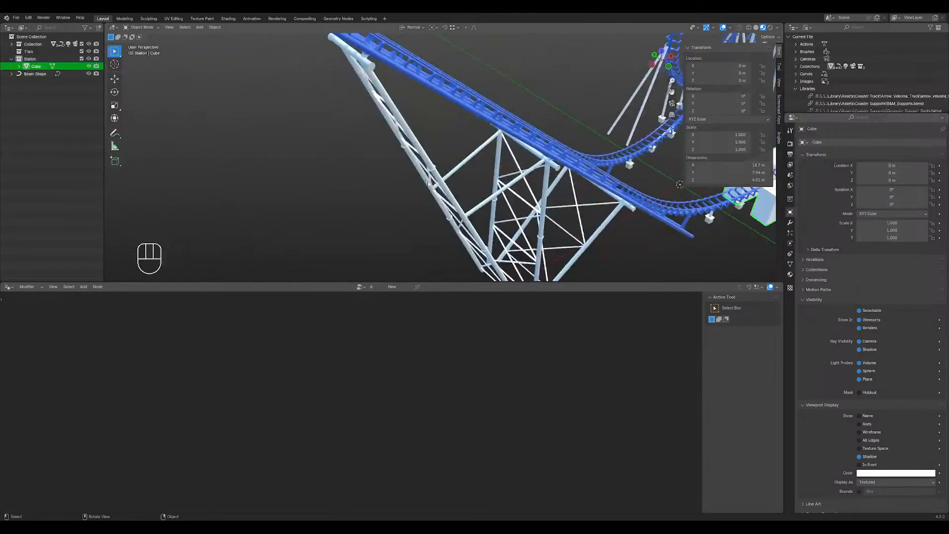
left_click(451, 184)
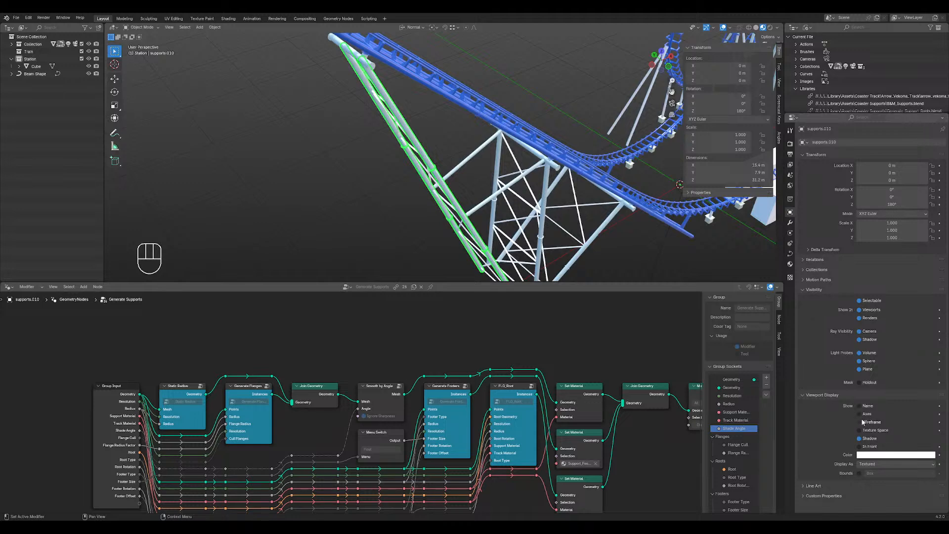
scroll(552, 230, "down", 3)
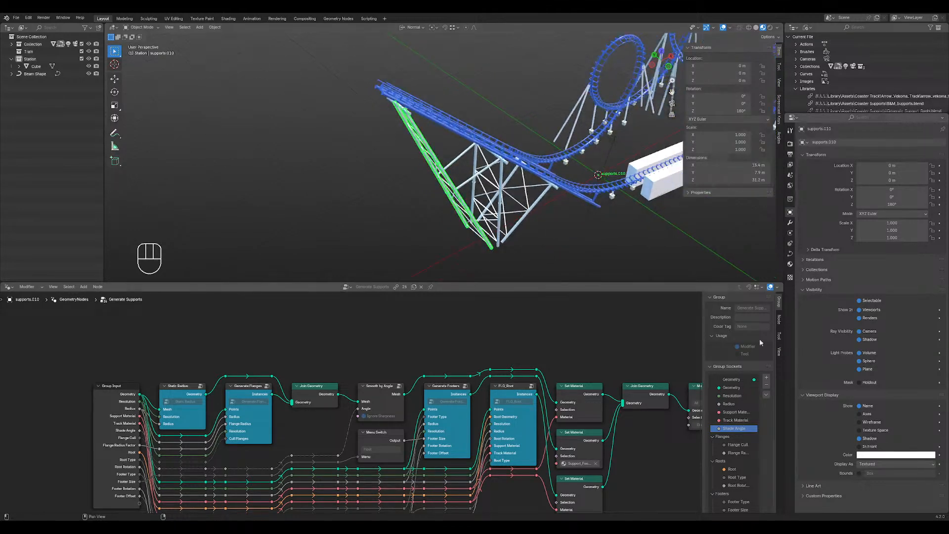
scroll(466, 213, "up", 1)
scroll(466, 213, "up", 2)
middle_click_drag(466, 213, 500, 198)
scroll(536, 197, "down", 3)
middle_click_drag(584, 191, 500, 167, "shift")
scroll(500, 167, "up", 4)
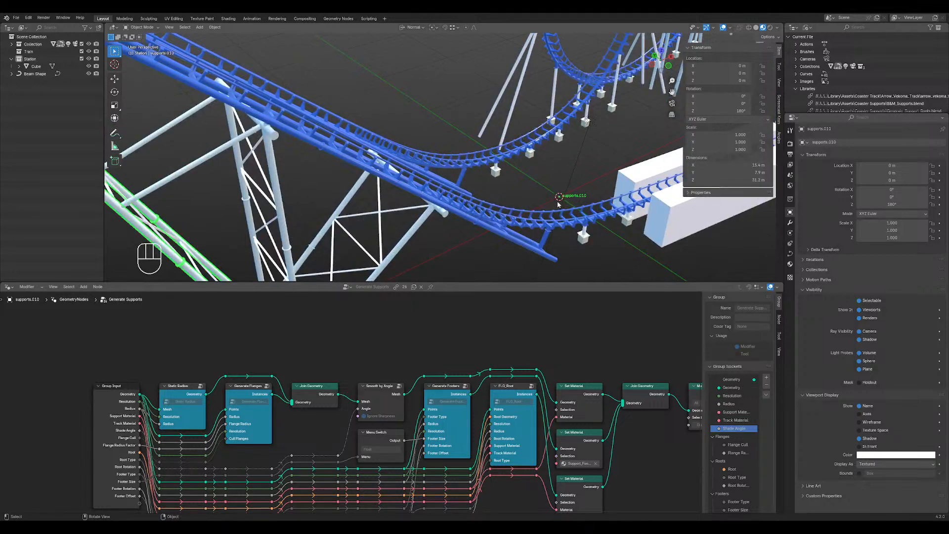
scroll(574, 198, "up", 3)
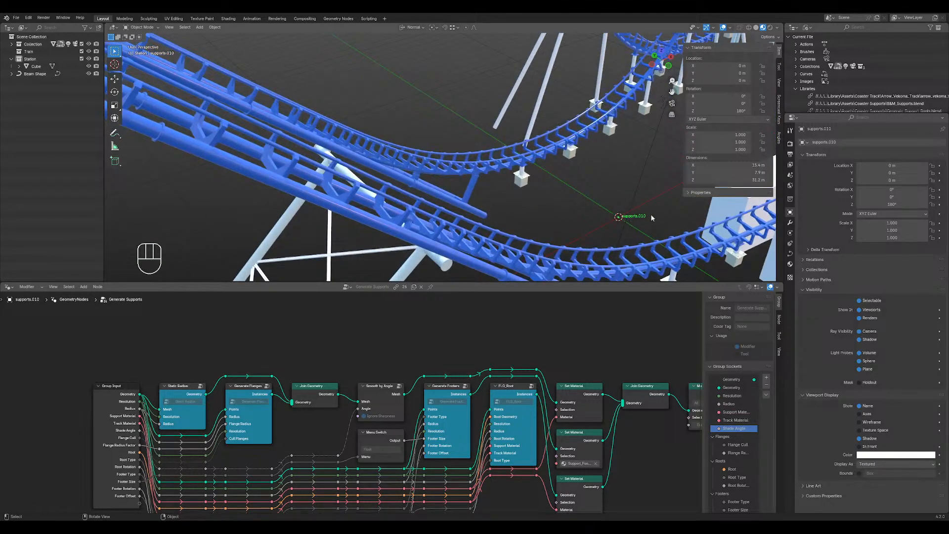
scroll(651, 218, "down", 5)
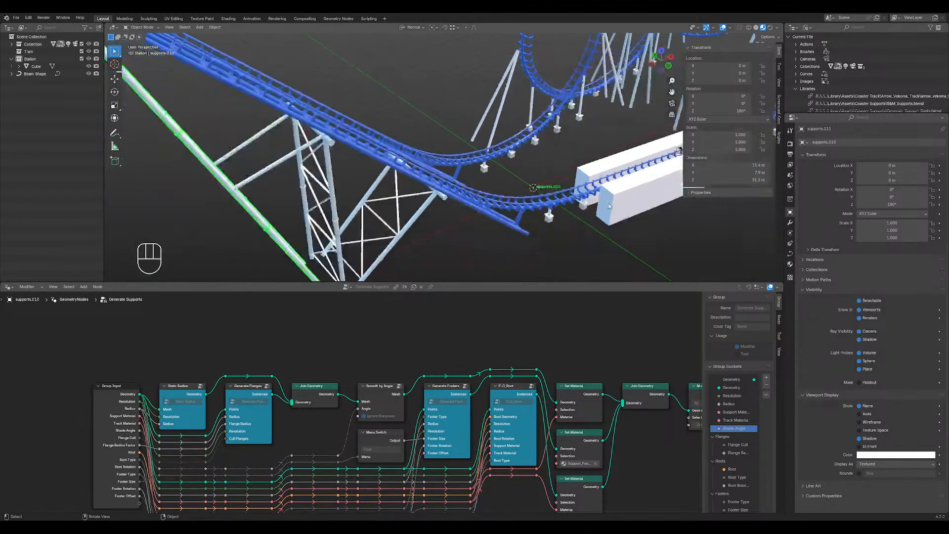
left_click(861, 422)
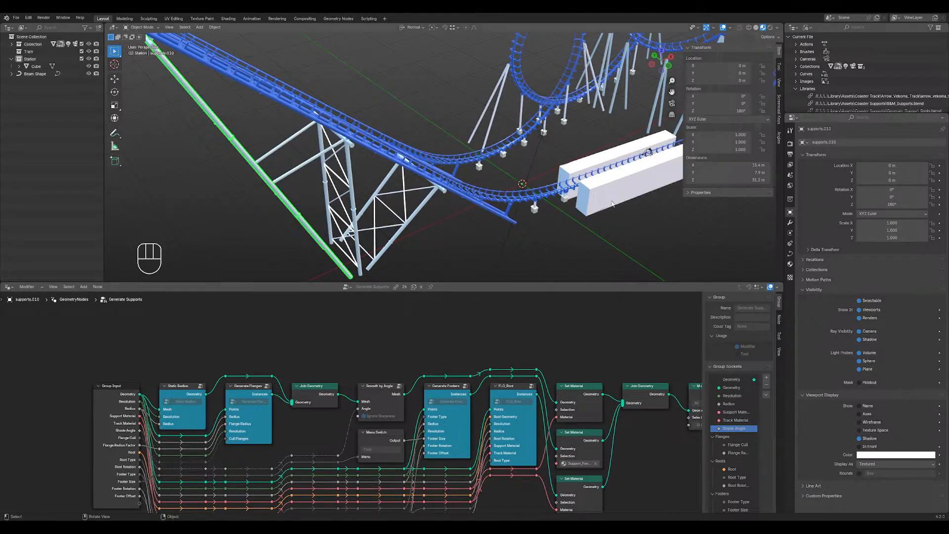
- Select the platform object again and enable Wireframe in its viewport display options
left_click(613, 200)
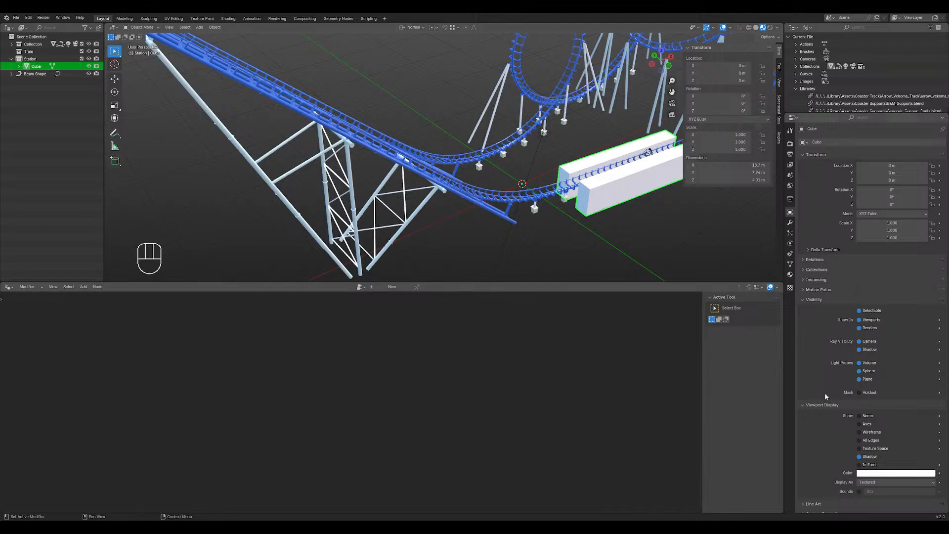
left_click(860, 432)
scroll(550, 214, "up", 4)
key("Tab")
key("Tab")
middle_click_drag(550, 214, 539, 163, "shift")
middle_click_drag(509, 167, 482, 176)
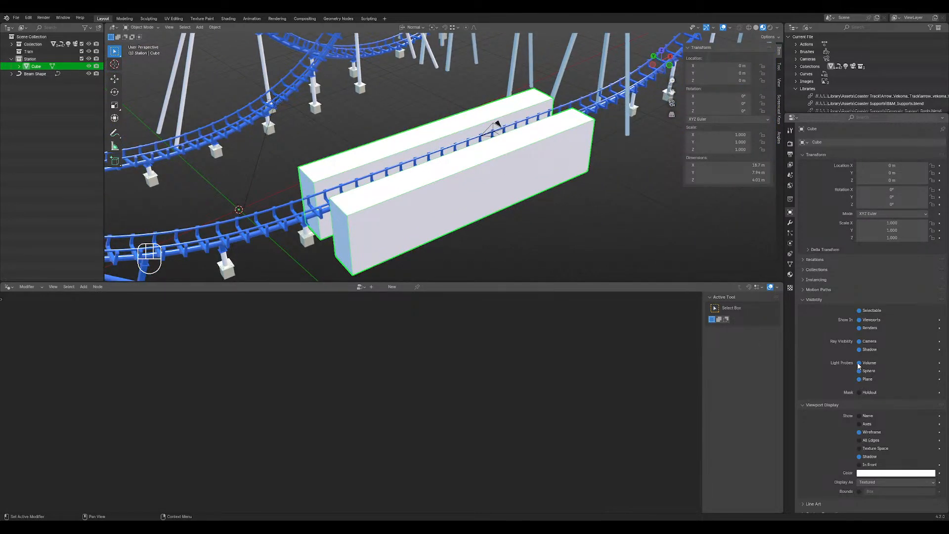
- Set the platform object's Display As mode to Wire and deselect it
left_click(803, 300)
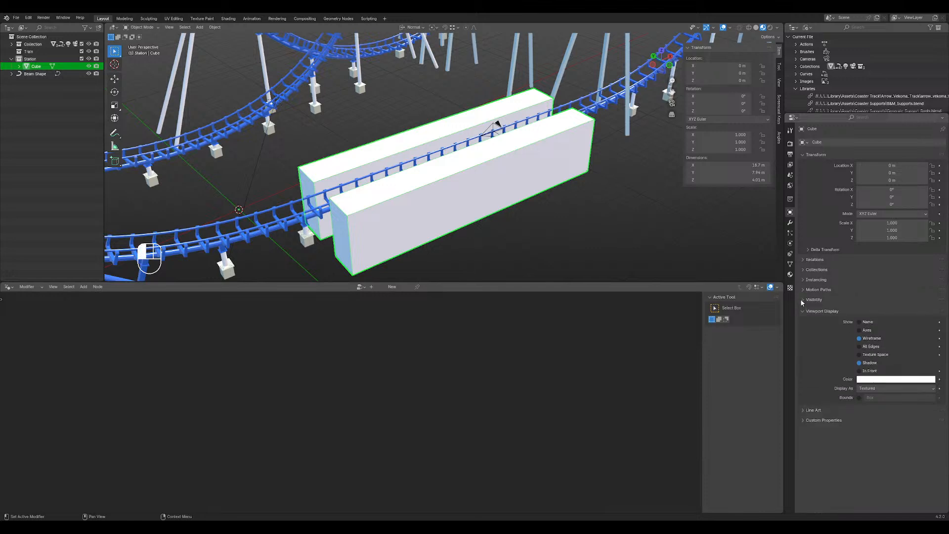
left_click(873, 386)
left_click(876, 403)
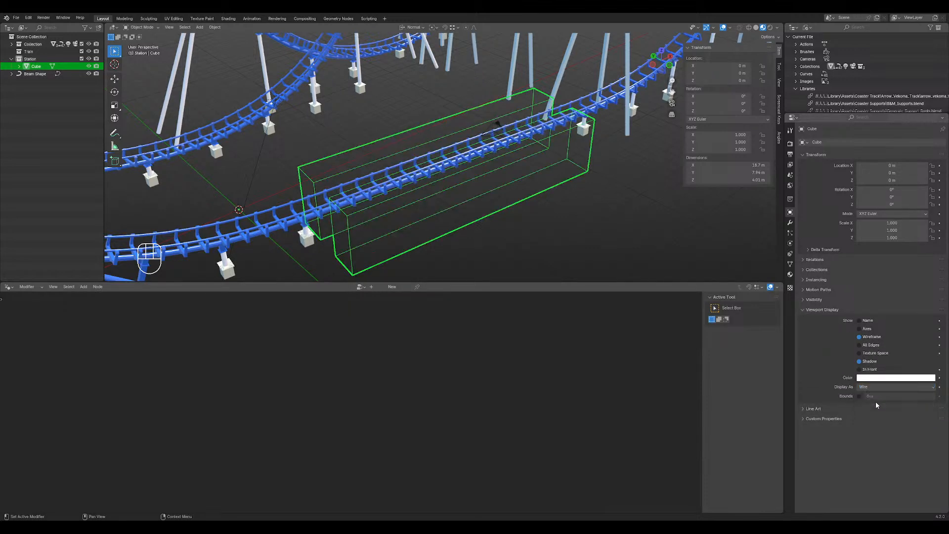
left_click(651, 238)
- Widen the platform block by moving its outer side edges about 3.1 m away from the track along the normal Z axis
mouse_move(488, 221)
middle_mouse_down()
mouse_move(470, 145)
mouse_move(541, 112)
mouse_move(445, 144)
mouse_move(550, 170)
mouse_move(341, 136)
mouse_move(354, 112)
mouse_move(428, 163)
mouse_move(470, 165)
middle_mouse_up()
key("Tab")
middle_click_drag(449, 95, 428, 87)
middle_click_drag(436, 126, 430, 140)
left_click_drag(419, 79, 445, 115)
left_click_drag(442, 191, 479, 236, "shift")
key("KP_7")
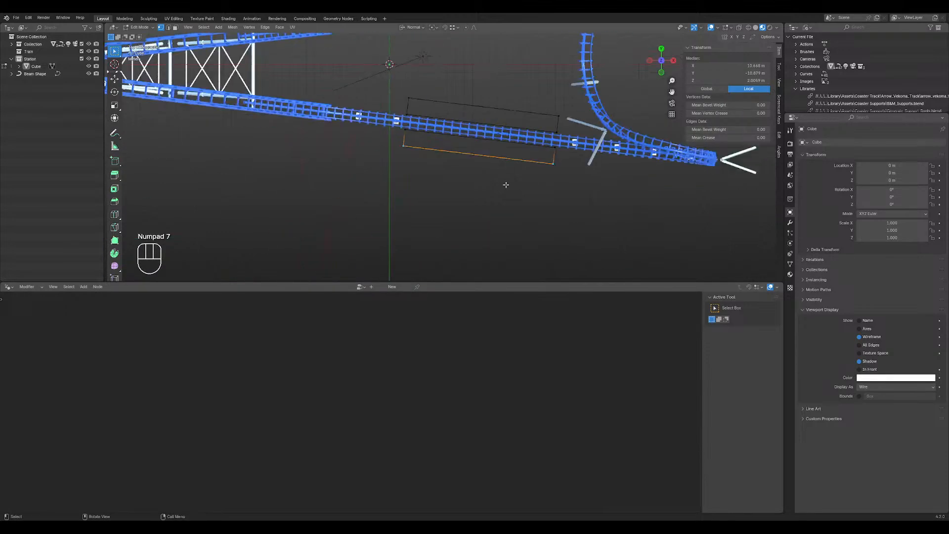
key("g")
key("y")
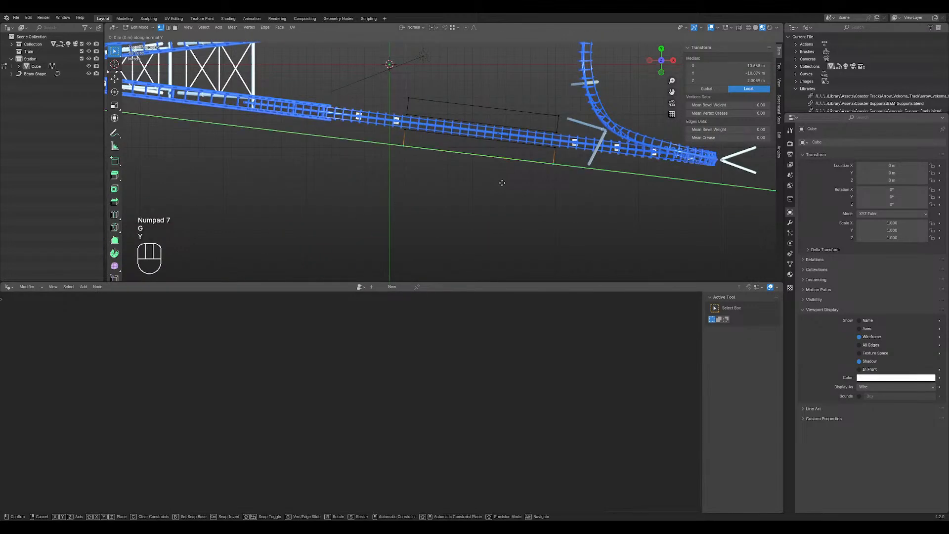
key("x")
key("x")
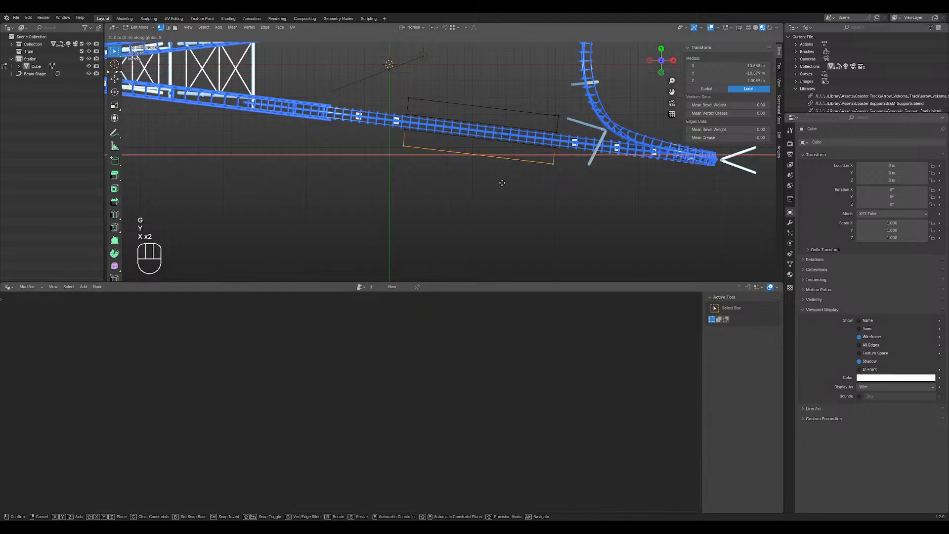
key("x")
key("y")
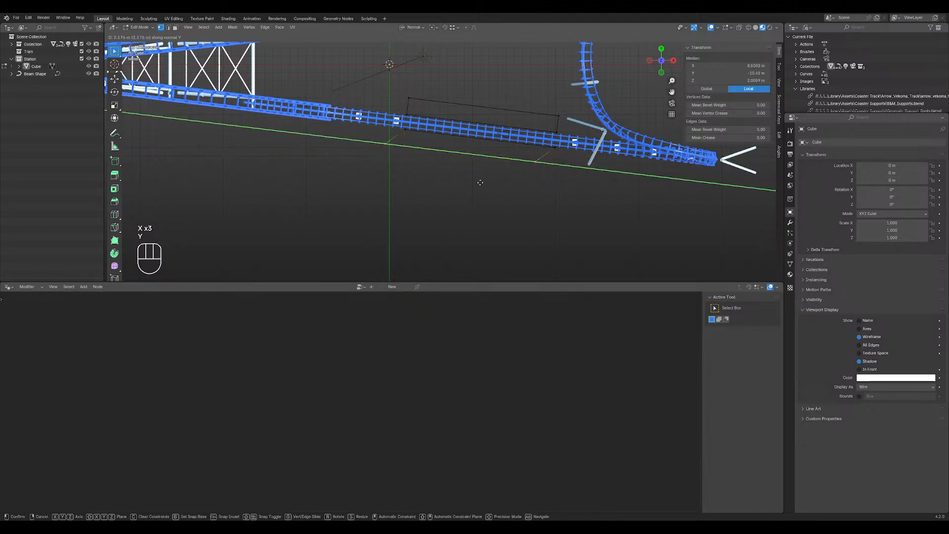
key("z")
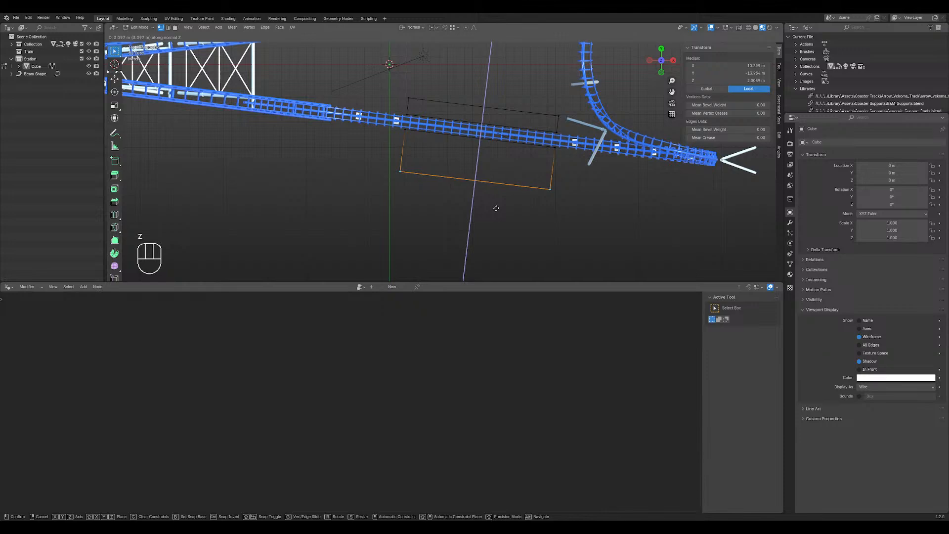
left_click(497, 208)
key("Tab")
- Review the widened station platforms against the whole coaster layout and save the project file
middle_click_drag(497, 207, 498, 182)
scroll(437, 150, "up", 2)
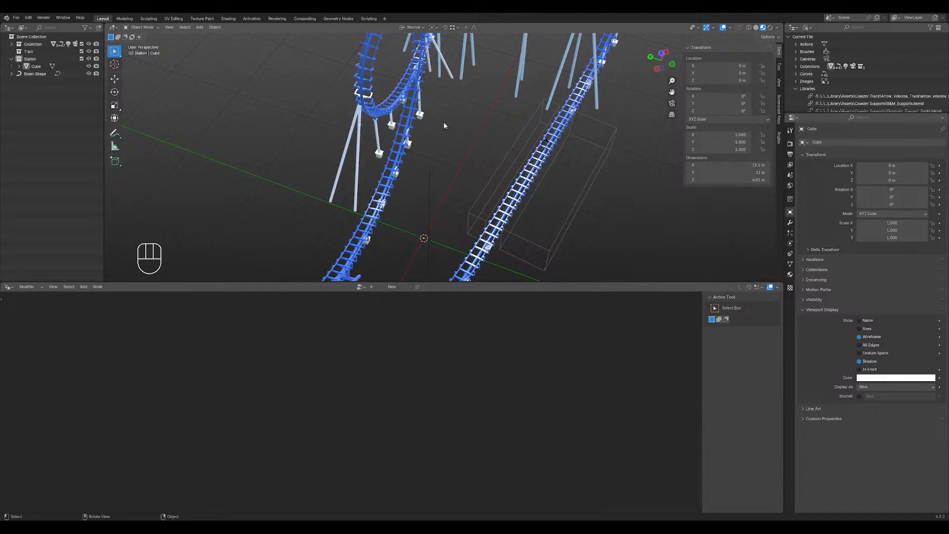
middle_click_drag(511, 83, 364, 91)
scroll(365, 91, "down", 2)
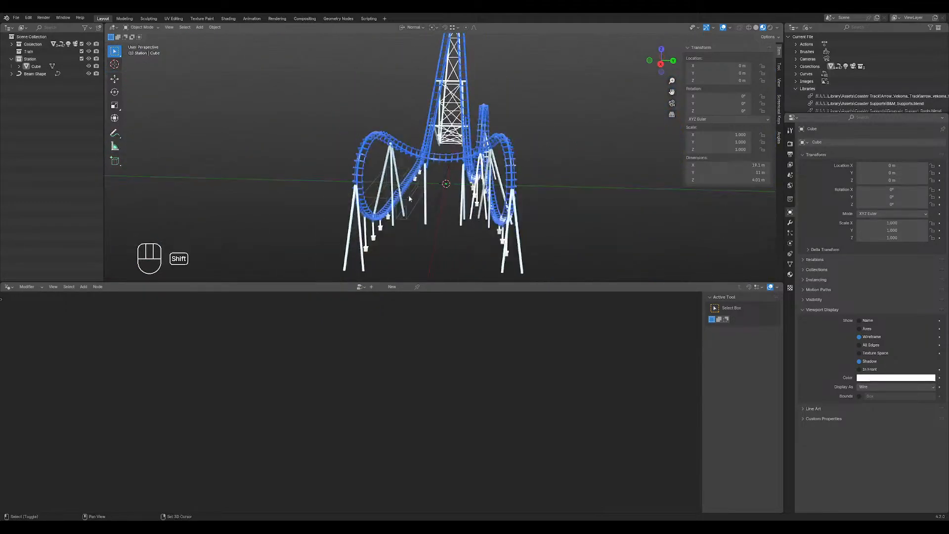
middle_click_drag(438, 227, 556, 197, "shift")
scroll(461, 170, "up", 6)
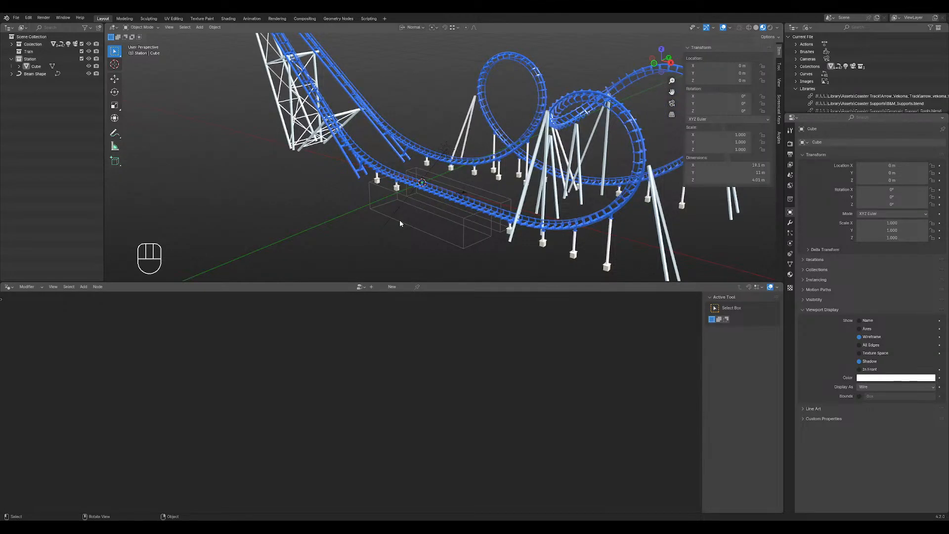
key("ctrl+s")
- Examine the small object at the world origin by selecting it, and deselect it
middle_click_drag(424, 249, 463, 251)
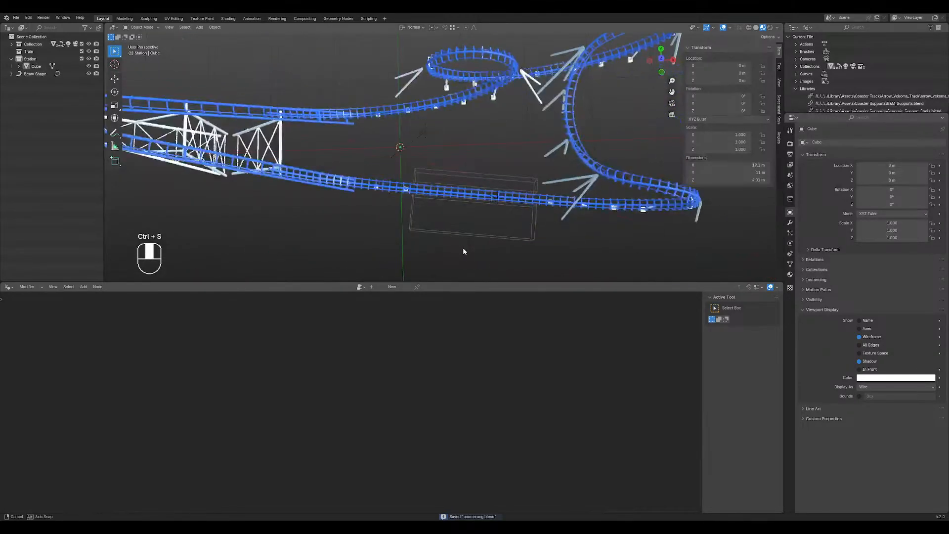
middle_click_drag(467, 159, 516, 146, "shift")
scroll(446, 145, "up", 6)
middle_click_drag(467, 85, 501, 137, "shift")
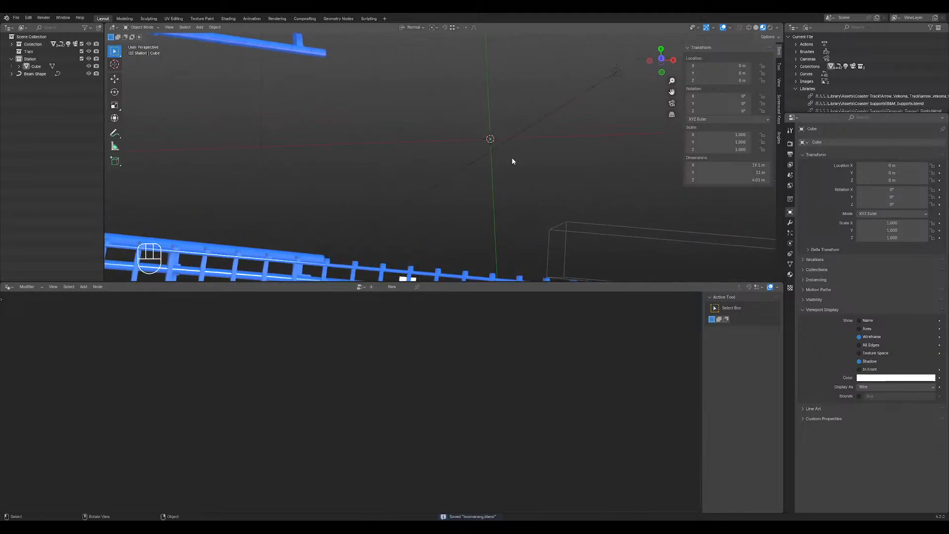
scroll(504, 158, "up", 3)
scroll(503, 157, "down", 4)
middle_click_drag(534, 179, 493, 163, "shift")
scroll(468, 144, "up", 4)
middle_click_drag(545, 97, 495, 151, "shift")
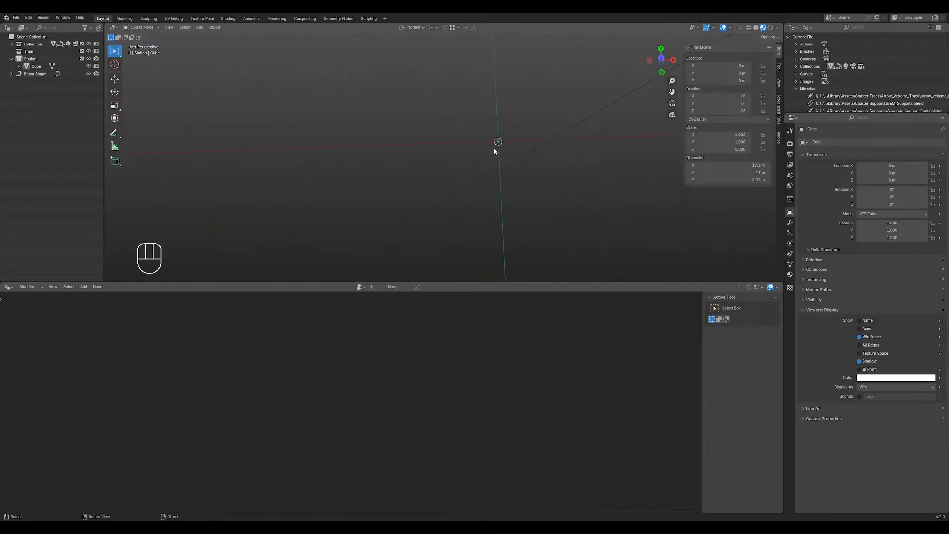
left_click(510, 142)
scroll(510, 142, "down", 3)
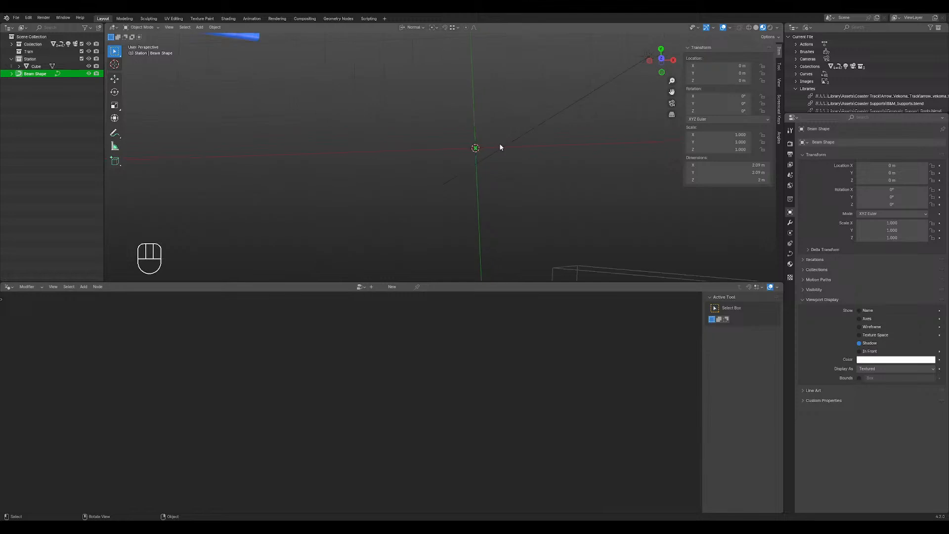
scroll(475, 141, "down", 3)
left_click(494, 120)
middle_click_drag(490, 141, 481, 143)
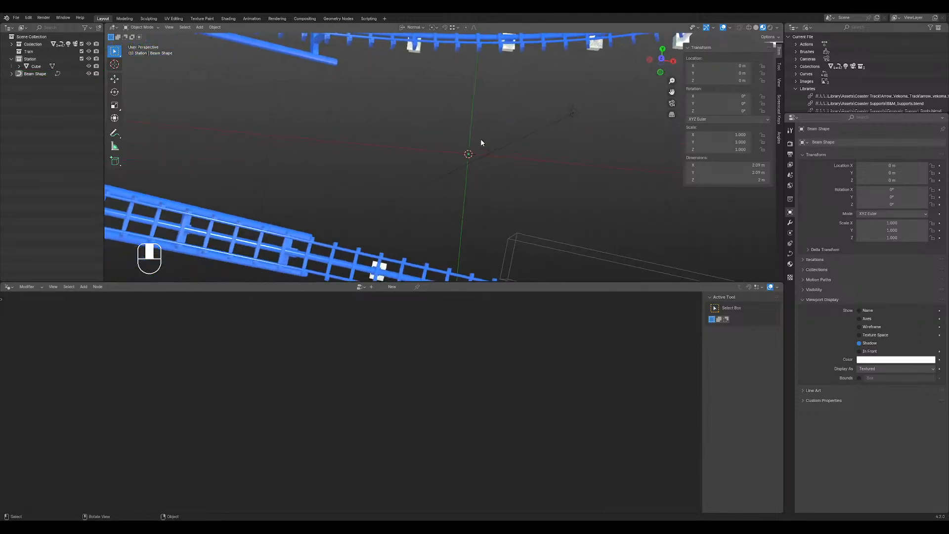
- Add a cube mesh at the world origin in the Station collection and open it for mesh editing
key("shift+a")
mouse_move(482, 140)
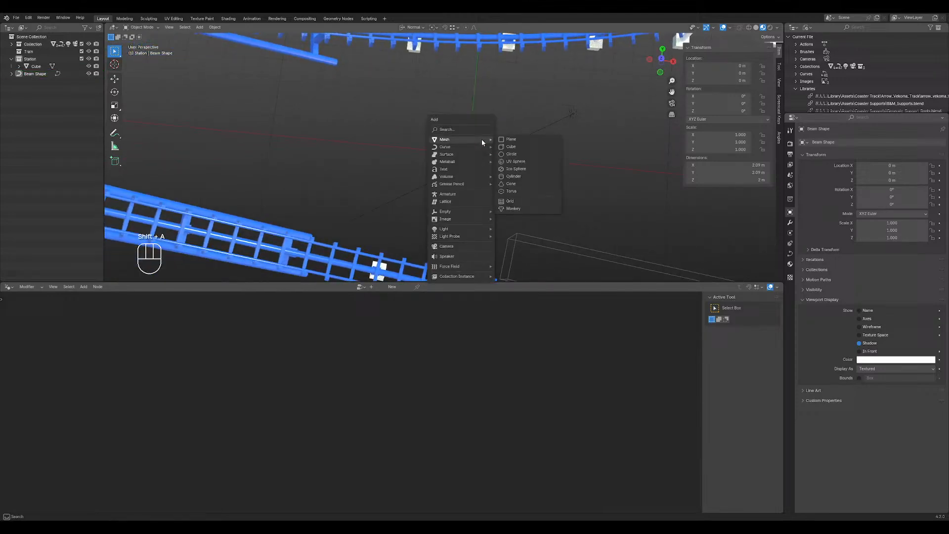
left_click(522, 146)
key("Tab")
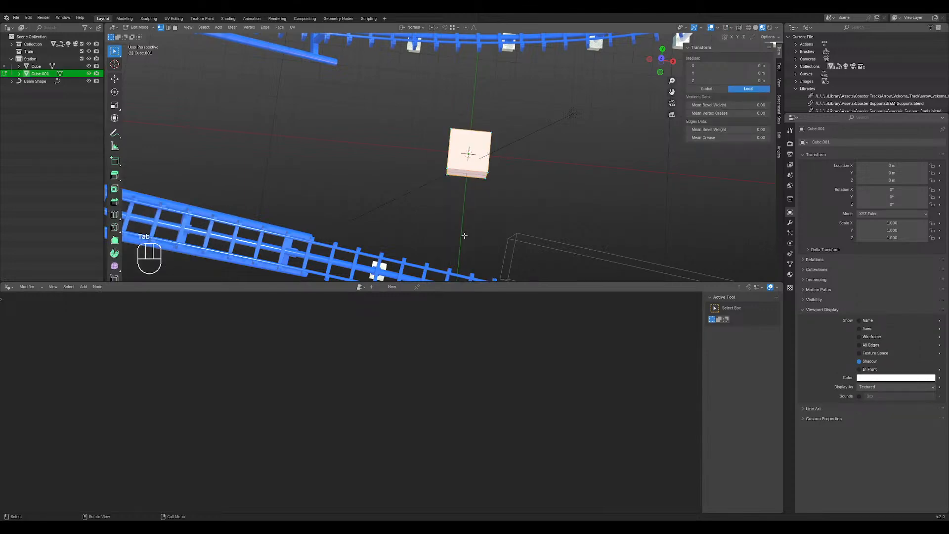
- Isolate the new cube in local view and look at it from the front
middle_click_drag(470, 173, 467, 148)
scroll(465, 152, "down", 2)
scroll(464, 198, "up", 5)
scroll(464, 226, "down", 5)
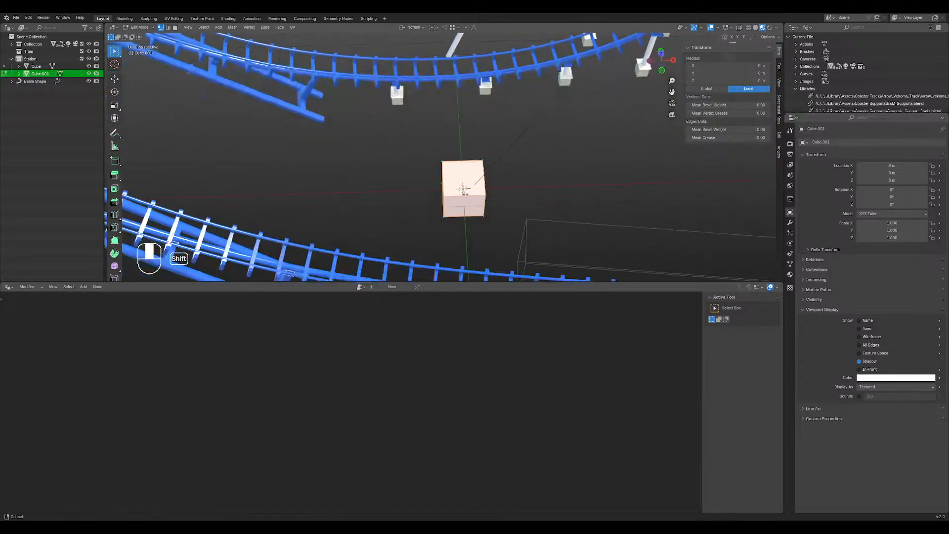
key("KP_1")
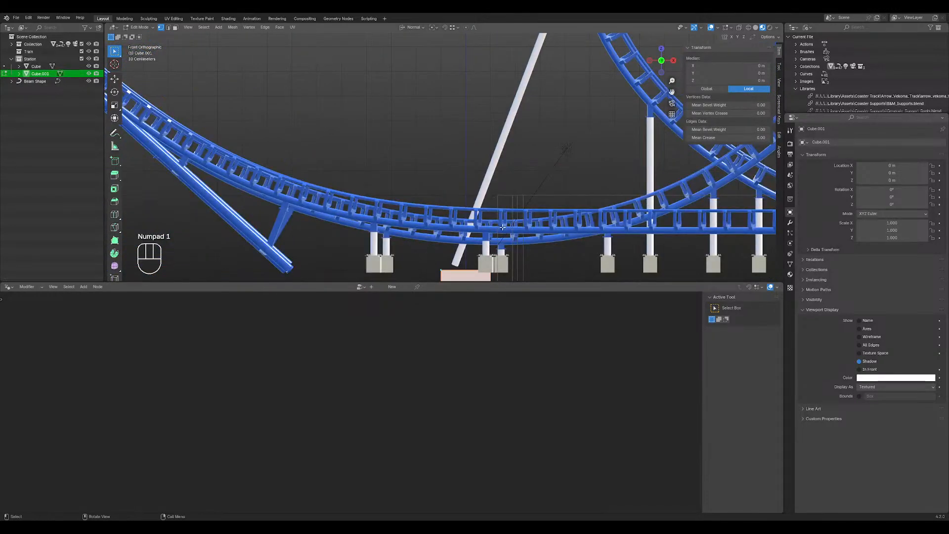
scroll(480, 124, "up", 3)
key("KP_Divide")
key("Tab")
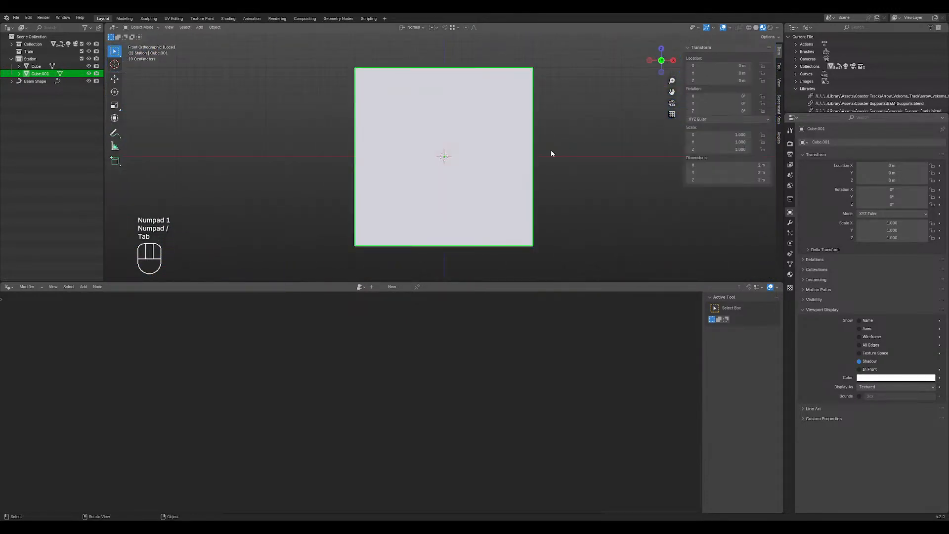
- Enable Wireframe for the new cube and set its Display As mode to Wire
key("Tab")
left_click(379, 167)
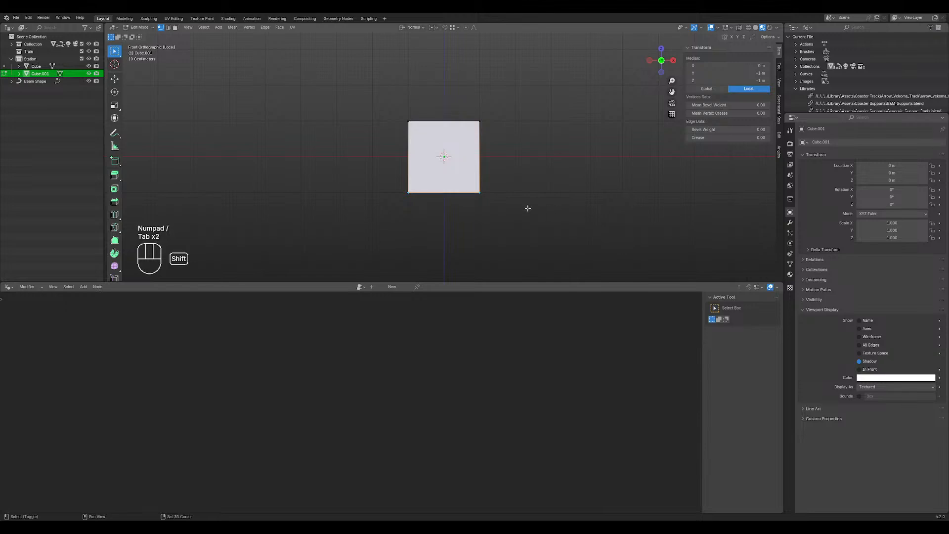
key("shift+z")
left_click_drag(327, 161, 642, 243)
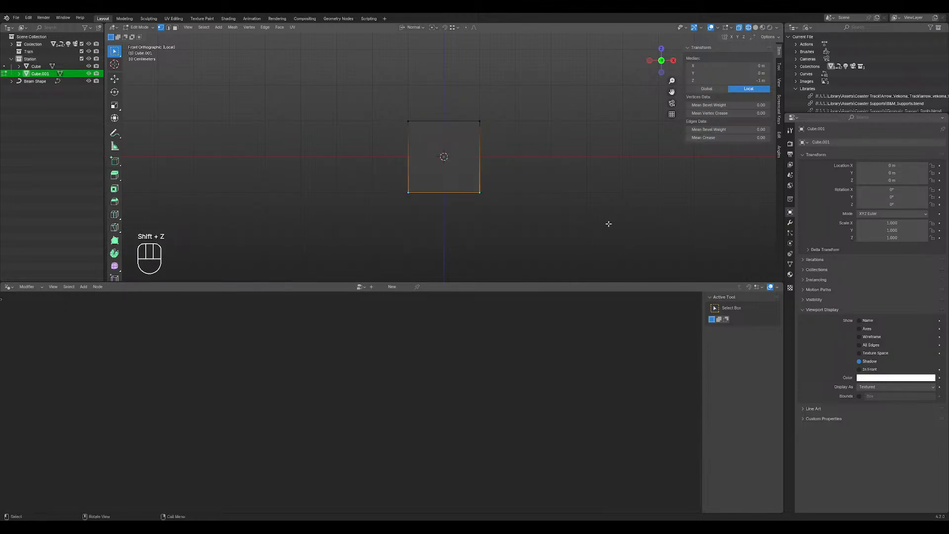
left_click(860, 337)
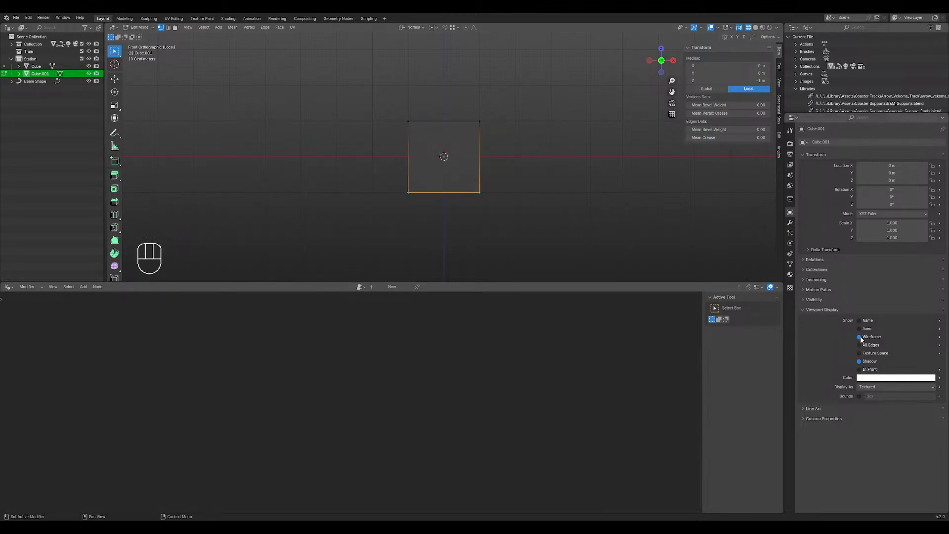
left_click(880, 387)
left_click(883, 403)
key("Tab")
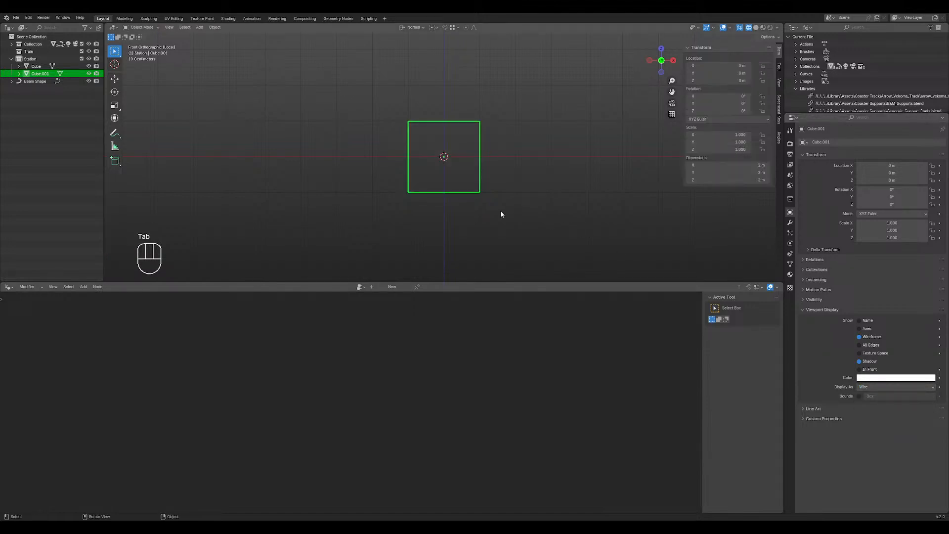
key("Tab")
key("shift+z")
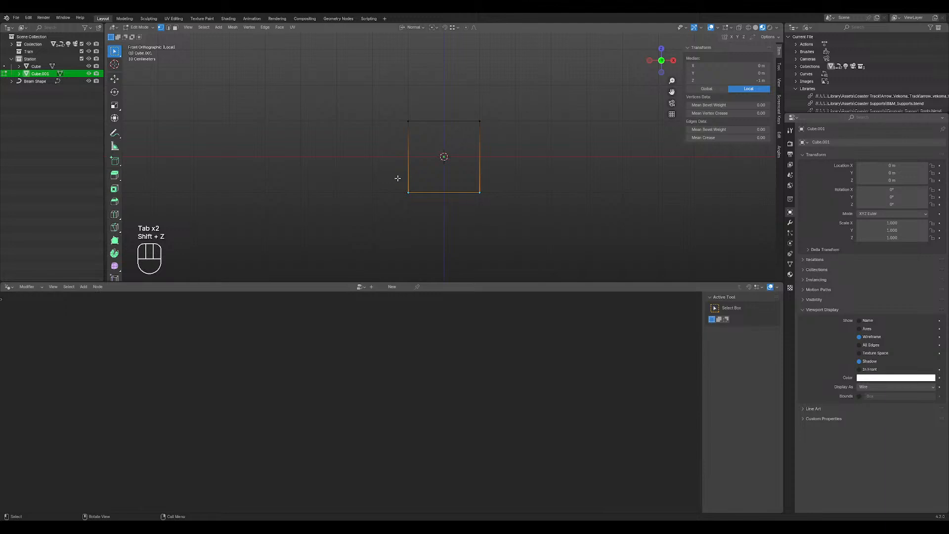
left_click_drag(398, 178, 468, 201)
key("g")
key("z")
right_click(532, 179)
left_click_drag(340, 172, 529, 223, "ctrl")
key("shift+z")
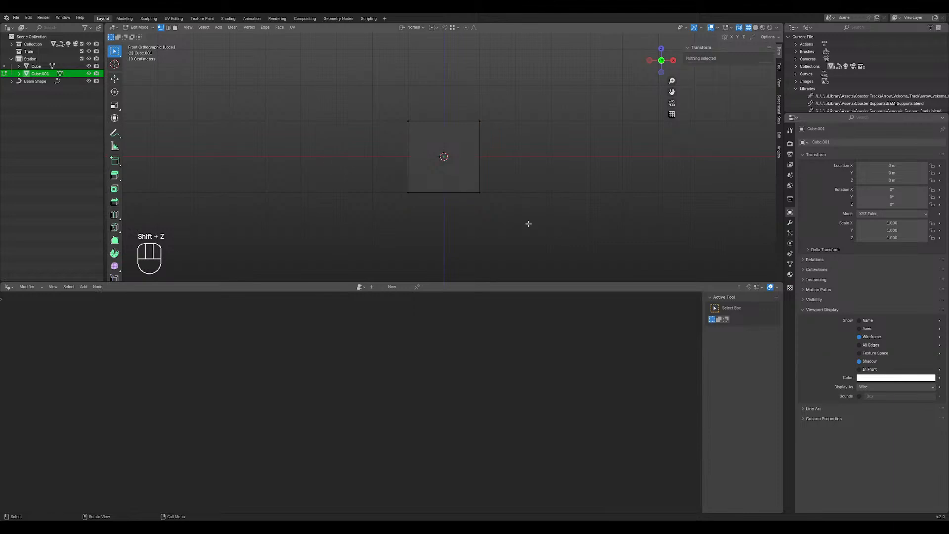
- Select the cube's bottom vertices, raise them along Z and set their median Z to 0 m
left_click_drag(335, 158, 490, 211)
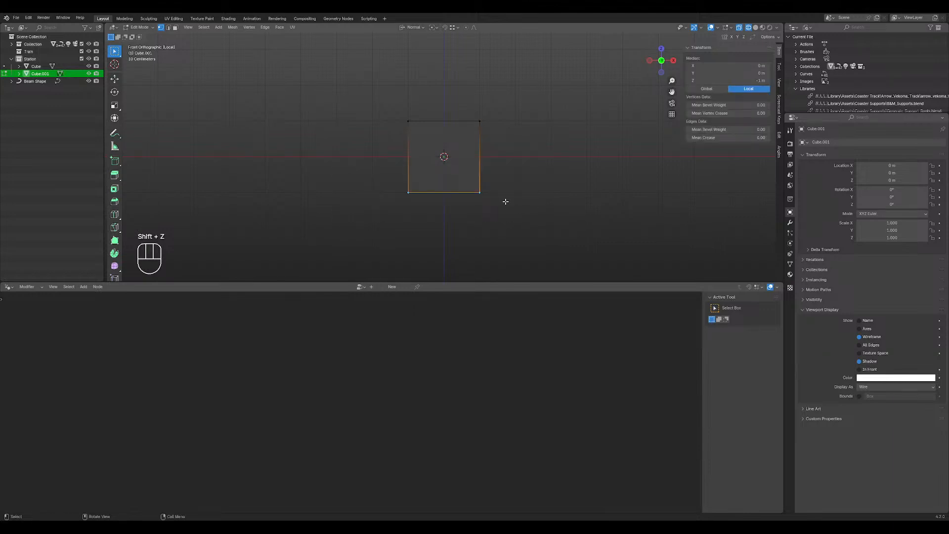
key("g")
key("z")
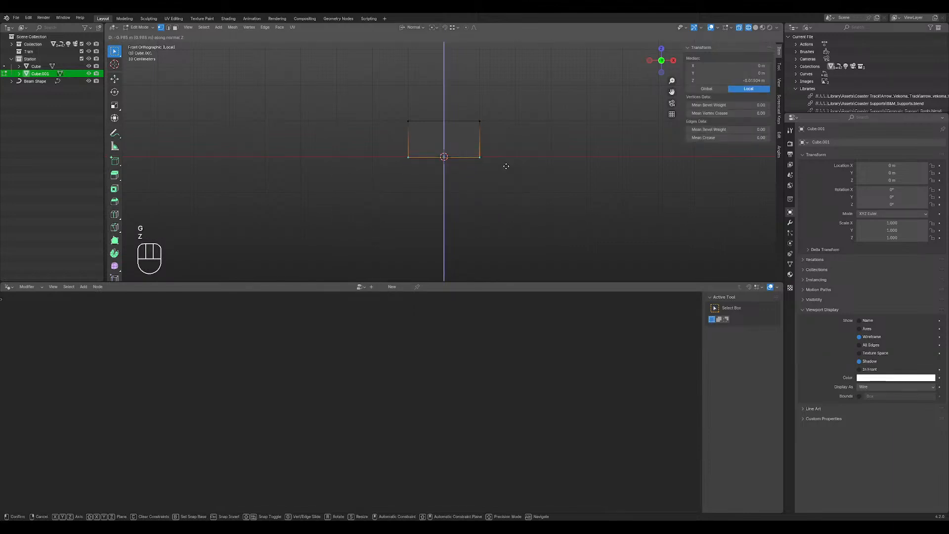
left_click(506, 166)
left_click(723, 81)
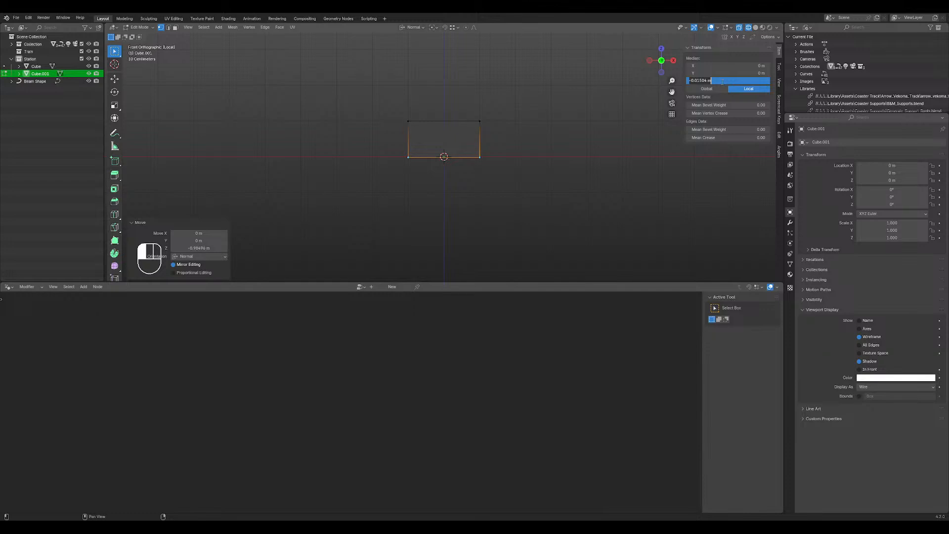
type("0")
key("Return")
- Move the cube's upper edge on the positive X side inward about 0.7 m along global X to form a slope
scroll(463, 181, "up", 5)
scroll(467, 180, "down", 2)
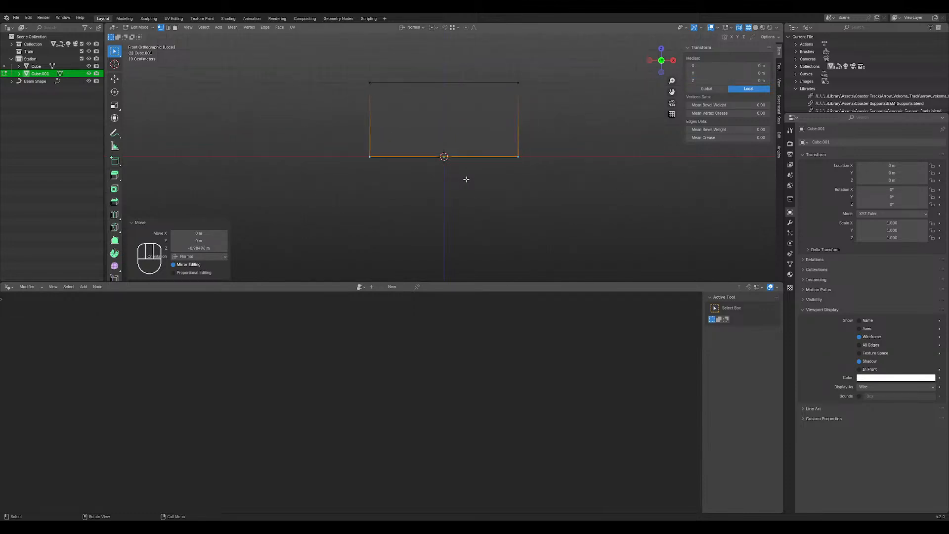
middle_click_drag(521, 101, 504, 133, "shift")
left_click_drag(468, 86, 595, 164)
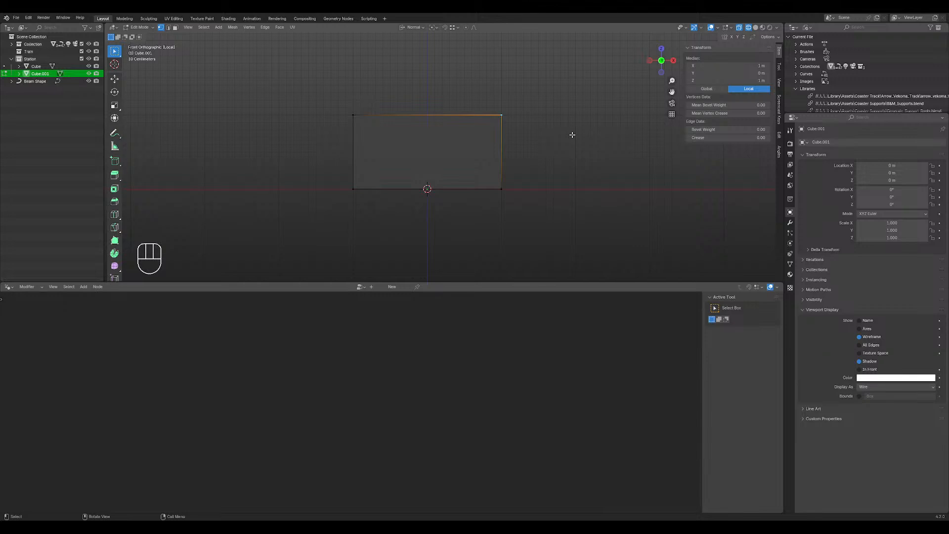
key("g")
key("x")
key("x")
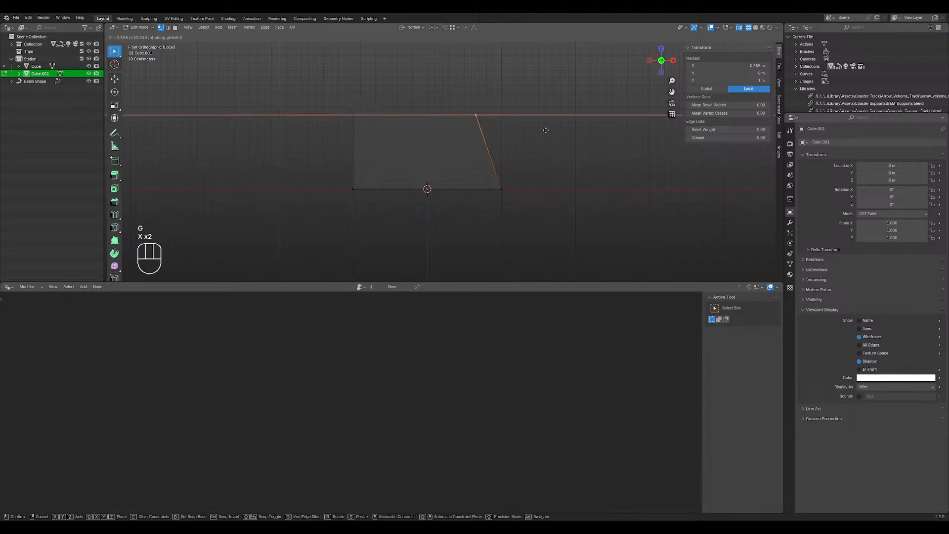
left_click(518, 134)
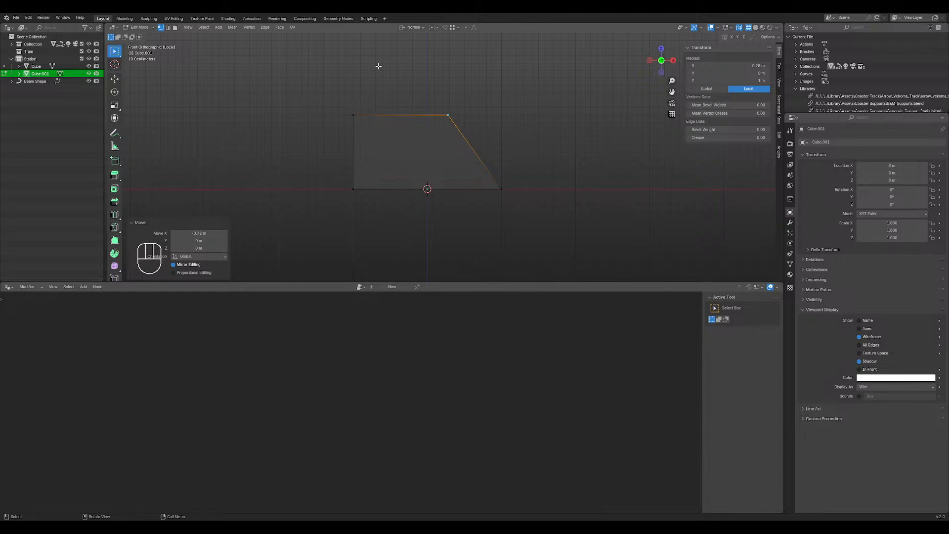
- Set the transform orientation to Global and lower the sloped block's top vertices about 0.3 m along Z
left_click(415, 27)
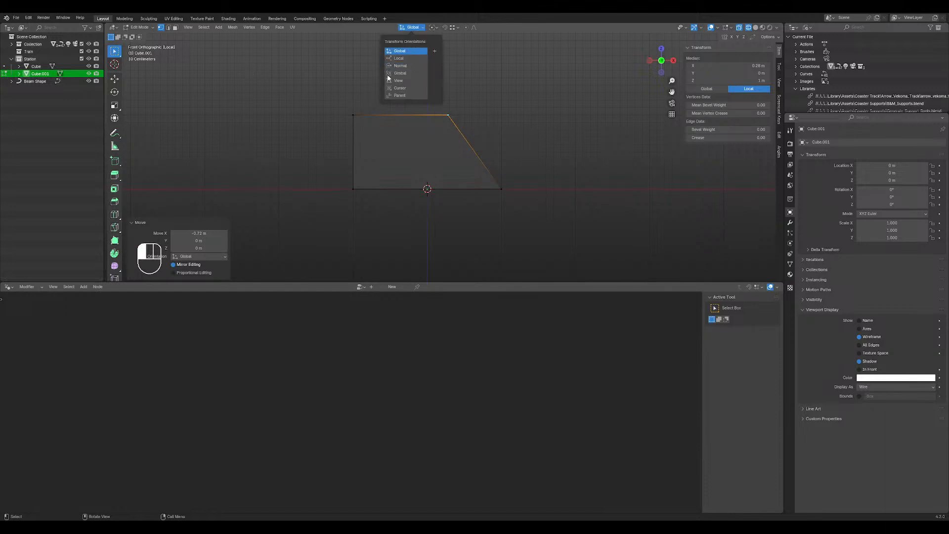
left_click(405, 51)
left_click_drag(279, 84, 520, 145)
key("g")
key("z")
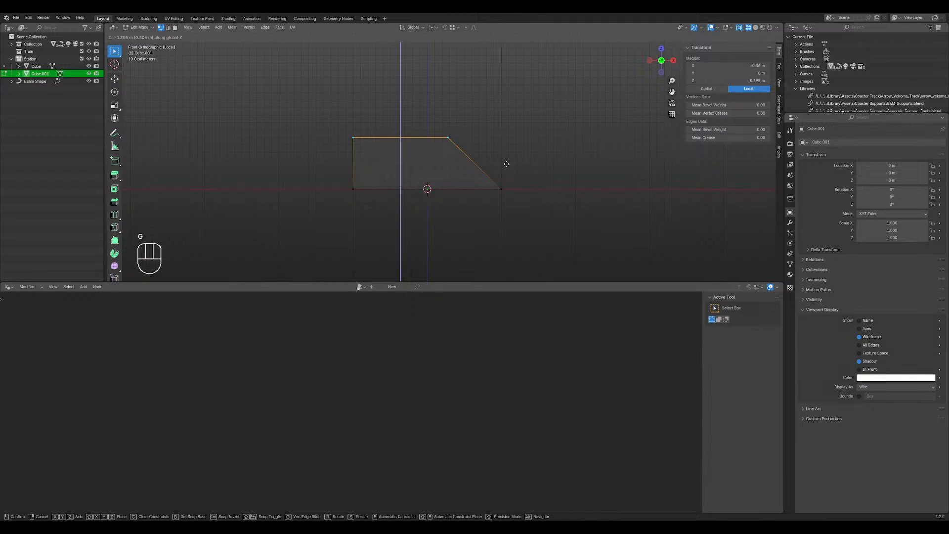
left_click(506, 164)
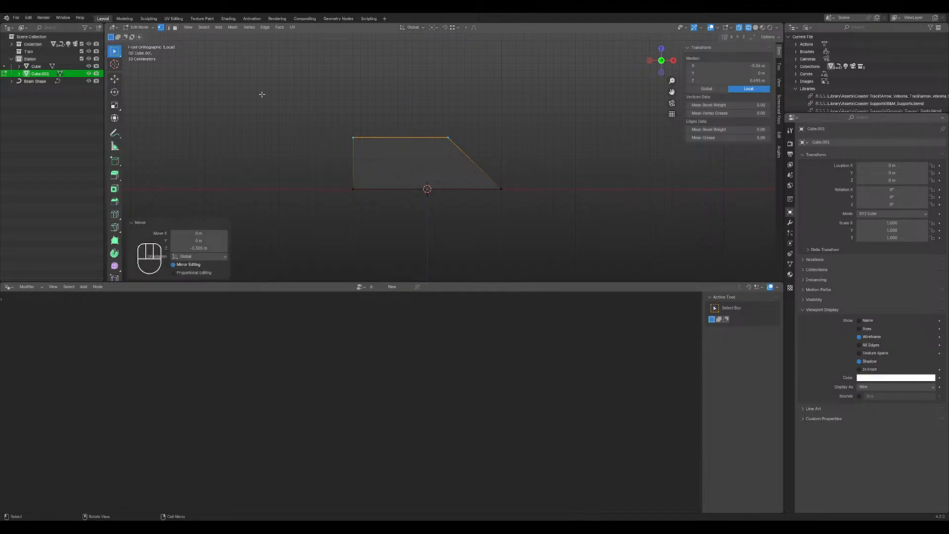
- Move all of the sloped block's geometry -1 m along global X in Edit Mode
left_click_drag(260, 91, 583, 201)
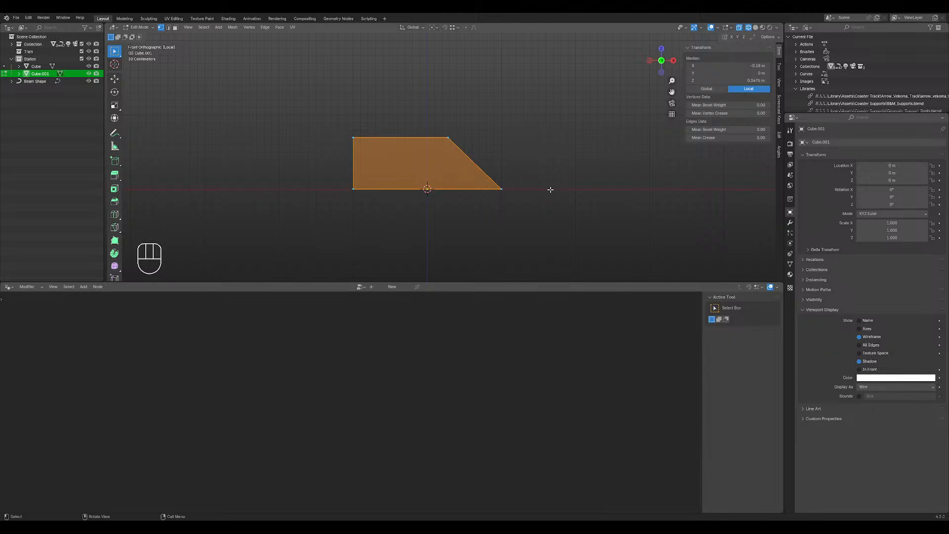
key("g")
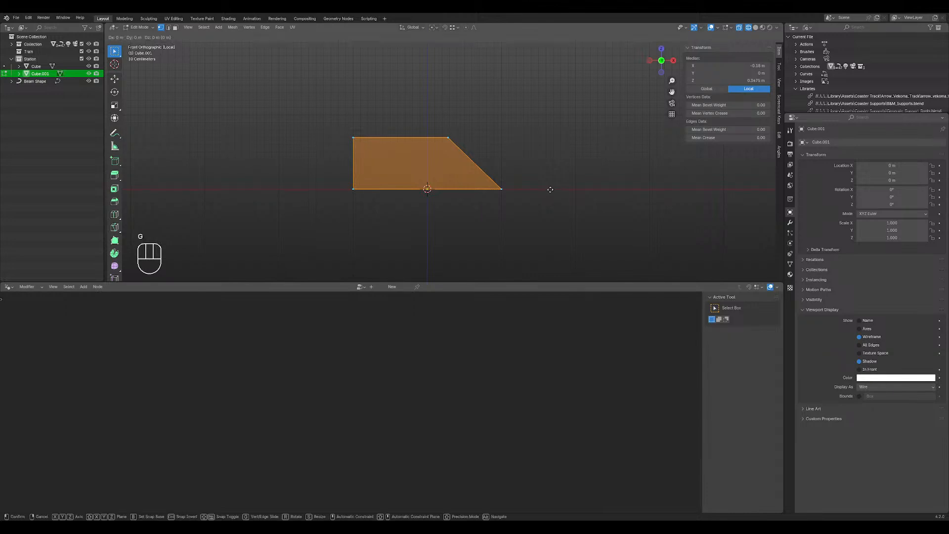
key("x")
key("KP_Subtract")
key("KP_1")
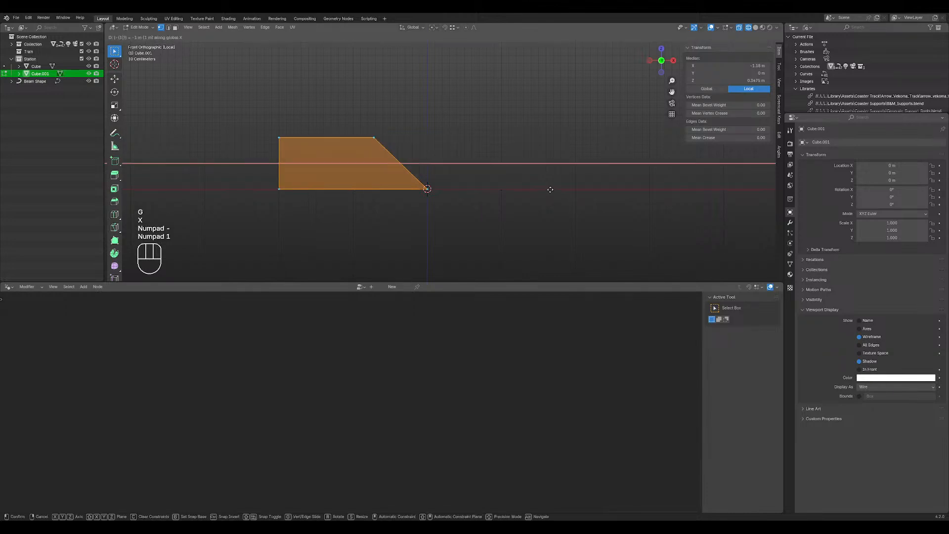
key("Return")
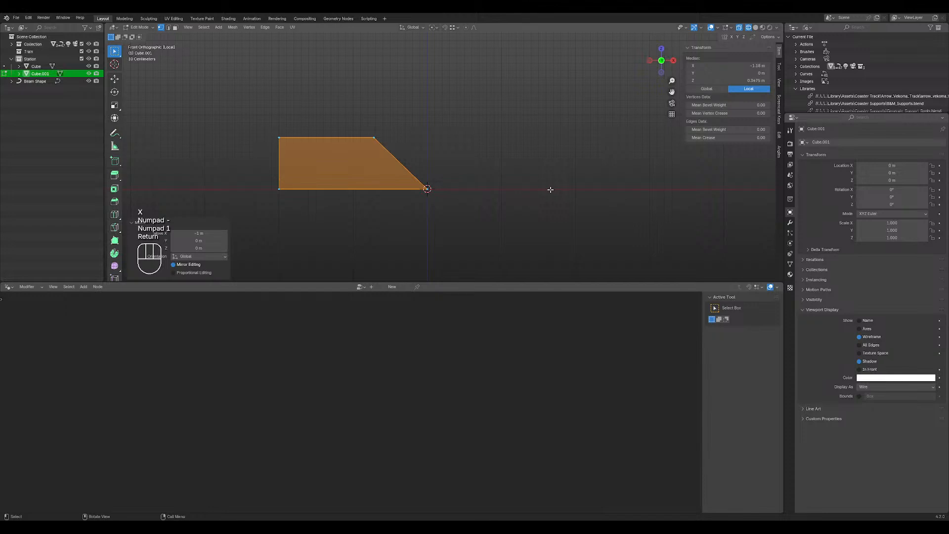
key("Tab")
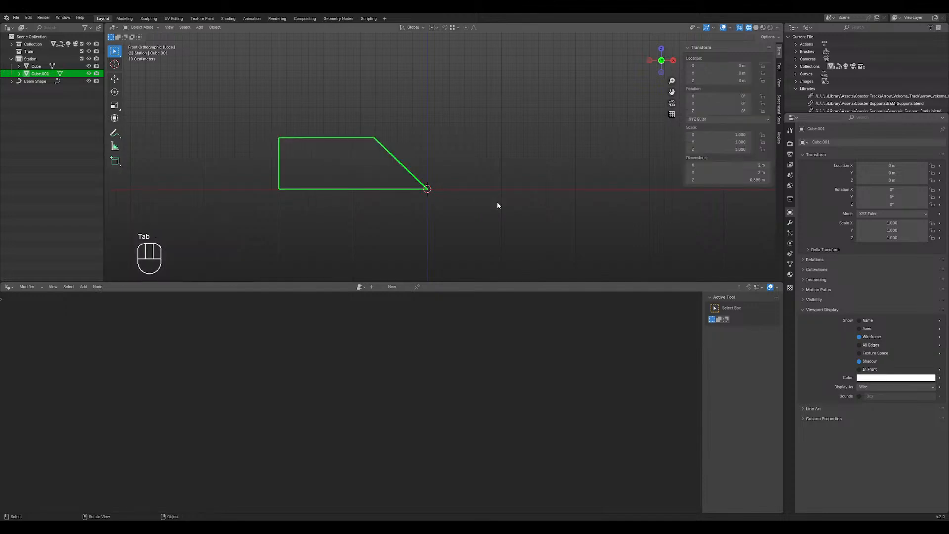
scroll(496, 201, "down", 2)
middle_click_drag(477, 188, 589, 202)
key("Tab")
key("Tab")
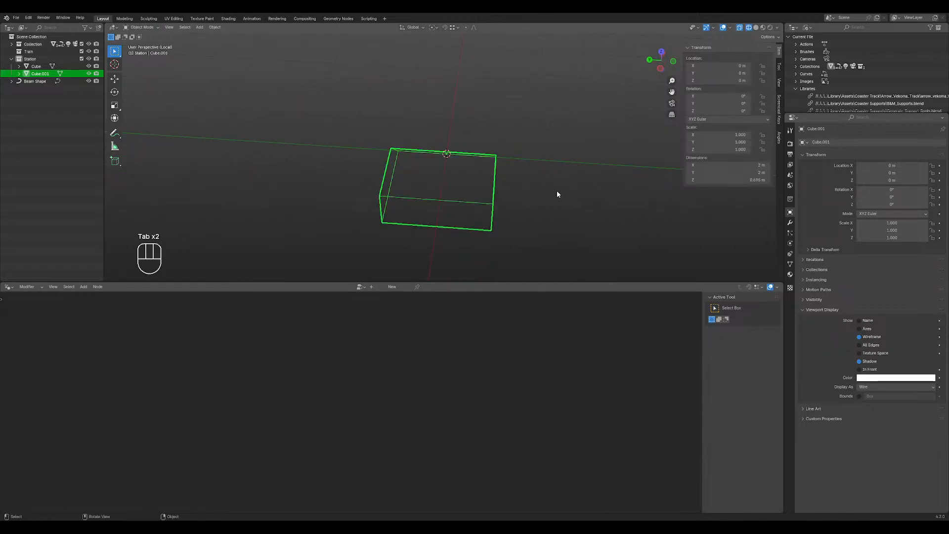
- Exit local view and scale the sloped block's geometry along Y to about 0.67
key("KP_Divide")
middle_click_drag(453, 187, 441, 229)
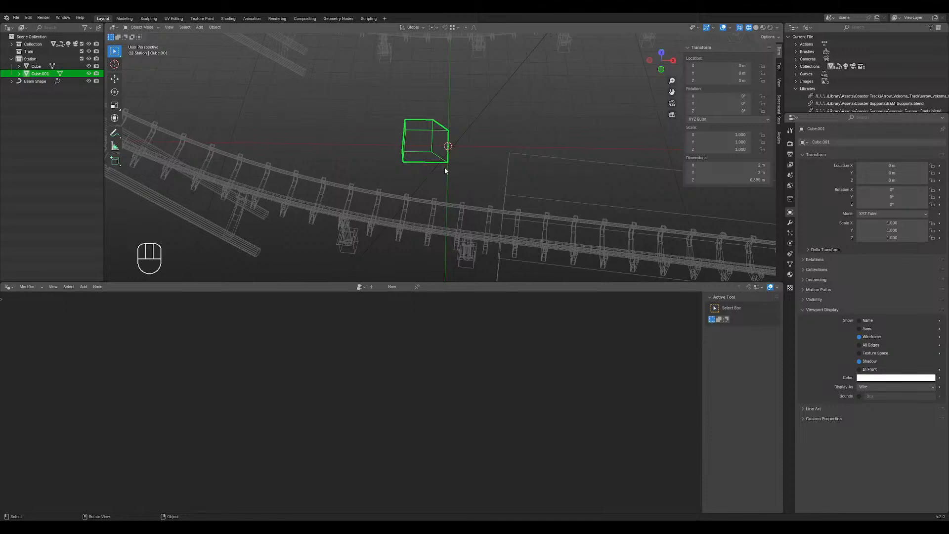
key("KP_7")
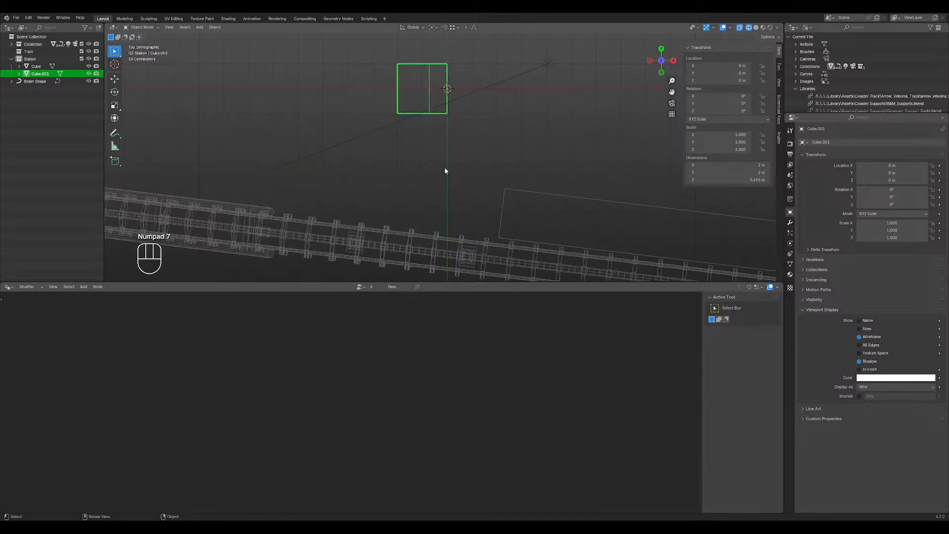
mouse_move(448, 175)
middle_mouse_down("shift")
mouse_move(468, 218)
mouse_move(463, 176)
middle_mouse_up("shift")
key("Tab")
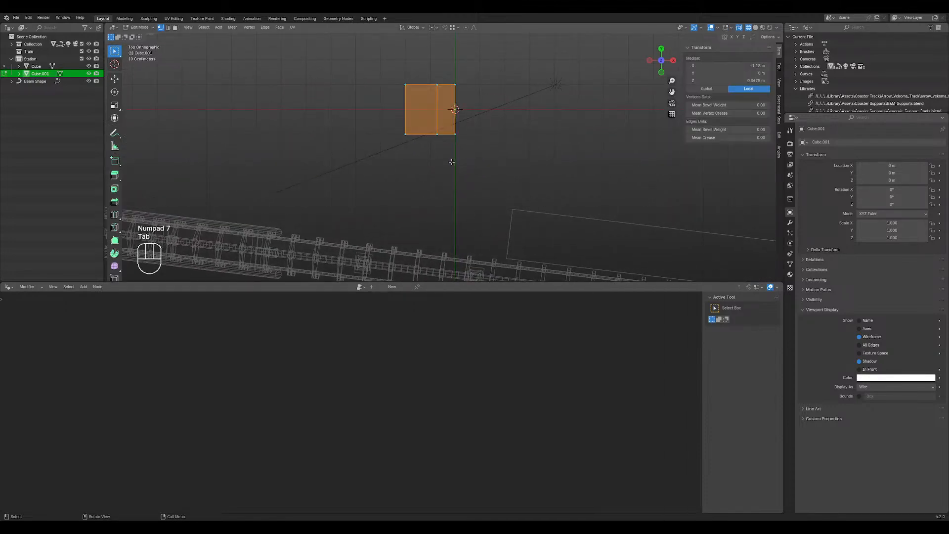
key("s")
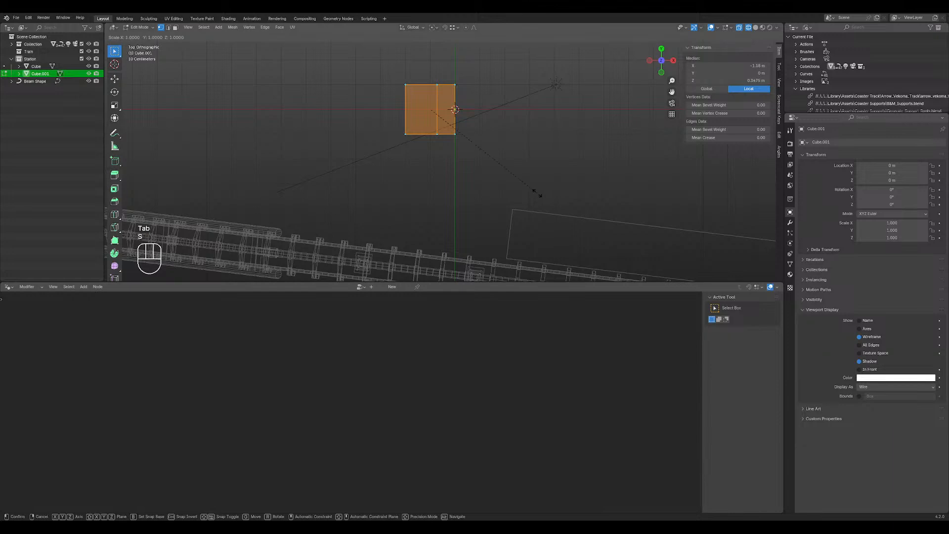
key("y")
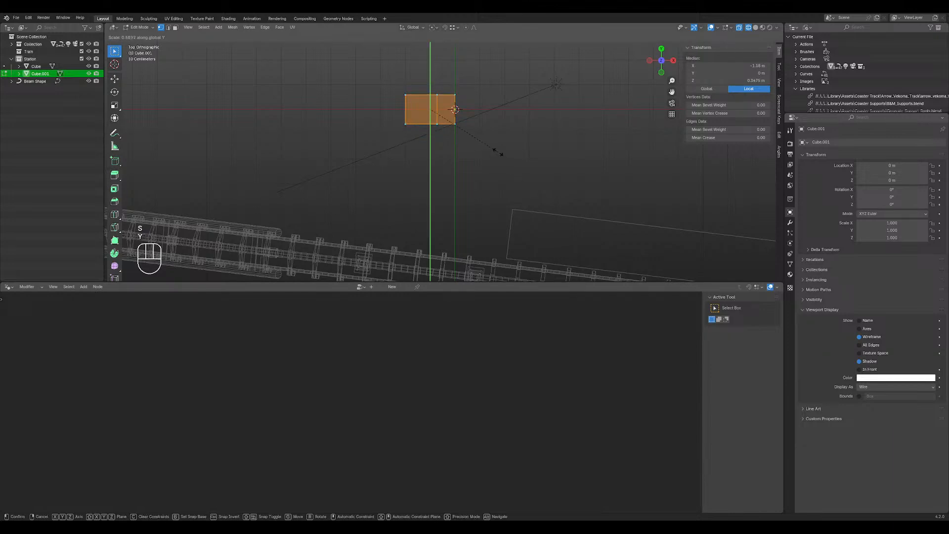
left_click(500, 154)
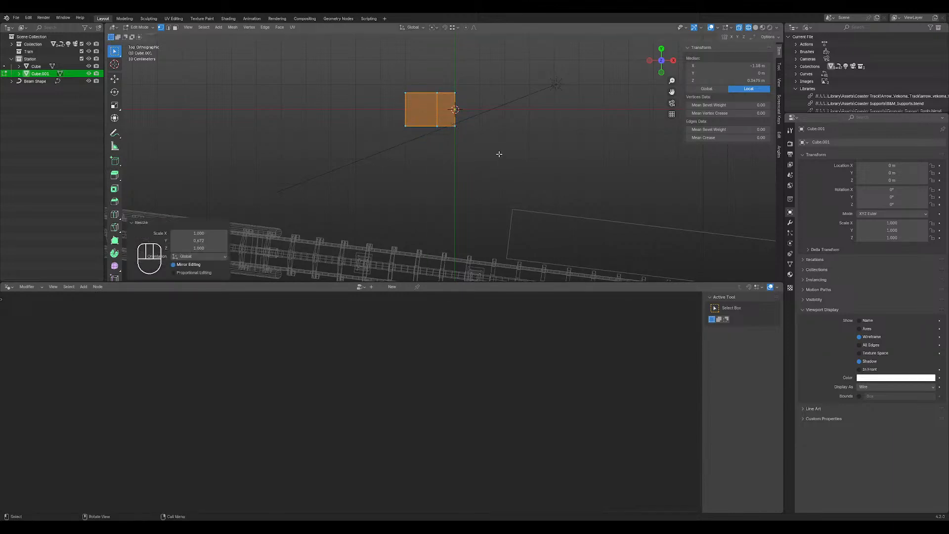
scroll(494, 172, "down", 6)
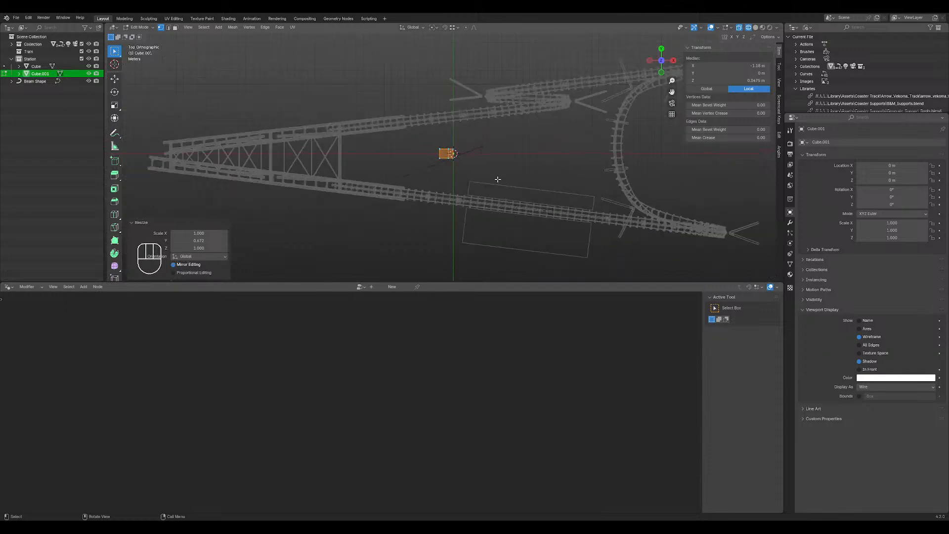
scroll(497, 179, "up", 8)
middle_click_drag(496, 186, 498, 163)
key("Tab")
key("Tab")
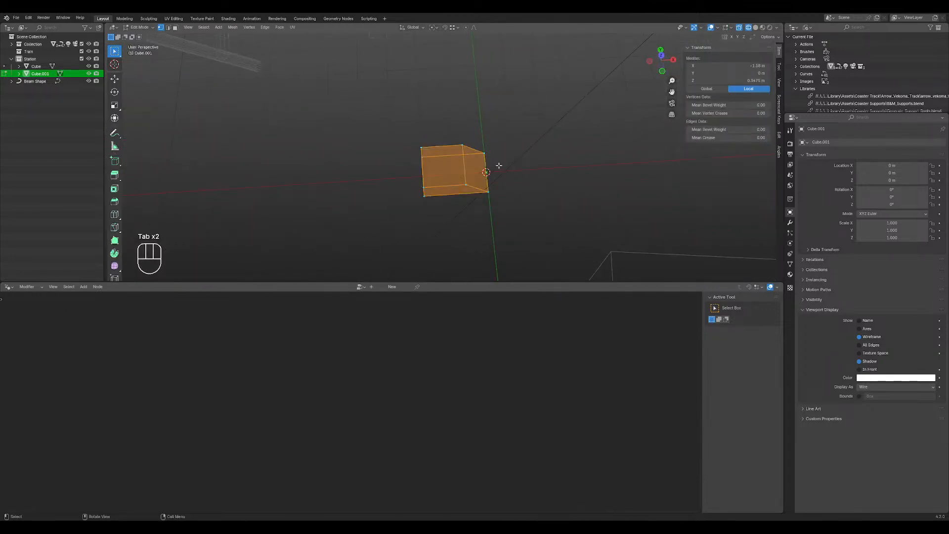
- Duplicate the block's entire geometry and place the copy about 2.44 m away along negative X
left_click_drag(360, 121, 574, 233)
middle_click_drag(531, 189, 526, 210)
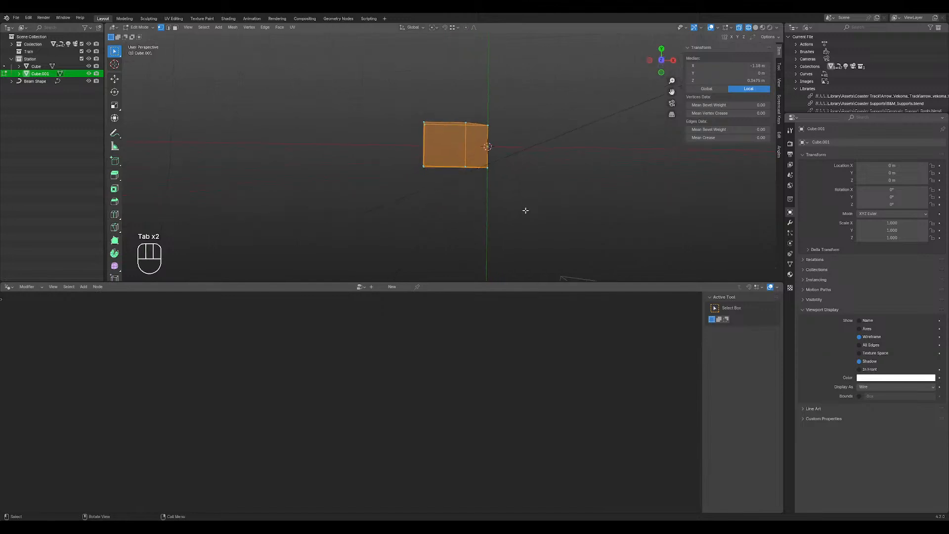
key("shift+d")
key("x")
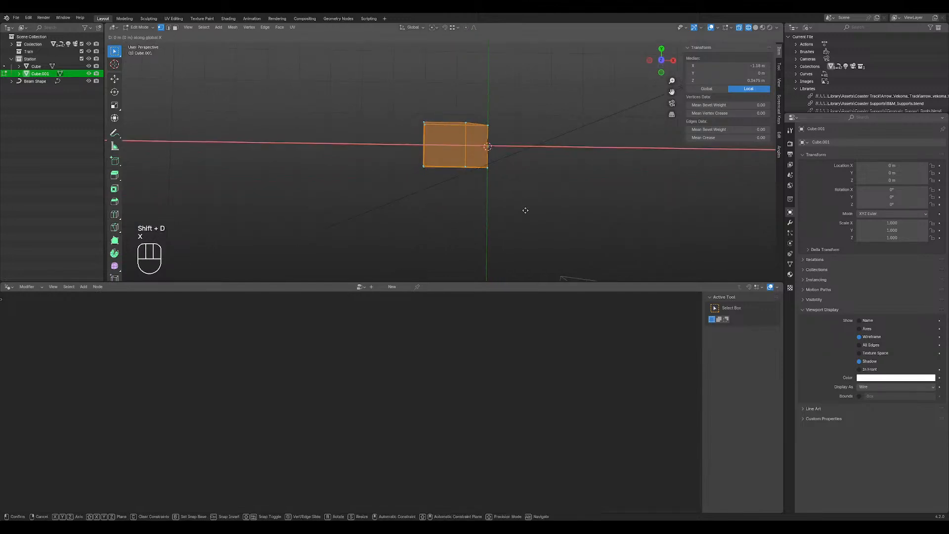
left_click(447, 206)
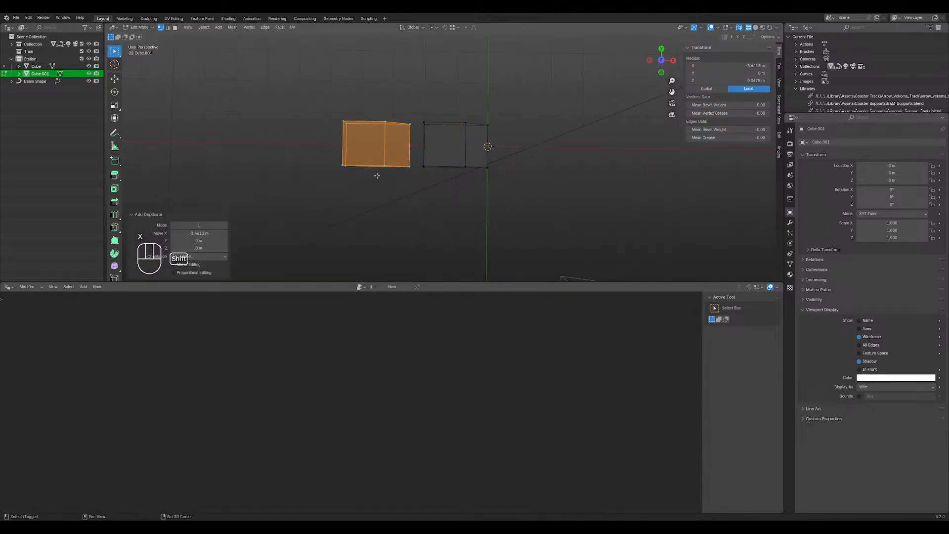
- Enable snapping and move the copy's bottom edge on the positive X side inward along X to align with its upper edge
middle_click_drag(378, 173, 421, 130)
left_click_drag(421, 130, 456, 244)
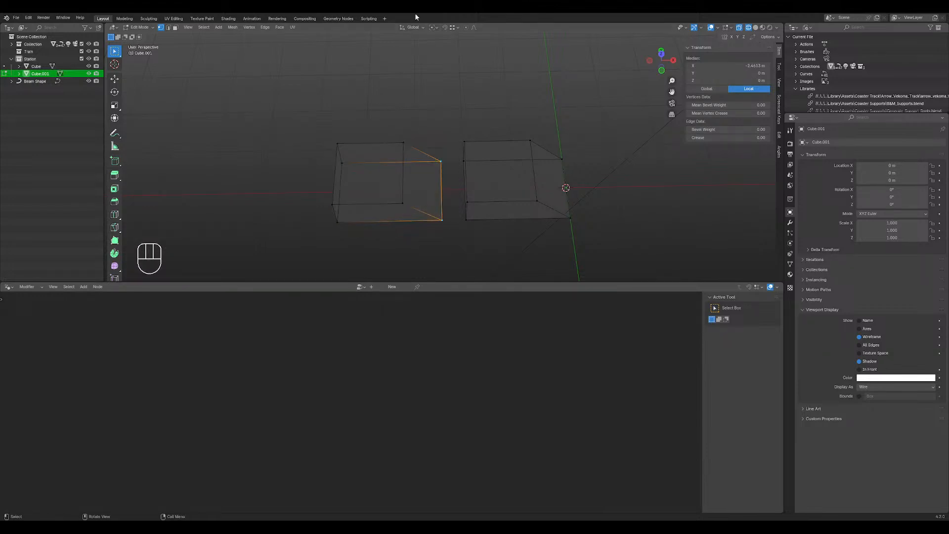
key("g")
key("x")
left_click(410, 212)
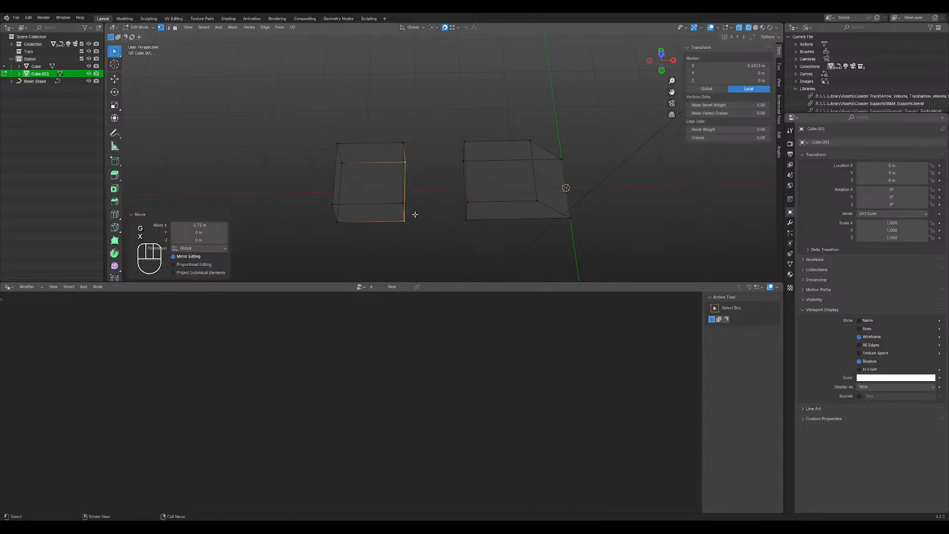
- Select the copy's four vertices on the positive X side and move them outward about 0.27 m along X
key("Tab")
scroll(414, 209, "down", 3)
mouse_move(415, 208)
middle_mouse_down()
mouse_move(418, 147)
mouse_move(403, 207)
mouse_move(420, 199)
middle_mouse_up()
key("Tab")
left_click_drag(407, 129, 438, 214)
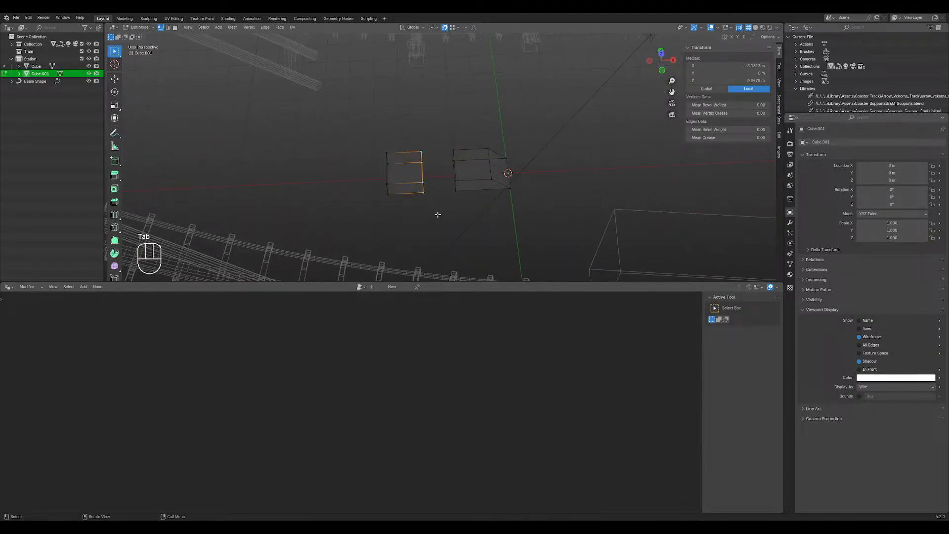
key("g")
key("x")
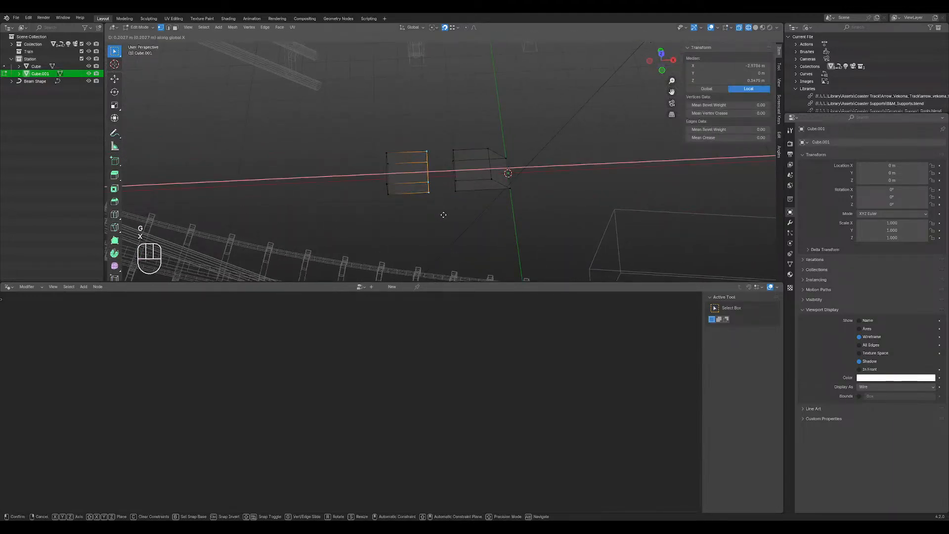
left_click(446, 214)
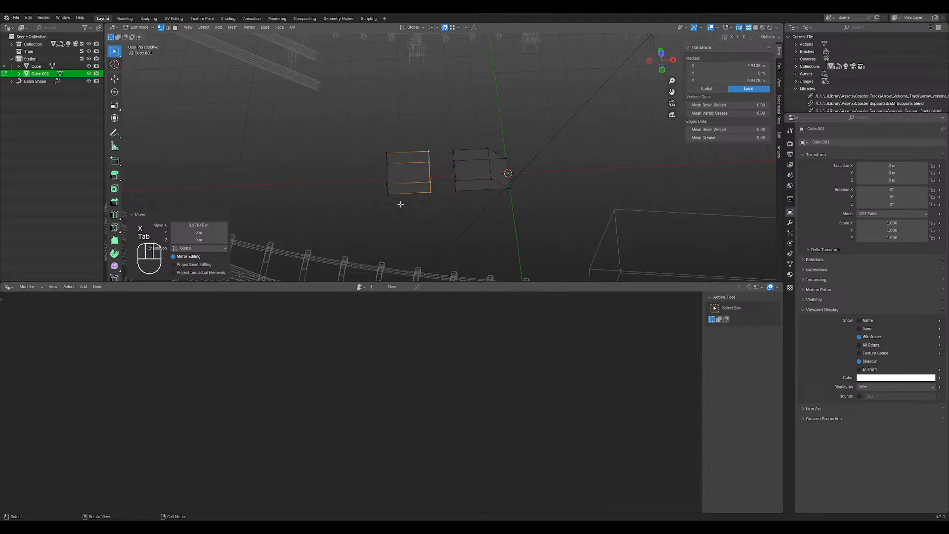
- Move the copy's upper edge on the positive X side inward about 0.2 m along X to form a steep slope
scroll(414, 180, "up", 5)
scroll(413, 182, "down", 8)
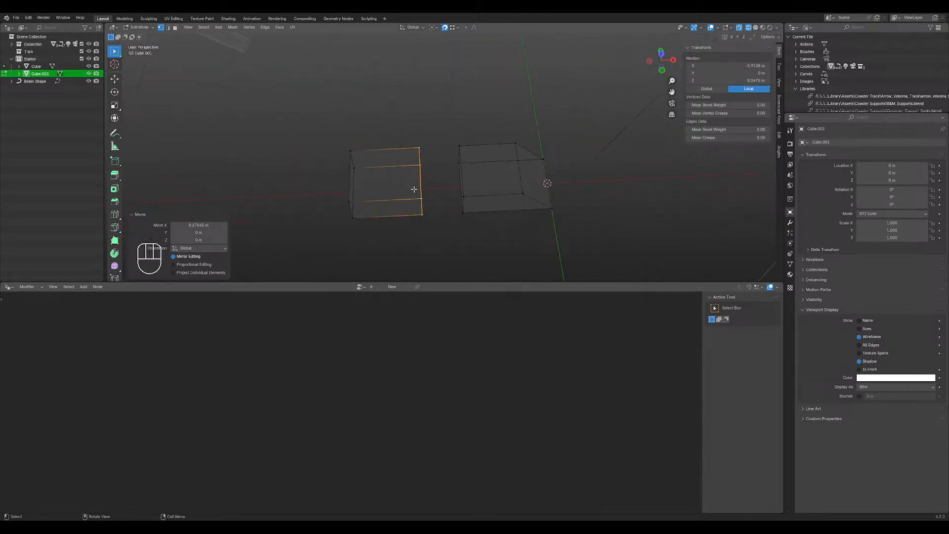
mouse_move(434, 176)
middle_mouse_down()
mouse_move(438, 120)
mouse_move(418, 184)
middle_mouse_up()
scroll(419, 166, "up", 6)
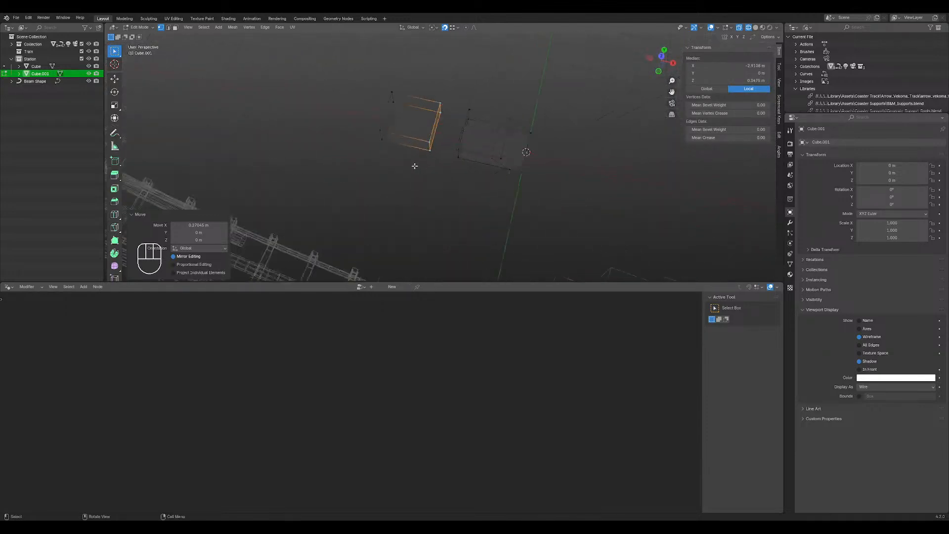
middle_click_drag(414, 143, 475, 171, "shift")
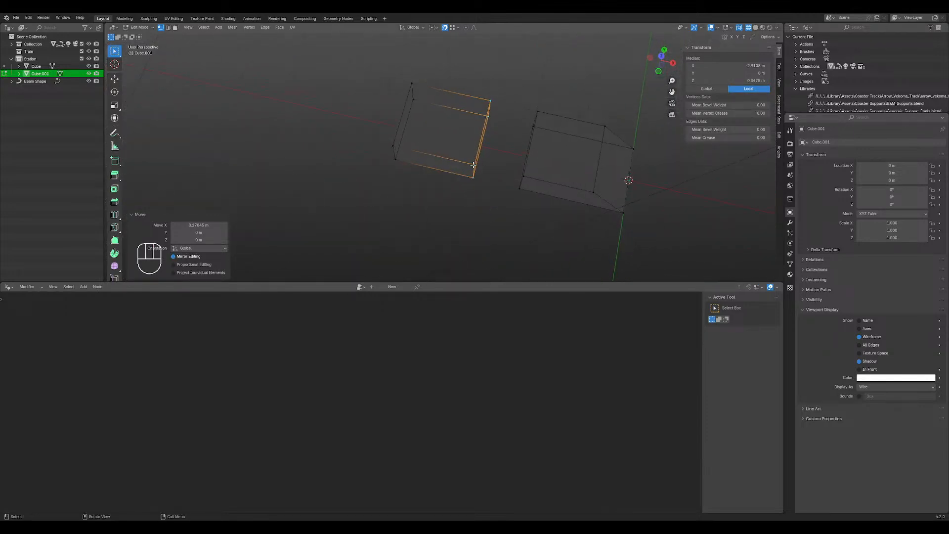
left_click(475, 165)
left_click(491, 102, "shift")
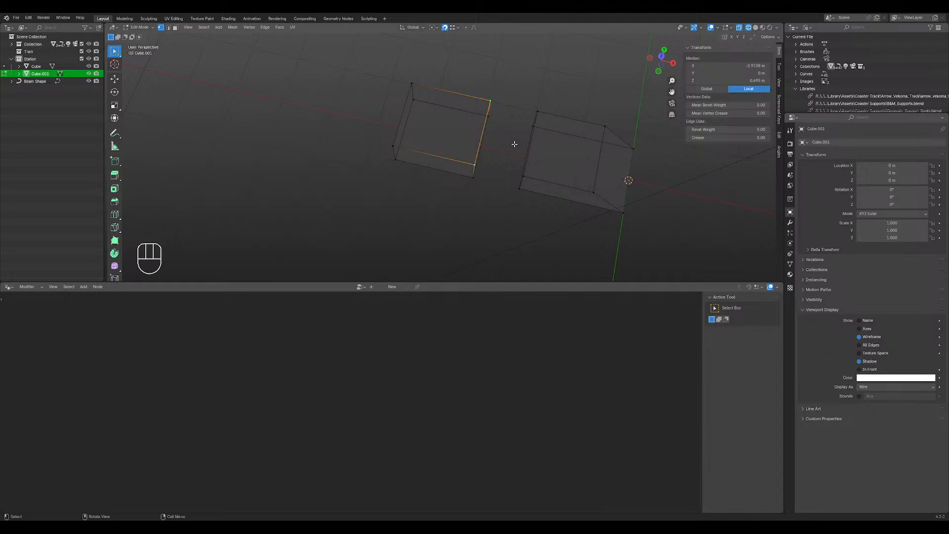
key("g")
key("x")
left_click(505, 140)
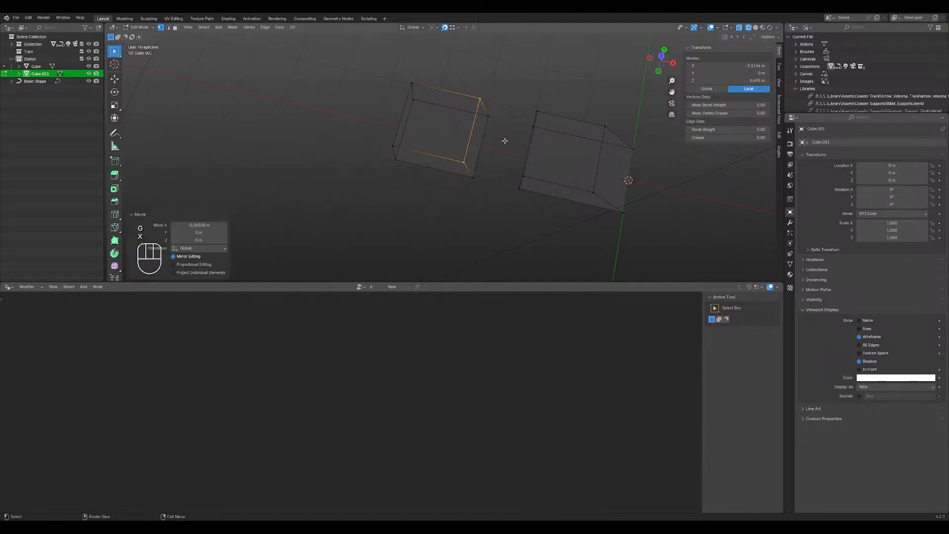
- Separate the copied block's geometry into its own object and select that object
middle_click_drag(504, 142, 477, 195)
key("Tab")
left_click(439, 168)
key("Tab")
left_click_drag(375, 123, 442, 188)
key("p")
left_click(445, 191)
key("Tab")
left_click(438, 167)
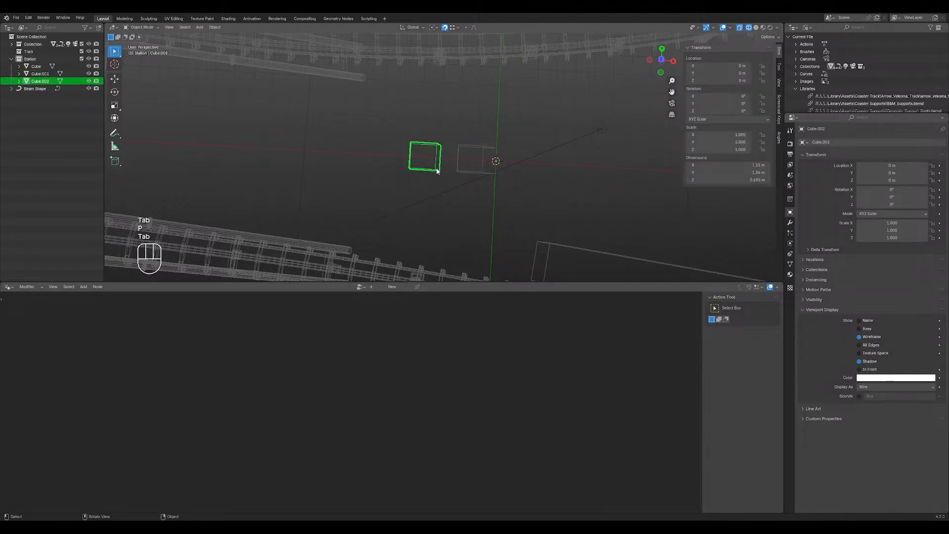
- Snap the 3D cursor to the separated block's bottom edge on the positive X side and set the object's origin to the cursor
key("Tab")
left_click(443, 143)
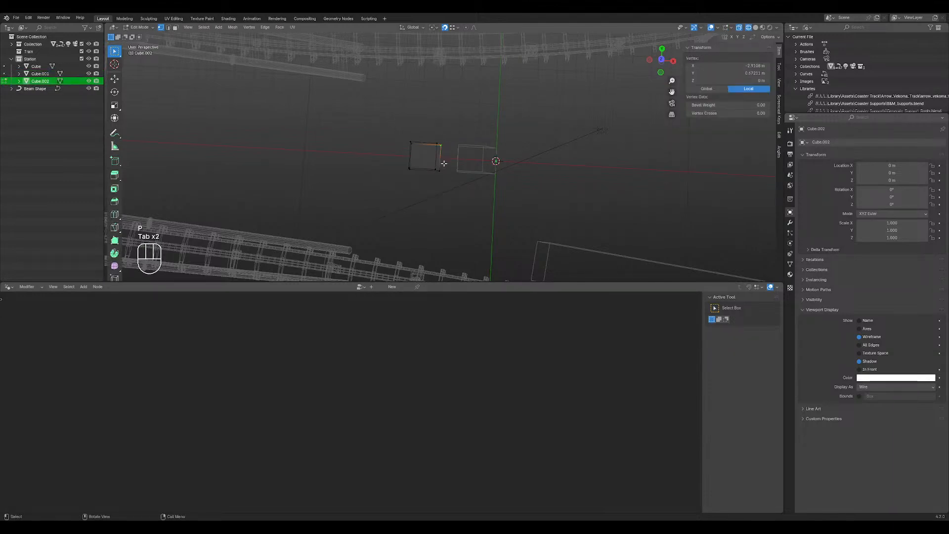
left_click(442, 168, "shift")
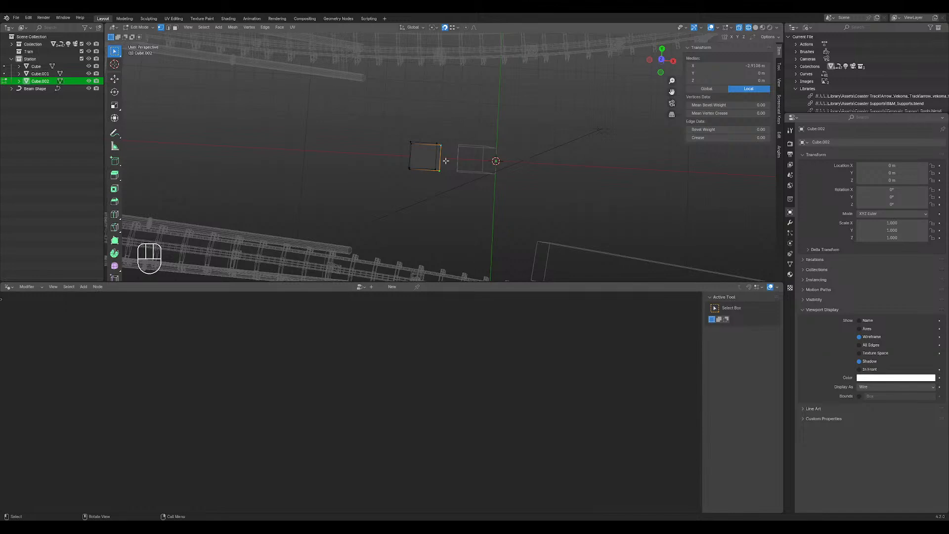
key("shift+s")
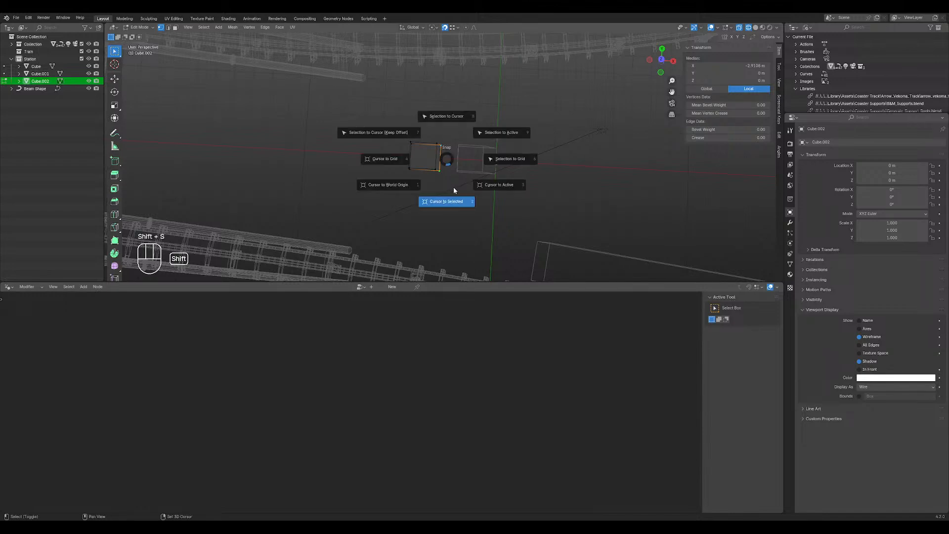
left_click(453, 193)
key("Tab")
right_click(428, 173)
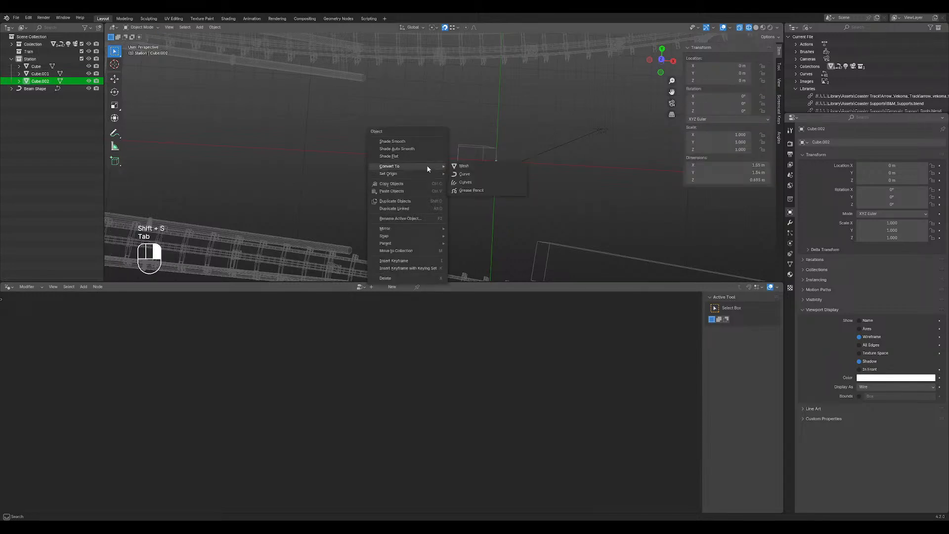
mouse_move(428, 173)
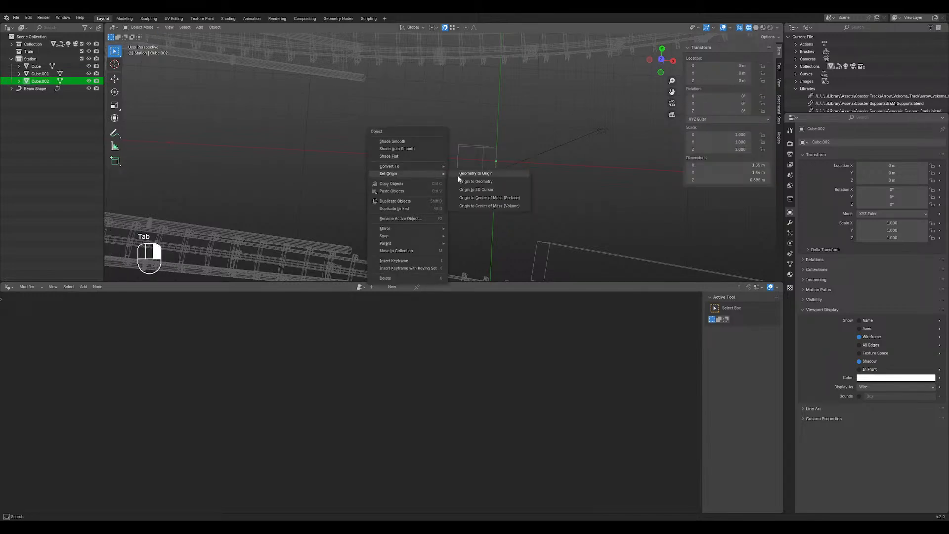
left_click(485, 190)
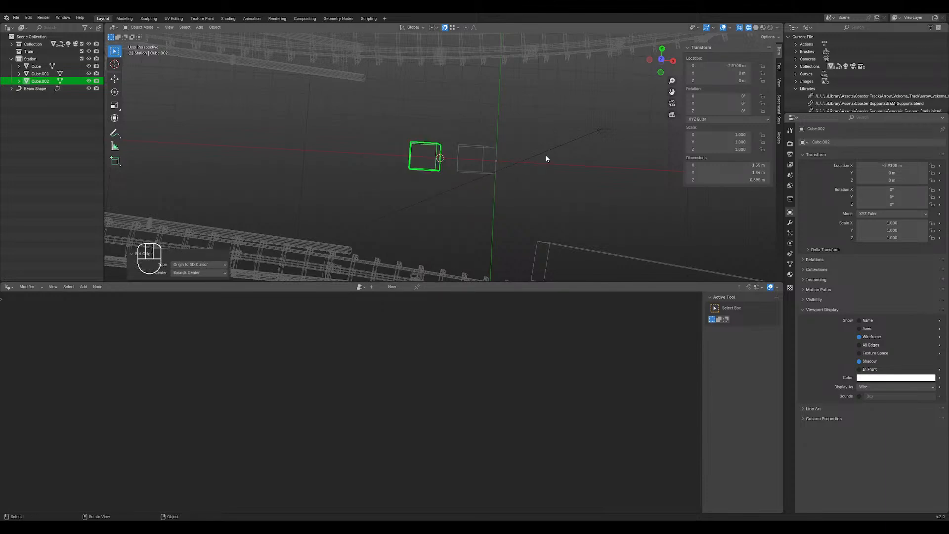
- Reset the 3D cursor to the world origin and move the separated block onto it
key("shift+s")
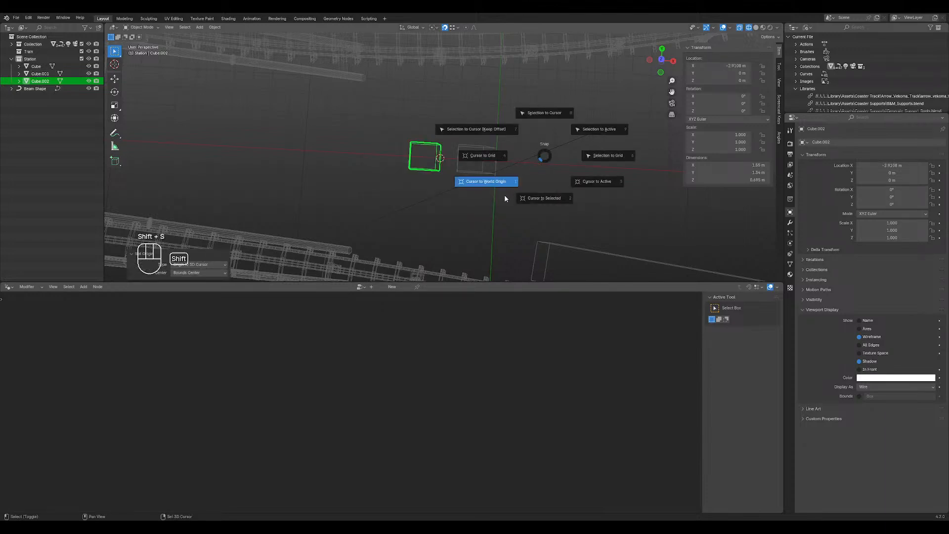
left_click(505, 194)
key("shift+s")
left_click(488, 123)
scroll(527, 193, "up", 4)
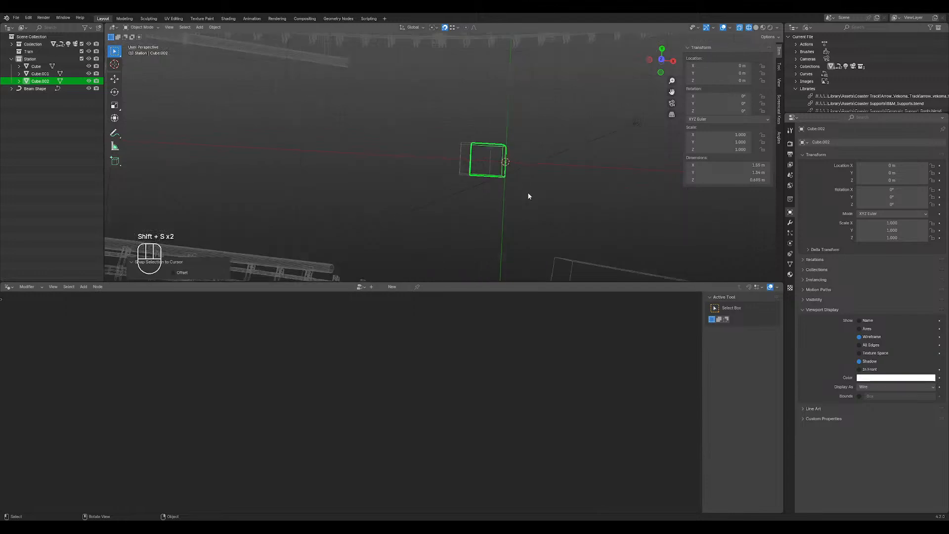
middle_click_drag(522, 194, 480, 154)
scroll(462, 201, "down", 1)
- Select the steeply sloped block and rename it as Car 1
left_click(464, 218)
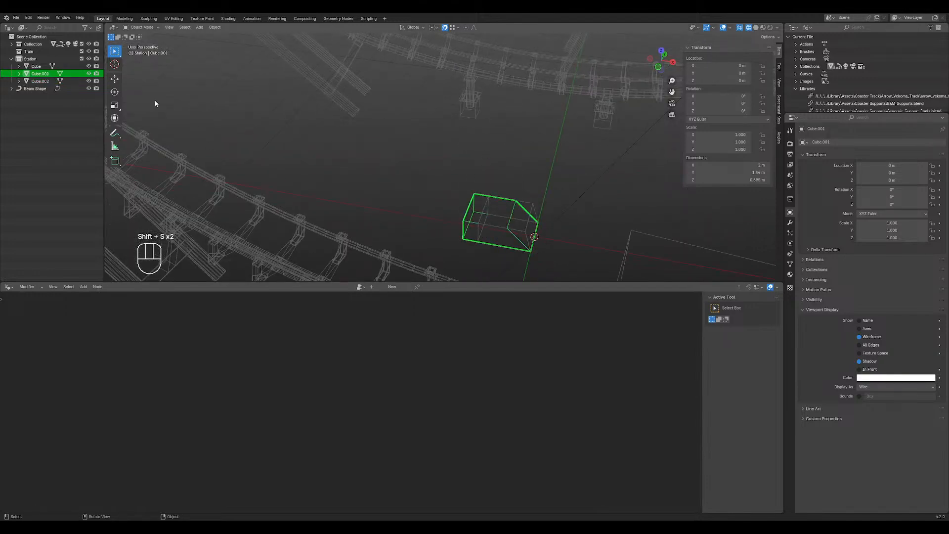
double_click(43, 74)
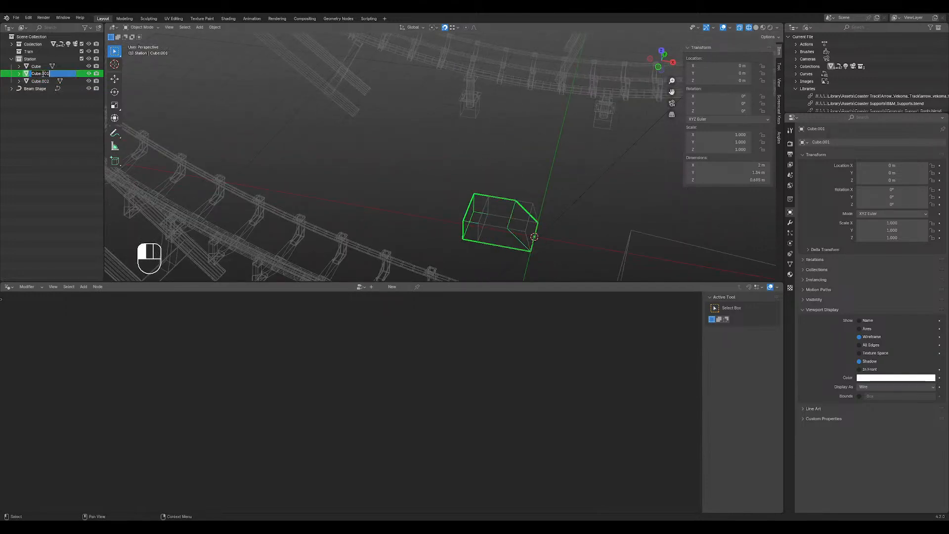
type("Car 1")
key("Return")
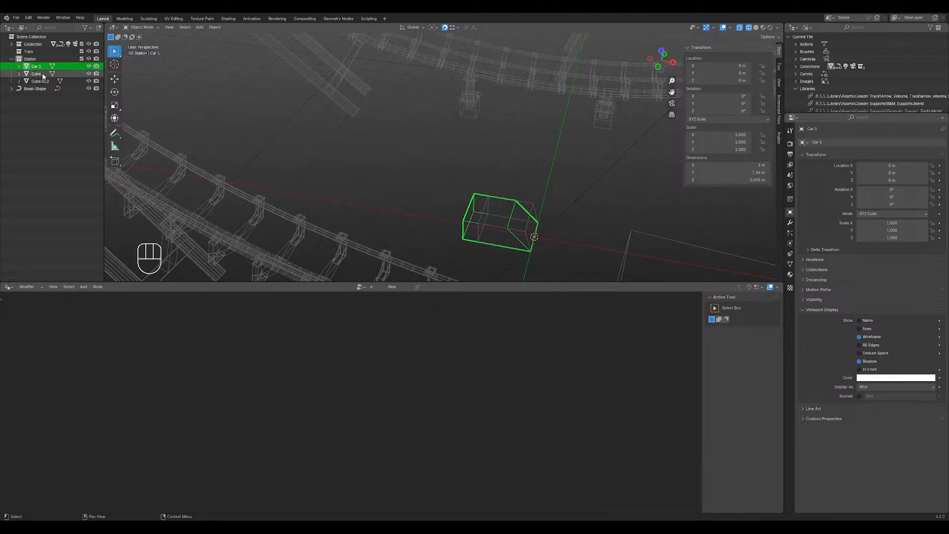
- Select the other, shorter block at the world origin and rename it as Car 2
left_click(527, 219)
double_click(43, 81)
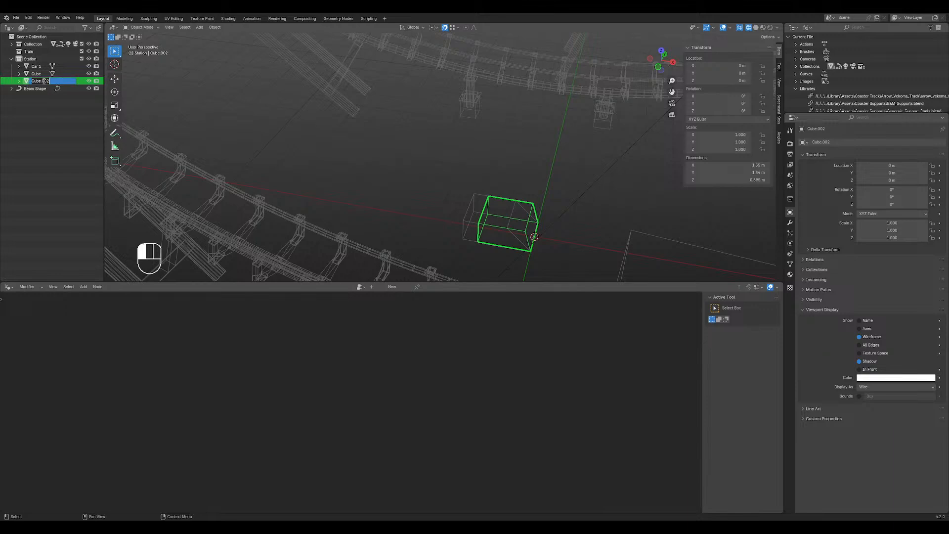
type("Car 2")
key("Return")
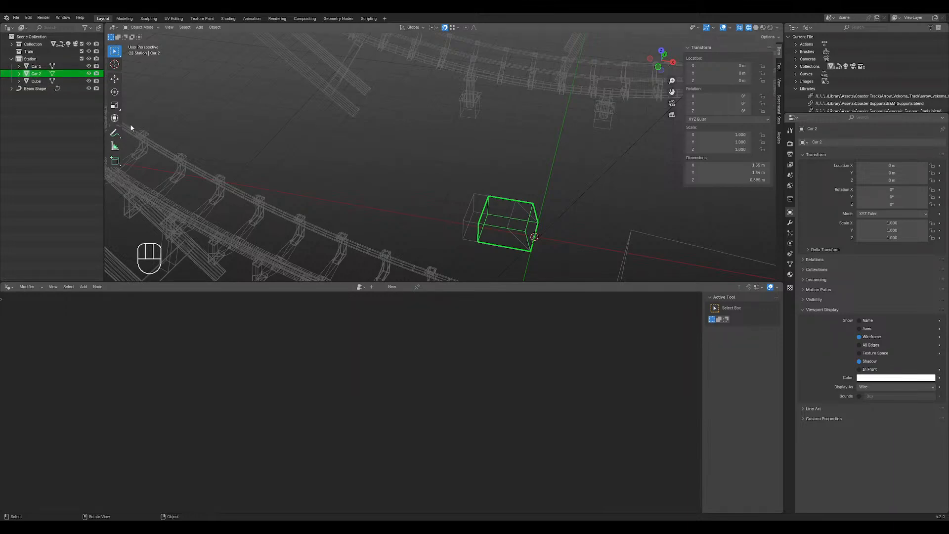
- Clear the selection and save the file
middle_click_drag(554, 208, 496, 177, "shift")
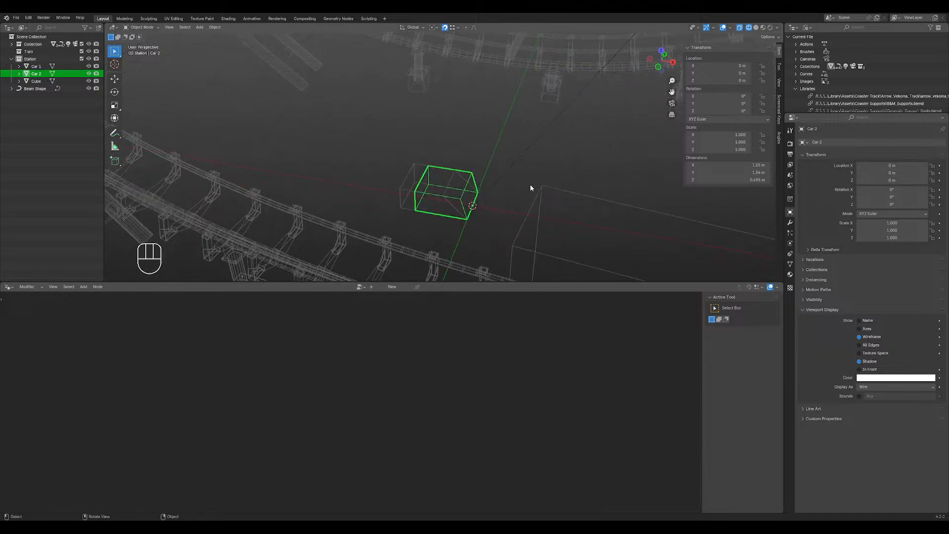
left_click(530, 186)
scroll(444, 200, "up", 1)
middle_click_drag(443, 202, 474, 128)
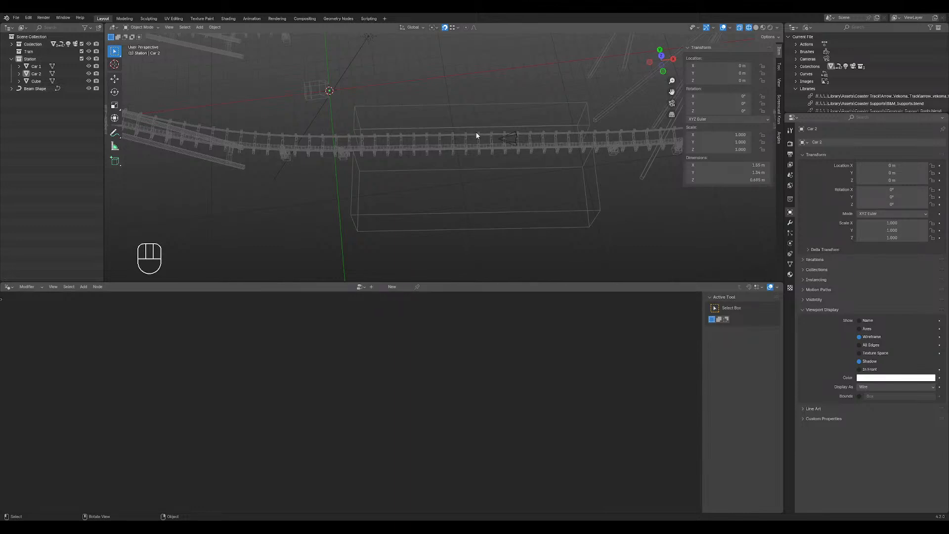
middle_click_drag(453, 91, 460, 117, "shift")
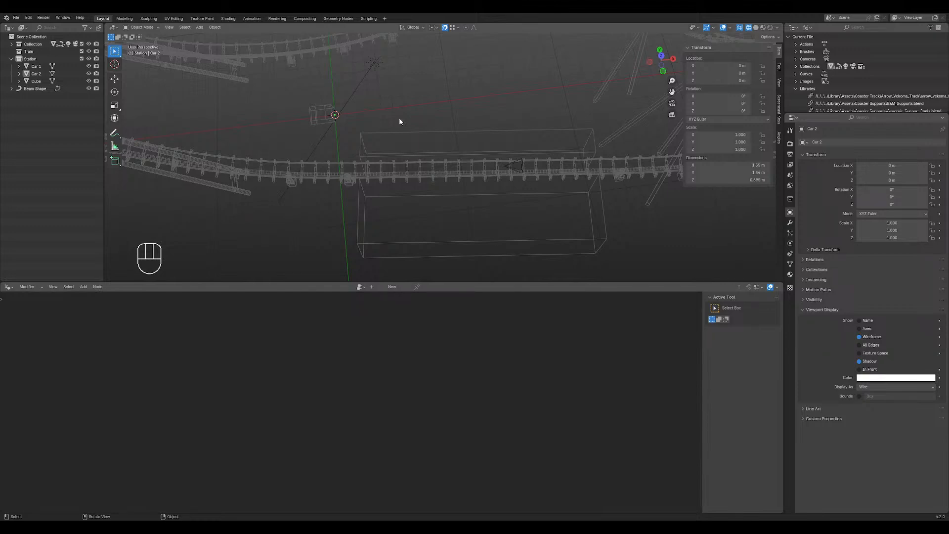
middle_click_drag(179, 162, 446, 104)
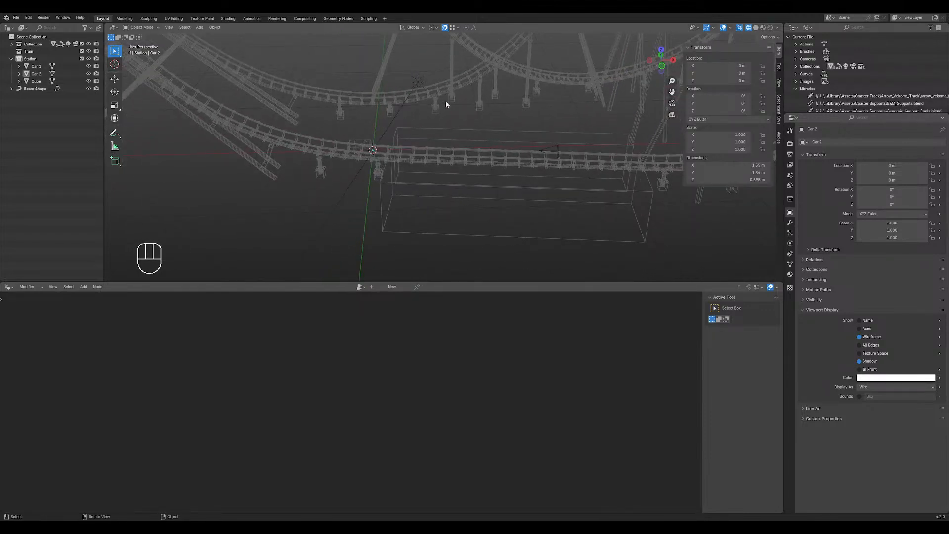
key("ctrl+s")
- Add a sphere-shaped empty at the 3D cursor on the world origin
middle_click_drag(519, 117, 480, 194)
middle_click_drag(557, 207, 532, 186, "shift")
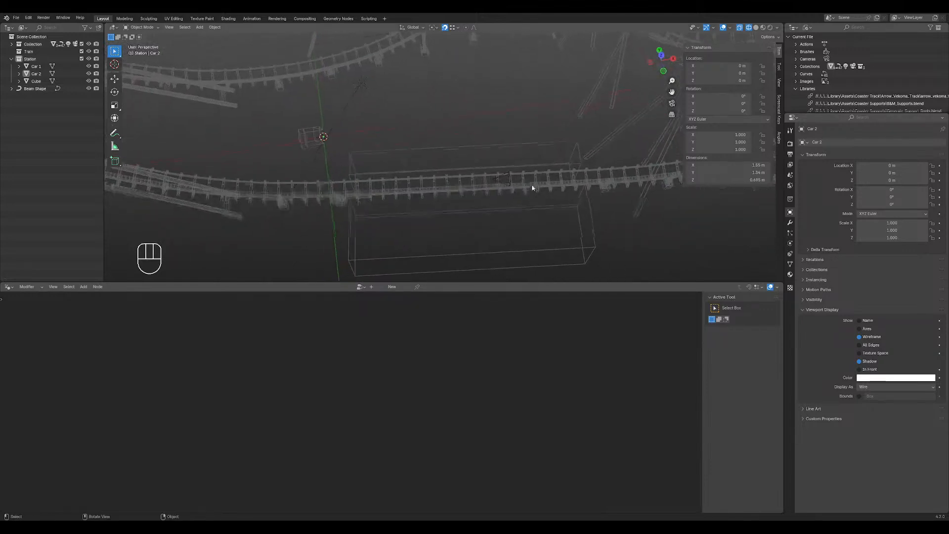
middle_click_drag(298, 136, 418, 141, "shift")
scroll(470, 168, "up", 5)
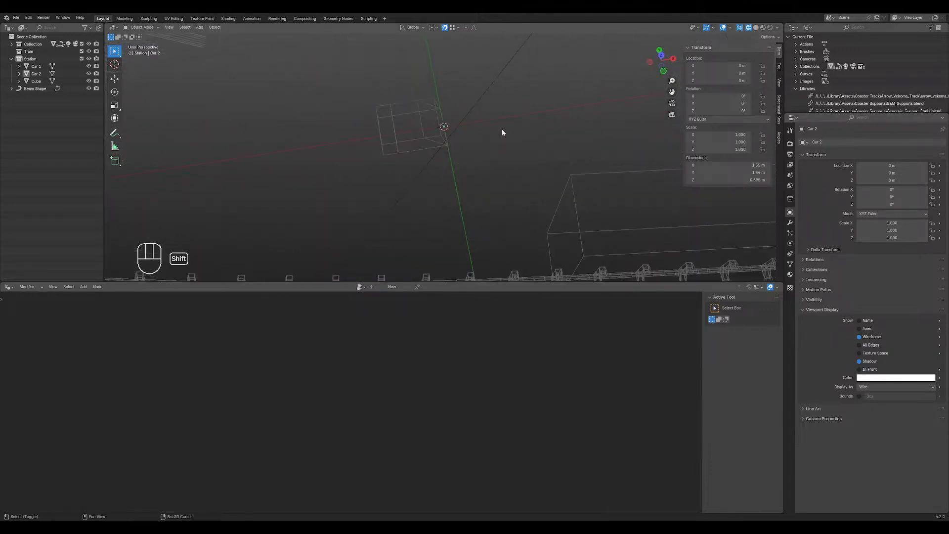
middle_click_drag(502, 133, 455, 149)
key("shift+a")
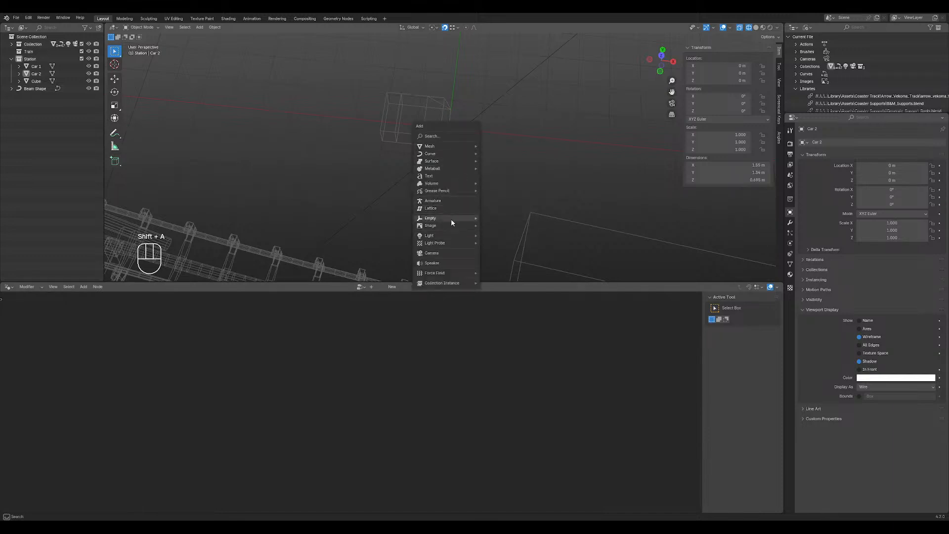
mouse_move(451, 220)
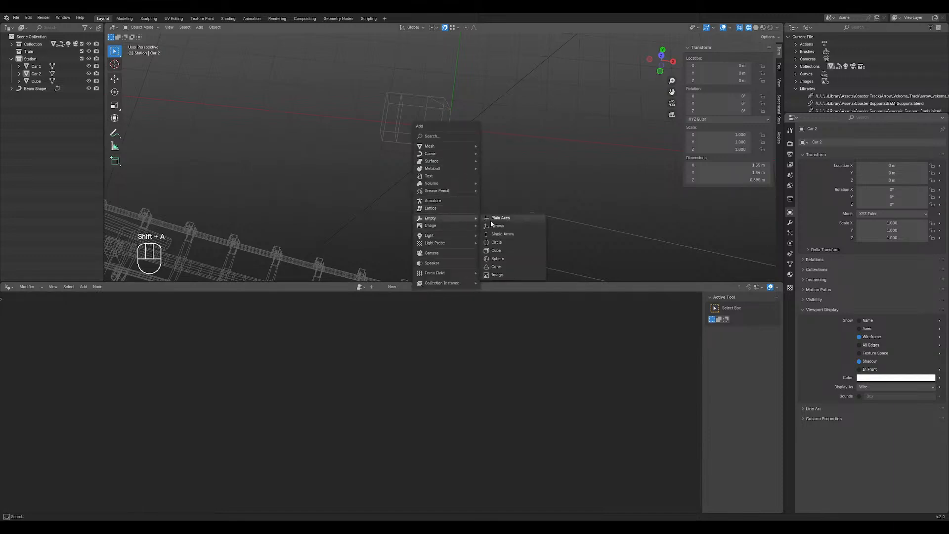
left_click(513, 261)
middle_click_drag(475, 166, 546, 165)
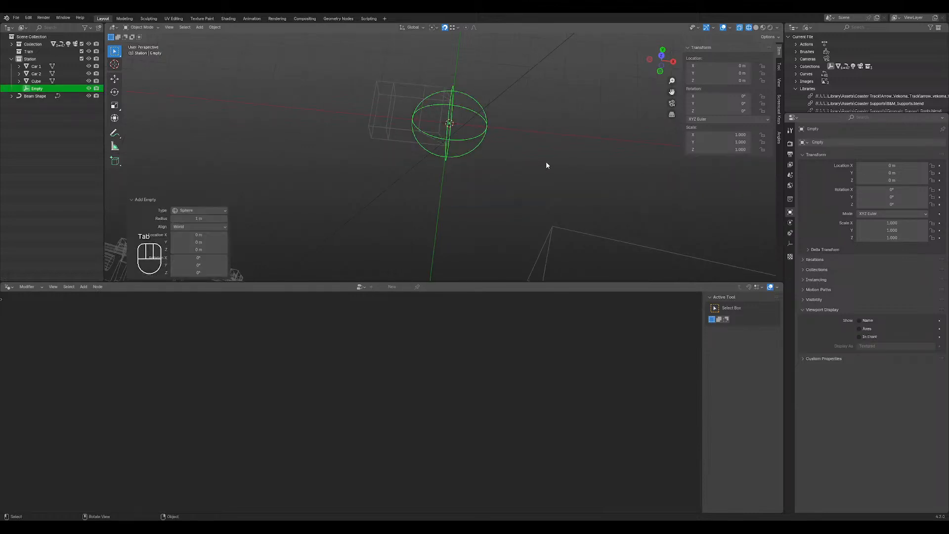
- Set the sphere empty's radius to 0.5 m and deselect it
left_click_drag(199, 218, 181, 218)
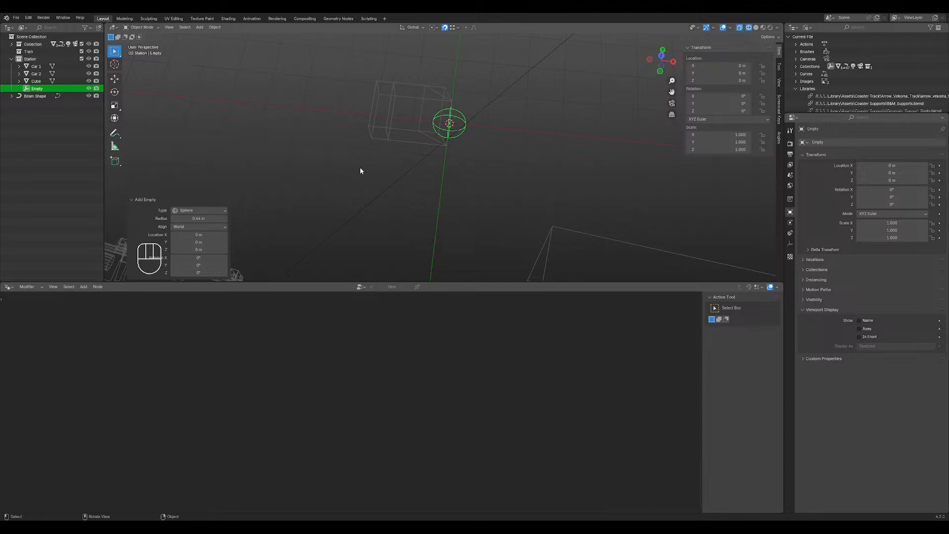
left_click(186, 218)
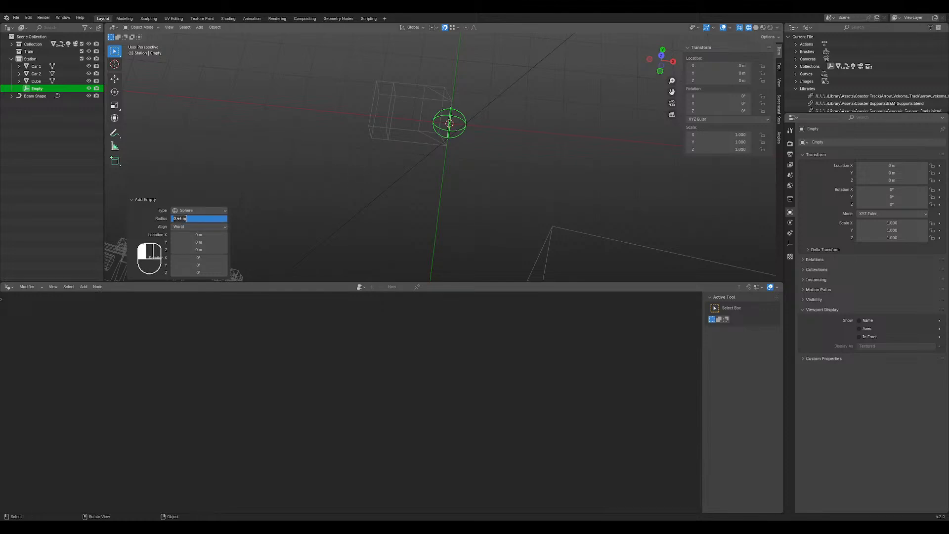
key("Tab")
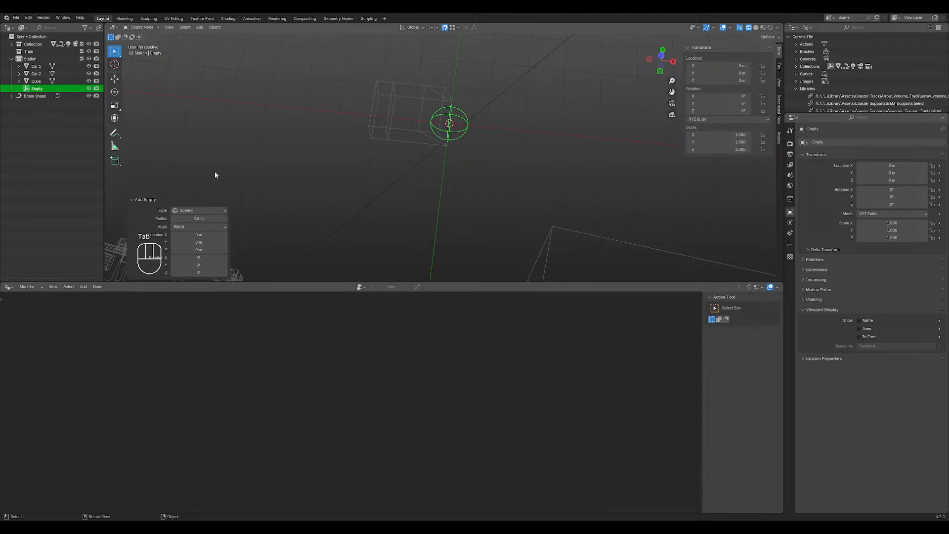
left_click(554, 179)
middle_click_drag(553, 185, 544, 156)
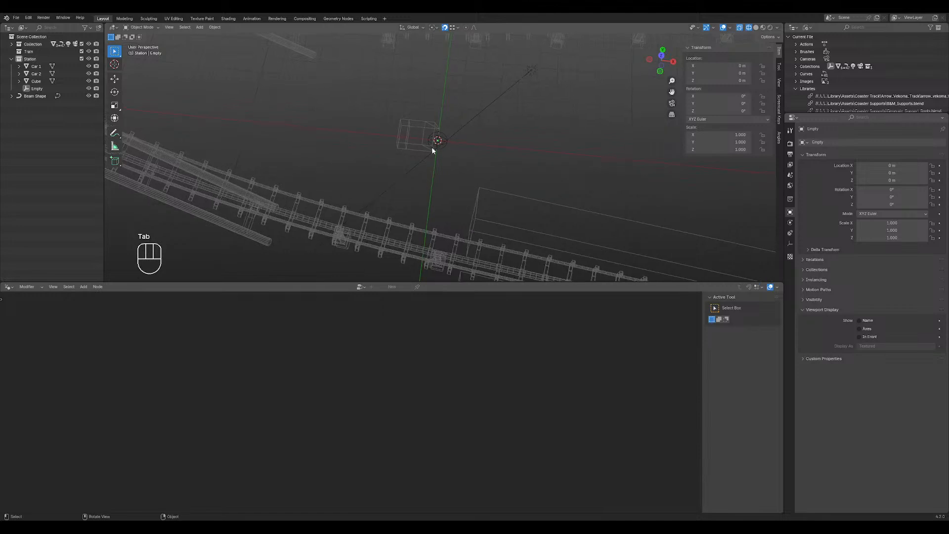
- Select the sphere empty and give it a Follow Path constraint targeting the spline curve
left_click(438, 143)
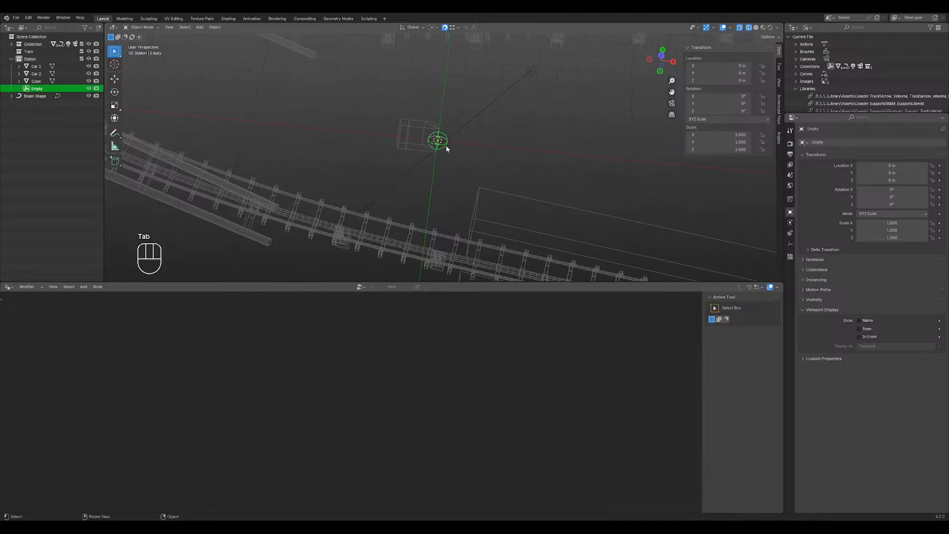
left_click(791, 234)
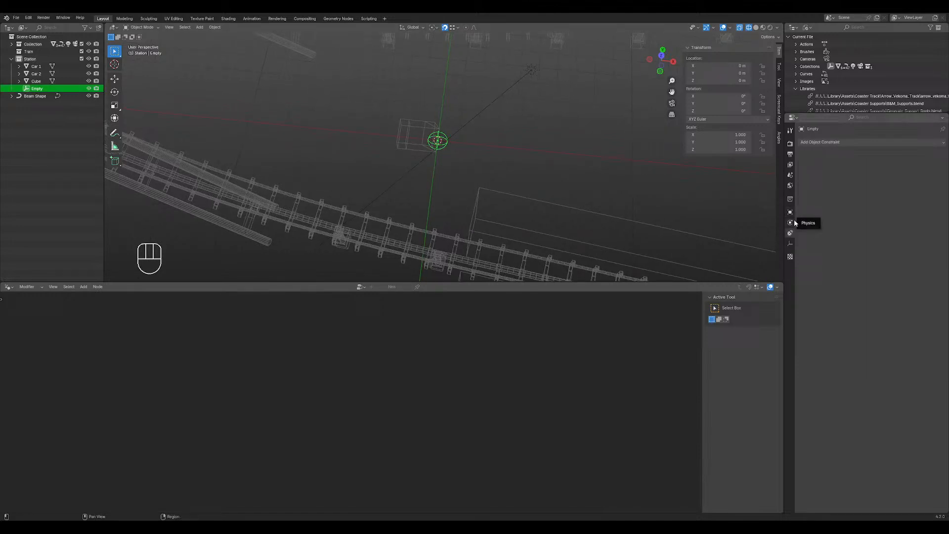
left_click(828, 143)
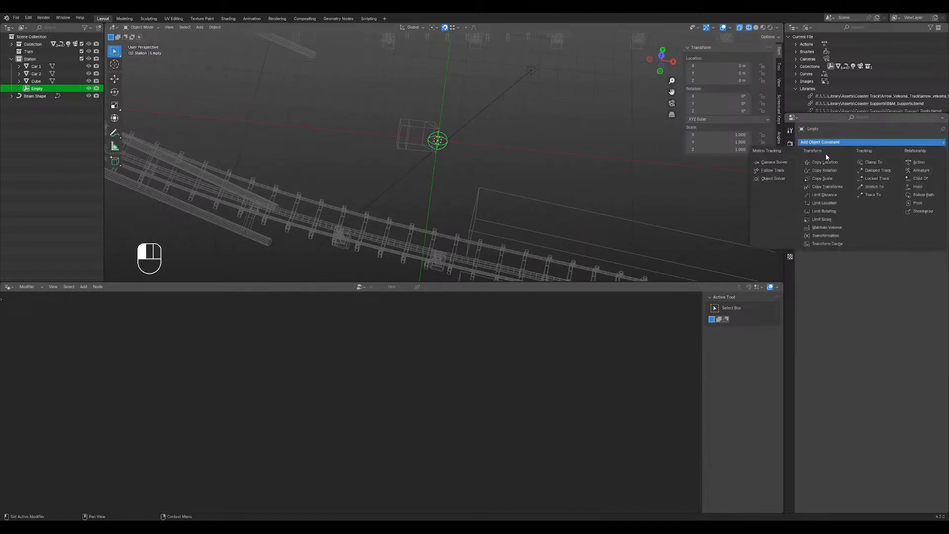
left_click(920, 194)
left_click(881, 166)
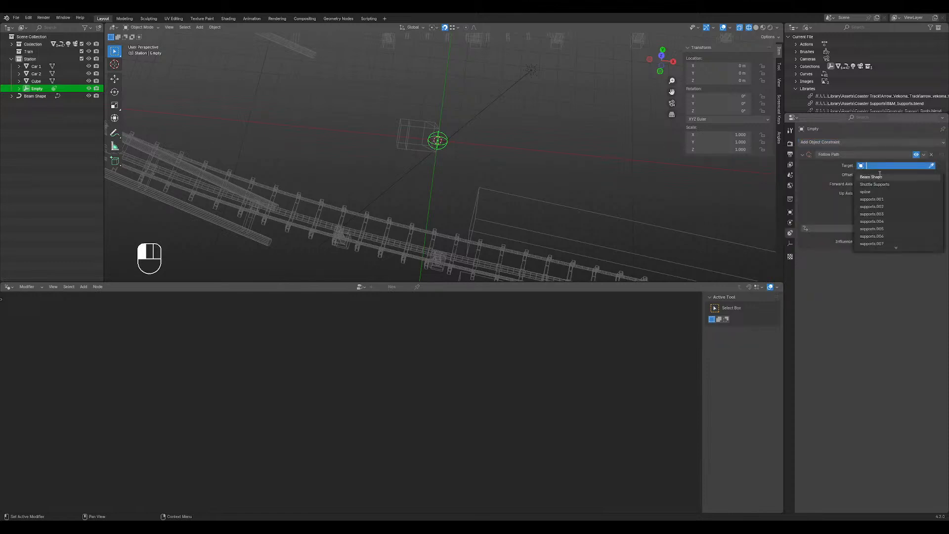
left_click(865, 192)
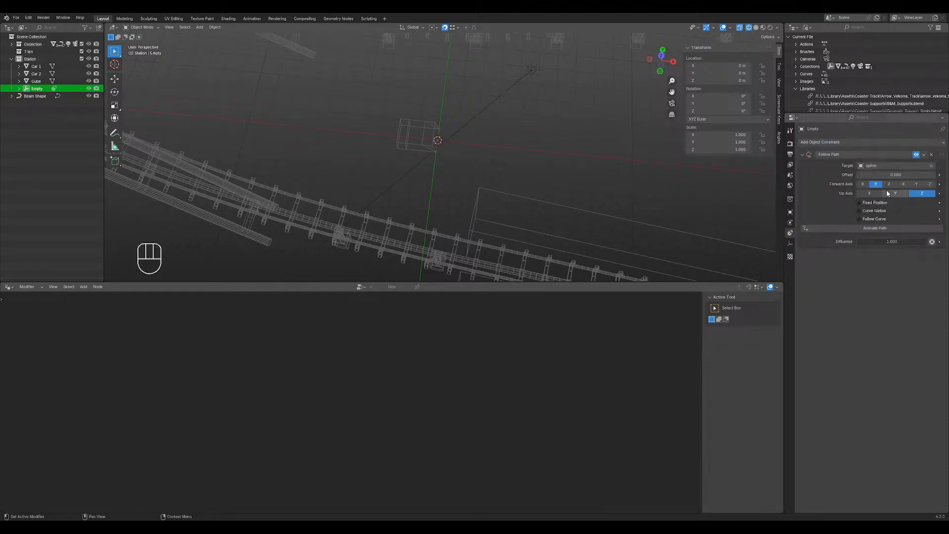
- Adjust the Follow Path offset to about 75 so the empty sits on the straight station track
middle_click_drag(559, 155, 550, 178)
scroll(544, 169, "down", 5)
scroll(544, 169, "up", 2)
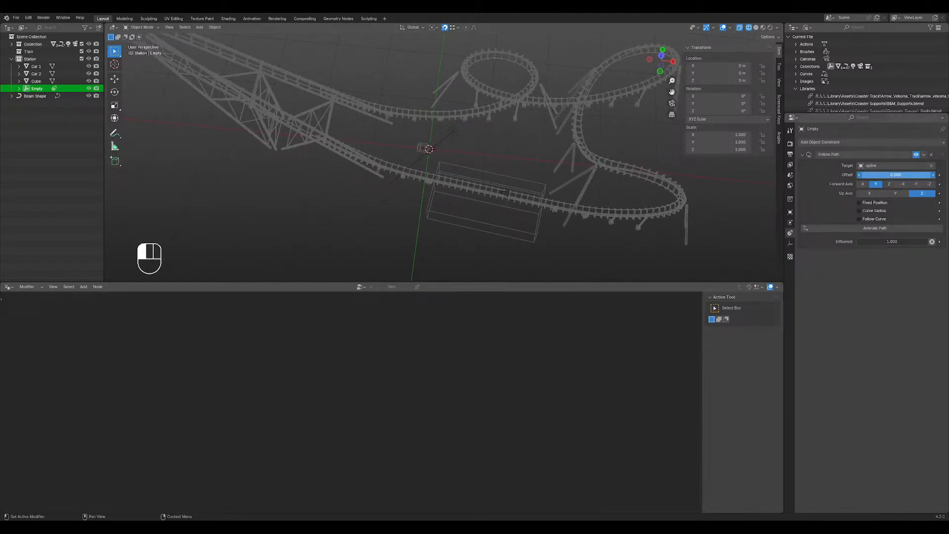
left_click(872, 175)
left_click(823, 178)
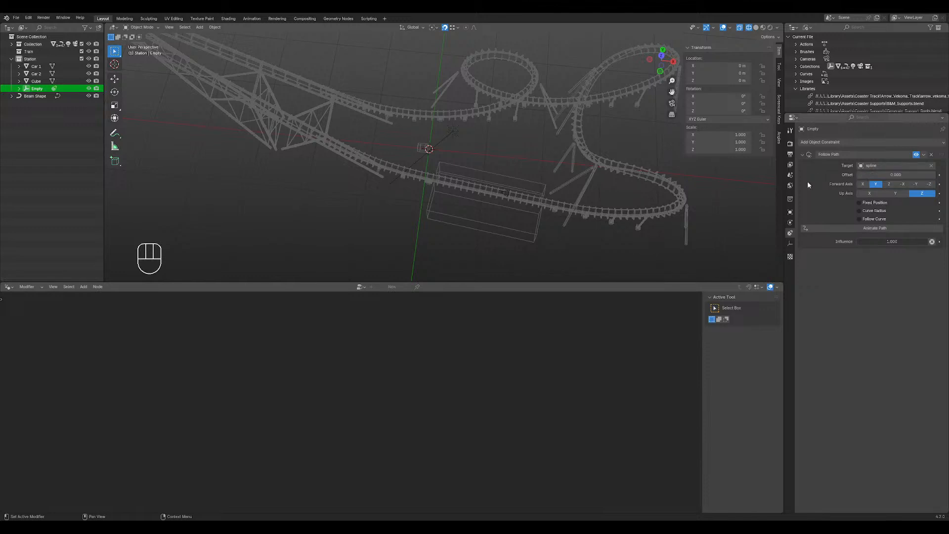
left_click_drag(873, 175, 898, 175)
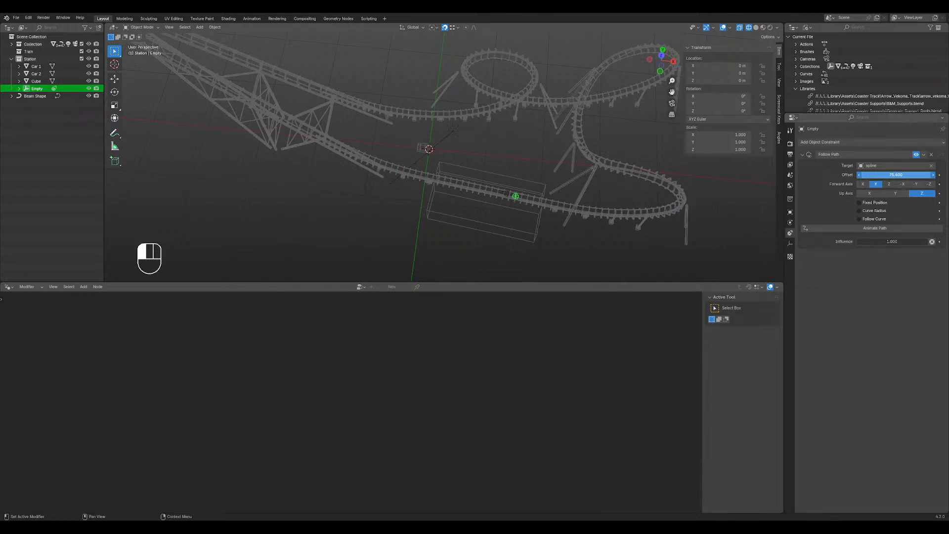
middle_click_drag(511, 212, 424, 189, "shift")
scroll(446, 158, "up", 4)
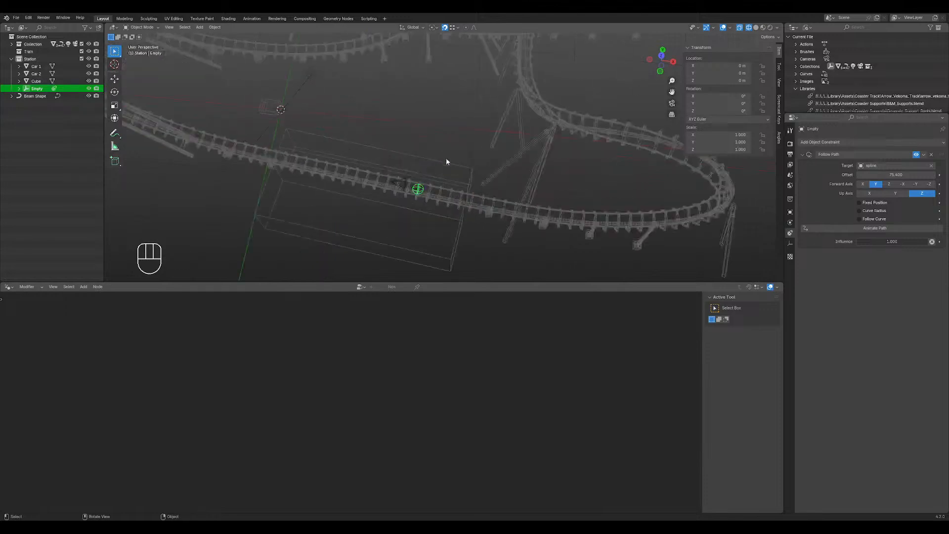
middle_click_drag(406, 156, 431, 140, "shift")
middle_click_drag(479, 210, 460, 205)
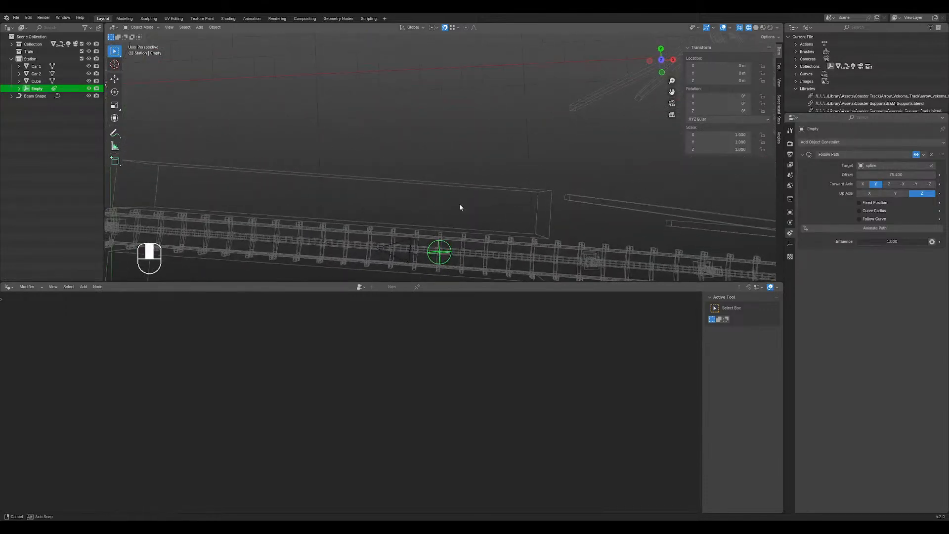
- Try other forward and up axes on the Follow Path constraint, returning to Y forward and Z up
left_click(890, 184)
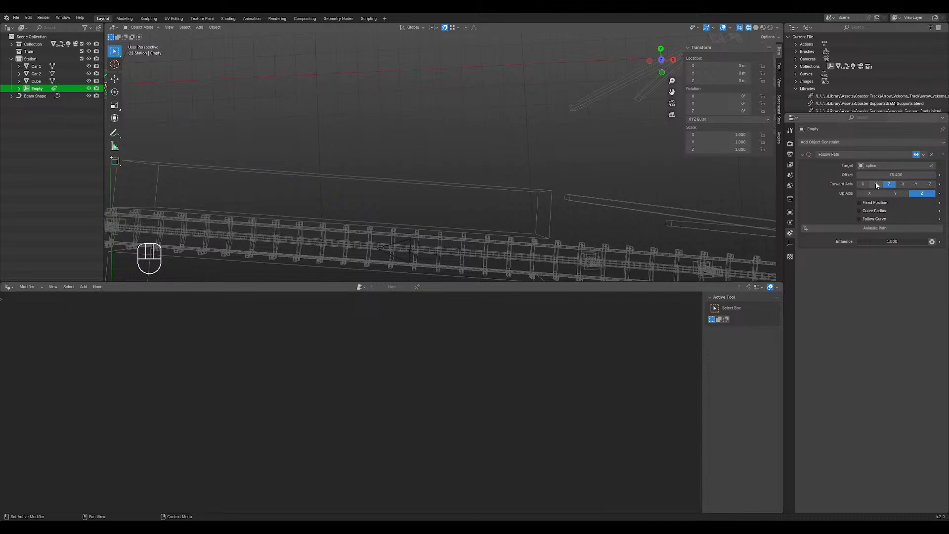
left_click(880, 187)
left_click(898, 194)
left_click(878, 194)
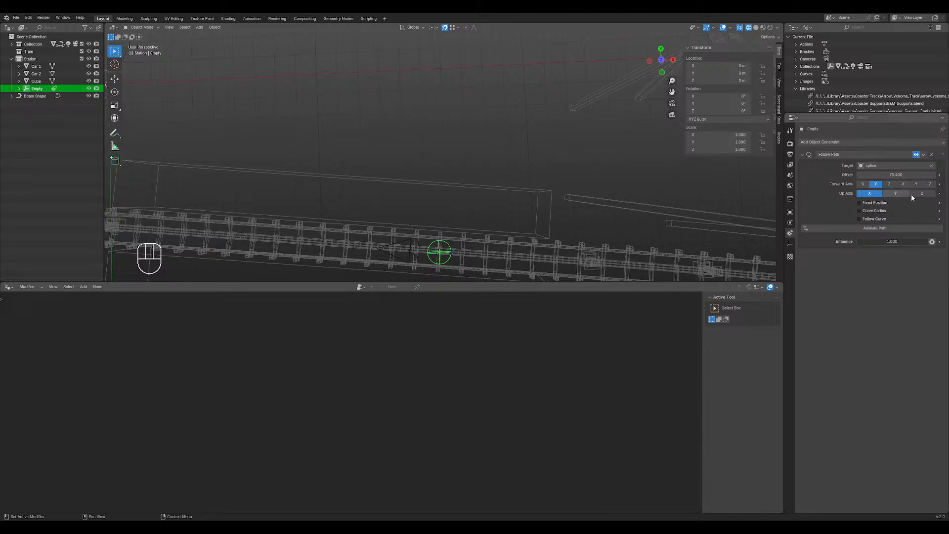
left_click(927, 194)
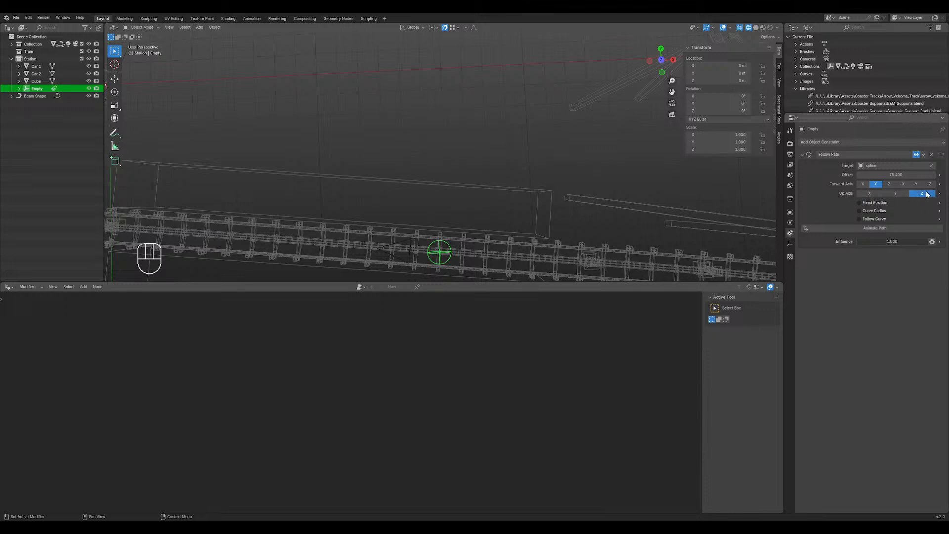
- Enable Follow Curve on the constraint and test it by sliding the empty along the track through the offset
left_click(860, 202)
middle_click_drag(445, 207, 572, 102)
scroll(571, 100, "down", 2)
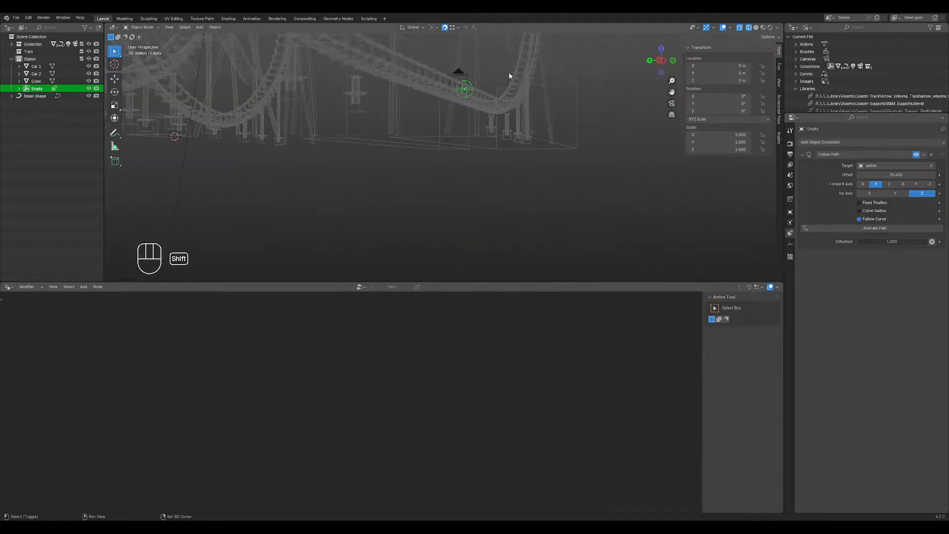
middle_click_drag(509, 74, 529, 218, "shift")
left_click_drag(903, 175, 866, 175)
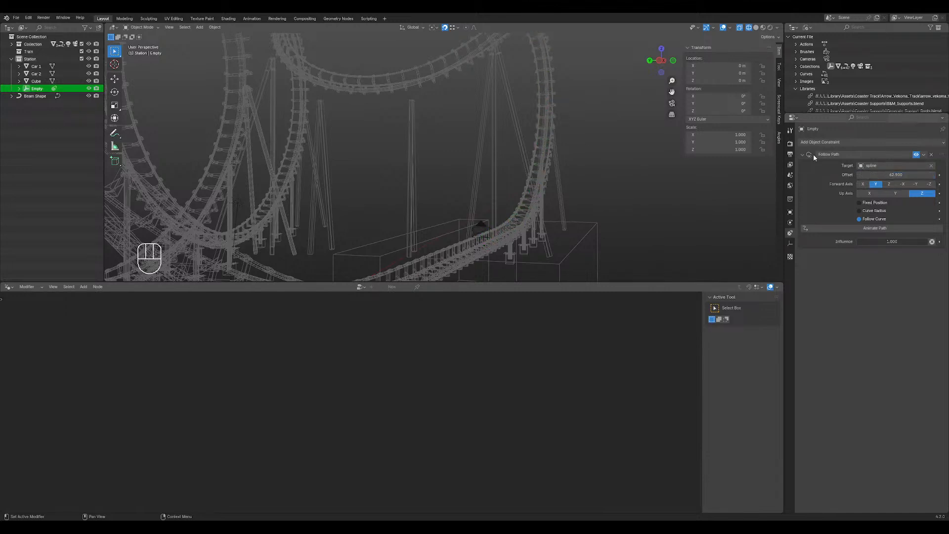
- Bring the Follow Path offset to about 74 to place the empty at the station's end on the positive X side
middle_click_drag(614, 95, 631, 138, "shift")
mouse_move(885, 175)
left_mouse_down()
mouse_move(851, 175)
mouse_move(878, 175)
left_mouse_up()
middle_click_drag(647, 181, 589, 224)
scroll(561, 244, "down", 1)
left_click_drag(896, 175, 889, 175)
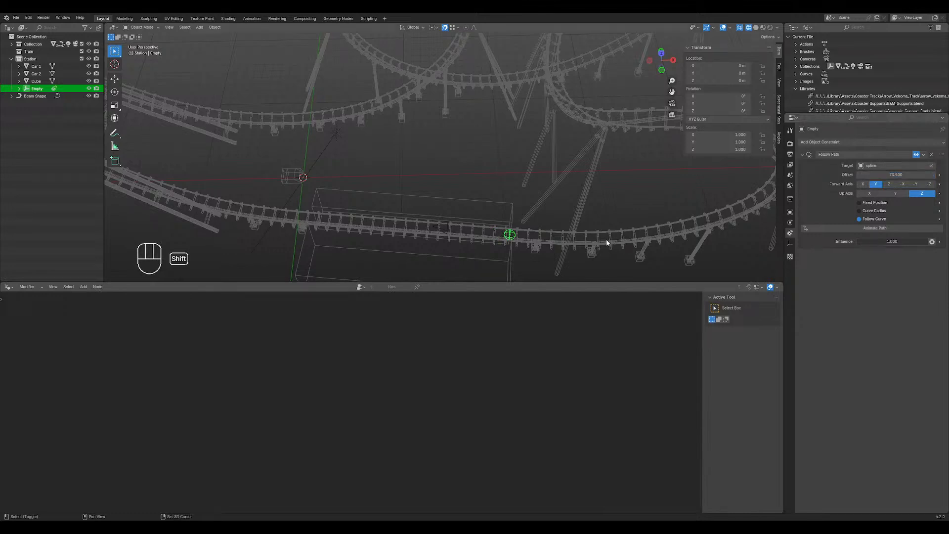
- Duplicate the sphere empty in place
middle_click_drag(606, 240, 523, 155, "shift")
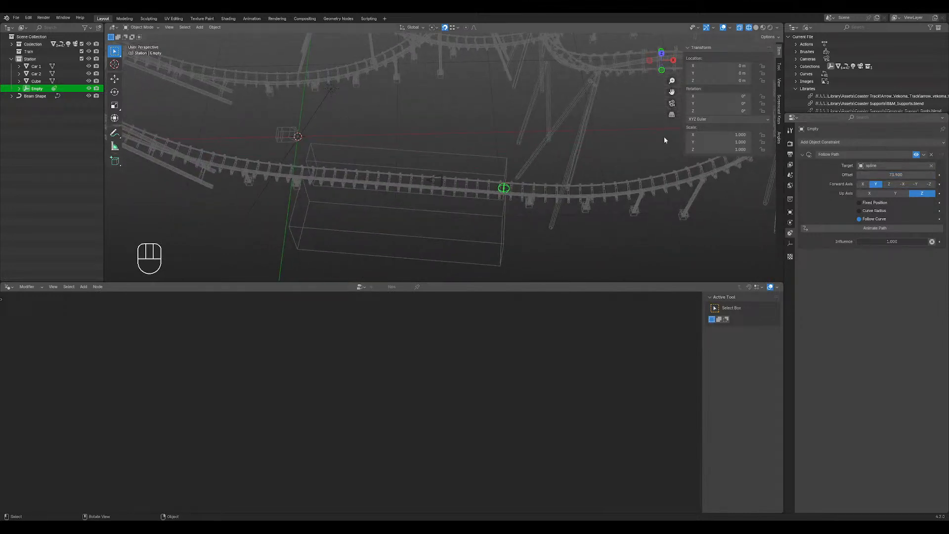
middle_click_drag(499, 133, 503, 132, "shift")
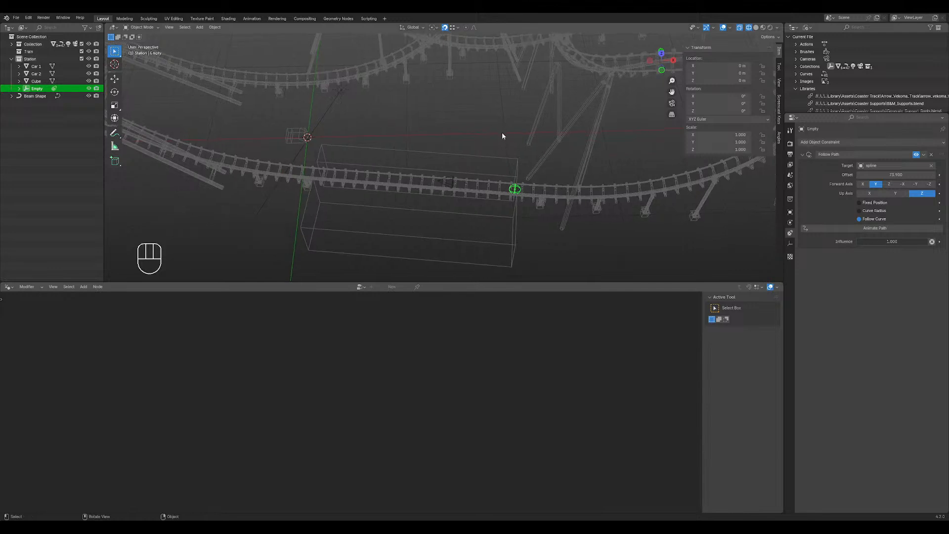
key("shift+d")
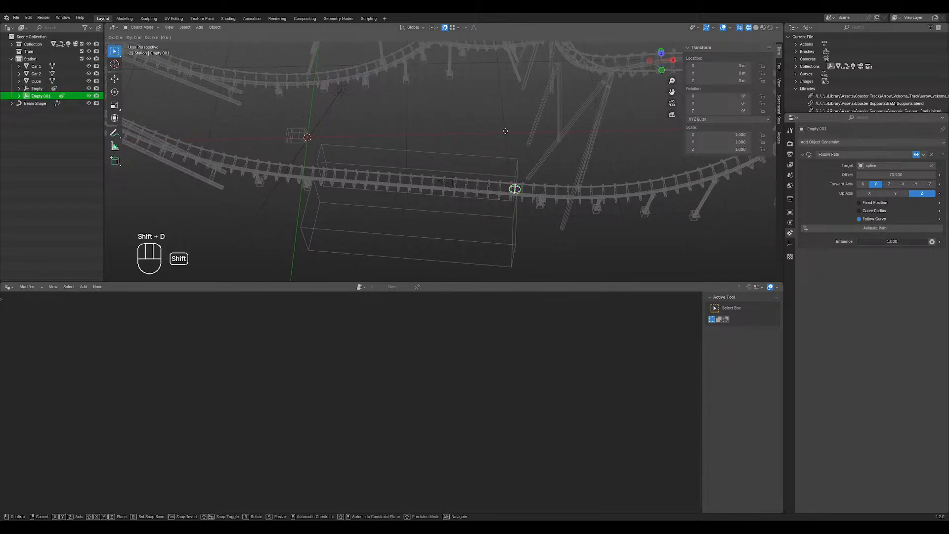
right_click(506, 133)
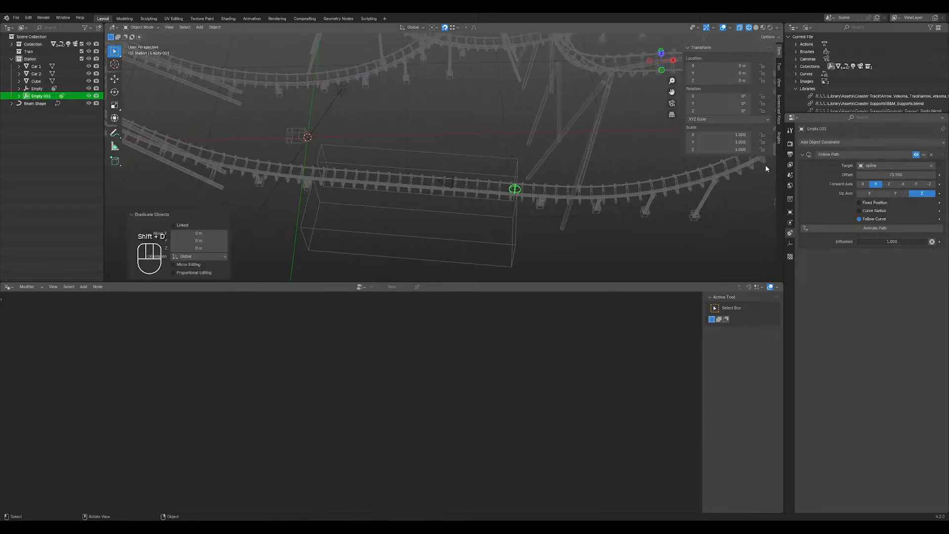
- Replace the Follow Path constraint on Empty.001 with a Clamp To constraint and try to pick its target in the scene
left_click(932, 155)
left_click(814, 143)
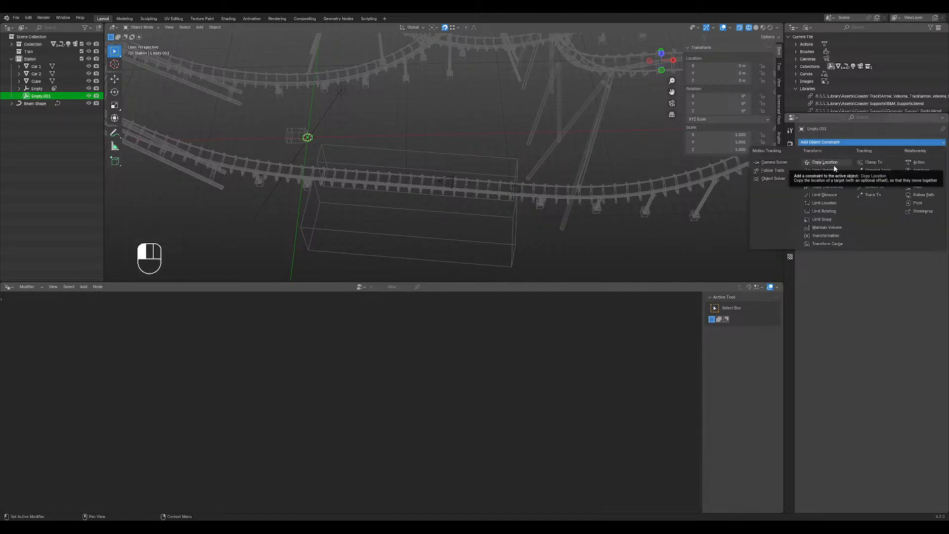
left_click(880, 162)
left_click(931, 166)
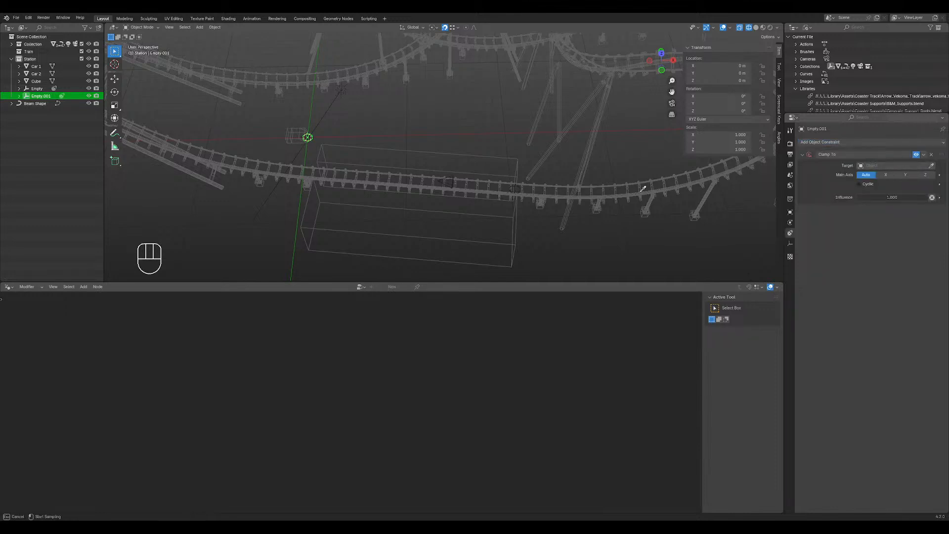
left_click(519, 189)
left_click(519, 188)
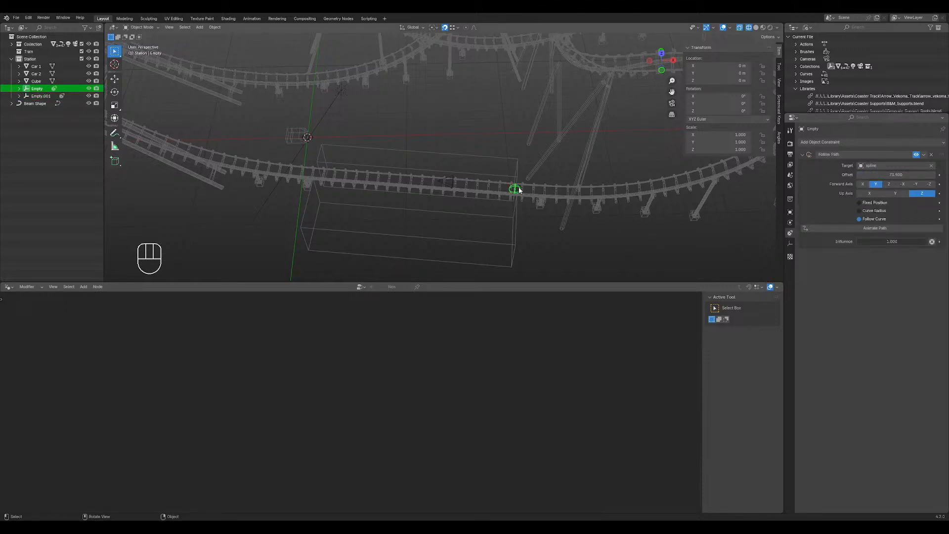
left_click(316, 138)
left_click(311, 139)
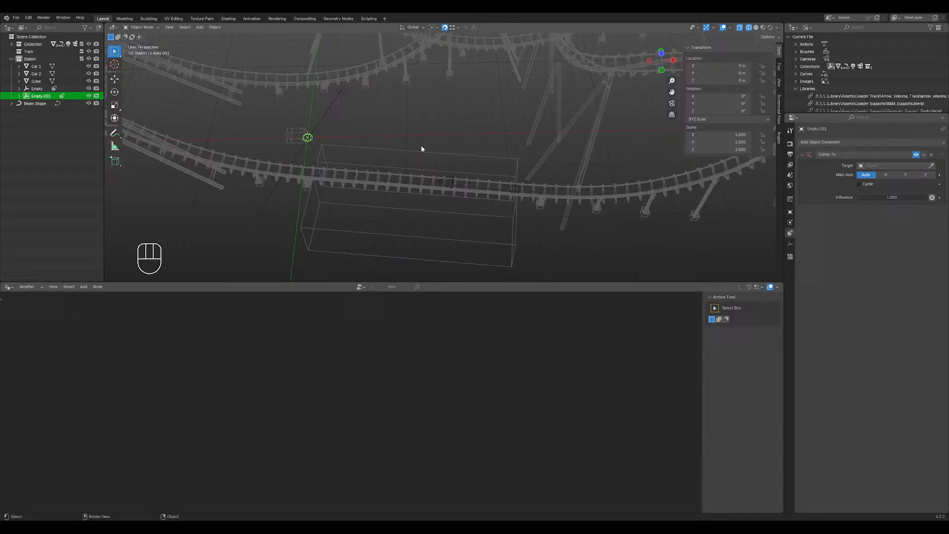
- Set the Clamp To constraint's target to the spline object and check where the empty sits on the track
left_click(885, 166)
scroll(886, 191, "down", 20)
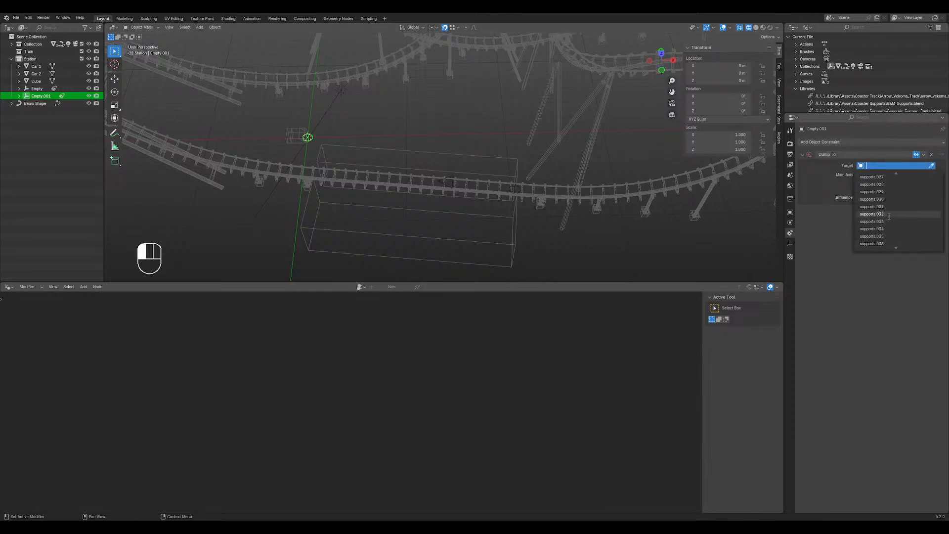
scroll(896, 223, "up", 20)
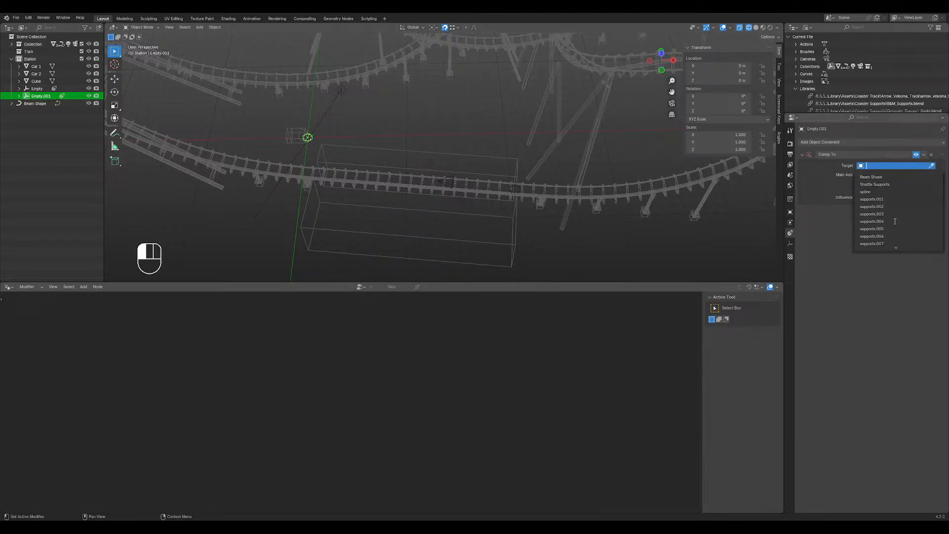
left_click(879, 192)
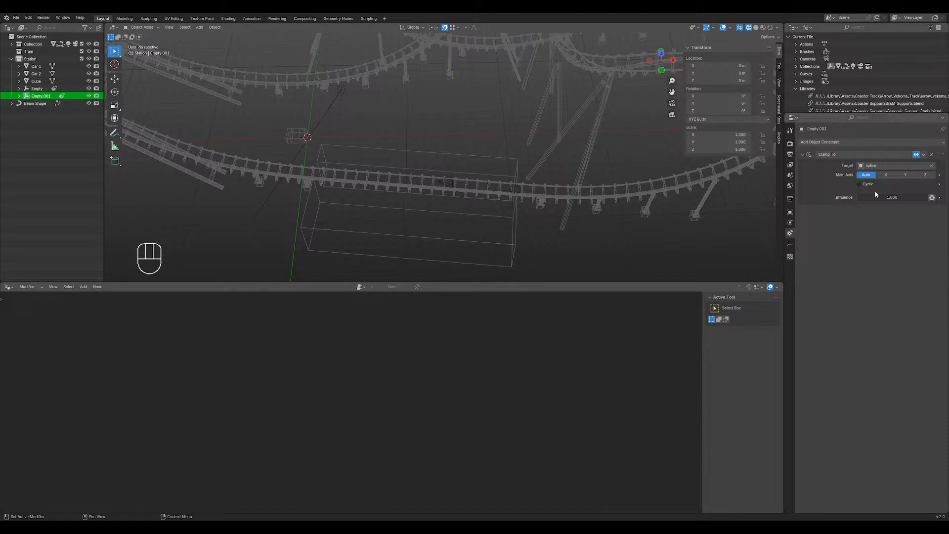
scroll(431, 174, "down", 3)
middle_click_drag(432, 177, 512, 150, "shift")
scroll(526, 153, "down", 4)
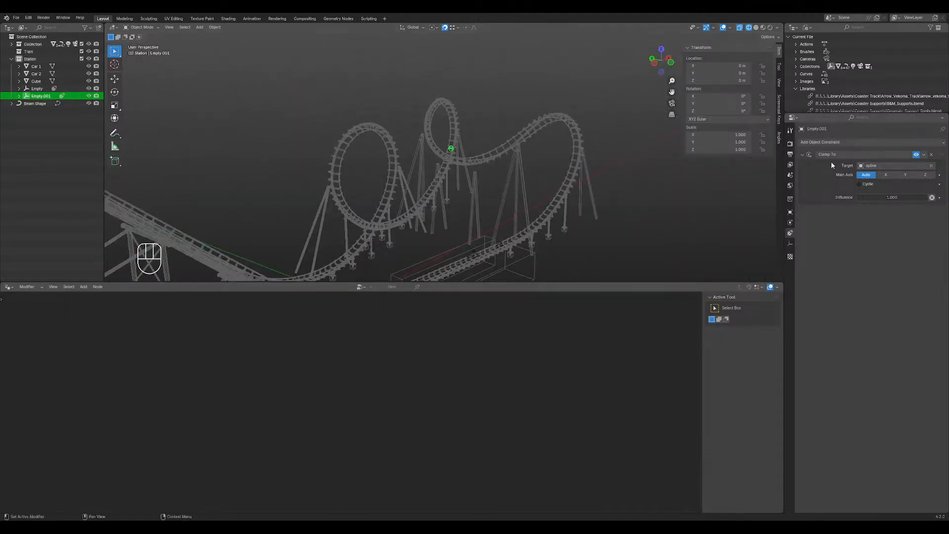
- Try the Clamp To constraint's Influence, Cyclic and X, Y and Z main axis settings, and remove the constraint
double_click(889, 198)
key("Return")
mouse_move(928, 198)
left_mouse_down()
mouse_move(857, 197)
mouse_move(927, 198)
left_mouse_up()
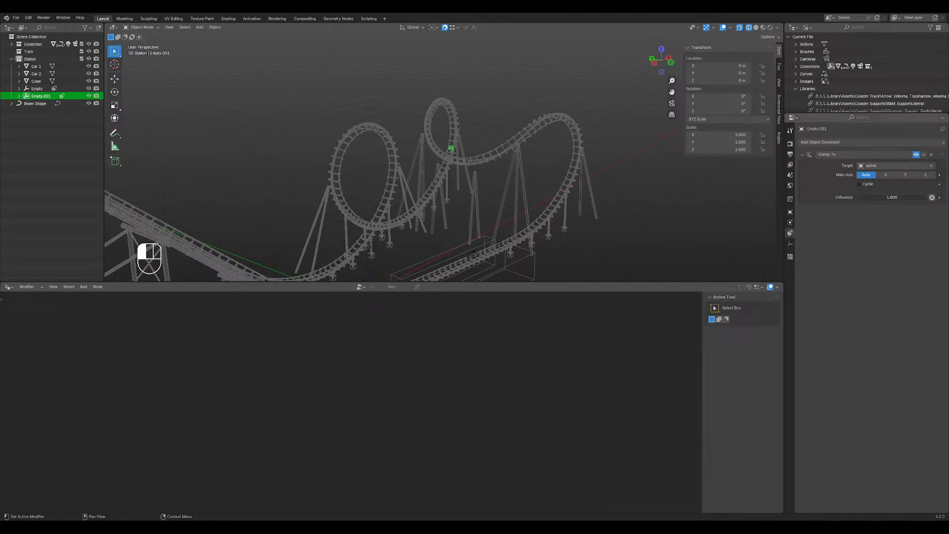
left_click(863, 186)
left_click(888, 177)
left_click(906, 176)
left_click(925, 175)
left_click(932, 155)
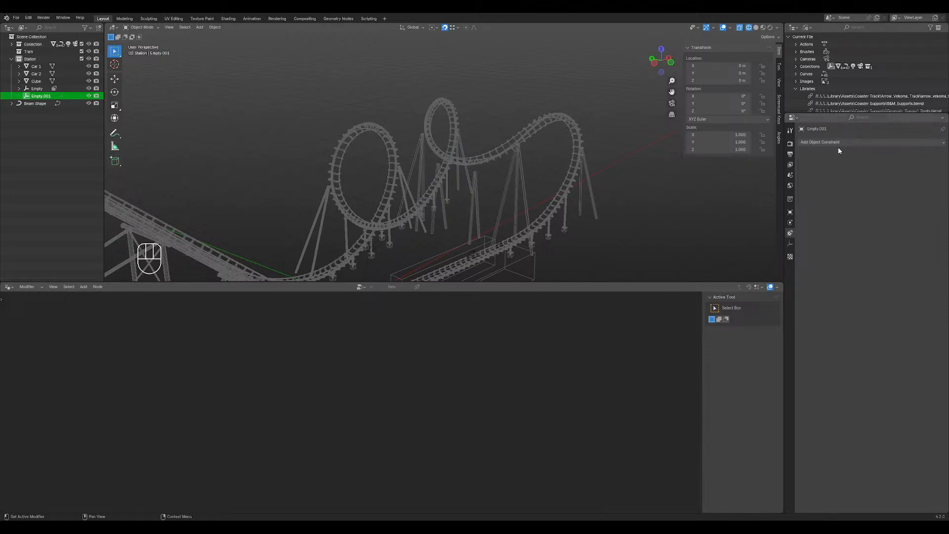
left_click(838, 143)
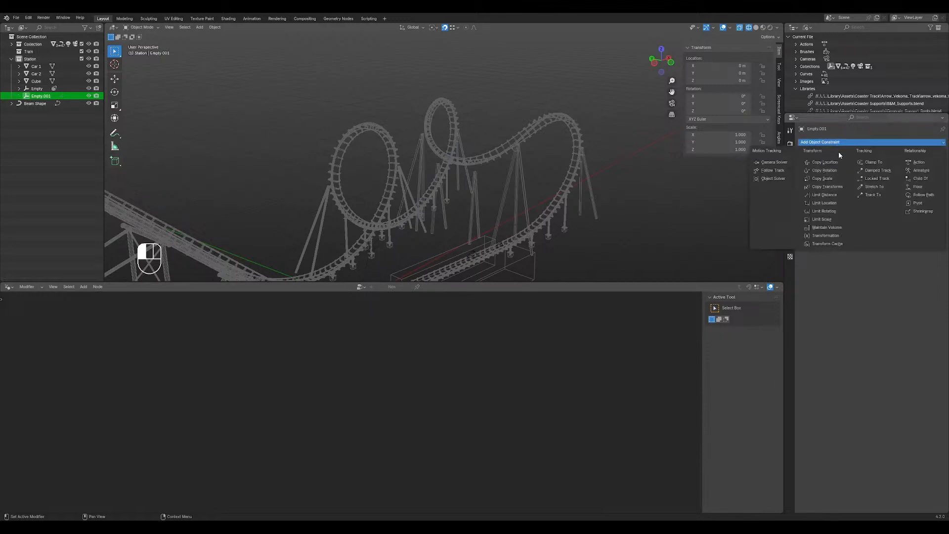
left_click(773, 170)
middle_click_drag(613, 181, 548, 168)
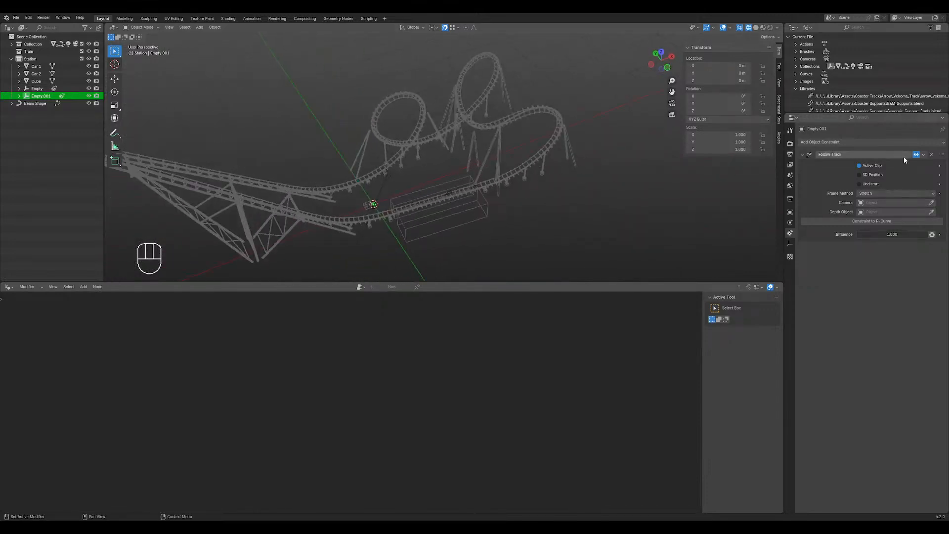
left_click(932, 155)
- Add a Follow Path constraint to Empty.001
left_click(897, 143)
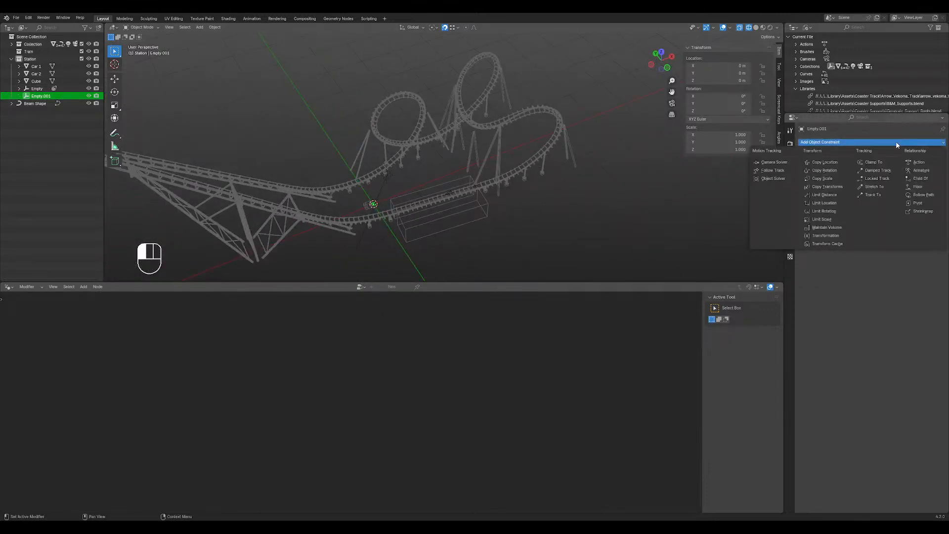
left_click(923, 195)
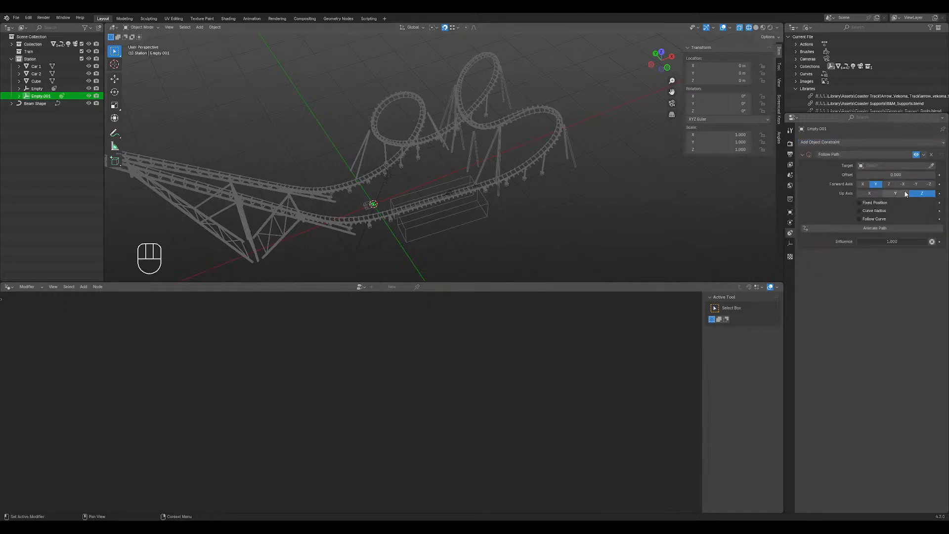
middle_click_drag(647, 196, 464, 218)
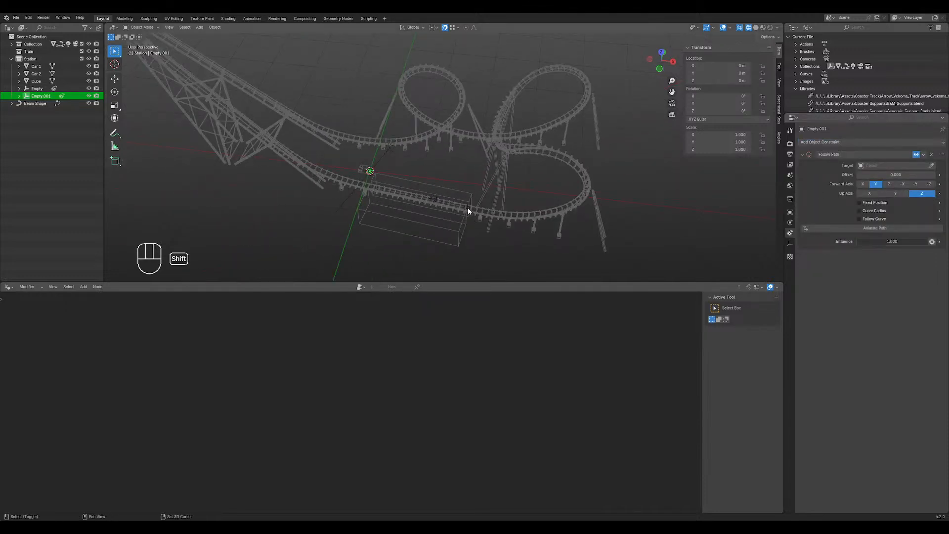
- Select both empties with Empty active and copy its Follow Path offset to Empty.001
left_click(468, 209, "shift")
left_click(372, 172)
scroll(487, 241, "up", 5)
middle_click_drag(529, 188, 519, 102, "shift")
left_click(499, 211, "shift")
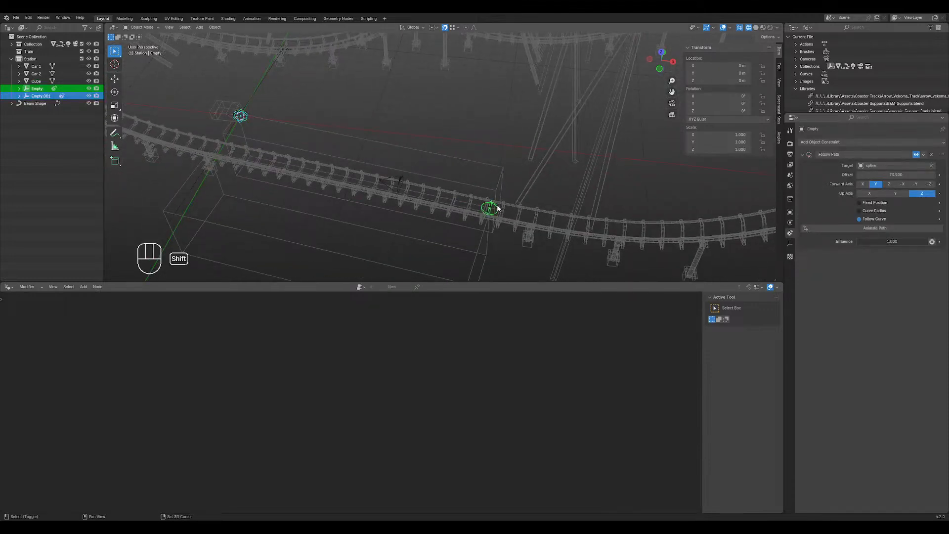
right_click(908, 175)
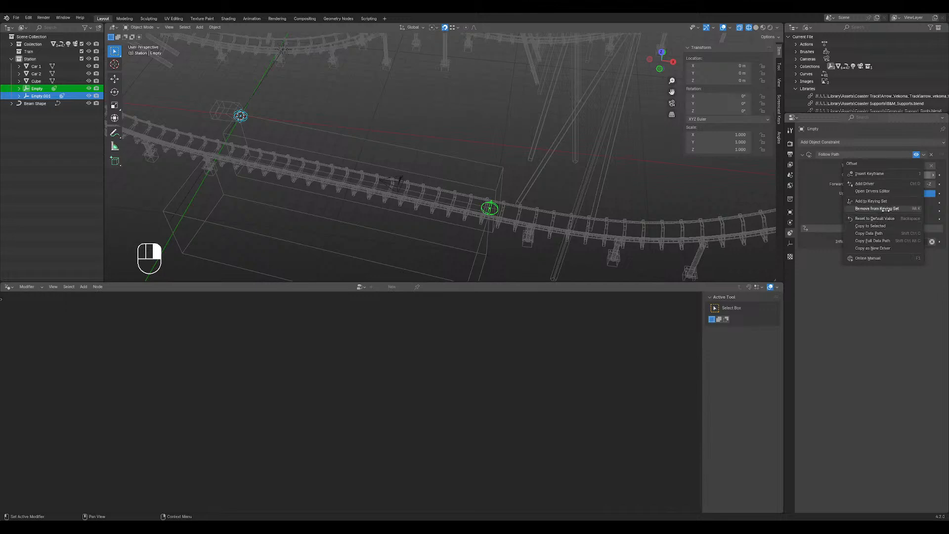
left_click(888, 227)
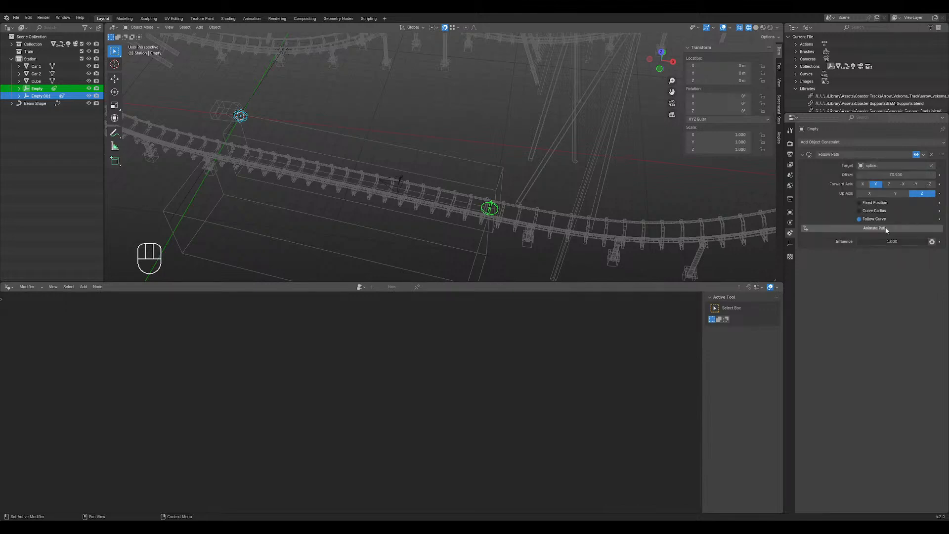
- Set the target of Empty.001's Follow Path constraint to the spline object
left_click(246, 118)
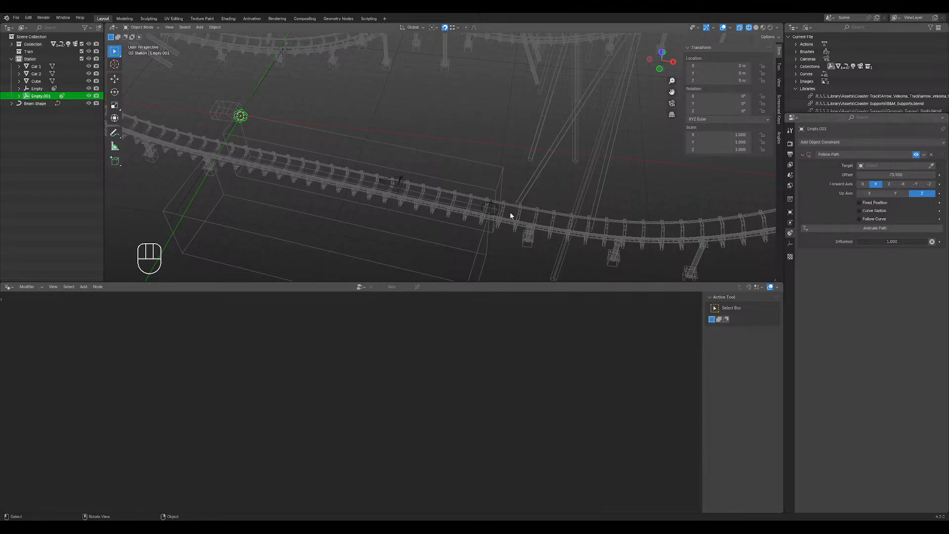
key("shift")
left_click(497, 208, "shift")
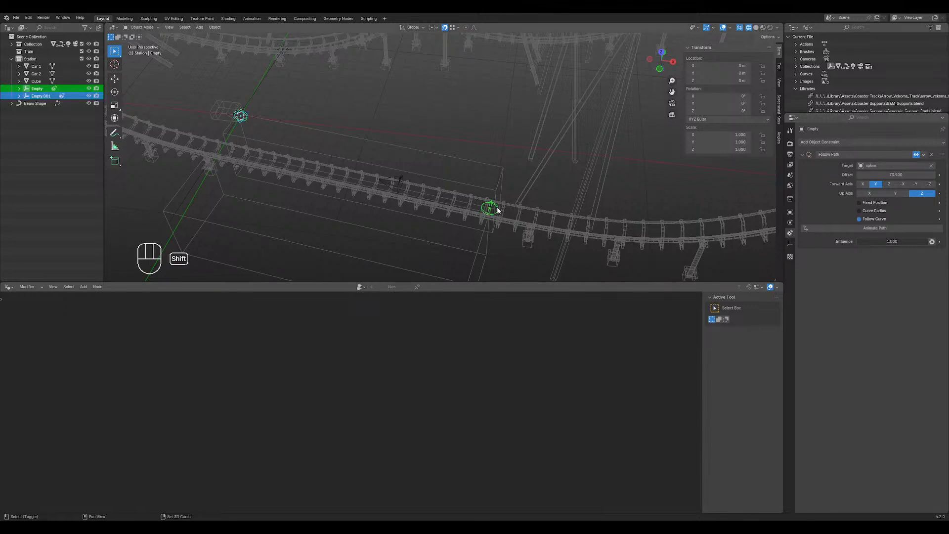
left_click(250, 115)
left_click(249, 115)
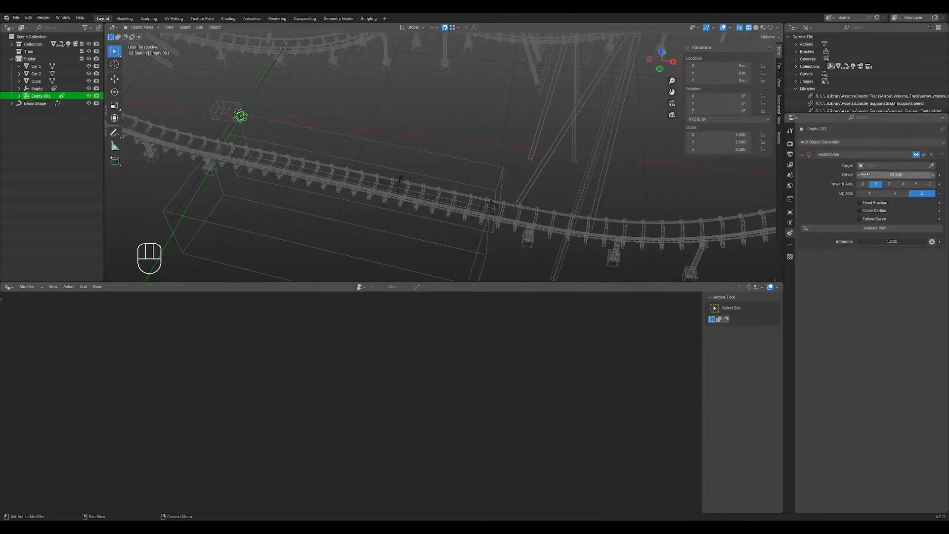
left_click(896, 174)
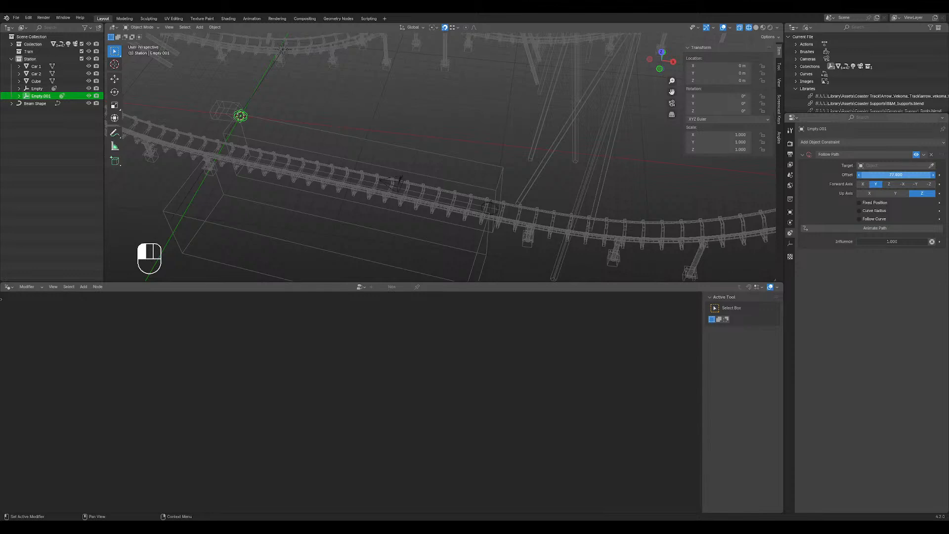
left_click(890, 166)
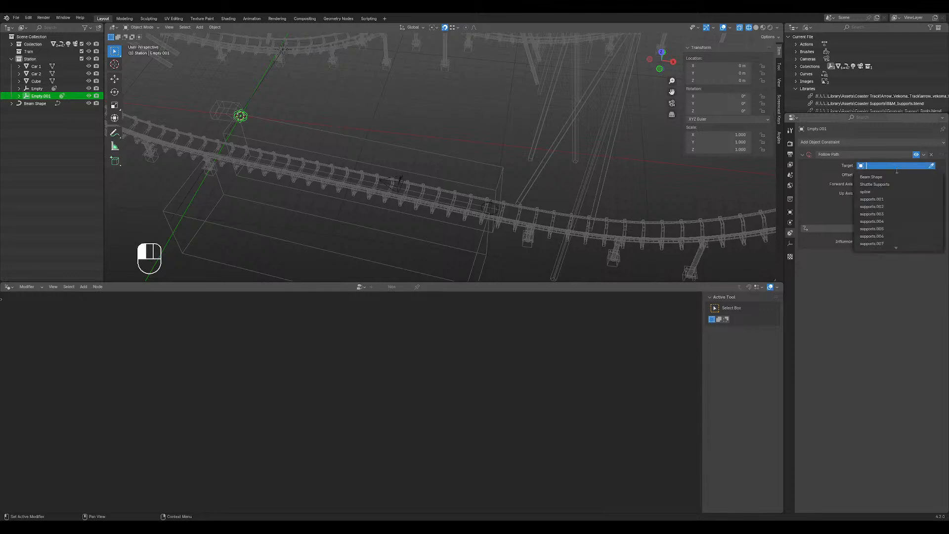
left_click(876, 191)
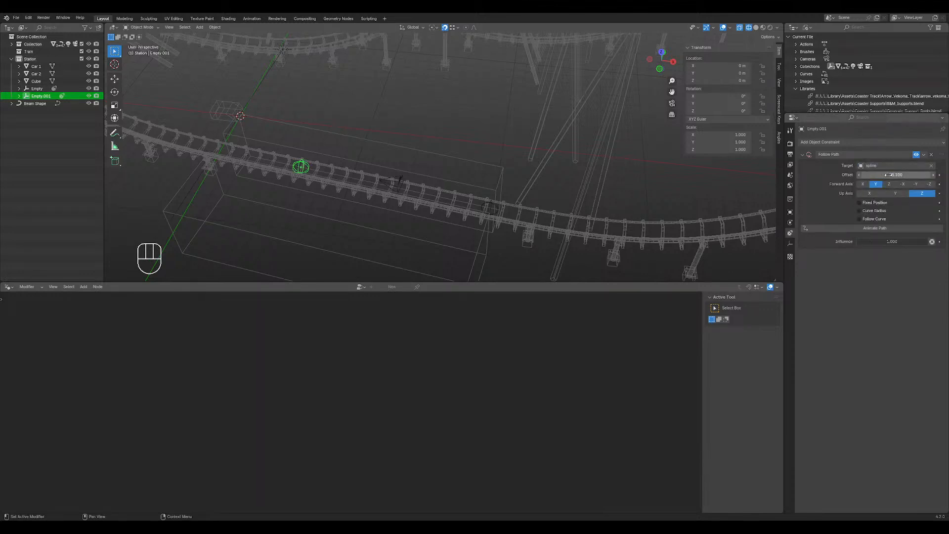
- Shift Empty.001 along the track to an offset of 74.700 and enable Follow Curve in its Follow Path constraint
left_click_drag(889, 174, 930, 174)
middle_click_drag(524, 197, 559, 228)
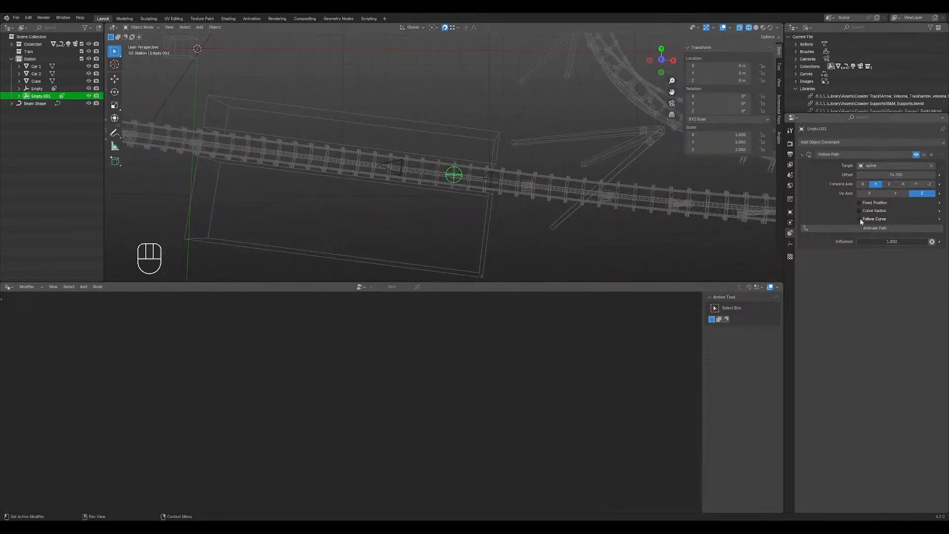
scroll(510, 205, "up", 5)
scroll(510, 206, "down", 2)
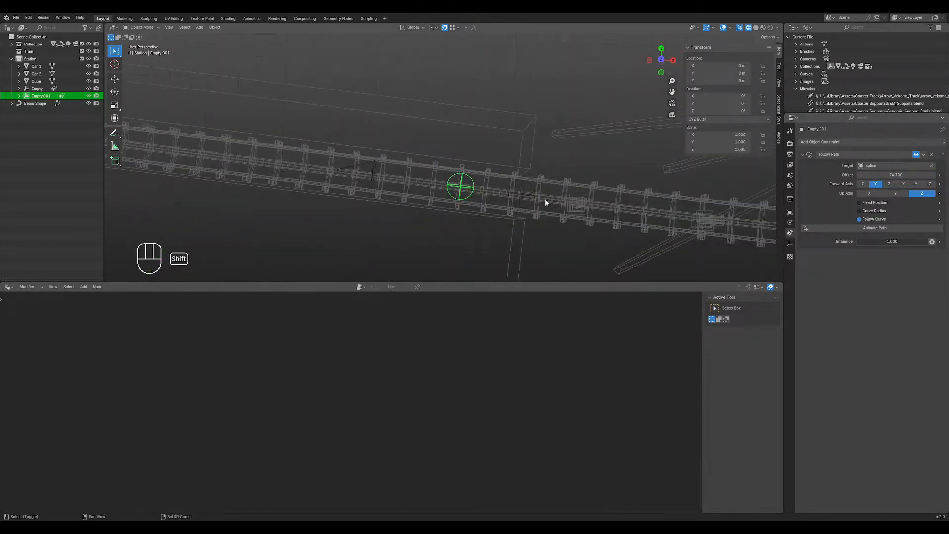
middle_click_drag(545, 198, 498, 163, "shift")
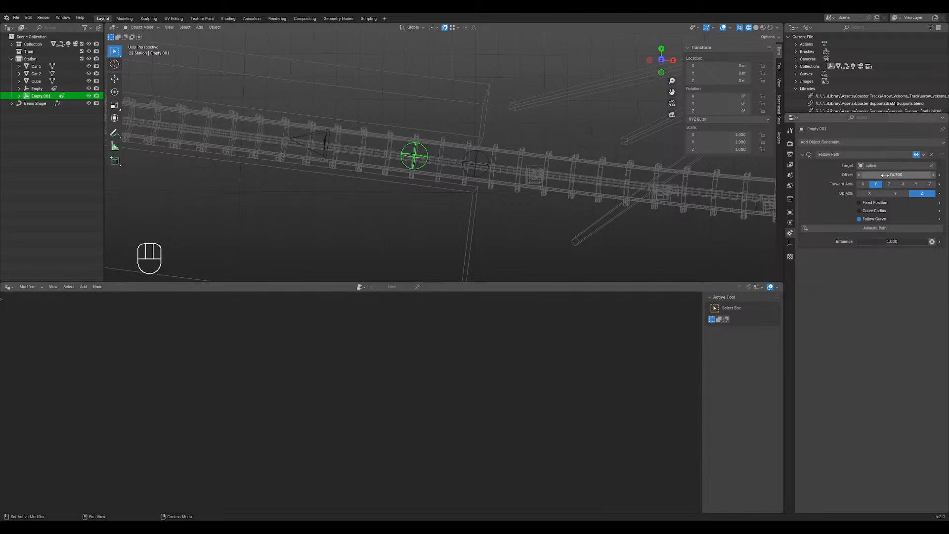
left_click(940, 175)
left_click(941, 176)
left_click(904, 175)
key("Return")
right_click(870, 176)
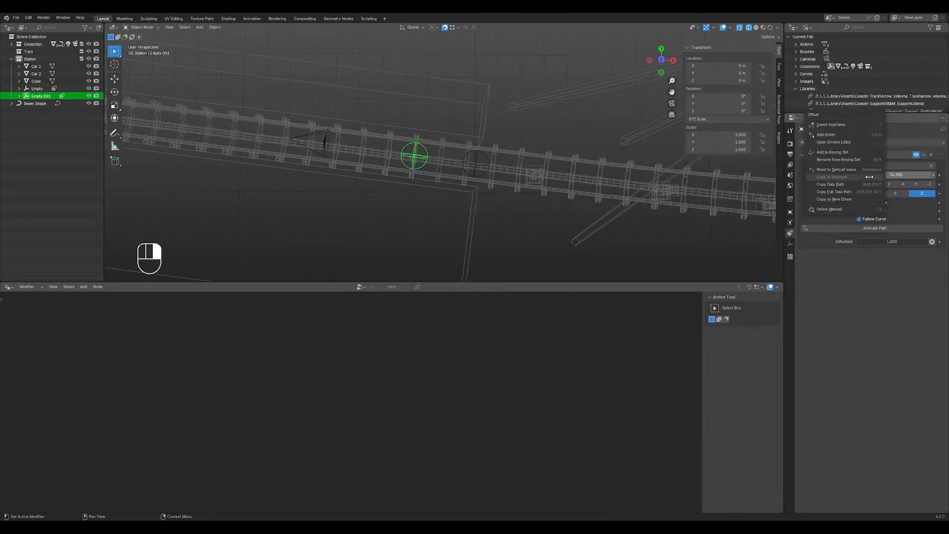
left_click(848, 142)
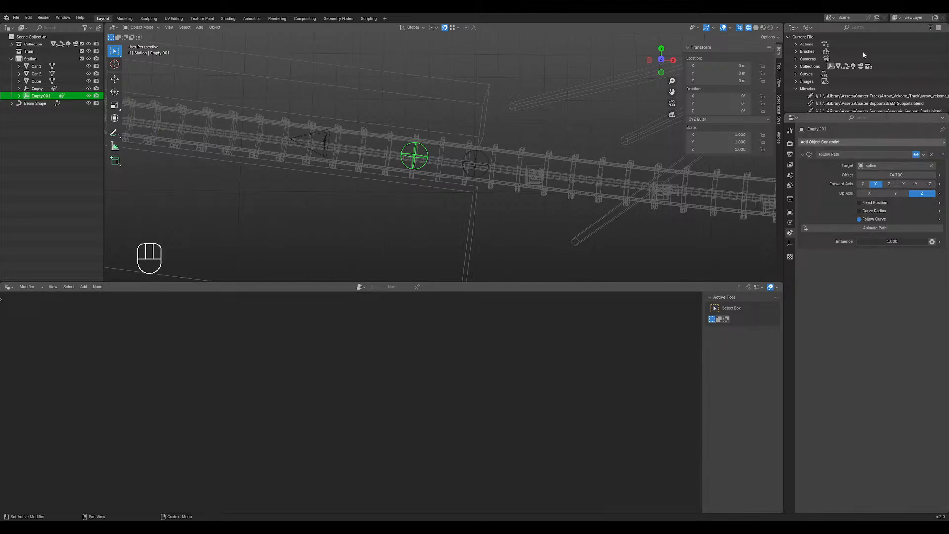
- Add a Copy Location constraint to Car 1
middle_click_drag(447, 154, 428, 240)
left_click(247, 138)
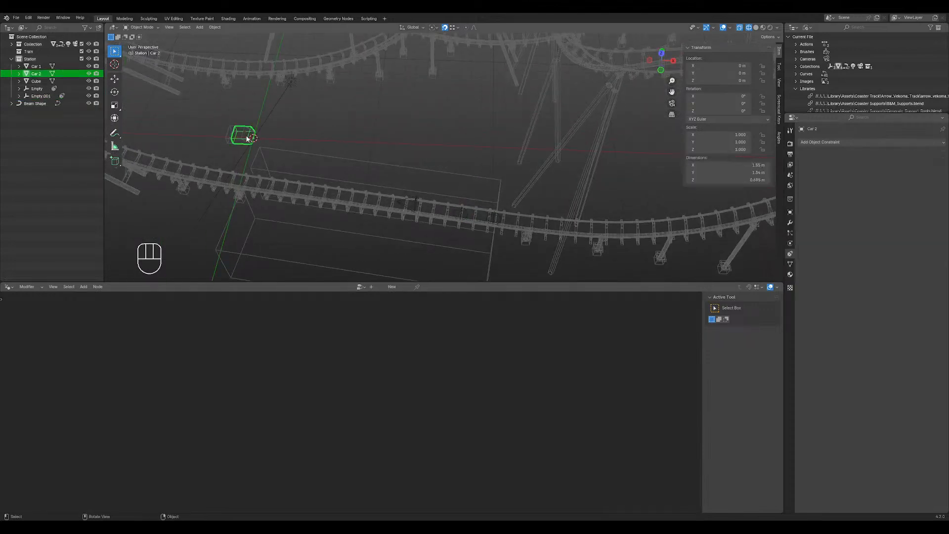
left_click(229, 139)
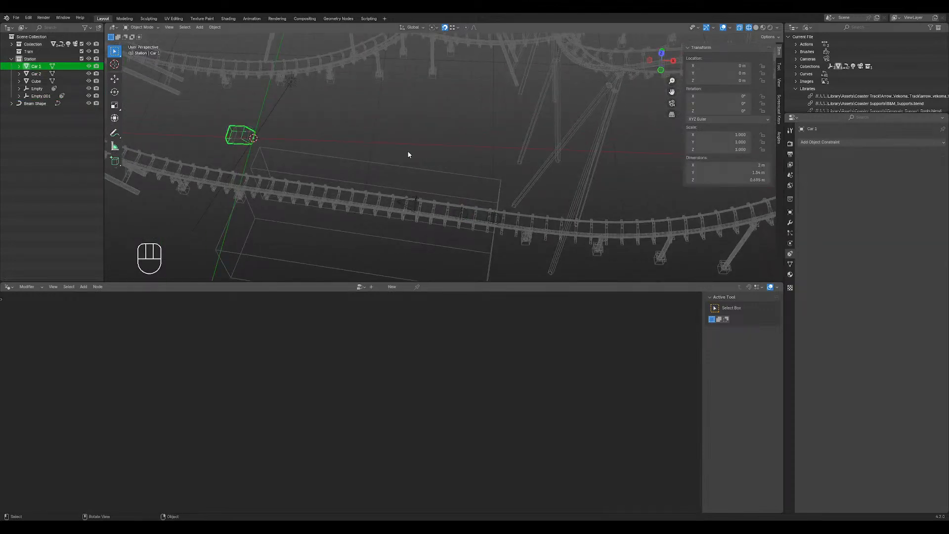
left_click(859, 142)
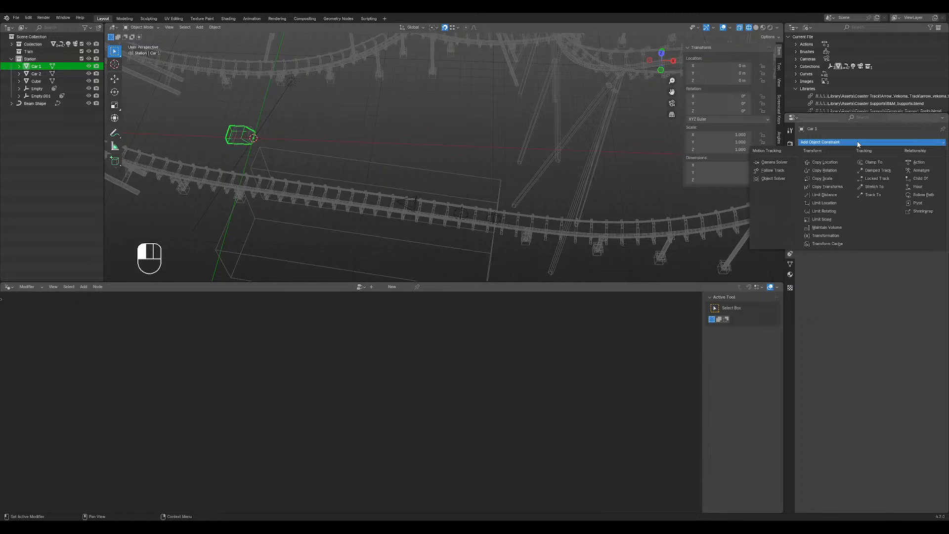
left_click(836, 163)
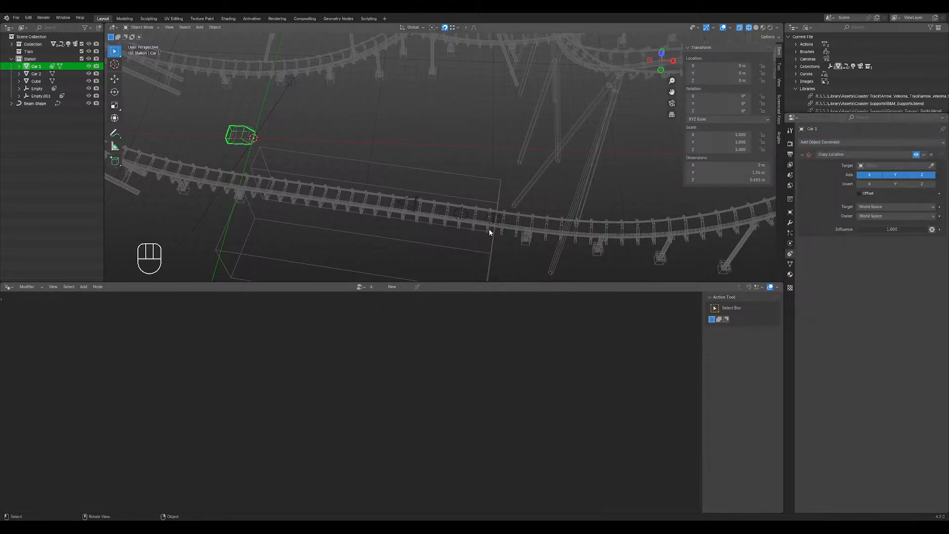
- Rename the first empty, named Empty, as car_1_empty
left_click(500, 217)
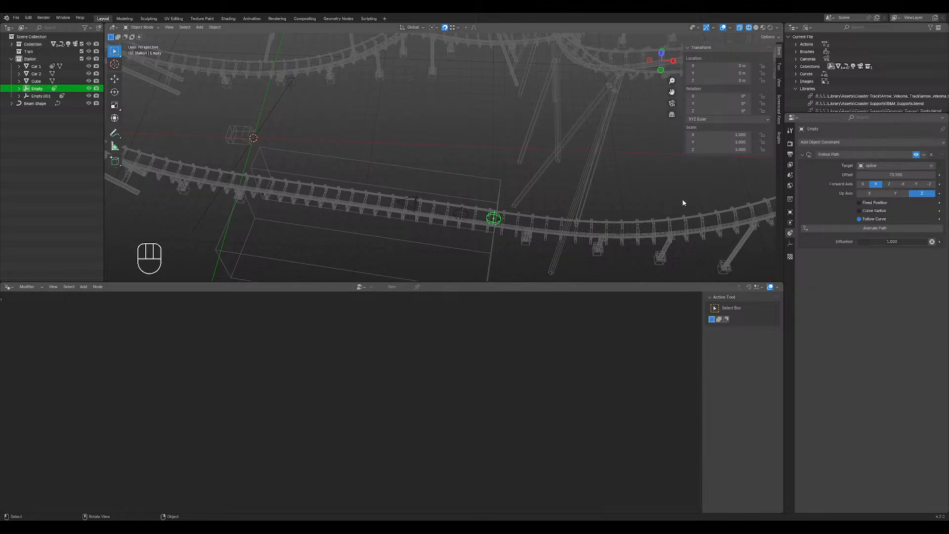
double_click(39, 88)
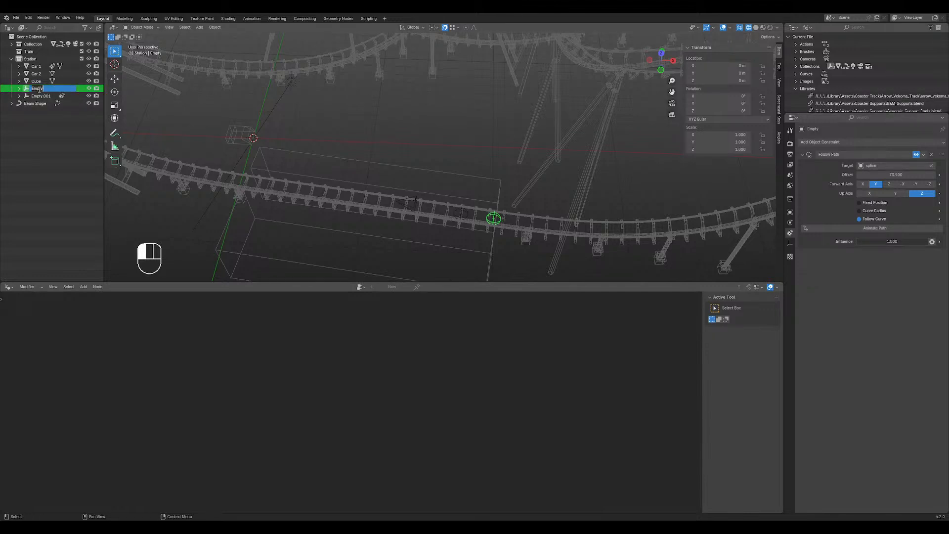
type("car_1")
type("_empty")
key("Return")
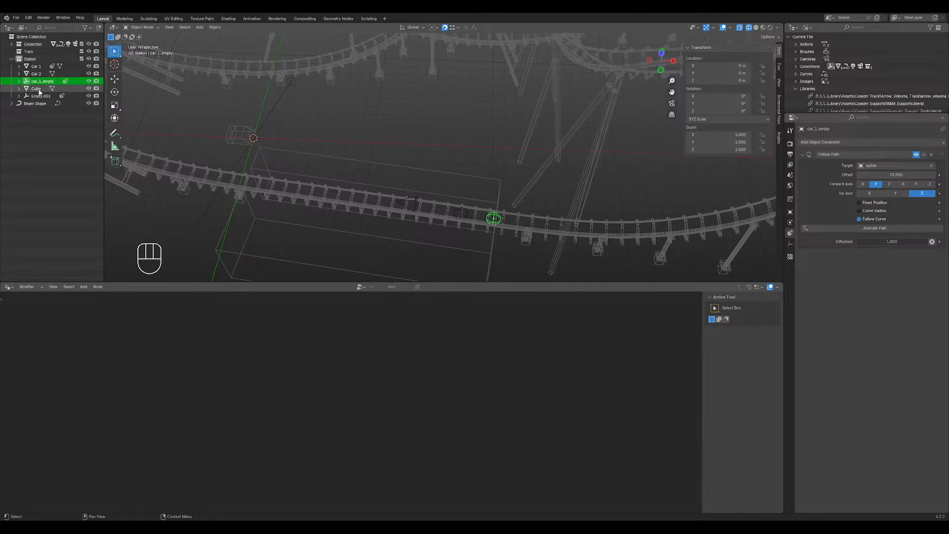
- Rename Empty.001 as car_2_empty
left_click(461, 213)
double_click(41, 95)
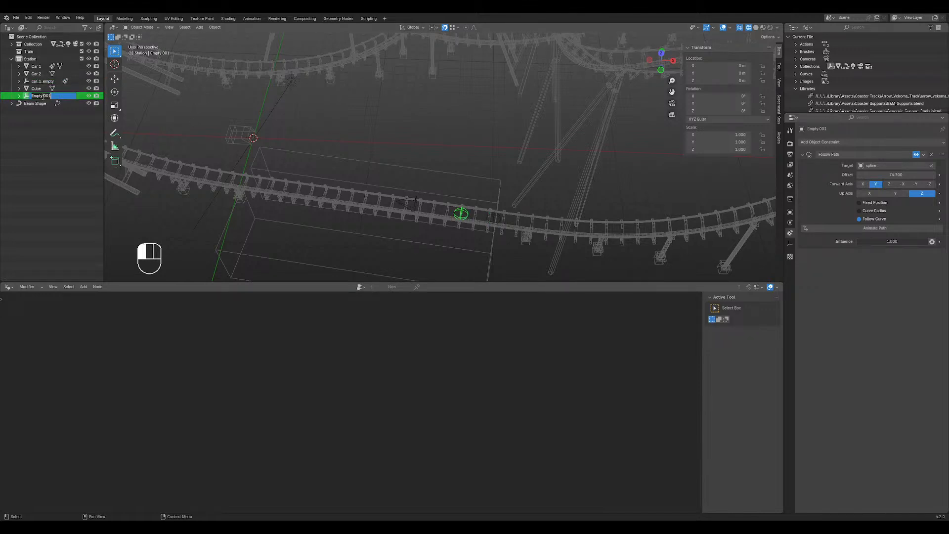
type("car_2_empty")
key("Return")
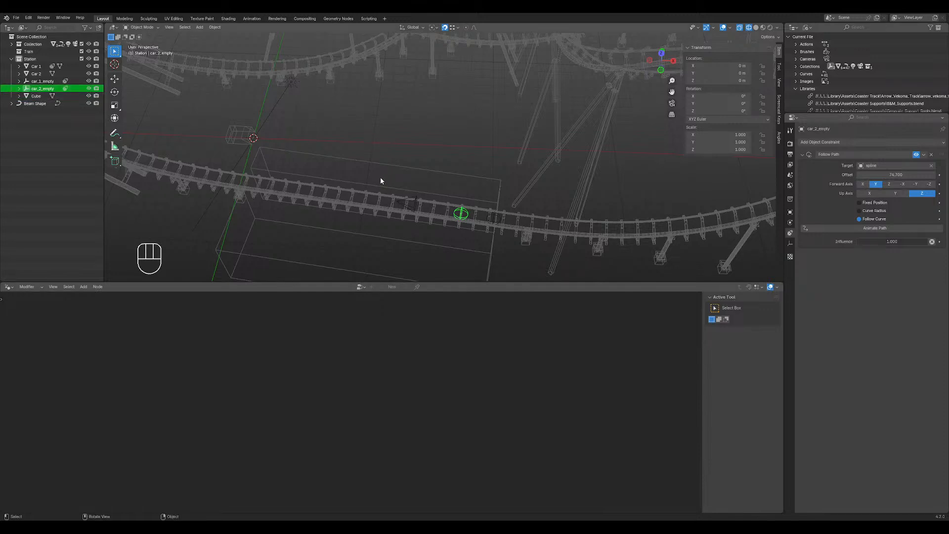
- Set the target of Car 1's Copy Location constraint to car_1_empty
left_click(252, 135)
left_click(227, 138)
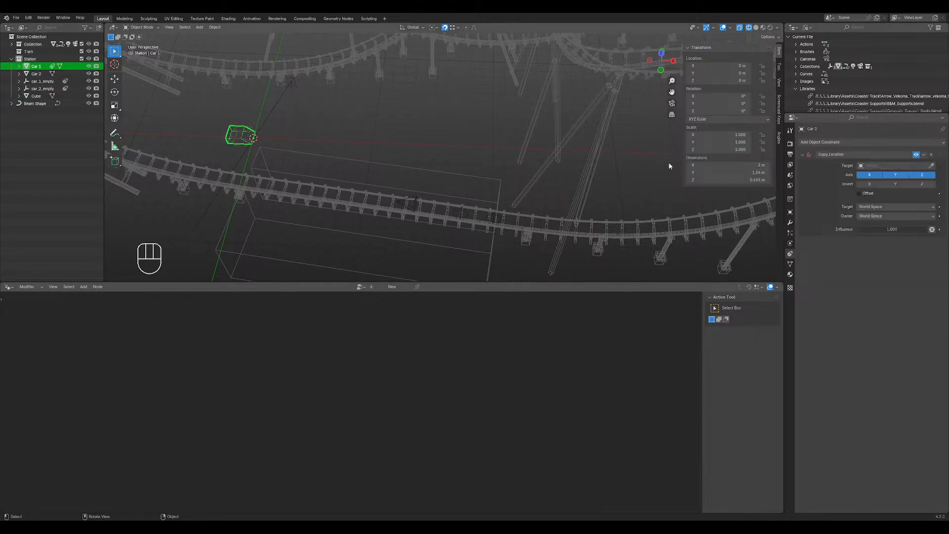
left_click(884, 165)
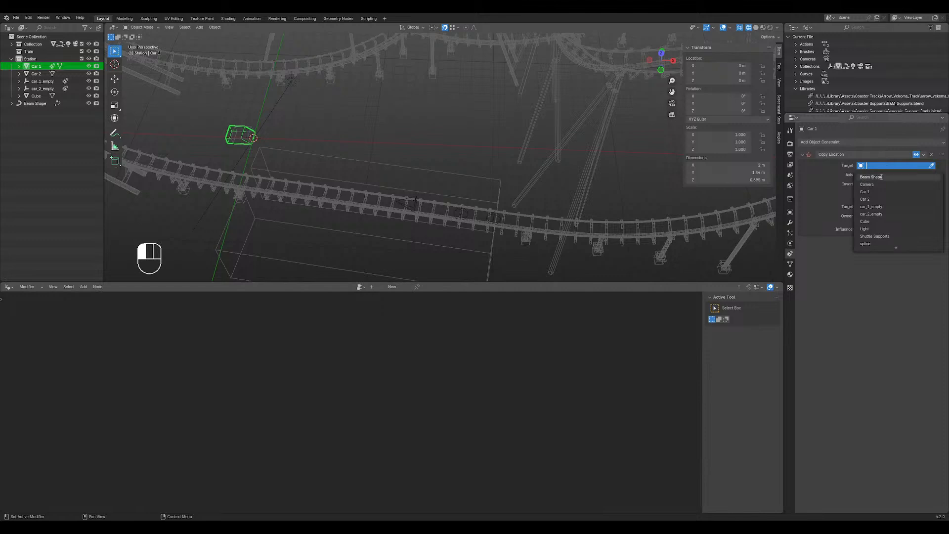
left_click(877, 207)
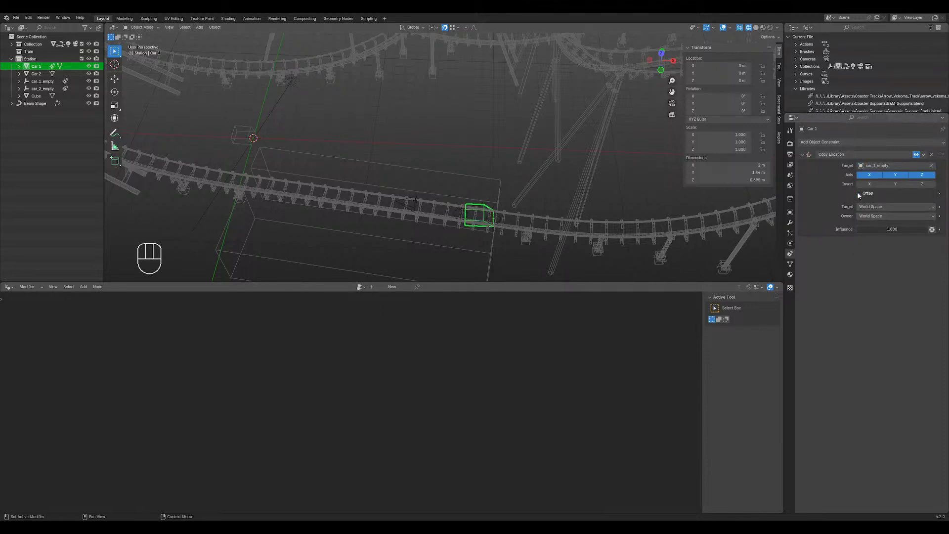
- Try the space options and the inverted X, Y and Z axes in Car 1's Copy Location constraint, restoring each
left_click(908, 207)
left_click(869, 216)
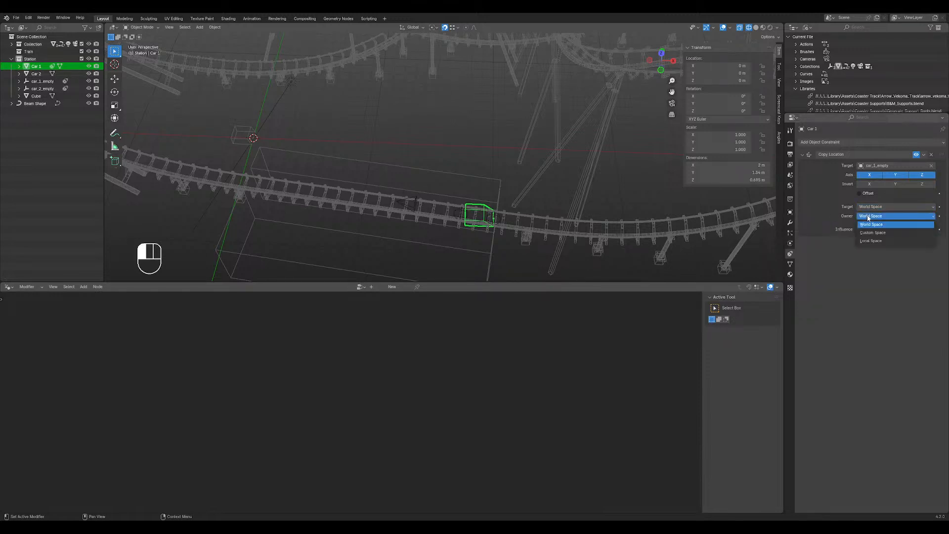
left_click(896, 183)
left_click(896, 184)
left_click(876, 185)
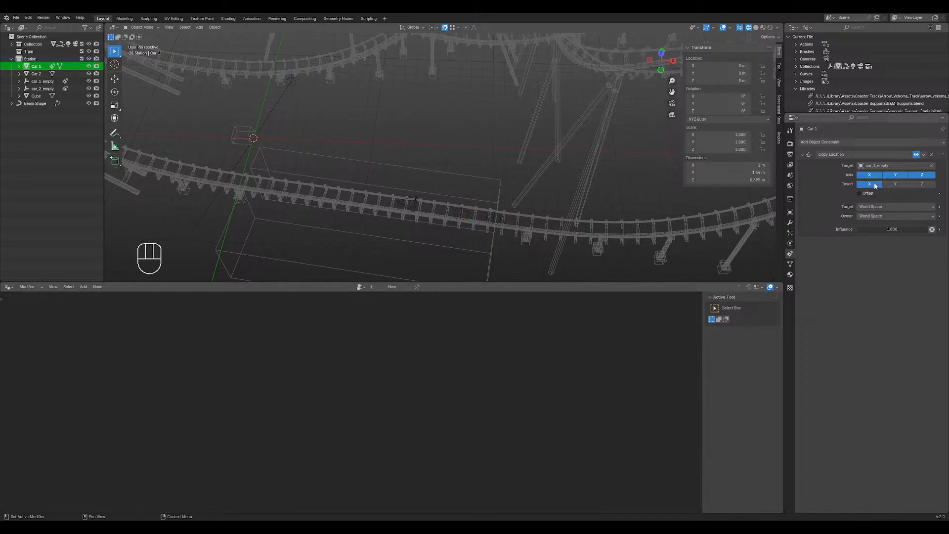
left_click(876, 185)
left_click(918, 184)
left_click(918, 184)
- Add a Copy Rotation constraint to Car 1 with car_1_empty as its target
middle_click_drag(558, 209, 494, 168)
scroll(466, 183, "up", 3)
scroll(466, 183, "down", 4)
left_click(832, 142)
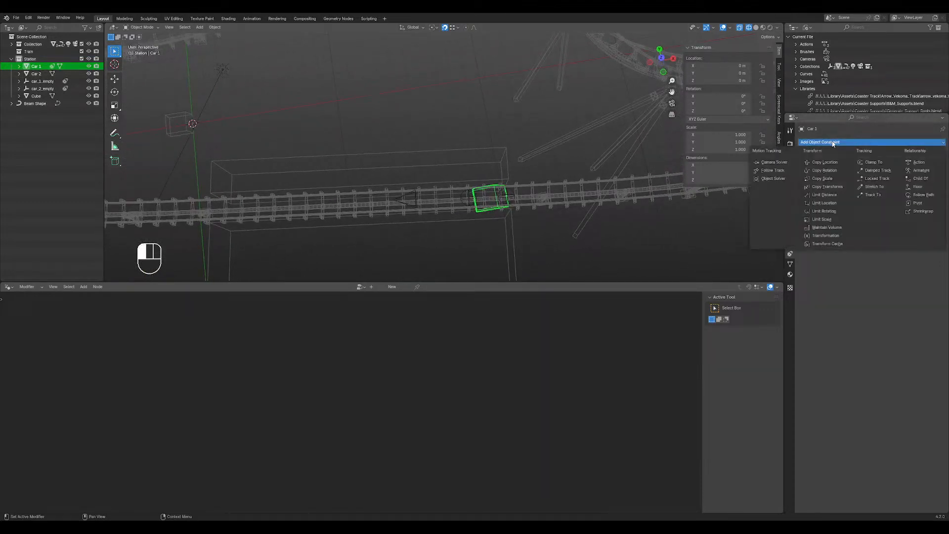
left_click(838, 171)
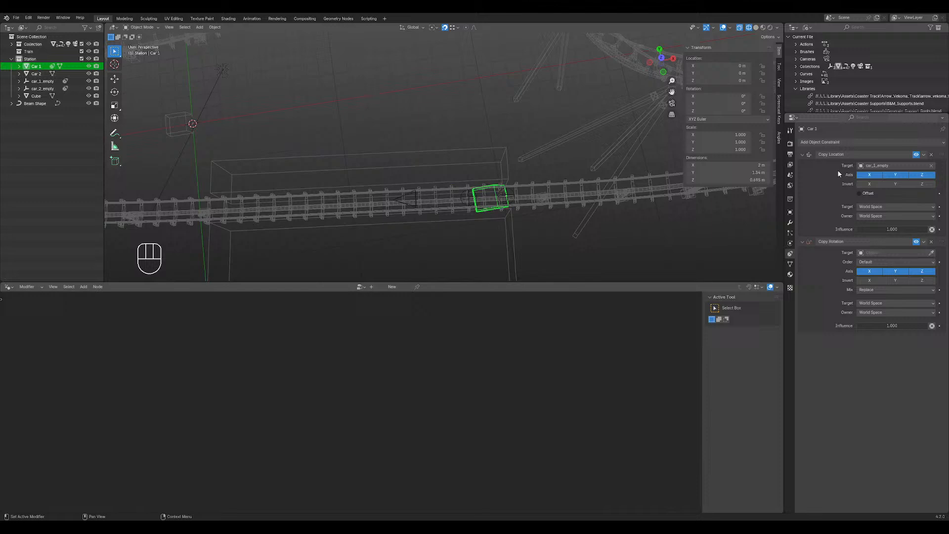
left_click(904, 251)
left_click(885, 295)
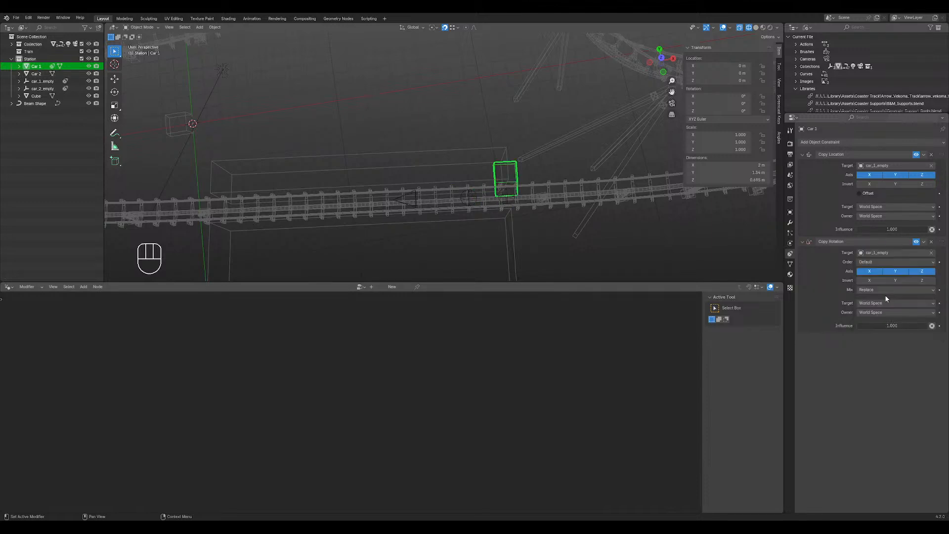
- Try disabling the Z, X and Y axes one at a time in Car 1's Copy Rotation constraint, re-enabling each
left_click(920, 272)
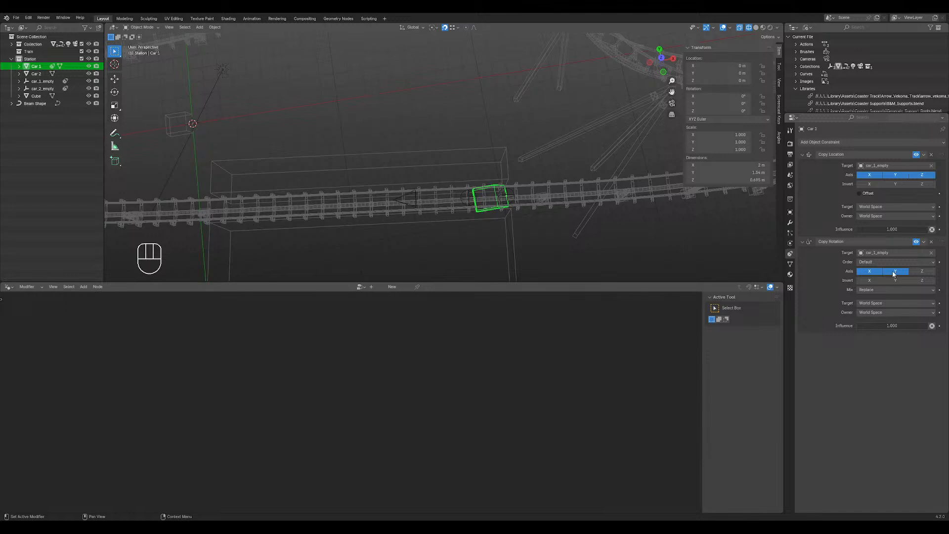
left_click(922, 271)
left_click(867, 271)
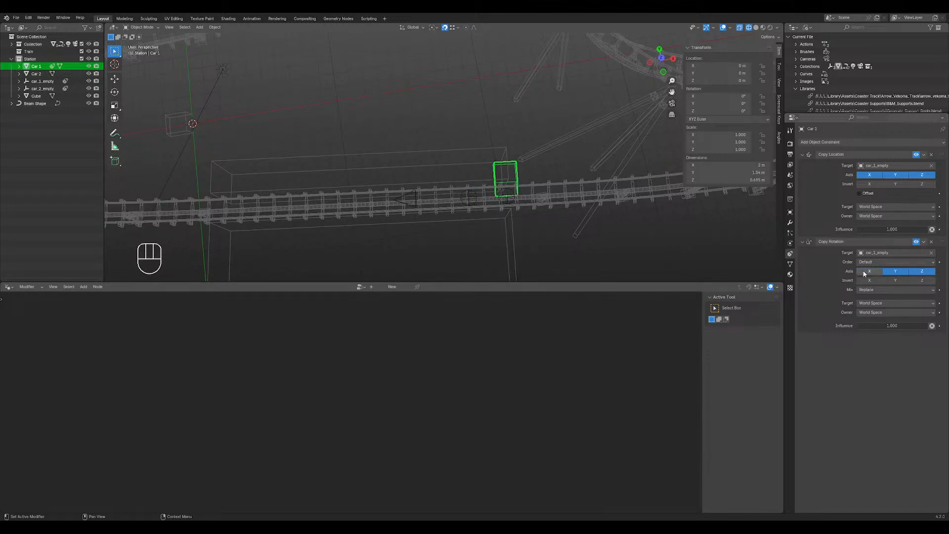
left_click(866, 272)
left_click(896, 271)
left_click(896, 271)
- Set the Follow Path forward axis to X on both car_1_empty and car_2_empty
mouse_move(505, 173)
middle_mouse_down("shift")
mouse_move(600, 170)
mouse_move(495, 178)
mouse_move(502, 180)
middle_mouse_up("shift")
left_click(507, 168)
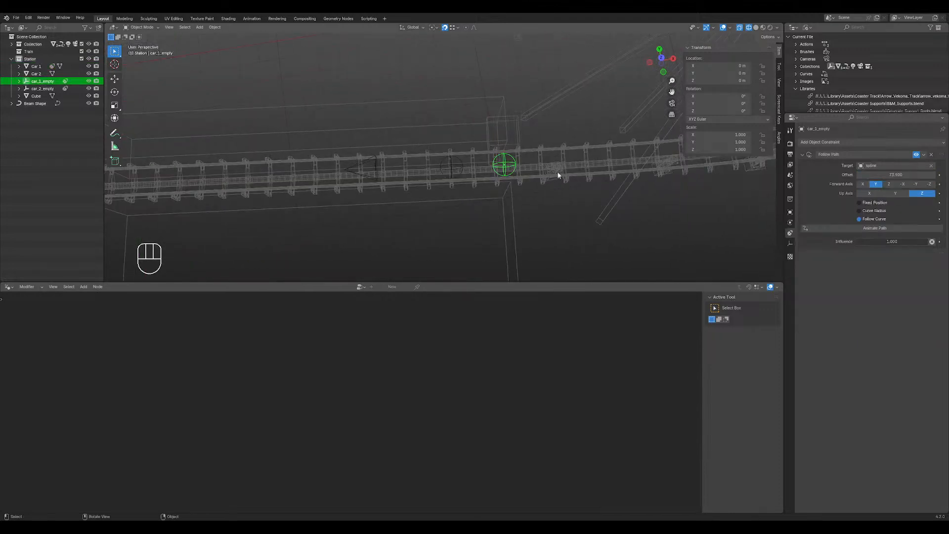
left_click(892, 186)
left_click(877, 184)
left_click(863, 185)
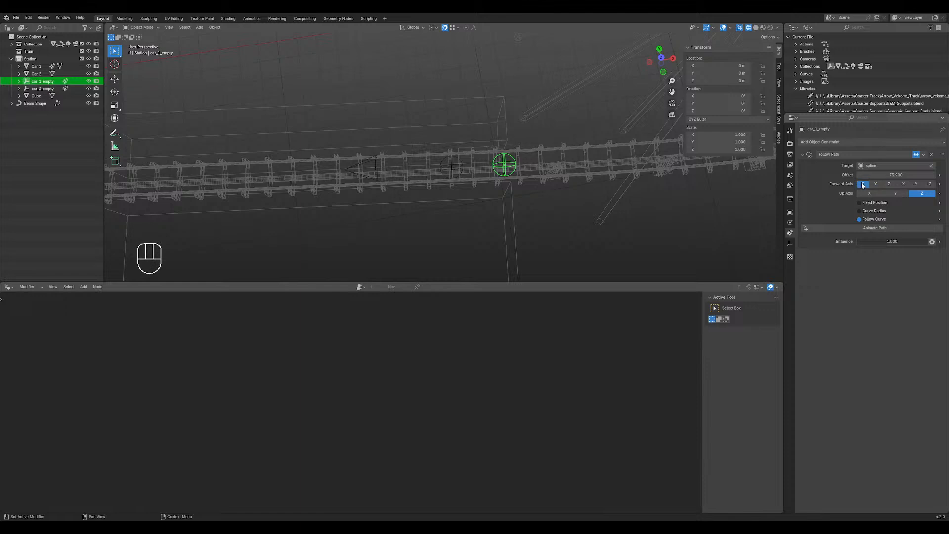
left_click(453, 167)
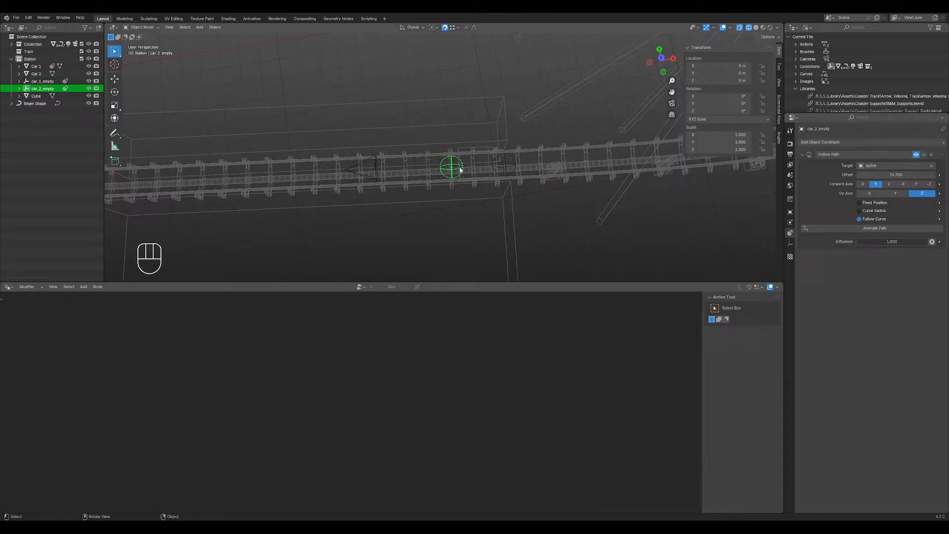
left_click(864, 185)
- Try a Follow Path constraint on Car 2 with the spline object as its target
middle_click_drag(314, 155, 326, 128)
left_click(257, 114)
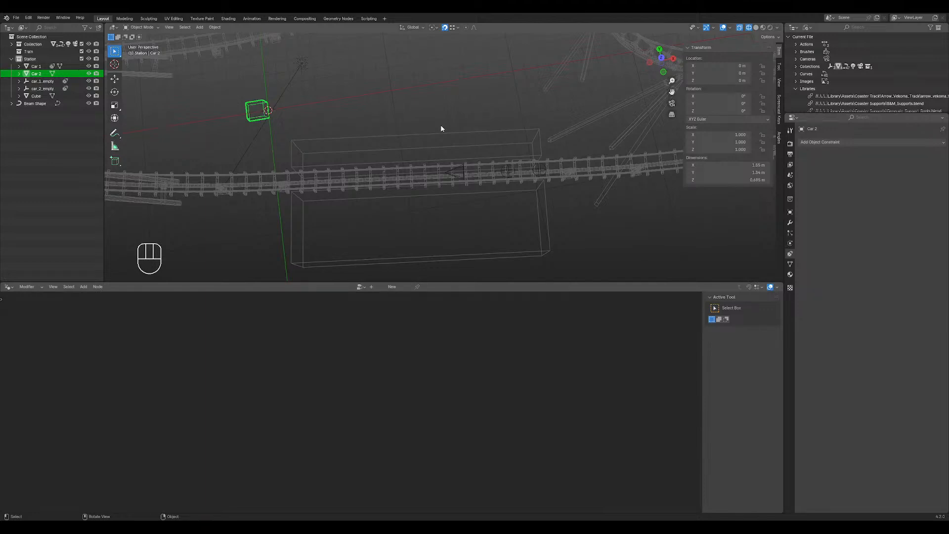
left_click(817, 142)
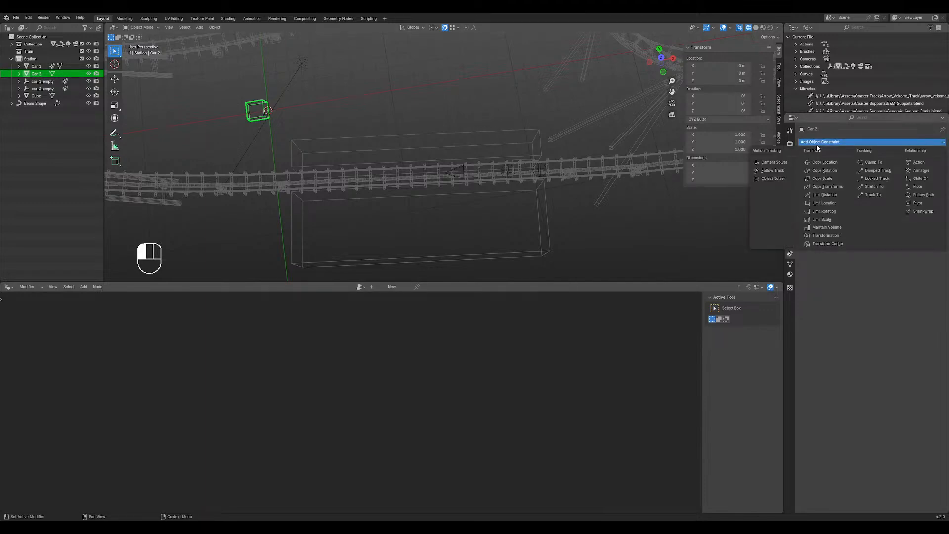
left_click(811, 143)
left_click(922, 196)
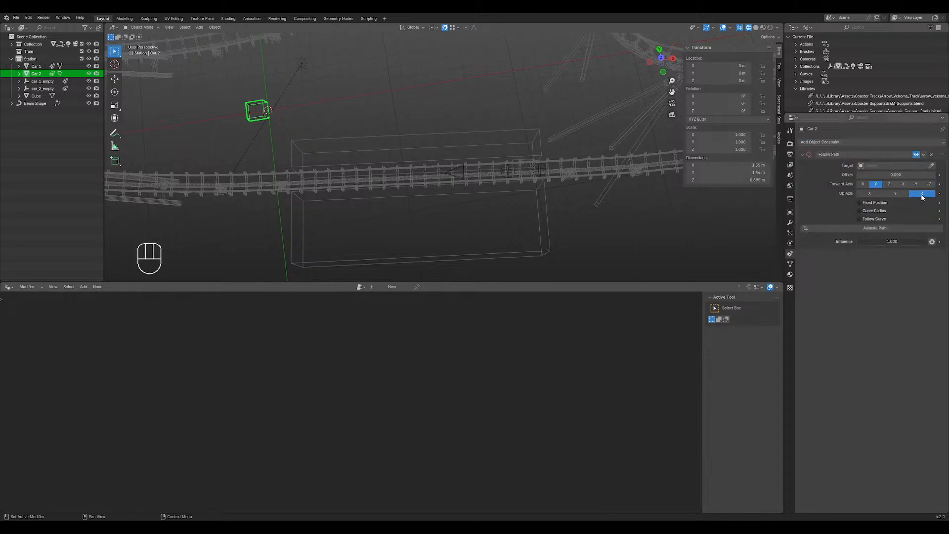
left_click(890, 166)
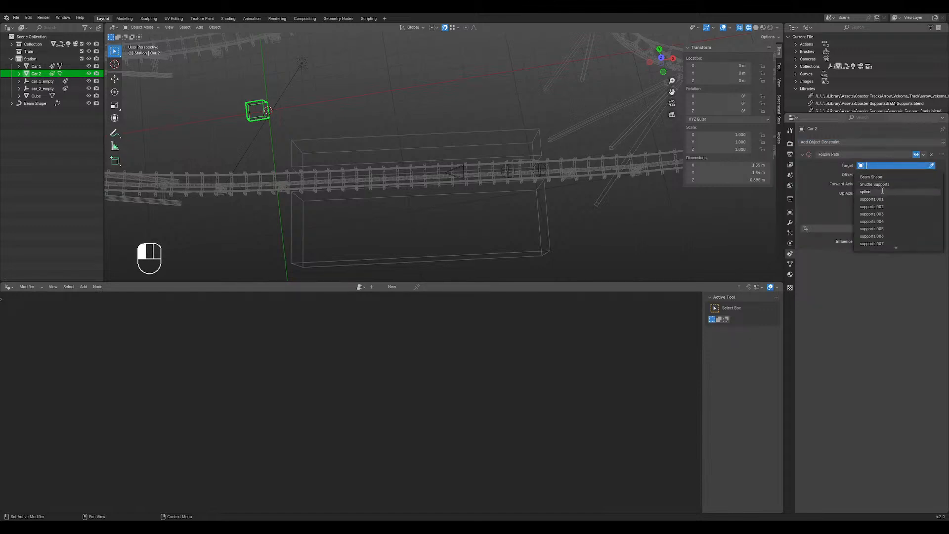
left_click(877, 192)
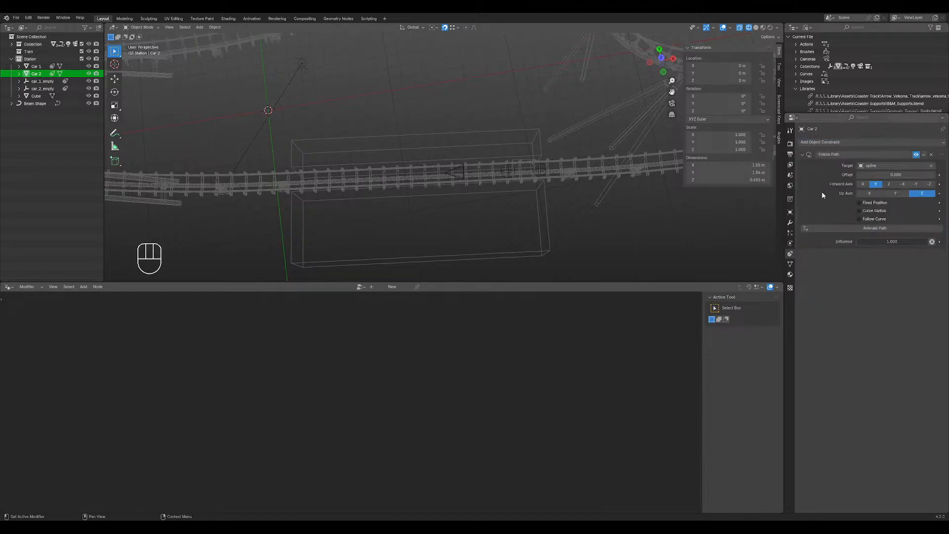
- Add a Copy Rotation constraint to Car 2 with car_2_empty as its target
left_click(849, 143)
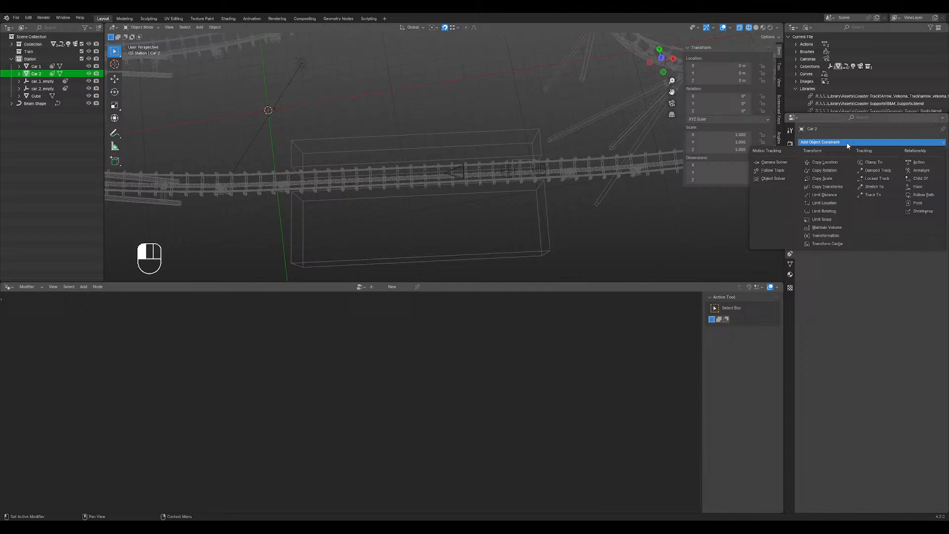
left_click(836, 170)
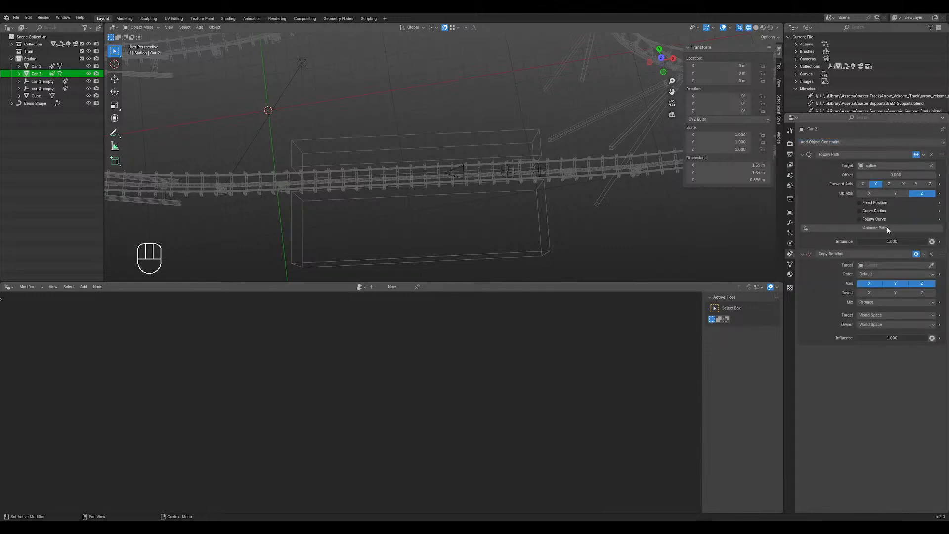
left_click(892, 265)
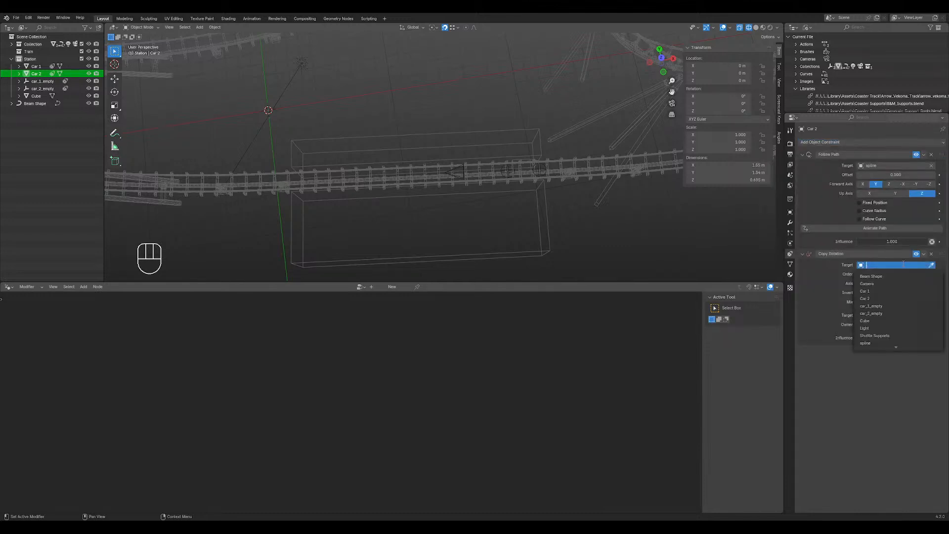
left_click(882, 314)
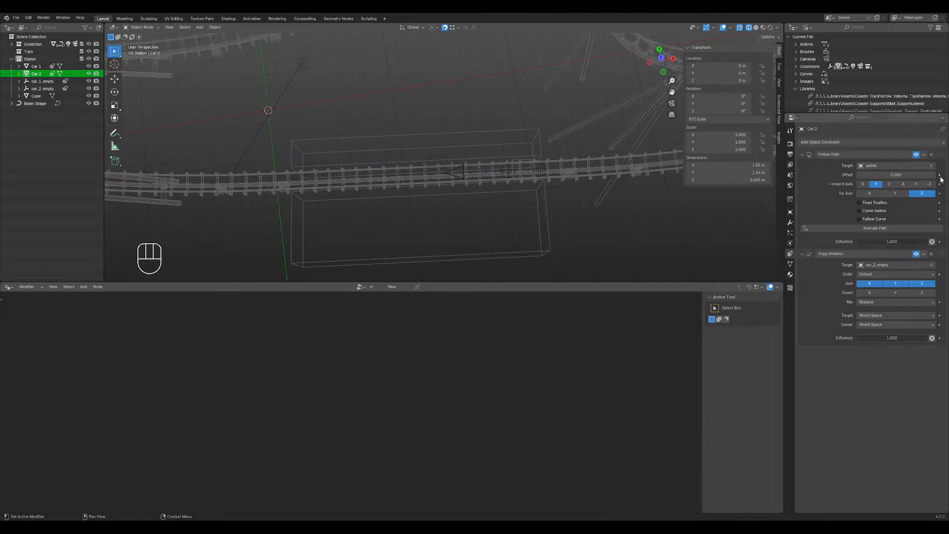
- Replace Car 2's Follow Path constraint with a Copy Location constraint targeting car_2_empty, placed above Copy Rotation
left_click(932, 155)
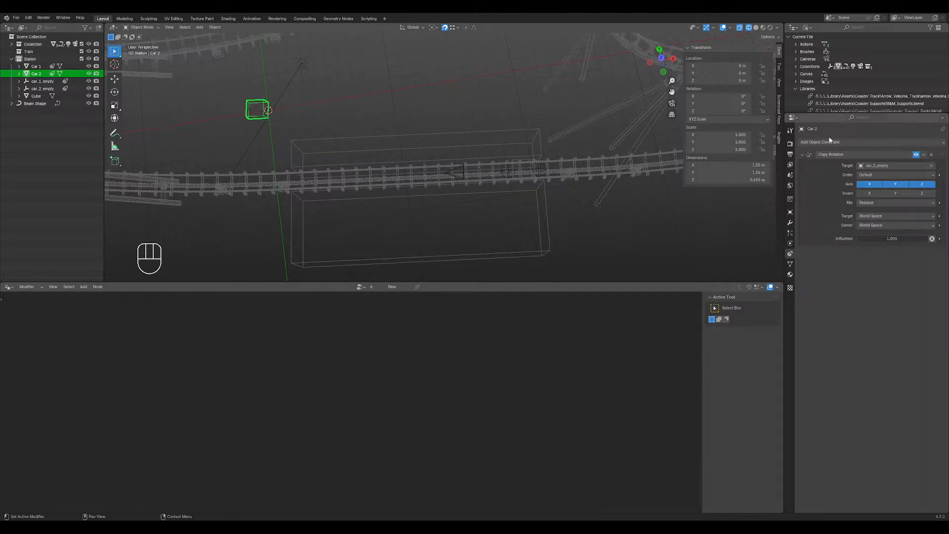
left_click(814, 143)
left_click(822, 160)
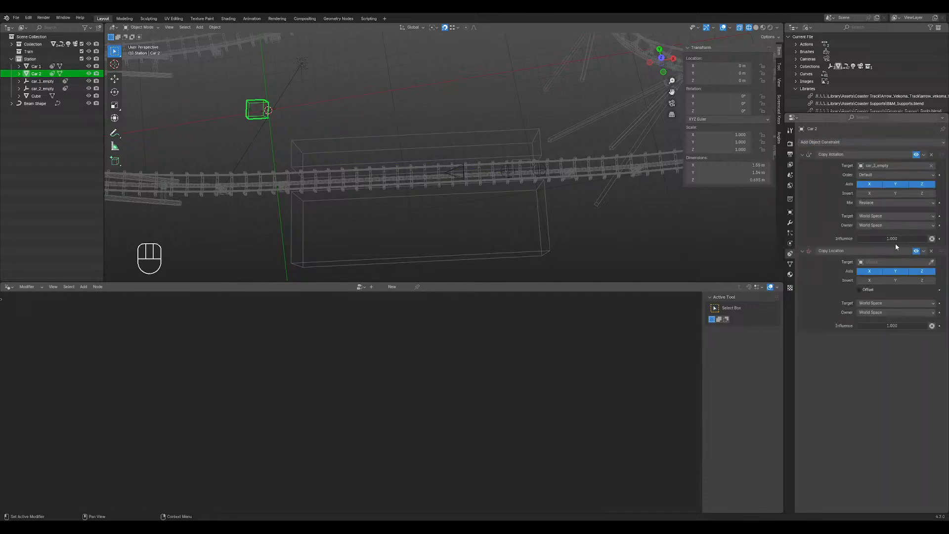
left_click_drag(941, 251, 942, 154)
left_click(885, 165)
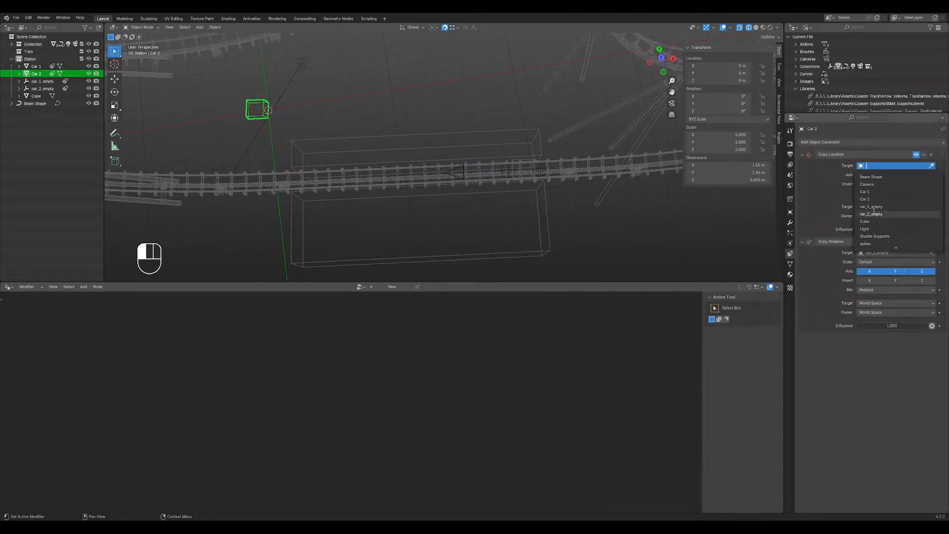
left_click(870, 214)
- Turn off the wireframe display and check how the cars sit on the station track
left_click(528, 113)
middle_click_drag(532, 117, 502, 162)
left_click(502, 164)
left_click(502, 164)
left_click(502, 164)
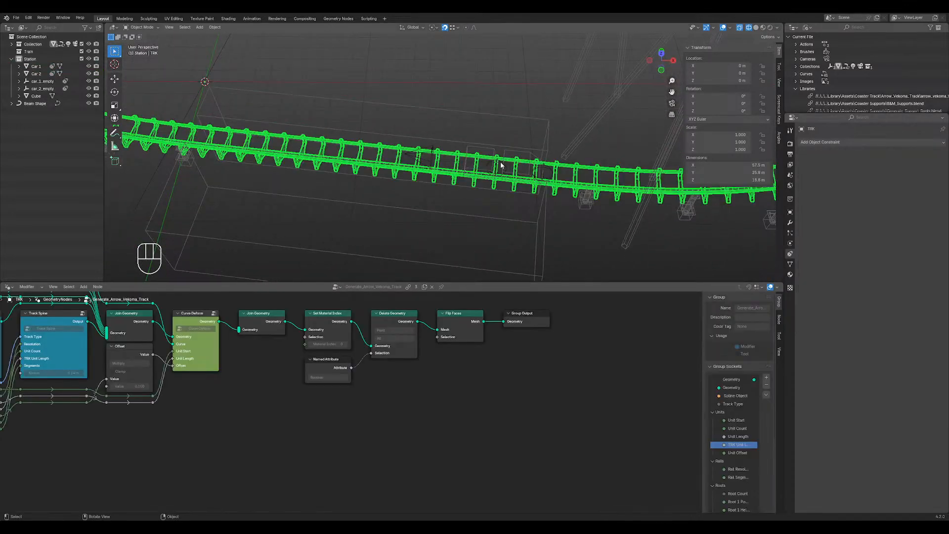
left_click(548, 173)
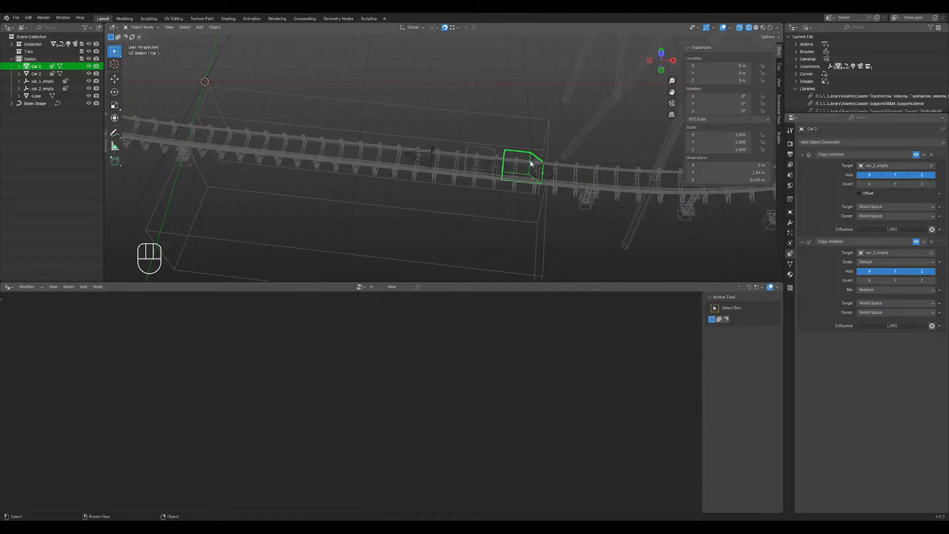
key("shift+z")
middle_click_drag(518, 169, 540, 159)
- Review the Follow Path settings of car_1_empty and car_2_empty and the constraint types available for the empties
left_click(540, 158)
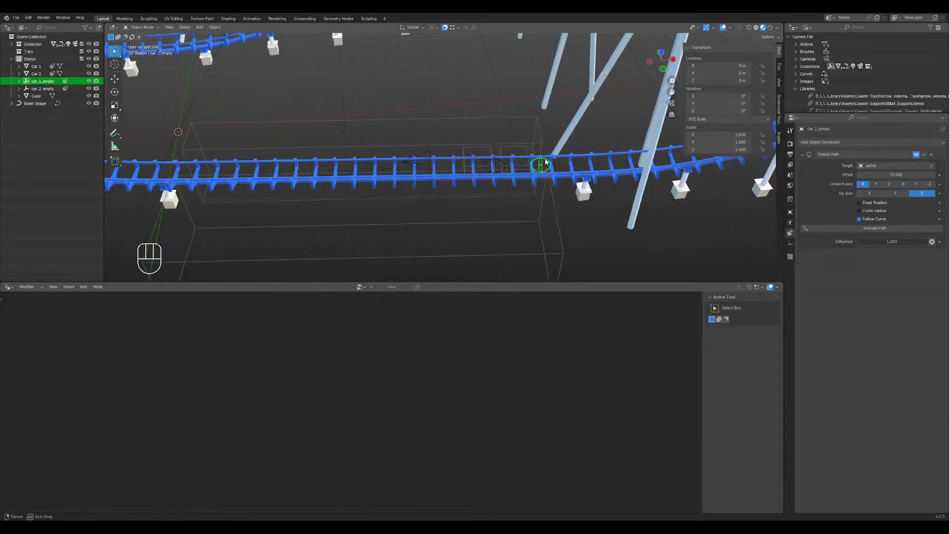
scroll(540, 163, "up", 3)
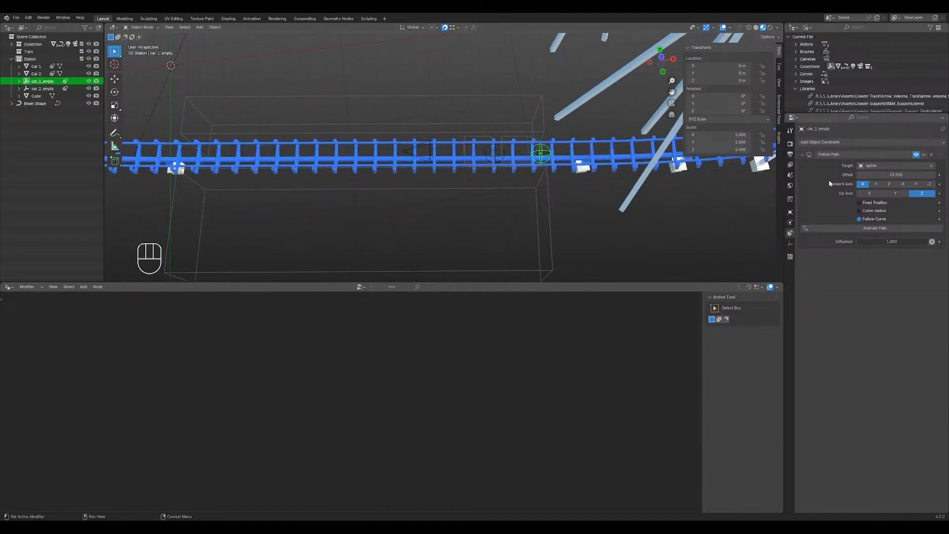
mouse_move(896, 175)
left_mouse_down()
mouse_move(905, 174)
mouse_move(896, 175)
left_mouse_up()
left_click(497, 156)
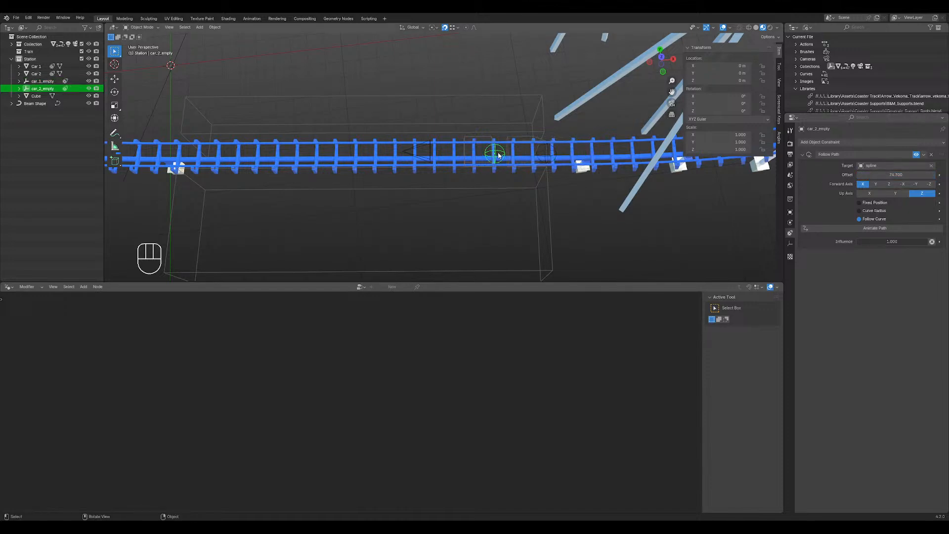
left_click(895, 142)
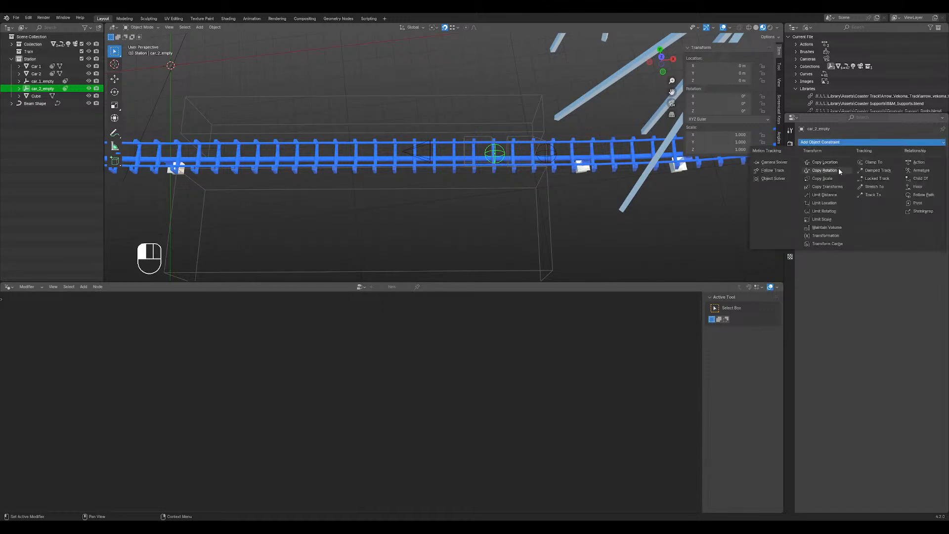
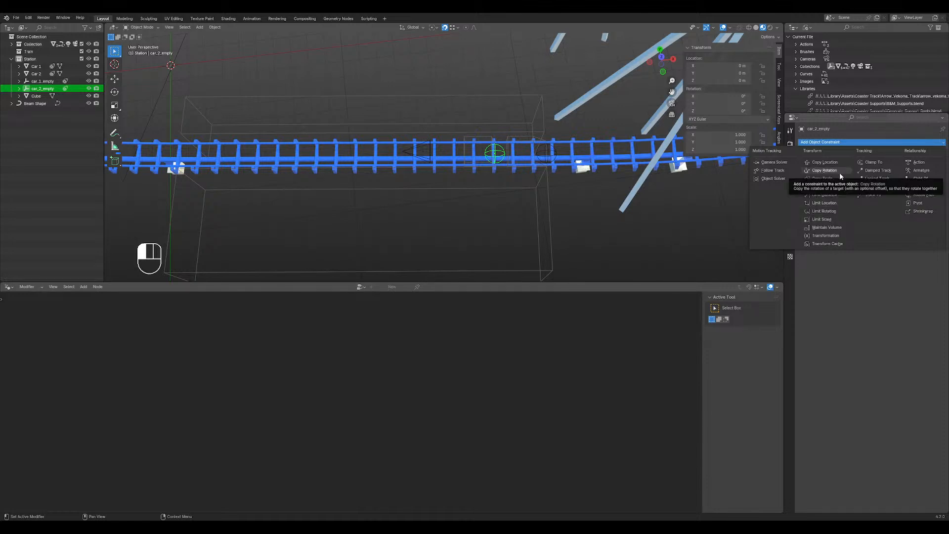
- Replace Car 1's Copy Location and Copy Rotation constraints with a single Copy Transforms constraint targeting car_1_empty
left_click(525, 147)
left_click(527, 142)
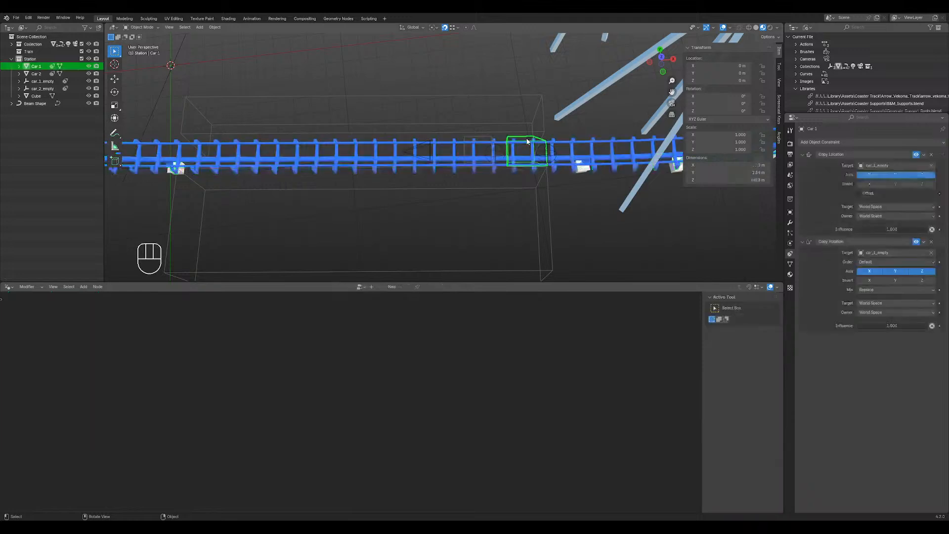
left_click(932, 155)
left_click(932, 155)
left_click(897, 143)
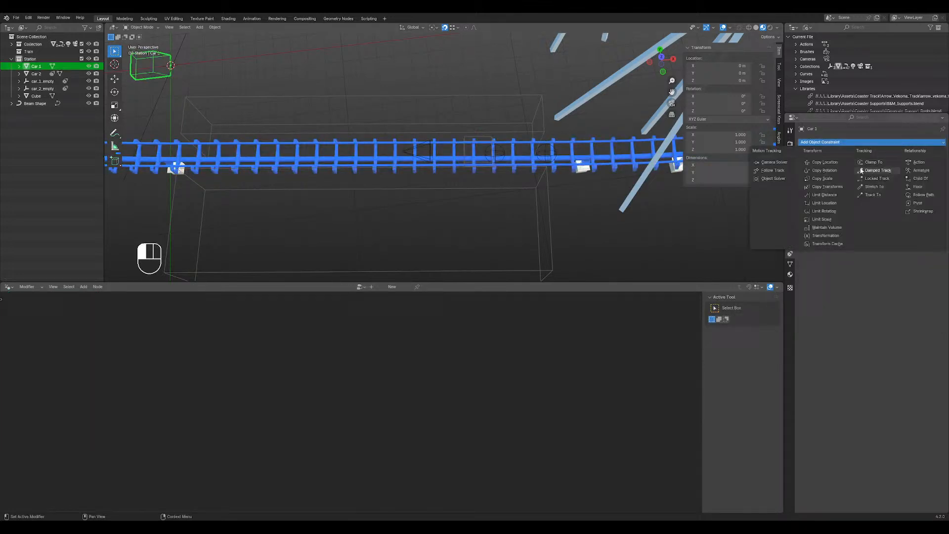
left_click(835, 187)
left_click(914, 166)
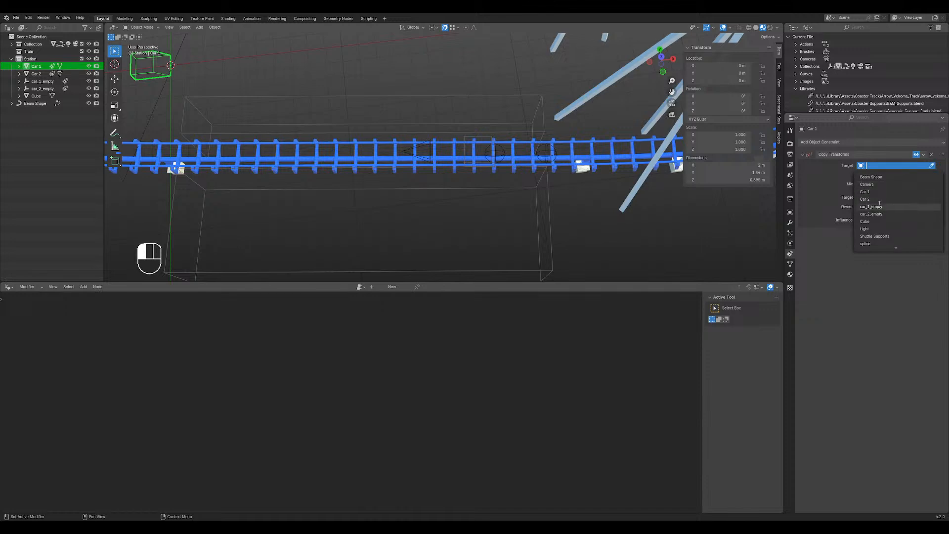
left_click(876, 206)
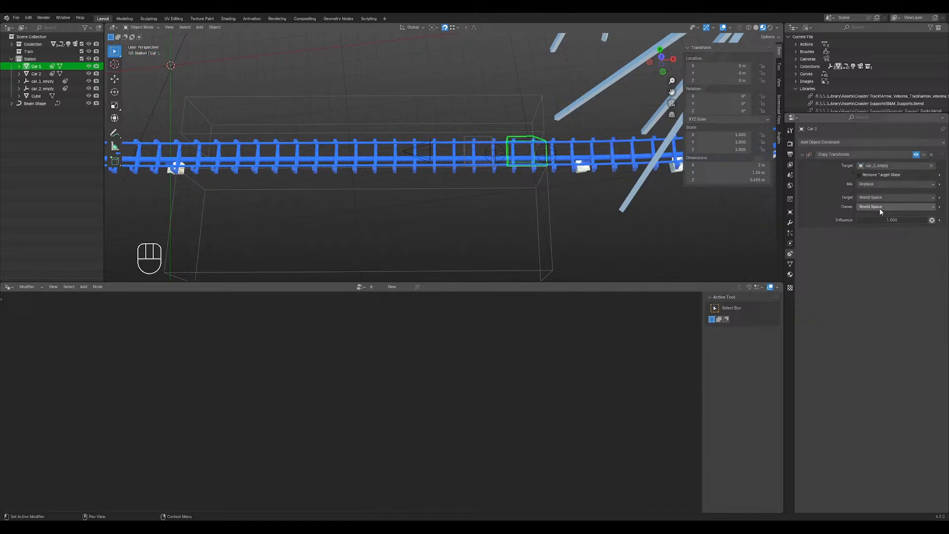
- Replace Car 2's two constraints with one Copy Transforms constraint targeting car_2_empty, keeping the Replace mix mode
left_click(492, 144)
left_click(932, 155)
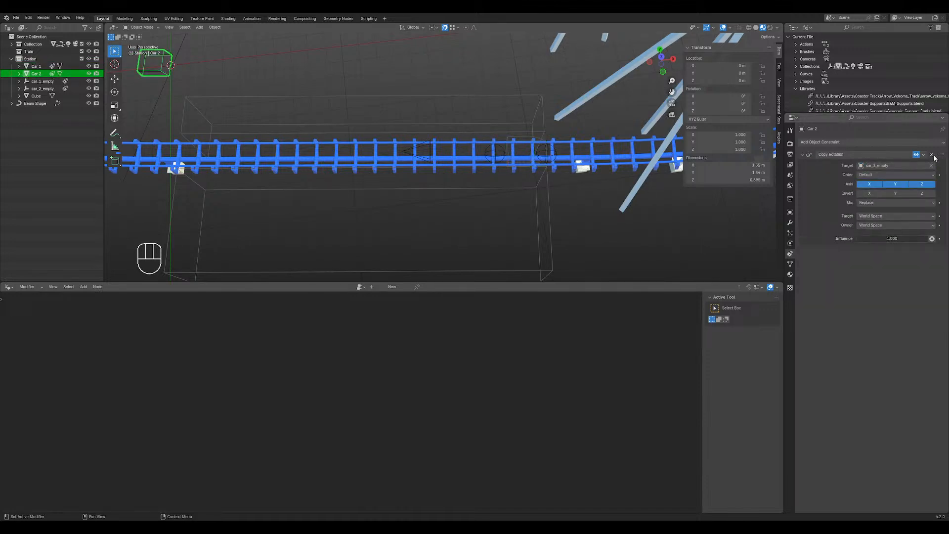
left_click(932, 155)
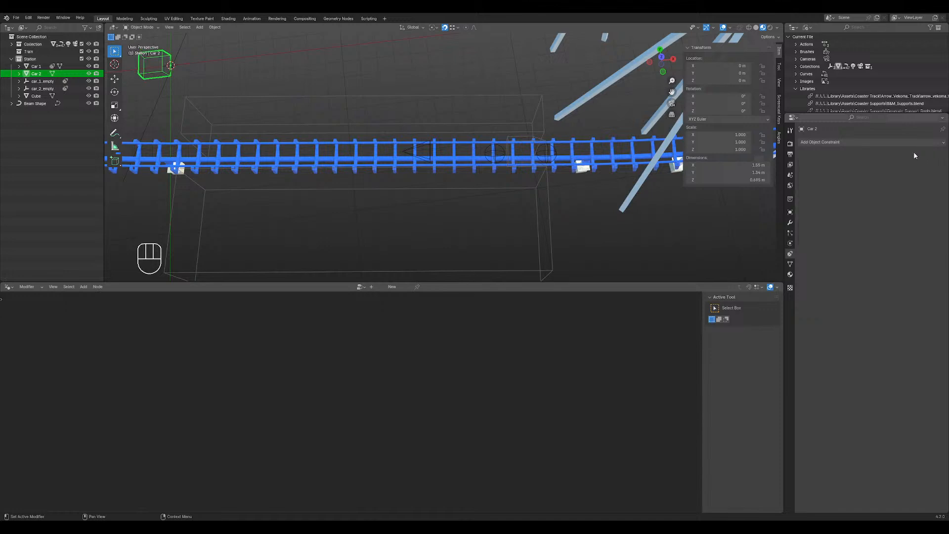
left_click(866, 142)
left_click(837, 186)
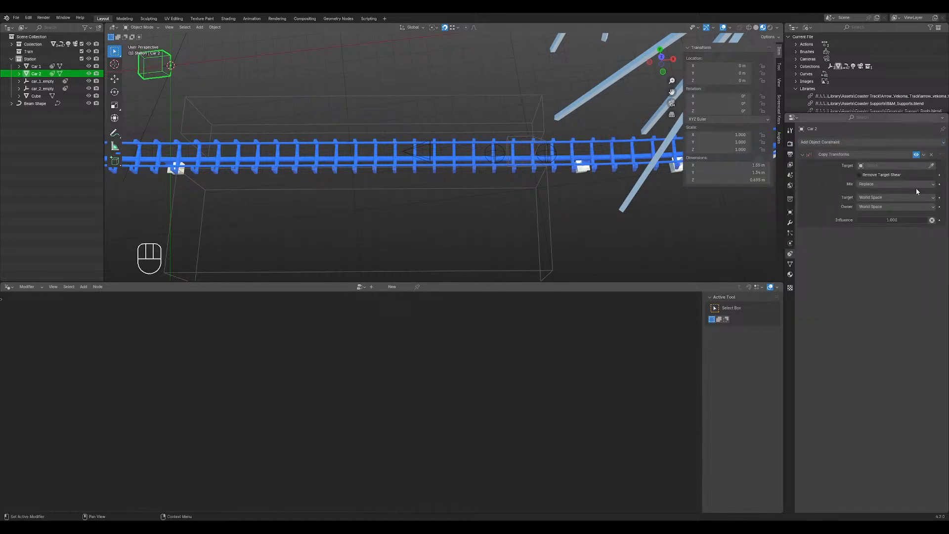
left_click(897, 165)
left_click(881, 213)
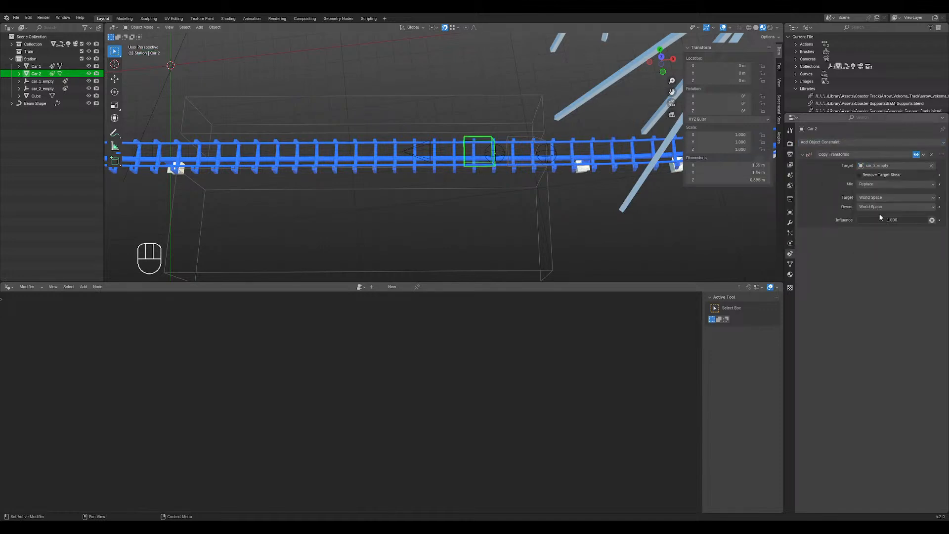
left_click(880, 184)
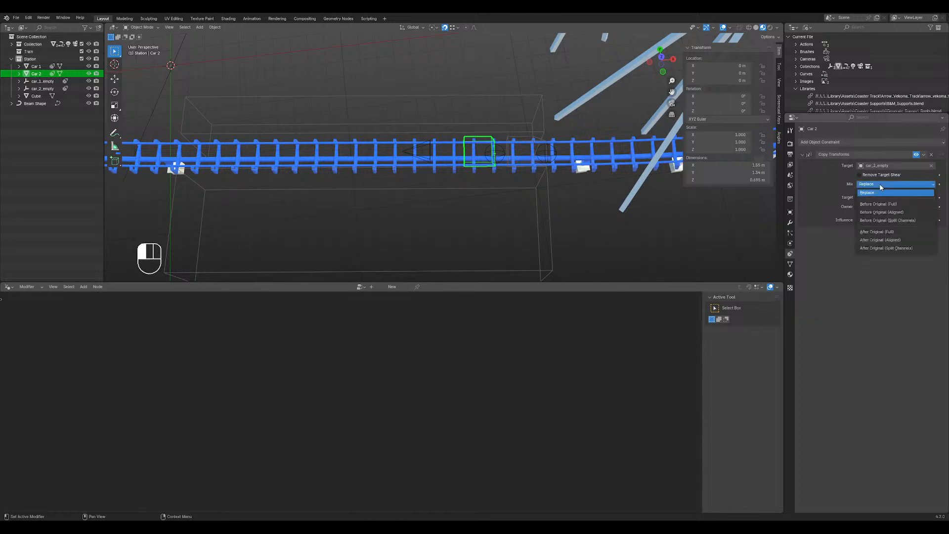
left_click(881, 185)
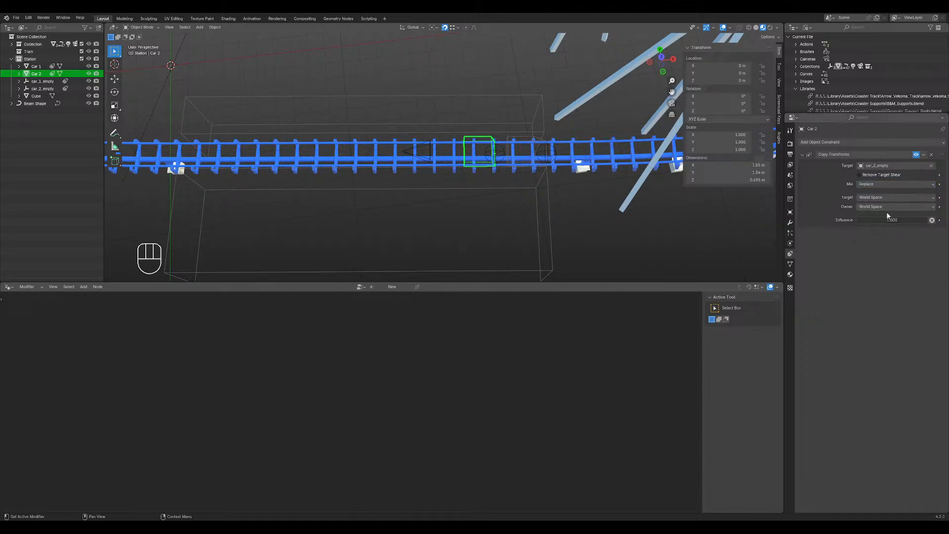
- Add a driver to car_2_empty's Follow Path offset, with a variable reading car_1_empty's X location in Transform Space
scroll(500, 163, "up", 3)
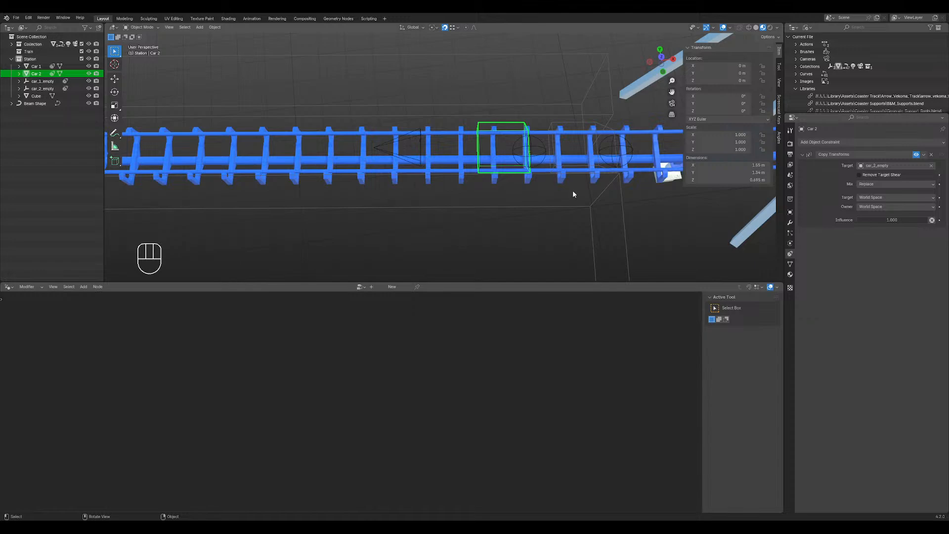
middle_click_drag(589, 179, 496, 156)
left_click(519, 153)
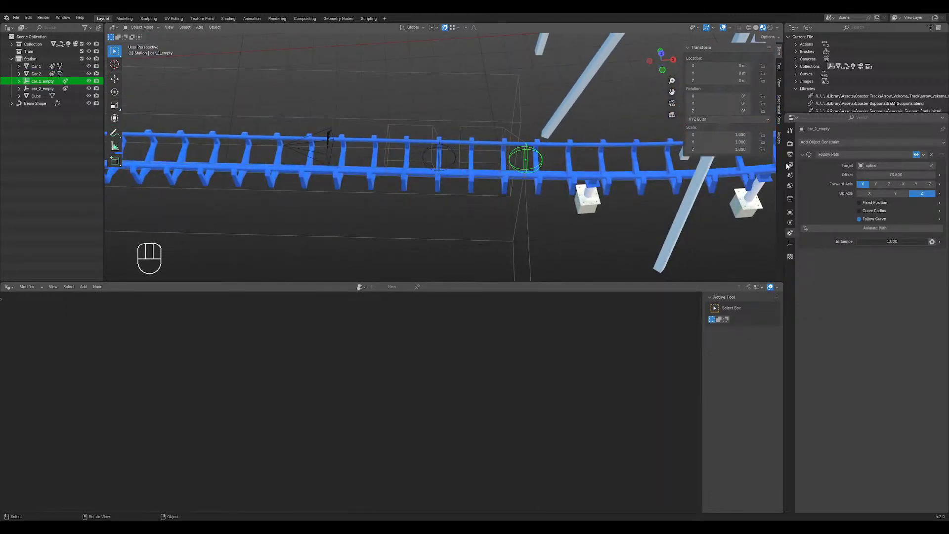
left_click(456, 157)
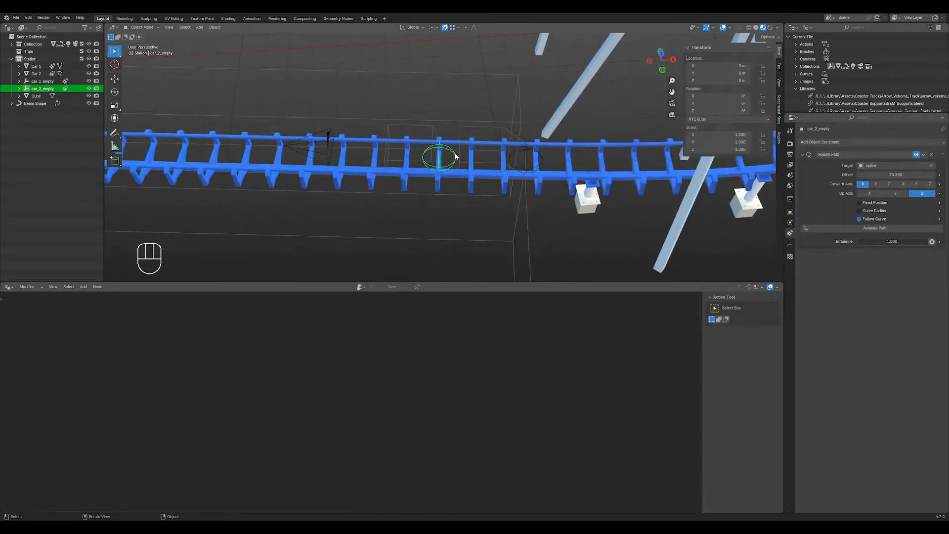
right_click(913, 174)
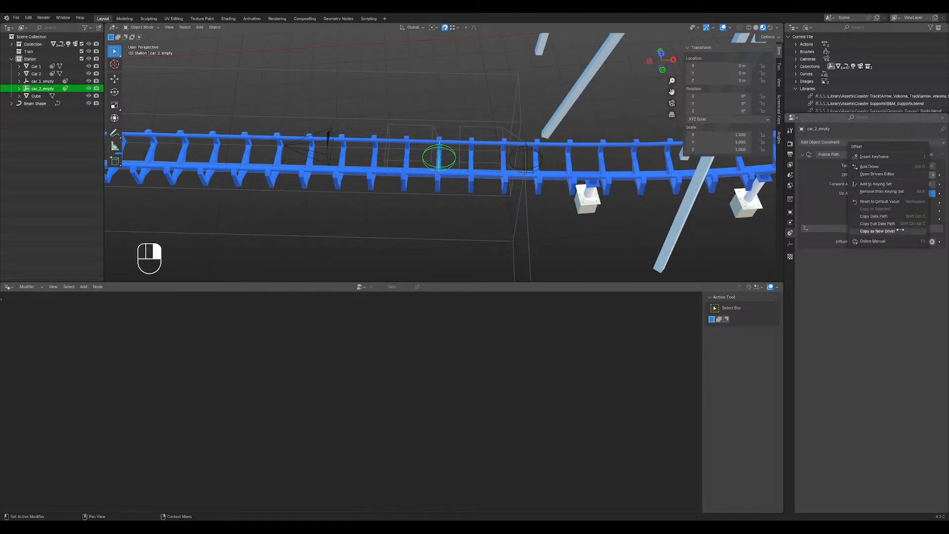
left_click(895, 174)
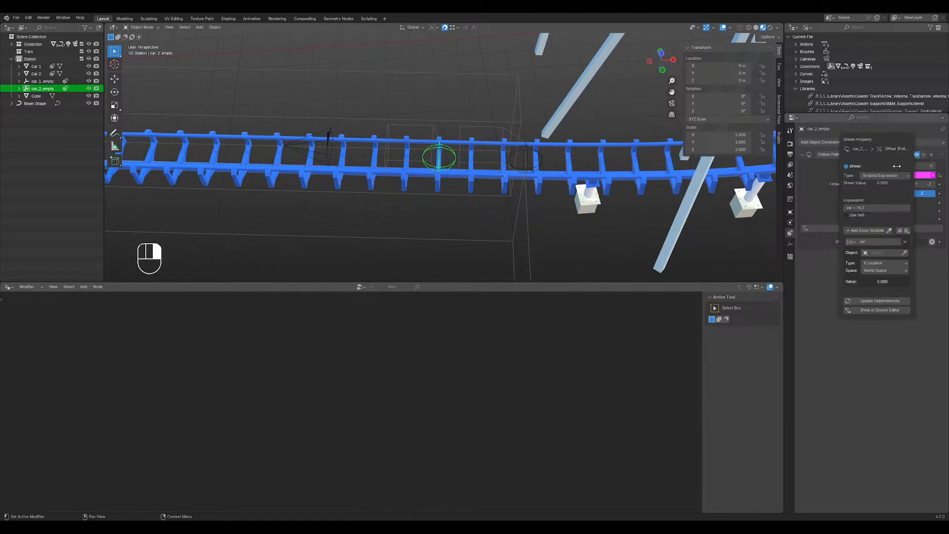
left_click(860, 231)
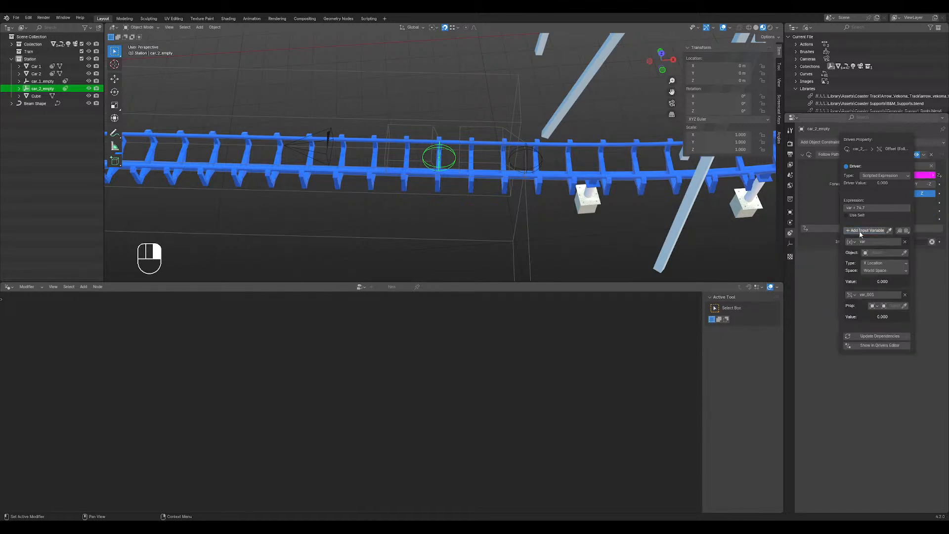
left_click(905, 294)
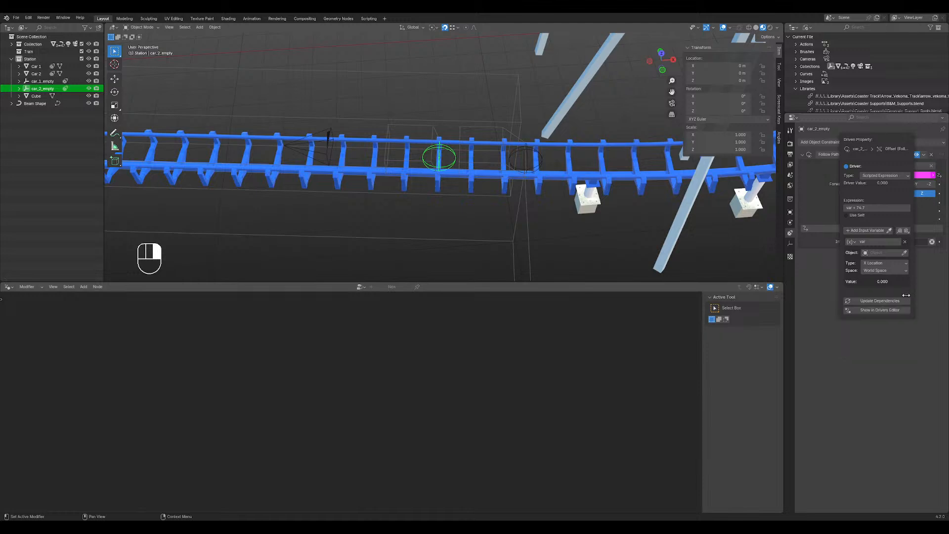
left_click(884, 253)
left_click(885, 293)
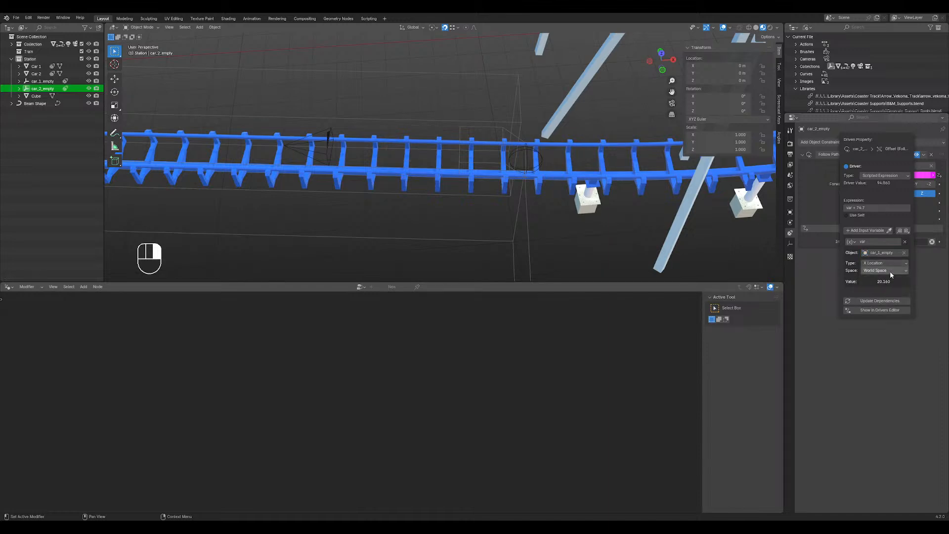
left_click(891, 271)
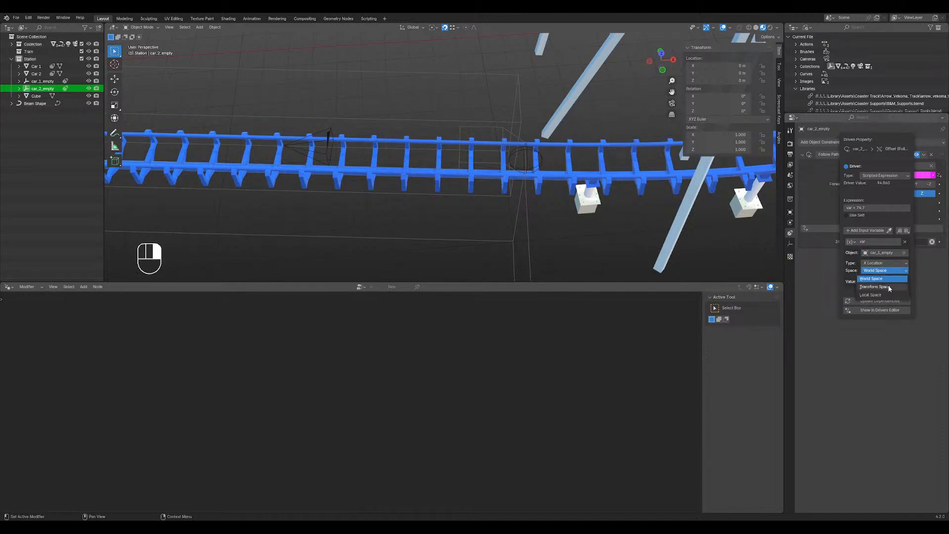
left_click(875, 287)
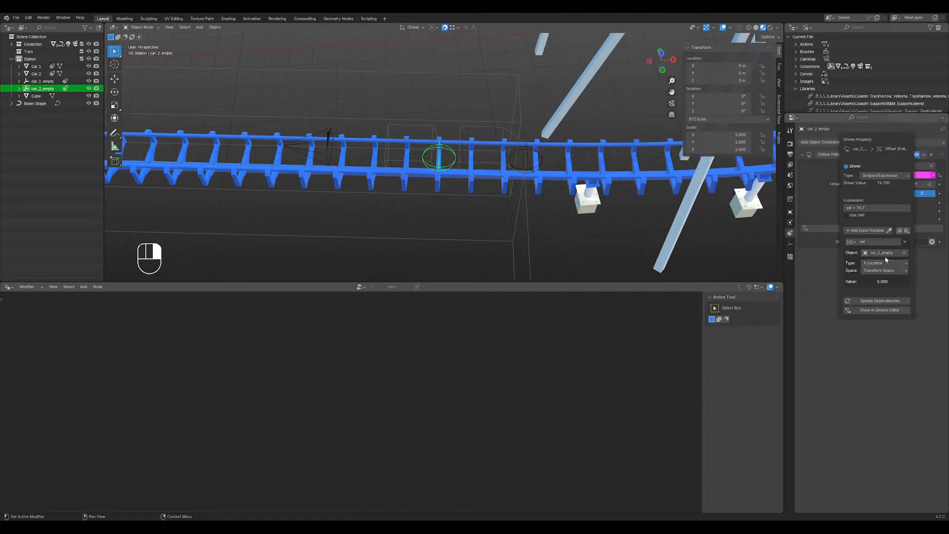
- Set the offset driver's expression to var + 70 and check where car_2_empty sits on the track
left_click(872, 208)
left_click(879, 220)
left_click(872, 207)
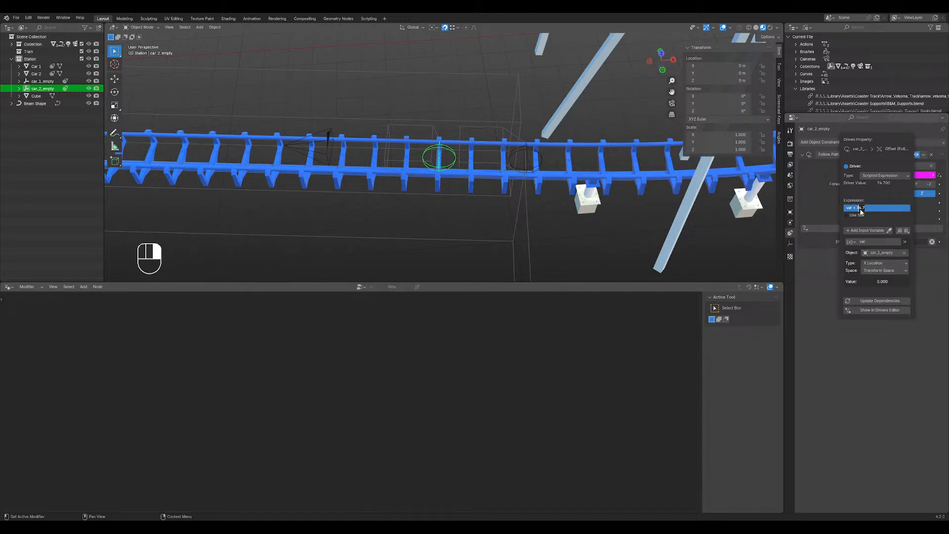
type("70")
key("Return")
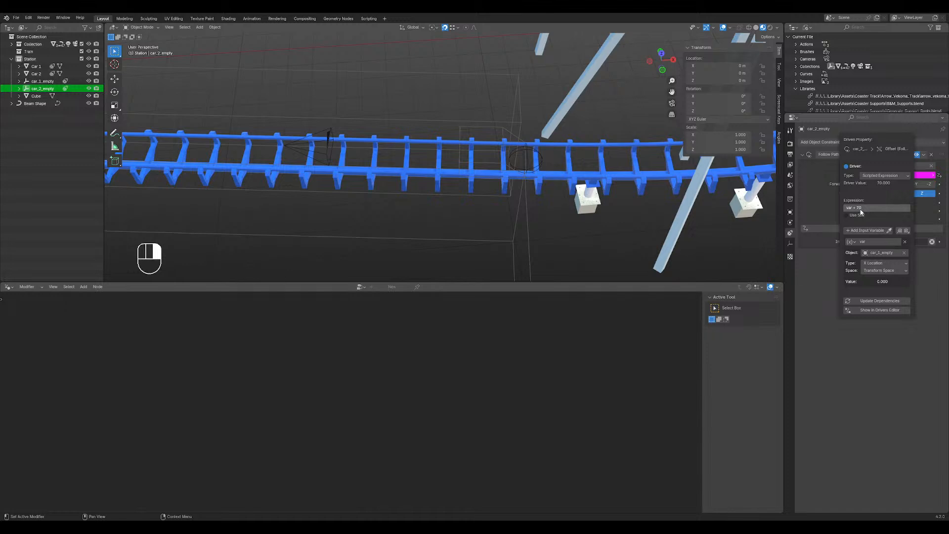
scroll(357, 177, "down", 6)
scroll(360, 176, "up", 2)
scroll(364, 176, "down", 4)
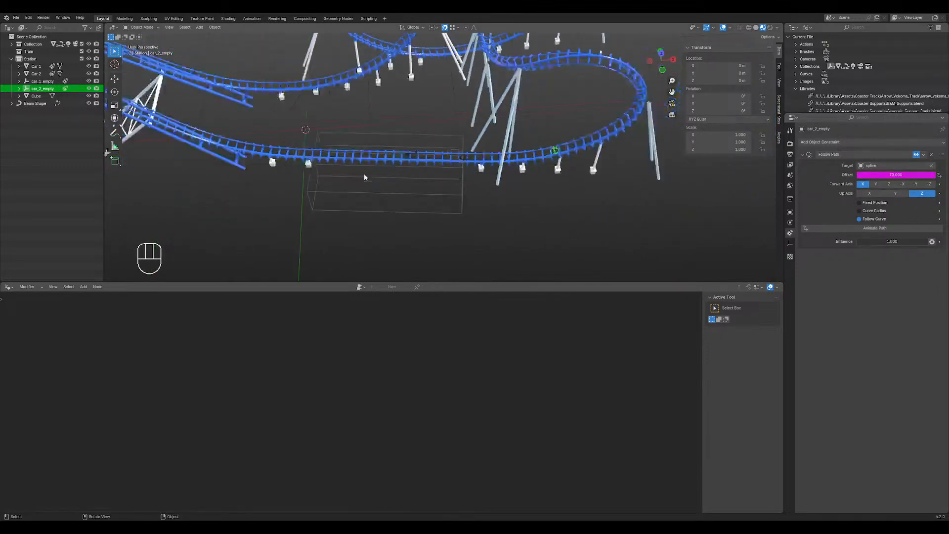
scroll(365, 177, "up", 4)
- Change the expression driving car_2_empty's offset to var -10 and check the empty's place on the track
left_click_drag(897, 175, 885, 175)
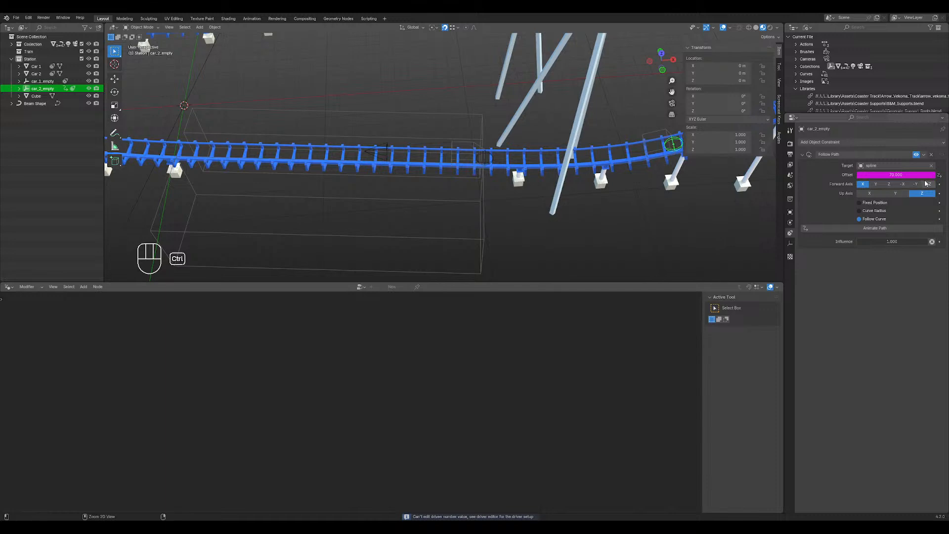
double_click(917, 176)
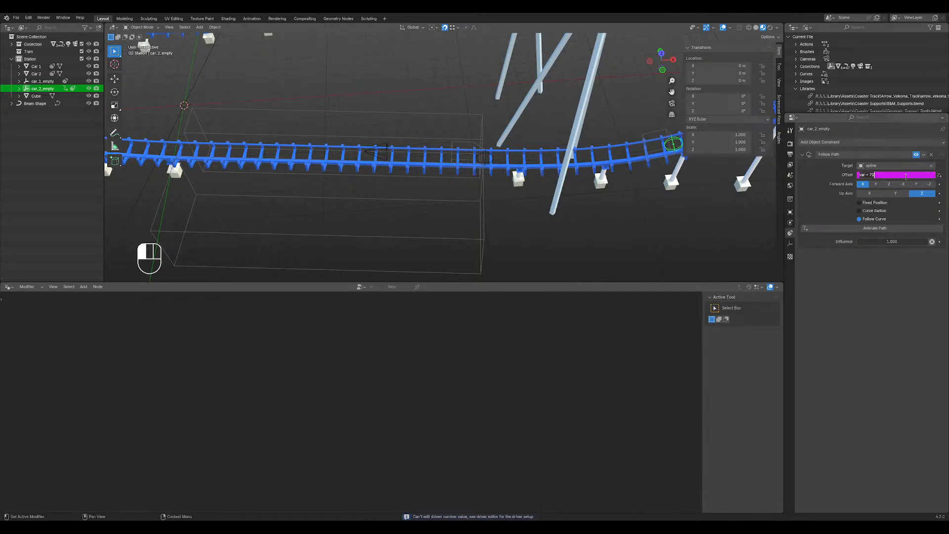
left_click_drag(887, 175, 870, 175)
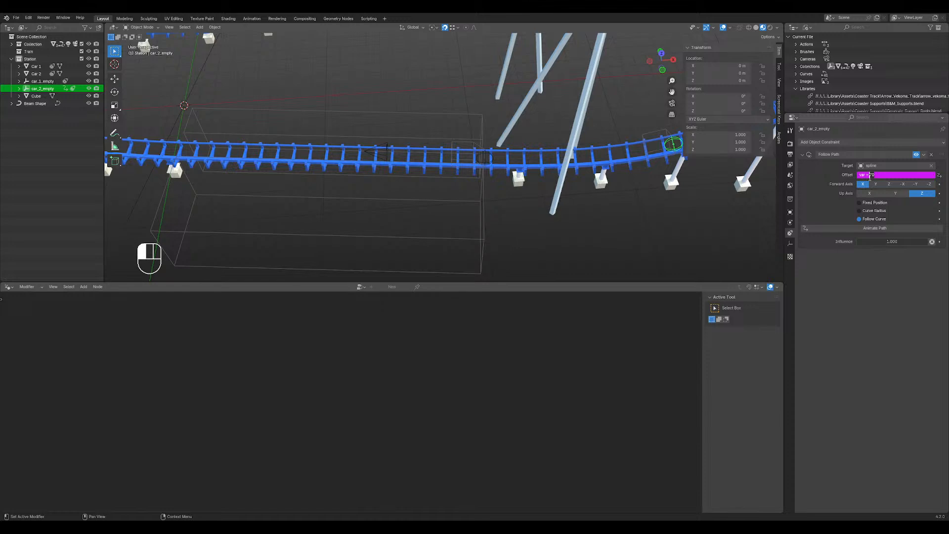
key("BackSpace")
key("Return")
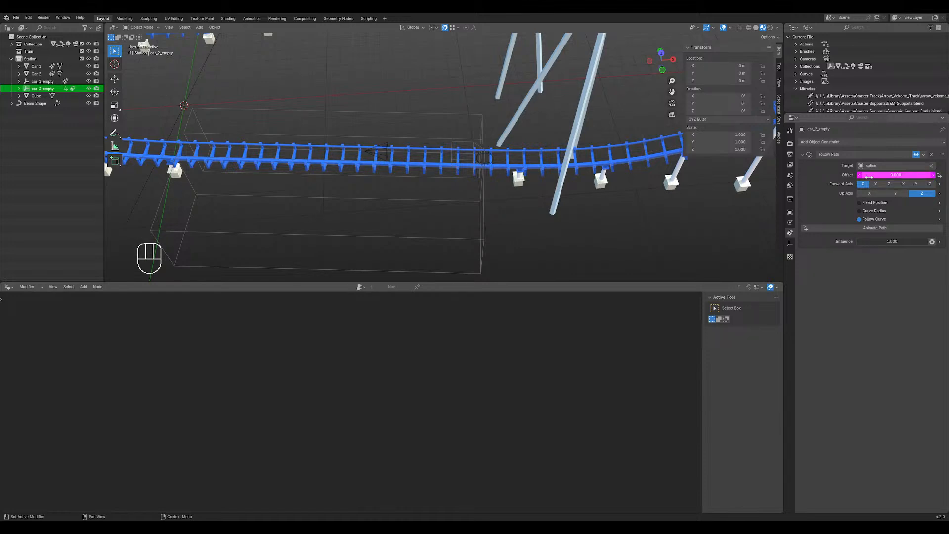
double_click(915, 175)
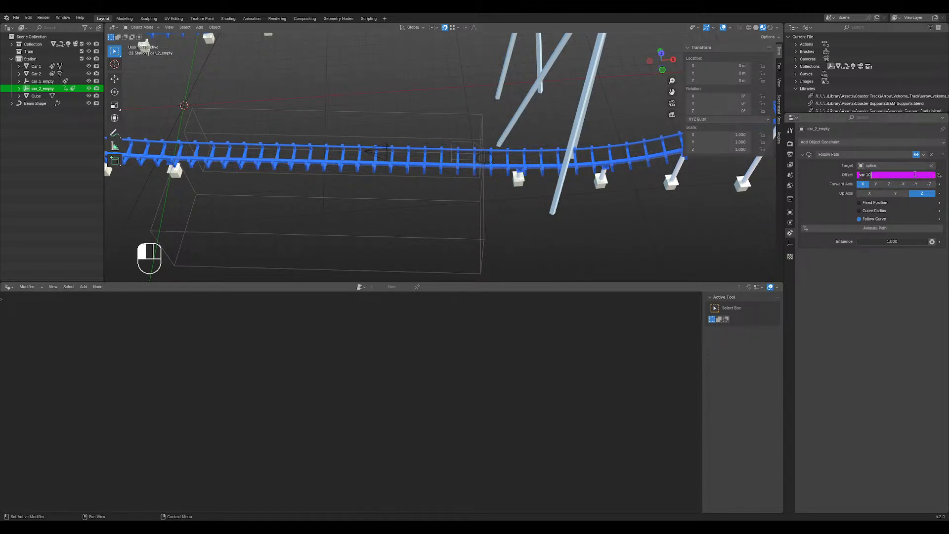
left_click(867, 175)
type("-")
key("Return")
scroll(444, 161, "down", 3)
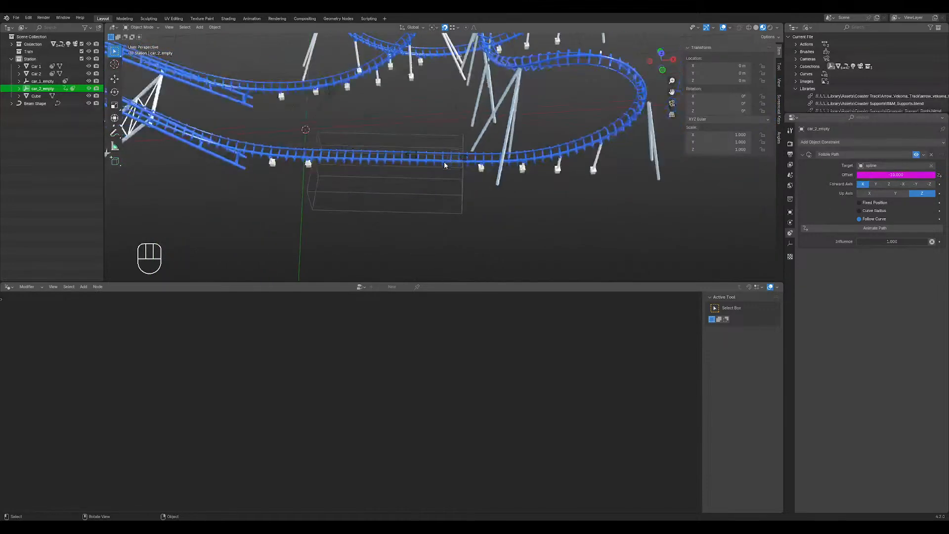
middle_click_drag(444, 161, 403, 167, "shift")
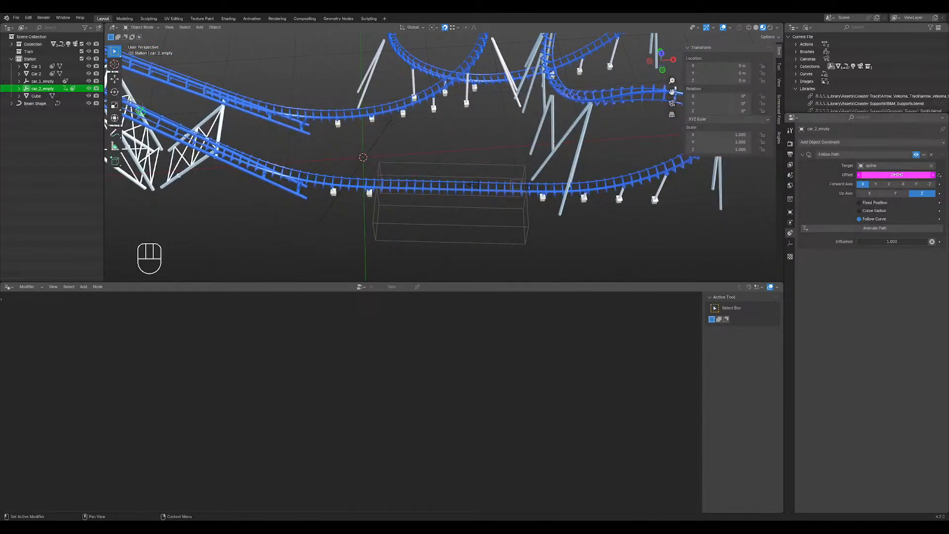
- Set the driver expression of car_2_empty's Follow Path offset to var + 10 and check the empty's place on the track
left_click(881, 176)
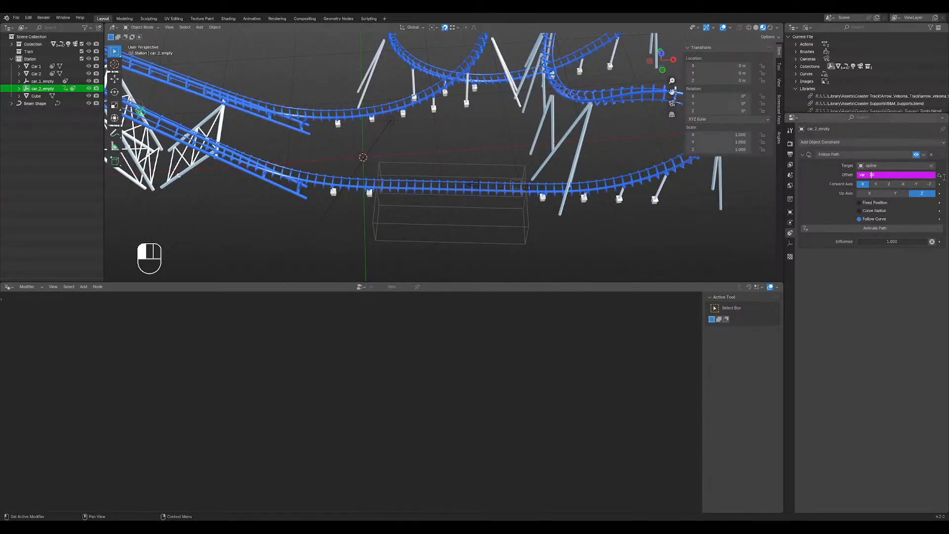
key("Return")
left_click(888, 176)
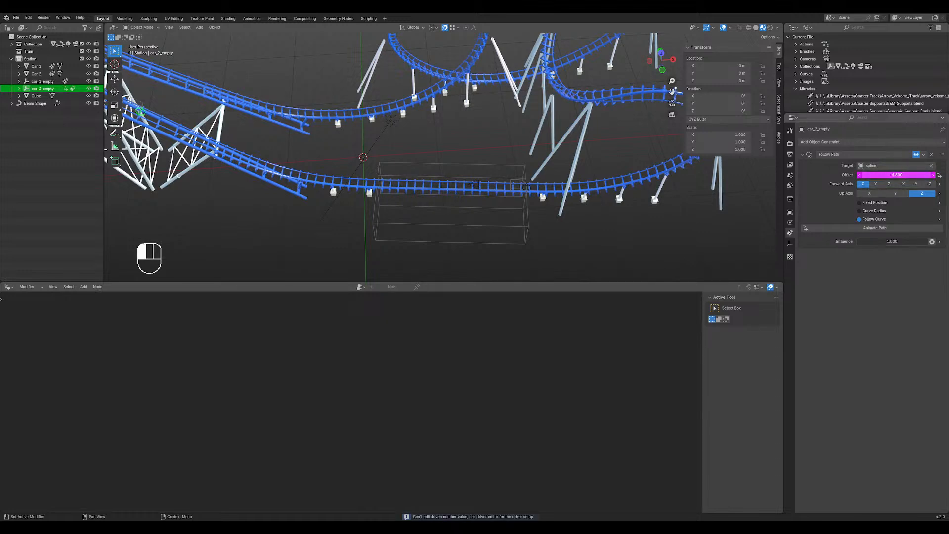
left_click(888, 176)
left_click(872, 175)
left_click(867, 176)
left_click(869, 202)
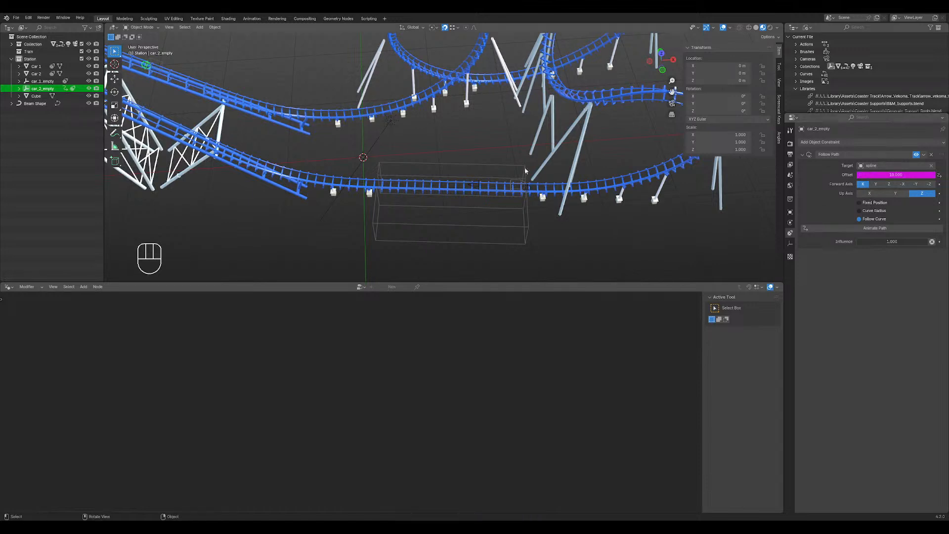
scroll(413, 160, "down", 3)
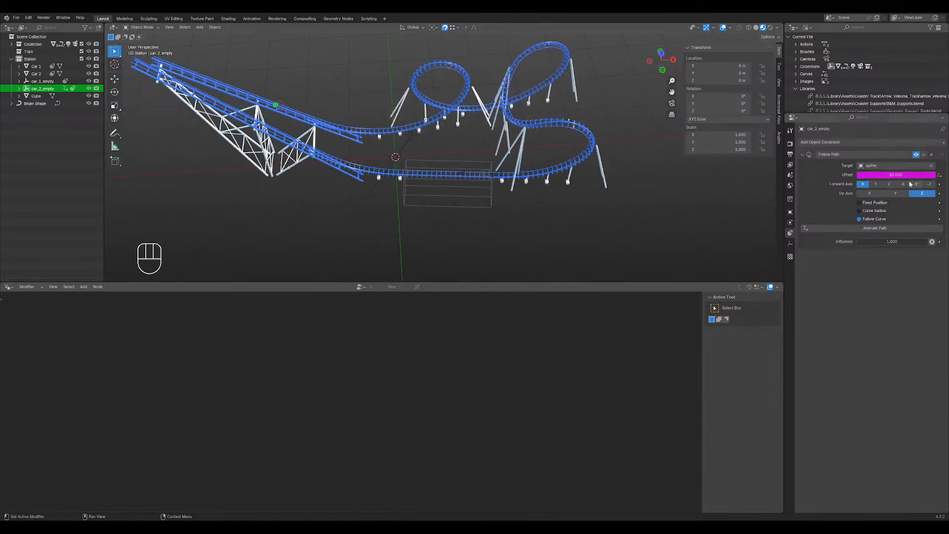
- Edit the offset driver of car_2_empty and reduce its expression to var alone
left_click(902, 176)
key("Escape")
right_click(883, 175)
left_click(863, 196)
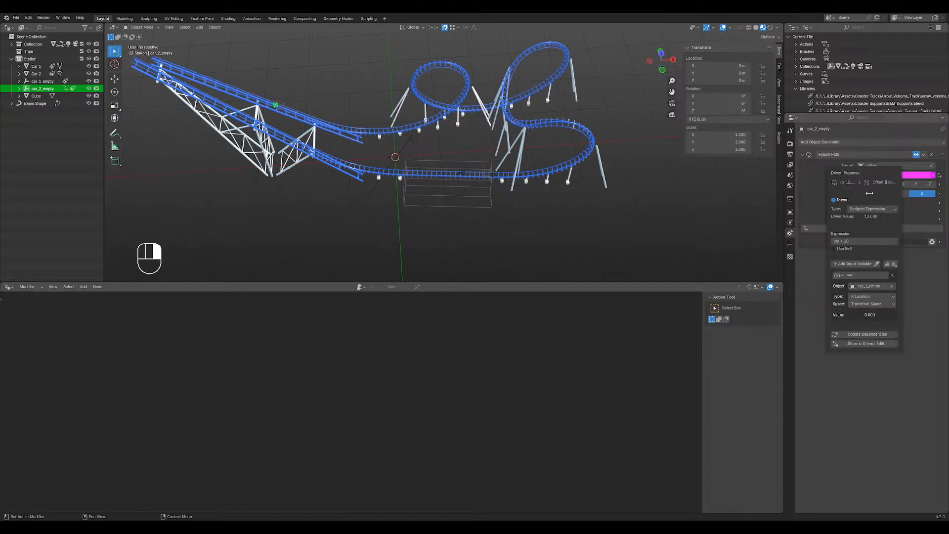
left_click(860, 241)
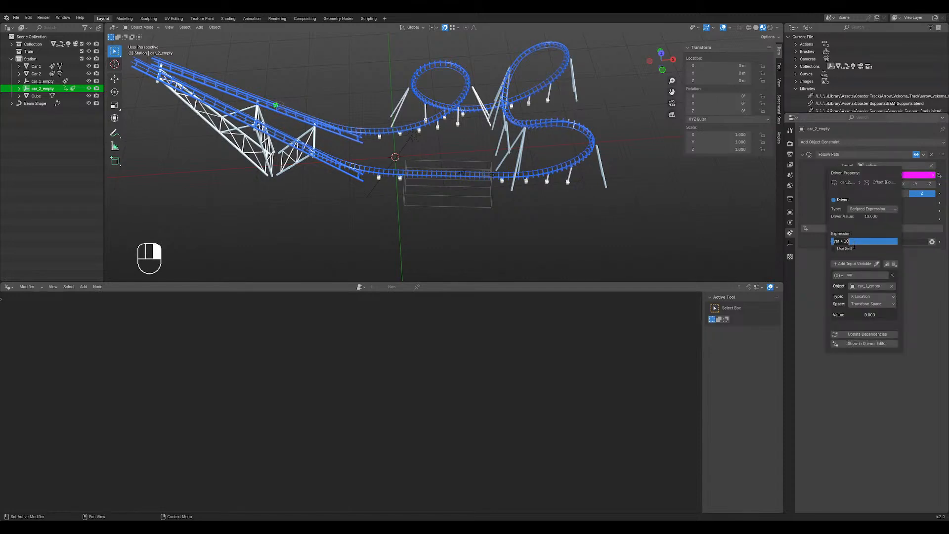
left_click_drag(853, 243, 841, 242)
left_click(833, 251)
left_click(834, 250)
left_click(852, 242)
key("BackSpace")
key("Return")
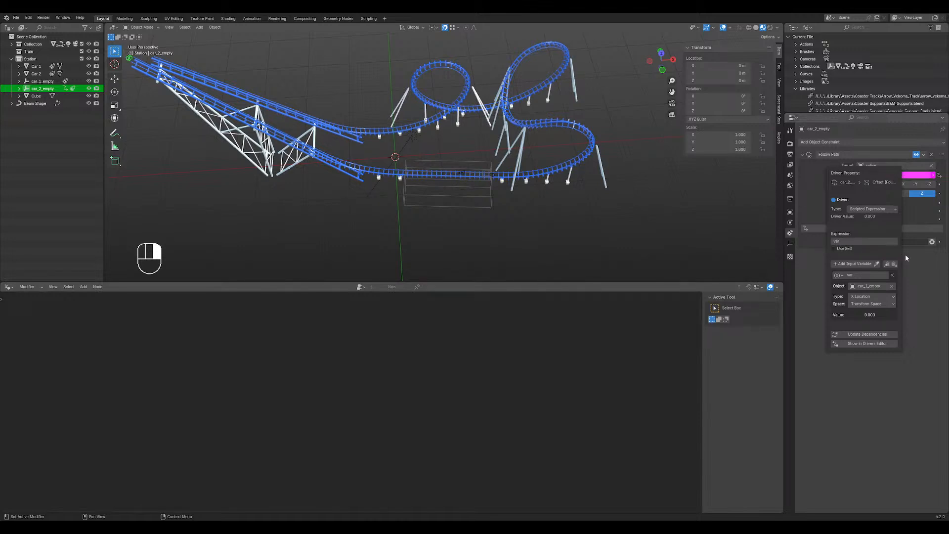
- Rename the offset driver's input variable to car_1 and ignore the script execution warning
middle_click_drag(401, 144, 440, 165, "shift")
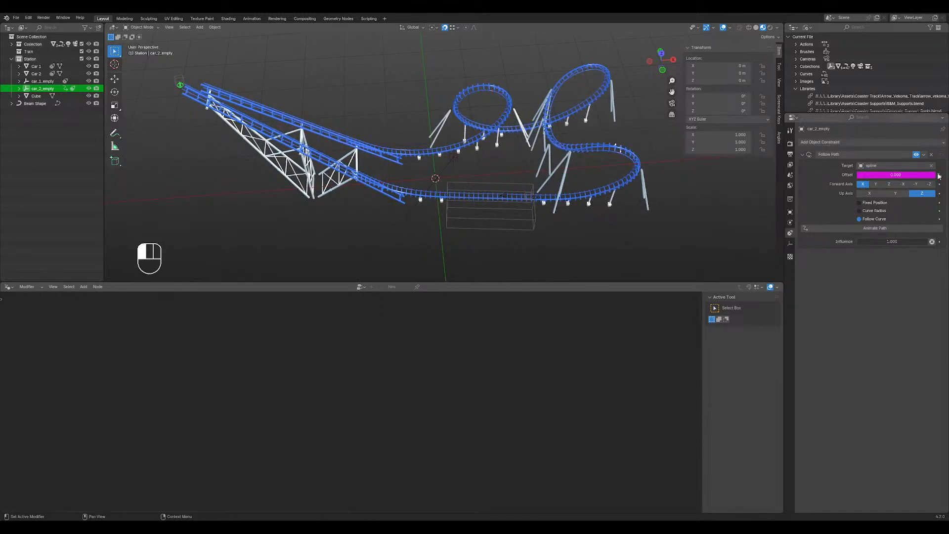
right_click(909, 174)
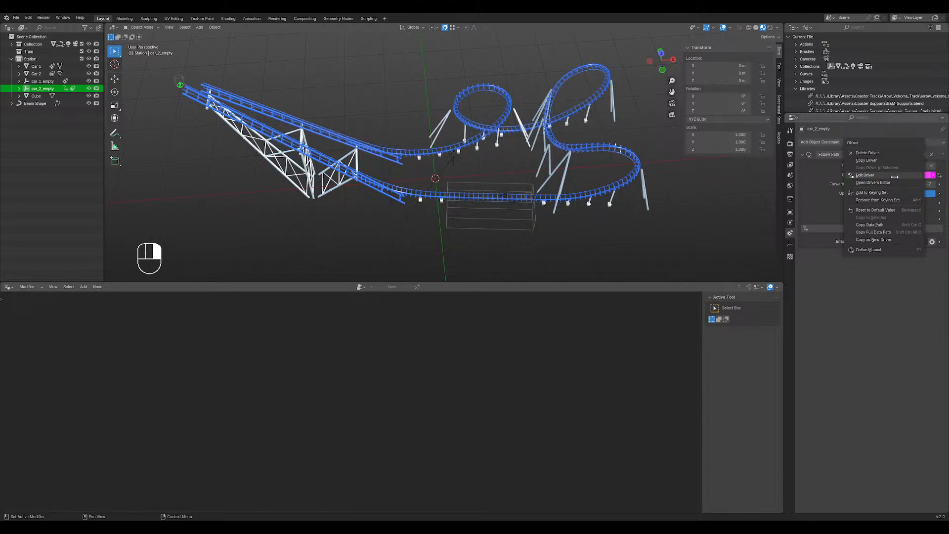
left_click(866, 175)
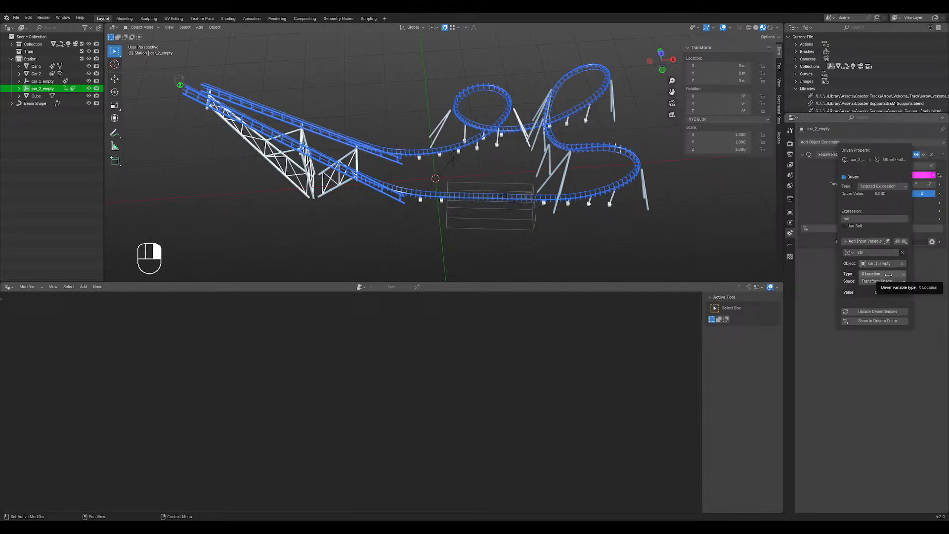
left_click(870, 253)
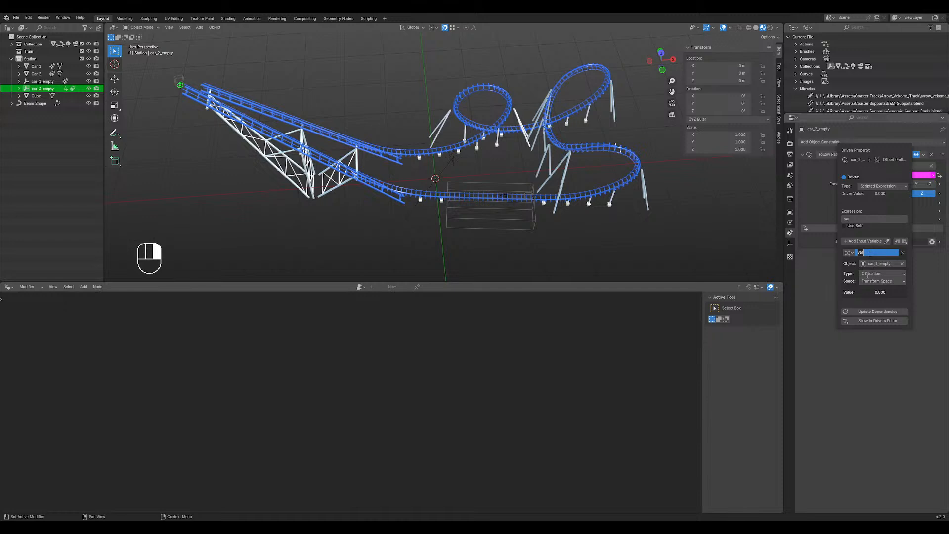
type("car_1")
key("Return")
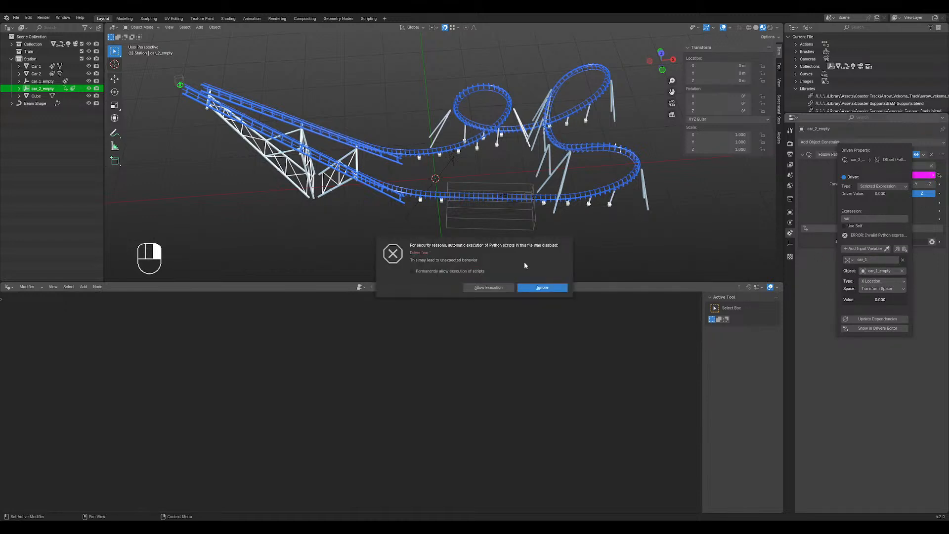
left_click(546, 289)
- Set the expression of car_2_empty's offset driver to car_1 + 10
right_click(867, 199)
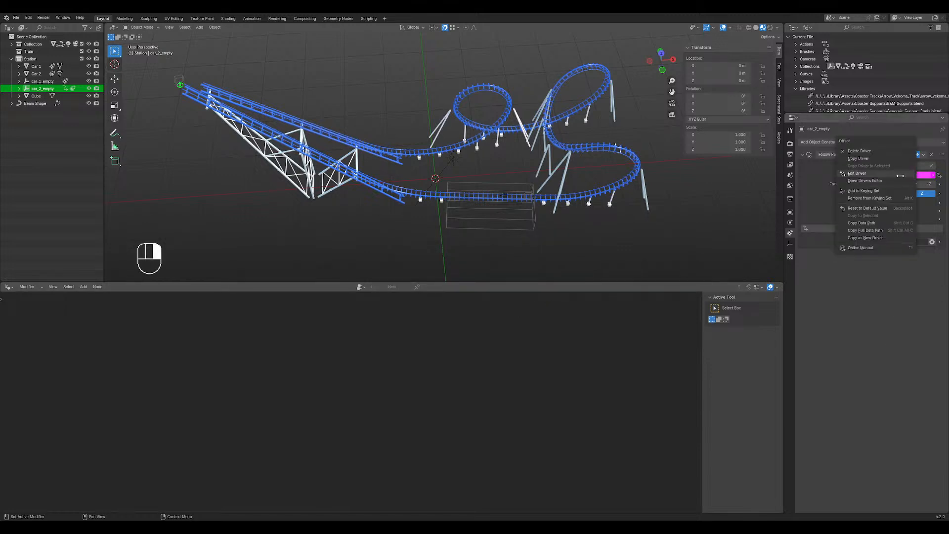
left_click(858, 173)
left_click(848, 216)
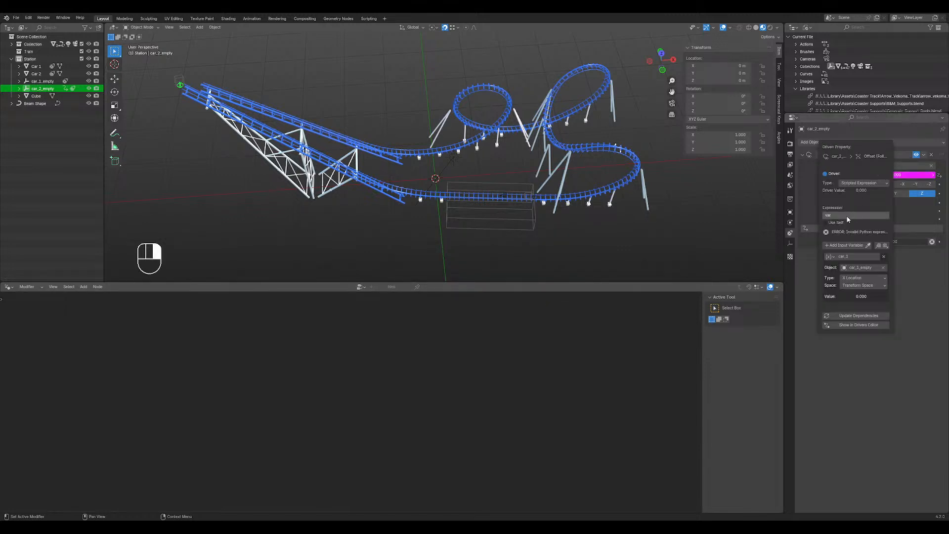
type("car_1")
type(" _")
type("+ 10")
key("Return")
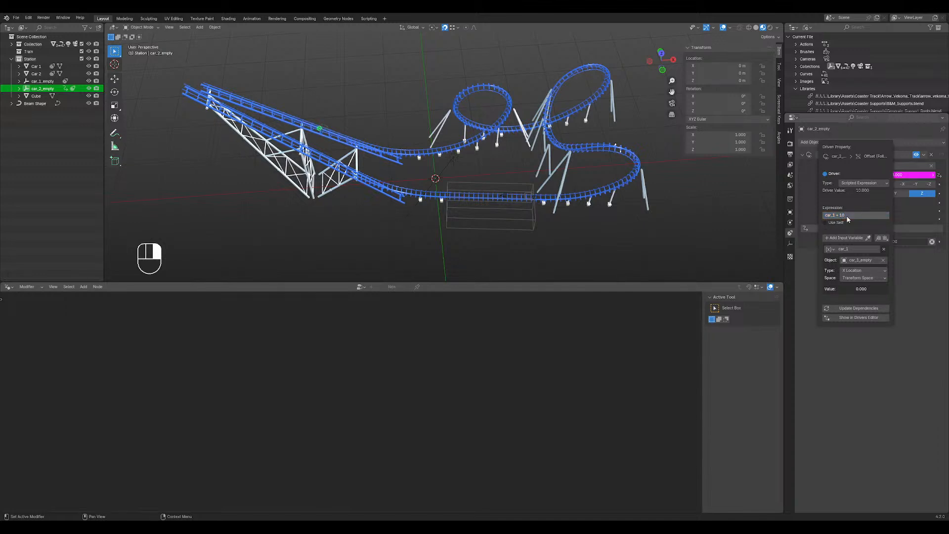
- Remove the added constant so the offset driver's expression is only car_1
left_click(847, 218)
key("BackSpace")
key("BackSpace")
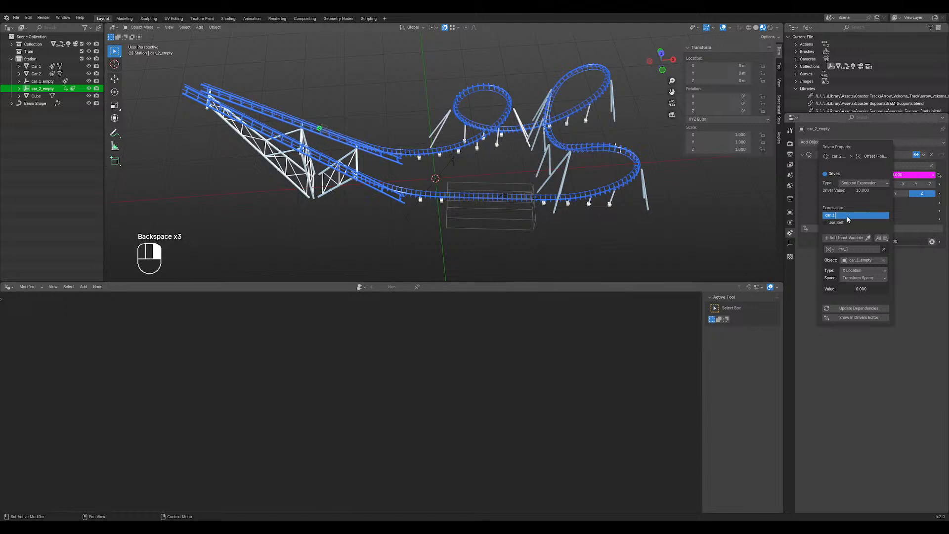
key("Return")
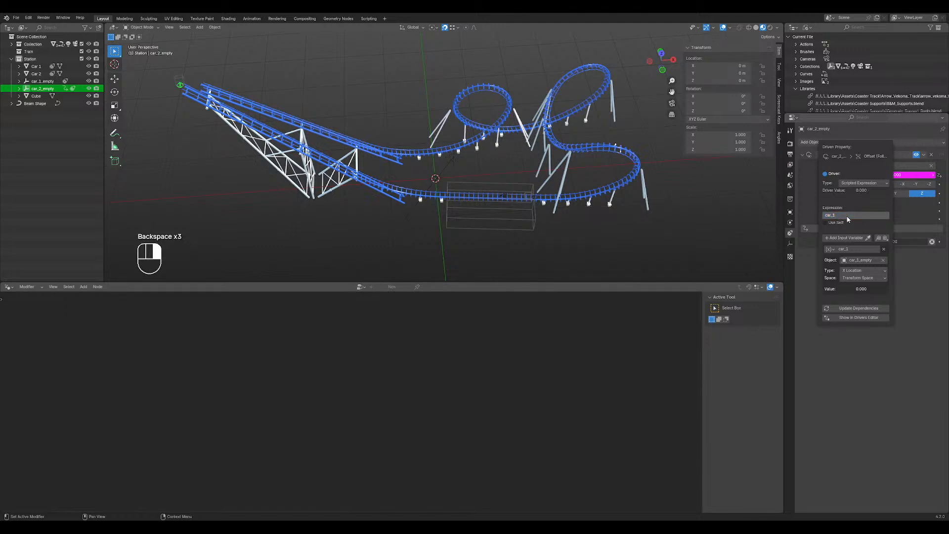
- Keep the driver variable on X Location and try World Space and Local Space for it
left_click(866, 270)
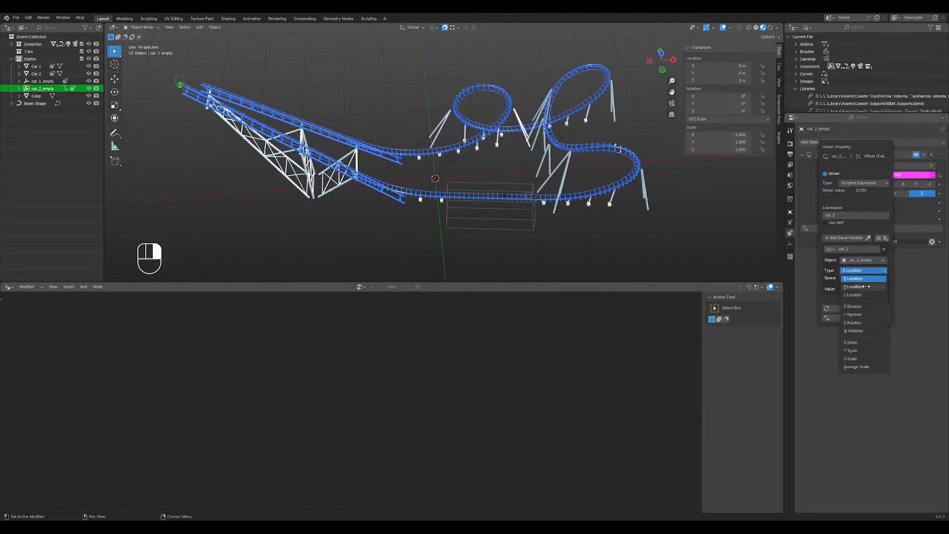
left_click(861, 275)
left_click(862, 278)
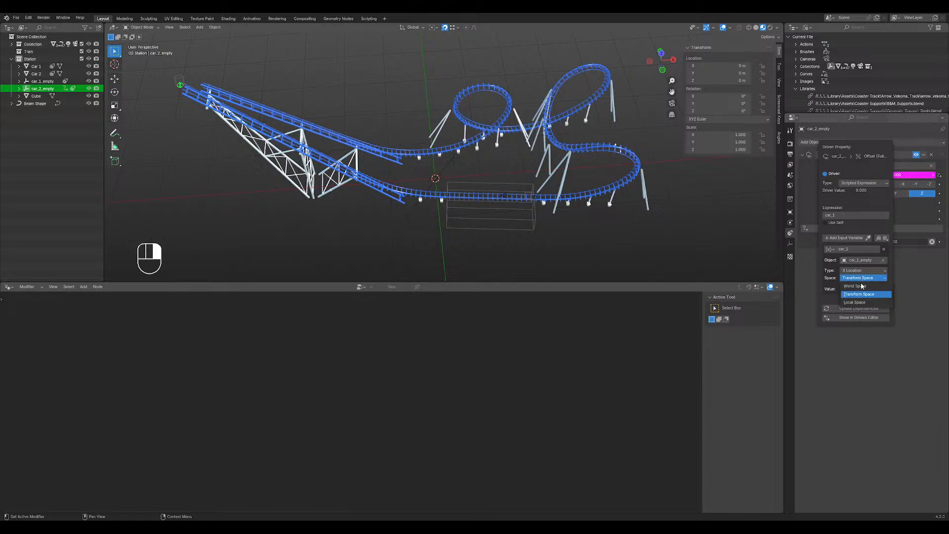
left_click(862, 286)
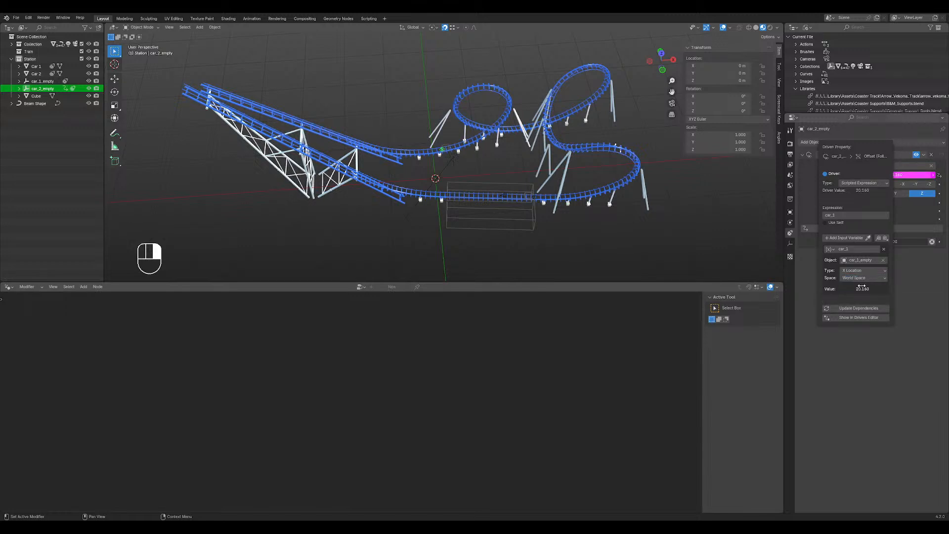
left_click(863, 278)
left_click(865, 304)
left_click(870, 272)
- Try adding +10 and -10 to the driver variable's name car_1
left_click(853, 249)
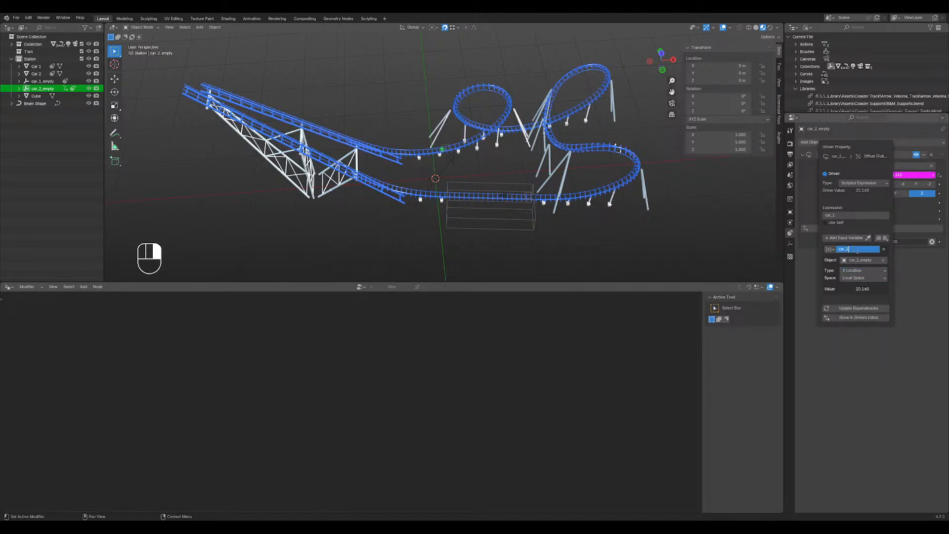
type("+10")
key("Return")
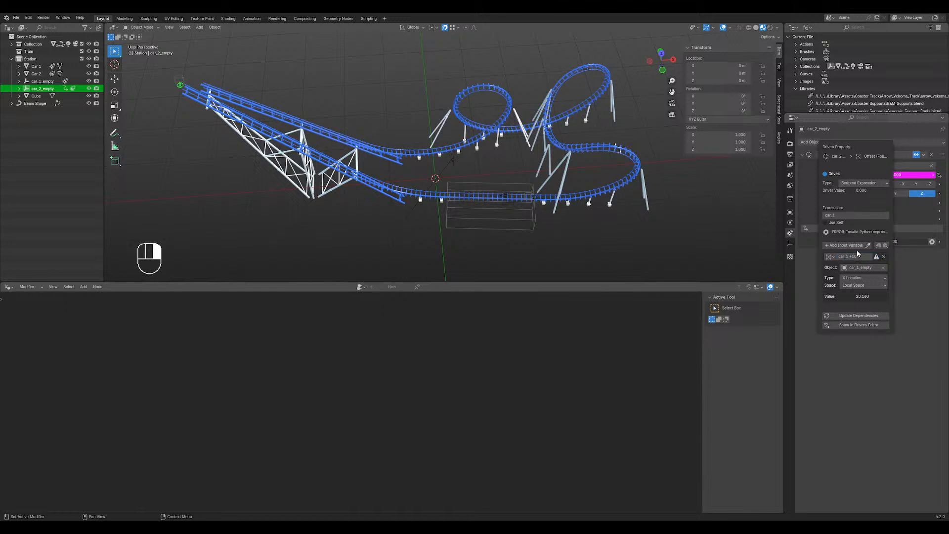
left_click(859, 256)
key("BackSpace")
key("BackSpace")
type("-10")
mouse_move(878, 260)
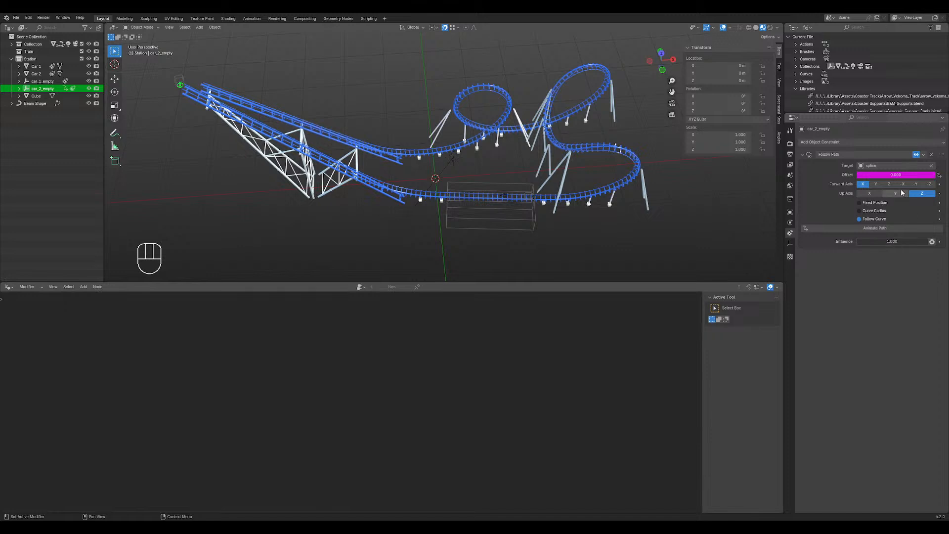
- Delete the driver from car_2_empty's Follow Path offset
right_click(915, 176)
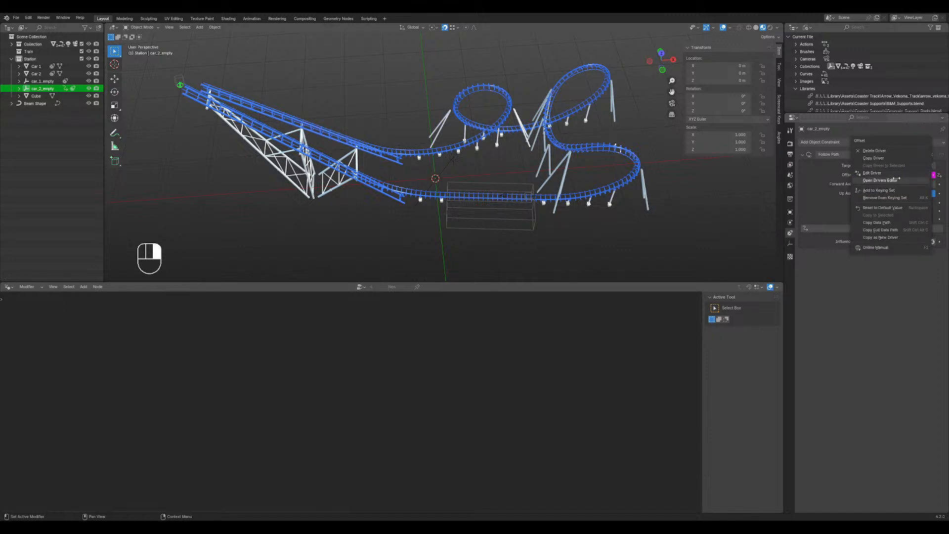
left_click(915, 208)
right_click(900, 175)
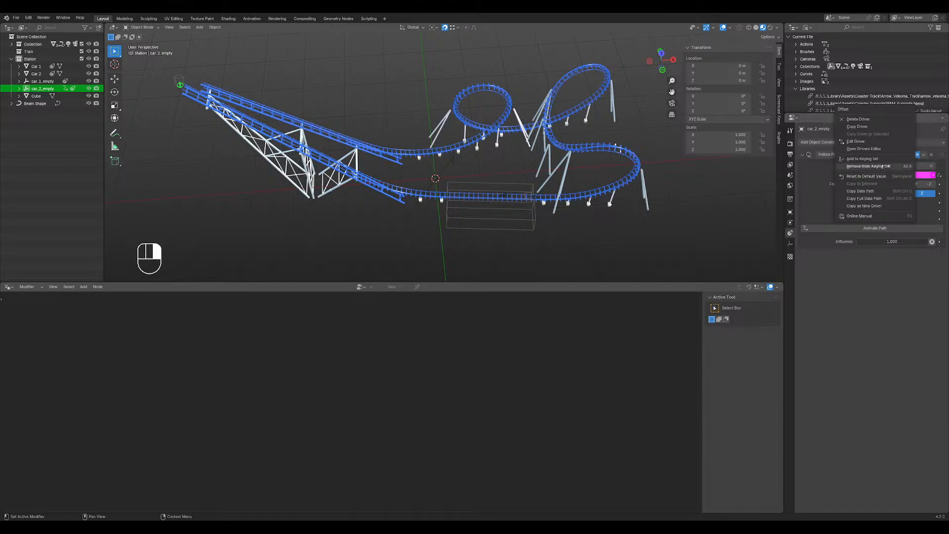
left_click(870, 120)
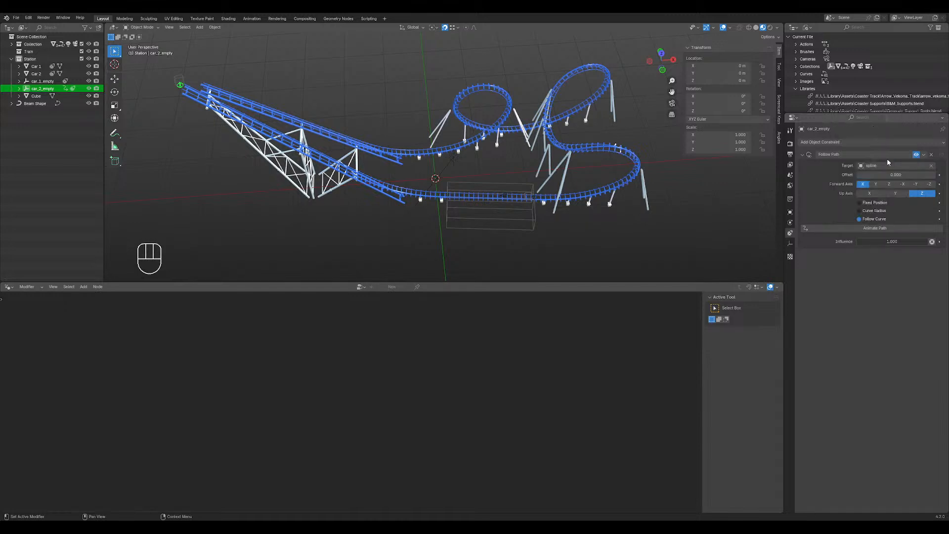
- Set car_2_empty's Follow Path offset to 74.8 by hand and compare it with car_1_empty's offset
left_click(896, 175)
left_click(894, 234)
left_click_drag(896, 175, 936, 175)
scroll(519, 197, "up", 6)
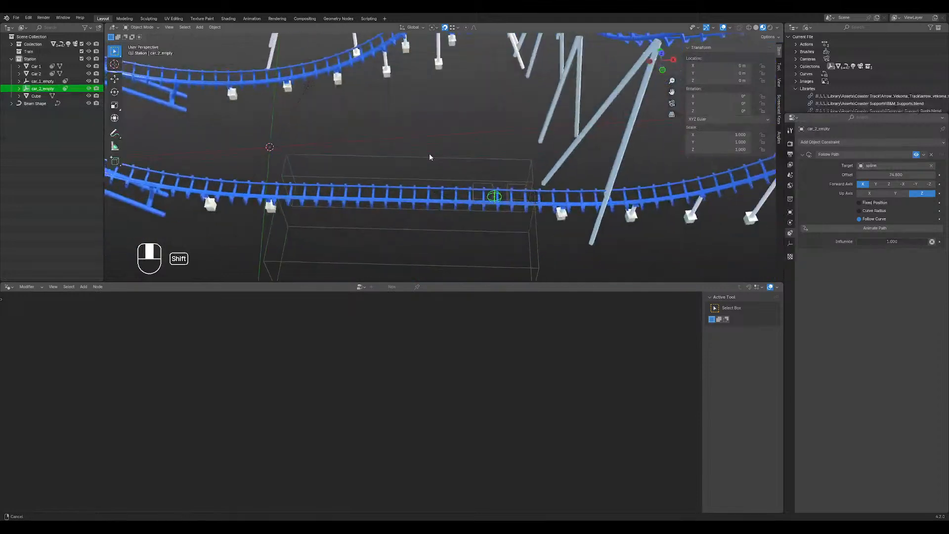
left_click(548, 202)
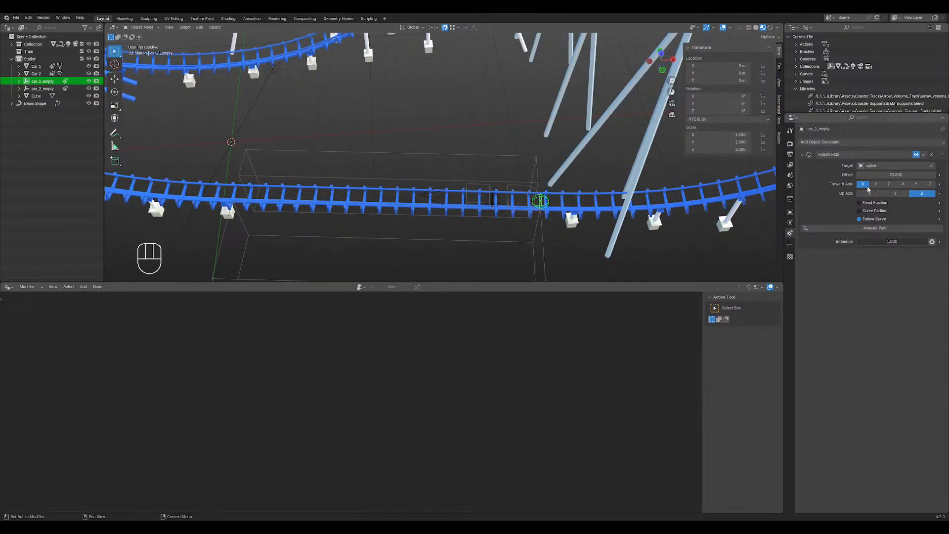
- Duplicate car_2_empty in place and set the copy's Follow Path offset to 75.8
left_click(499, 199)
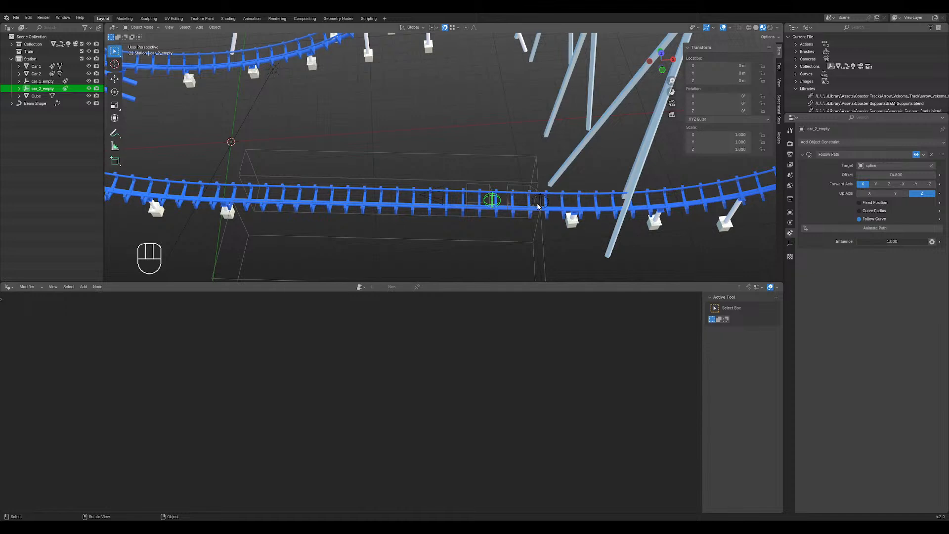
key("shift+d")
right_click(459, 144)
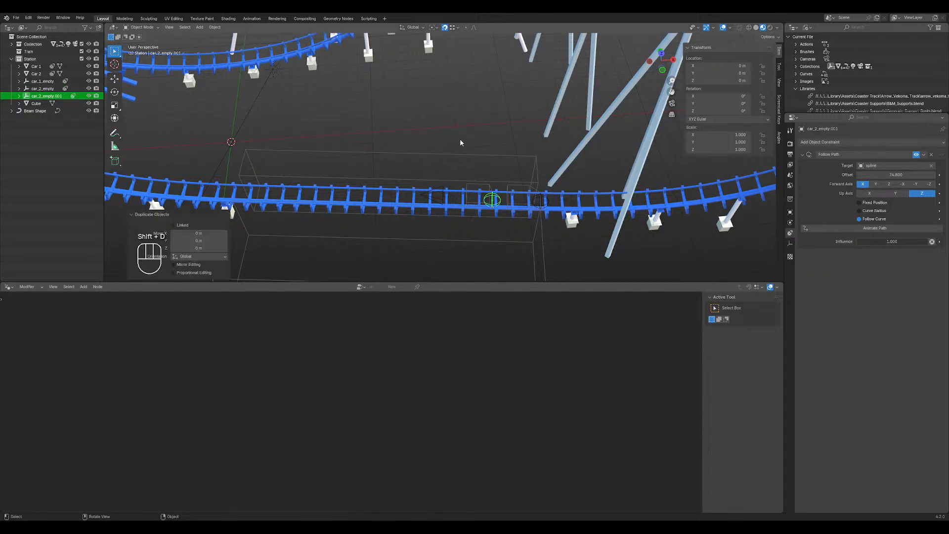
left_click(892, 174)
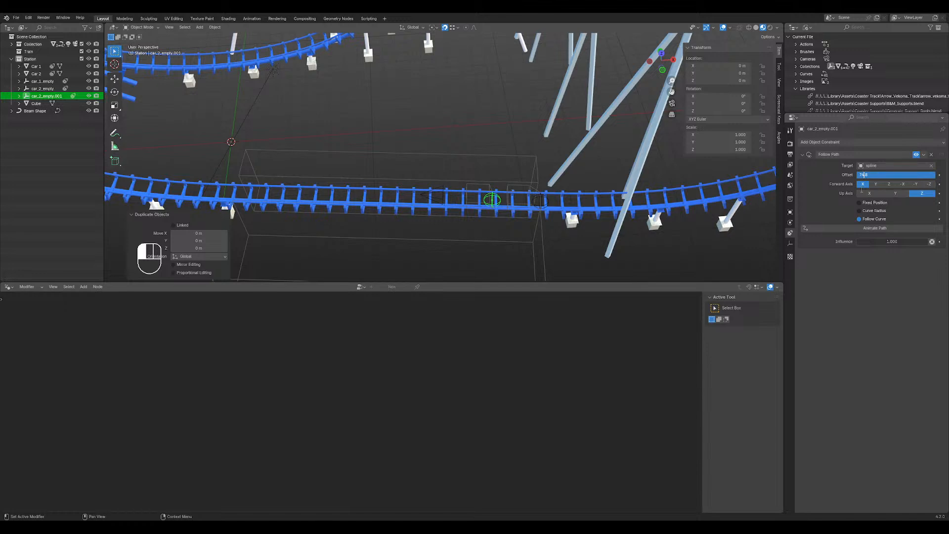
type("5")
key("Return")
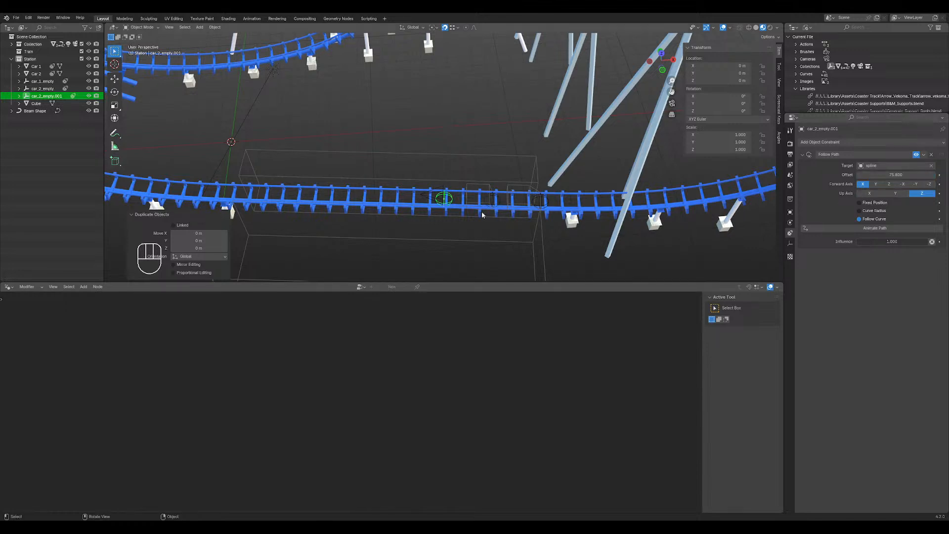
- Rename the duplicated empty car_3_empty
double_click(52, 96)
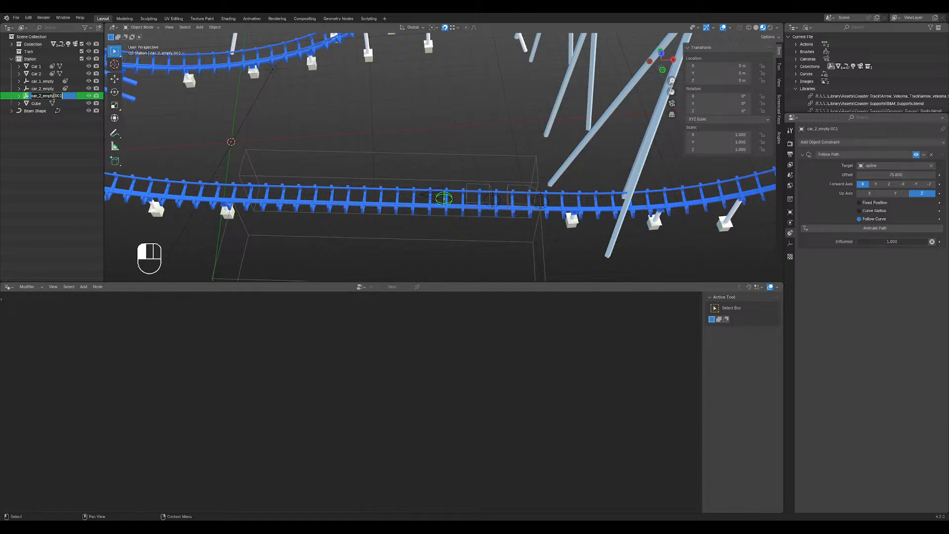
type("car_3_e")
type("mply")
key("Return")
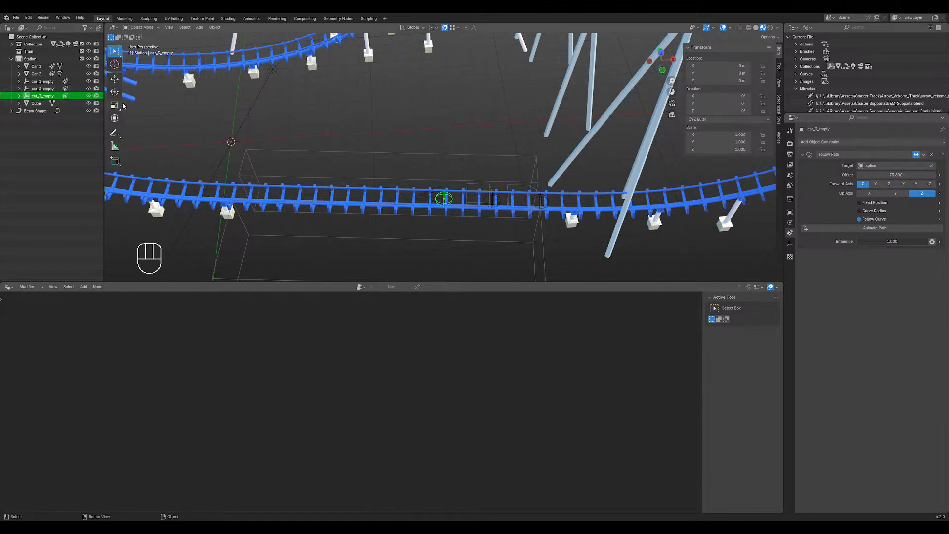
- Duplicate car_3_empty in place and rename the copy car_4_empty
key("shift+d")
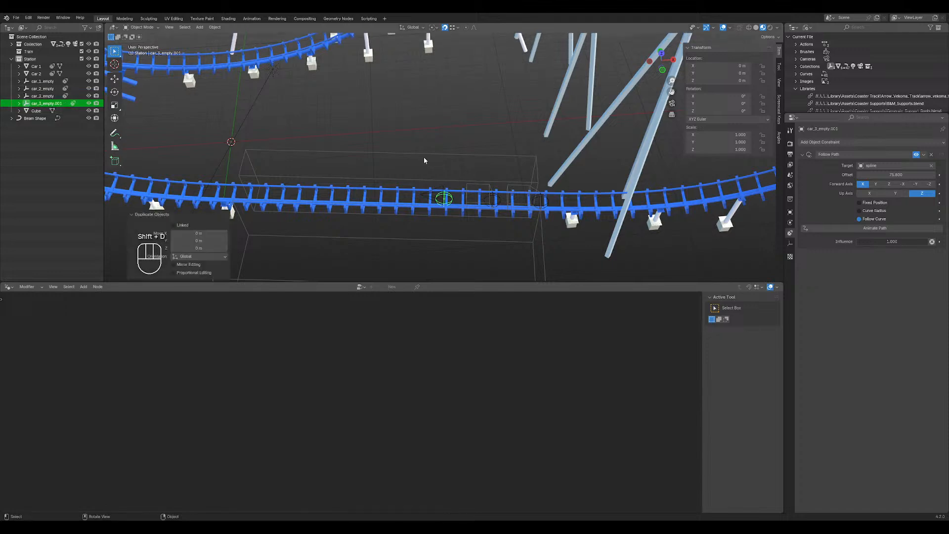
double_click(59, 103)
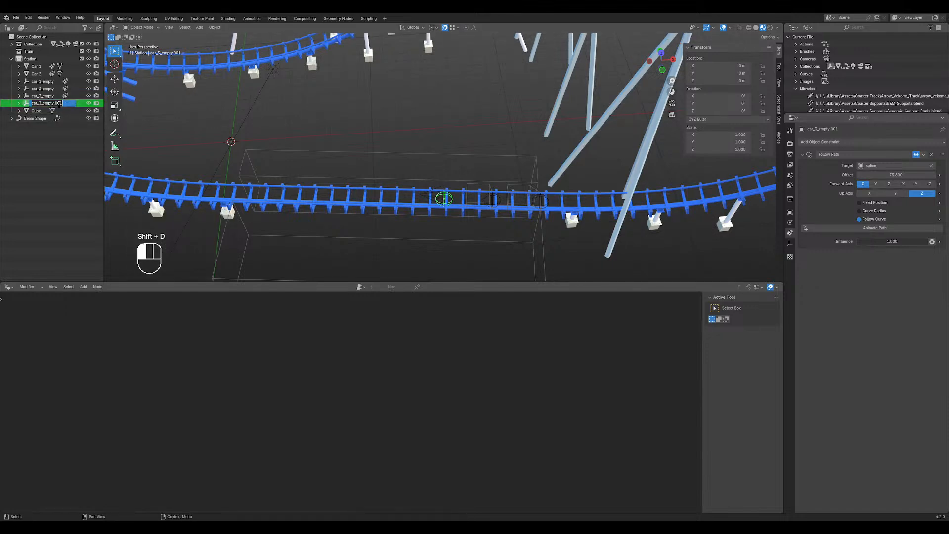
type("car_4_empty")
key("Return")
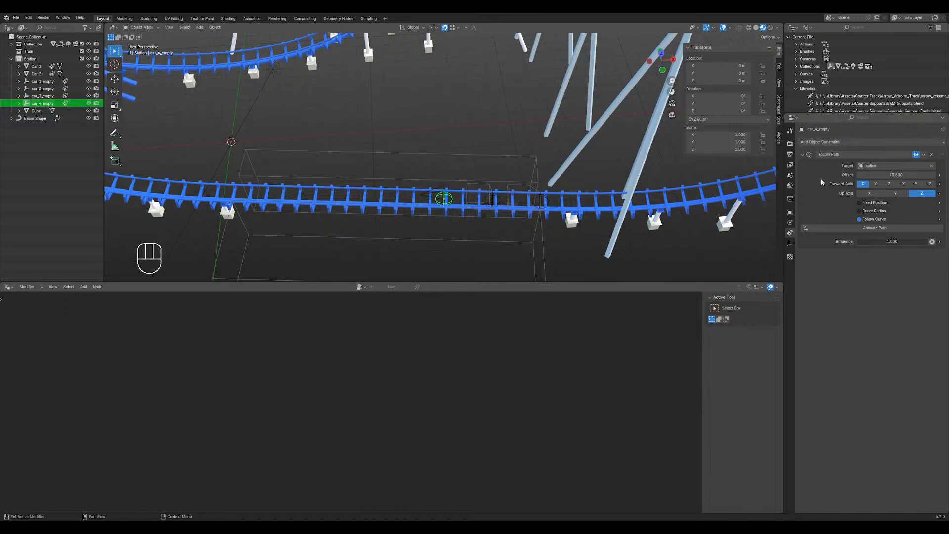
- Set car_4_empty's Follow Path offset to 76.8
double_click(862, 174)
left_click(865, 175)
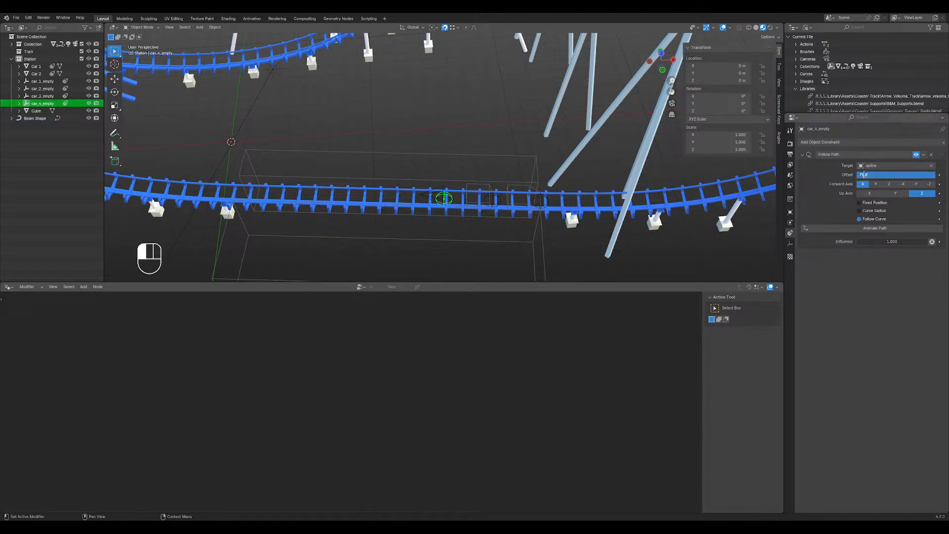
key("Return")
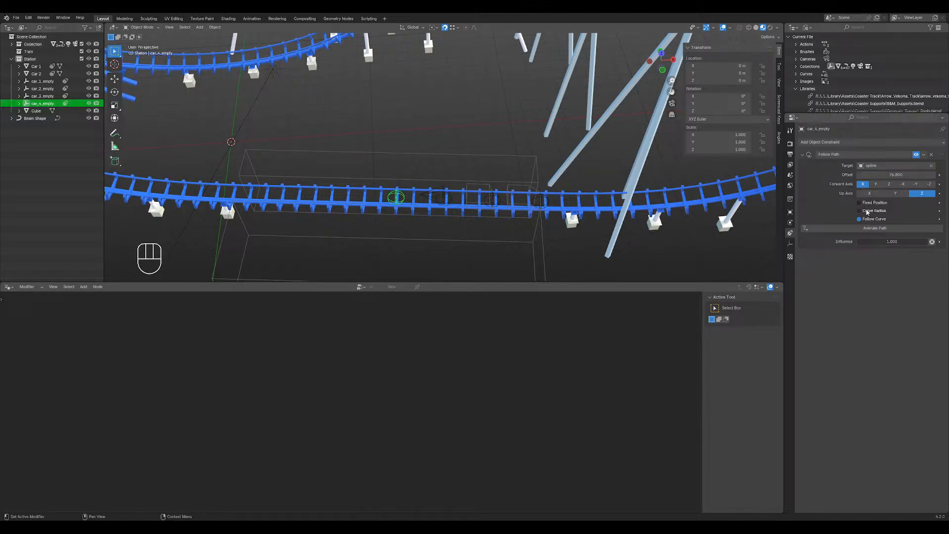
- Duplicate car_4_empty three times in place, leaving the copies unmoved
middle_click_drag(394, 179, 416, 142, "shift")
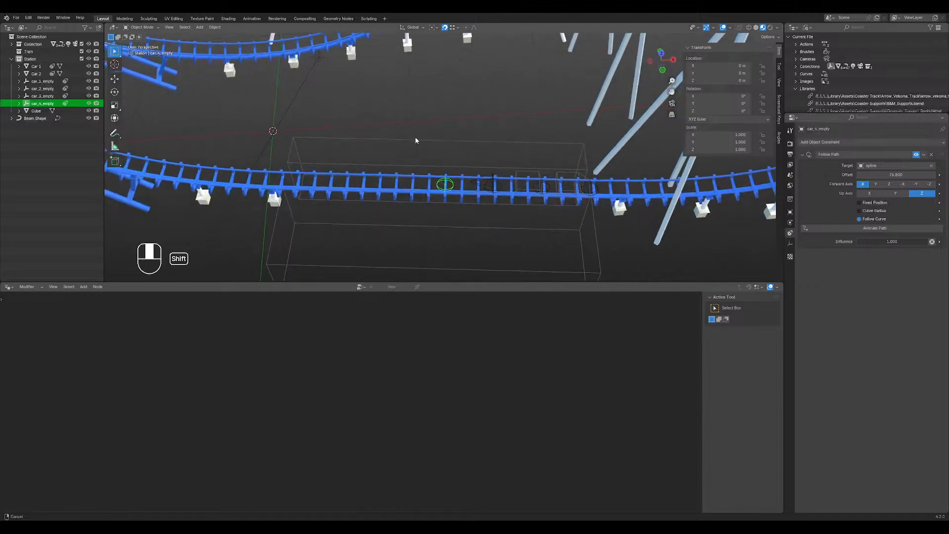
scroll(416, 142, "down", 5)
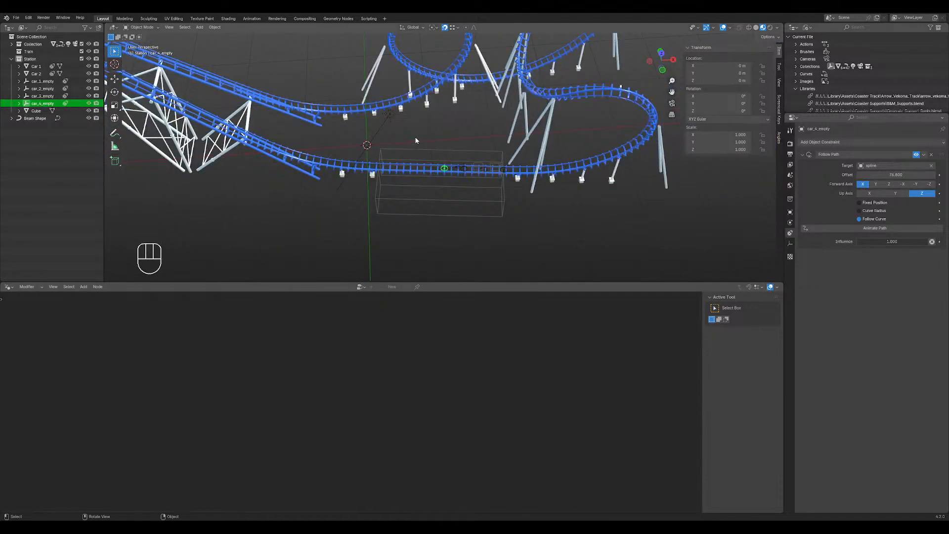
scroll(483, 171, "up", 8)
middle_click_drag(447, 127, 428, 121, "shift")
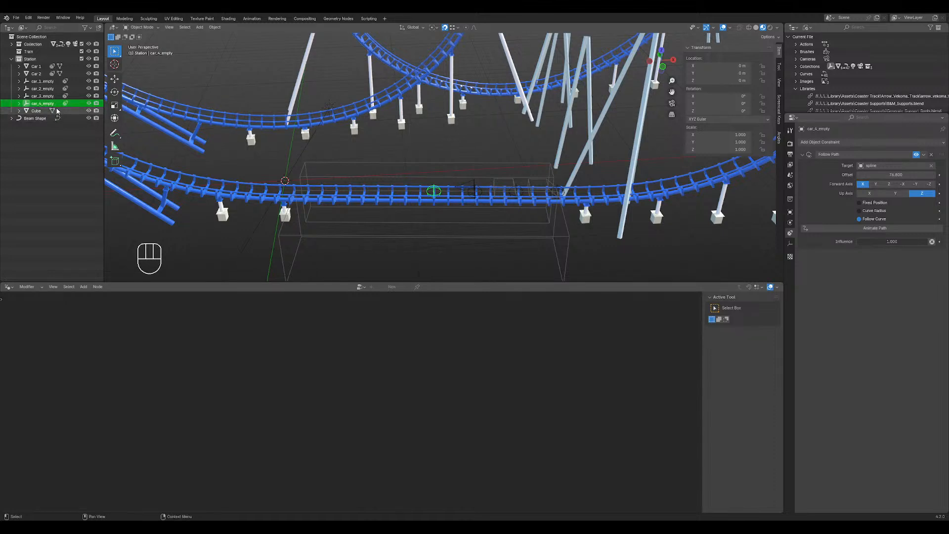
key("shift+d")
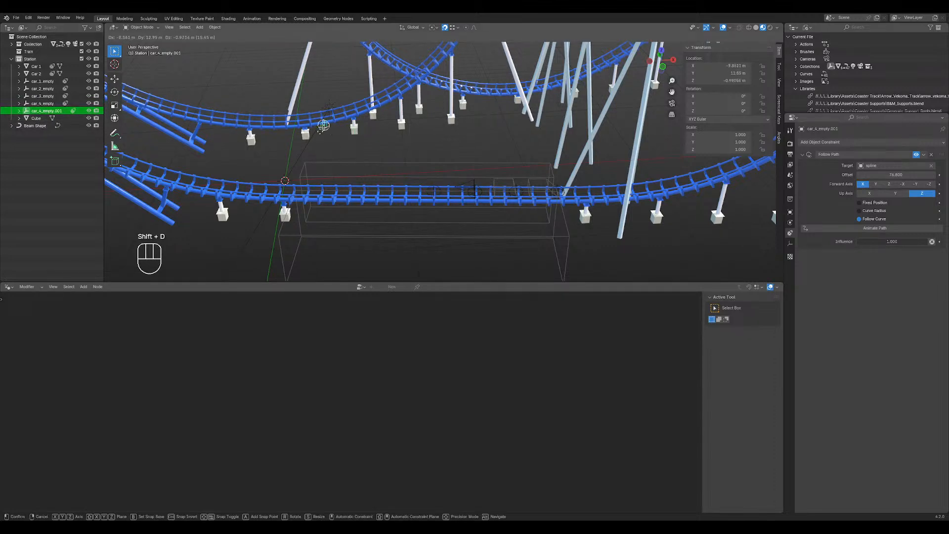
right_click(396, 133)
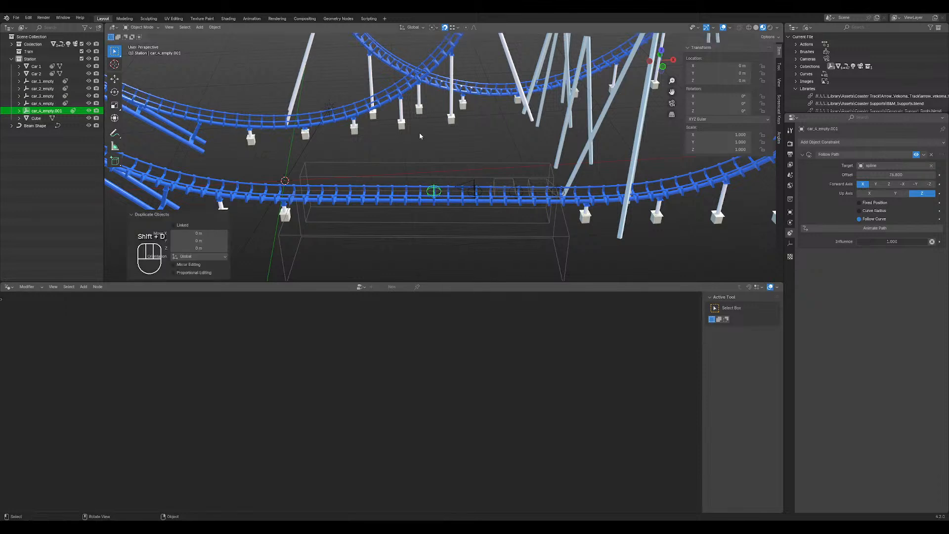
key("shift+d")
right_click(413, 119)
key("shift+d")
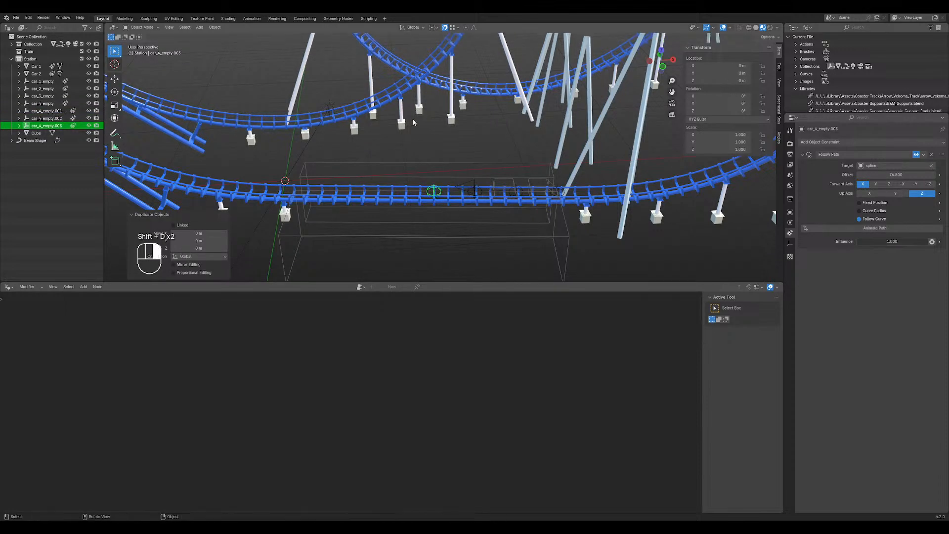
- Rename the three copies of car_4_empty to car_5_empty, car_6_empty and car_7_empty
double_click(38, 113)
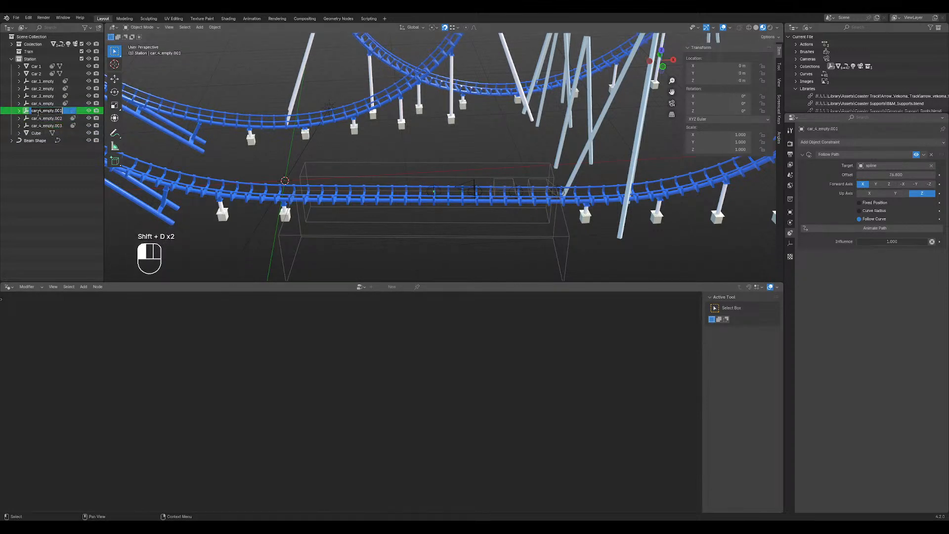
type("car_5_empty")
key("Return")
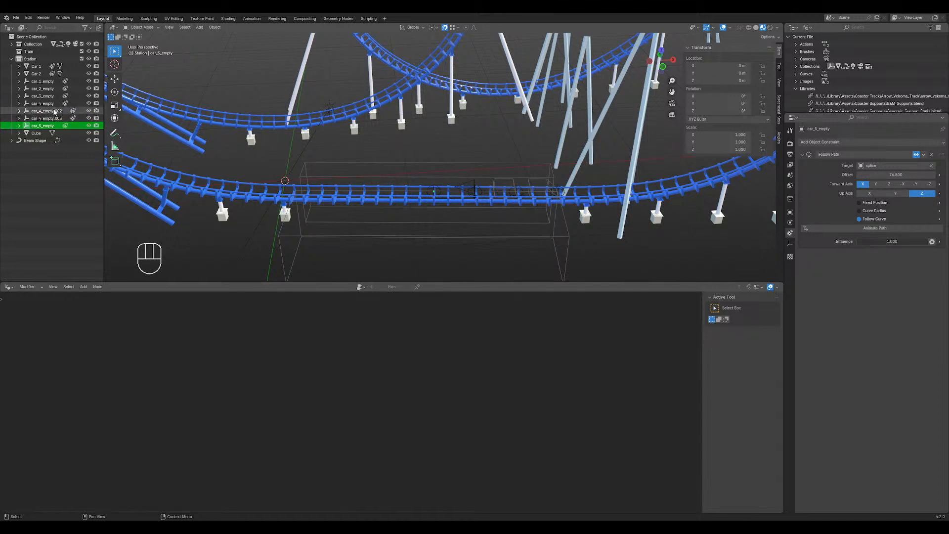
double_click(53, 111)
type("car_")
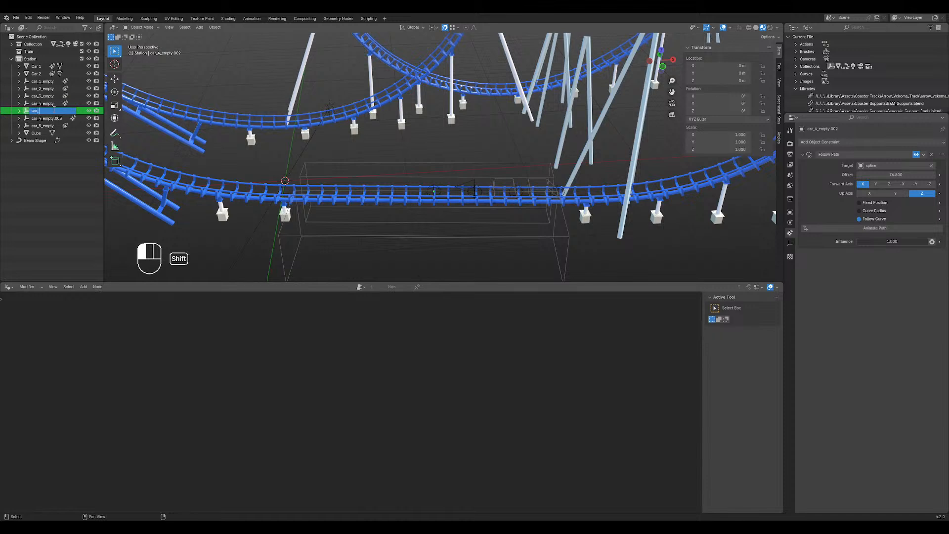
type("6_empty")
key("Return")
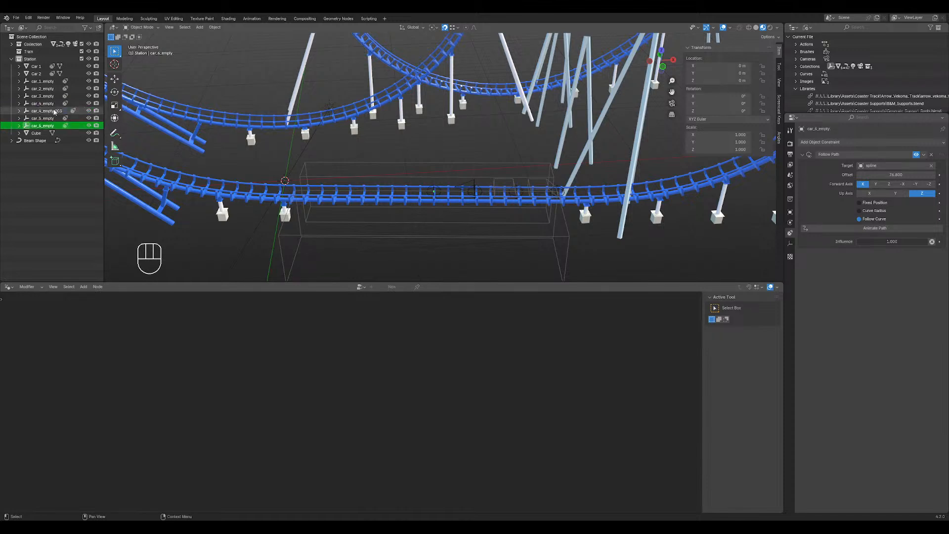
left_click(53, 111)
double_click(54, 111)
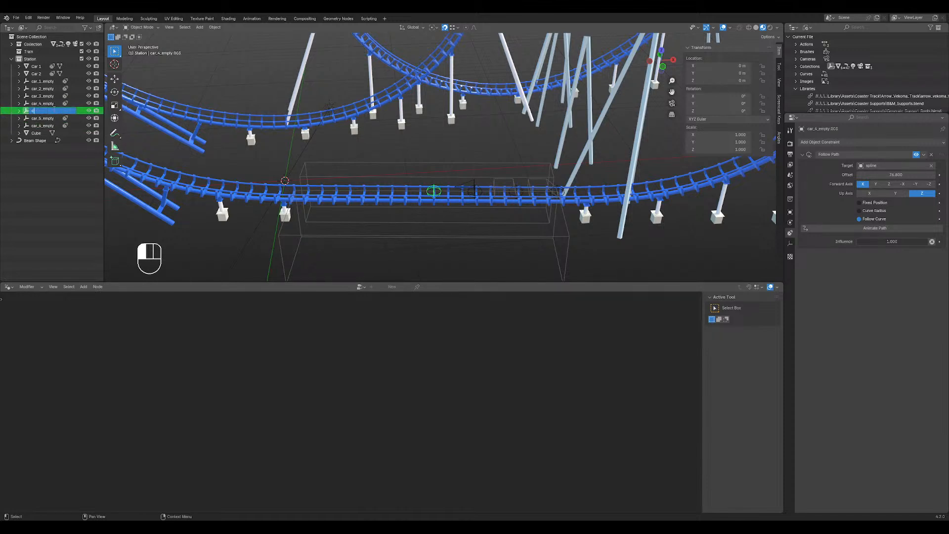
type("car_7_empty")
key("Return")
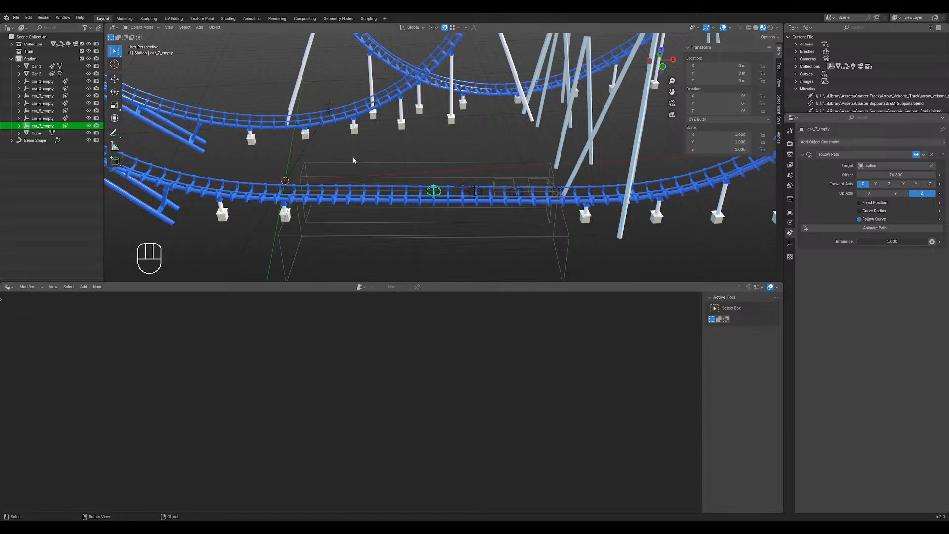
- Check the offsets of car_3_empty and car_4_empty, and set car_5_empty's Follow Path offset to 77.8
middle_click_drag(409, 155, 356, 157)
left_click(41, 96)
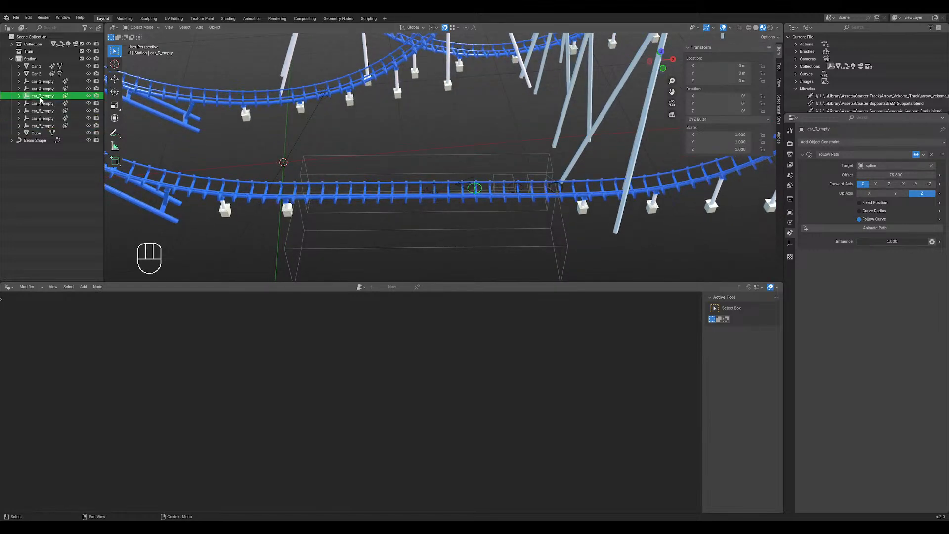
left_click(42, 103)
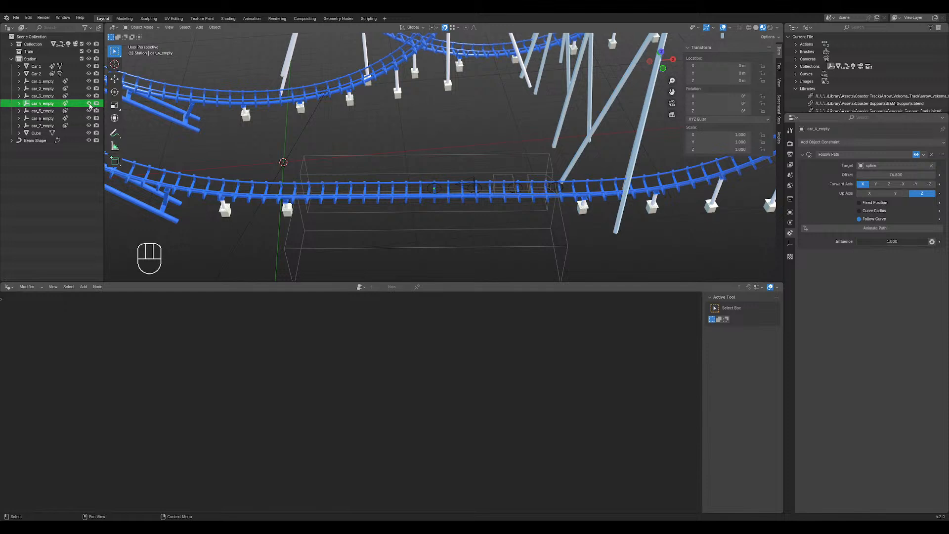
mouse_move(447, 155)
middle_mouse_down()
mouse_move(467, 163)
mouse_move(446, 136)
mouse_move(439, 156)
middle_mouse_up()
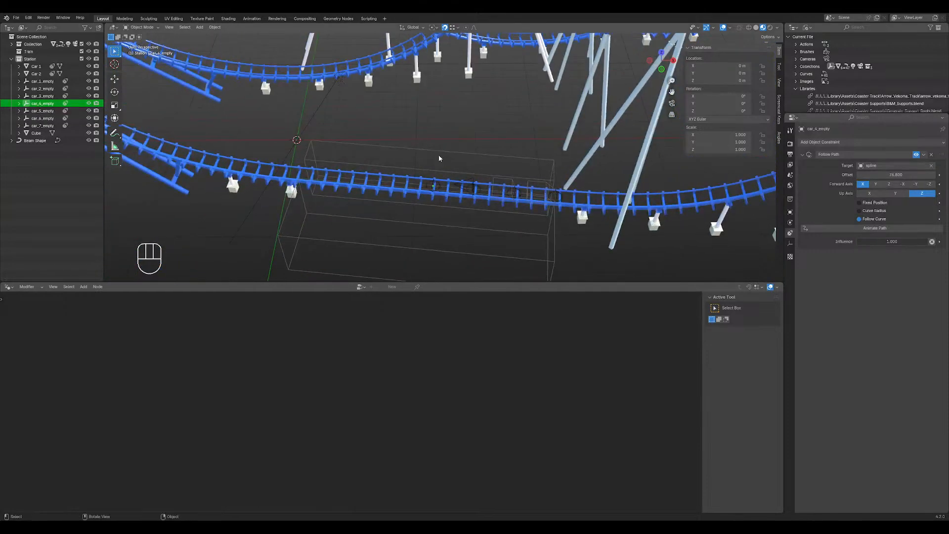
left_click(43, 111)
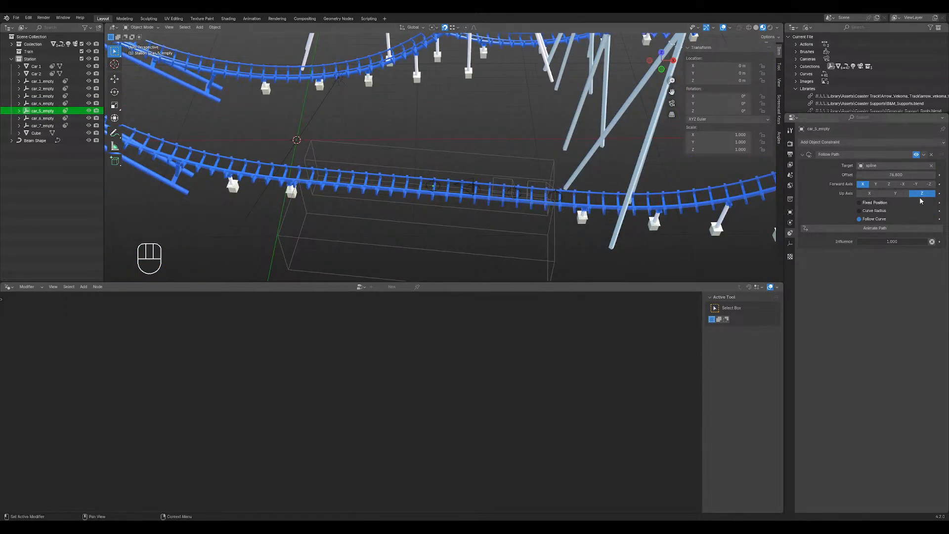
left_click(896, 175)
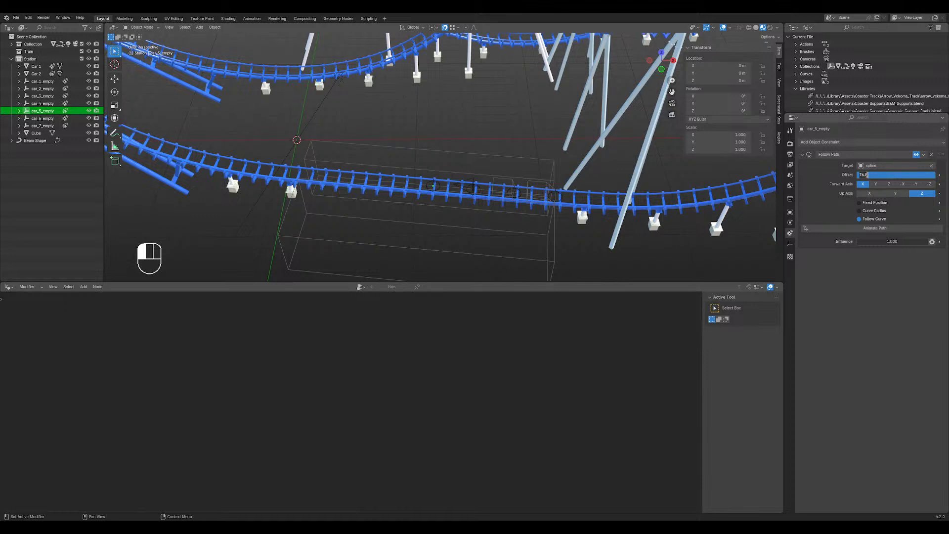
left_click(863, 175)
left_click(874, 188)
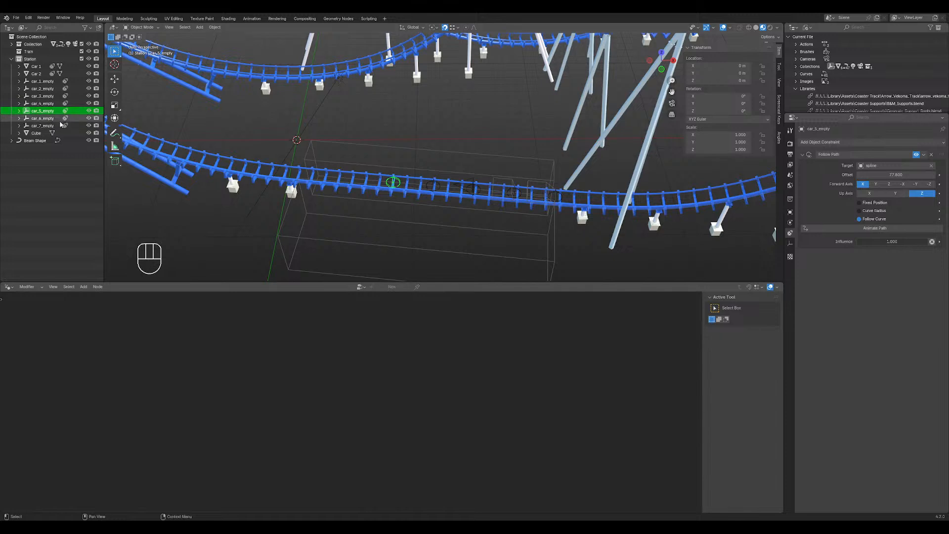
- Set the Follow Path offset of car_6_empty to 78.8 and that of car_7_empty to 79.8
left_click(43, 119)
left_click(889, 174)
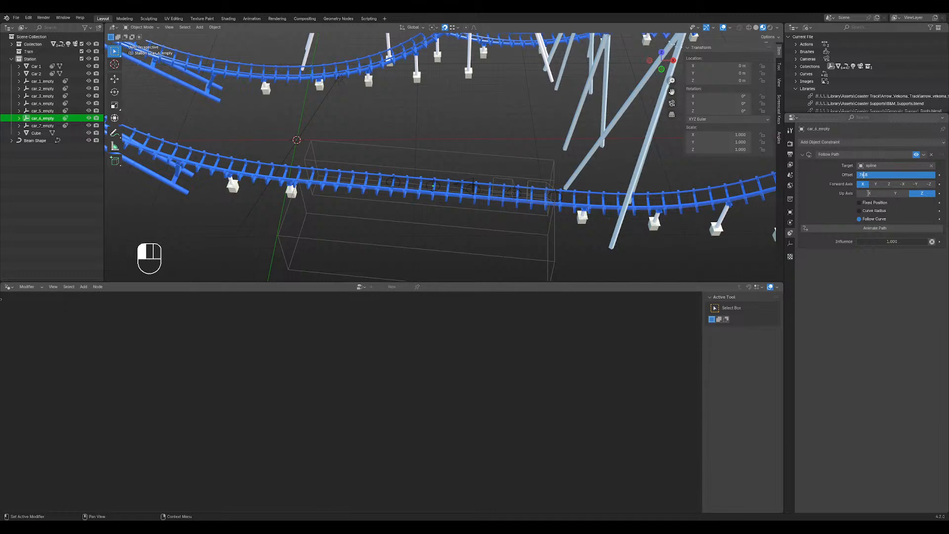
key("Return")
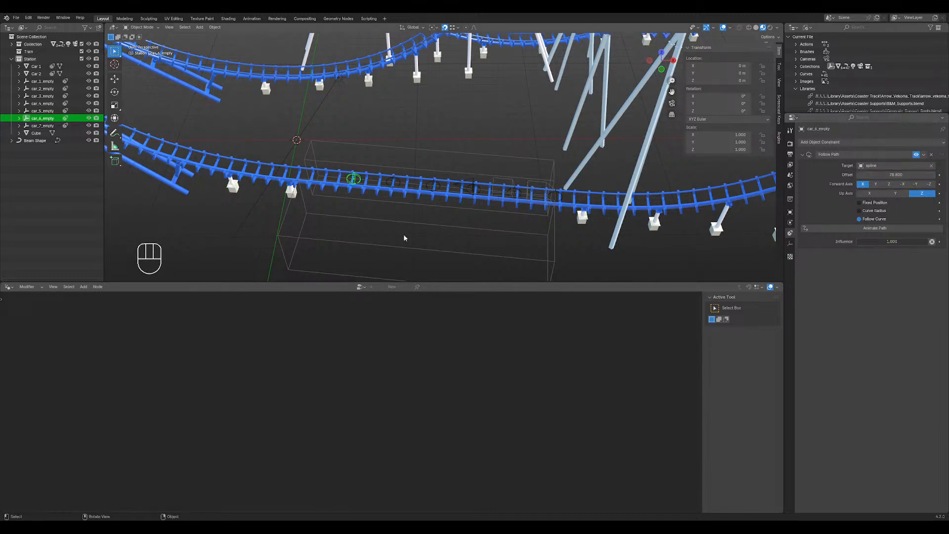
left_click(42, 127)
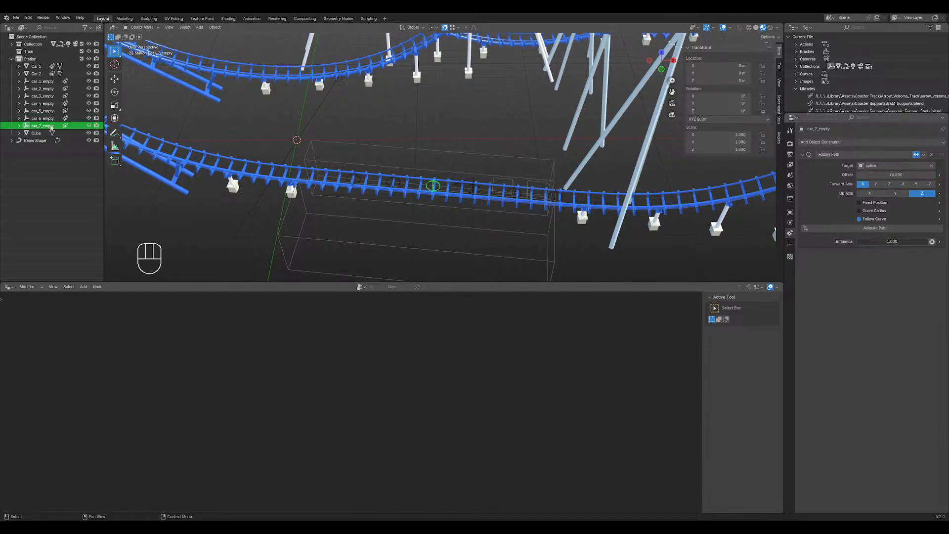
left_click(866, 175)
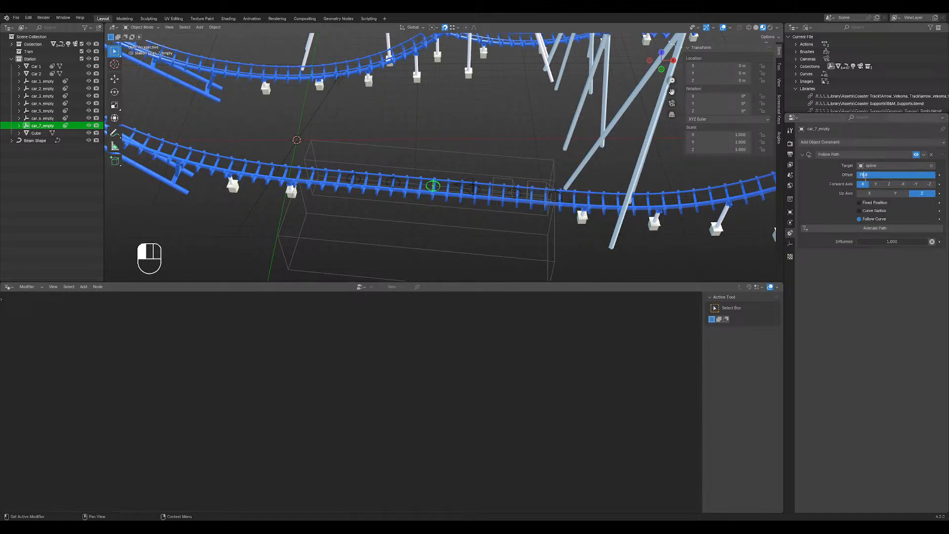
key("Return")
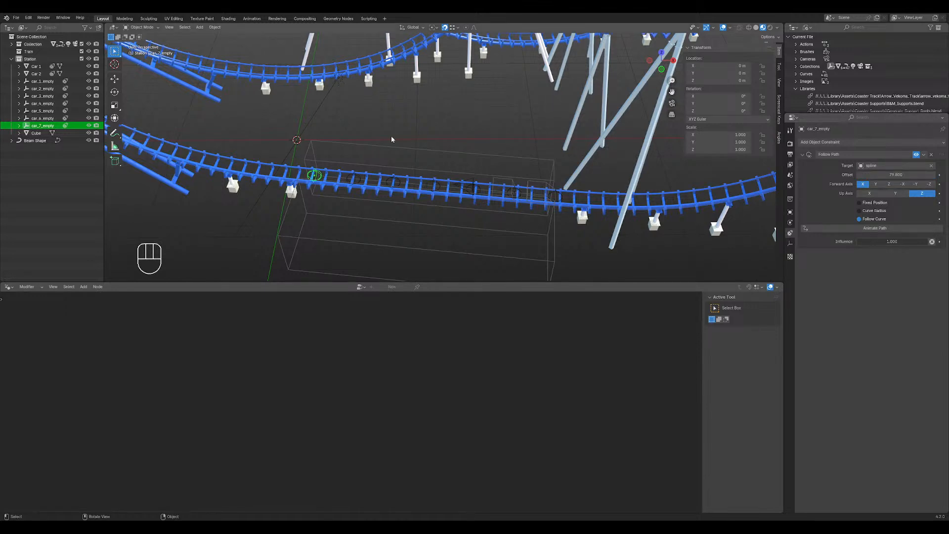
- Duplicate the Car 2 mesh five times in place, keeping its Copy Transforms constraint on each copy
middle_click_drag(344, 98, 370, 137)
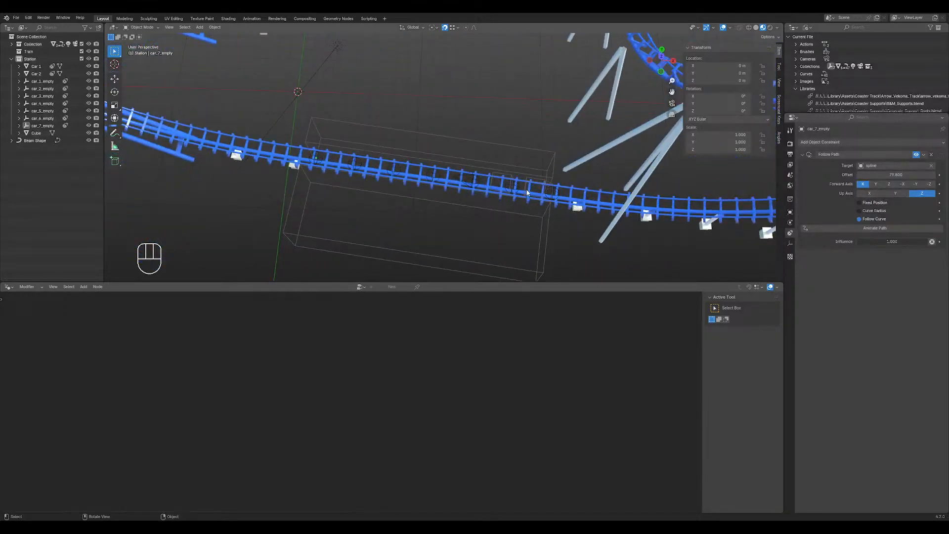
middle_click_drag(527, 193, 455, 134)
scroll(463, 149, "up", 2)
scroll(473, 187, "down", 1)
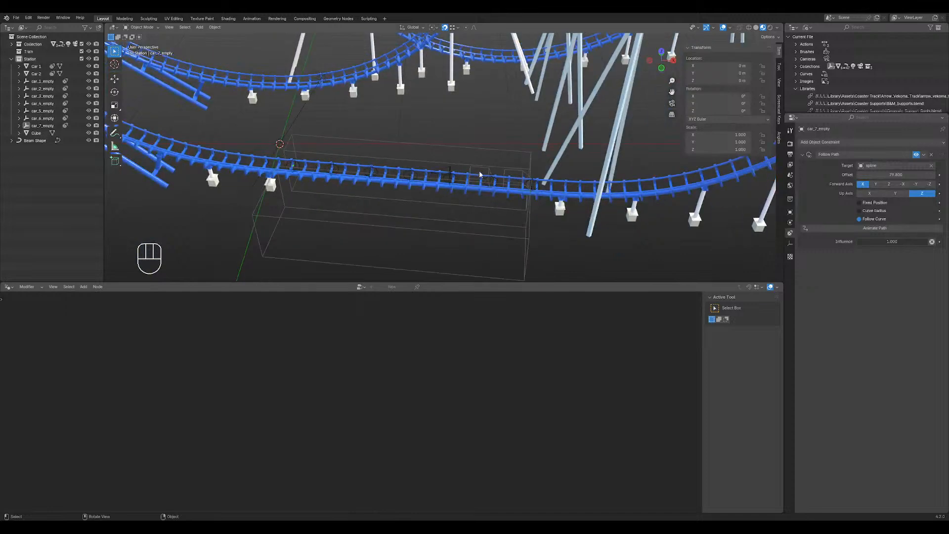
left_click(480, 174)
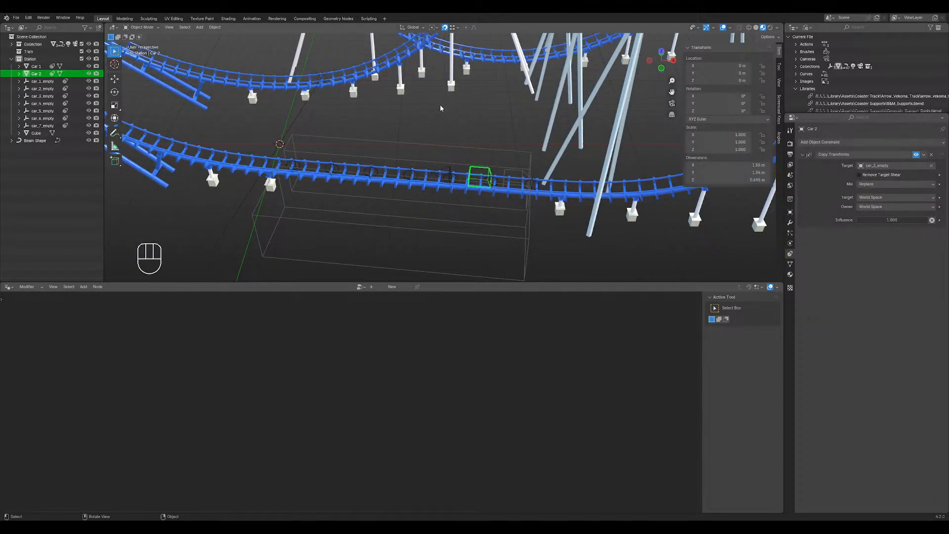
key("shift+d")
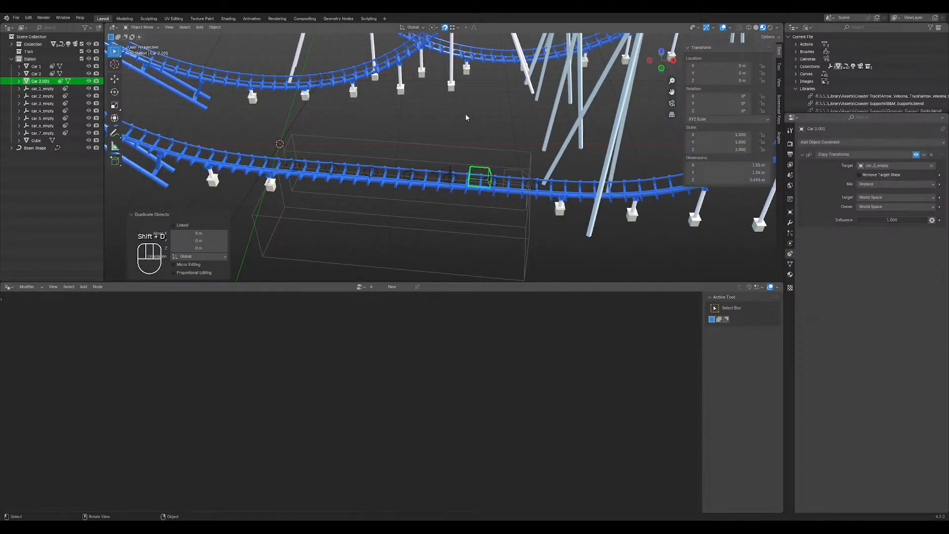
key("shift+d")
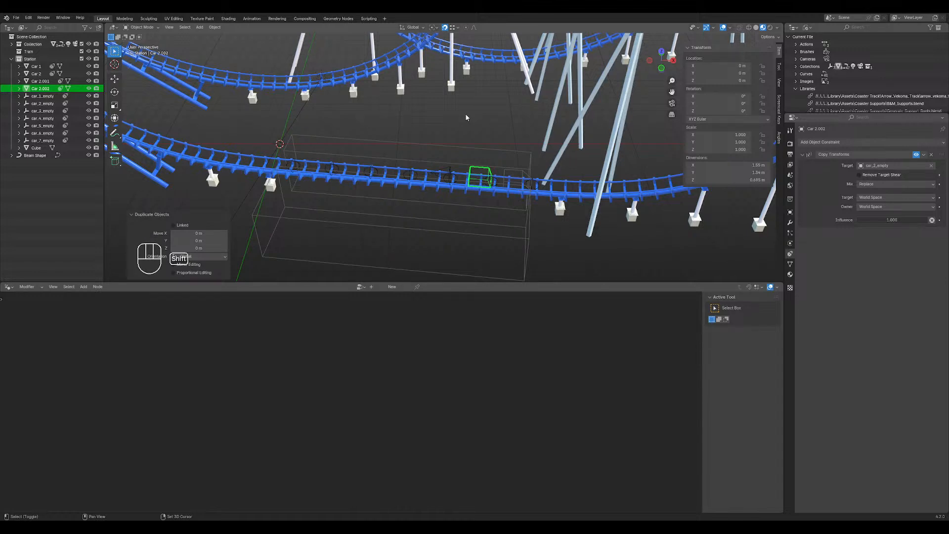
key("shift+d")
key("shift+d")
key("shift+d")
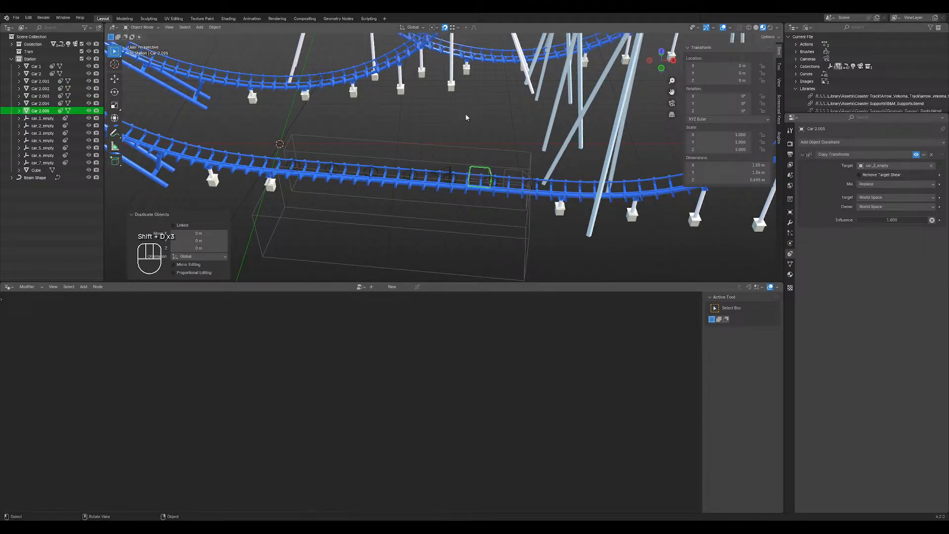
- Rename the first two copies of the Car 2 mesh to Car 3 and Car 4
double_click(40, 81)
left_click_drag(50, 82, 39, 83)
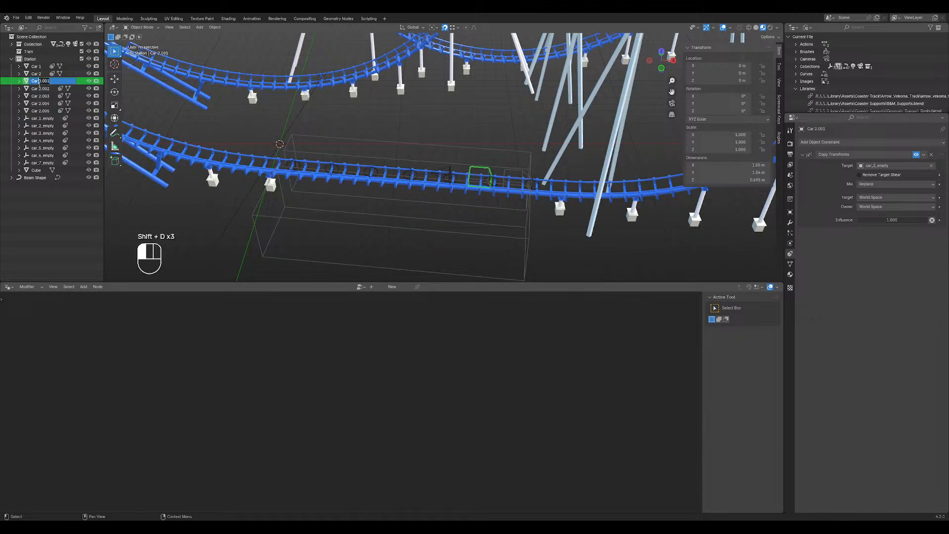
type("3")
key("Return")
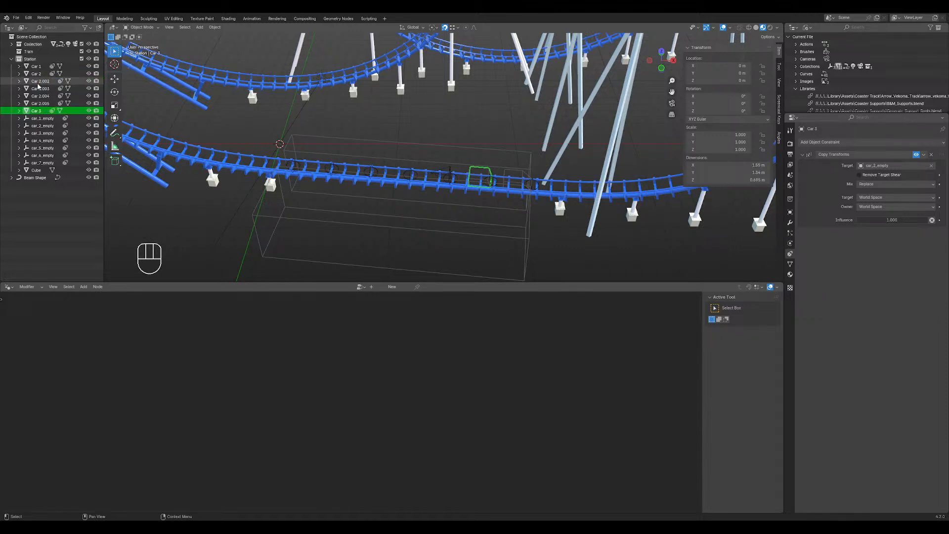
double_click(38, 82)
left_click_drag(50, 82, 39, 82)
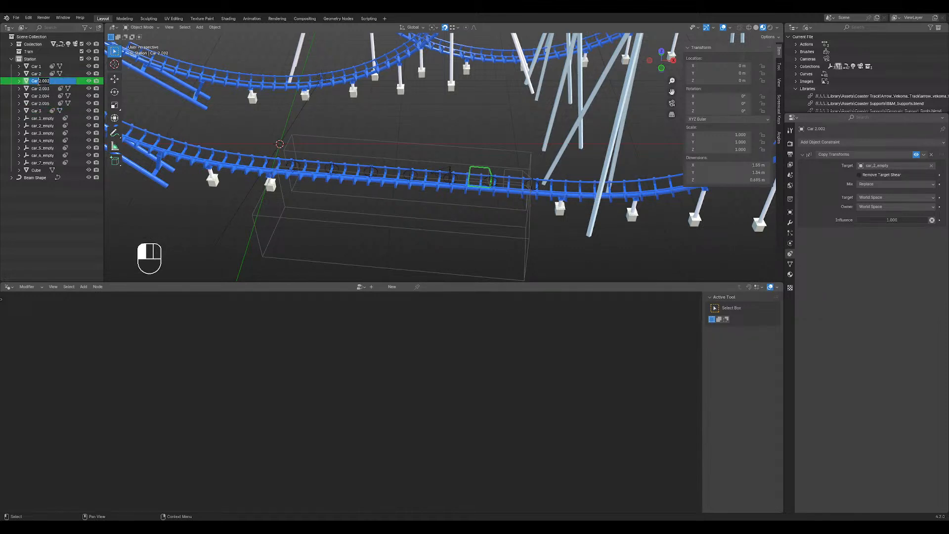
type("4")
key("Return")
- Rename the remaining three copies of the Car 2 mesh to Car 5, Car 6 and Car 7
double_click(39, 82)
type("5")
key("Return")
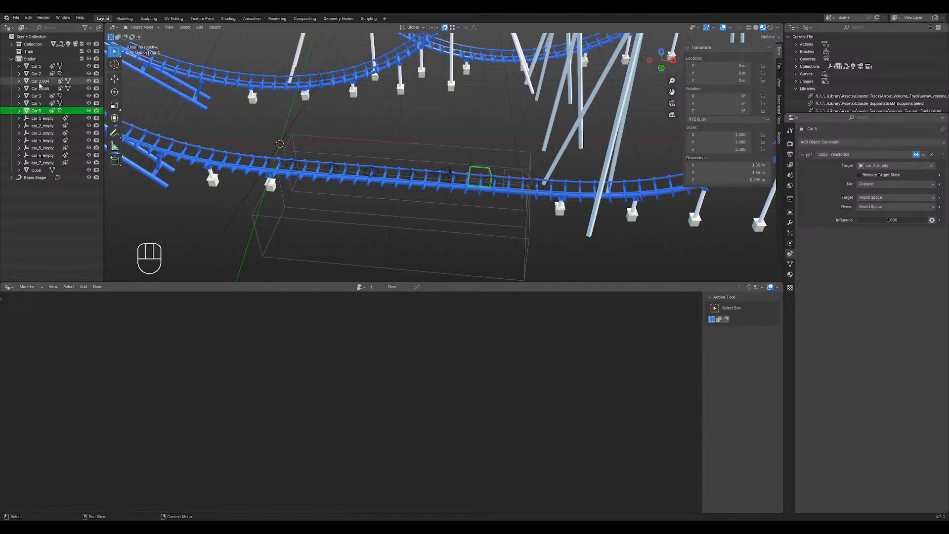
double_click(39, 81)
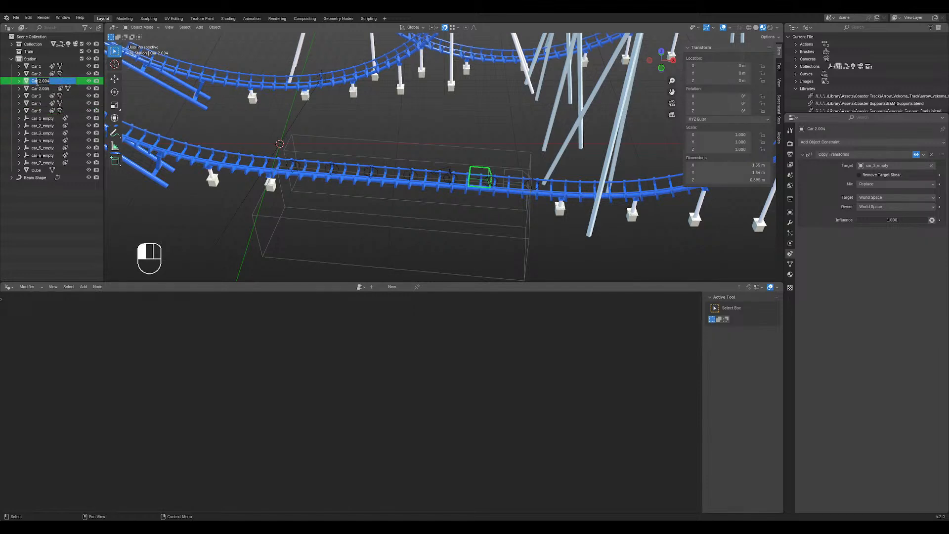
type("6")
key("Return")
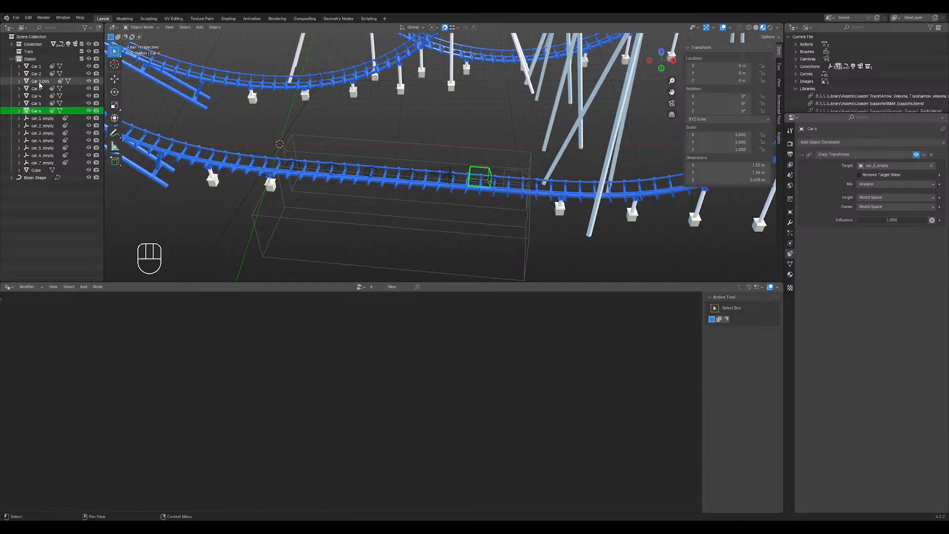
double_click(41, 81)
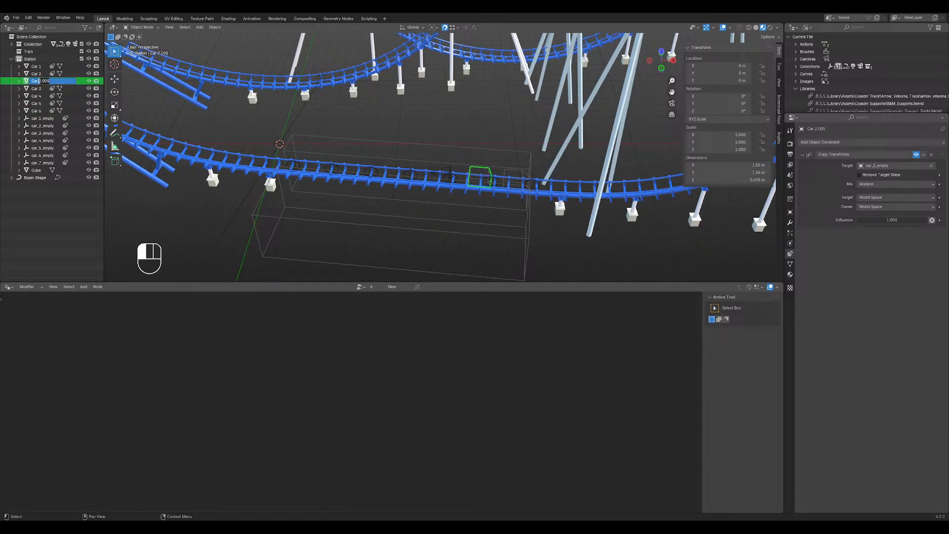
type("7")
key("Return")
- Set the Copy Transforms target of Car 3 to car_3_empty and that of Car 4 to car_4_empty
key("Up")
key("Up")
key("Up")
key("Up")
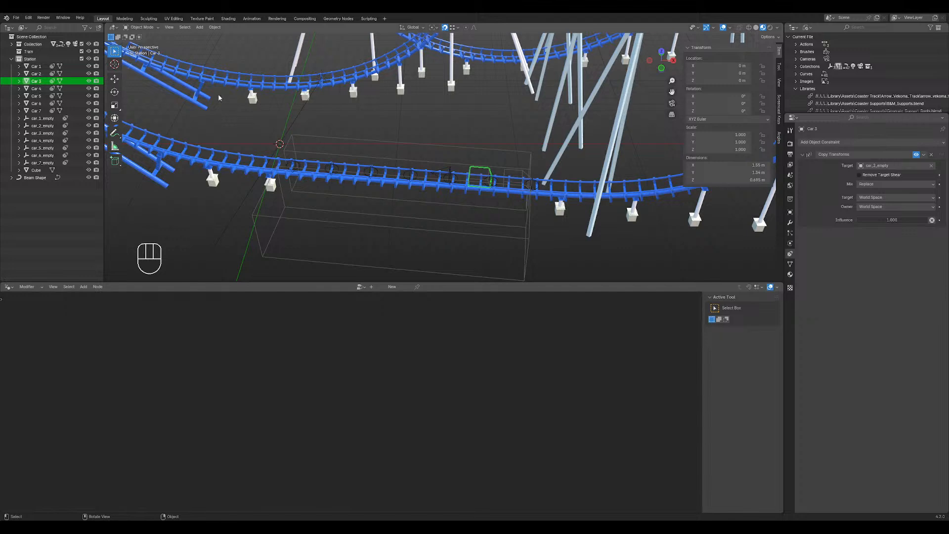
left_click(890, 165)
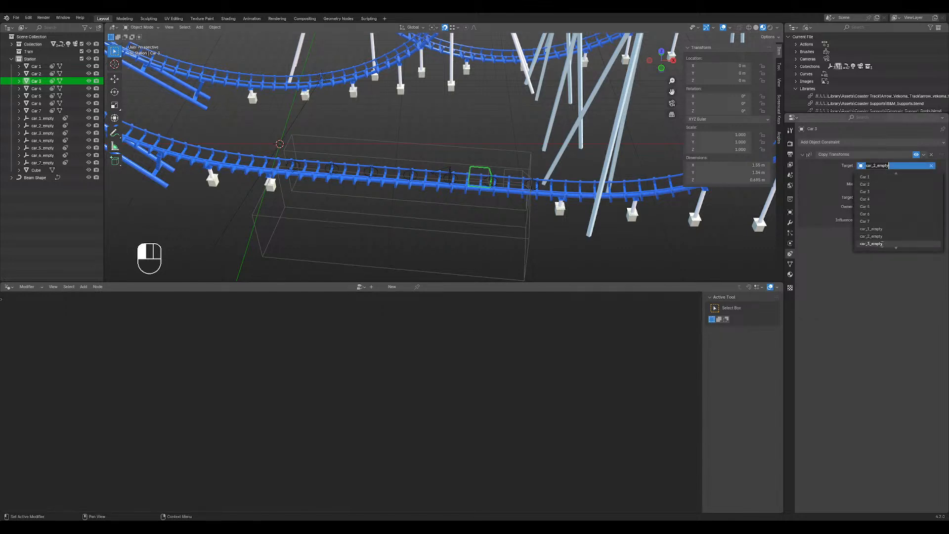
left_click(883, 244)
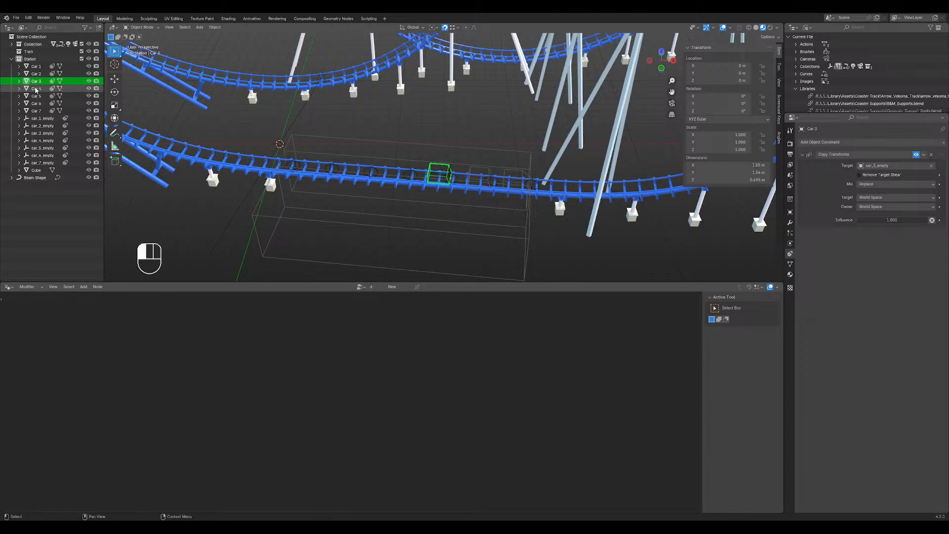
left_click(50, 88)
left_click(898, 166)
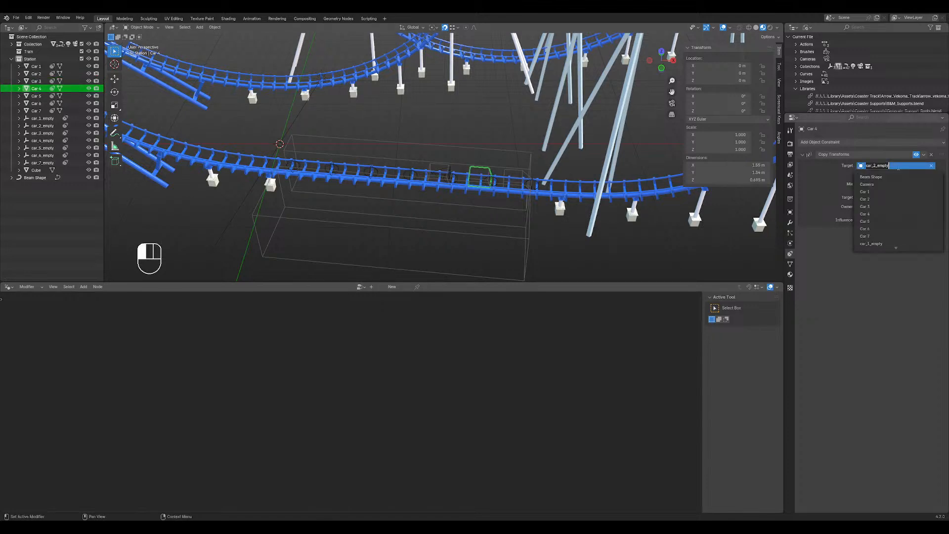
type("car4")
left_click(883, 184)
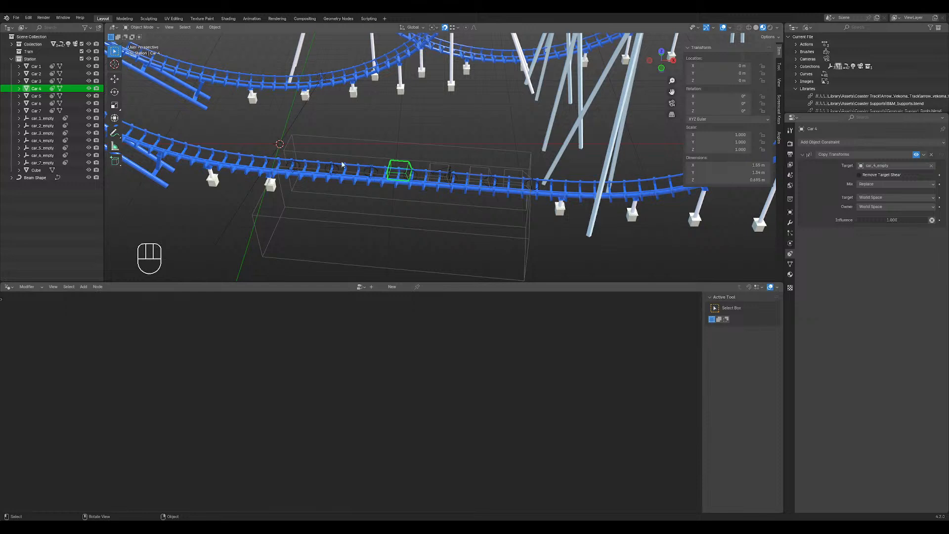
- Set the Copy Transforms targets of Car 5, Car 6 and Car 7 to car_5_empty, car_6_empty and car_7_empty respectively
left_click(36, 96)
left_click(898, 165)
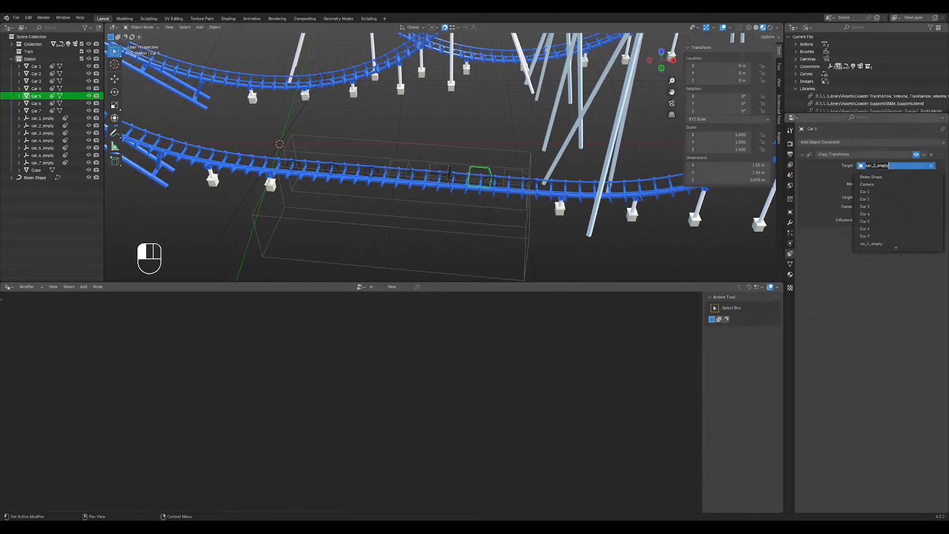
type("5_emp")
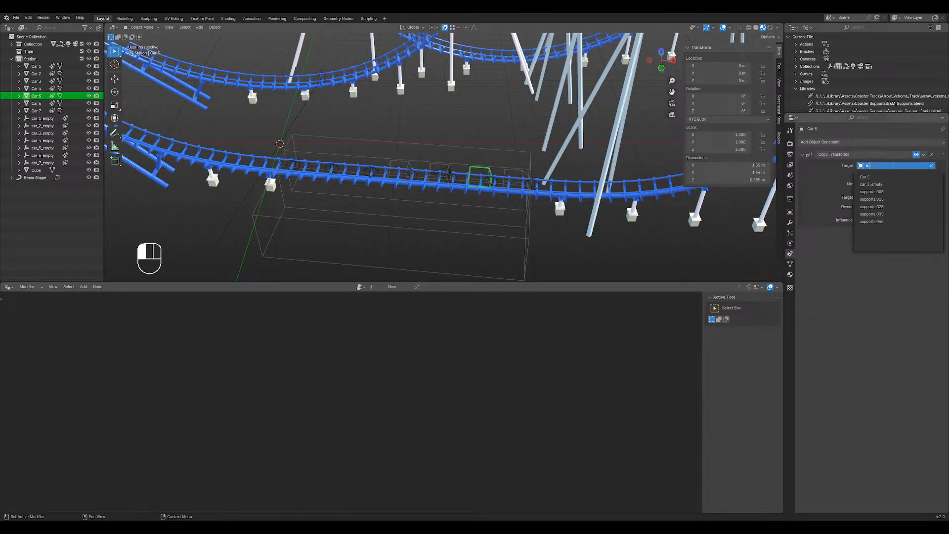
key("Return")
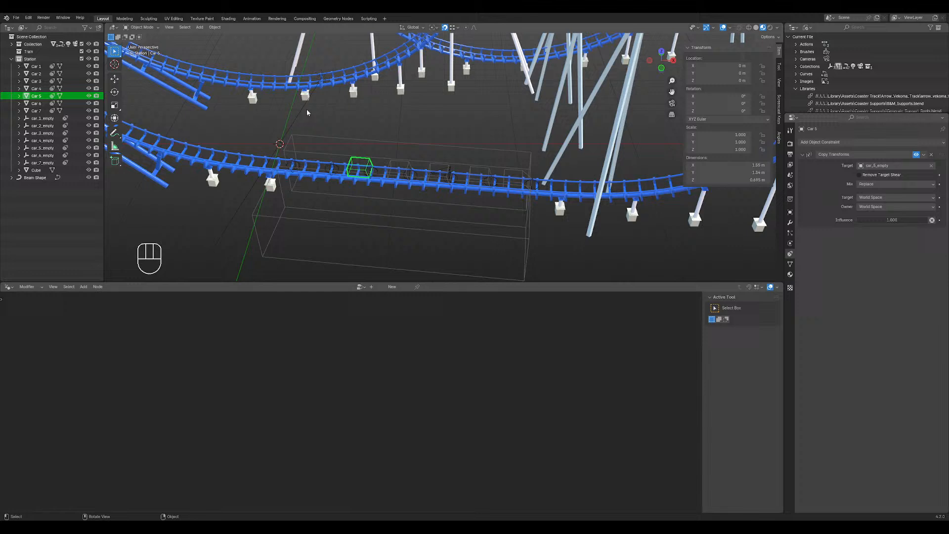
left_click(36, 103)
left_click(889, 165)
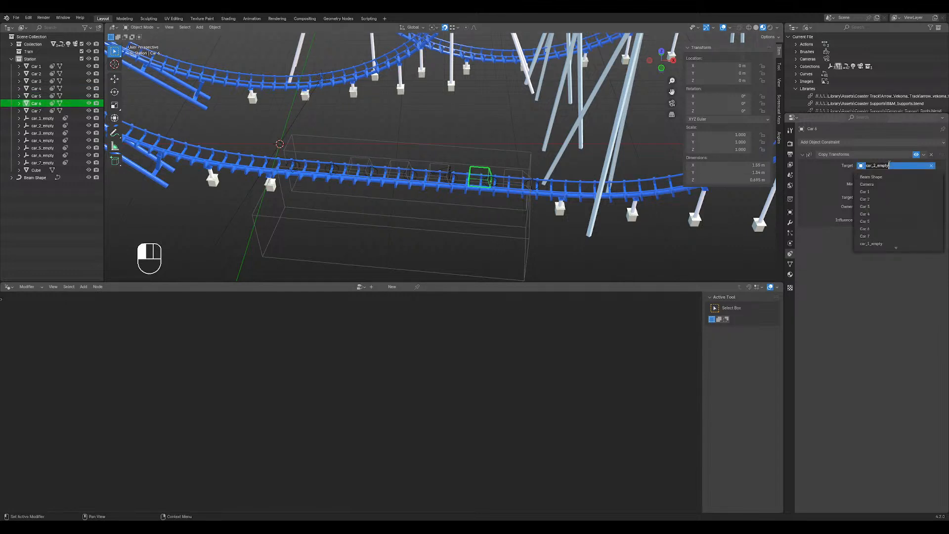
type("6_emp")
key("Return")
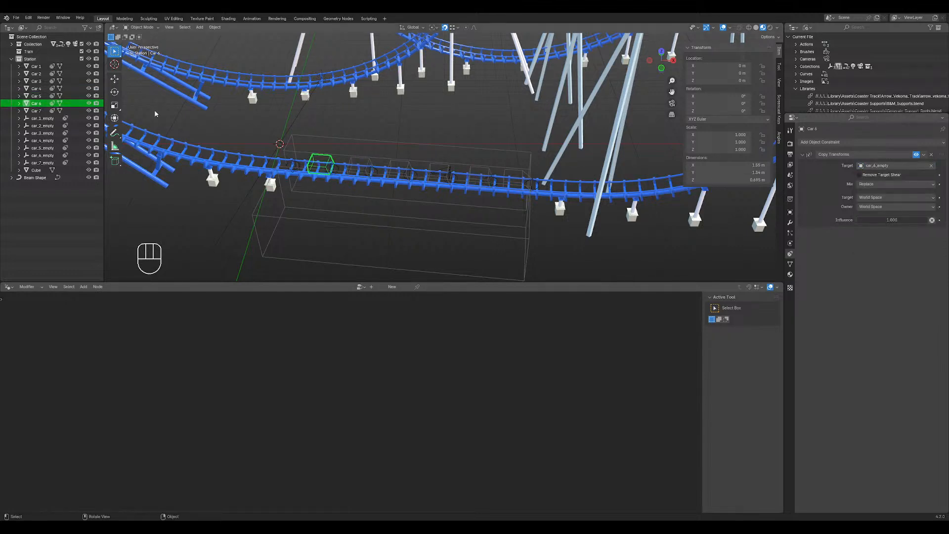
left_click(36, 111)
left_click(890, 165)
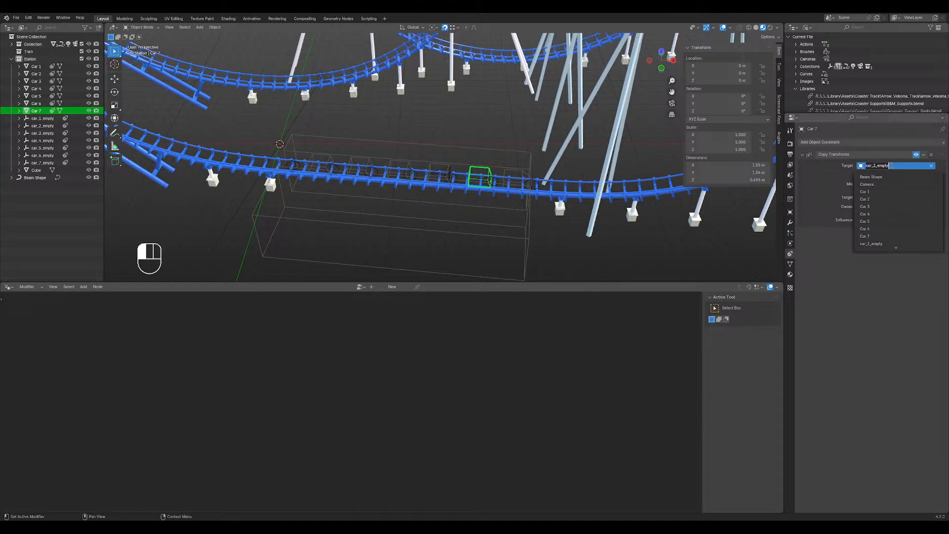
type("7_emp")
key("Return")
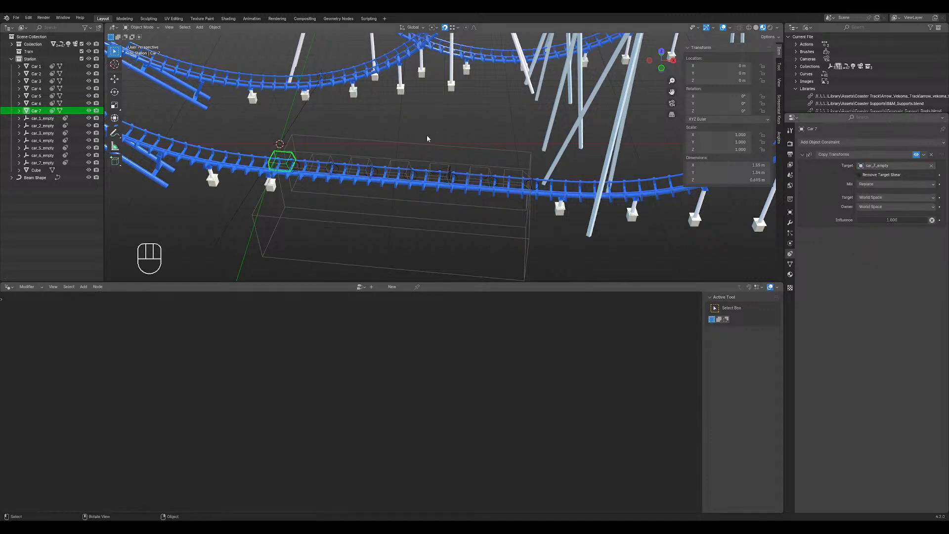
- Select the meshes Car 2 through Car 7 and isolate them in local view
middle_click_drag(488, 123, 505, 181)
scroll(514, 191, "up", 3)
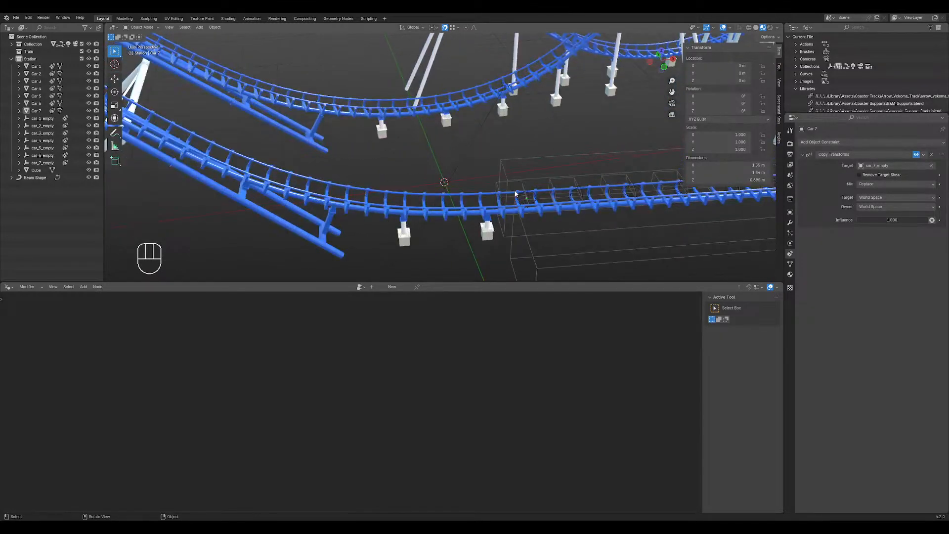
scroll(516, 194, "up", 2)
scroll(516, 194, "down", 3)
middle_click_drag(523, 187, 487, 163)
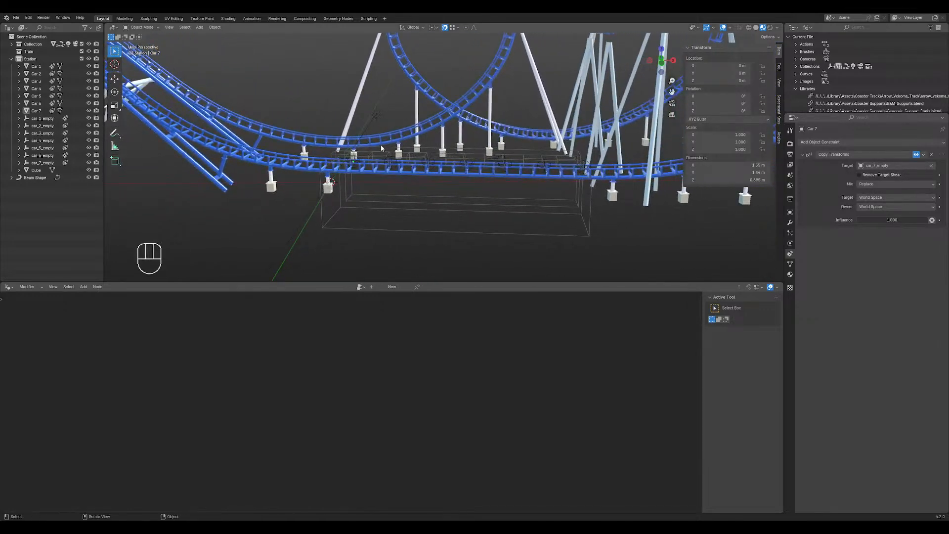
middle_click_drag(381, 148, 394, 157, "shift")
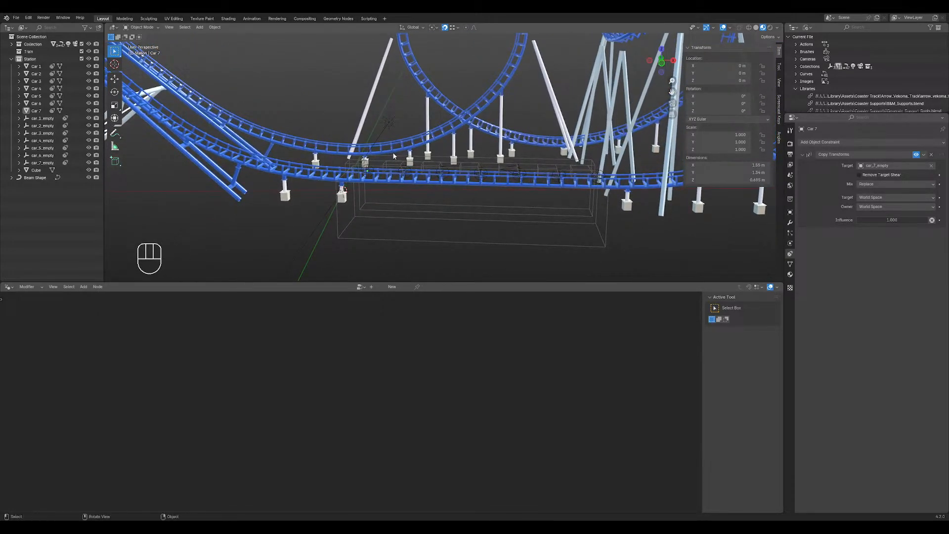
middle_click_drag(453, 161, 433, 162)
left_click(427, 168)
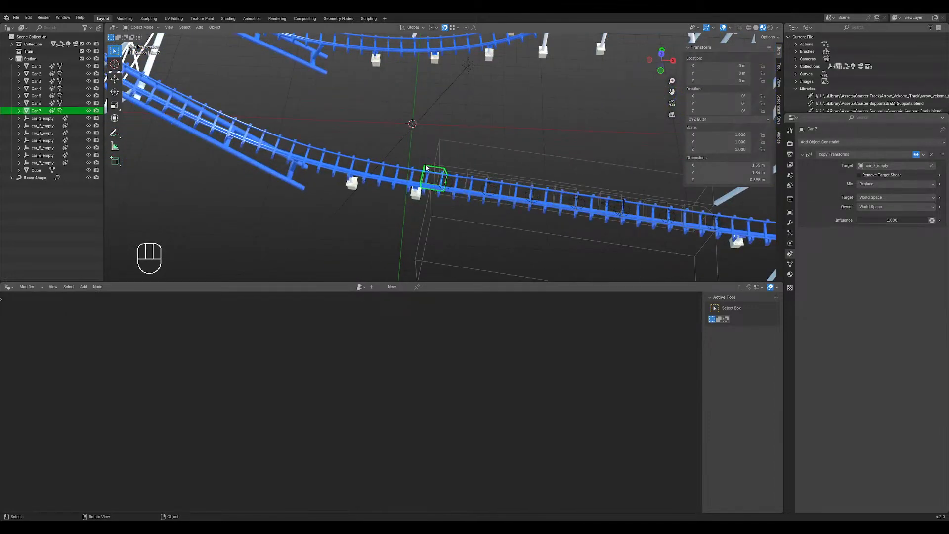
left_click(38, 74, "shift")
key("KP_Divide")
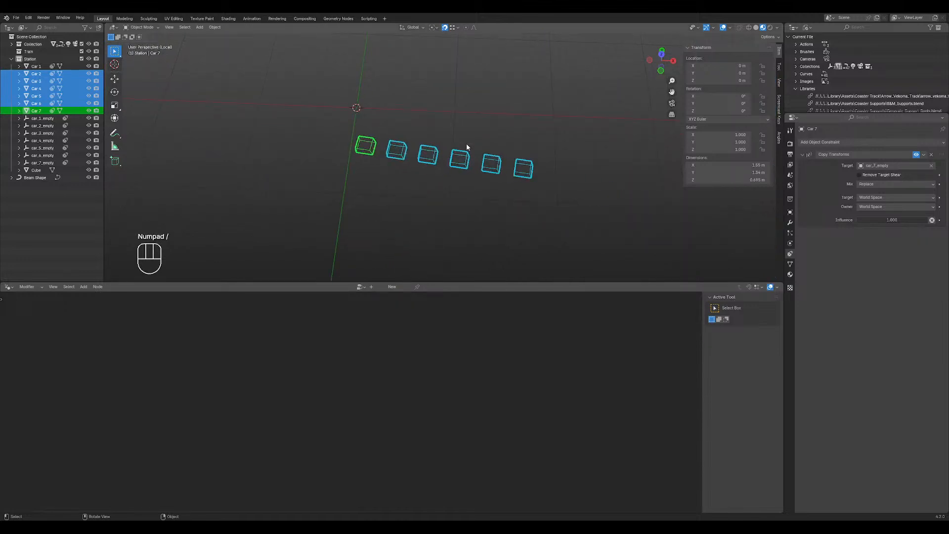
- Enter Edit Mode on the six isolated cars and select the rear end face of each one
key("Tab")
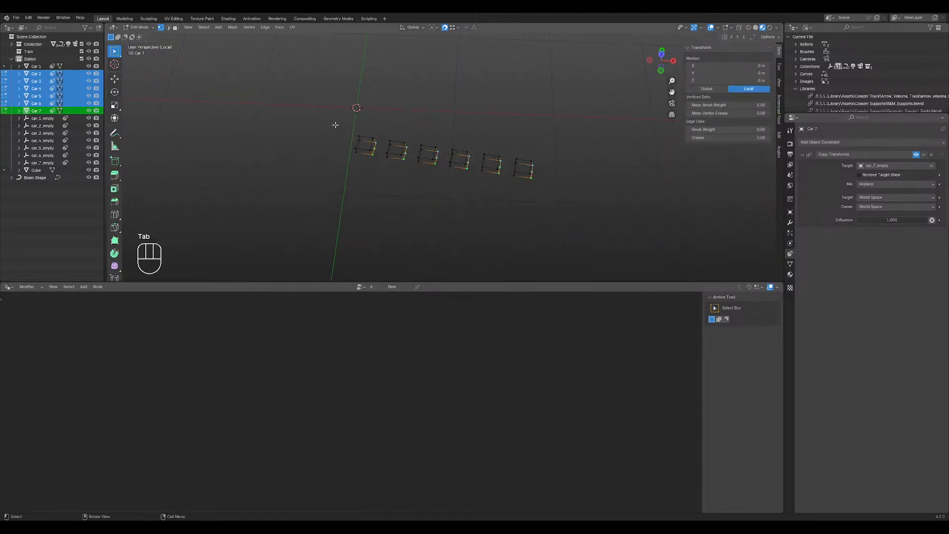
left_click_drag(335, 124, 373, 169)
left_click_drag(384, 129, 400, 167, "shift")
left_click_drag(412, 130, 466, 175, "shift")
left_click_drag(480, 142, 492, 183, "shift")
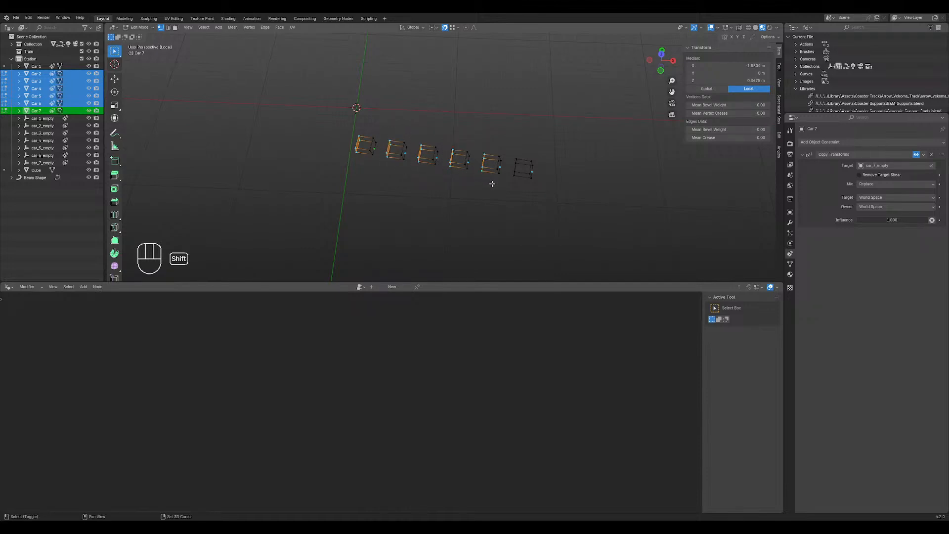
left_click_drag(510, 146, 524, 189, "shift")
middle_click_drag(309, 141, 373, 148, "shift")
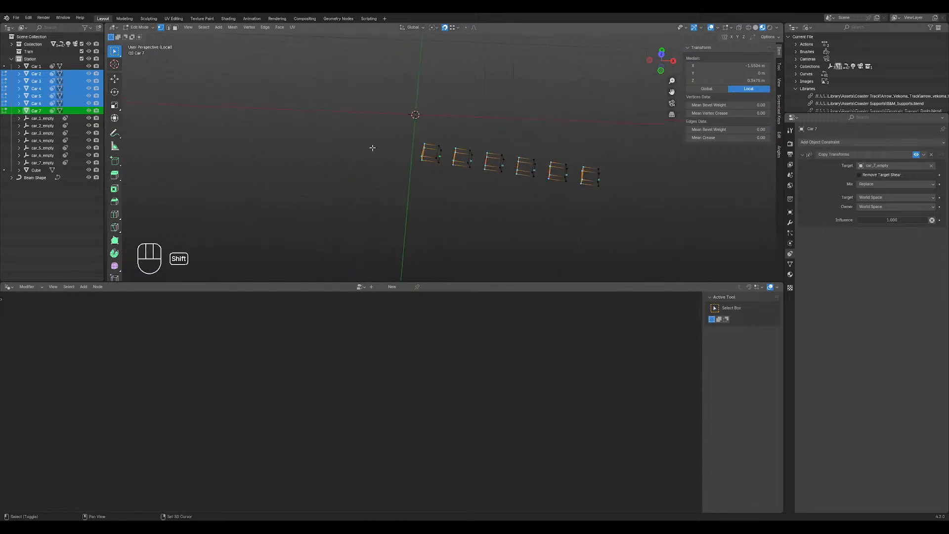
scroll(497, 188, "up", 3)
scroll(500, 190, "up", 3)
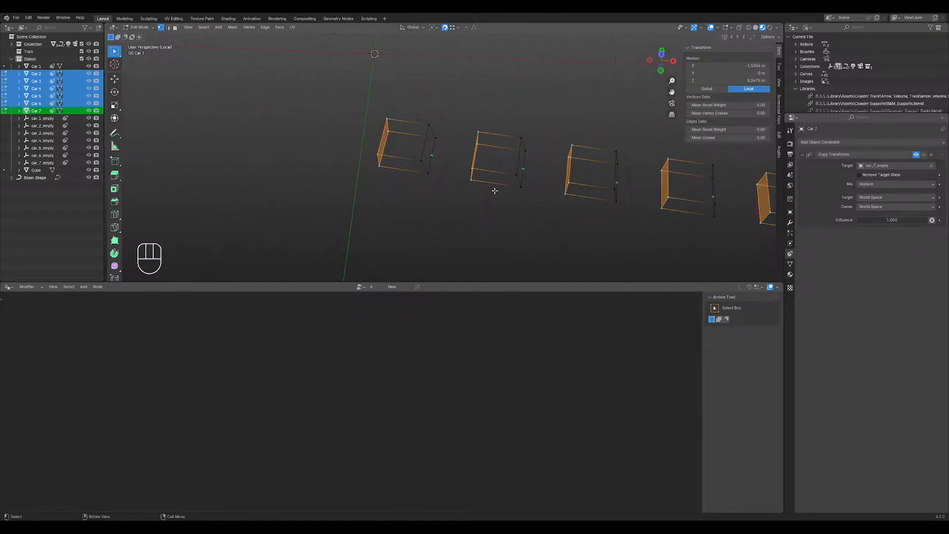
key("g")
key("z")
key("z")
key("z")
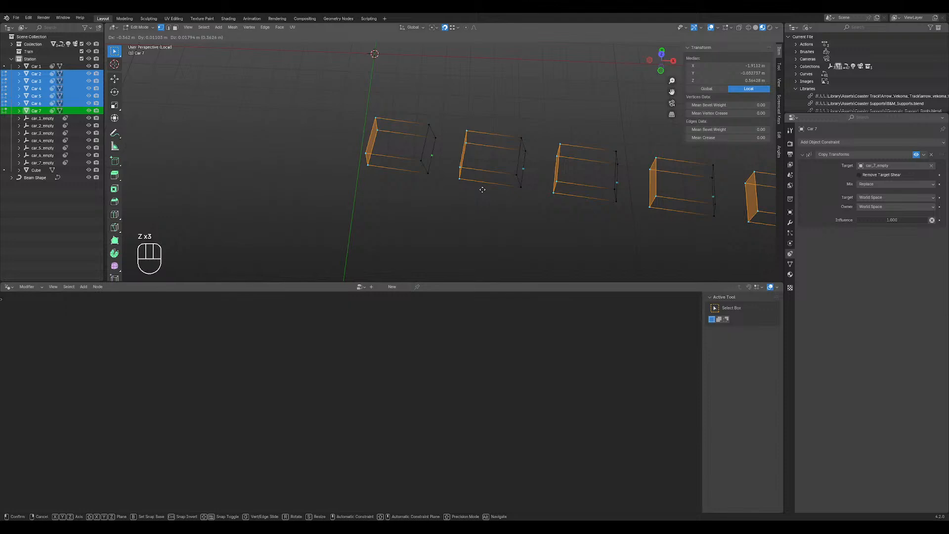
key("y")
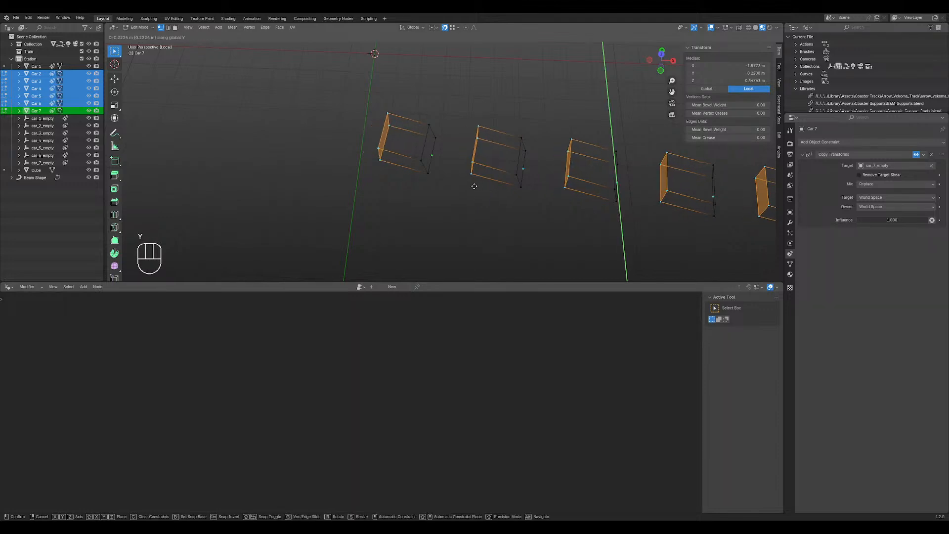
right_click(474, 189)
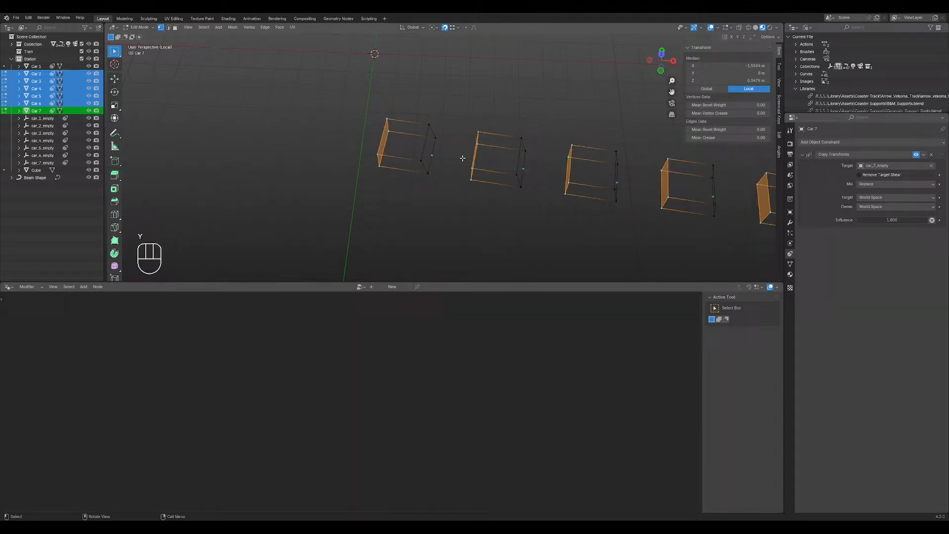
- Set the transform orientation to Normal, extend the six cars' rear faces about 0.67 m along normal Z, and return to Object Mode
left_click(410, 28)
left_click(412, 66)
key("g")
key("z")
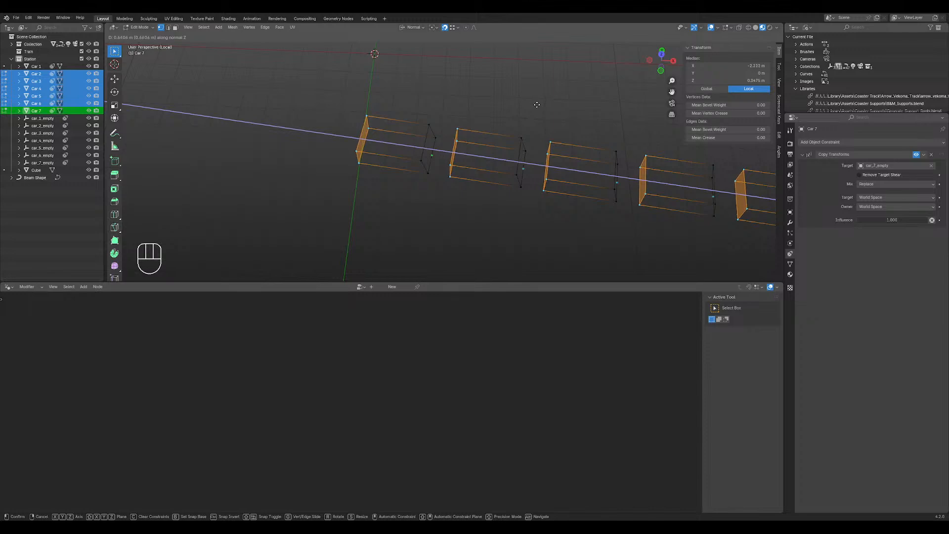
left_click(536, 106)
key("Tab")
mouse_move(539, 108)
middle_mouse_down()
mouse_move(536, 142)
mouse_move(541, 120)
middle_mouse_up()
key("Tab")
key("Tab")
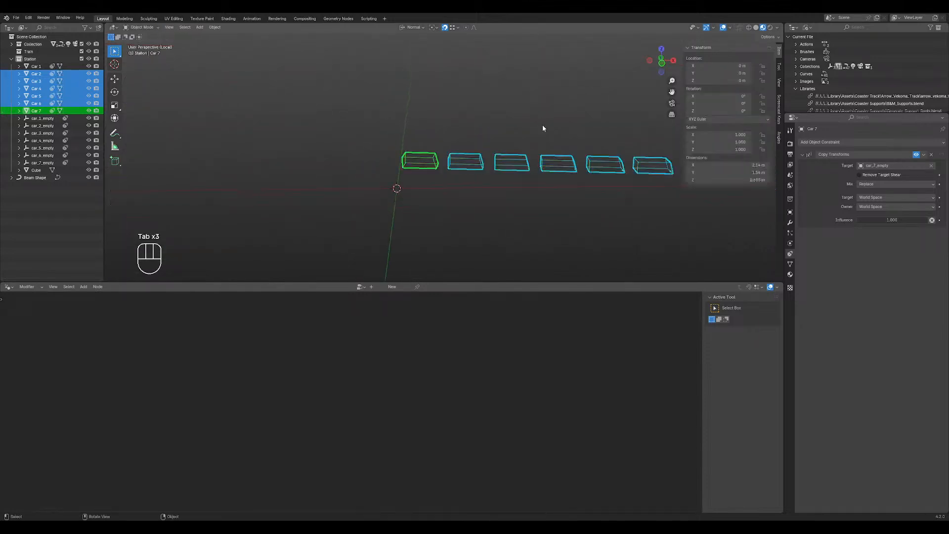
- Exit local view to bring back the full coaster scene and select car_7_empty
key("KP_Divide")
middle_click_drag(554, 129, 477, 105)
scroll(476, 106, "down", 2)
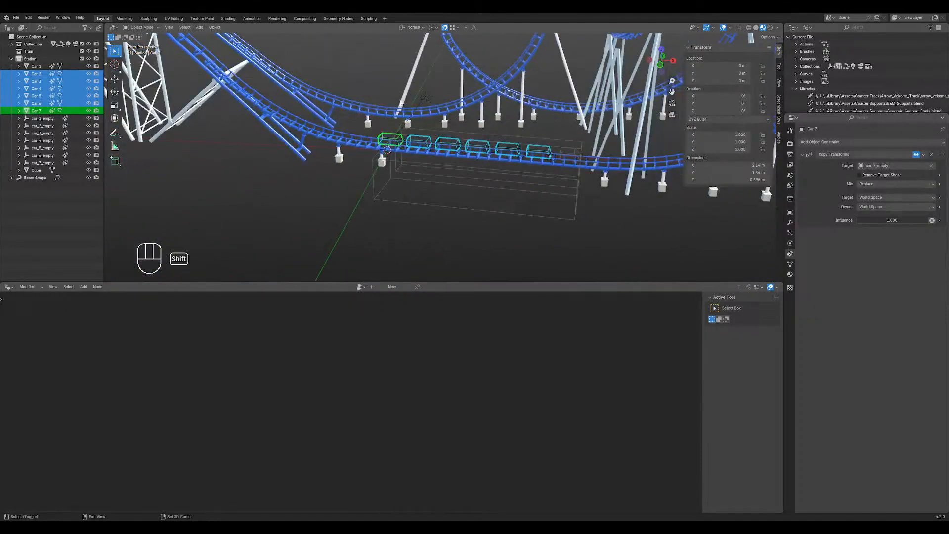
middle_click_drag(442, 131, 465, 154, "shift")
middle_click_drag(464, 153, 542, 182)
key("Tab")
key("Tab")
left_click(458, 166)
left_click(458, 165)
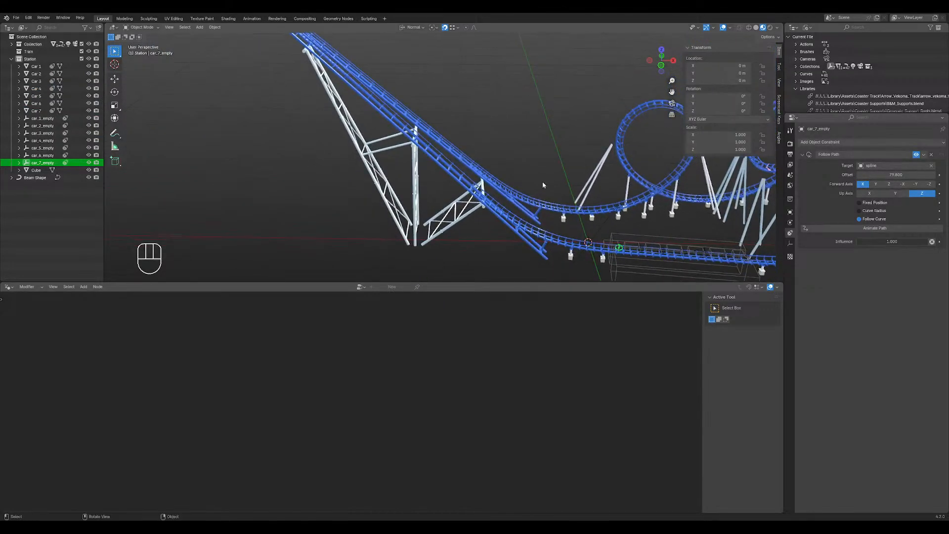
- Set car_7_empty's Follow Path offset to 97.8 near the top of the lift hill and keyframe it at frame 1
left_click_drag(911, 176, 928, 176)
middle_click_drag(460, 146, 546, 211, "shift")
scroll(440, 176, "up", 1)
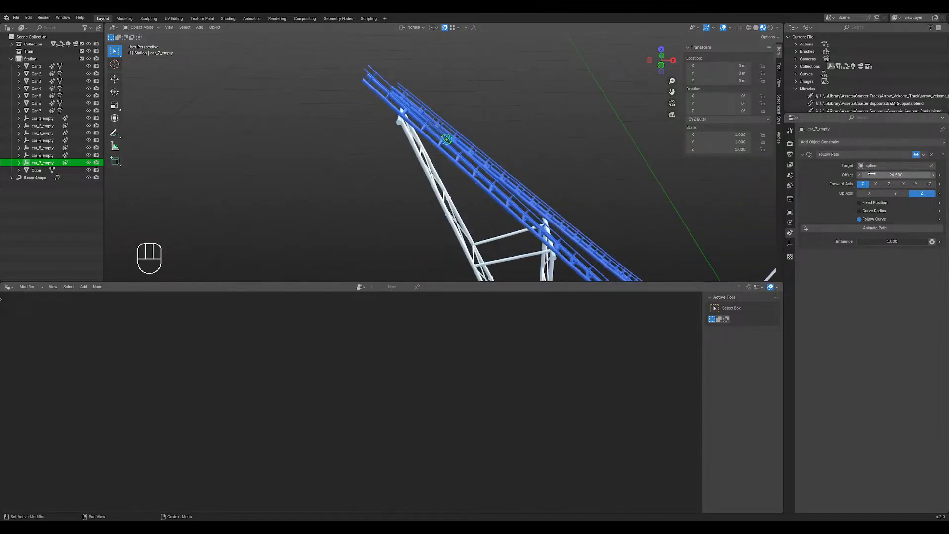
left_click_drag(871, 175, 873, 175)
middle_click_drag(639, 209, 539, 153, "shift")
scroll(539, 153, "down", 3)
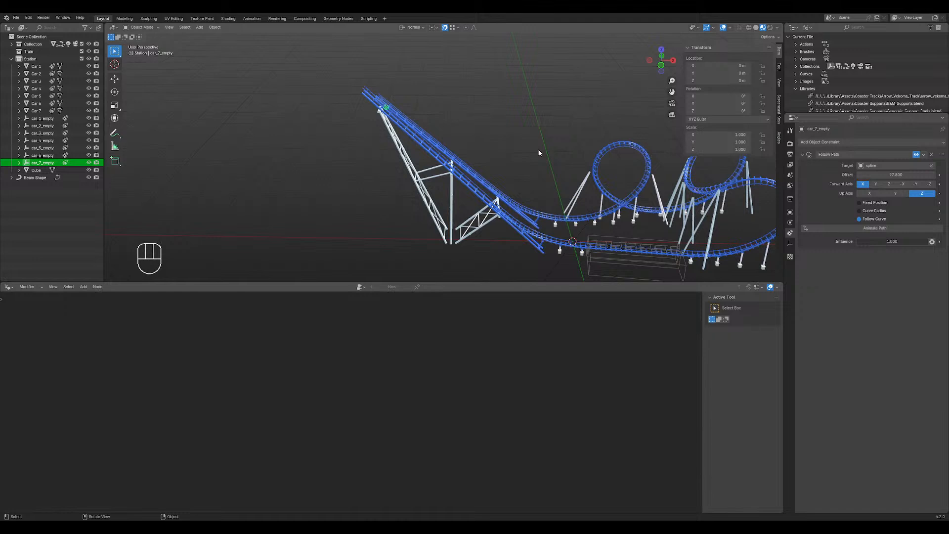
left_click(940, 175)
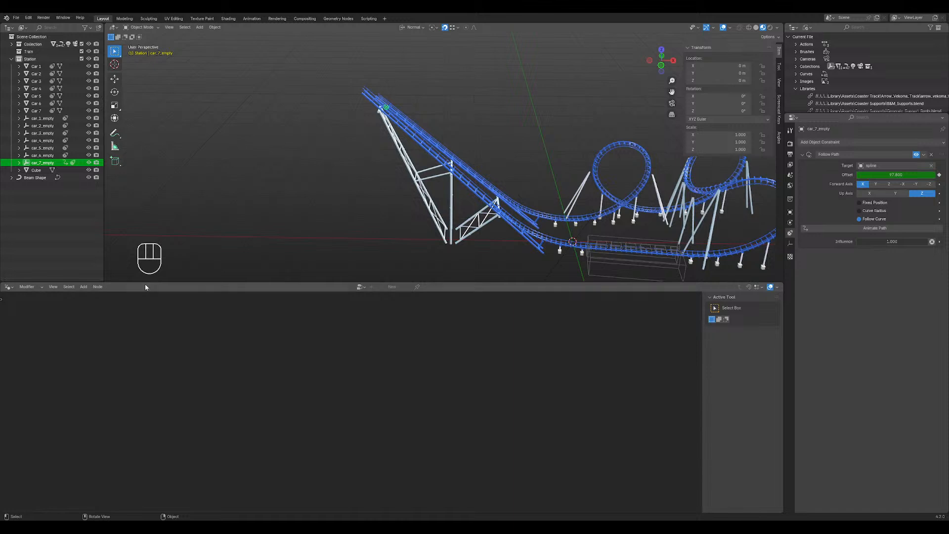
- Switch the empty Geometry Node Editor area to the Timeline
left_click(8, 287)
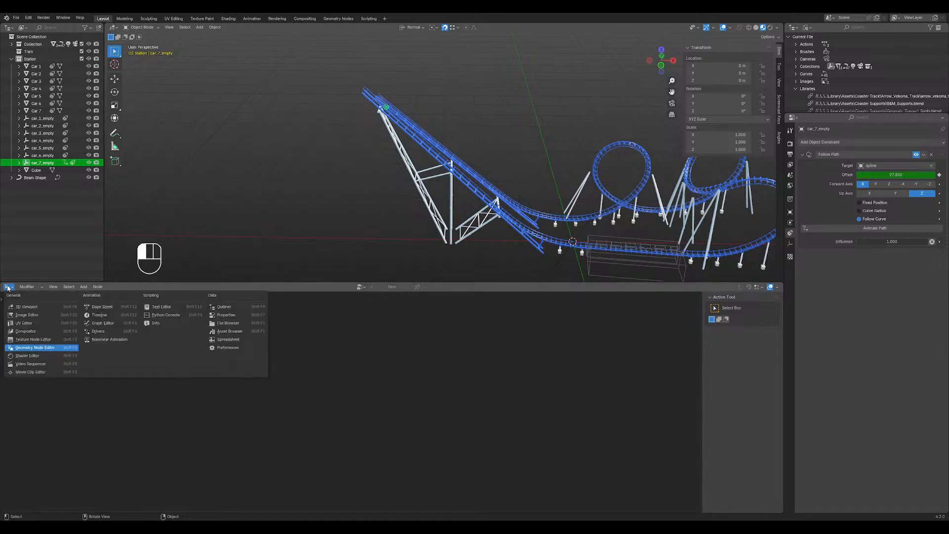
left_click(100, 315)
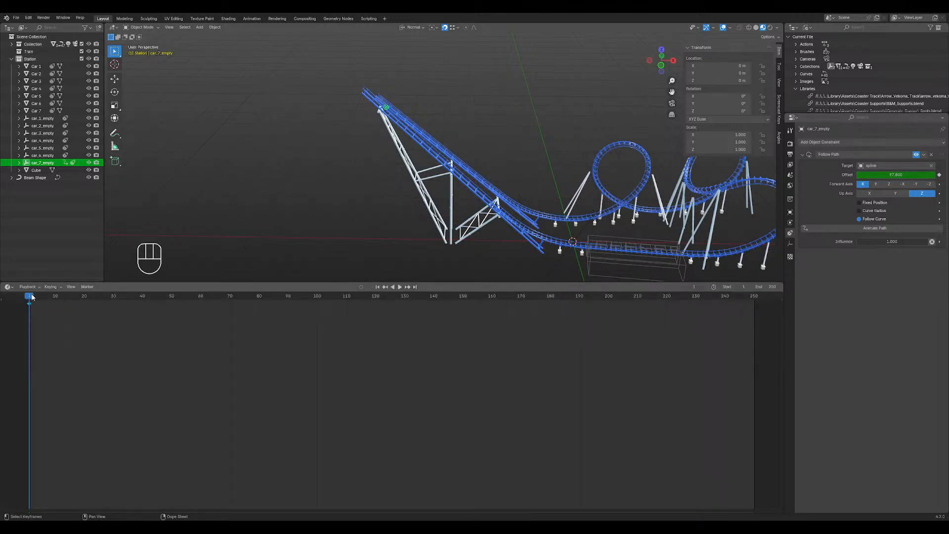
- Set the scene's end frame to 1500 and try scrubbing the animation forward from frame 1
left_click(765, 287)
type("1500")
key("Return")
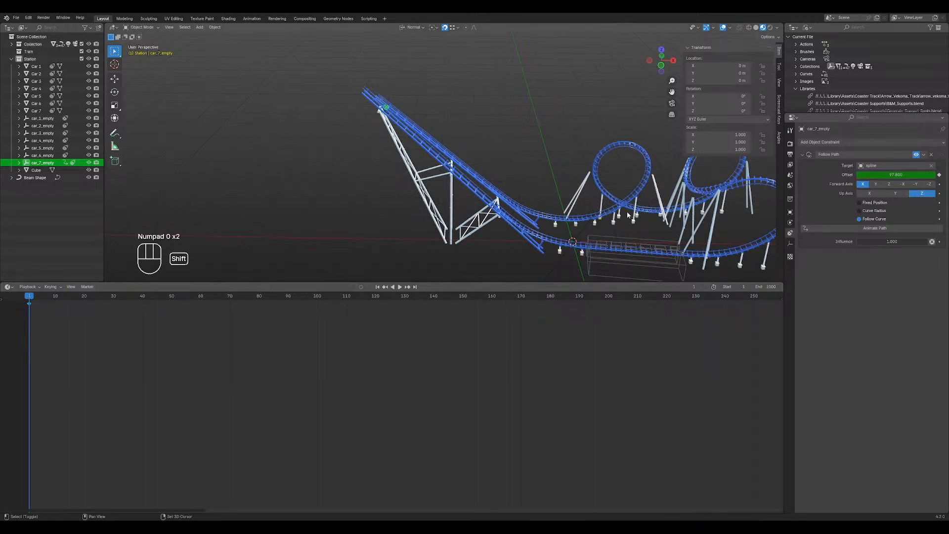
middle_click_drag(627, 212, 411, 187)
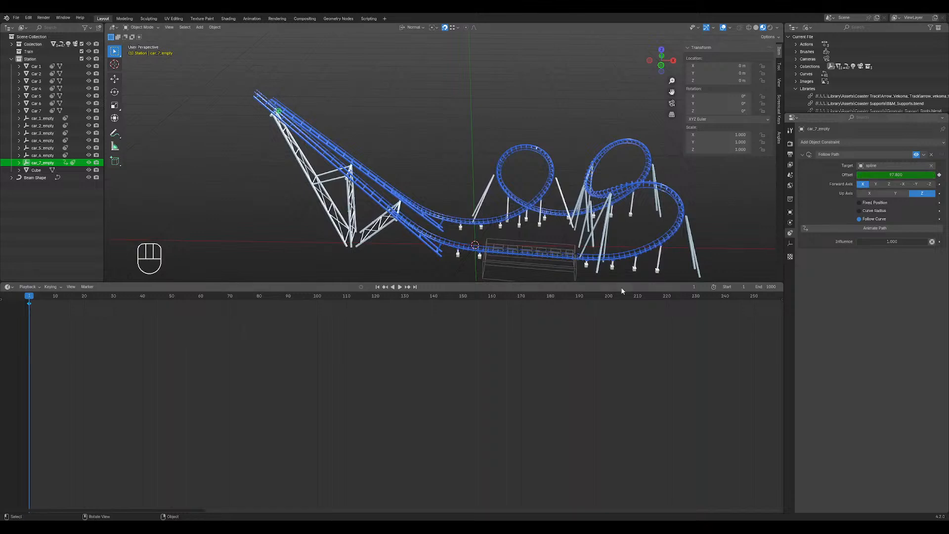
left_click_drag(33, 295, 339, 292)
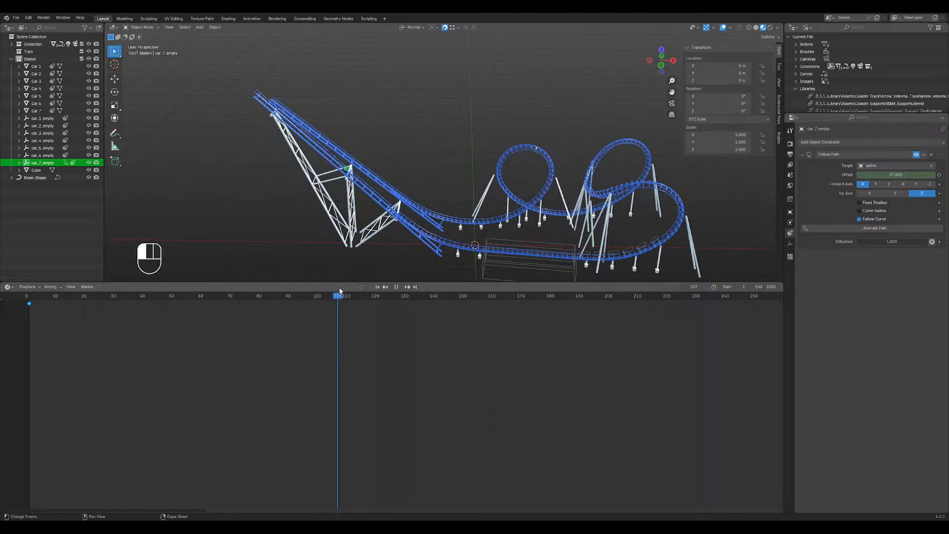
key("ctrl+z")
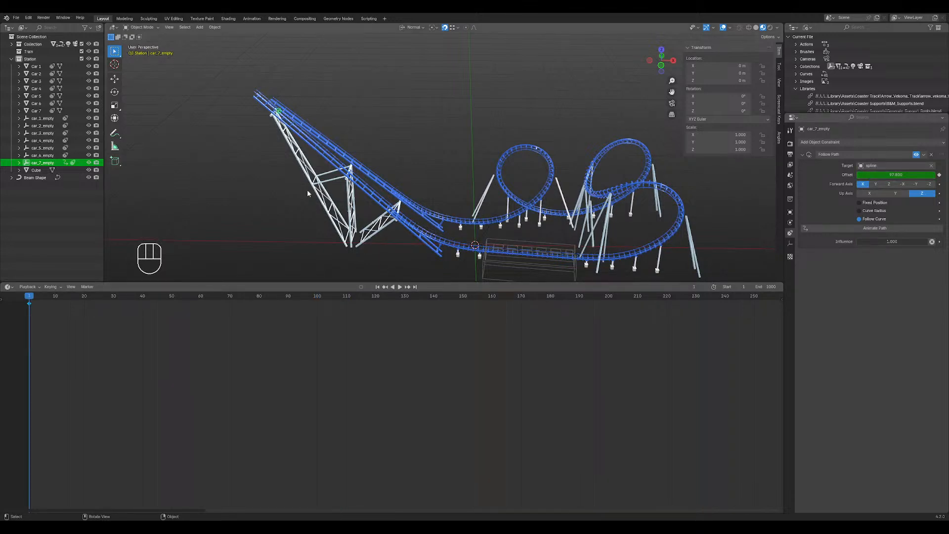
- Undo the end frame change, the offset keyframe and the offset change on car_7_empty
left_click(877, 175)
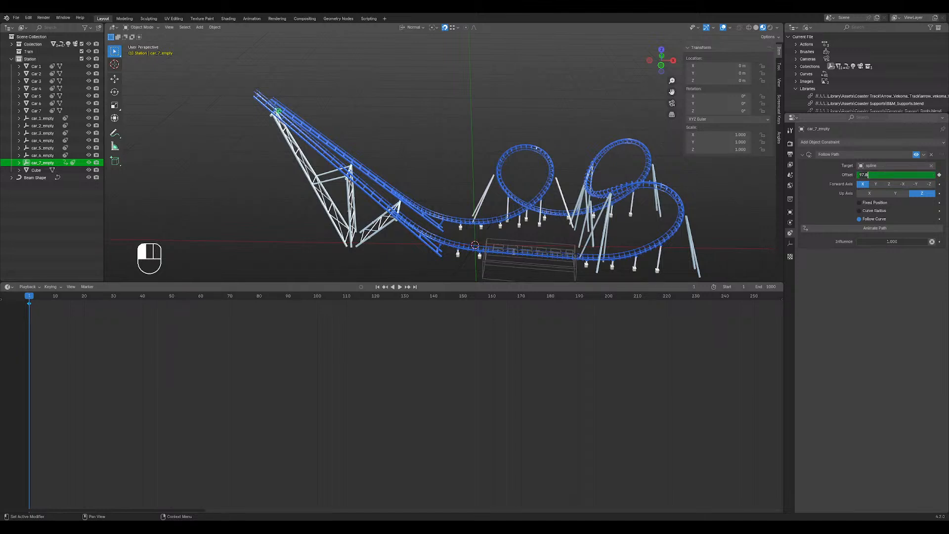
left_click(497, 219)
right_click(459, 145)
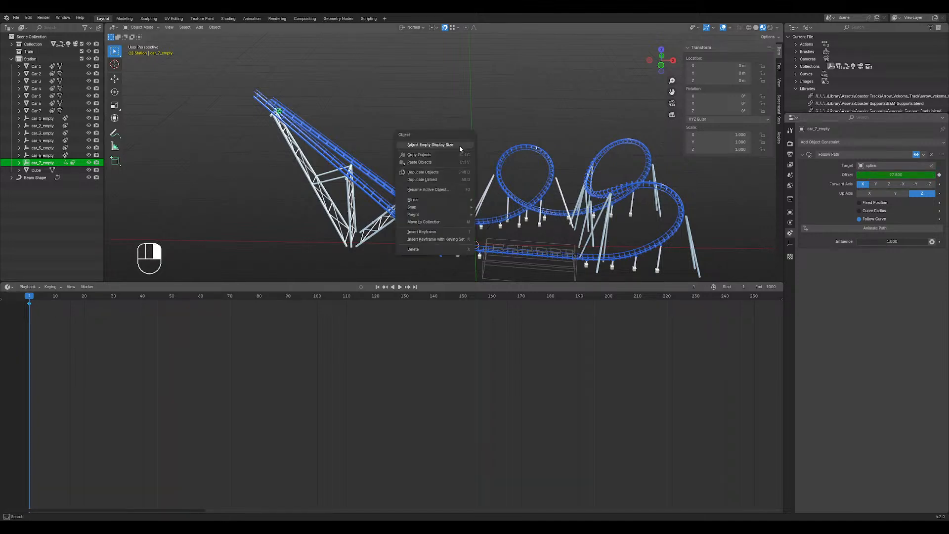
left_click(492, 99)
middle_click_drag(473, 148, 461, 187)
key("ctrl+z")
key("ctrl+z")
key("ctrl+z")
key("ctrl+z")
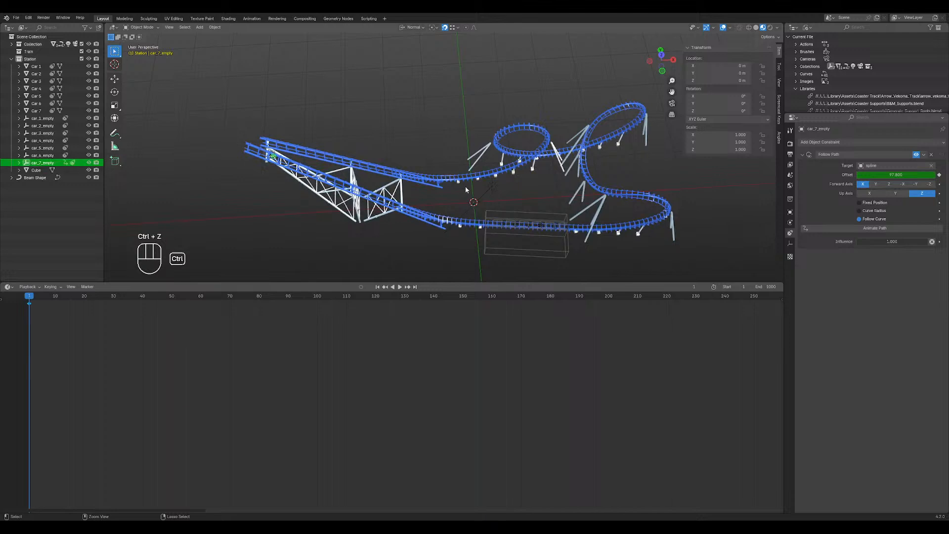
key("ctrl+z")
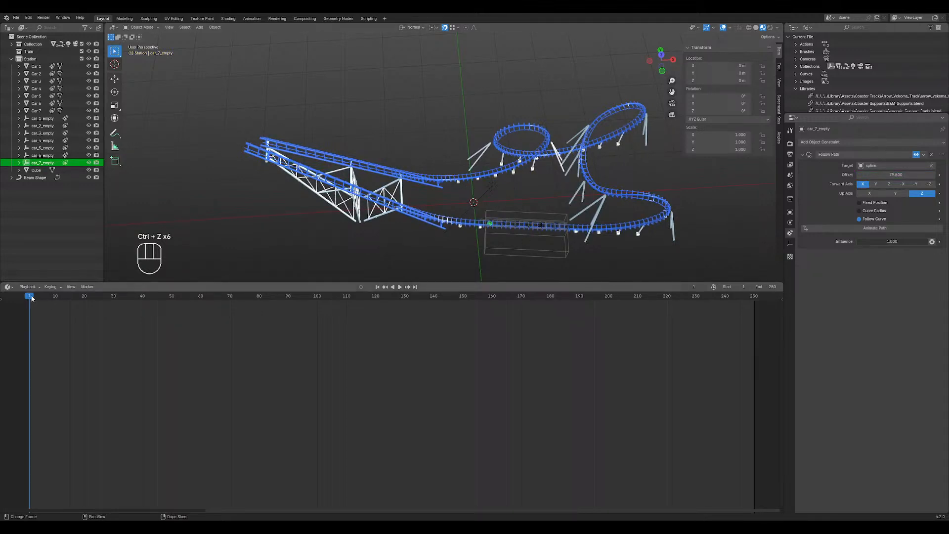
- Move the playhead to frame 0 and set car_7_empty's Follow Path offset to 96.8
left_click_drag(31, 298, 14, 306)
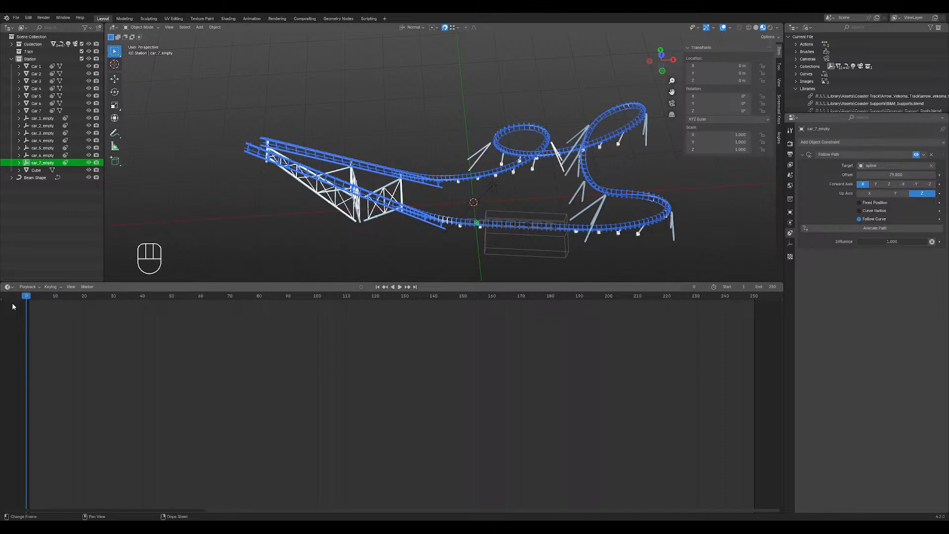
left_click(876, 175)
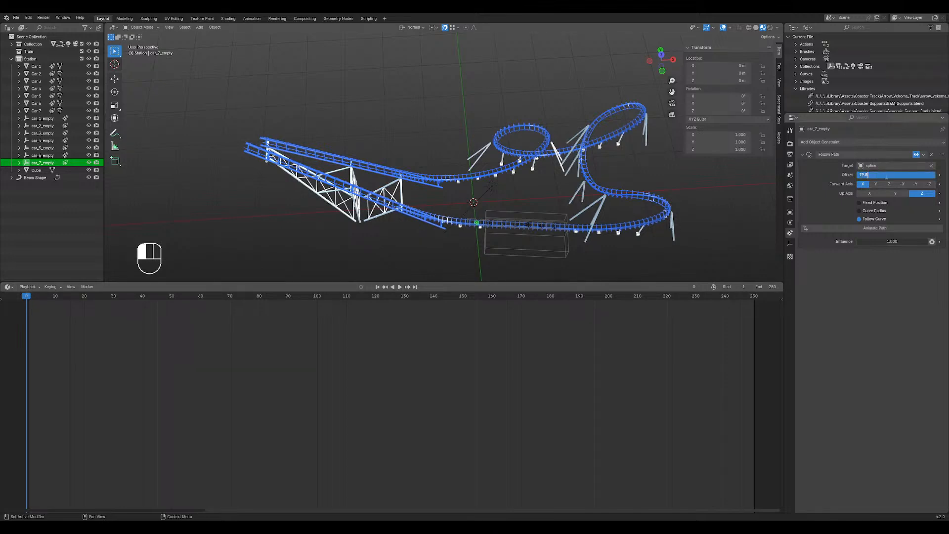
key("Return")
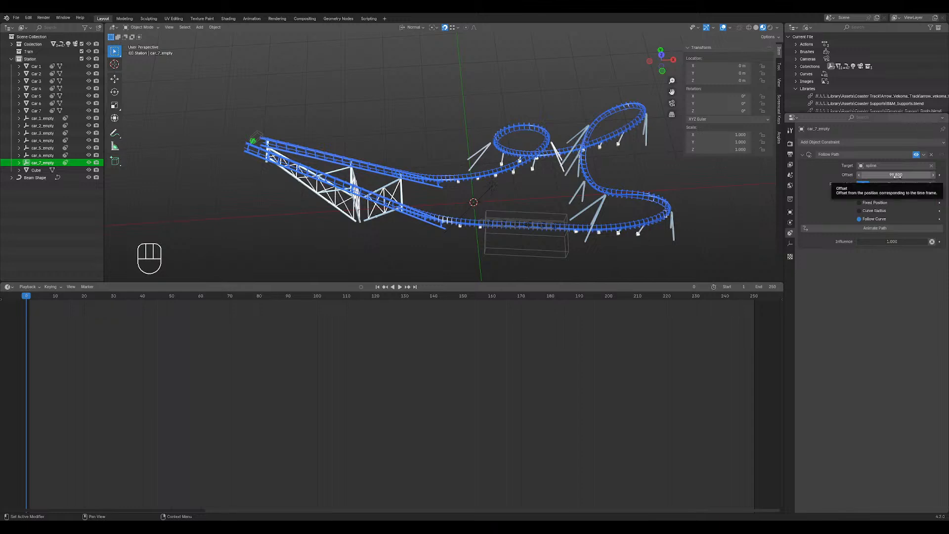
left_click(896, 175)
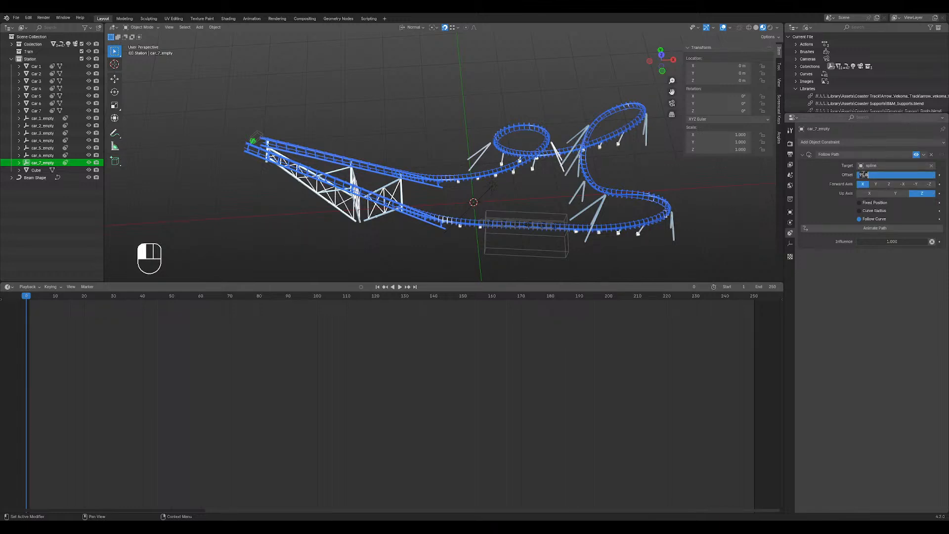
key("Return")
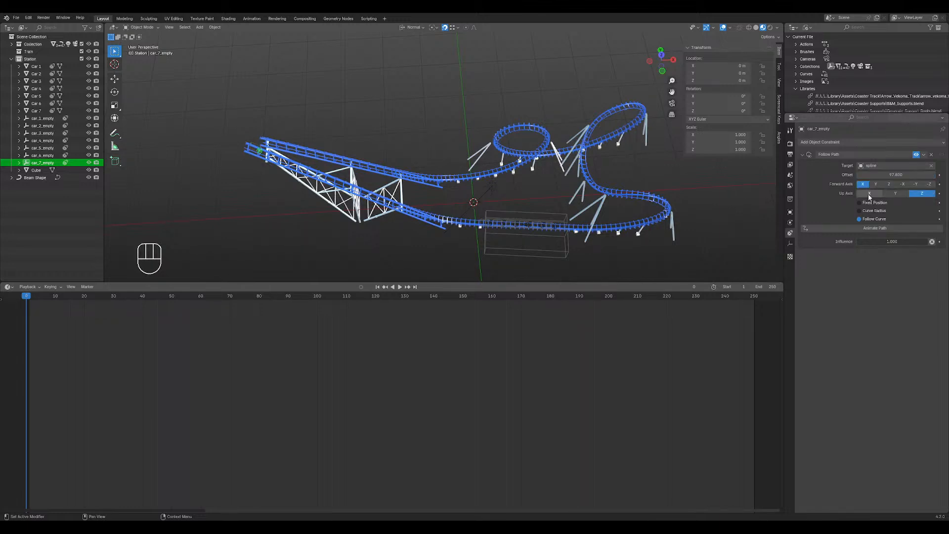
middle_click_drag(240, 170, 240, 125)
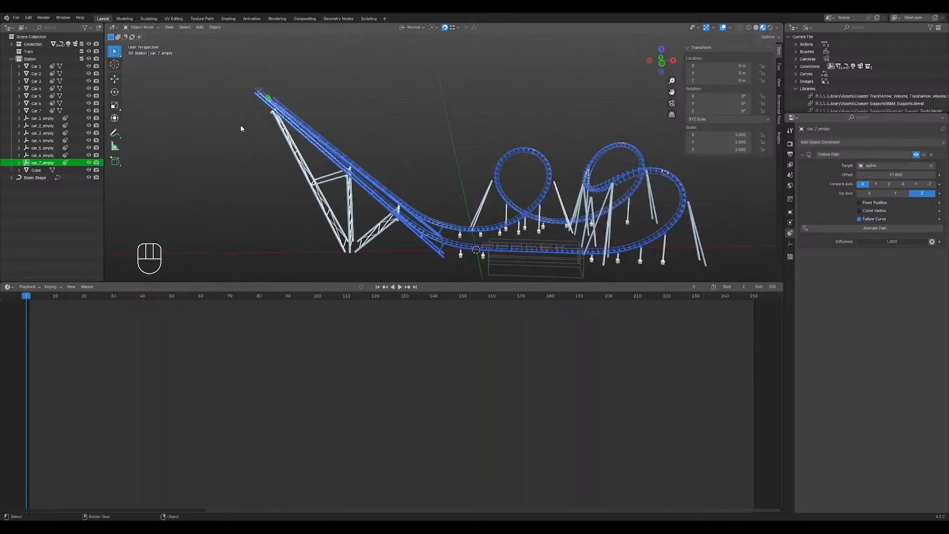
left_click(894, 173)
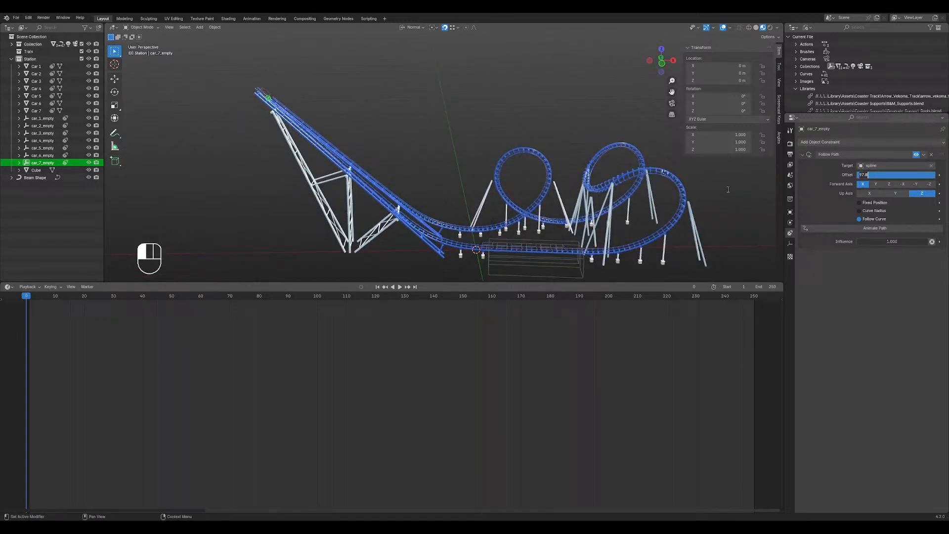
left_click(272, 98)
left_click(896, 175)
mouse_move(896, 174)
left_mouse_down()
mouse_move(875, 175)
mouse_move(896, 175)
left_mouse_up()
middle_click_drag(397, 141, 373, 137)
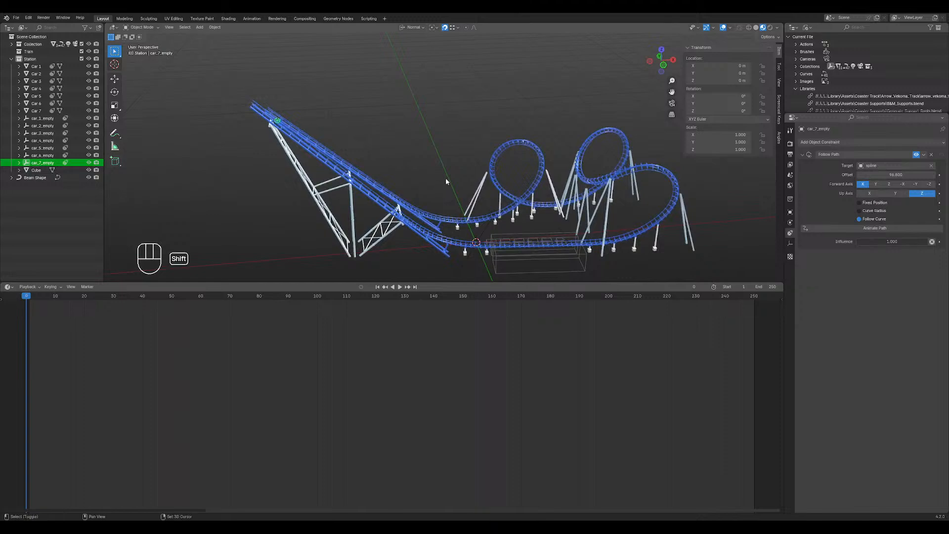
middle_click_drag(446, 177, 464, 151)
scroll(531, 215, "up", 6)
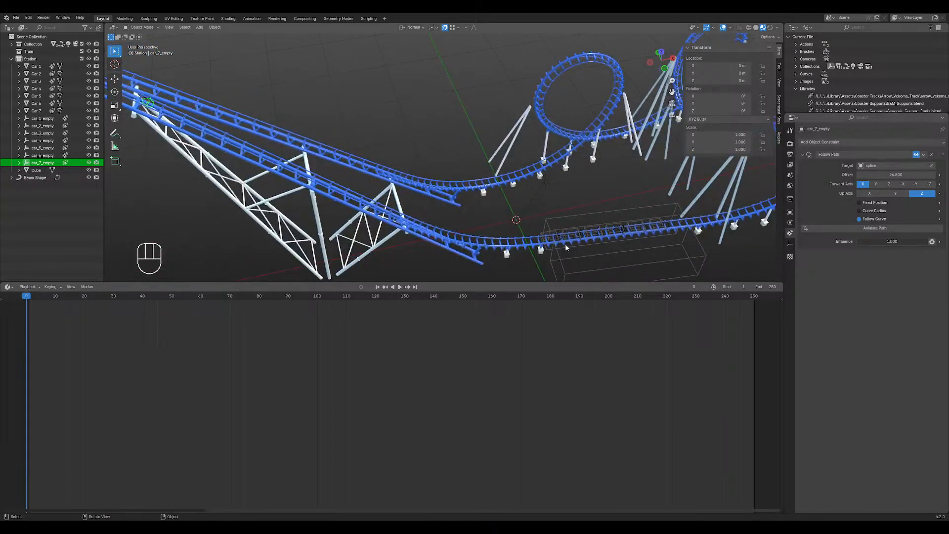
left_click(540, 243)
left_click(563, 243)
middle_click_drag(562, 243, 553, 226)
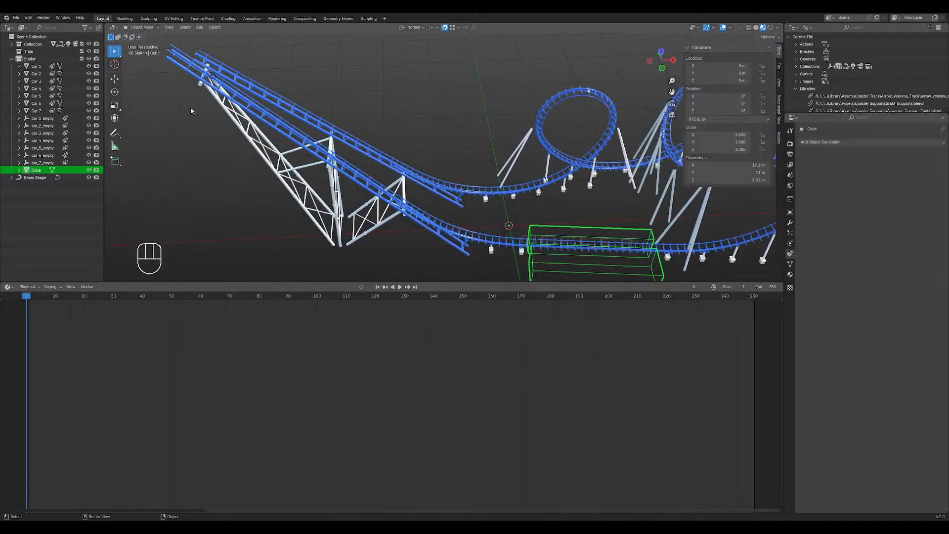
left_click(216, 82)
left_click(214, 78)
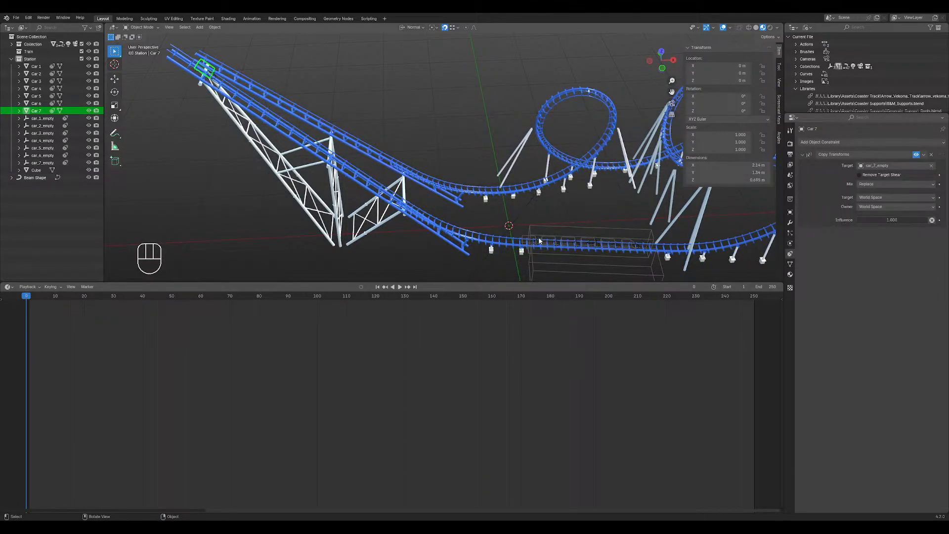
- Select car_6_empty at the rear of the train in the station and set its Follow Path offset to 95.8
scroll(569, 255, "up", 4)
middle_click_drag(577, 261, 487, 119, "shift")
scroll(494, 118, "up", 1)
left_click(481, 127)
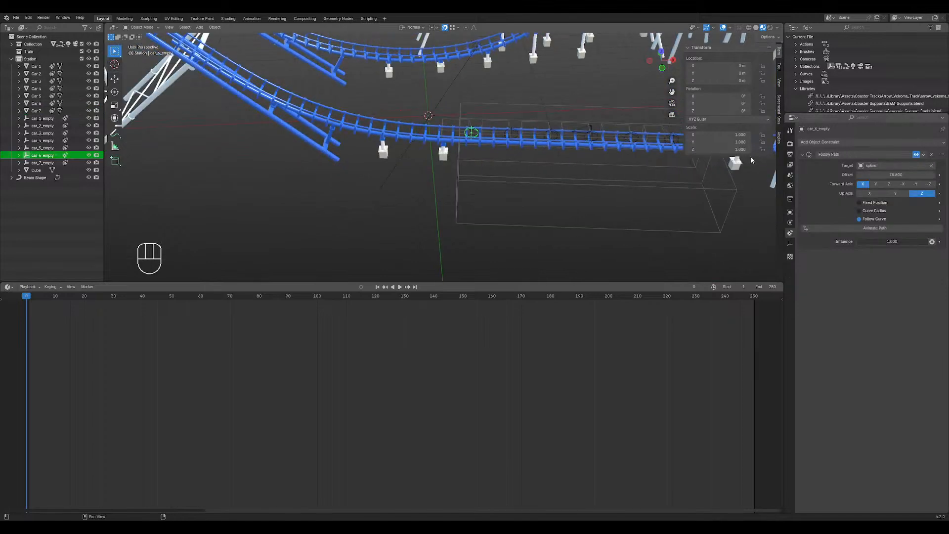
left_click(902, 176)
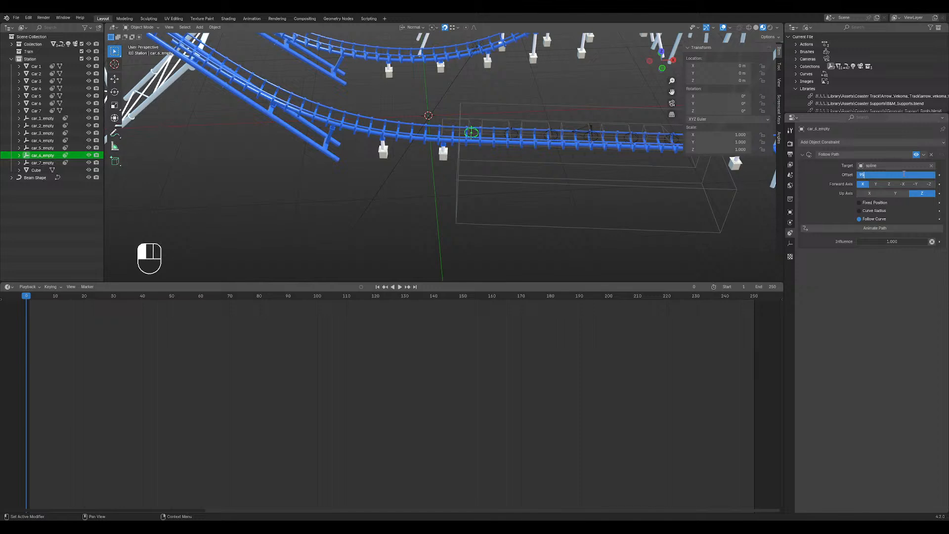
type("95.8")
key("Return")
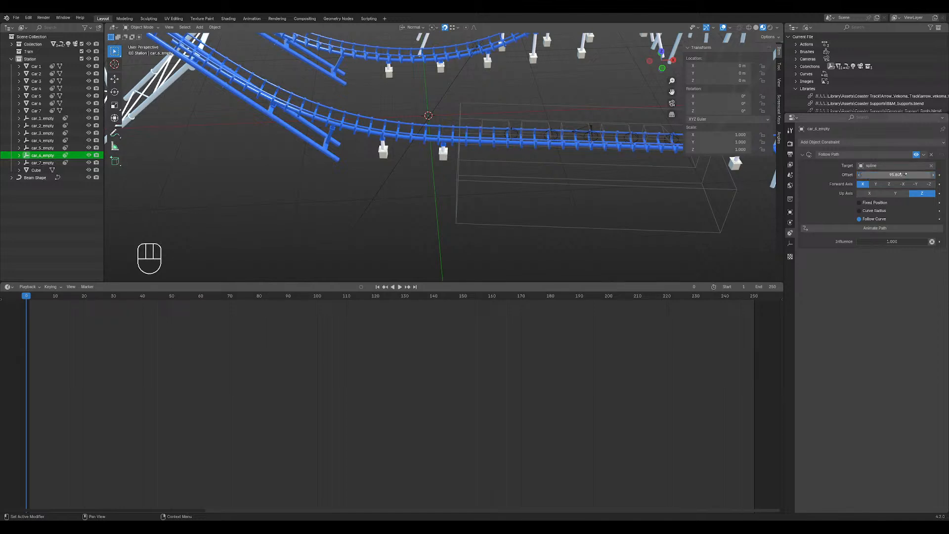
- Select car_5_empty in the station and set its Follow Path offset to 4.8
middle_click_drag(435, 178, 342, 144)
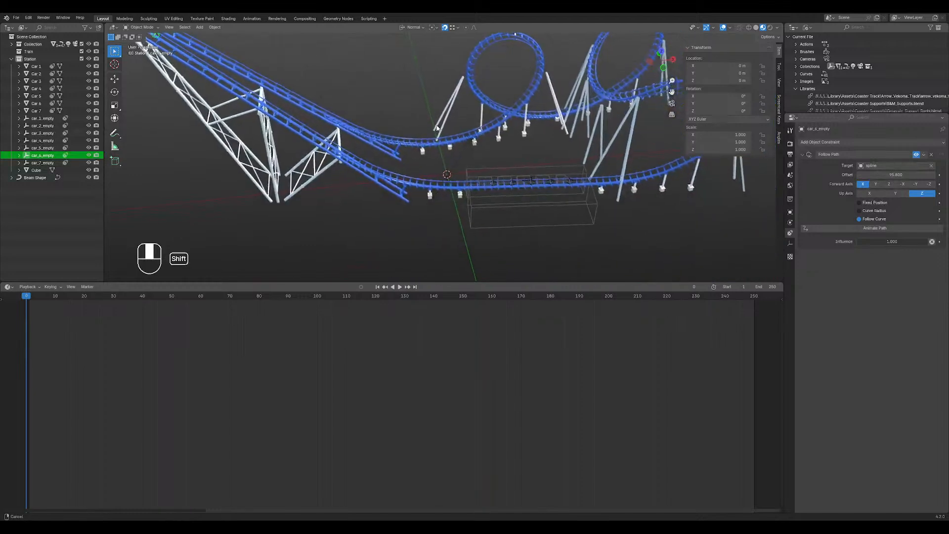
scroll(507, 194, "up", 2)
left_click(514, 194)
left_click(513, 194)
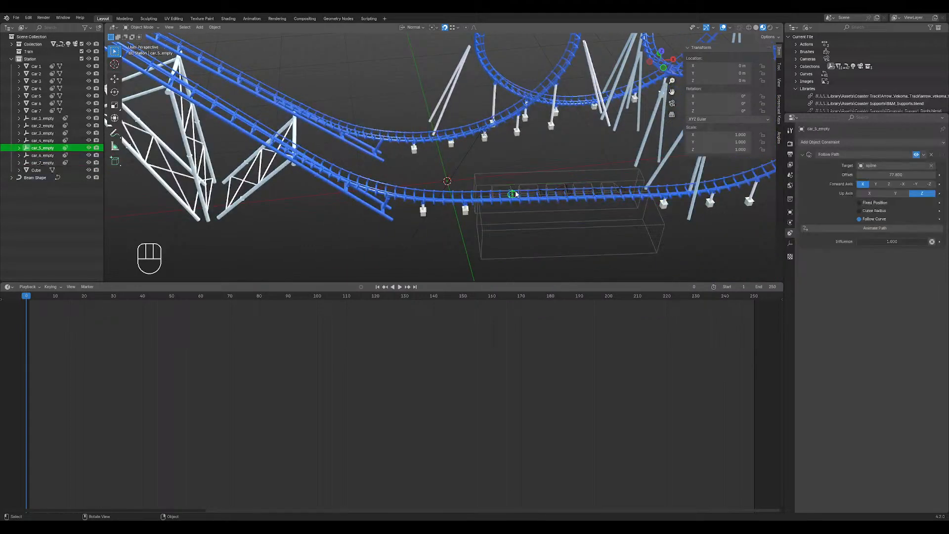
left_click(920, 175)
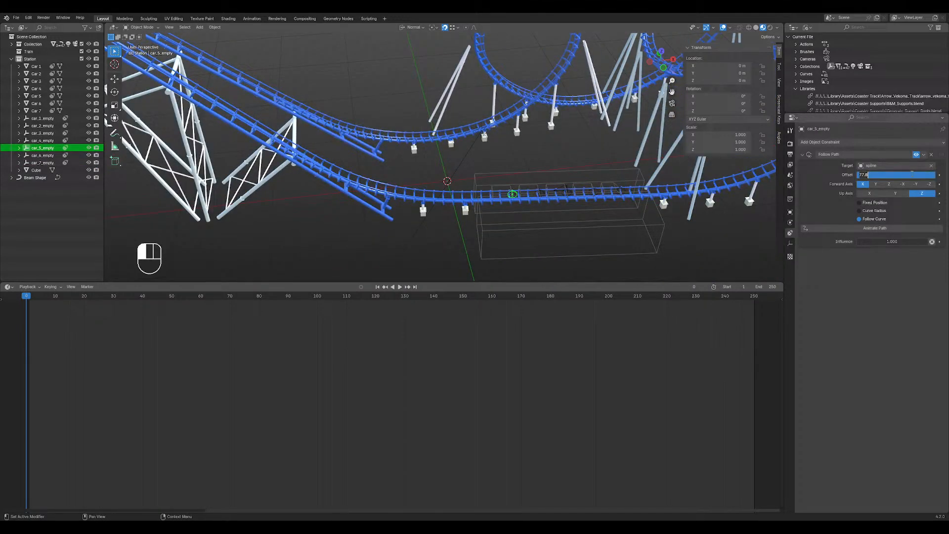
type("04.8")
key("Return")
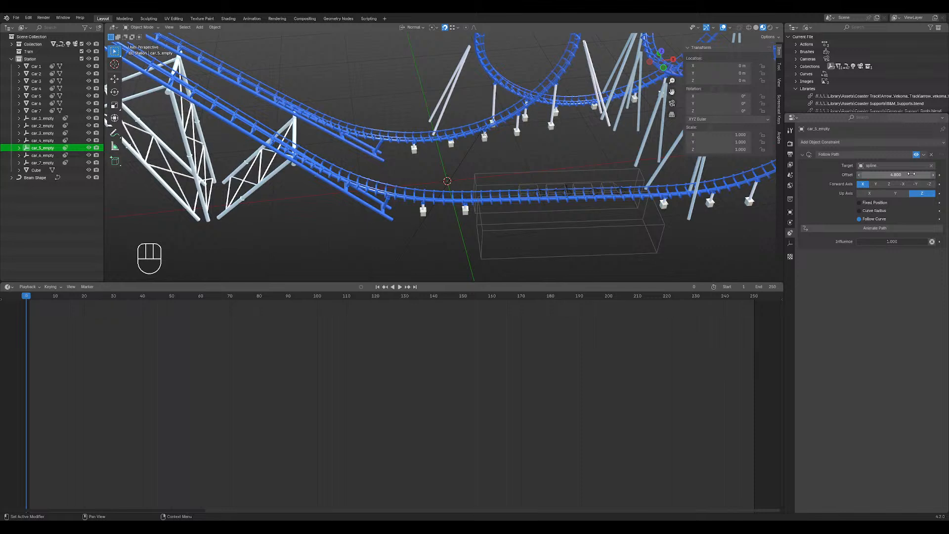
- Select car_4_empty in the station and change its Follow Path offset to move it up with the rear cars
left_click(540, 193)
left_click(541, 193)
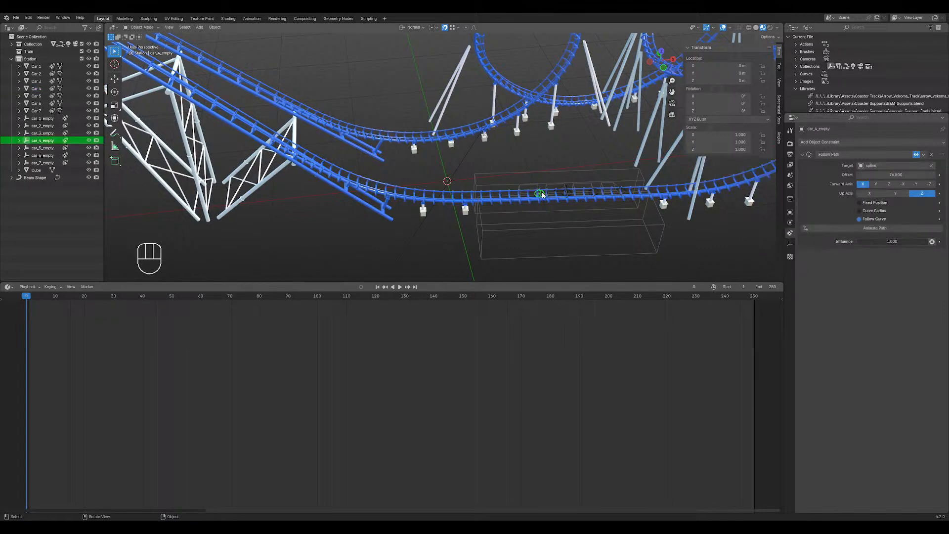
left_click(900, 174)
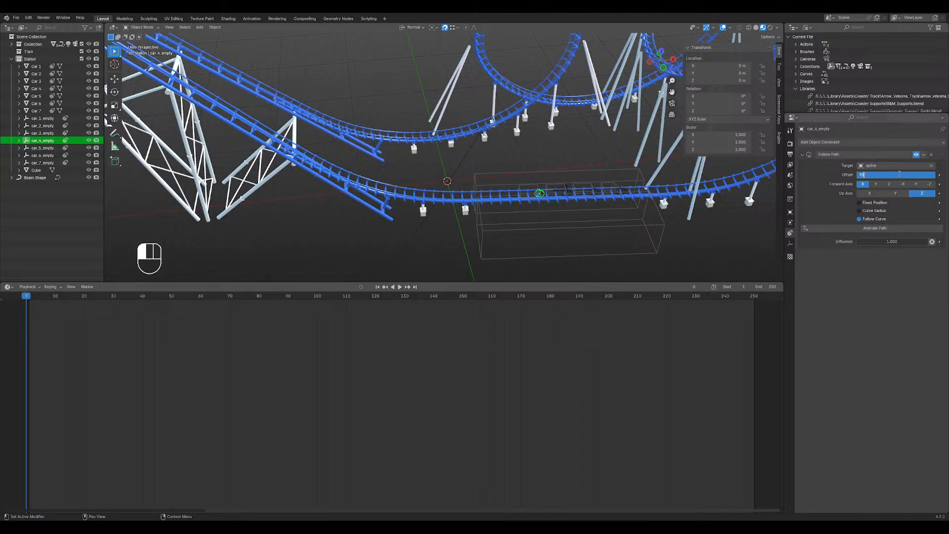
key("Return")
- Select car_5_empty on the lift hill and set its Follow Path offset to 94.8
scroll(317, 158, "down", 4)
middle_click_drag(312, 157, 331, 99, "shift")
left_click(320, 91)
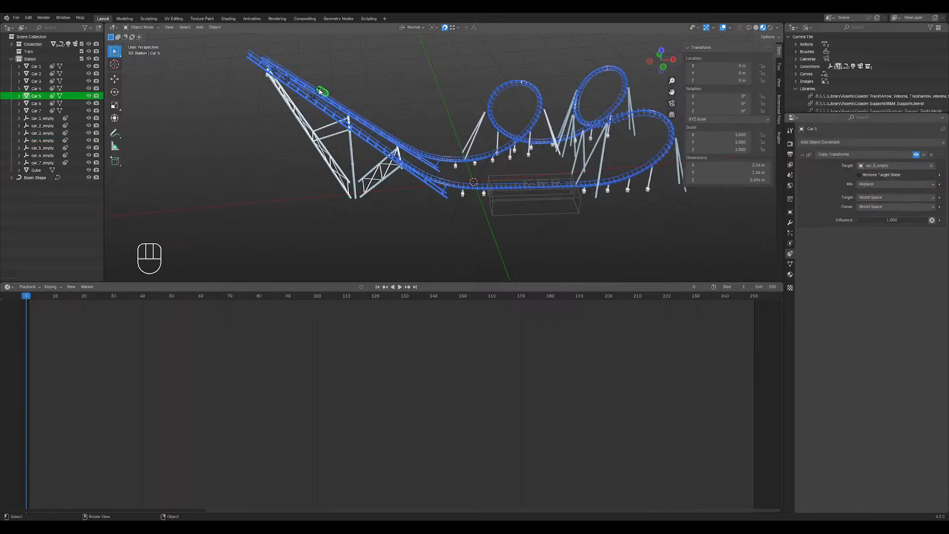
left_click(318, 89)
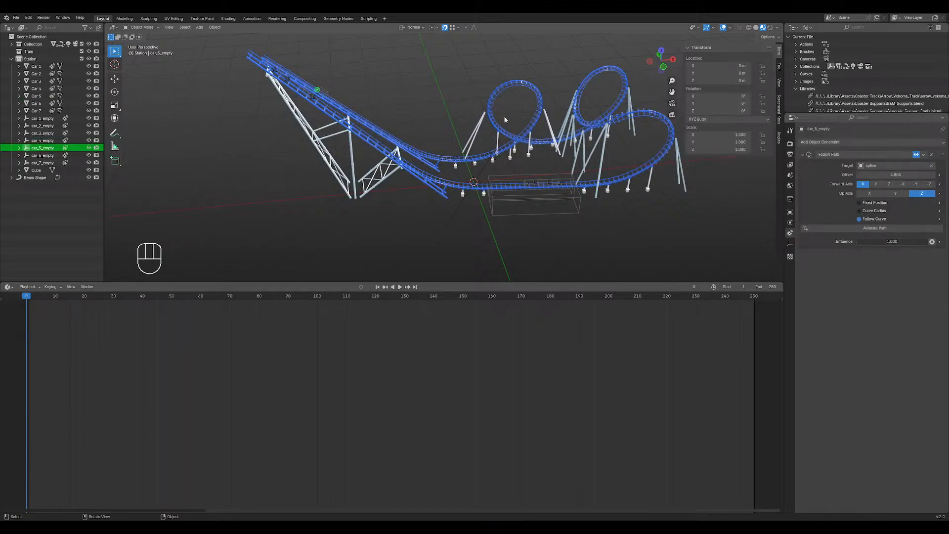
left_click(877, 175)
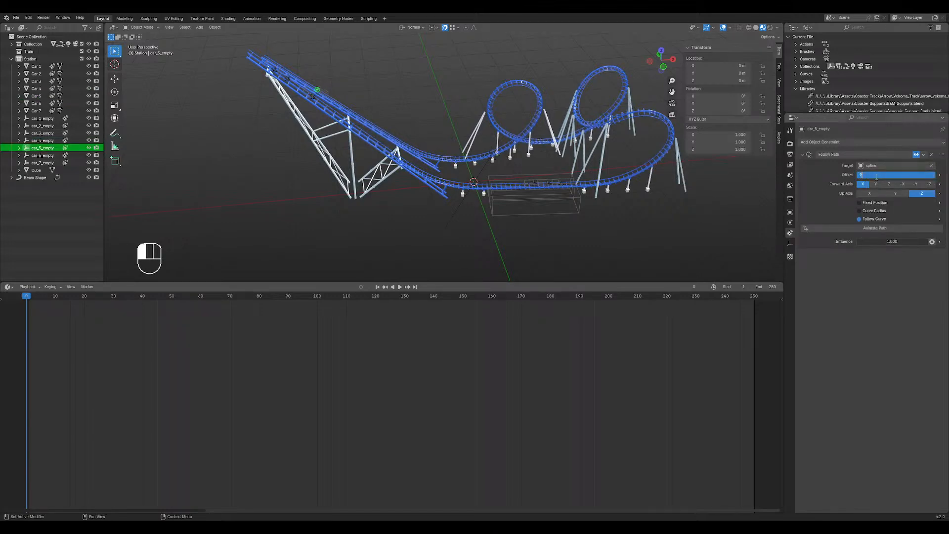
type("94.8")
key("Return")
- Check car_4_empty's placement on the lift hill, and set the Follow Path offset of car_3_empty in the station to 92.8
middle_click_drag(461, 124, 324, 85)
left_click(314, 91)
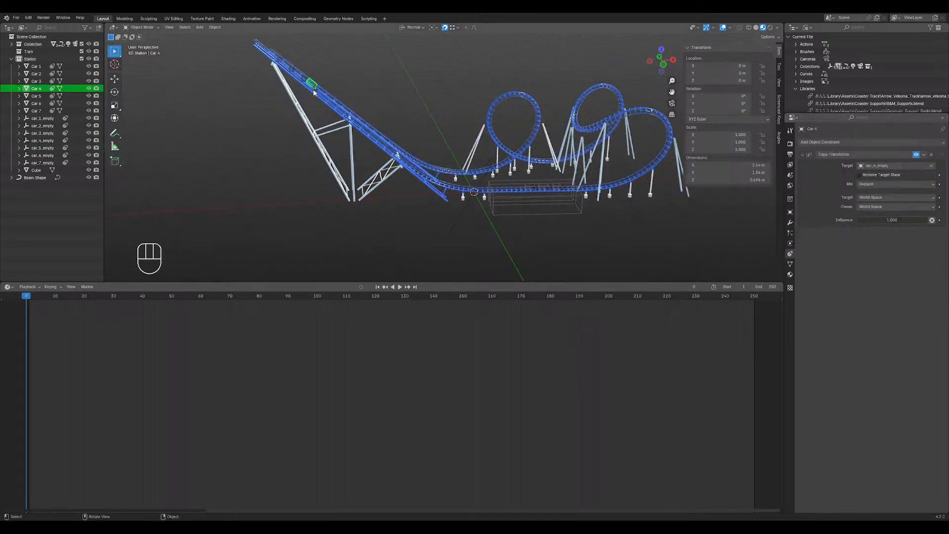
left_click(319, 91)
middle_click_drag(547, 160, 526, 179, "shift")
scroll(557, 209, "up", 4)
middle_click_drag(602, 203, 564, 195, "shift")
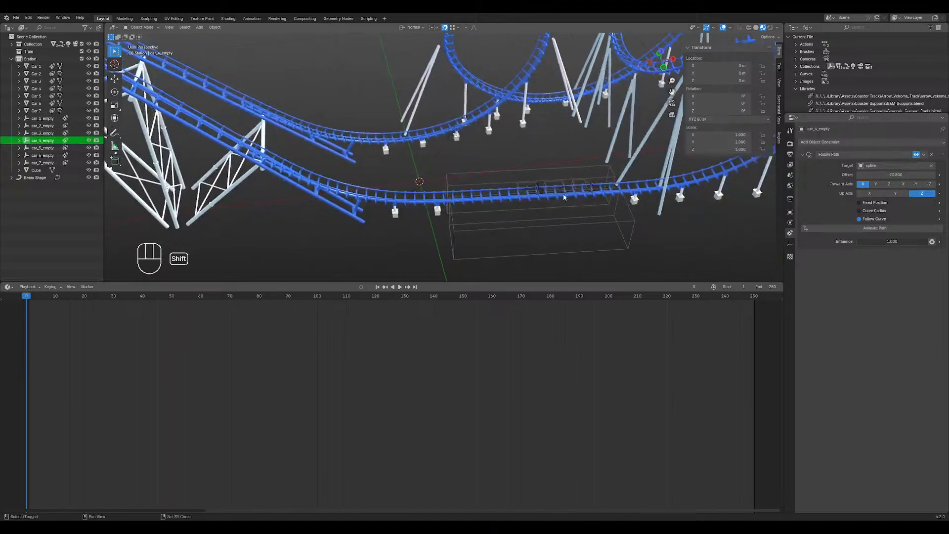
left_click(543, 190)
left_click(542, 189)
left_click(542, 191)
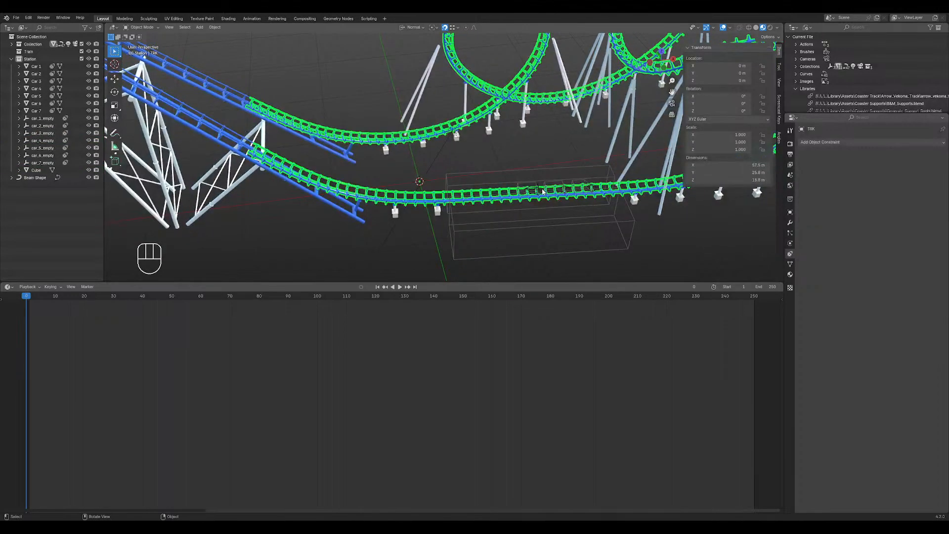
left_click(542, 191)
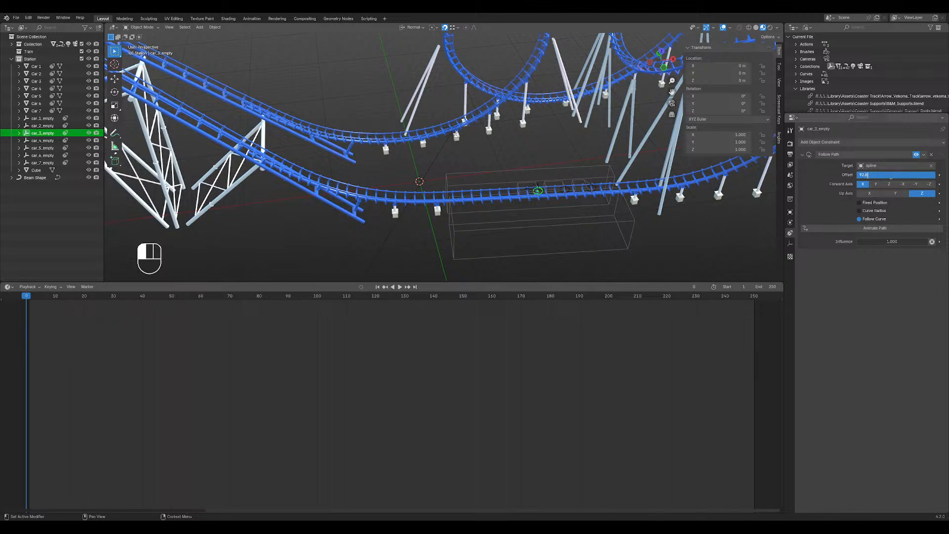
key("Return")
- Select car_2_empty in the station and set its Follow Path offset to 91.8
left_click(568, 190)
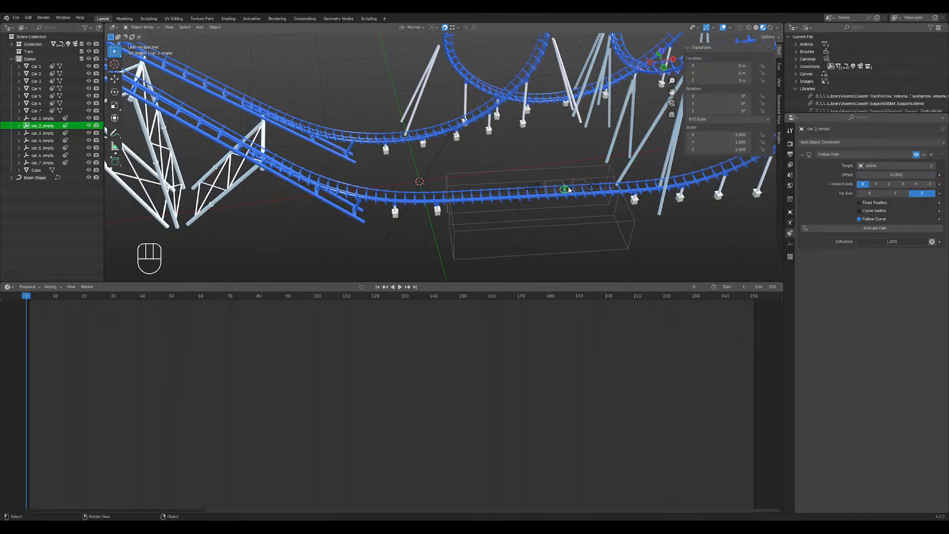
left_click(865, 175)
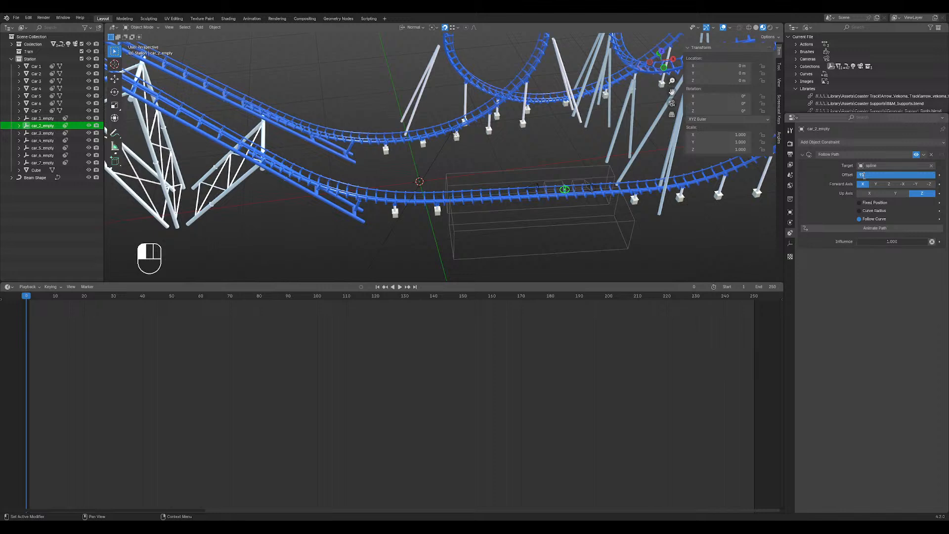
type("91.8")
key("Return")
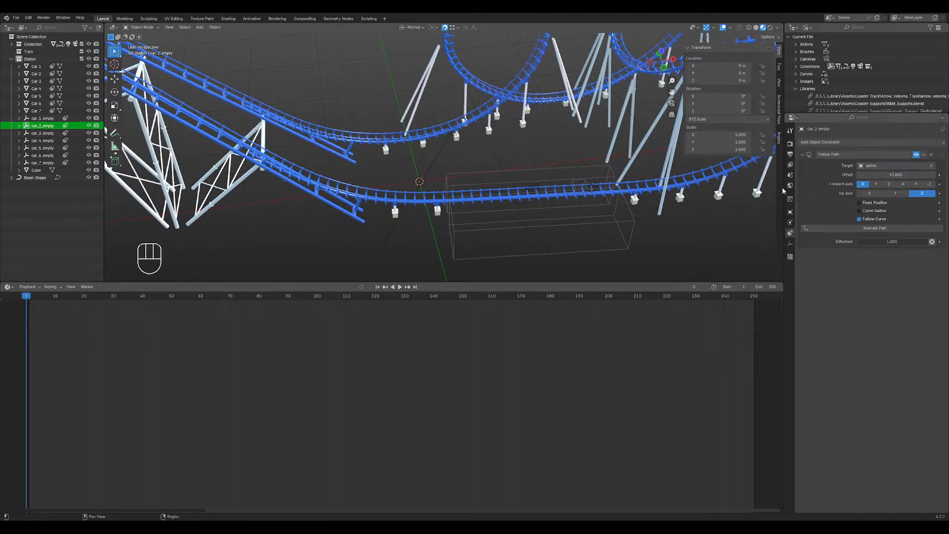
- Select car_1_empty in the station and set its Follow Path offset to 90.8
left_click(597, 190)
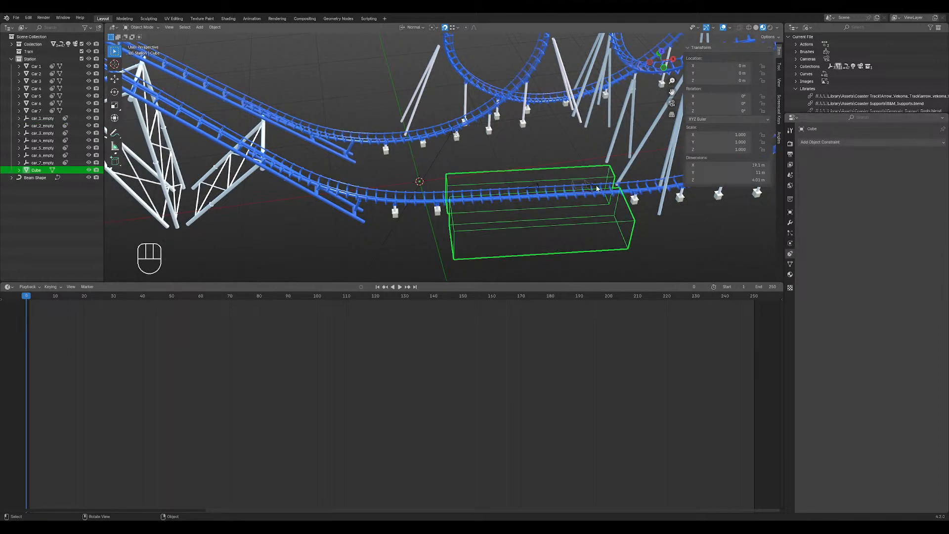
left_click(593, 189)
left_click(866, 175)
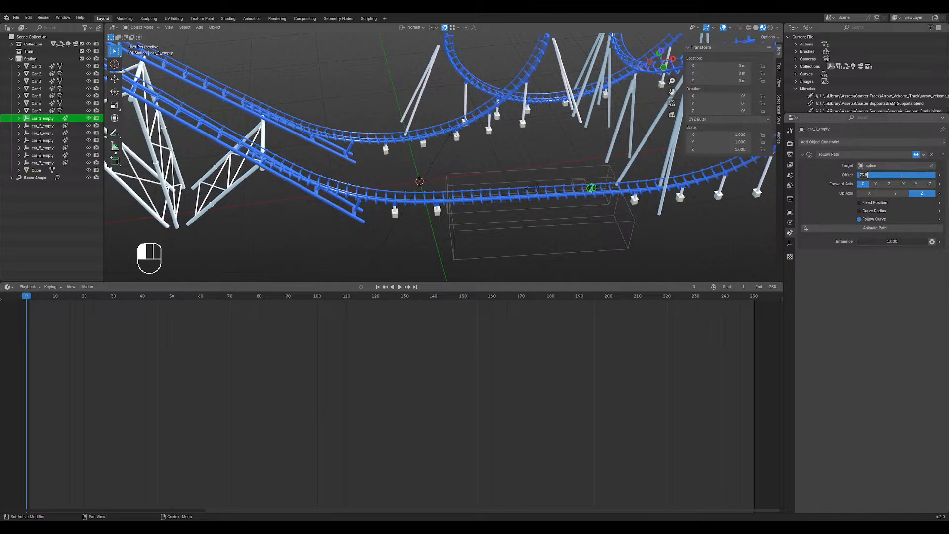
type("90.8")
key("Return")
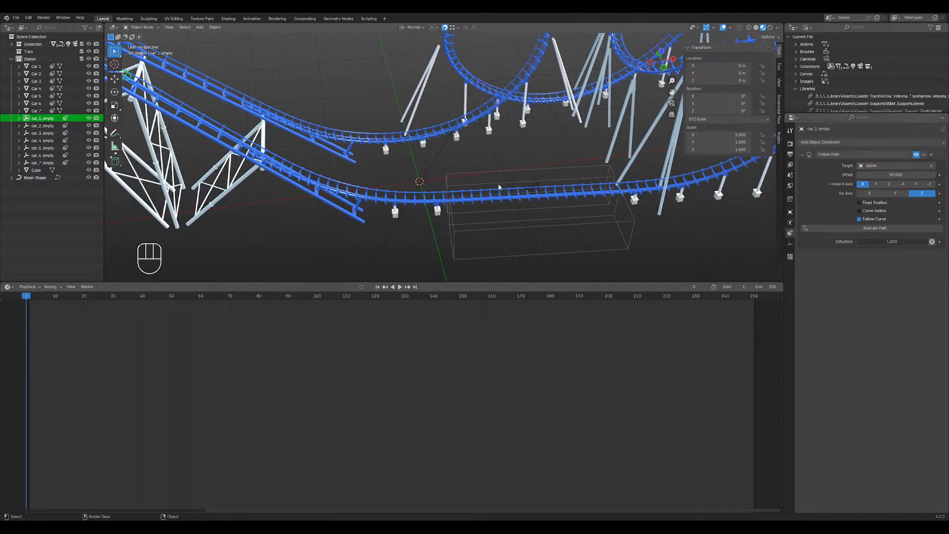
- Select all seven car meshes on the lift hill together, from Car 1 up to Car 7
scroll(499, 186, "down", 4)
middle_click_drag(388, 137, 381, 120, "shift")
left_click(353, 115)
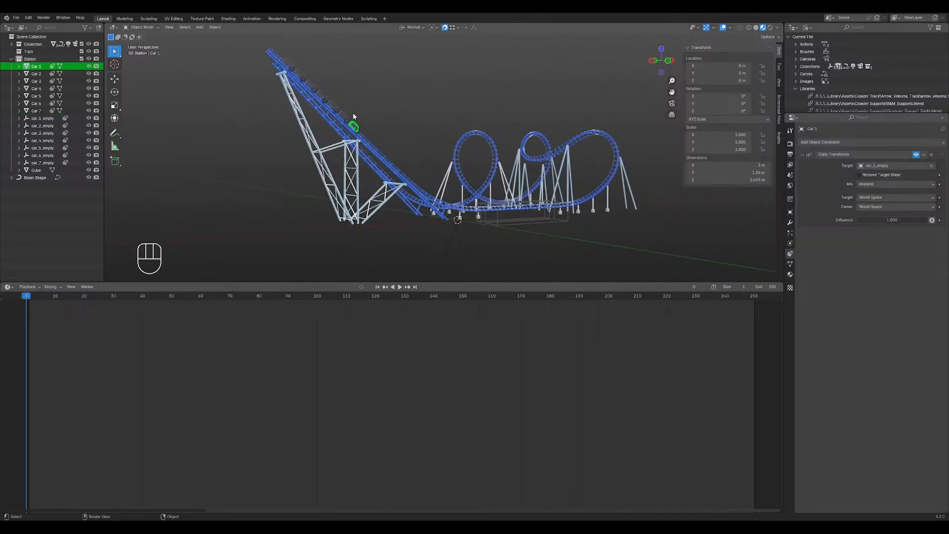
left_click(349, 112, "shift")
left_click(335, 102, "shift")
left_click(325, 94, "shift")
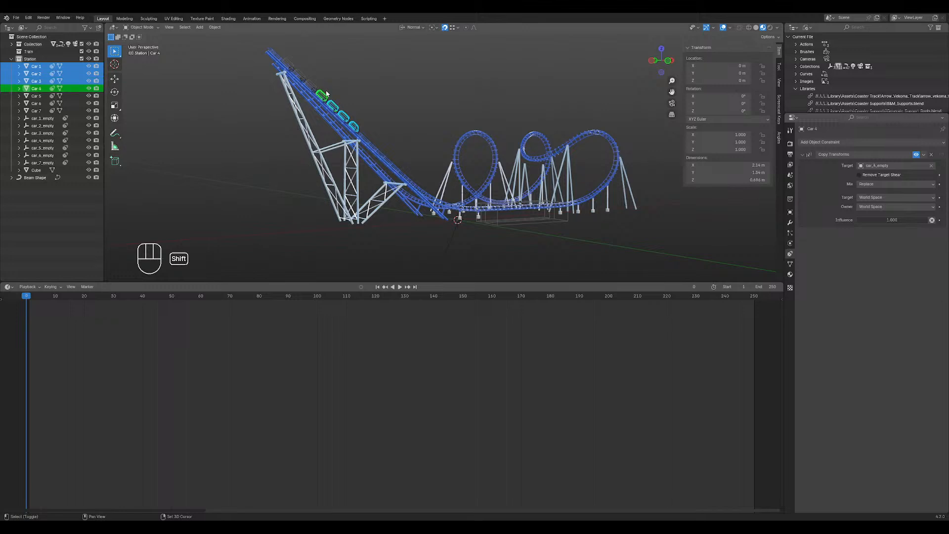
left_click(311, 85, "shift")
left_click(300, 74, "shift")
left_click(288, 64, "shift")
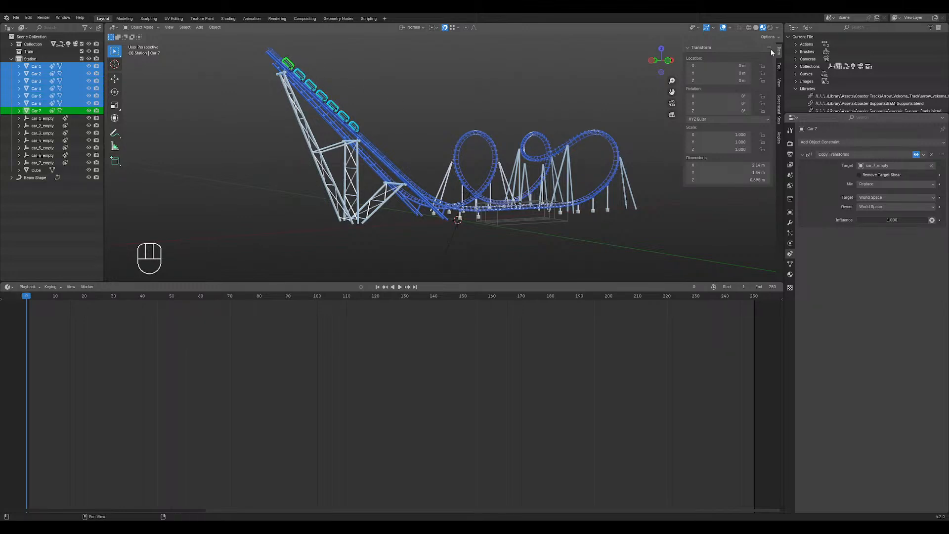
- Try the wireframe geometry overlay in the viewport and switch it back off
left_click(732, 28)
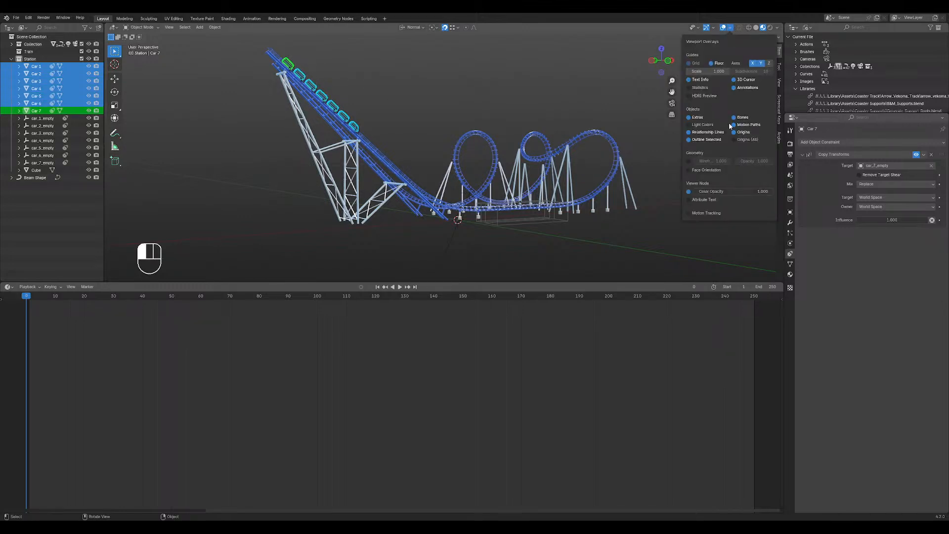
left_click(689, 162)
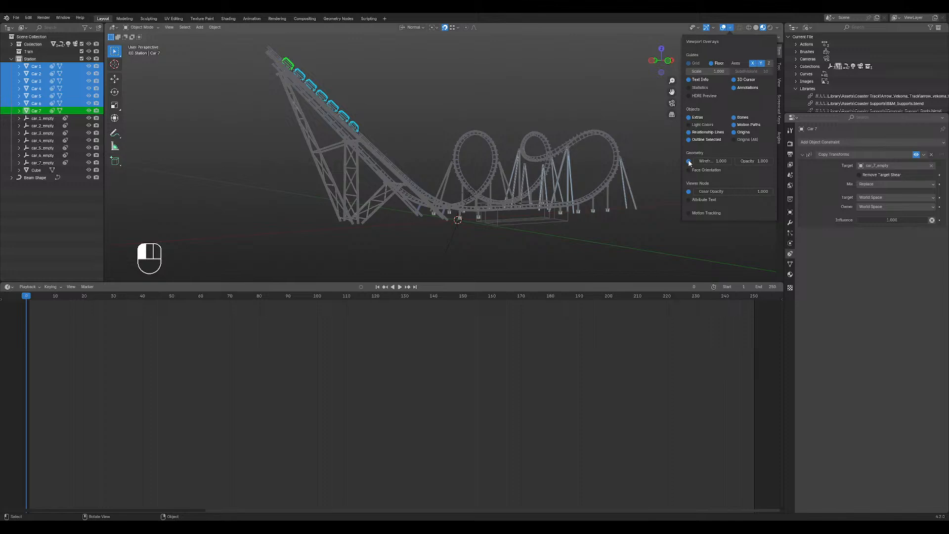
left_click(689, 162)
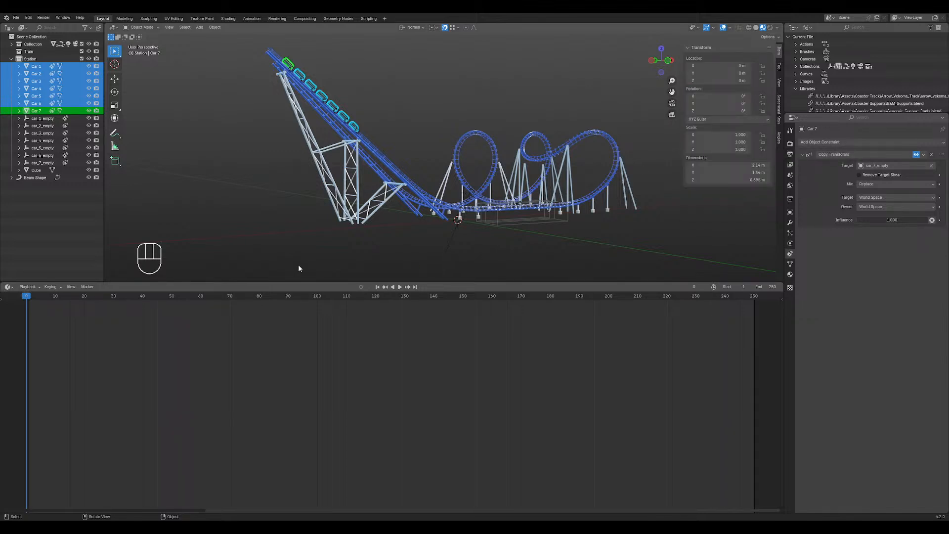
- Select the camera in the station at frame 0 and change its Follow Path offset to move it to the front of the train on the lift hill
left_click_drag(27, 297, 13, 323)
middle_click_drag(343, 254, 527, 216)
left_click(533, 202)
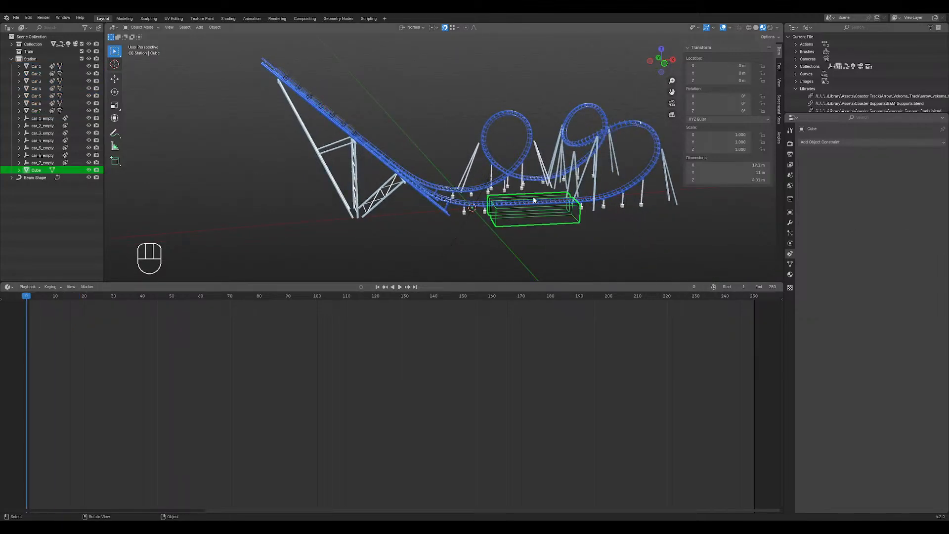
left_click(534, 199)
left_click_drag(915, 175, 915, 175)
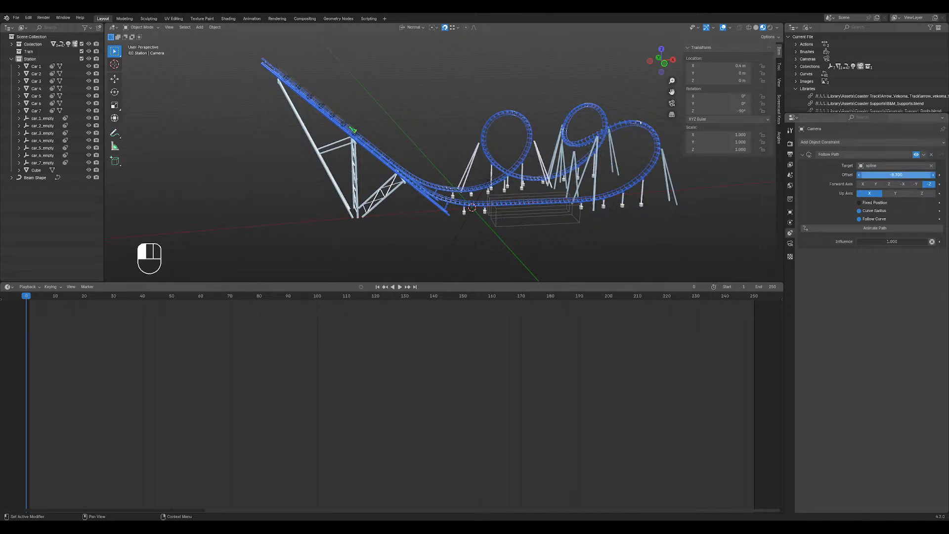
middle_click_drag(459, 127, 470, 159, "shift")
mouse_move(393, 162)
middle_mouse_down()
mouse_move(417, 201)
mouse_move(568, 156)
mouse_move(395, 165)
mouse_move(391, 148)
middle_mouse_up()
scroll(304, 191, "up", 5)
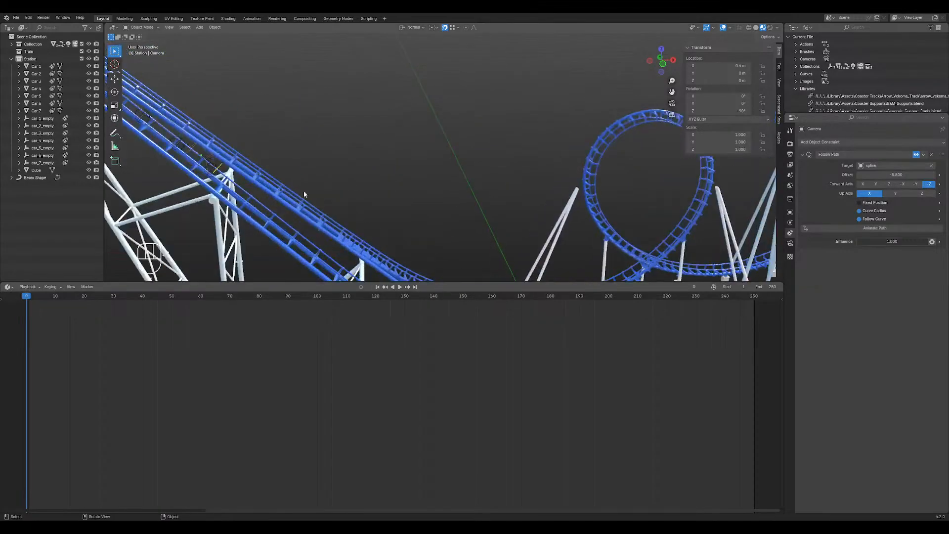
mouse_move(304, 194)
middle_mouse_down()
mouse_move(310, 174)
mouse_move(301, 170)
mouse_move(310, 174)
mouse_move(293, 188)
middle_mouse_up()
scroll(300, 200, "down", 5)
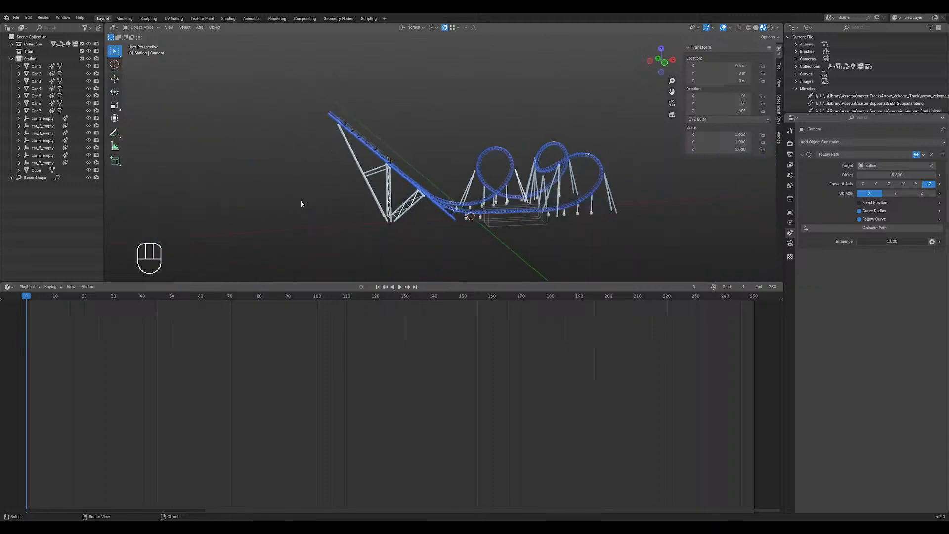
- Enlarge the 3D viewport by shrinking the timeline, and frame the whole coaster from the loop side
middle_click_drag(687, 209, 362, 267)
left_click_drag(362, 280, 362, 414)
scroll(420, 272, "up", 5)
middle_click_drag(422, 276, 500, 238, "shift")
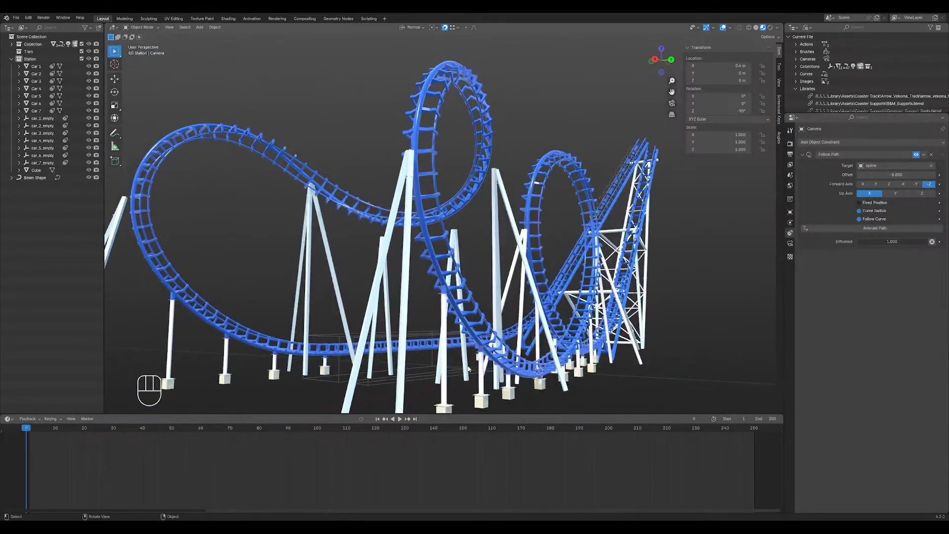
- Play the animation to preview the train's motion, stop it and return the playhead to frame 0
left_click(400, 419)
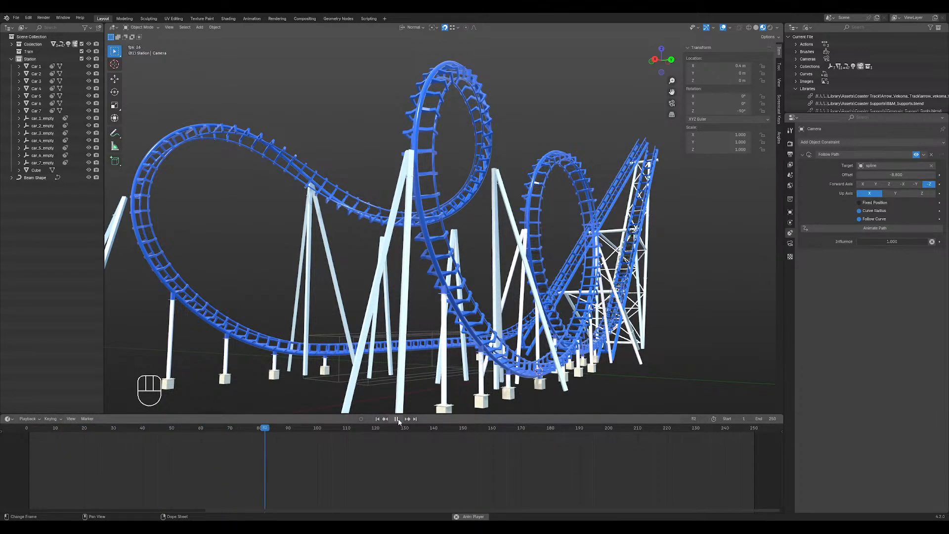
left_click(399, 419)
left_click_drag(302, 431, 20, 427)
key("space")
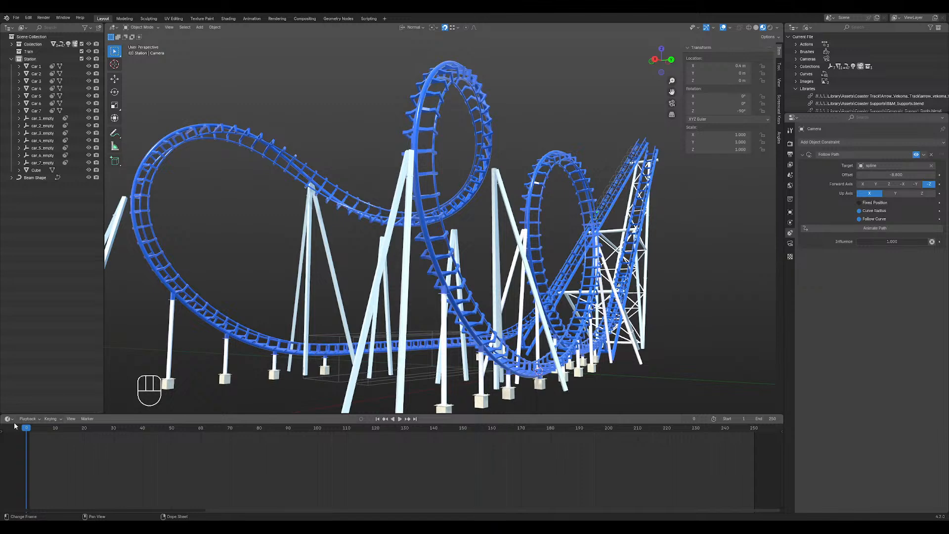
- Select car_1_empty at the front of the train and scrub the playhead to frame 250
middle_click_drag(580, 196, 482, 209)
scroll(374, 203, "up", 3)
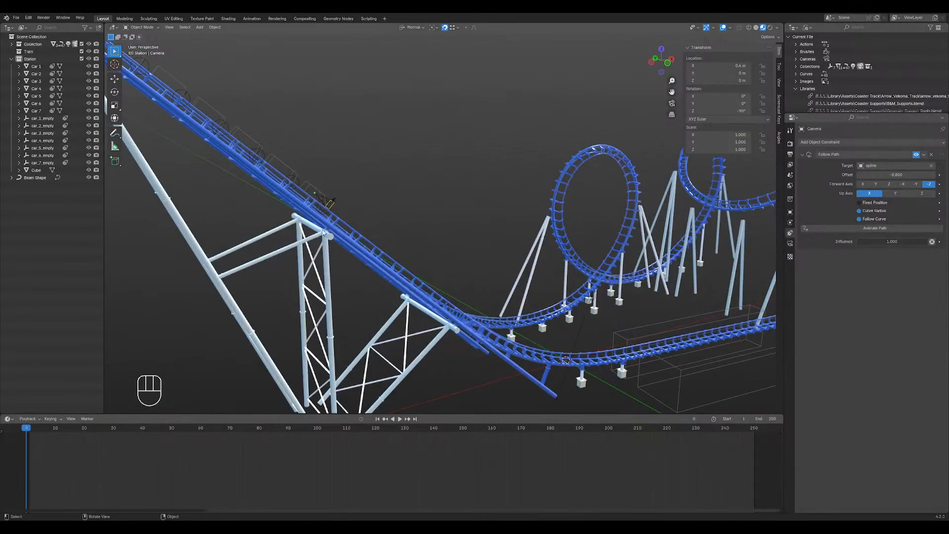
left_click(323, 217)
left_click(325, 210)
left_click(326, 217)
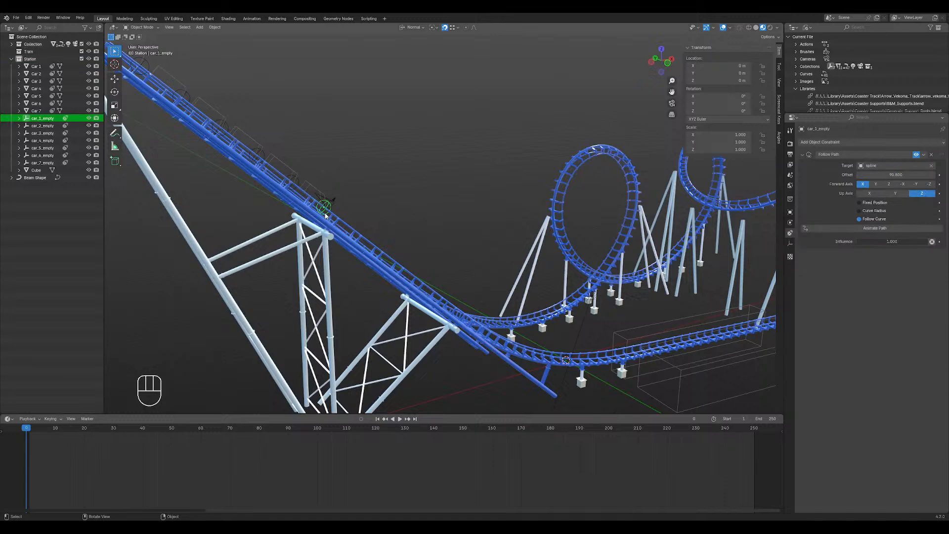
scroll(525, 257, "down", 5)
middle_click_drag(636, 245, 514, 197)
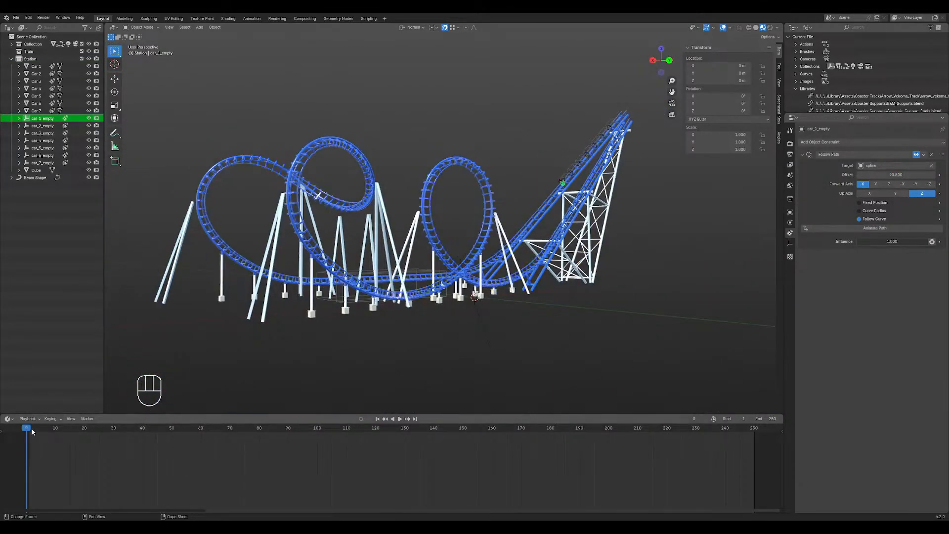
left_click_drag(32, 432, 754, 407)
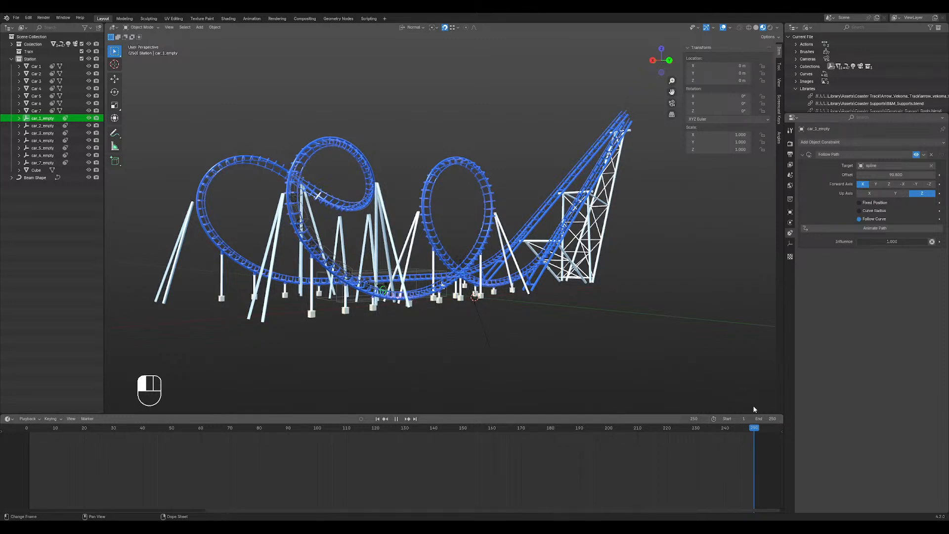
- Try changing car_1_empty's Follow Path offset at frame 250 to move it to the top of the tall track section
left_click_drag(878, 175, 893, 175)
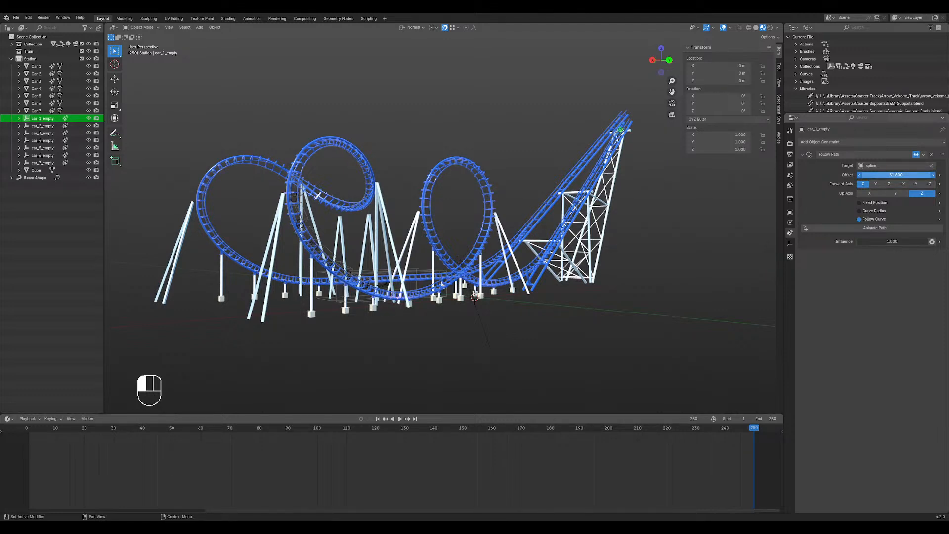
middle_click_drag(636, 164, 658, 163)
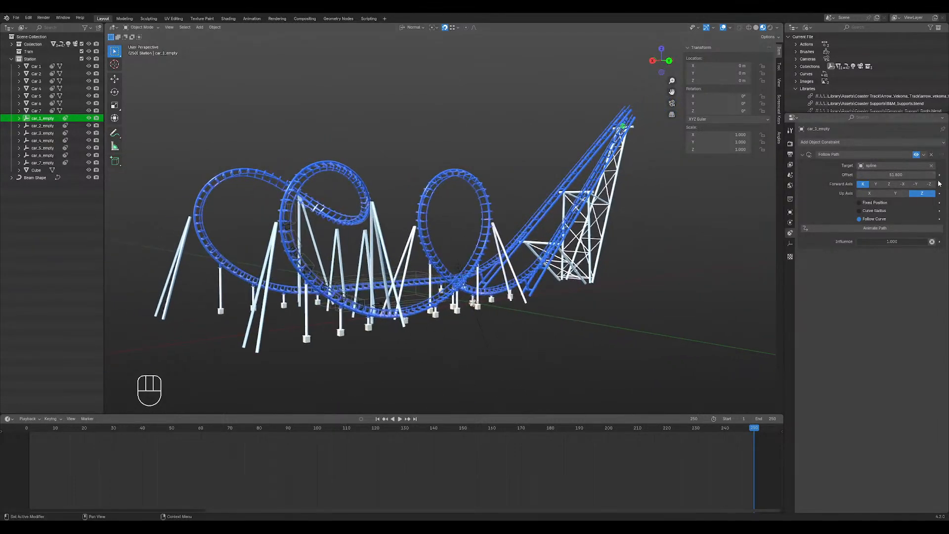
left_click(908, 175)
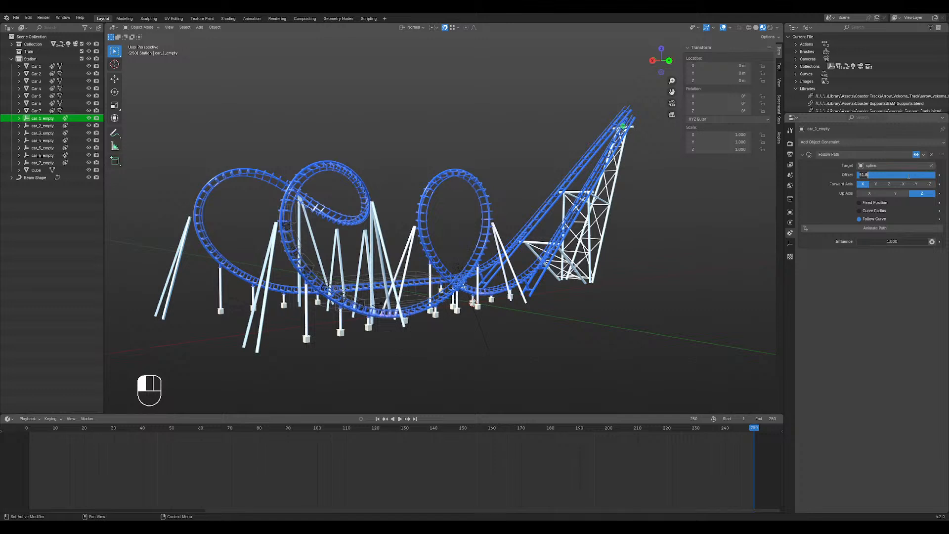
left_click(837, 193)
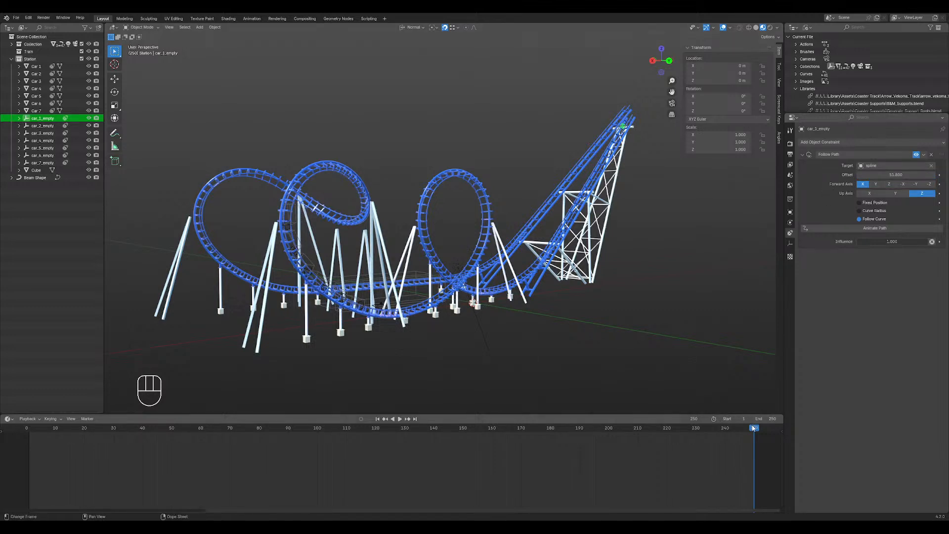
- Undo the offset change on car_1_empty and return the playhead to frame 0
left_click_drag(754, 428, 3, 406)
key("ctrl+z")
key("ctrl+z")
left_click_drag(755, 430, 26, 389)
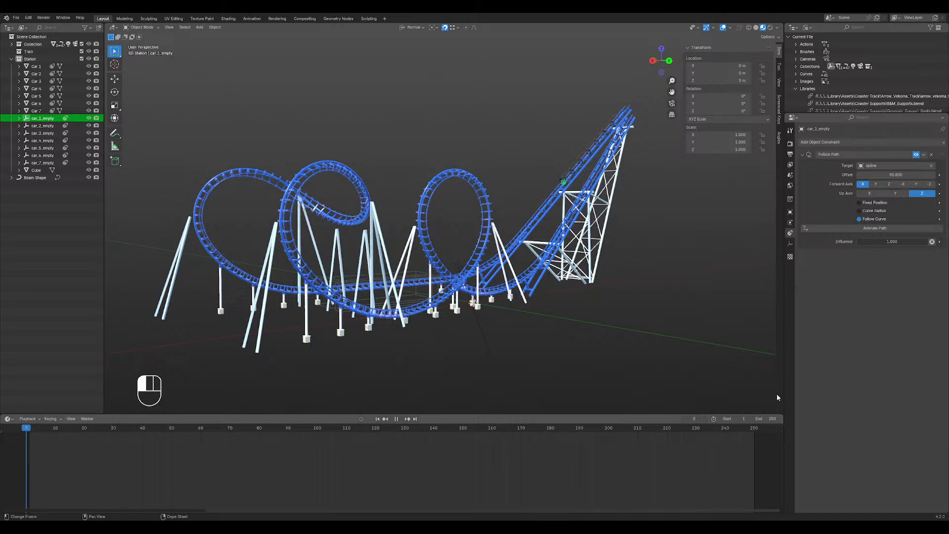
- Insert keyframes at frame 0 on the Follow Path Offset of car_1_empty and car_2_empty
left_click(939, 176)
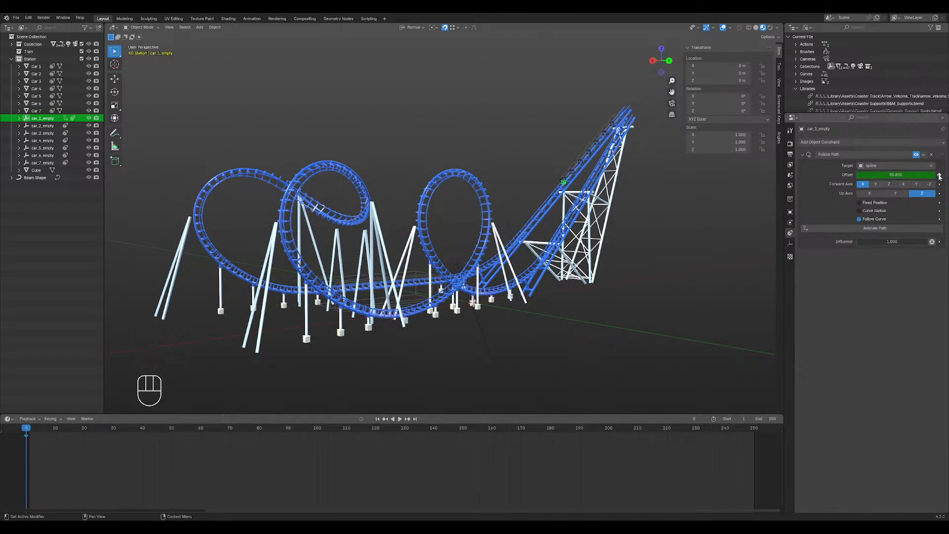
left_click(573, 175)
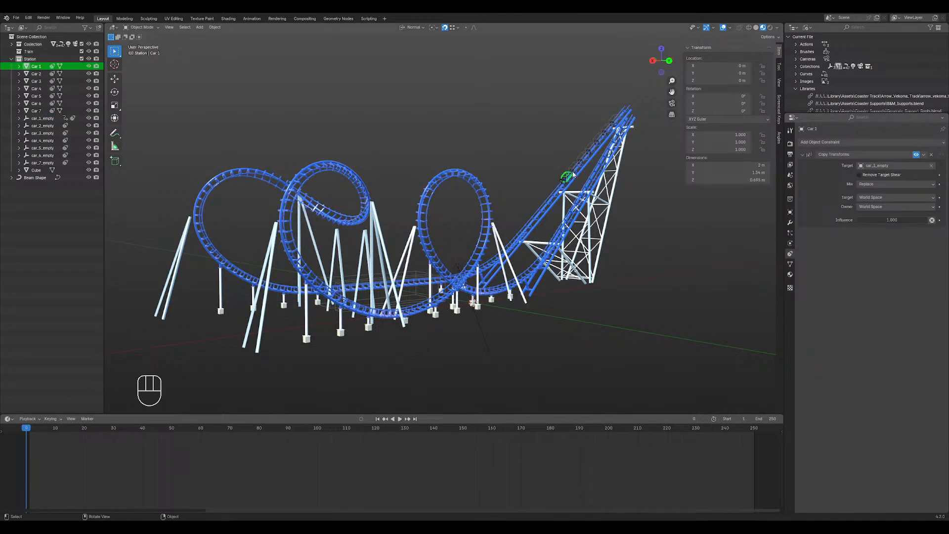
left_click(574, 174)
left_click(573, 174)
middle_click_drag(573, 175, 490, 279, "shift")
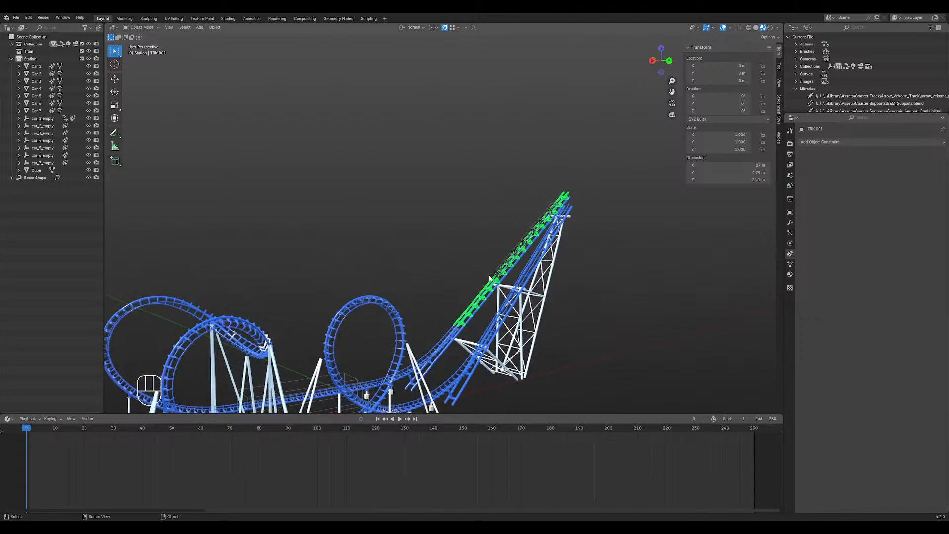
scroll(489, 279, "up", 5)
middle_click_drag(648, 338, 394, 239, "shift")
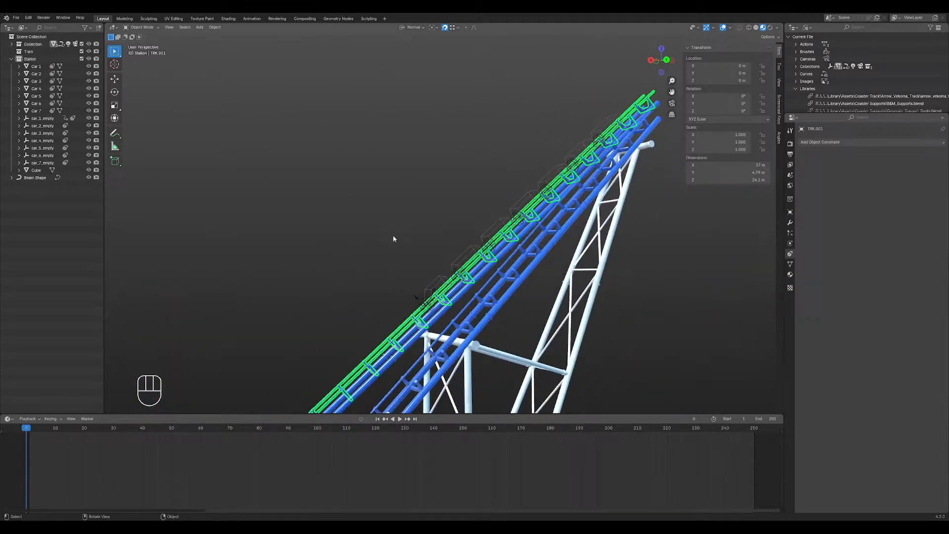
left_click(455, 273)
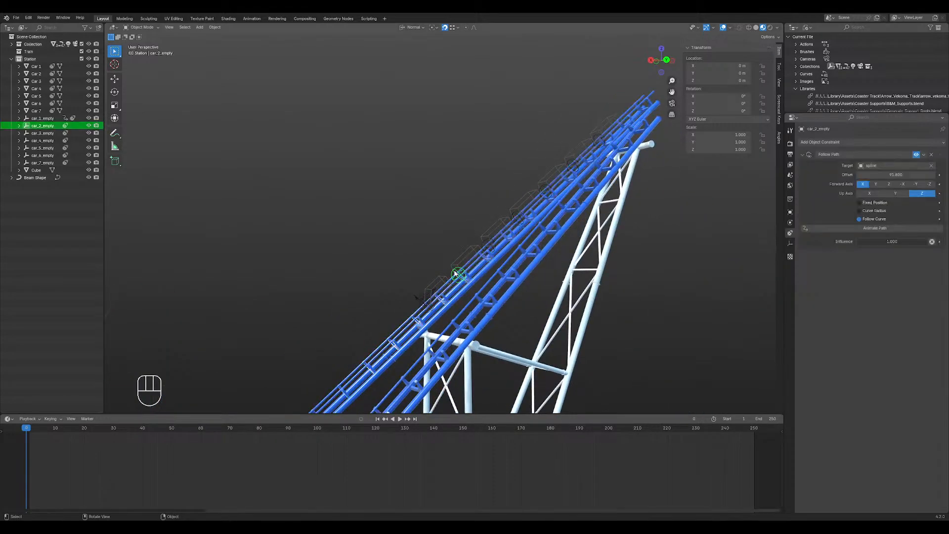
left_click(939, 175)
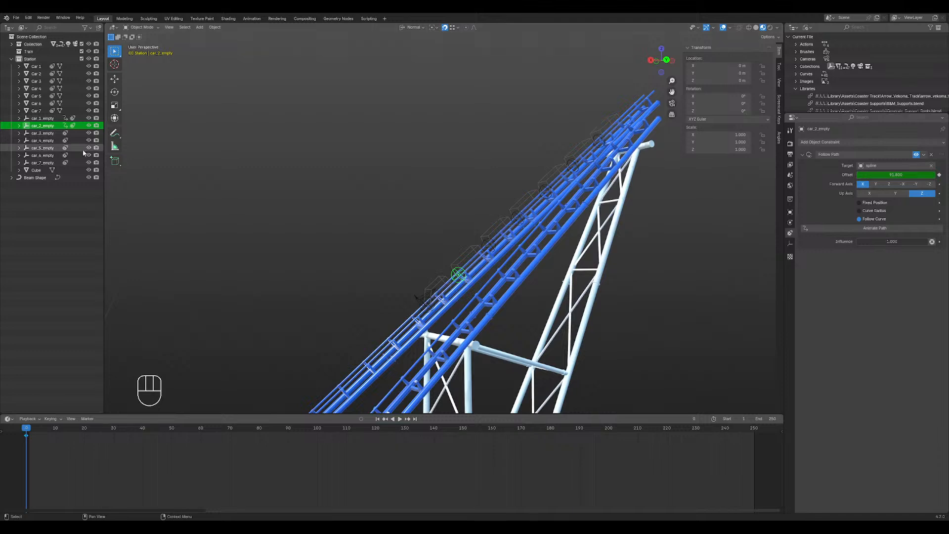
- Keyframe the Follow Path Offset of car_3_empty and car_4_empty at frame 0
left_click(44, 133)
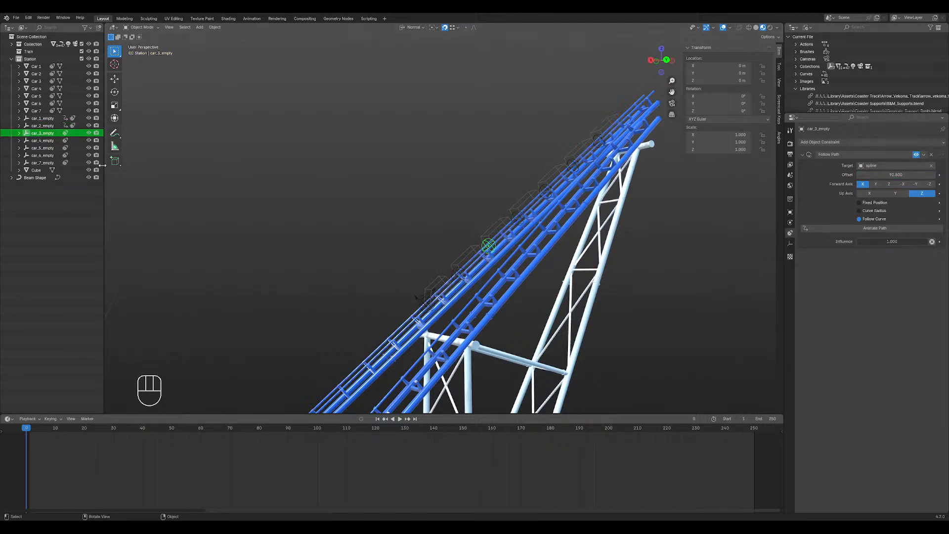
left_click(42, 163, "shift")
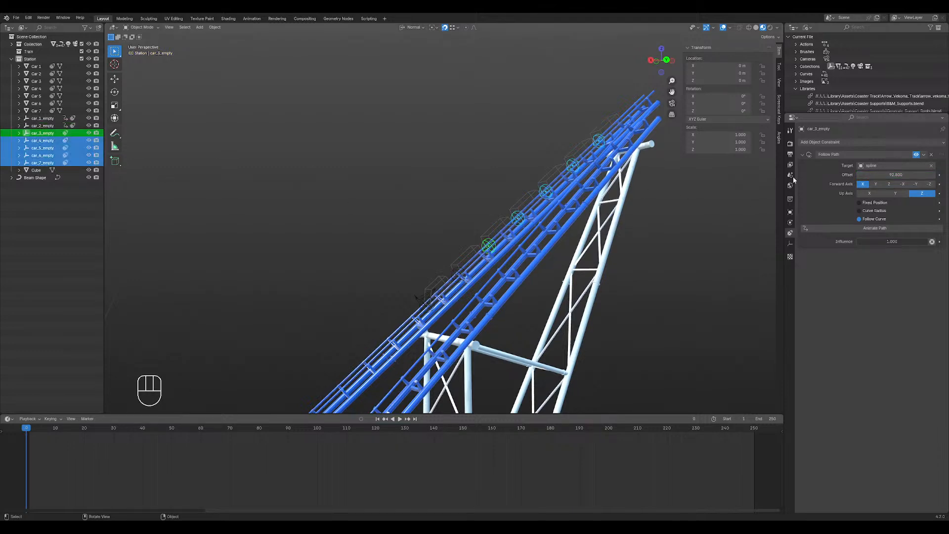
left_click(939, 175)
left_click(42, 140)
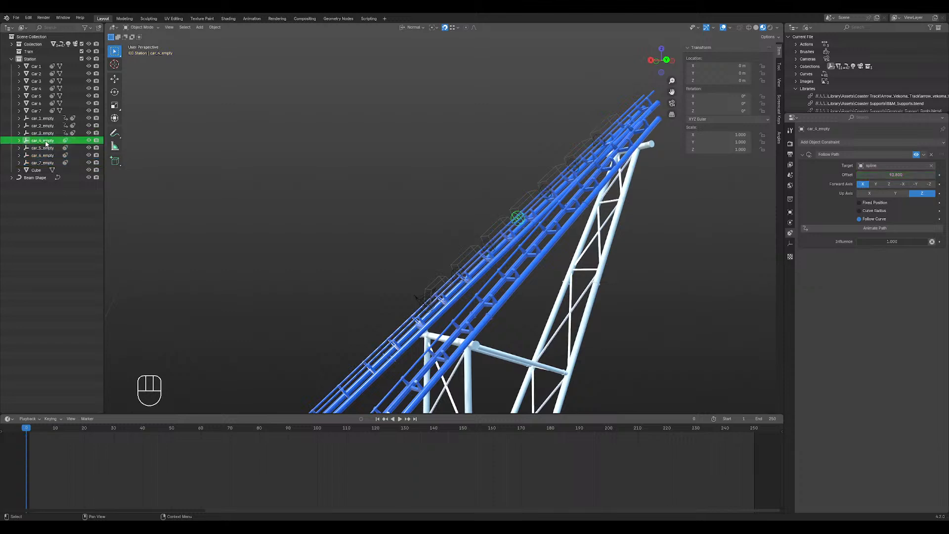
left_click(940, 175)
- Keyframe the Follow Path Offset of car_5_empty, car_6_empty and car_7_empty at frame 0
left_click(44, 148)
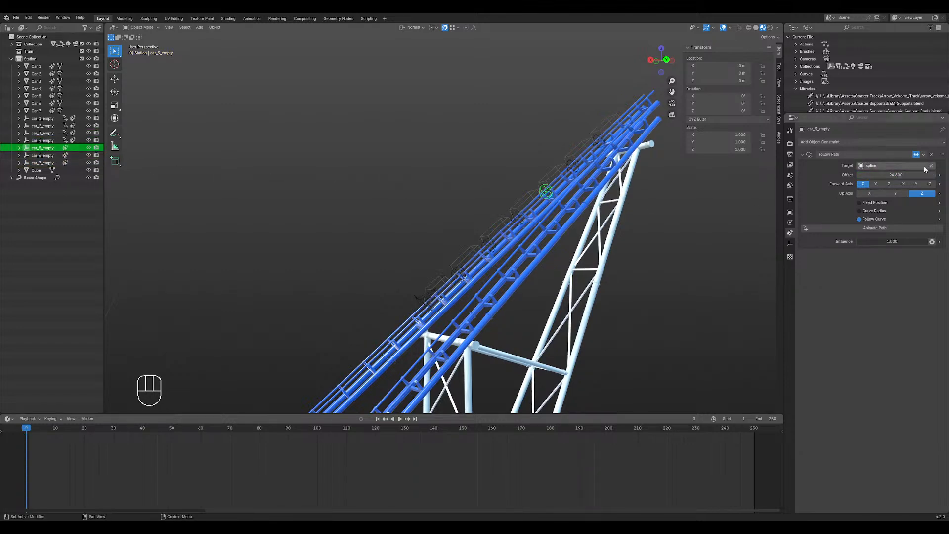
left_click(939, 175)
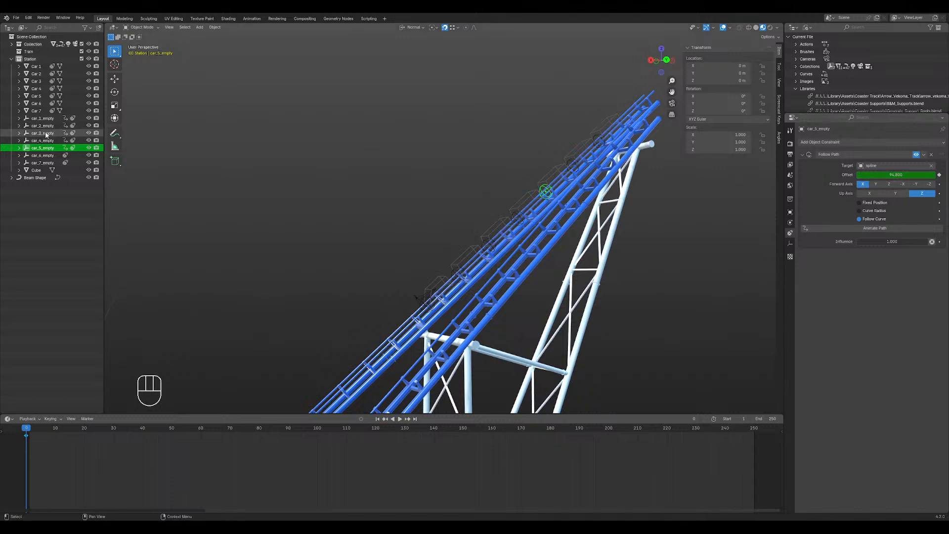
left_click(43, 155)
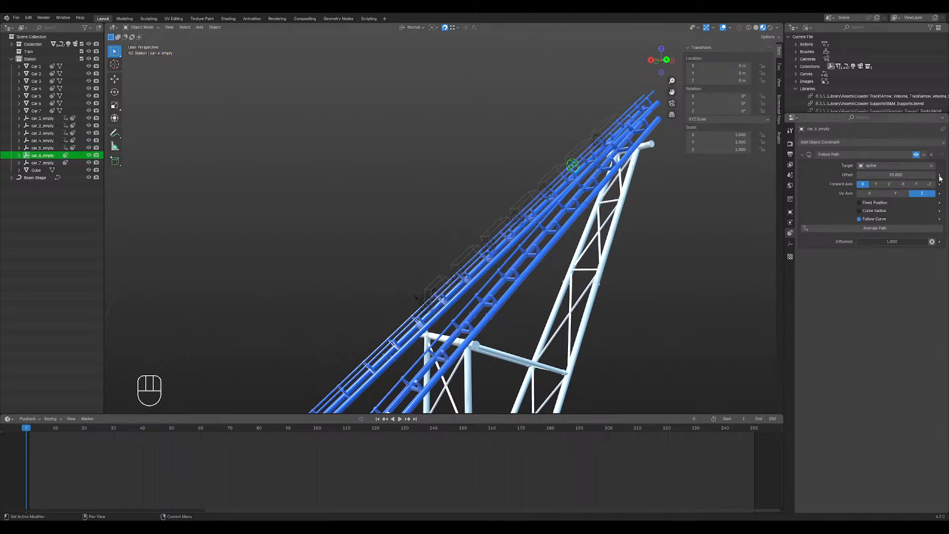
left_click(939, 174)
left_click(42, 163)
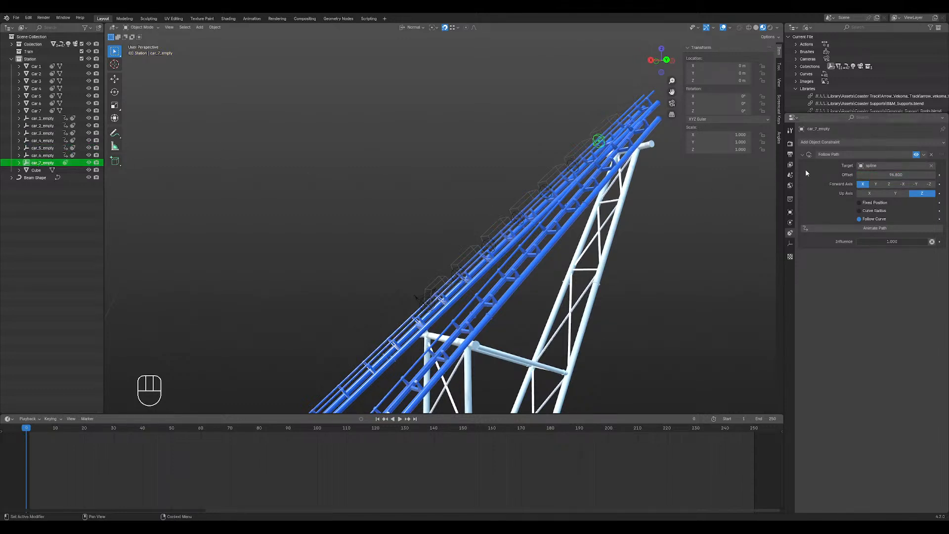
left_click(940, 175)
- Show the whole coaster and scrub the timeline to frame 250 to check the train's motion
scroll(489, 217, "down", 8)
middle_click_drag(372, 266, 533, 221, "shift")
scroll(484, 249, "up", 1)
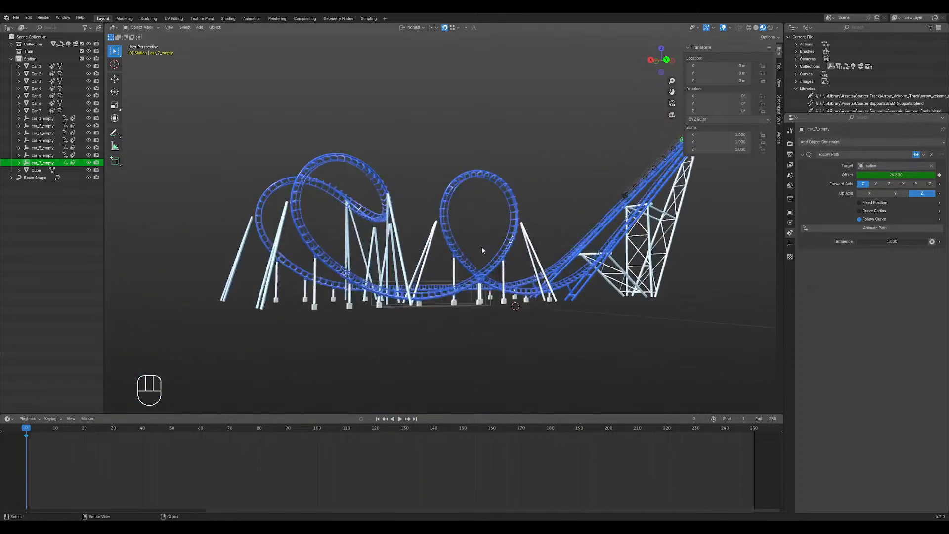
middle_click_drag(483, 249, 505, 242)
scroll(495, 247, "down", 1)
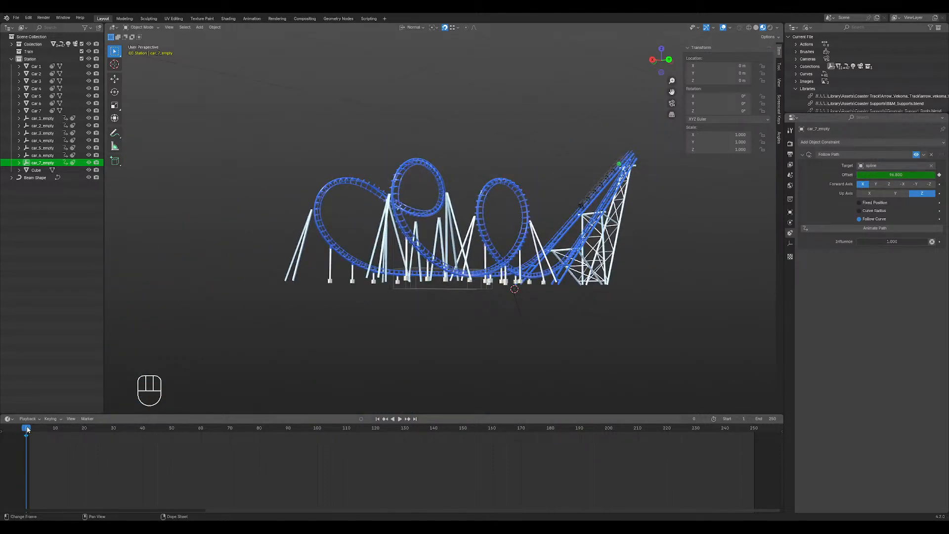
left_click_drag(27, 430, 73, 429)
left_click_drag(103, 430, 753, 394)
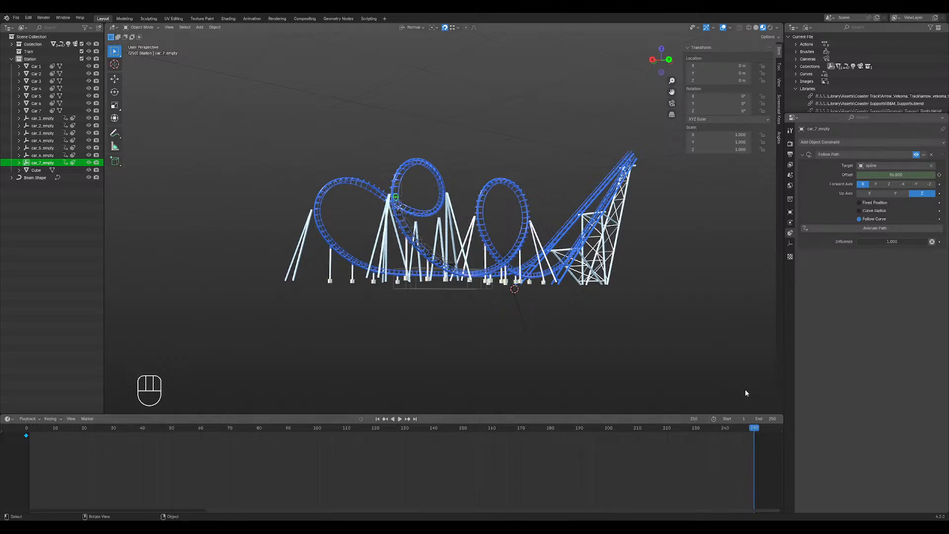
- Try changing the keyframed Follow Path Offset of car_1_empty at frame 250 to bring it near the top of the tall track
key("Up")
key("Up")
key("Up")
key("Up")
key("Up")
key("Up")
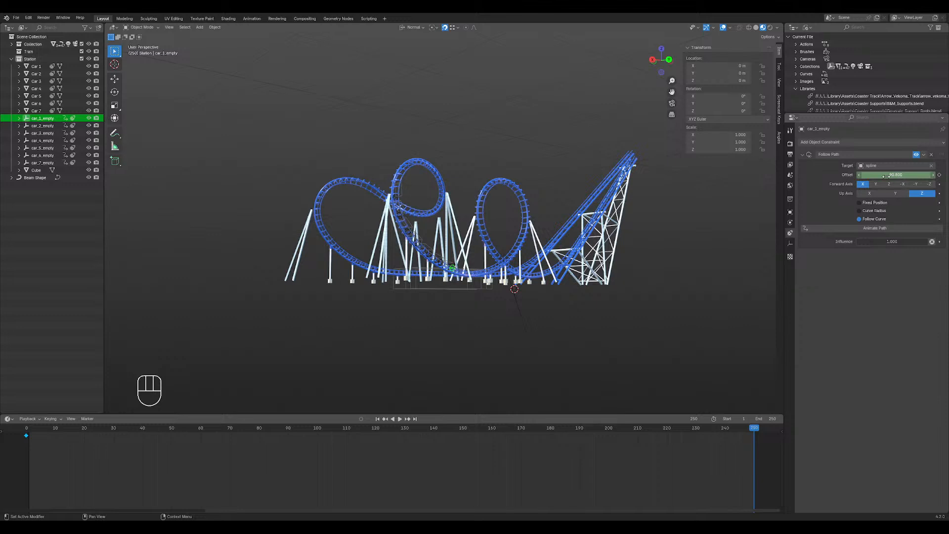
left_click_drag(887, 175, 883, 175)
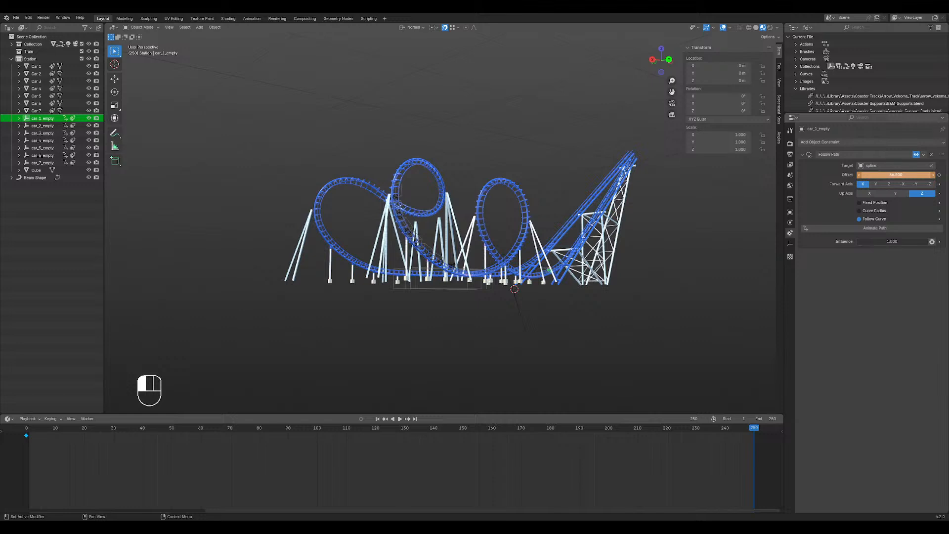
left_click_drag(896, 176, 893, 175)
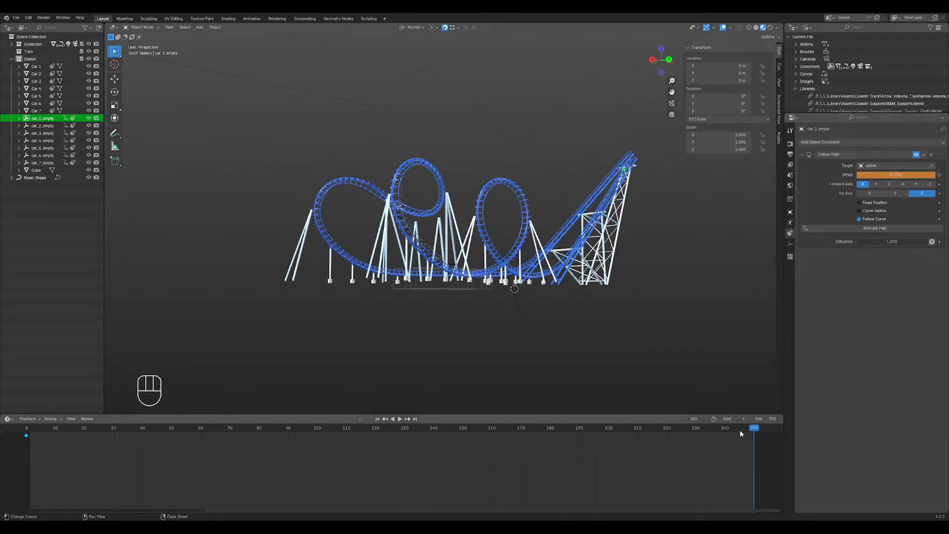
mouse_move(755, 430)
left_mouse_down()
mouse_move(672, 433)
mouse_move(767, 428)
mouse_move(521, 425)
mouse_move(470, 406)
mouse_move(203, 424)
mouse_move(755, 426)
left_mouse_up()
- Inspect the coaster layout from a closer, higher angle and return the playhead to frame 0
middle_click_drag(548, 297, 555, 322)
scroll(554, 323, "up", 1)
scroll(555, 322, "up", 3)
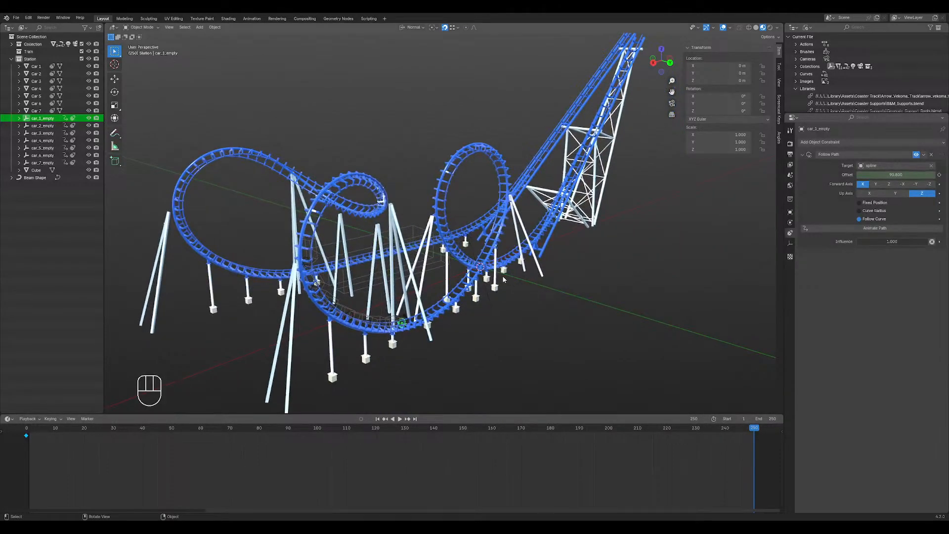
mouse_move(487, 277)
middle_mouse_down()
mouse_move(512, 271)
mouse_move(496, 268)
middle_mouse_up()
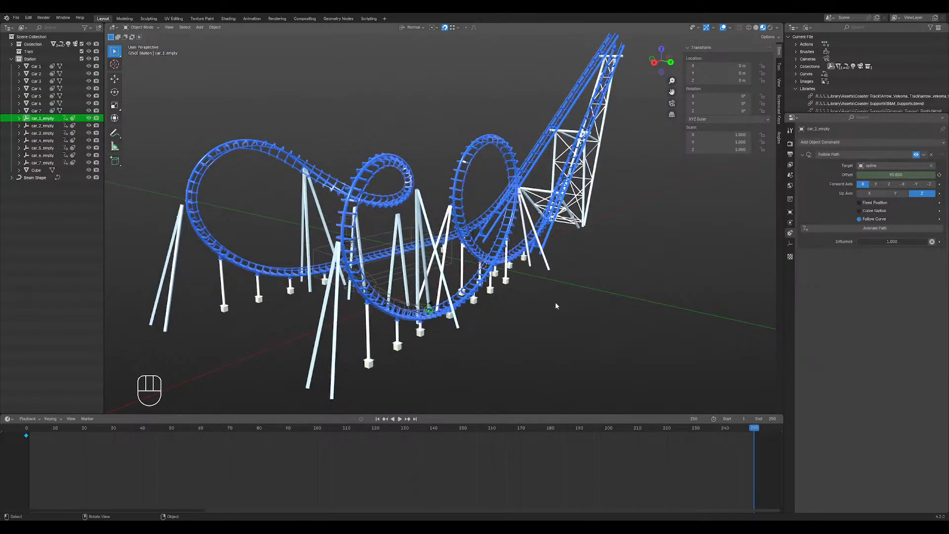
left_click_drag(730, 428, 14, 411)
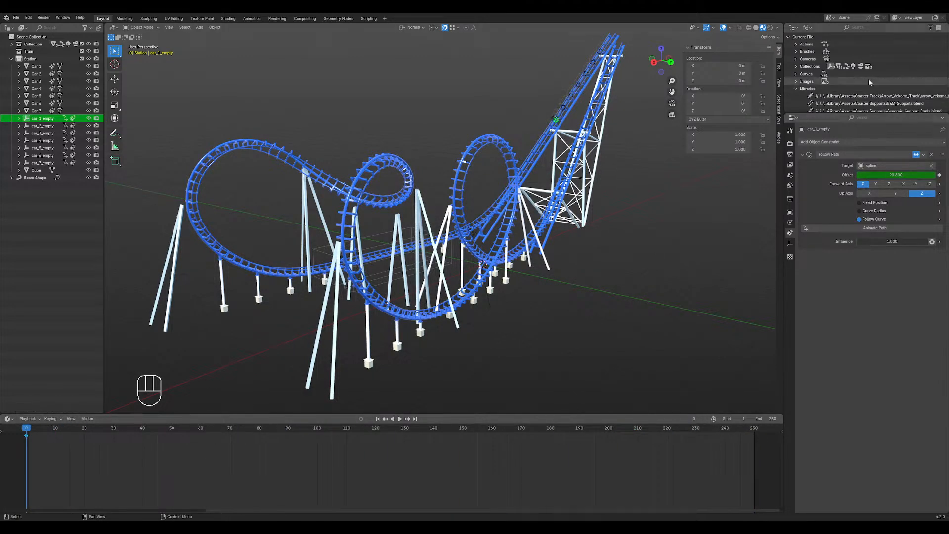
- Expand the main Collection, unhide the spline curve and select it
left_click(27, 179)
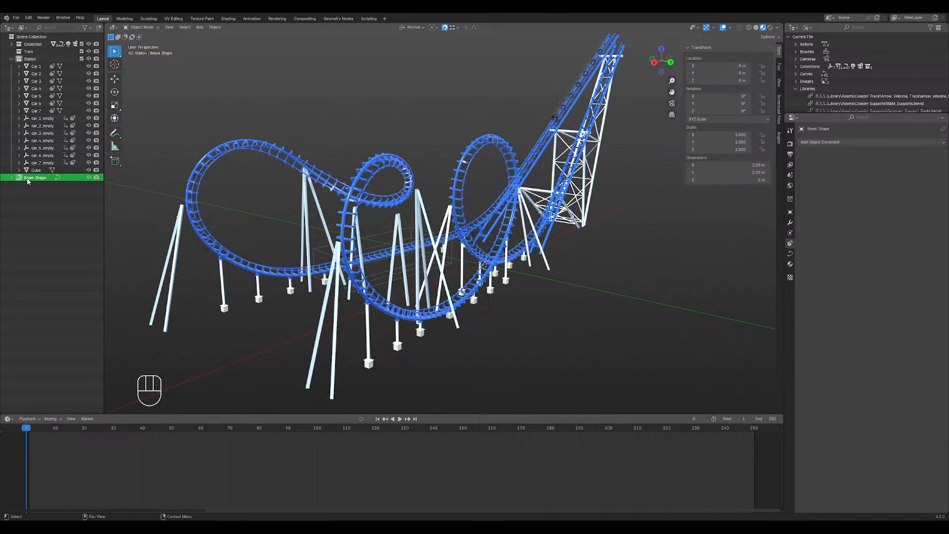
left_click(12, 45)
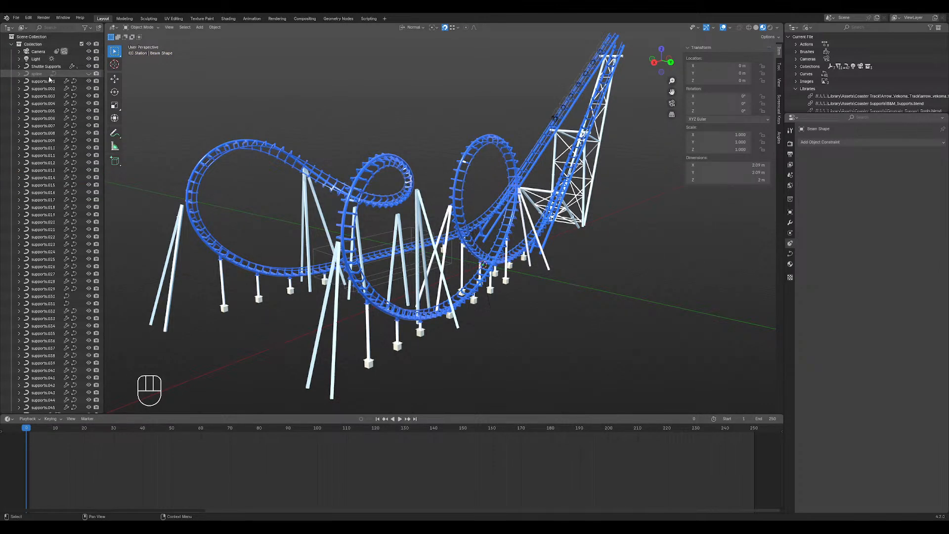
left_click(89, 74)
left_click(49, 75)
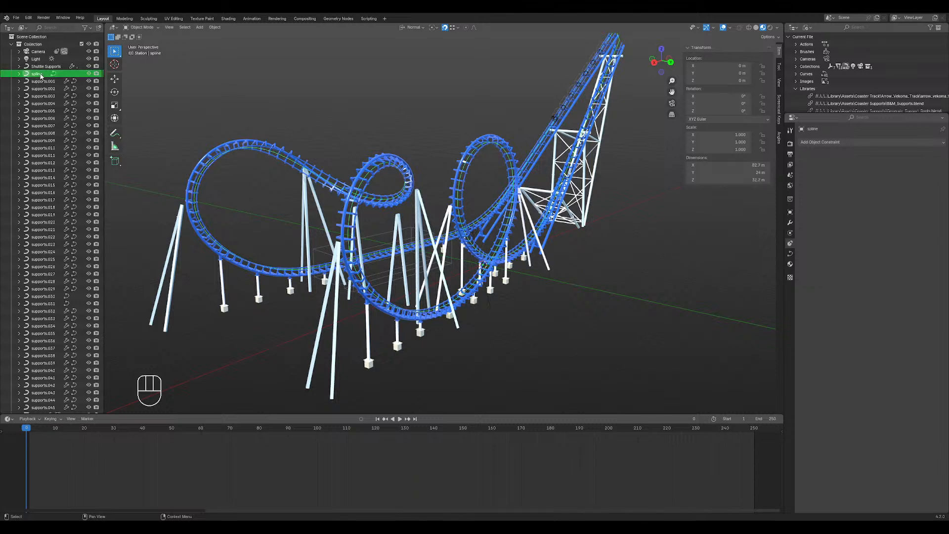
- Find the spline's Path Animation settings in its curve data, toggle Path Animation off and on, and expand its values
left_click(790, 255)
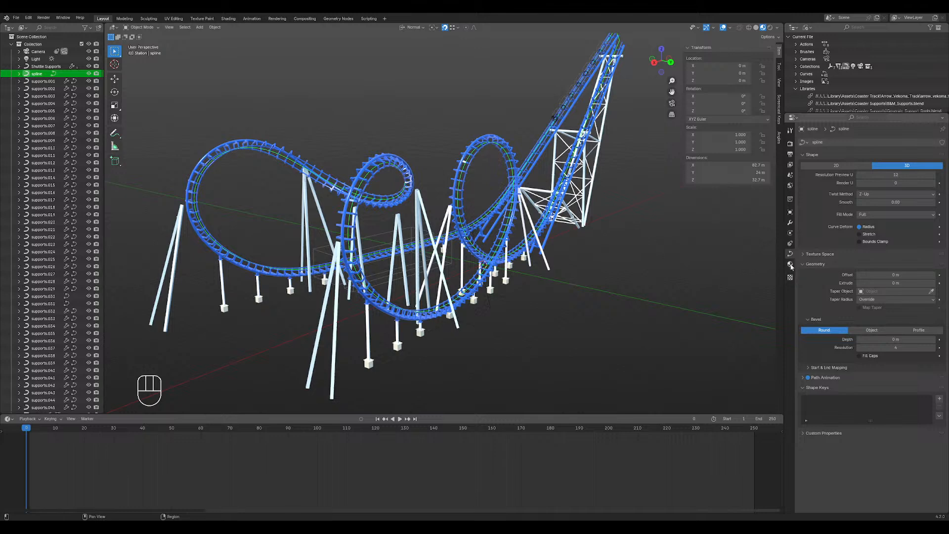
left_click(791, 234)
left_click(790, 222)
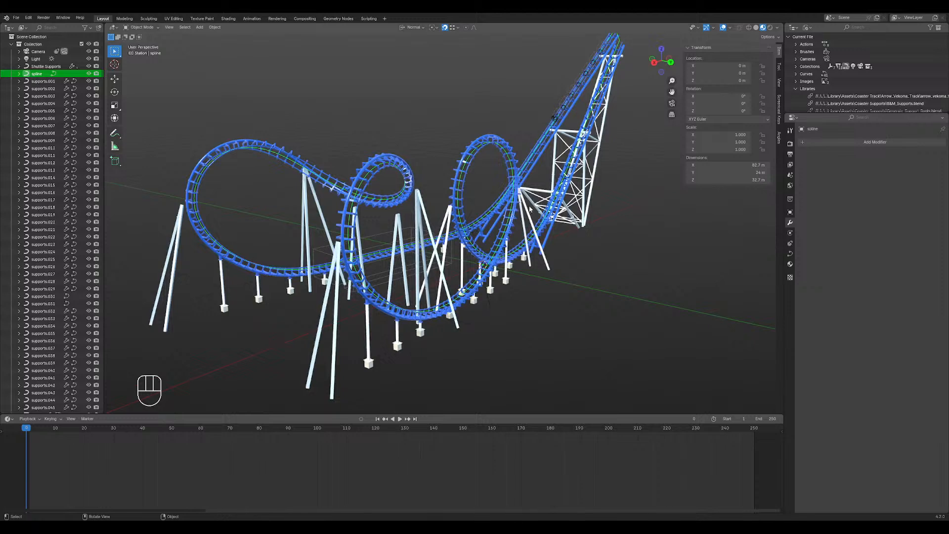
scroll(557, 121, "down", 1)
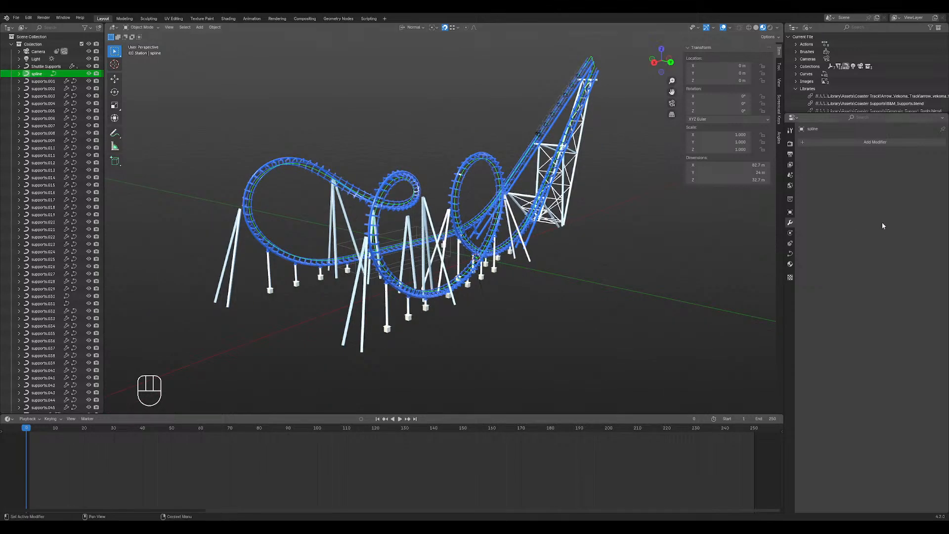
left_click(791, 254)
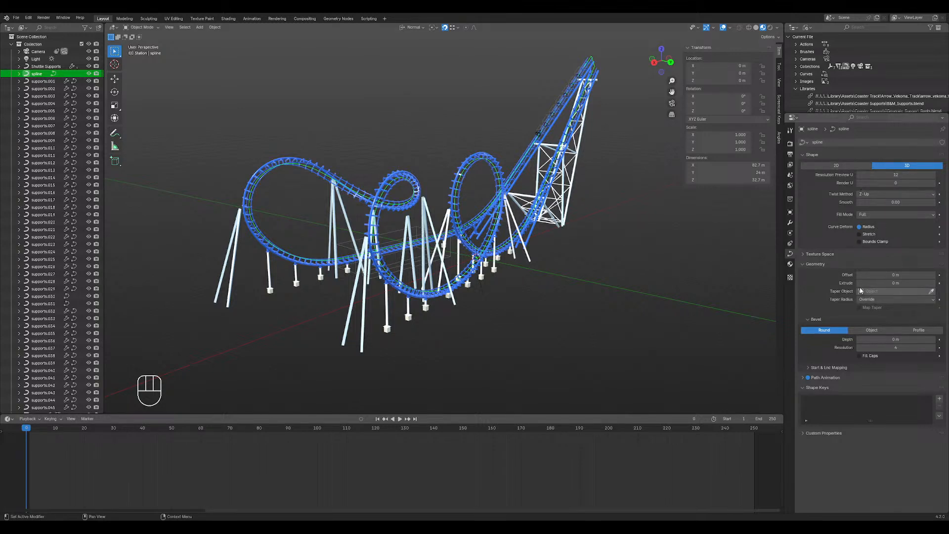
left_click(809, 377)
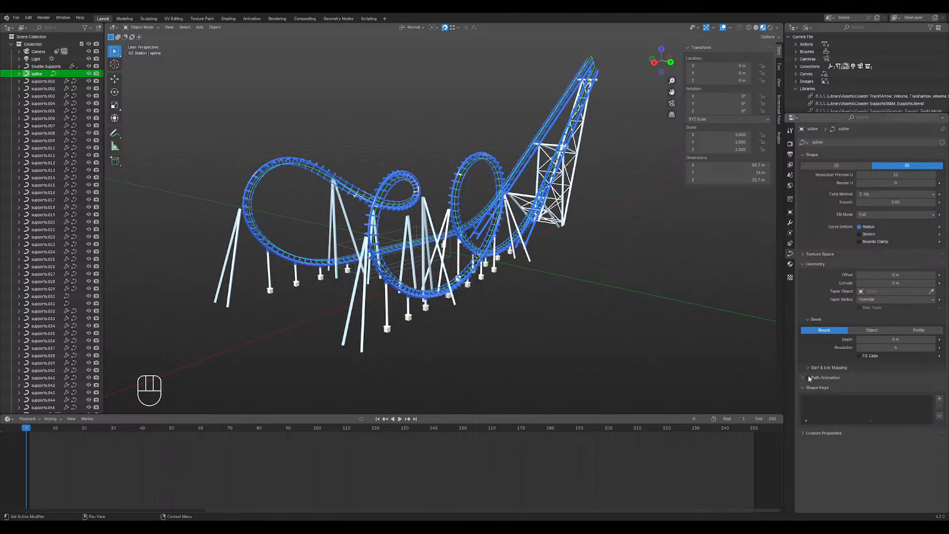
left_click(809, 378)
left_click(809, 378)
left_click(809, 378)
left_click(804, 378)
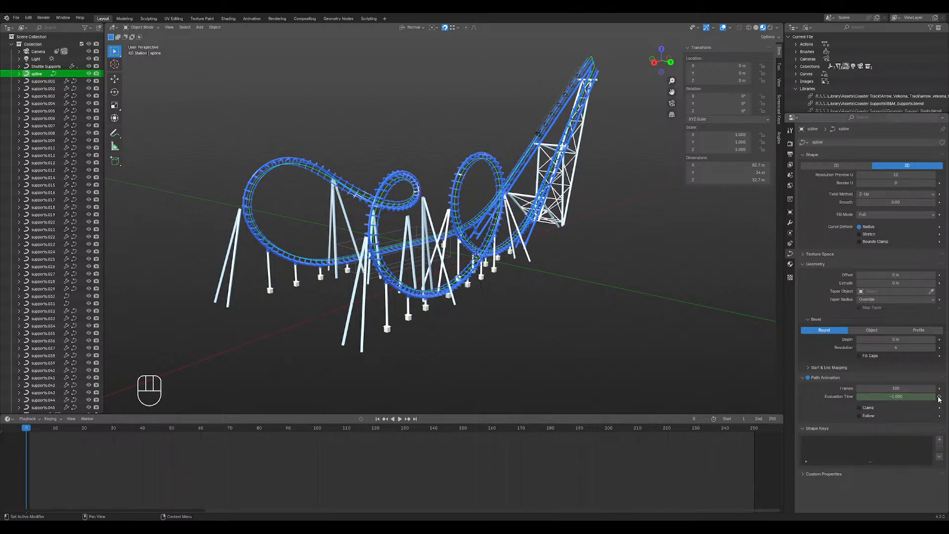
- Try changing the spline's Evaluation Time, and play the animation from frame 1 to check how that value drives the train
left_click_drag(899, 397, 946, 397)
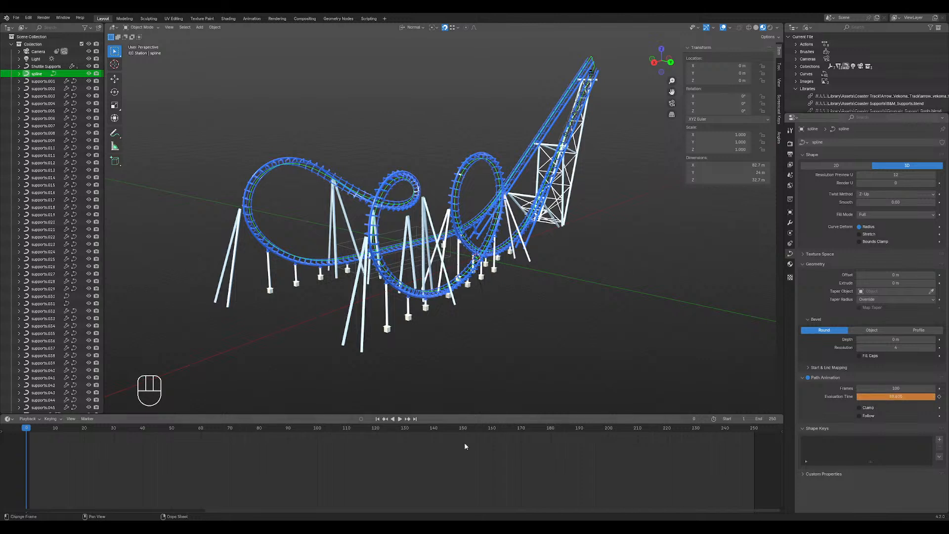
mouse_move(28, 428)
left_mouse_down()
mouse_move(151, 429)
mouse_move(23, 424)
mouse_move(29, 428)
left_mouse_up()
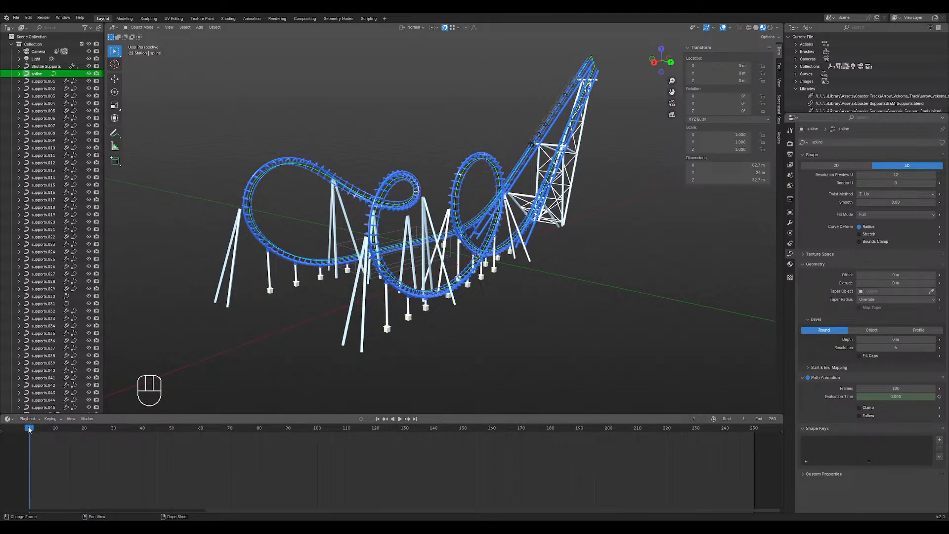
left_click(400, 419)
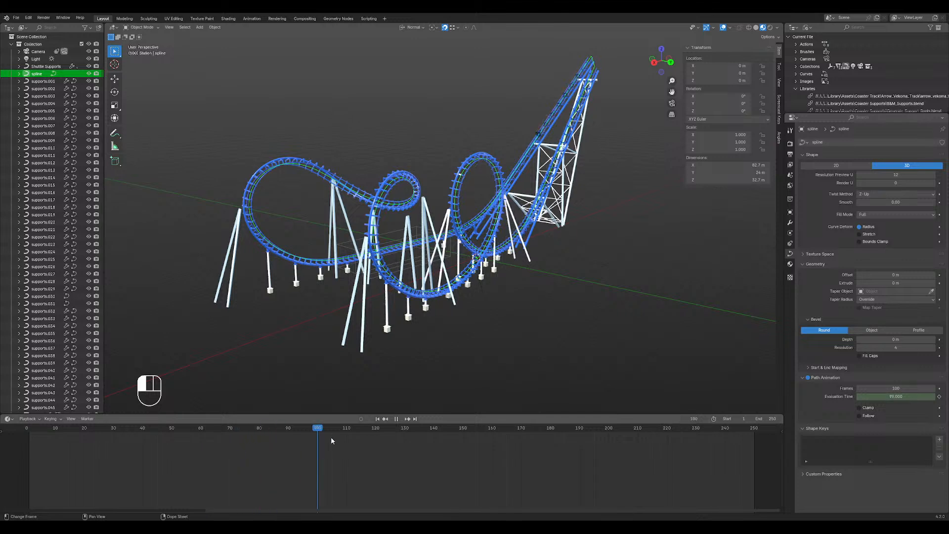
left_click_drag(331, 438, 287, 429)
key("space")
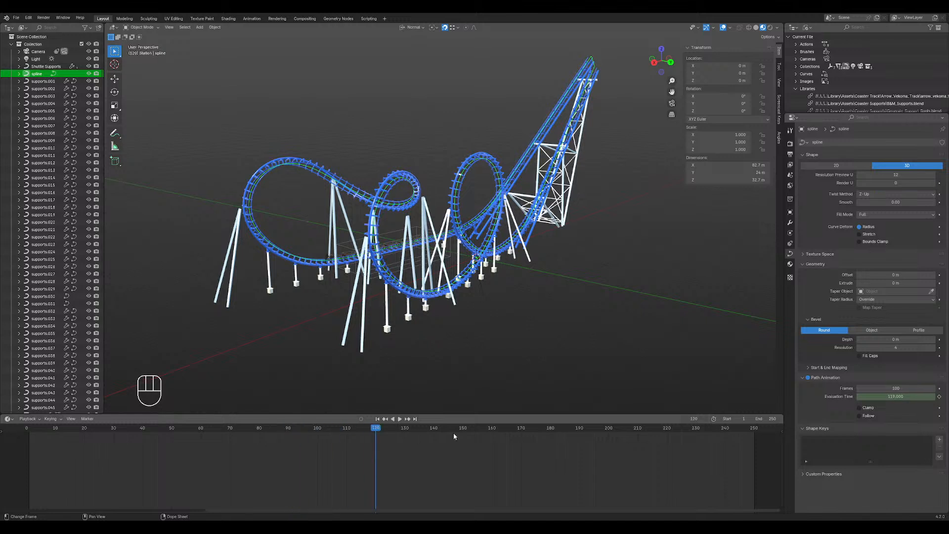
- Try an Evaluation Time of 88 with the playhead at frame 250, and return the playhead to frame 1
left_click_drag(377, 429, 753, 430)
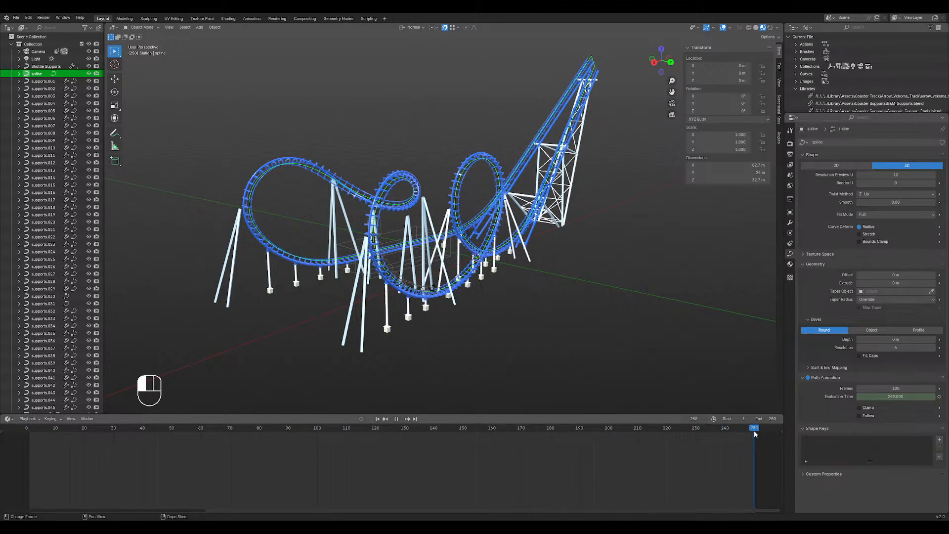
left_click(901, 397)
type("88")
key("Return")
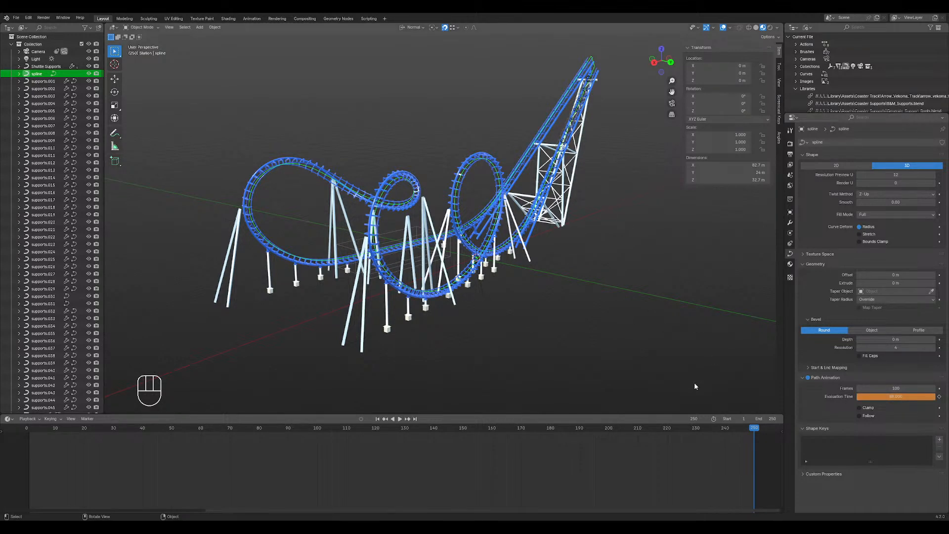
left_click_drag(755, 429, 29, 433)
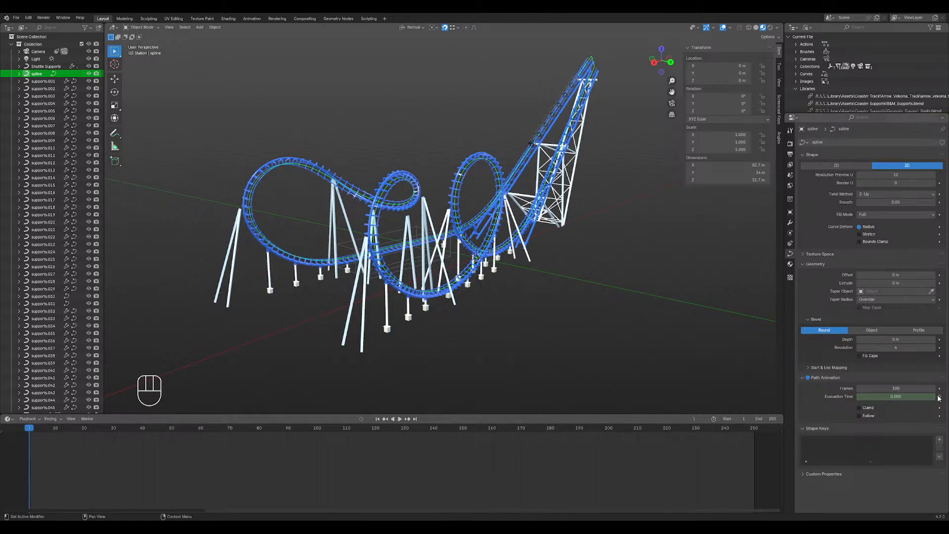
- Set the spline's Path Animation length to 250 frames
left_click(903, 397)
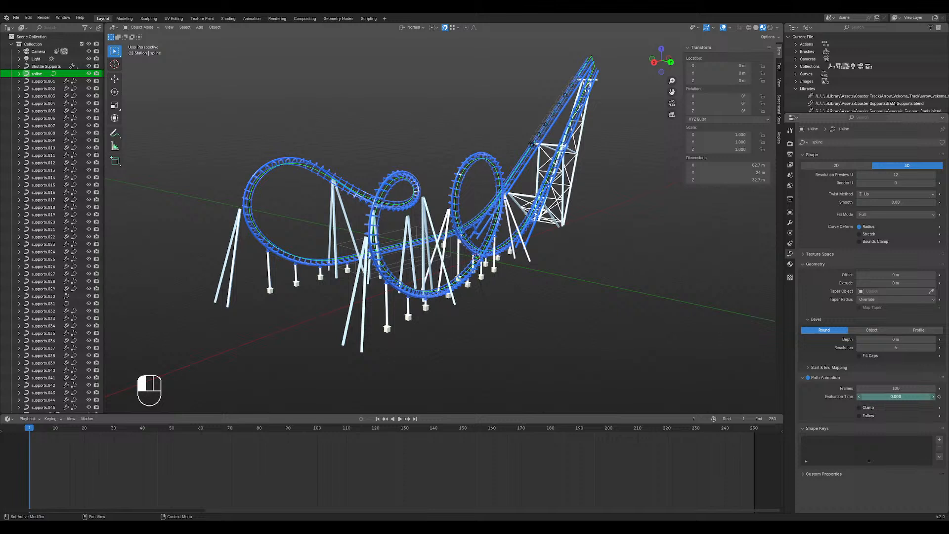
left_click(905, 405)
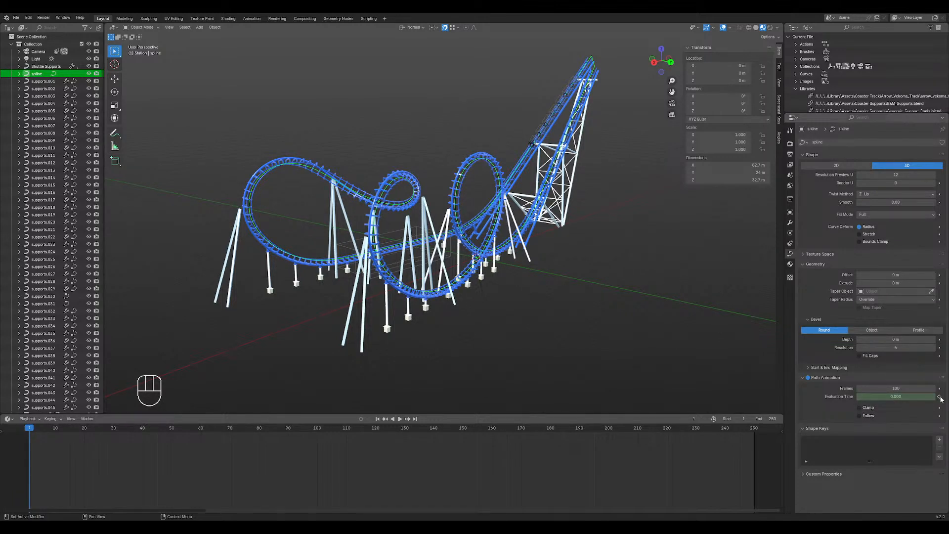
left_click(903, 389)
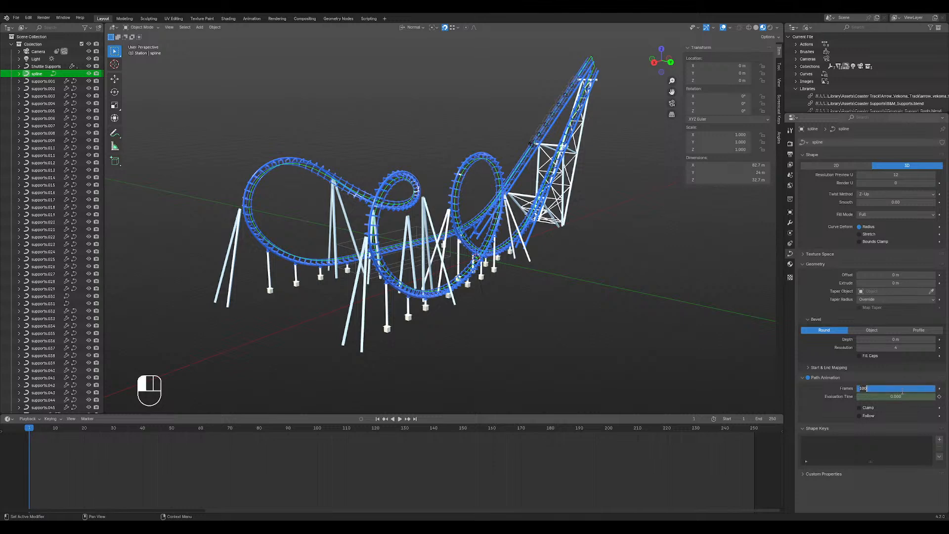
type("250")
key("Return")
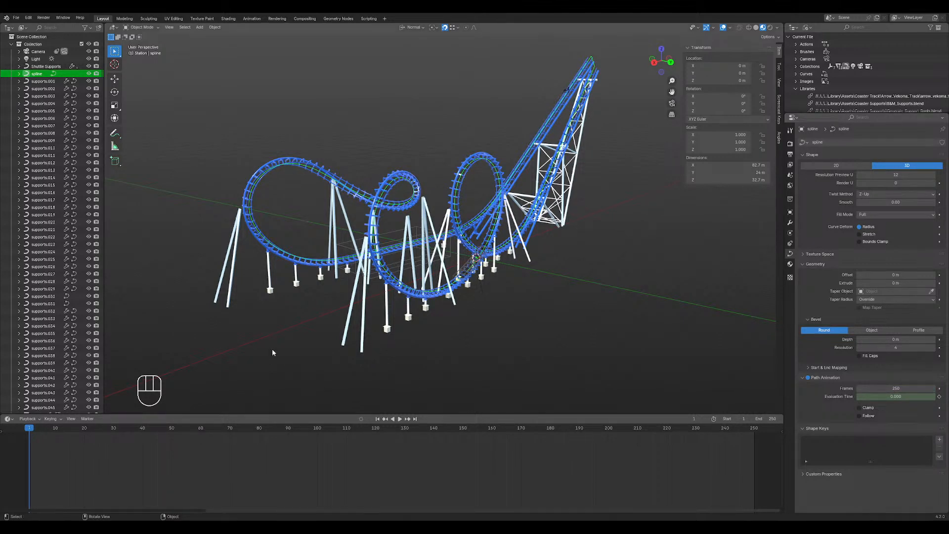
- Scrub through the timeline and play the animation from frame 1 to check the train's motion, ending back at frame 1
middle_click_drag(273, 353, 400, 316)
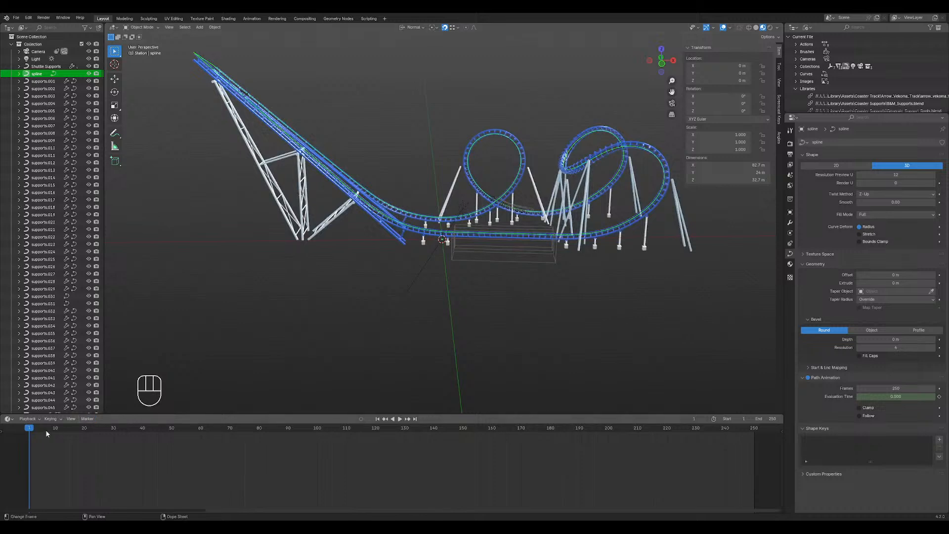
mouse_move(33, 431)
left_mouse_down()
mouse_move(165, 429)
mouse_move(26, 428)
left_mouse_up()
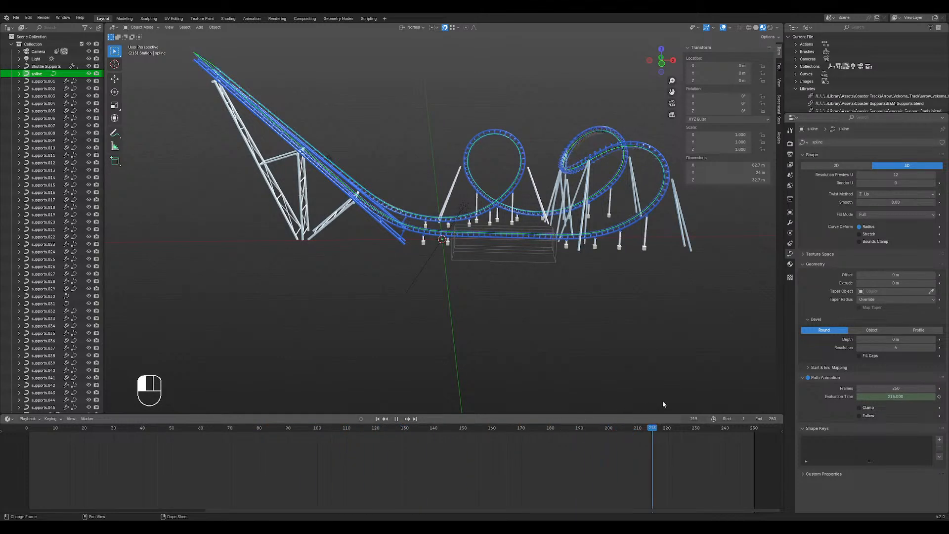
left_click_drag(733, 393, 26, 424)
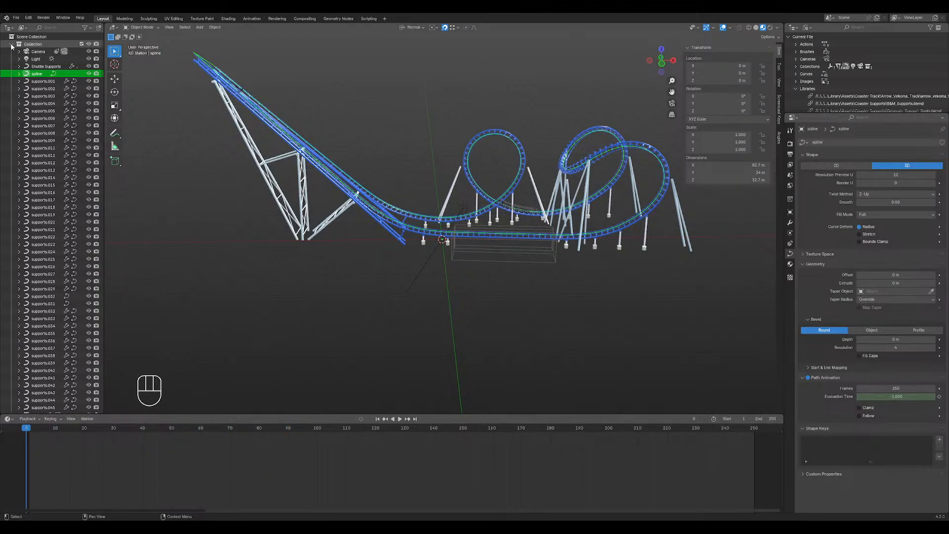
left_click(29, 430)
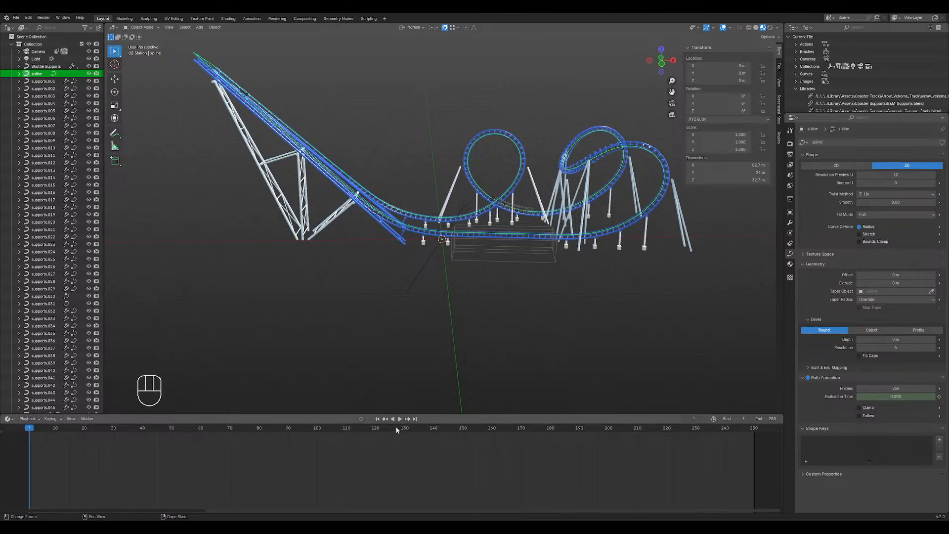
left_click(400, 419)
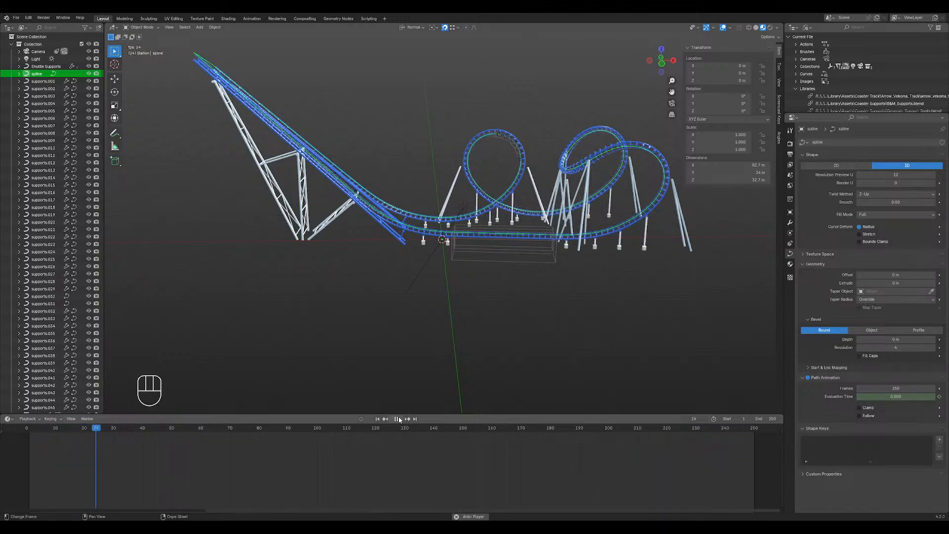
left_click(398, 419)
left_click_drag(106, 432, 30, 430)
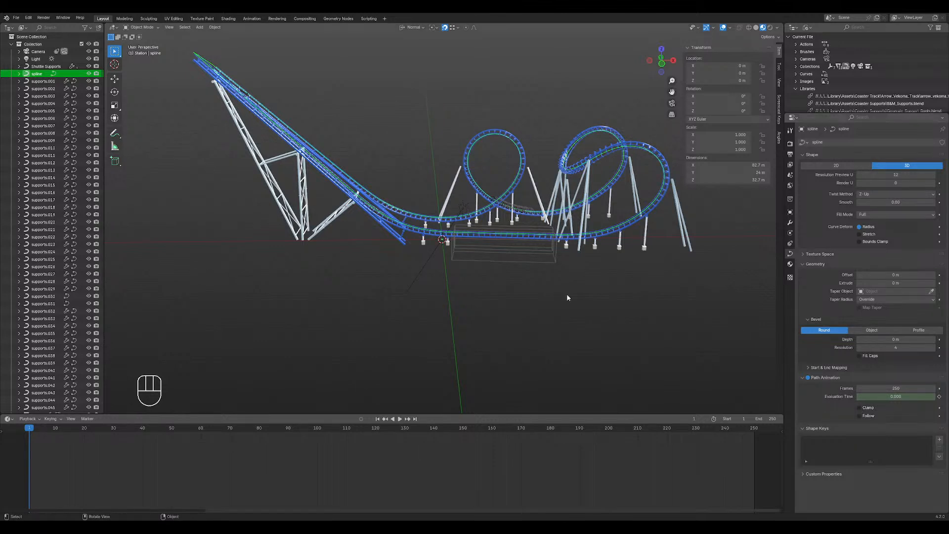
- Collapse the main Collection and select car_1_empty to examine its position on the track from the side
middle_click_drag(274, 99, 319, 80)
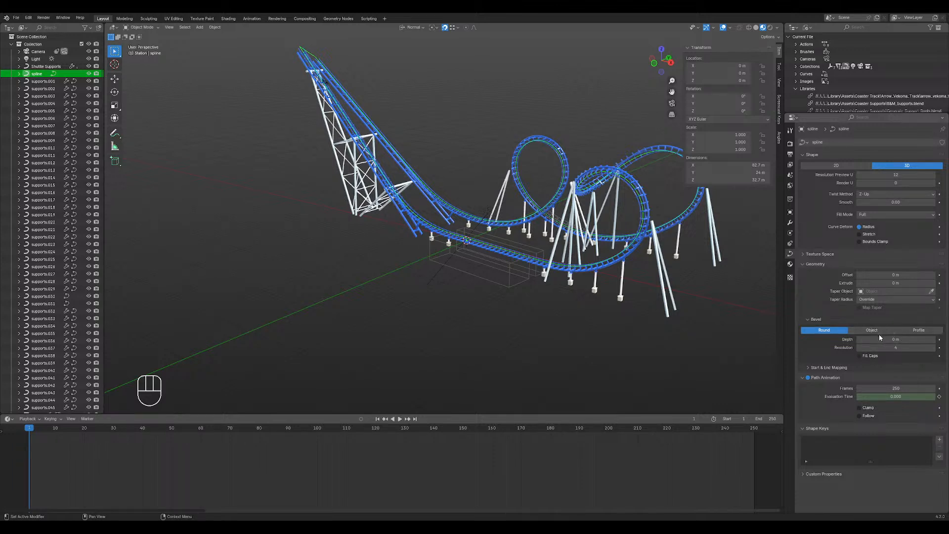
left_click(11, 44)
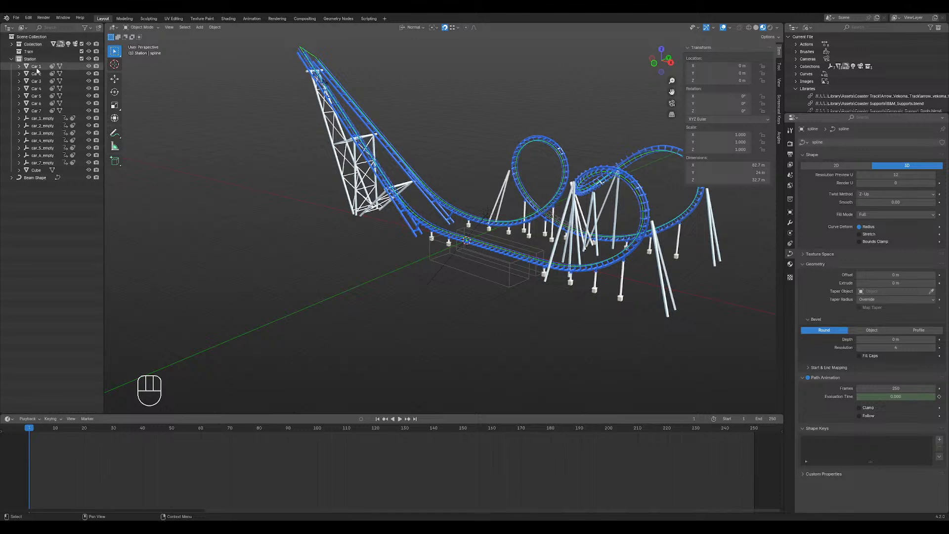
left_click(35, 118)
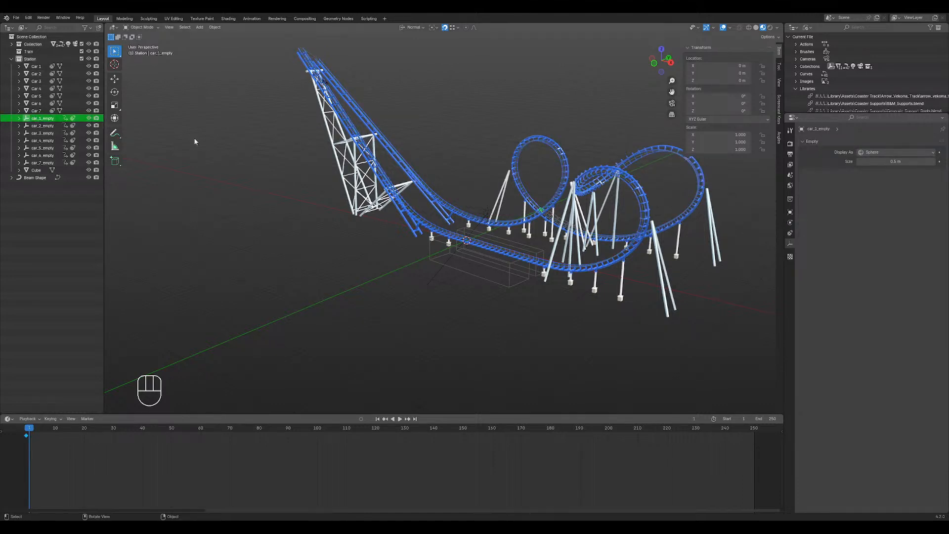
middle_click_drag(432, 172, 506, 167)
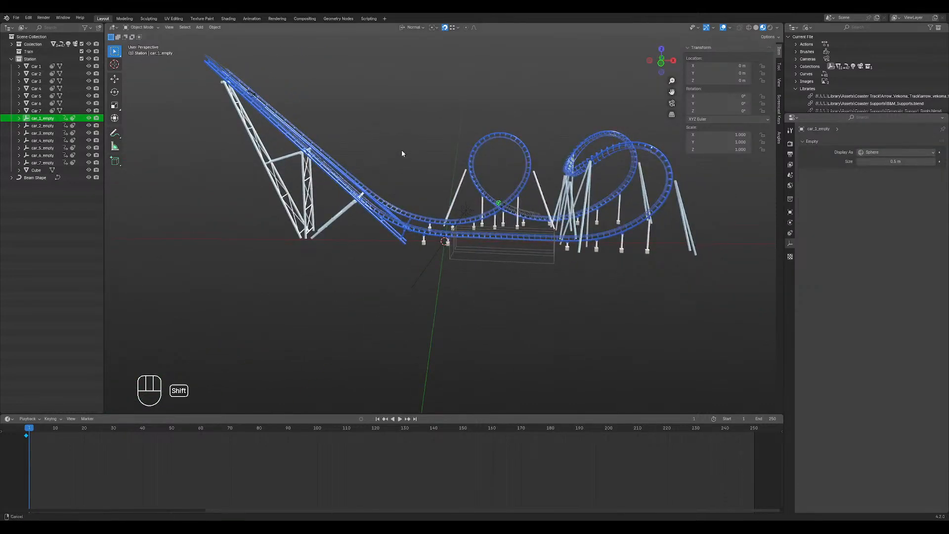
middle_click_drag(402, 150, 465, 204, "shift")
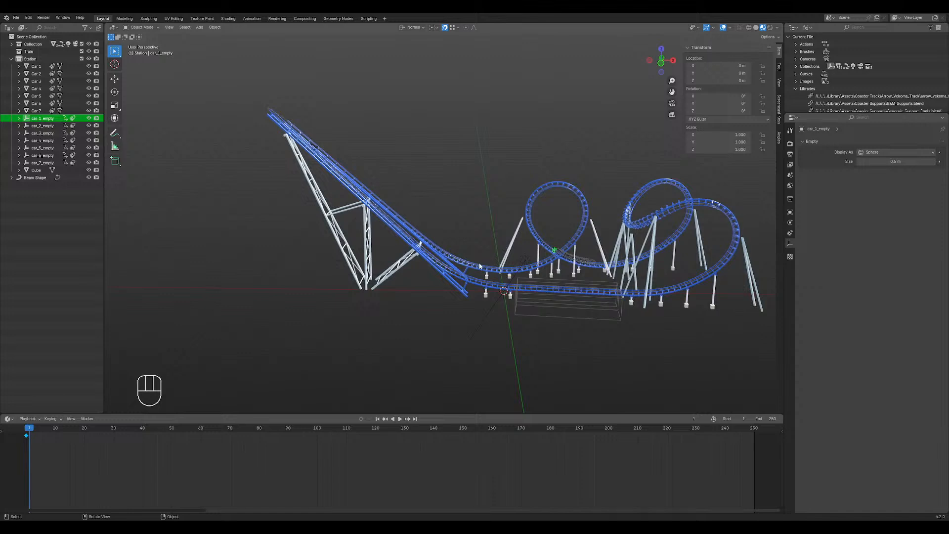
- Raise car_7_empty's Follow Path Offset to 264.9 so it sits high on the lift track, and keyframe it at frame 1
left_click(44, 162)
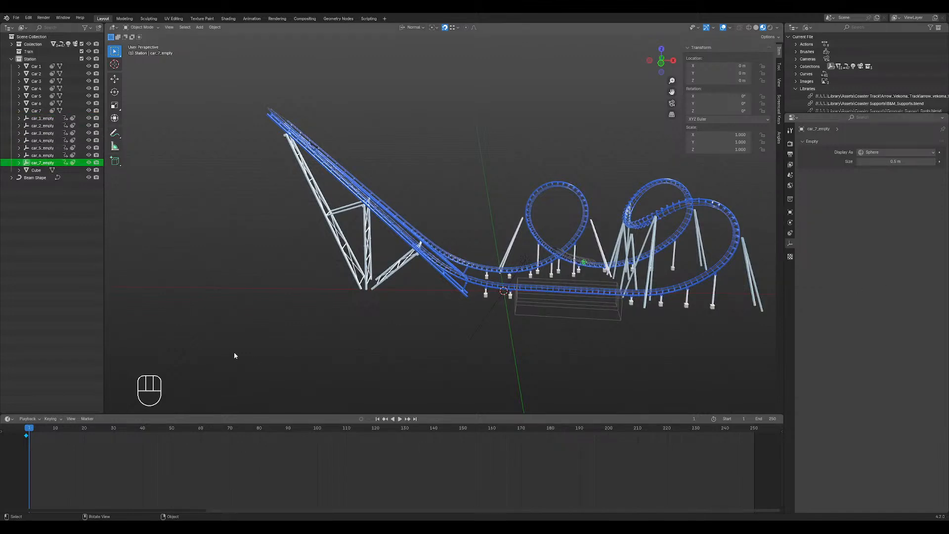
left_click(790, 233)
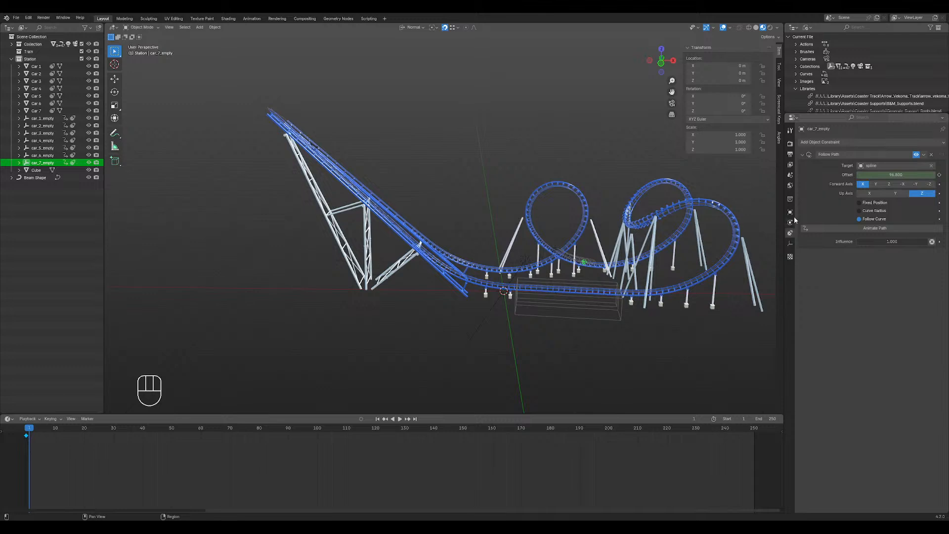
left_click_drag(885, 176, 931, 176)
mouse_move(28, 428)
left_mouse_down()
mouse_move(96, 429)
mouse_move(29, 428)
left_mouse_up()
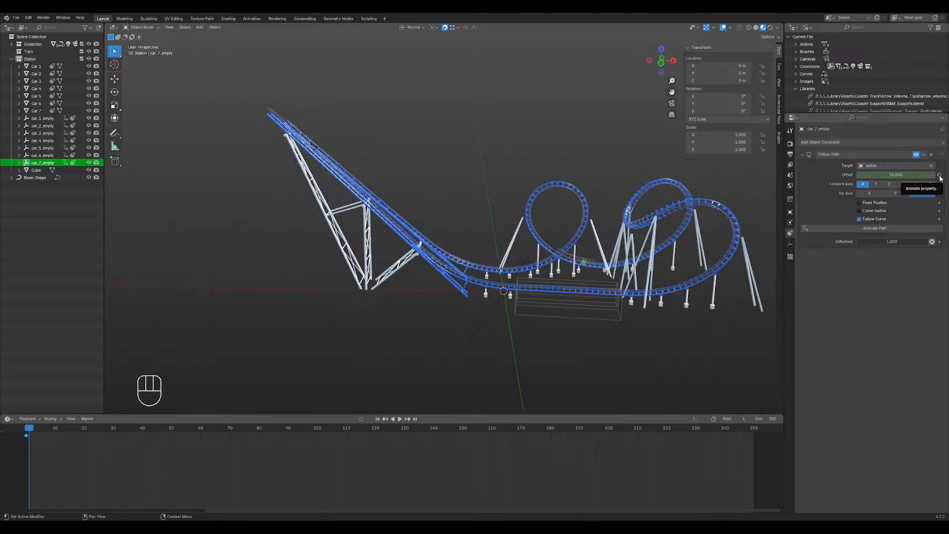
middle_click_drag(569, 247, 584, 252)
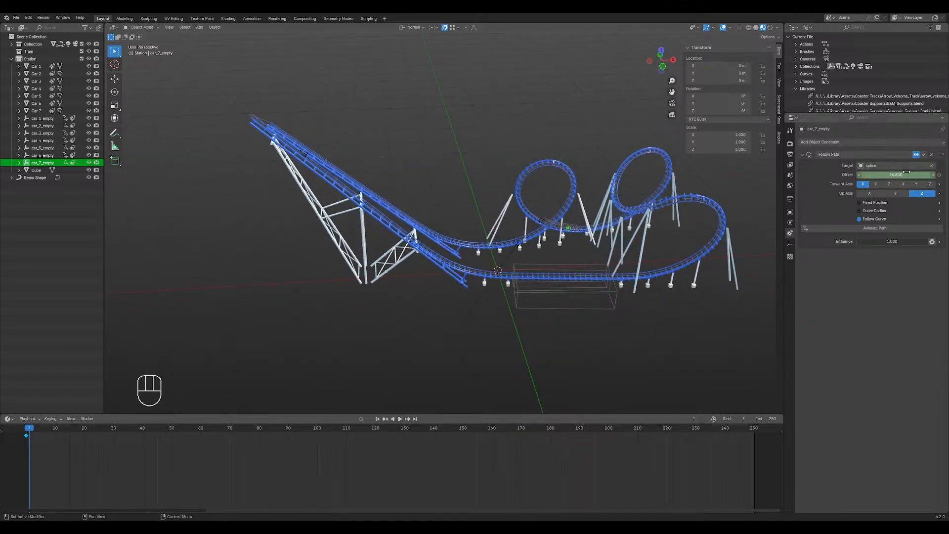
left_click_drag(890, 174, 940, 175)
left_click(940, 175)
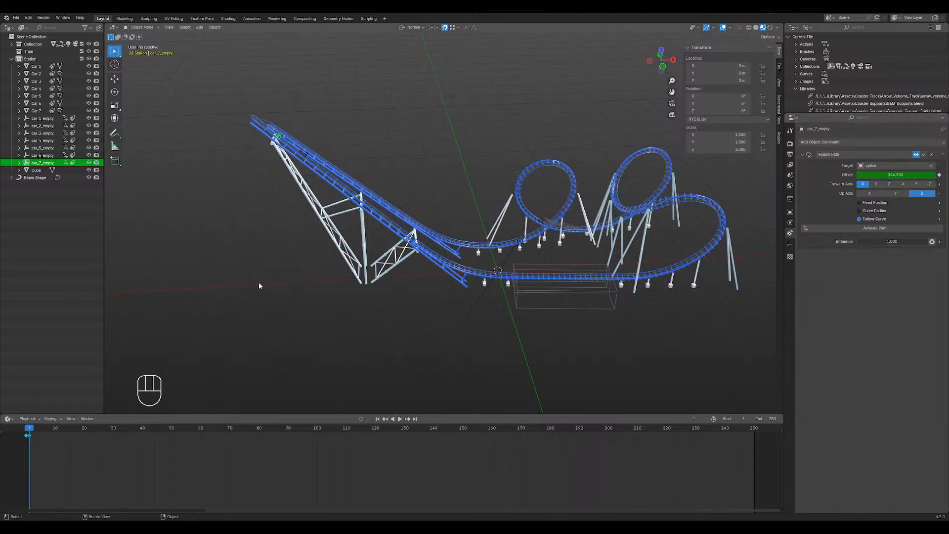
- Delete car_7_empty's offset keyframe at frame 0 and move the playhead to frame 1
left_click_drag(28, 429, 11, 378)
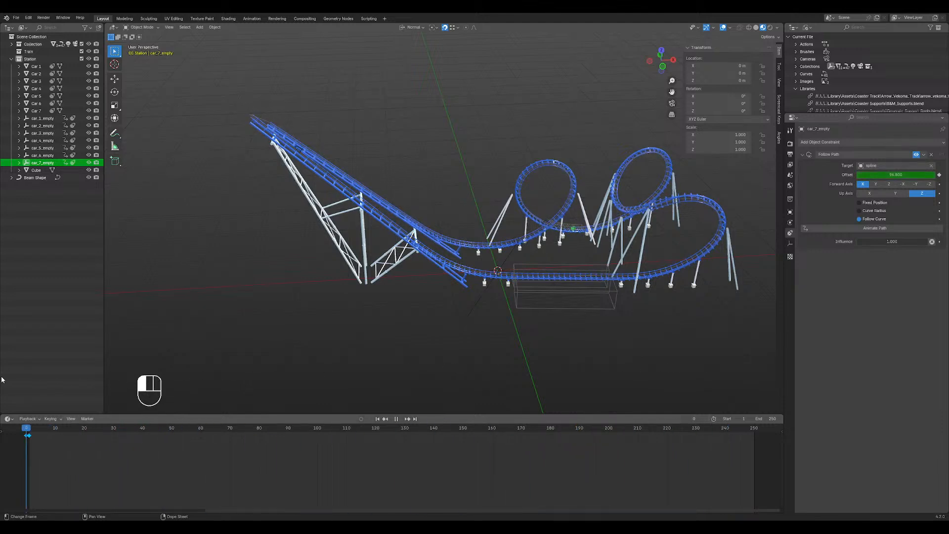
middle_click_drag(290, 232, 350, 206)
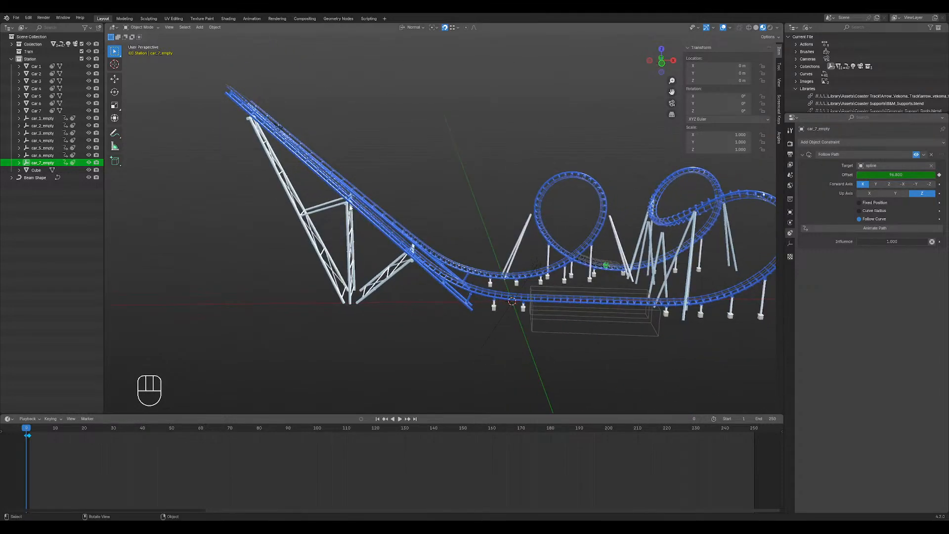
left_click(25, 438)
key("Delete")
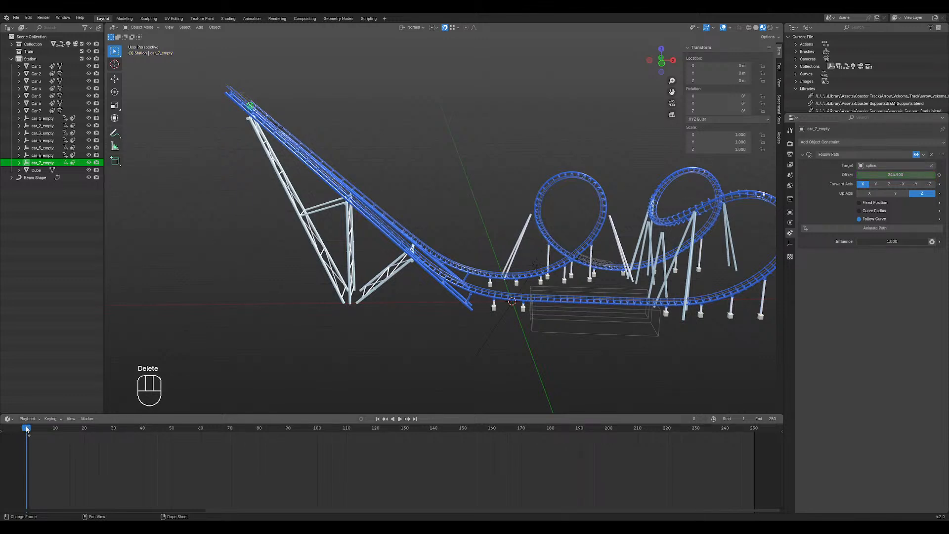
mouse_move(26, 429)
left_mouse_down()
mouse_move(14, 427)
mouse_move(31, 434)
left_mouse_up()
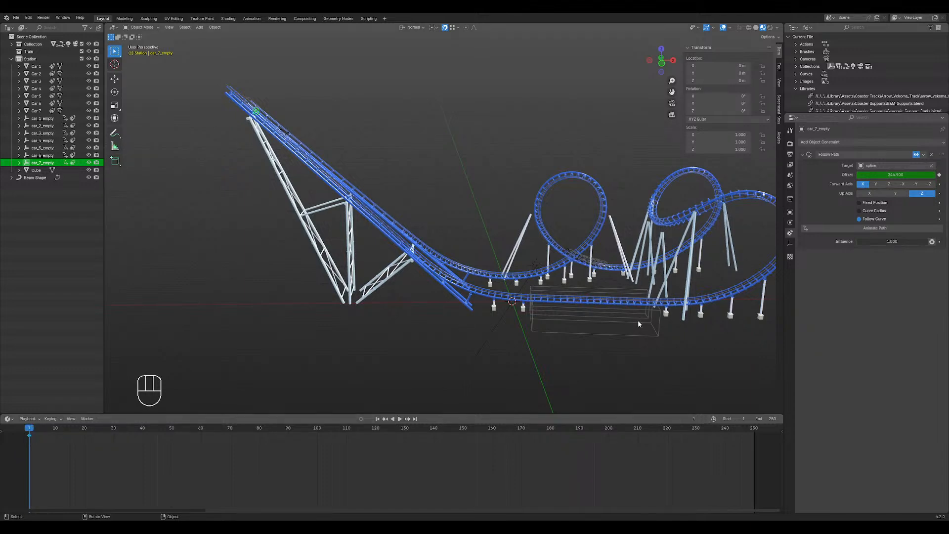
- Select car_6_empty and set its Follow Path Offset to 245.8 at frame 1
middle_click_drag(638, 320, 554, 268)
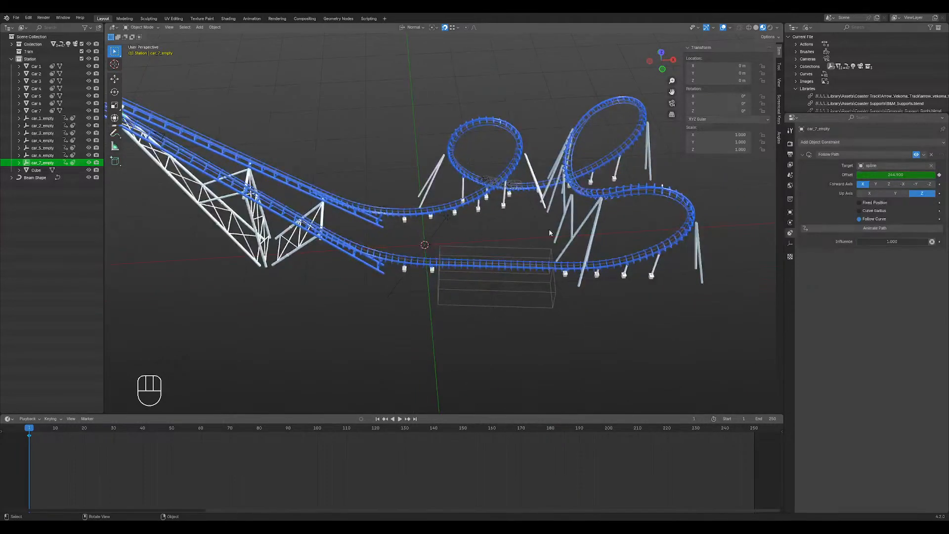
scroll(592, 194, "up", 6)
scroll(592, 194, "down", 4)
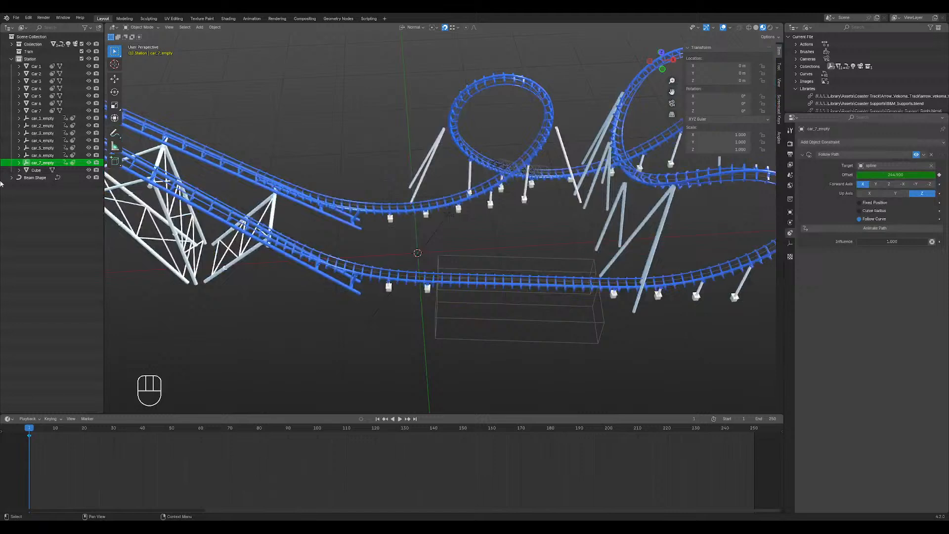
left_click(43, 155)
left_click(885, 175)
type("95.8")
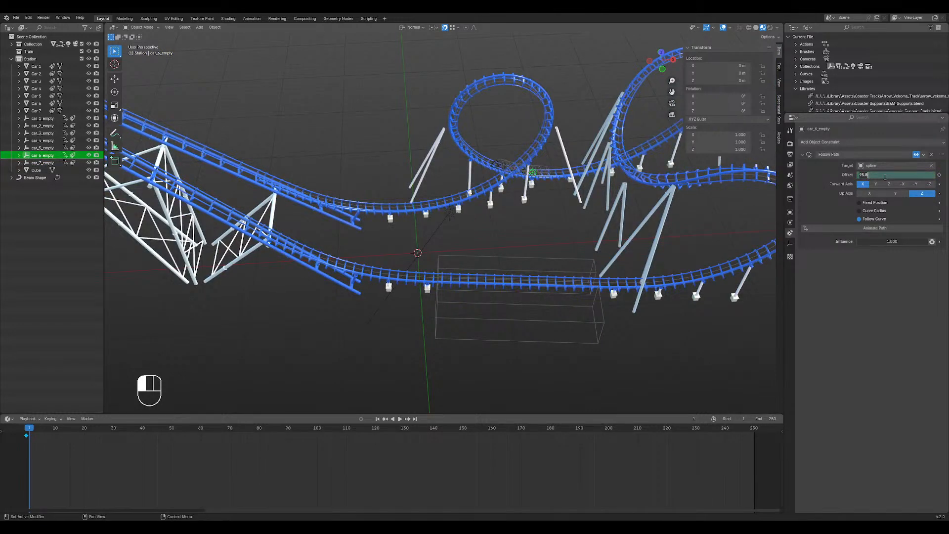
type("245.8")
key("Return")
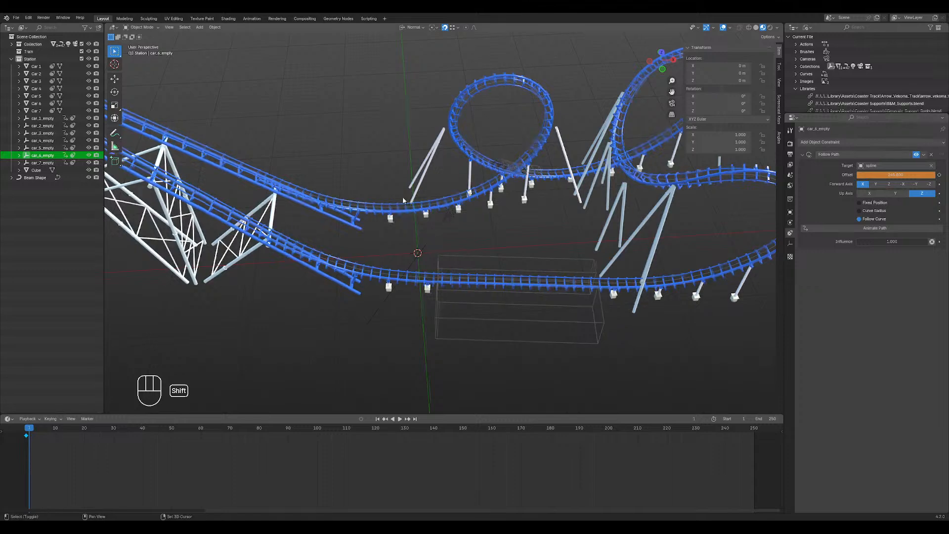
- Slide car_6_empty down the lift track in front of car_7_empty by adjusting its Follow Path Offset to about 242.7
middle_click_drag(447, 213, 680, 275, "shift")
middle_click_drag(278, 162, 280, 141)
scroll(279, 139, "up", 1)
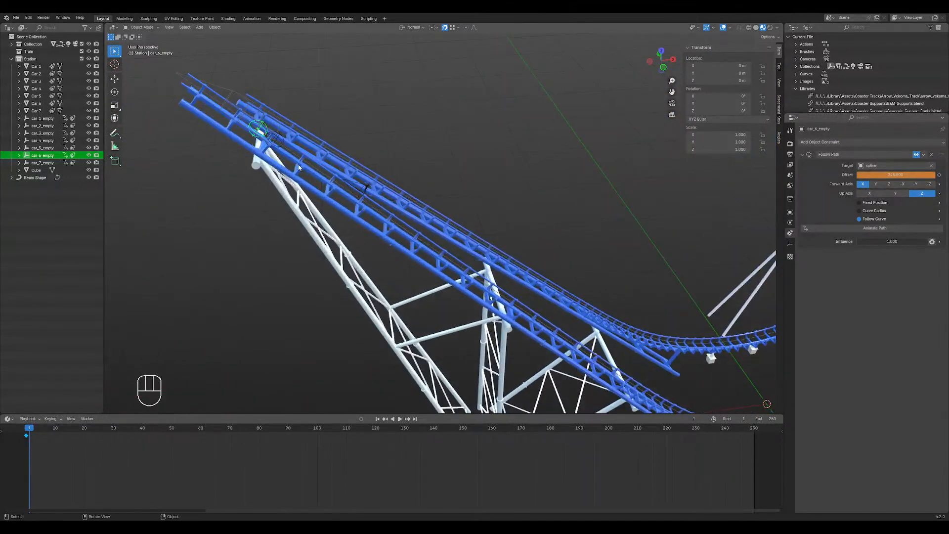
left_click(282, 142)
left_click(281, 142)
left_click(258, 127)
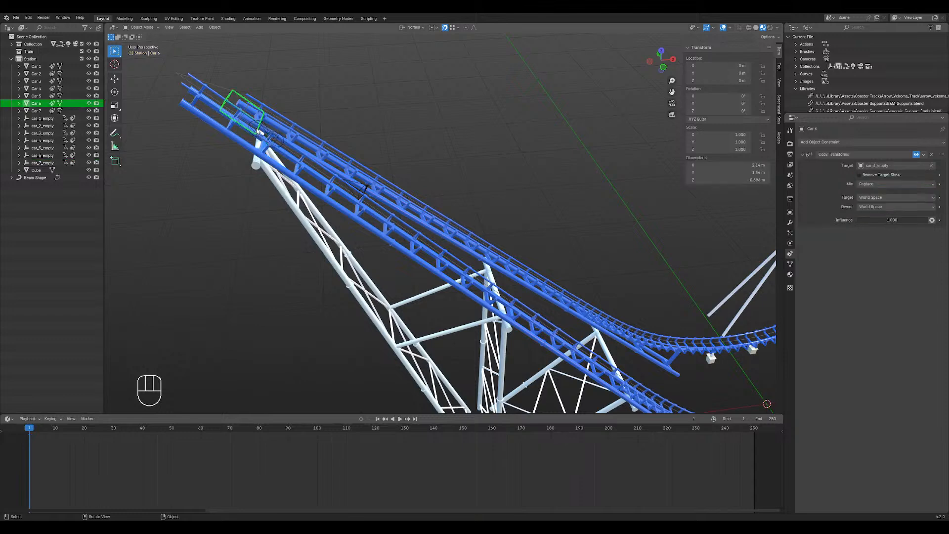
left_click(280, 138)
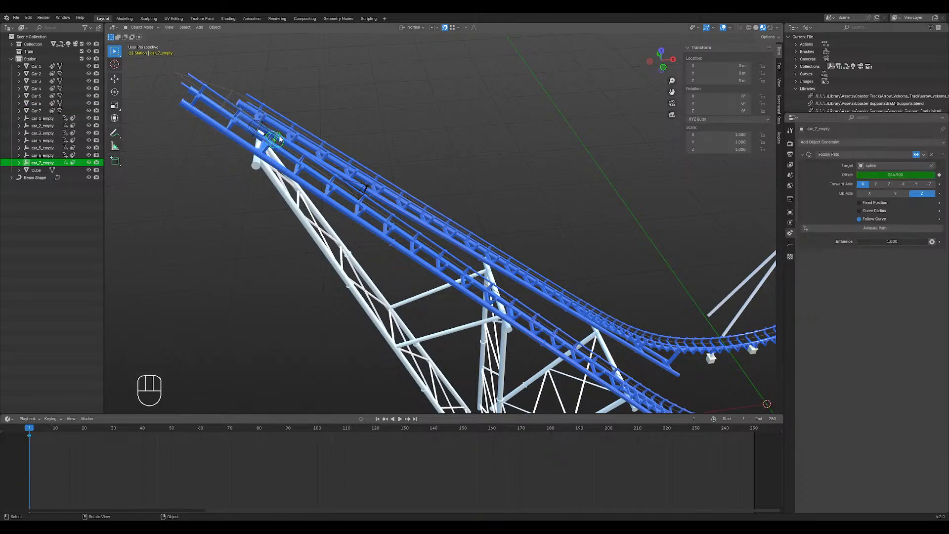
left_click(257, 130)
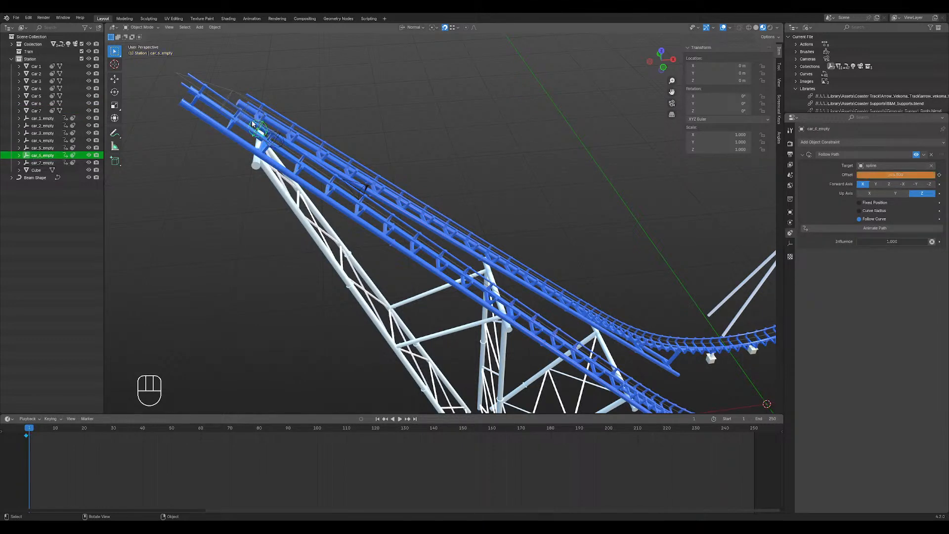
mouse_move(886, 175)
left_mouse_down()
mouse_move(878, 175)
mouse_move(902, 175)
left_mouse_up()
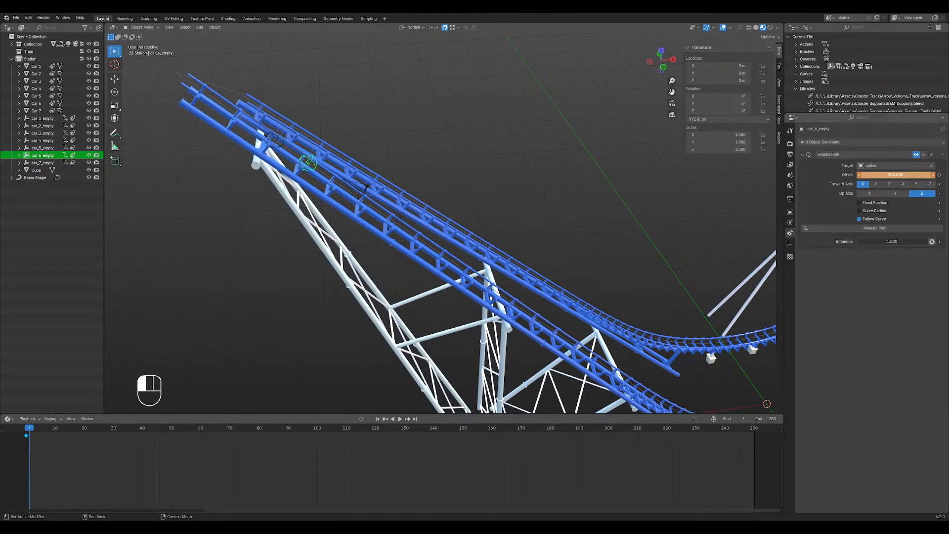
left_click_drag(903, 175, 895, 174)
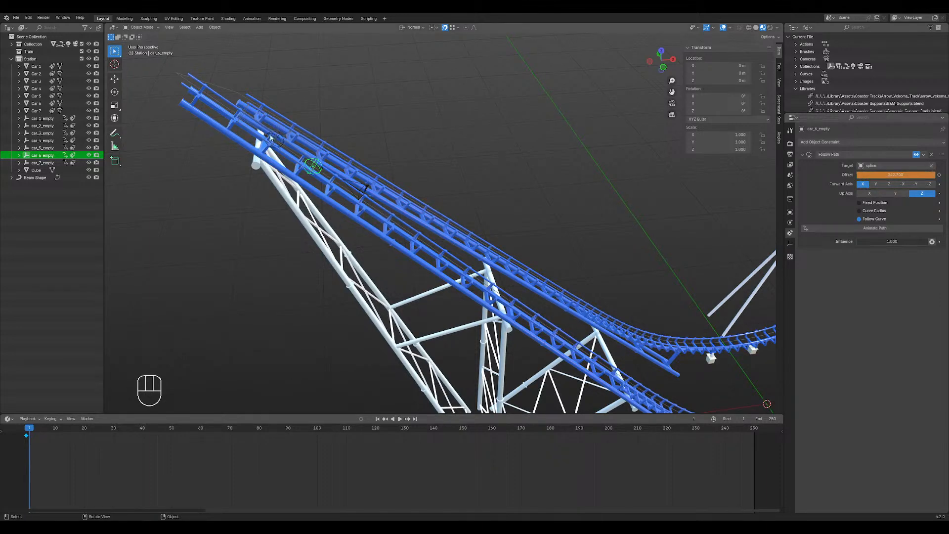
- Set car_6_empty's Follow Path Offset to 242.9, using car_7_empty's offset as the spacing reference
middle_click_drag(270, 134, 336, 149)
left_click(333, 144)
left_click(333, 142)
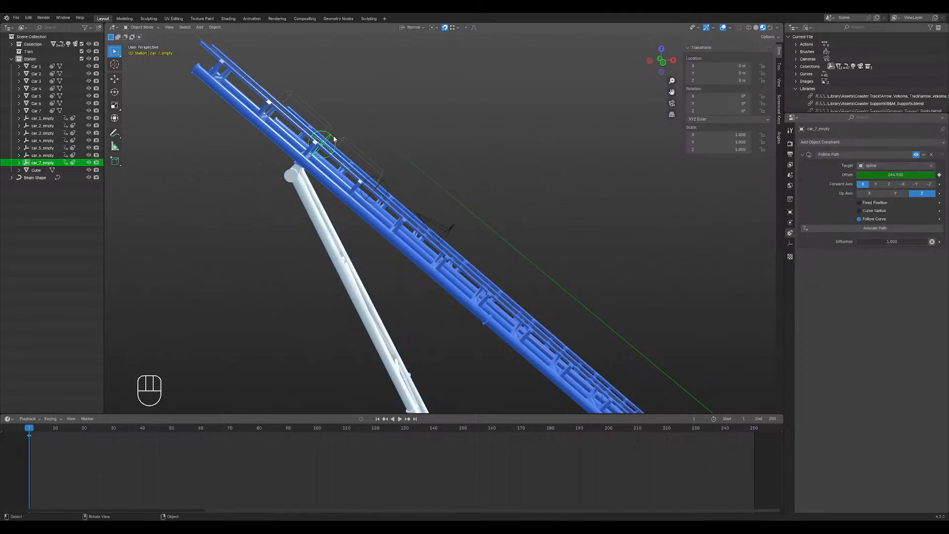
left_click(387, 182)
left_click(903, 176)
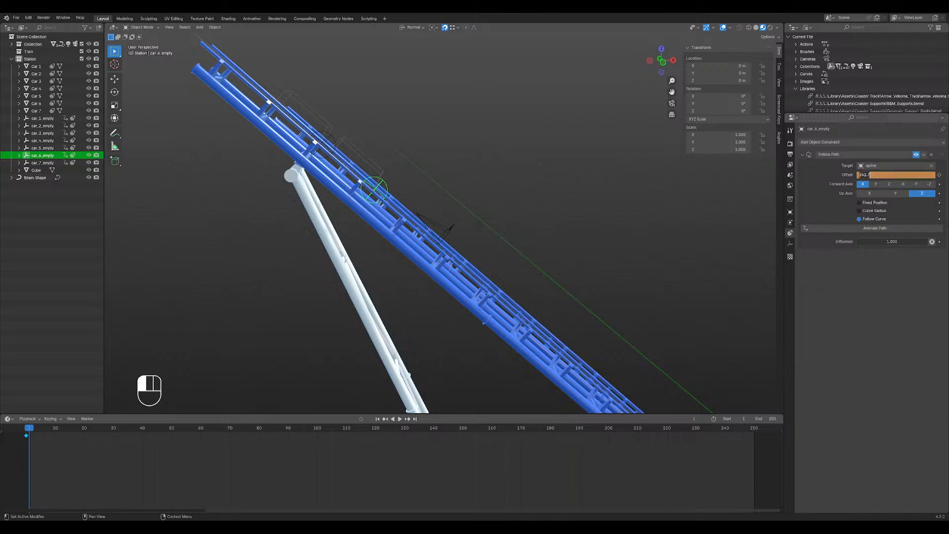
left_click(878, 177)
key("Return")
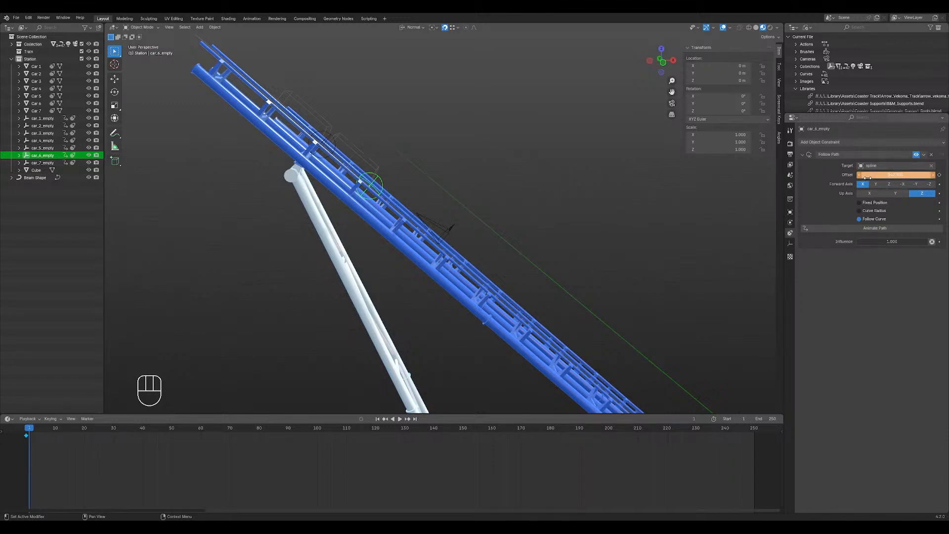
left_click(331, 137)
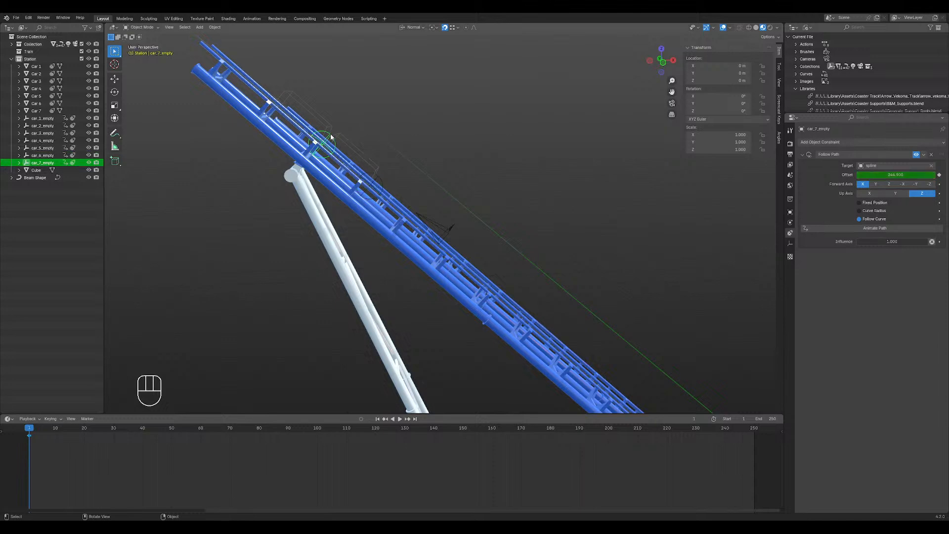
left_click(383, 181)
scroll(382, 179, "down", 6)
middle_click_drag(621, 270, 488, 189, "shift")
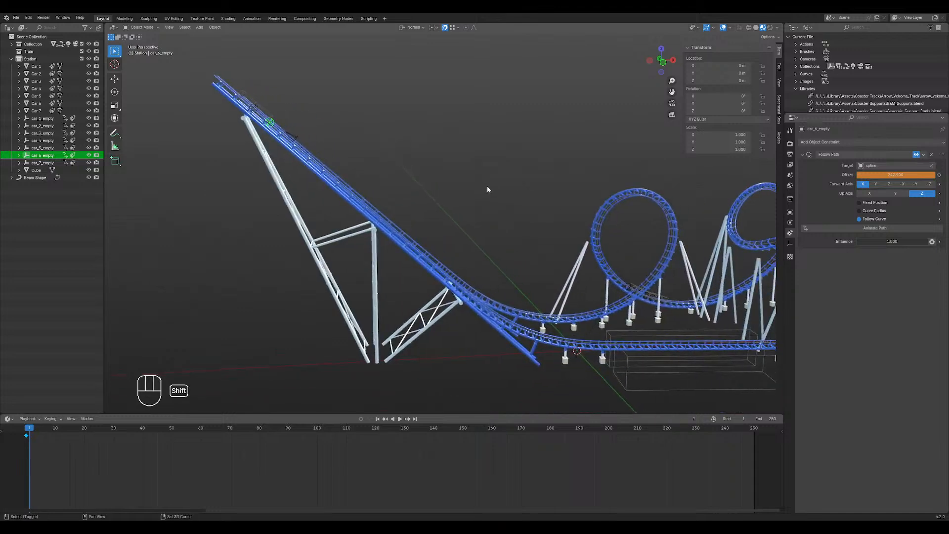
- Set car_5_empty's Follow Path Offset to 240.9 and use car_4_empty's Offset to place it directly ahead on the slope
left_click(653, 298)
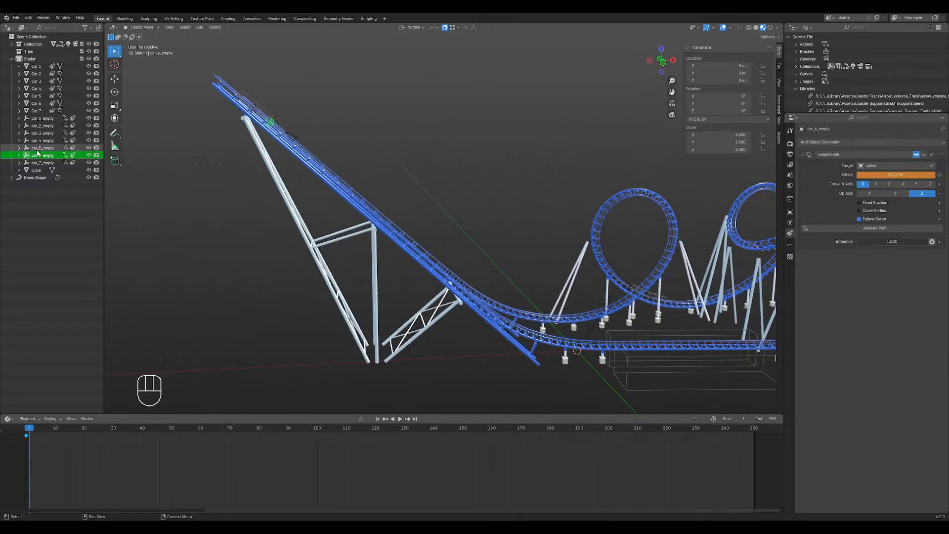
left_click(888, 175)
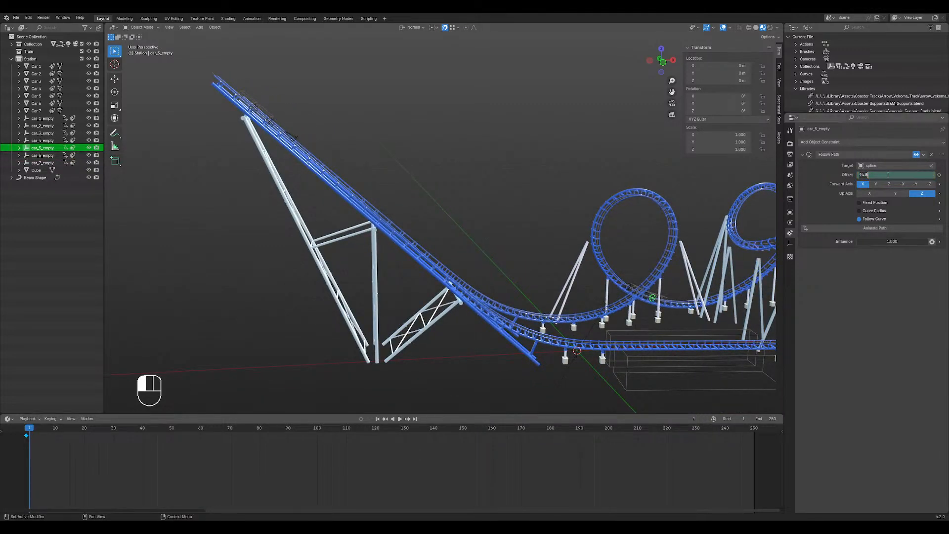
type("240.9")
key("Return")
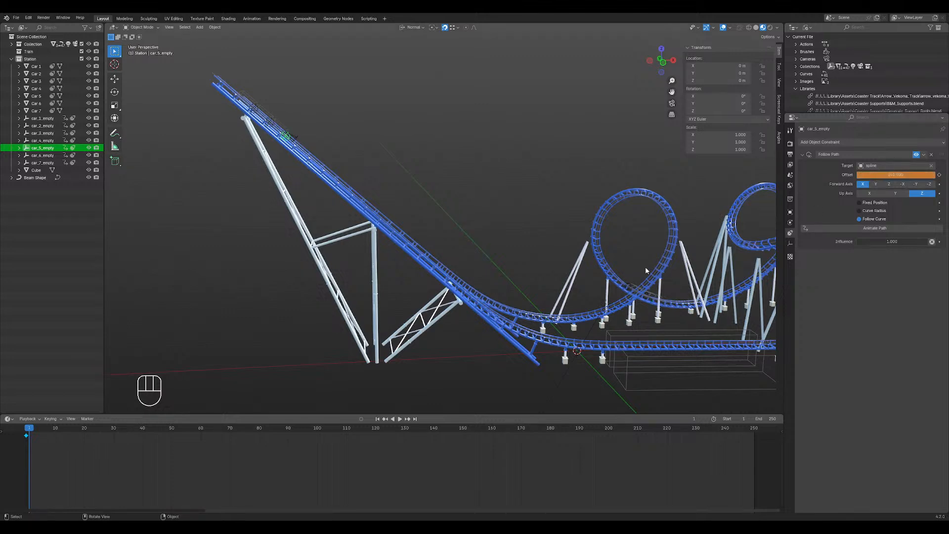
left_click(42, 141)
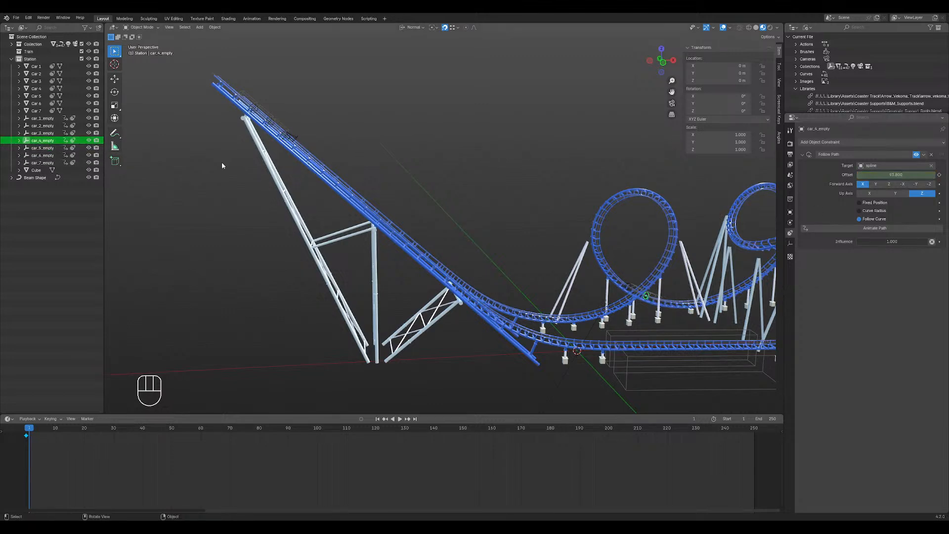
left_click(896, 175)
type("238")
key("Return")
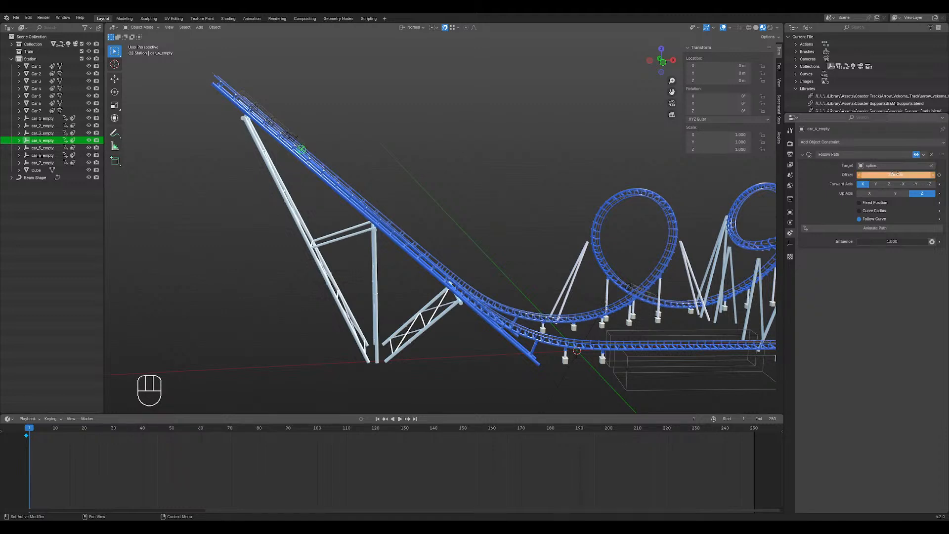
- Change the Follow Path Offsets of car_3_empty and car_2_empty to place both in line ahead of car_4_empty on the slope
left_click(43, 133)
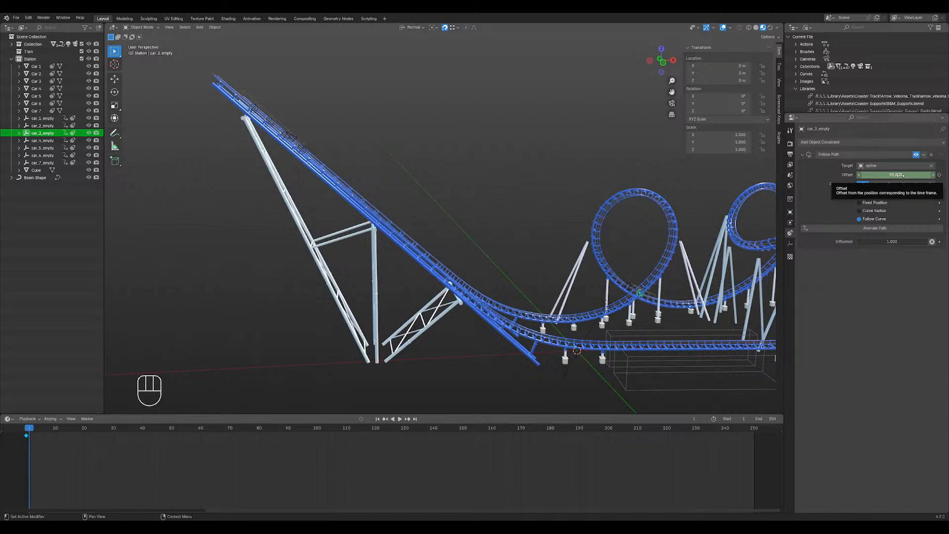
left_click(877, 175)
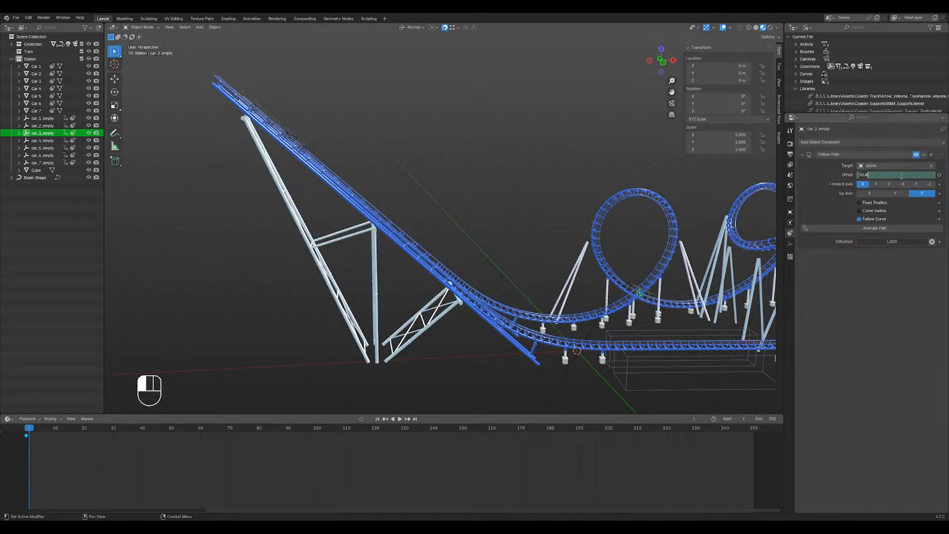
type("234")
key("Return")
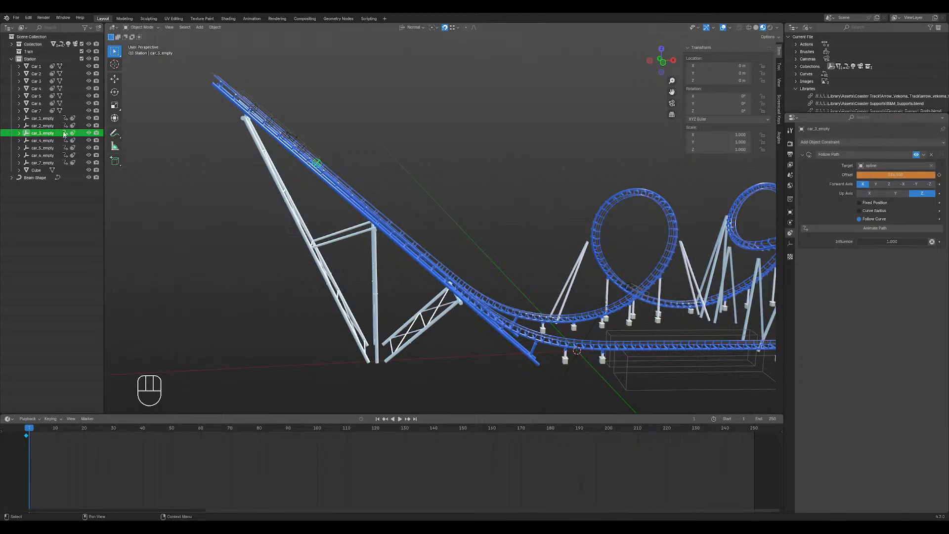
left_click(43, 126)
left_click(881, 174)
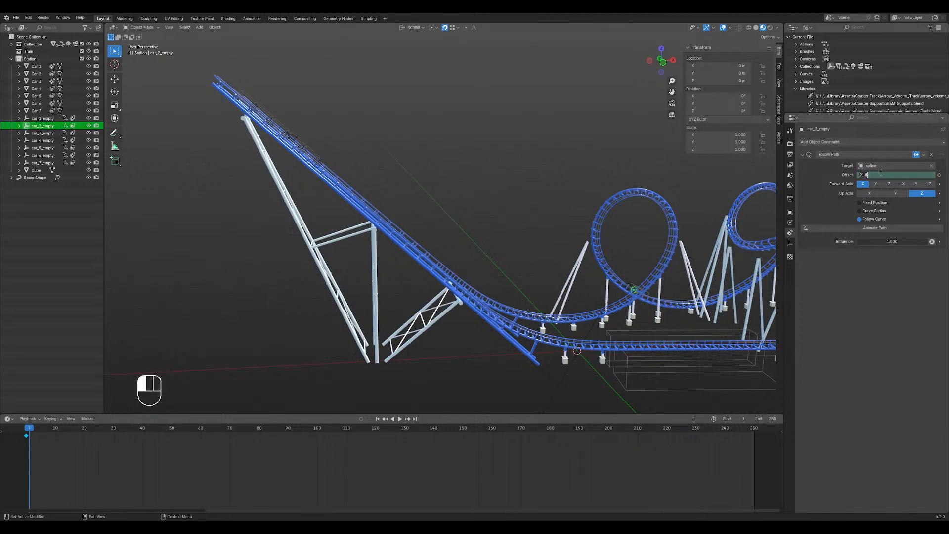
type("234")
key("Return")
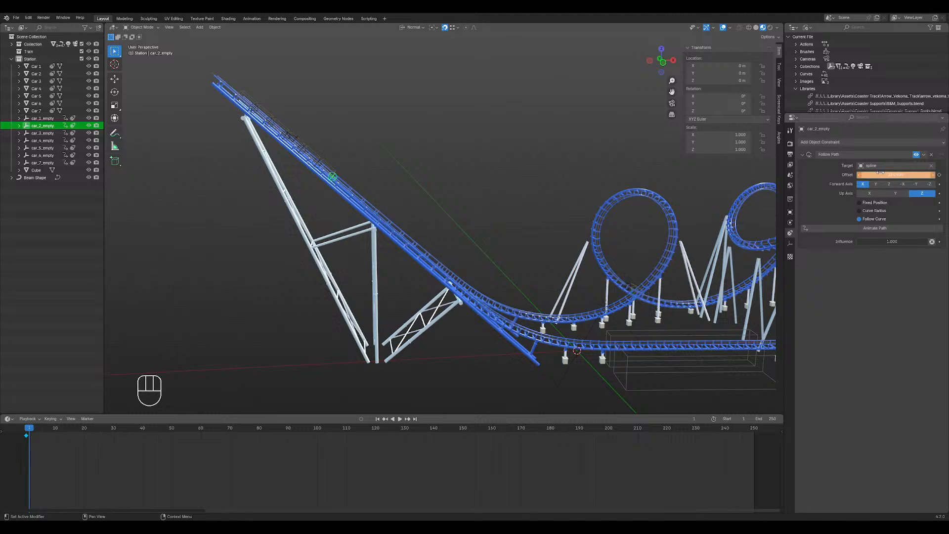
- Place car_1_empty at the front of the train with its Follow Path Offset, and test the positions by scrubbing the timeline
left_click(51, 119)
left_click(870, 176)
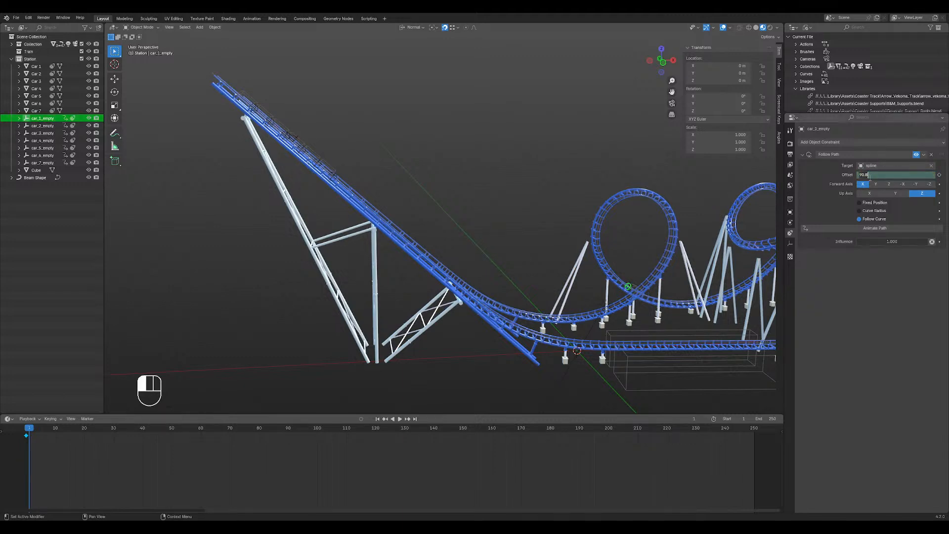
type("232")
key("Return")
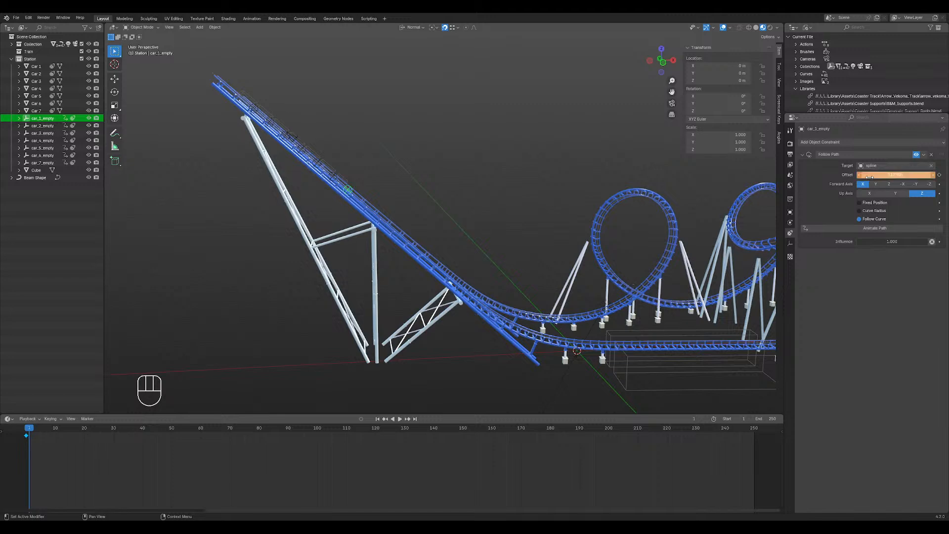
mouse_move(30, 428)
left_mouse_down()
mouse_move(81, 428)
mouse_move(30, 428)
left_mouse_up()
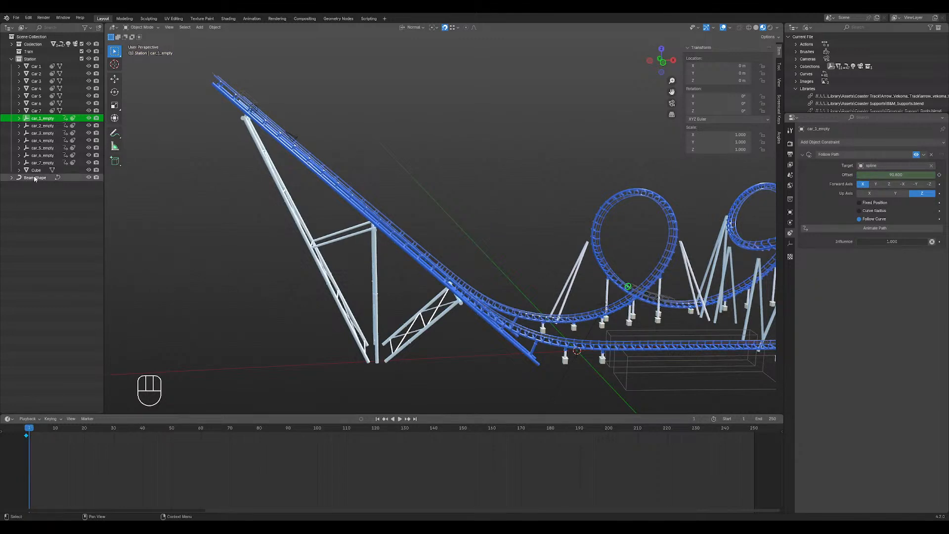
left_click(43, 156)
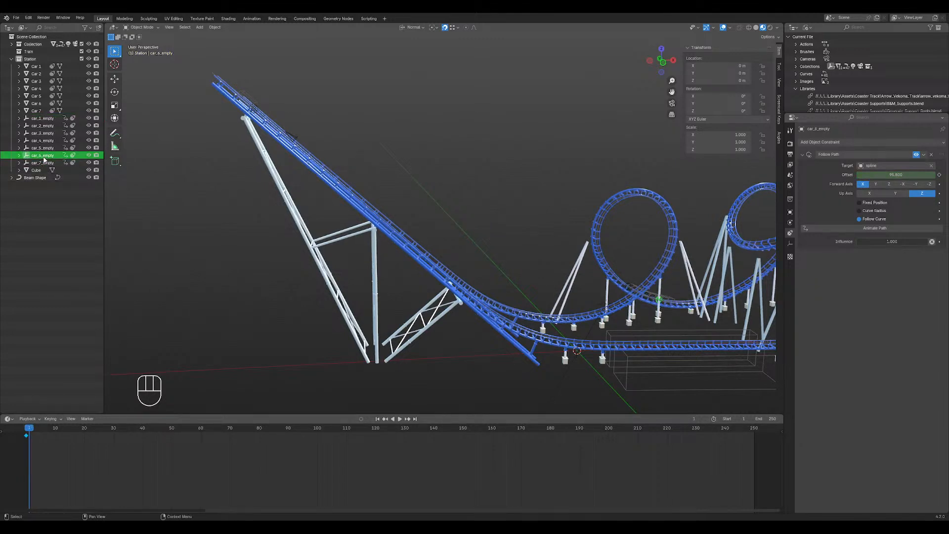
left_click(900, 175)
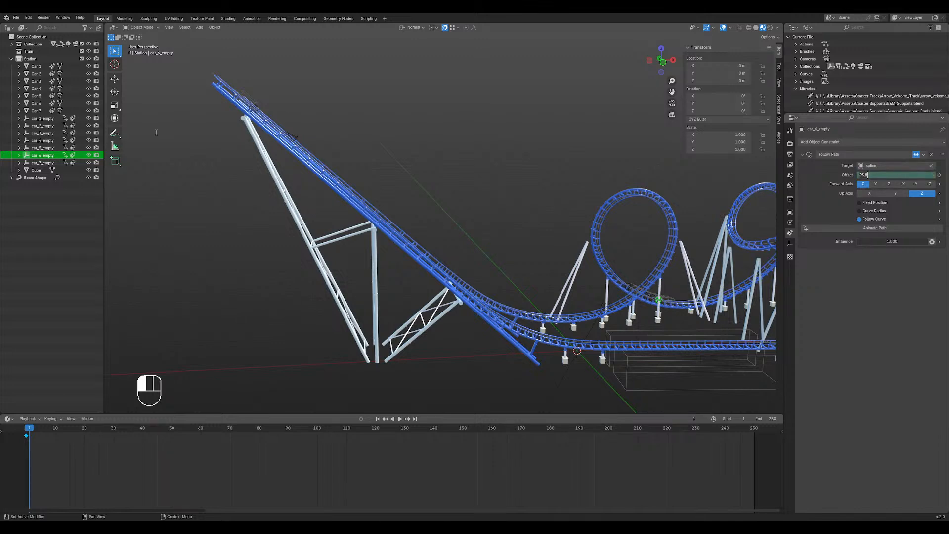
key("Return")
left_click(43, 163)
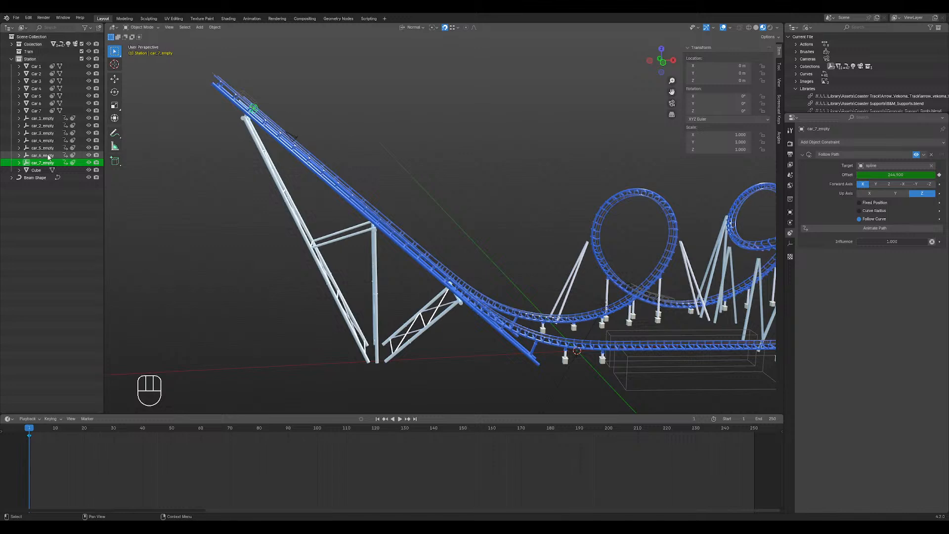
- Set car_6_empty's Follow Path Offset to 242.9 and keyframe it at frame 1, checking it by scrubbing the timeline
left_click(49, 156)
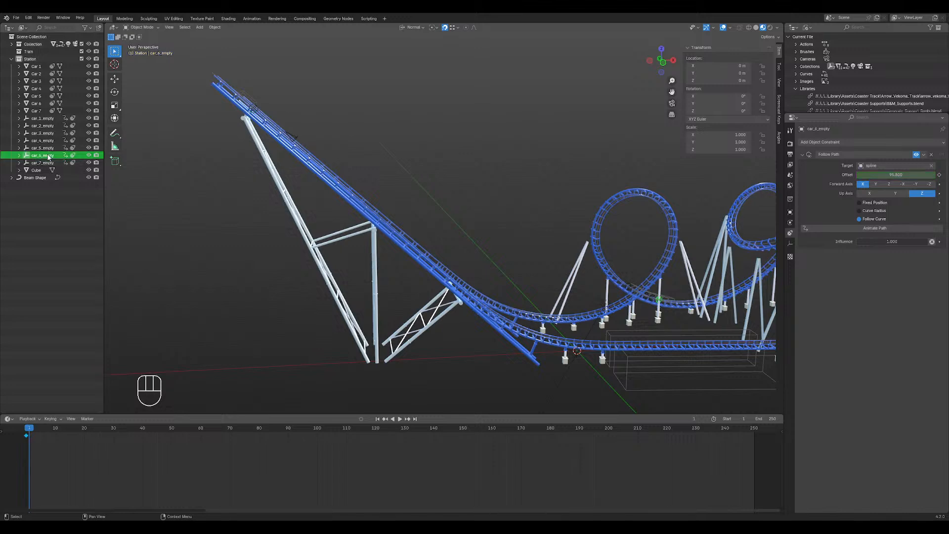
left_click(893, 175)
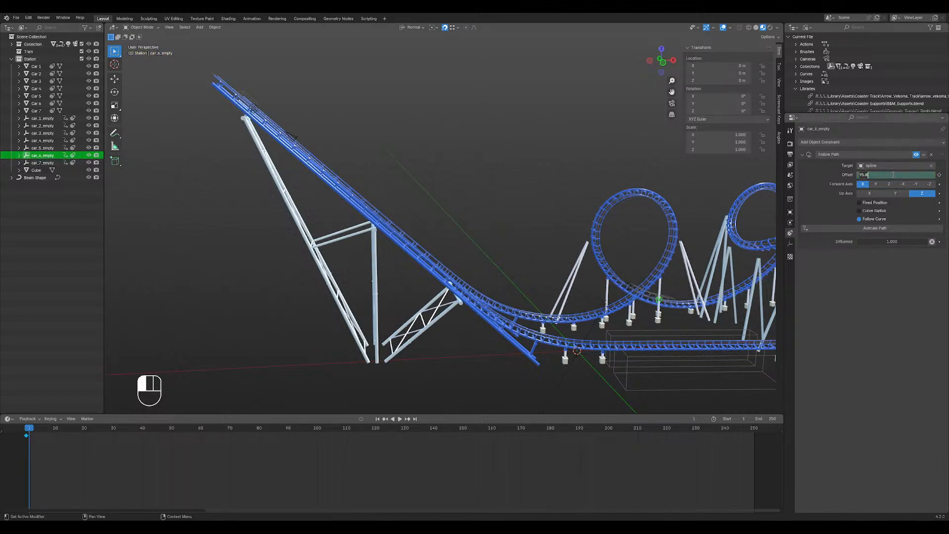
type("242")
key("Return")
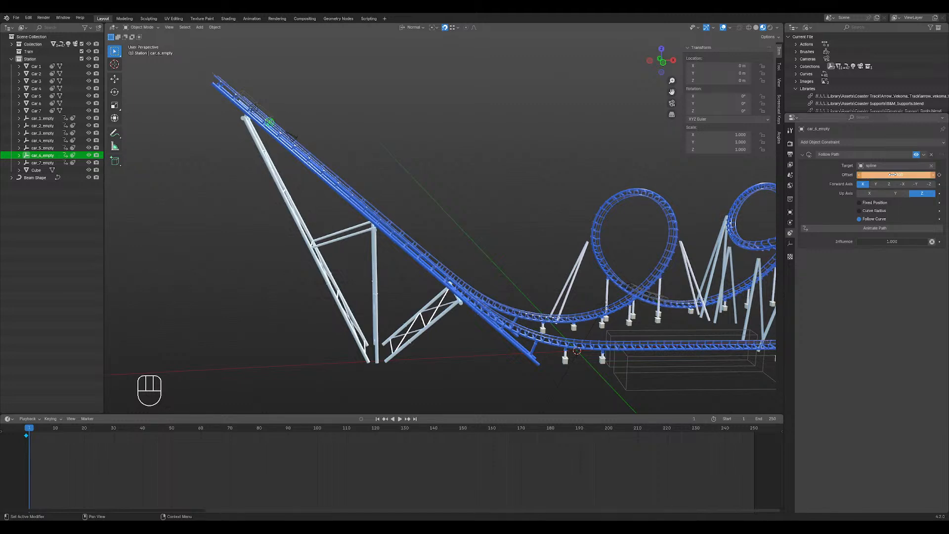
left_click(940, 176)
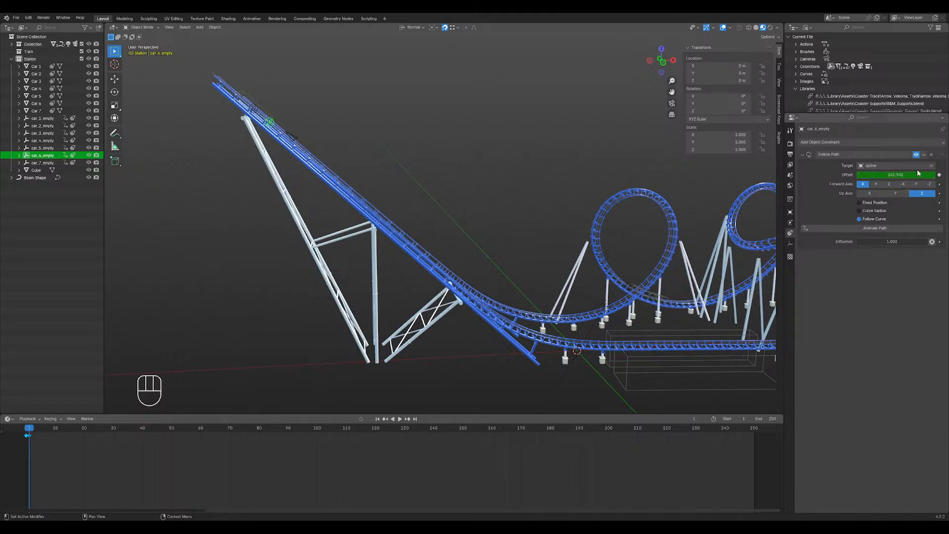
left_click_drag(30, 428, 186, 428)
left_click_drag(106, 427, 29, 420)
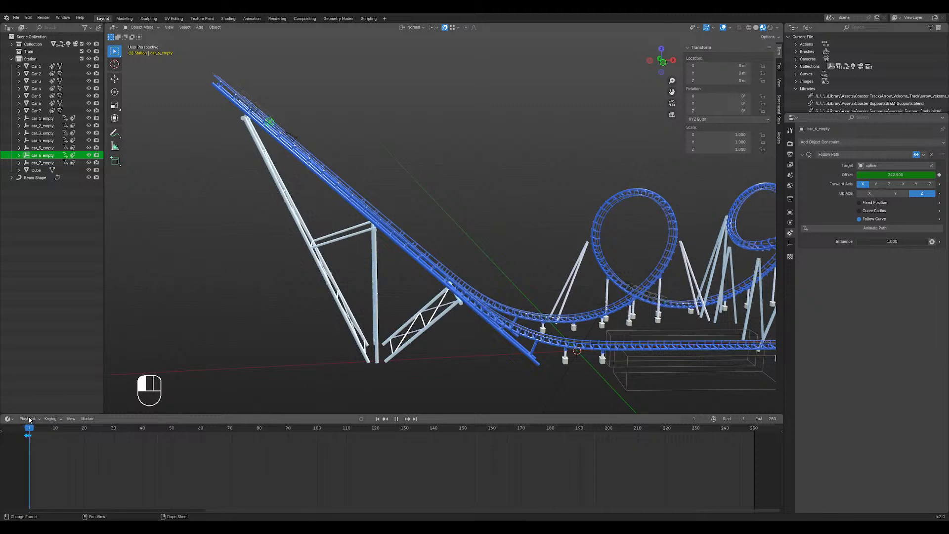
- Set car_5_empty's Follow Path Offset to 240.9 and keyframe it at frame 1
left_click(49, 149)
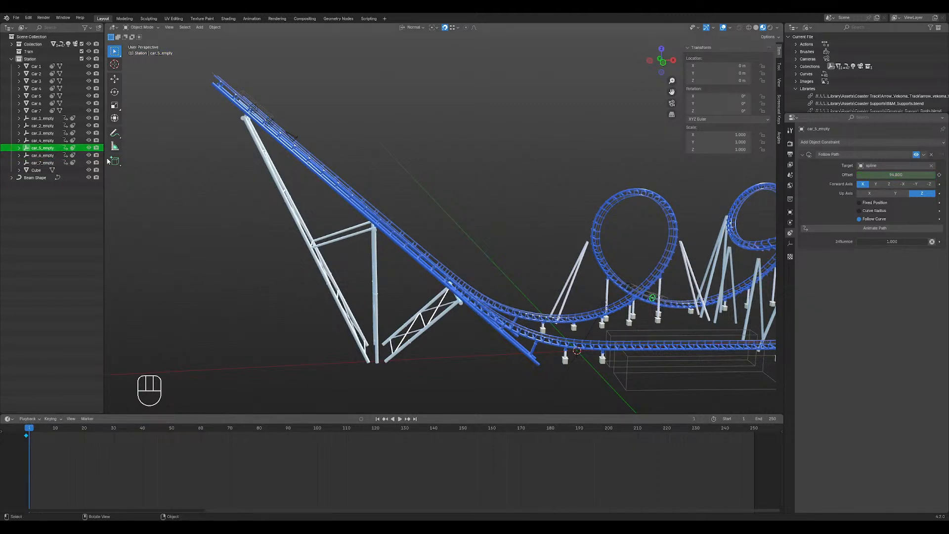
left_click(902, 174)
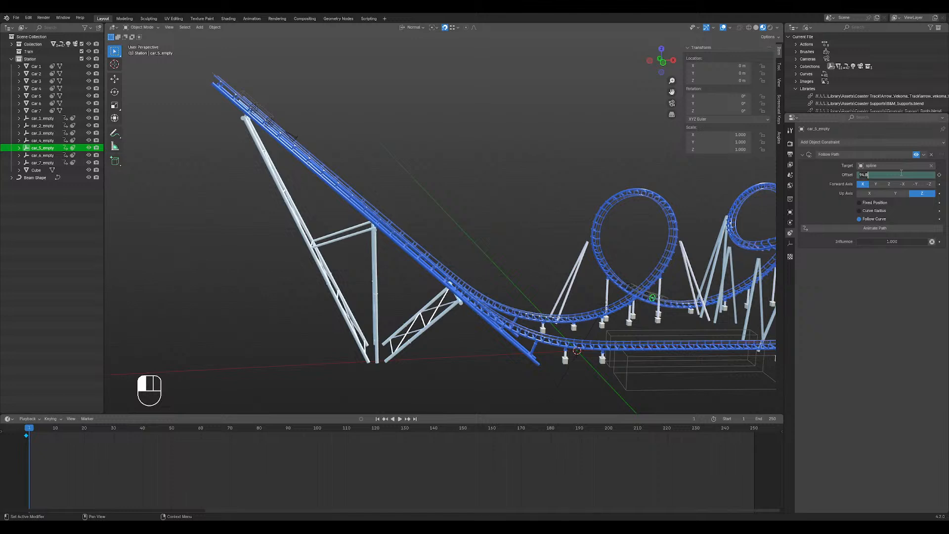
type("240.")
key("Return")
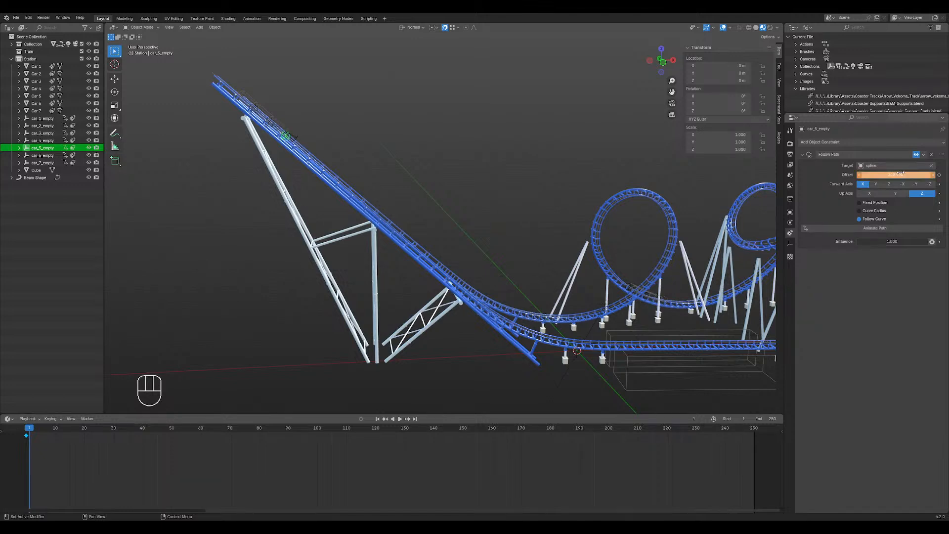
left_click(940, 174)
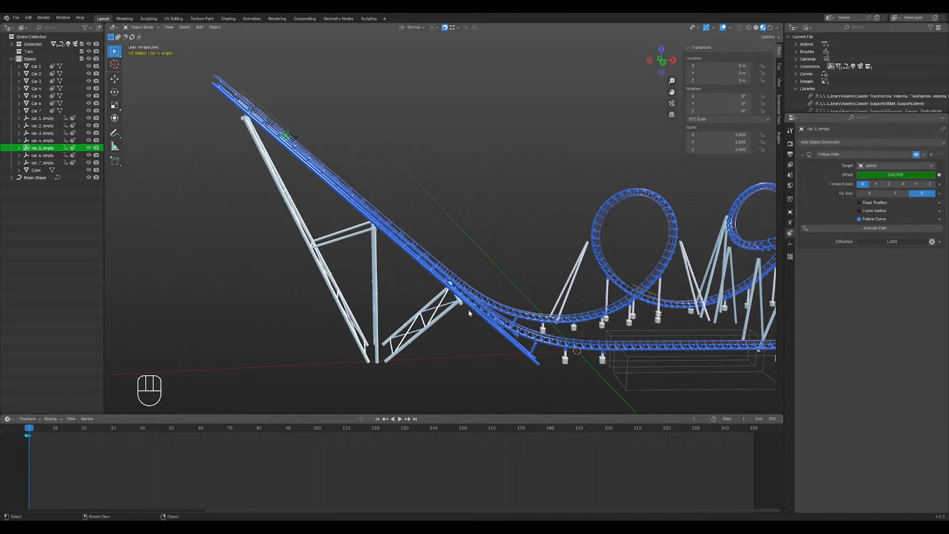
- Set car_4_empty's Follow Path Offset to 238.9 and keyframe it at frame 1
left_click(48, 142)
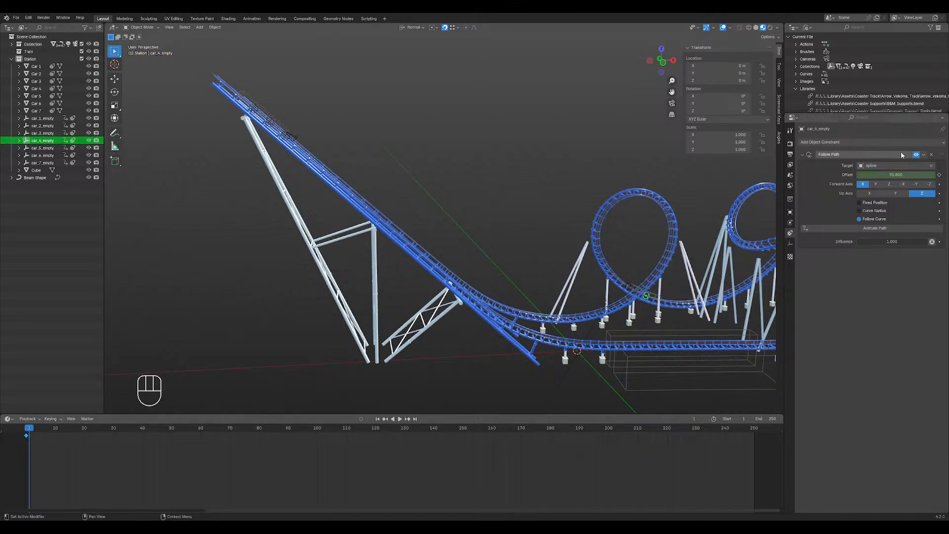
left_click(893, 175)
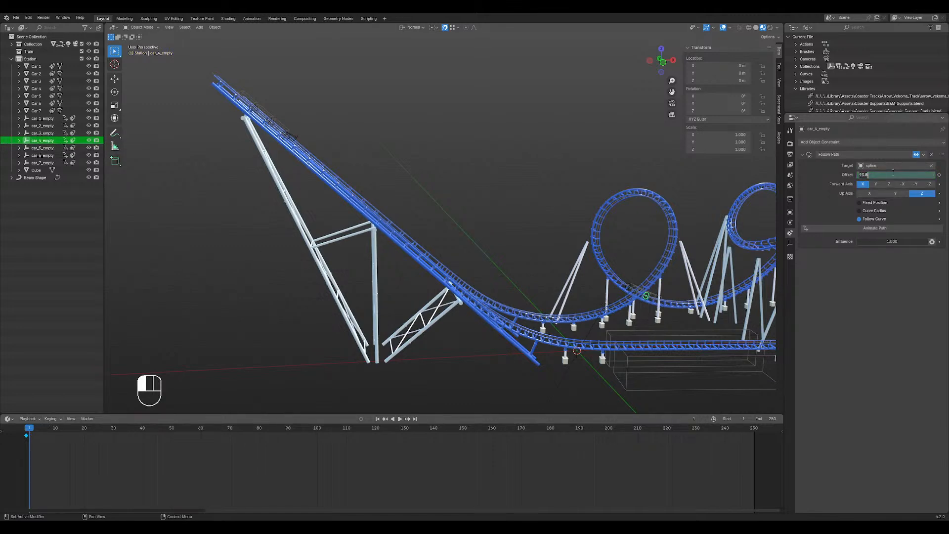
type("238.")
key("Return")
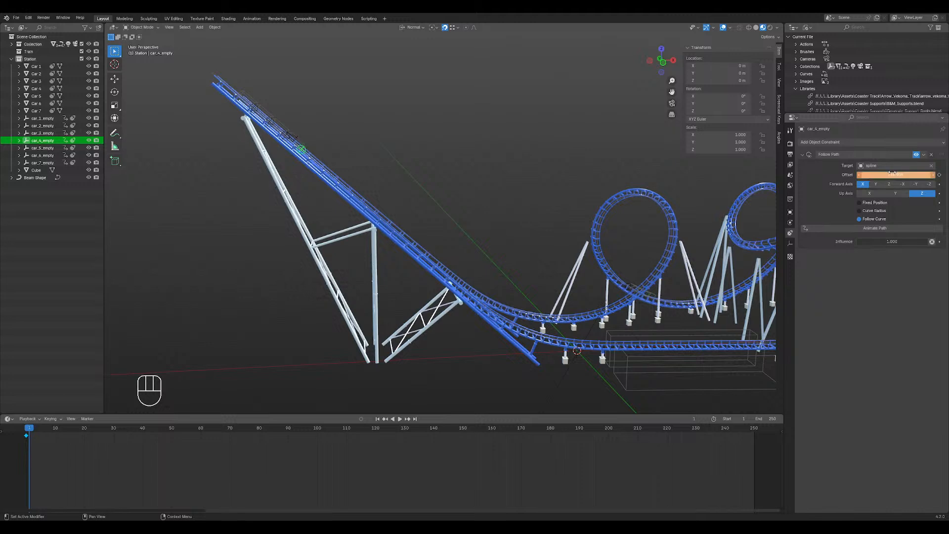
left_click(939, 175)
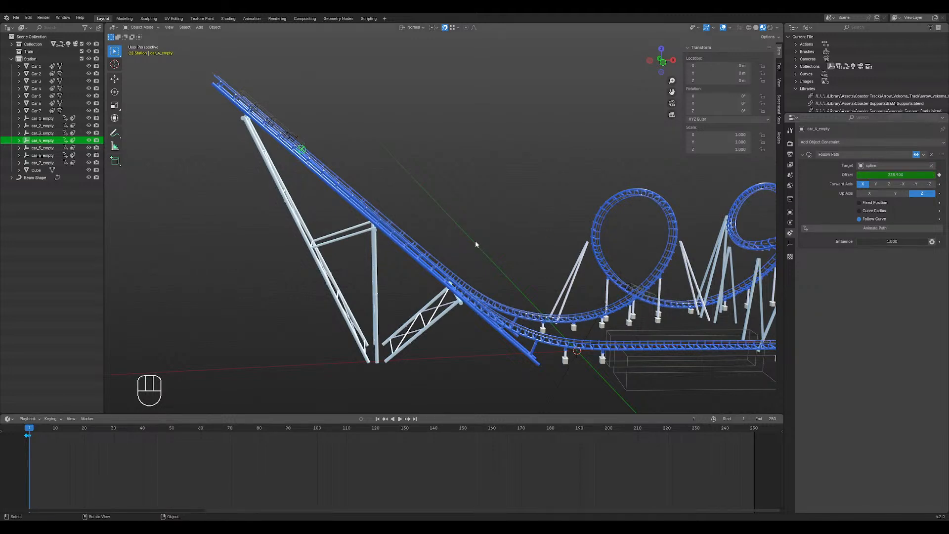
- Set car_3_empty's Follow Path Offset to 236.9 and keyframe it at frame 1
left_click(51, 134)
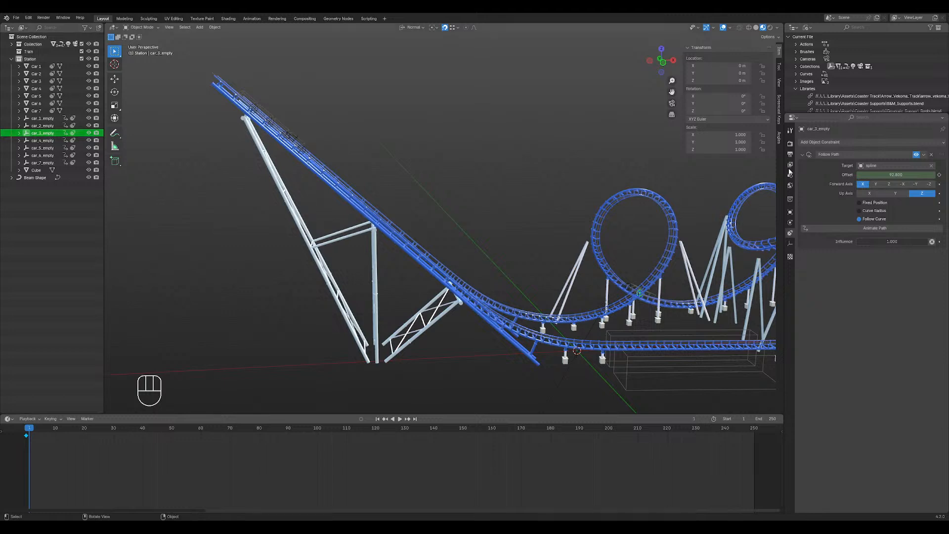
left_click(901, 175)
type("92.8")
key("Return")
key("i")
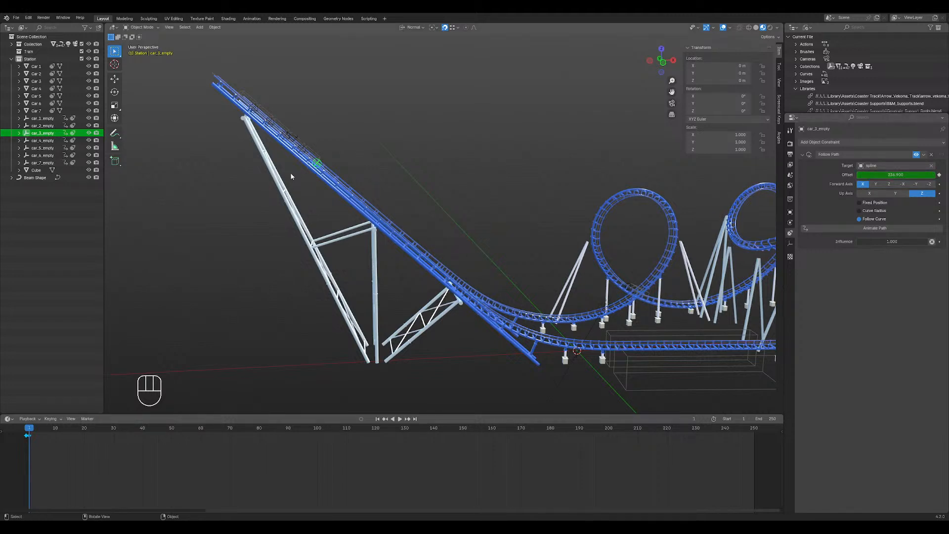
- Set car_2_empty's Follow Path Offset to 234.9 and keyframe it at frame 1
left_click(43, 126)
left_click(907, 174)
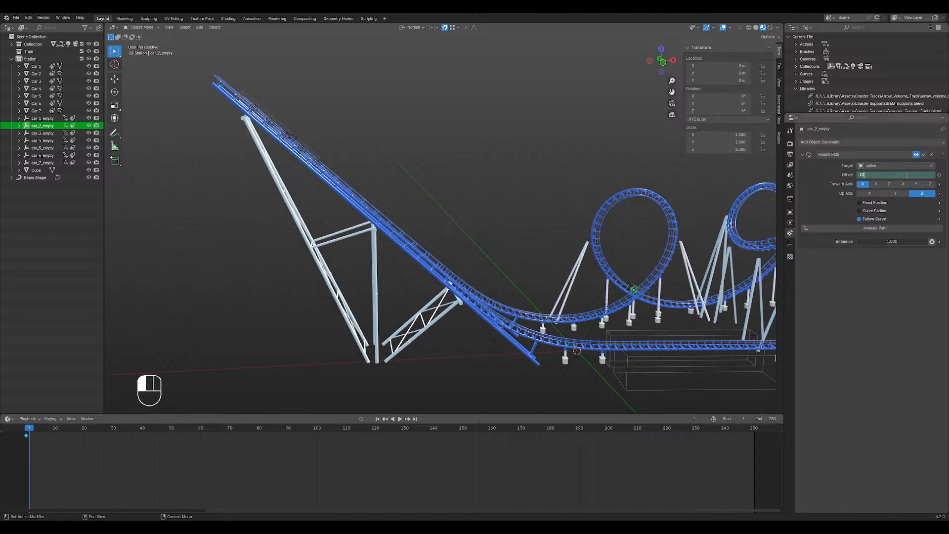
type("234.")
key("Return")
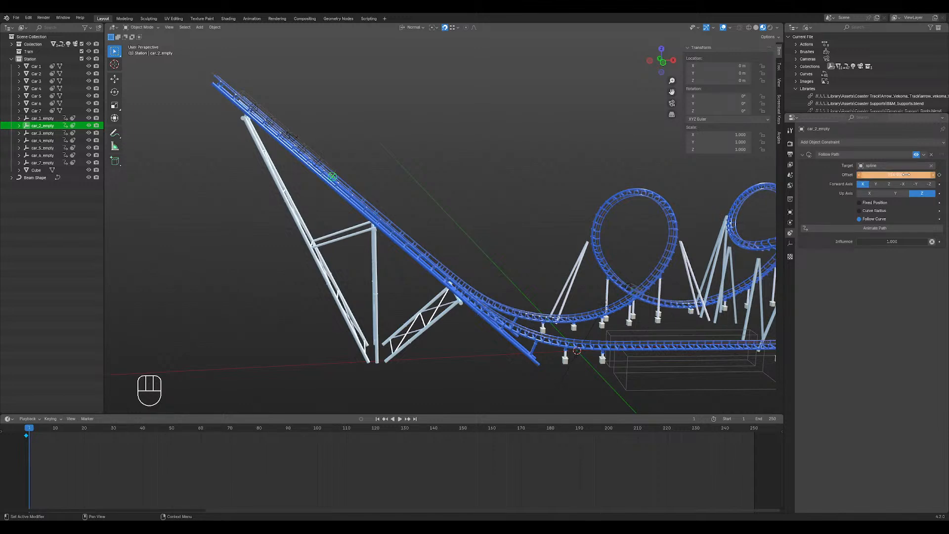
key("i")
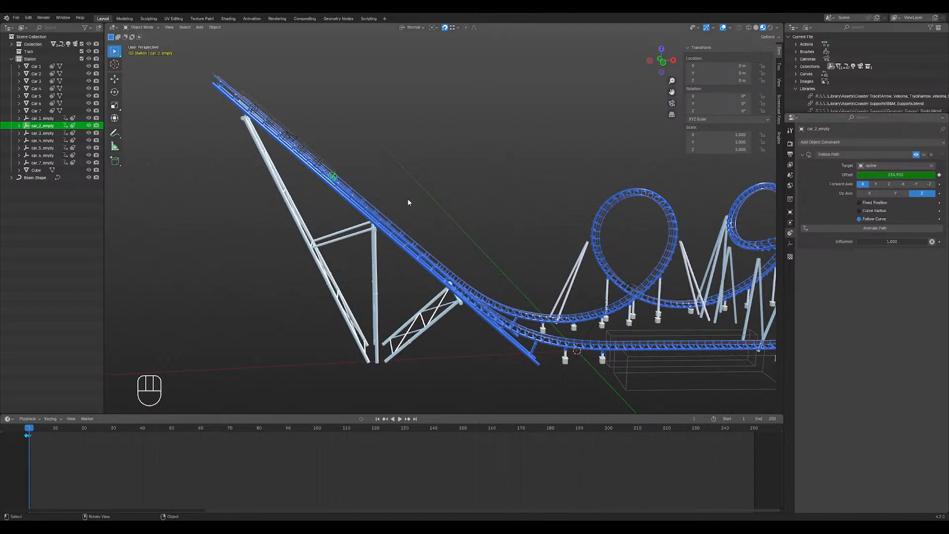
- Set car_1_empty's Follow Path Offset to 232.9 and keyframe it at frame 1, checking it by scrubbing the timeline
left_click(52, 121)
left_click(880, 175)
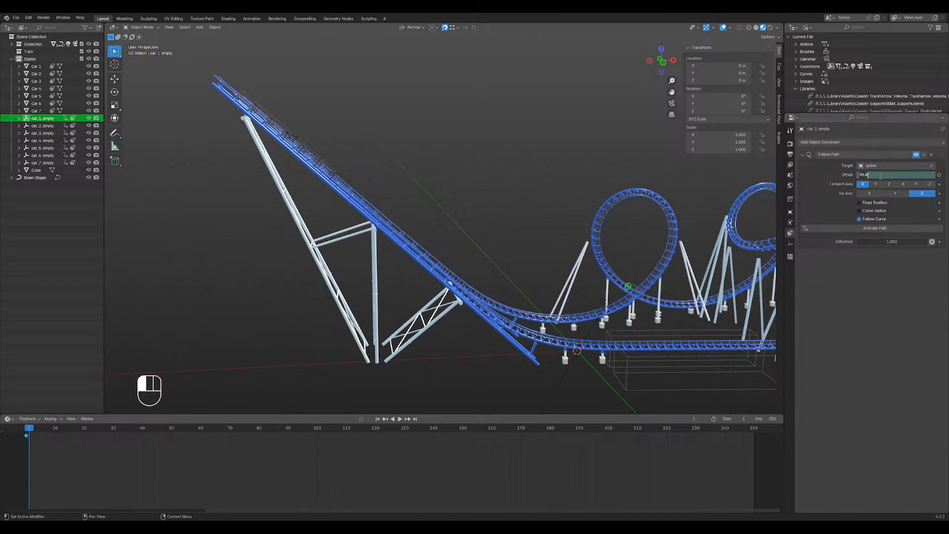
type("232")
key("Return")
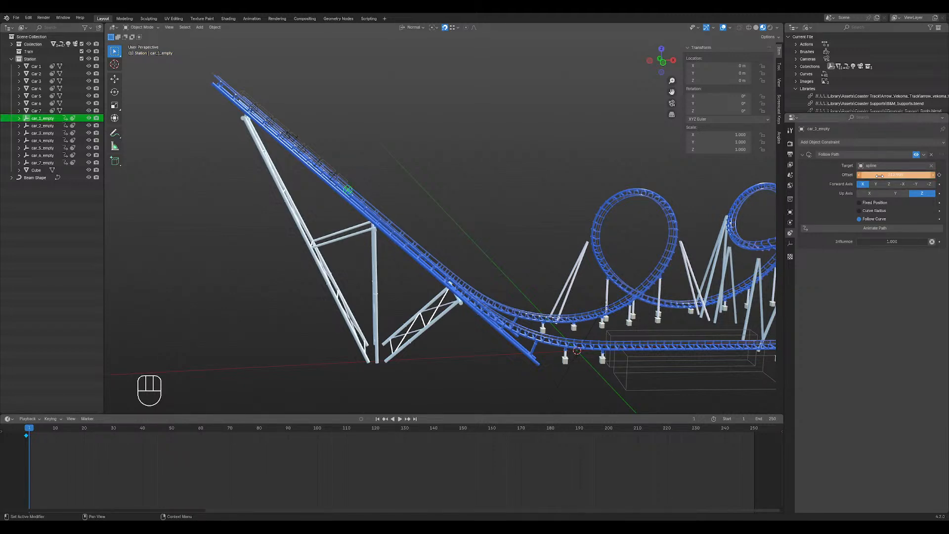
left_click(940, 175)
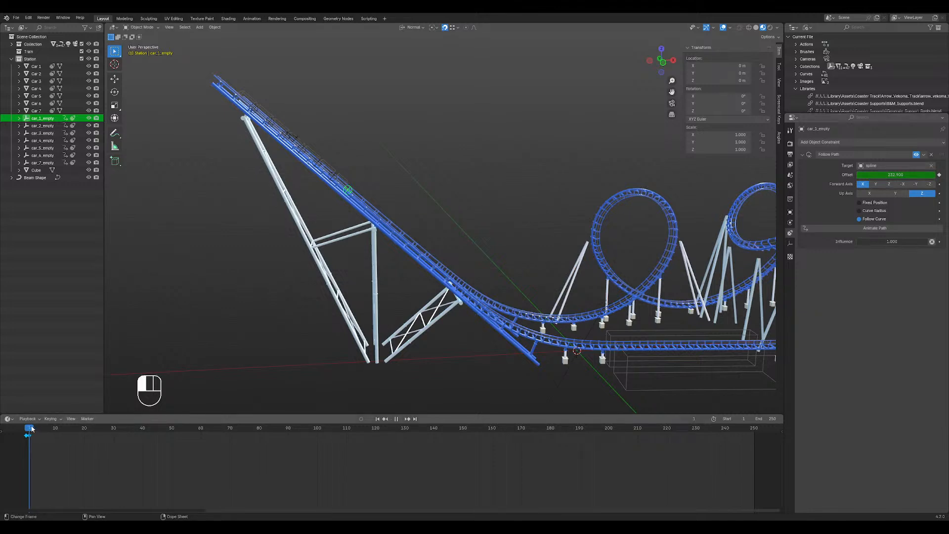
mouse_move(31, 428)
left_mouse_down()
mouse_move(257, 420)
mouse_move(405, 387)
mouse_move(28, 409)
left_mouse_up()
- Select the camera among the cars on the slope and adjust its Follow Path Offset to place it at the front car
left_click(293, 142)
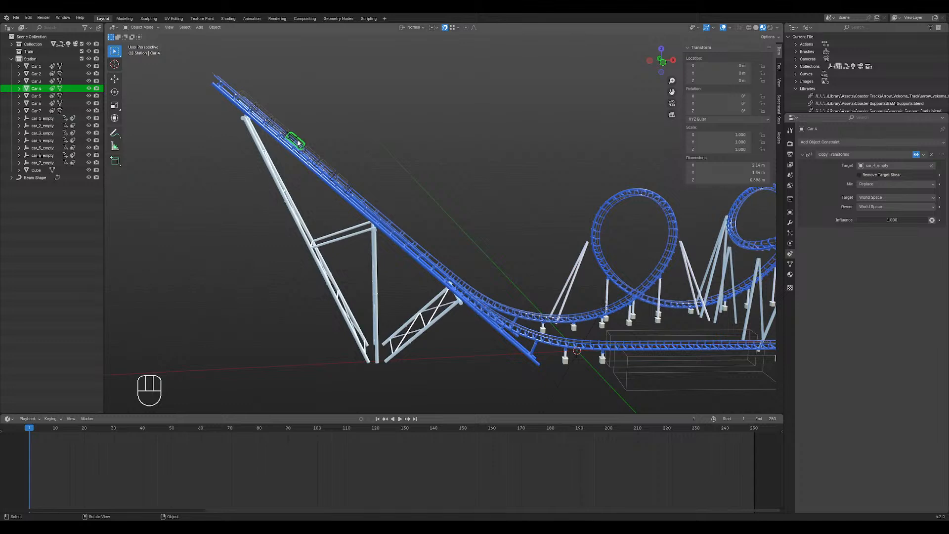
left_click(298, 143)
left_click(298, 143)
left_click(298, 143)
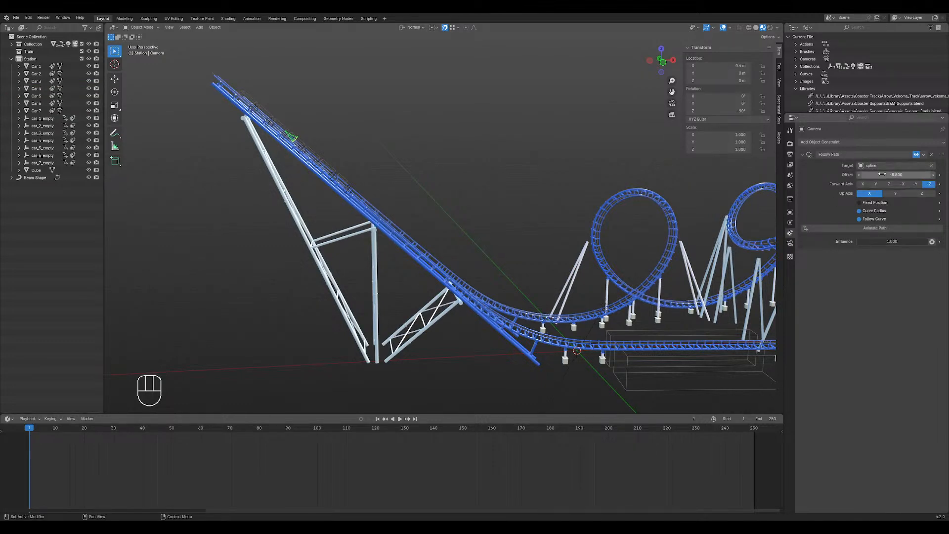
left_click_drag(882, 174, 895, 174)
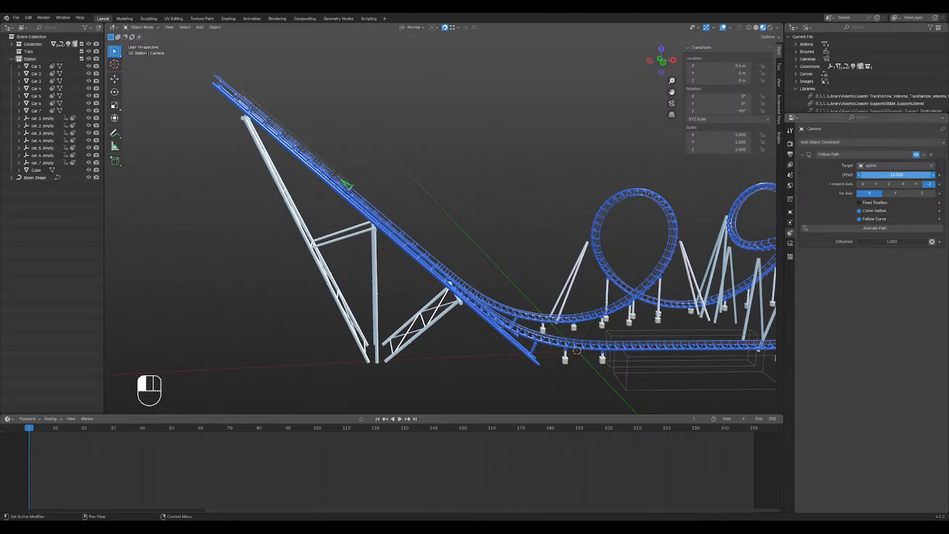
left_click_drag(895, 174, 896, 174)
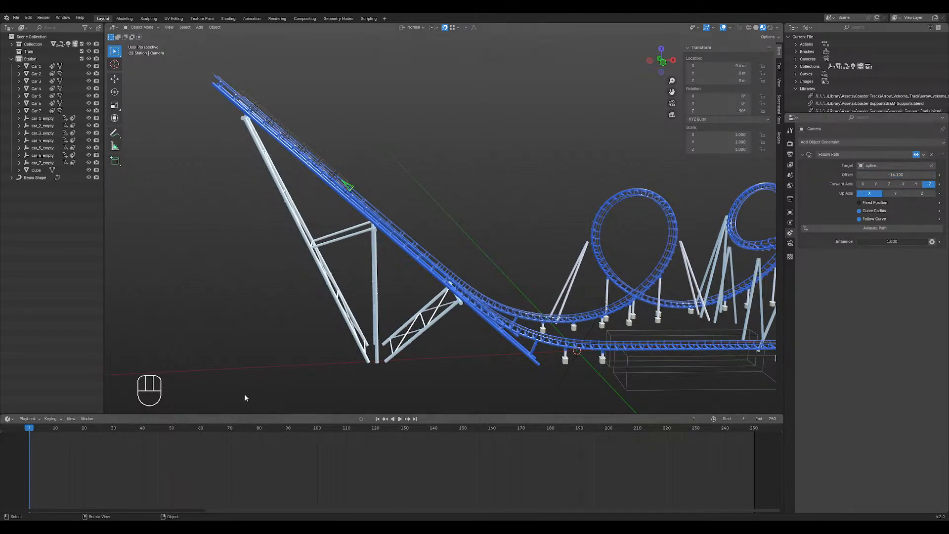
- Play the animation forwards and in reverse to check how the train and camera travel around the track
left_click(400, 419)
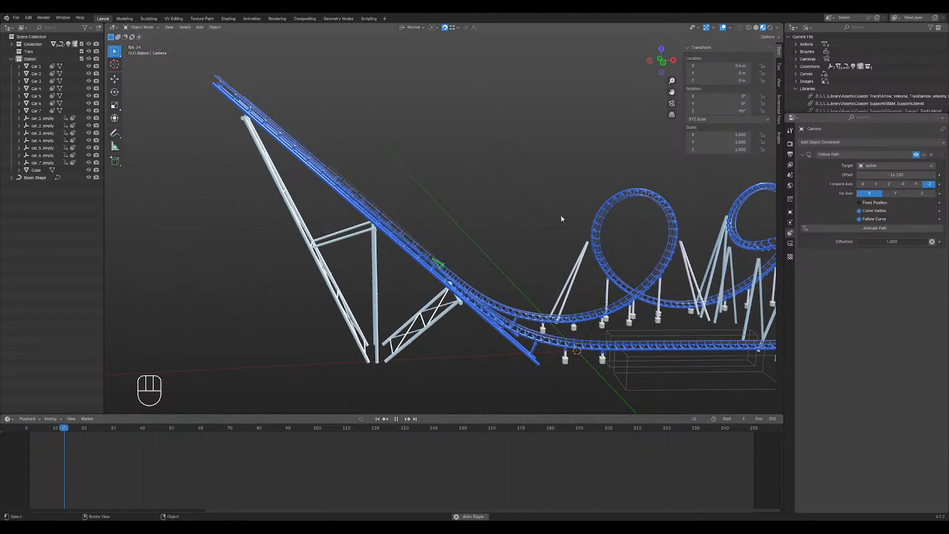
middle_click_drag(561, 214, 438, 186)
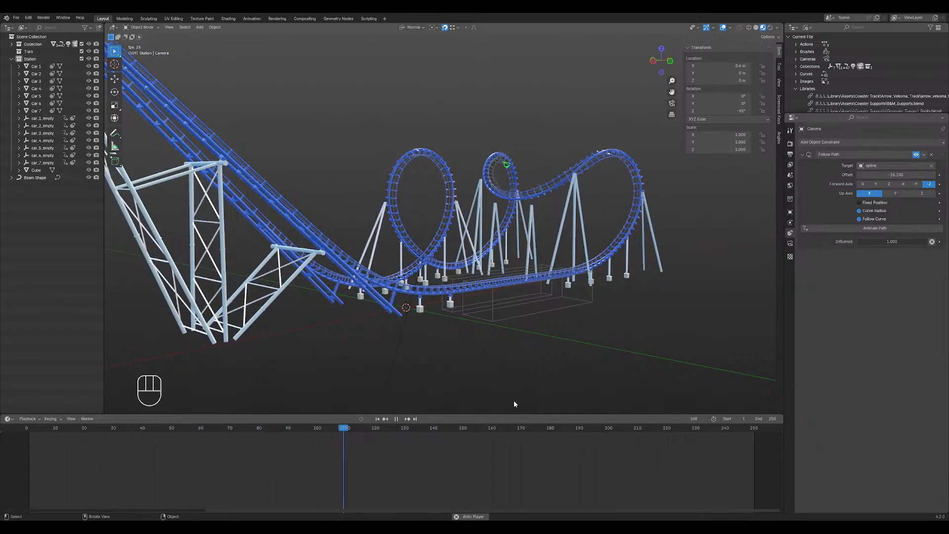
left_click(396, 419)
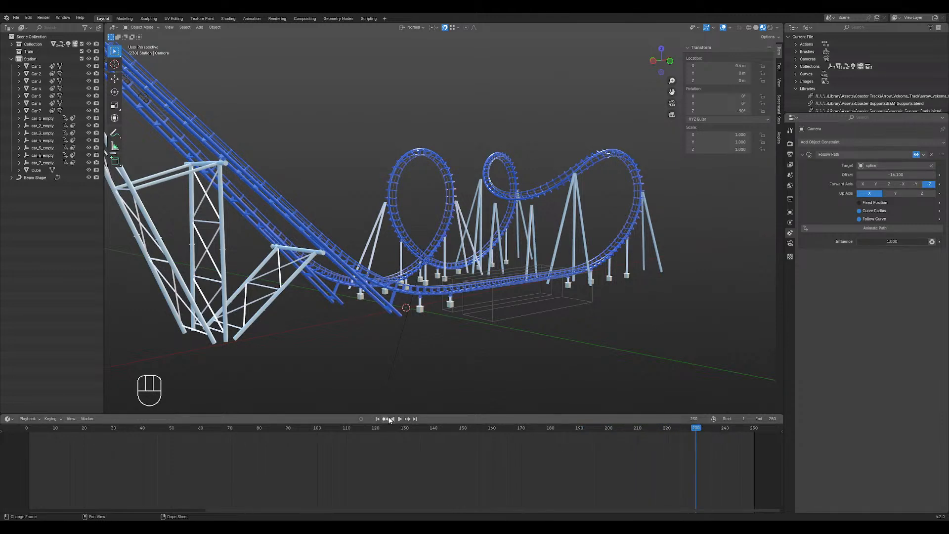
left_click(392, 419)
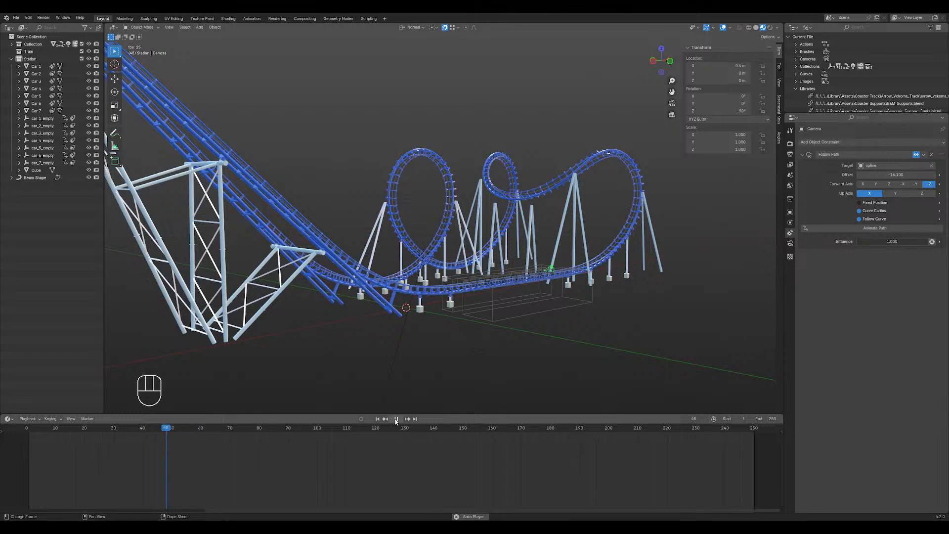
left_click(396, 419)
- Scrub the timeline to frame 49 and examine the train's position inside the station box from several angles
left_click_drag(145, 429, 171, 428)
middle_click_drag(322, 398, 489, 342)
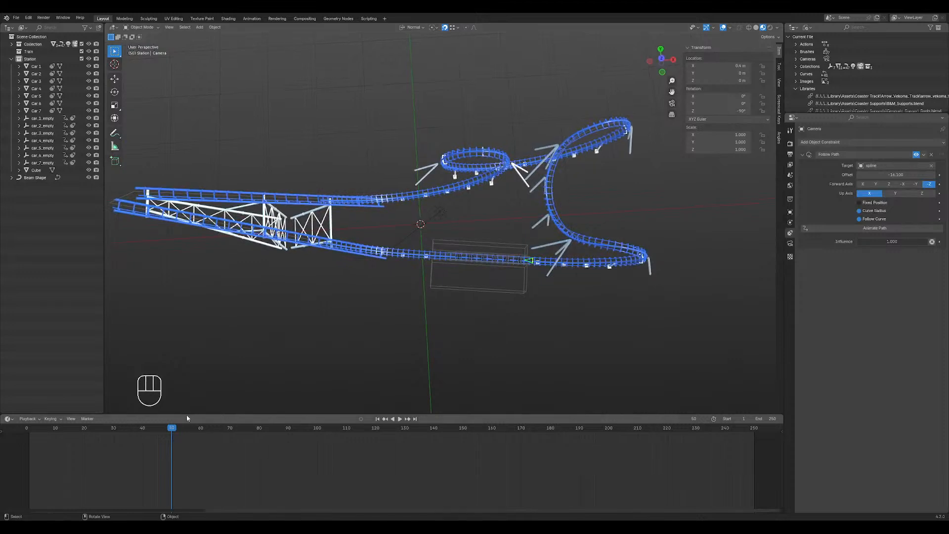
left_click_drag(172, 431, 169, 430)
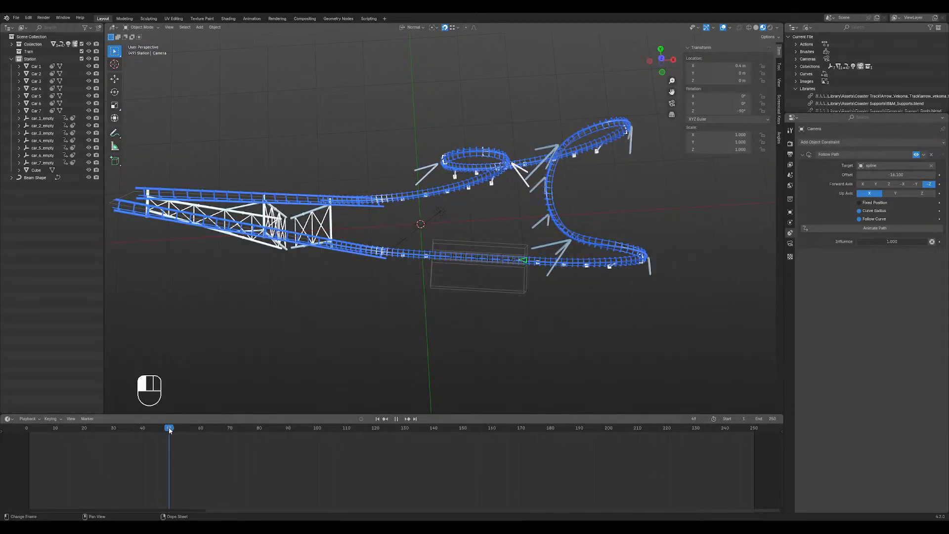
middle_click_drag(246, 409, 509, 243)
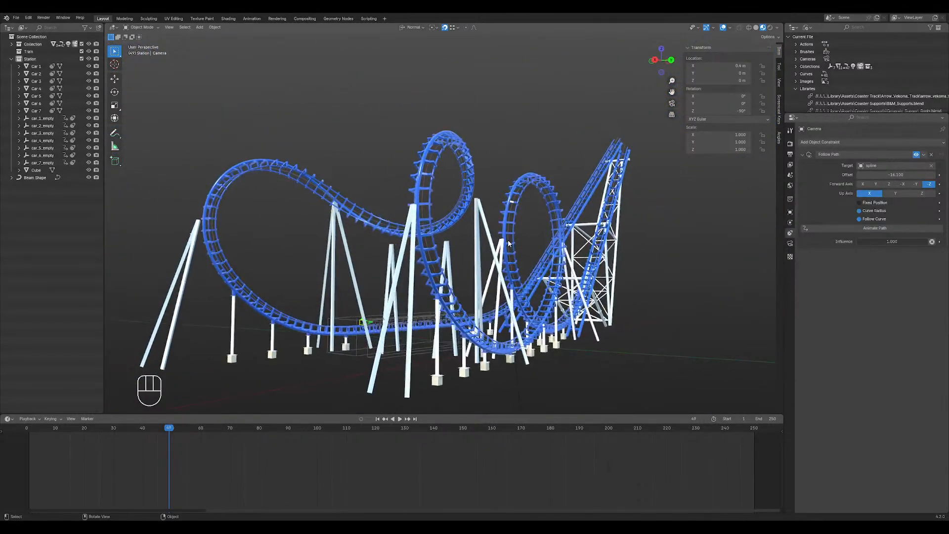
- Check what the Collection and Station collections contain by expanding them and toggling their visibility off and on
left_click(12, 44)
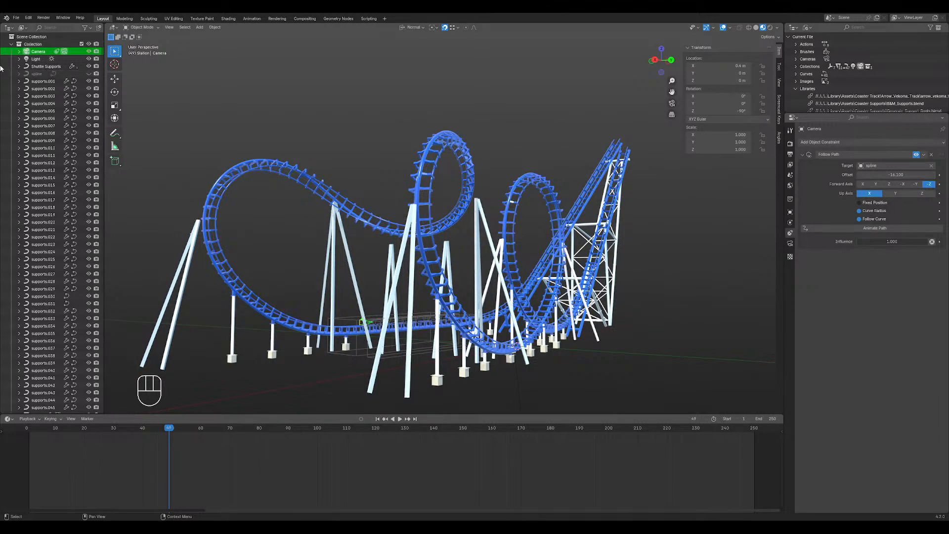
left_click(12, 44)
left_click(89, 44)
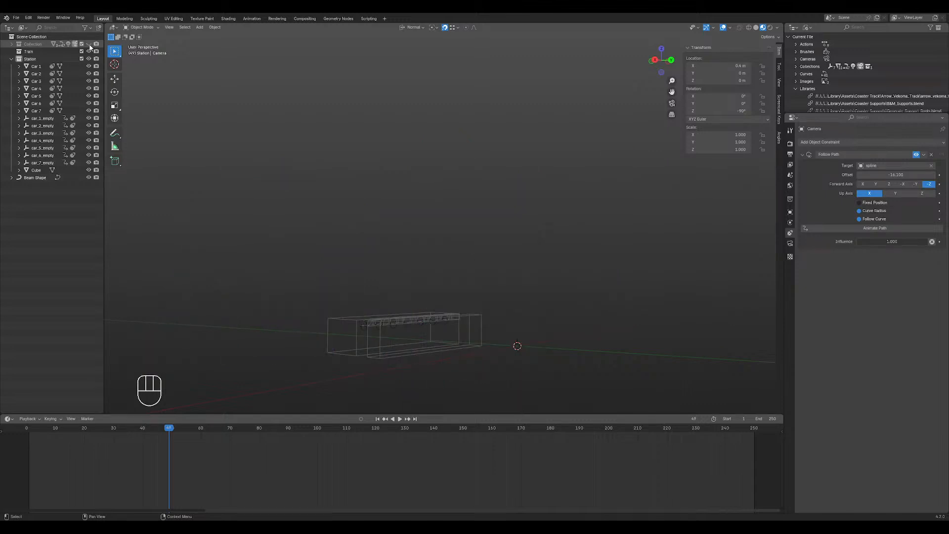
left_click(90, 44)
left_click(13, 59)
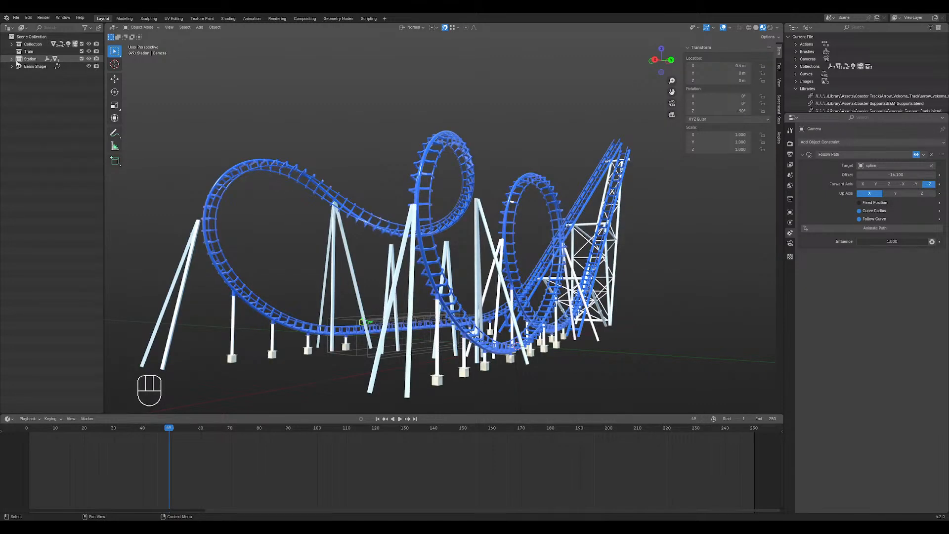
left_click(89, 59)
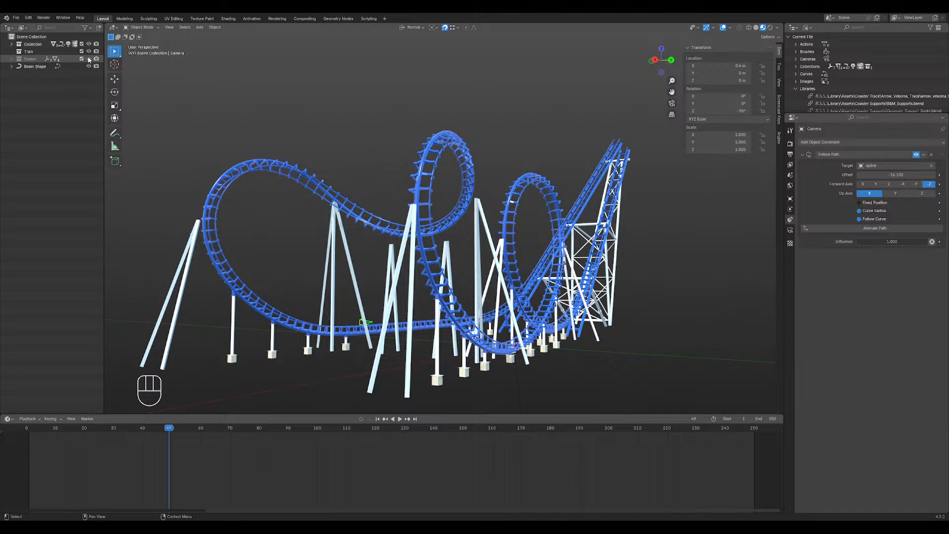
left_click(89, 59)
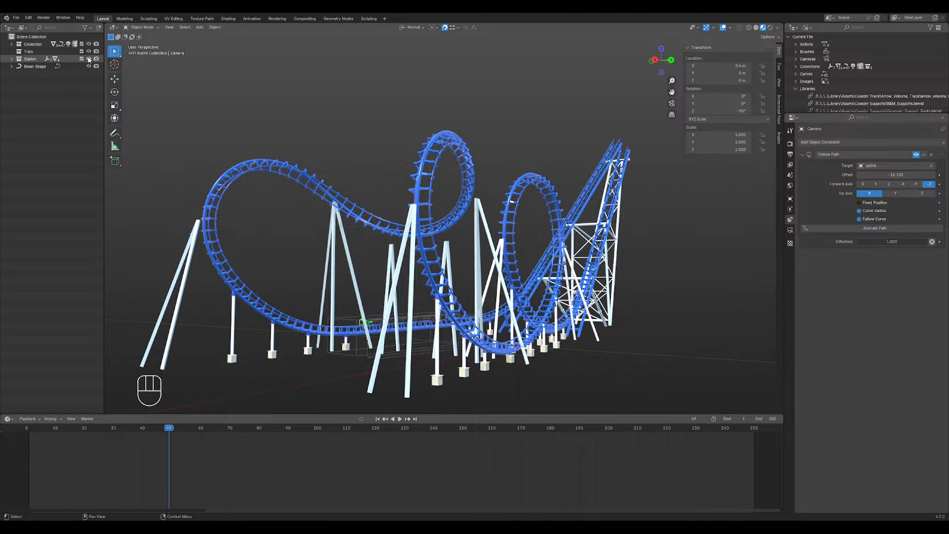
- Move Car 1 to Car 7 and their seven empties from the Station collection into the Train collection, and hide Station
left_click(12, 59)
left_click(35, 66)
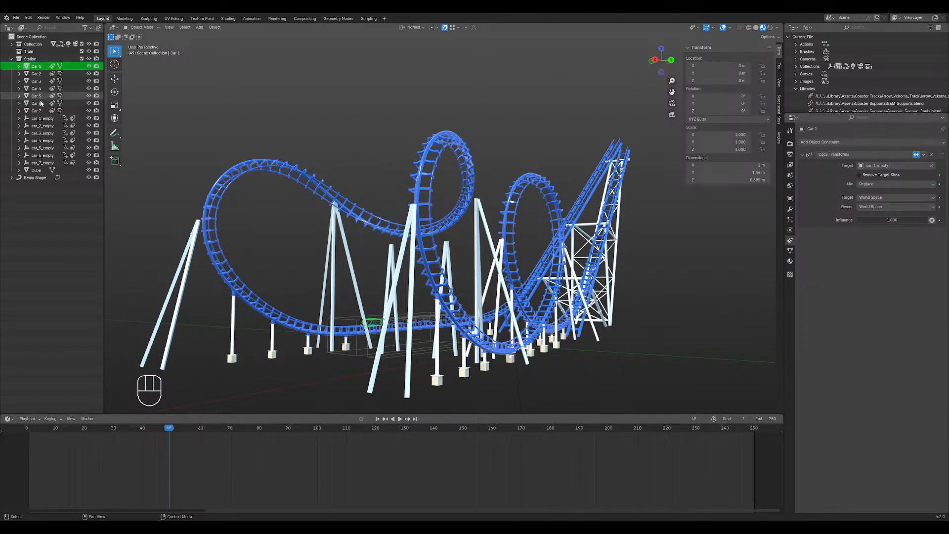
left_click(40, 162, "shift")
left_click_drag(34, 67, 31, 57)
left_click(11, 52)
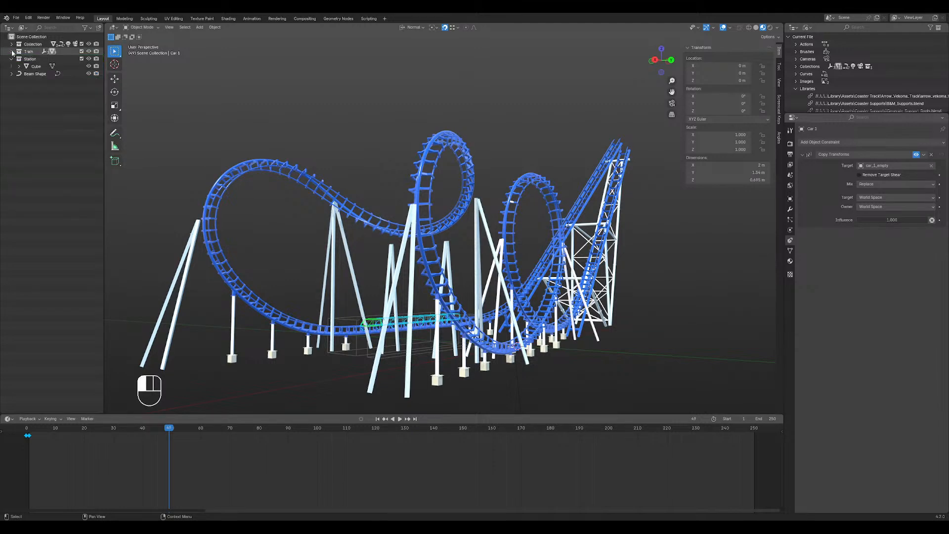
left_click(12, 58)
left_click(89, 60)
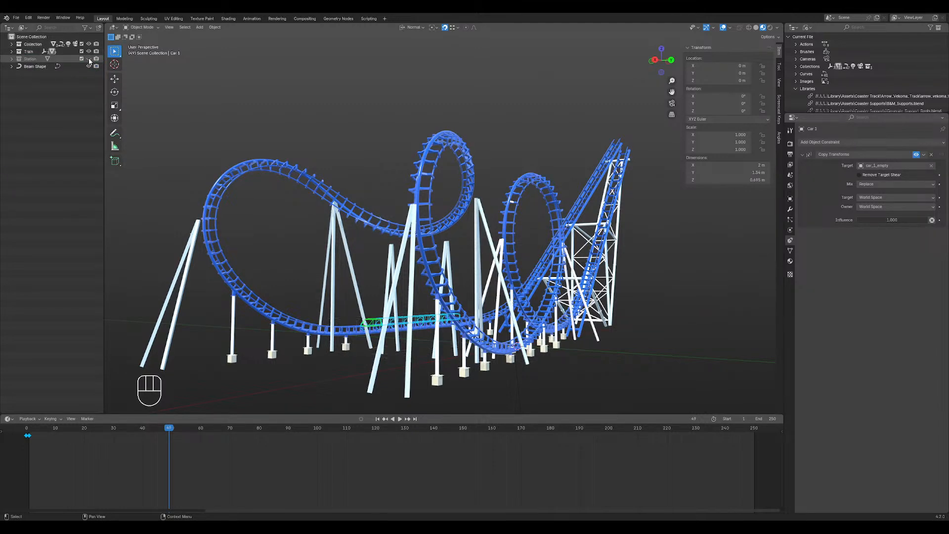
- Scrub the timeline to frame 37 and set the scene's end frame to 1000
middle_click_drag(515, 191, 510, 193)
left_click_drag(171, 429, 134, 450)
double_click(773, 419)
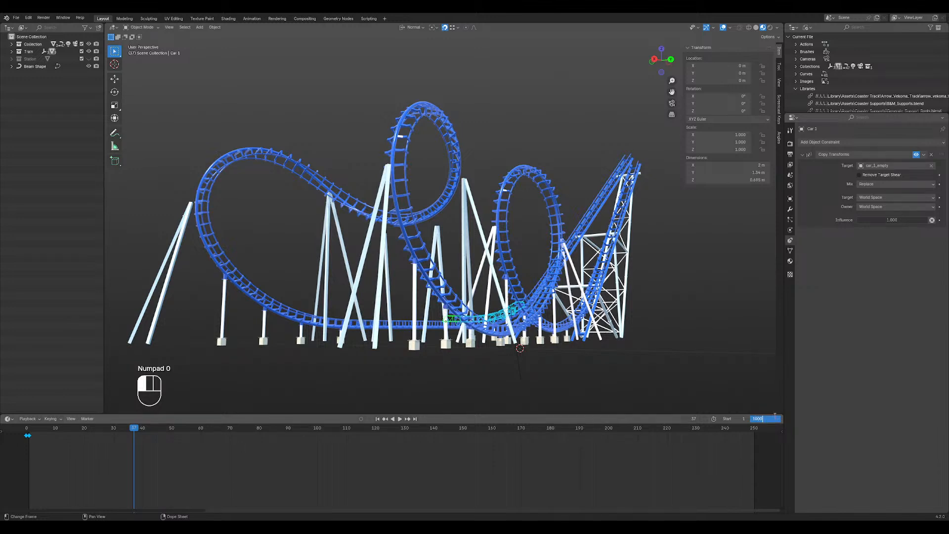
key("Return")
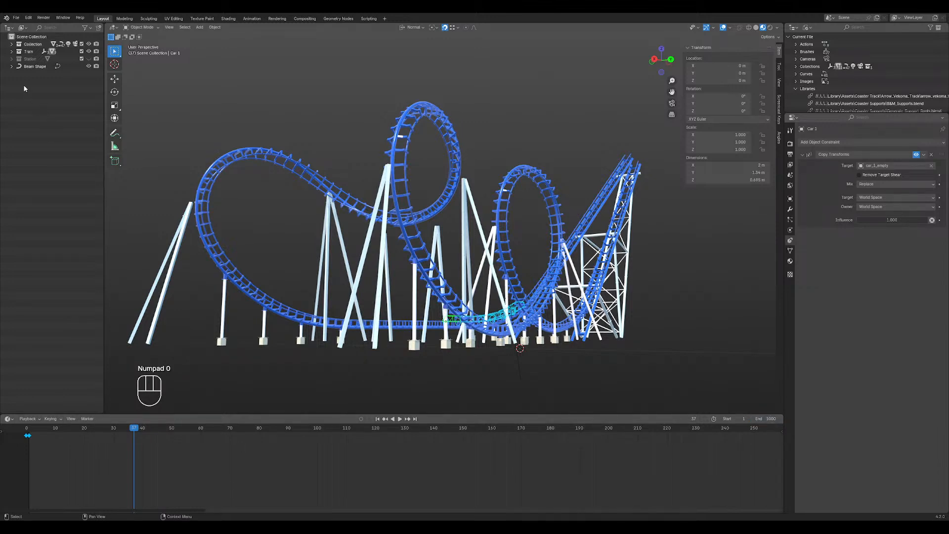
- Select the spline in Collection, show its curve settings, and scrub the timeline to frame 227 and back to check its path animation
left_click(11, 44)
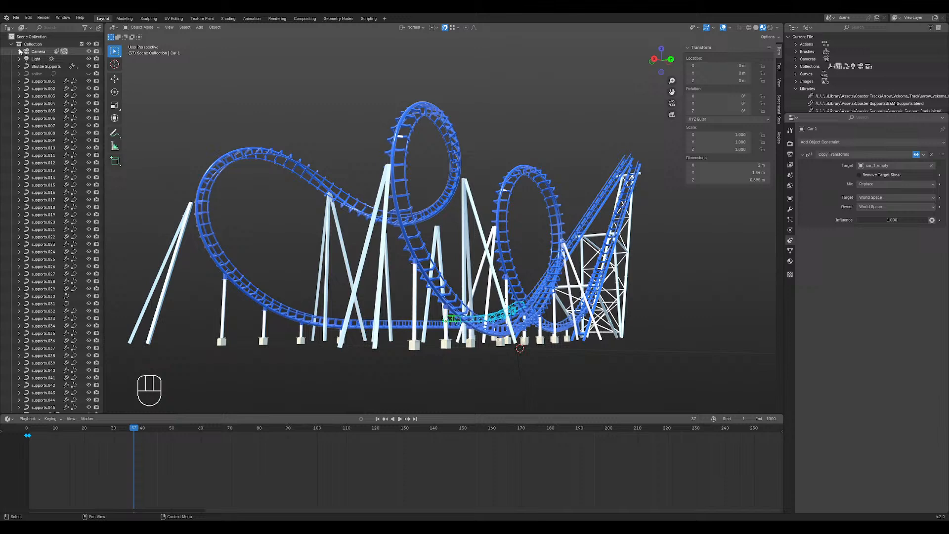
left_click(39, 73)
left_click(790, 240)
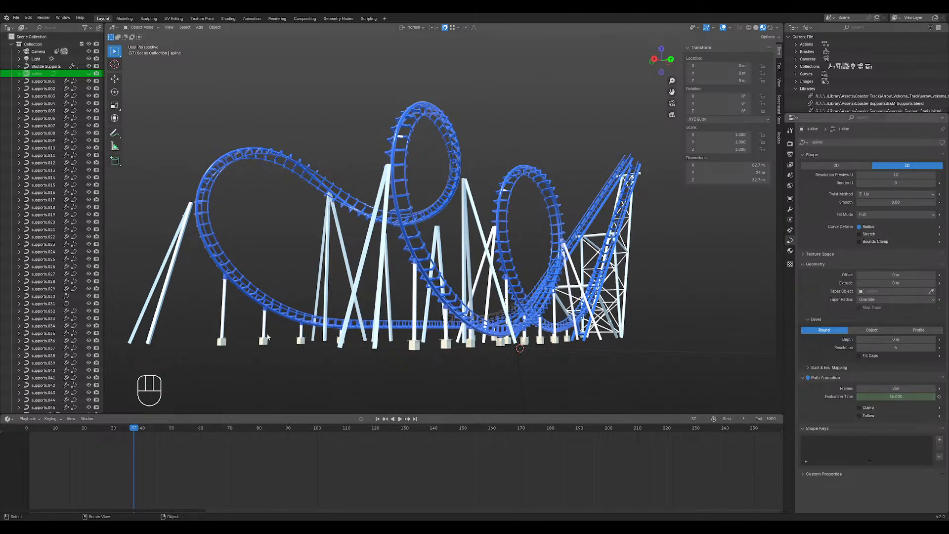
left_click_drag(135, 434, 687, 432)
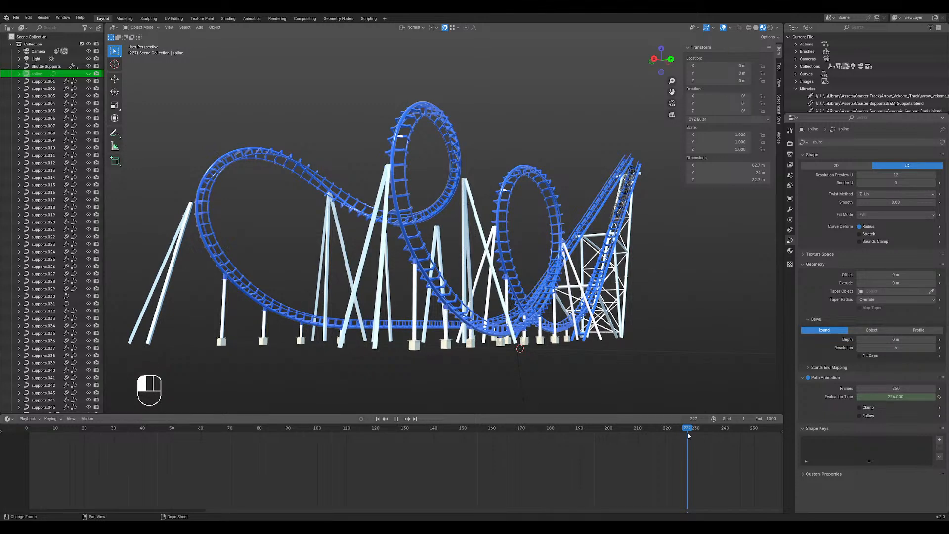
left_click_drag(687, 434, 362, 430)
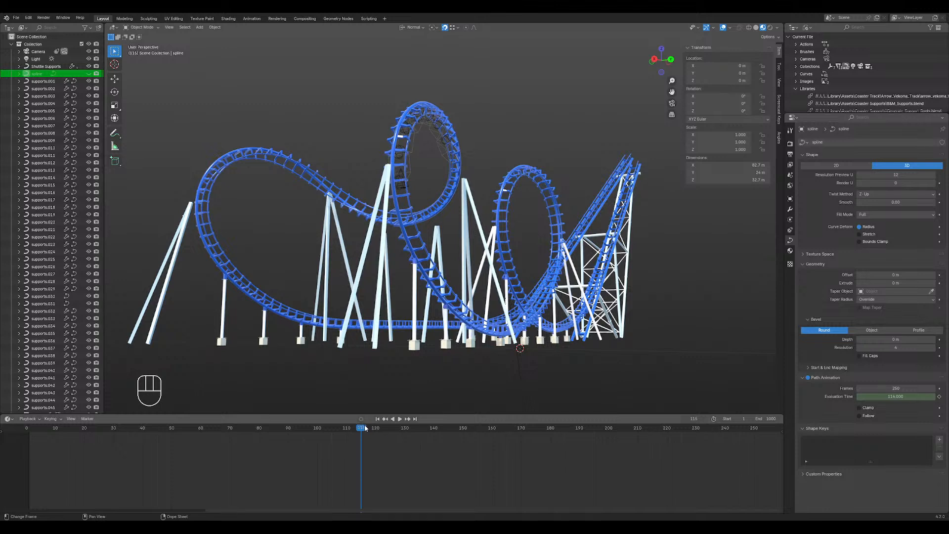
- Set the scene's end frame to 250 and scrub the timeline back to frame 50
double_click(769, 419)
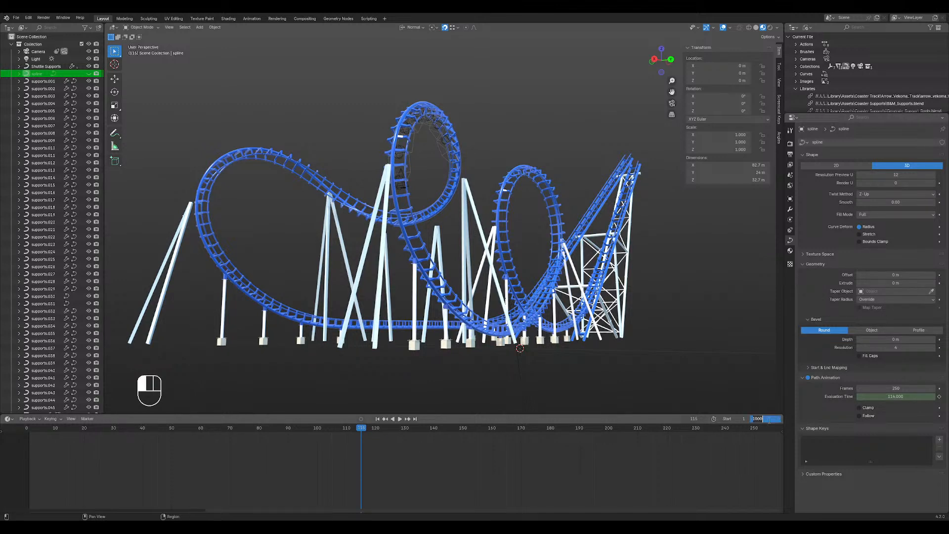
type("250")
key("Return")
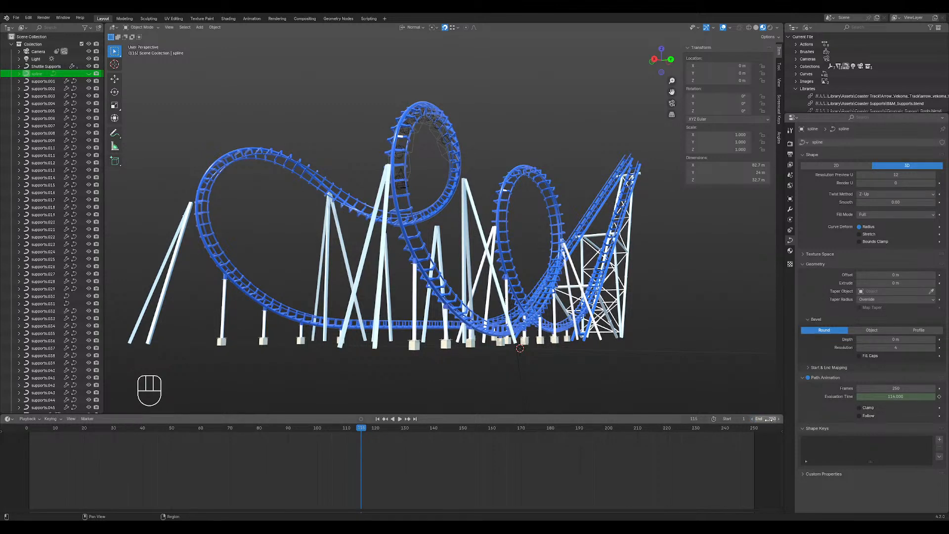
left_click_drag(375, 429, 171, 465)
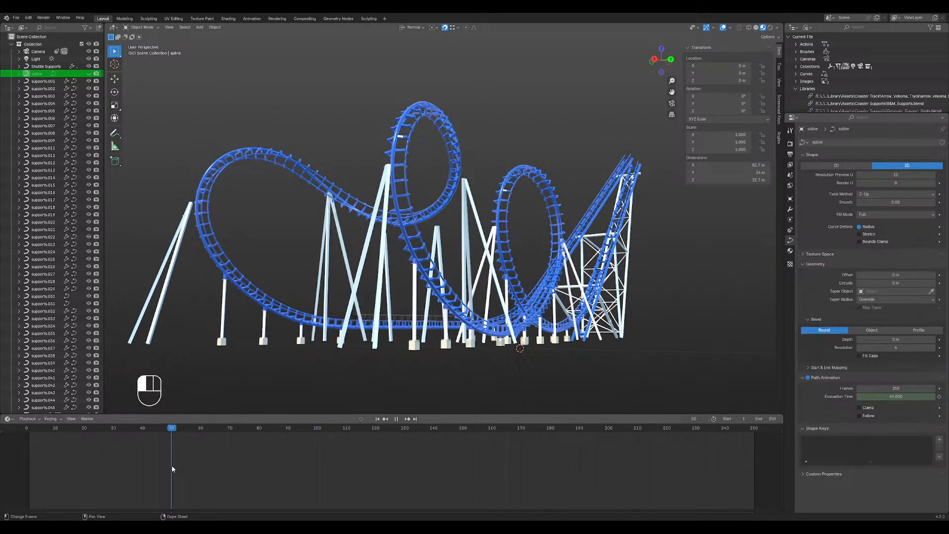
- Collapse Collection, expand the Train collection, and select Car 1 to Car 7
left_click(11, 44)
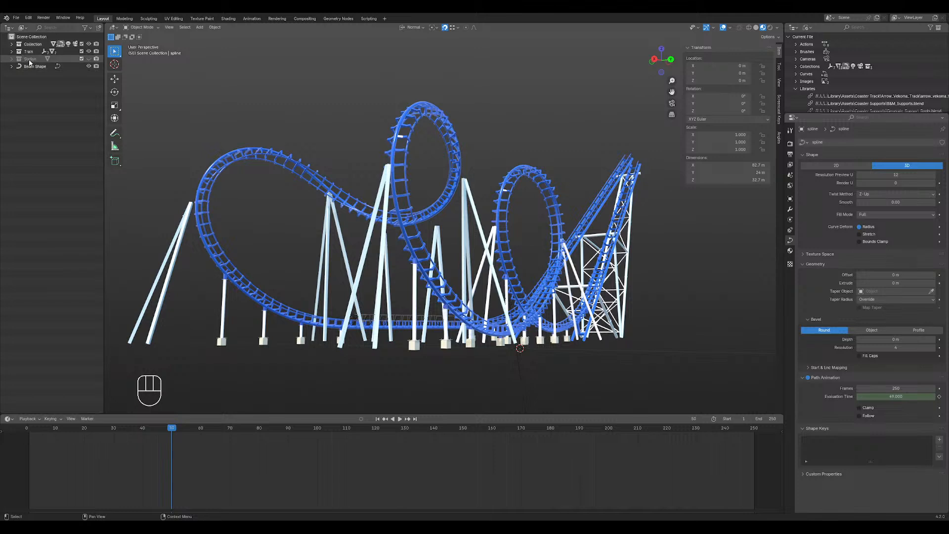
left_click(31, 51)
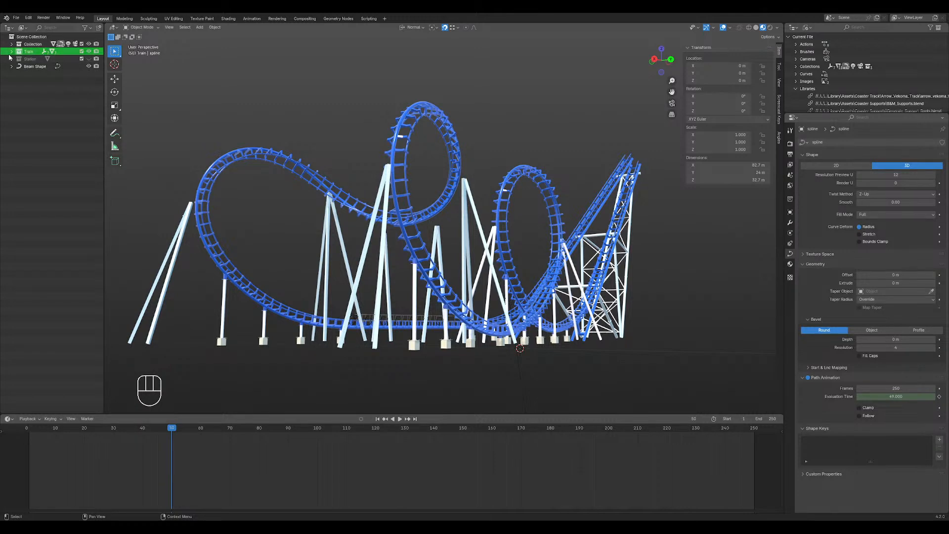
left_click(11, 51)
left_click(36, 59)
left_click(43, 104, "shift")
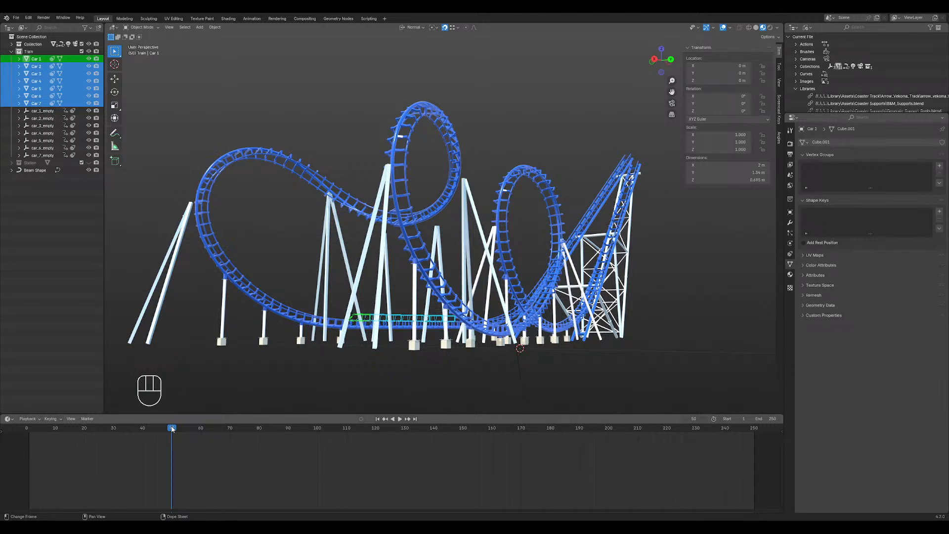
- Scrub the timeline to frame 76 and examine how the selected cars follow the curved track
left_click_drag(173, 429, 147, 430)
mouse_move(466, 267)
middle_mouse_down()
mouse_move(479, 311)
mouse_move(464, 270)
middle_mouse_up()
middle_click_drag(537, 265, 551, 294)
left_click_drag(146, 429, 249, 411)
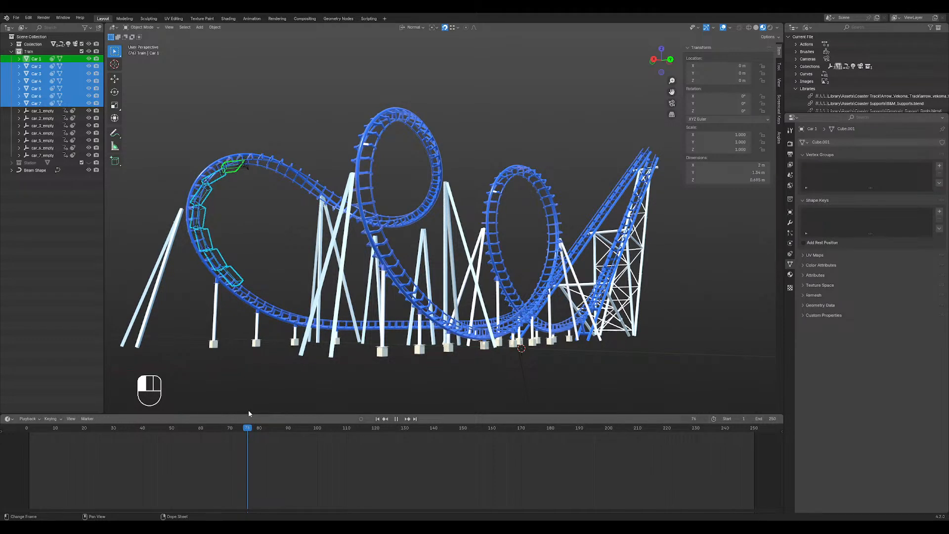
left_click_drag(249, 411, 248, 411)
mouse_move(209, 217)
middle_mouse_down()
mouse_move(246, 225)
mouse_move(206, 221)
middle_mouse_up()
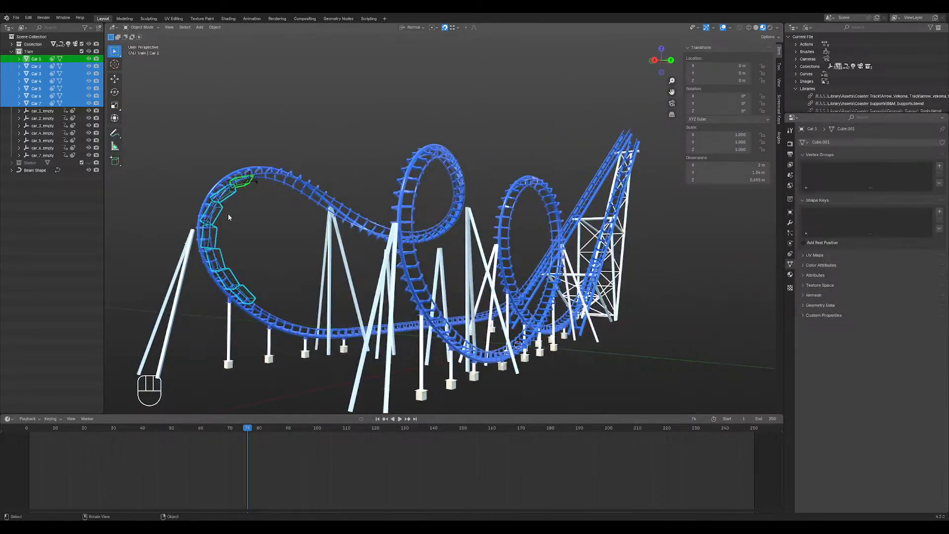
- Select car_1_empty at the front of the train and show its object constraints
scroll(214, 200, "up", 5)
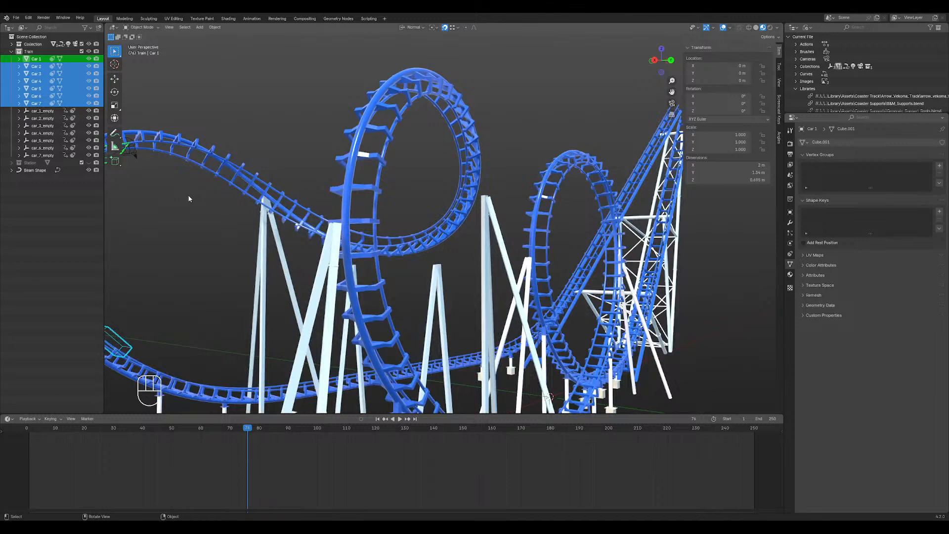
middle_click_drag(215, 209, 304, 182)
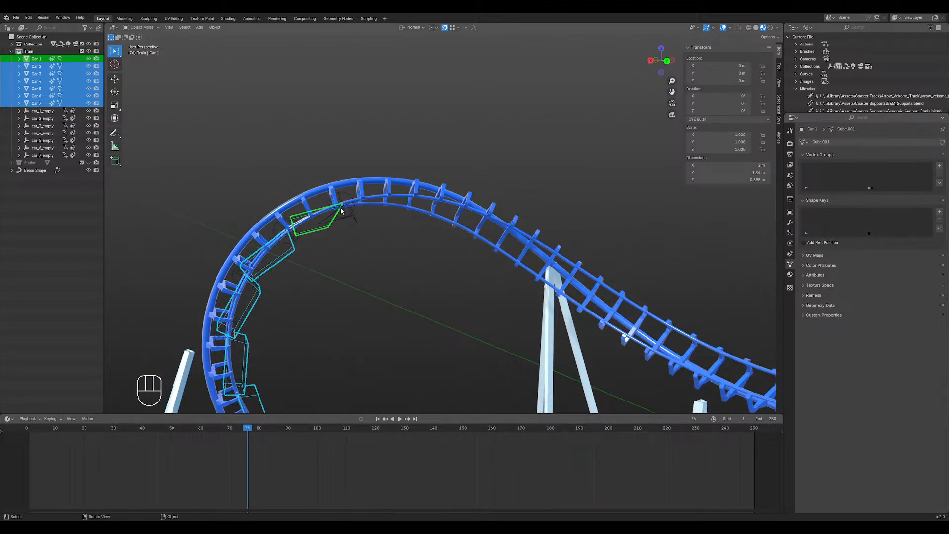
scroll(315, 230, "up", 2)
middle_click_drag(292, 220, 376, 191, "shift")
left_click(419, 163)
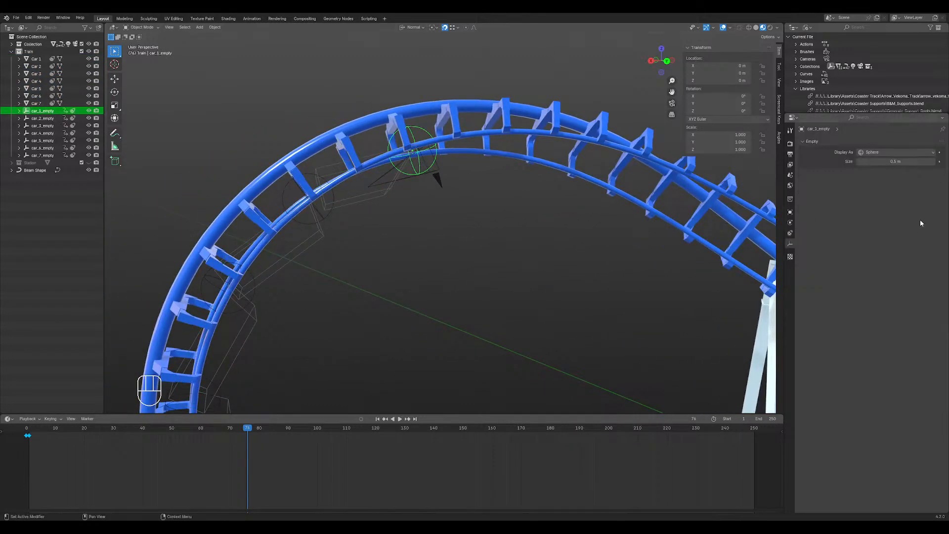
left_click(791, 235)
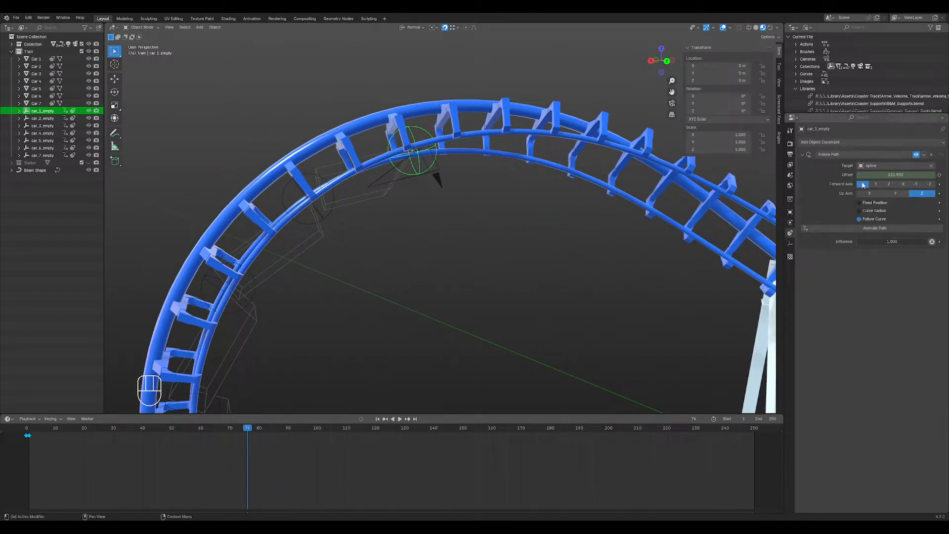
- Try adding a Clamp To constraint to car_1_empty and picking a target object for it
left_click(848, 142)
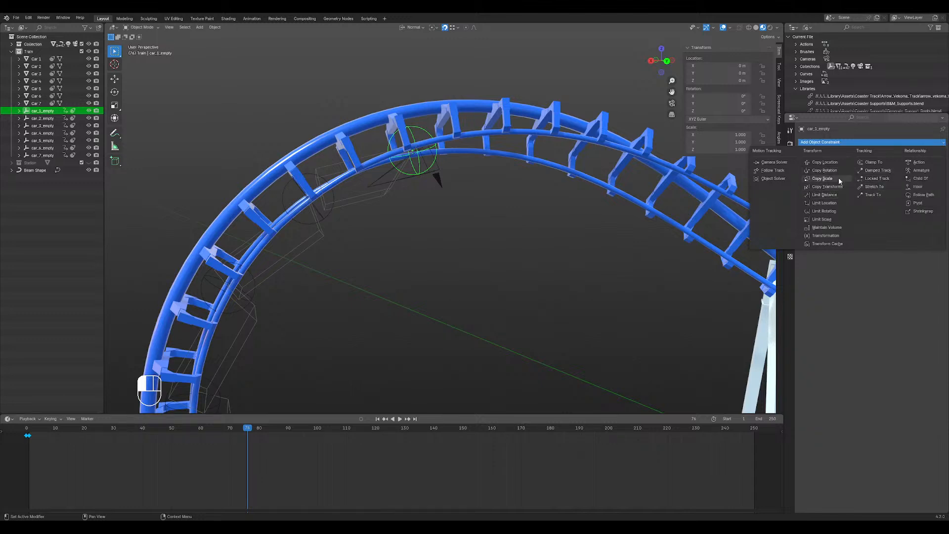
left_click(879, 166)
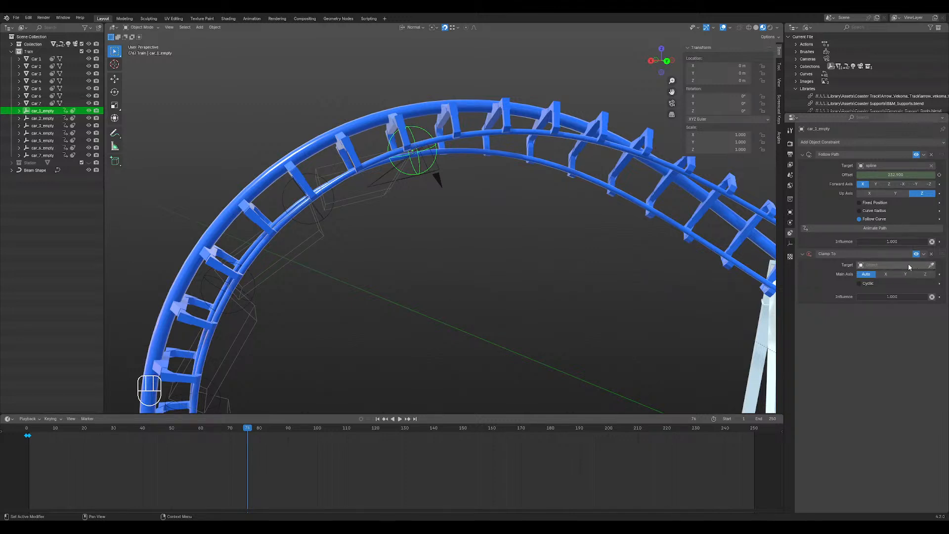
left_click(890, 267)
scroll(888, 287, "down", 13)
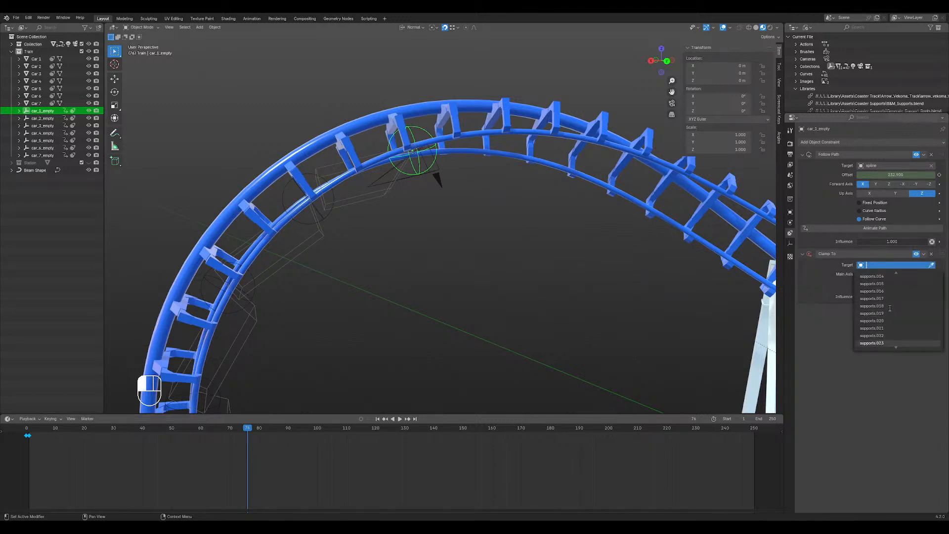
scroll(890, 308, "up", 13)
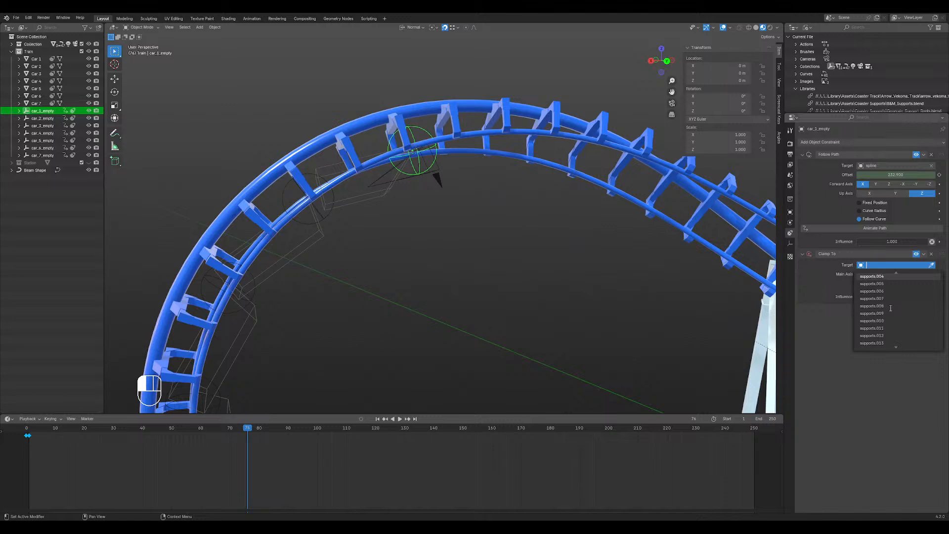
scroll(891, 308, "up", 6)
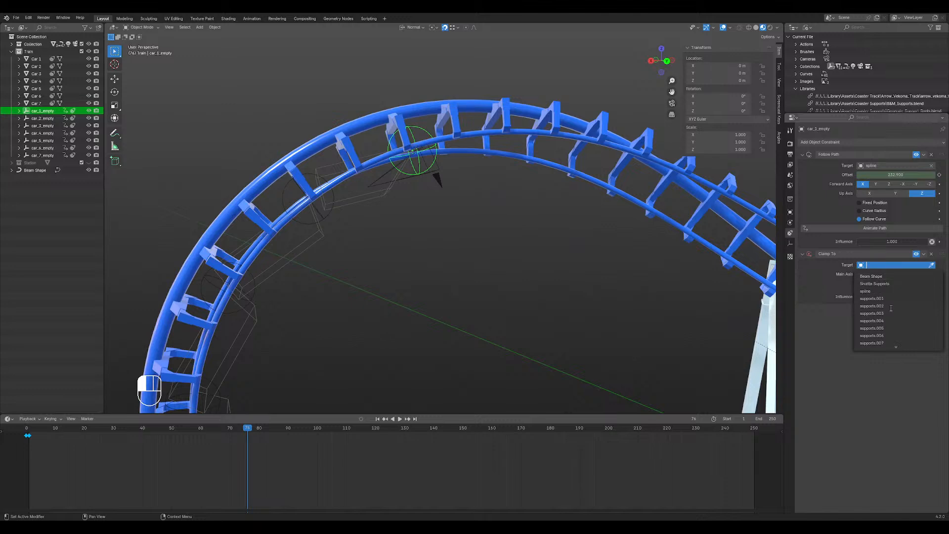
left_click(891, 393)
left_click(932, 264)
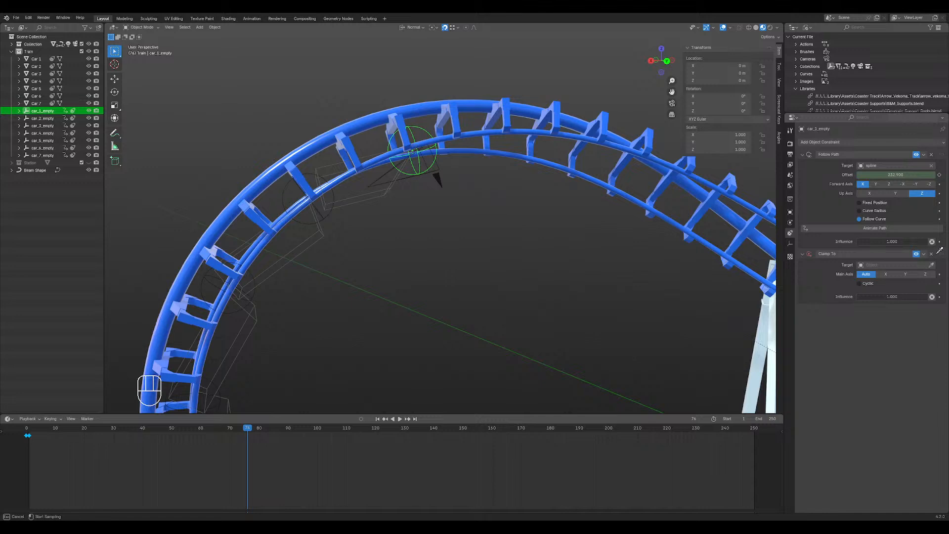
left_click(912, 385)
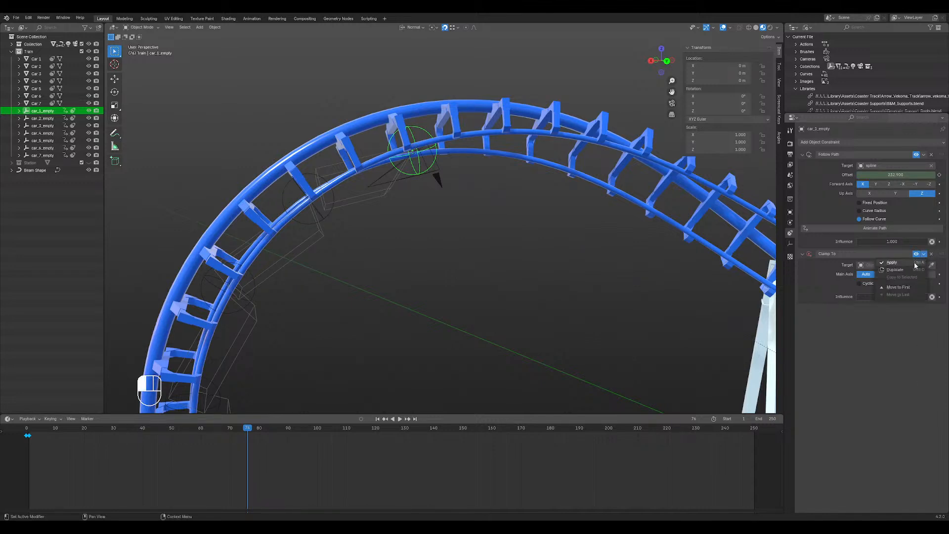
- Remove the Clamp To constraint from car_1_empty
left_click(804, 254)
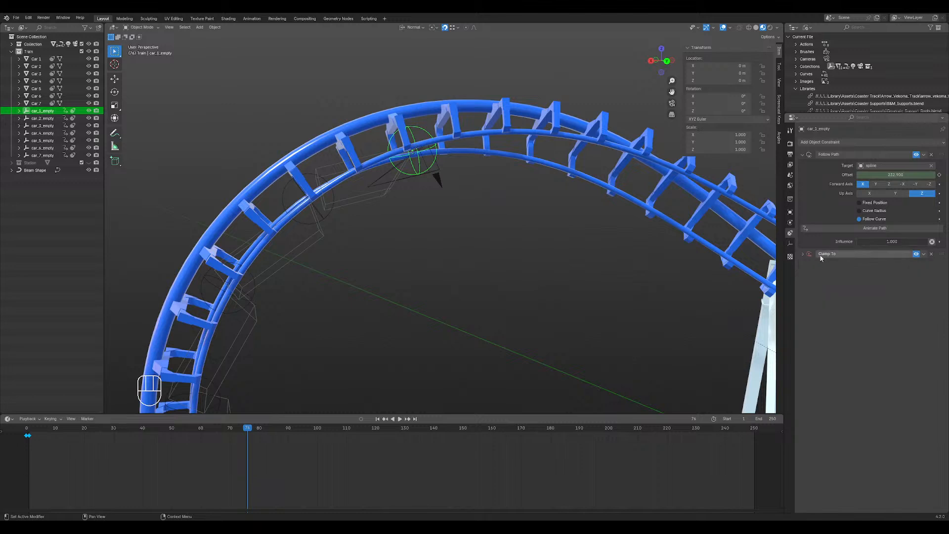
double_click(851, 254)
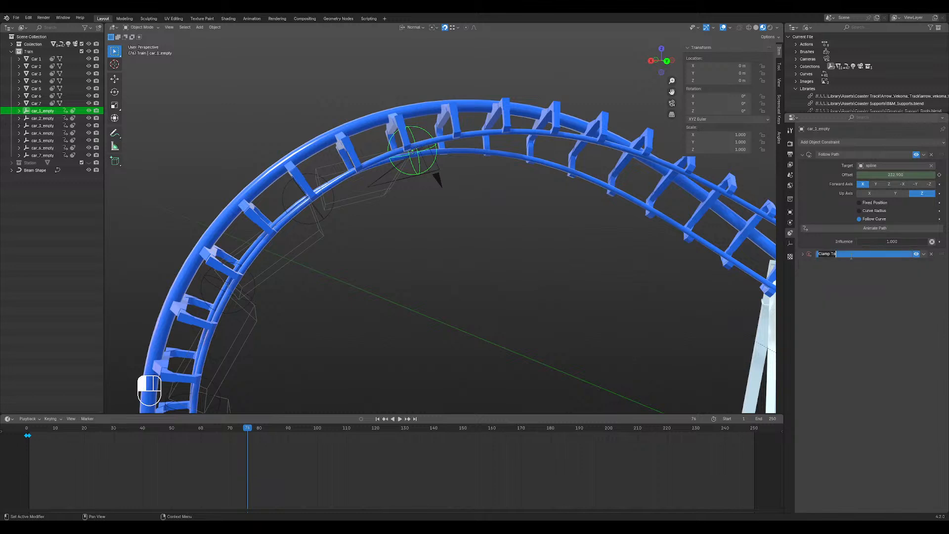
left_click(932, 254)
left_click(931, 254)
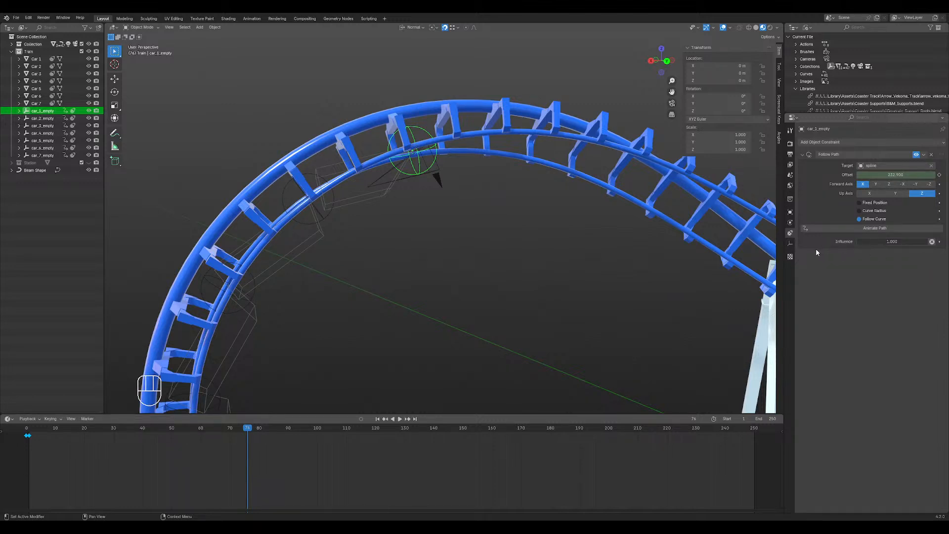
- Add a Track To constraint to car_1_empty with car_2_empty as its target
left_click(824, 142)
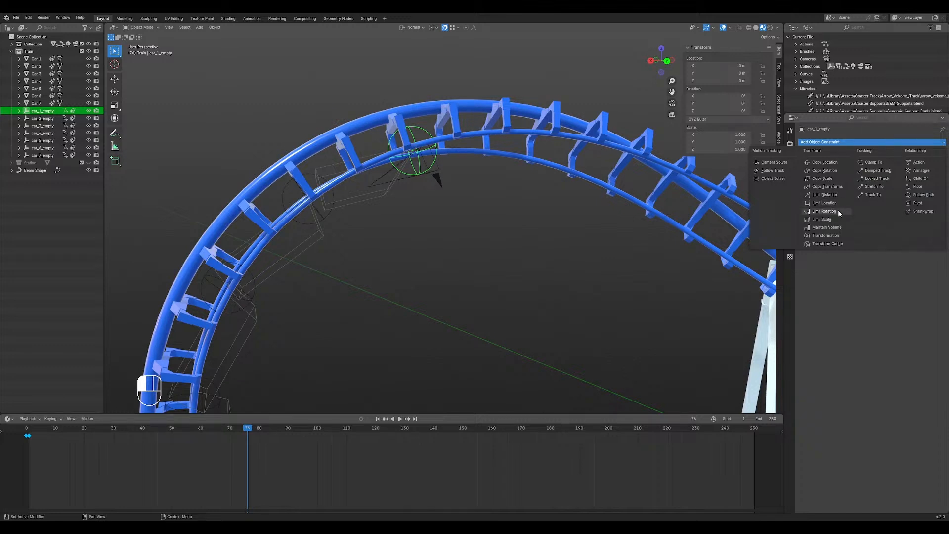
left_click(883, 195)
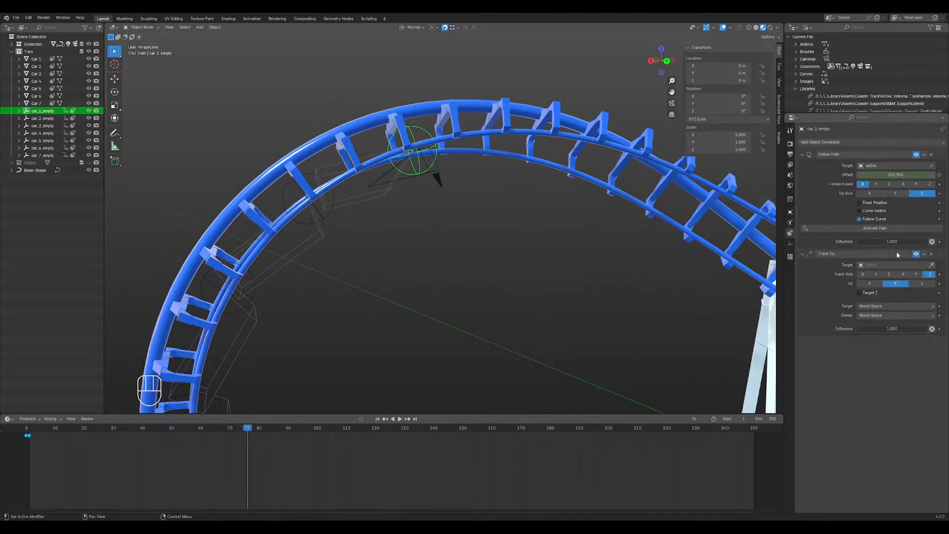
left_click(931, 265)
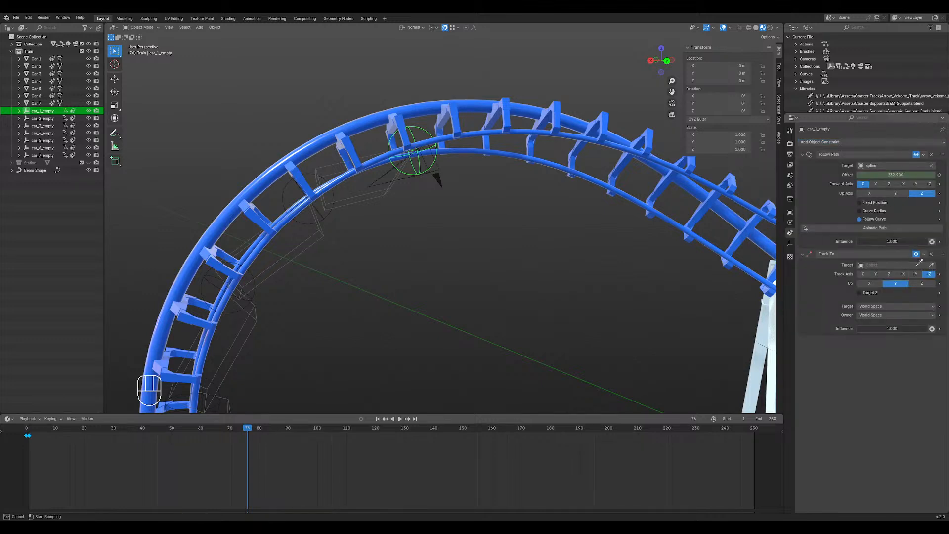
left_click(310, 170)
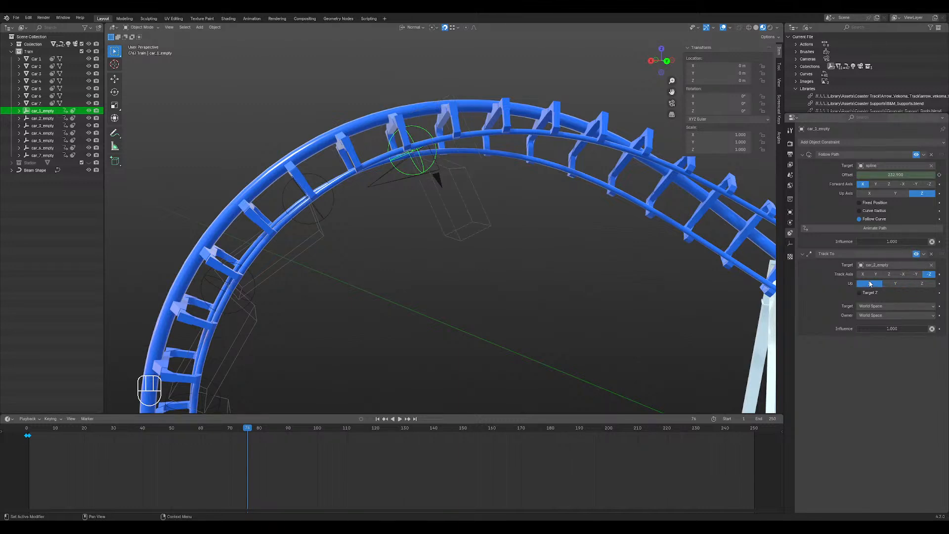
- Try different track axes with Z as the up axis on car_1_empty's Track To constraint, ending on track axis Z
left_click(922, 284)
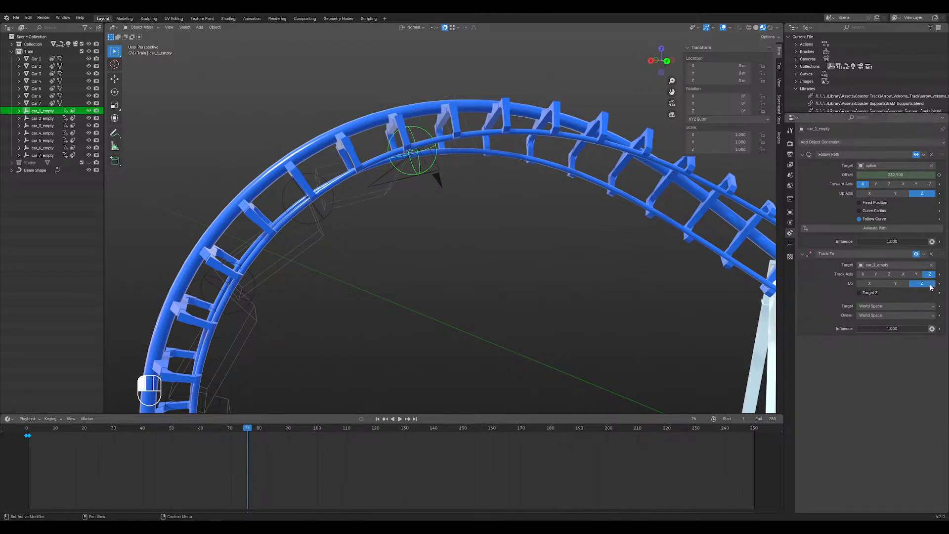
left_click(906, 275)
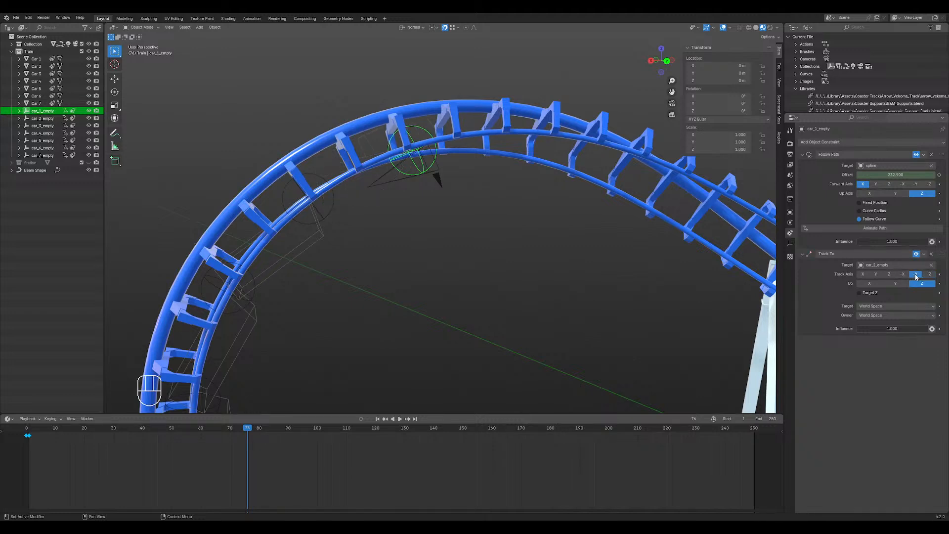
left_click(889, 275)
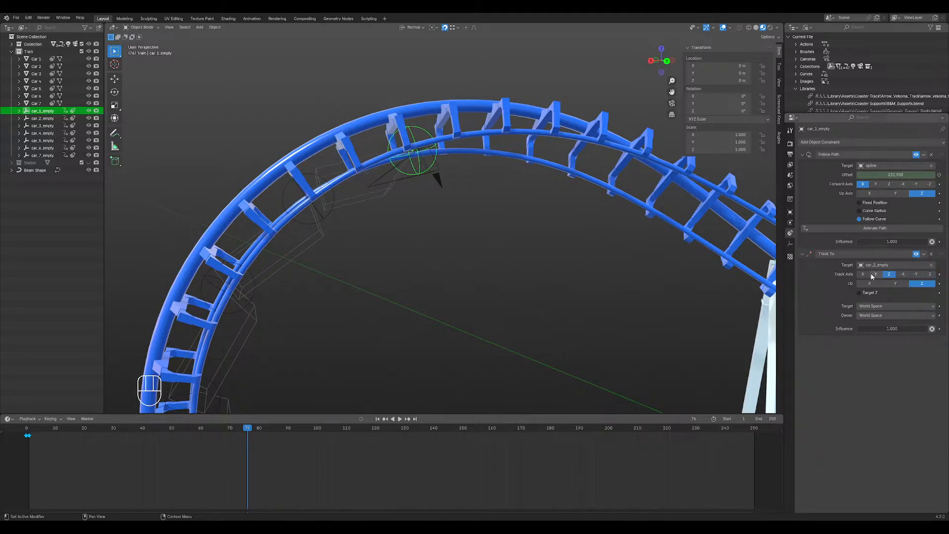
left_click(875, 275)
left_click(889, 275)
mouse_move(878, 325)
left_mouse_down()
mouse_move(806, 324)
mouse_move(878, 325)
left_mouse_up()
middle_click_drag(350, 179, 399, 168)
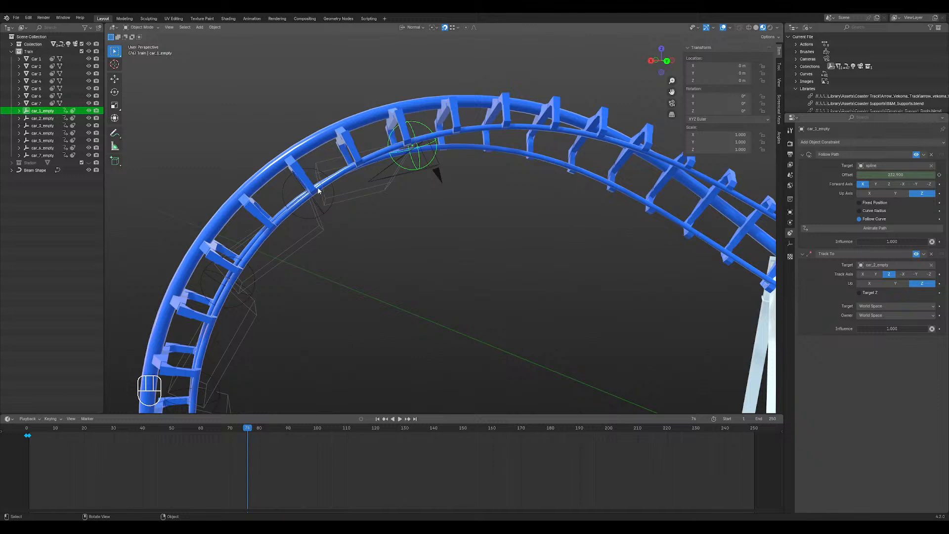
- Remove the Track To constraint from car_1_empty and turn off Follow Curve in its Follow Path constraint
left_click(932, 255)
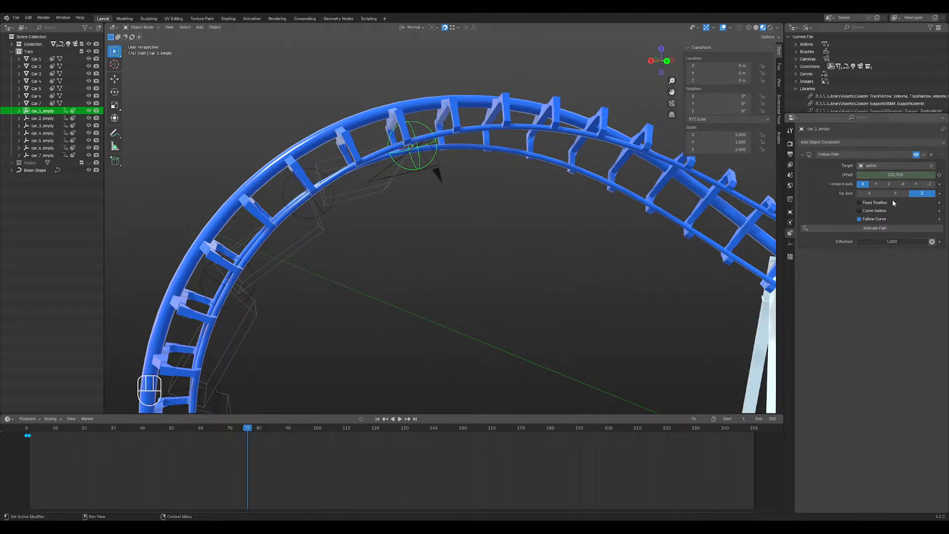
left_click(859, 220)
left_click(861, 218)
left_click(861, 219)
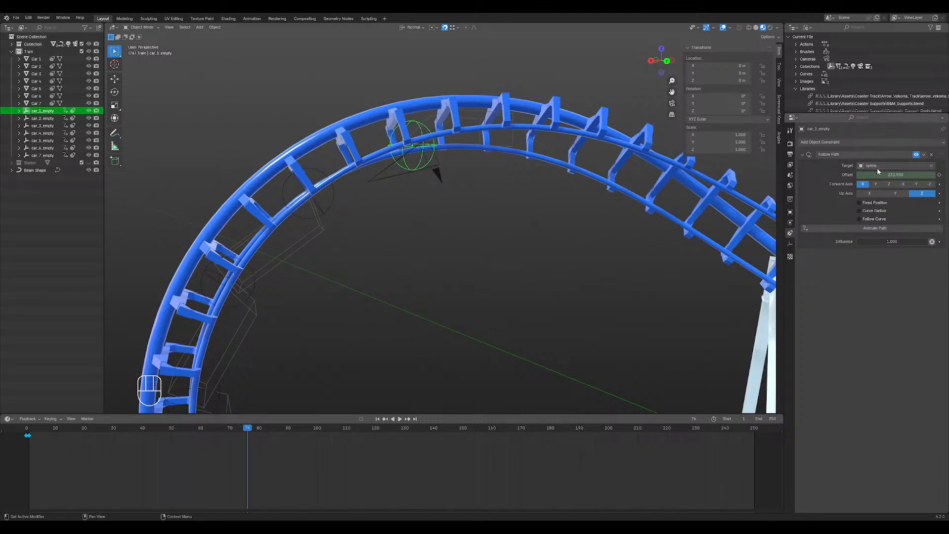
- Add a Copy Rotation constraint to car_1_empty with car_2_empty as its target
left_click(842, 142)
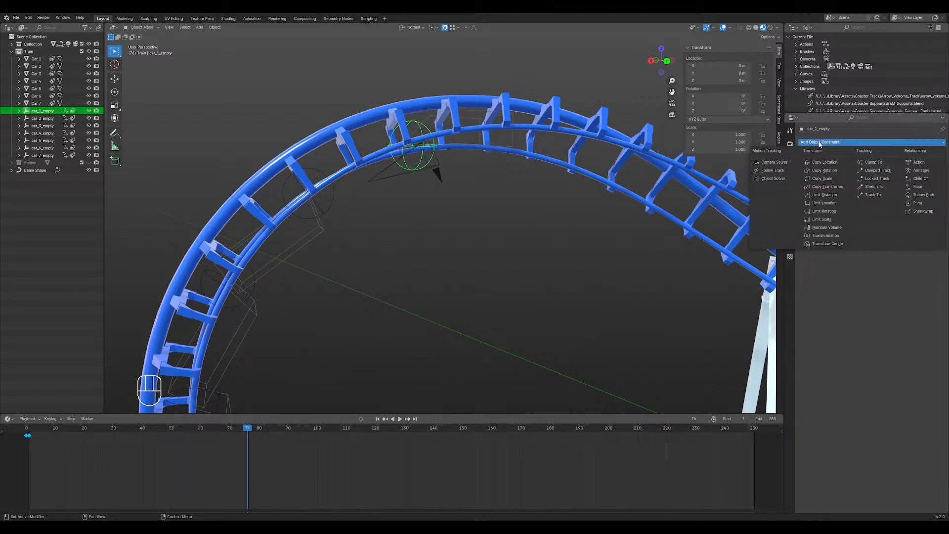
left_click(839, 170)
left_click(896, 265)
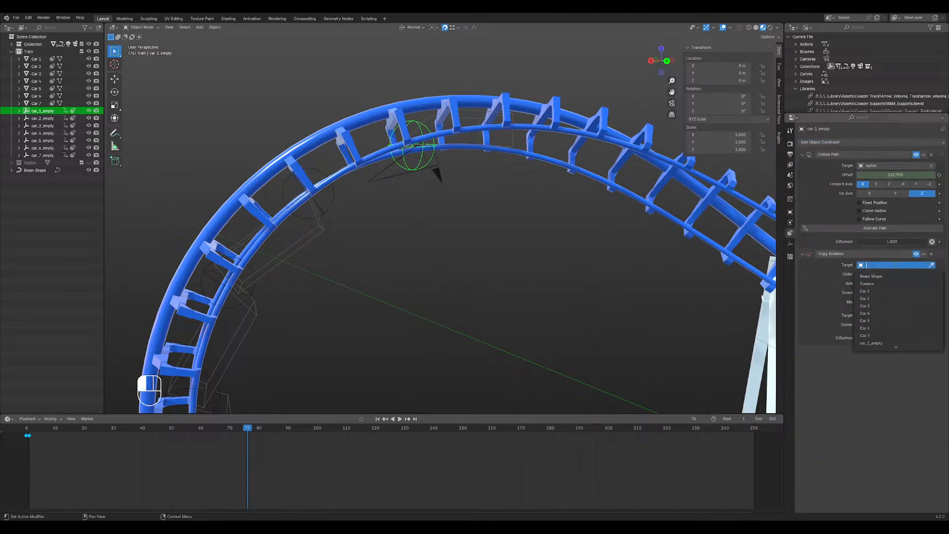
scroll(886, 342, "down", 1)
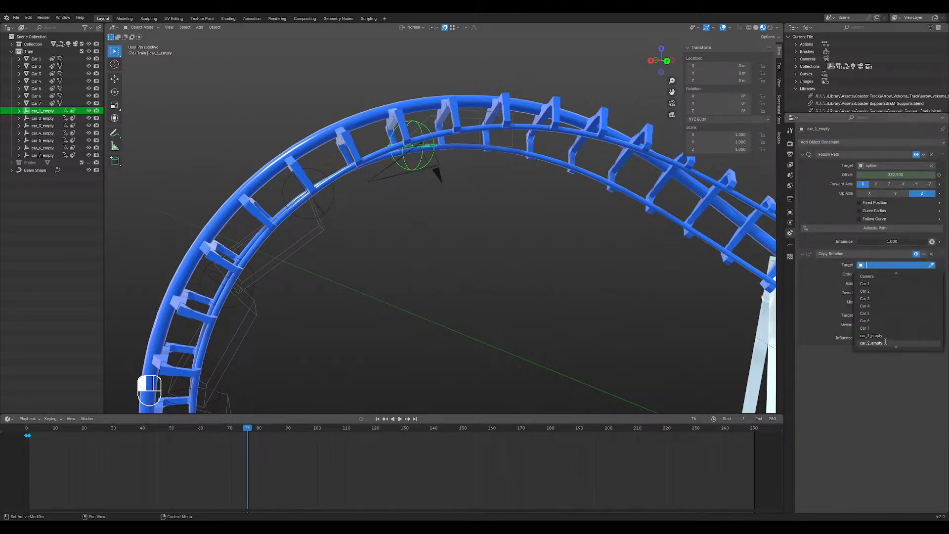
left_click(872, 342)
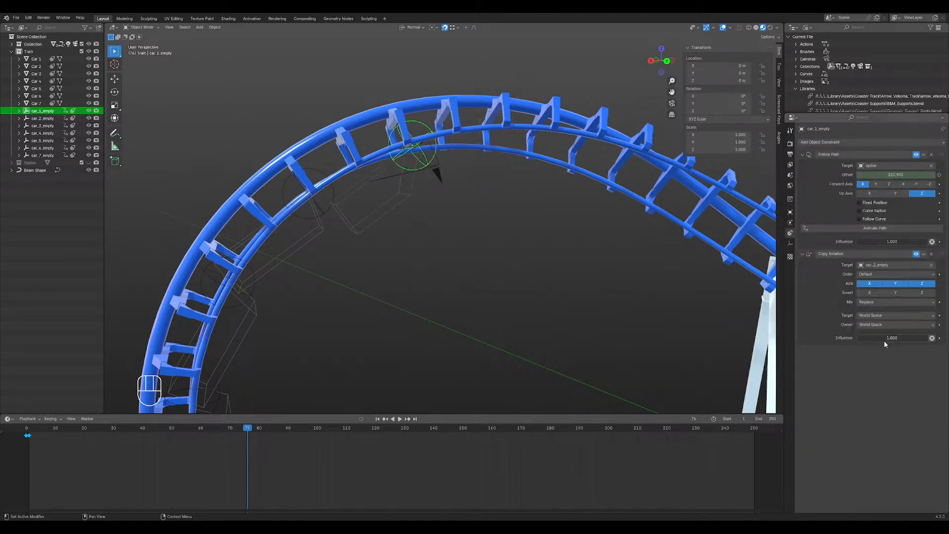
- Try switching the individual X, Y and Z axes of car_1_empty's Copy Rotation constraint off and on
left_click(896, 282)
left_click(896, 283)
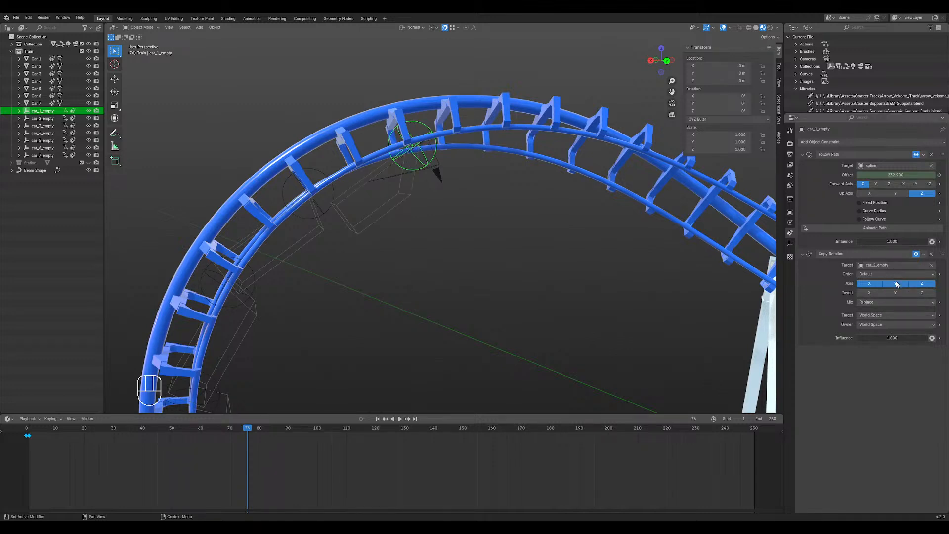
left_click(870, 284)
left_click(870, 284)
left_click(920, 285)
left_click(921, 286)
middle_click_drag(470, 182, 408, 184)
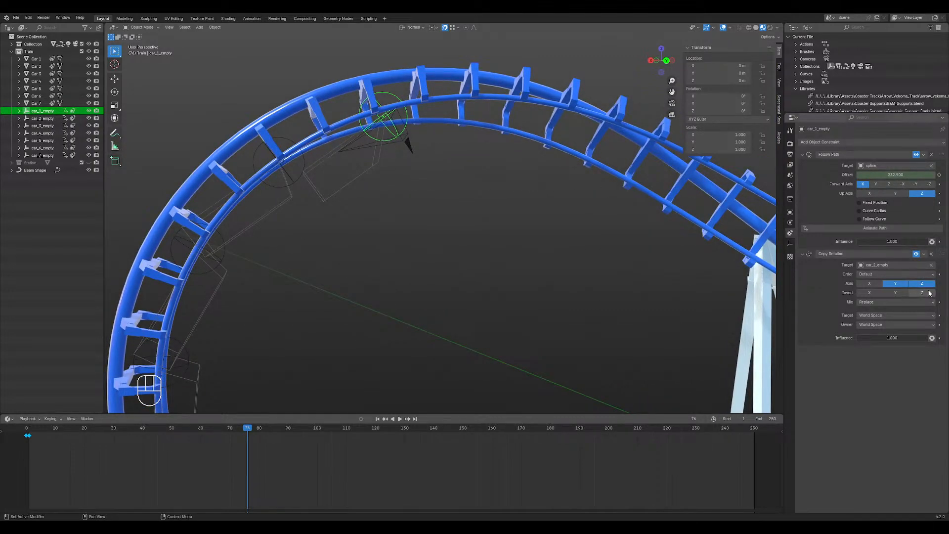
- Test car_1_empty's Copy Rotation at influence 0 and 1 while toggling its axes and their inversions, ending with all three axes enabled
left_click_drag(889, 340, 858, 340)
left_click(870, 284)
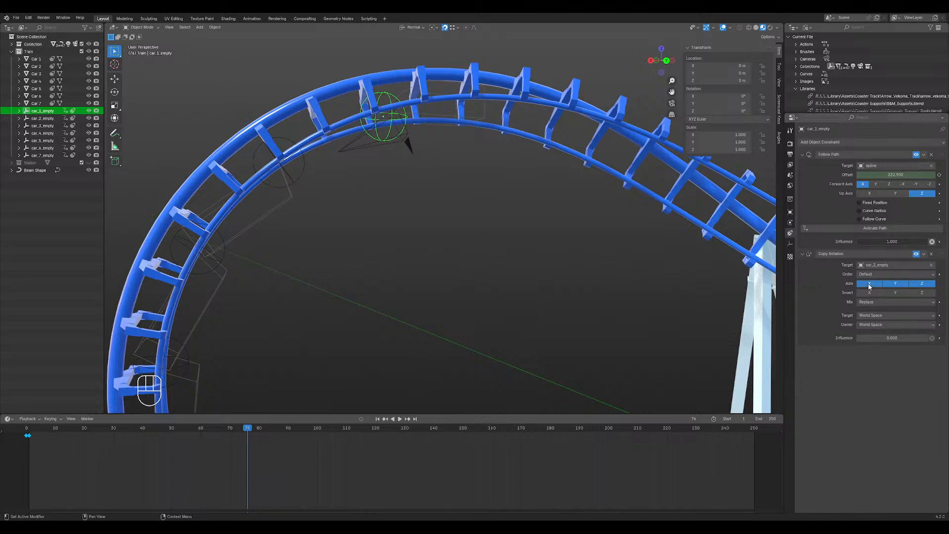
left_click(897, 293)
left_click(870, 292)
left_click(923, 292)
left_click(896, 293)
left_click(878, 293)
left_click(880, 284)
left_click(923, 284)
left_click(923, 284)
left_click(877, 285)
left_click_drag(893, 338, 909, 338)
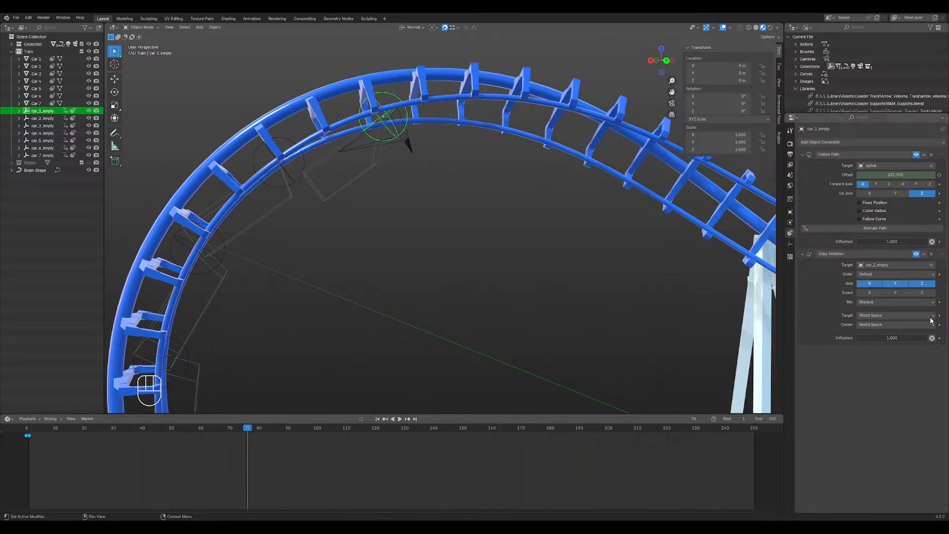
- Try inverting the X, Z and Y axes of the Copy Rotation constraint one by one, ending with no axis inverted
left_click(874, 292)
left_click(873, 294)
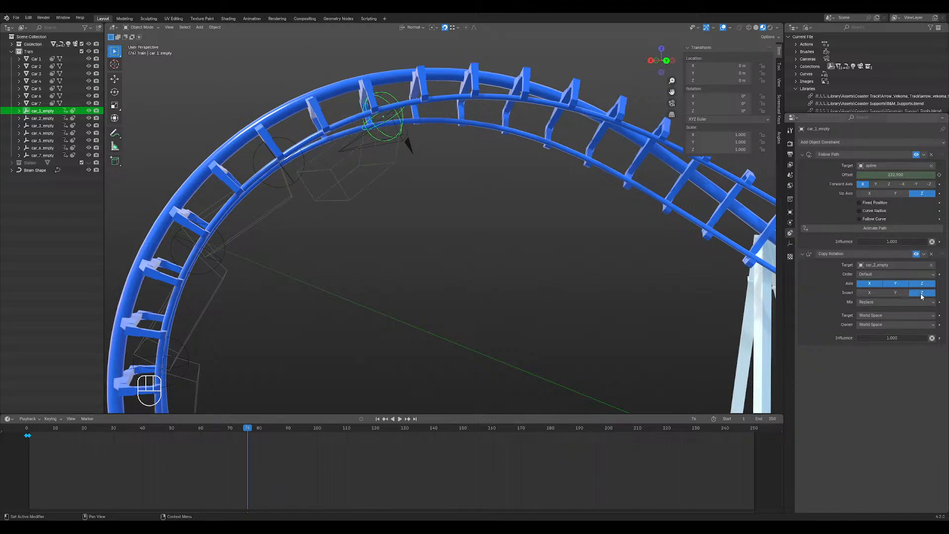
left_click(902, 293)
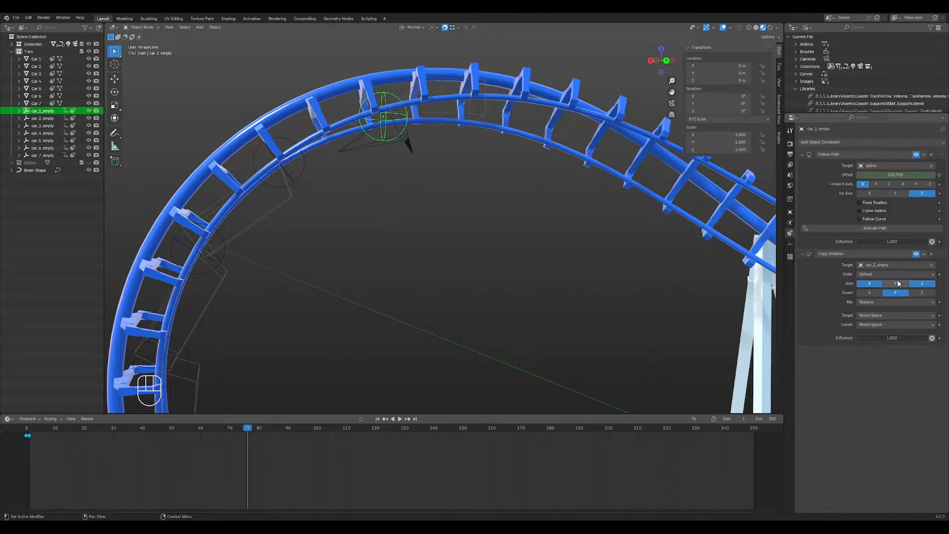
left_click(898, 283)
left_click_drag(902, 338, 932, 338)
left_click(901, 294)
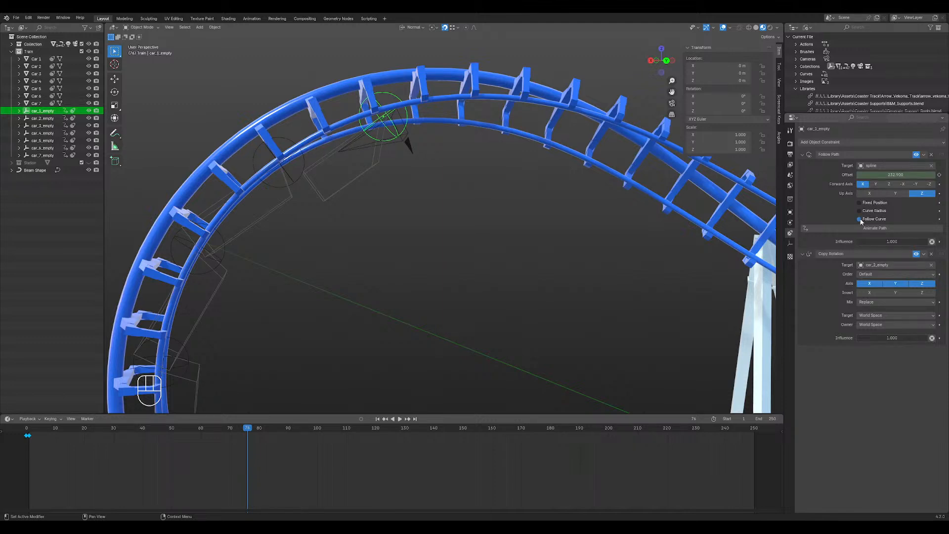
- Re-enable Follow Curve on car_1_empty, set its Copy Rotation influence to about 0.444, and check the motion up to frame 77
left_click_drag(873, 241, 929, 242)
left_click_drag(913, 338, 892, 338)
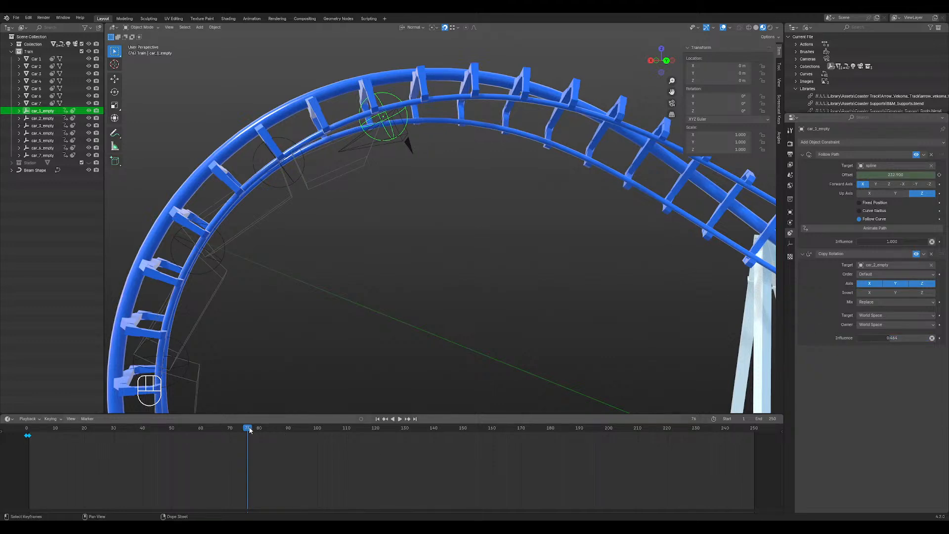
left_click_drag(250, 430, 242, 430)
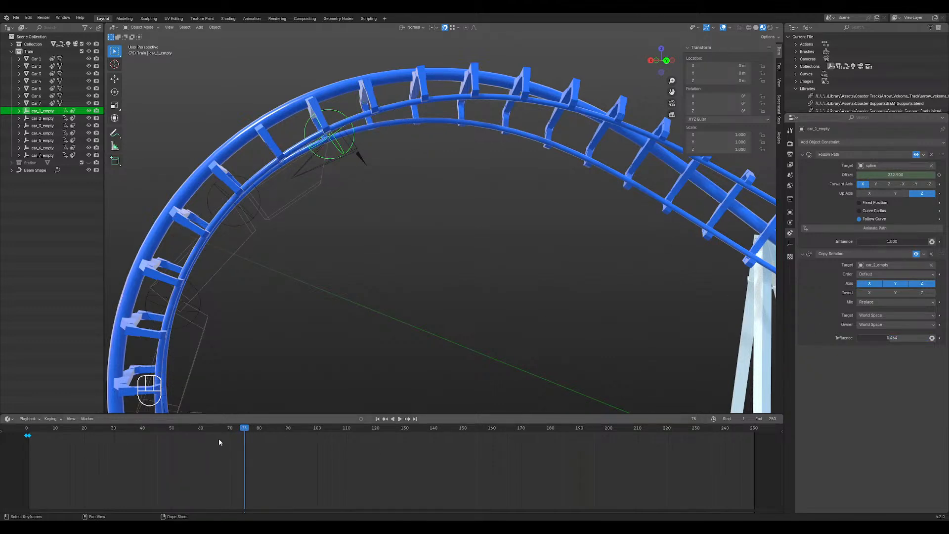
left_click(221, 429)
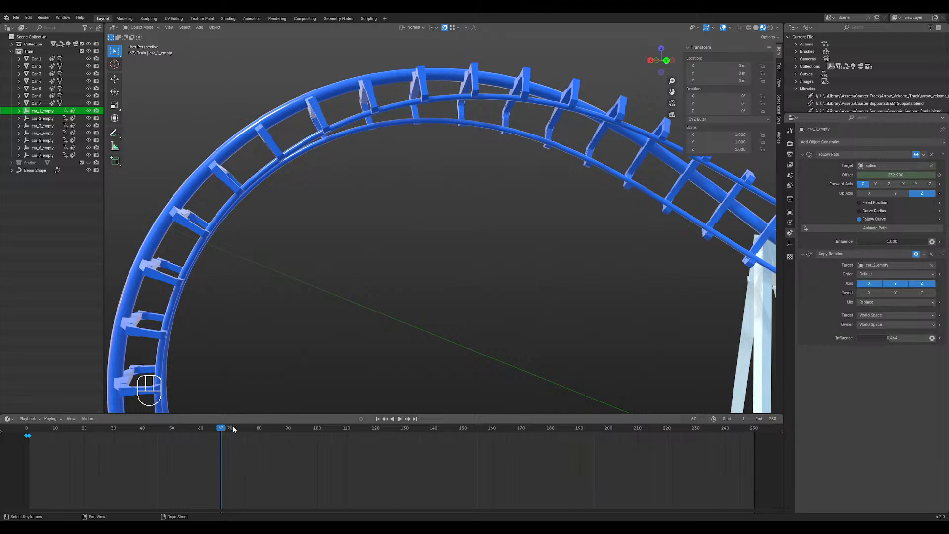
left_click_drag(233, 429, 252, 429)
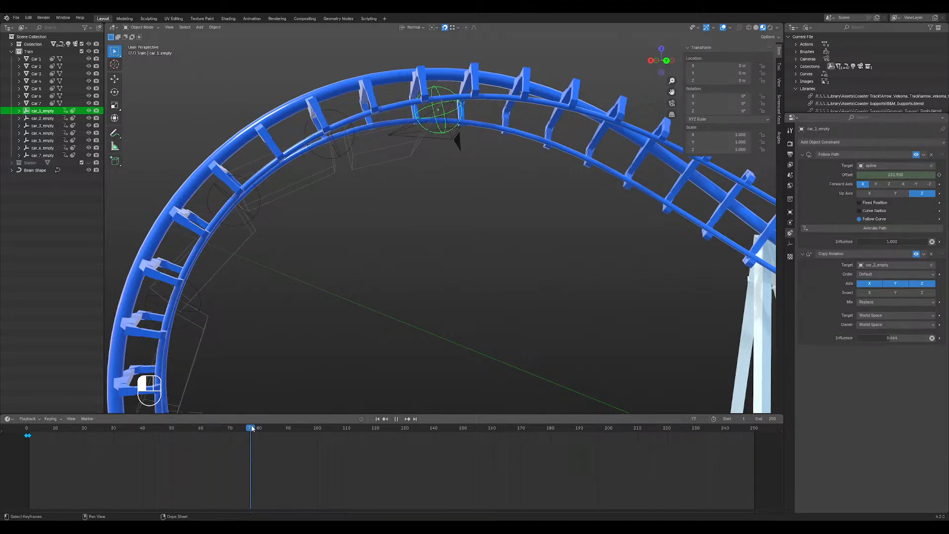
left_click_drag(252, 429, 252, 428)
- Add a Copy Rotation constraint to car_2_empty targeting car_3_empty, with an influence of about 0.479
left_click(351, 149)
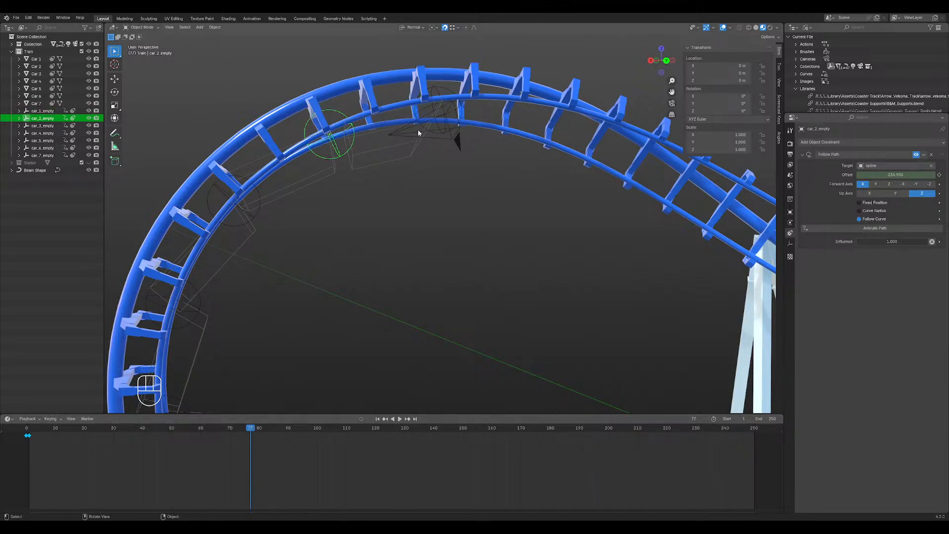
left_click(440, 124)
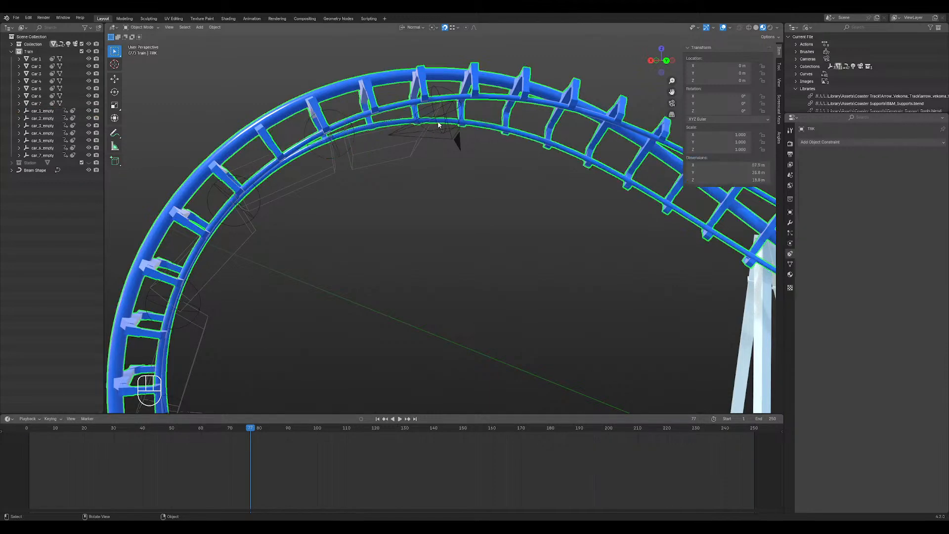
left_click(346, 133)
left_click(865, 141)
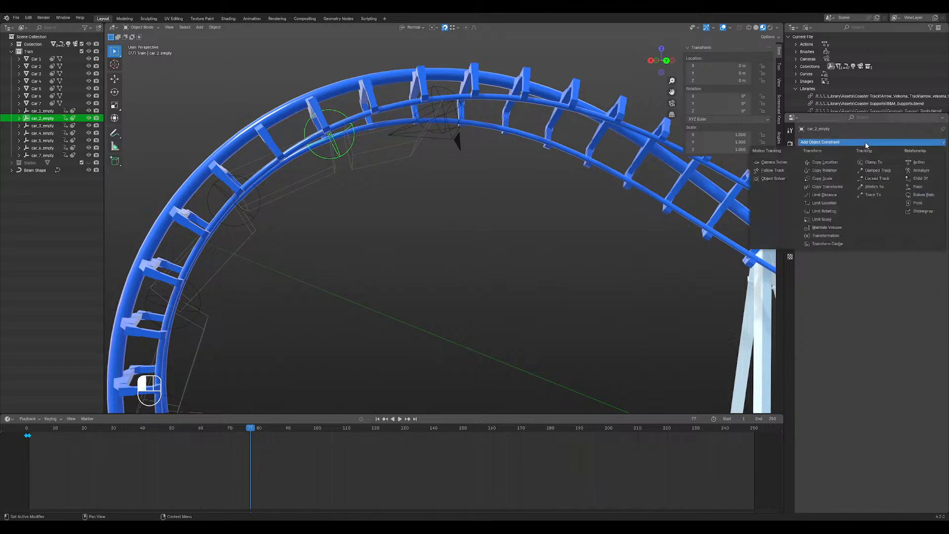
left_click(836, 169)
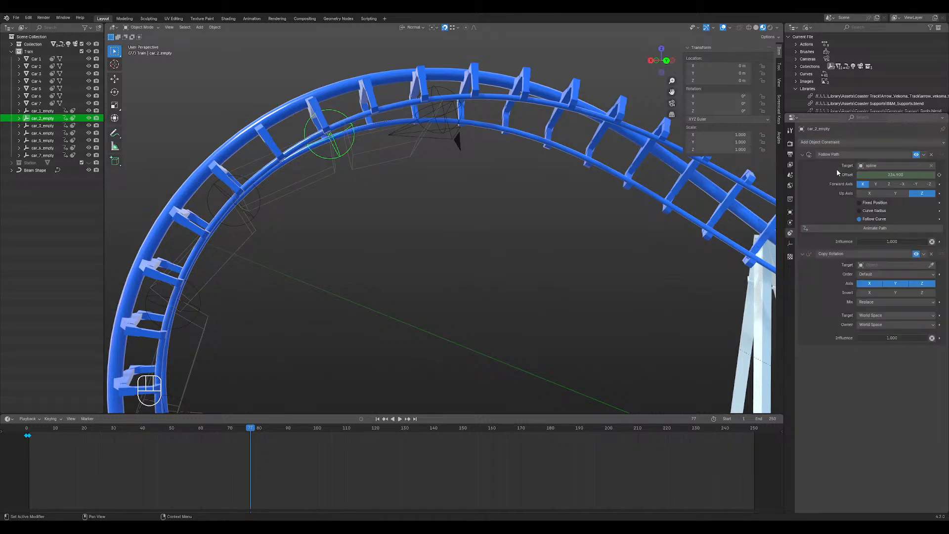
left_click(889, 265)
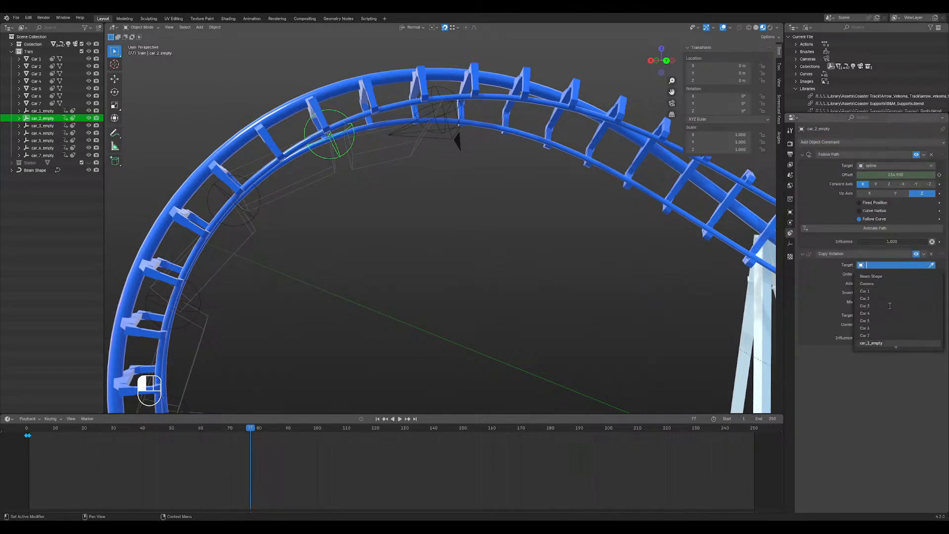
scroll(876, 341, "down", 2)
left_click(876, 343)
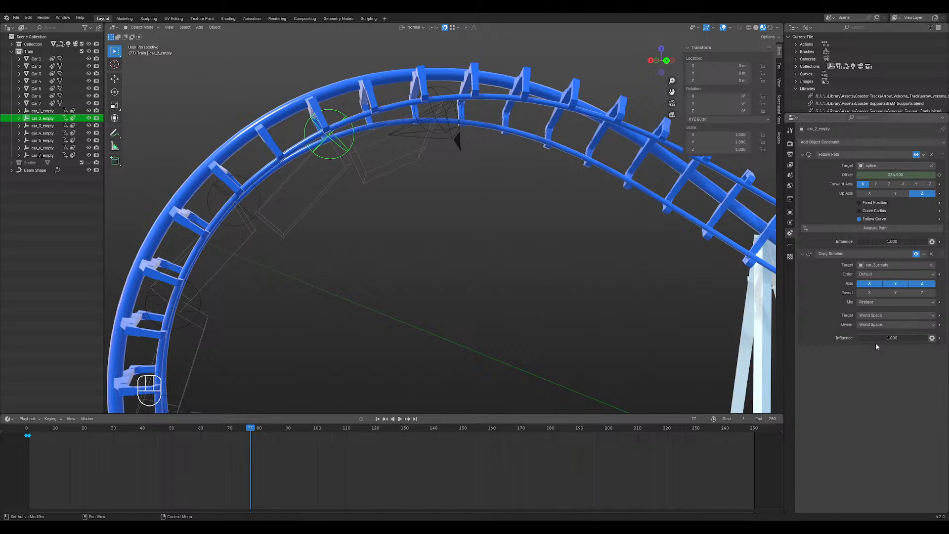
left_click_drag(886, 337, 849, 337)
- Add a Copy Rotation constraint to car_3_empty targeting car_4_empty, with an influence of about 0.325
middle_click_drag(378, 244, 385, 209)
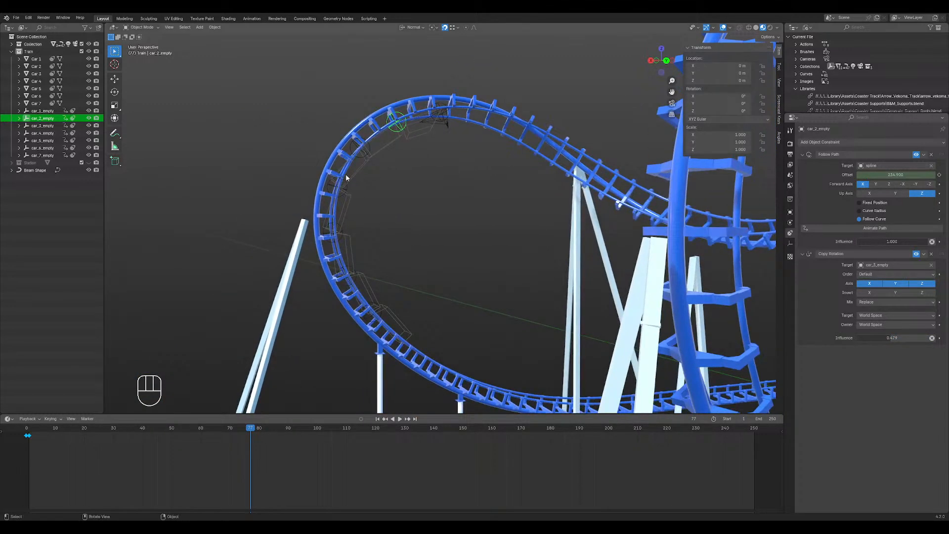
left_click(355, 145)
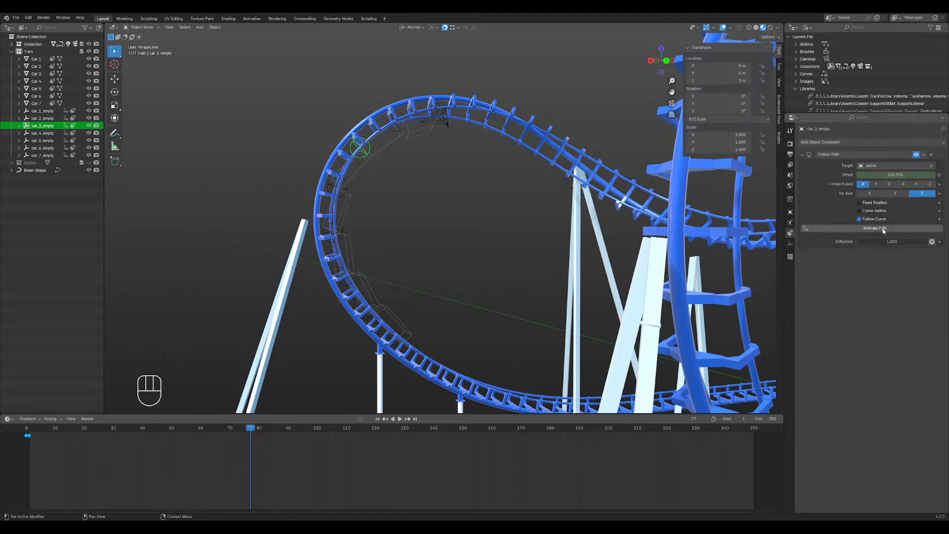
left_click(856, 142)
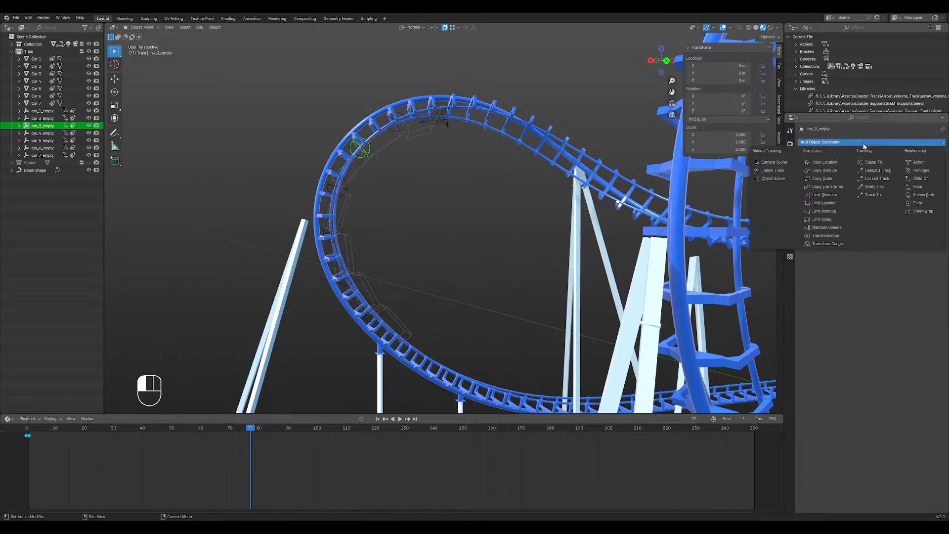
left_click(838, 173)
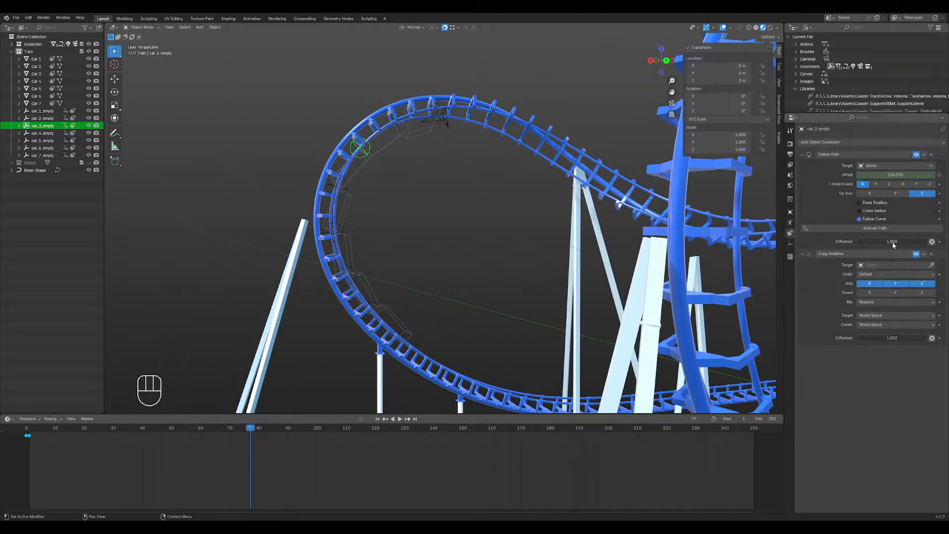
left_click(890, 265)
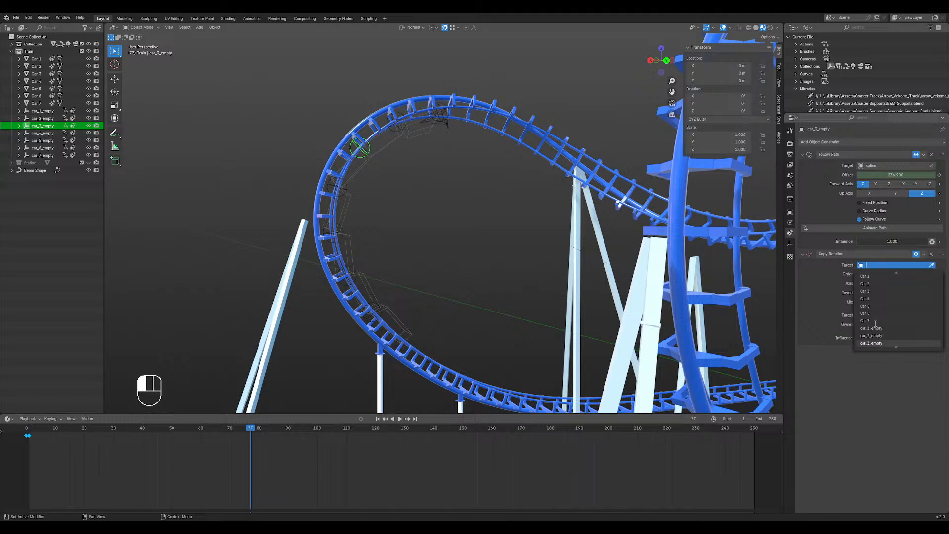
scroll(873, 341, "down", 1)
left_click(871, 342)
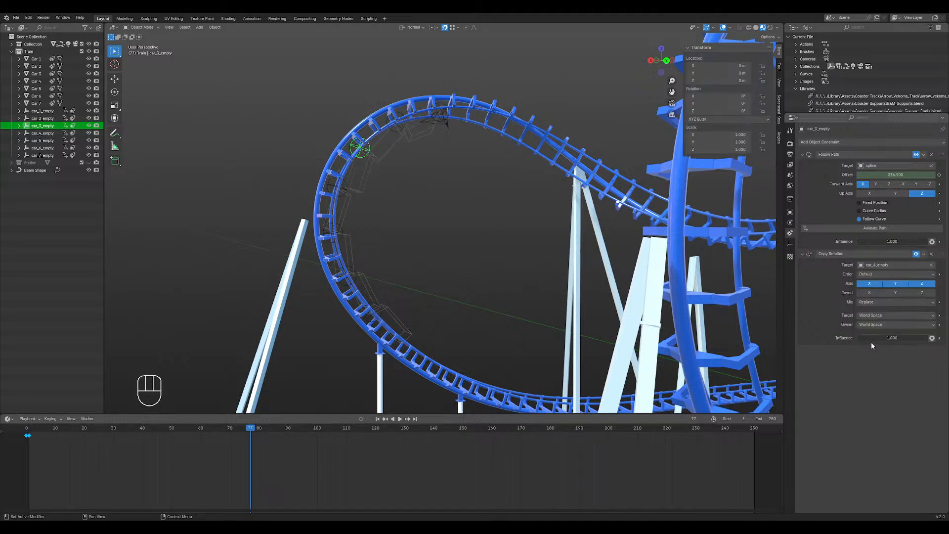
left_click_drag(925, 338, 879, 338)
- Add a Copy Rotation constraint to car_6_empty targeting car_7_empty, with an influence of about 0.5
mouse_move(445, 257)
middle_mouse_down()
mouse_move(420, 255)
mouse_move(440, 267)
middle_mouse_up()
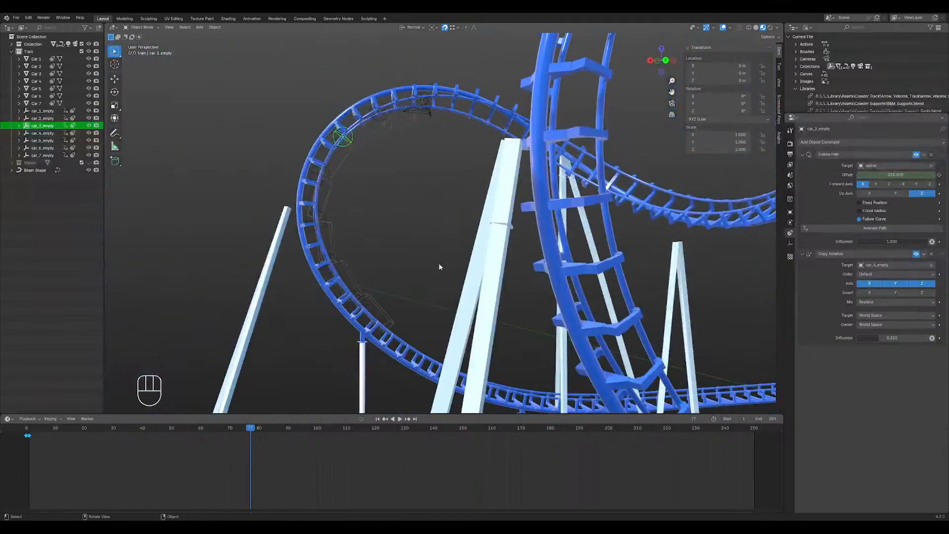
left_click(337, 255)
left_click(338, 257)
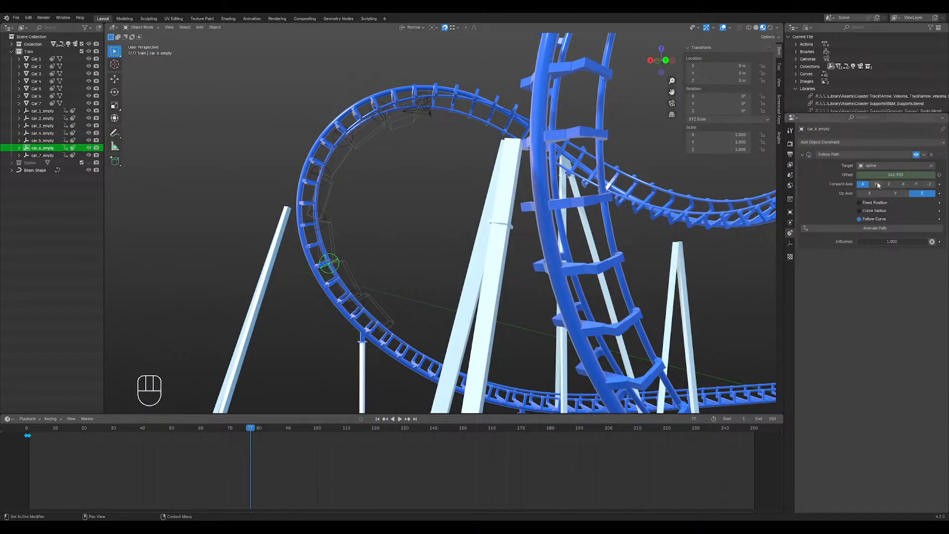
left_click(846, 142)
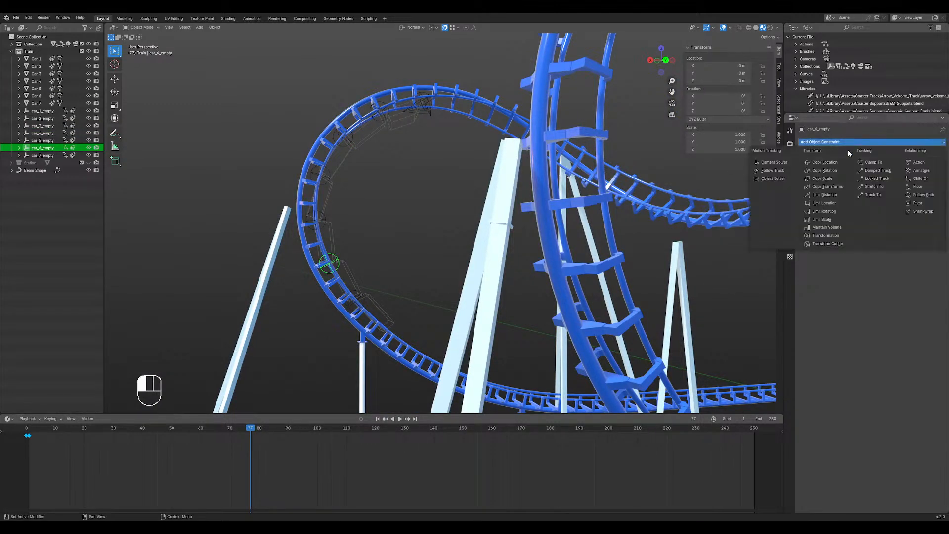
left_click(838, 171)
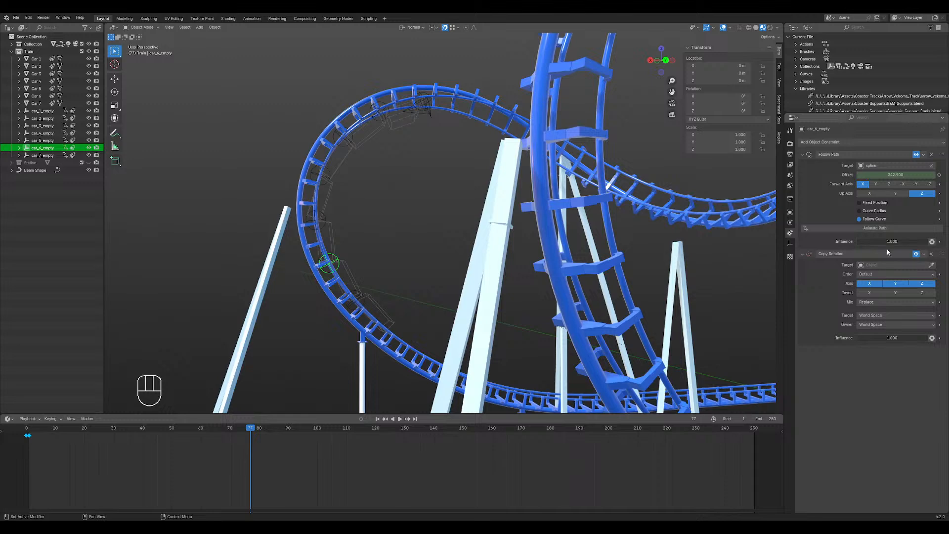
left_click(879, 265)
scroll(879, 315, "down", 10)
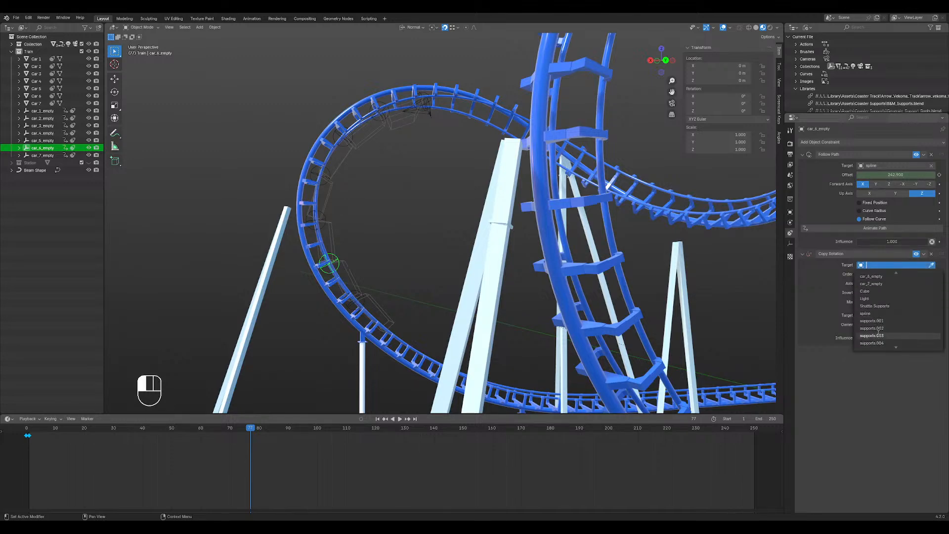
left_click(880, 283)
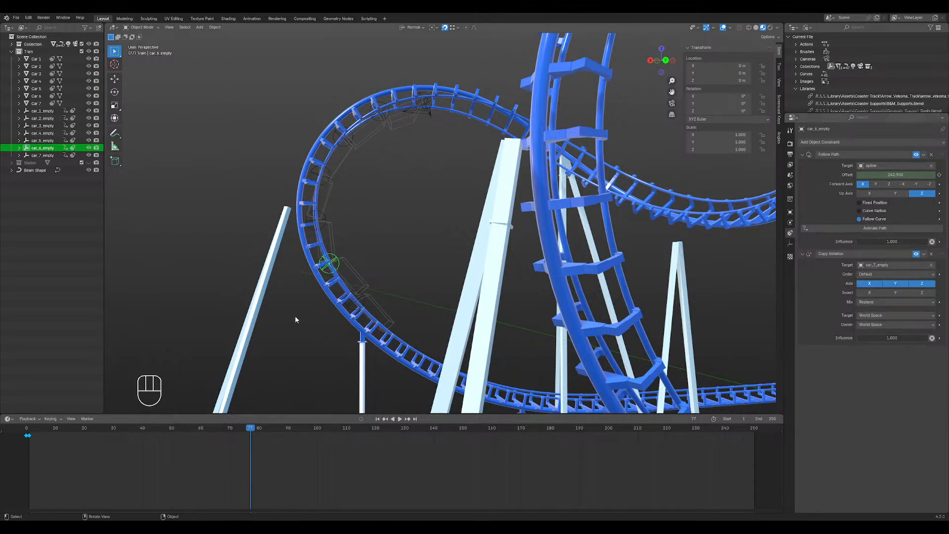
middle_click_drag(295, 316, 329, 307, "ctrl")
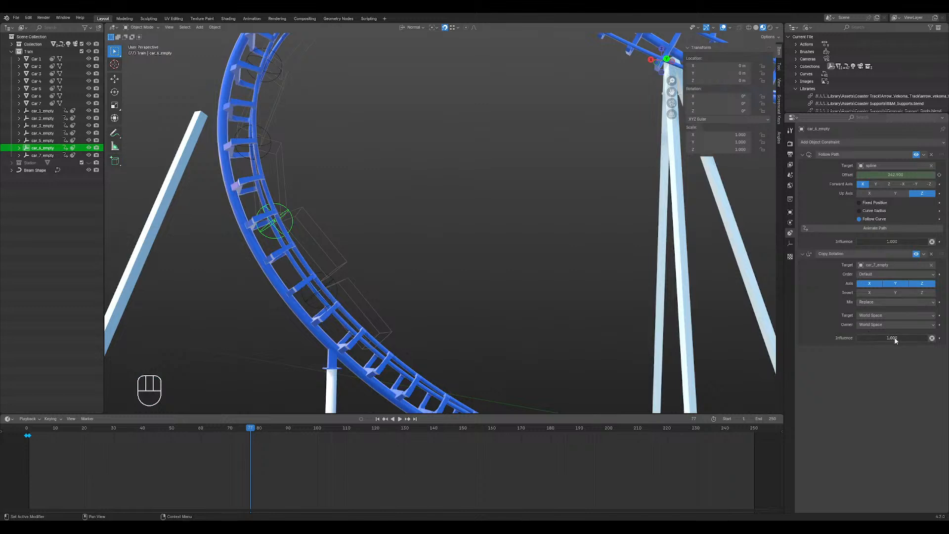
left_click_drag(885, 338, 856, 337)
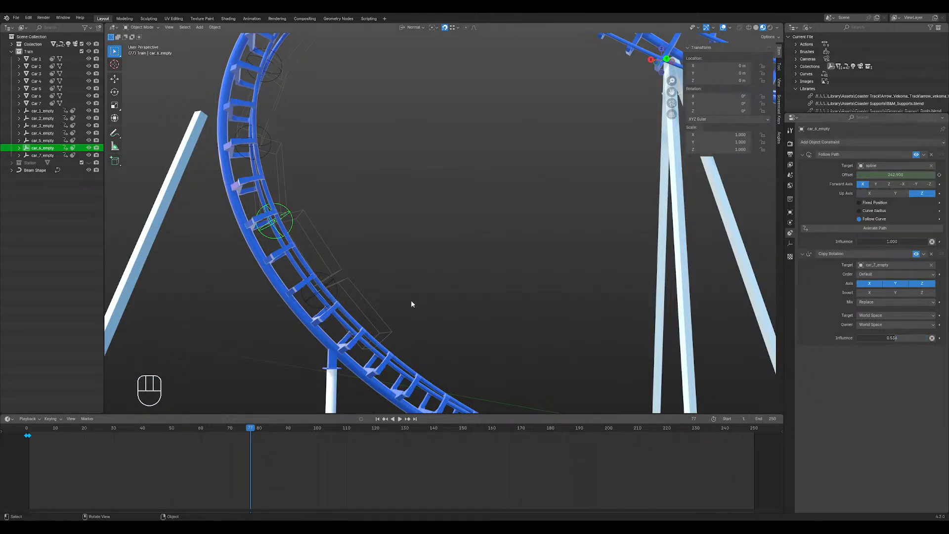
- Select car_4_empty on the loop and add a Copy Rotation constraint to it
middle_click_drag(411, 301, 400, 299)
left_click(252, 285)
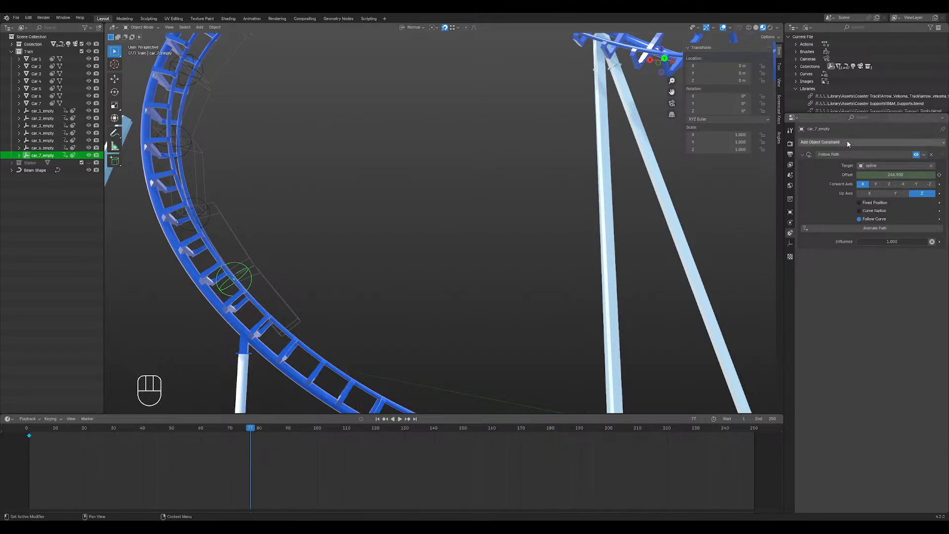
middle_click_drag(218, 272, 290, 268, "shift")
left_click(287, 267)
scroll(302, 304, "down", 1)
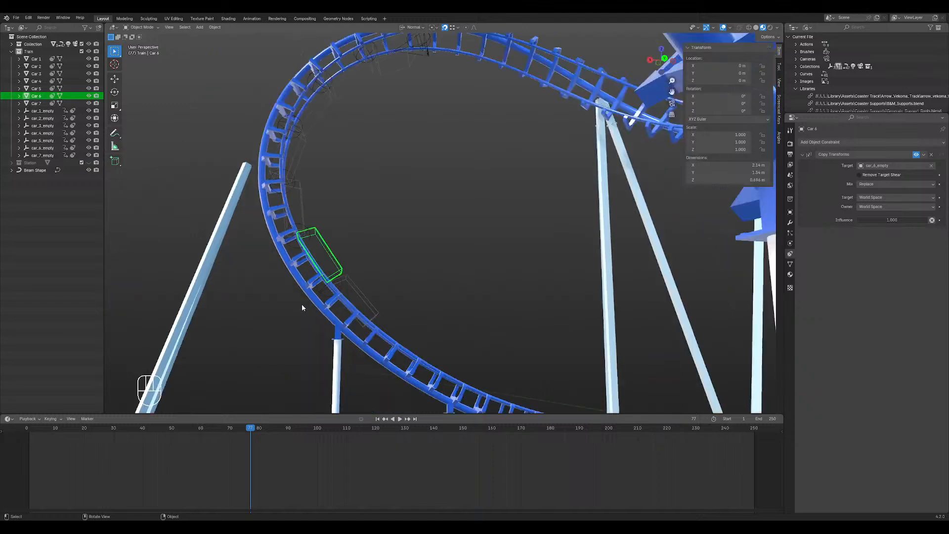
middle_click_drag(345, 278, 335, 261)
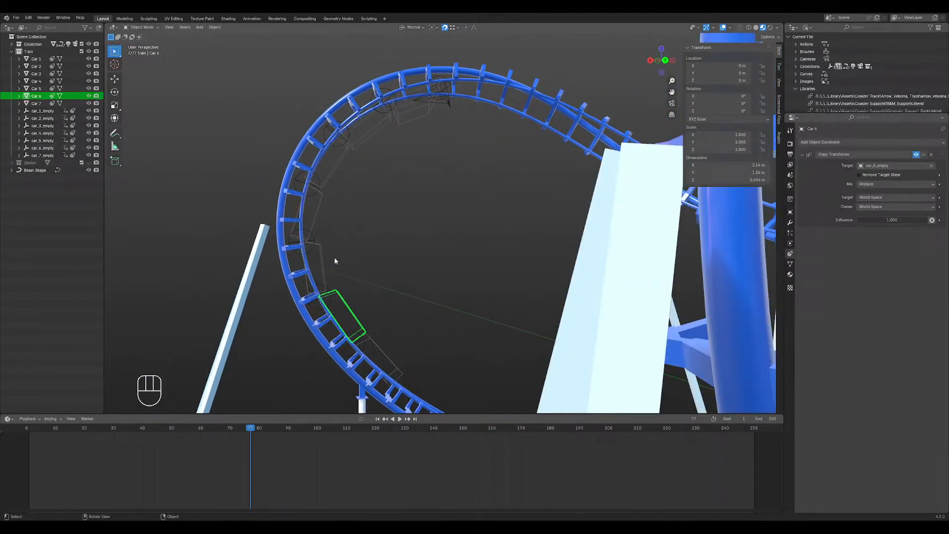
left_click(314, 239)
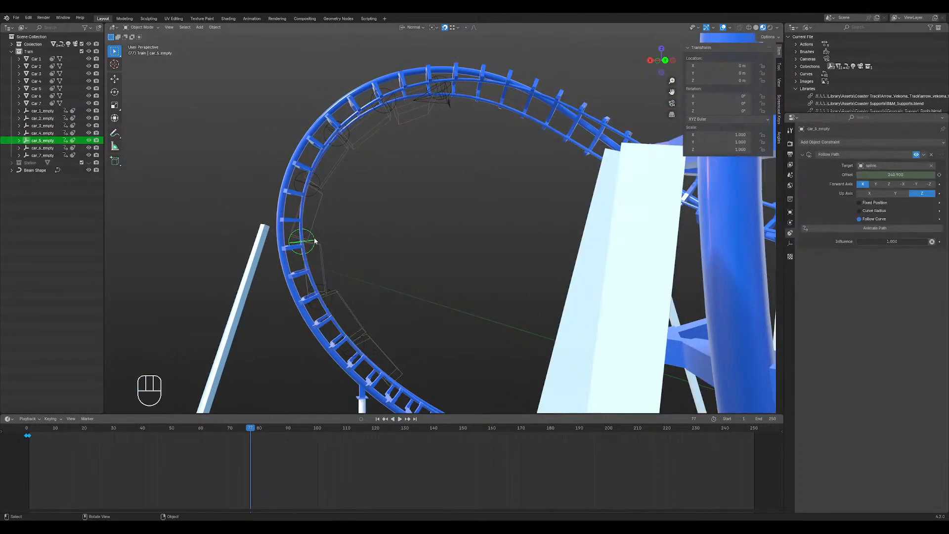
left_click(317, 188)
left_click(316, 188)
left_click(316, 188)
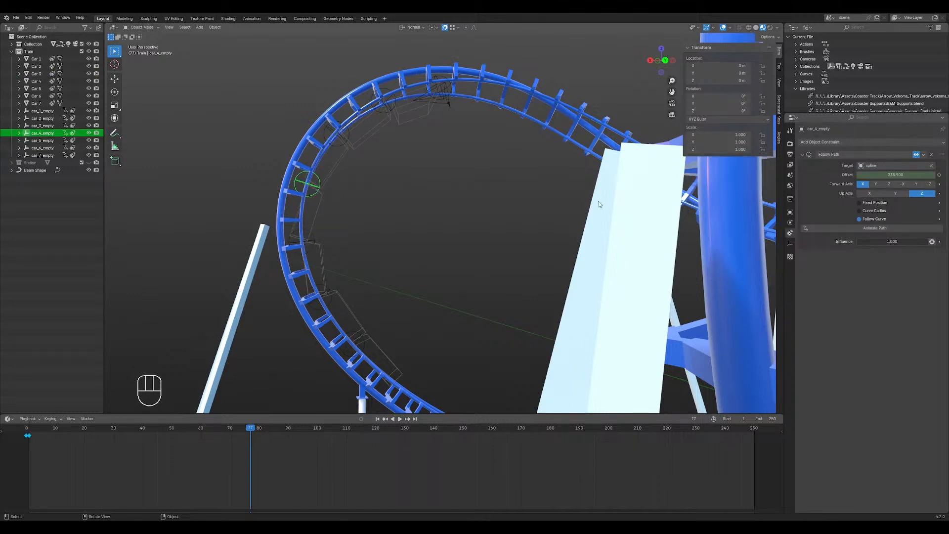
left_click(836, 142)
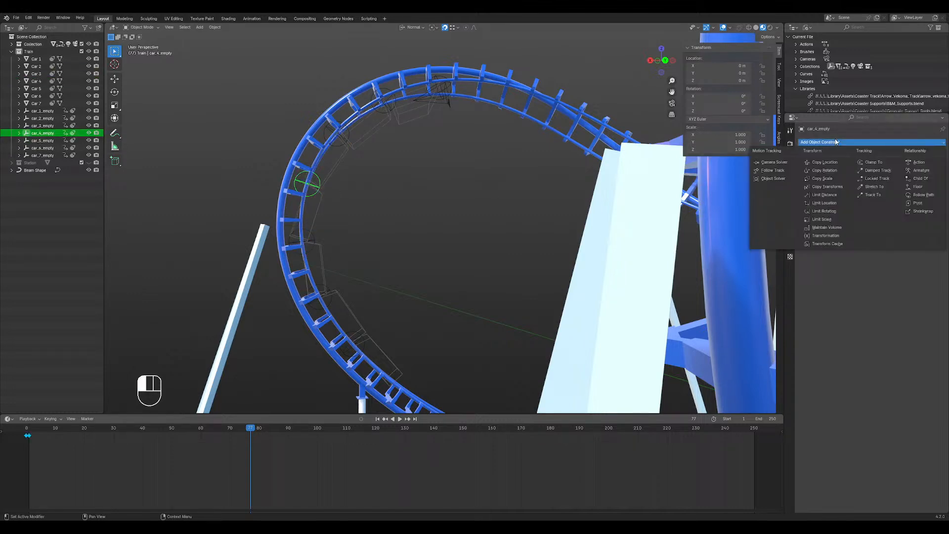
left_click(825, 170)
left_click(931, 265)
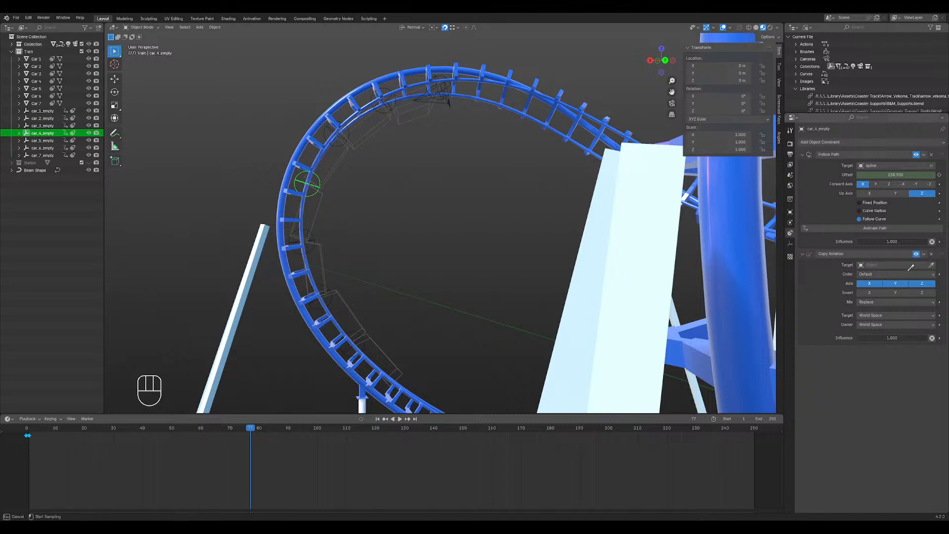
left_click(335, 283)
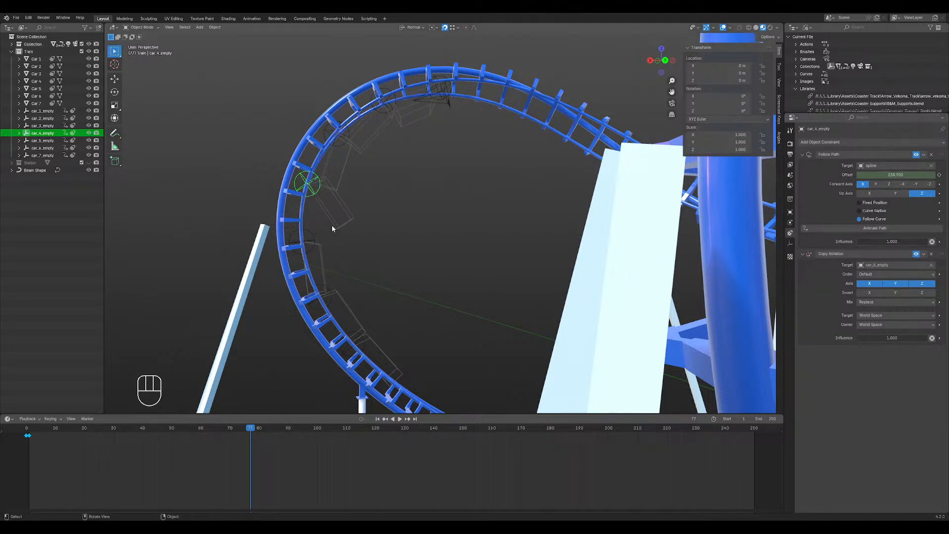
left_click(333, 292)
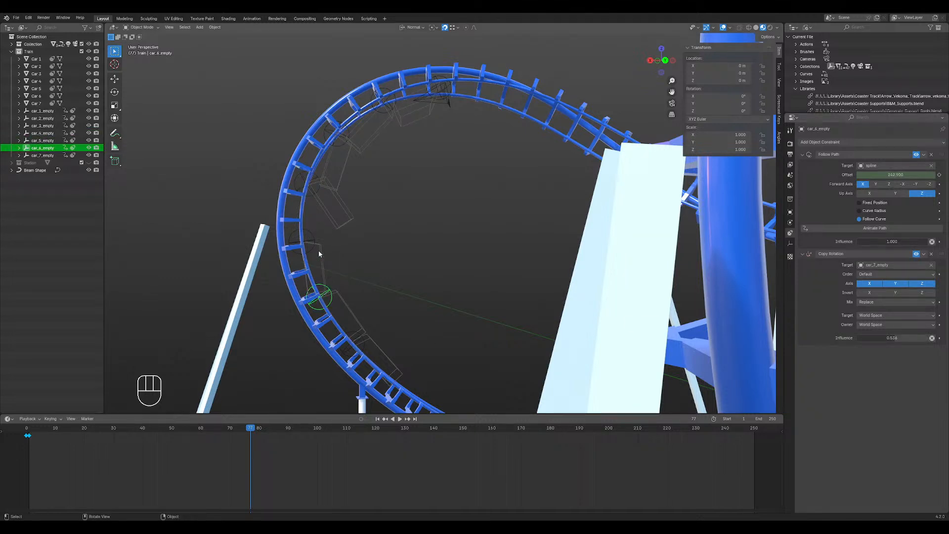
key("ctrl+z")
key("ctrl+z")
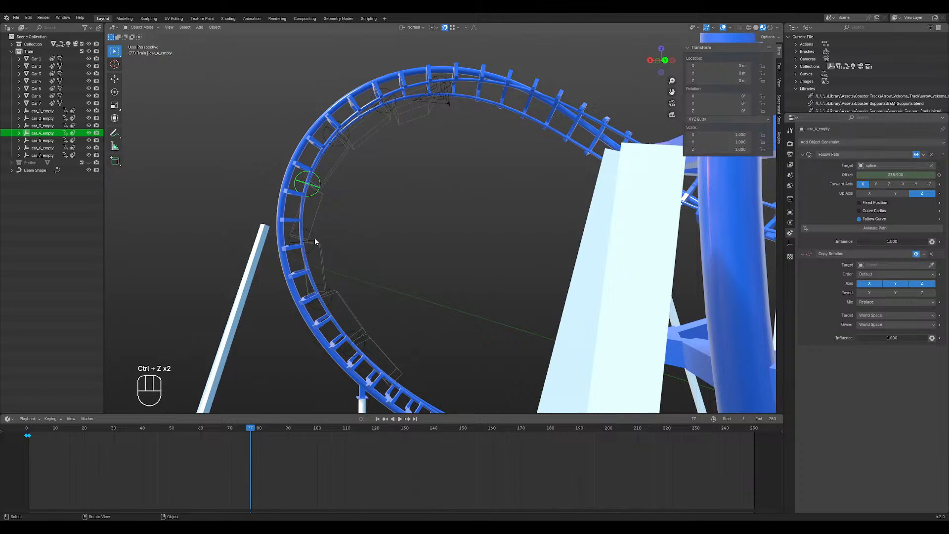
- Target car_4_empty's Copy Rotation constraint at car_5_empty and set its influence to about 0.49
left_click(317, 189)
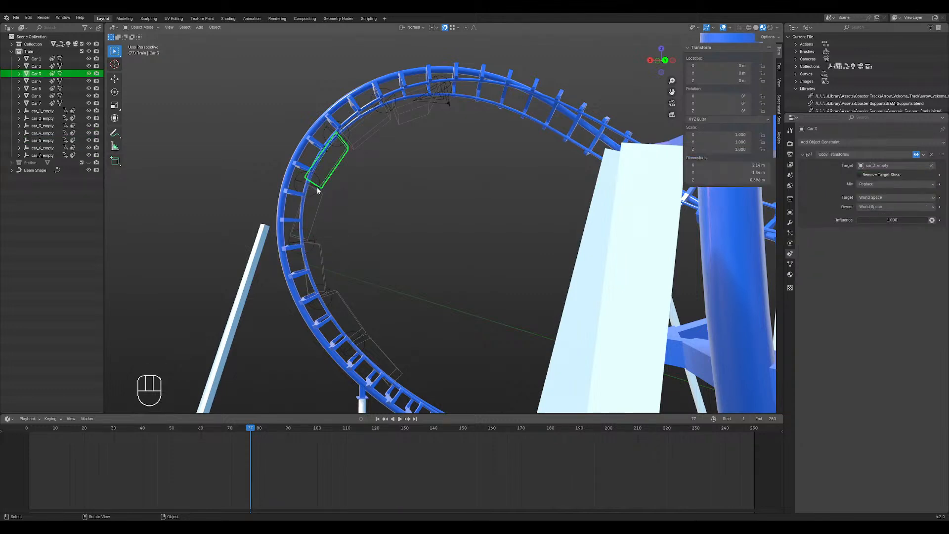
left_click(316, 188)
left_click(314, 187)
left_click(309, 185)
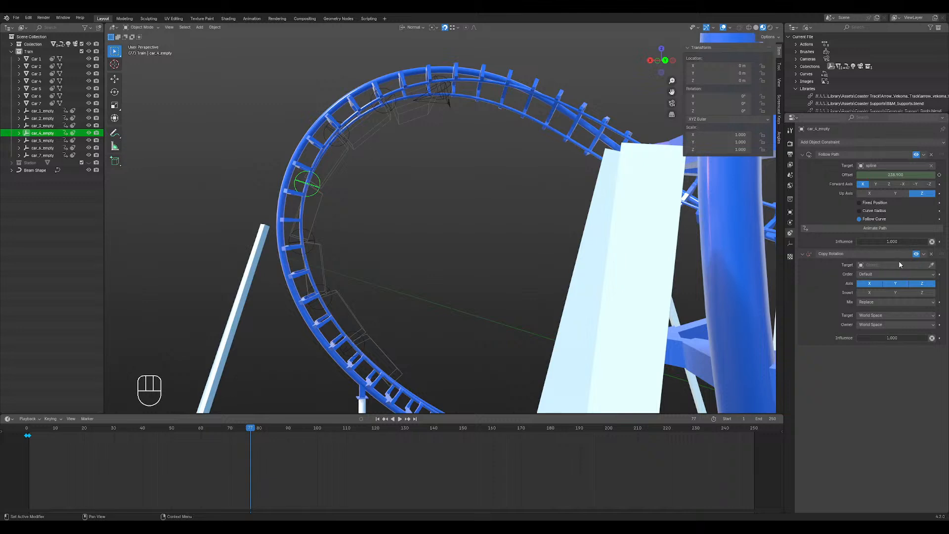
left_click(932, 266)
left_click(313, 241)
mouse_move(906, 337)
left_mouse_down()
mouse_move(869, 338)
mouse_move(893, 337)
left_mouse_up()
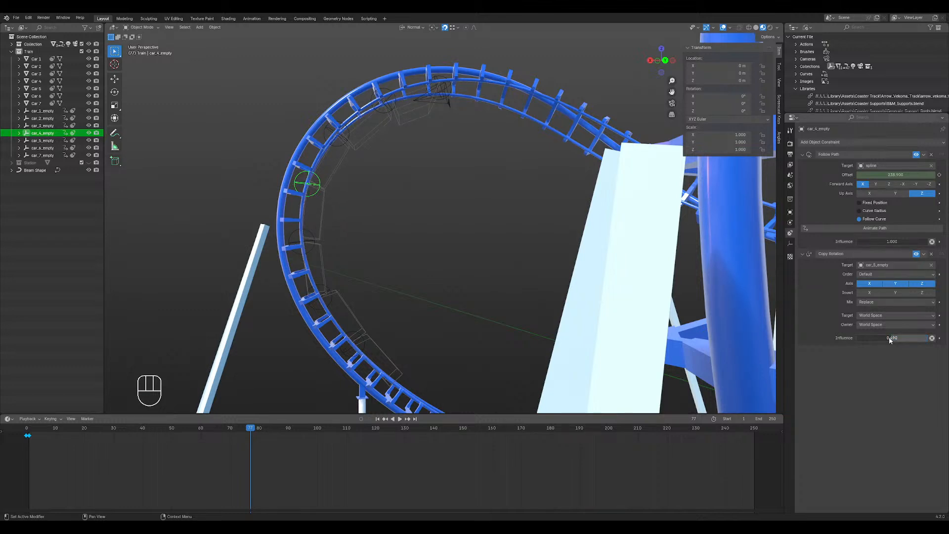
- Add a Copy Rotation constraint to car_5_empty targeting car_6_empty, with an influence of about 0.371
left_click(344, 139)
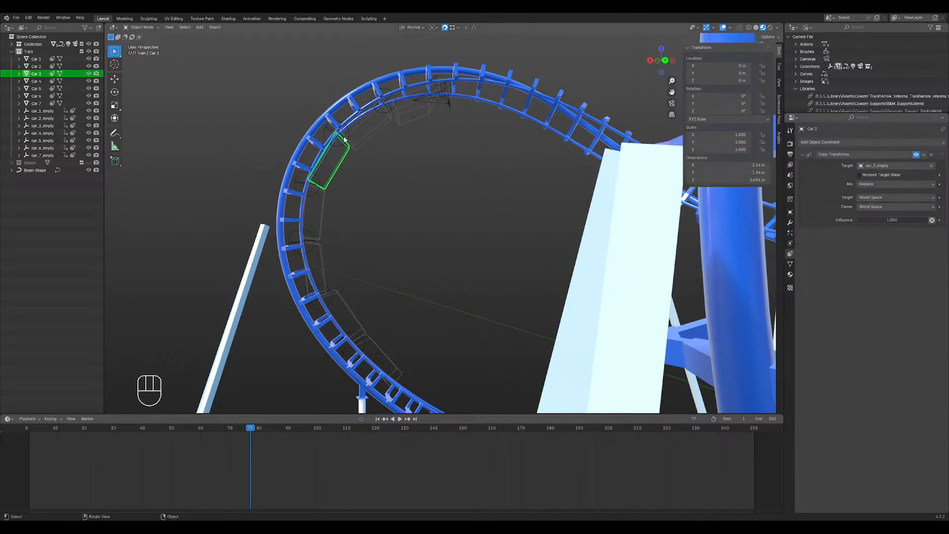
left_click(344, 140)
left_click(348, 146)
left_click(329, 130)
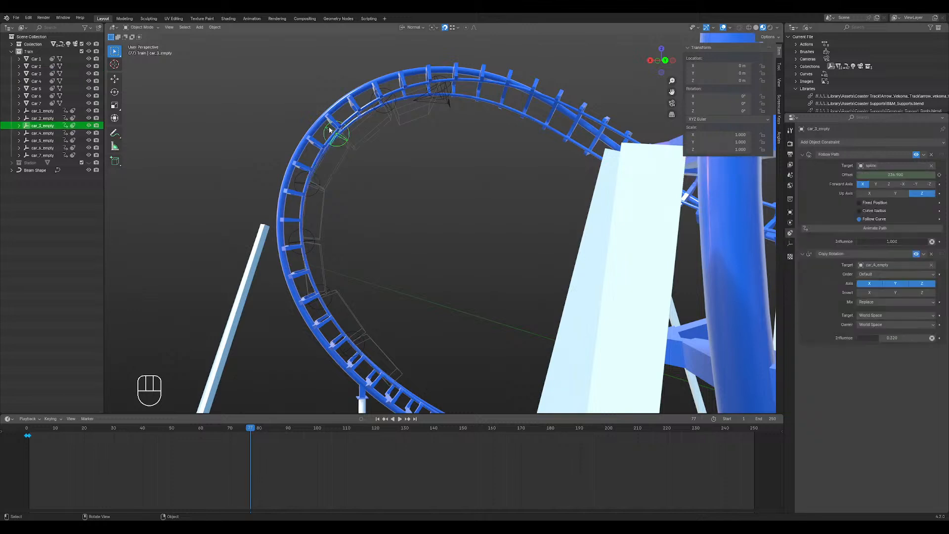
left_click(297, 186)
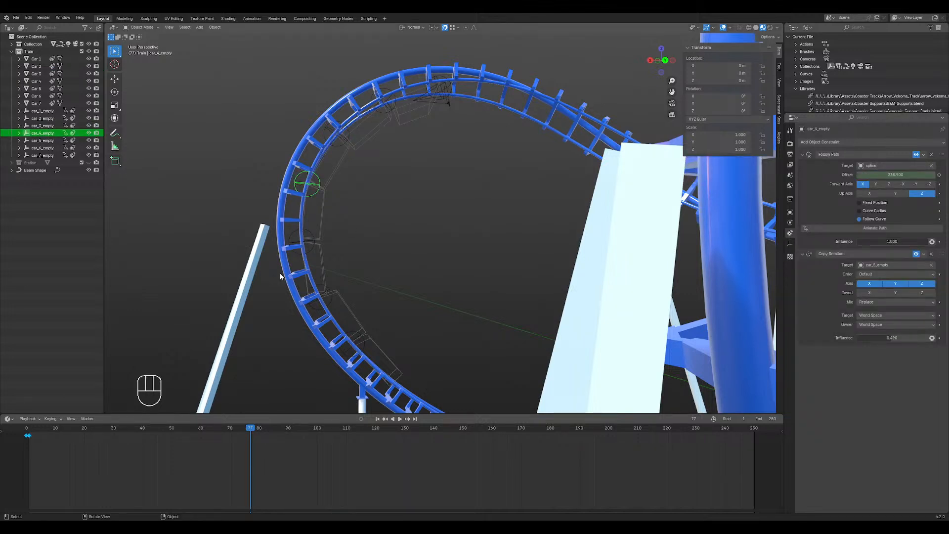
left_click(294, 254)
left_click(296, 254)
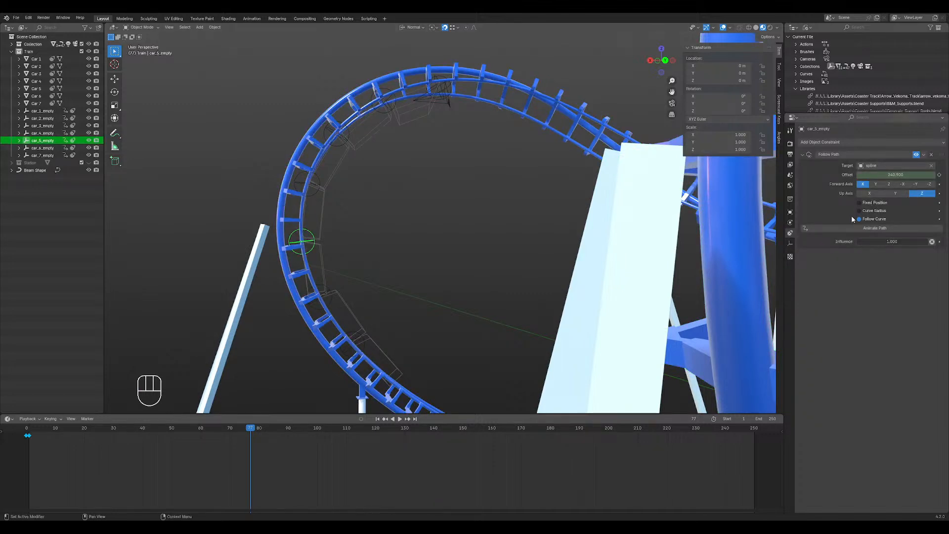
left_click(839, 142)
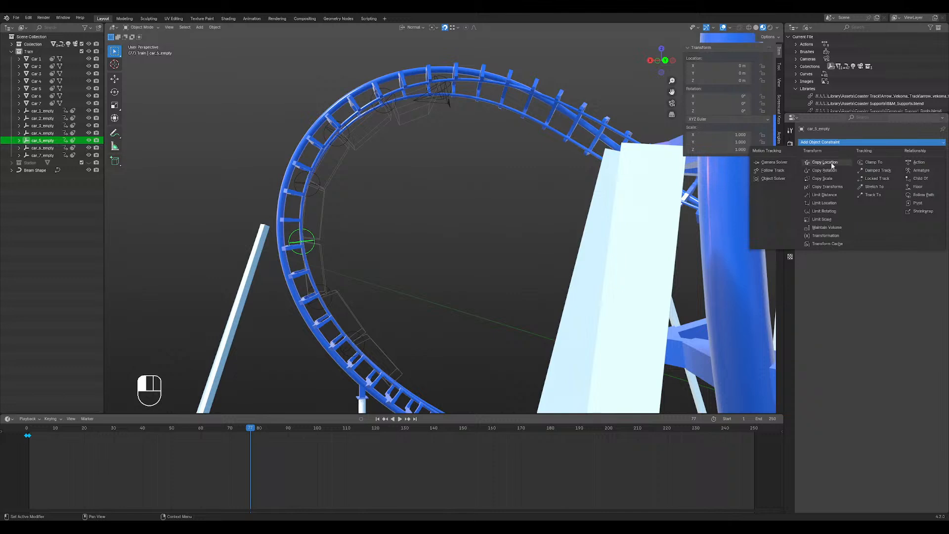
left_click(825, 170)
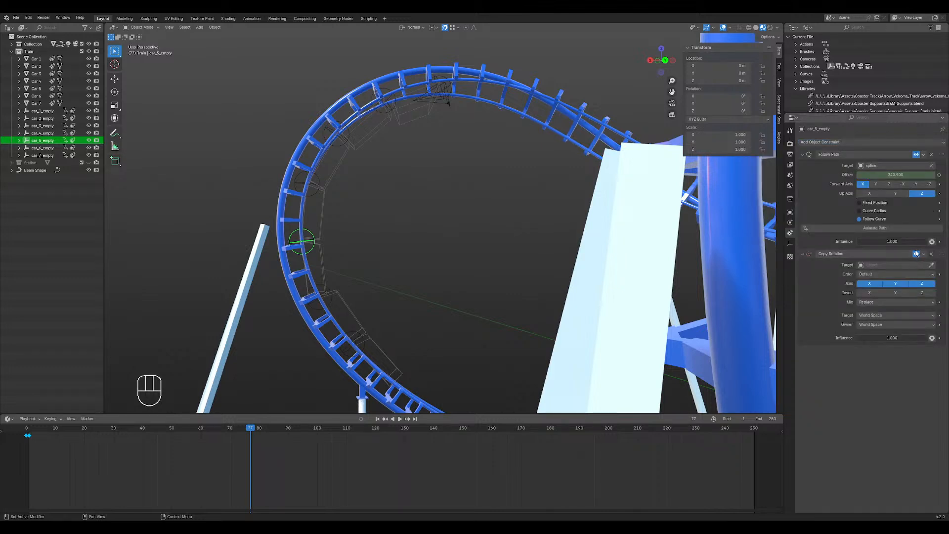
left_click(931, 265)
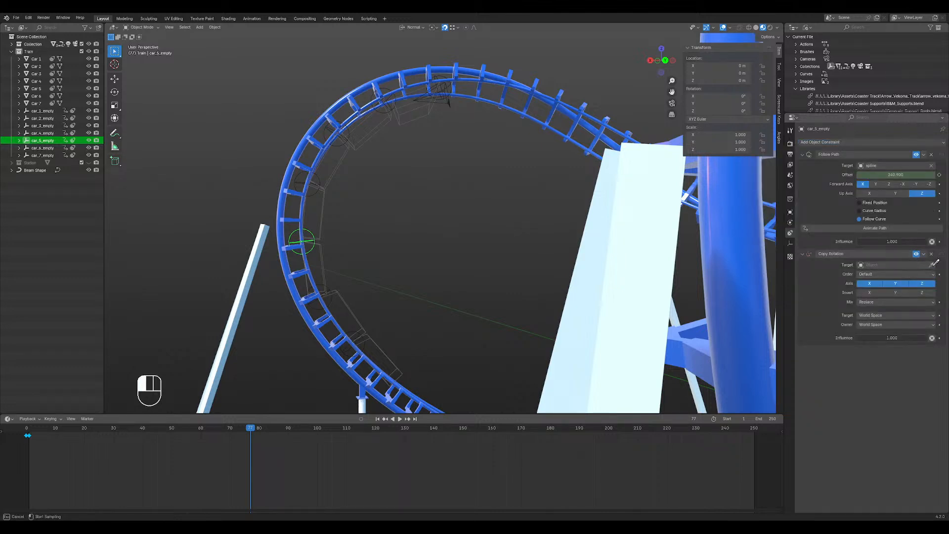
left_click(331, 290)
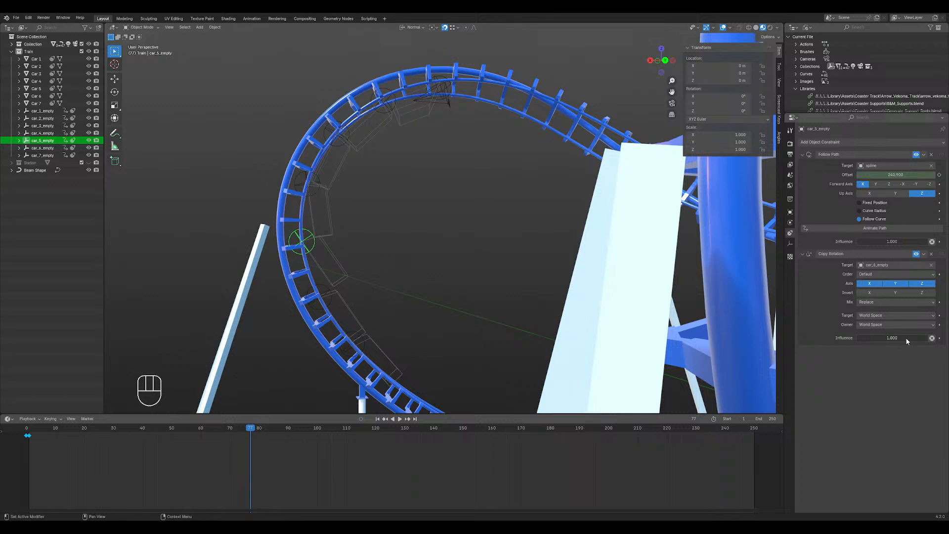
left_click_drag(906, 338, 880, 338)
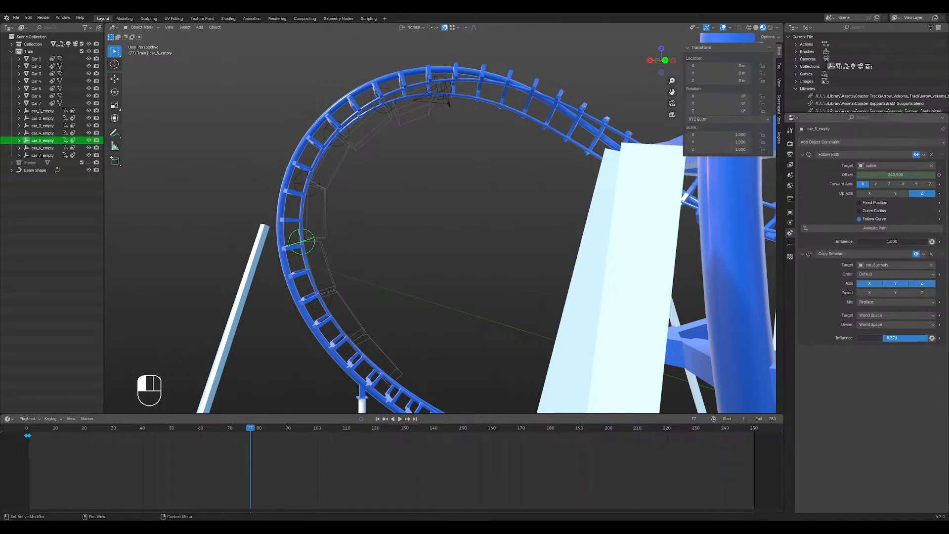
left_click_drag(880, 337, 878, 338)
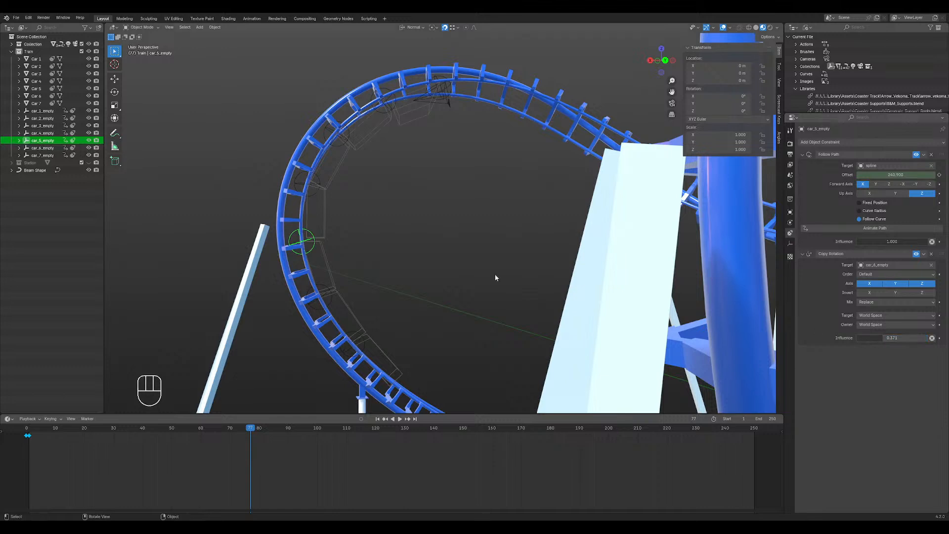
- Reduce the Copy Rotation influence of car_4_empty to about 0.371, and select car_3_empty
left_click(321, 189)
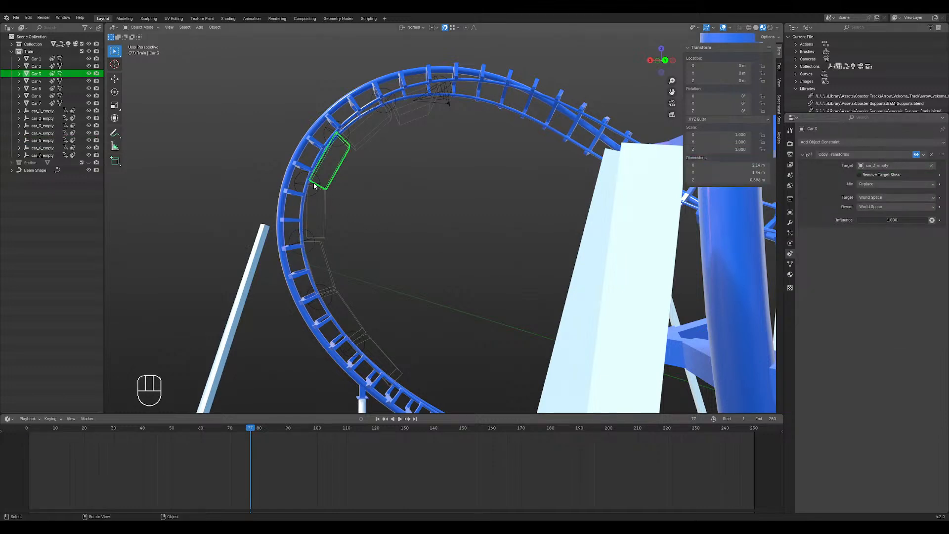
left_click(299, 189)
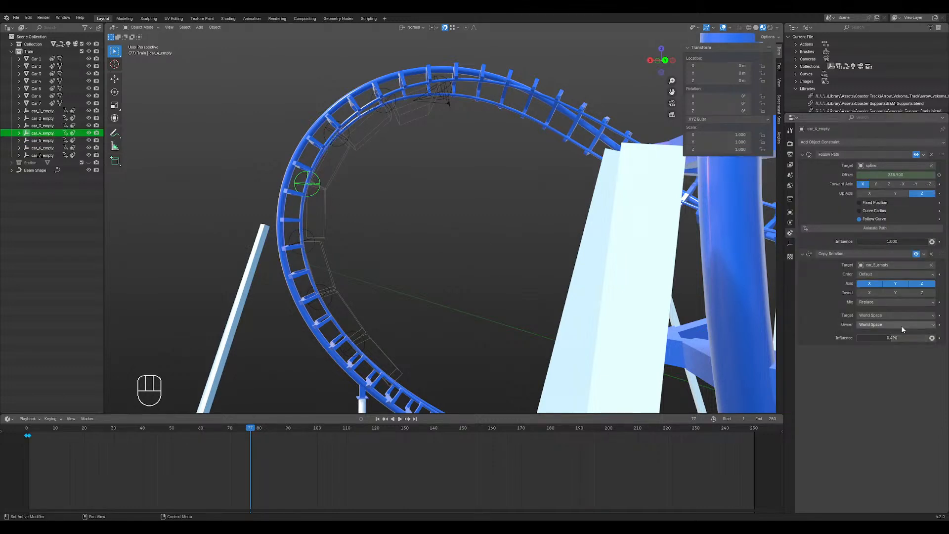
left_click_drag(876, 337, 863, 338)
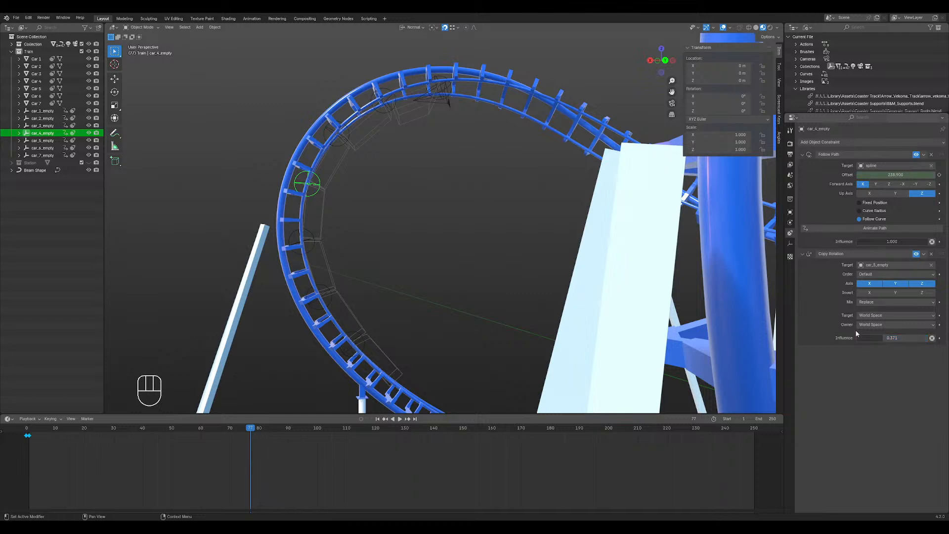
left_click(348, 135)
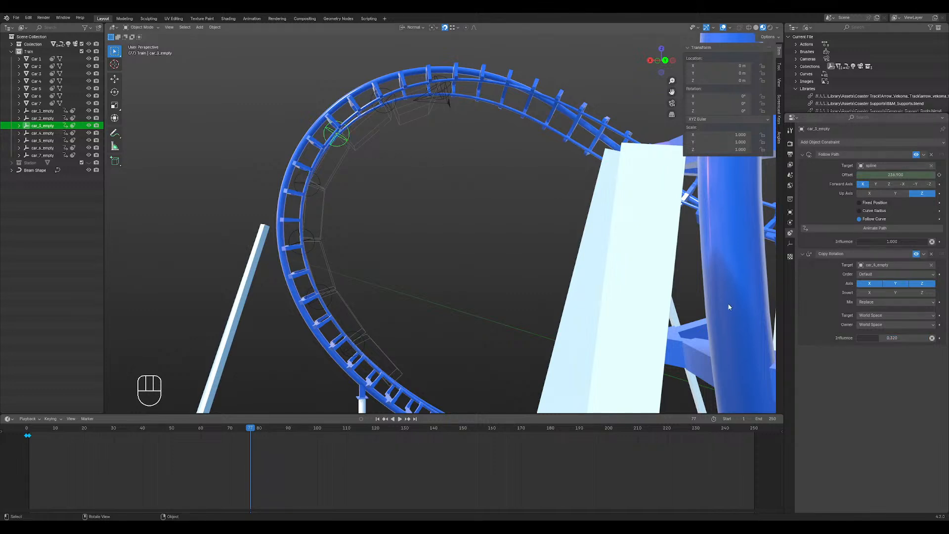
- Select car_2_empty and reduce its Copy Rotation influence to about 0.31
left_click(395, 111)
left_click(390, 89)
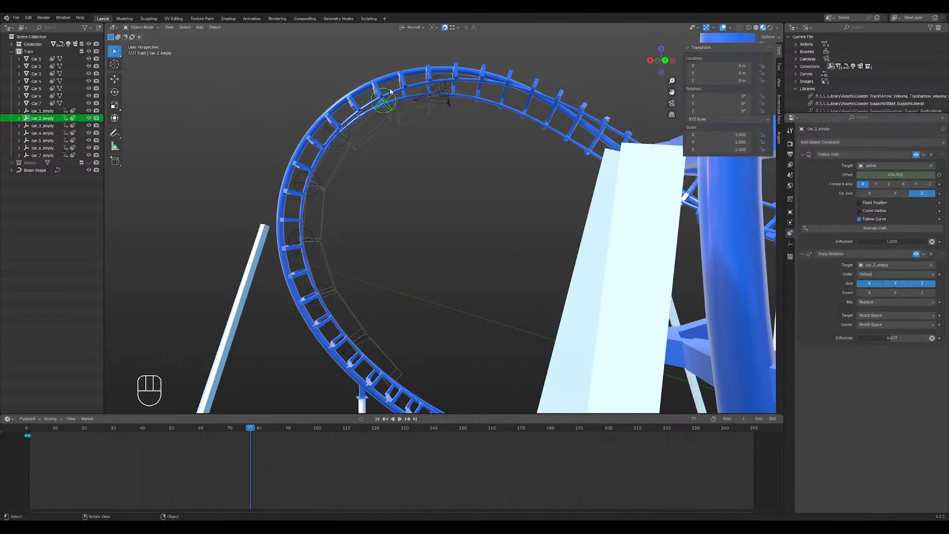
left_click_drag(882, 340, 862, 340)
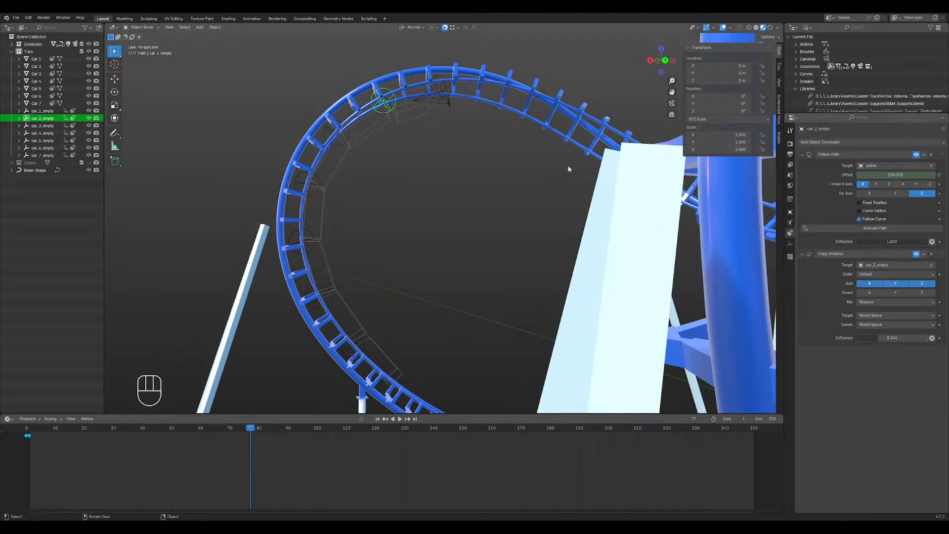
- Select car_1_empty near the top of the loop and set its Copy Rotation influence to 0.3
left_click(444, 78)
left_click(438, 85)
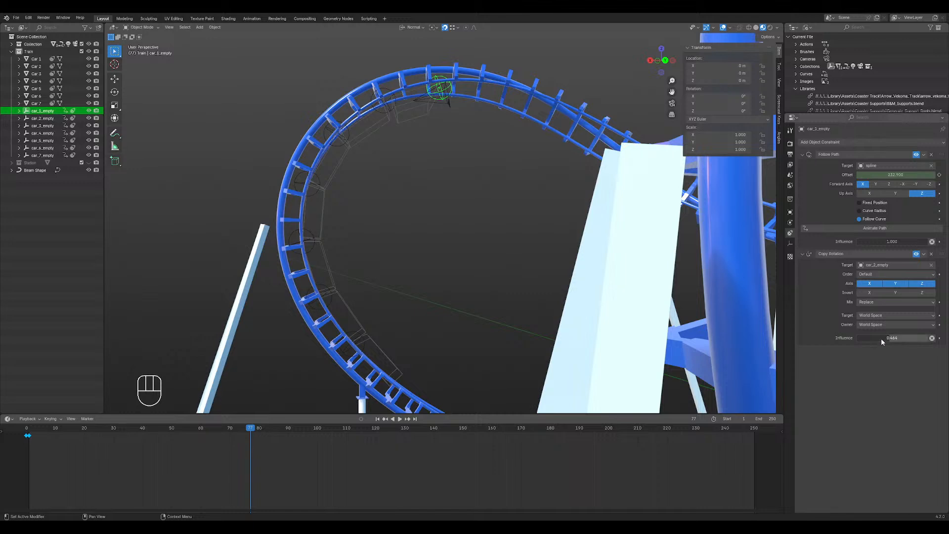
left_click_drag(882, 341, 868, 341)
left_click_drag(876, 338, 900, 342)
left_click(901, 341)
type("0.3")
key("Return")
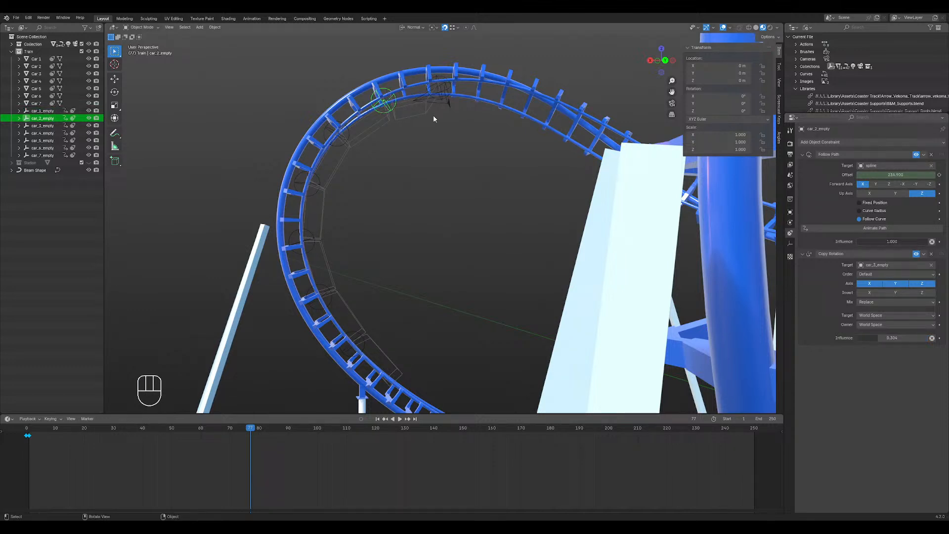
- Set the Copy Rotation influence of car_2_empty and car_3_empty to 0.3 each
left_click(908, 338)
type("0.3")
key("Return")
left_click(325, 132)
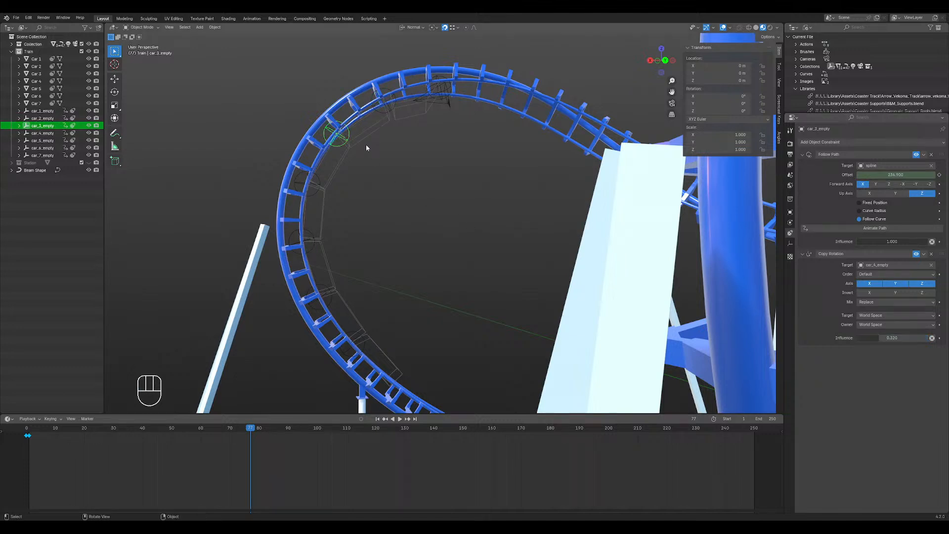
left_click(891, 338)
type("0.3")
key("Return")
- Set the Copy Rotation influence of car_4_empty and car_5_empty to 0.3 each
left_click(305, 193)
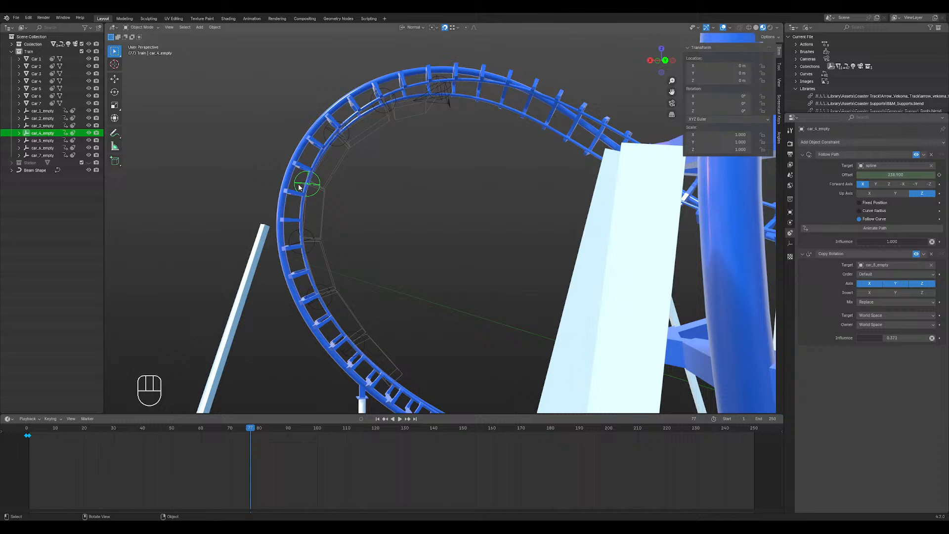
left_click(909, 337)
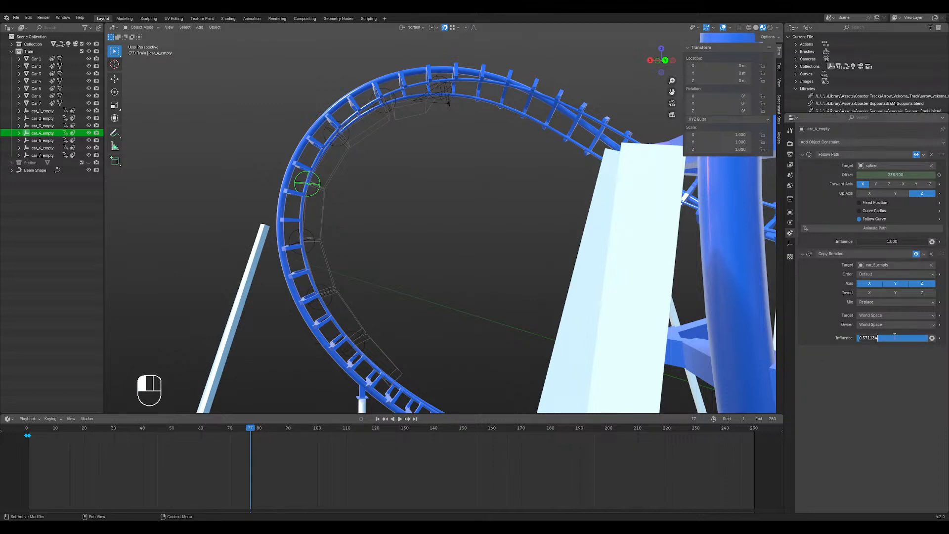
type("0.3")
key("Return")
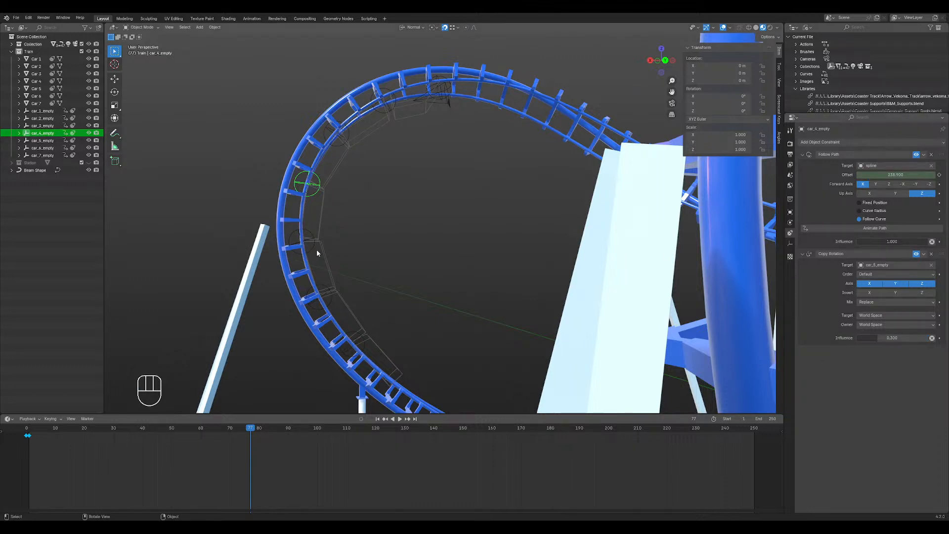
left_click(296, 242)
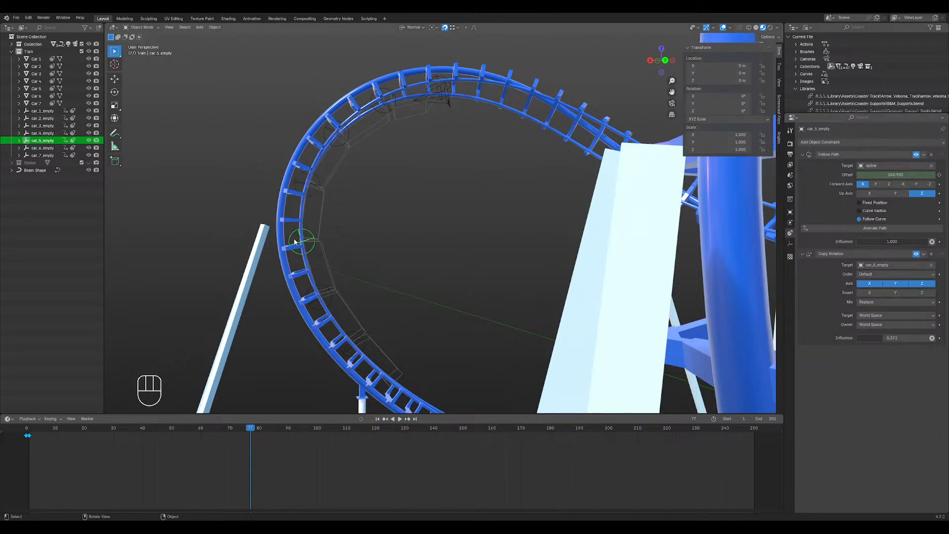
left_click(902, 340)
type("0.3")
key("Return")
- Select car_6_empty, set its Copy Rotation influence to 0.3, and clear the selection
left_click(329, 296)
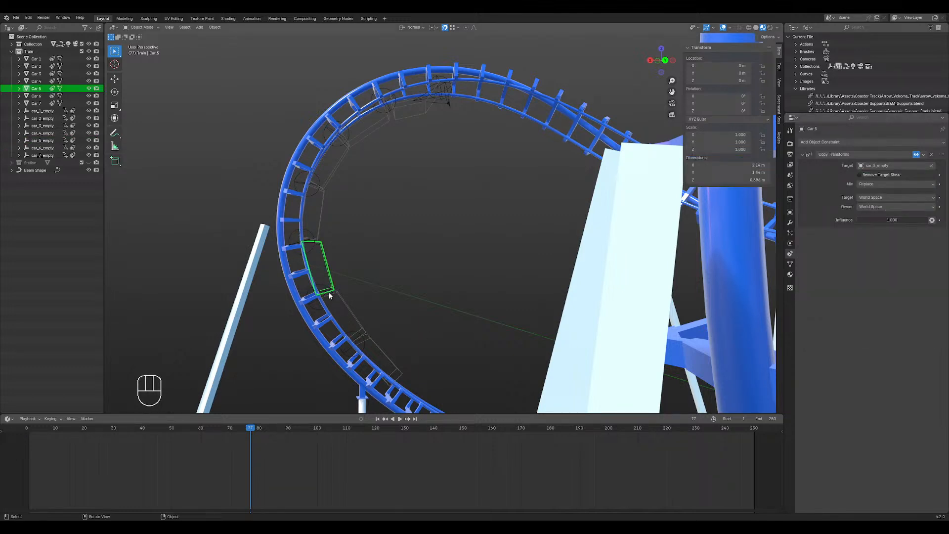
left_click(328, 294)
left_click(329, 302)
left_click(330, 302)
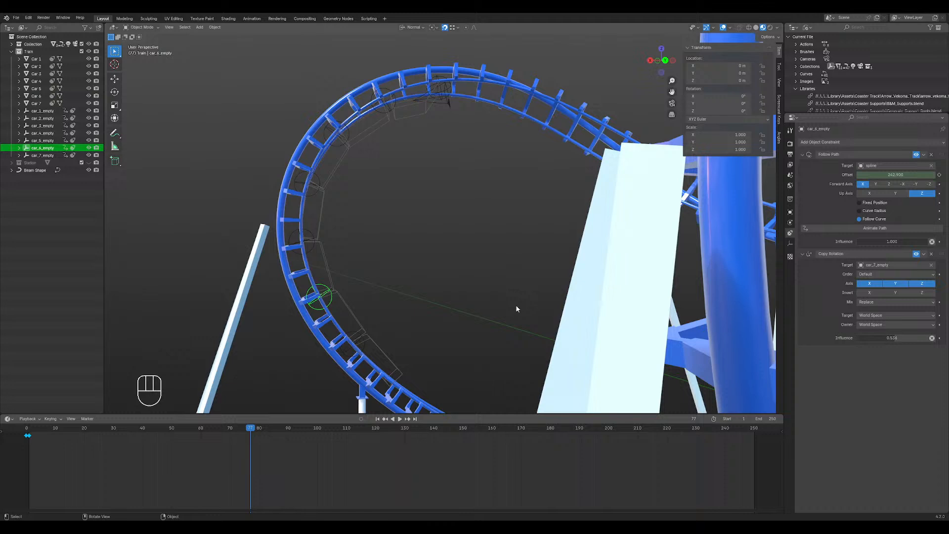
double_click(903, 338)
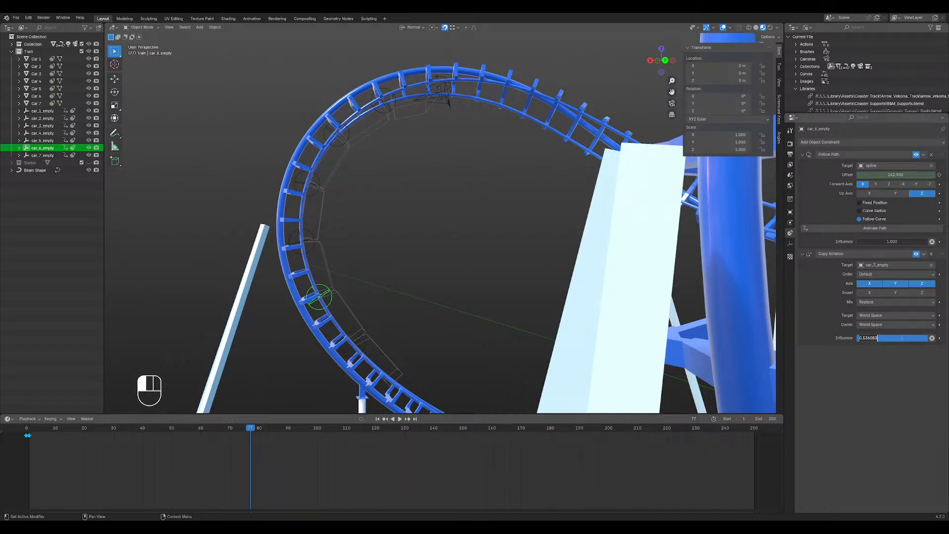
type("0.3")
key("Return")
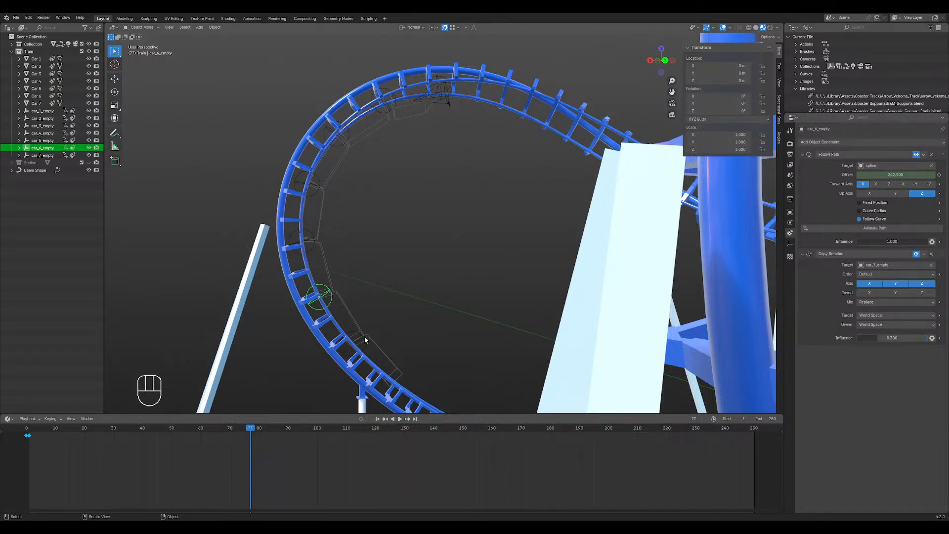
left_click(362, 338)
left_click(415, 290)
- Scrub and play the animation to check how the cars follow the loops, and return to frame 48
scroll(444, 230, "down", 3)
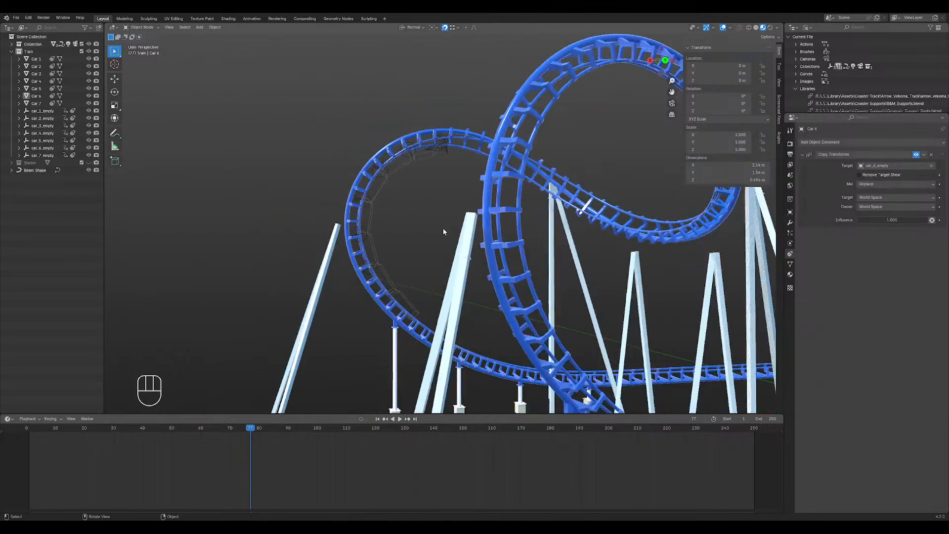
left_click_drag(247, 430, 302, 431)
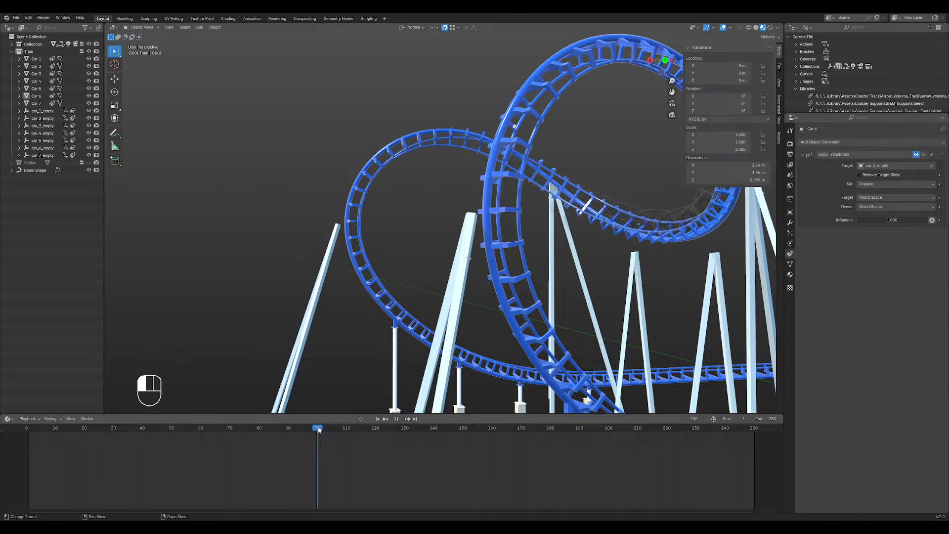
left_click_drag(388, 422, 400, 424)
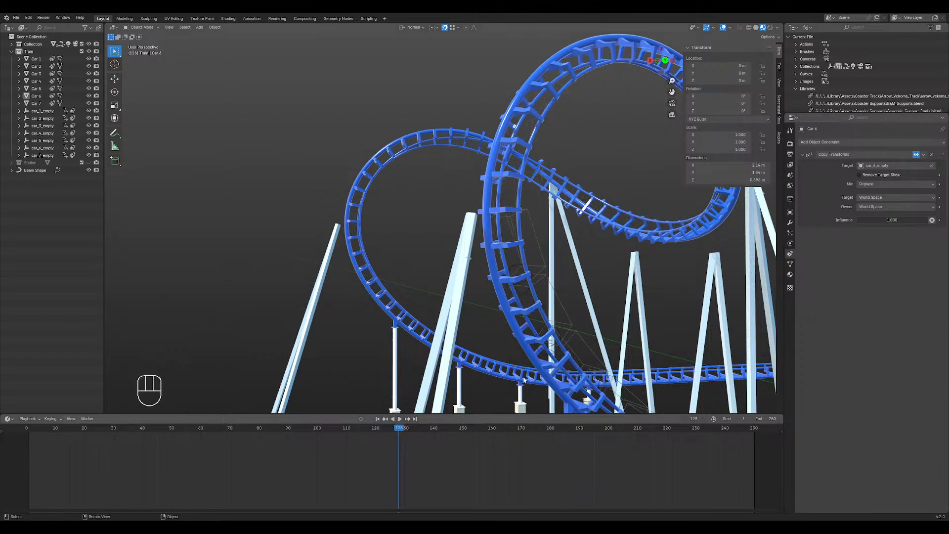
middle_click_drag(583, 277, 359, 249, "shift")
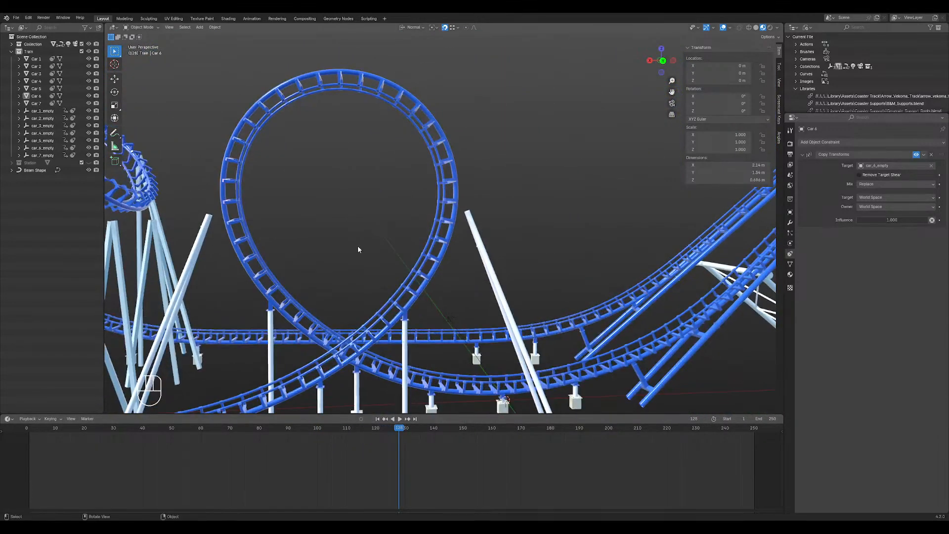
key("space")
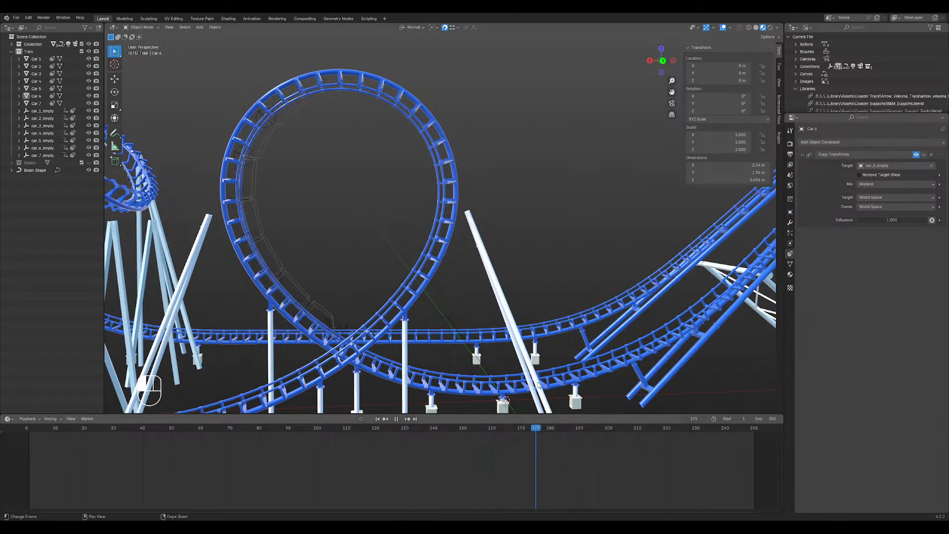
key("space")
scroll(459, 315, "down", 6)
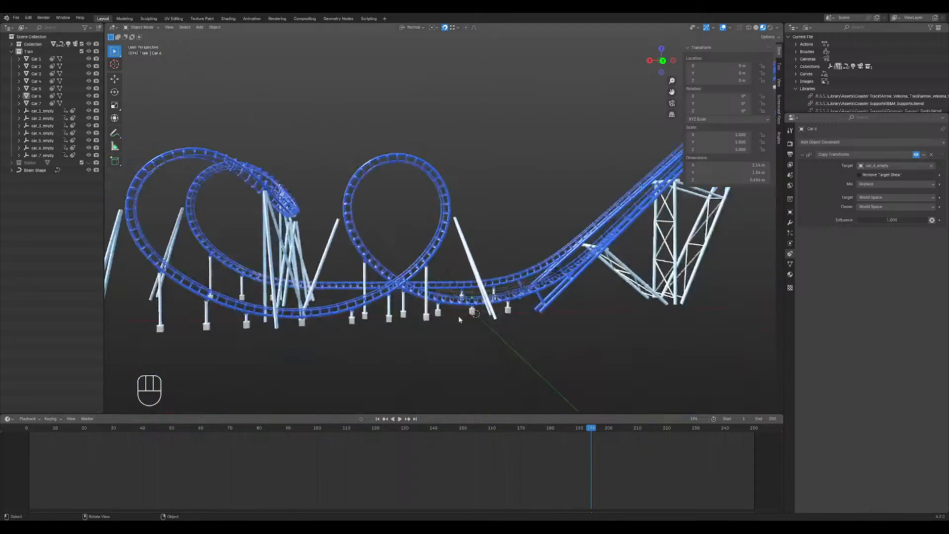
left_click_drag(595, 429, 167, 399)
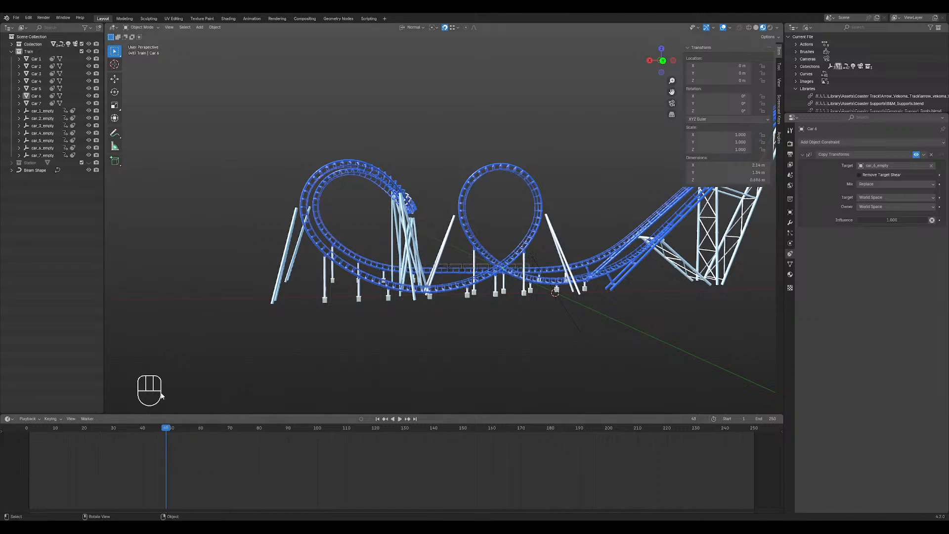
- Select Car 1 through Car 7 and scrub through the ride from a side angle to examine the highlighted train's movement, ending at frame 48
left_click(36, 58)
left_click(37, 103, "shift")
middle_click_drag(427, 268, 569, 237)
scroll(588, 279, "up", 3)
middle_click_drag(569, 238, 563, 252, "shift")
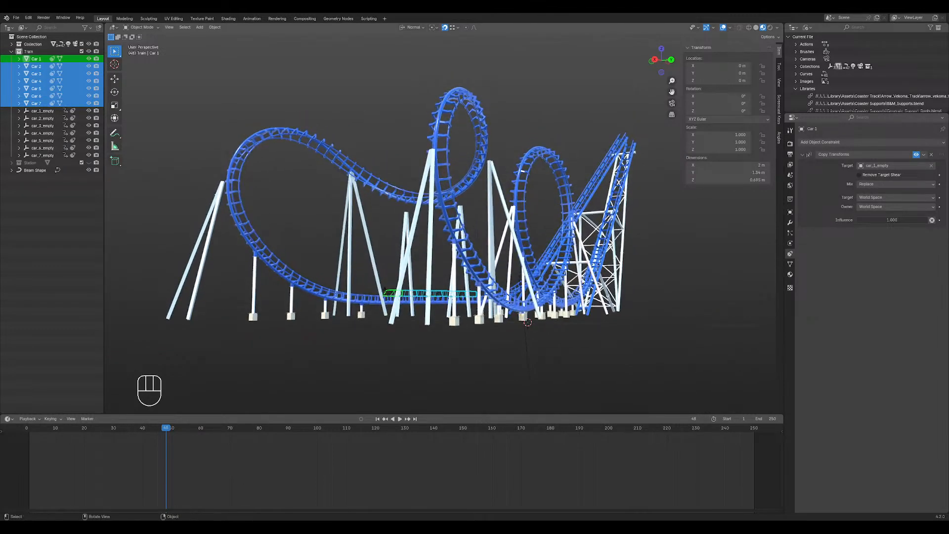
left_click_drag(164, 429, 668, 390)
left_click_drag(671, 428, 177, 359)
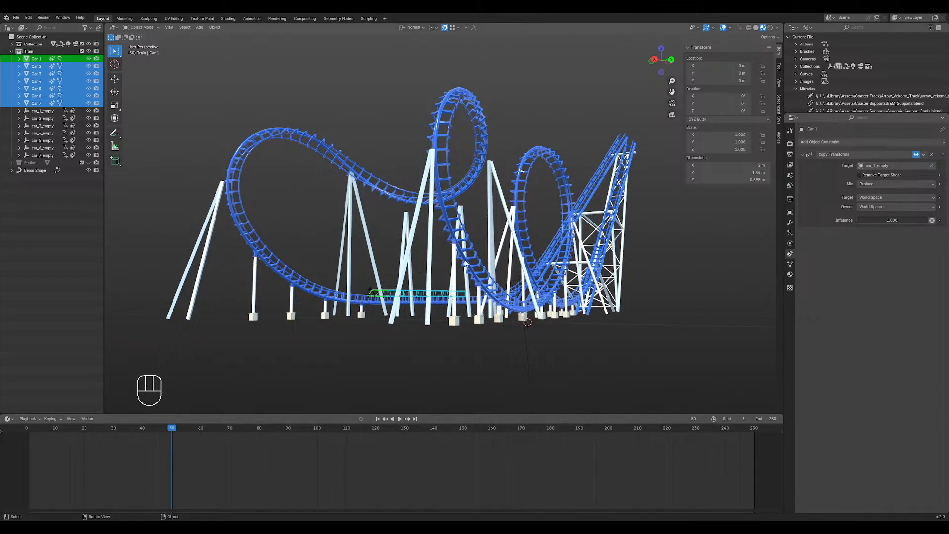
middle_click_drag(505, 324, 521, 261, "ctrl")
mouse_move(163, 428)
left_mouse_down()
mouse_move(589, 407)
mouse_move(683, 371)
mouse_move(621, 384)
mouse_move(312, 390)
mouse_move(119, 424)
mouse_move(168, 421)
left_mouse_up()
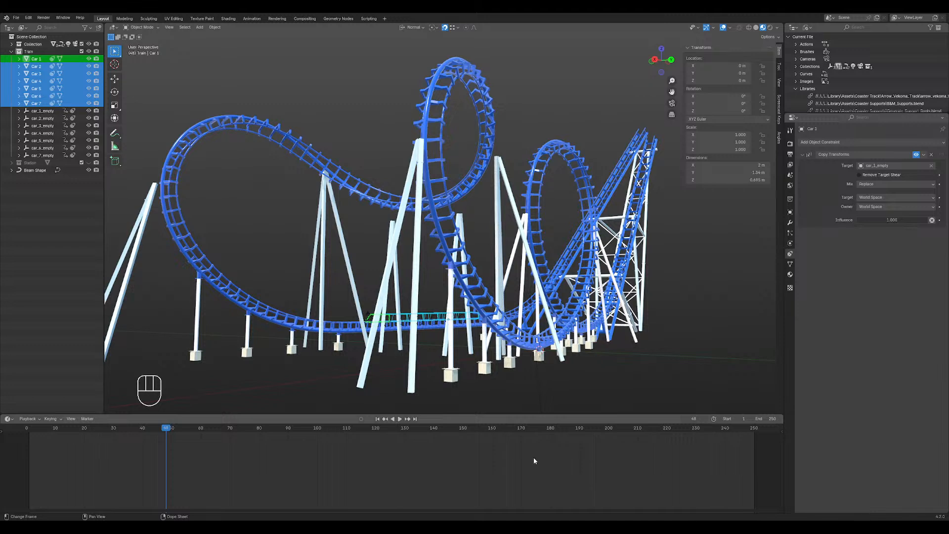
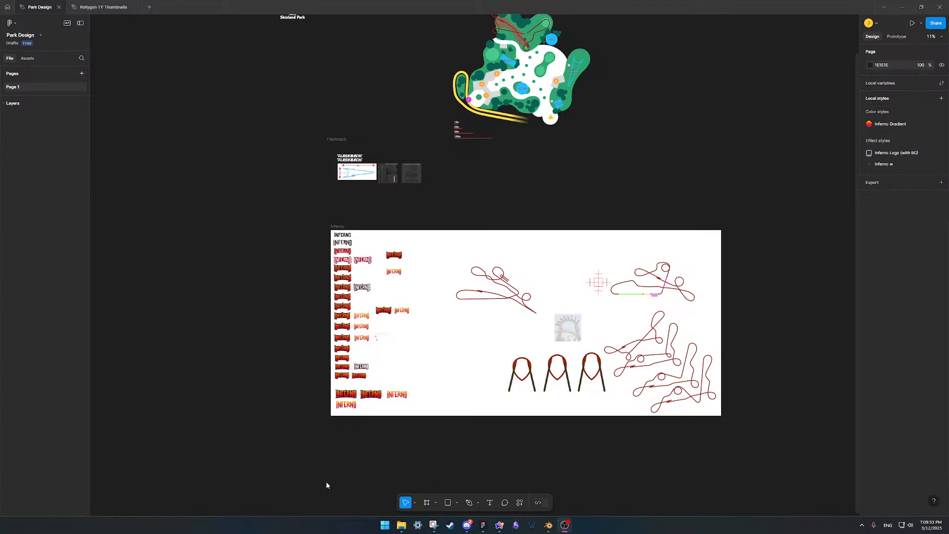
- Switch to the Park Design file in Figma and examine the coaster layout sketches in the Inferno frame
left_click(549, 525)
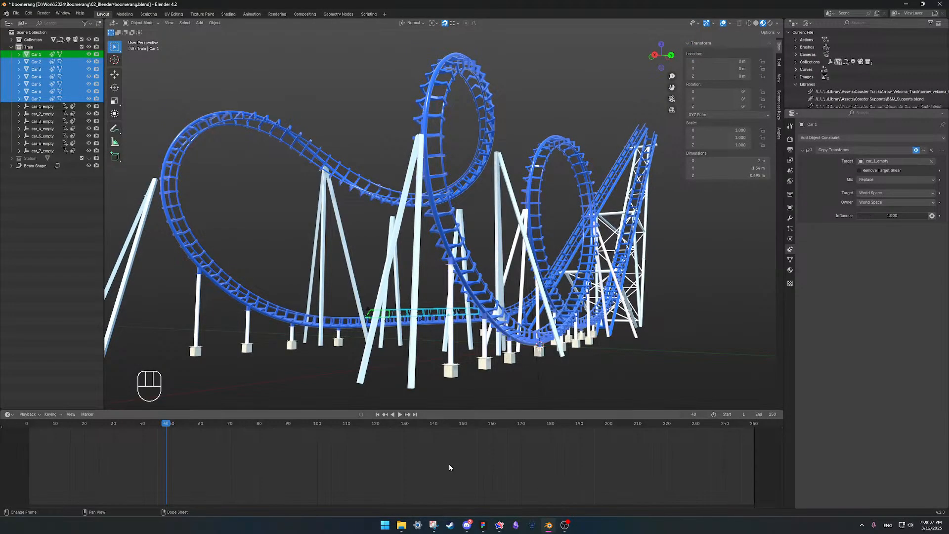
left_click(488, 527)
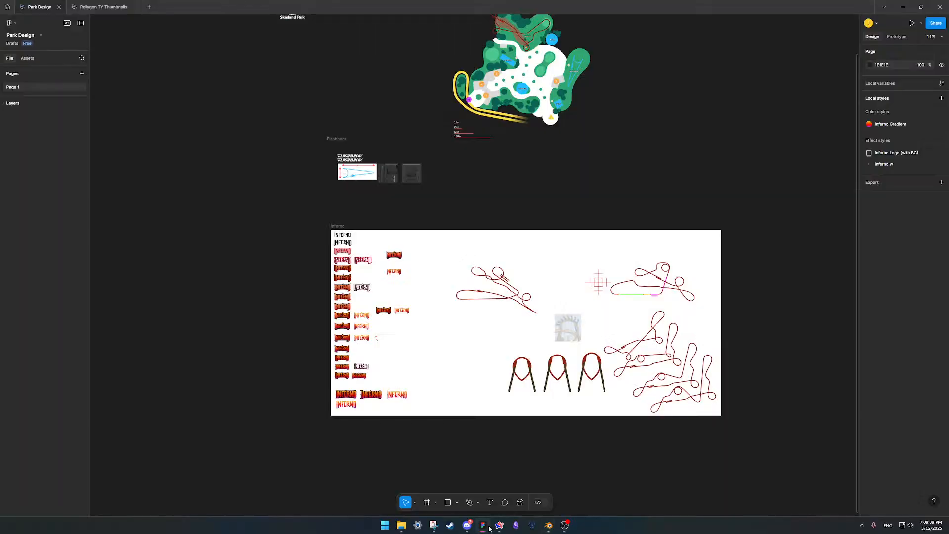
scroll(517, 295, "up", 3, "ctrl")
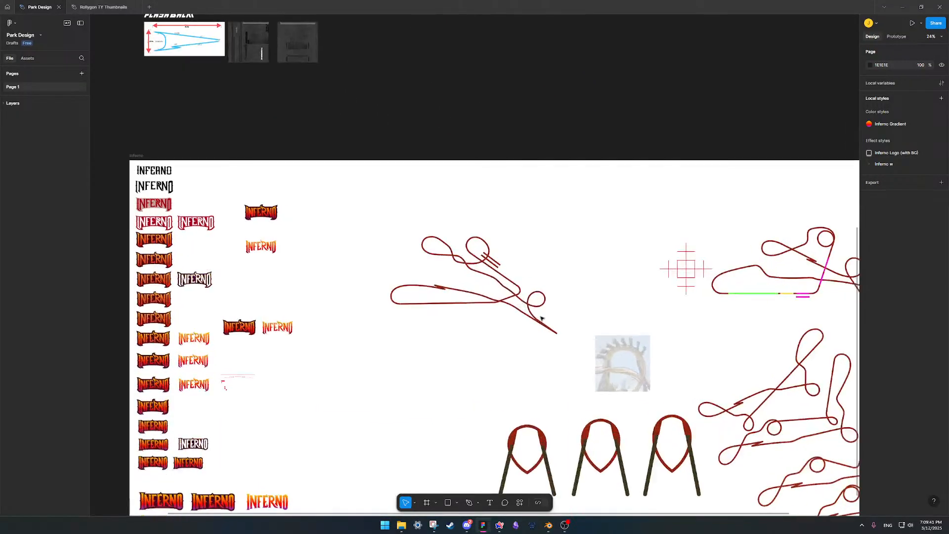
scroll(540, 317, "down", 3, "ctrl")
middle_click_drag(578, 323, 456, 296)
scroll(378, 281, "up", 4, "ctrl")
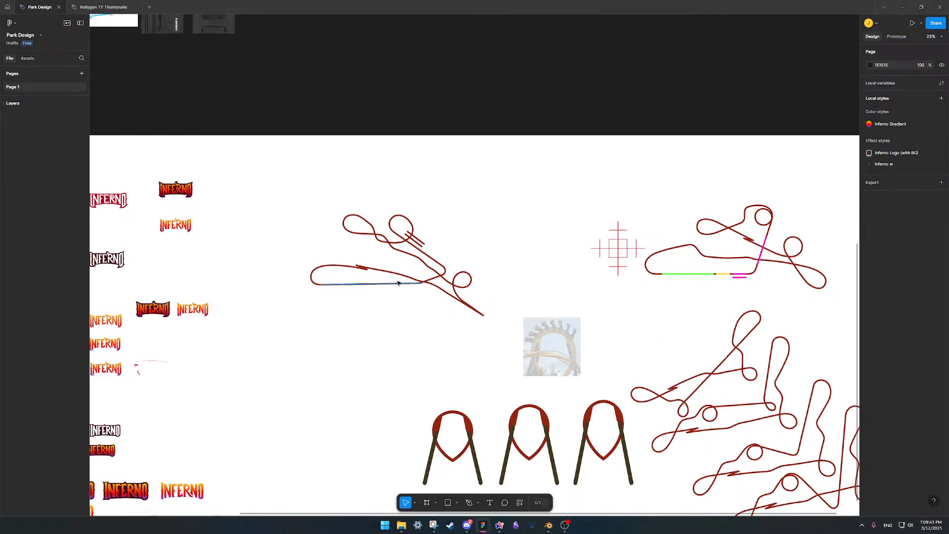
scroll(399, 283, "down", 4, "ctrl")
scroll(456, 270, "up", 4, "ctrl")
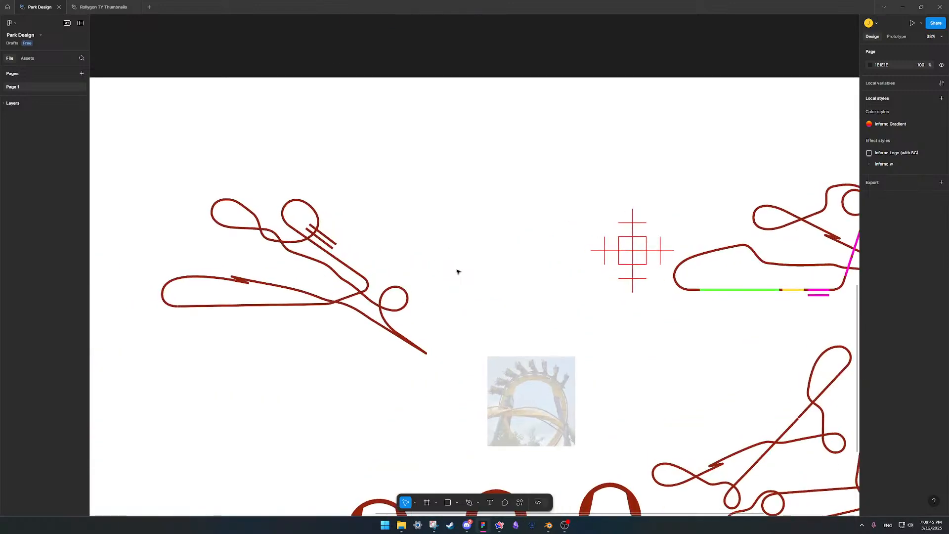
scroll(458, 273, "down", 1, "ctrl")
middle_click_drag(472, 256, 501, 231)
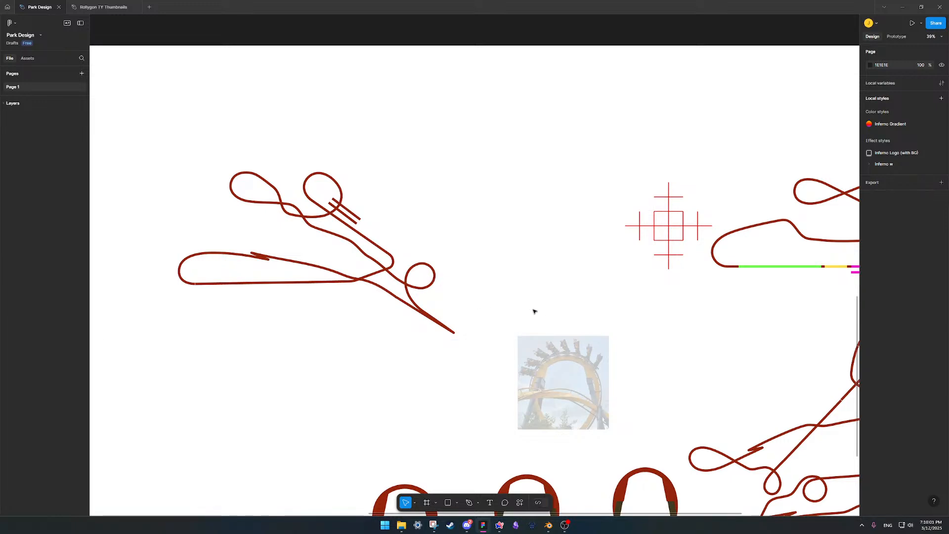
- Examine the Inferno logo versions in the frame, from the first black lettering down to the gradient designs
scroll(534, 311, "down", 5, "ctrl")
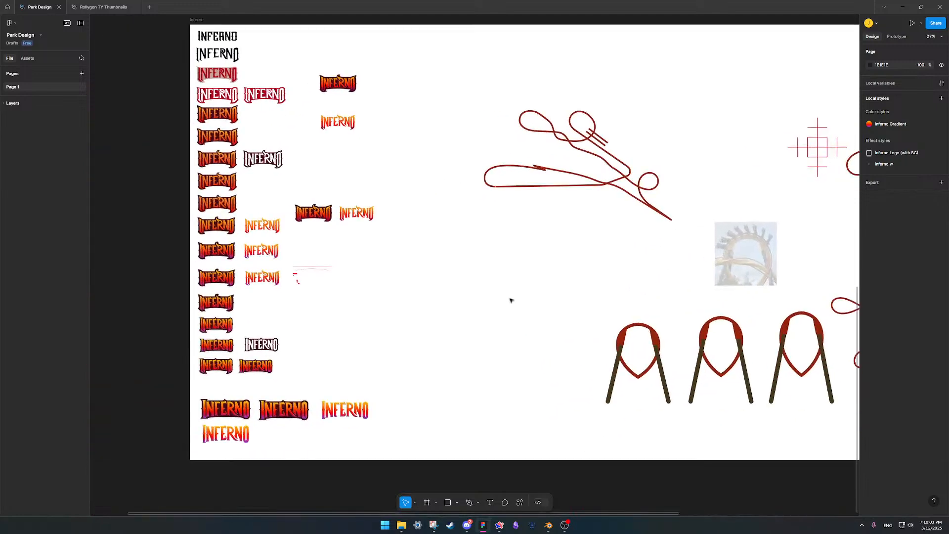
scroll(571, 311, "up", 4)
scroll(559, 307, "left", 5, "shift")
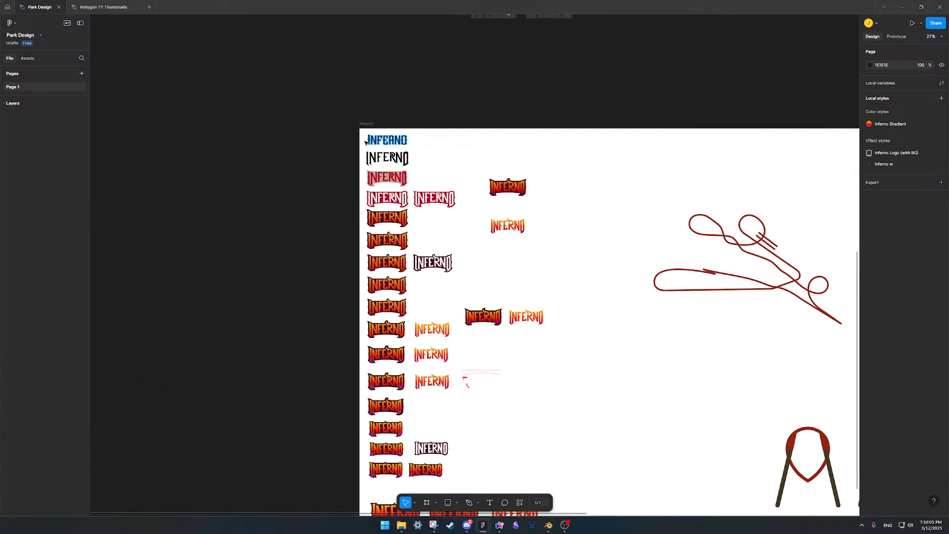
scroll(366, 142, "up", 10, "ctrl")
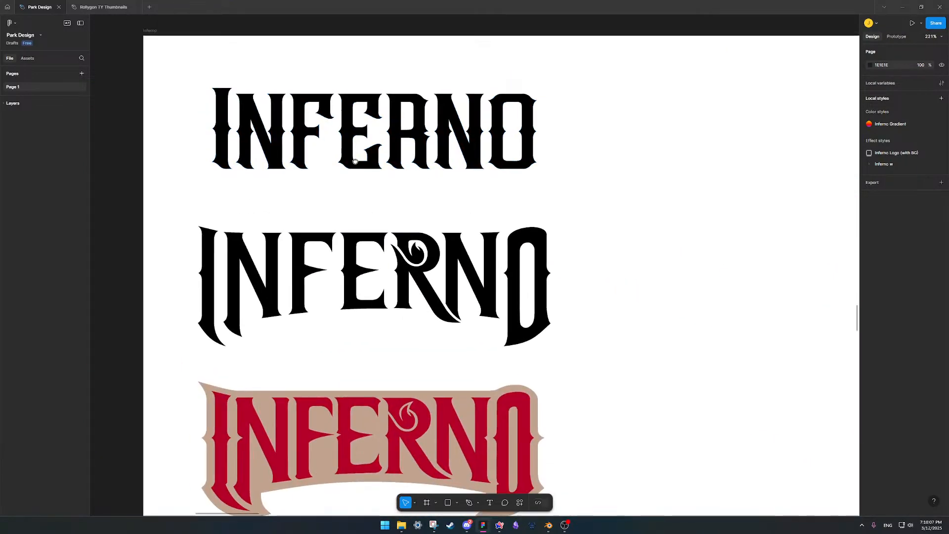
middle_click_drag(355, 162, 405, 223)
scroll(361, 187, "up", 4, "ctrl")
scroll(360, 187, "down", 12, "ctrl")
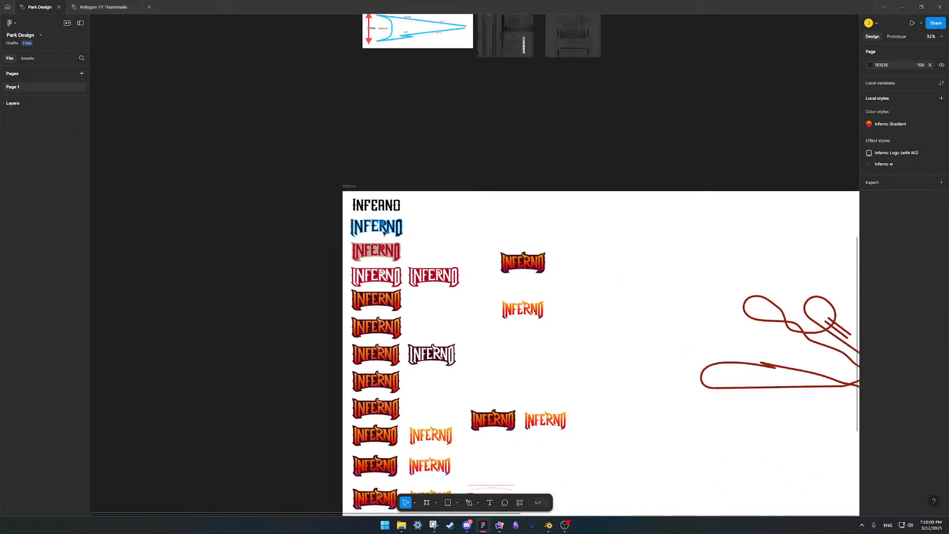
scroll(384, 232, "down", 8)
scroll(426, 338, "up", 1, "ctrl")
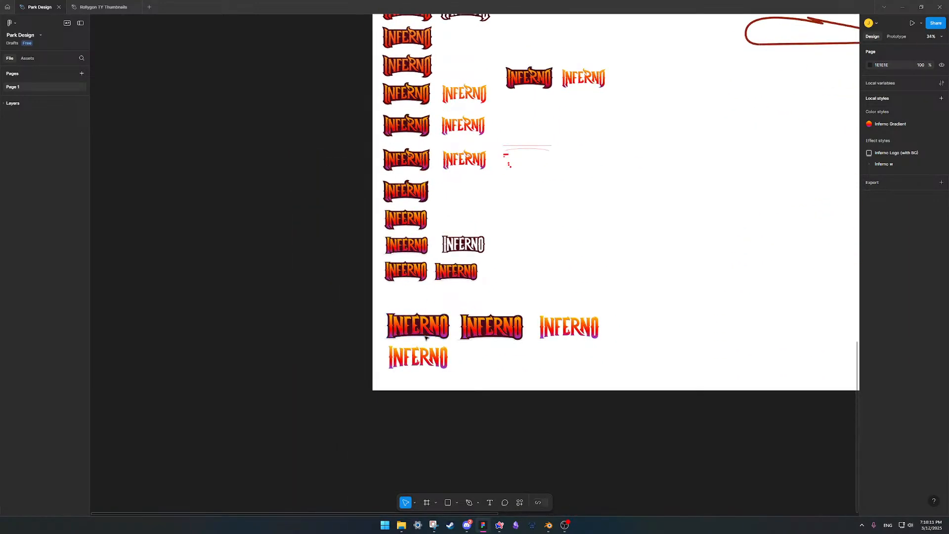
- Examine the gradient Inferno logo versions with dark backing, from the horned banner shapes down to the simpler badge shapes
scroll(427, 339, "up", 1, "ctrl")
scroll(426, 339, "down", 3, "ctrl")
scroll(445, 147, "up", 1)
scroll(460, 208, "down", 1)
scroll(457, 298, "up", 2, "ctrl")
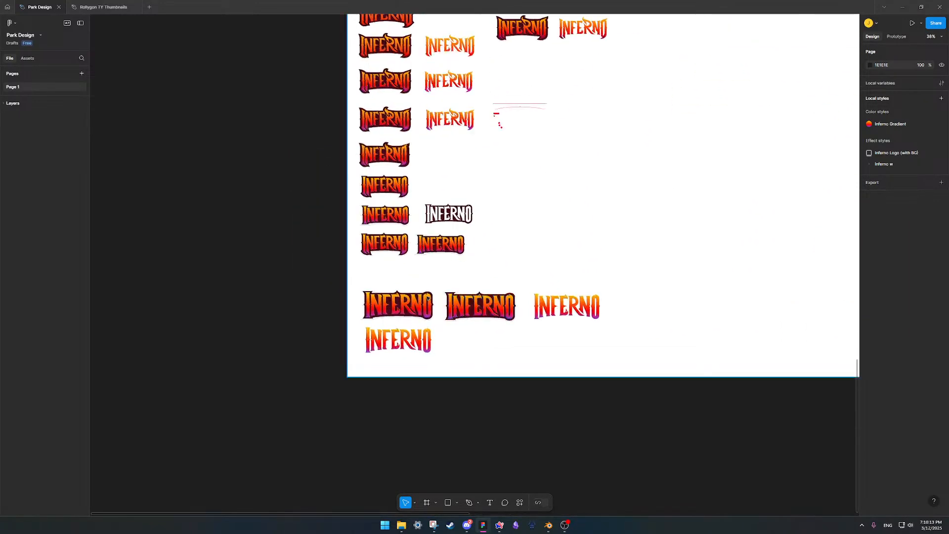
scroll(393, 156, "up", 10, "ctrl")
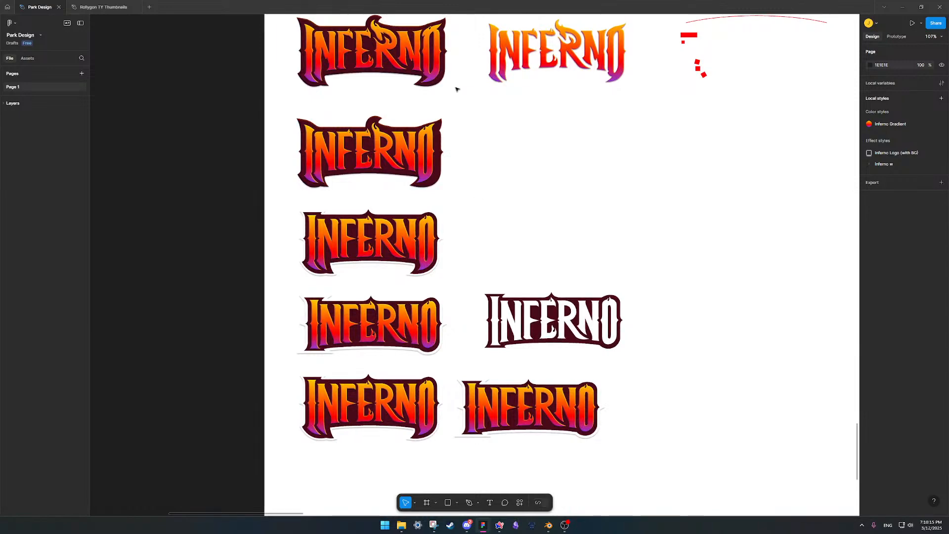
middle_click_drag(457, 89, 443, 181)
middle_click_drag(489, 84, 451, 277)
scroll(512, 118, "up", 5, "ctrl")
middle_click_drag(258, 204, 434, 121)
middle_click_drag(427, 291, 435, 146)
middle_click_drag(487, 321, 418, 188)
middle_click_drag(435, 386, 417, 220)
scroll(355, 264, "down", 1, "ctrl")
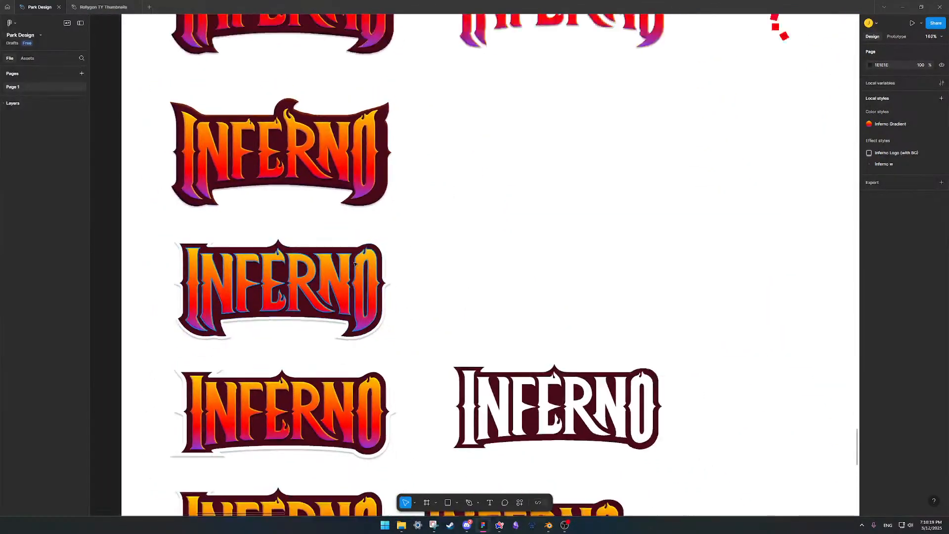
scroll(355, 264, "down", 1, "ctrl")
middle_click_drag(355, 264, 376, 141)
middle_click_drag(467, 342, 365, 246)
scroll(553, 340, "down", 2, "ctrl")
middle_click_drag(502, 381, 485, 176)
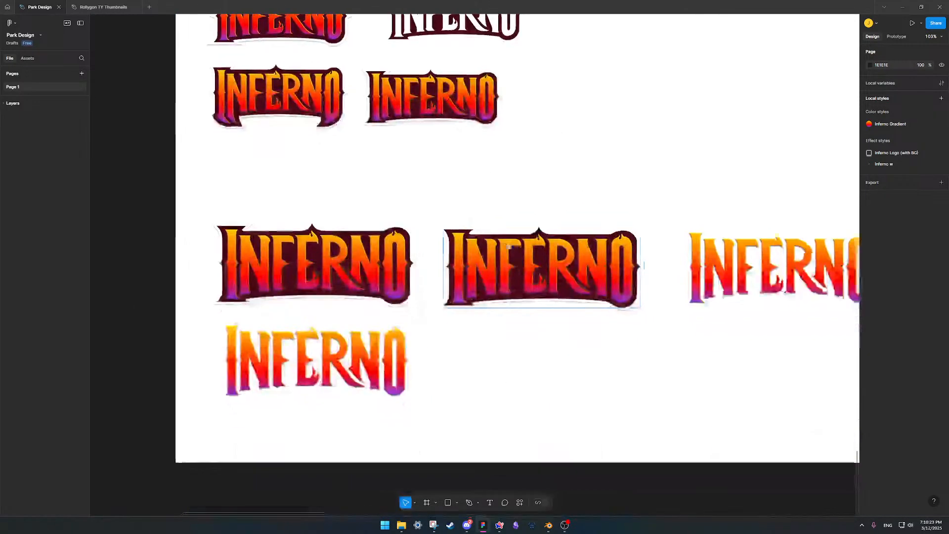
- Compare the large Inferno logos near the frame's lower edge, with and without the dark backing
middle_click_drag(570, 263, 693, 207)
scroll(462, 267, "up", 3, "ctrl")
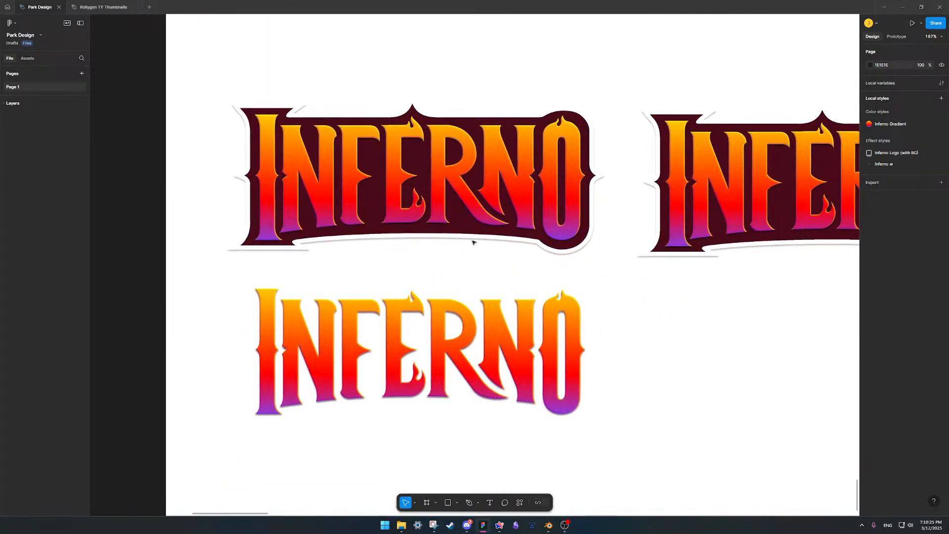
middle_click_drag(811, 341, 397, 189)
scroll(607, 188, "down", 3, "ctrl")
middle_click_drag(791, 137, 536, 226)
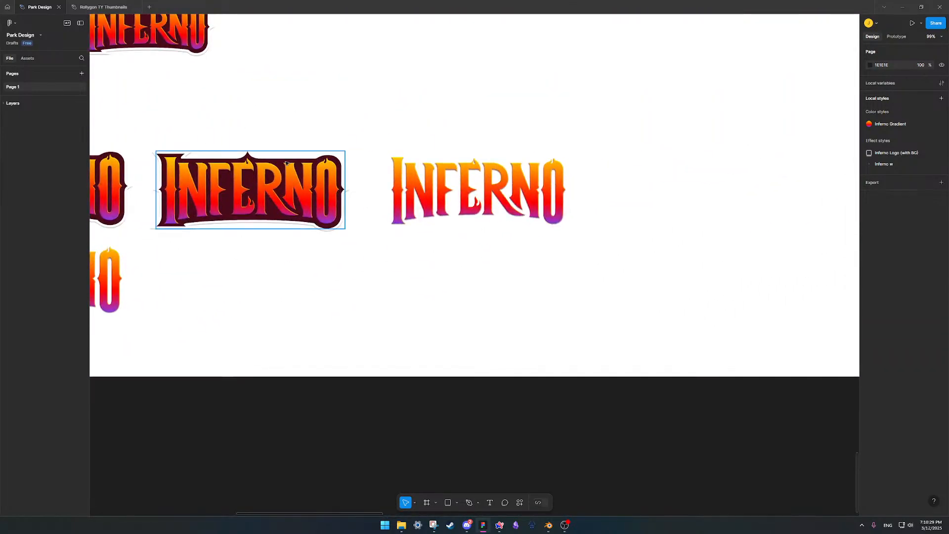
scroll(346, 178, "up", 2, "ctrl")
middle_click_drag(522, 189, 454, 181)
scroll(366, 199, "up", 2, "ctrl")
scroll(384, 170, "up", 4, "ctrl")
scroll(413, 174, "down", 1, "ctrl")
- Open the rightmost gradient Inferno lettering for vector editing and inspect the pointed side notches of the I and N
left_click(415, 183)
scroll(430, 183, "down", 1, "ctrl")
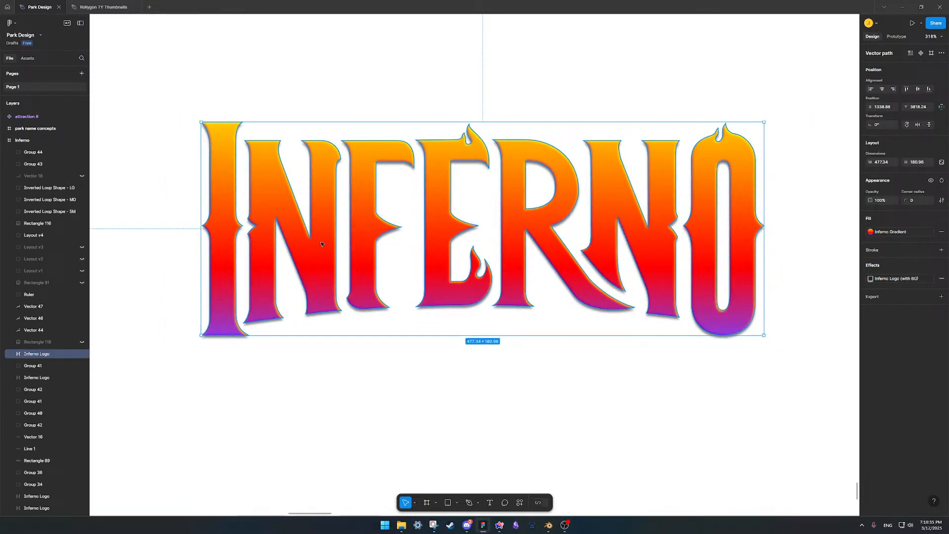
left_click(464, 424)
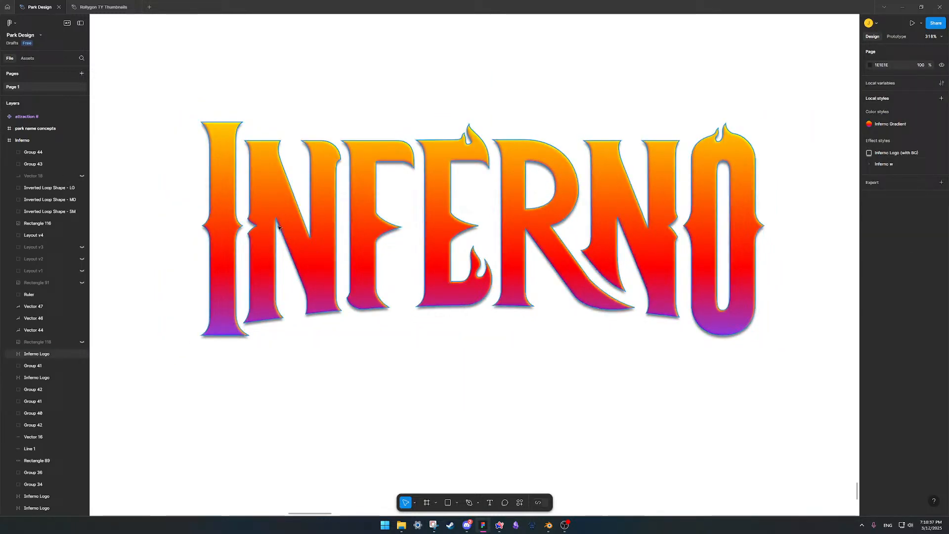
left_click(264, 201)
scroll(219, 171, "up", 2, "ctrl")
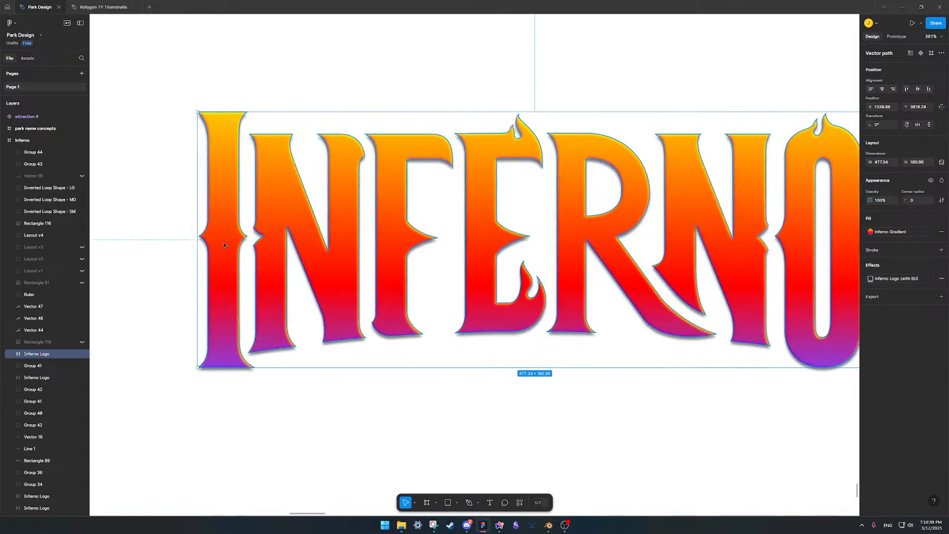
scroll(224, 245, "up", 3, "ctrl")
double_click(227, 241)
scroll(238, 231, "up", 3, "ctrl")
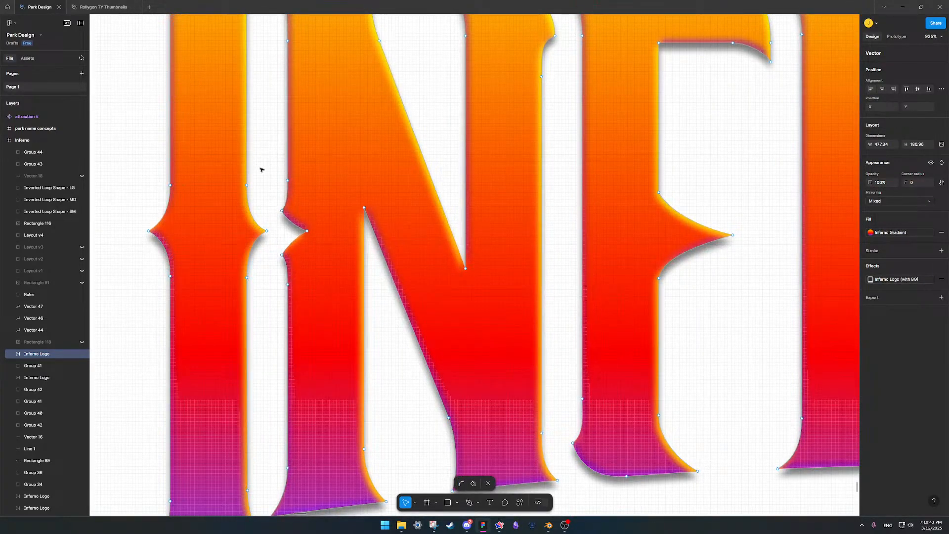
left_click_drag(360, 308, 188, 151)
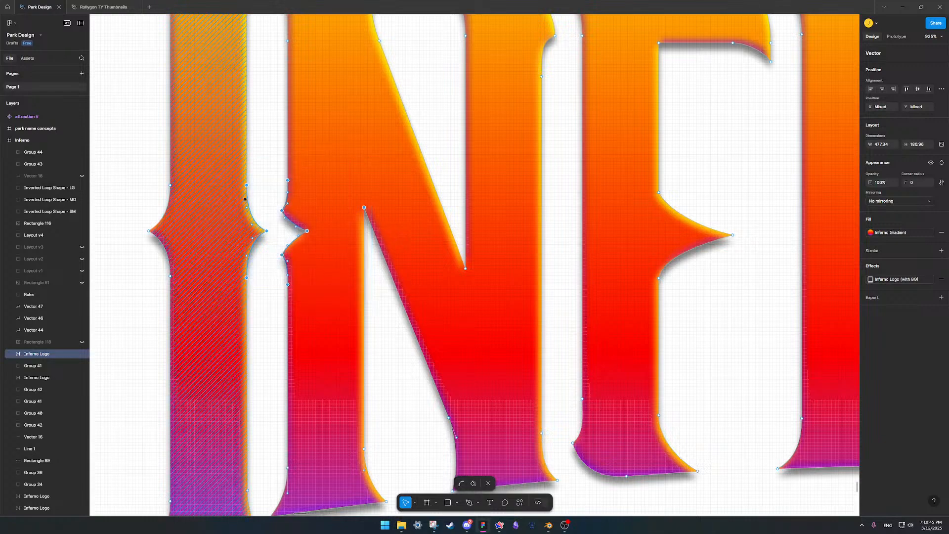
left_click(142, 184)
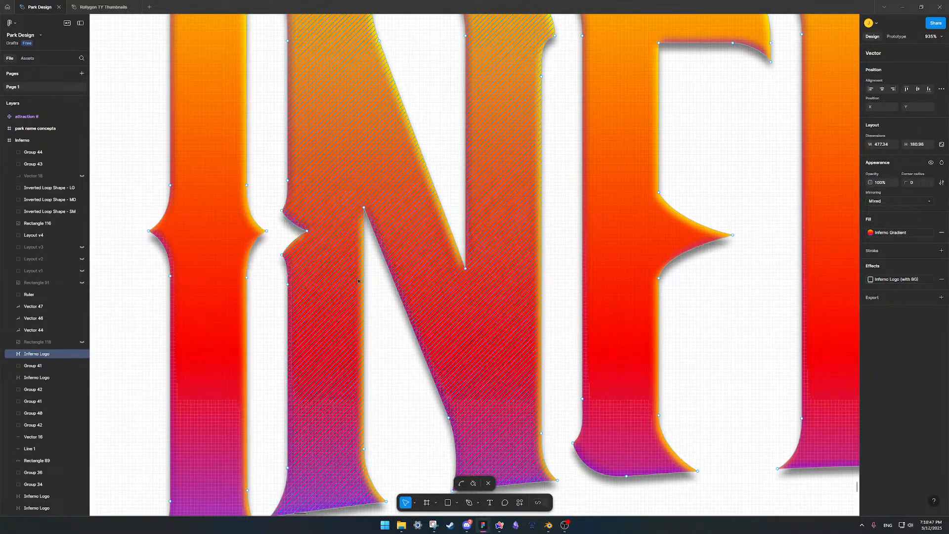
scroll(358, 280, "down", 5, "ctrl")
key("Escape")
scroll(464, 286, "down", 8, "ctrl")
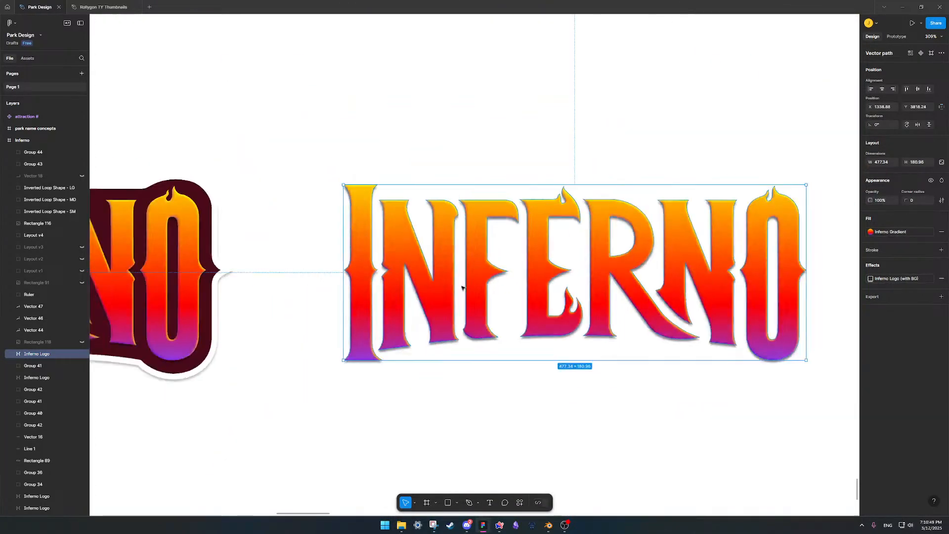
- Deselect the gradient Inferno lettering and review it as a whole beside the dark-backed logo
middle_click_drag(465, 286, 332, 292)
left_click(645, 263)
scroll(396, 297, "up", 3, "ctrl")
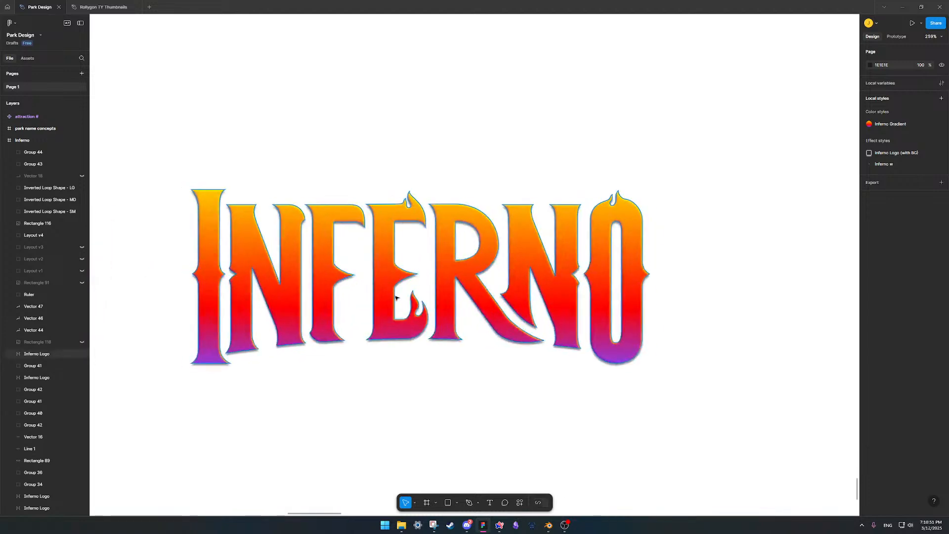
scroll(396, 296, "down", 1, "ctrl")
scroll(566, 246, "down", 5, "ctrl")
scroll(566, 245, "down", 1, "ctrl")
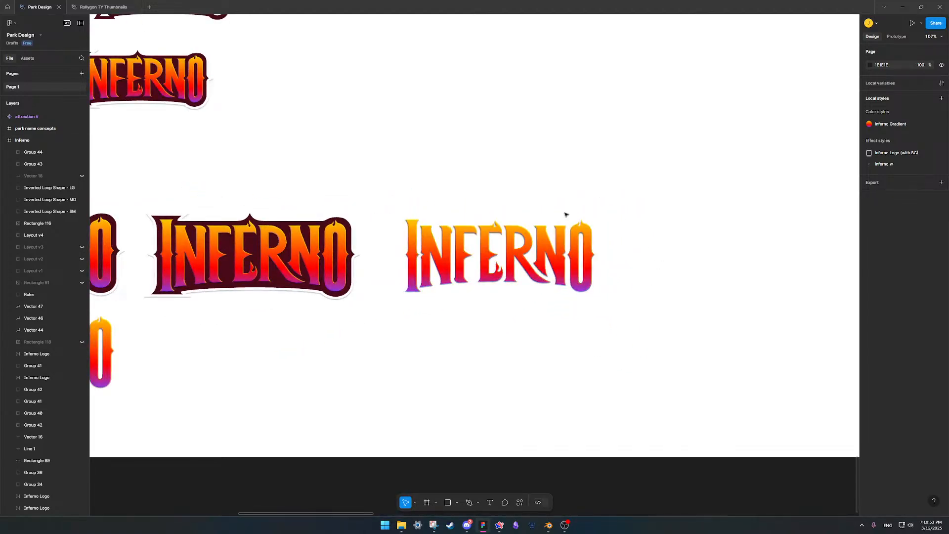
middle_click_drag(468, 282, 421, 293)
scroll(421, 294, "up", 1, "ctrl")
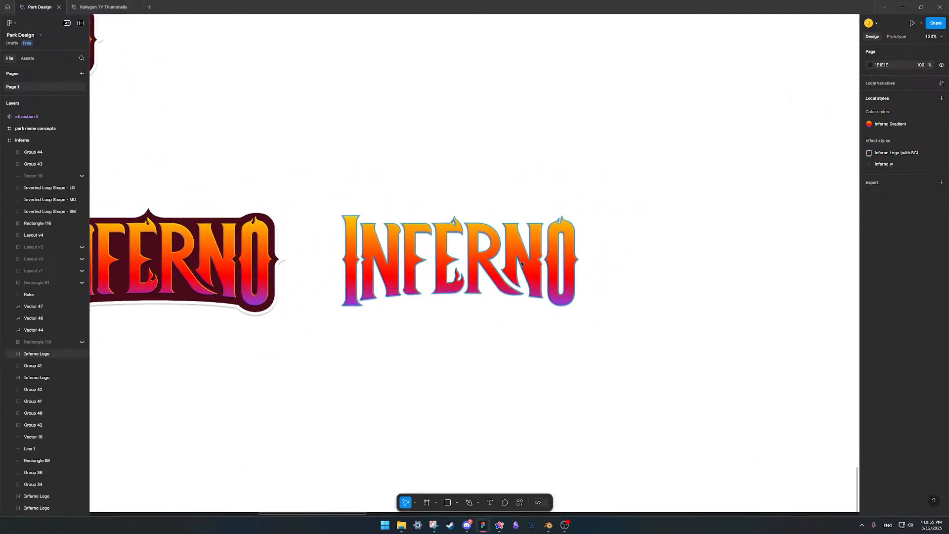
- Examine the inverted loop shape drawings, the loop reference photo and the row of red coaster layout sketches
scroll(556, 305, "down", 5, "ctrl")
scroll(632, 208, "up", 3, "ctrl")
middle_click_drag(431, 260, 78, 412)
mouse_move(598, 256)
middle_mouse_down()
mouse_move(379, 183)
mouse_move(488, 268)
mouse_move(408, 224)
middle_mouse_up()
scroll(418, 236, "down", 2, "ctrl")
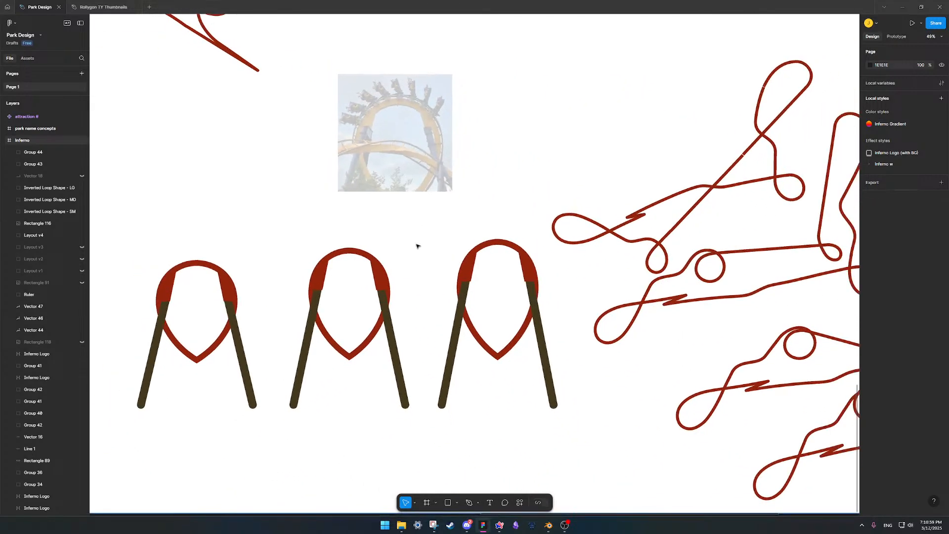
middle_click_drag(415, 286, 249, 246)
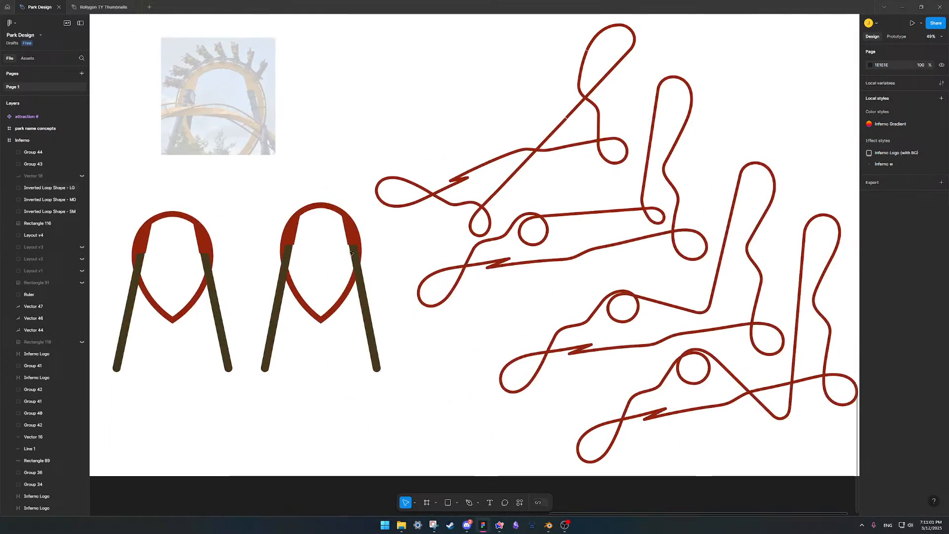
middle_click_drag(562, 258, 406, 251)
scroll(434, 254, "down", 2, "ctrl")
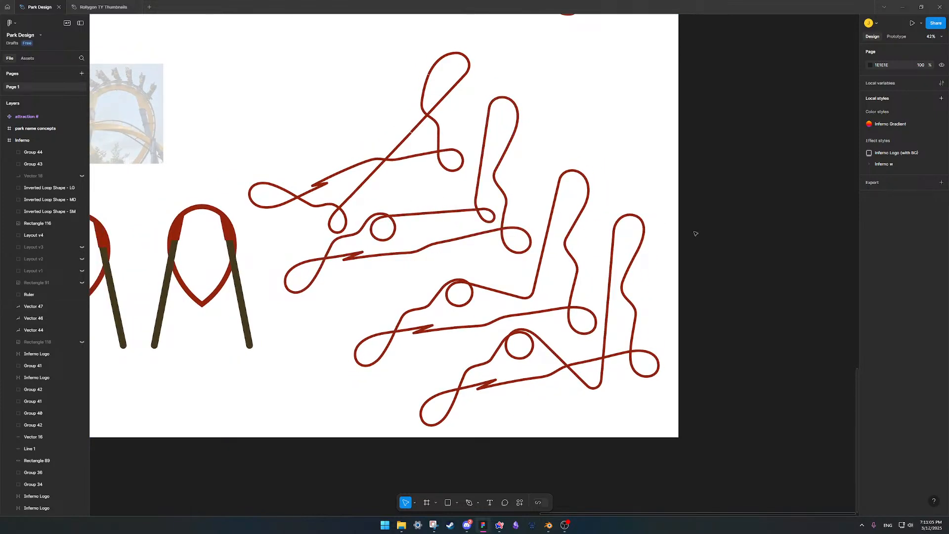
- Examine the colour-coded coaster layout and the all-red layout with the twisted crossing track and zigzag section
middle_click_drag(441, 113, 630, 277)
middle_click_drag(600, 195, 548, 316)
scroll(554, 262, "up", 2, "ctrl")
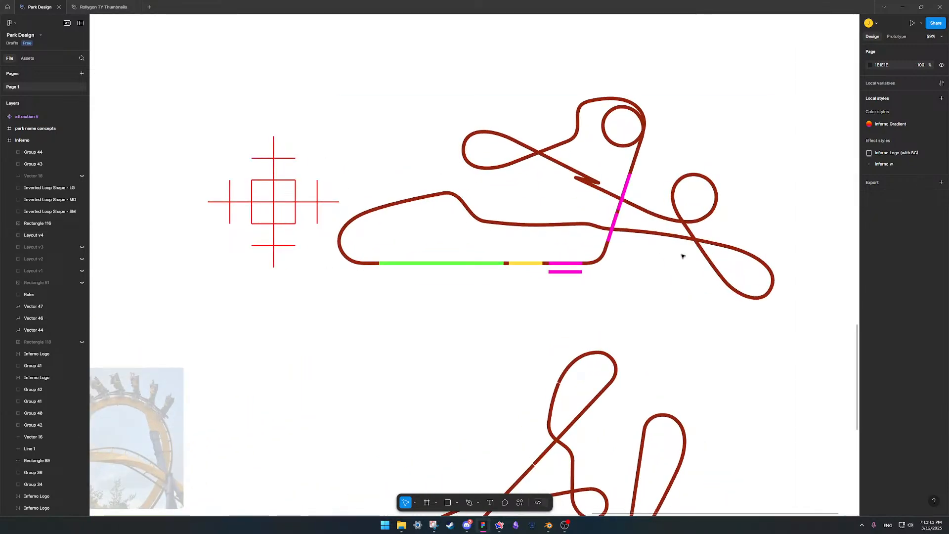
scroll(563, 204, "down", 1)
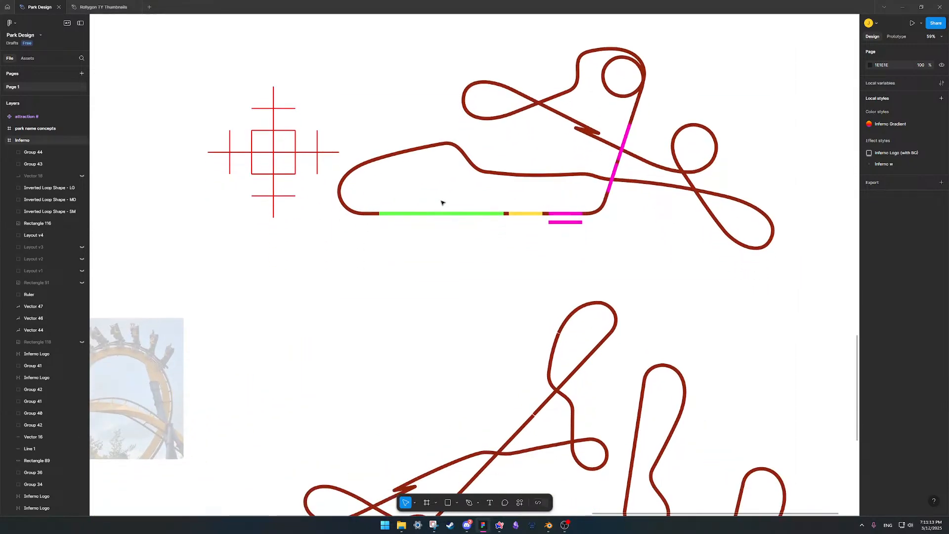
scroll(443, 204, "down", 2, "ctrl")
middle_click_drag(351, 78, 473, 271)
middle_click_drag(417, 316, 662, 213)
scroll(426, 293, "up", 3, "ctrl")
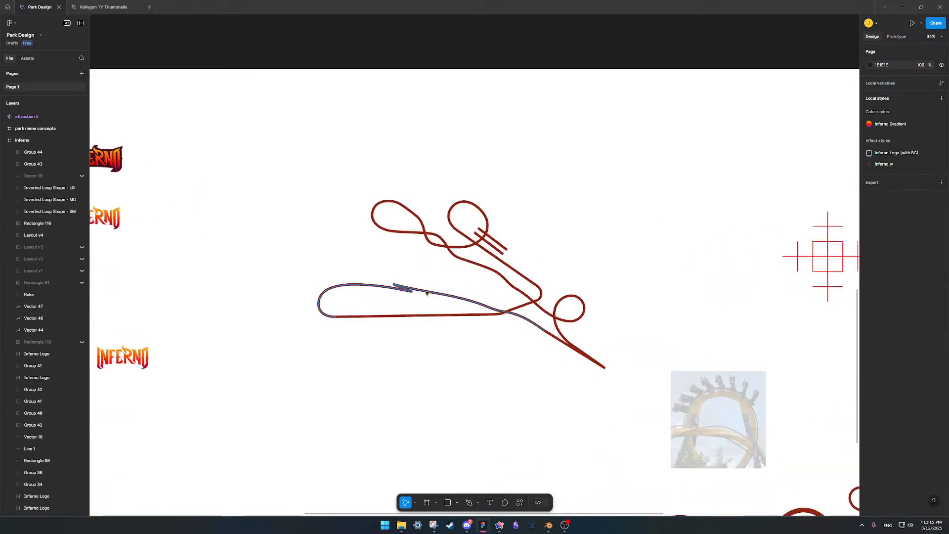
scroll(465, 314, "down", 2, "ctrl")
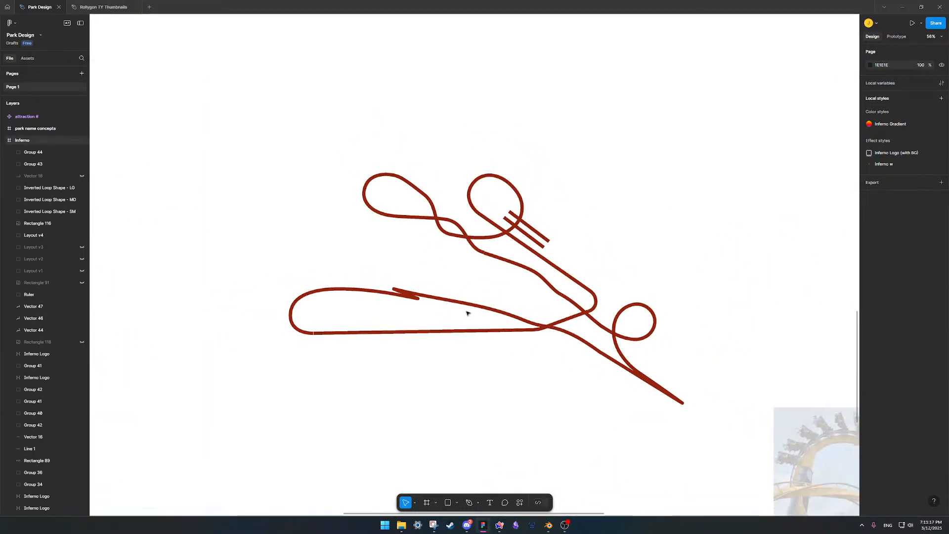
middle_click_drag(542, 351, 503, 327)
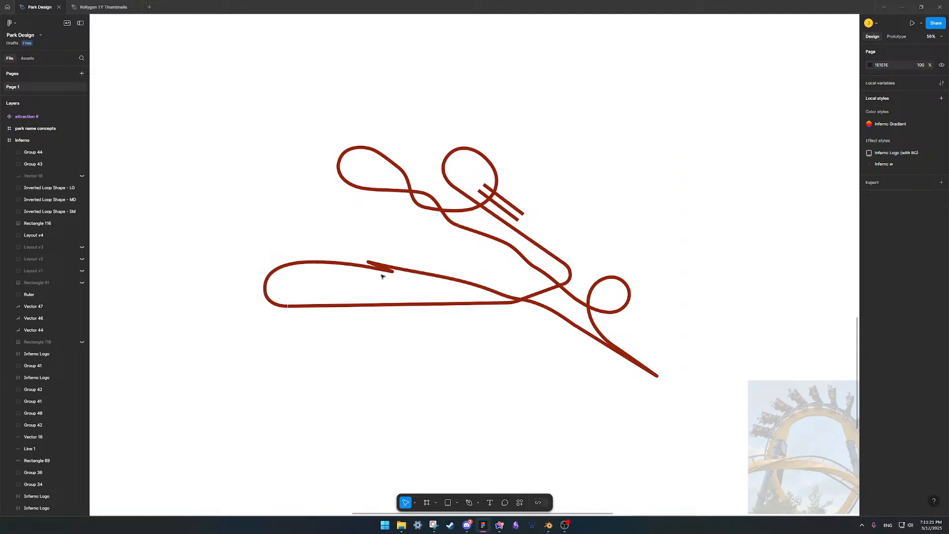
scroll(384, 268, "up", 3, "ctrl")
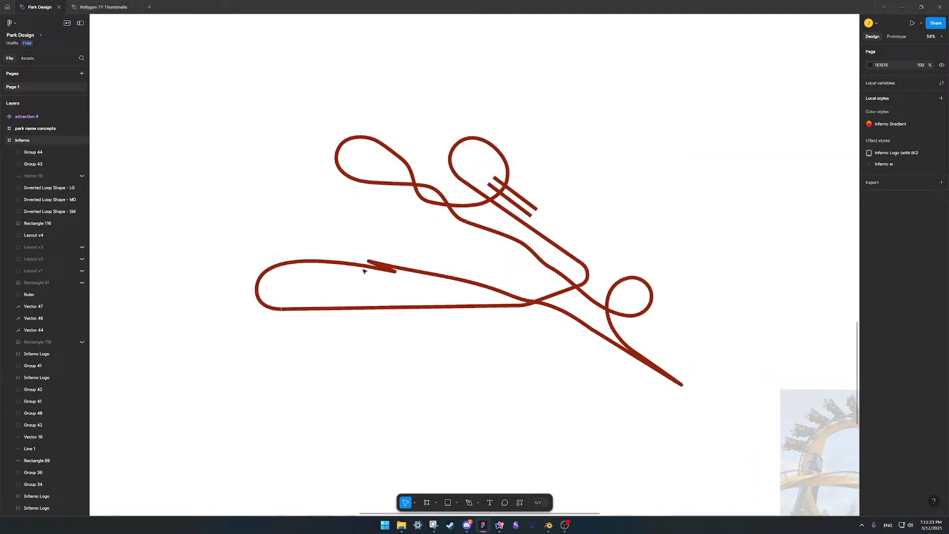
- Try to move the upper zigzag end point of the all-red layout's lower track path downward
double_click(388, 270)
double_click(388, 271)
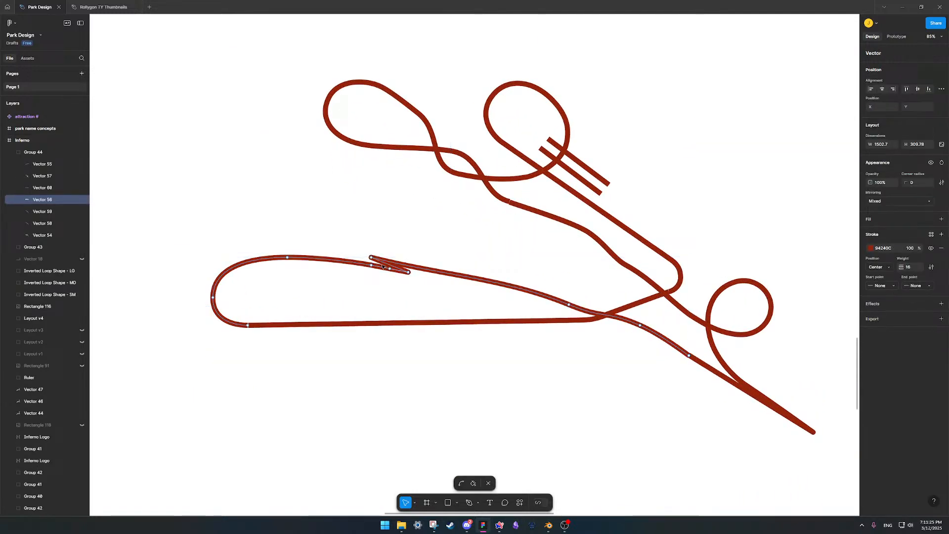
left_click(372, 257)
left_click_drag(372, 258, 370, 274)
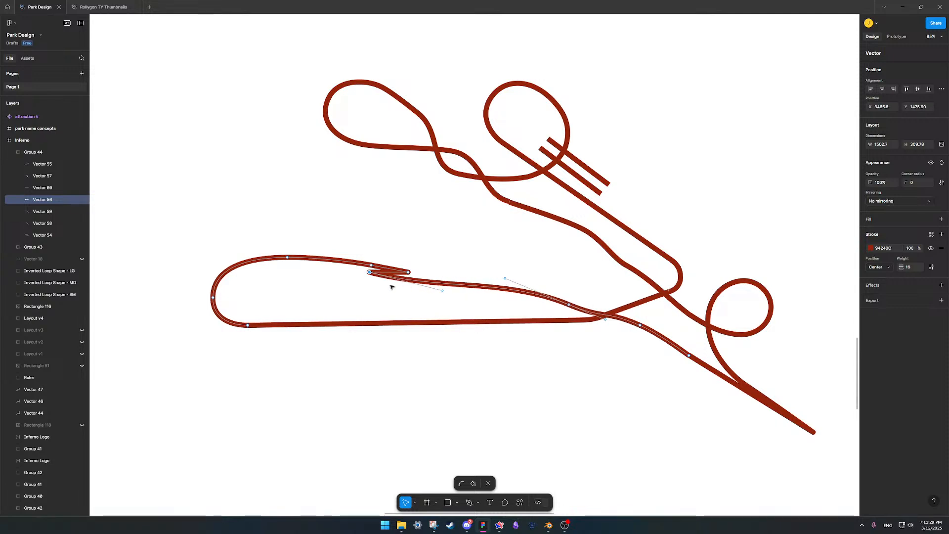
key("ctrl+z")
left_click(371, 266)
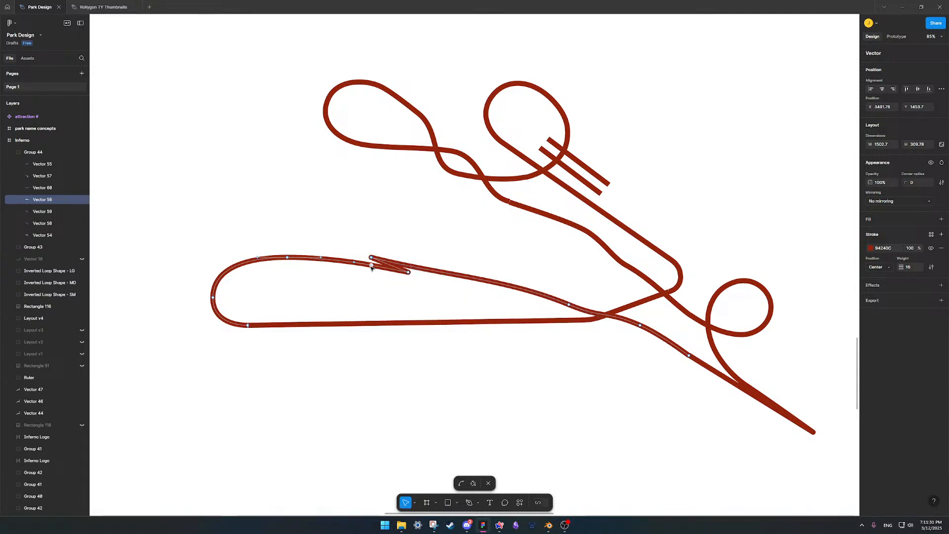
key("Escape")
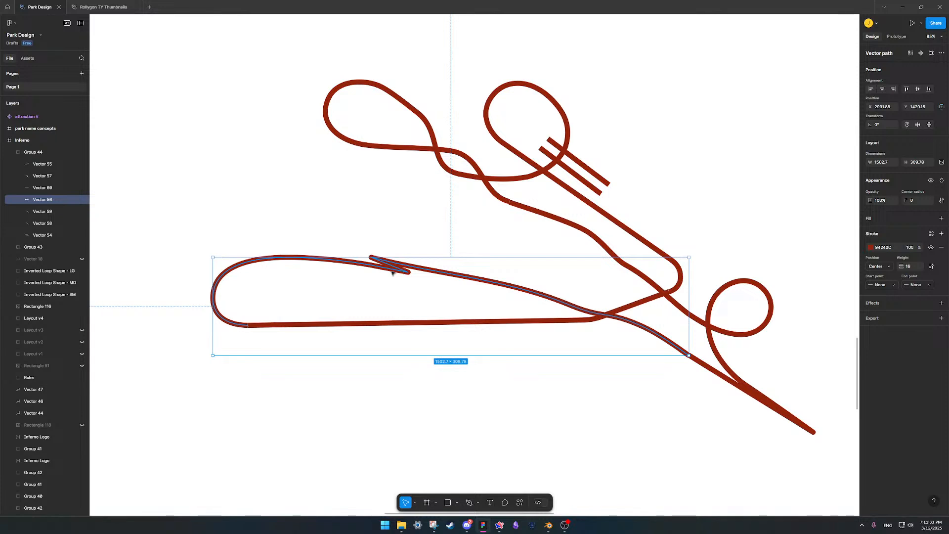
- Try to raise the zigzag's lower end point and the neighbouring anchor on the lower track path
scroll(392, 273, "up", 3, "ctrl")
double_click(394, 271)
left_click_drag(383, 268, 385, 245)
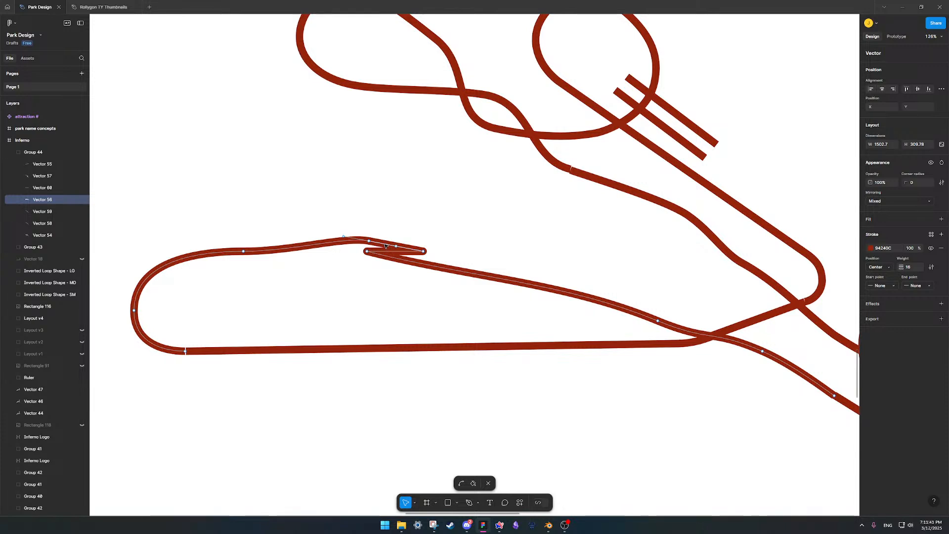
left_click(385, 245)
key("ctrl+z")
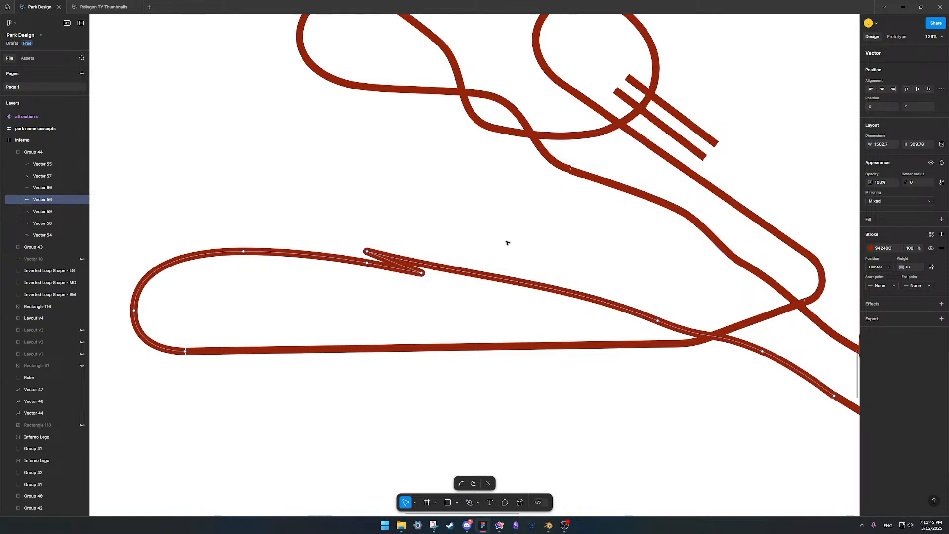
key("Escape")
scroll(480, 272, "down", 3, "ctrl")
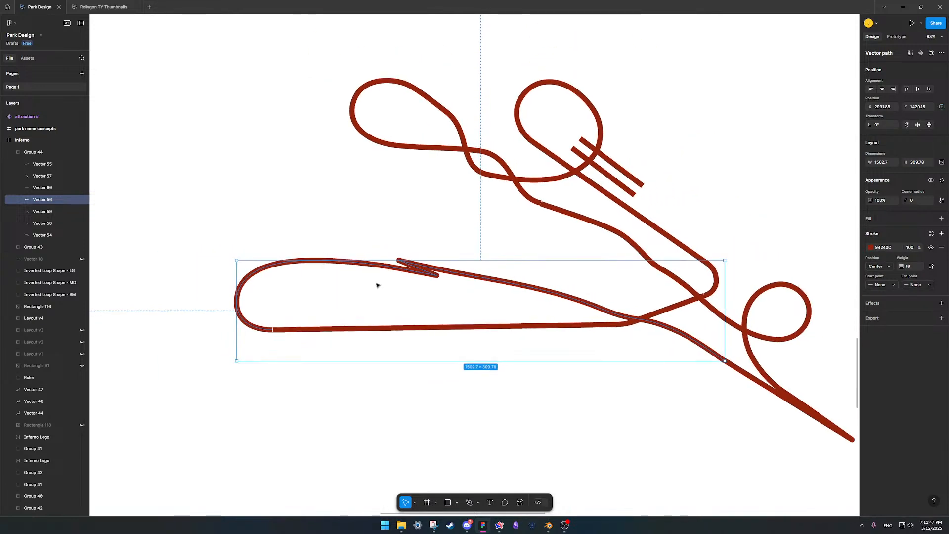
middle_click_drag(462, 273, 493, 272)
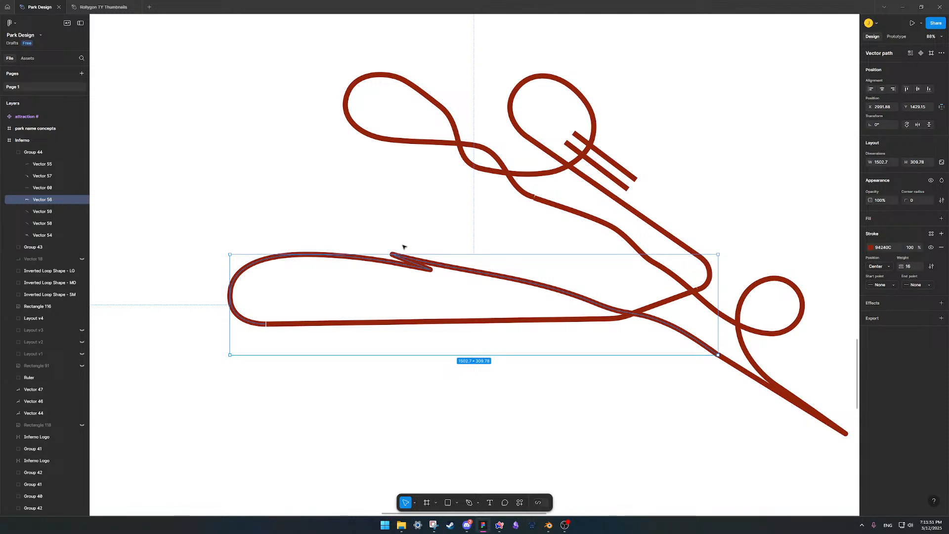
- Lower the two anchors of the lower track path on either side of its crossing with the return track
key("Escape")
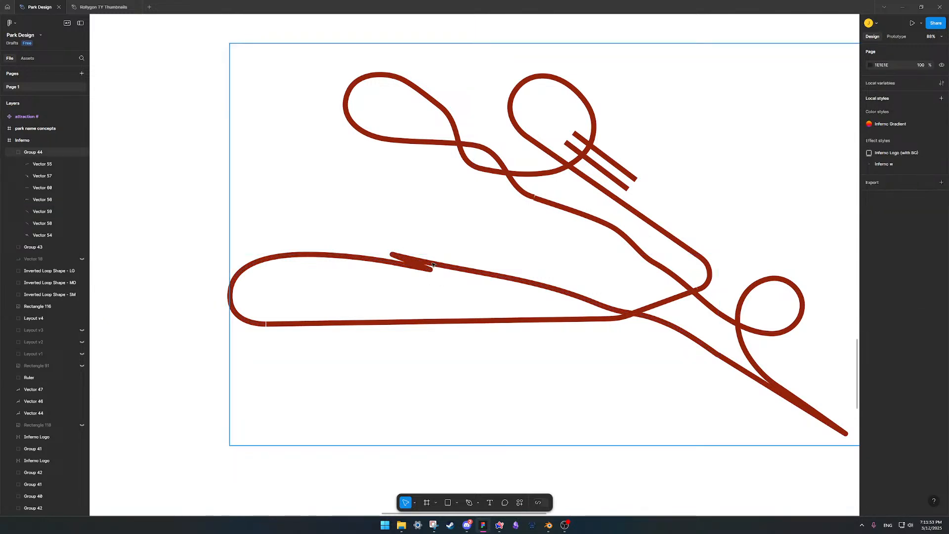
left_click(608, 309)
double_click(598, 310)
left_click(598, 301)
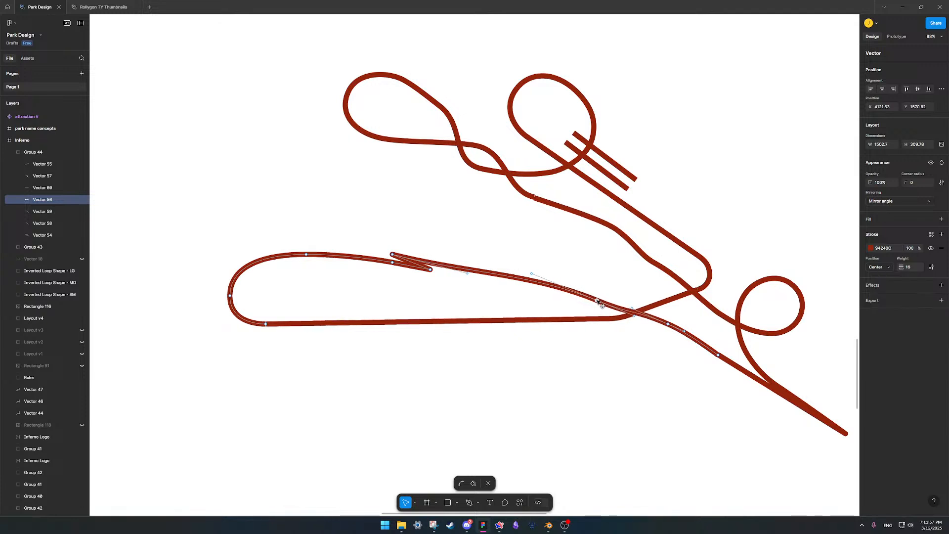
left_click_drag(598, 301, 599, 306)
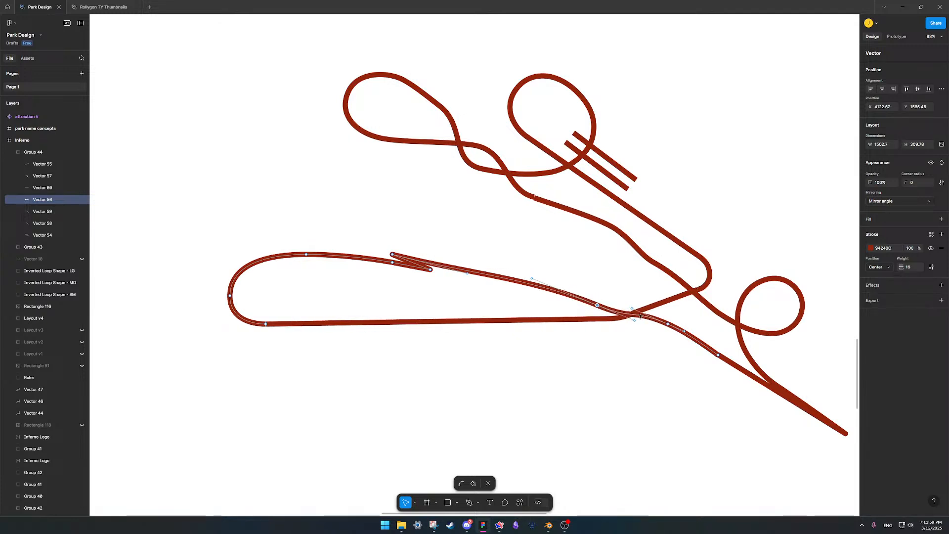
left_click_drag(668, 325, 666, 342)
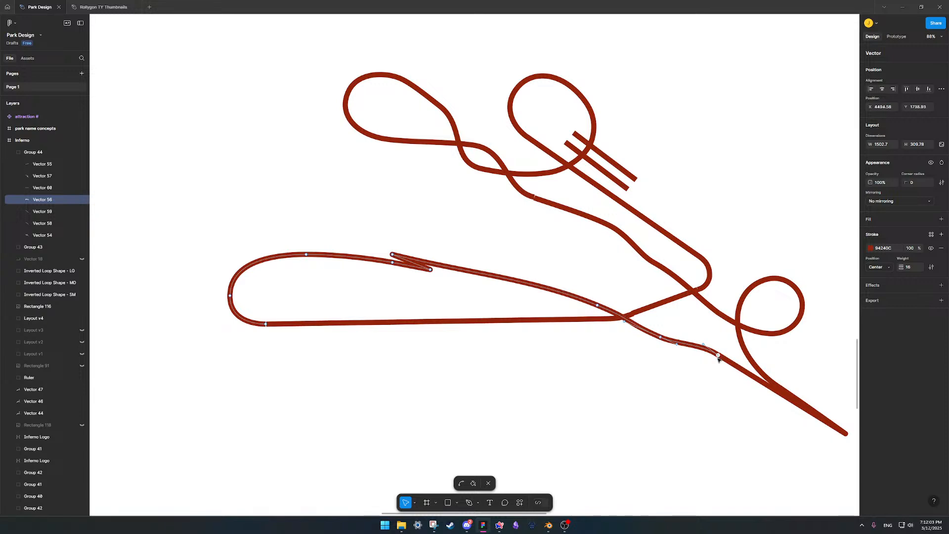
- Extend the lower track path's free end to the pointed tip below the small loop and straighten the stretch leading to it
mouse_move(718, 357)
left_mouse_down()
mouse_move(716, 370)
mouse_move(756, 383)
left_mouse_up()
left_click(700, 356)
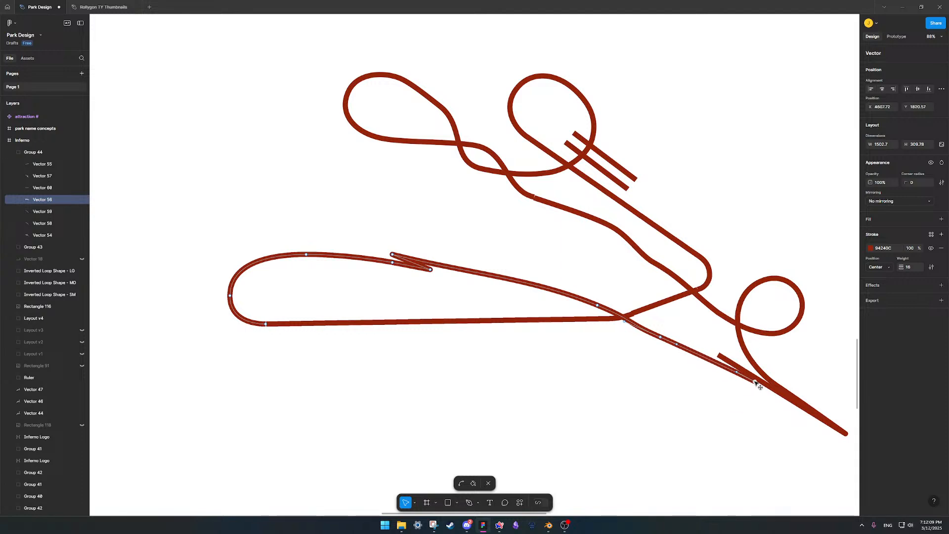
left_click(738, 377)
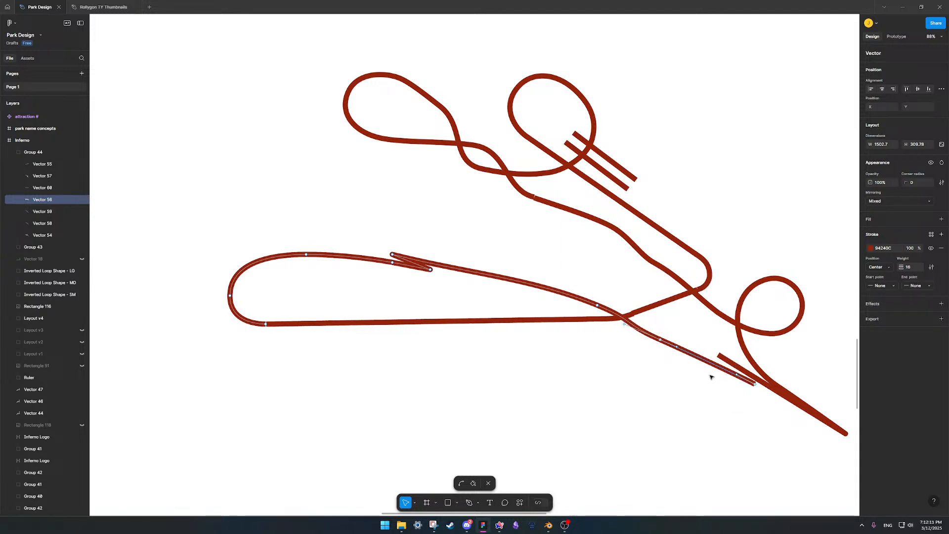
key("ctrl+z")
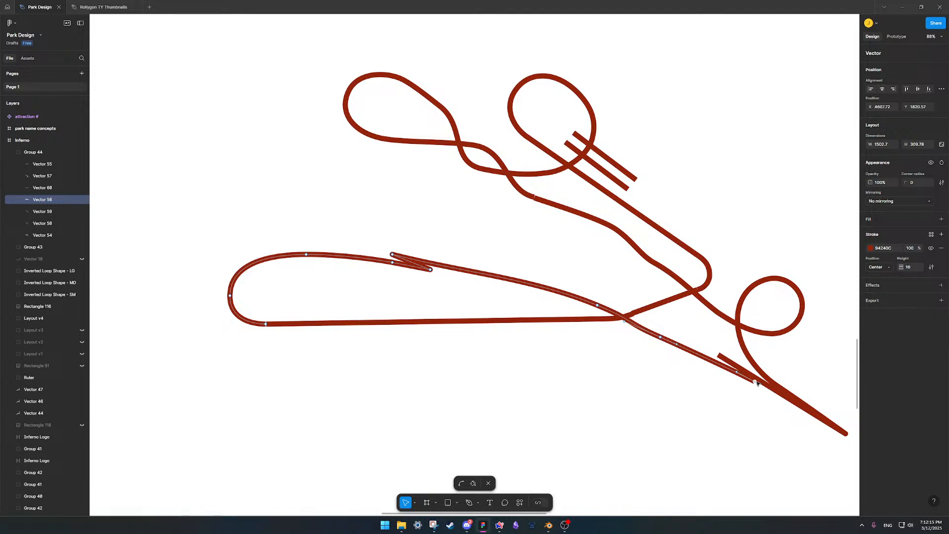
left_click(737, 373)
mouse_move(737, 374)
left_mouse_down()
mouse_move(848, 434)
mouse_move(815, 424)
mouse_move(755, 377)
left_mouse_up()
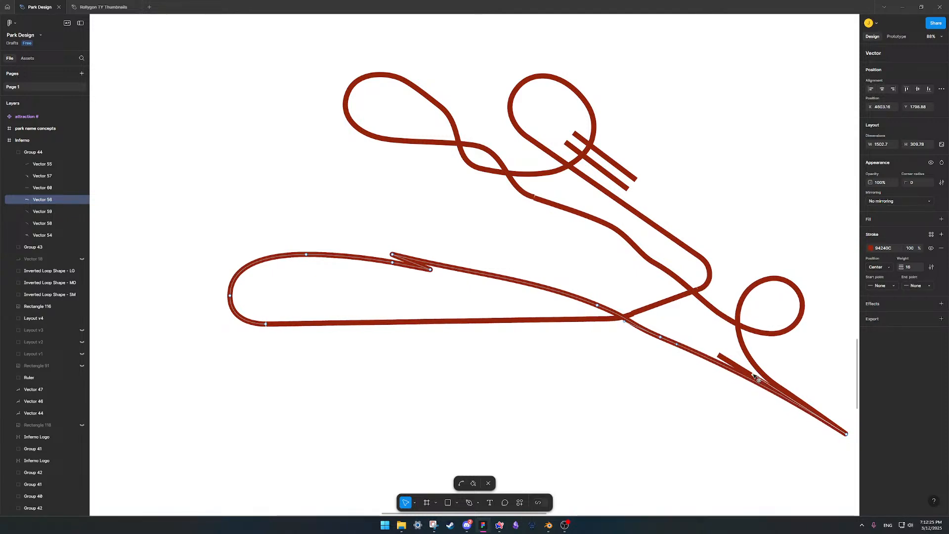
key("Escape")
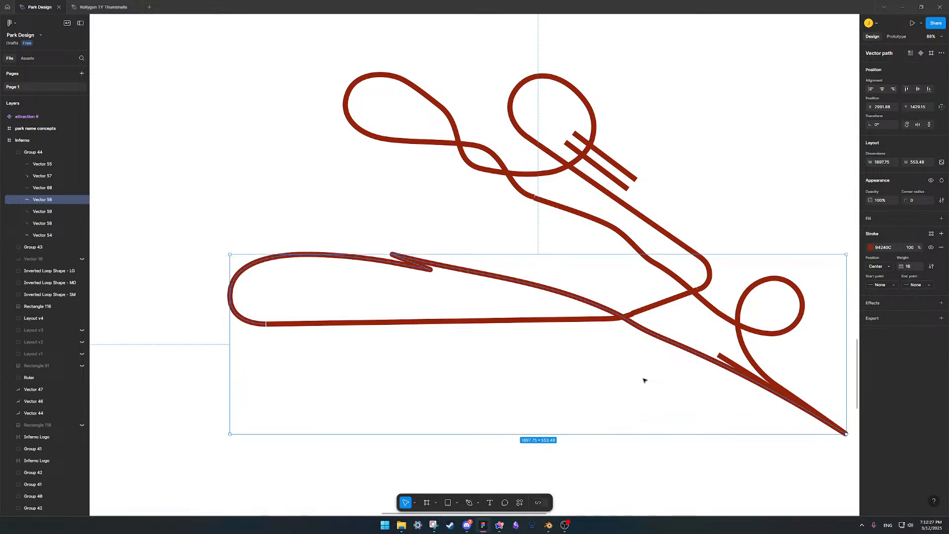
left_click(399, 208)
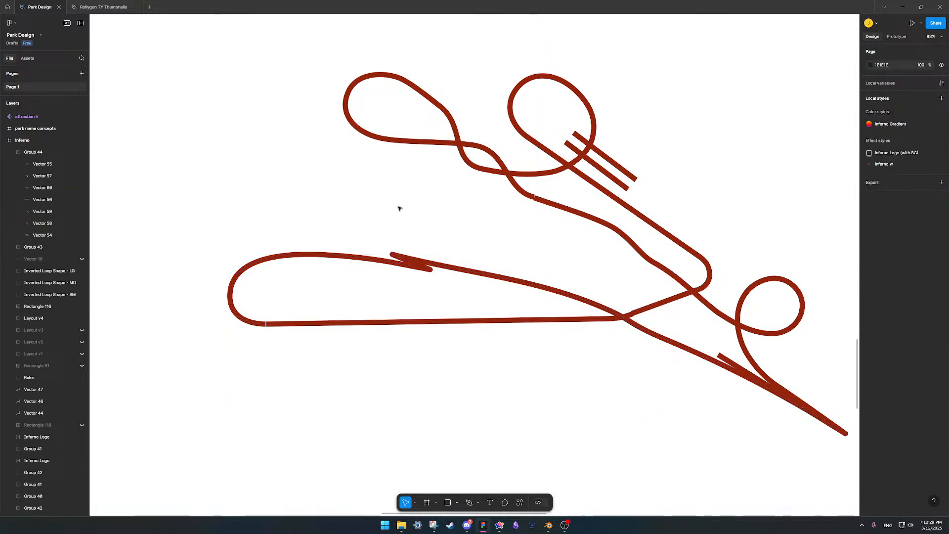
- Slide the lower track path's anchor just past the zigzag further along the path toward the crossing
left_click(318, 253)
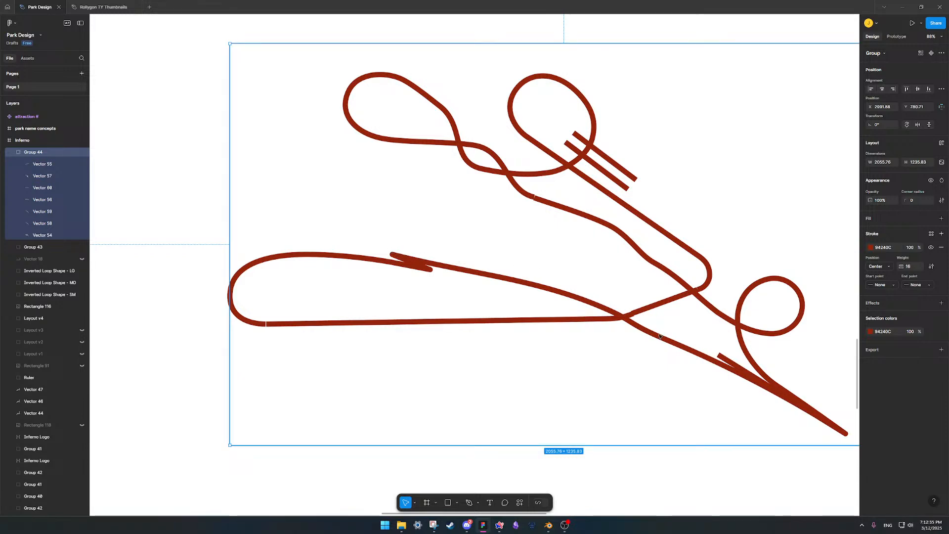
double_click(597, 306)
double_click(597, 306)
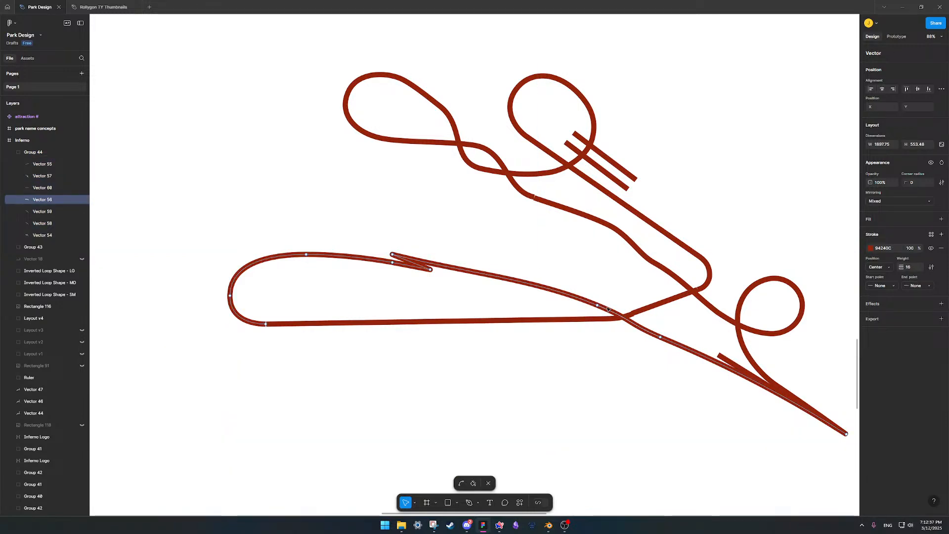
left_click(547, 287)
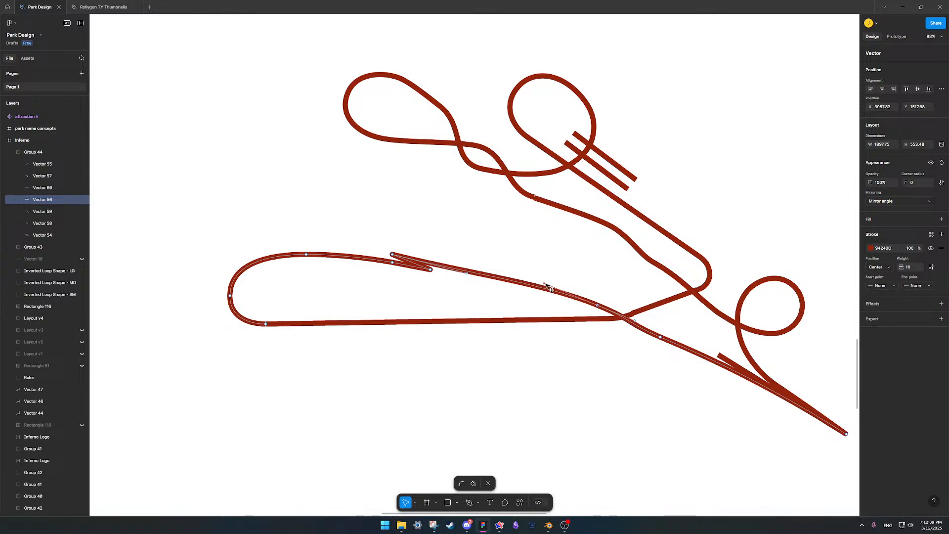
mouse_move(470, 275)
left_mouse_down()
mouse_move(514, 282)
mouse_move(491, 275)
left_mouse_up()
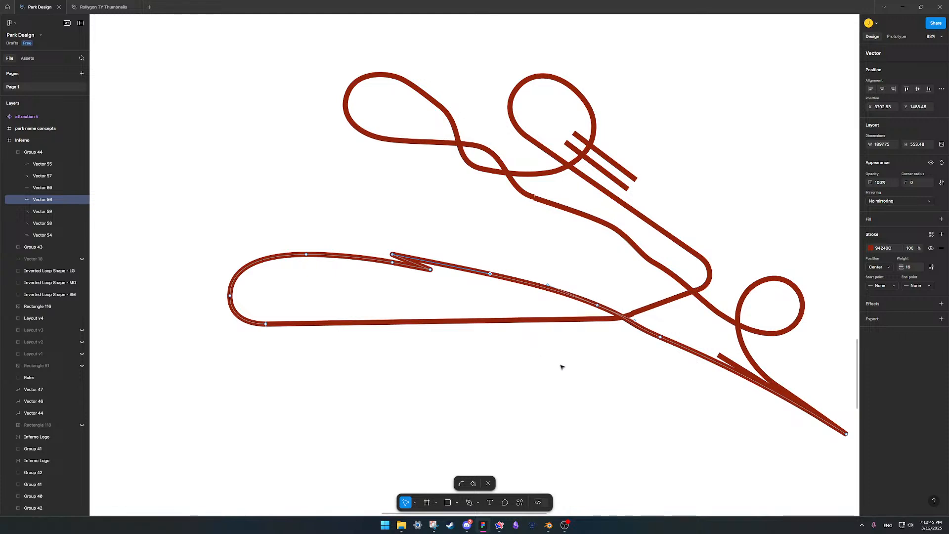
key("Escape")
left_click(390, 283)
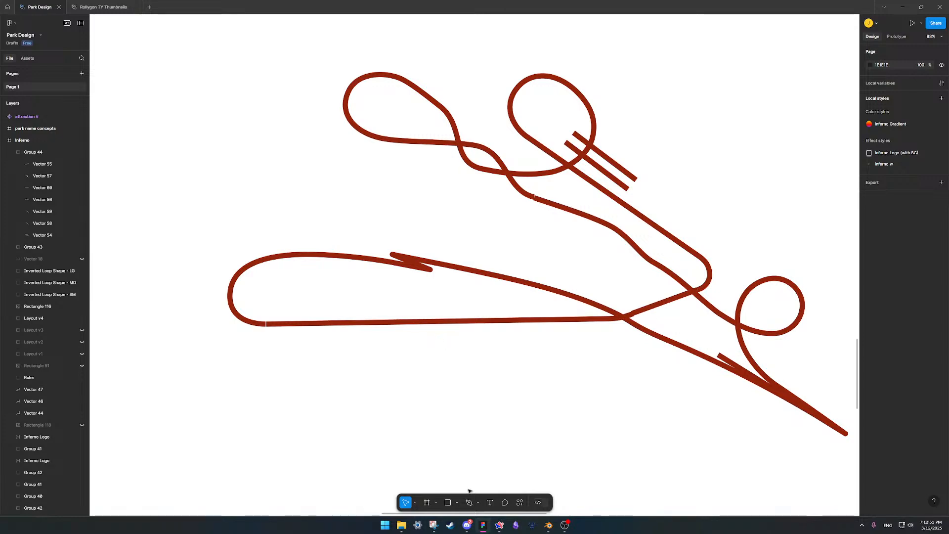
- Switch to the web browser and search Google Images for "dominator kd"
left_click(502, 527)
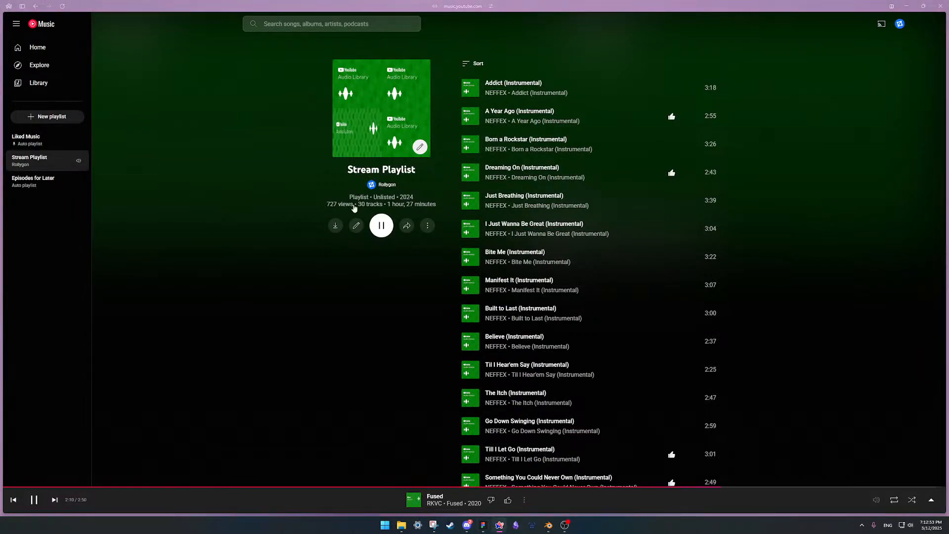
key("ctrl+t")
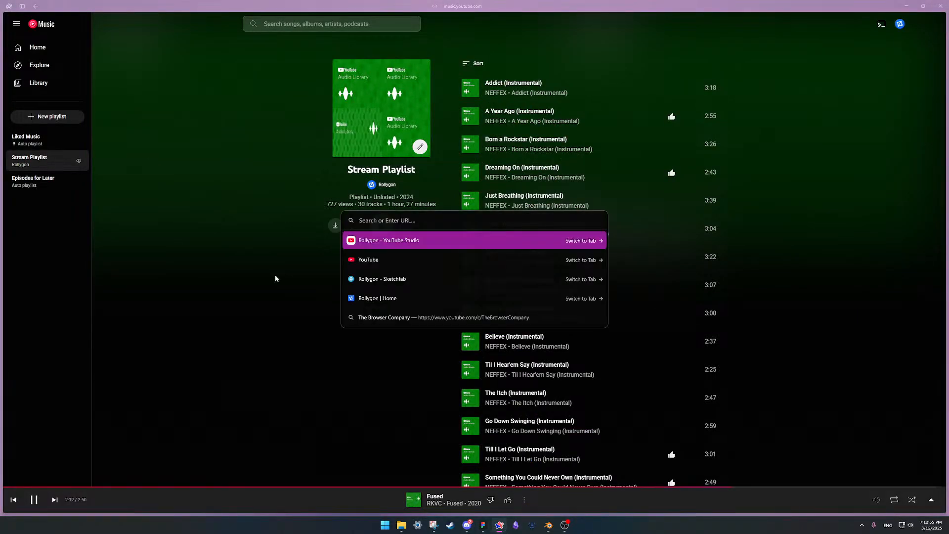
type("dominator kd")
key("Return")
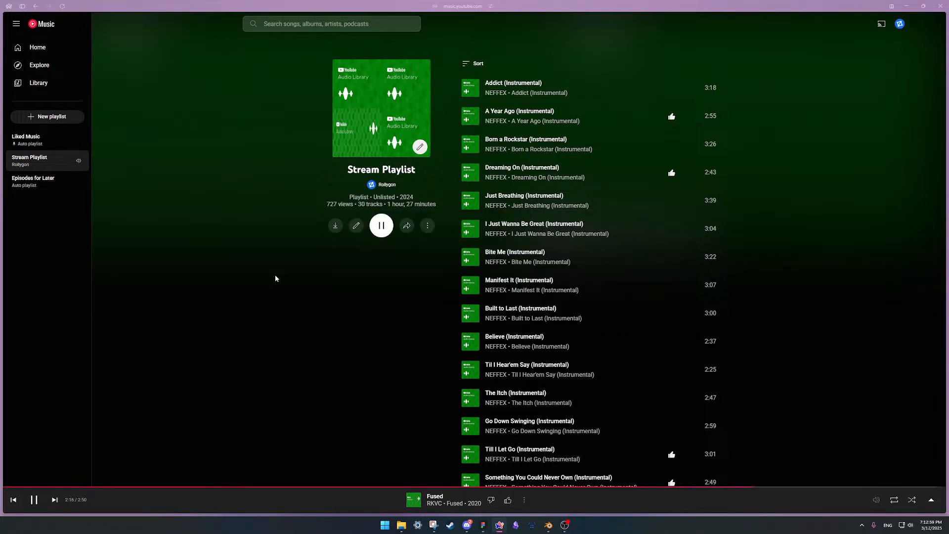
left_click(110, 53)
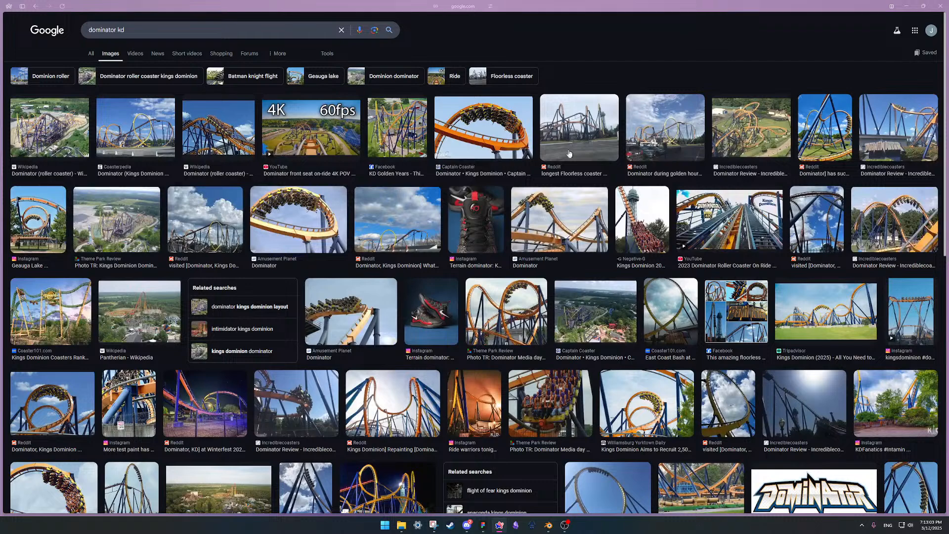
- Preview the Reddit photo and the aerial review picture of Dominator, and browse the other image results for its layout
left_click(570, 153)
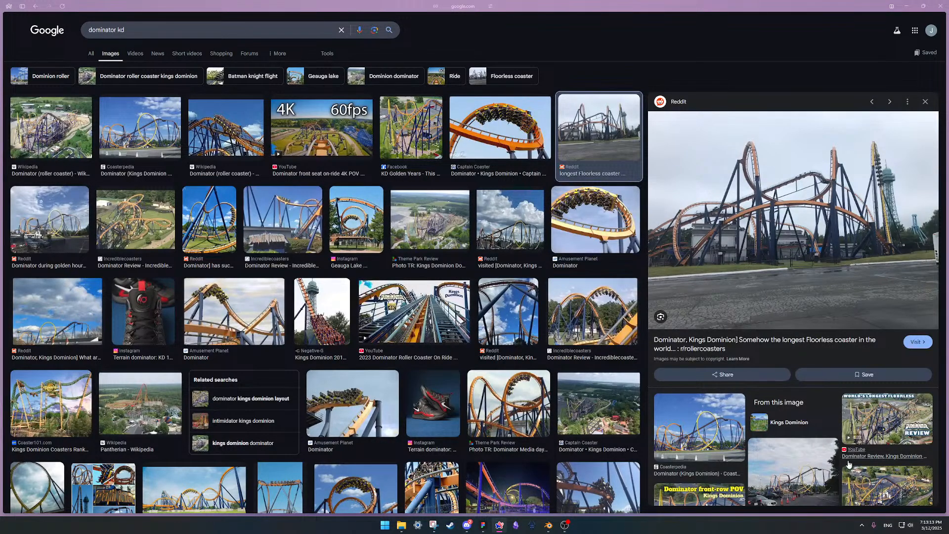
left_click(878, 426)
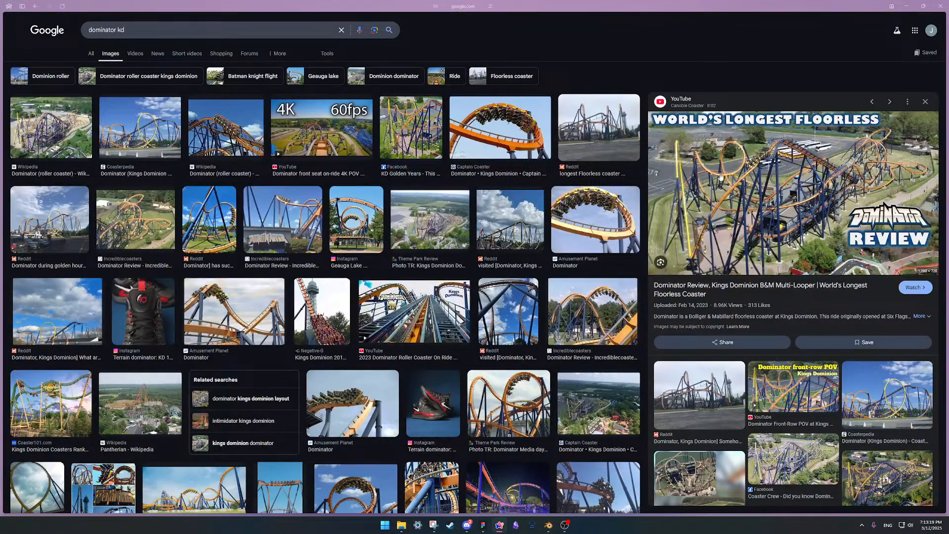
scroll(526, 358, "down", 5)
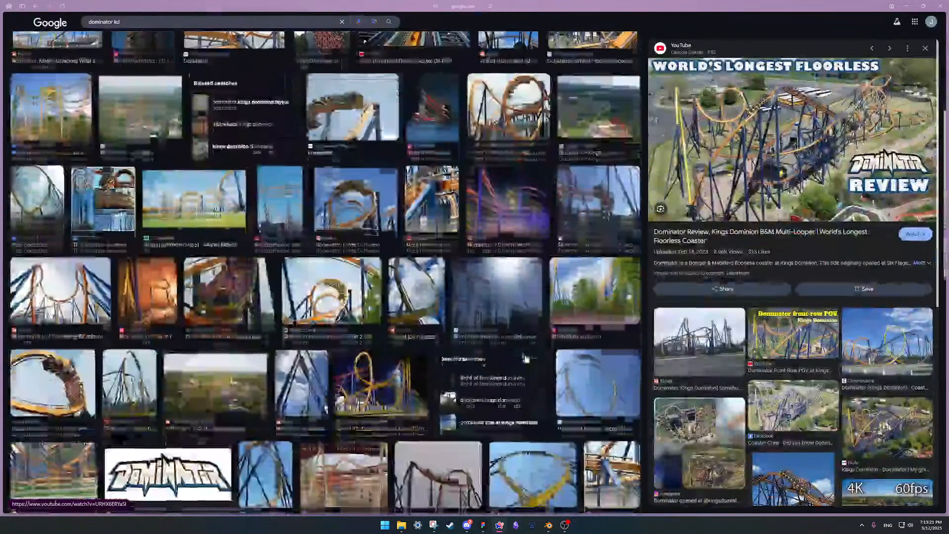
scroll(270, 332, "down", 3)
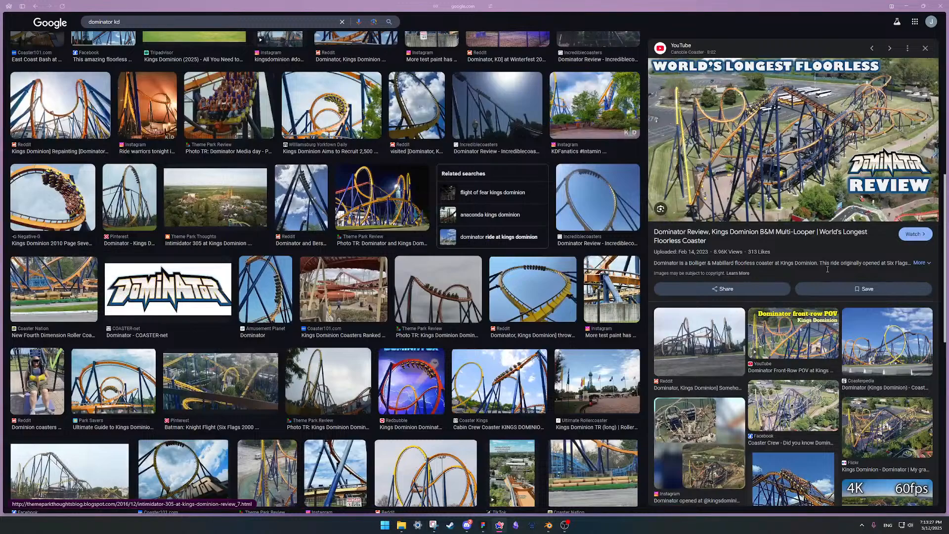
scroll(828, 269, "down", 5)
scroll(827, 270, "up", 5)
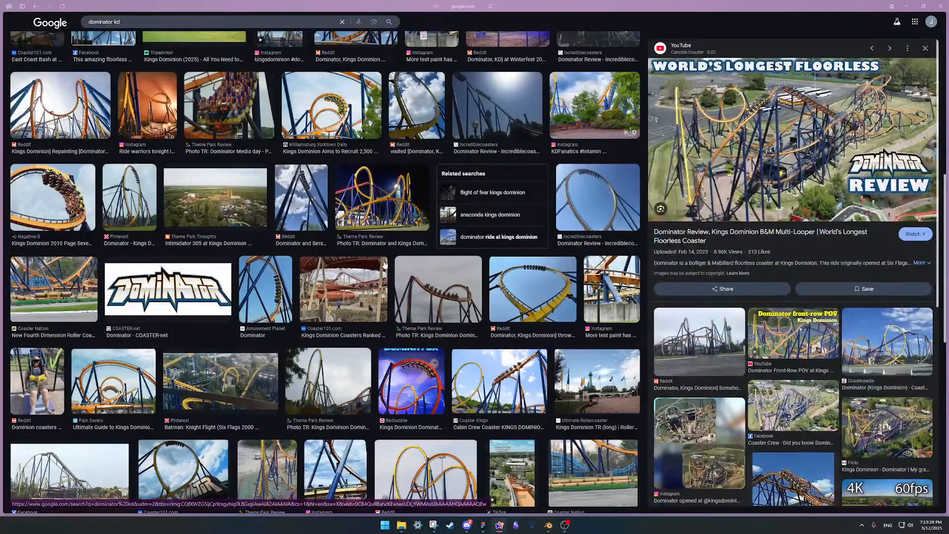
scroll(384, 264, "up", 10)
- Search the images for "talon dp" and refine the query to "talon dorney park"
left_click_drag(183, 30, 29, 23)
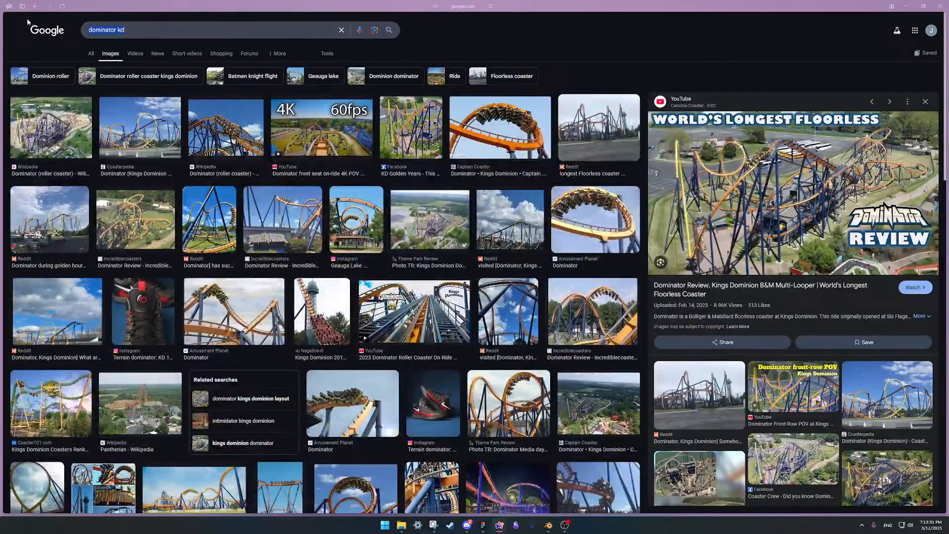
type("talon")
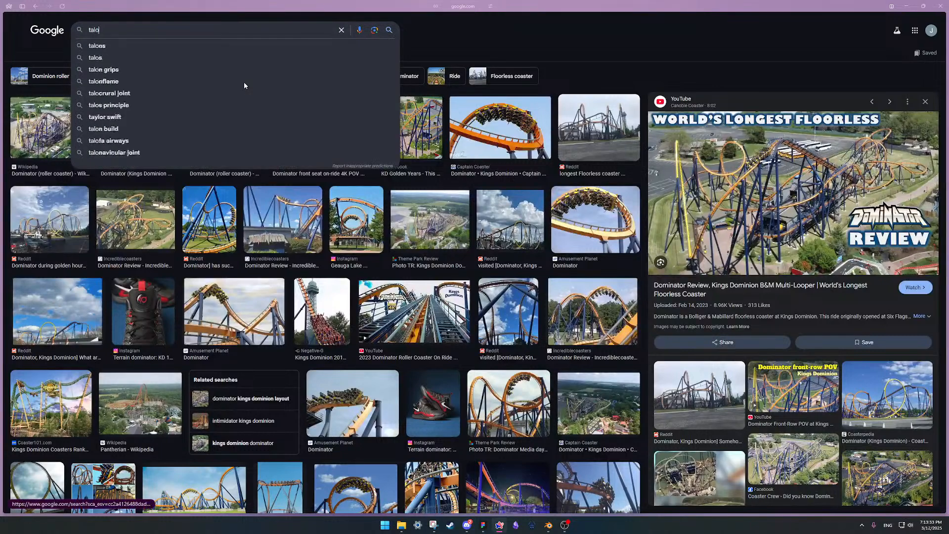
type(" dp")
key("Return")
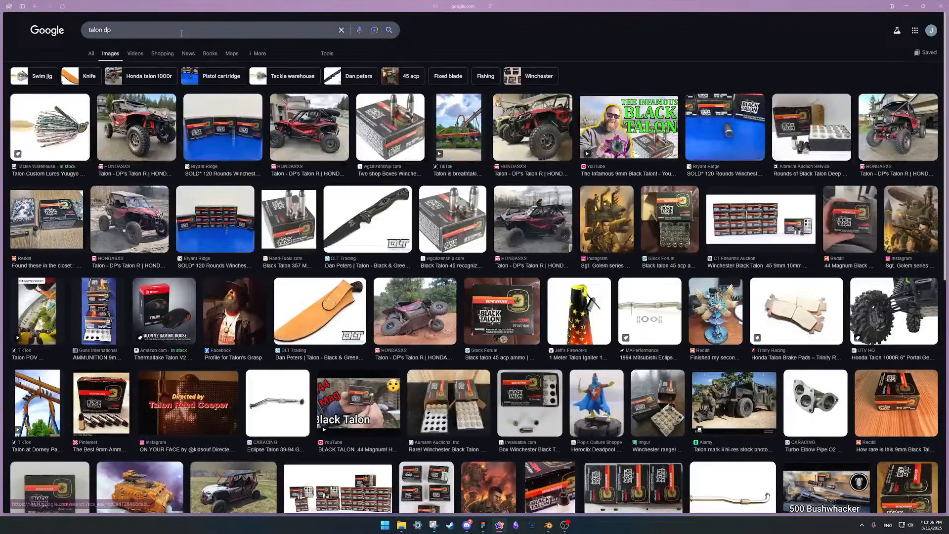
left_click(181, 32)
key("BackSpace")
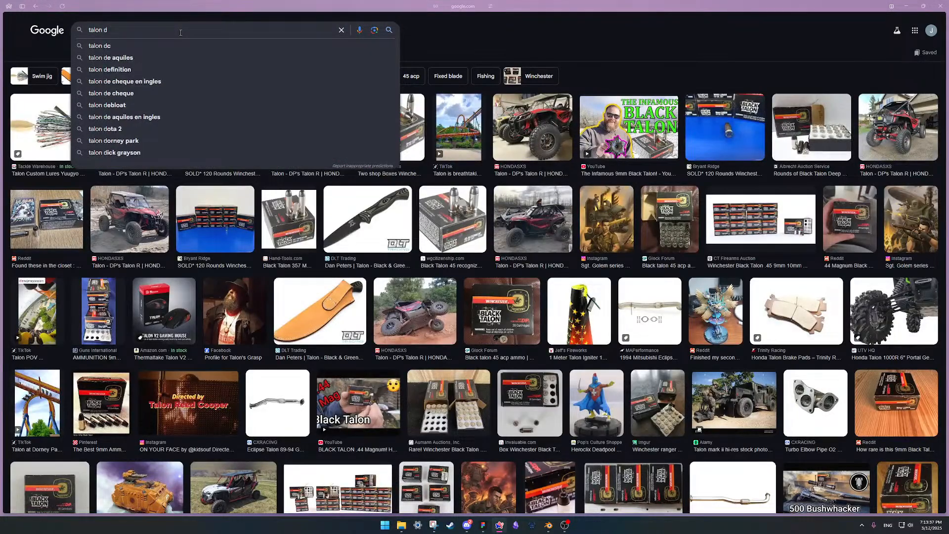
type("orney park")
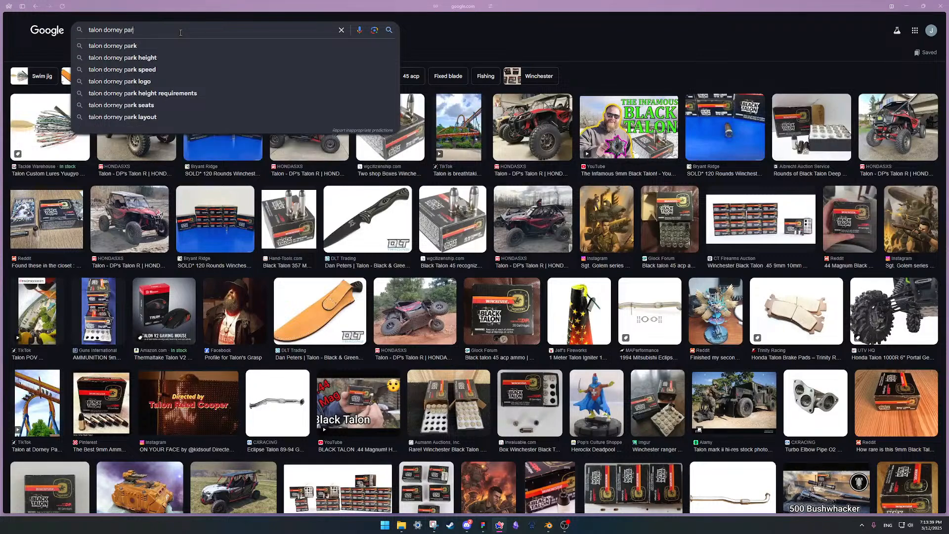
key("Return")
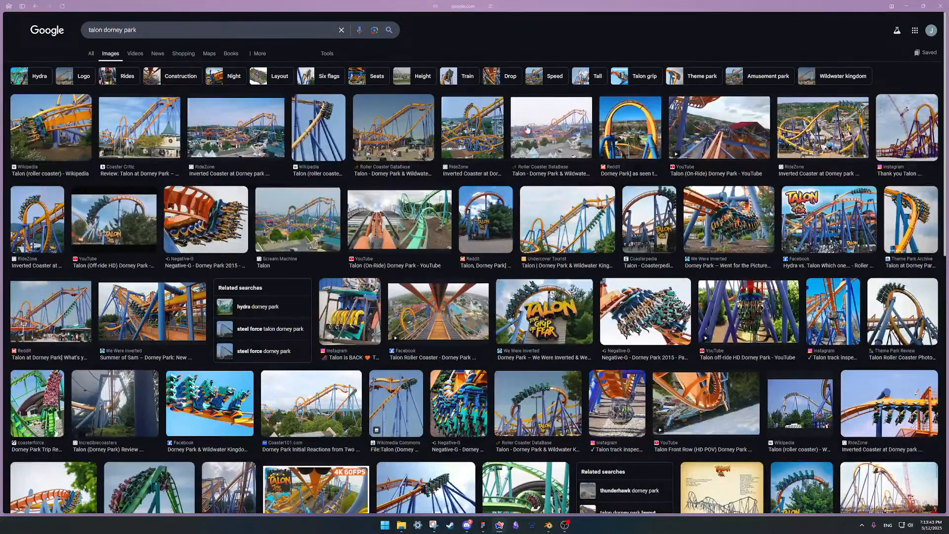
- Preview the RideZone photo of Talon, check the Etsy listing of its layout drawing, and return to the image results
left_click(492, 129)
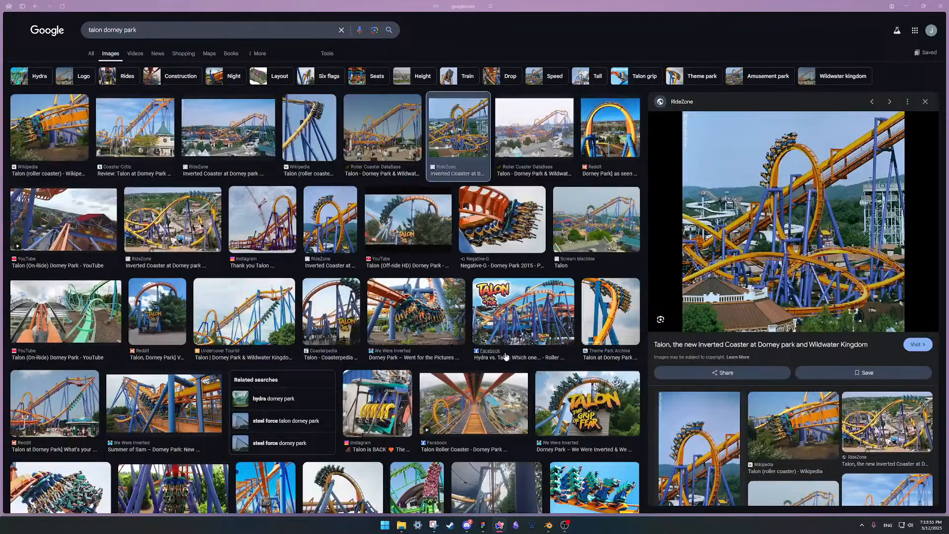
scroll(84, 415, "down", 5)
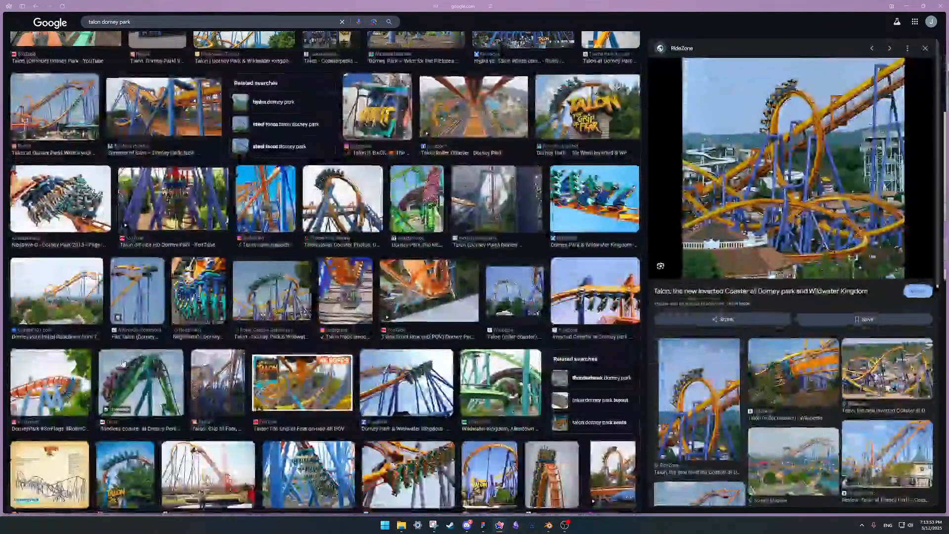
scroll(123, 364, "down", 3)
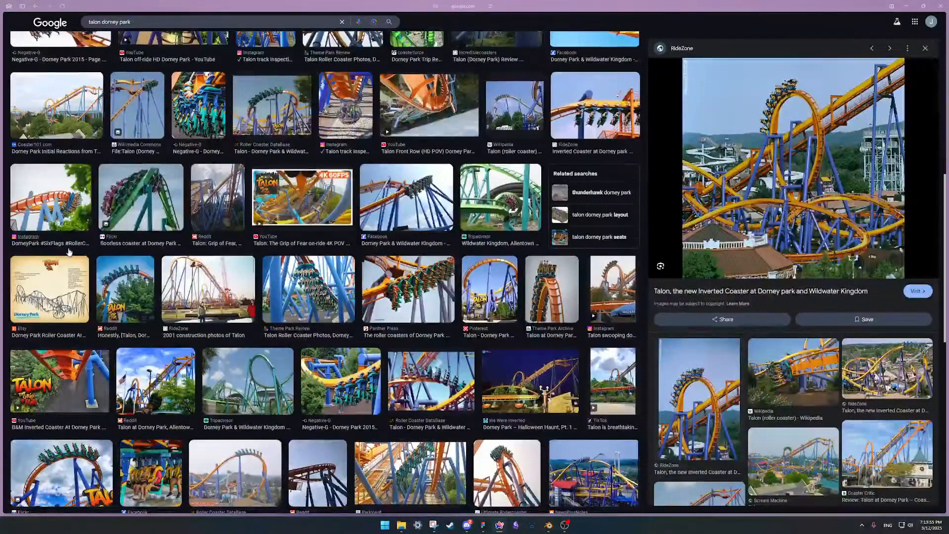
left_click(20, 328)
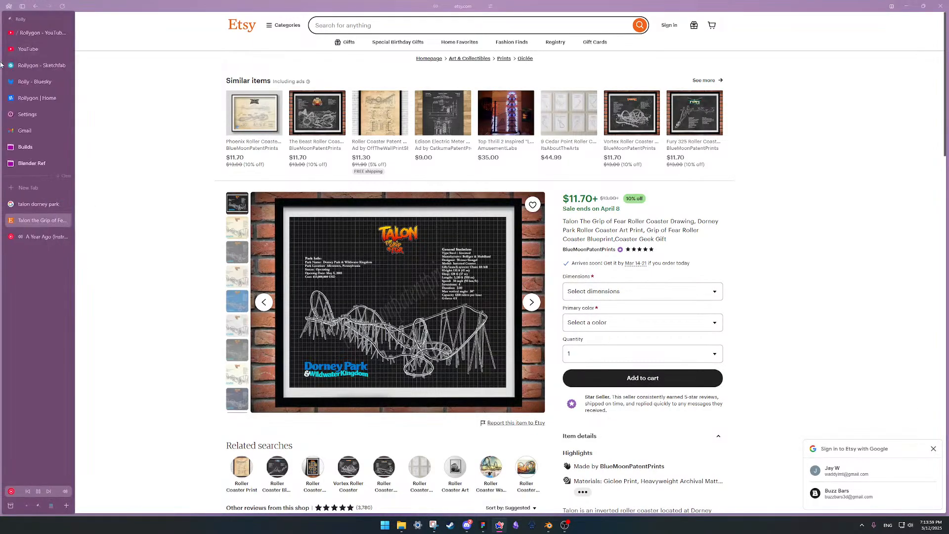
left_click(65, 221)
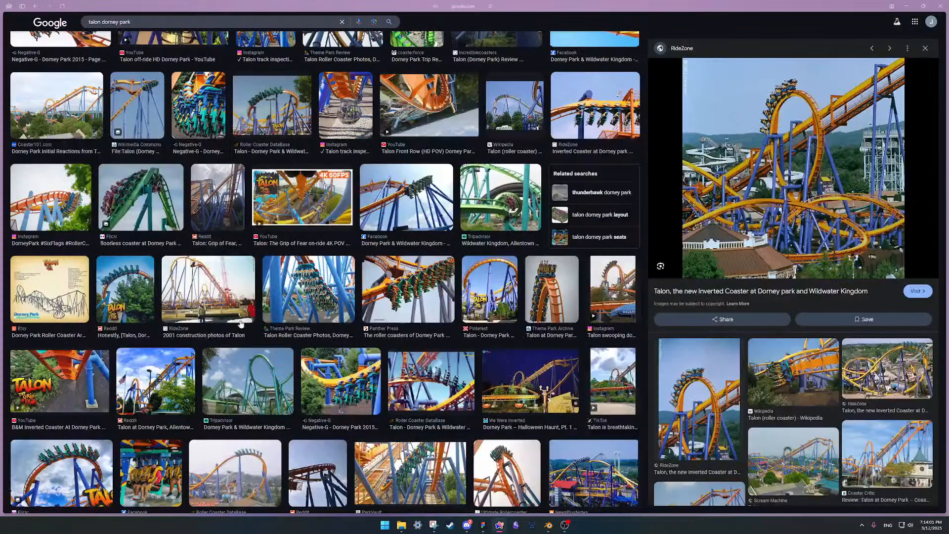
- Preview the Etsy drawing of Talon's layout, and return to the Park Design file in Figma
left_click(58, 292)
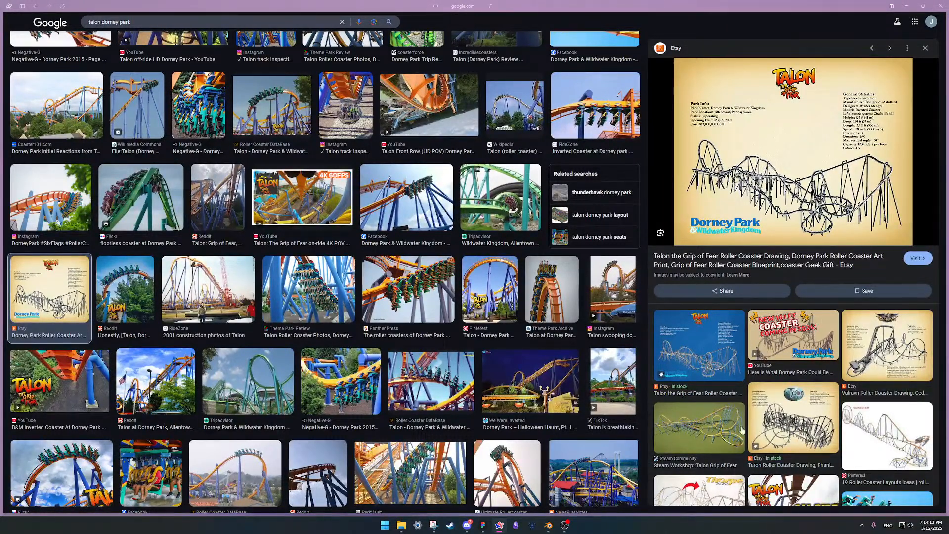
left_click(483, 527)
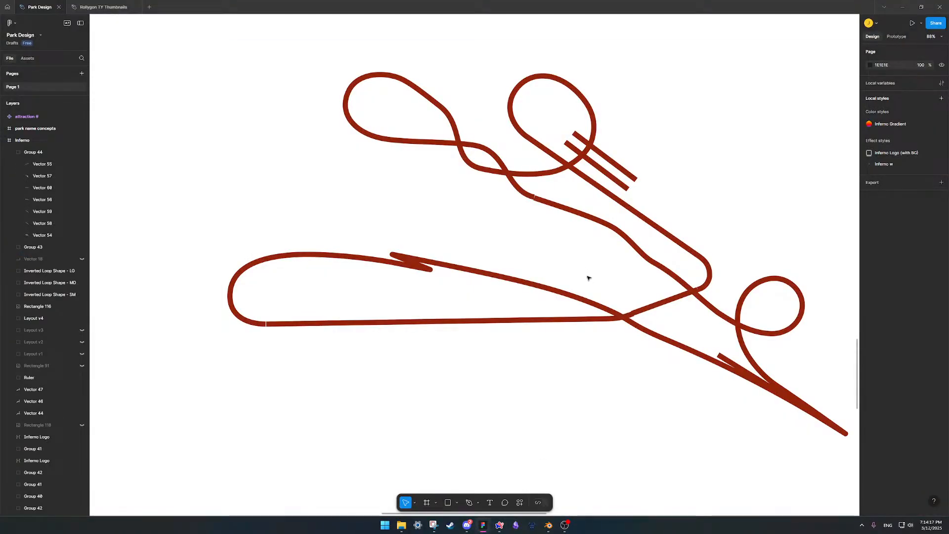
scroll(589, 278, "right", 5)
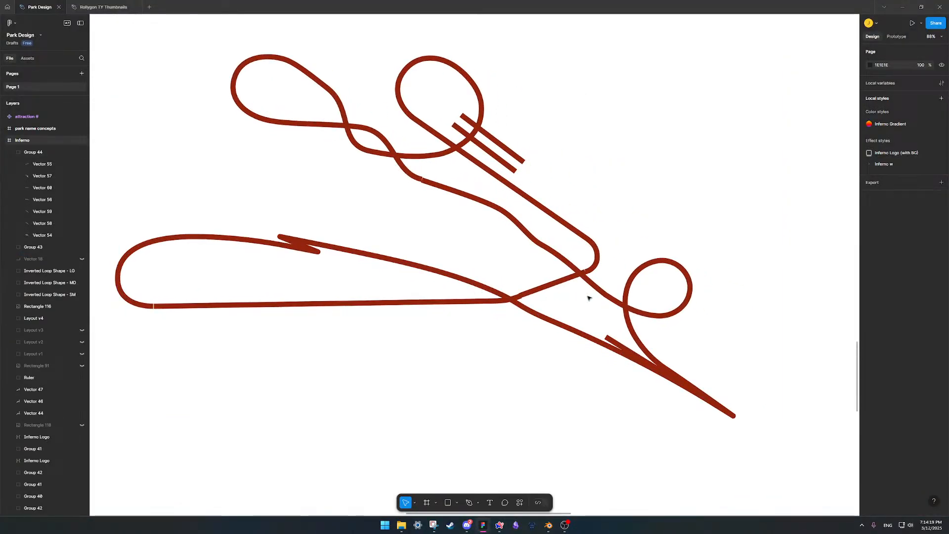
- Examine the Inferno layout sketch, including the crossing where the lower track meets the zigzag path and the surrounding loops
left_click(538, 331)
left_click(319, 438)
scroll(322, 435, "down", 5, "ctrl")
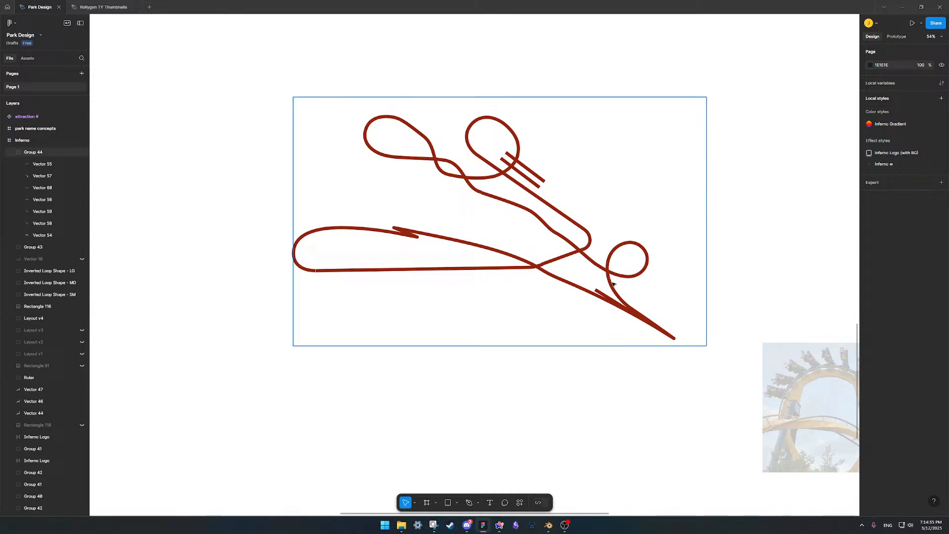
scroll(511, 280, "up", 3, "ctrl")
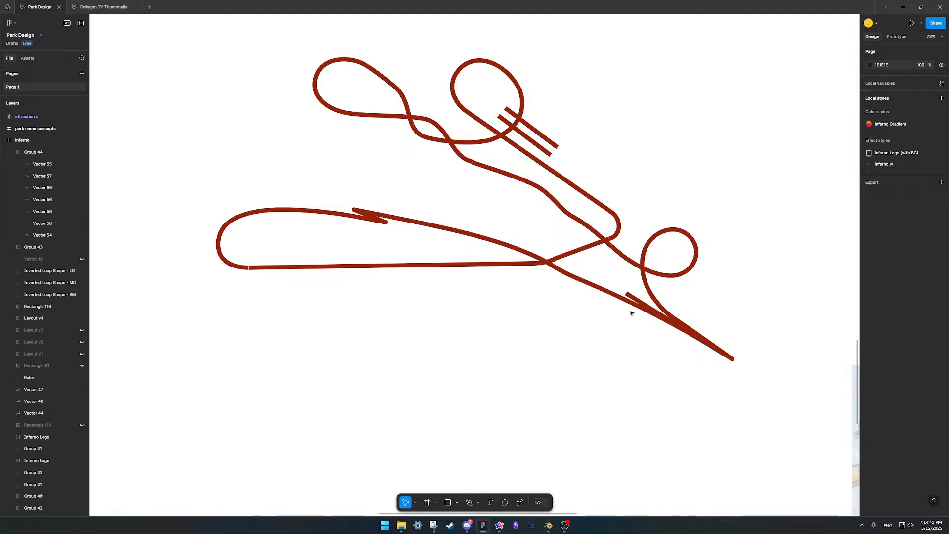
scroll(563, 274, "up", 5, "ctrl")
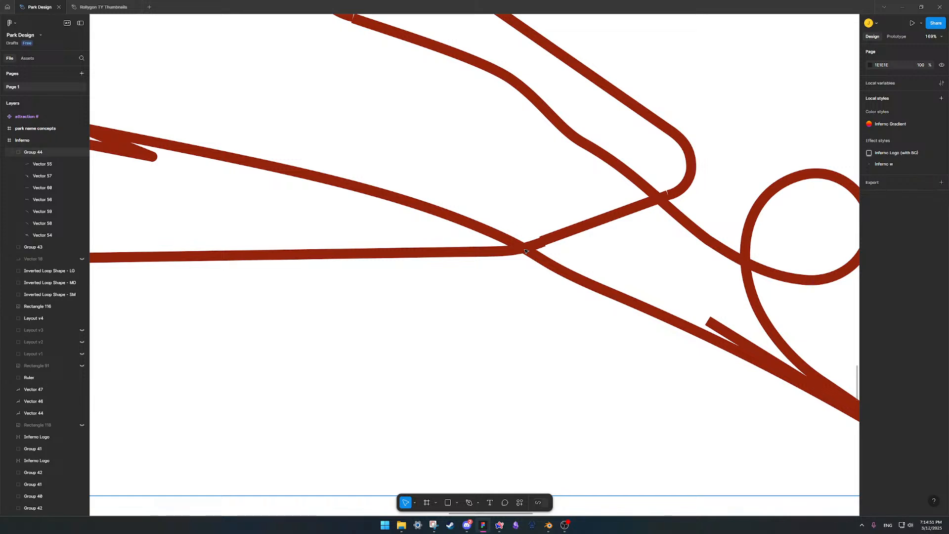
scroll(544, 255, "down", 10, "ctrl")
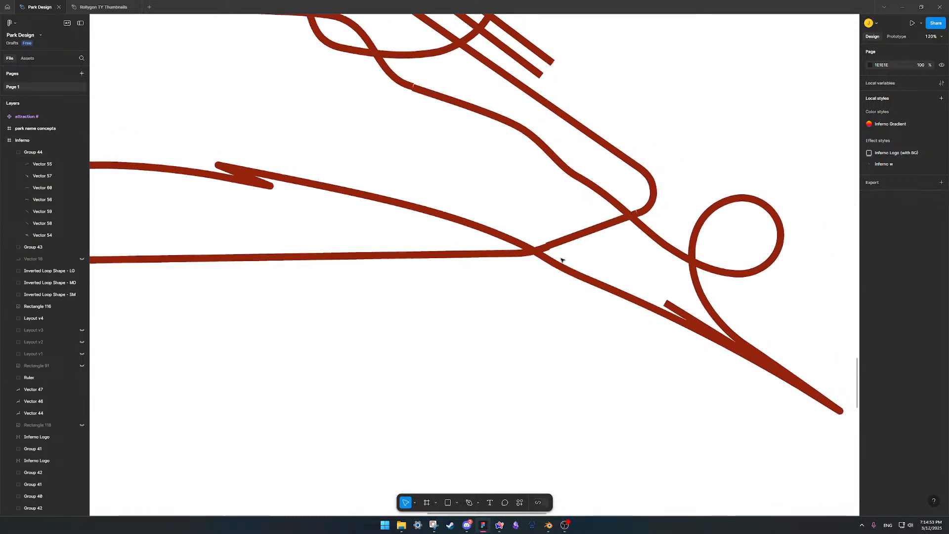
middle_click_drag(634, 279, 480, 293)
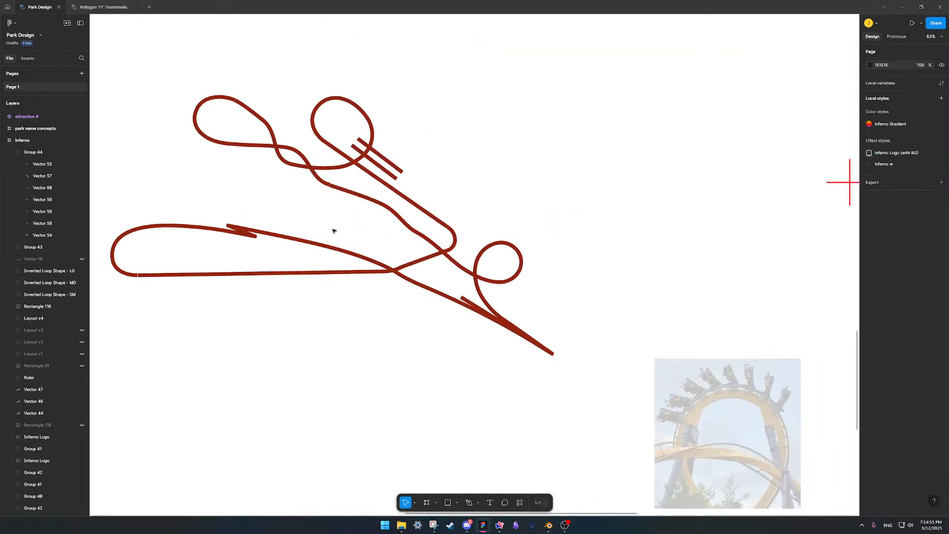
middle_click_drag(334, 231, 375, 251)
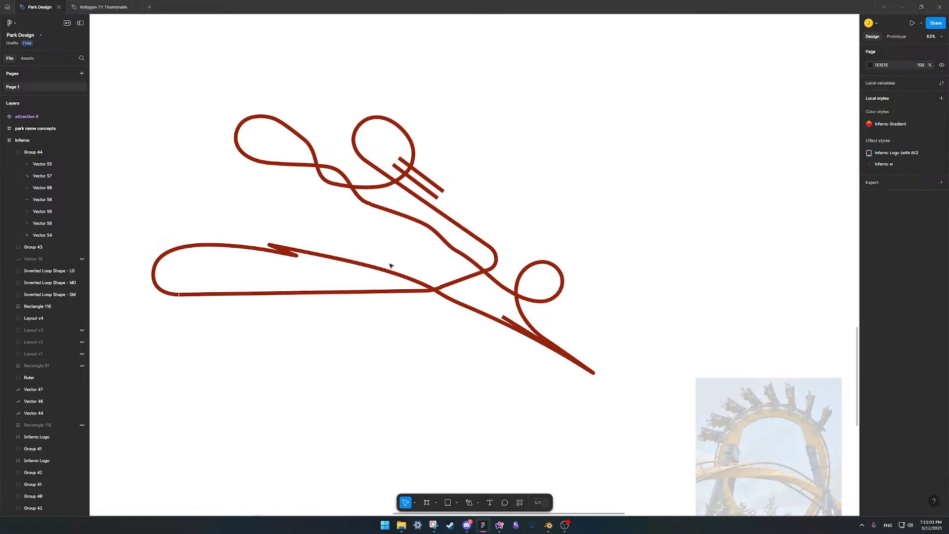
- Examine Inferno's track on the park map, checking how its path sits within the terrain, trees and walkways
scroll(488, 231, "down", 2, "ctrl")
scroll(487, 231, "down", 10, "ctrl")
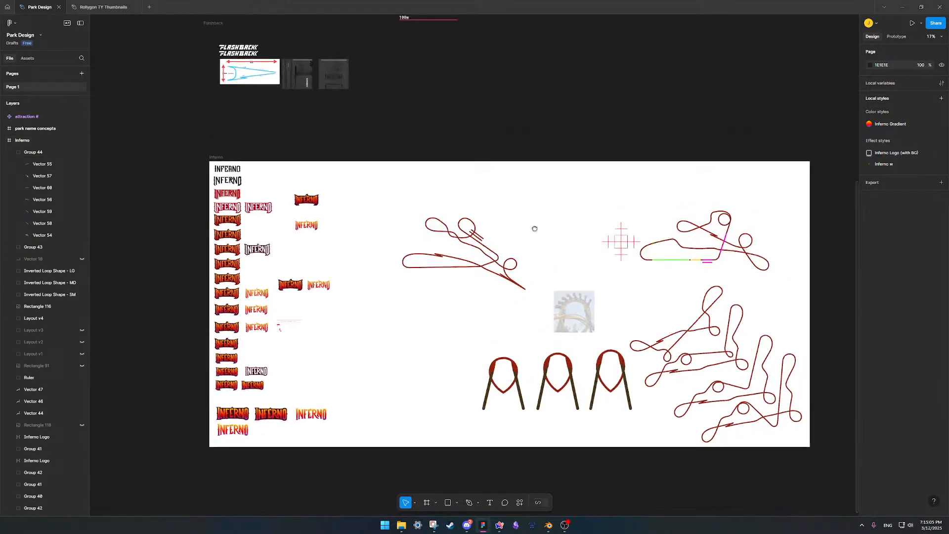
scroll(509, 282, "up", 7, "ctrl")
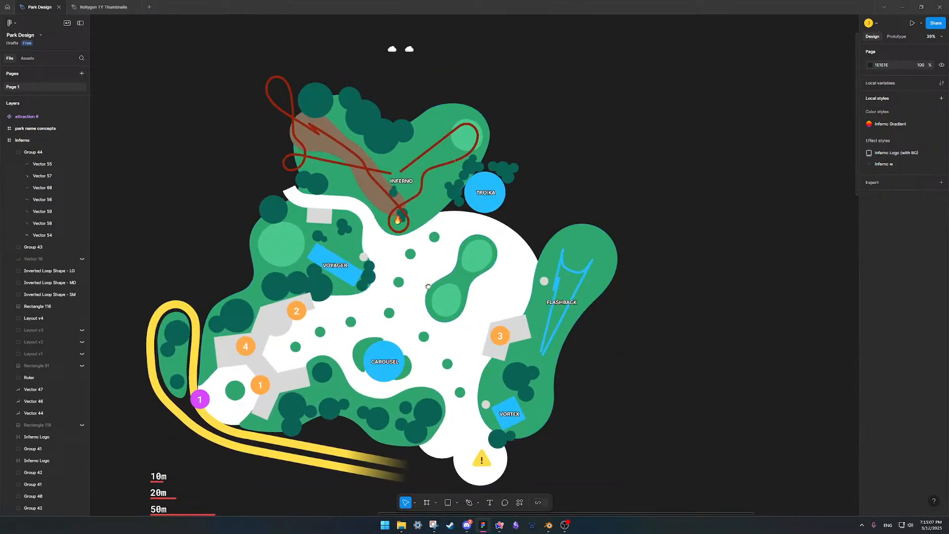
scroll(501, 264, "down", 1, "ctrl")
scroll(509, 262, "up", 8, "ctrl")
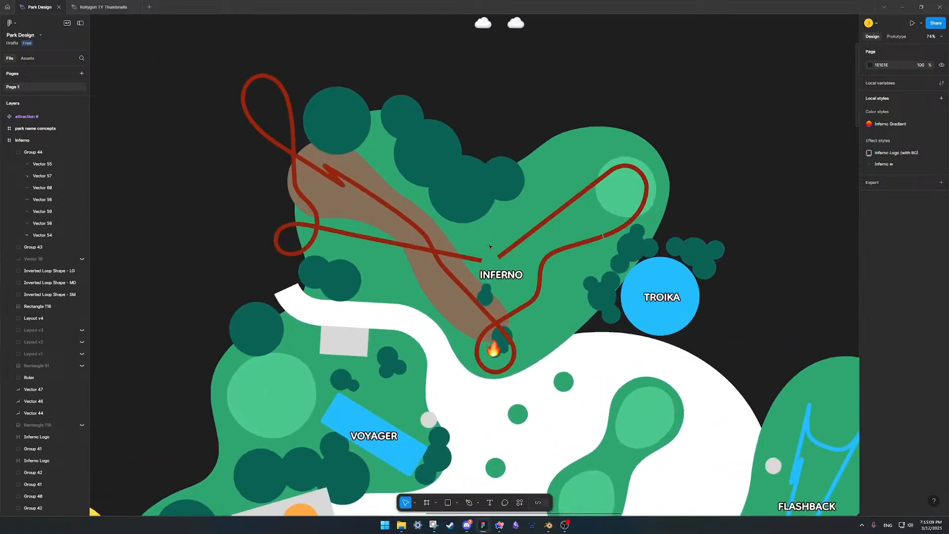
scroll(515, 258, "down", 1, "ctrl")
scroll(544, 277, "up", 2)
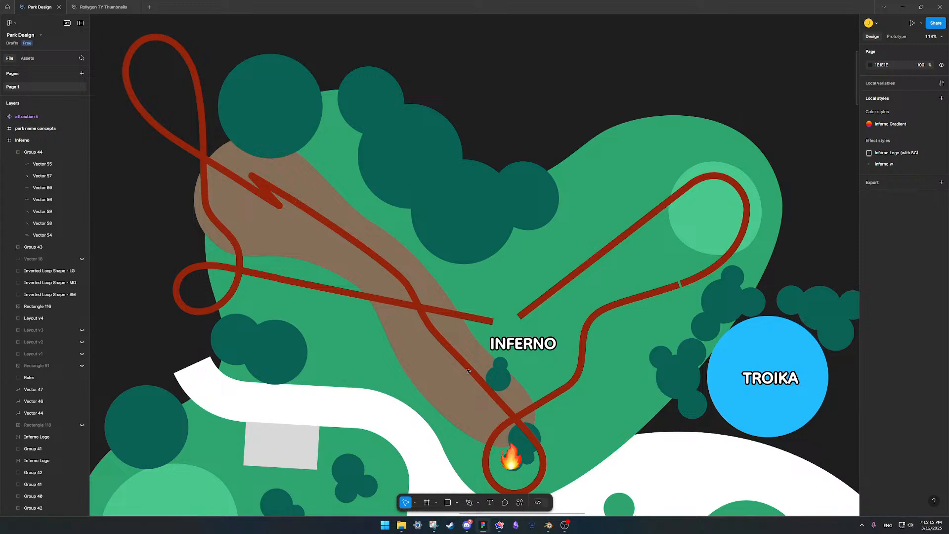
scroll(562, 354, "down", 1)
scroll(562, 354, "left", 1)
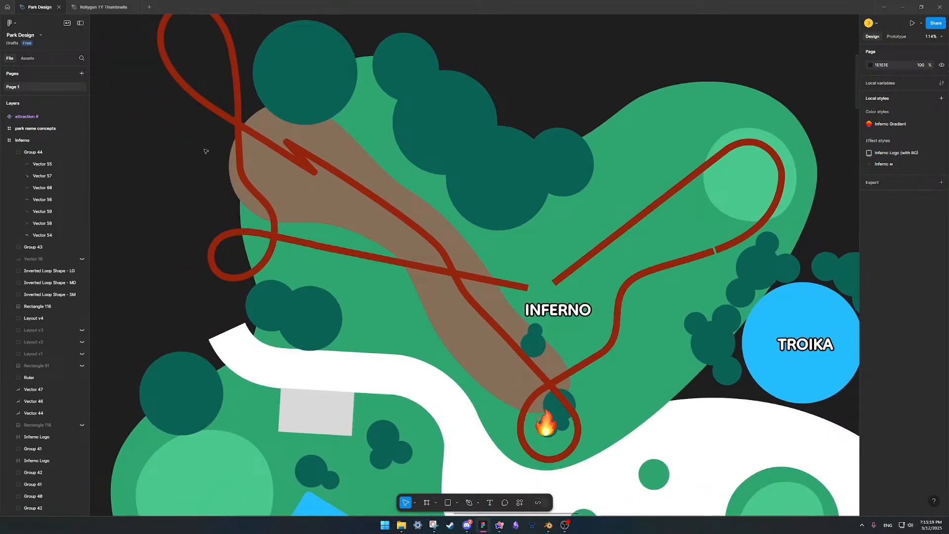
scroll(376, 277, "left", 3)
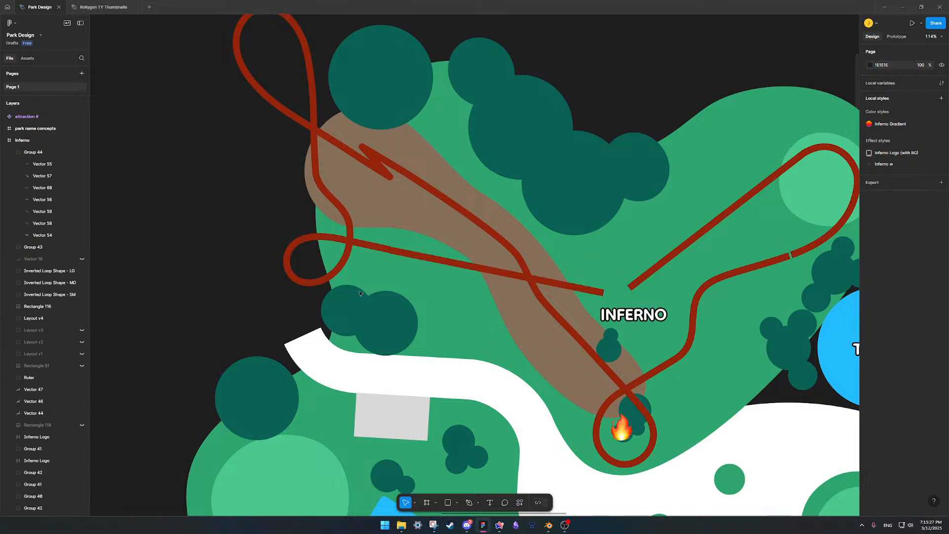
middle_click_drag(474, 256, 415, 253)
scroll(336, 271, "down", 1, "ctrl")
middle_click_drag(335, 271, 336, 258)
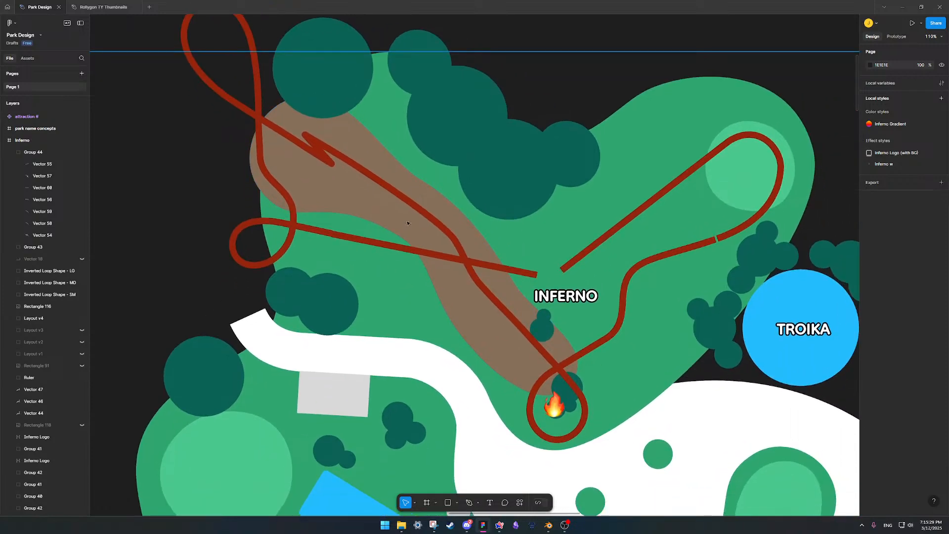
middle_click_drag(408, 224, 392, 269)
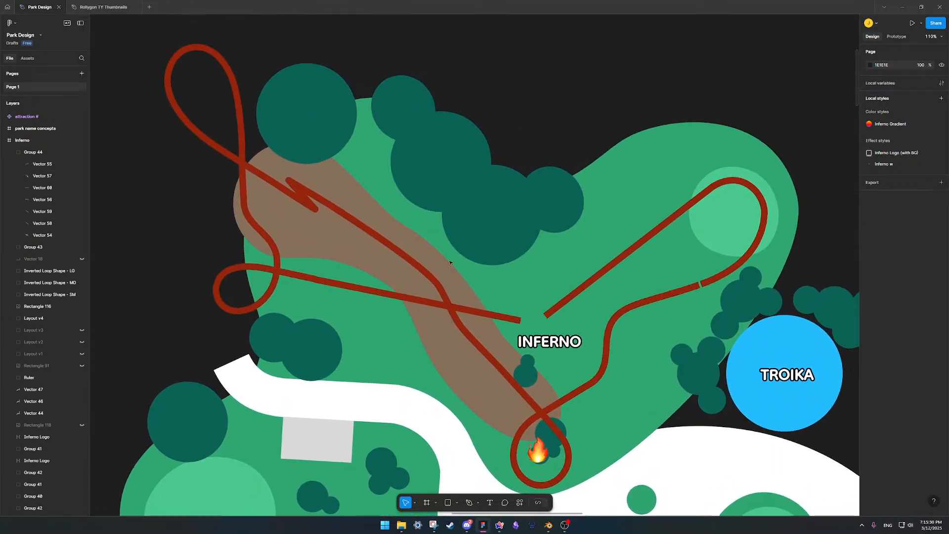
- Select the Inferno track group on the park map and compare it with the separate layout sketch in the Inferno frame
left_click(242, 166)
double_click(243, 166)
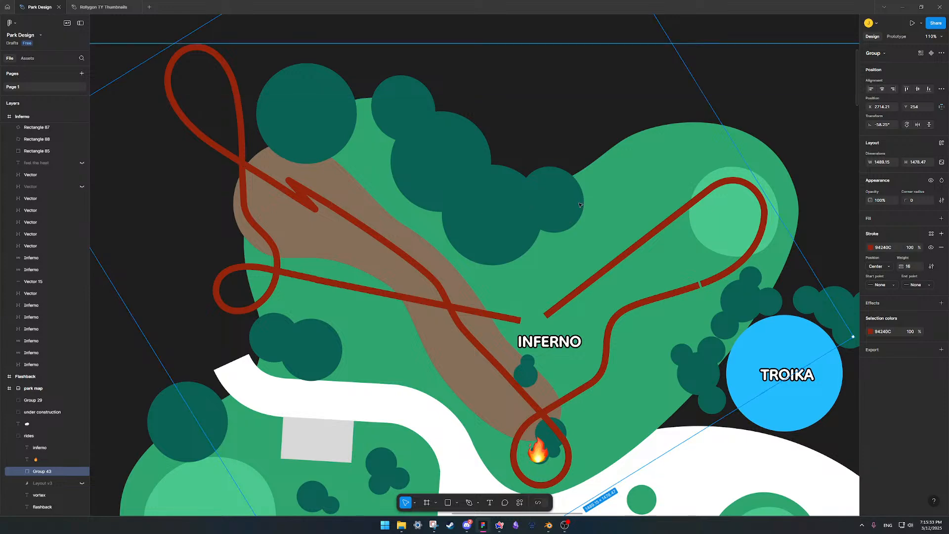
scroll(449, 370, "down", 20)
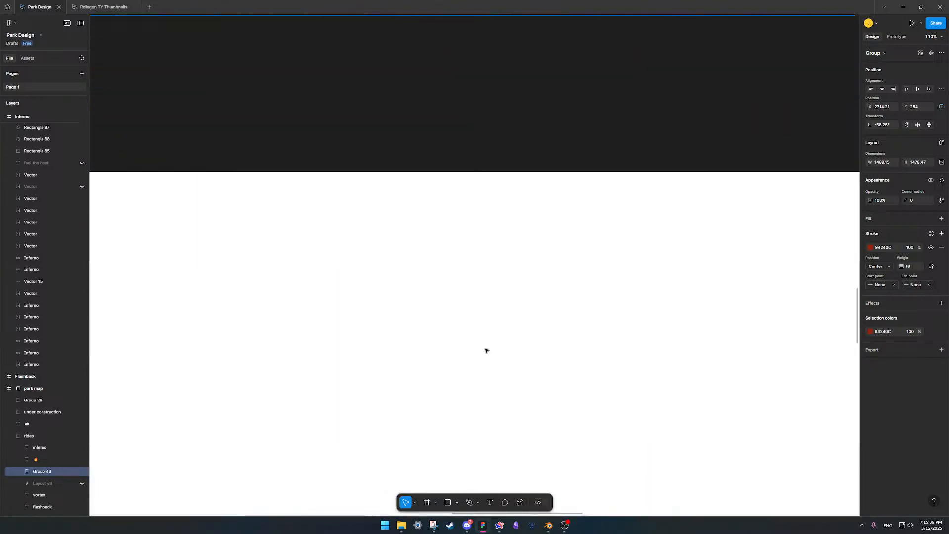
scroll(490, 349, "down", 2, "ctrl")
middle_click_drag(470, 331, 607, 211)
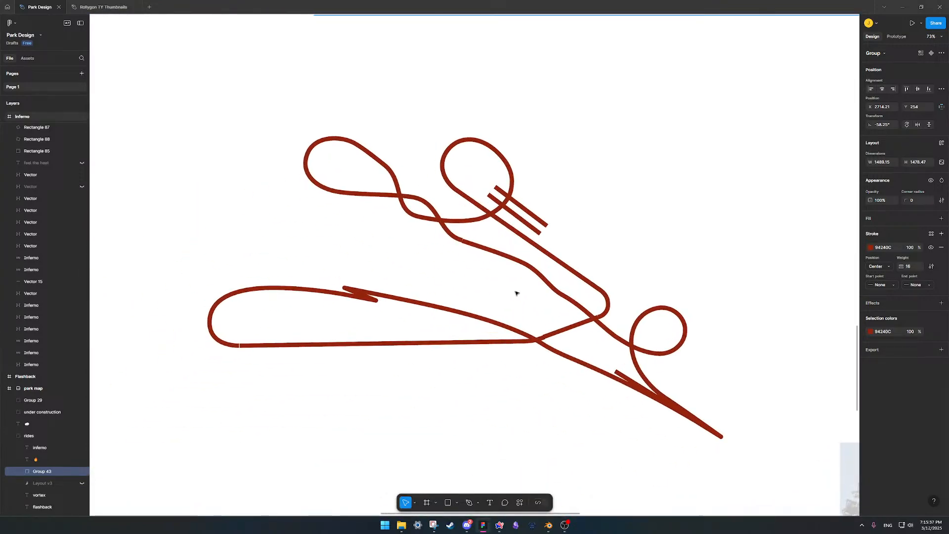
scroll(504, 292, "up", 3, "ctrl")
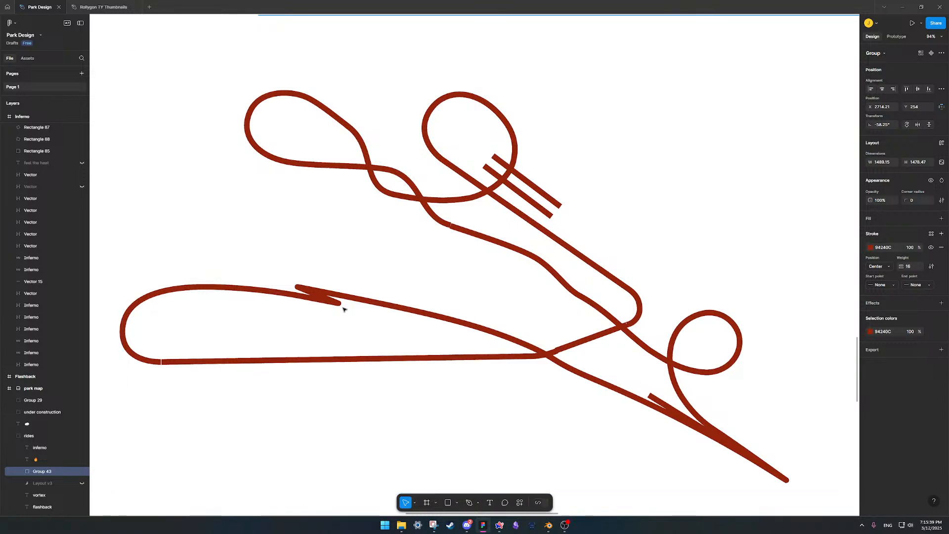
scroll(470, 188, "down", 5, "ctrl")
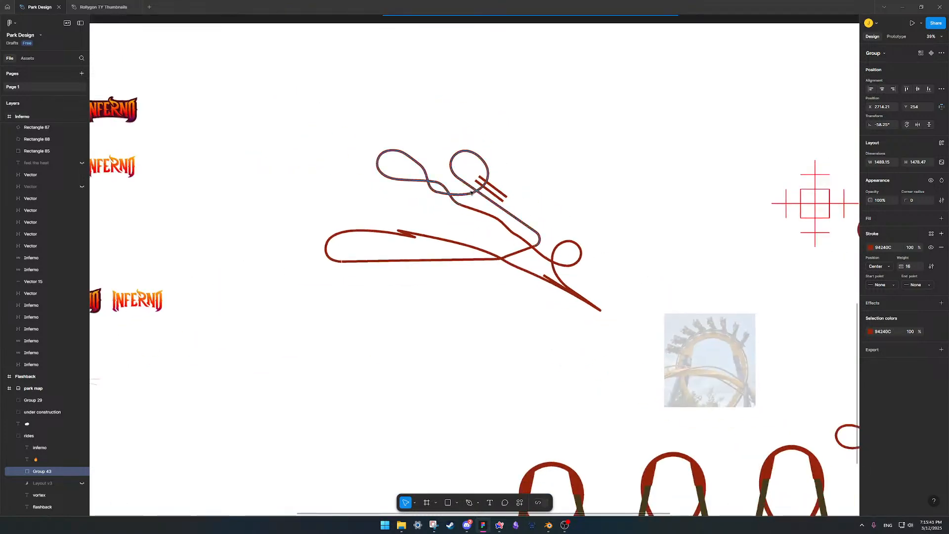
scroll(499, 193, "up", 14)
scroll(524, 199, "up", 4)
scroll(544, 188, "up", 5, "ctrl")
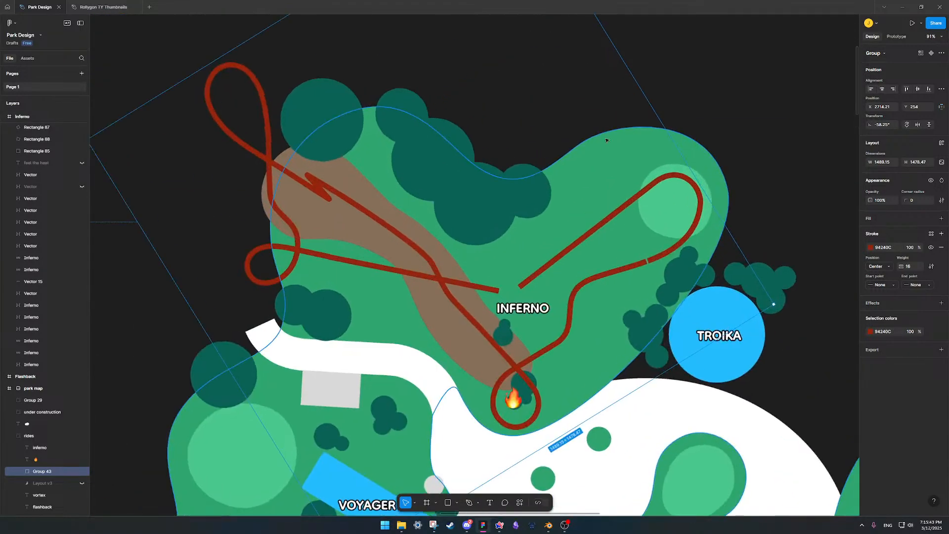
scroll(560, 178, "up", 3, "ctrl")
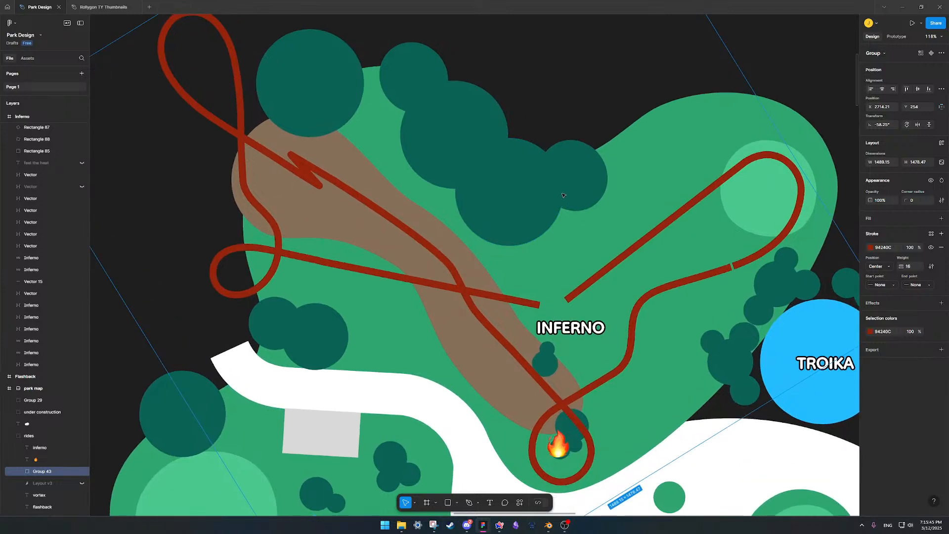
scroll(596, 185, "down", 1, "ctrl")
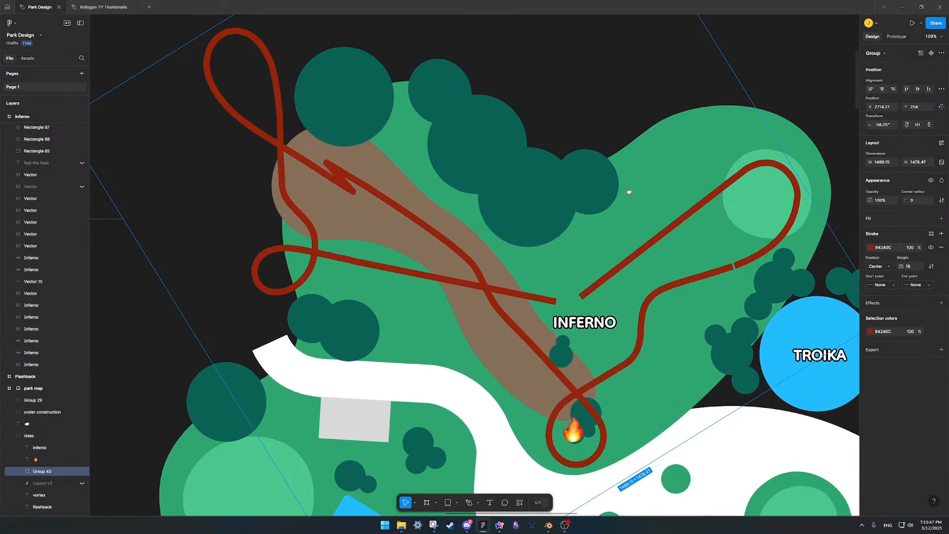
scroll(597, 190, "right", 2)
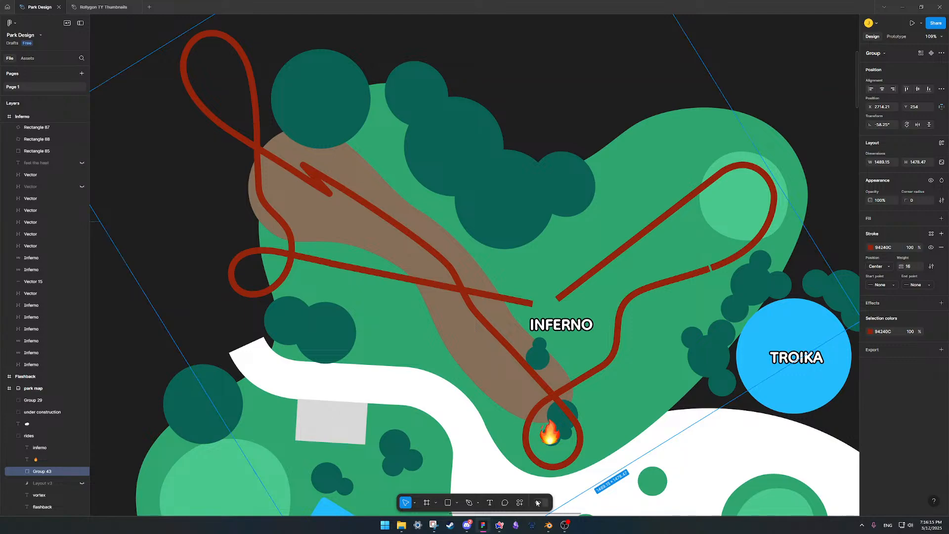
- Switch to Blender and inspect the Boomerang coaster model's track, train and supports from several angles
left_click(548, 525)
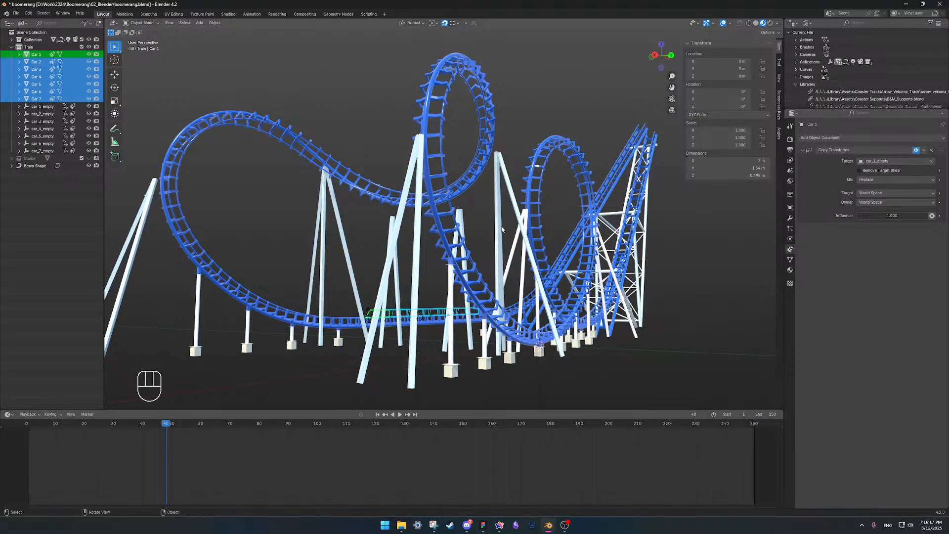
middle_click_drag(508, 211, 484, 256)
scroll(494, 267, "up", 3)
middle_click_drag(513, 292, 475, 274, "shift")
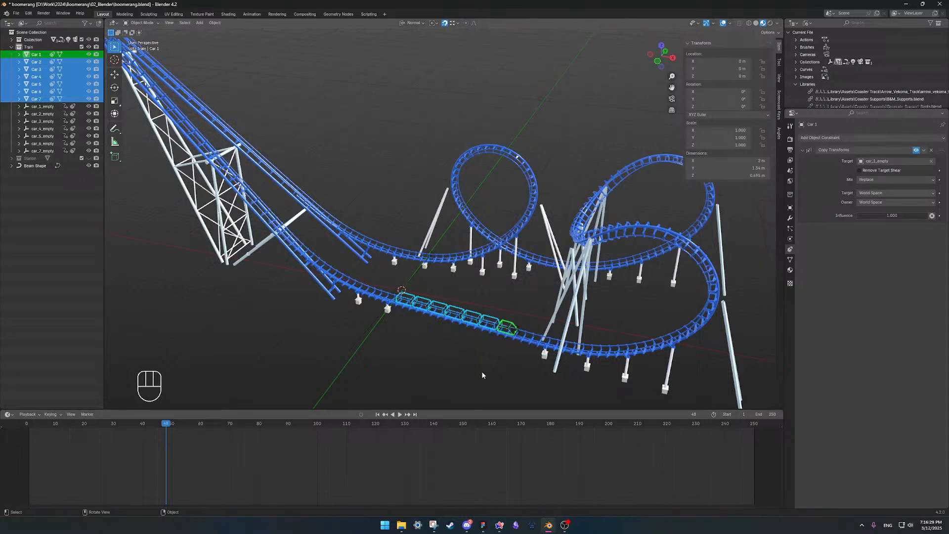
middle_click_drag(589, 249, 494, 205)
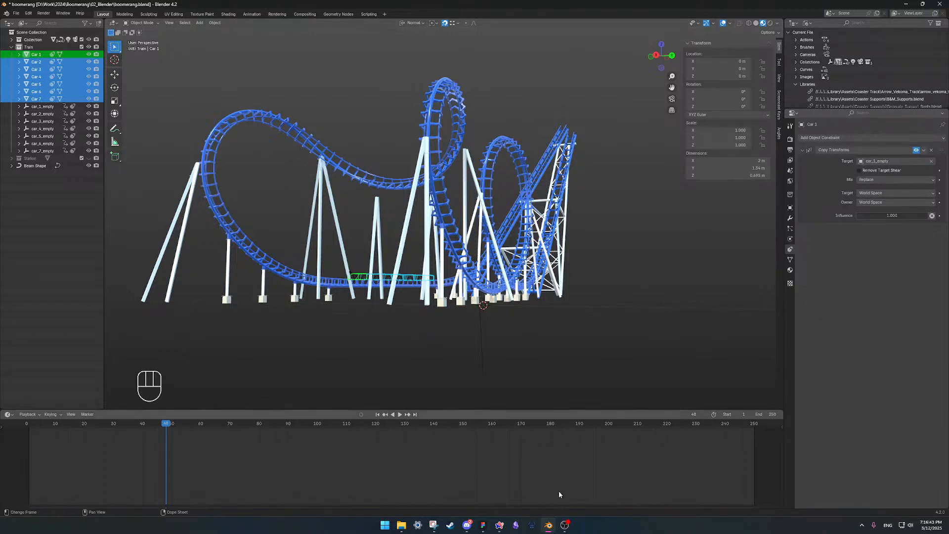
- Switch to the web browser and show the full list of models on the Rollygon Sketchfab profile
left_click(499, 526)
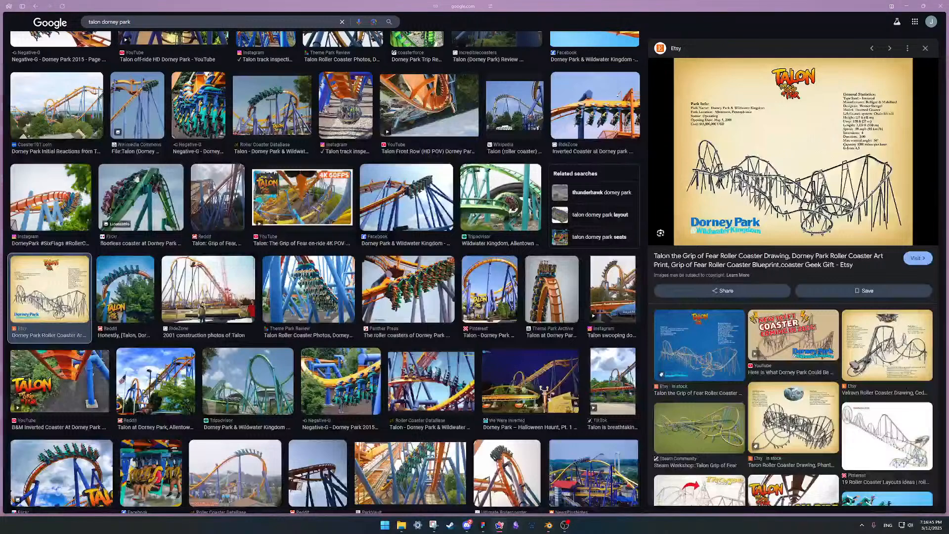
mouse_move(2, 241)
left_click(36, 65)
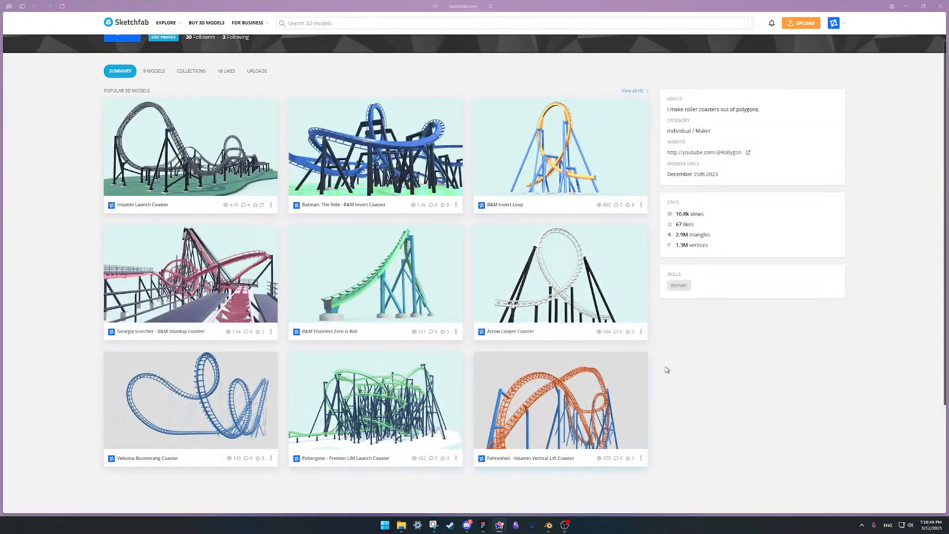
left_click(160, 70)
scroll(376, 414, "down", 2)
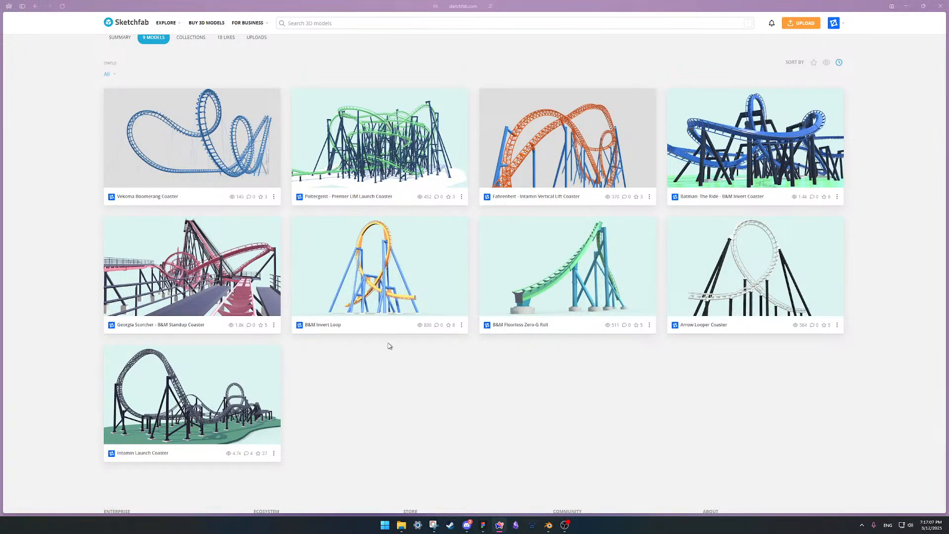
- View the "Georgia Scorcher - B&M Standup Coaster" model from different angles and return to the model list
left_click(229, 281)
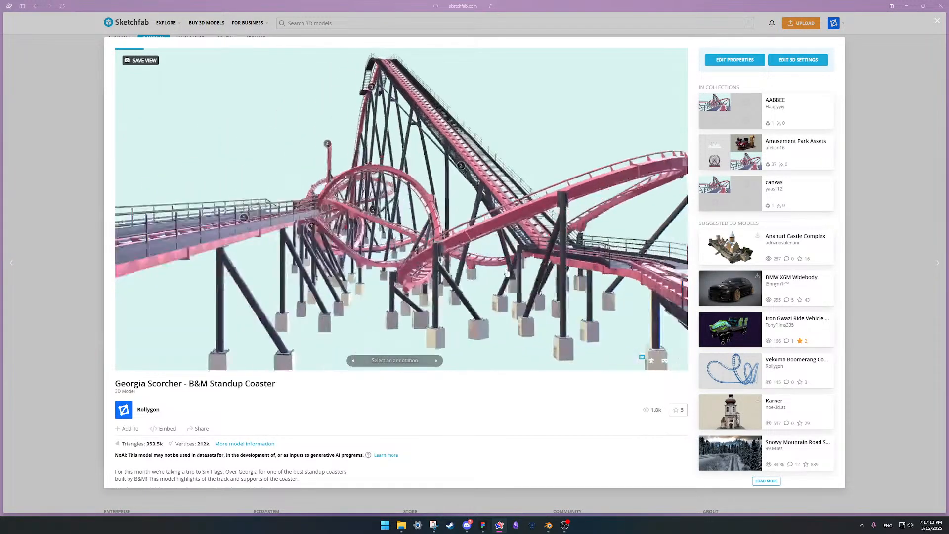
left_click_drag(648, 262, 318, 336)
mouse_move(254, 267)
left_mouse_down()
mouse_move(618, 267)
mouse_move(331, 252)
left_mouse_up()
left_click(94, 197)
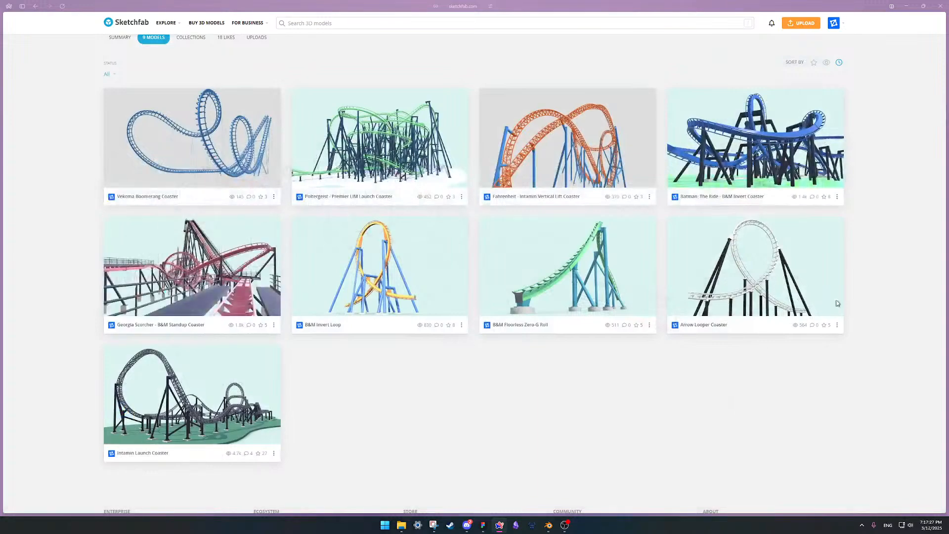
- Open the "Batman: The Ride - B&M Invert Coaster" model and view its loops, track and supports from several sides
left_click(755, 163)
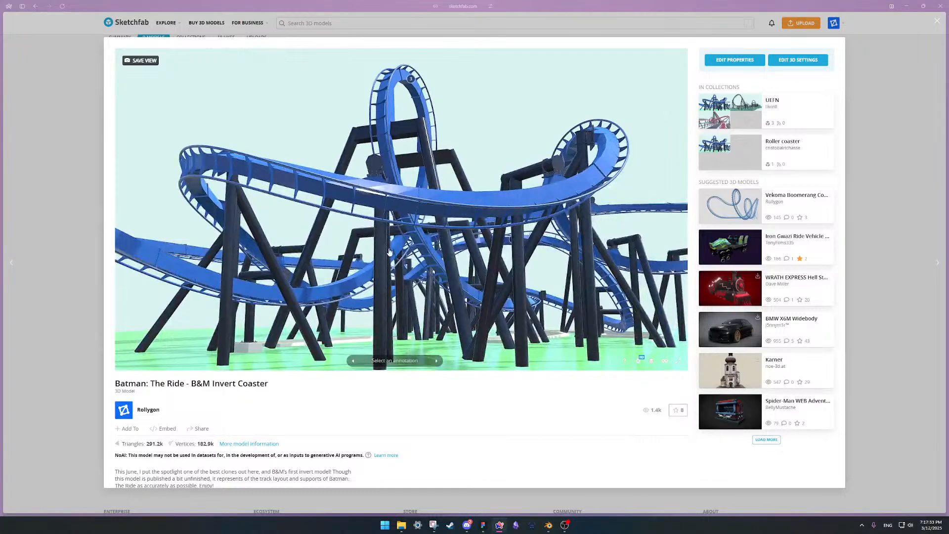
mouse_move(389, 253)
left_mouse_down()
mouse_move(366, 285)
mouse_move(320, 272)
mouse_move(449, 229)
mouse_move(394, 247)
mouse_move(470, 247)
mouse_move(386, 242)
mouse_move(411, 217)
mouse_move(396, 198)
left_mouse_up()
scroll(321, 272, "down", 3)
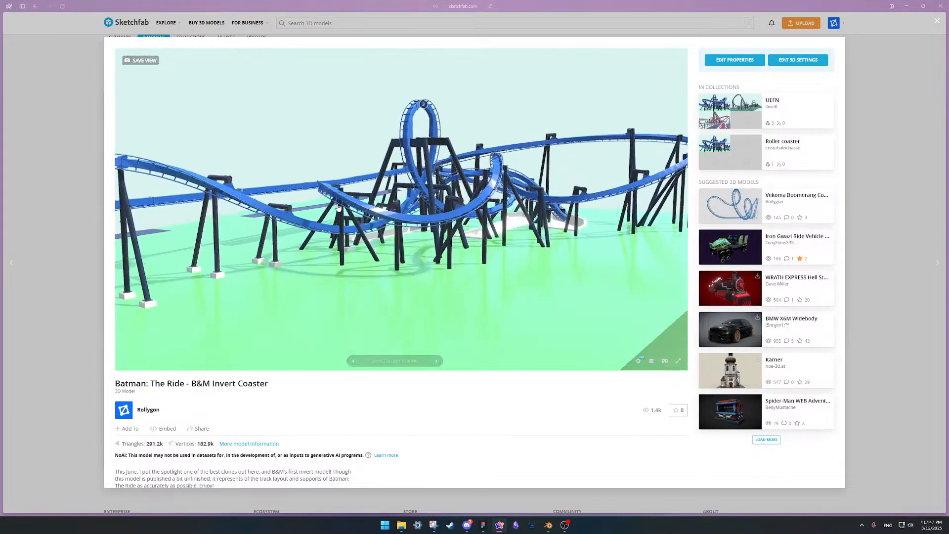
mouse_move(363, 206)
left_mouse_down()
mouse_move(464, 208)
mouse_move(470, 198)
mouse_move(500, 198)
mouse_move(477, 200)
left_mouse_up()
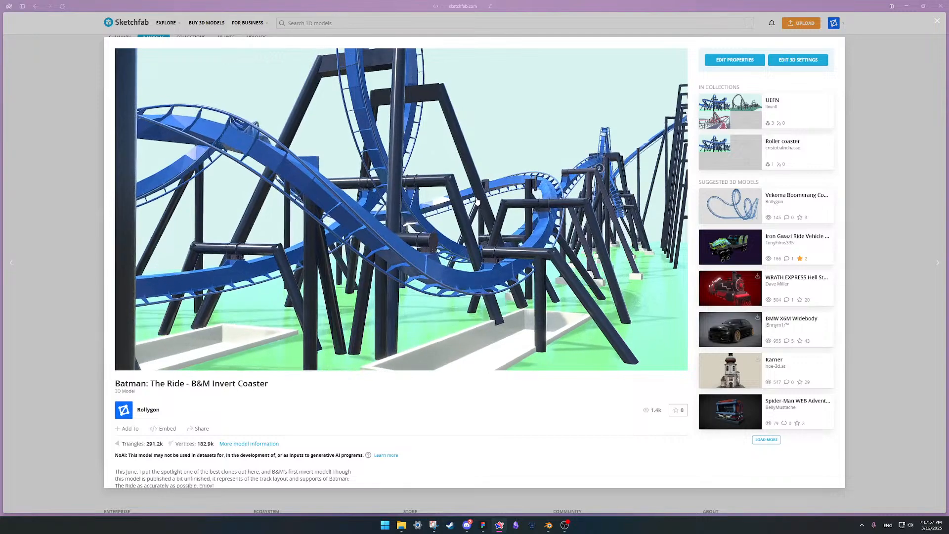
left_click_drag(478, 201, 439, 227)
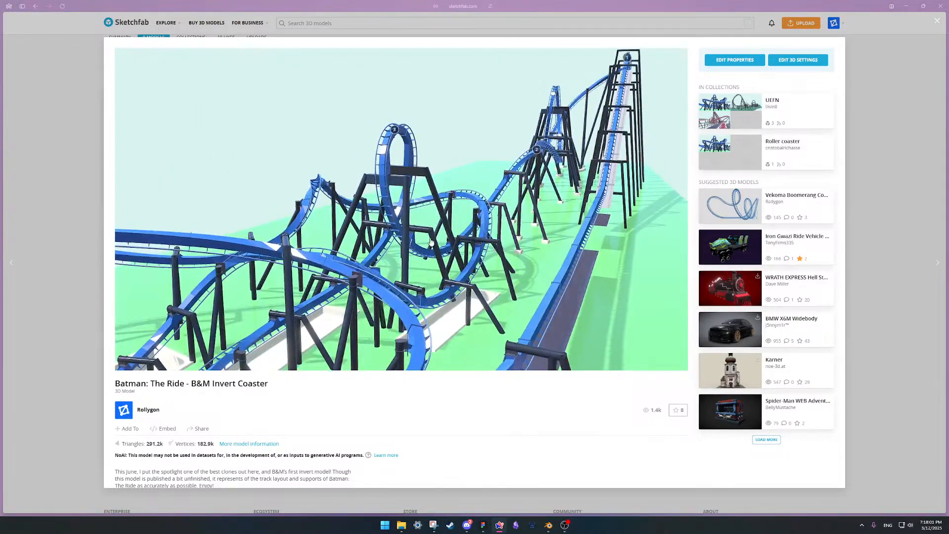
left_click_drag(214, 303, 299, 236)
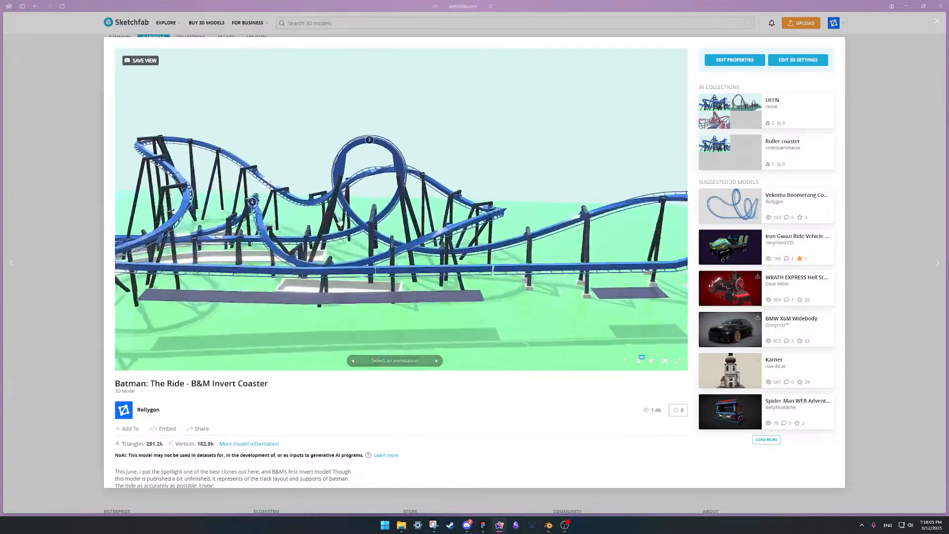
- Examine the Batman model's support arms and bolted track connections up close from different angles
scroll(340, 222, "up", 5)
mouse_move(339, 223)
right_mouse_down()
mouse_move(363, 171)
mouse_move(407, 193)
mouse_move(407, 248)
right_mouse_up()
scroll(407, 248, "up", 5)
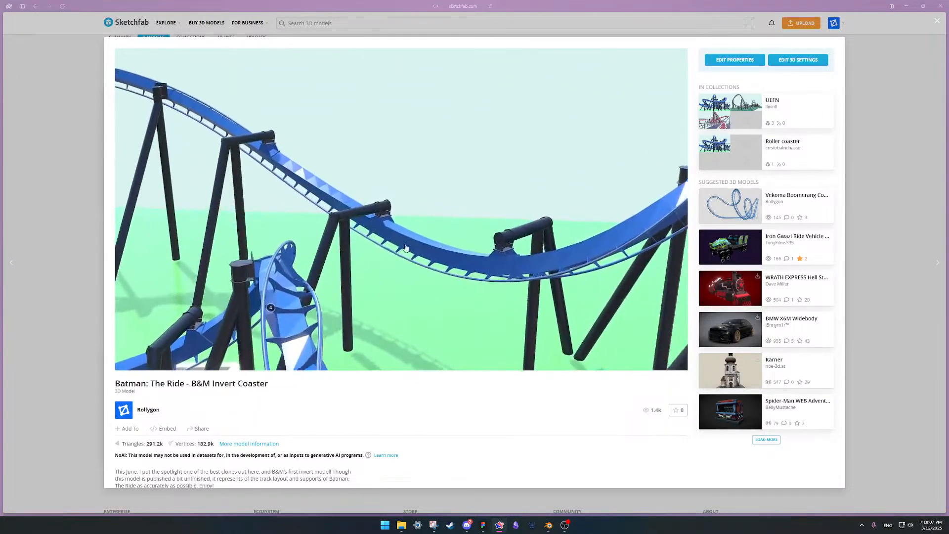
scroll(375, 231, "up", 3)
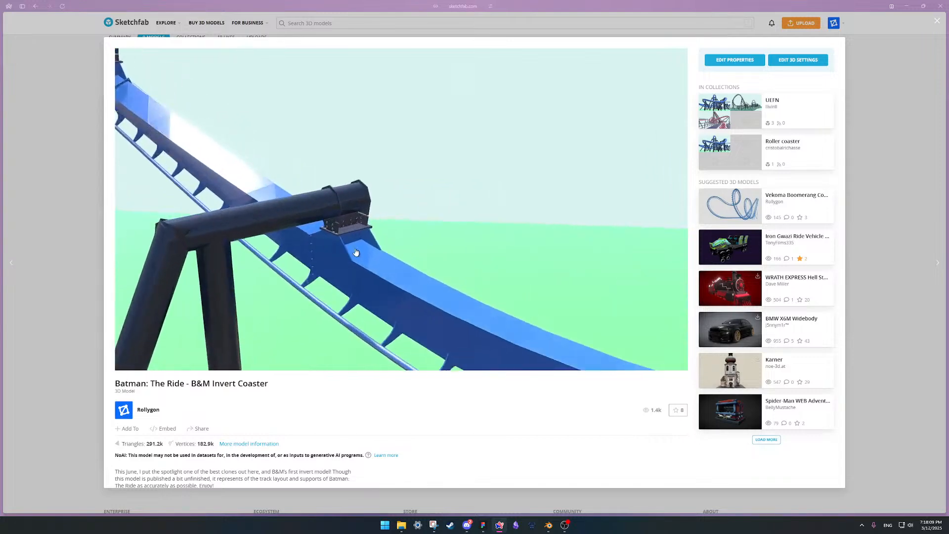
mouse_move(309, 259)
left_mouse_down()
mouse_move(350, 236)
mouse_move(317, 267)
mouse_move(291, 331)
left_mouse_up()
scroll(371, 260, "down", 8)
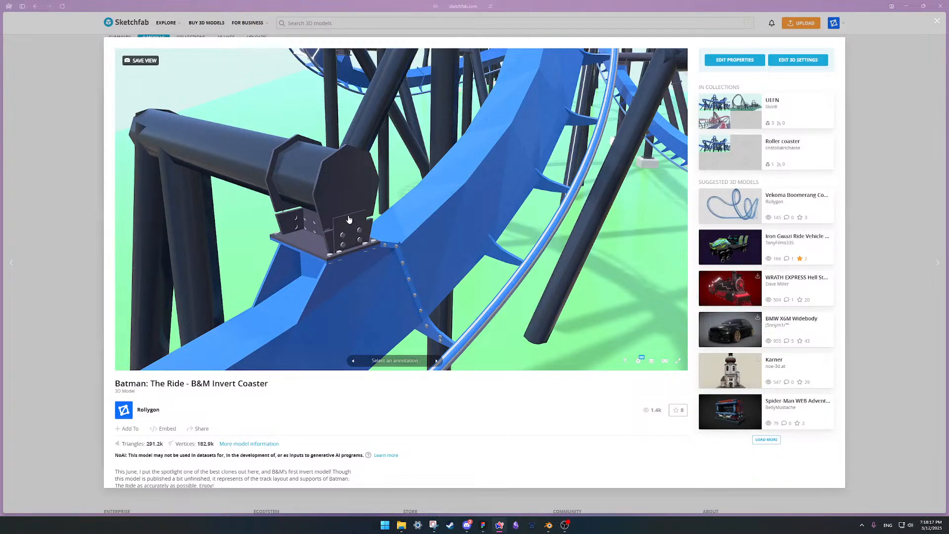
scroll(349, 219, "down", 8)
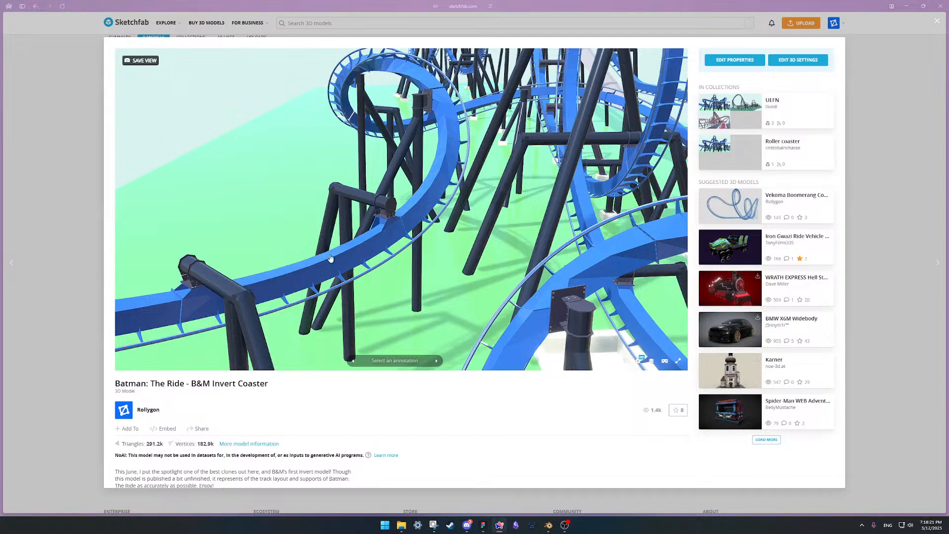
left_click_drag(271, 284, 216, 226)
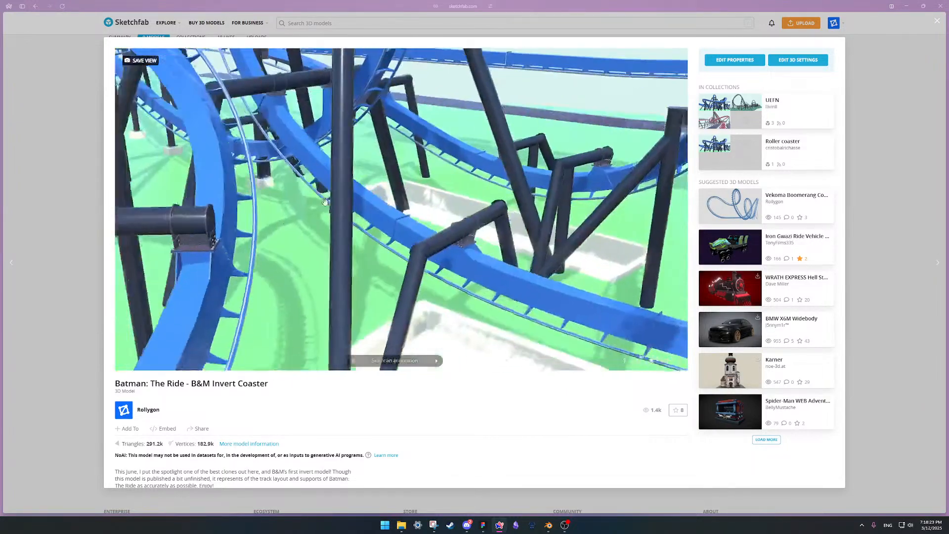
right_click_drag(215, 226, 470, 159)
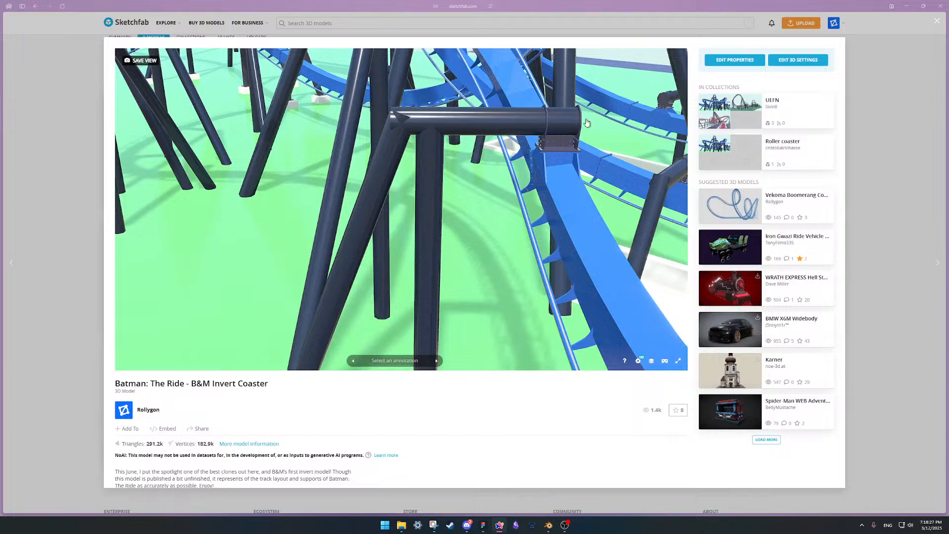
scroll(455, 250, "down", 8)
- Examine the Batman model's overall layout, from the lift hill and first drop to the loops and final turns
left_click_drag(452, 249, 368, 199)
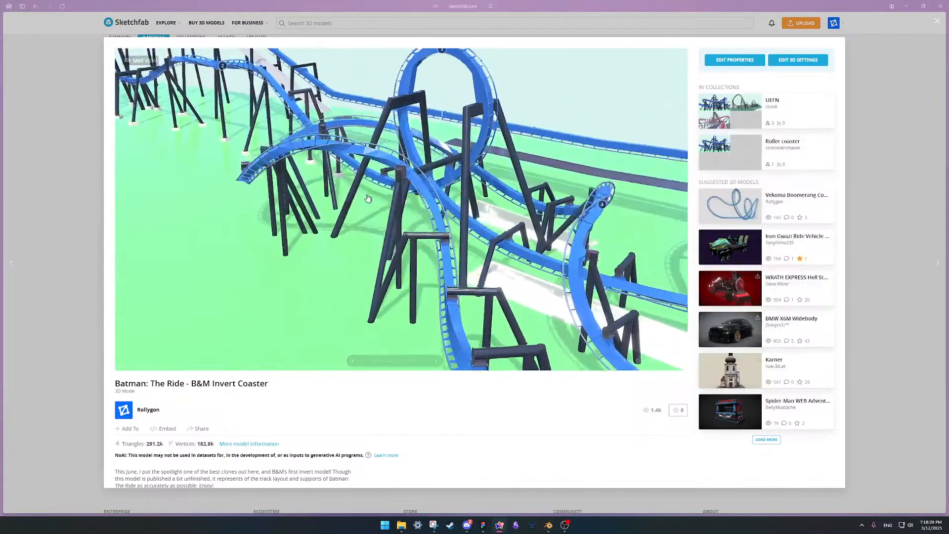
scroll(368, 199, "down", 6)
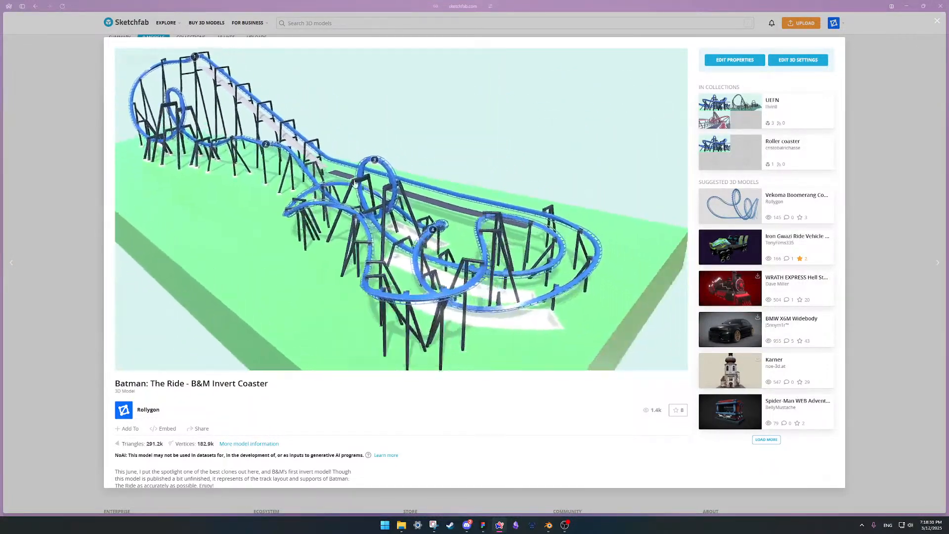
scroll(355, 183, "up", 8)
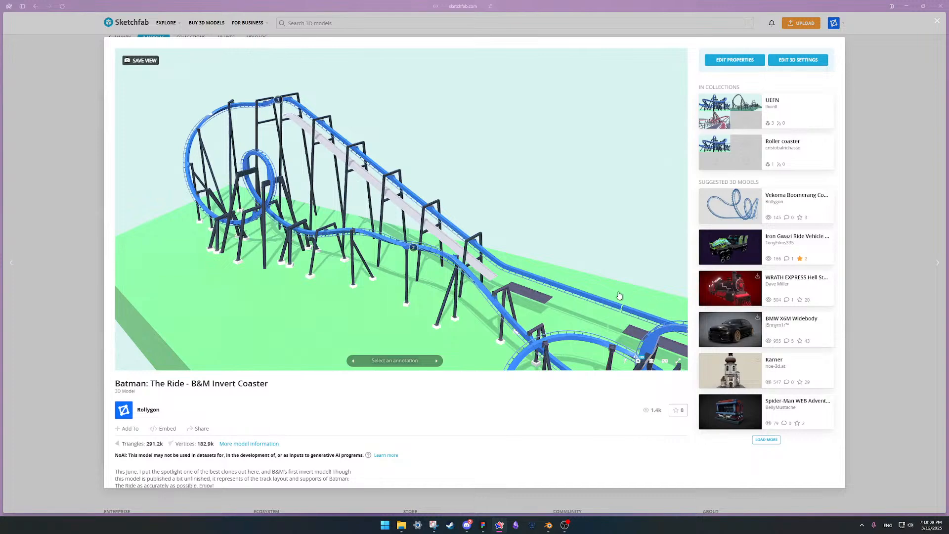
left_click_drag(620, 296, 503, 202)
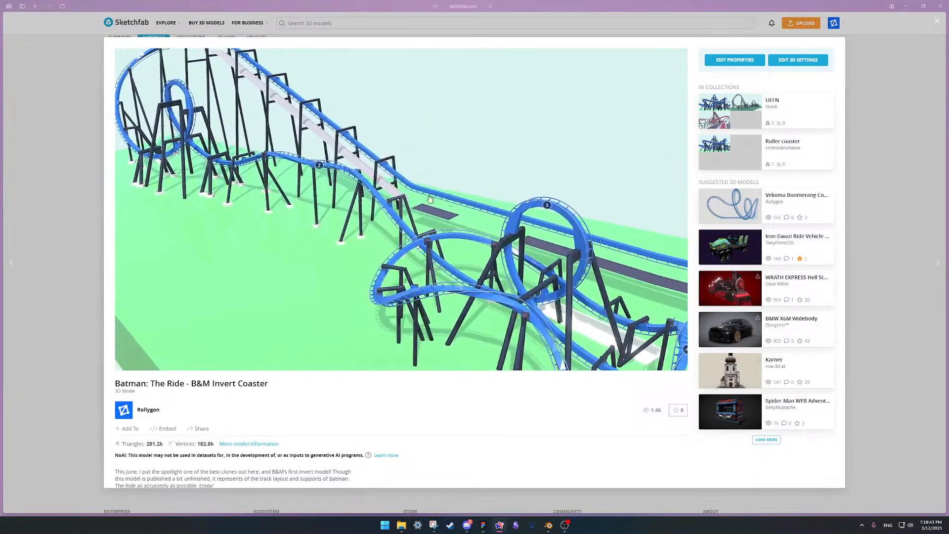
scroll(430, 199, "down", 4)
right_click_drag(414, 170, 524, 221)
left_click_drag(524, 220, 464, 231)
right_click_drag(426, 222, 519, 240)
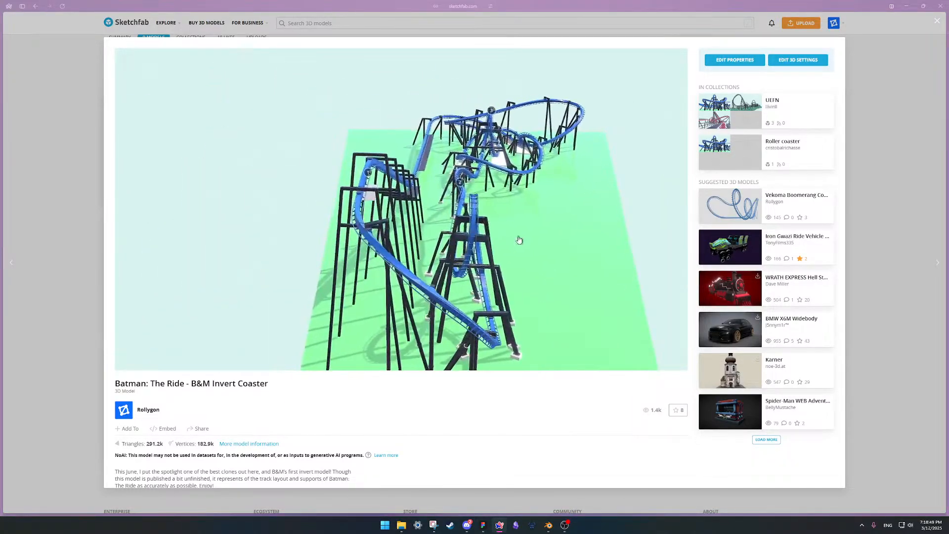
- Follow the Batman model's track from the first drop end, examining the first loop and the section beside the lift hill
left_click_drag(519, 240, 536, 218)
scroll(544, 239, "up", 2)
right_click_drag(544, 240, 511, 223)
scroll(549, 187, "up", 3)
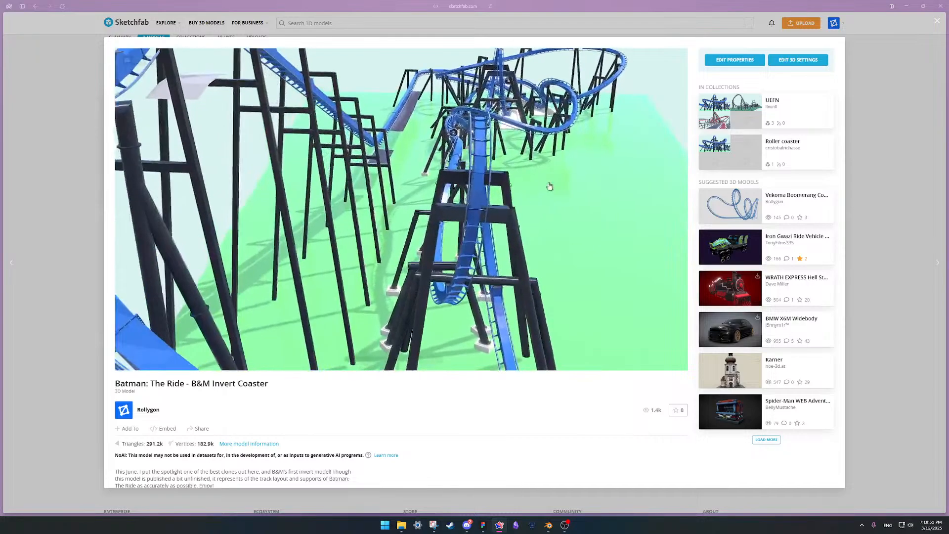
right_click_drag(550, 186, 475, 184)
scroll(472, 186, "down", 2)
left_click_drag(470, 186, 382, 261)
left_click_drag(364, 180, 397, 277)
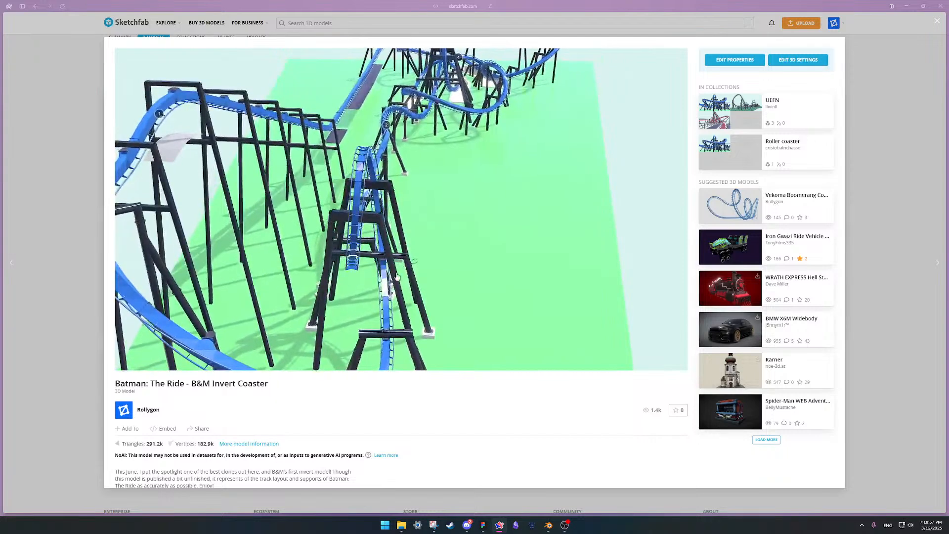
mouse_move(408, 120)
left_mouse_down()
mouse_move(413, 144)
mouse_move(400, 100)
mouse_move(455, 218)
mouse_move(430, 262)
mouse_move(400, 283)
left_mouse_up()
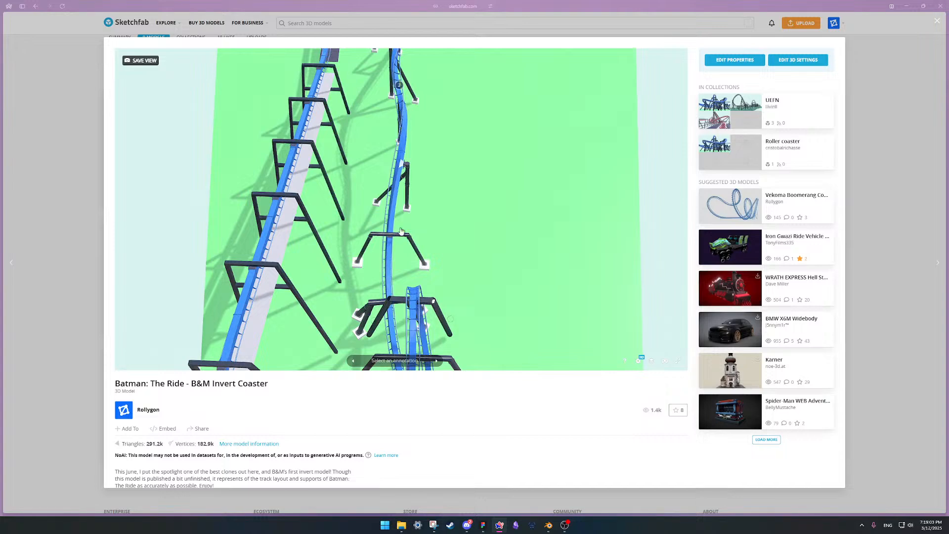
mouse_move(408, 139)
left_mouse_down()
mouse_move(432, 180)
mouse_move(422, 189)
left_mouse_up()
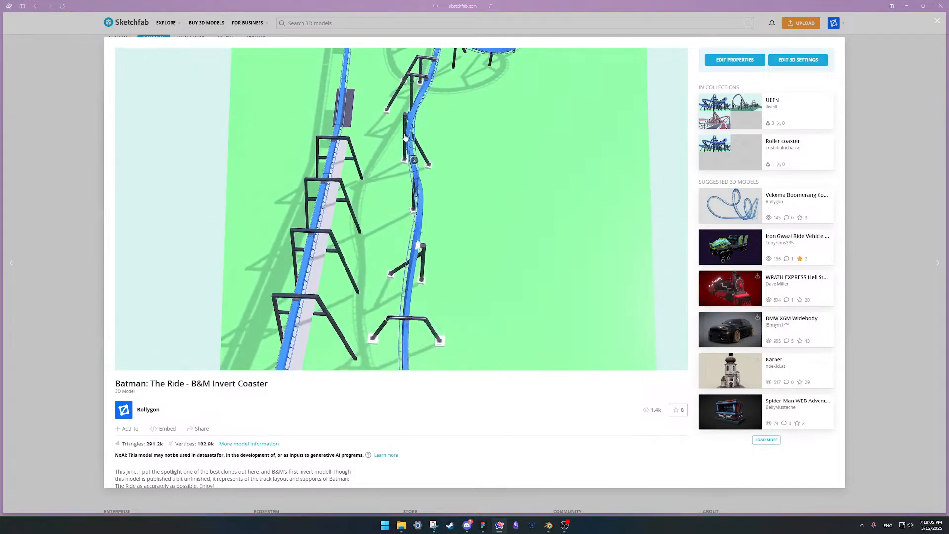
mouse_move(454, 254)
left_mouse_down()
mouse_move(449, 200)
mouse_move(452, 310)
mouse_move(447, 293)
left_mouse_up()
scroll(450, 199, "up", 5)
scroll(406, 297, "down", 5)
mouse_move(446, 293)
right_mouse_down()
mouse_move(446, 234)
mouse_move(435, 239)
right_mouse_up()
mouse_move(434, 239)
left_mouse_down()
mouse_move(373, 283)
mouse_move(399, 262)
mouse_move(382, 232)
left_mouse_up()
left_click_drag(454, 255, 404, 175)
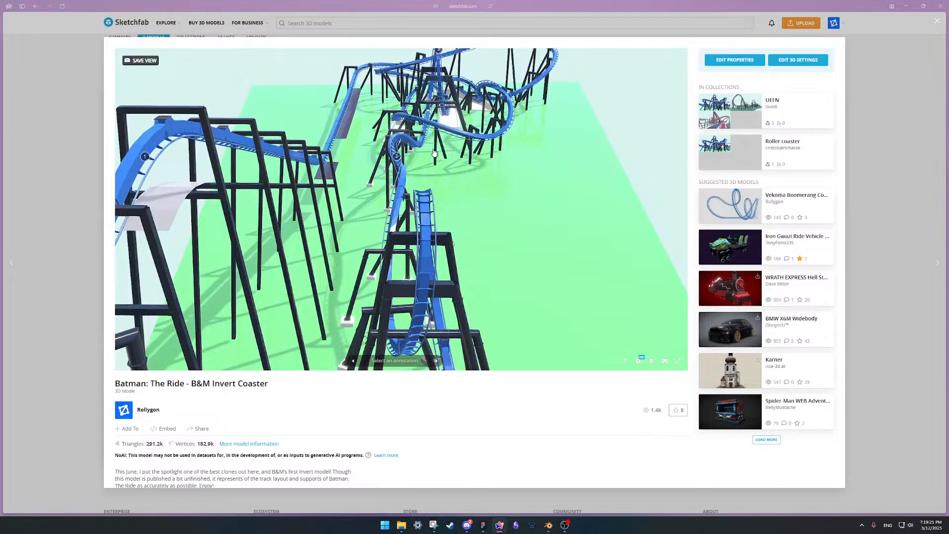
- Examine the Batman model's second loop and surrounding turns at the "Double Loops" annotation, and return to the model list
right_click_drag(434, 154, 455, 215)
scroll(473, 158, "up", 2)
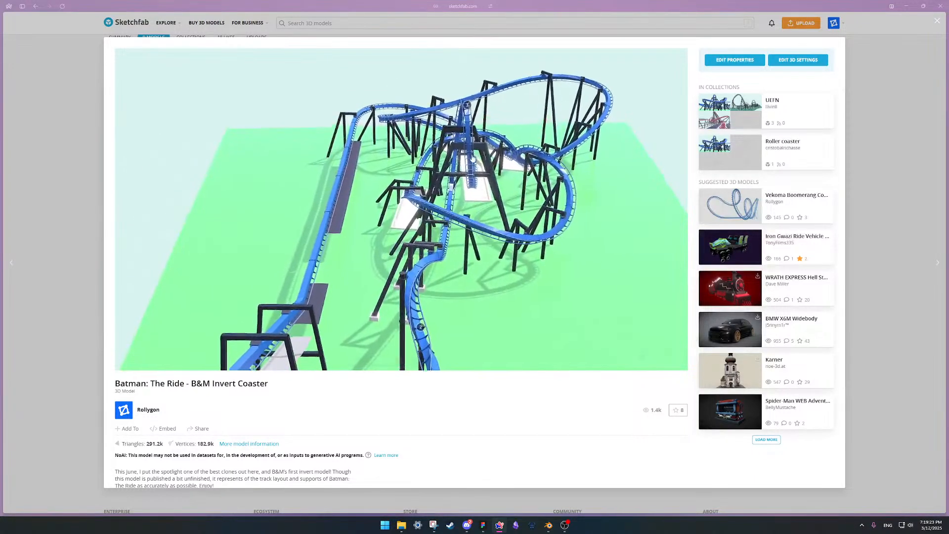
left_click_drag(473, 157, 434, 218)
left_click(449, 134)
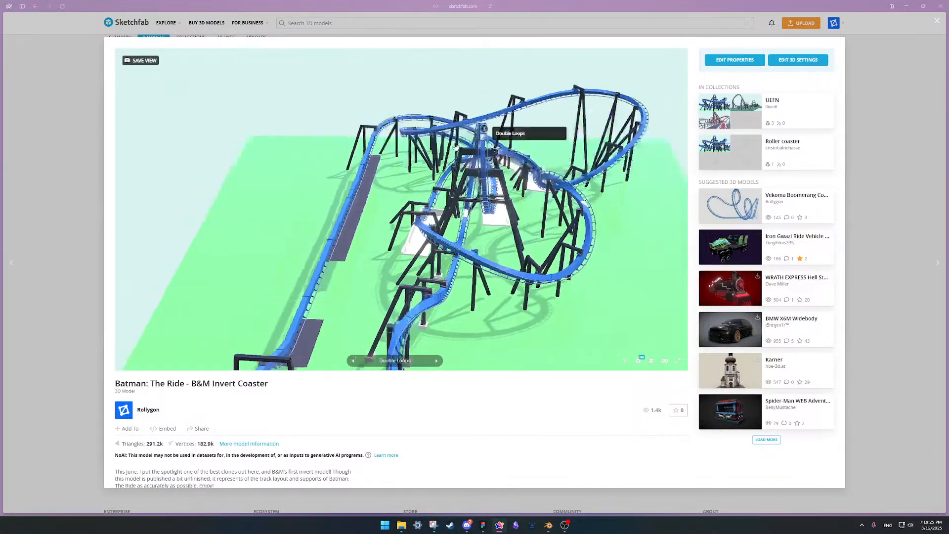
left_click_drag(502, 258, 572, 297)
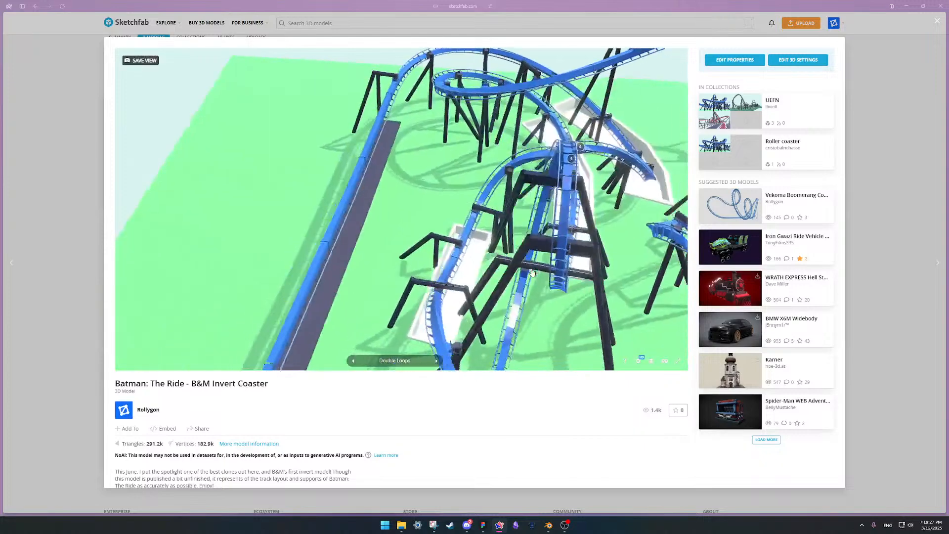
left_click_drag(570, 252, 493, 221)
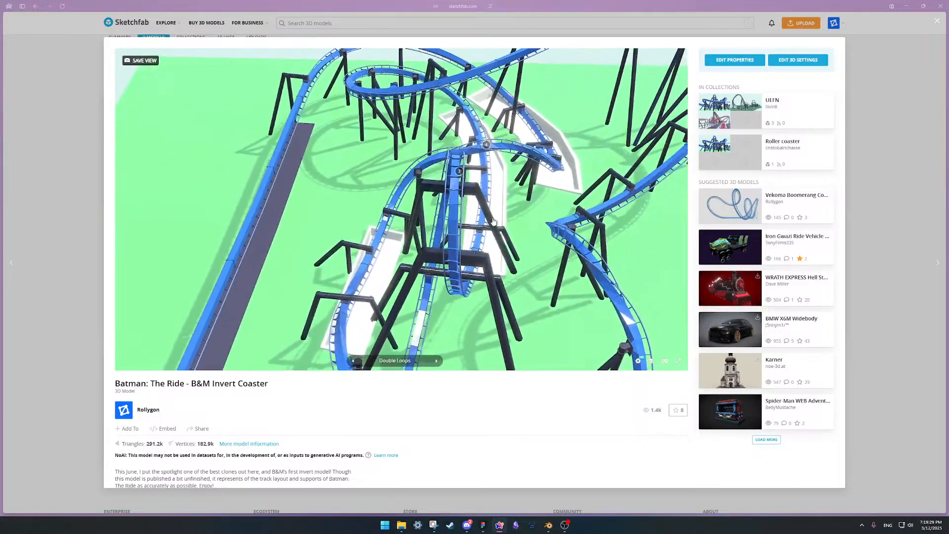
scroll(446, 239, "down", 5)
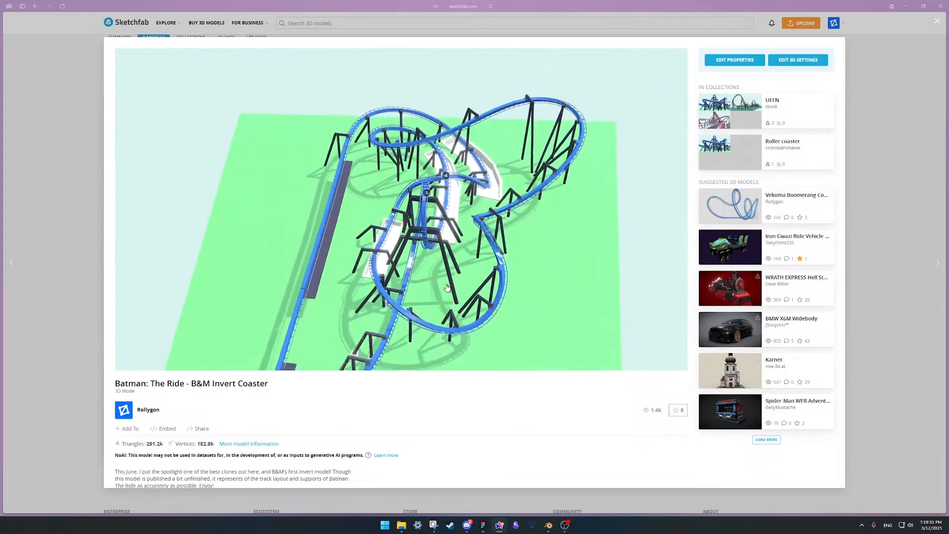
right_click_drag(445, 327, 488, 211)
left_click(96, 232)
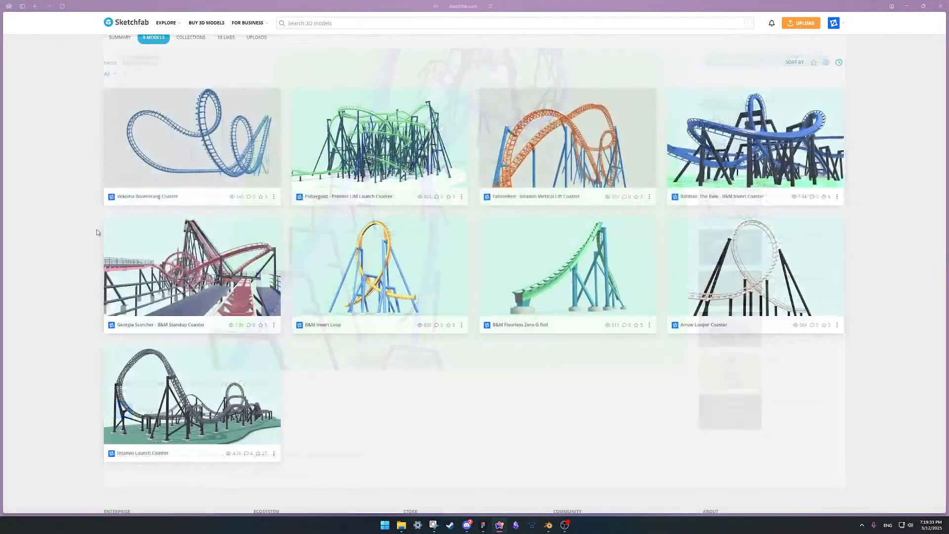
- View the "Fahrenheit - Intamin Vertical Lift Coaster" model's vertical lift and unfinished track, and return to the model list
left_click(574, 140)
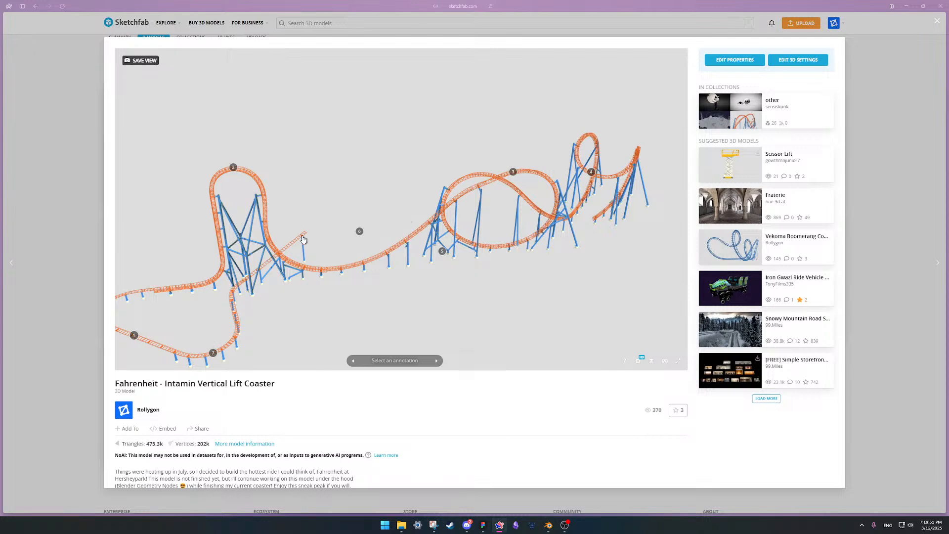
right_click_drag(303, 240, 477, 217)
scroll(474, 242, "up", 5)
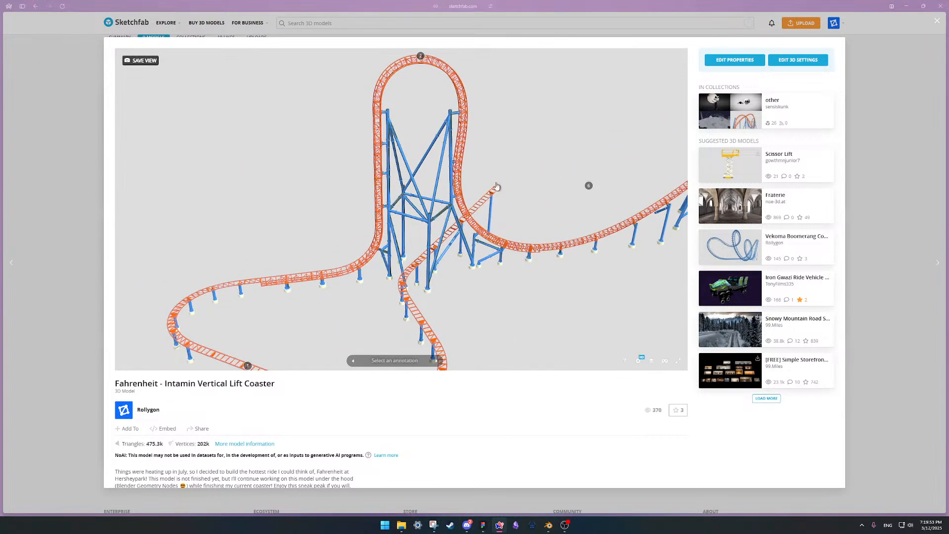
left_click_drag(496, 186, 0, 362)
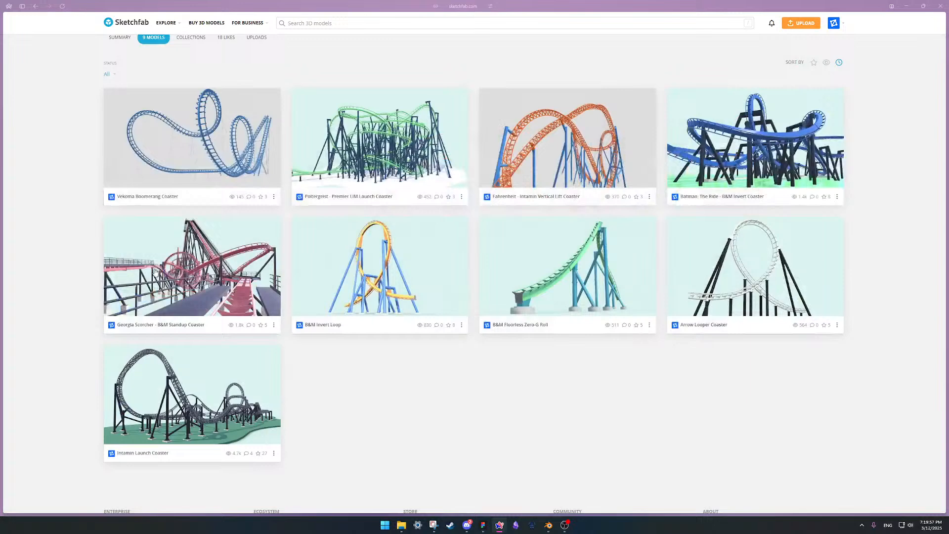
- View the "Vekoma Boomerang Coaster" model and return to the model list
left_click(232, 158)
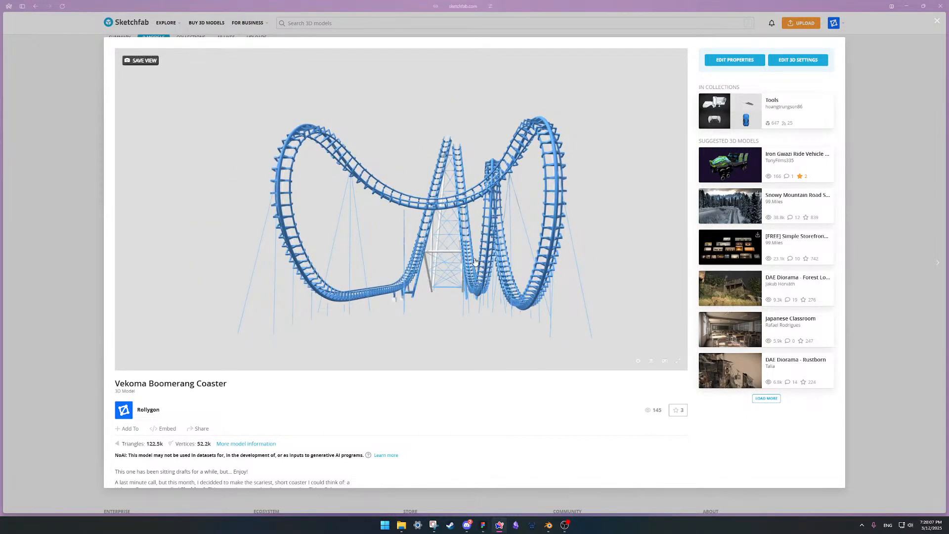
left_click(75, 348)
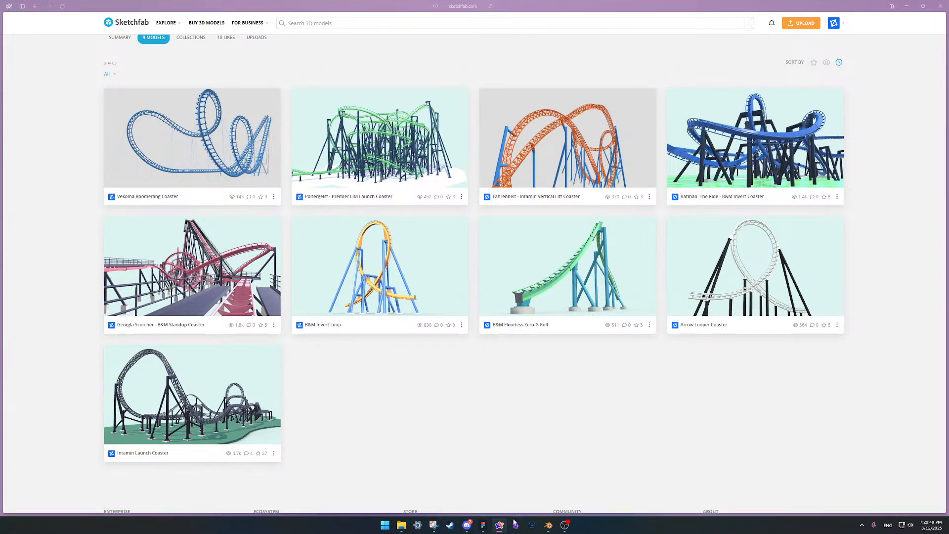
left_click(564, 526)
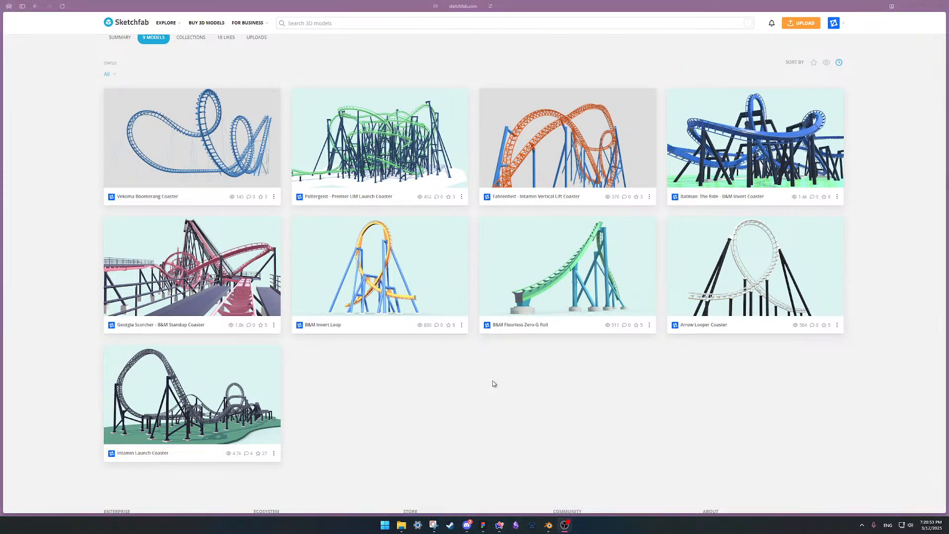